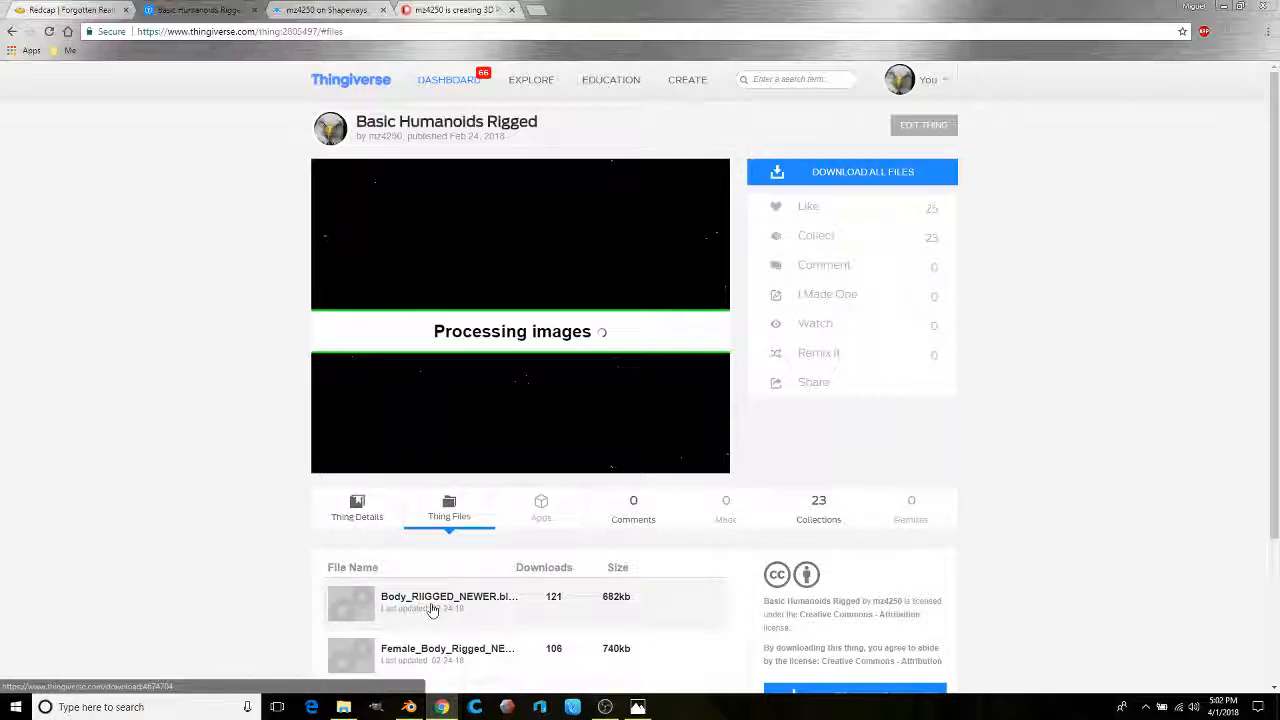
Step: Zoom in and orbit around the rigged humanoid in Blender, then return to the Redcap wiki illustration
click(408, 707)
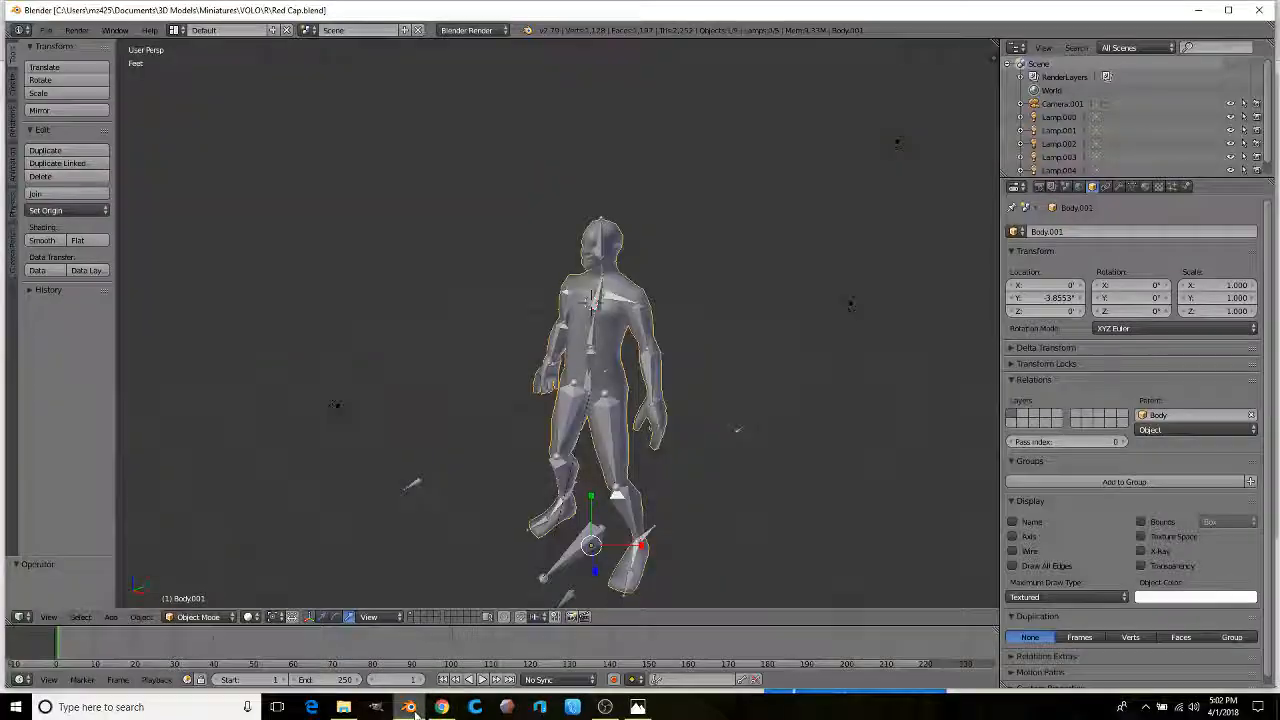
scroll(545, 335, up, 6)
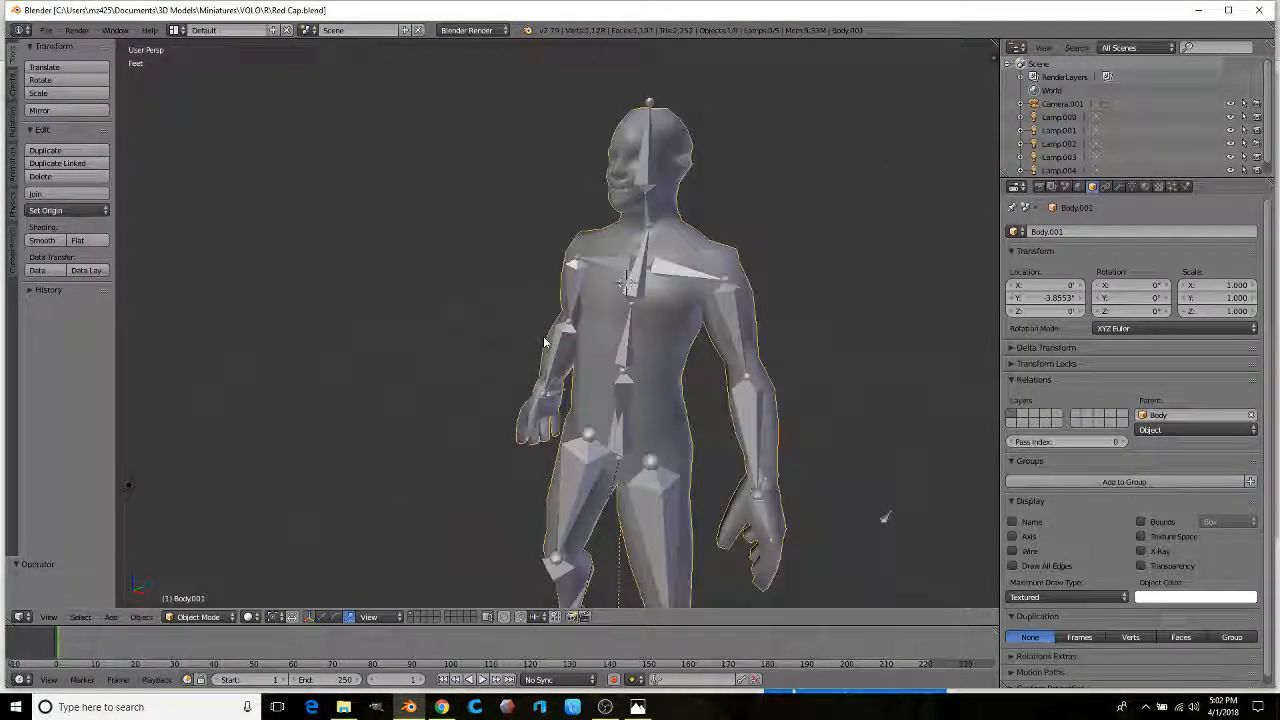
middle_drag(477, 377, 560, 353)
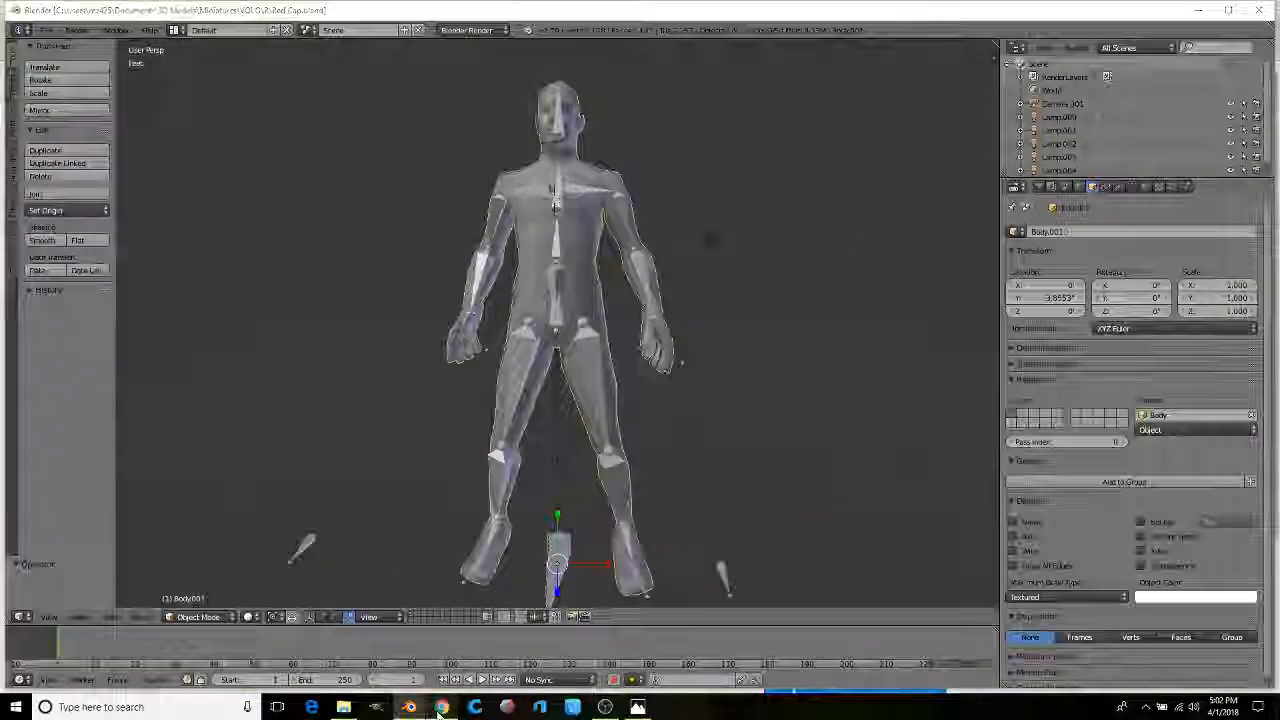
click(440, 707)
click(78, 10)
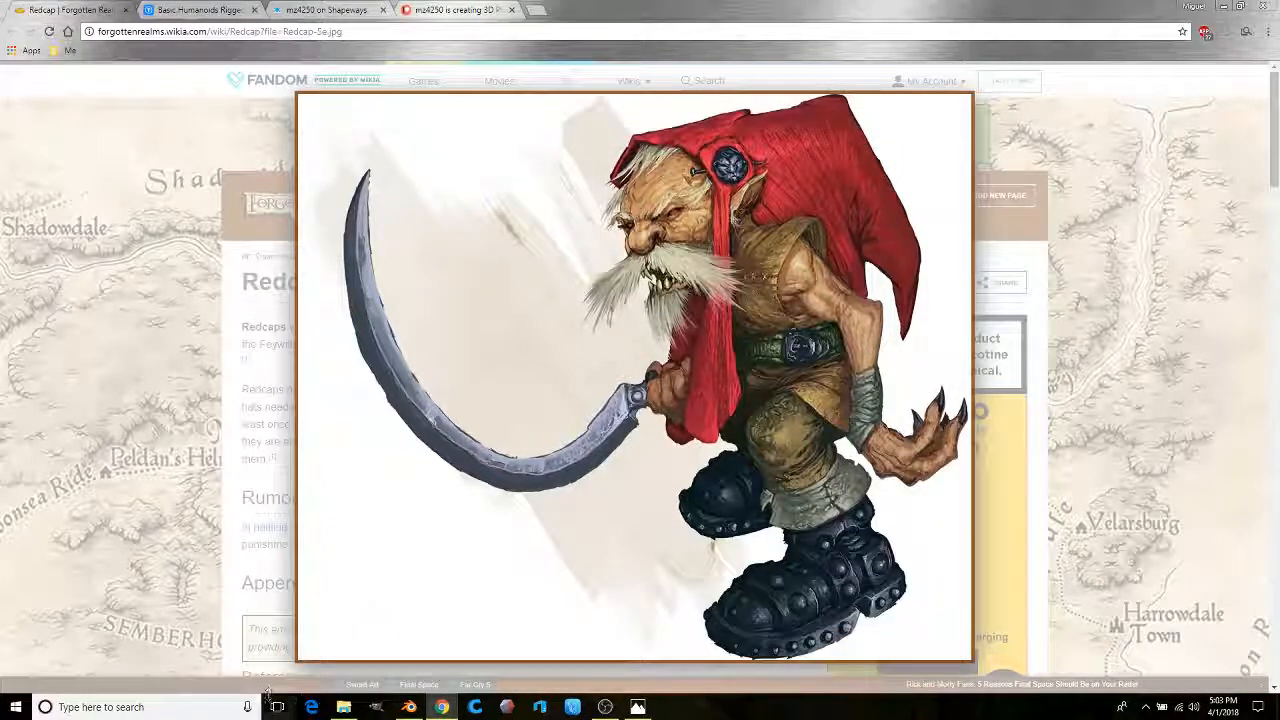
Step: Orbit to a three-quarter side view, select the Back bone and set Global transform orientation
click(410, 709)
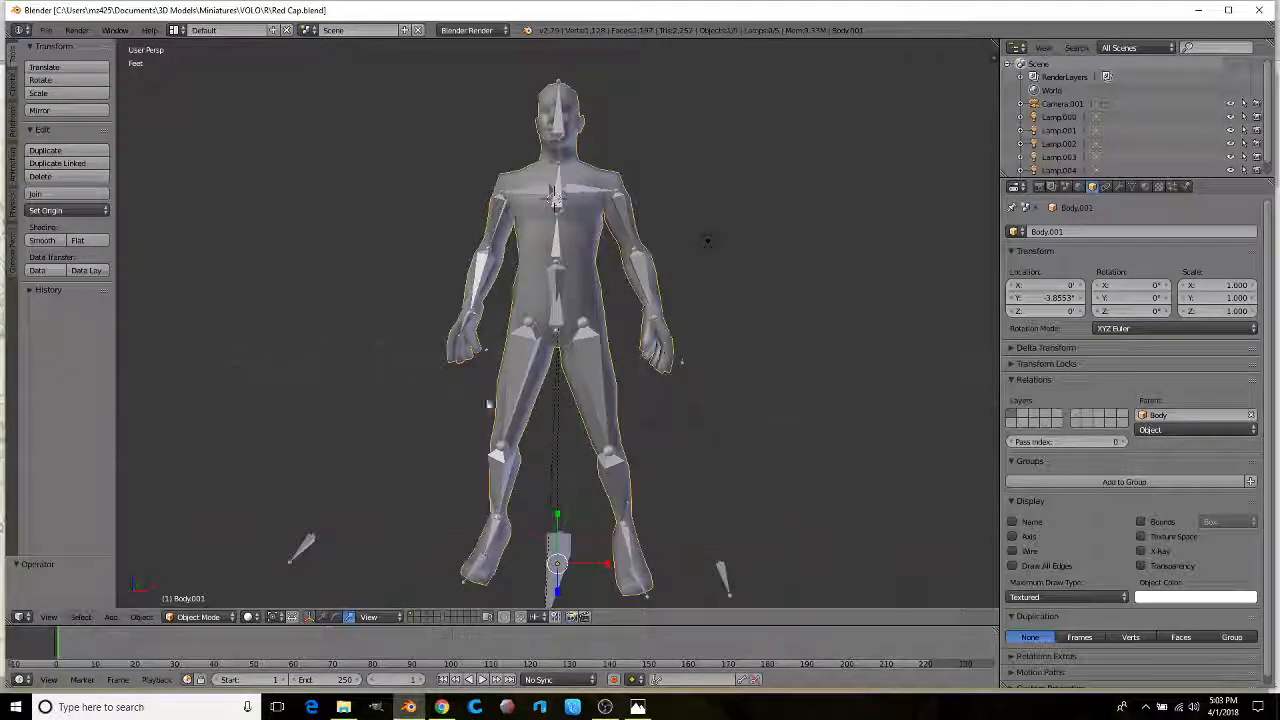
scroll(684, 387, down, 1)
middle_drag(657, 382, 630, 349)
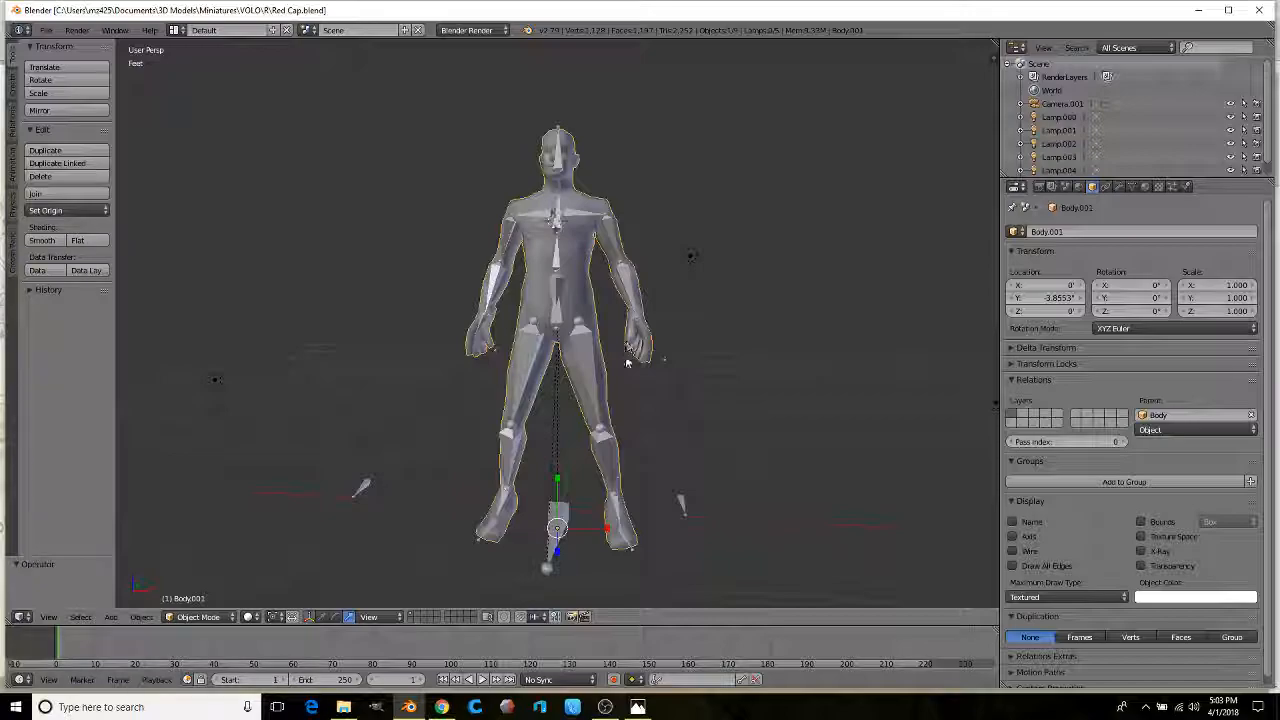
middle_drag(602, 388, 595, 393)
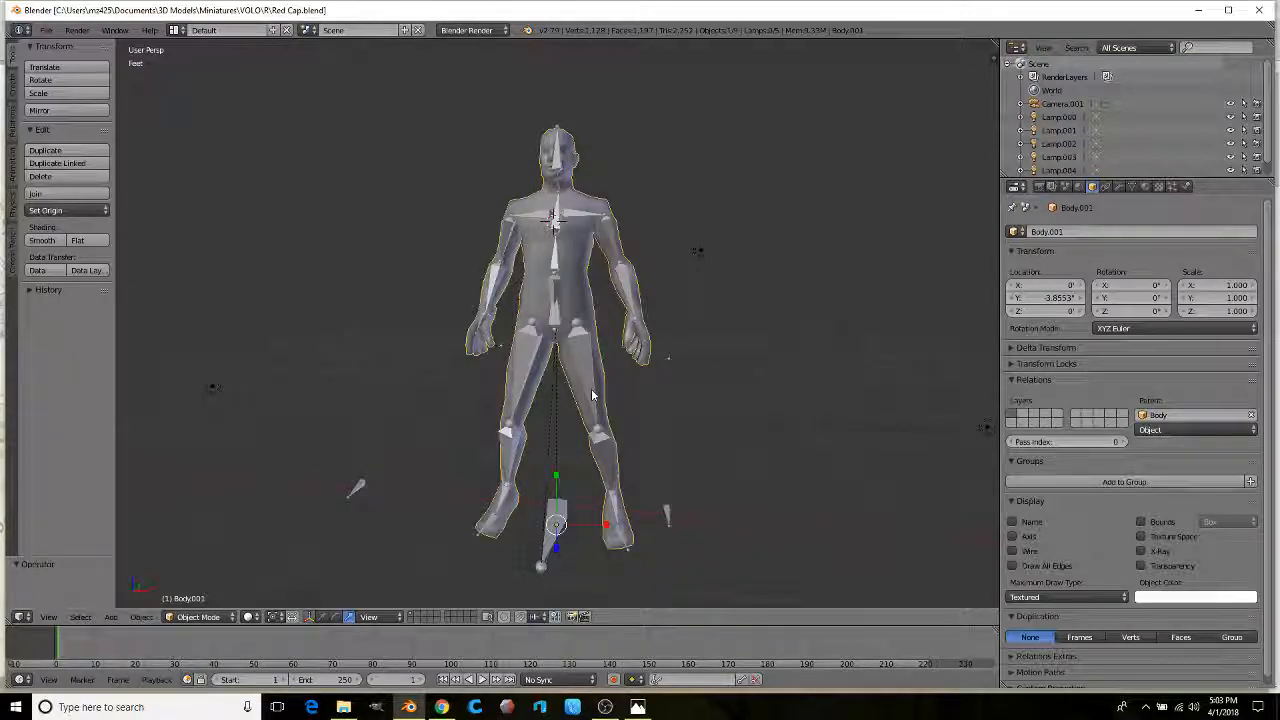
middle_drag(605, 381, 545, 288)
right_click(518, 260)
click(340, 617)
click(345, 540)
Step: Tilt the Back bone forward about 24° with the rotation gizmo
click(296, 617)
scroll(500, 296, down, 1)
shift+middle_drag(506, 293, 540, 394)
scroll(540, 394, up, 2)
drag(540, 392, 531, 395)
Step: Bend the Upperback bone forward 18.9° and orbit to check the hunched pose
right_click(540, 332)
drag(516, 334, 518, 349)
shift+middle_drag(541, 394, 419, 547)
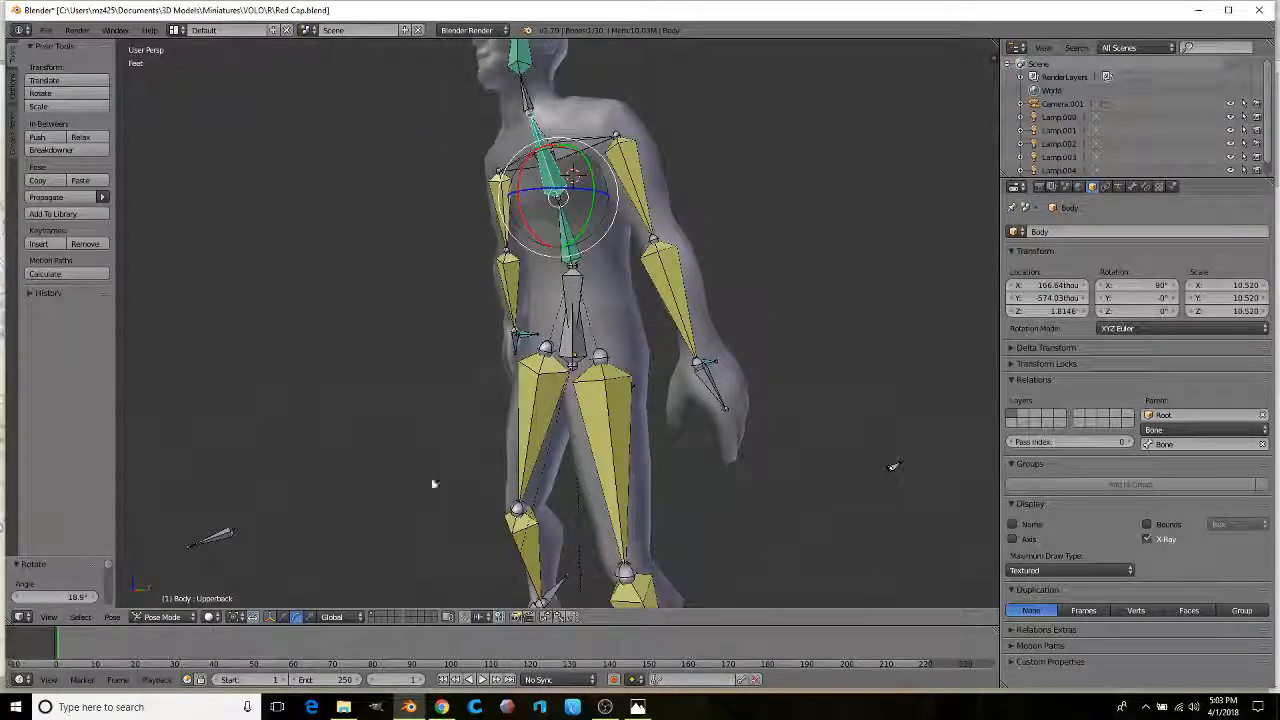
middle_drag(440, 453, 473, 481)
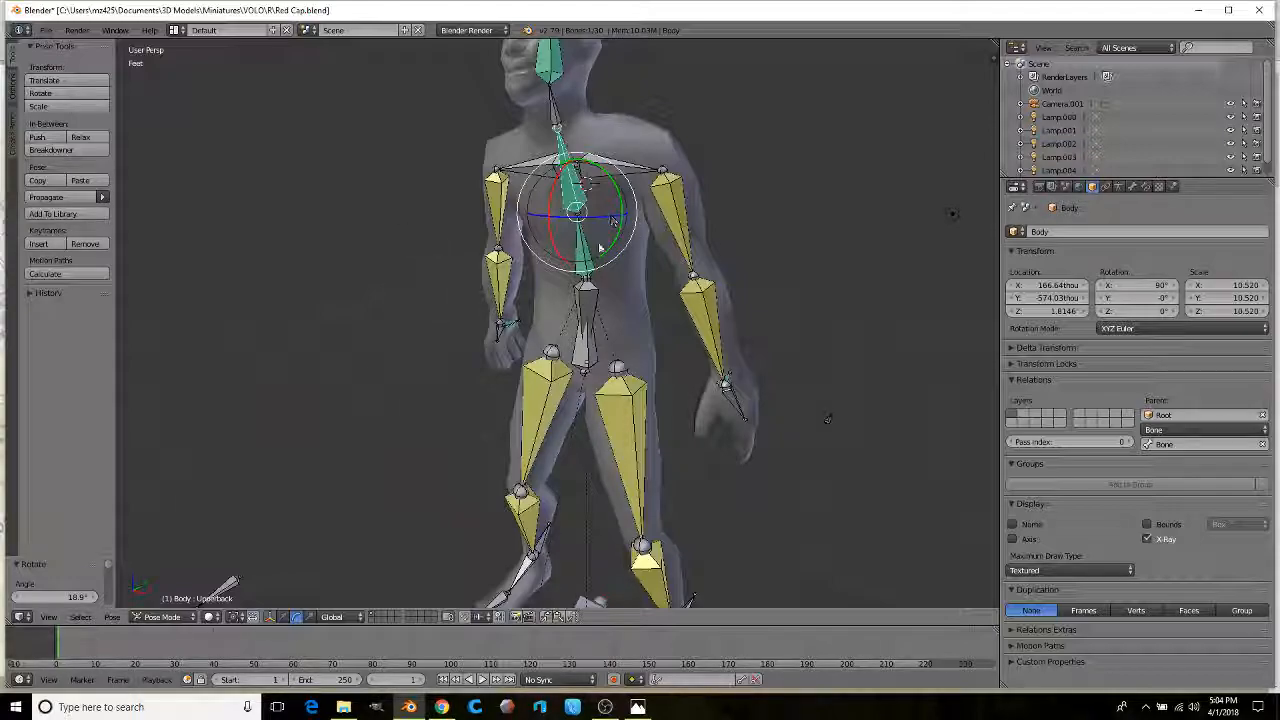
Step: Bring the Redcap reference image back to the front
scroll(566, 265, down, 3)
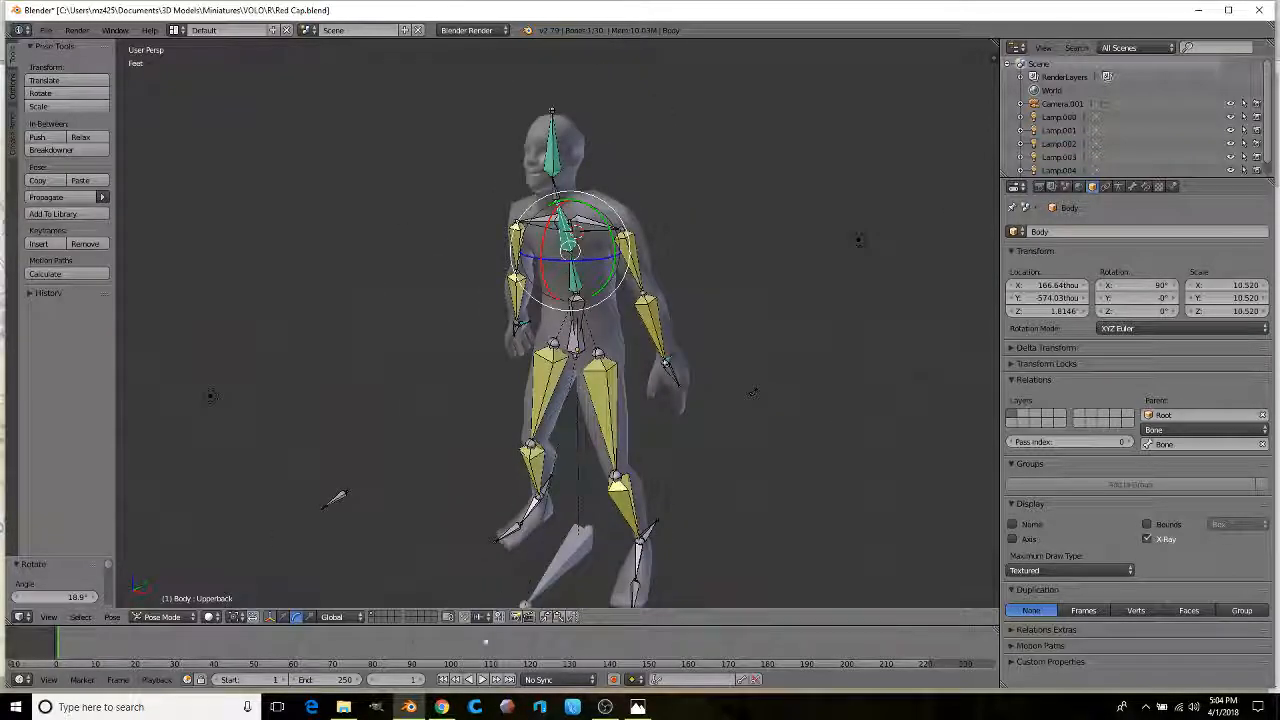
mouse_move(442, 708)
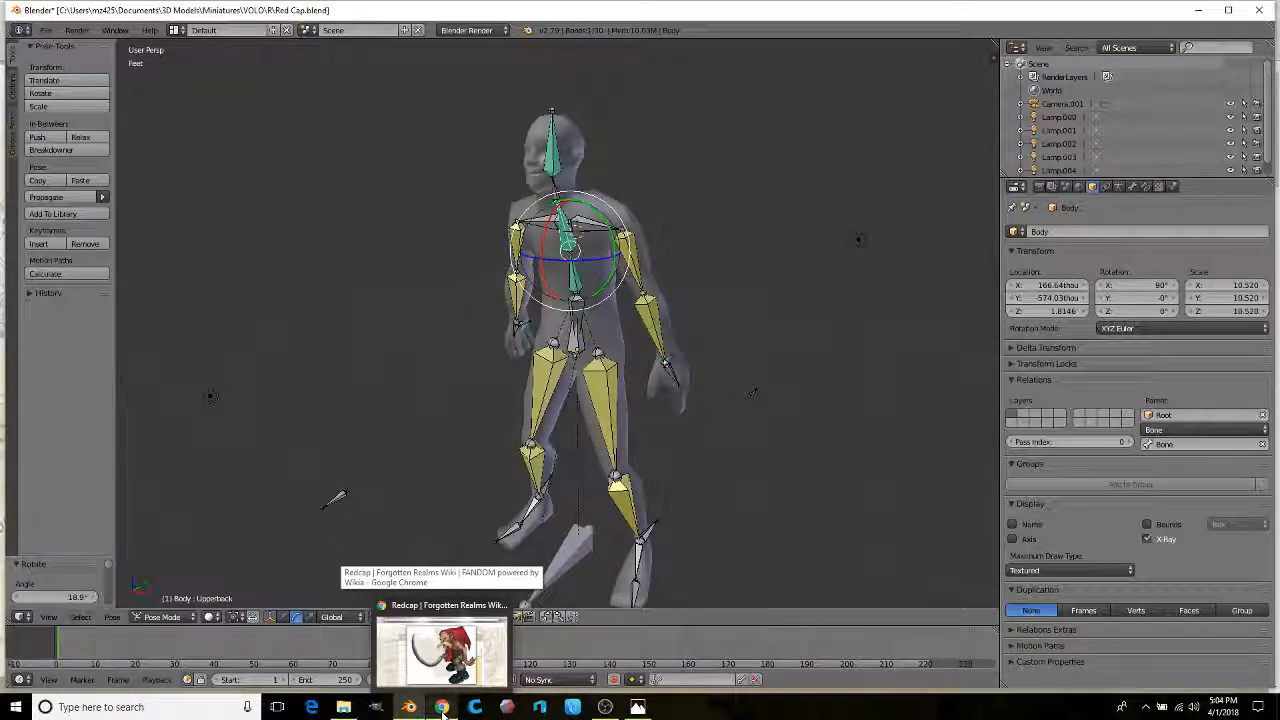
click(442, 708)
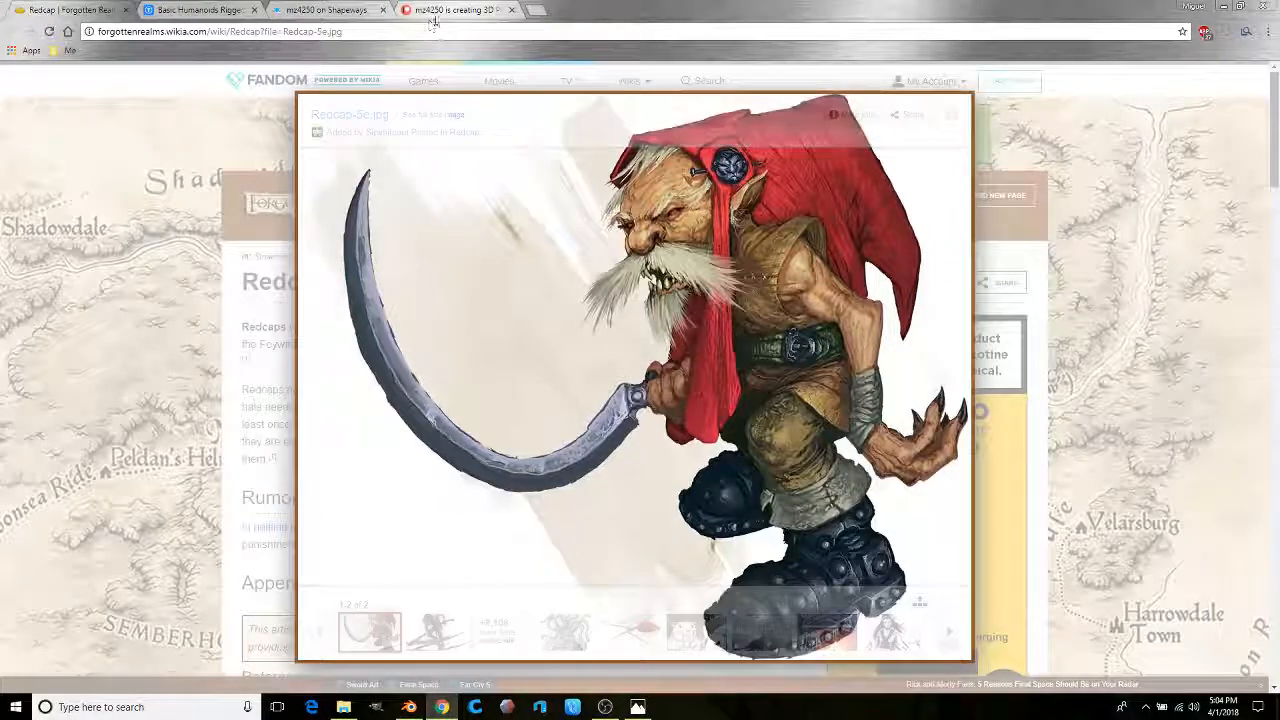
Step: Open Patreon's Patrons section, view all current patrons and scroll through the $10-tier list
click(438, 10)
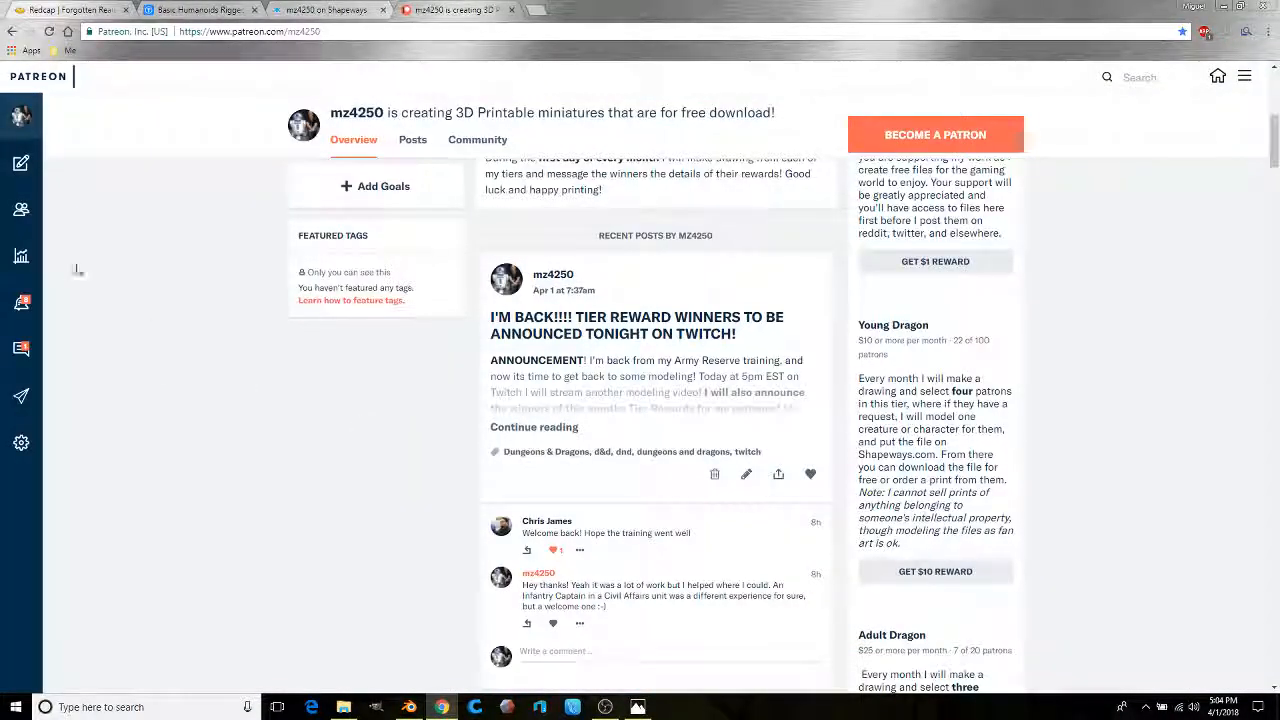
click(24, 214)
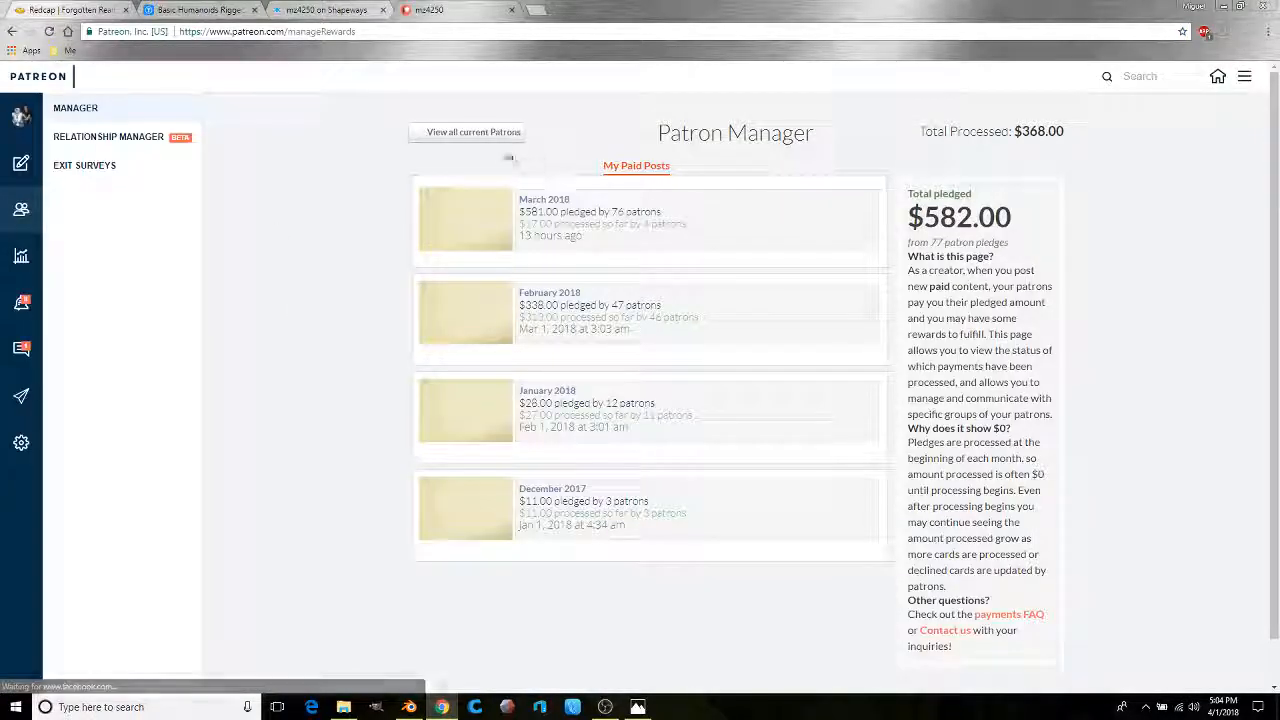
click(462, 140)
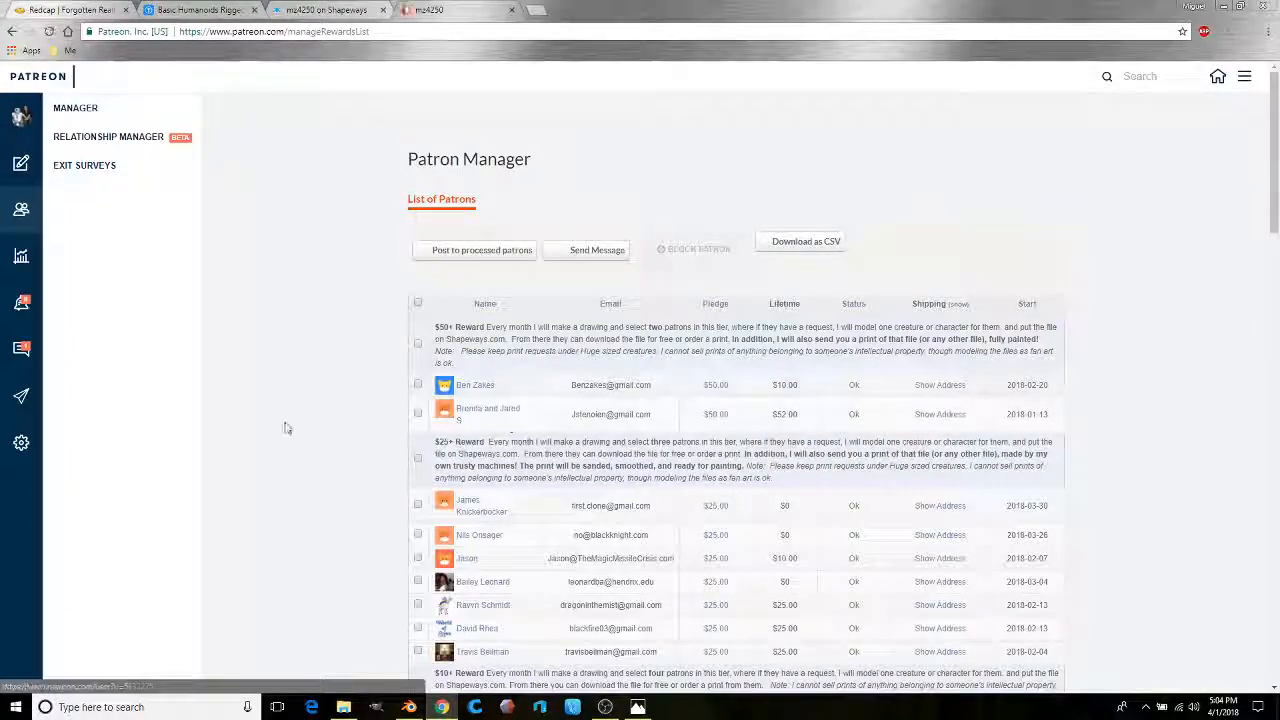
scroll(322, 409, down, 10)
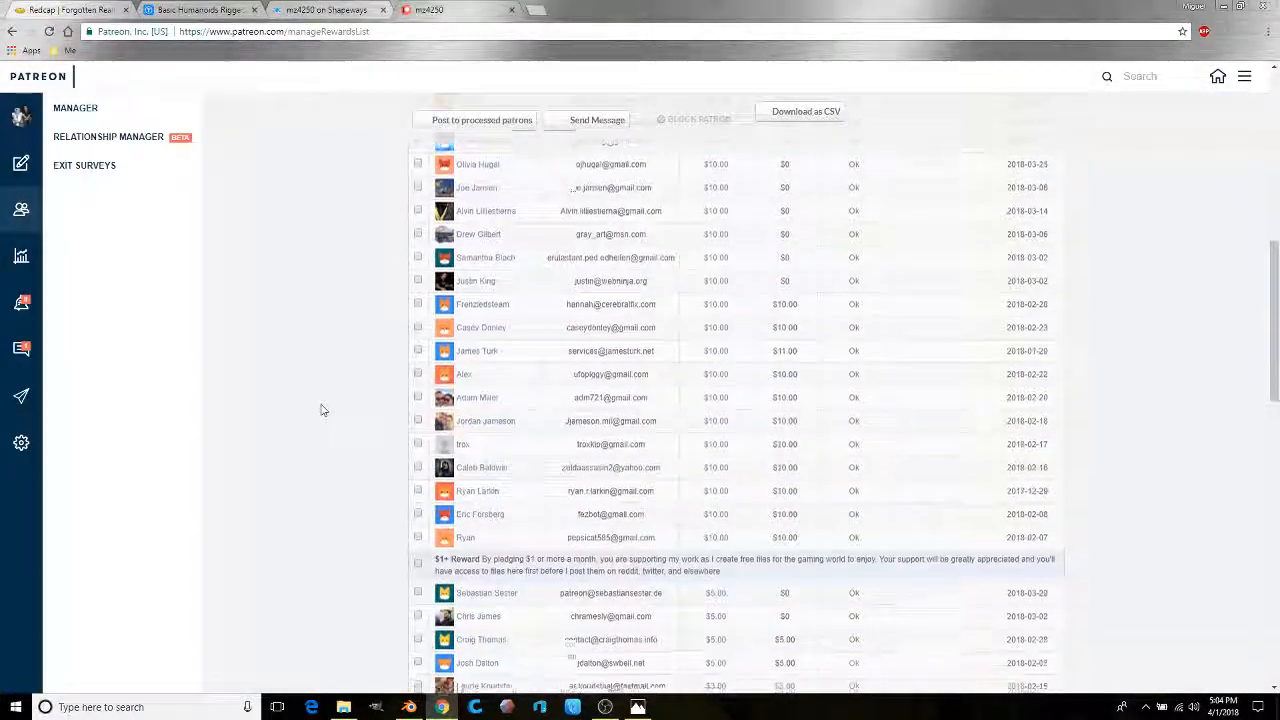
scroll(322, 409, down, 4)
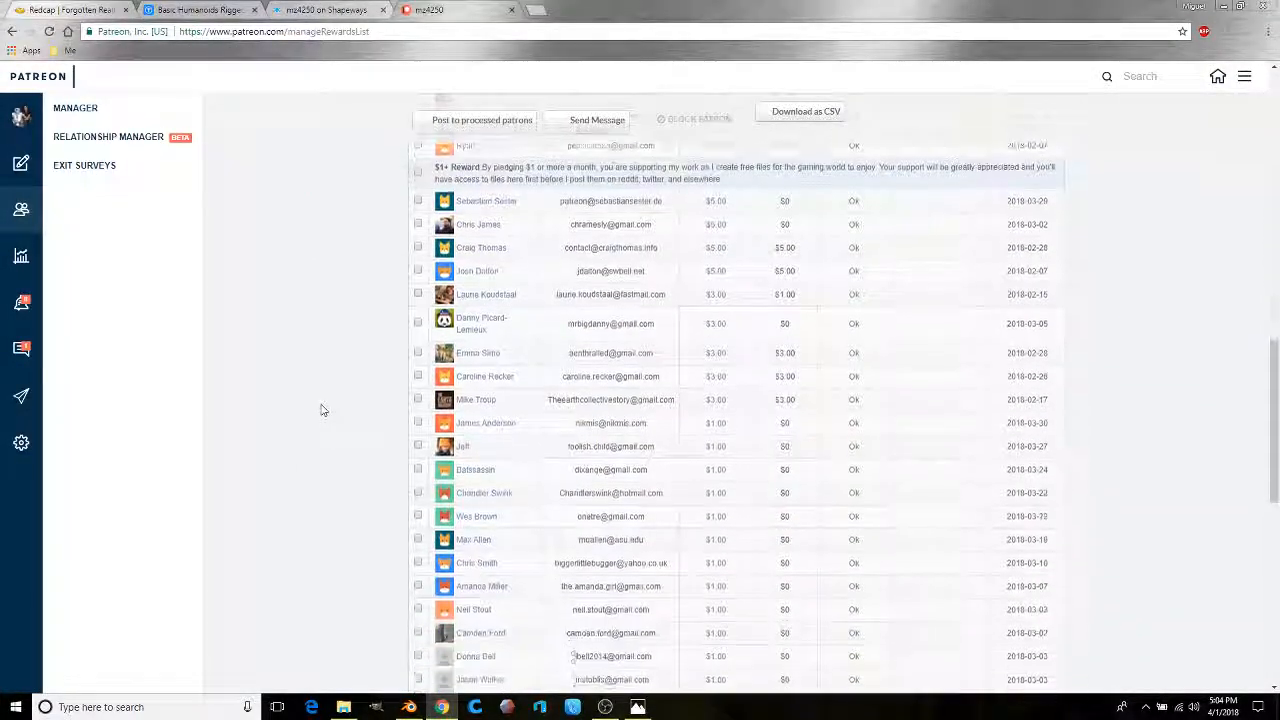
scroll(322, 409, up, 8)
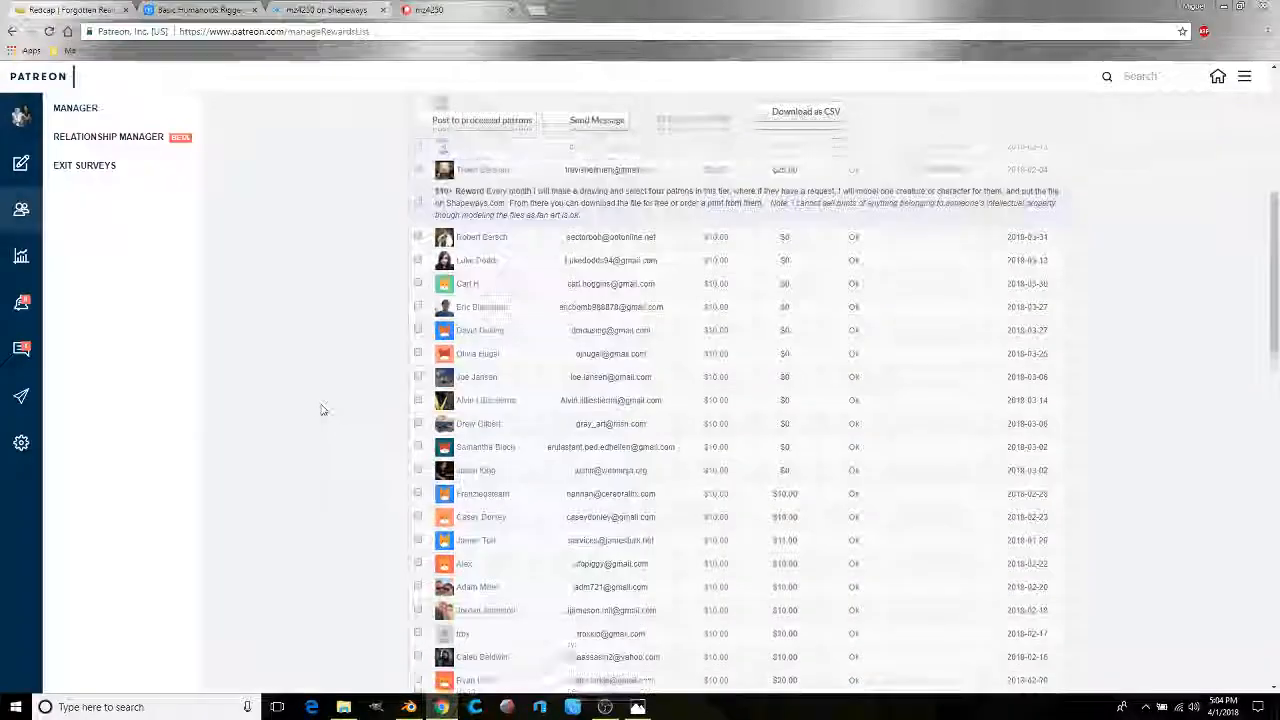
scroll(322, 409, down, 1)
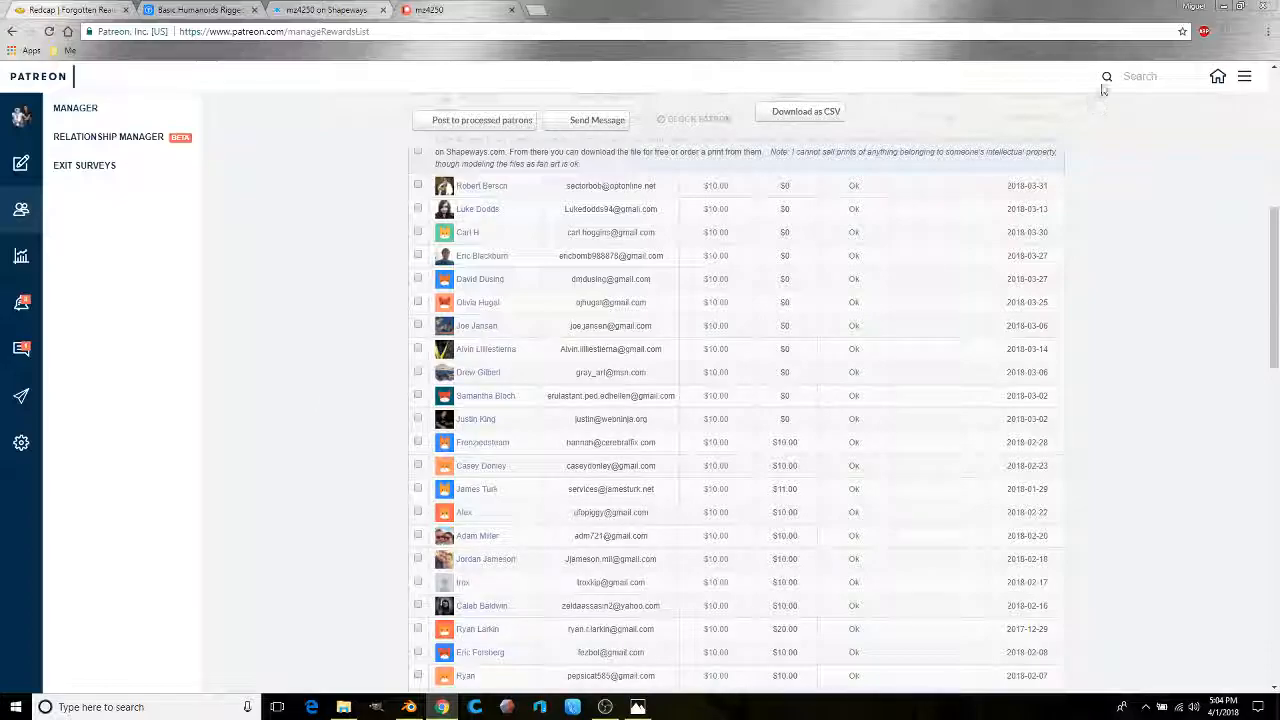
click(1226, 6)
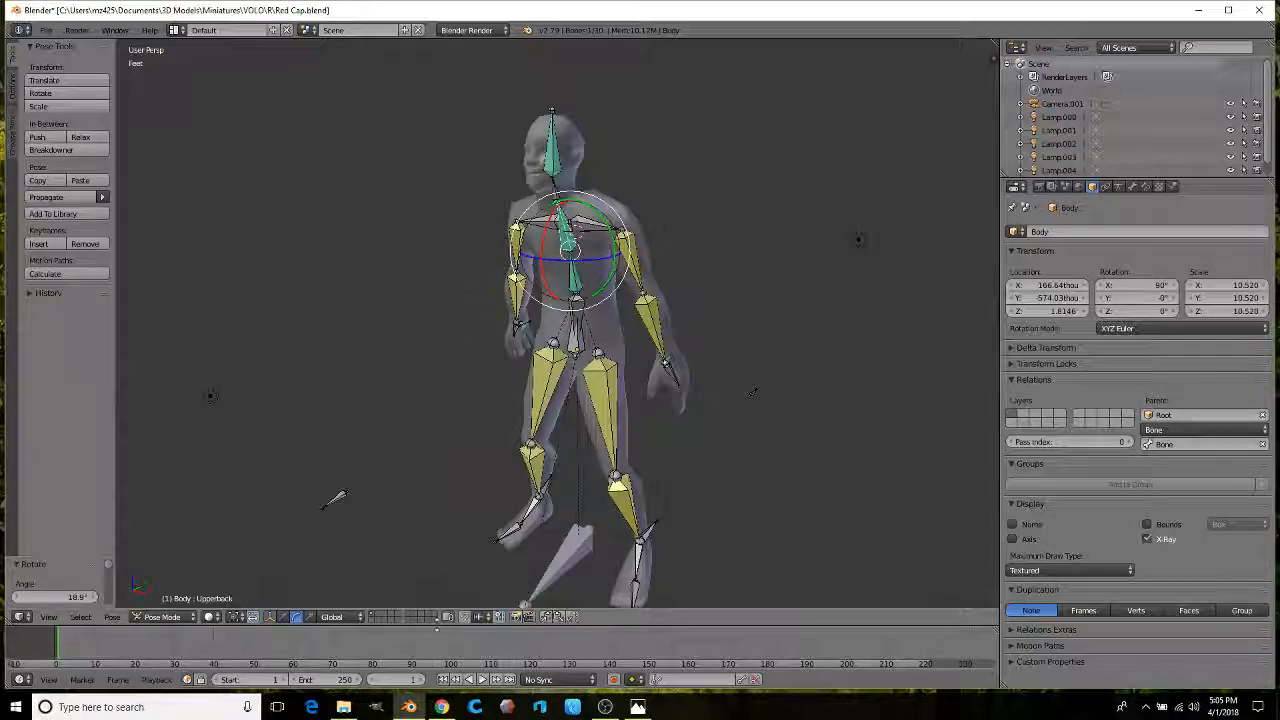
click(441, 707)
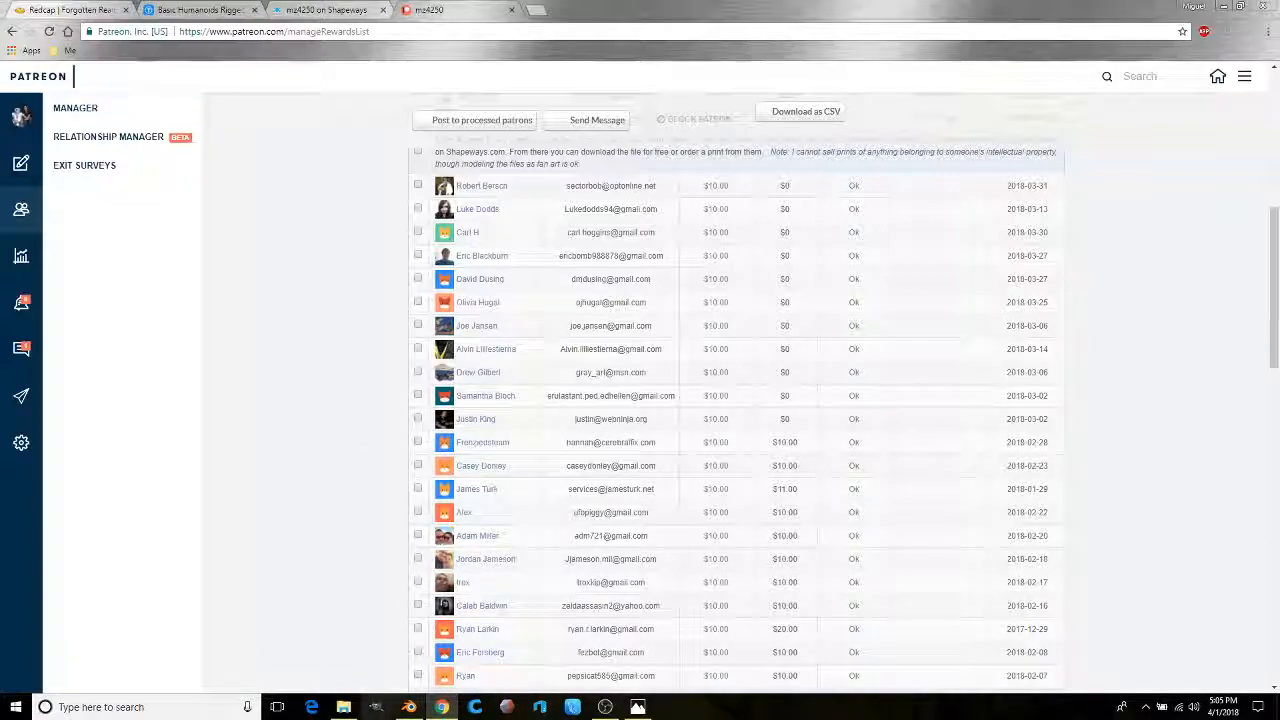
Step: Launch Sticky Notes from the Windows search
click(15, 708)
click(95, 707)
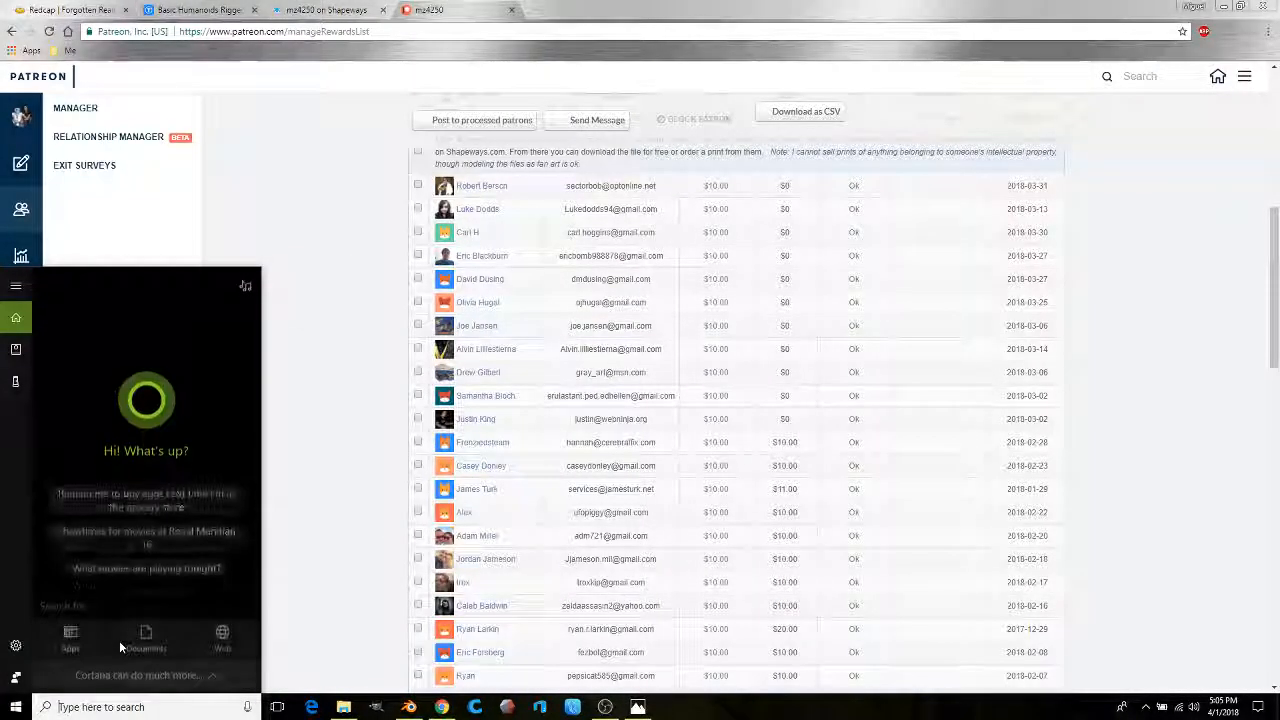
text(po)
text(ost)
key(BackSpace)
key(BackSpace)
text(s)
key(BackSpace)
key(BackSpace)
text(st)
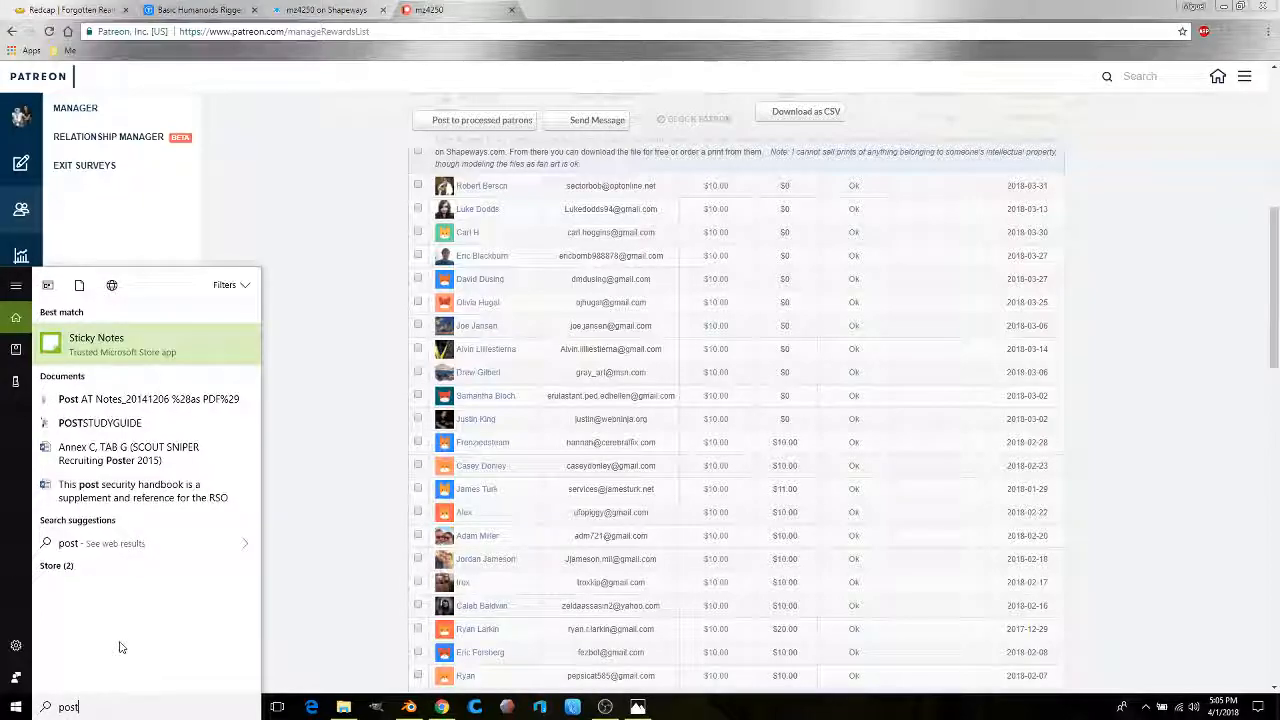
click(141, 345)
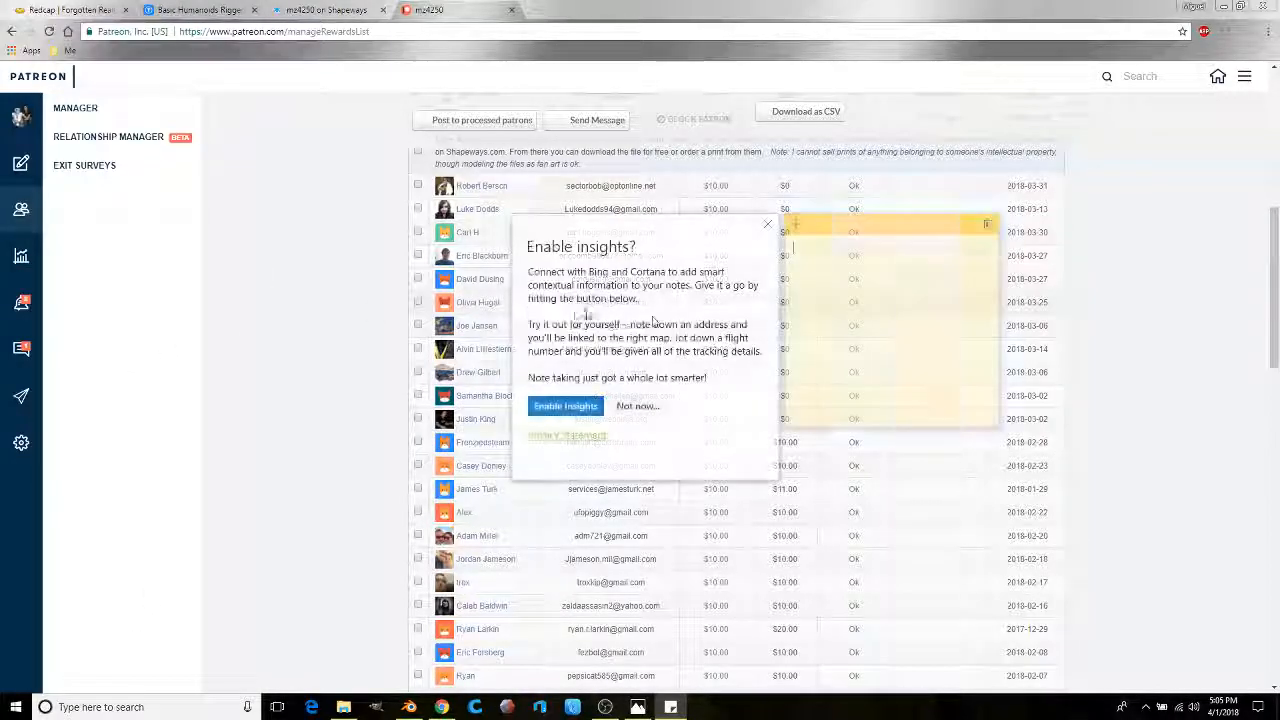
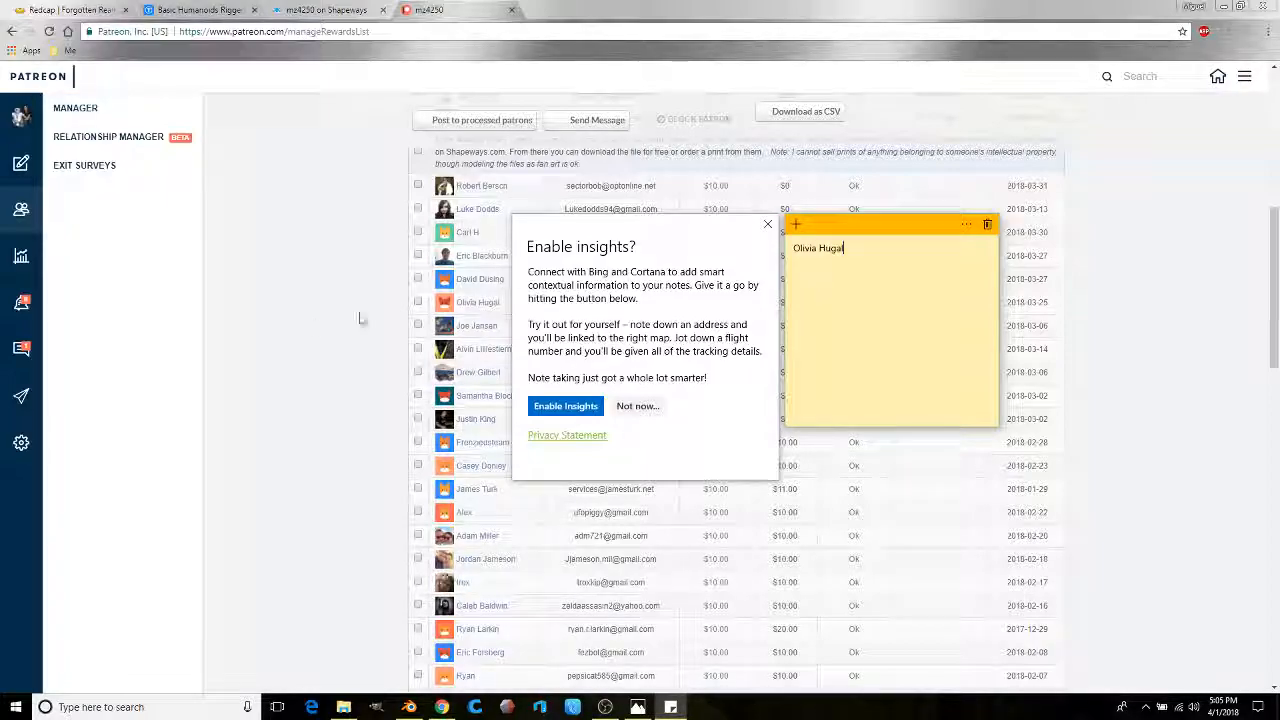
Step: Write the first two $10-tier patron names into the note, checking against the Patreon list
click(309, 320)
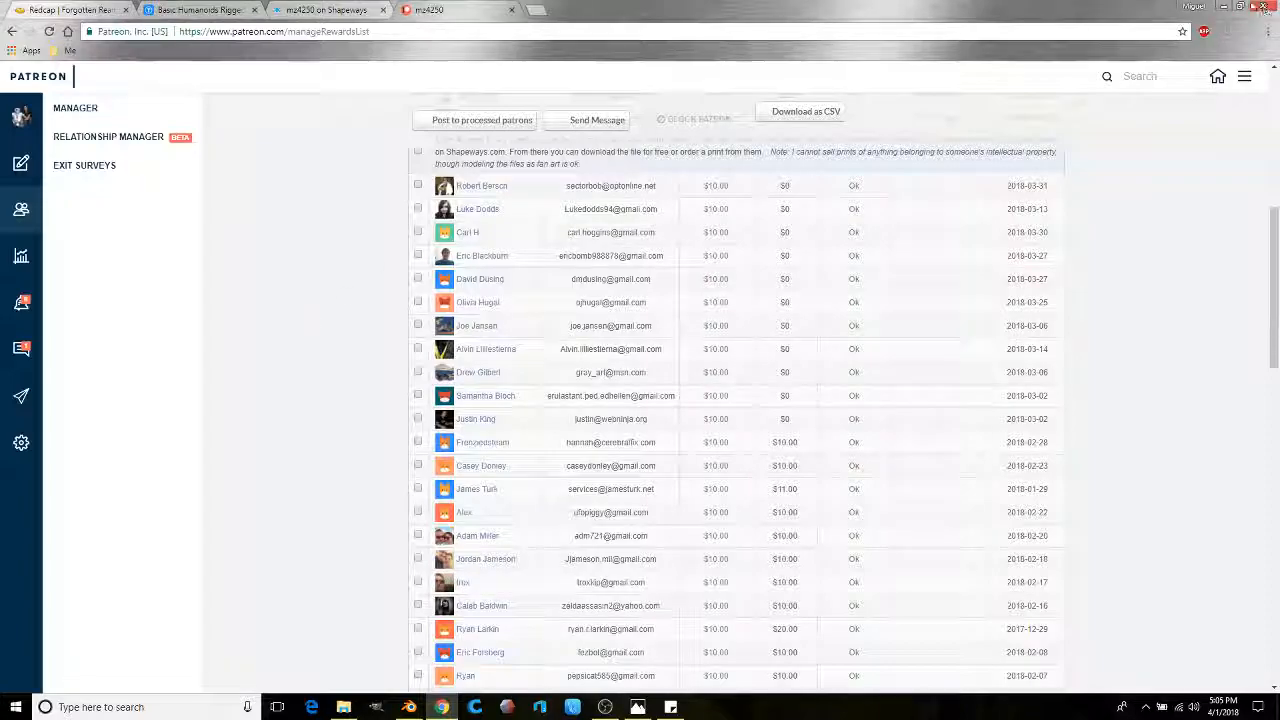
click(1225, 7)
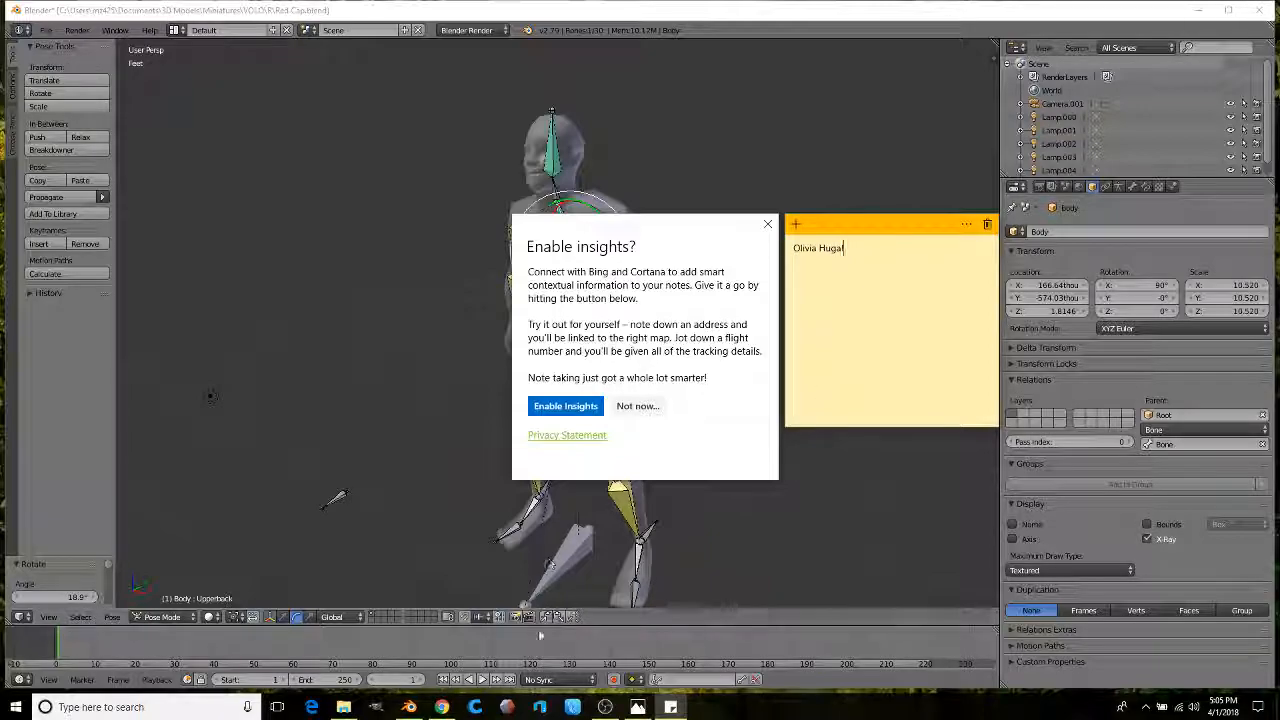
click(767, 224)
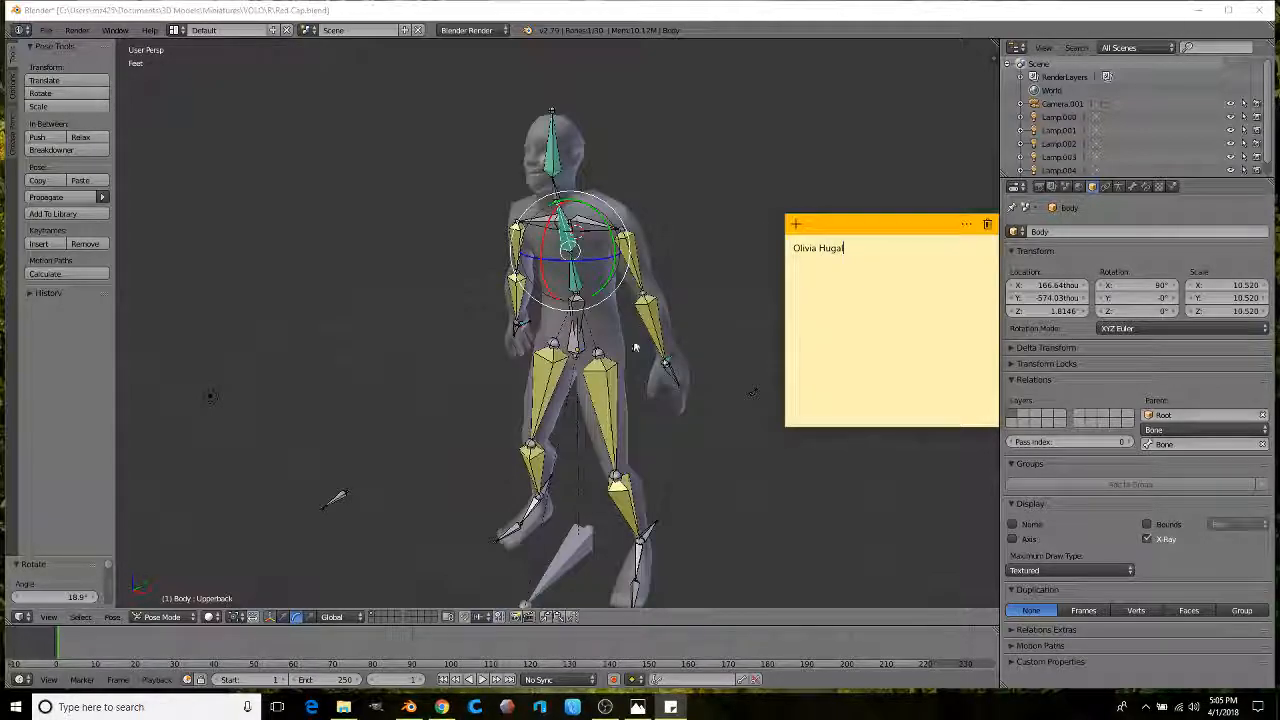
click(441, 707)
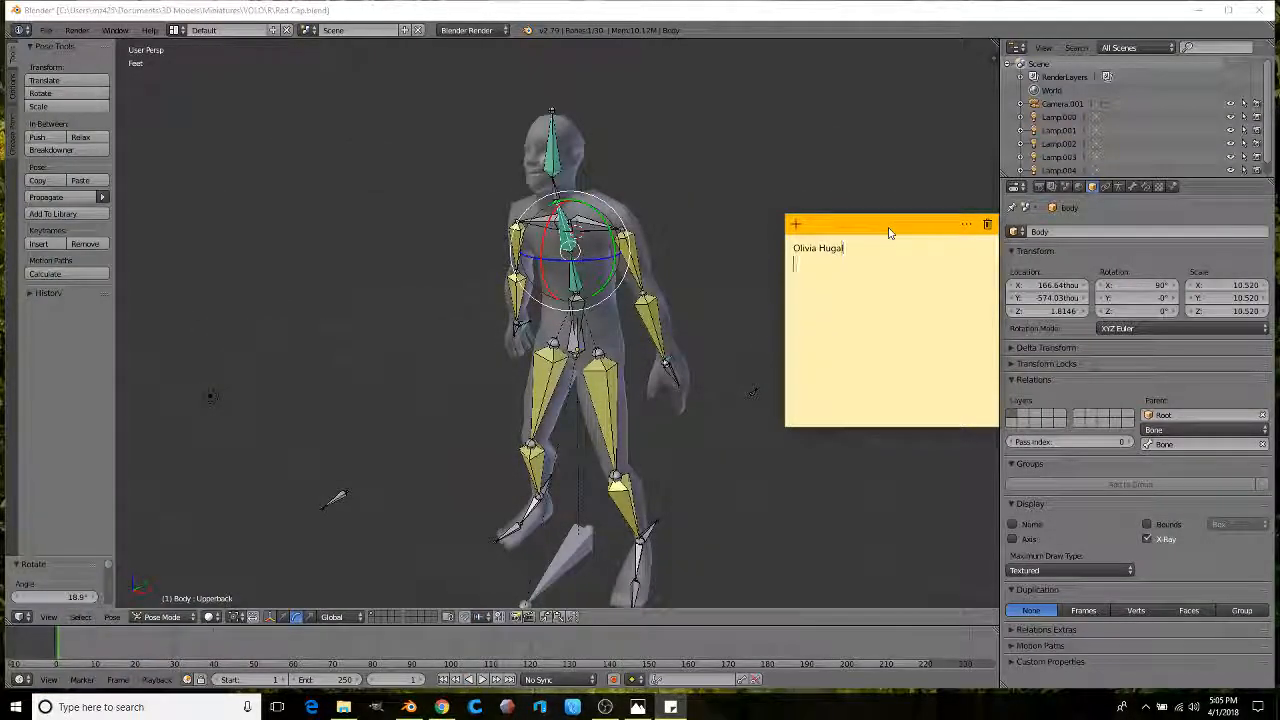
text(x)
key(Return)
key(Return)
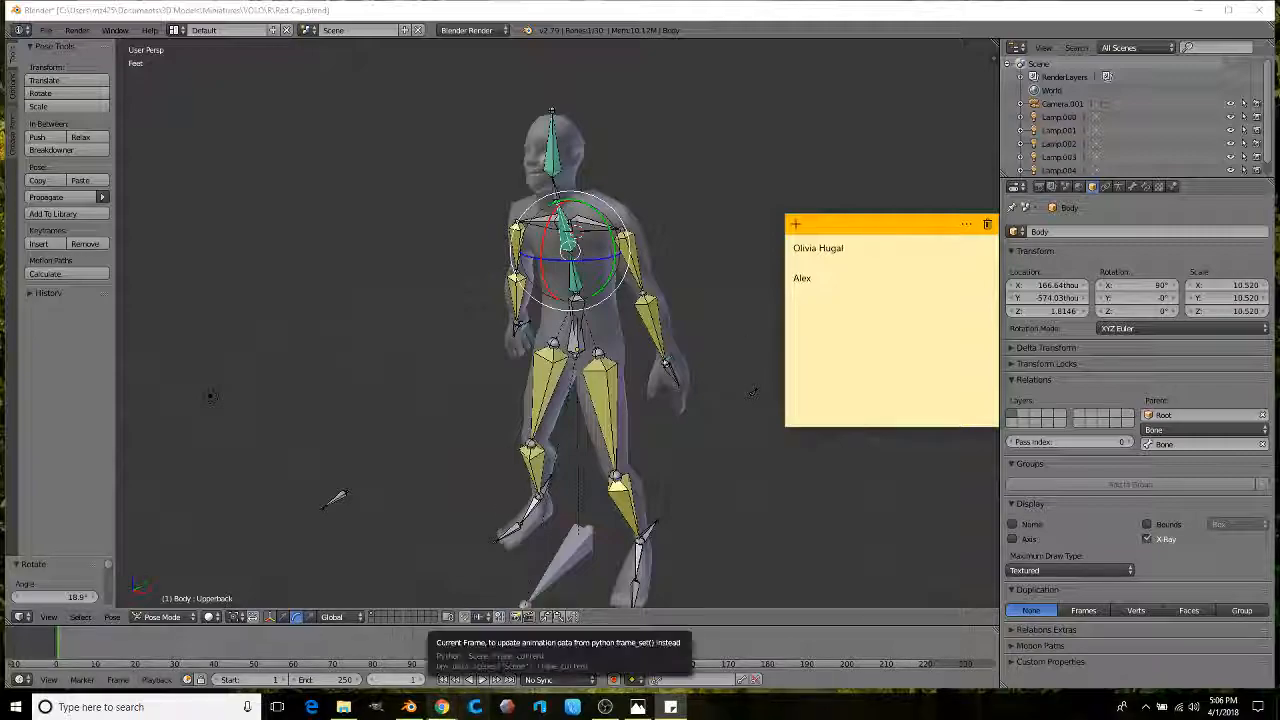
mouse_move(441, 707)
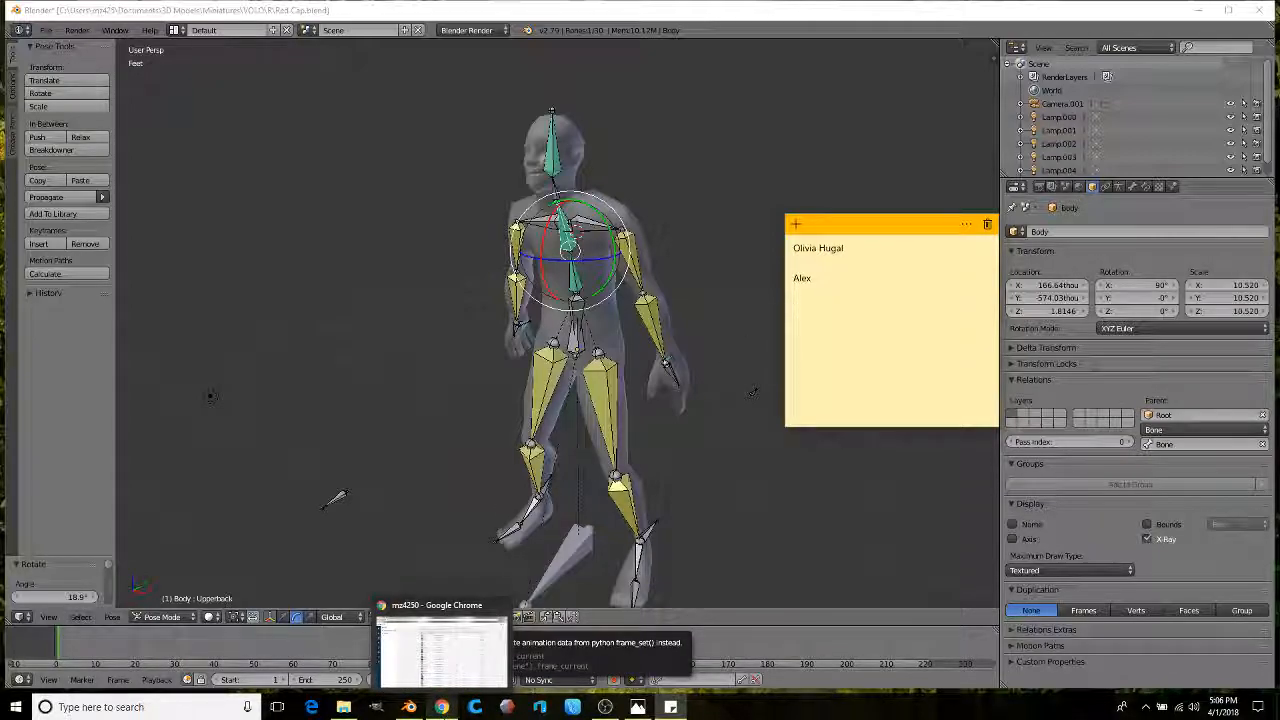
click(441, 707)
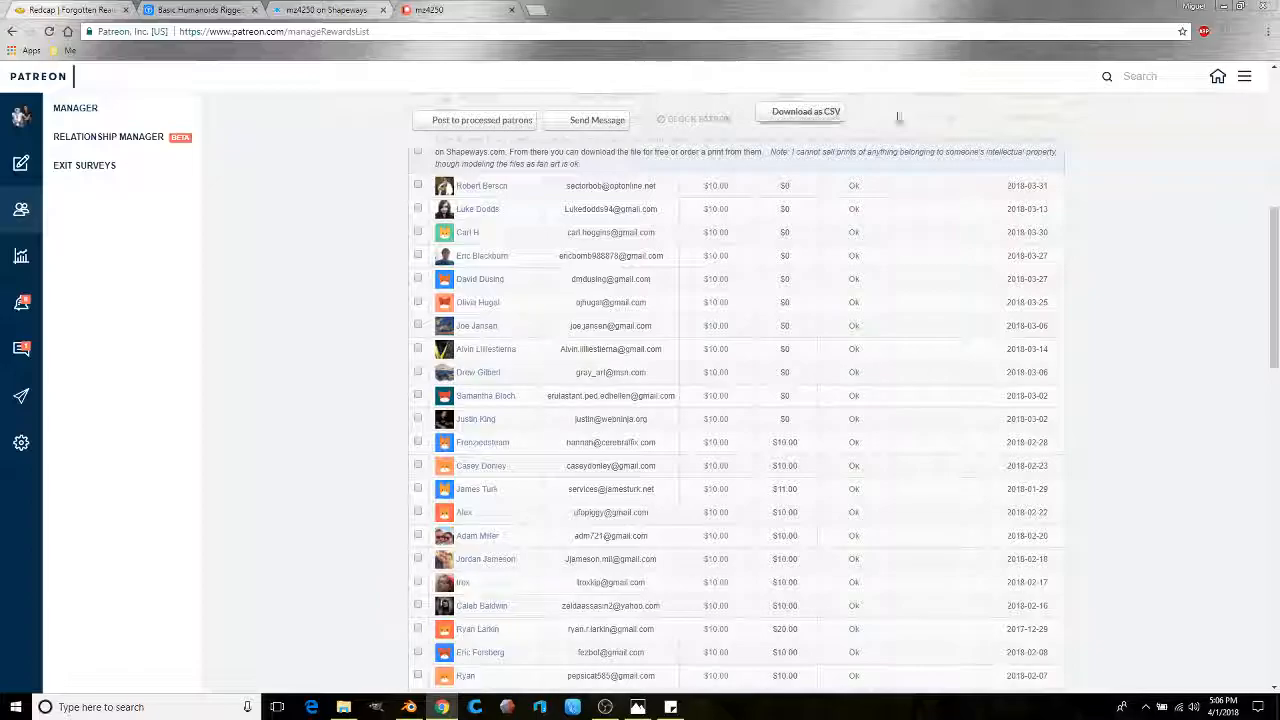
Step: Add a third $10-tier patron name to the note and start a new line
click(1222, 7)
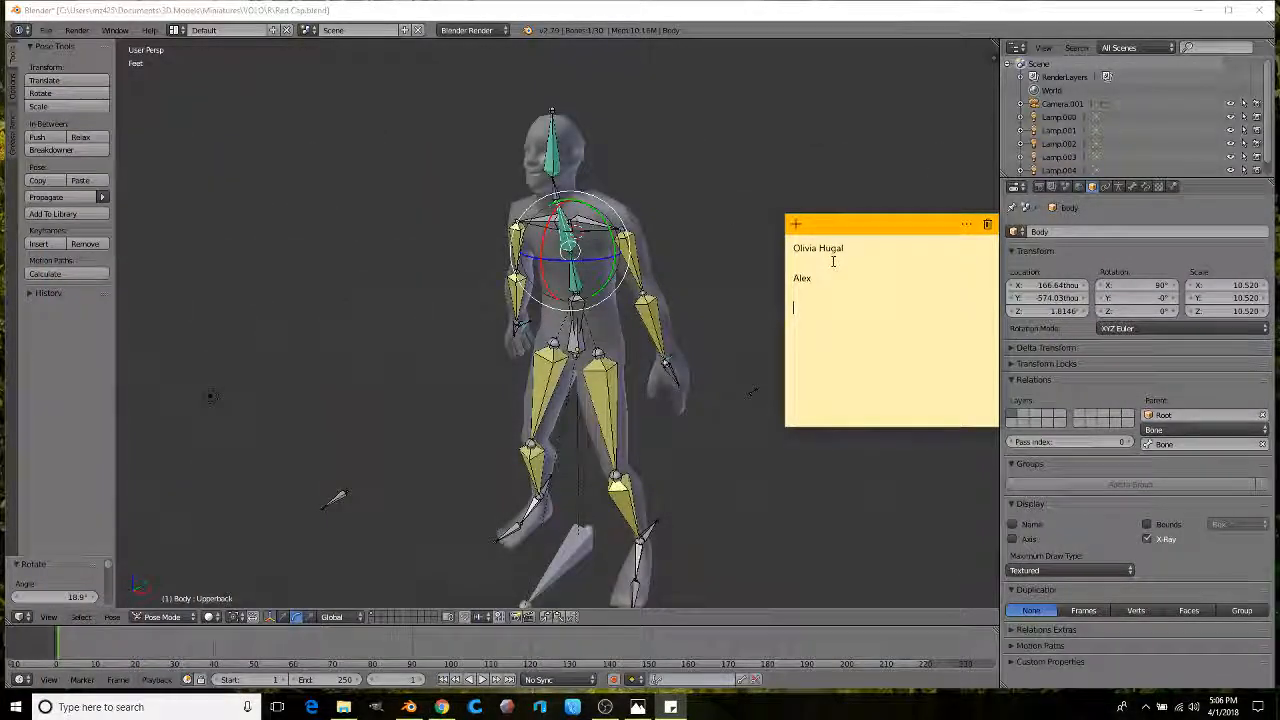
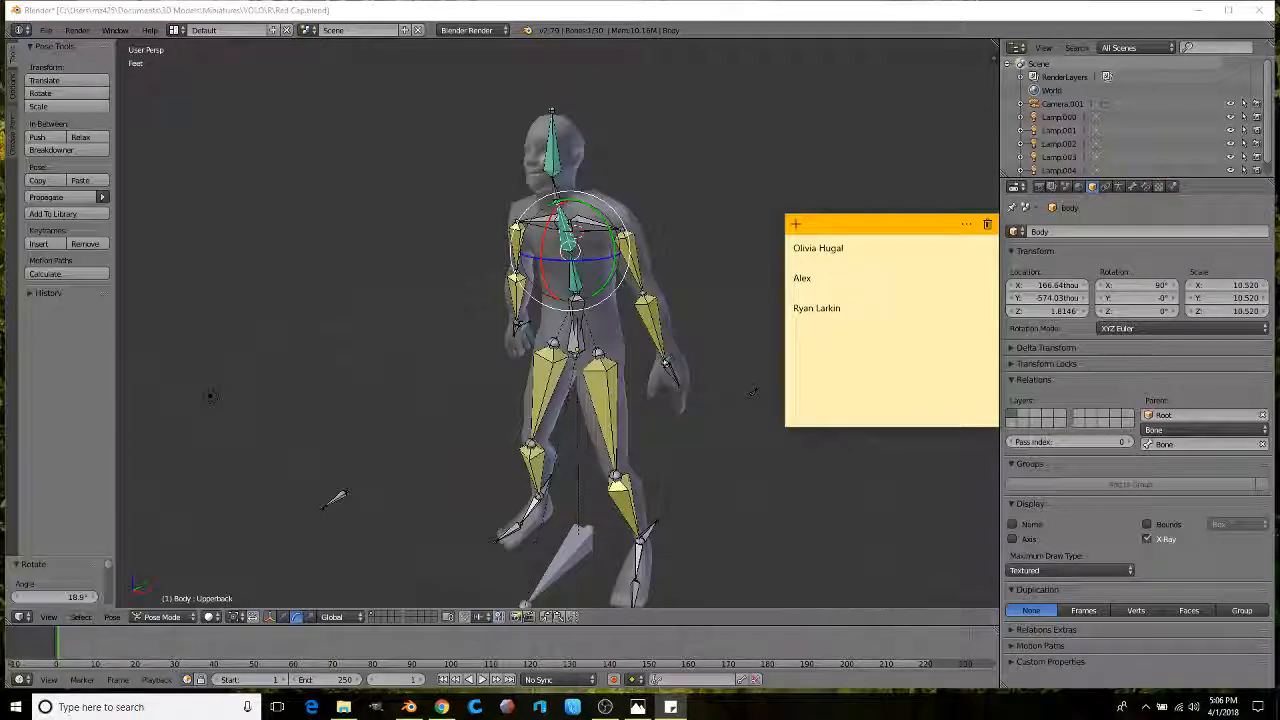
mouse_move(441, 707)
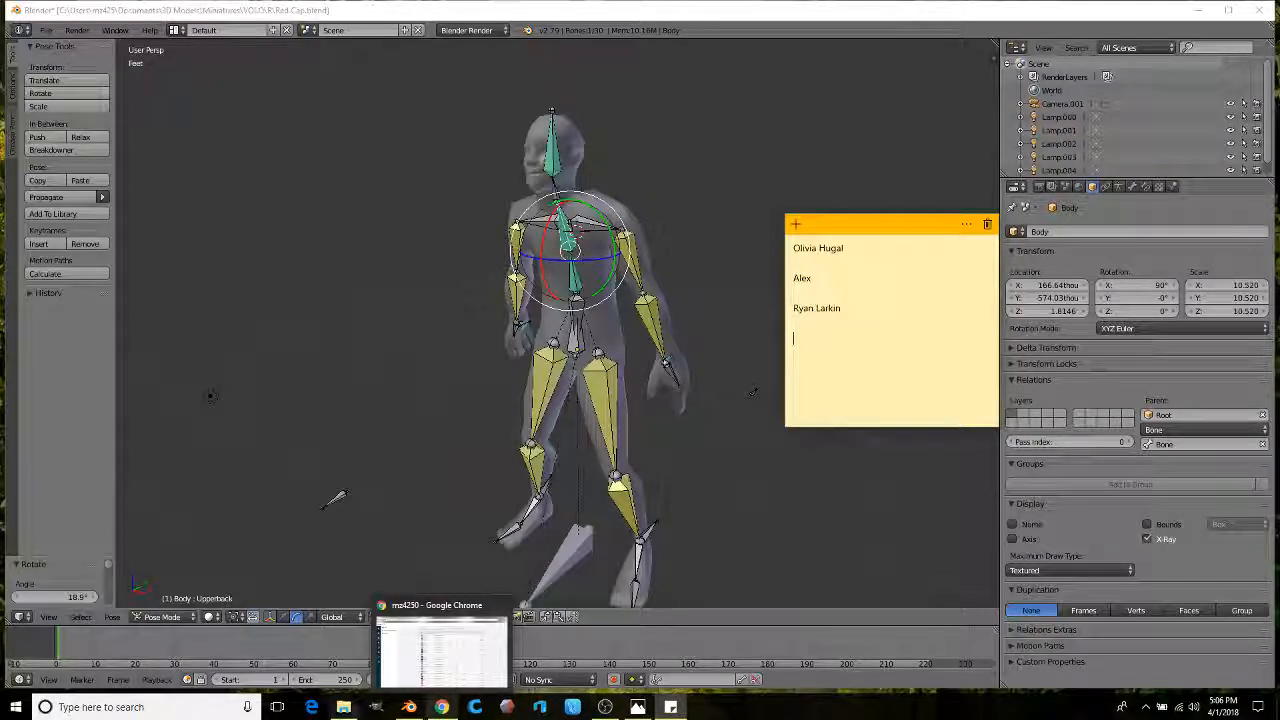
click(441, 707)
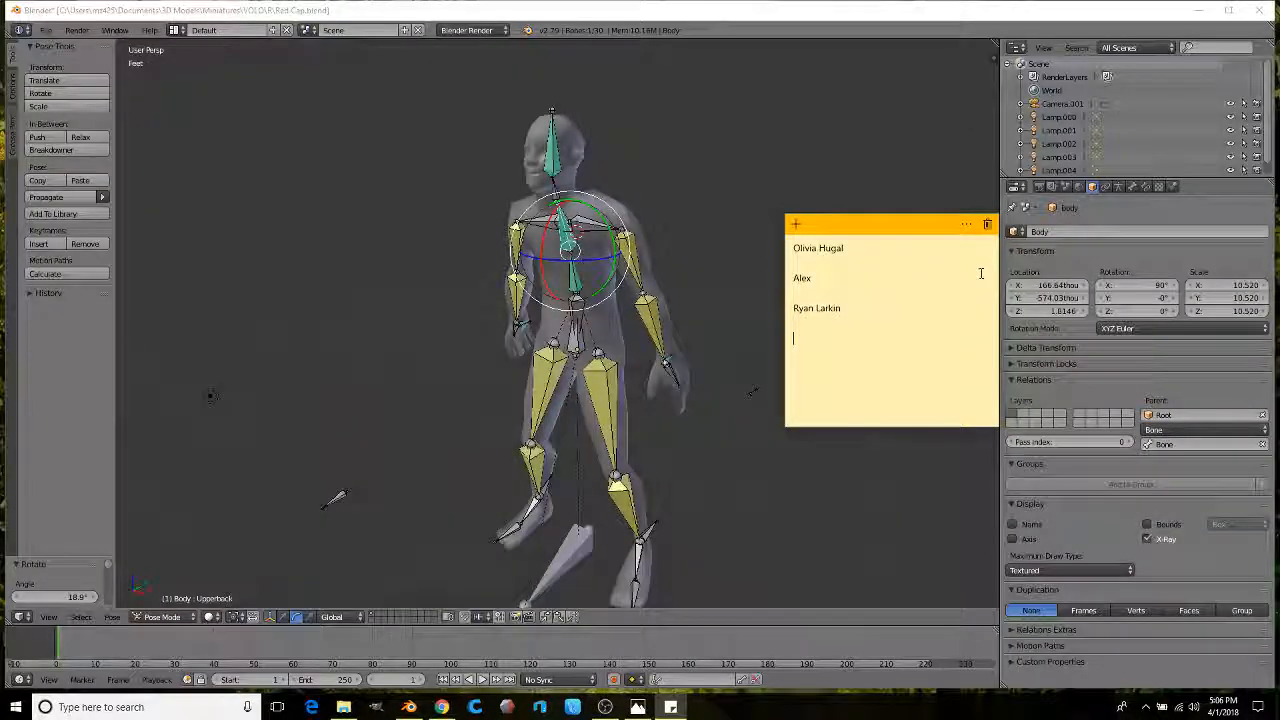
key(Return)
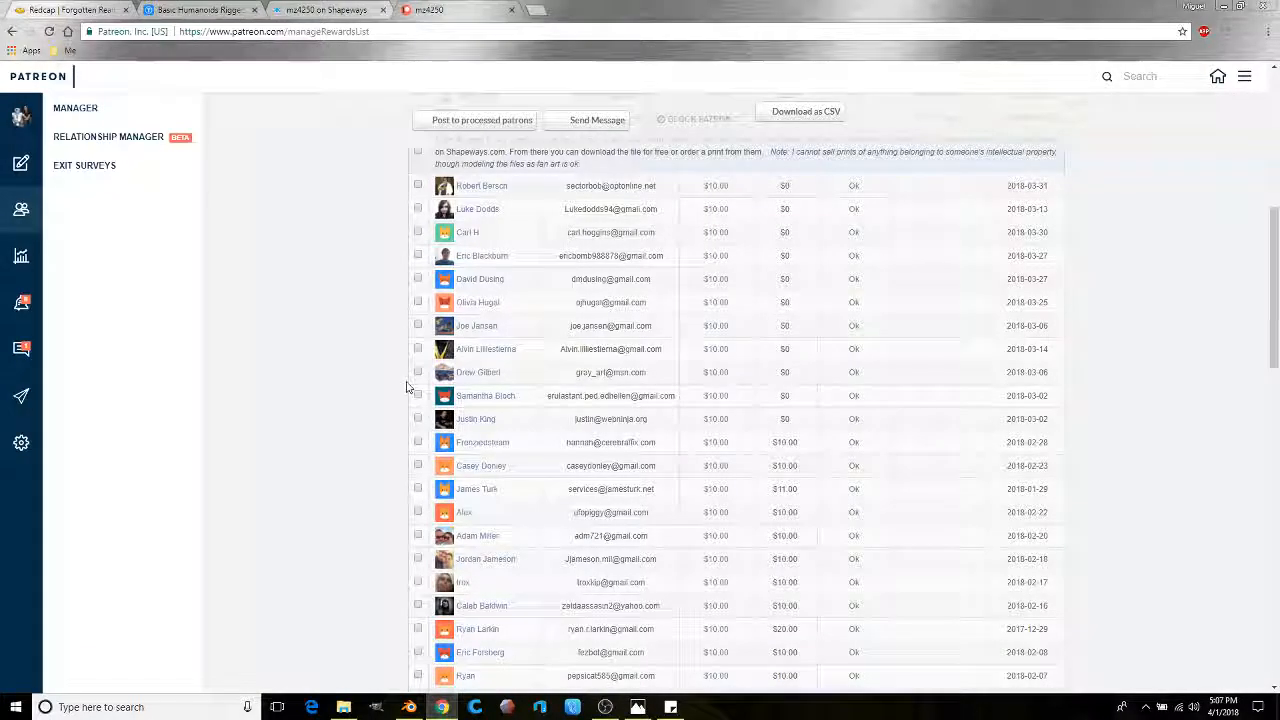
scroll(356, 382, up, 3)
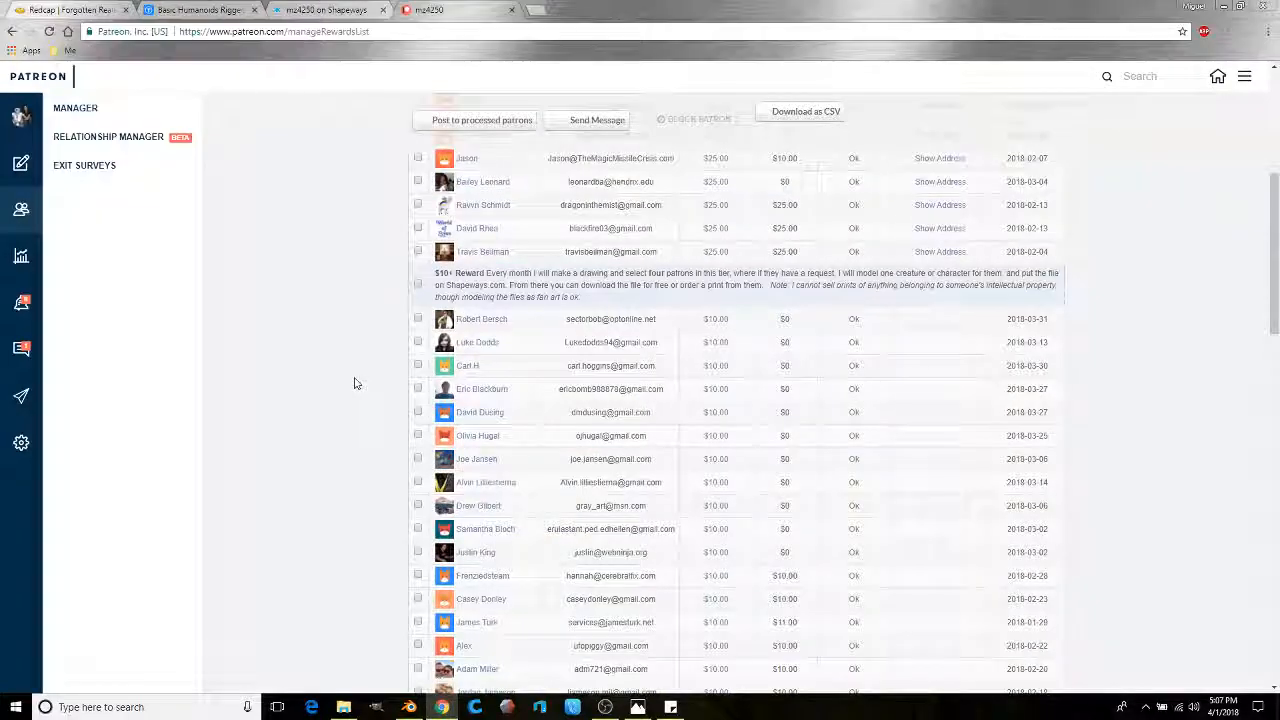
scroll(354, 383, up, 4)
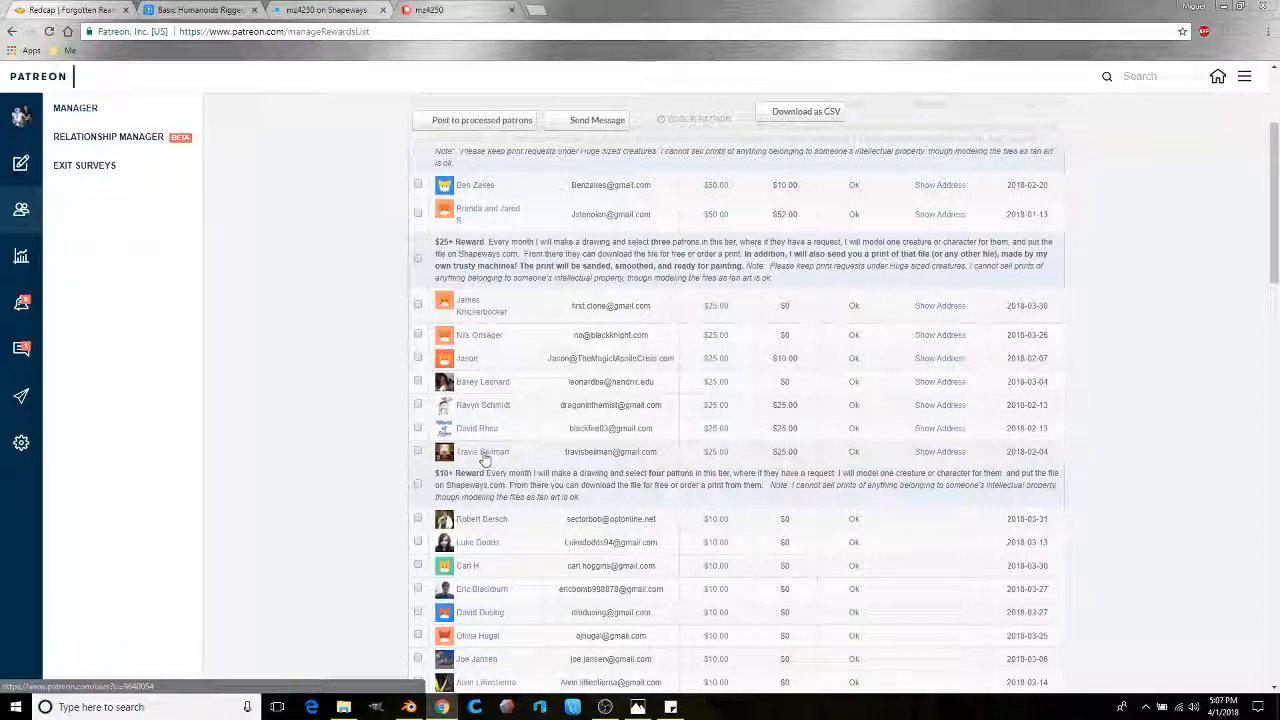
Step: Add the fourth name and a '25 -' line naming two $25-tier patrons
click(1226, 9)
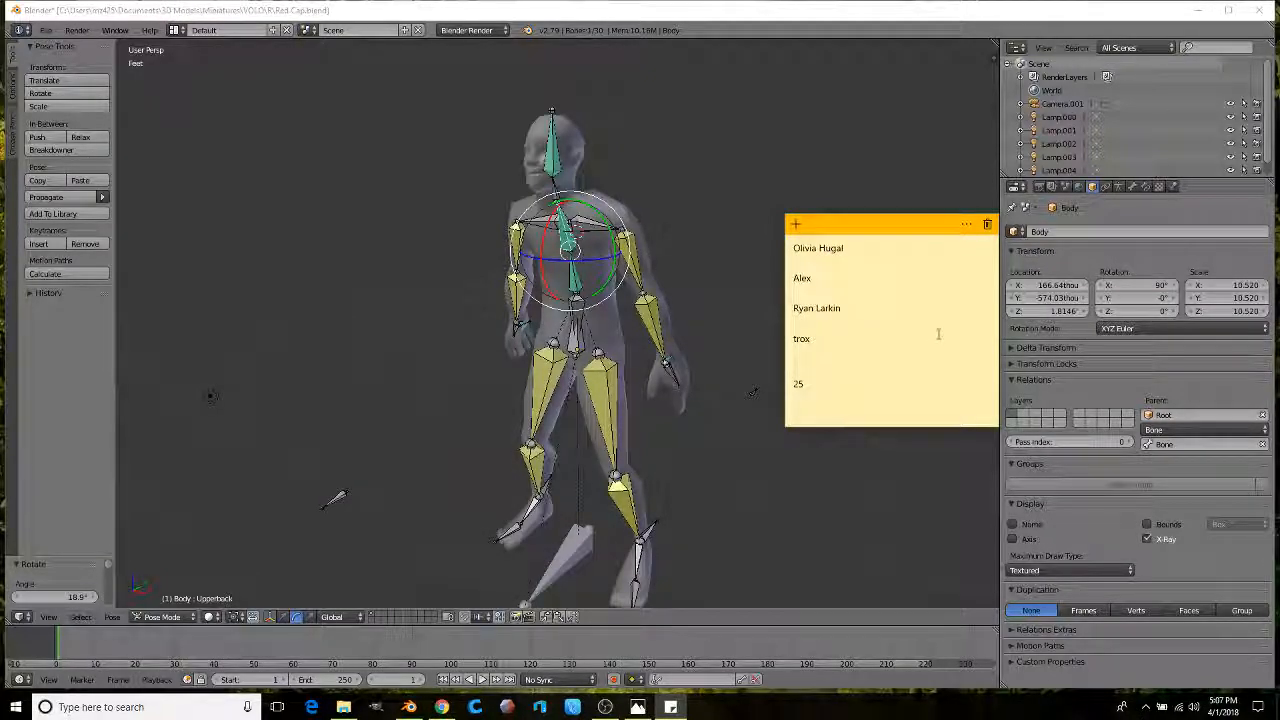
click(436, 708)
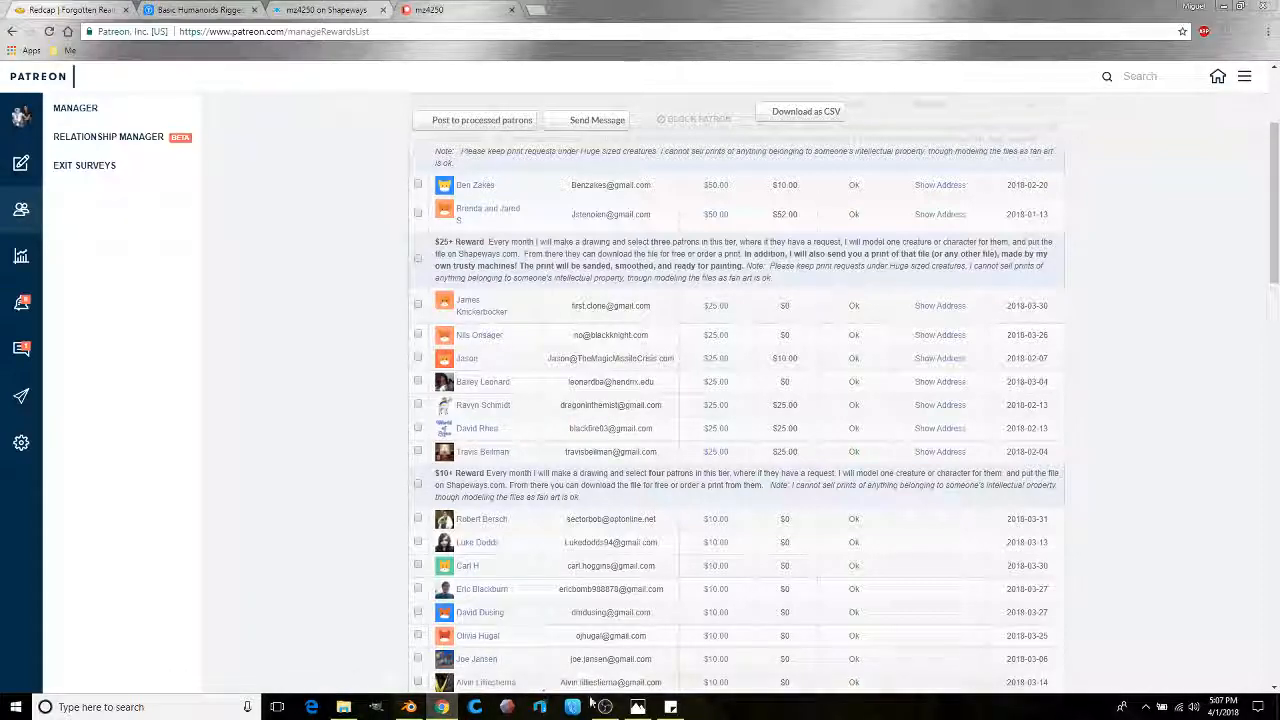
click(670, 707)
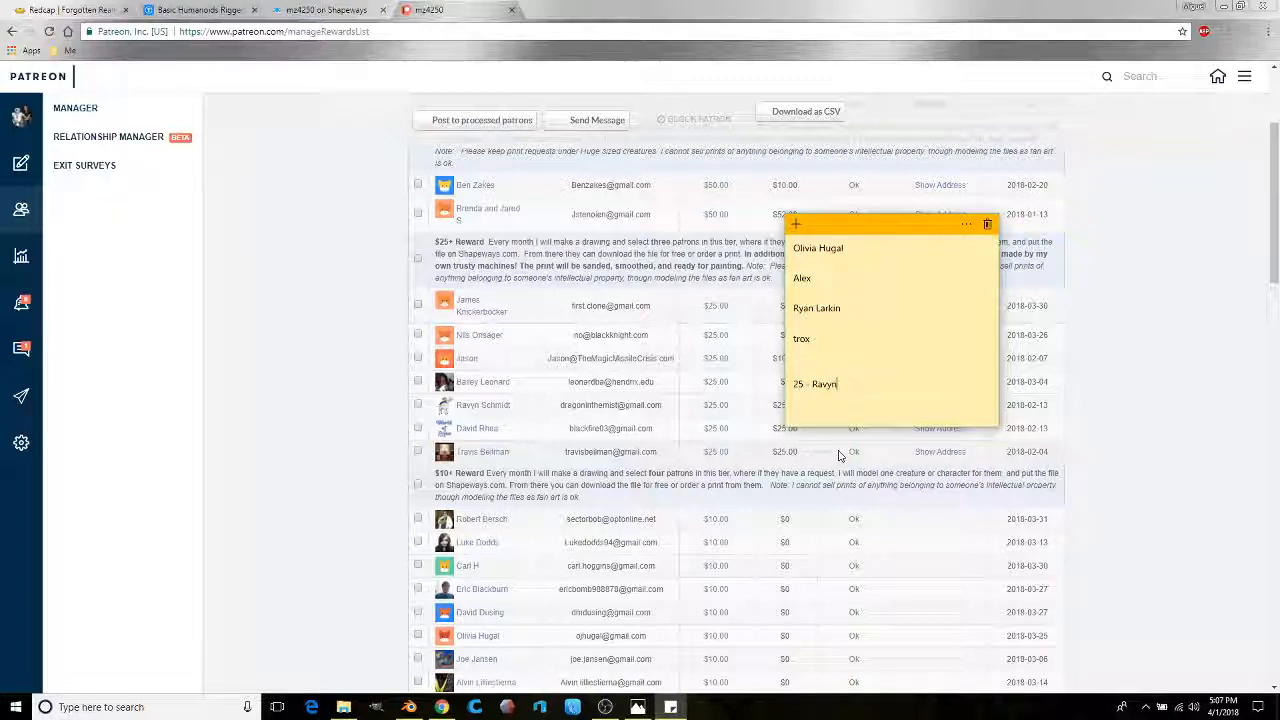
text(midt .)
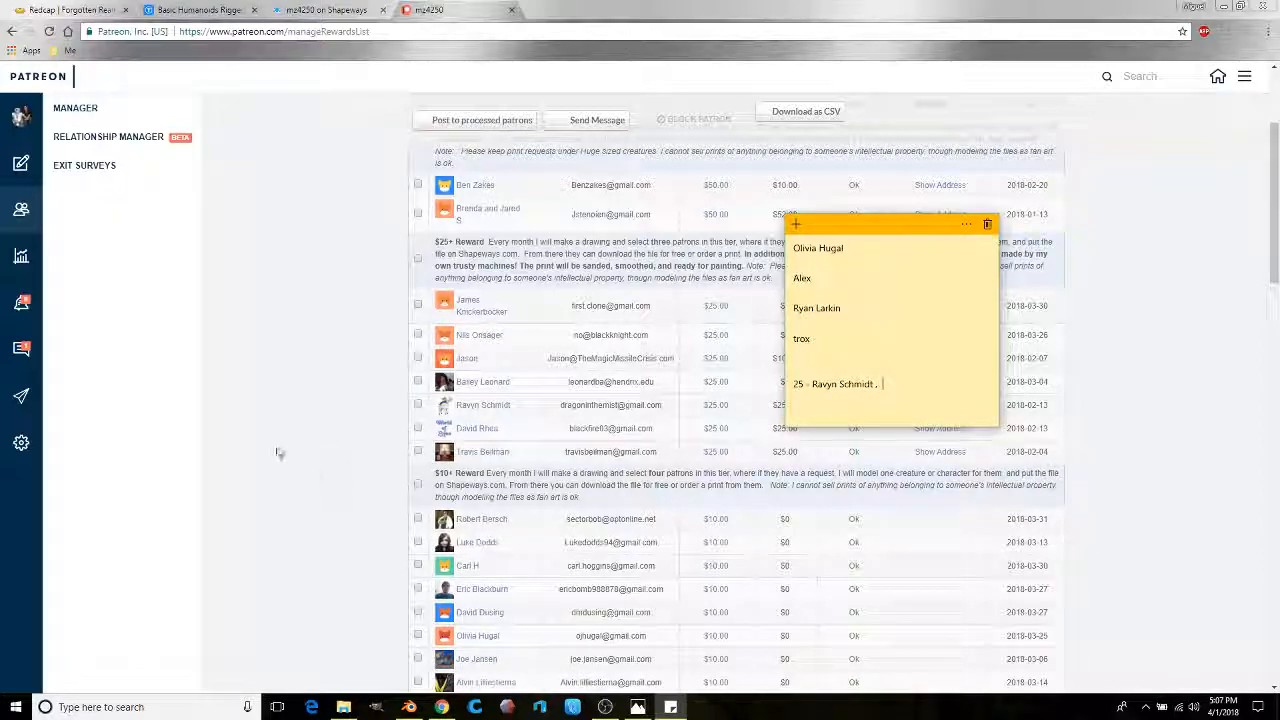
click(1222, 6)
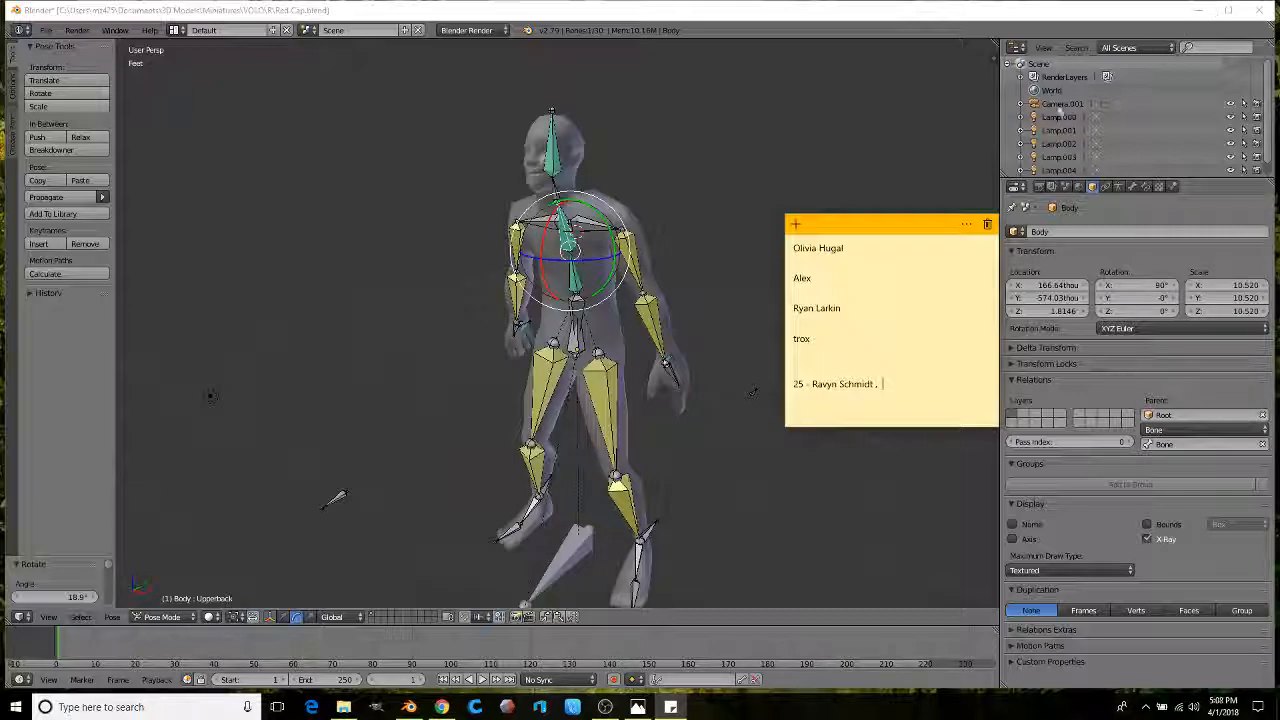
click(441, 707)
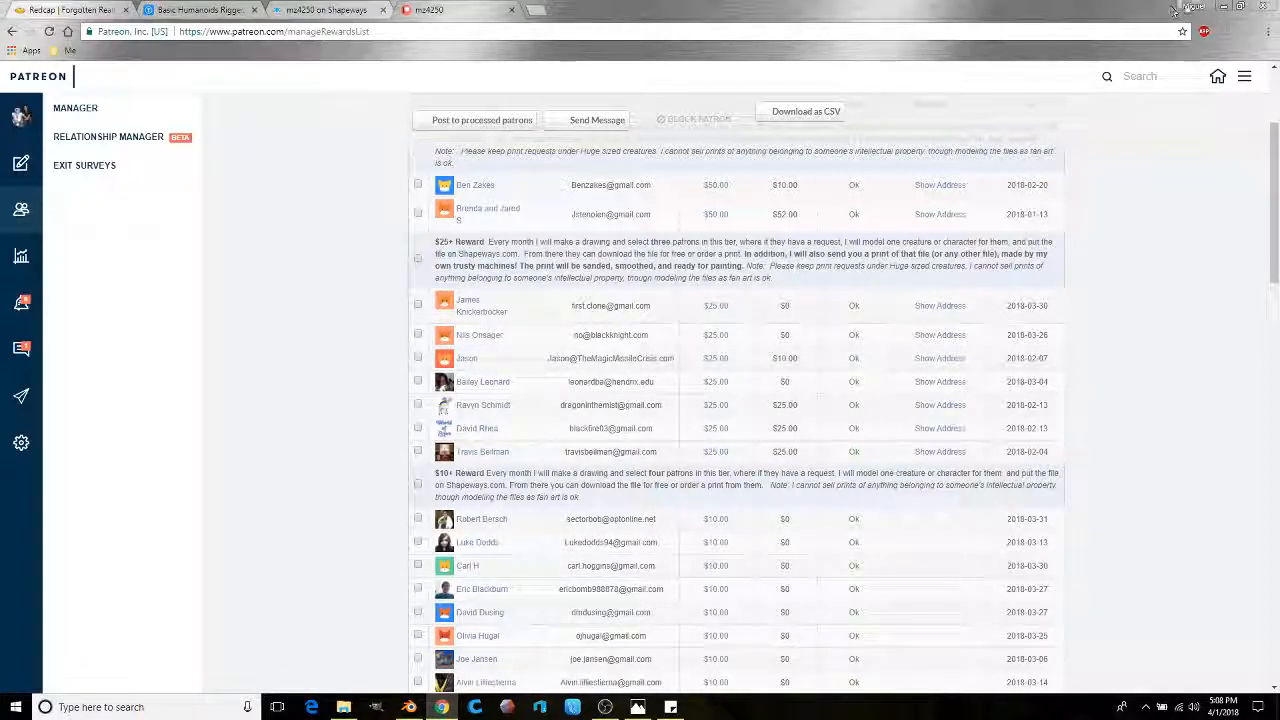
click(1225, 9)
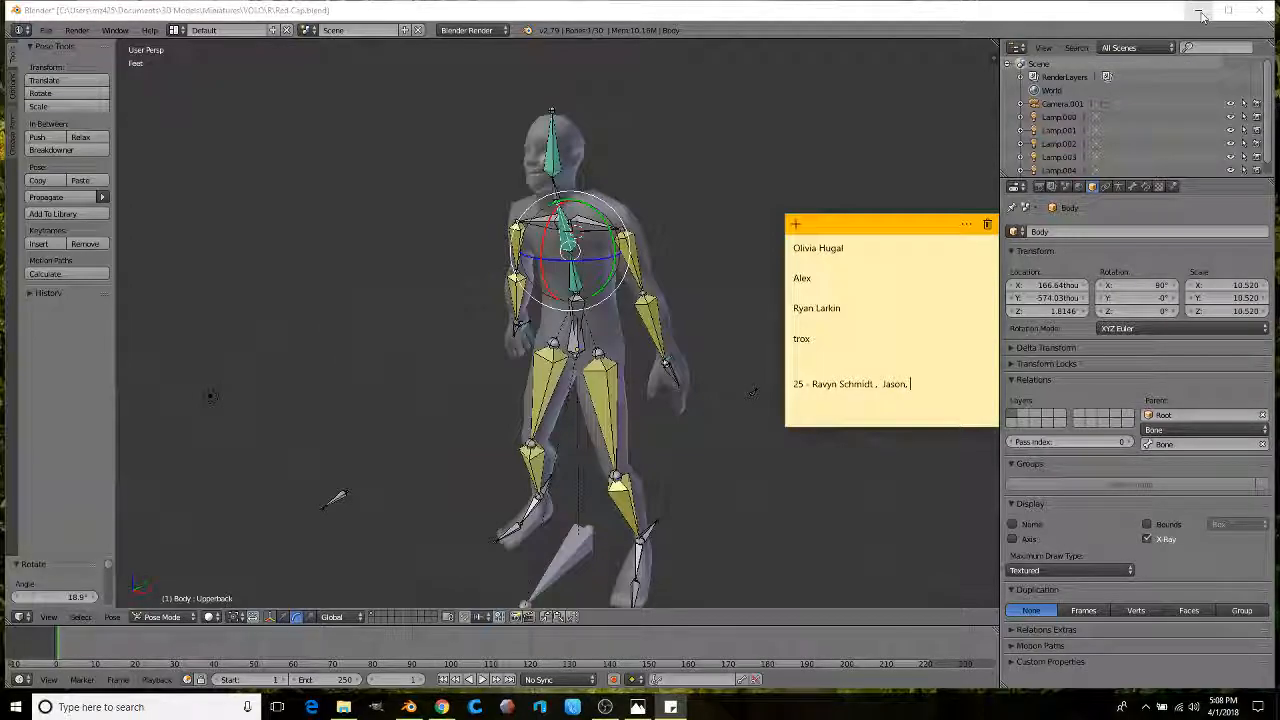
Step: Add the third $25-tier patron's name and a '50 - all of em' line to the note
click(1205, 16)
click(1205, 16)
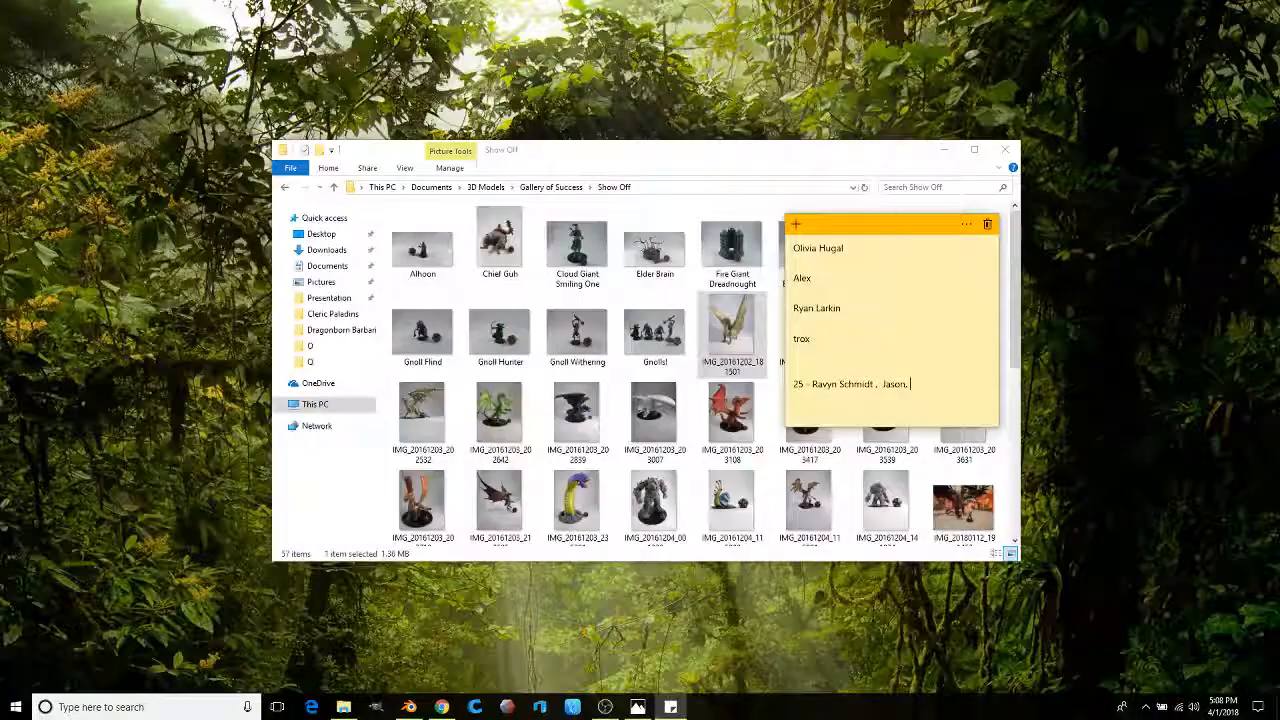
click(440, 707)
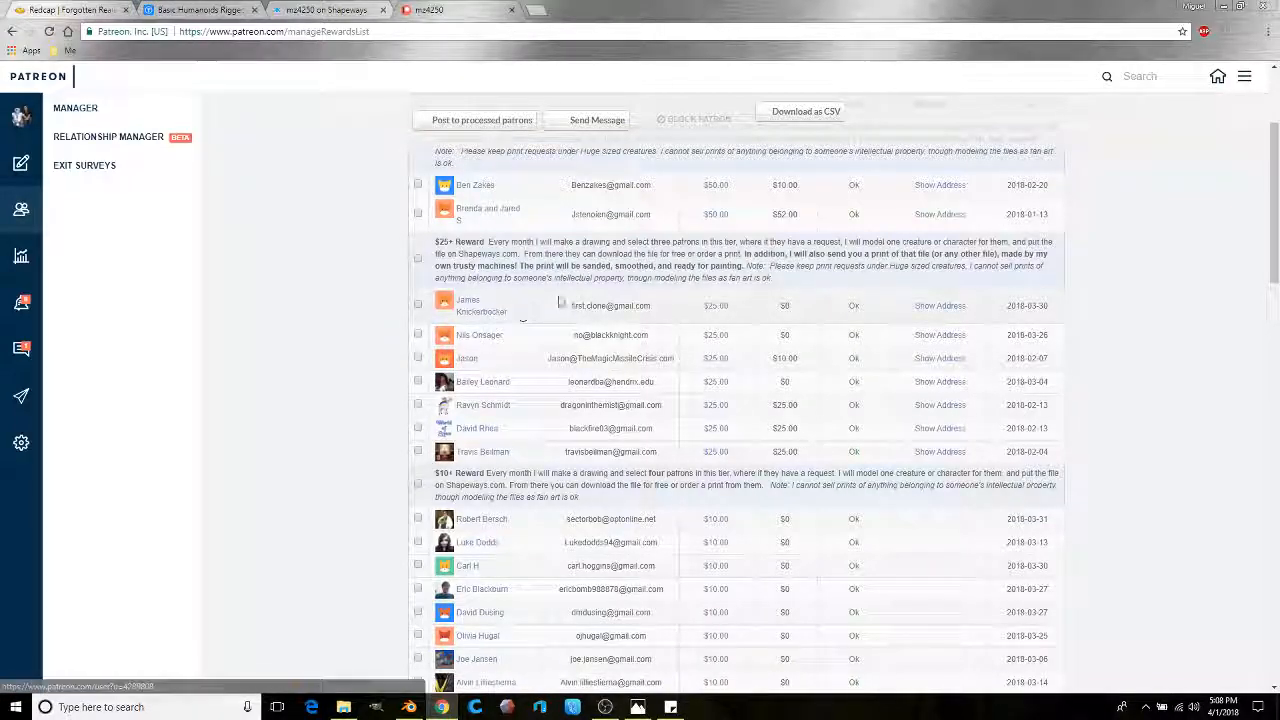
click(1222, 10)
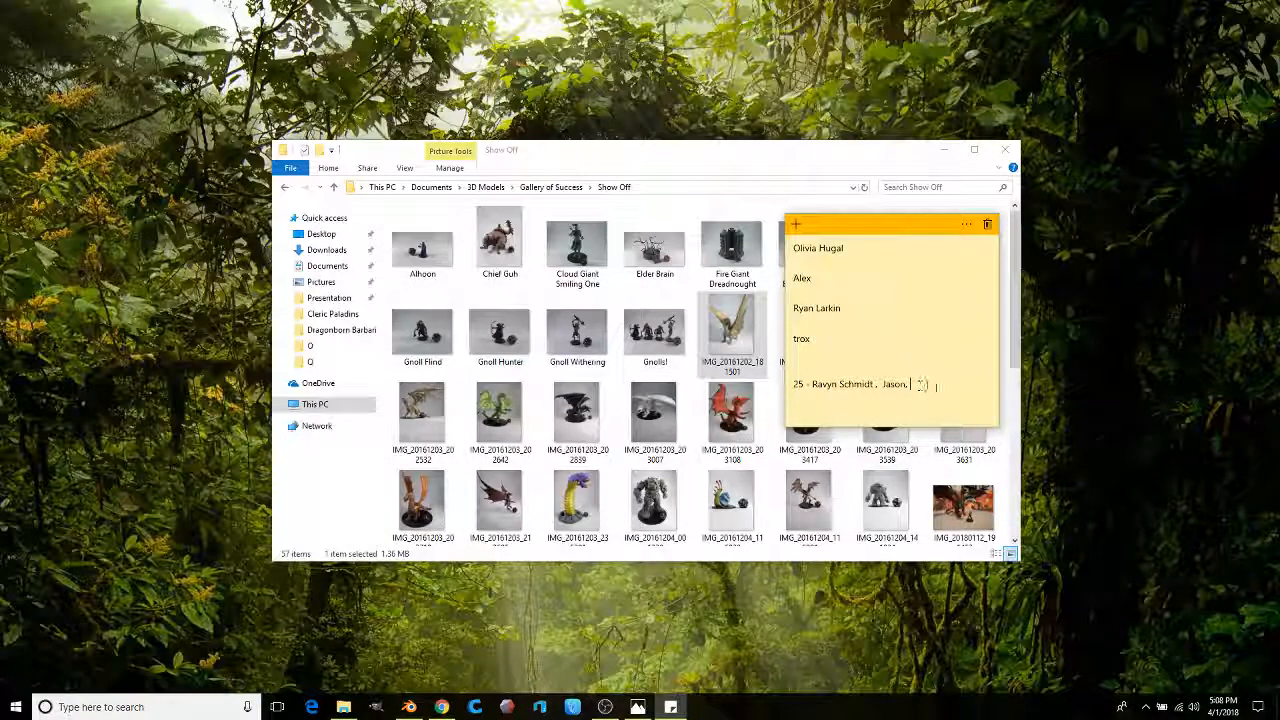
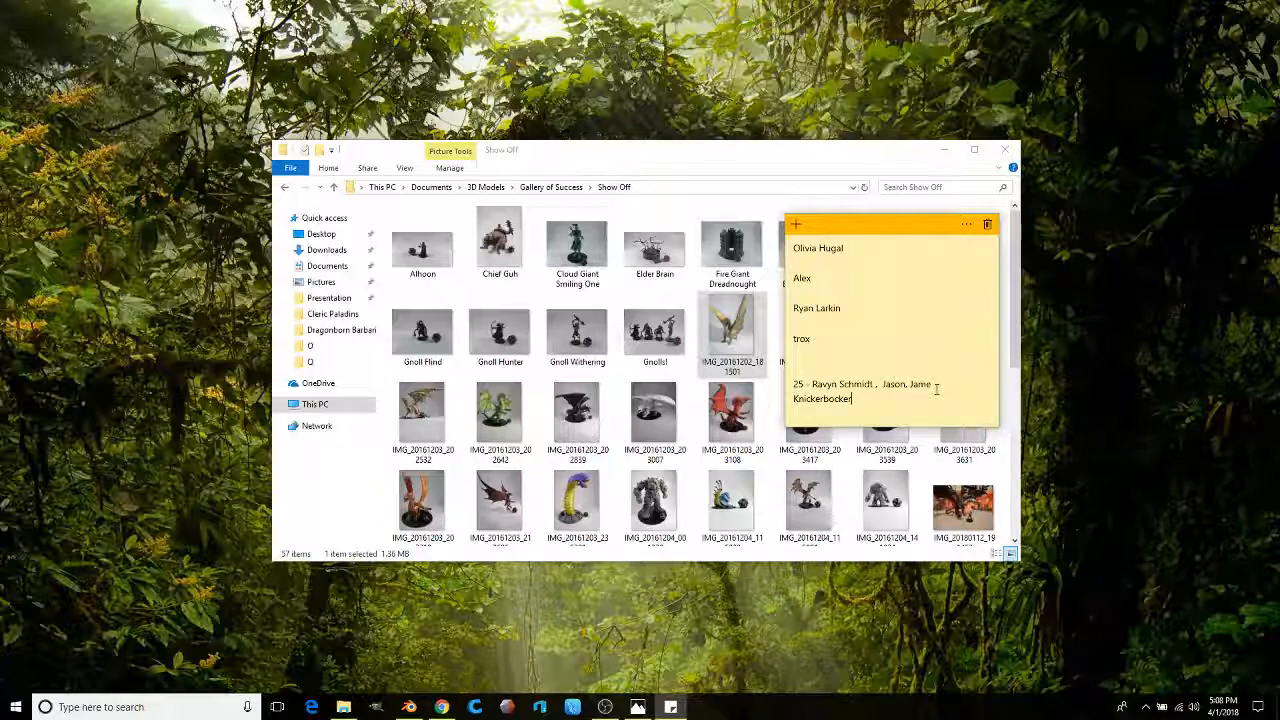
key(Return)
text(50 -)
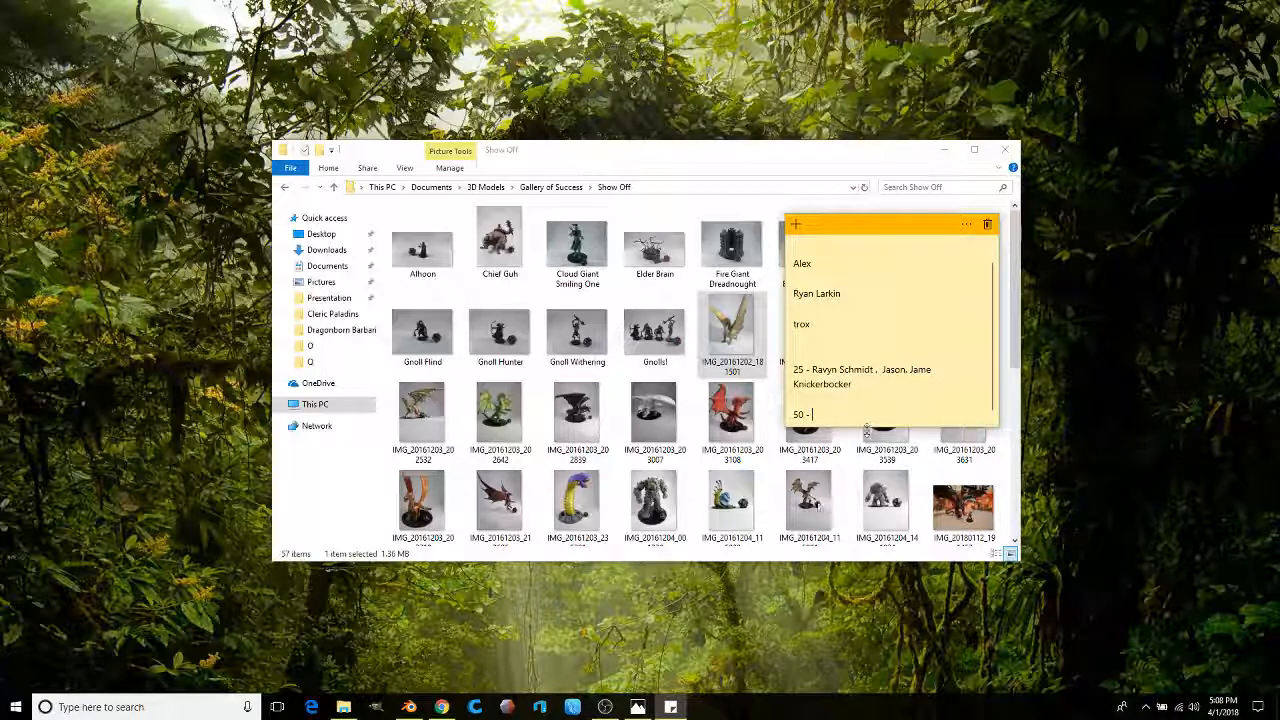
click(441, 707)
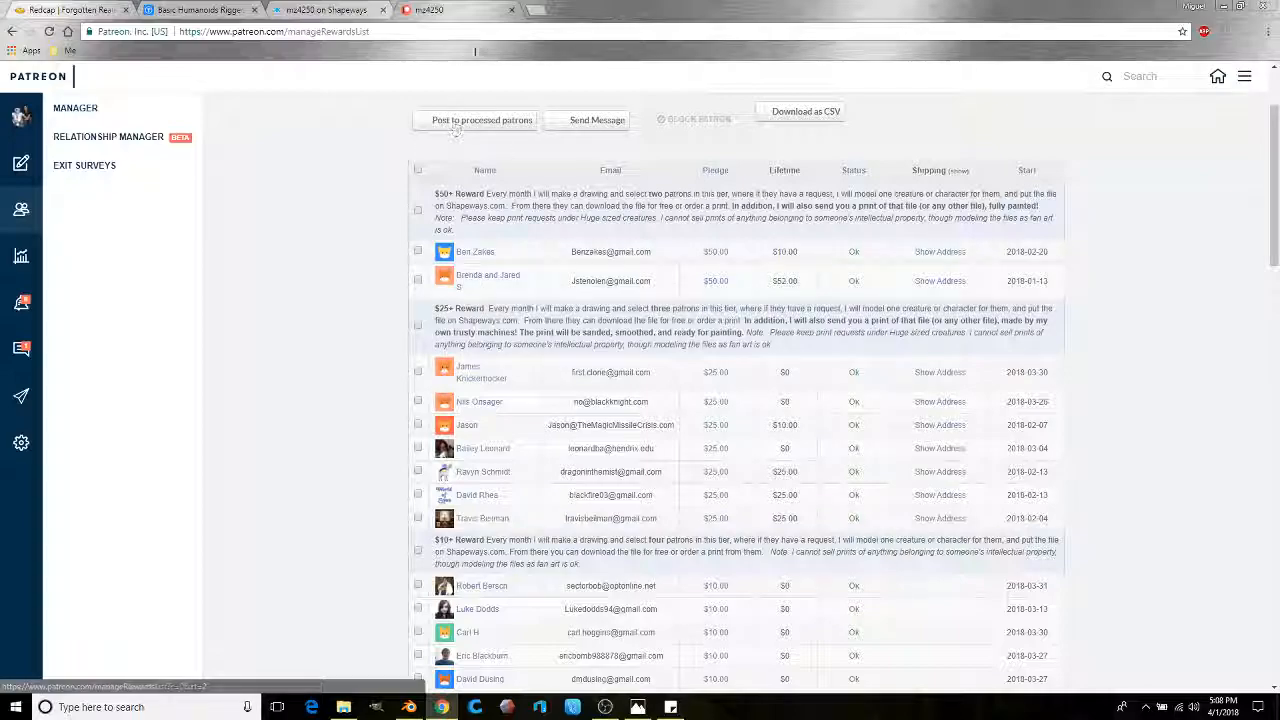
click(325, 10)
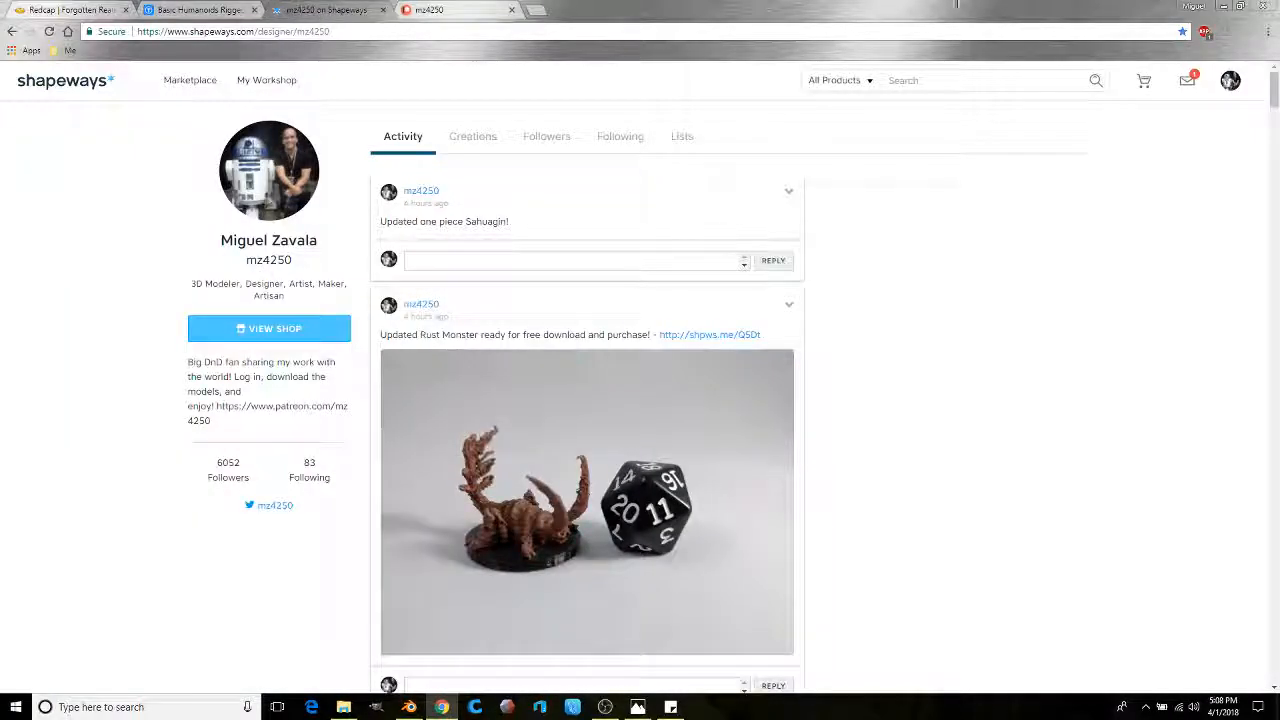
click(1224, 7)
text(a)
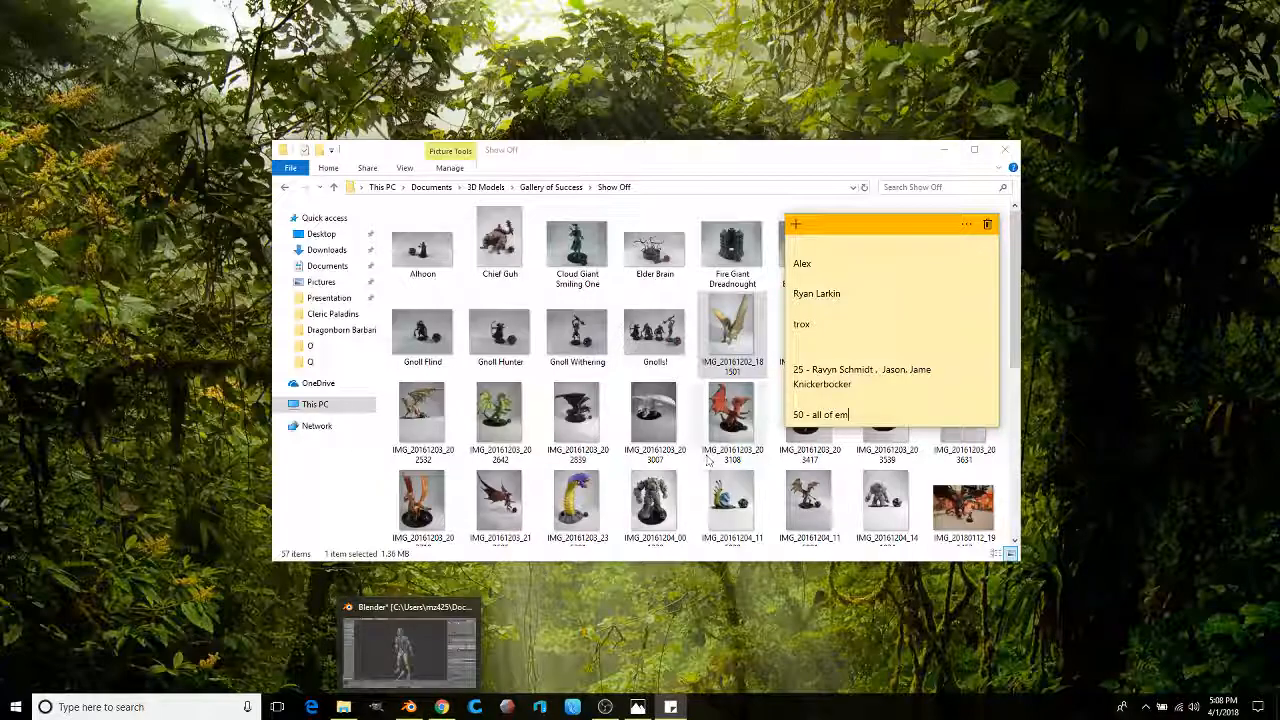
Step: Delete the blank lines after the second name and before the fourth name
click(808, 309)
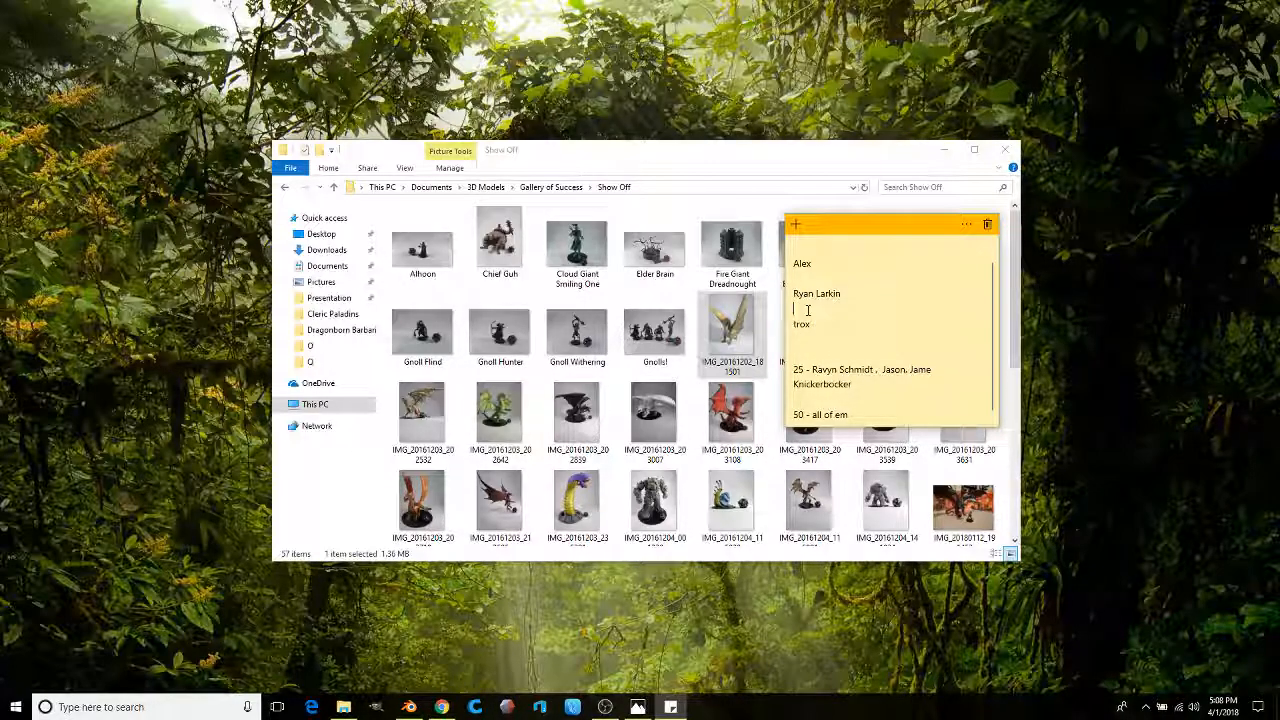
key(BackSpace)
click(807, 291)
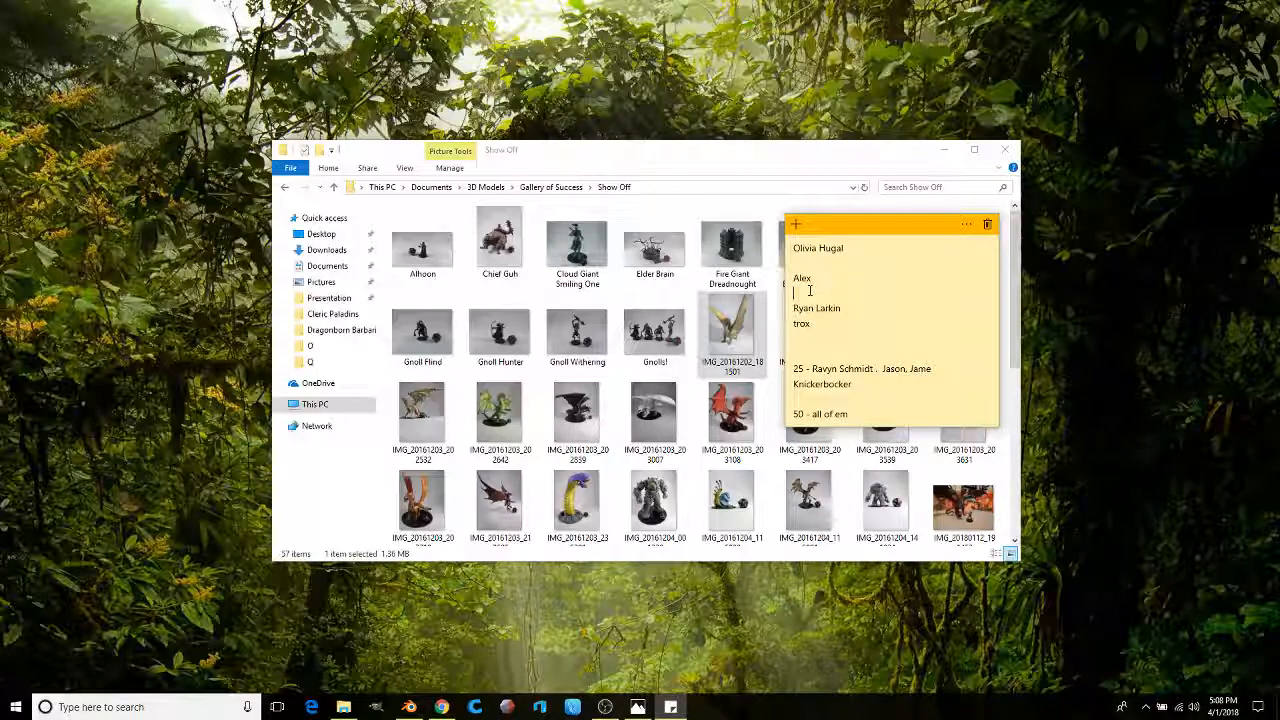
key(BackSpace)
key(BackSpace)
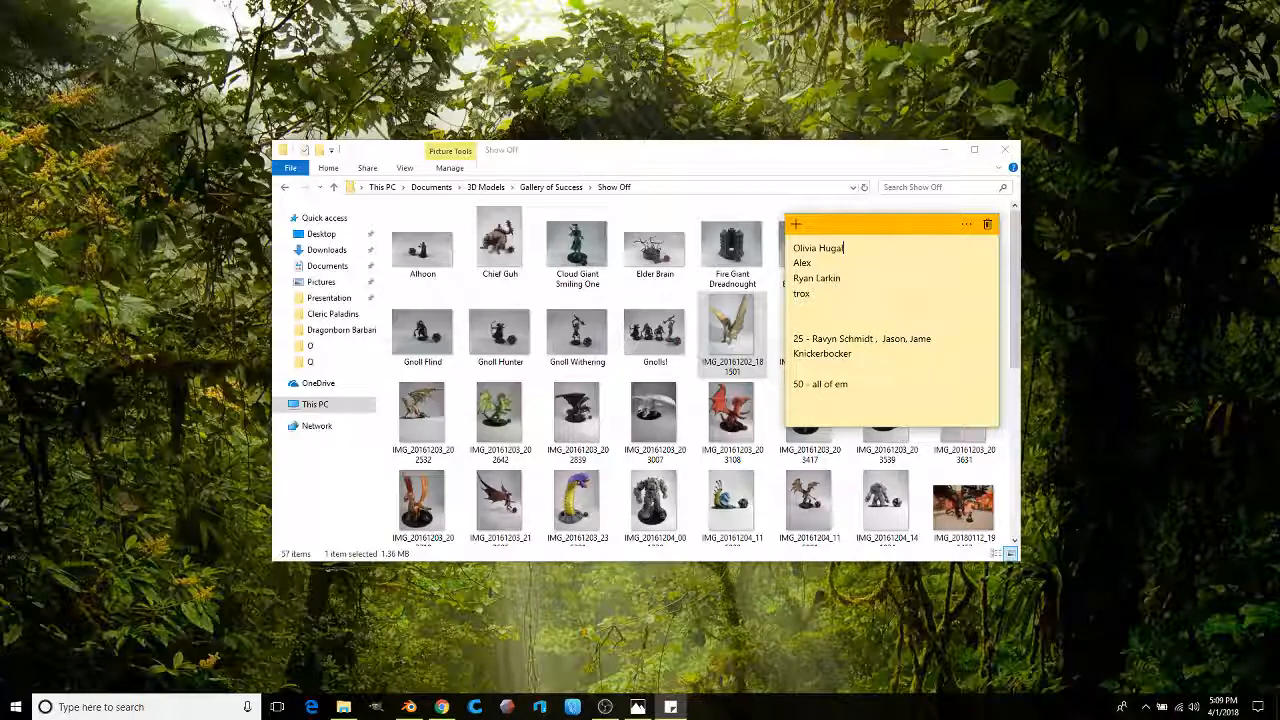
mouse_move(409, 709)
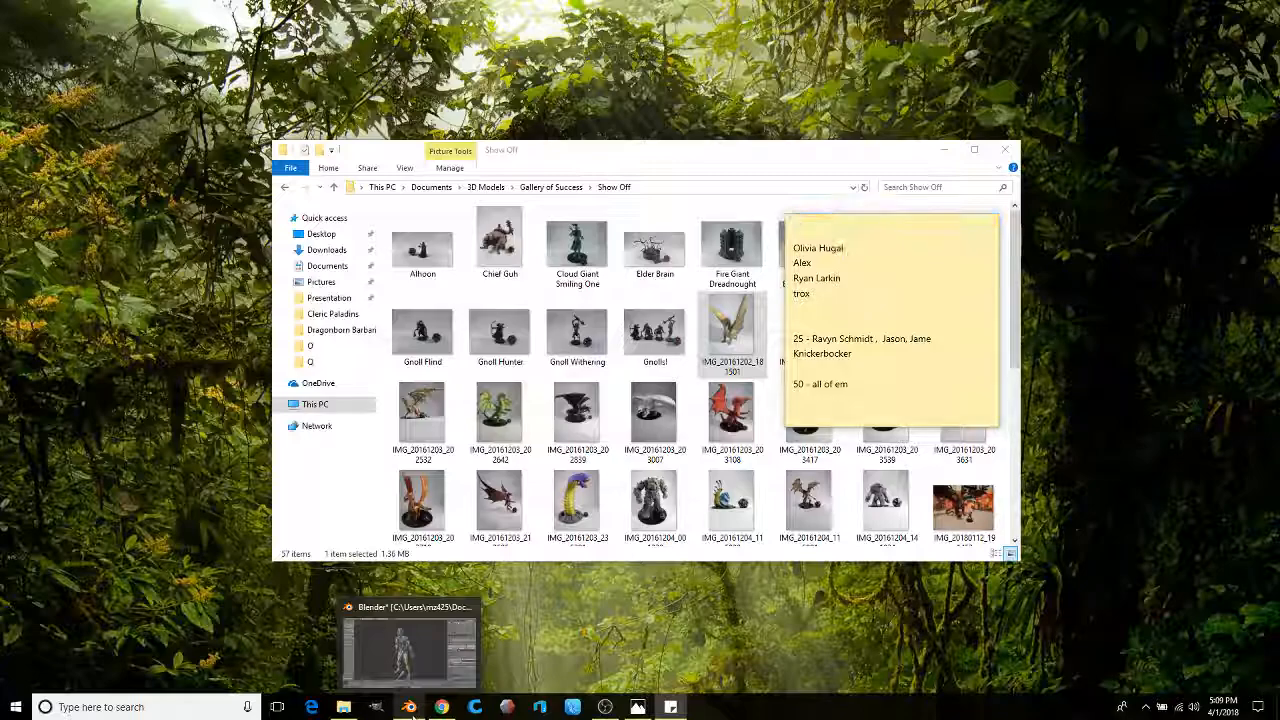
Step: Select the rig's Arm_IK.L bone from a side view, then show the Shapeways designer profile
click(409, 709)
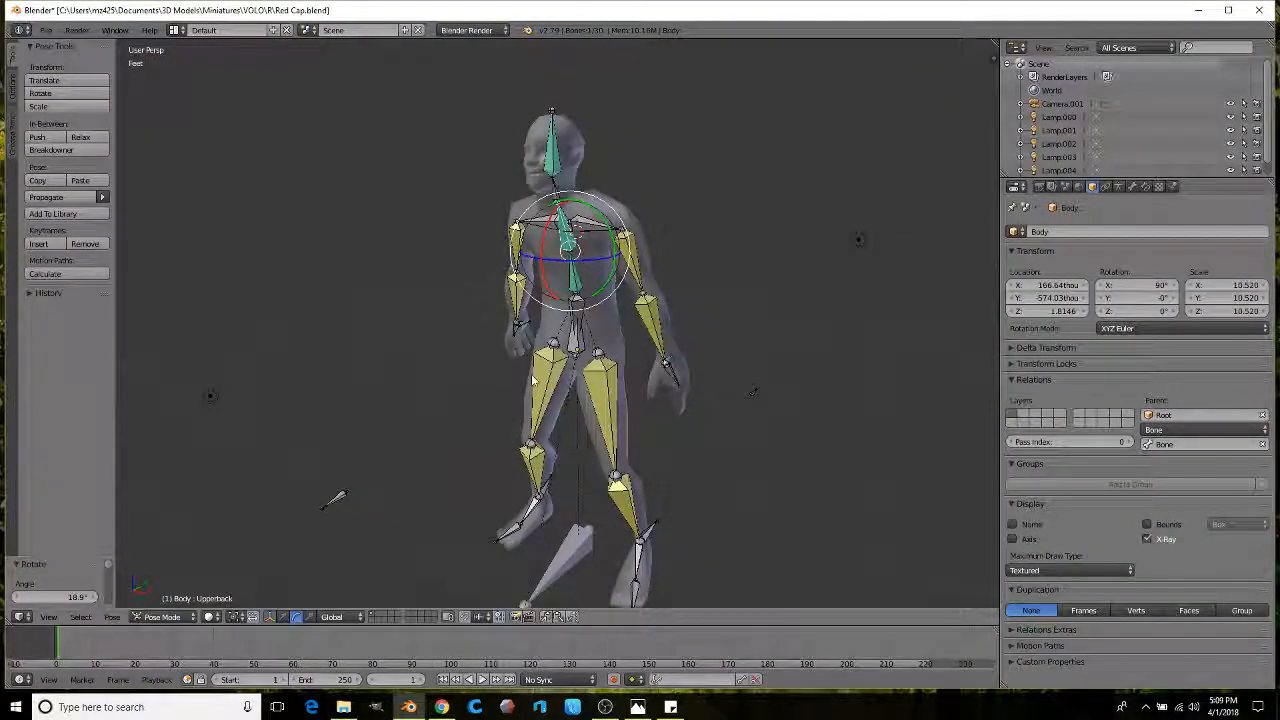
middle_drag(651, 418, 566, 387)
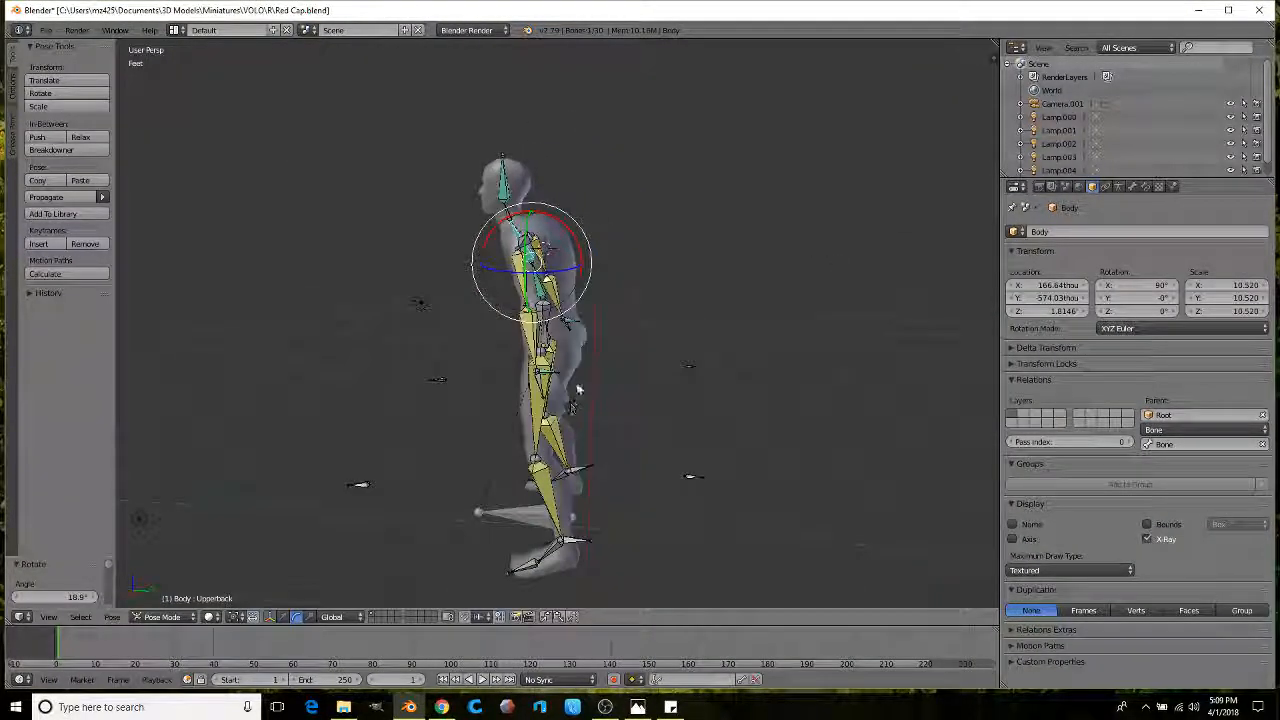
scroll(570, 380, up, 2)
right_click(580, 370)
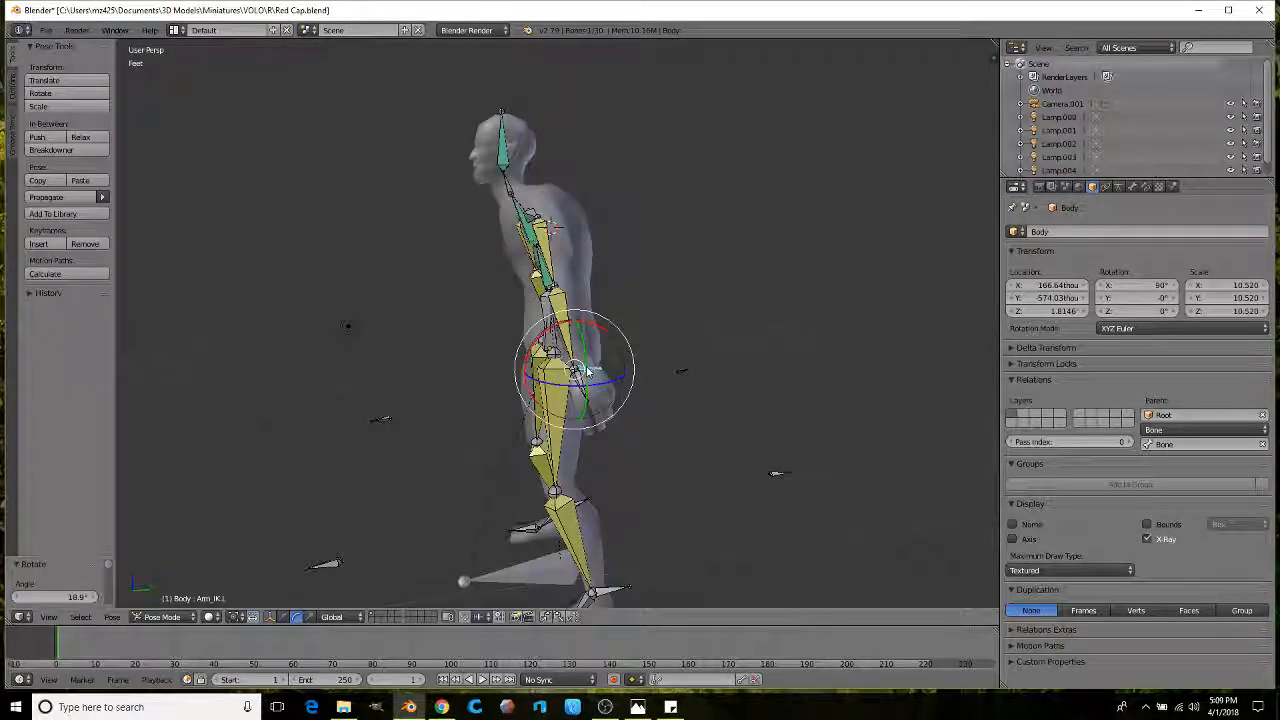
middle_drag(423, 405, 442, 409)
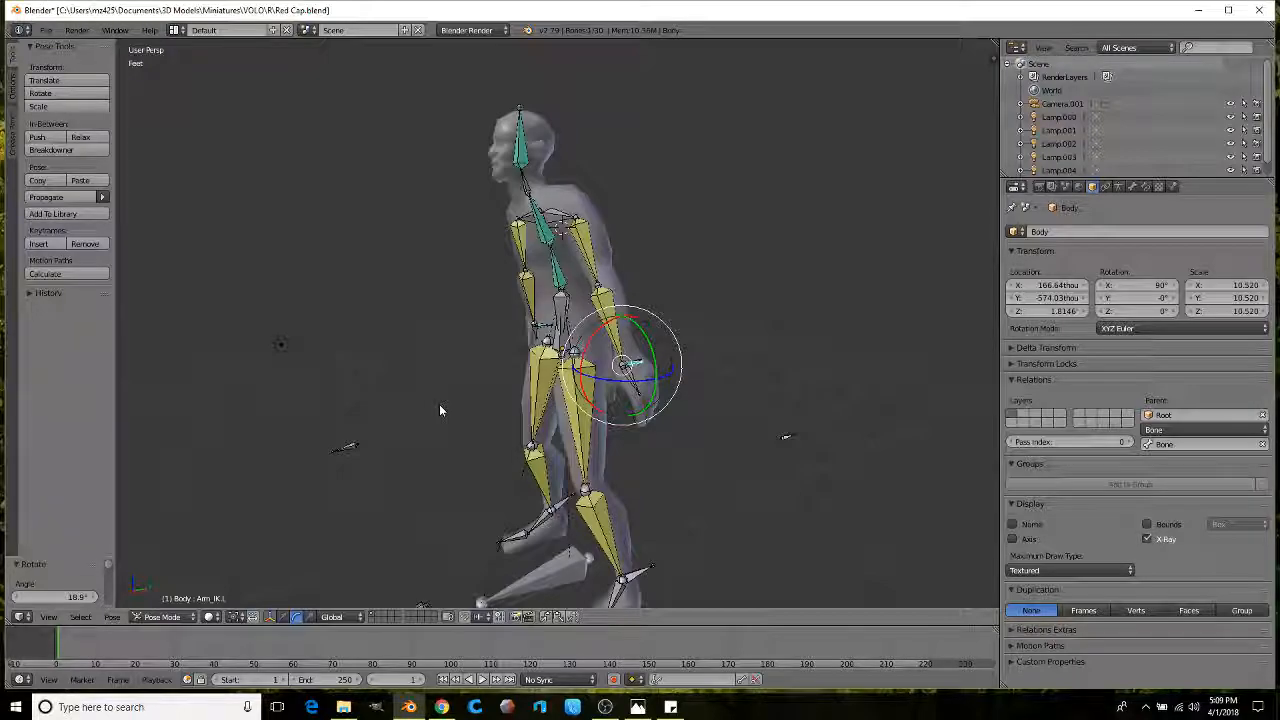
click(441, 706)
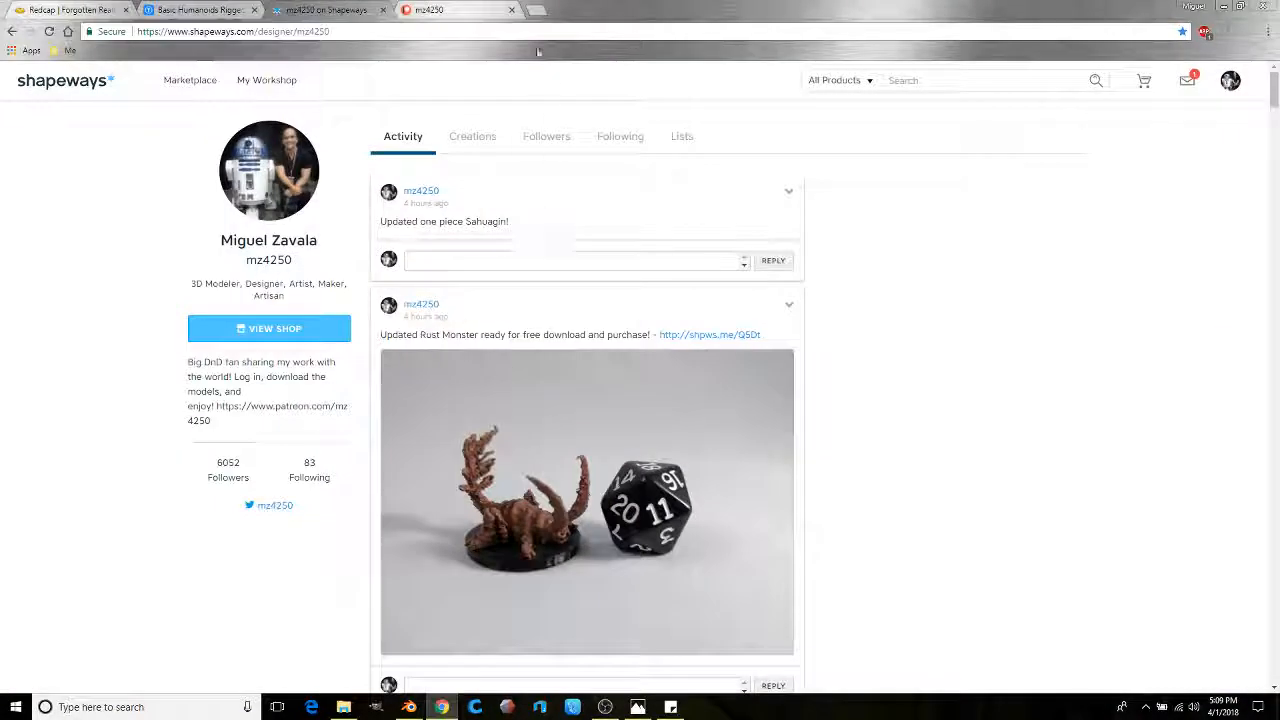
Step: Look at the Redcap reference art on the Fandom wiki, then return to the Blender rig
click(84, 9)
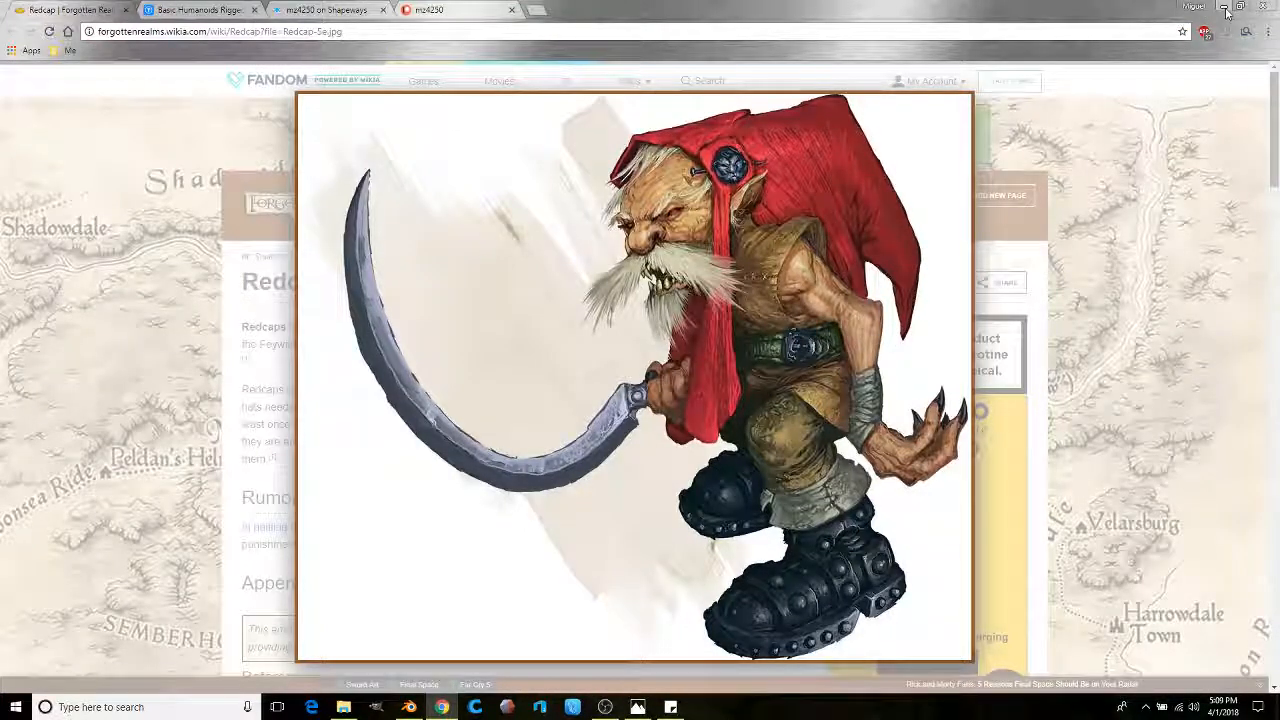
mouse_move(410, 712)
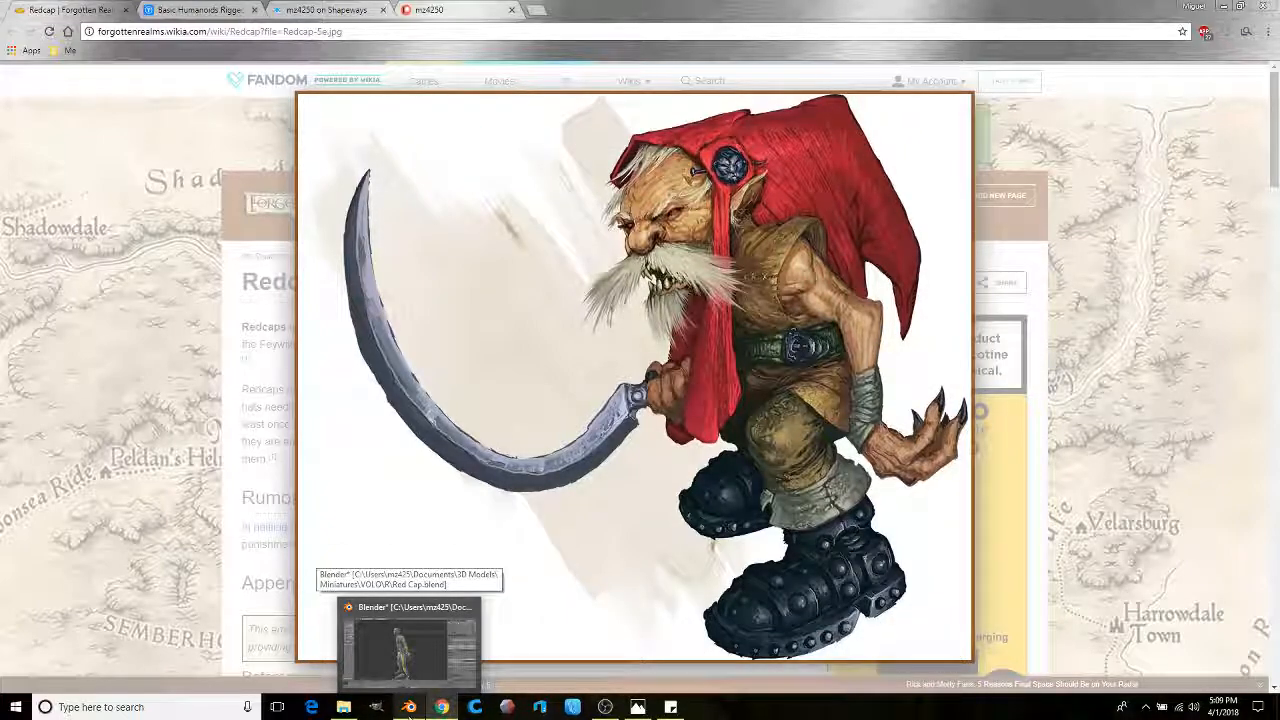
click(410, 710)
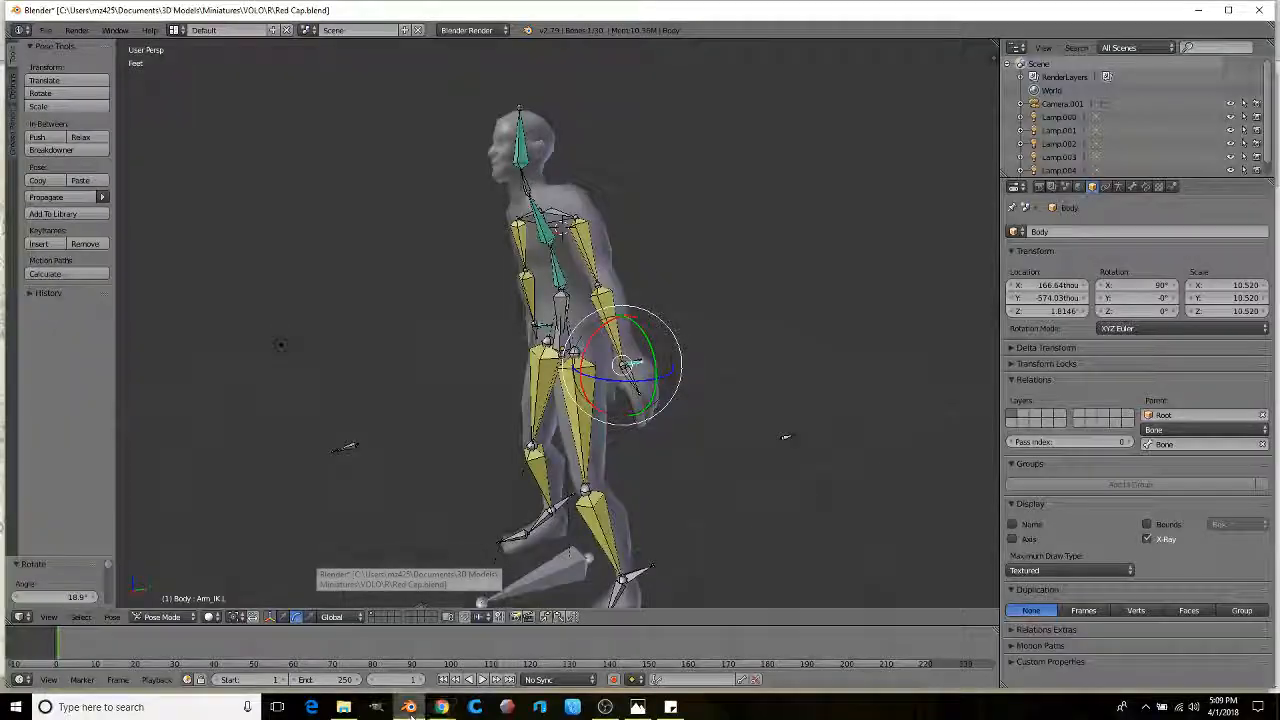
Step: Move the Arm_IK.L control twice to reposition the left hand
middle_drag(587, 347, 606, 298)
key(g)
click(714, 298)
key(g)
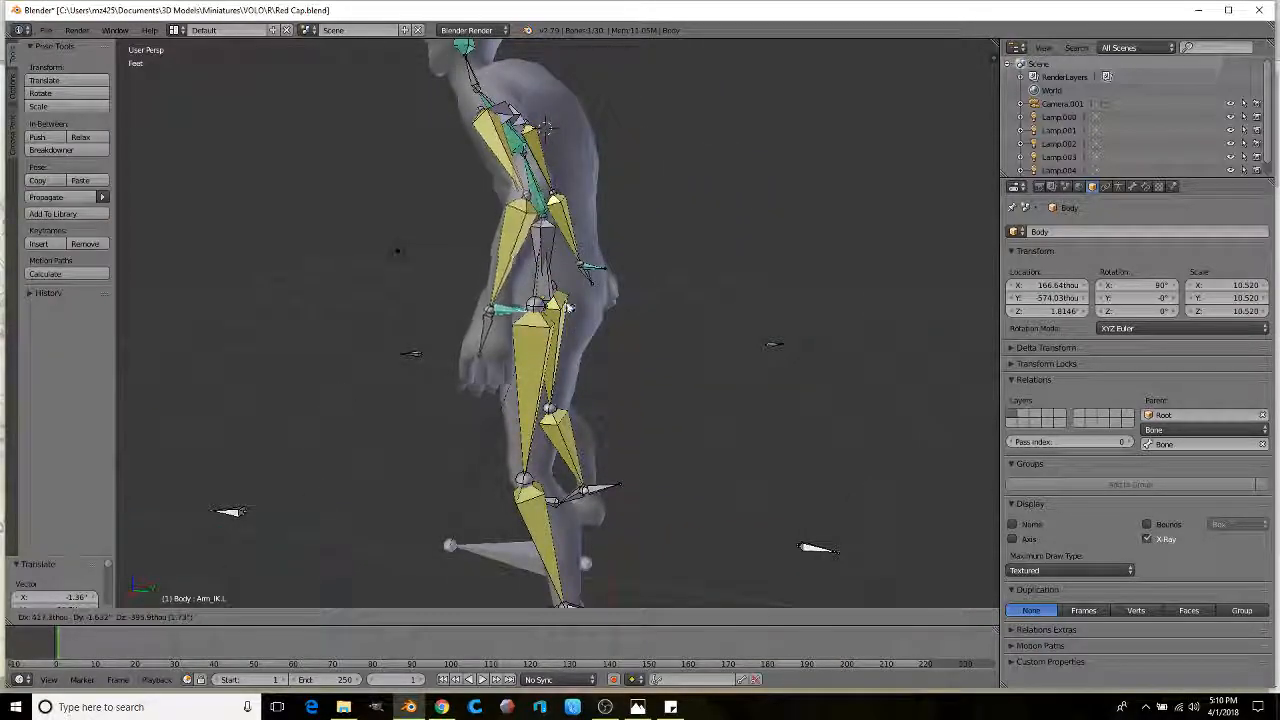
click(561, 306)
Step: Move and then nudge the right arm's IK control to reposition the right hand
middle_drag(405, 303, 573, 306)
scroll(469, 277, up, 1)
middle_drag(469, 277, 561, 304)
scroll(513, 290, up, 1)
scroll(555, 307, down, 2)
key(g)
click(636, 246)
middle_drag(636, 246, 548, 438)
key(g)
click(574, 278)
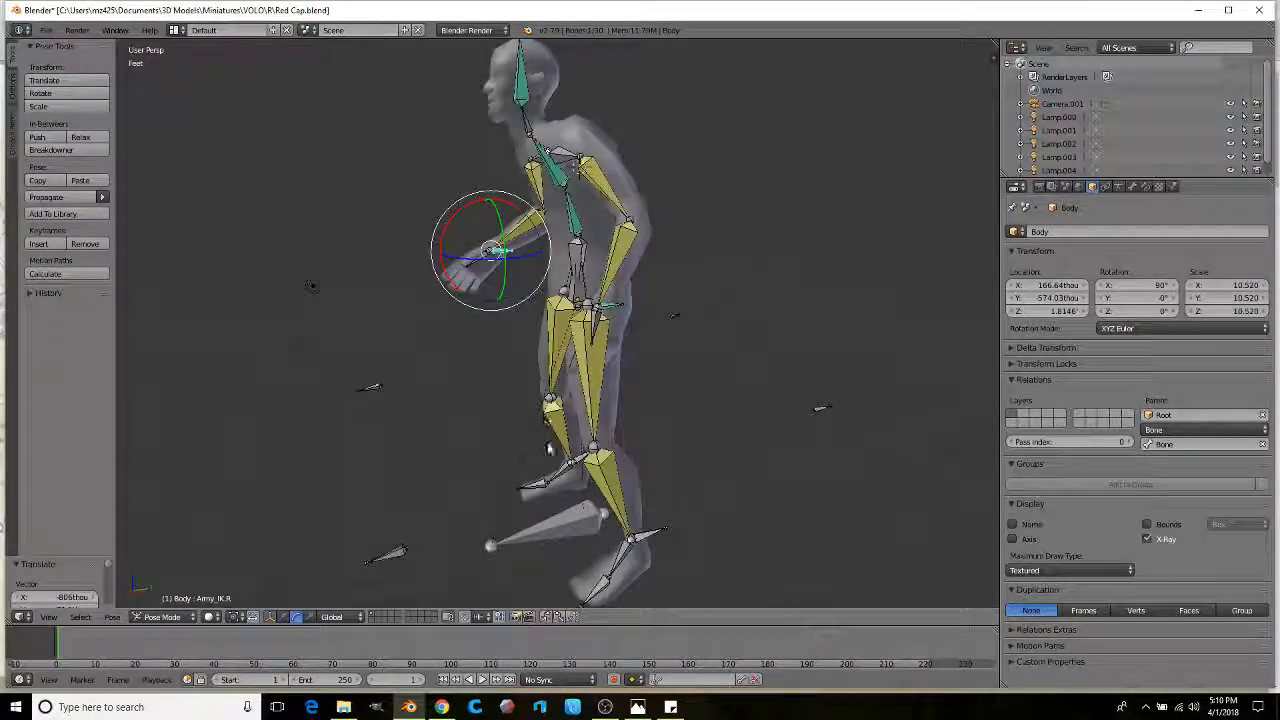
Step: Select the Foot_IK.R control and raise the right foot, bending the leg
right_click(648, 540)
middle_drag(648, 540, 346, 632)
right_click(577, 465)
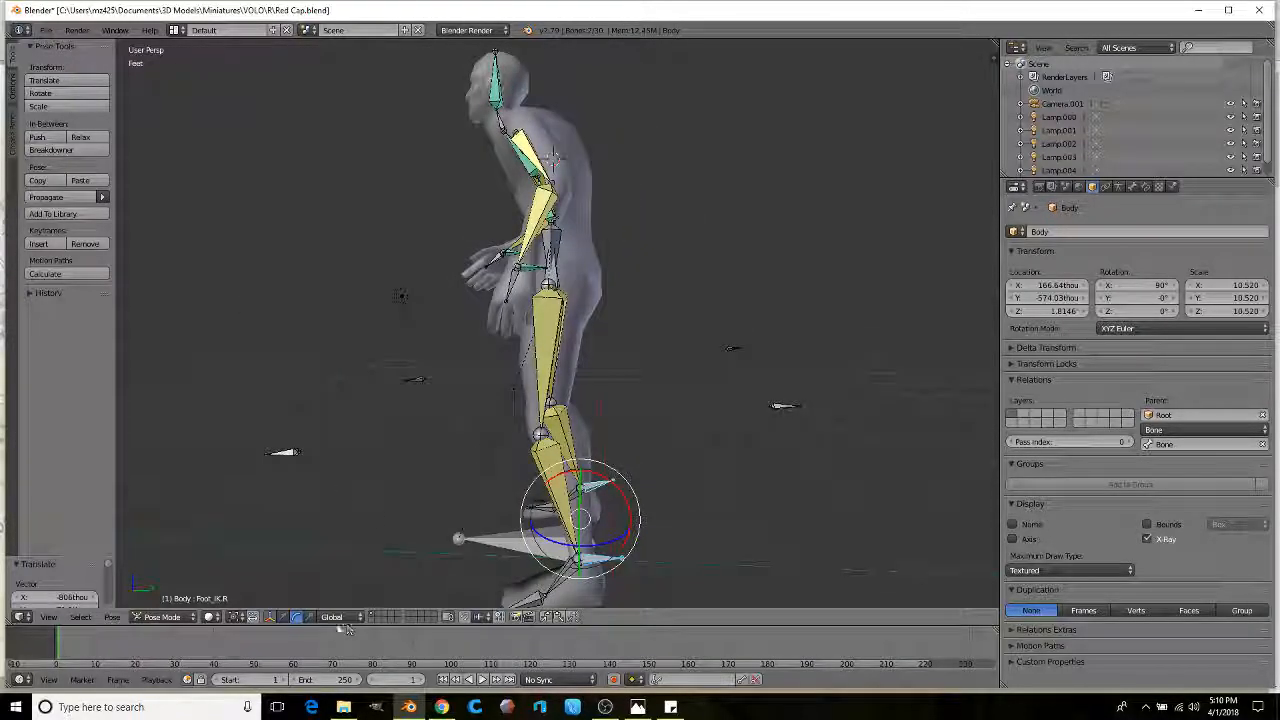
shift+middle_drag(404, 518, 442, 408)
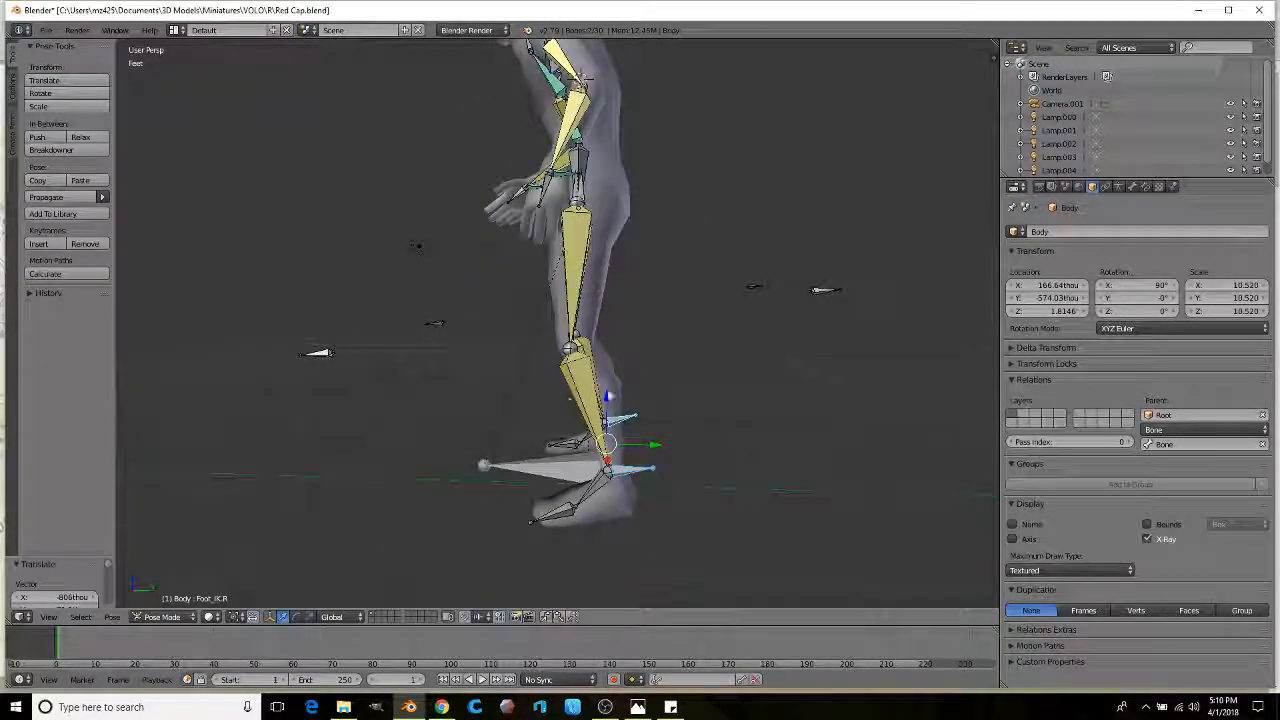
drag(609, 397, 613, 356)
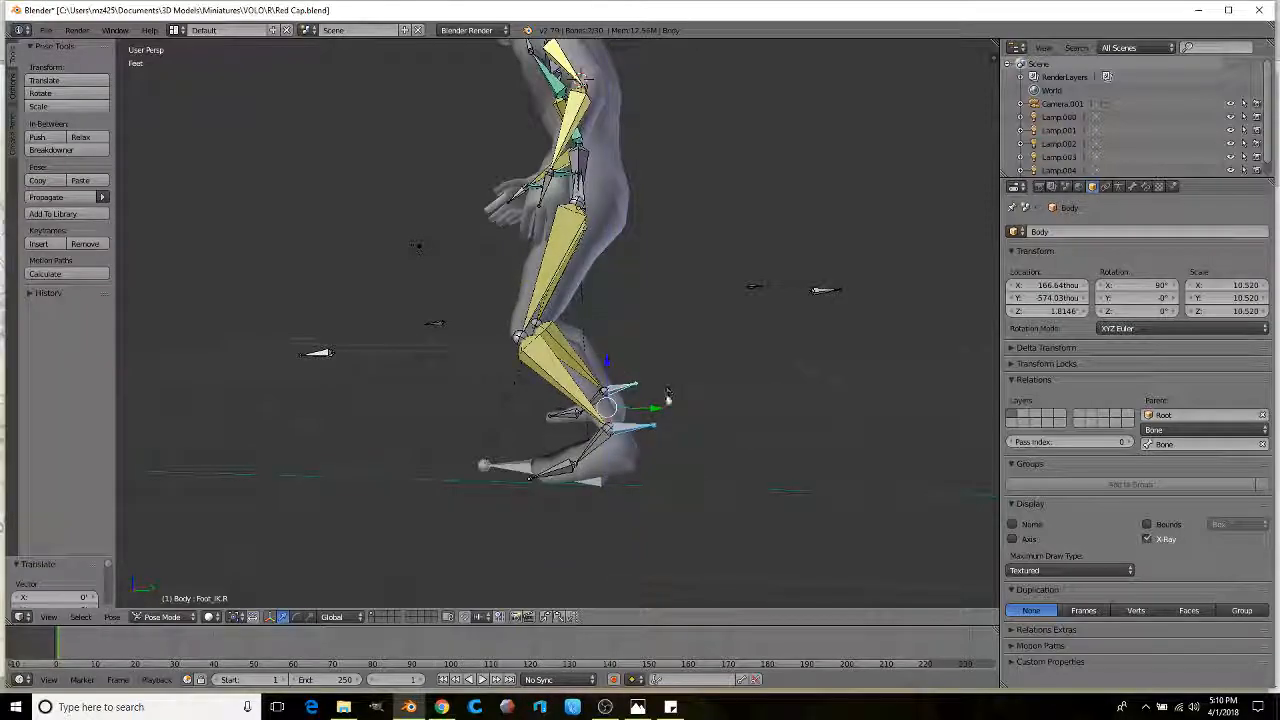
Step: Bend the Upperback bone forward about 11.8°
middle_drag(659, 414, 606, 380)
scroll(600, 331, down, 2)
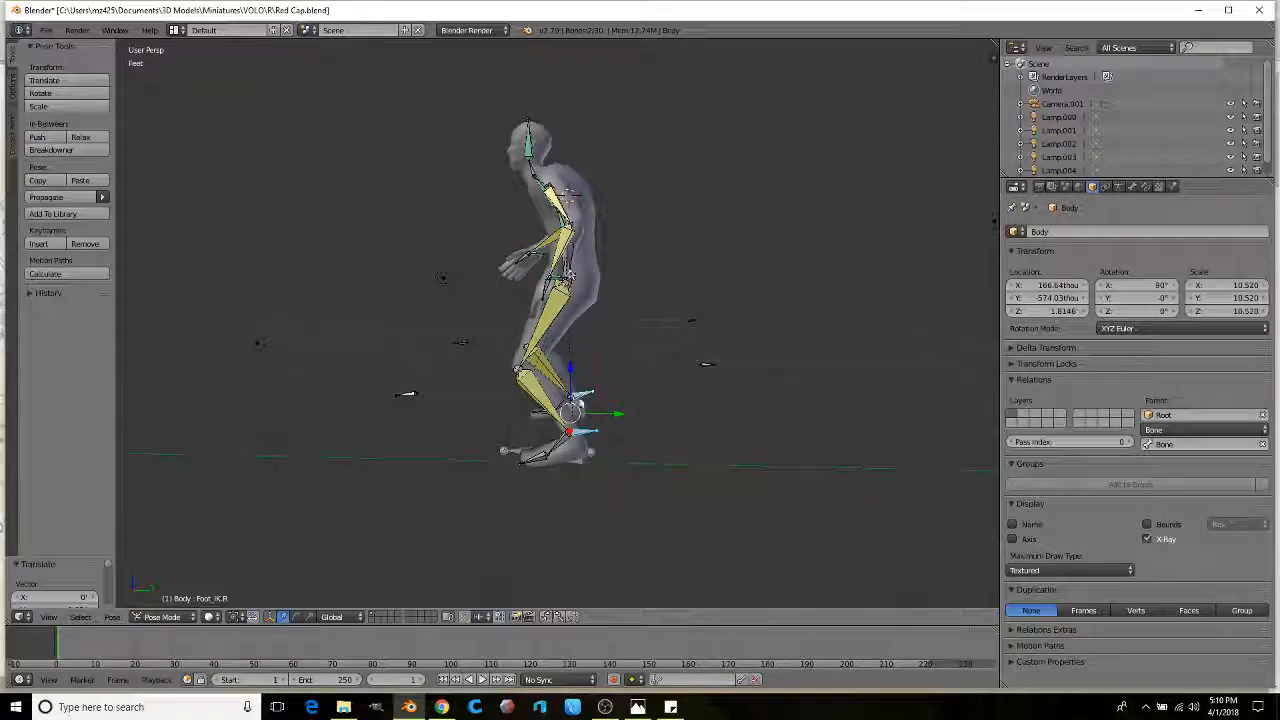
shift+middle_drag(456, 263, 529, 366)
scroll(457, 366, up, 2)
scroll(529, 366, up, 2)
right_click(612, 344)
middle_drag(612, 344, 530, 340)
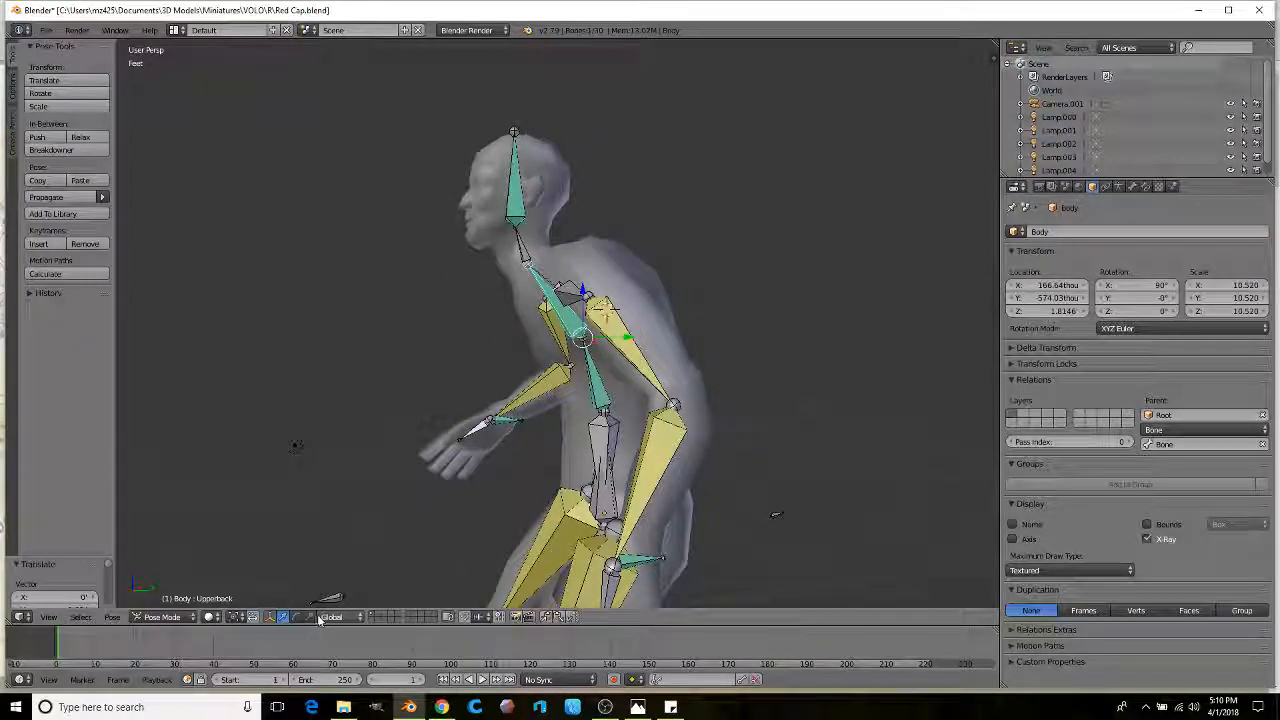
drag(536, 320, 547, 307)
Step: Move the right arm's IK control again to adjust the right hand
middle_drag(469, 343, 582, 392)
scroll(393, 364, down, 1)
scroll(520, 299, up, 3)
scroll(466, 365, up, 2)
right_click(494, 356)
scroll(500, 358, down, 2)
middle_drag(500, 358, 562, 316)
key(g)
click(556, 360)
Step: Apply Body.001's Armature modifier and re-parent it with Keep Transform
right_click(563, 316)
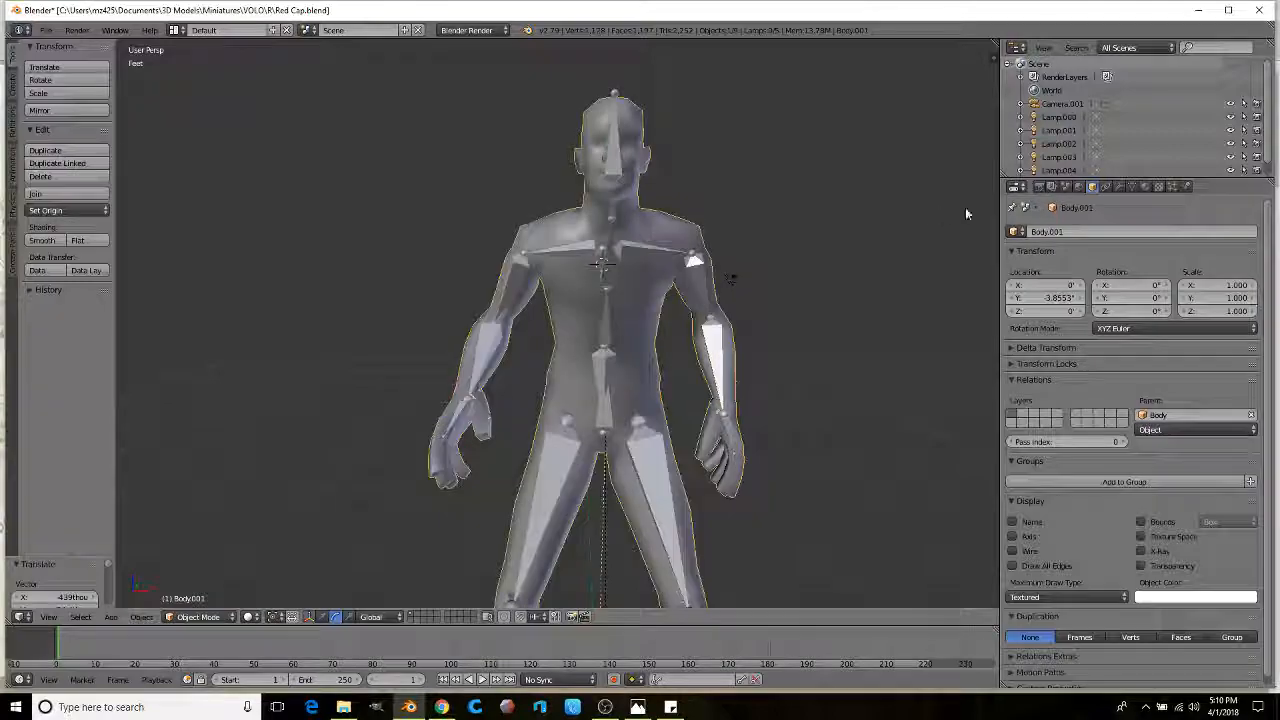
click(1119, 187)
click(1050, 272)
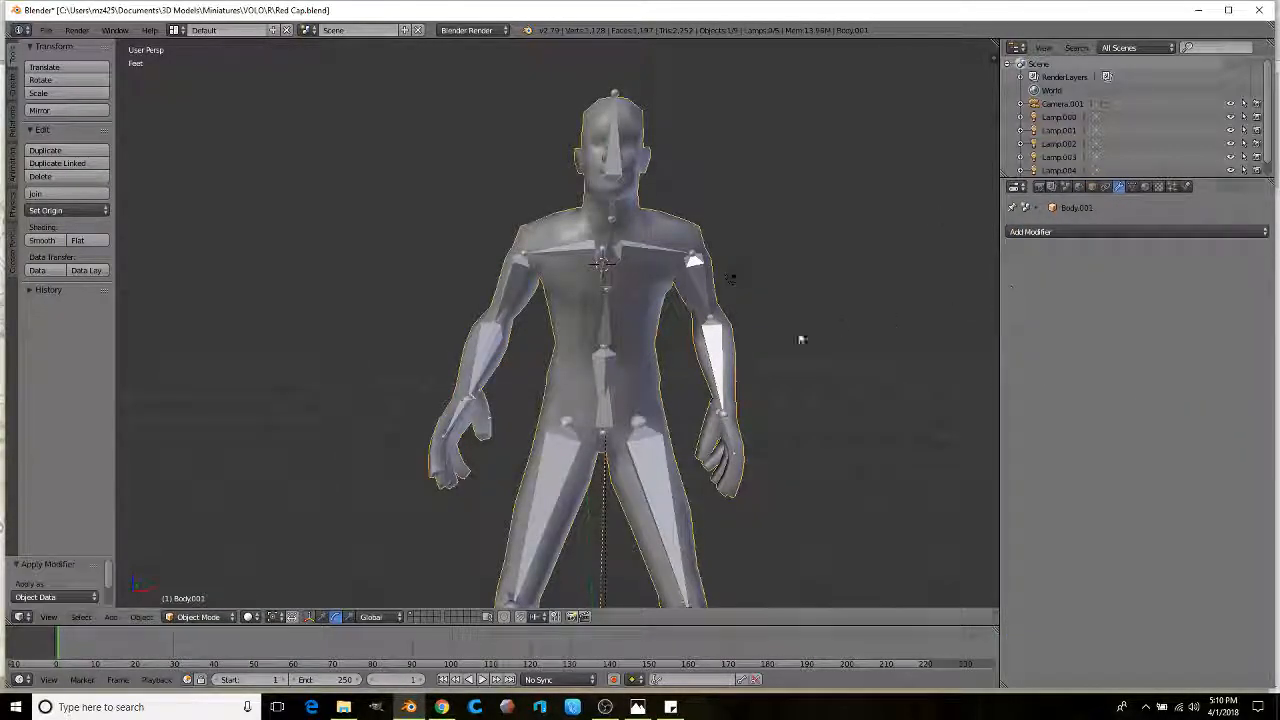
key(ctrl+p)
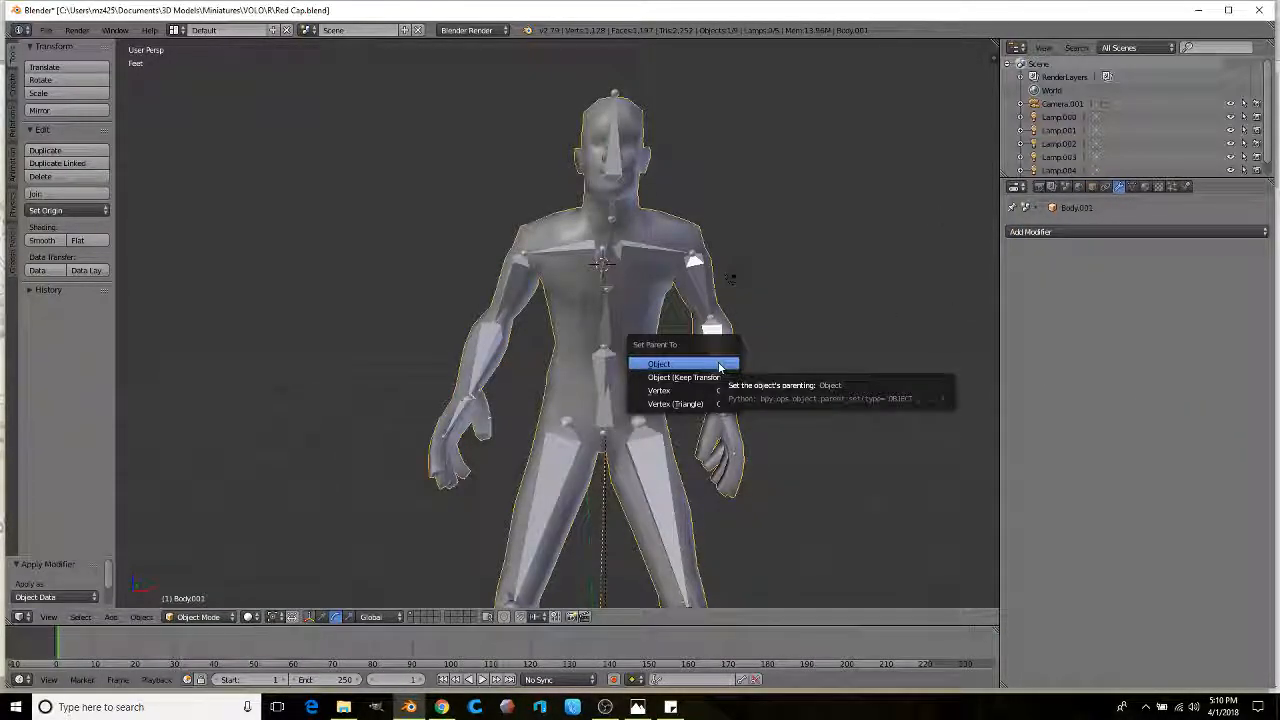
click(702, 378)
Step: Switch the Body armature to Object Mode and delete it
scroll(641, 317, down, 1)
middle_drag(641, 317, 606, 314)
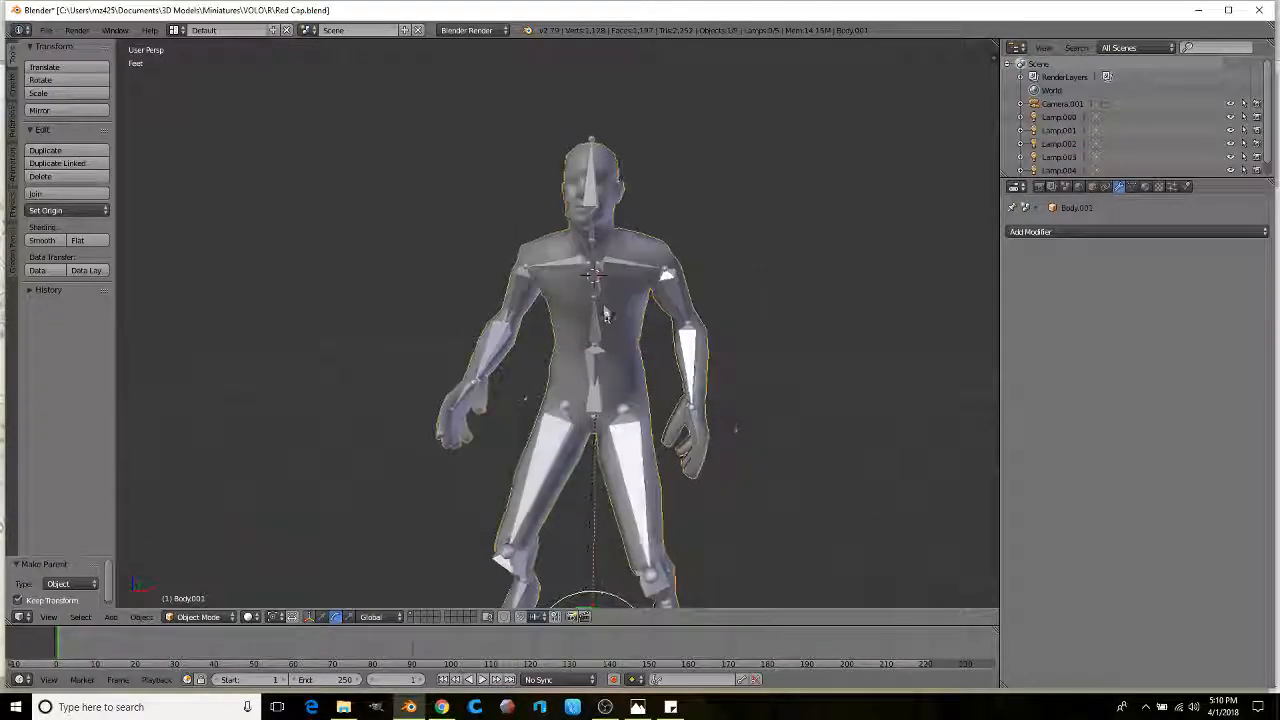
right_click(604, 316)
click(166, 618)
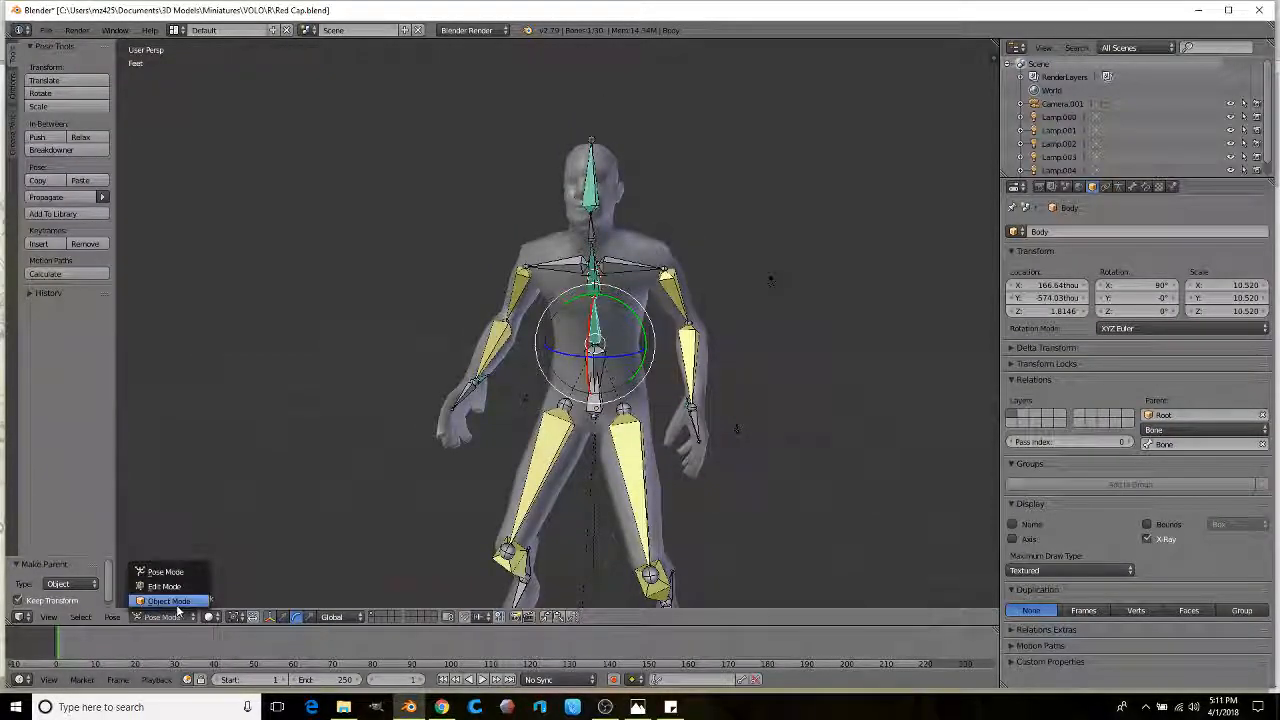
click(177, 604)
key(x)
click(324, 511)
Step: Delete the Root armature the same way, then reselect the posed body mesh
shift+middle_drag(525, 432, 486, 275)
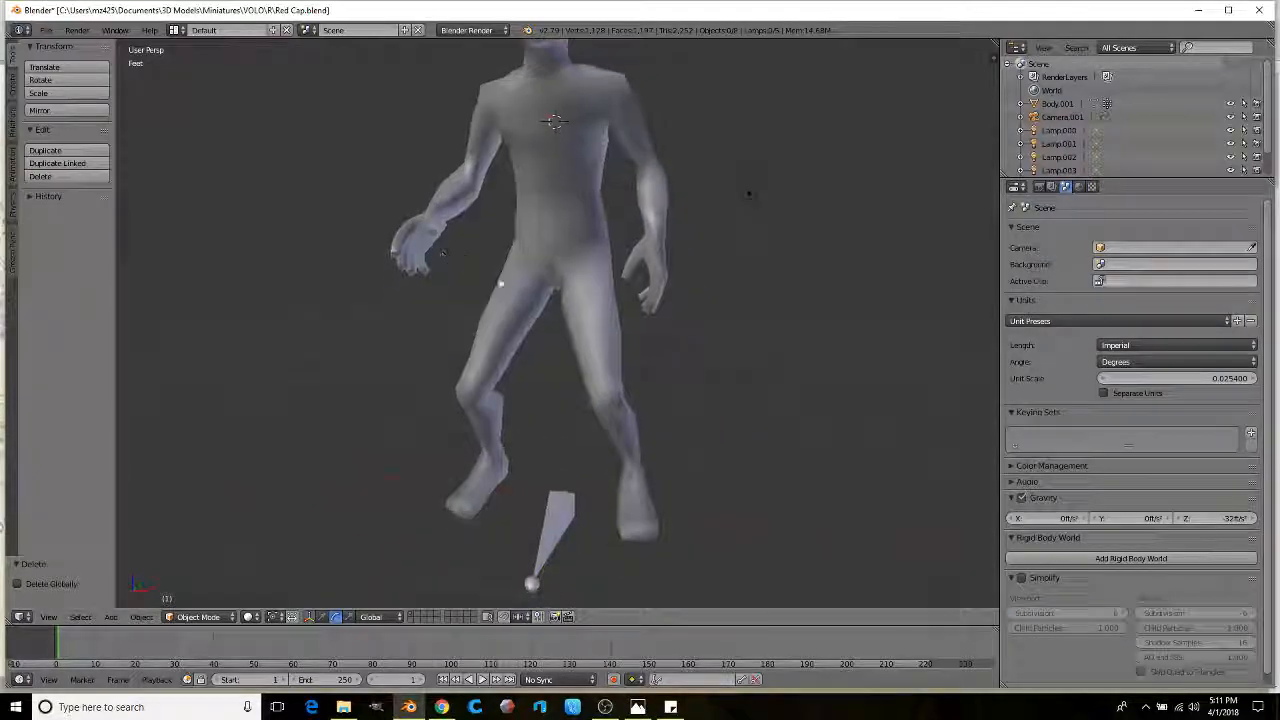
right_click(546, 497)
click(156, 617)
click(169, 604)
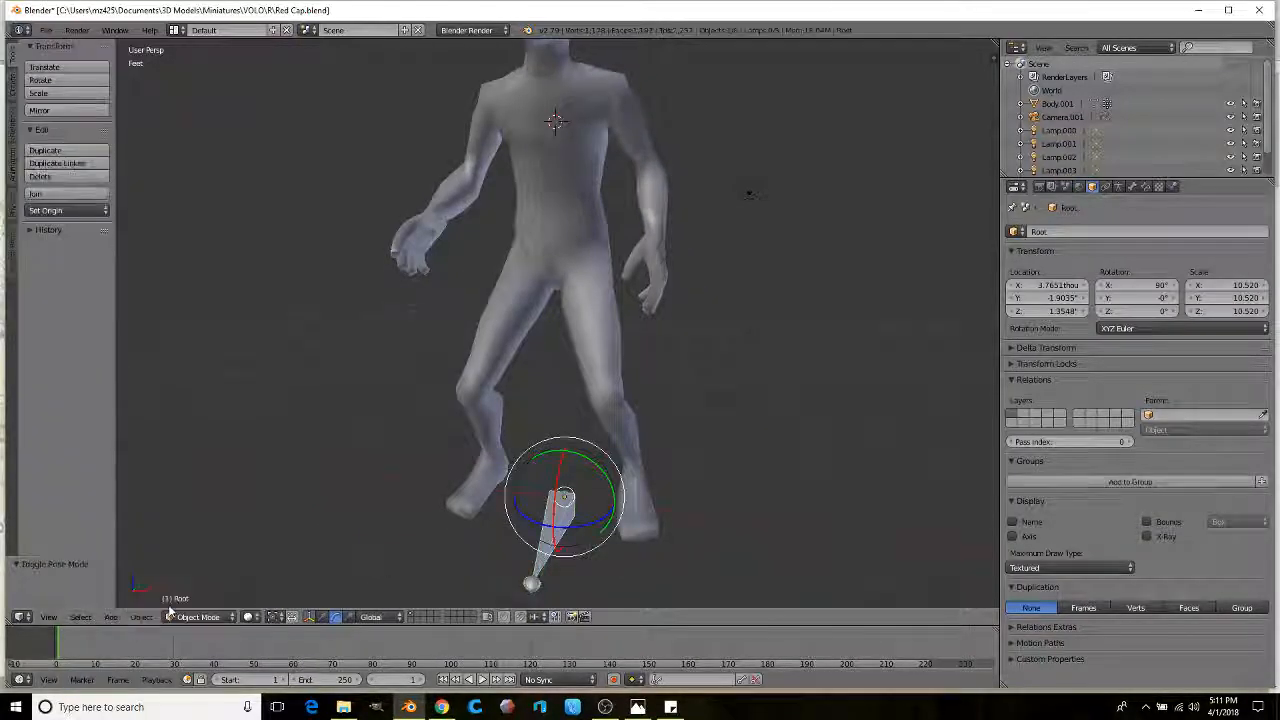
key(x)
click(272, 562)
middle_drag(531, 394, 500, 330)
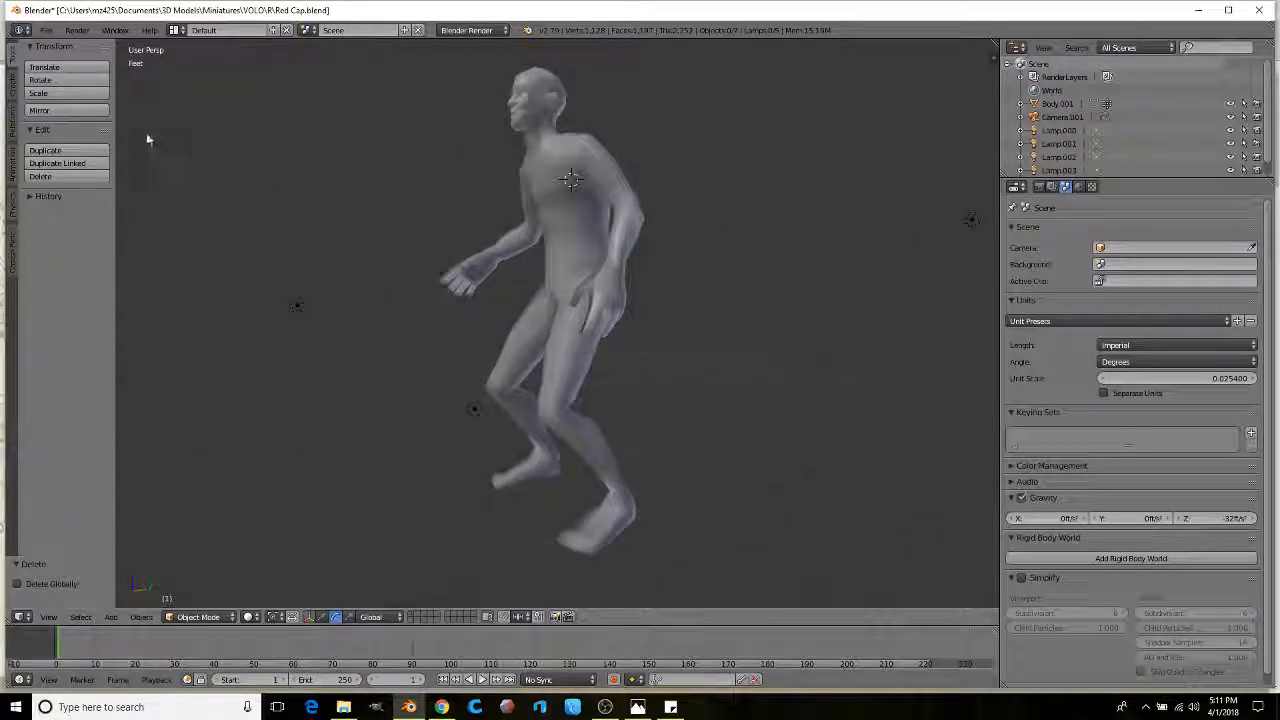
middle_drag(225, 270, 394, 286)
right_click(607, 292)
middle_drag(609, 294, 580, 296)
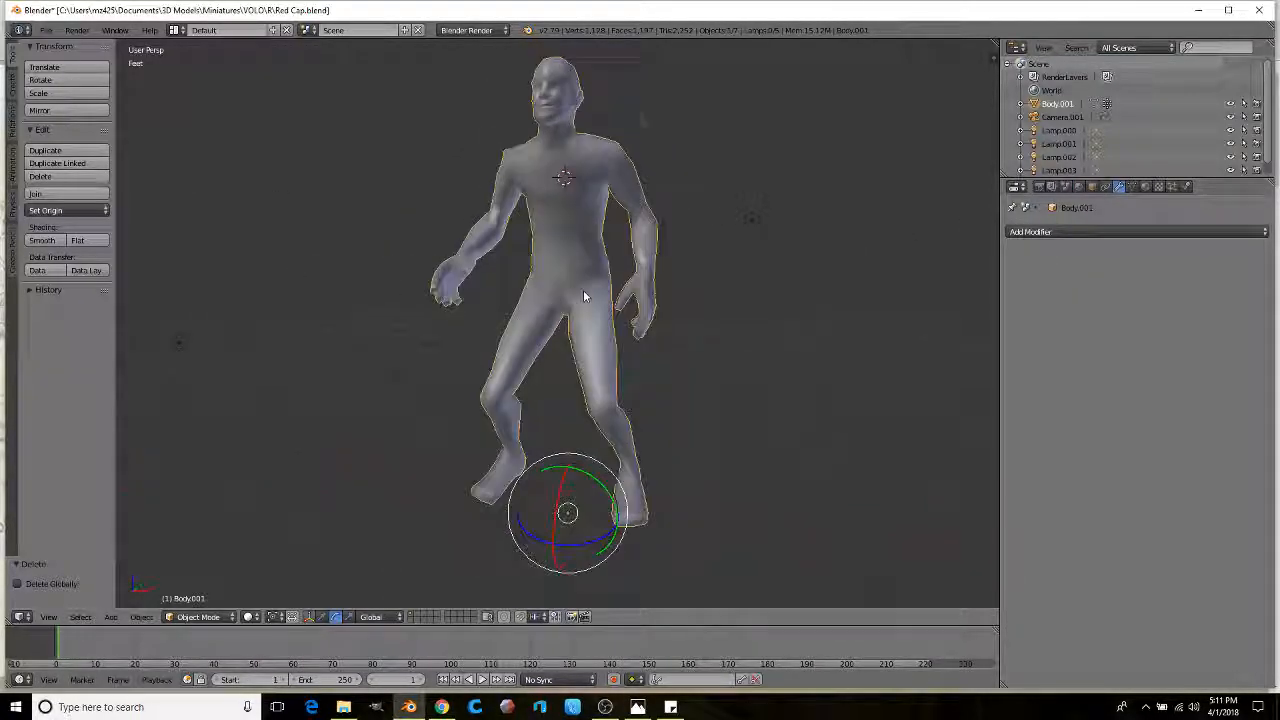
scroll(579, 296, up, 1)
Step: Scale the body to 0.797 and import small creature.stl from the Basics folder
key(s)
click(714, 322)
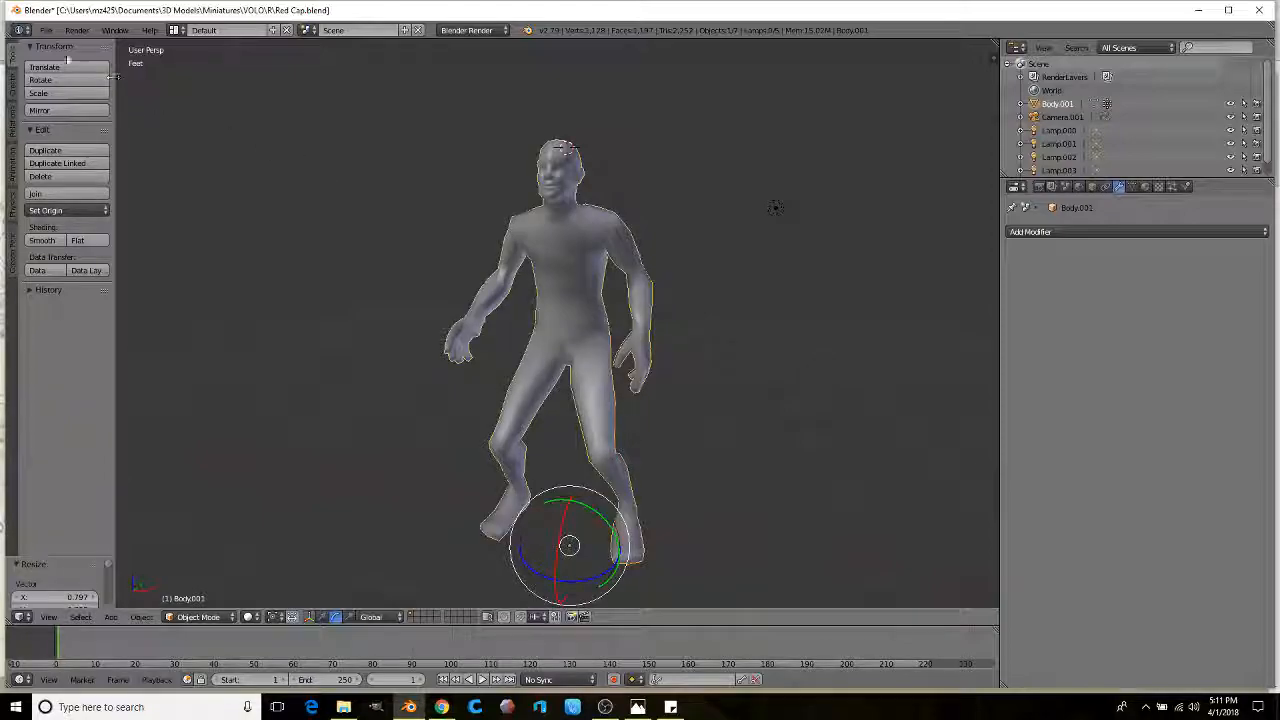
click(46, 30)
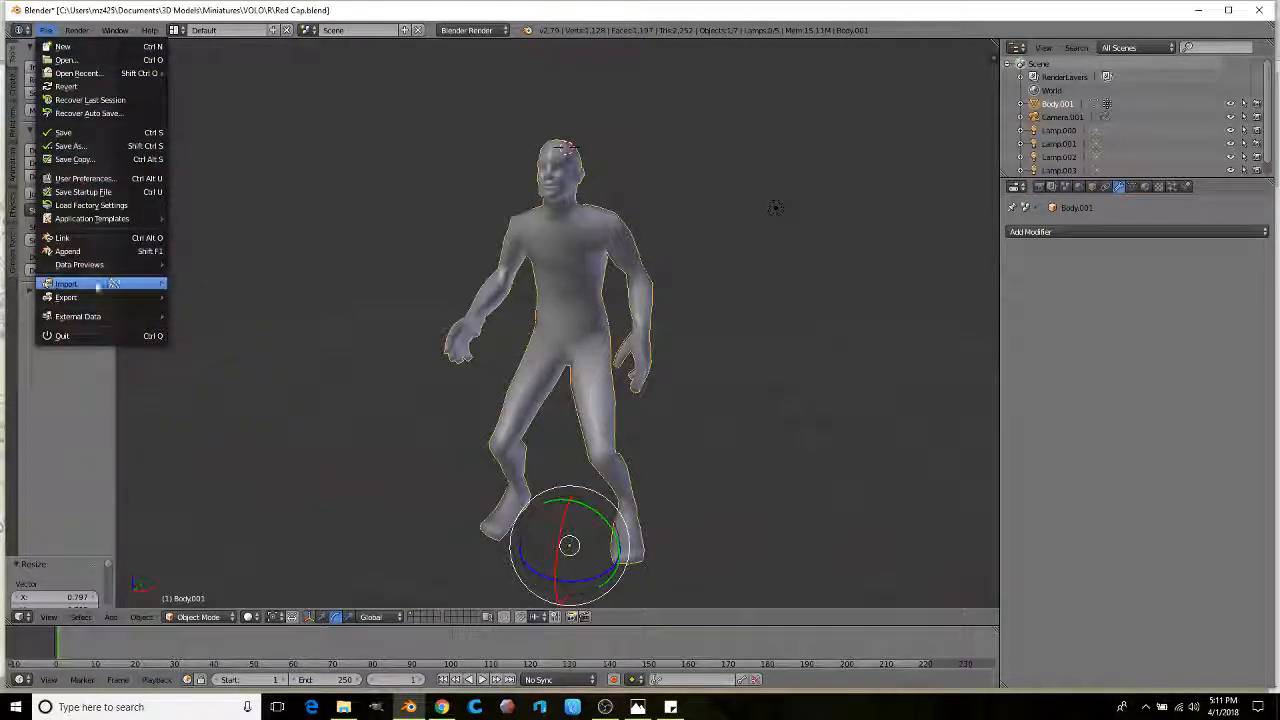
mouse_move(130, 284)
click(209, 391)
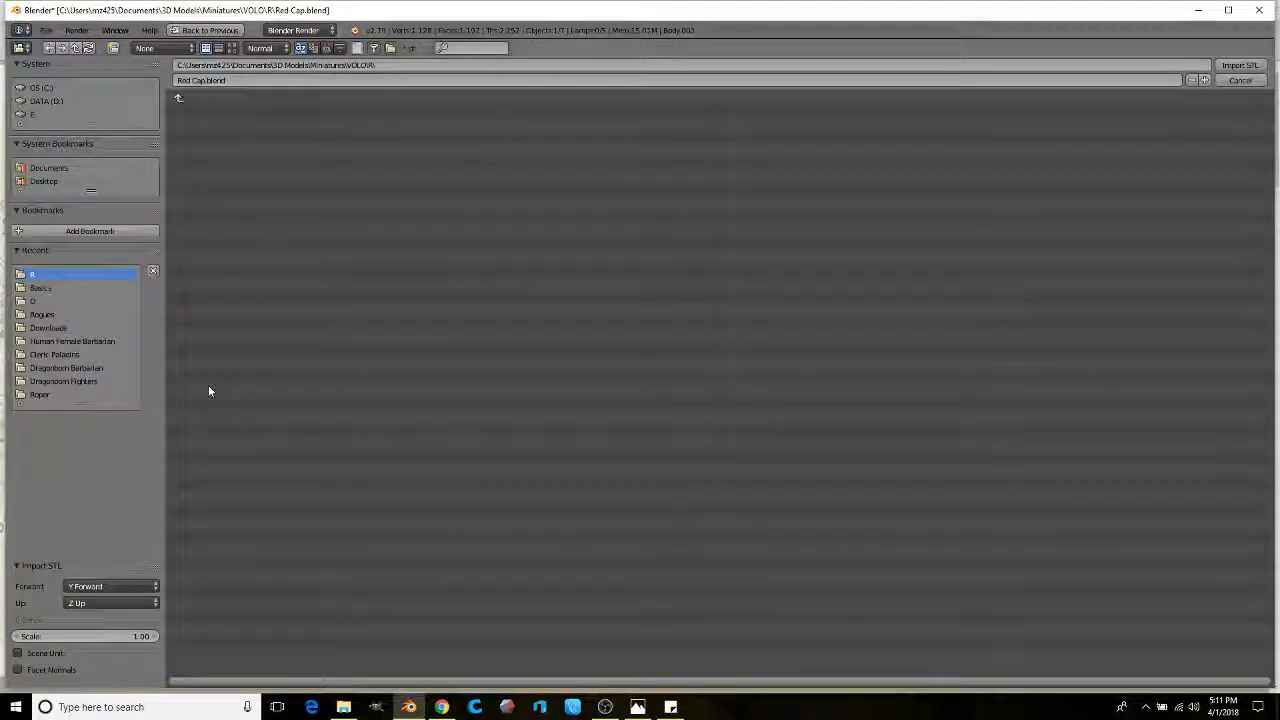
click(42, 288)
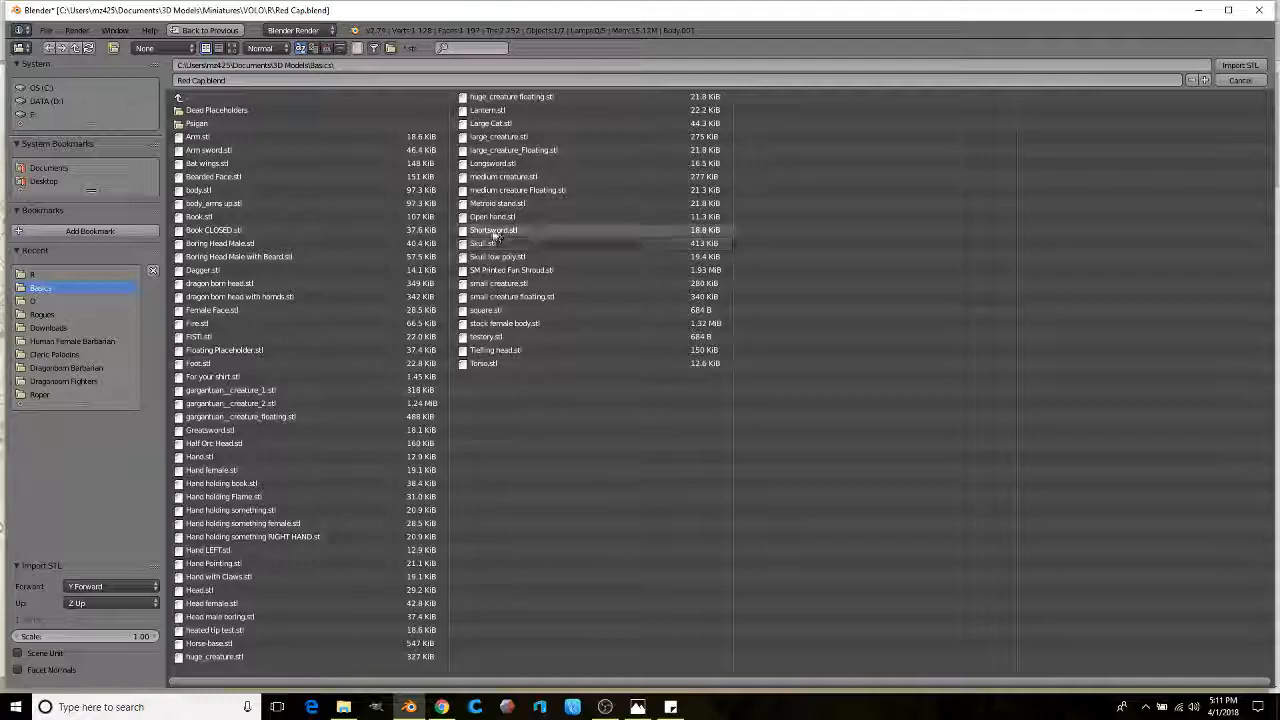
double_click(505, 287)
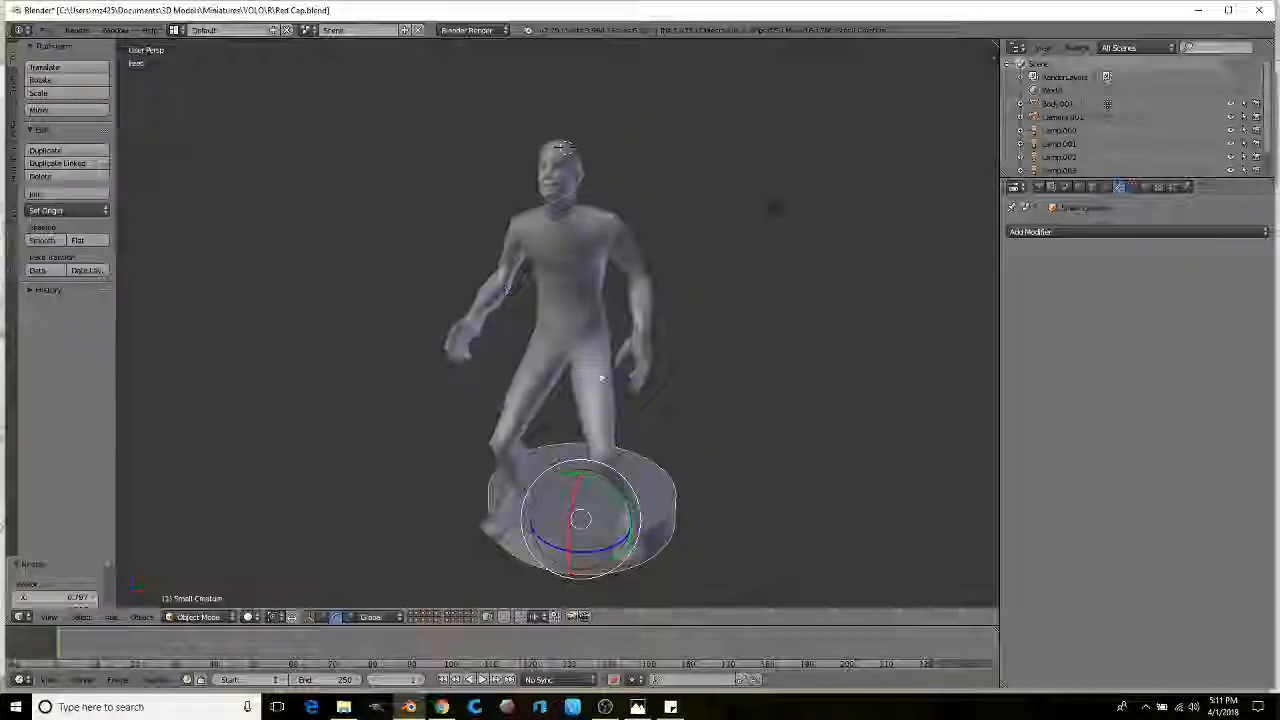
Step: Move Body.001 up along Z so its feet stand on the round base
middle_drag(614, 434, 544, 356)
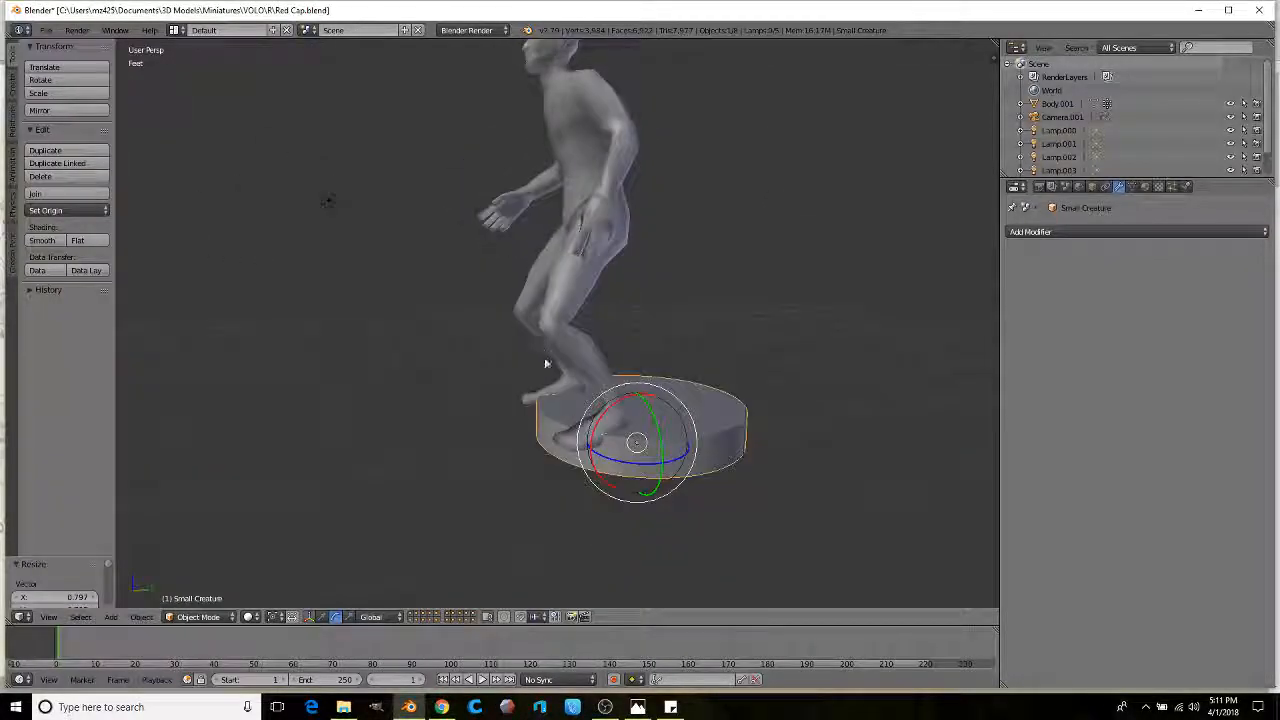
middle_drag(486, 428, 563, 294)
right_click(575, 287)
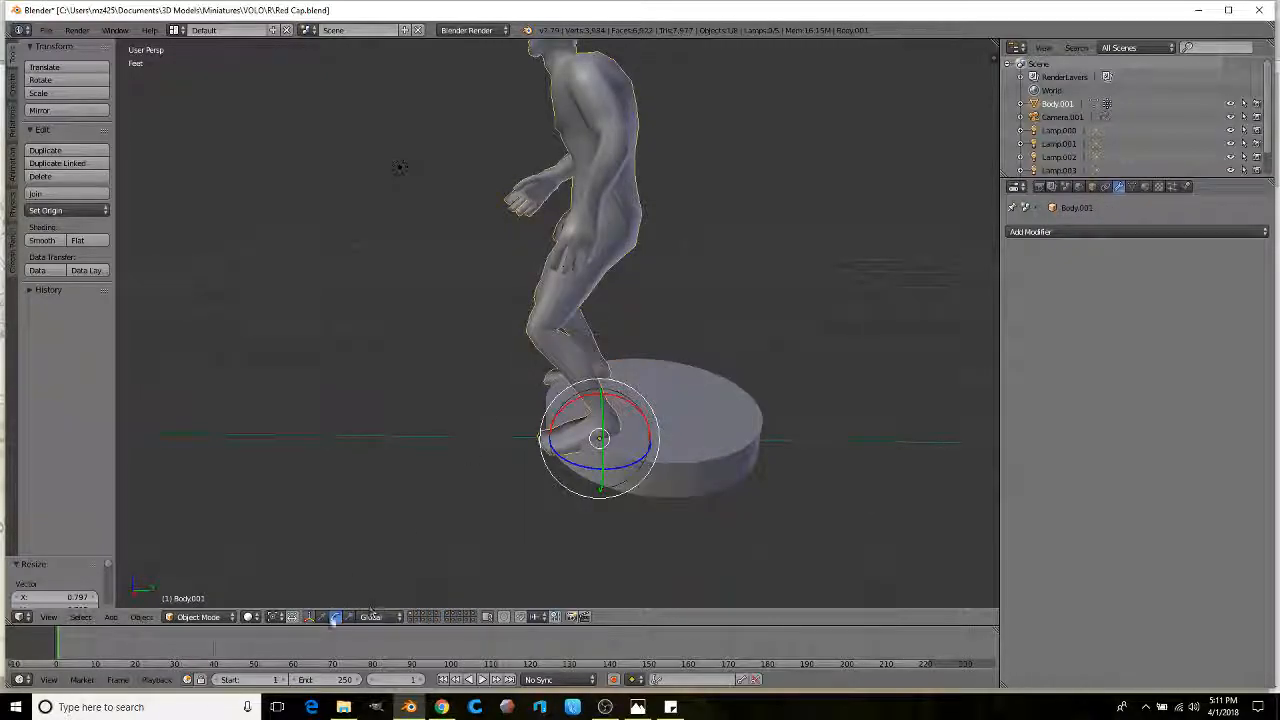
click(322, 617)
middle_drag(492, 398, 500, 355)
drag(603, 422, 712, 445)
middle_drag(549, 390, 603, 183)
middle_drag(505, 253, 631, 258)
key(Tab)
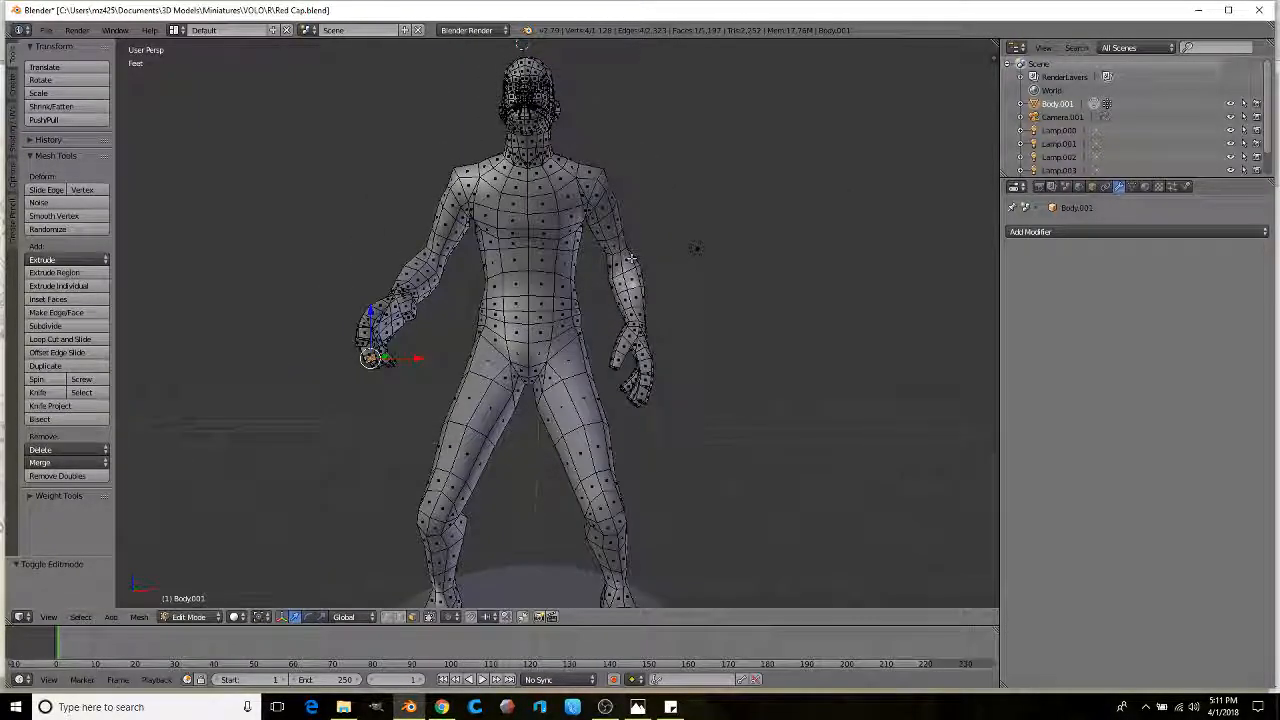
Step: Lasso-select the head, torso and arm vertices in wireframe and nudge them along Z
key(z)
click(630, 258)
mouse_move(634, 426)
ctrl+mouse_down()
mouse_move(700, 114)
mouse_move(525, 40)
mouse_move(271, 380)
mouse_move(440, 440)
ctrl+mouse_up()
mouse_move(458, 371)
ctrl+mouse_down()
mouse_move(471, 289)
mouse_move(490, 275)
ctrl+mouse_up()
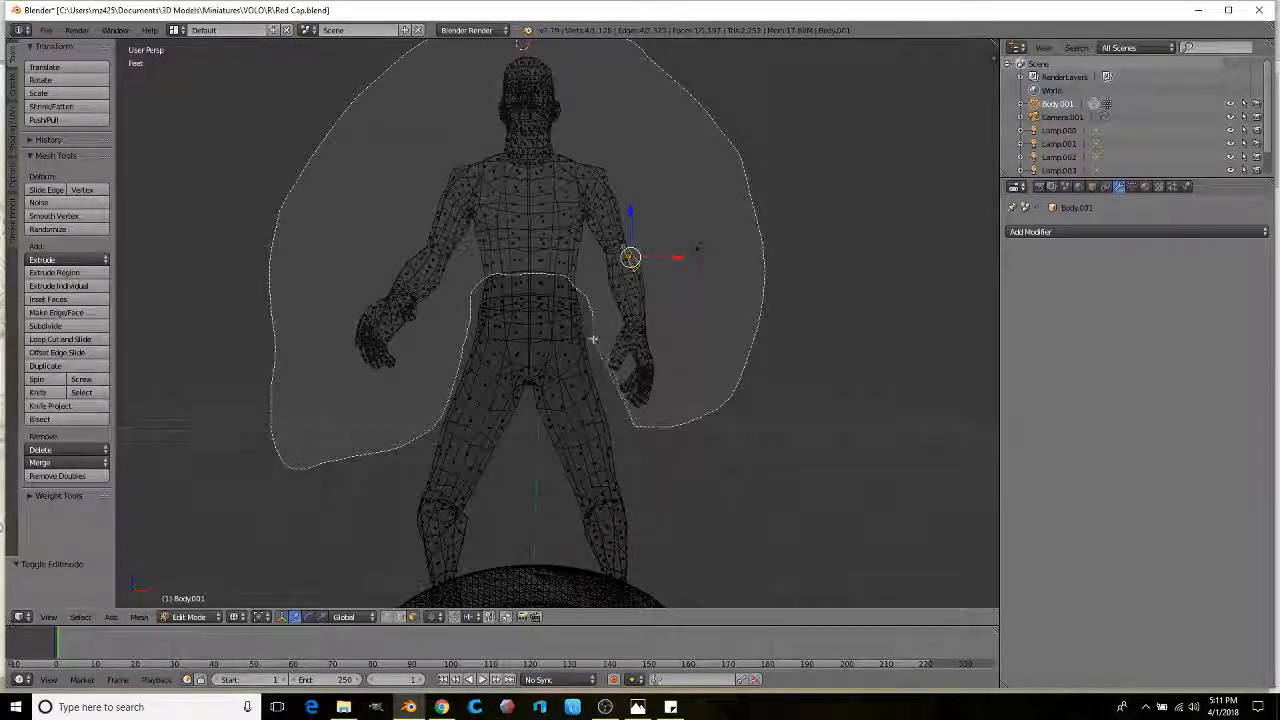
ctrl+drag(593, 340, 593, 338)
scroll(595, 310, up, 3)
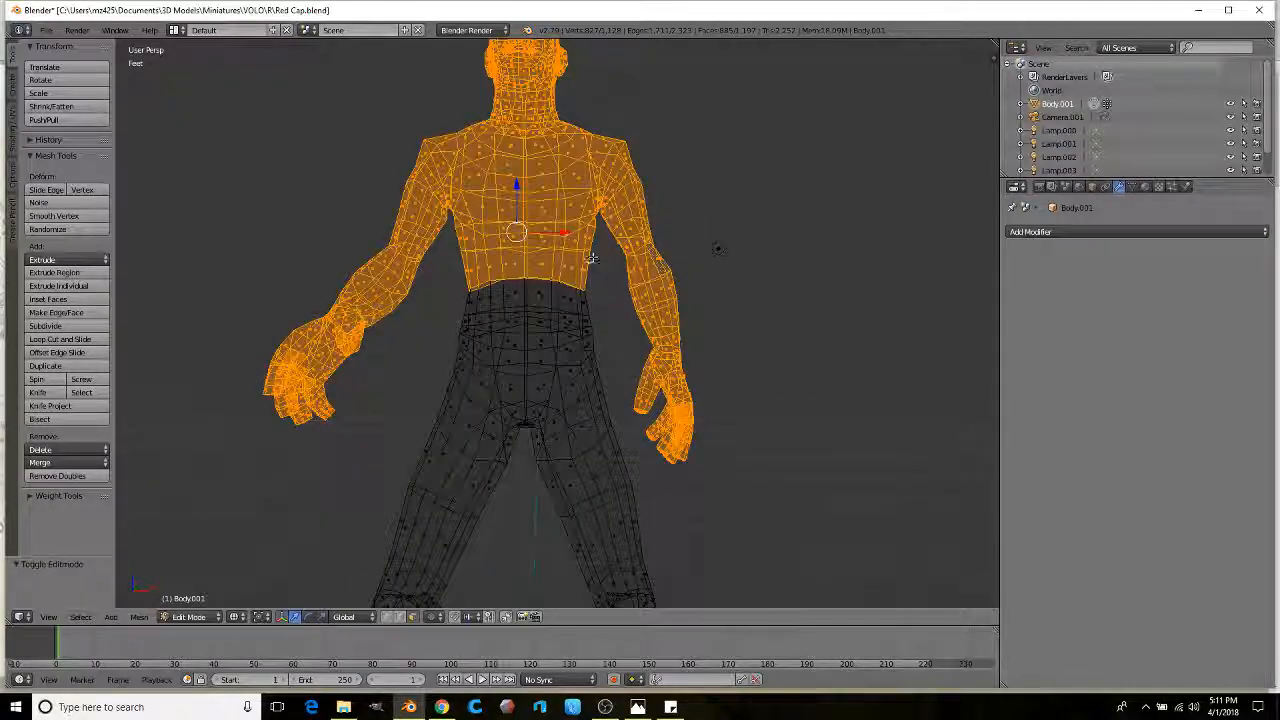
key(g)
key(z)
click(519, 231)
Step: Scale the selected upper body up to about 1.05
middle_drag(519, 231, 283, 293)
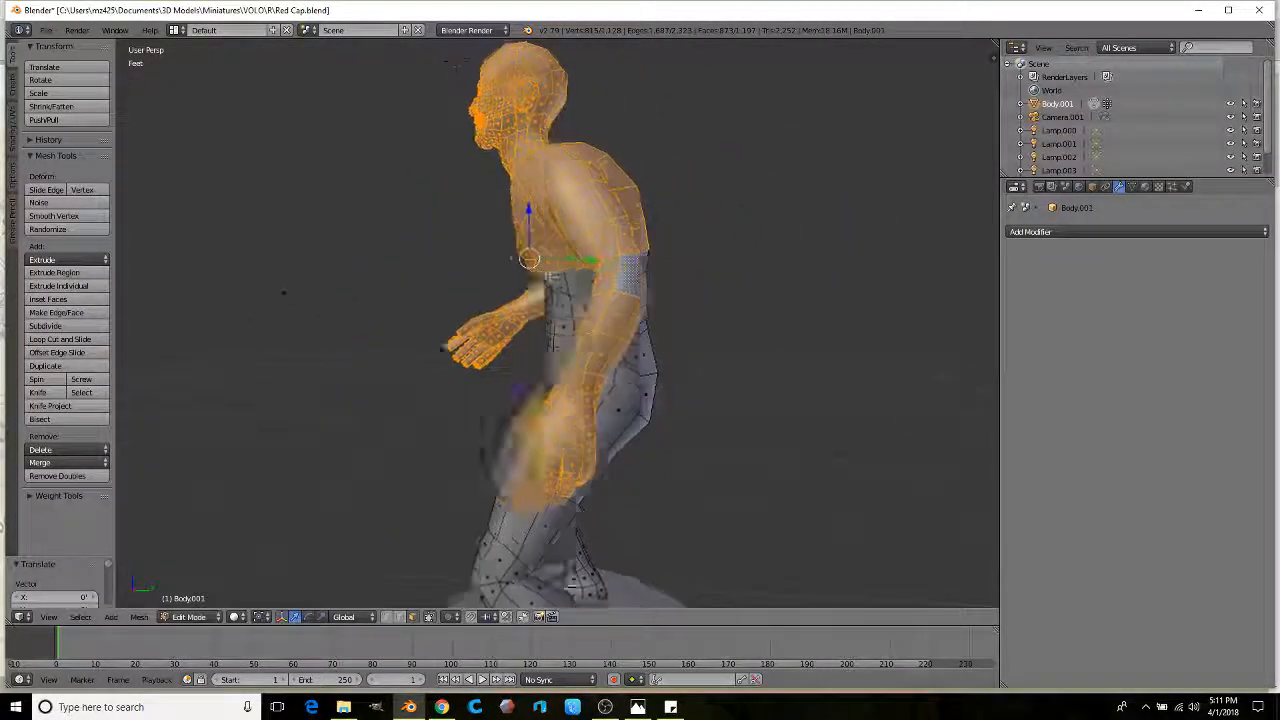
middle_drag(537, 277, 629, 270)
key(z)
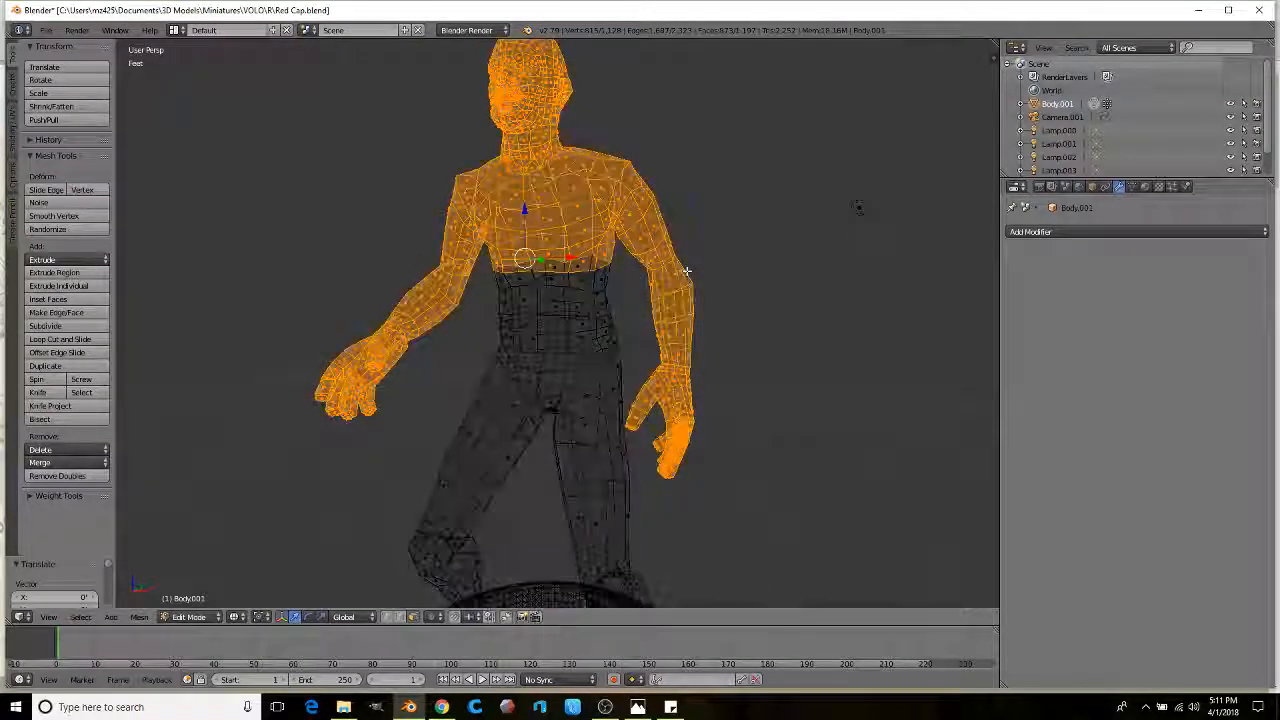
key(z)
key(s)
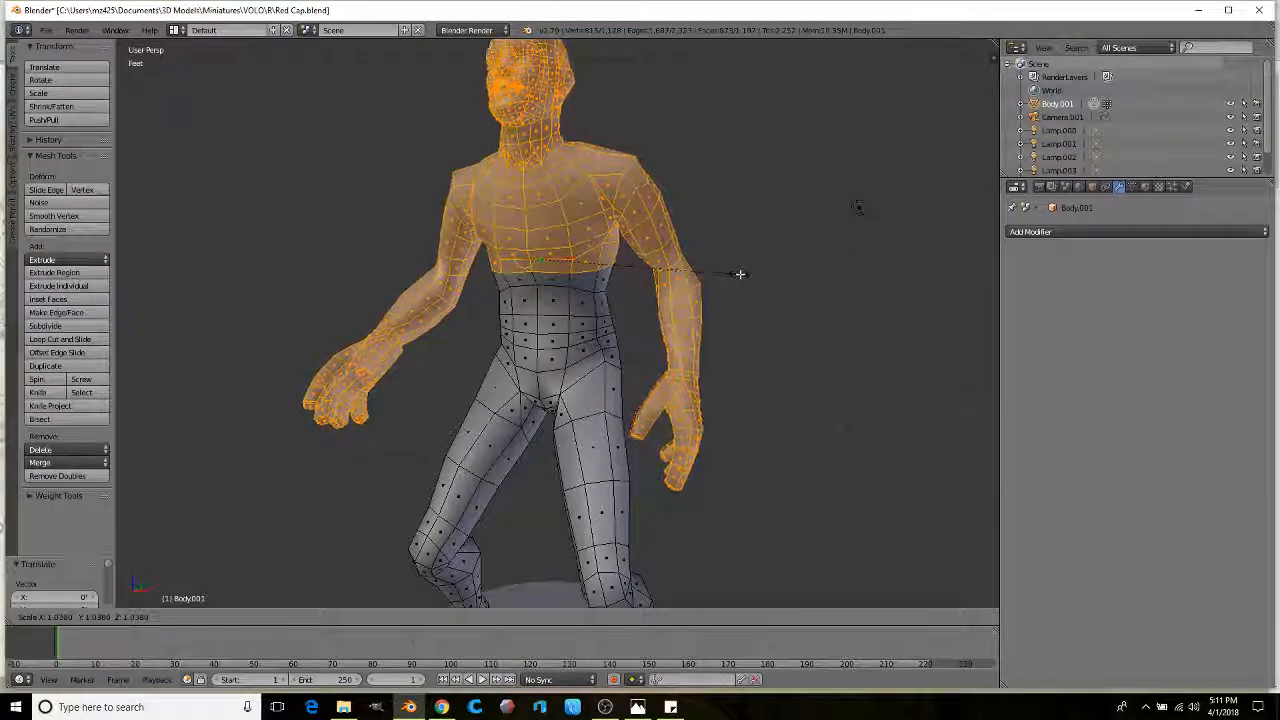
click(735, 276)
middle_drag(735, 276, 514, 190)
scroll(514, 190, down, 3)
mouse_move(509, 277)
middle_down()
mouse_move(530, 290)
mouse_move(523, 323)
mouse_move(491, 341)
mouse_move(529, 343)
mouse_move(508, 350)
mouse_move(487, 434)
middle_up()
scroll(523, 323, up, 3)
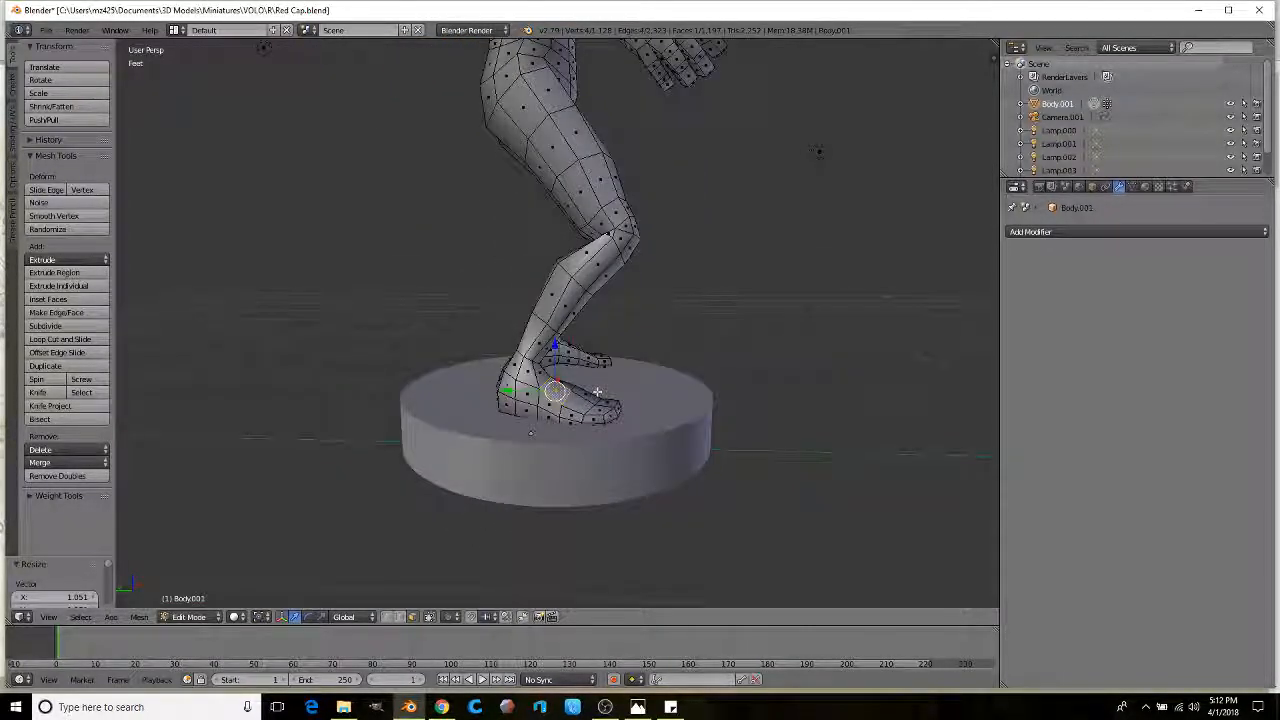
Step: Lasso-select the foot vertices in wireframe and raise them along Z
key(z)
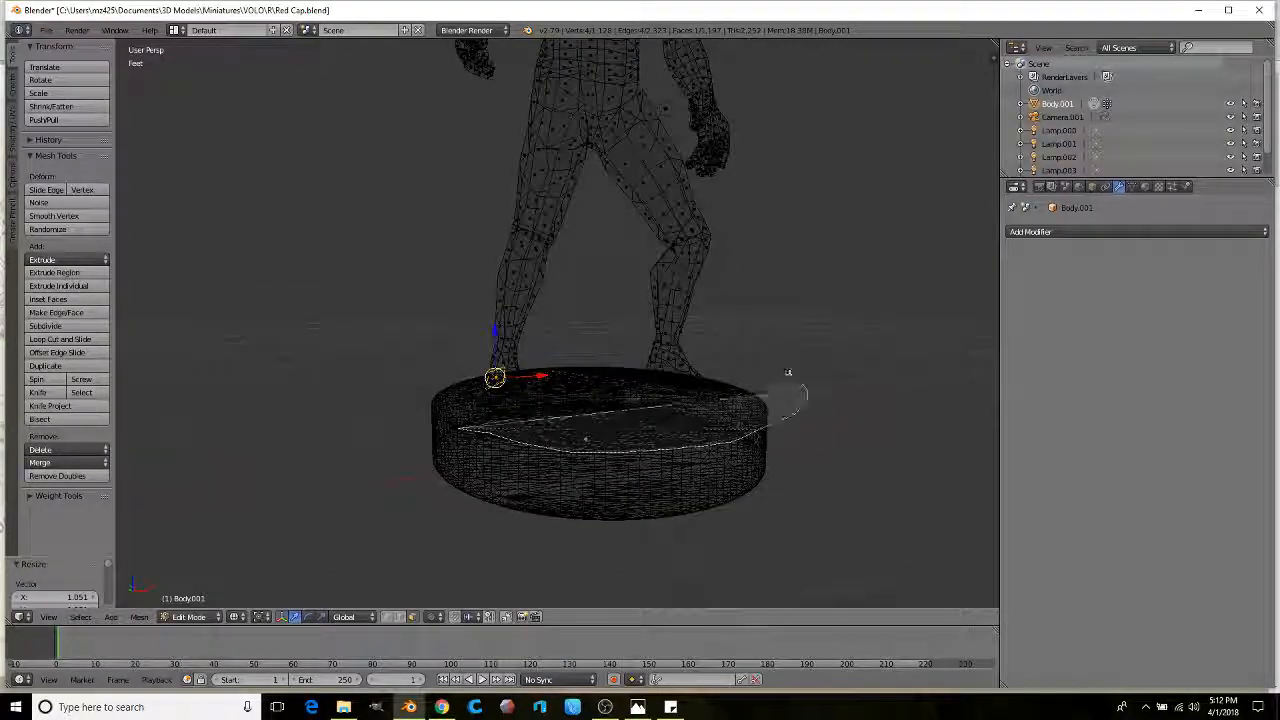
ctrl+drag(407, 424, 407, 424)
middle_drag(407, 424, 440, 420)
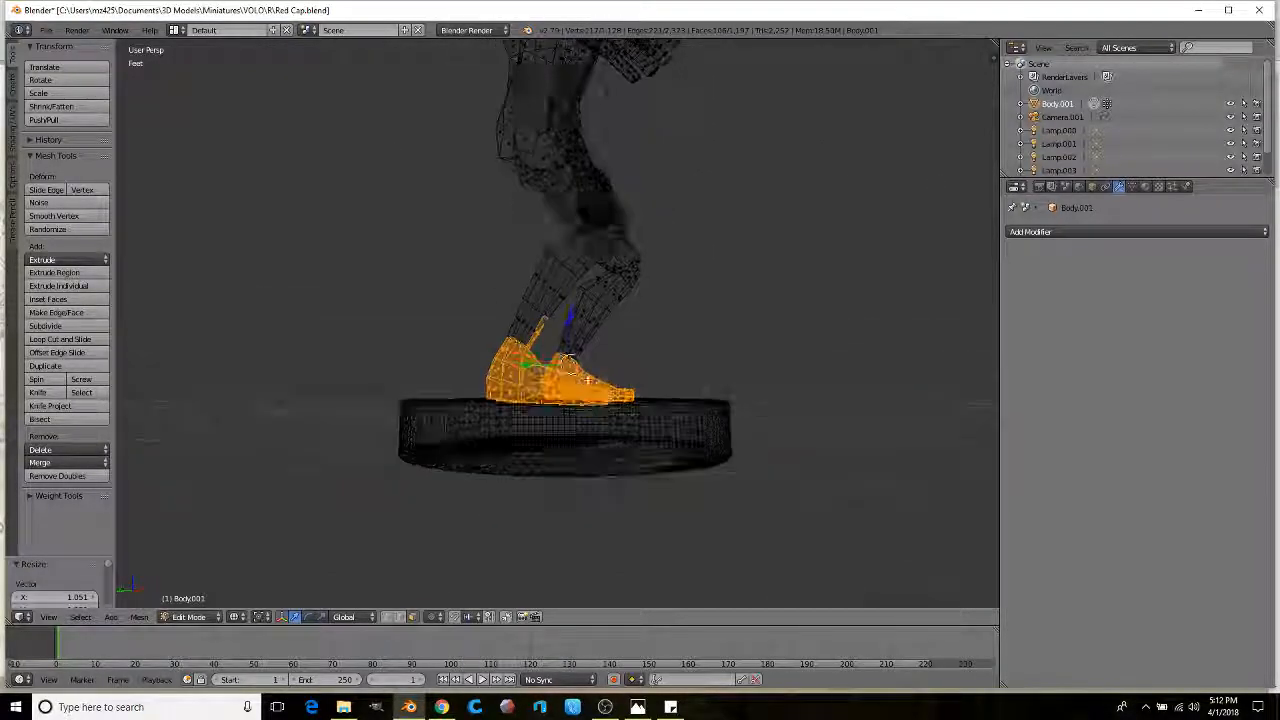
mouse_move(499, 343)
middle_down()
mouse_move(545, 346)
mouse_move(520, 340)
middle_up()
mouse_move(153, 128)
middle_down()
mouse_move(274, 186)
mouse_move(306, 183)
middle_up()
key(z)
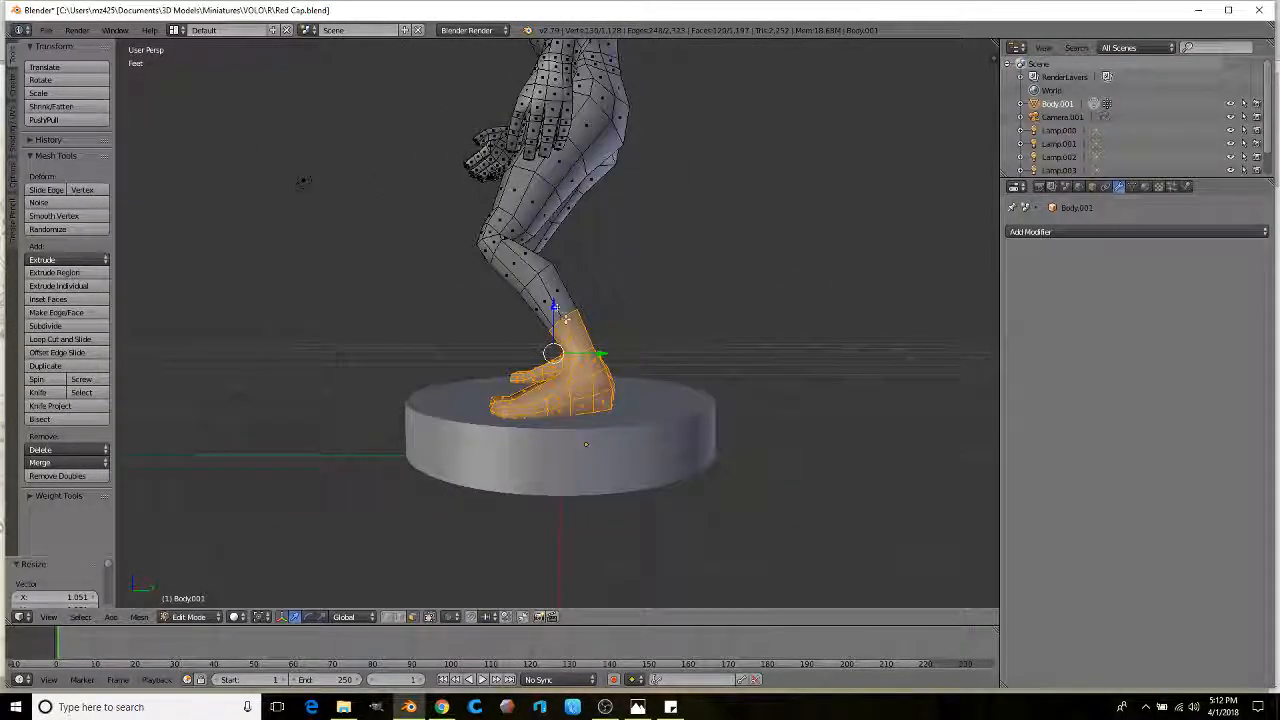
key(g)
key(z)
click(577, 312)
Step: Adjust the feet back and forth along Y so they sit on the base
drag(601, 340, 597, 340)
middle_drag(567, 283, 512, 289)
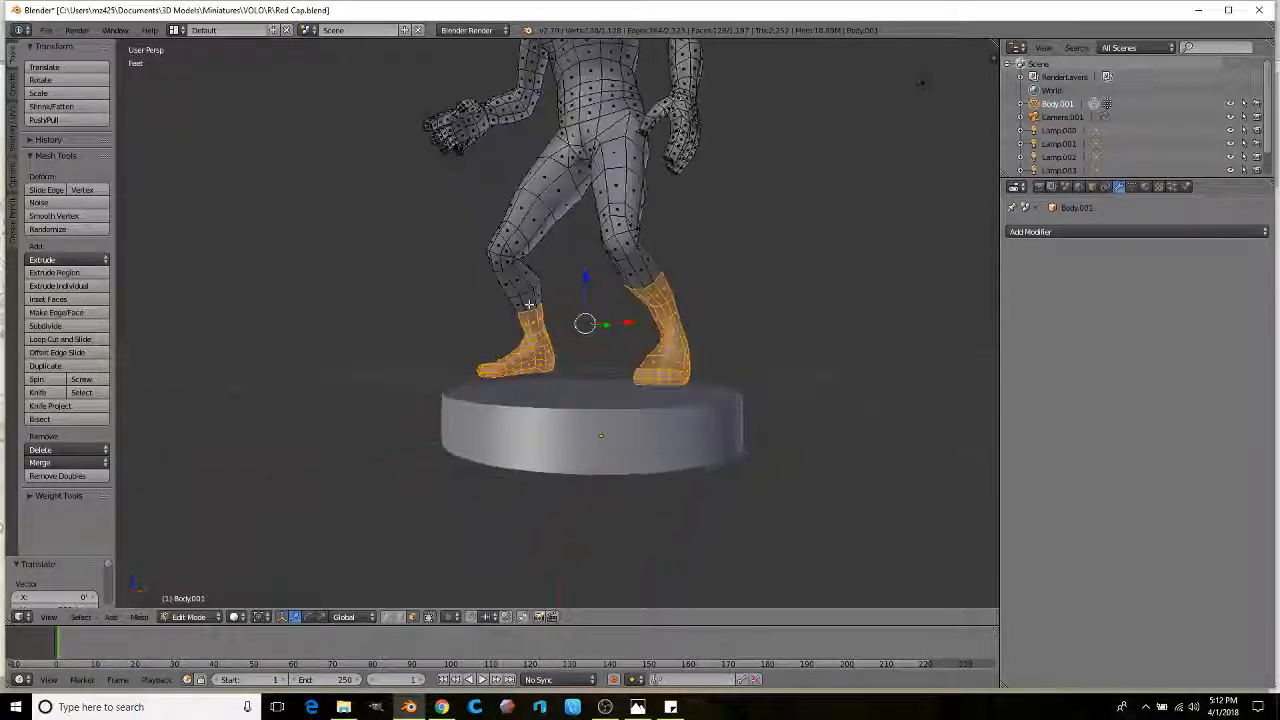
scroll(512, 289, up, 2)
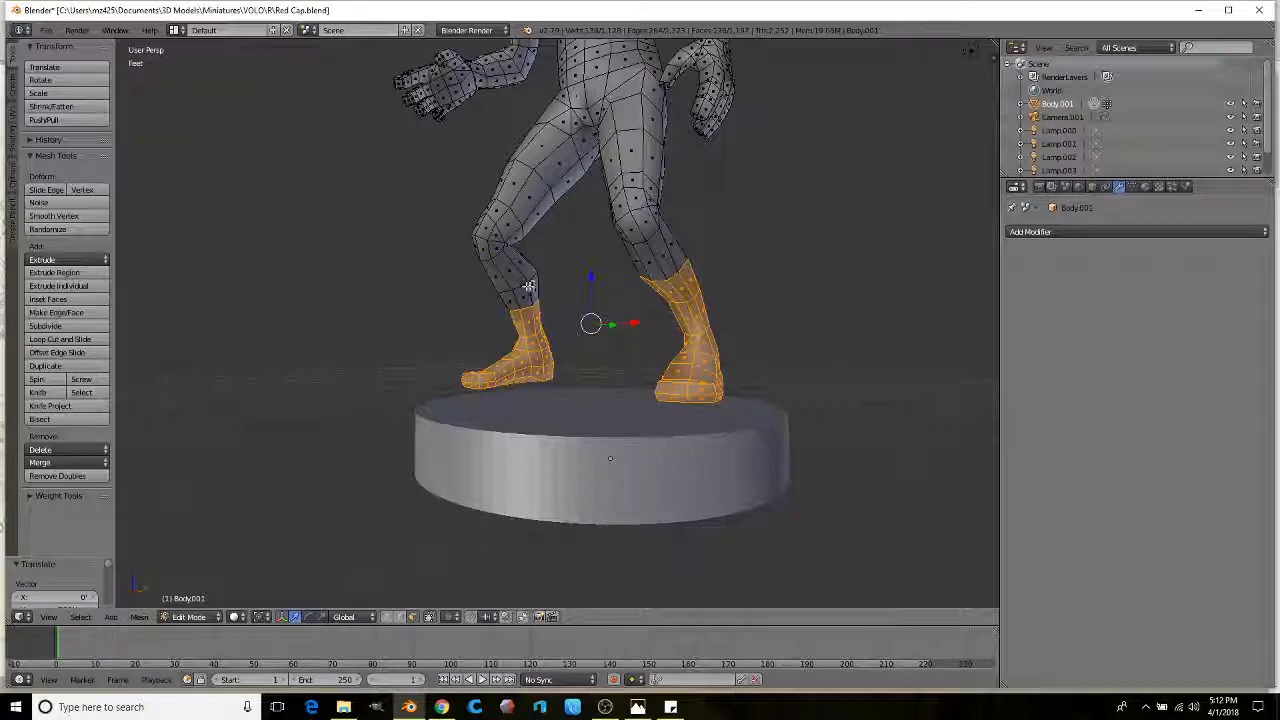
middle_drag(540, 289, 563, 284)
middle_drag(175, 157, 247, 148)
drag(587, 323, 581, 324)
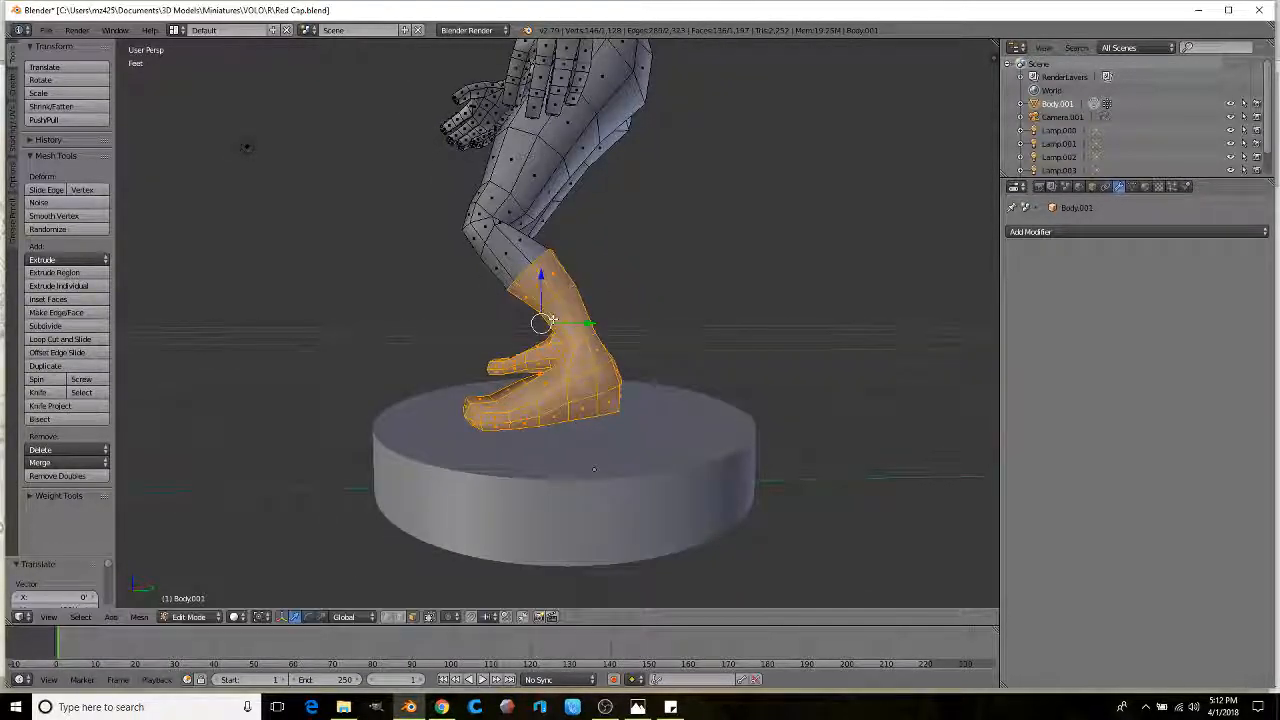
middle_drag(524, 249, 589, 315)
drag(591, 321, 581, 318)
mouse_move(581, 318)
middle_down()
mouse_move(620, 290)
mouse_move(618, 350)
middle_up()
Step: Add both lower legs to the foot selection and shift them along one axis
key(z)
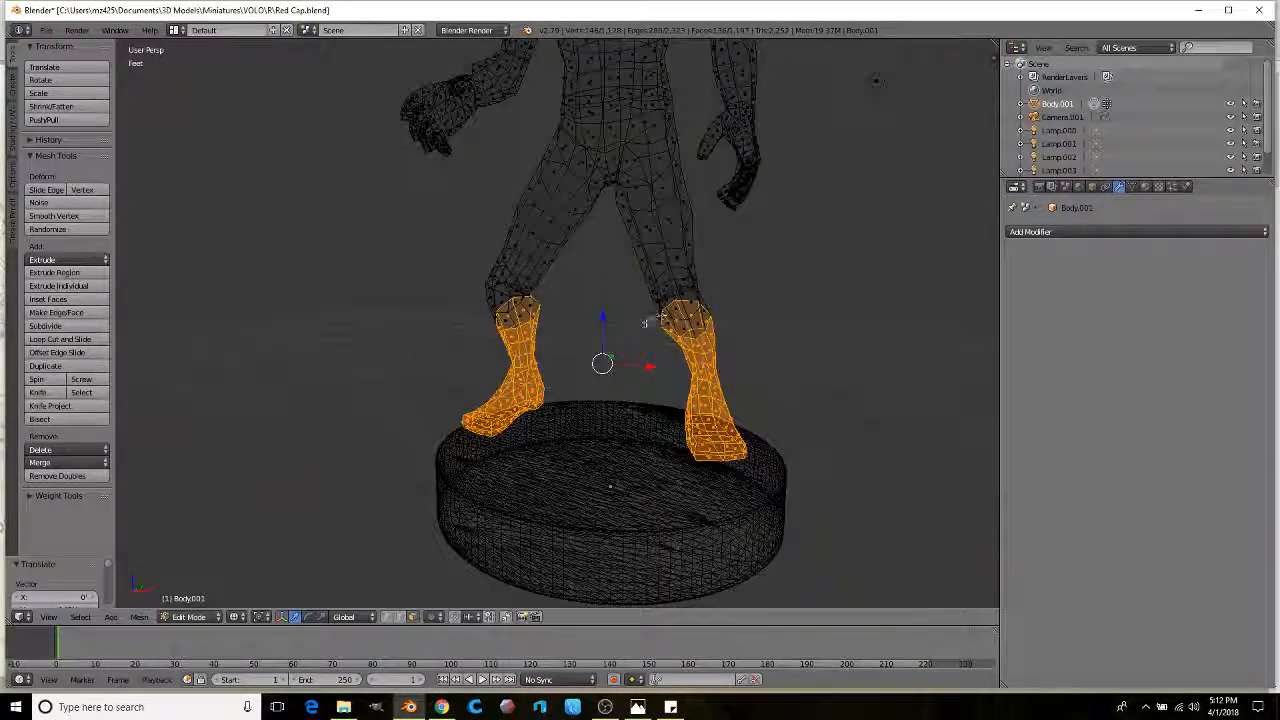
mouse_move(789, 326)
ctrl+mouse_down()
mouse_move(702, 248)
mouse_move(593, 300)
ctrl+mouse_up()
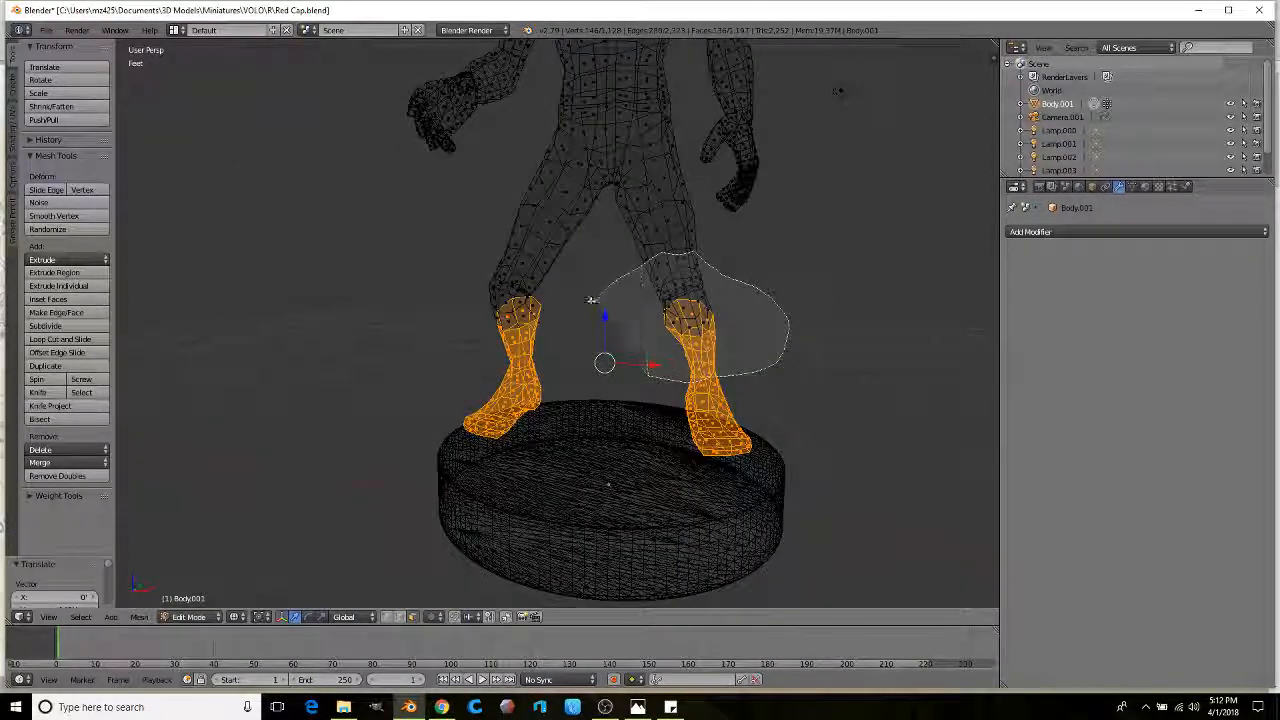
ctrl+drag(531, 263, 350, 355)
middle_drag(380, 330, 500, 325)
key(z)
middle_drag(457, 258, 609, 297)
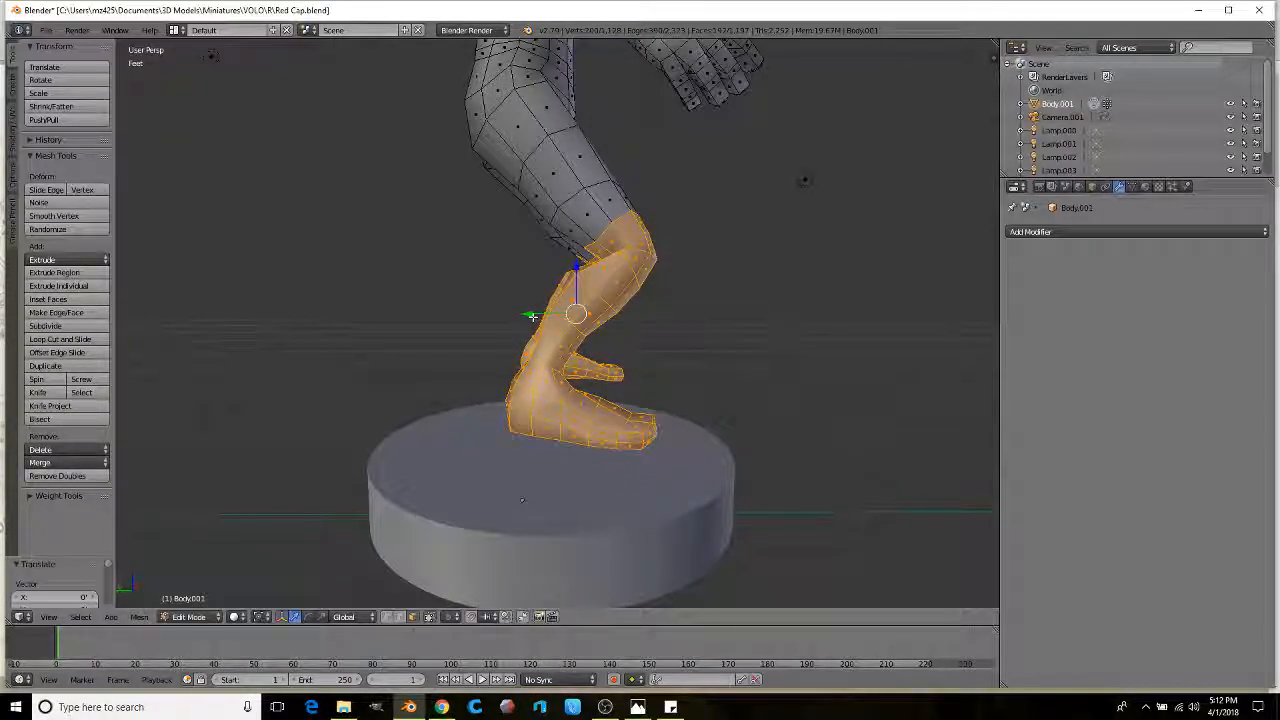
drag(532, 316, 530, 316)
middle_drag(668, 158, 580, 186)
scroll(618, 183, up, 1)
Step: Add another ring of leg faces, then raise the legs along Z and shift them slightly along Y
alt+shift+right_click(738, 196)
scroll(738, 196, down, 1)
middle_drag(730, 205, 516, 229)
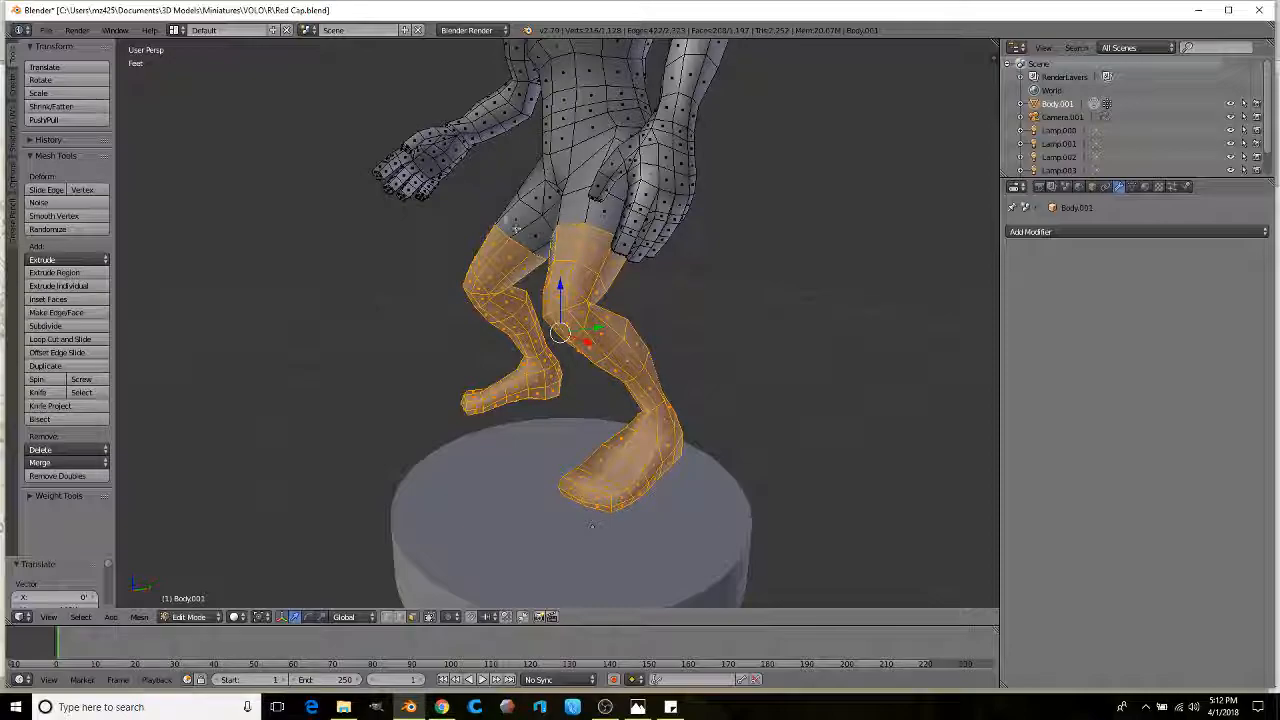
middle_drag(590, 212, 275, 160)
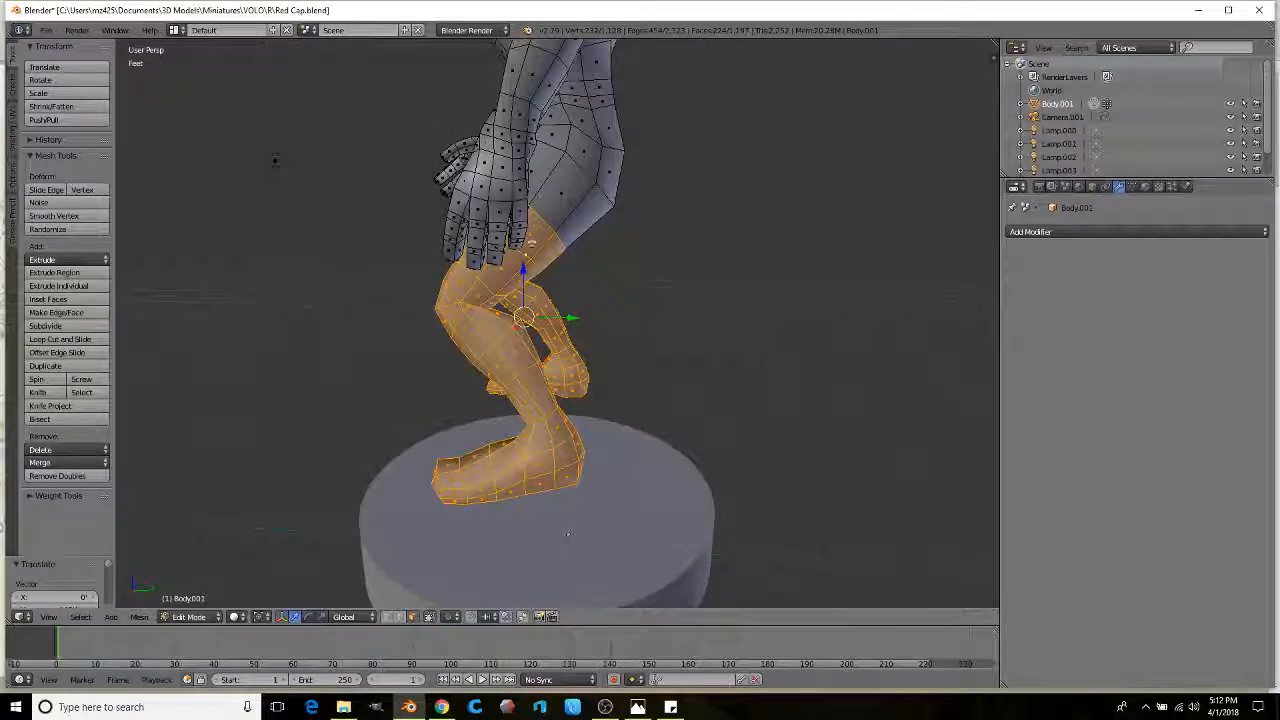
drag(525, 267, 525, 252)
drag(559, 303, 564, 304)
middle_drag(275, 160, 770, 212)
middle_drag(596, 337, 617, 354)
key(z)
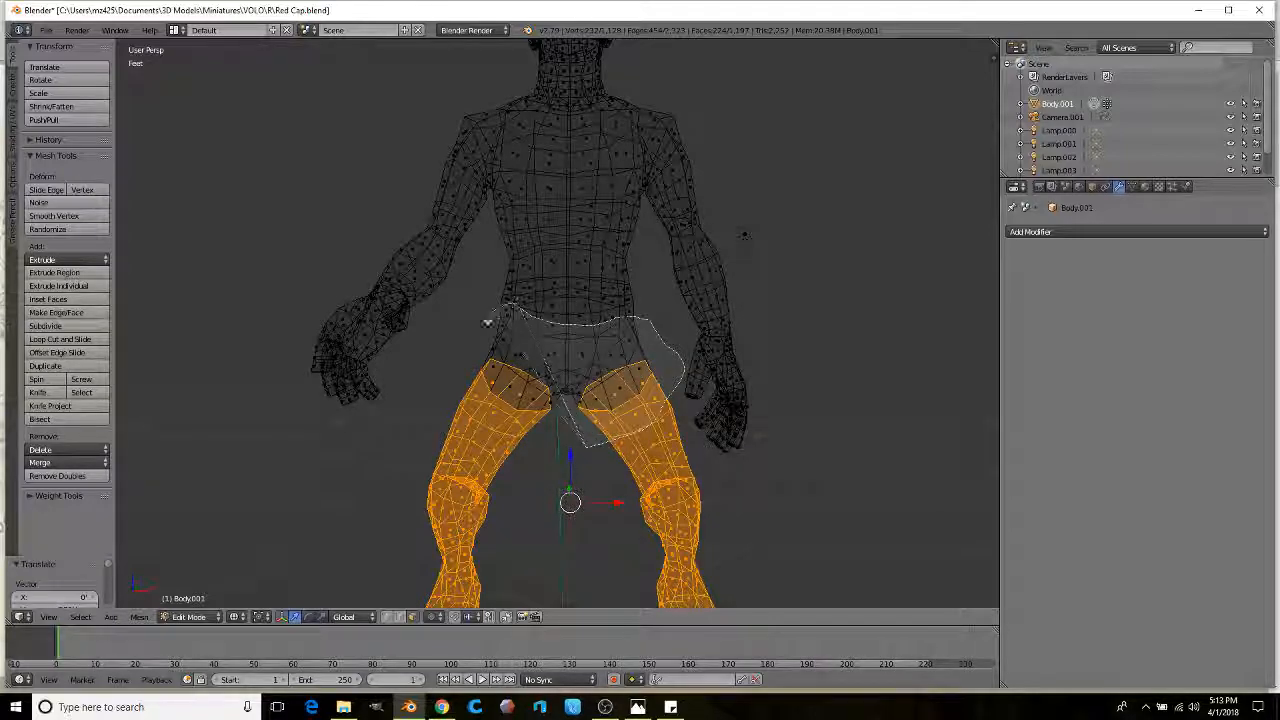
Step: Raise the selected leg faces along Z, undoing an accidental torso selection
middle_drag(462, 384, 618, 357)
key(z)
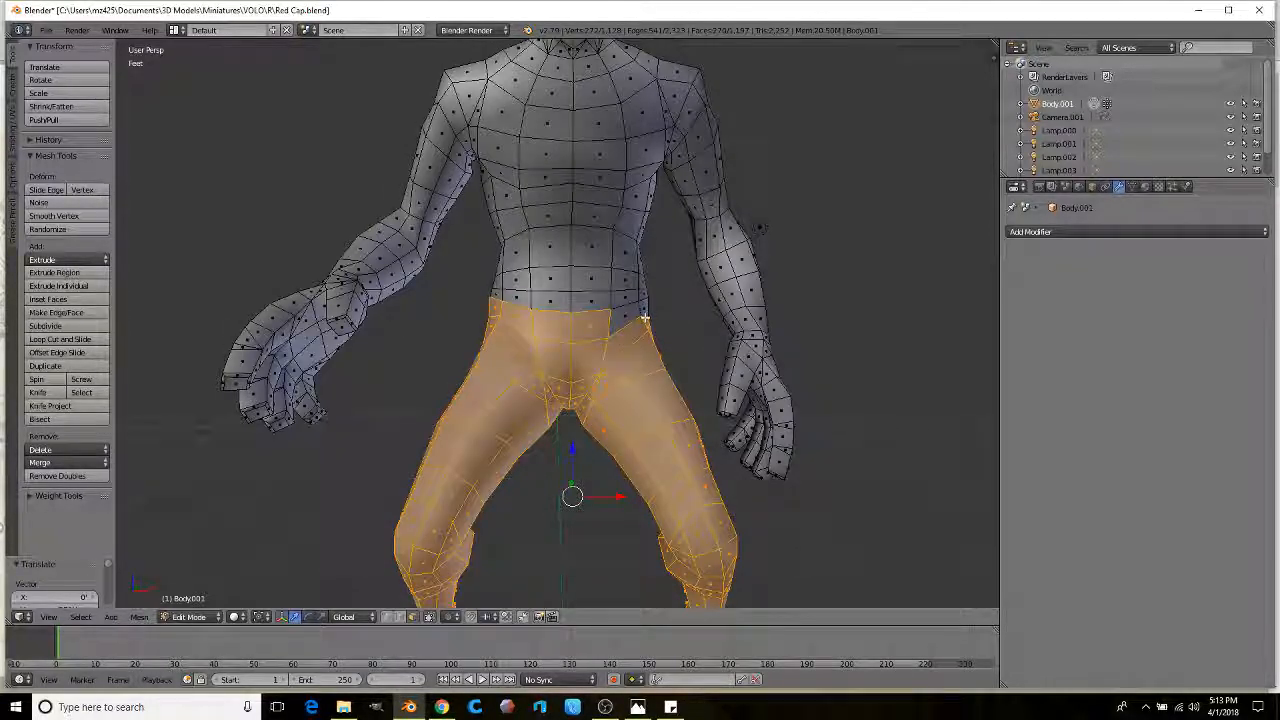
middle_drag(650, 308, 579, 340)
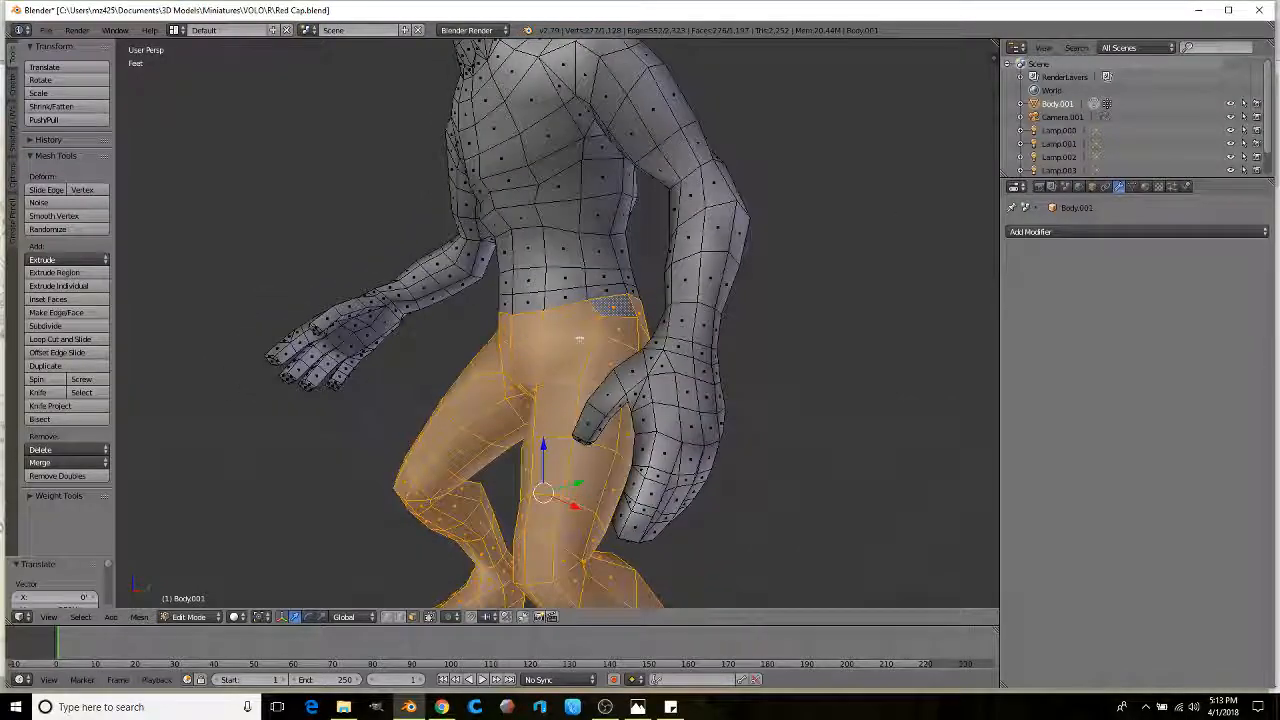
alt+shift+right_click(628, 289)
key(ctrl+z)
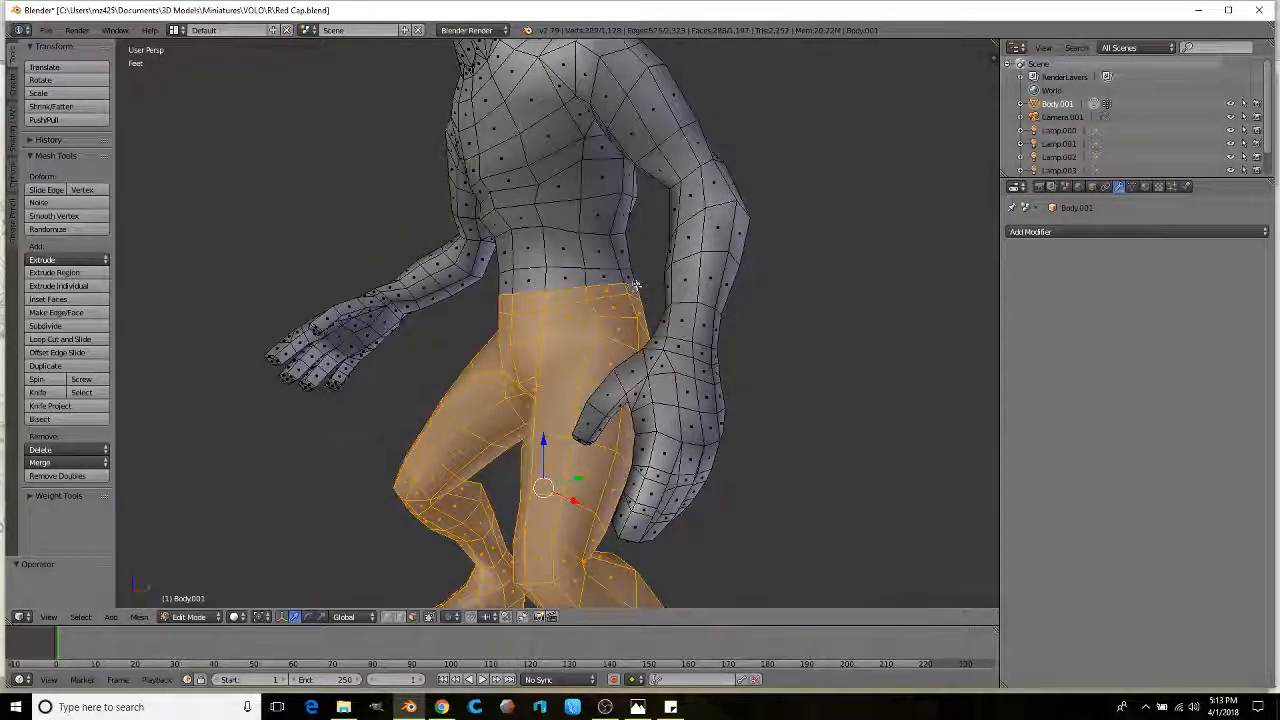
middle_drag(560, 300, 629, 284)
drag(562, 428, 566, 404)
shift+middle_drag(587, 331, 597, 381)
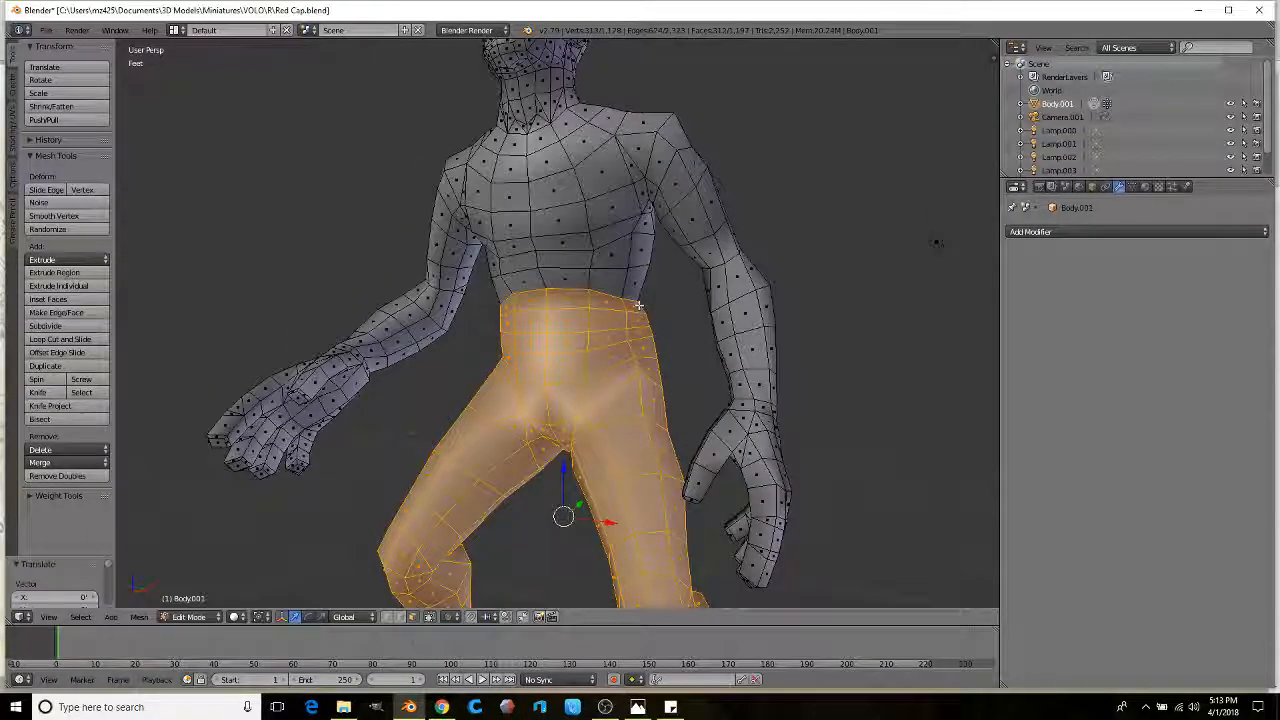
Step: Nudge the legs along Y, then select the waist edge loop for deletion
middle_drag(570, 472, 522, 473)
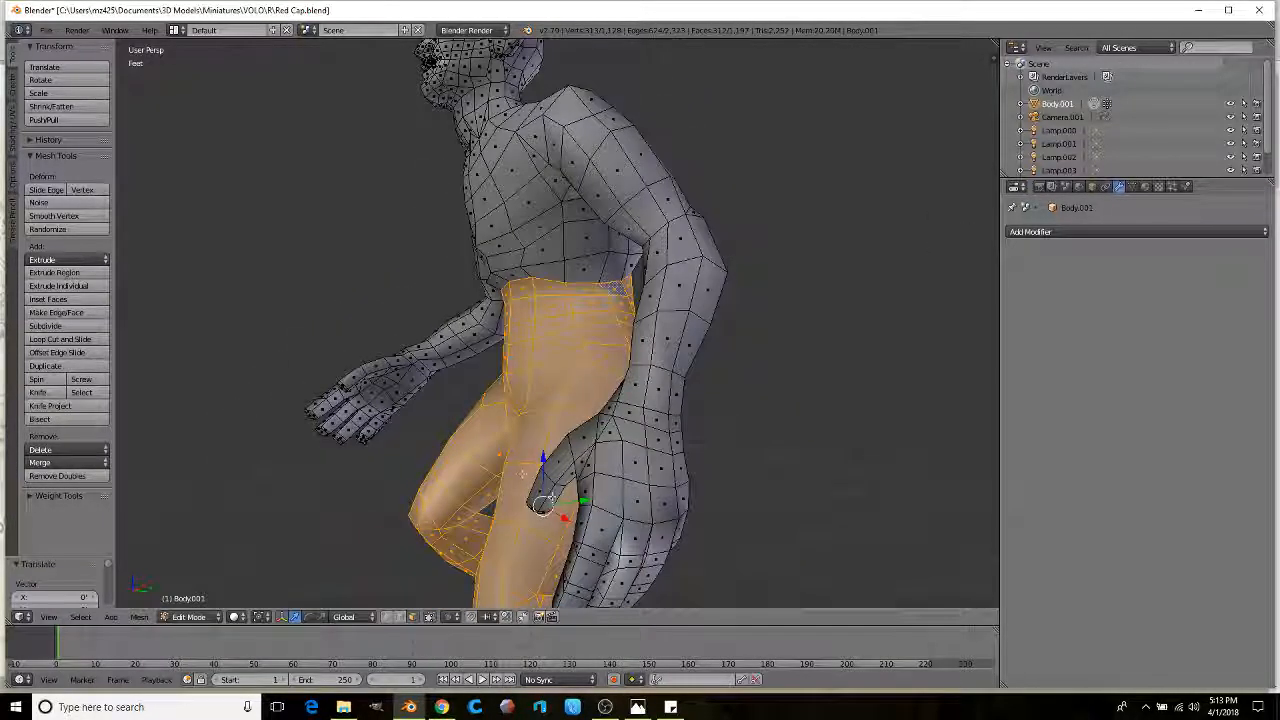
drag(582, 506, 573, 507)
middle_drag(506, 463, 577, 470)
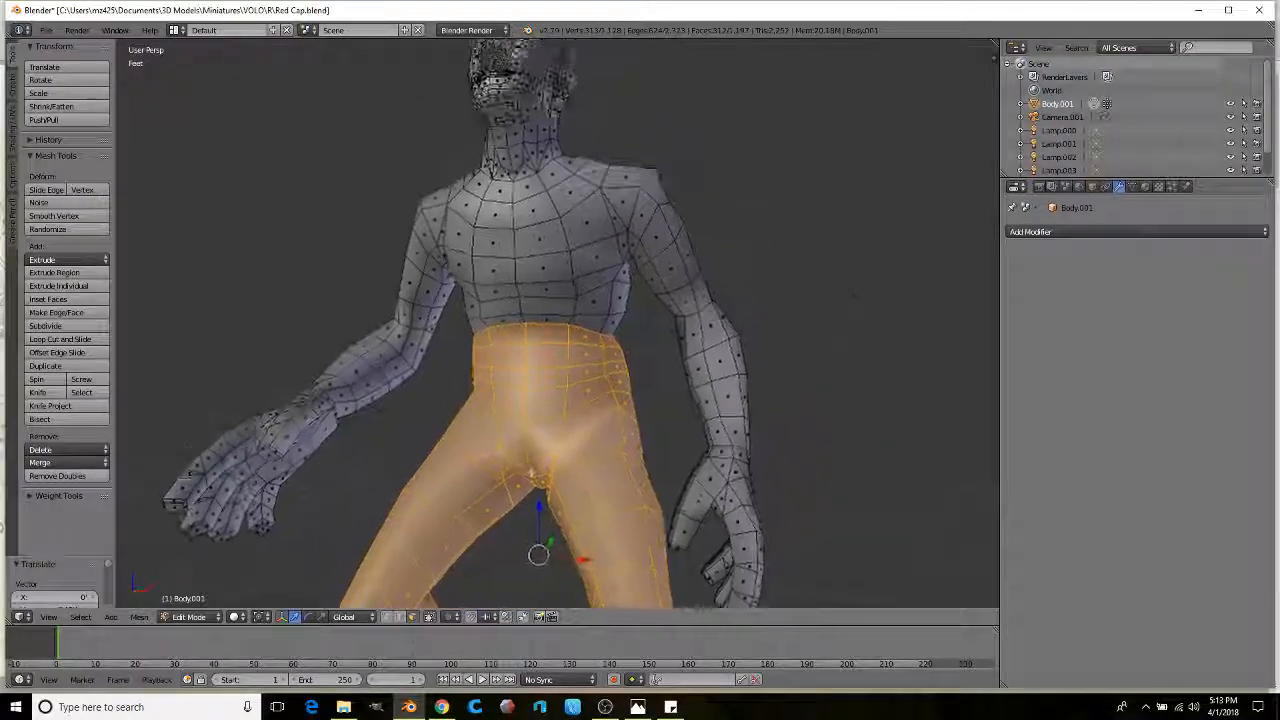
scroll(540, 474, up, 2)
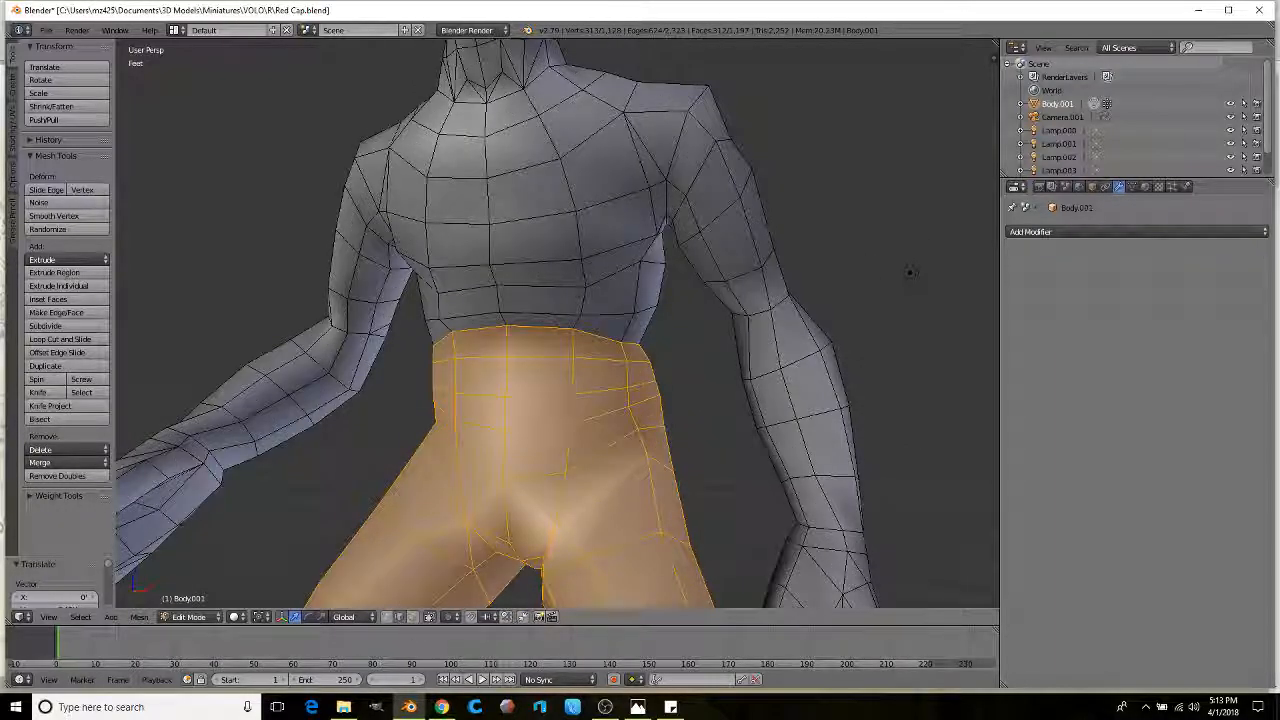
alt+right_click(560, 357)
key(x)
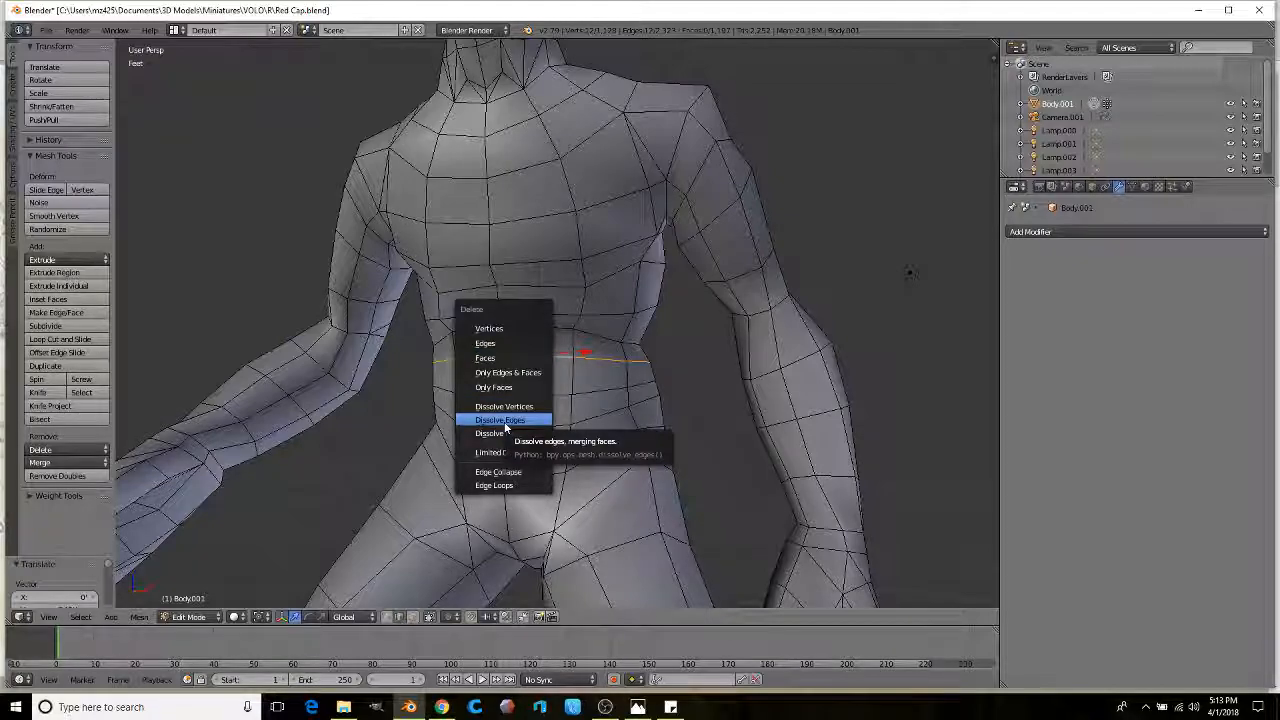
Step: Dissolve the waist edge loop with Dissolve Edges
click(504, 422)
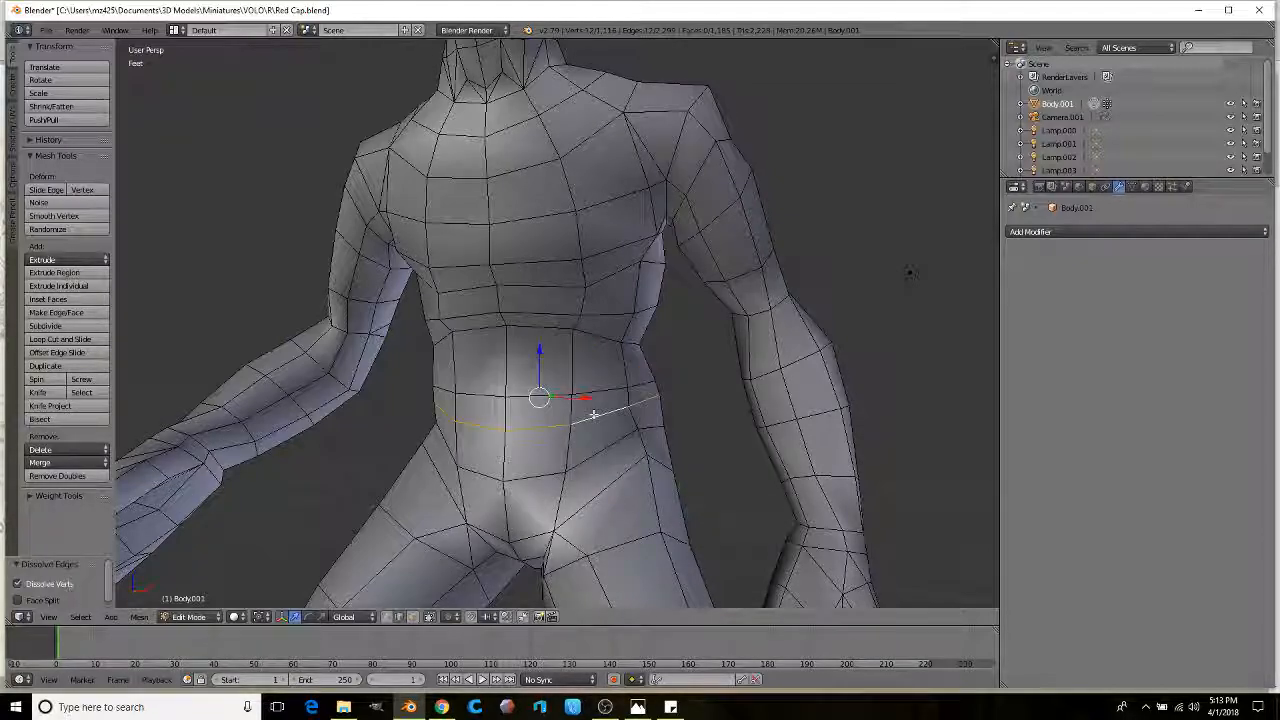
key(x)
click(600, 417)
middle_drag(591, 414, 544, 494)
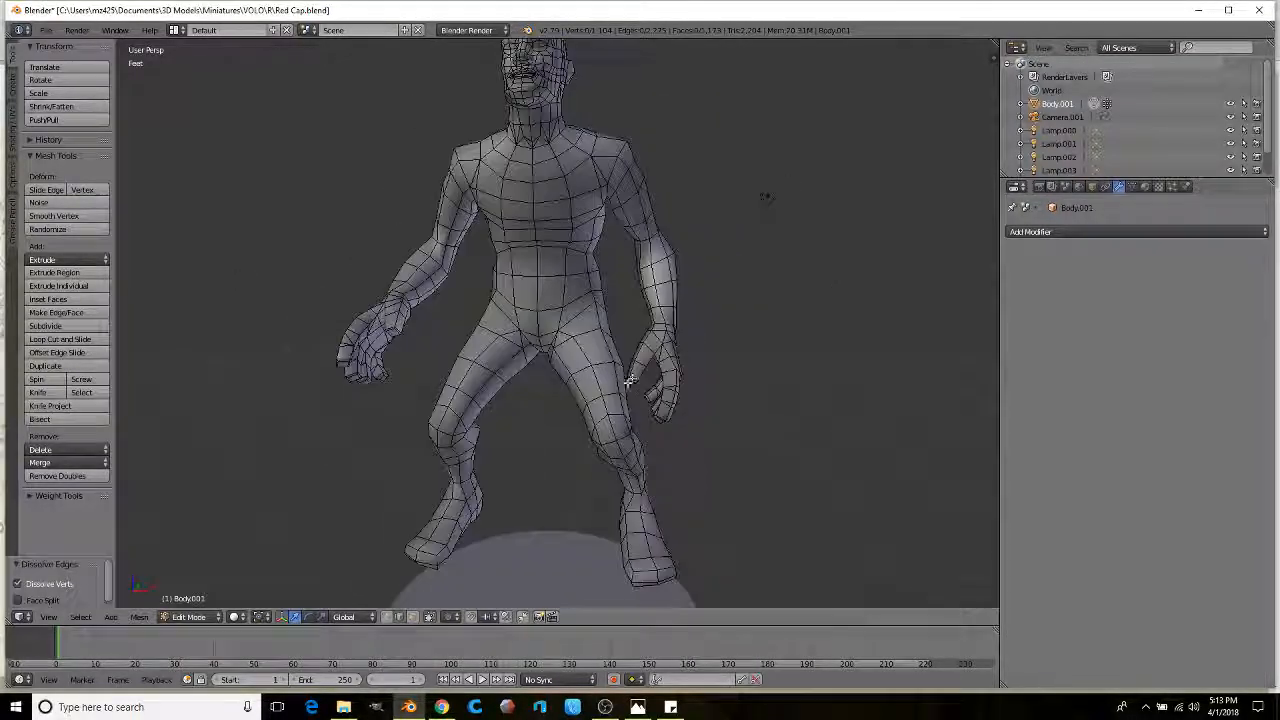
Step: In Face select mode, lasso-select both feet and shins in wireframe
click(413, 617)
middle_drag(521, 576, 640, 495)
key(z)
mouse_move(607, 492)
ctrl+mouse_down()
mouse_move(700, 440)
mouse_move(432, 405)
mouse_move(380, 545)
mouse_move(595, 535)
ctrl+mouse_up()
scroll(573, 449, up, 2)
scroll(573, 449, down, 3)
mouse_move(608, 371)
ctrl+mouse_down()
mouse_move(451, 349)
mouse_move(343, 380)
mouse_move(467, 395)
ctrl+mouse_up()
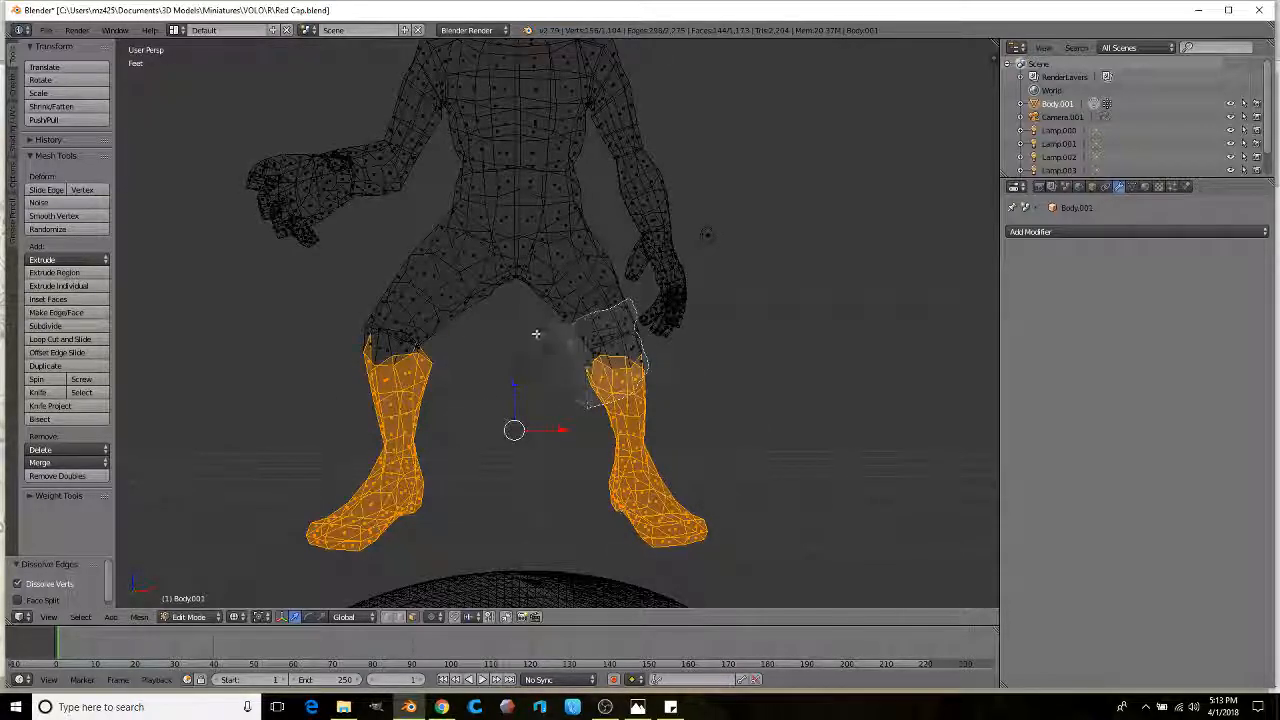
Step: Add the left thigh and a vertical face loop to the leg selection, undoing a stray torso loop
mouse_move(449, 385)
ctrl+mouse_down()
mouse_move(314, 366)
mouse_move(430, 325)
ctrl+mouse_up()
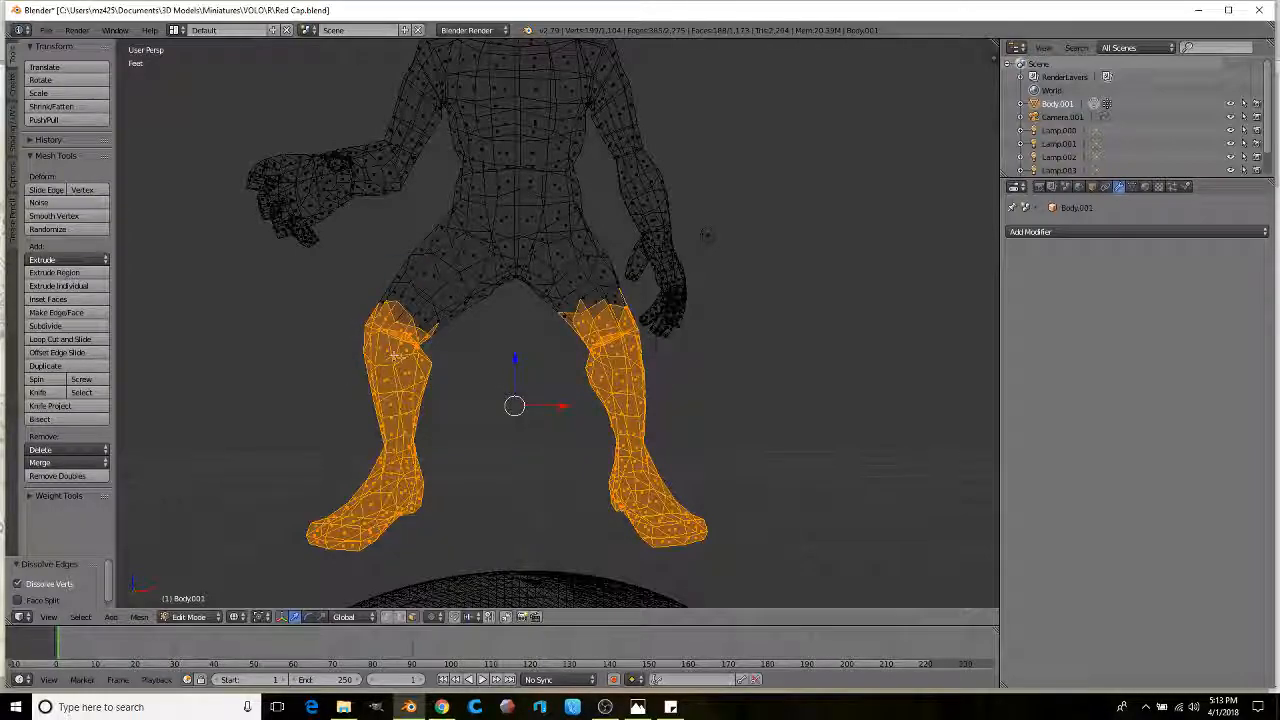
scroll(409, 405, up, 2)
middle_drag(409, 405, 425, 440)
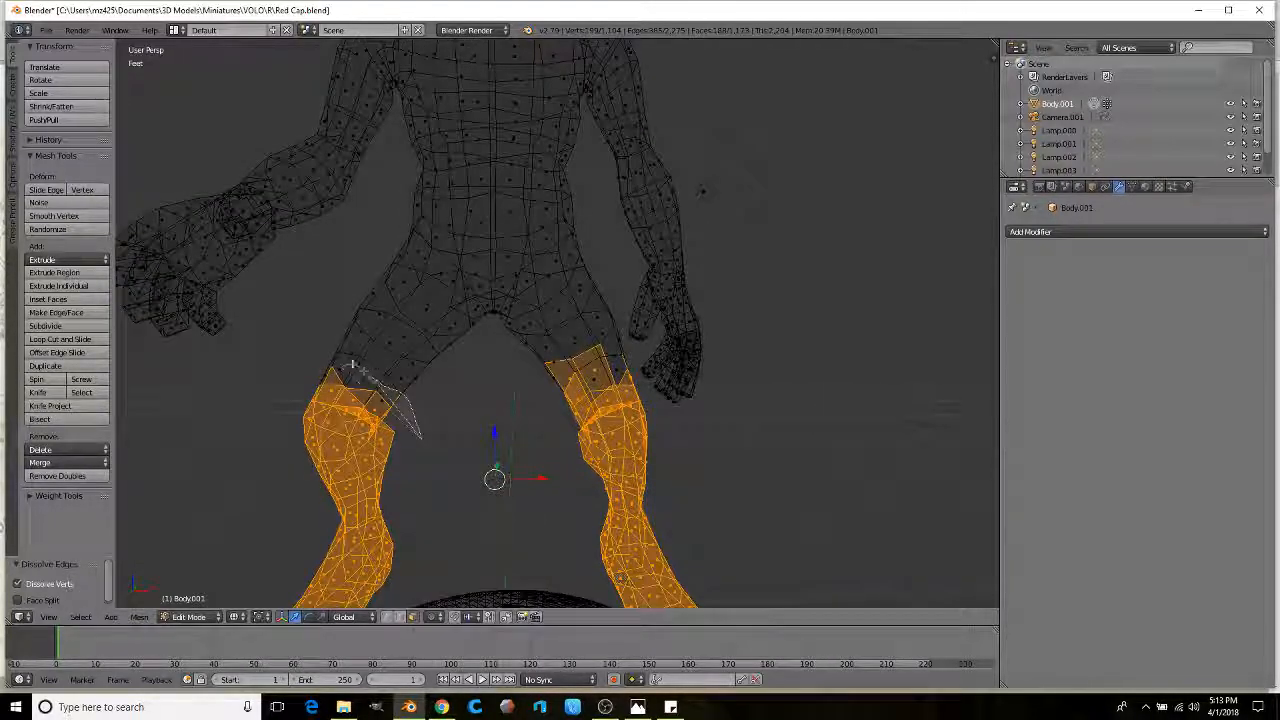
ctrl+drag(421, 437, 285, 427)
alt+shift+click(616, 353)
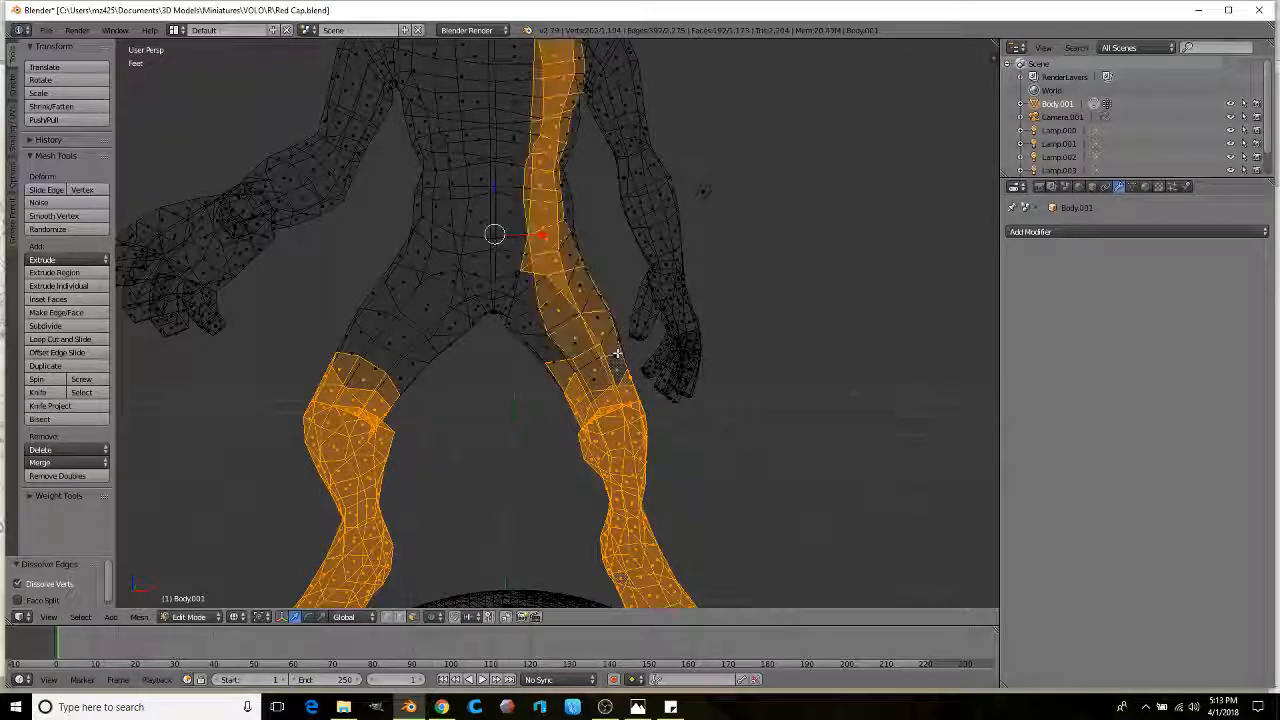
key(z)
middle_drag(616, 365, 585, 387)
key(ctrl+z)
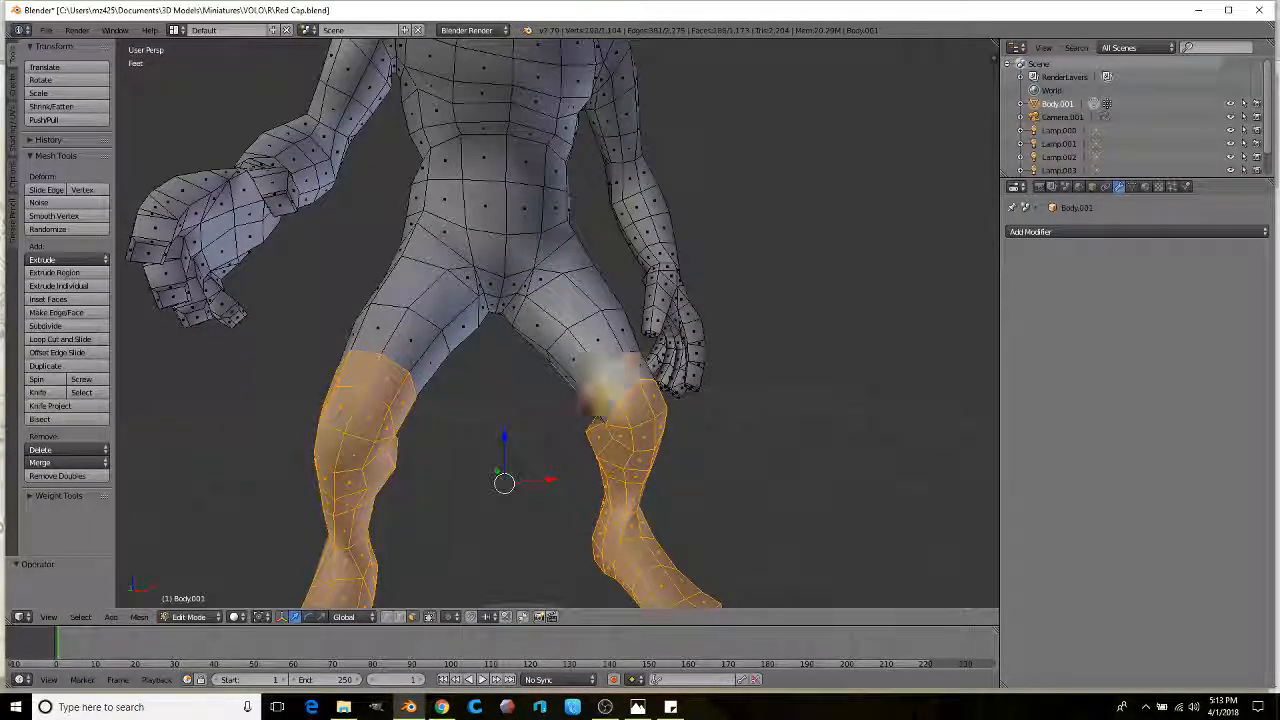
Step: Add face rings on both thighs, then lift the selected trouser-leg faces slightly upward
alt+shift+right_click(435, 347)
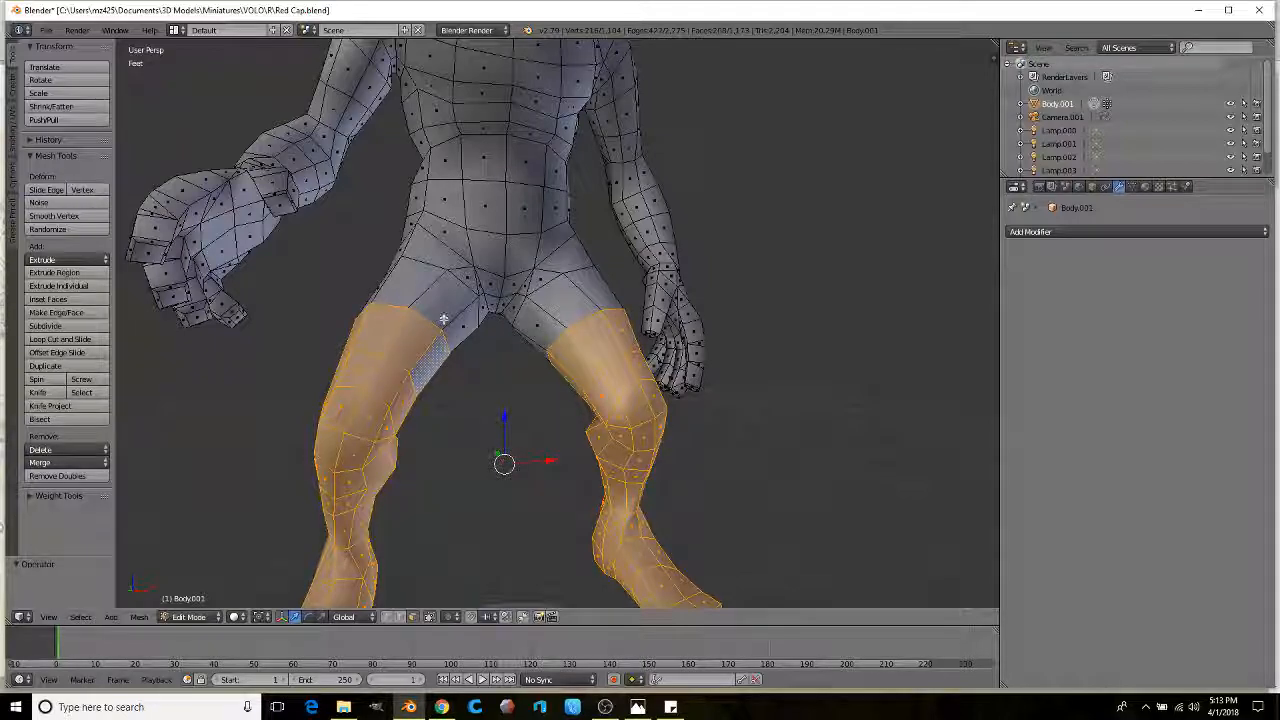
alt+shift+right_click(446, 312)
middle_drag(494, 322, 585, 351)
scroll(582, 320, down, 2)
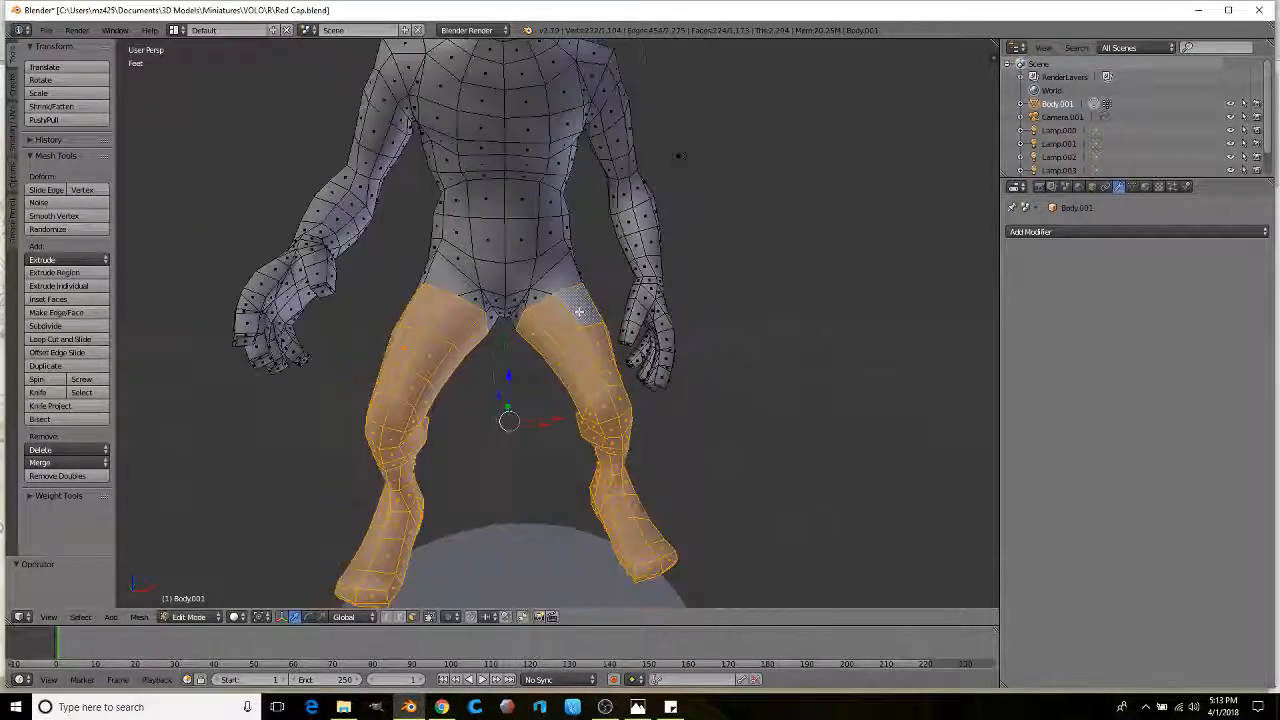
alt+shift+right_click(578, 309)
key(z)
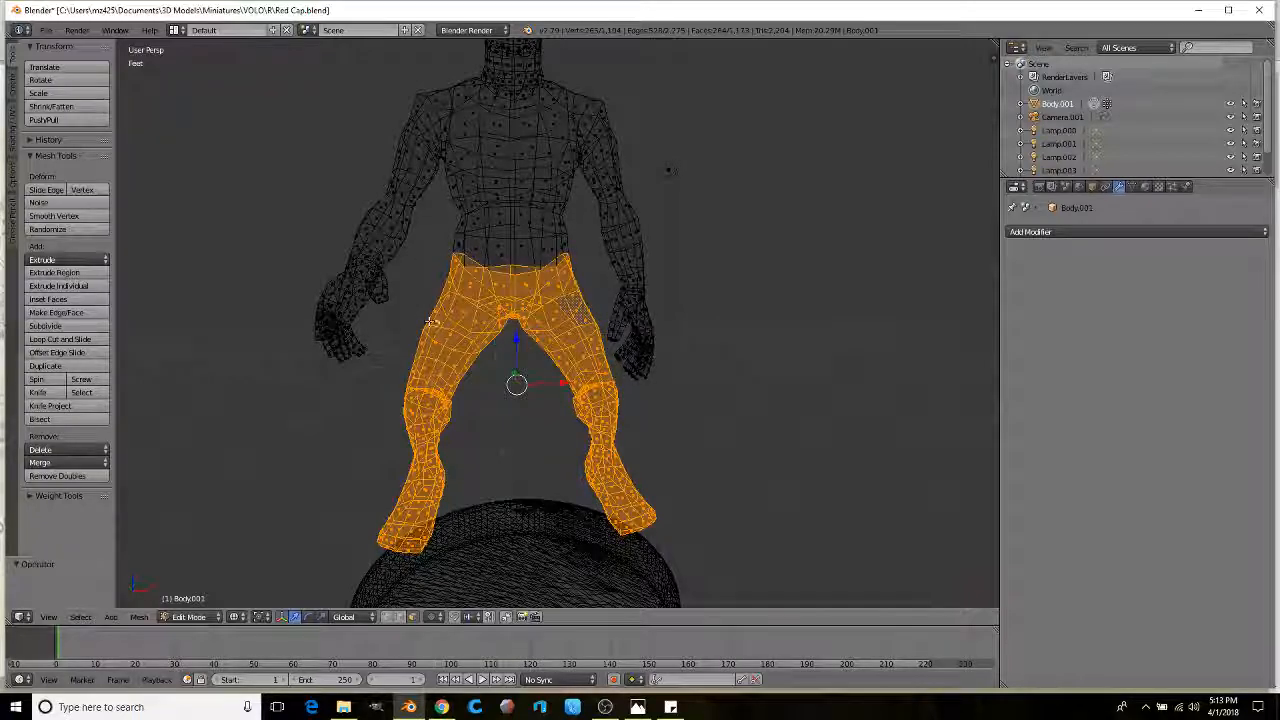
scroll(504, 405, up, 3)
key(z)
drag(510, 376, 509, 368)
alt+shift+right_click(566, 251)
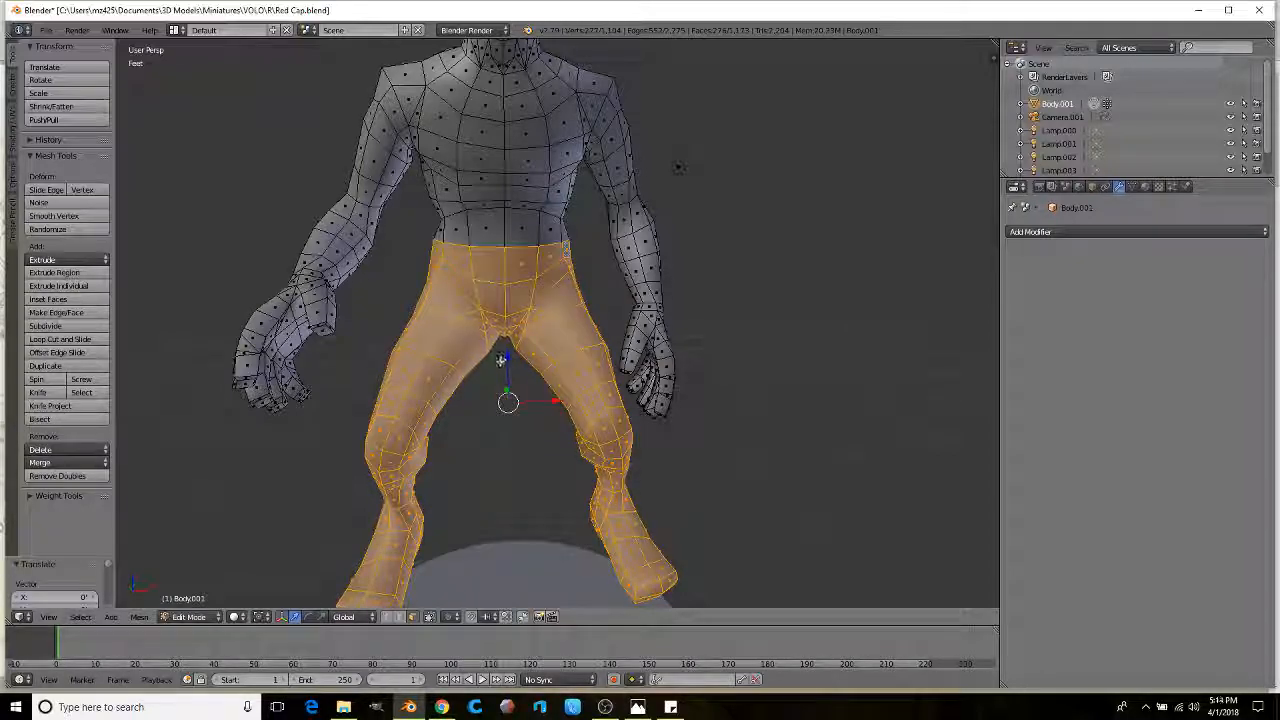
Step: Orbit and zoom around the legs to inspect them from the left side, front and side
middle_drag(505, 355, 529, 279)
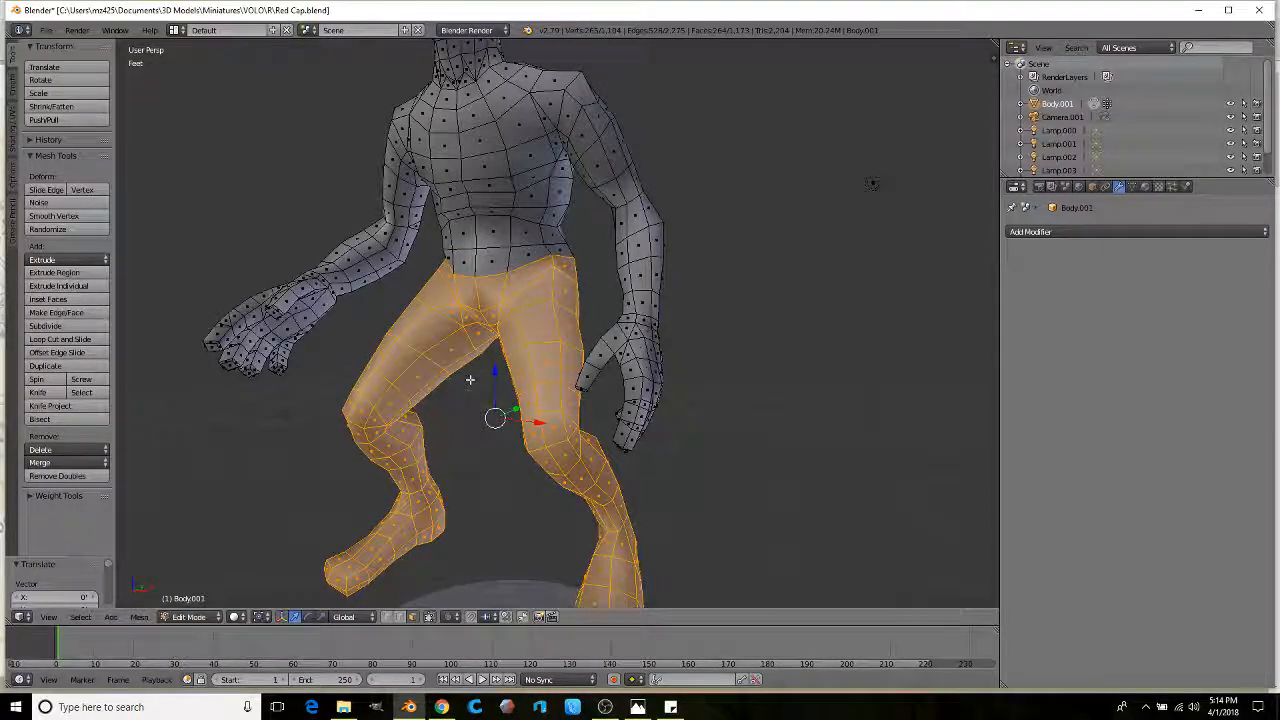
middle_drag(492, 382, 488, 377)
scroll(490, 379, down, 3)
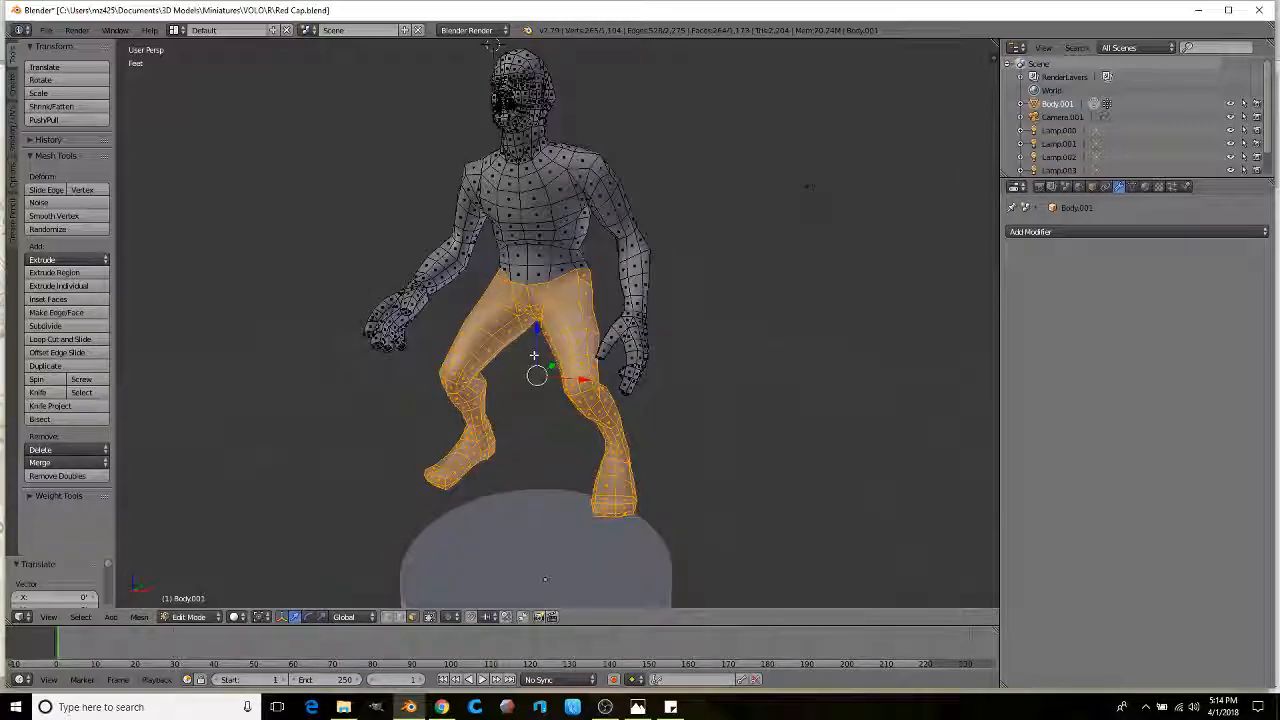
scroll(534, 355, up, 3)
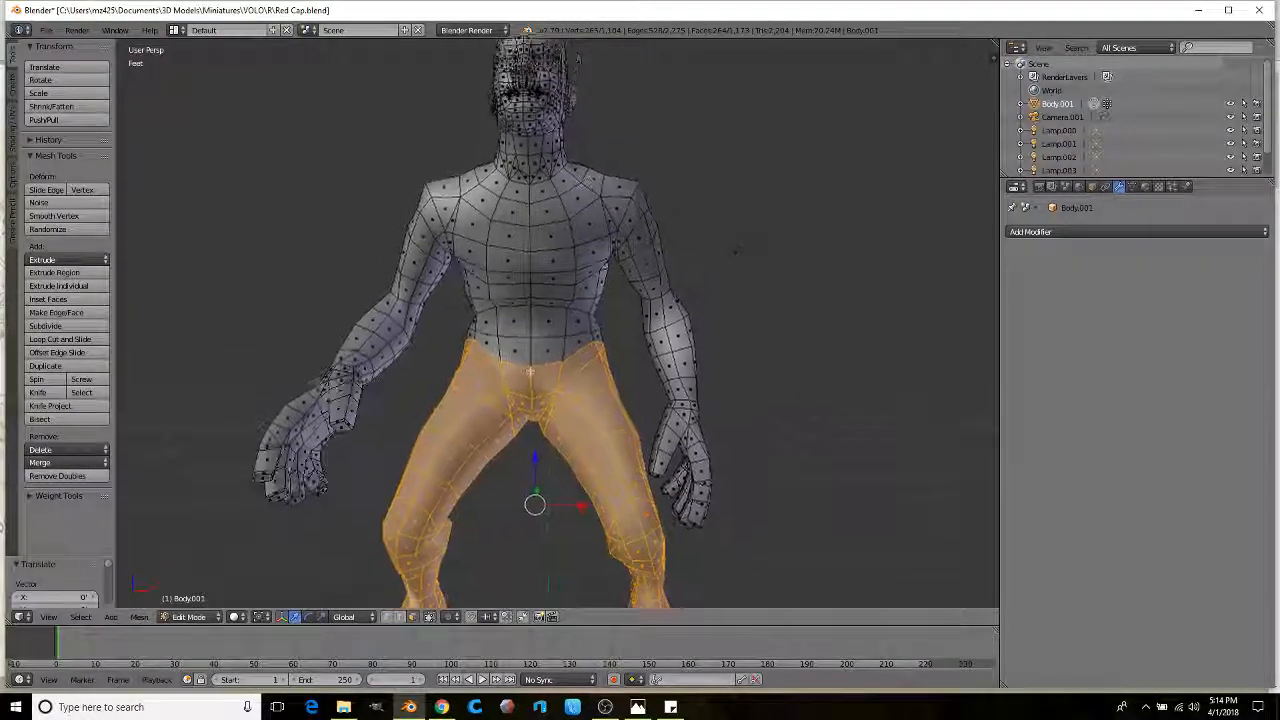
scroll(532, 366, up, 2)
scroll(546, 328, down, 1)
middle_drag(546, 328, 513, 340)
scroll(513, 305, up, 2)
scroll(515, 325, down, 2)
scroll(516, 316, up, 1)
shift+middle_drag(476, 290, 511, 378)
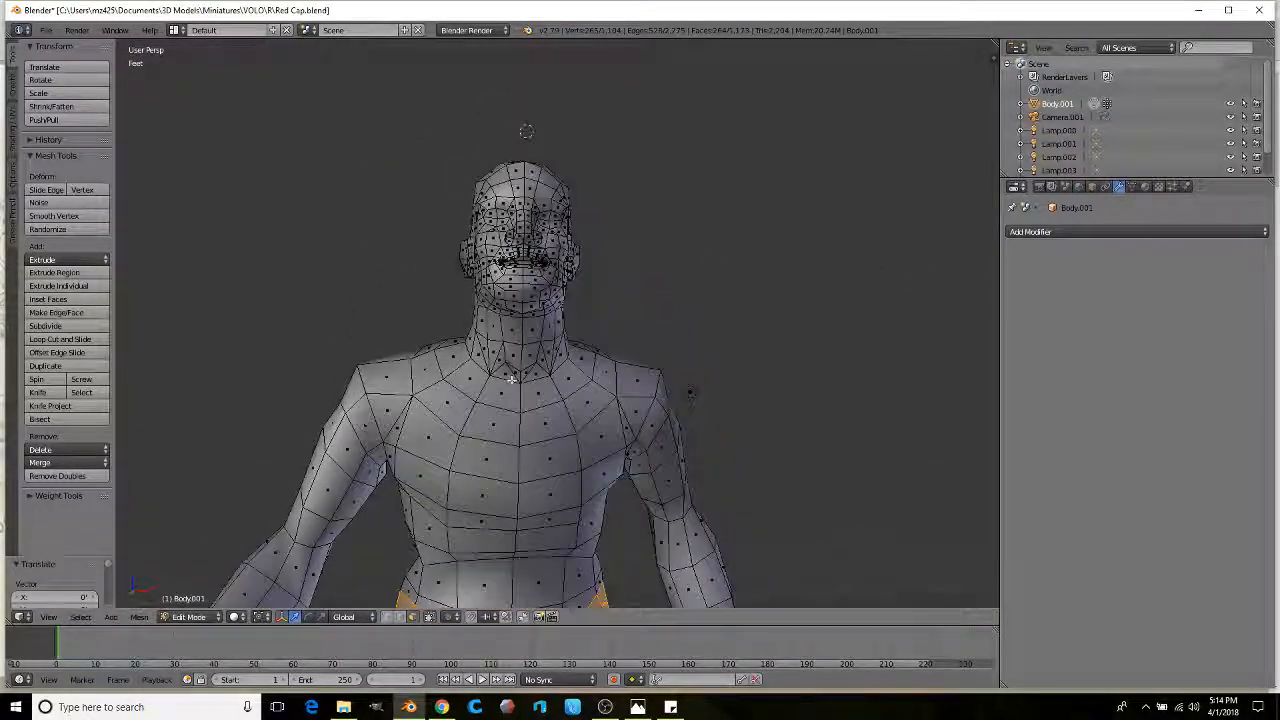
Step: Select the whole head using see-through wireframe shading
key(z)
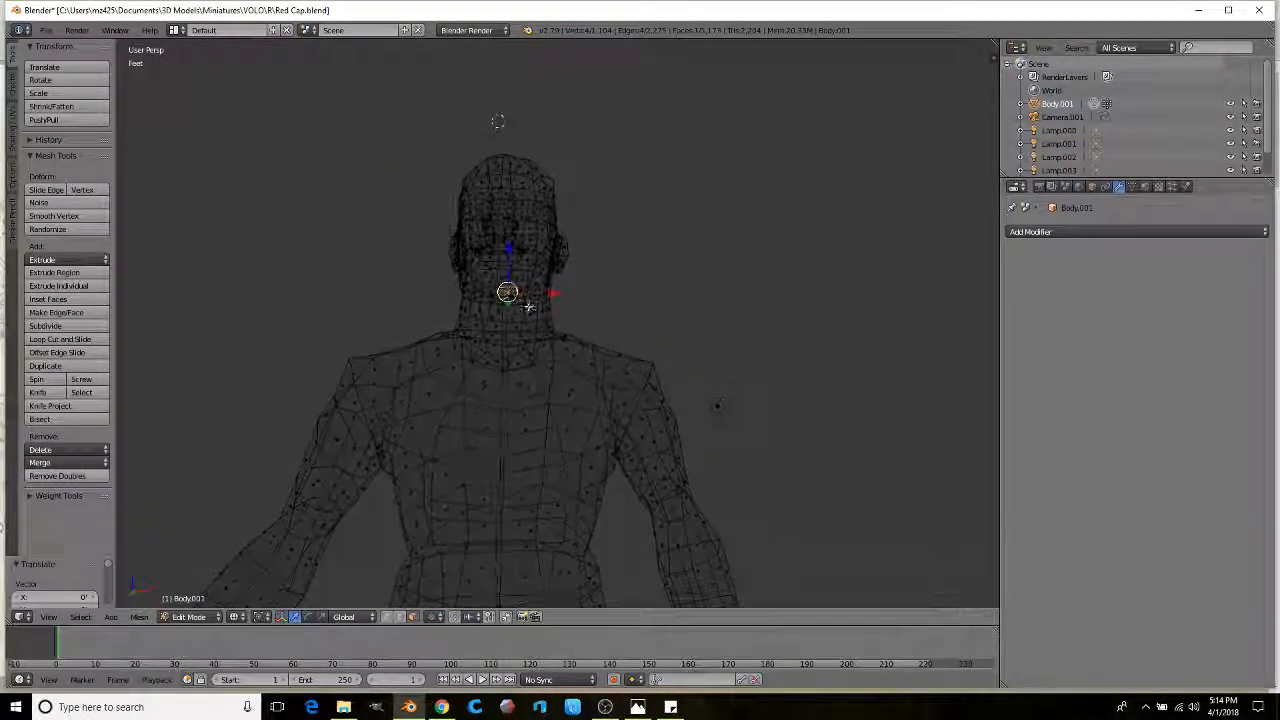
mouse_move(627, 185)
ctrl+mouse_down()
mouse_move(343, 275)
mouse_move(343, 306)
ctrl+mouse_up()
middle_drag(343, 306, 426, 318)
scroll(426, 318, up, 1)
key(z)
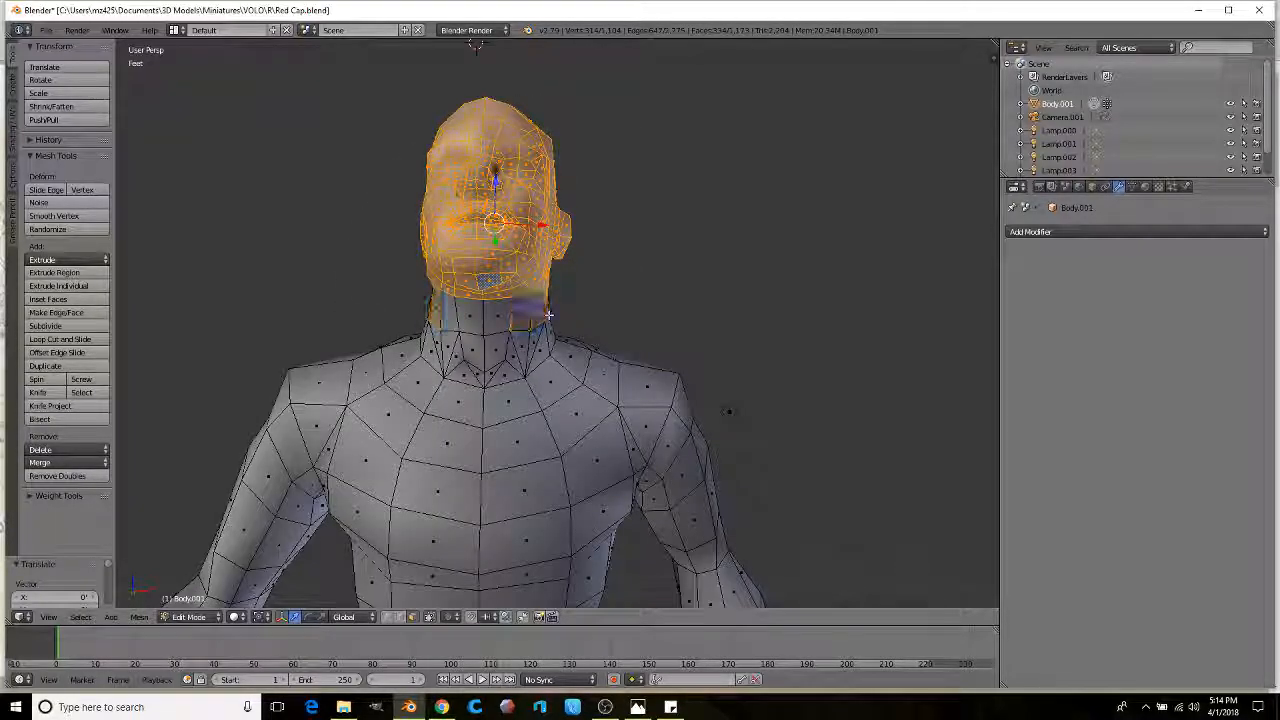
scroll(548, 315, down, 3)
middle_drag(548, 315, 468, 328)
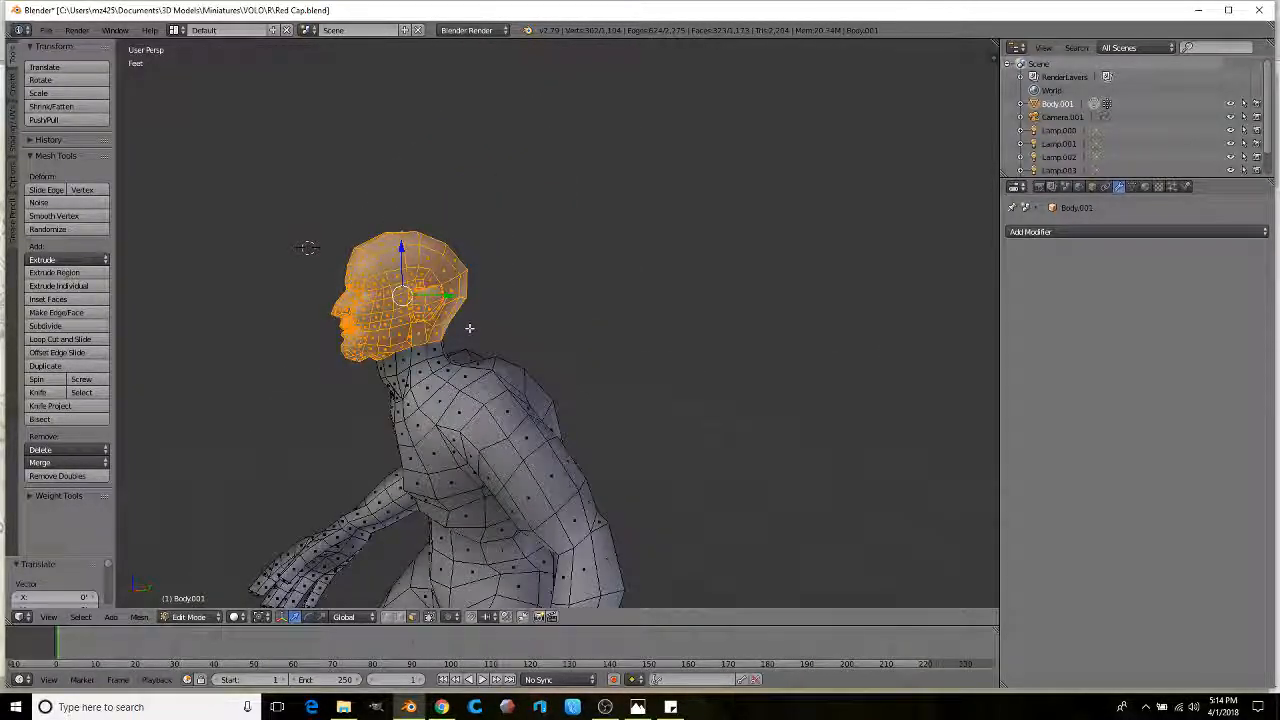
Step: Slightly enlarge the head and move it a little
click(606, 310)
mouse_move(606, 310)
middle_down()
mouse_move(609, 334)
mouse_move(668, 326)
mouse_move(643, 330)
mouse_move(597, 265)
mouse_move(545, 335)
mouse_move(501, 345)
mouse_move(575, 318)
mouse_move(538, 335)
mouse_move(549, 322)
middle_up()
click(576, 231)
scroll(501, 345, down, 2)
scroll(501, 345, up, 2)
Step: Add the neck to the head selection, then scale both up and reposition them slightly
key(z)
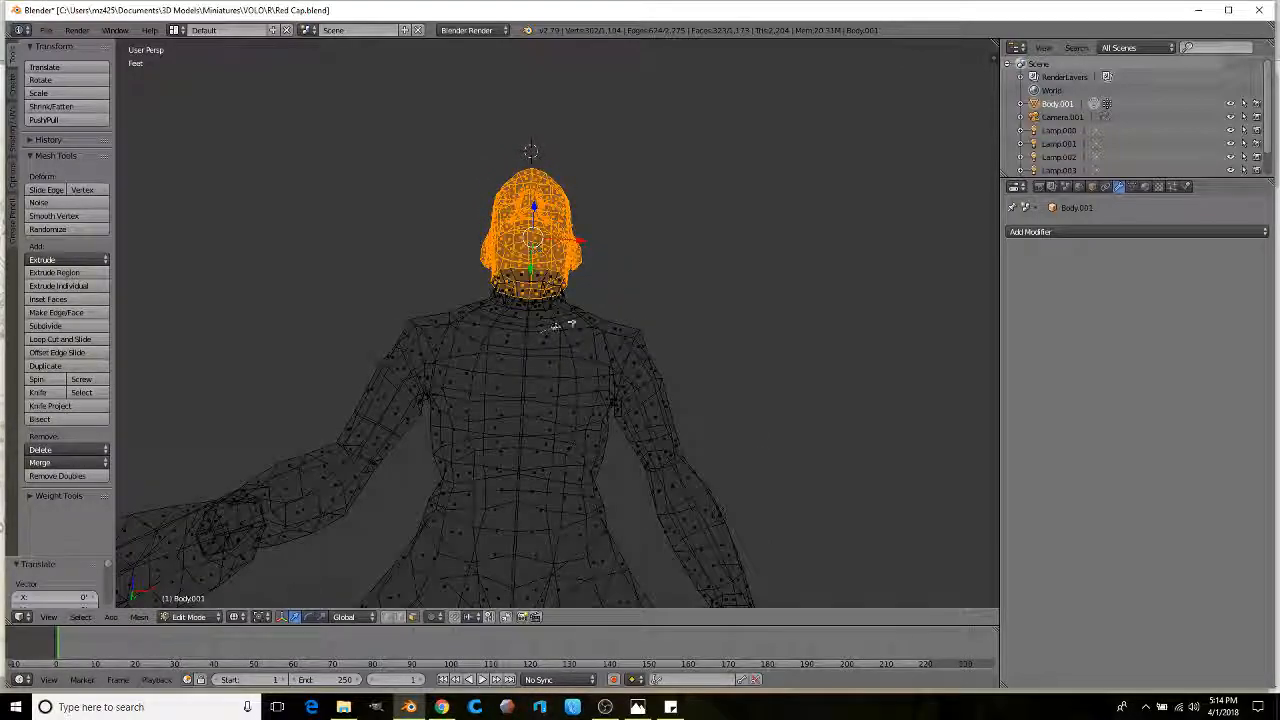
mouse_move(541, 330)
ctrl+mouse_down()
mouse_move(397, 266)
mouse_move(422, 302)
ctrl+mouse_up()
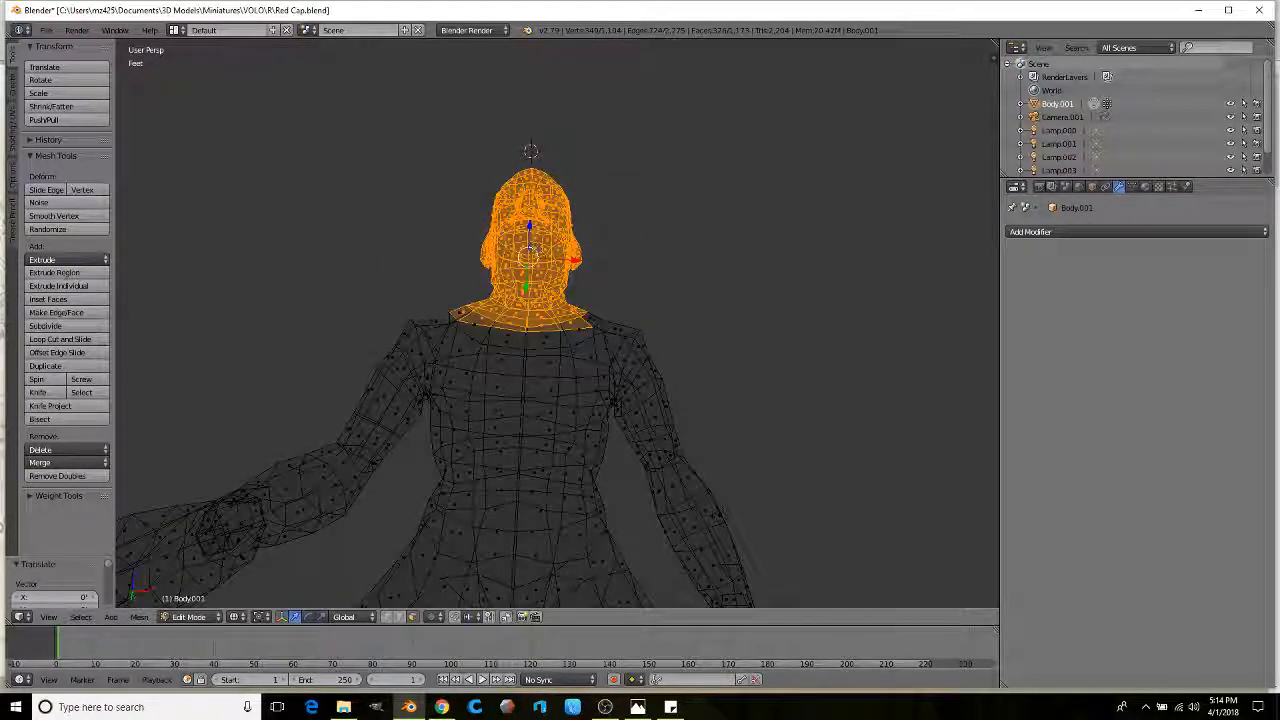
key(z)
middle_drag(518, 302, 583, 330)
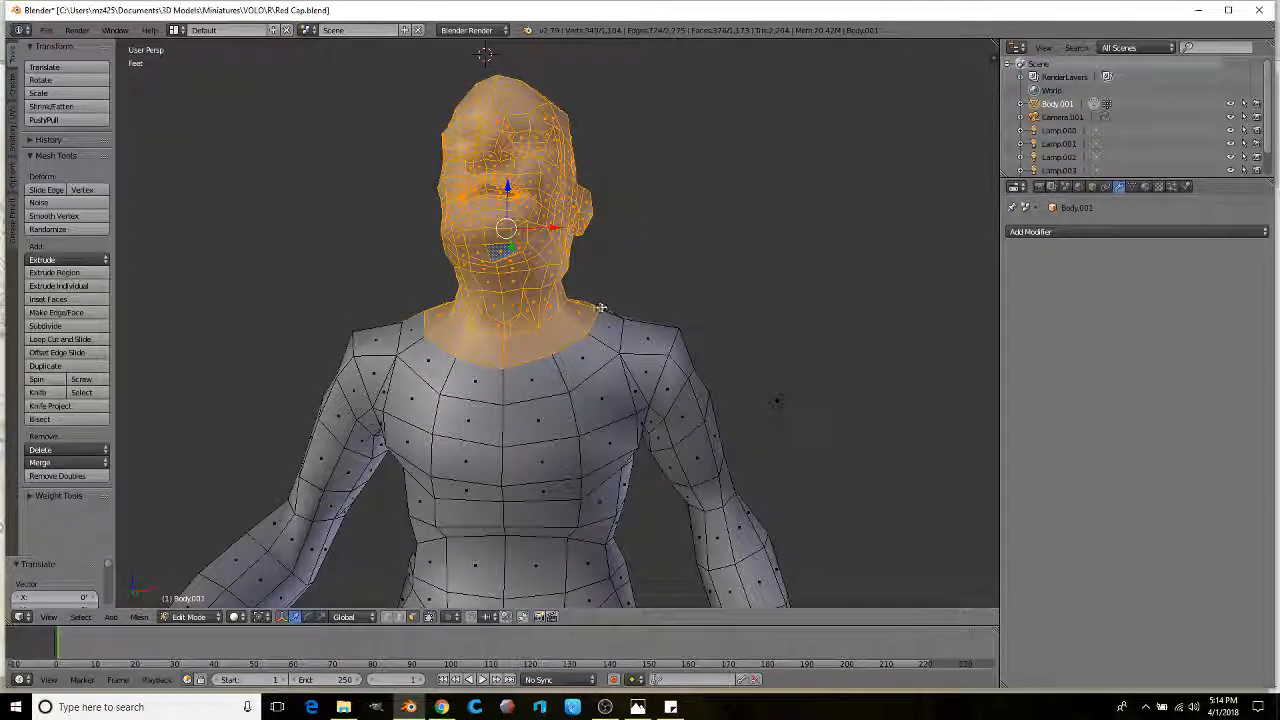
middle_drag(610, 313, 946, 320)
key(s)
click(717, 294)
click(590, 253)
Step: Scale the head up once more and raise it vertically along Z
key(s)
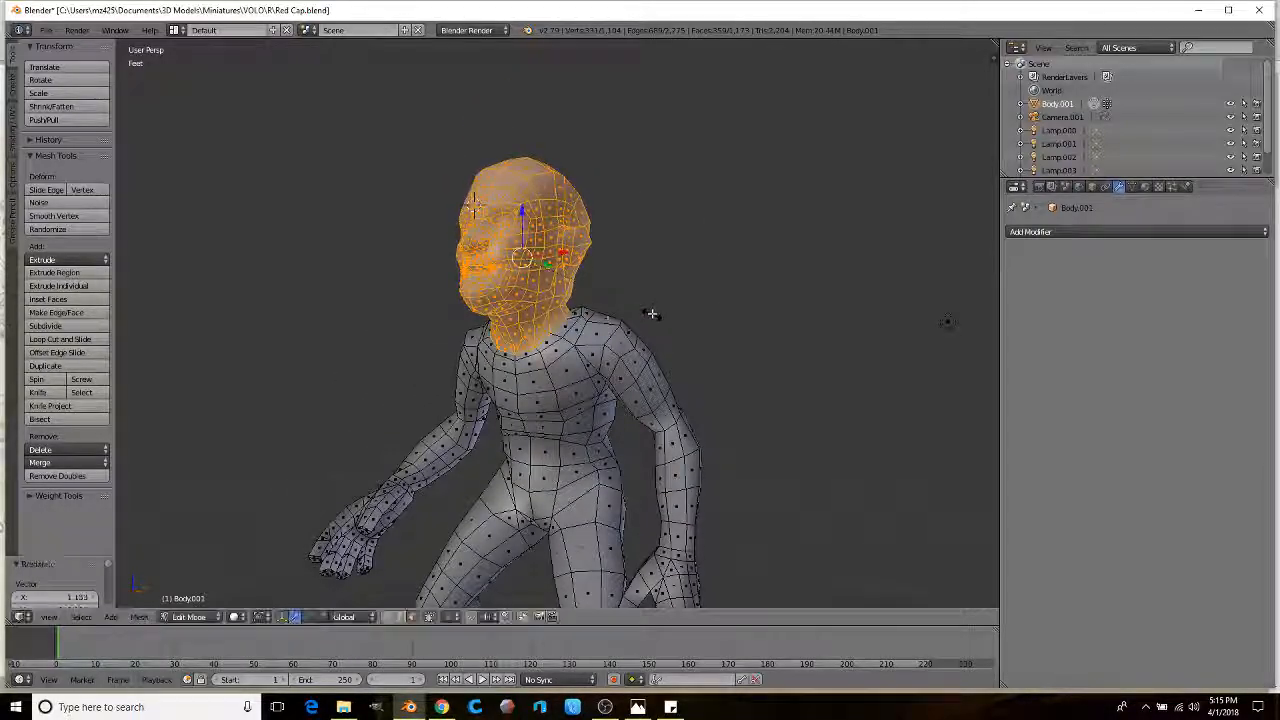
click(651, 314)
middle_drag(651, 314, 604, 311)
key(g)
key(z)
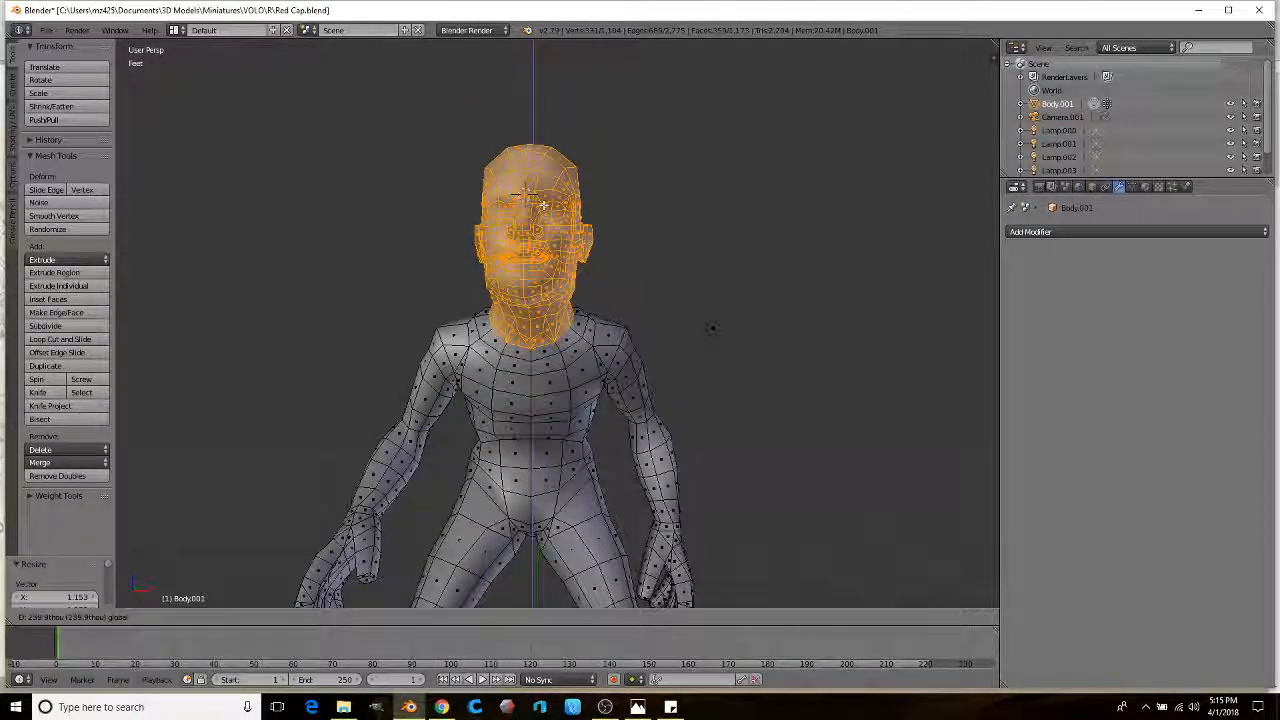
click(541, 205)
Step: Orbit and zoom to check the enlarged head from the sides and the legs on the base
middle_drag(541, 205, 616, 293)
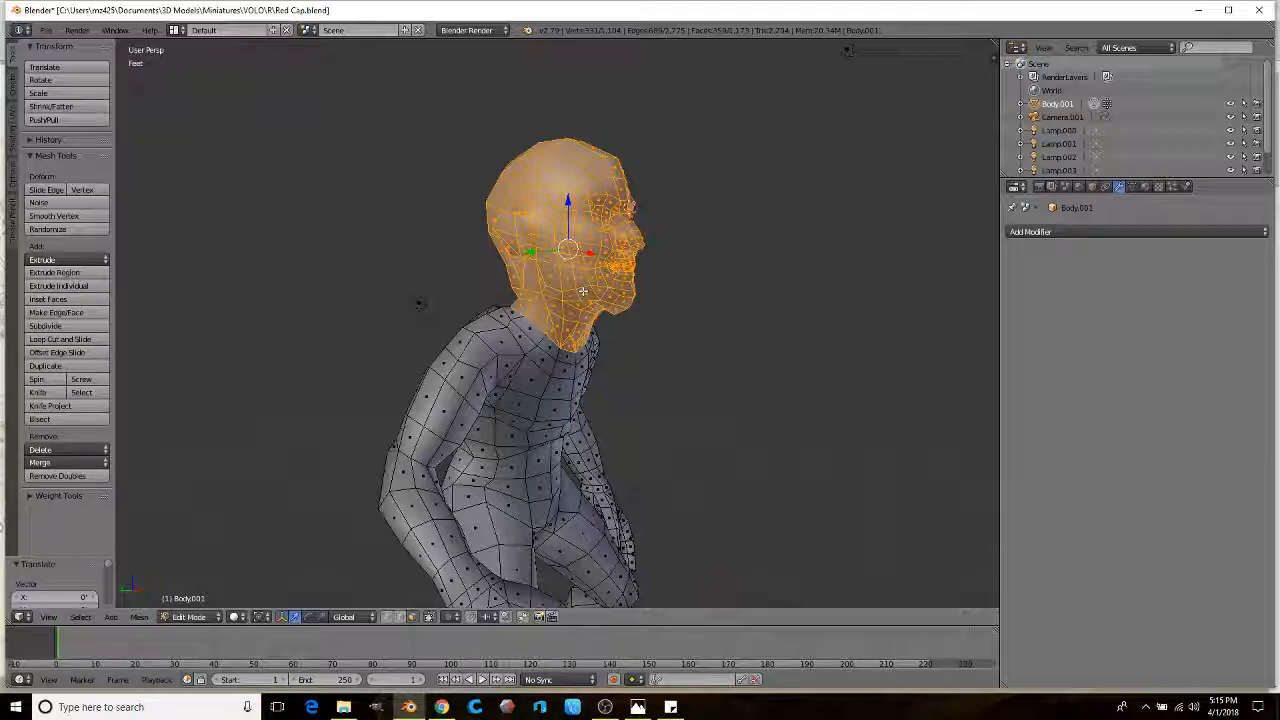
middle_drag(516, 305, 600, 300)
scroll(576, 293, up, 5)
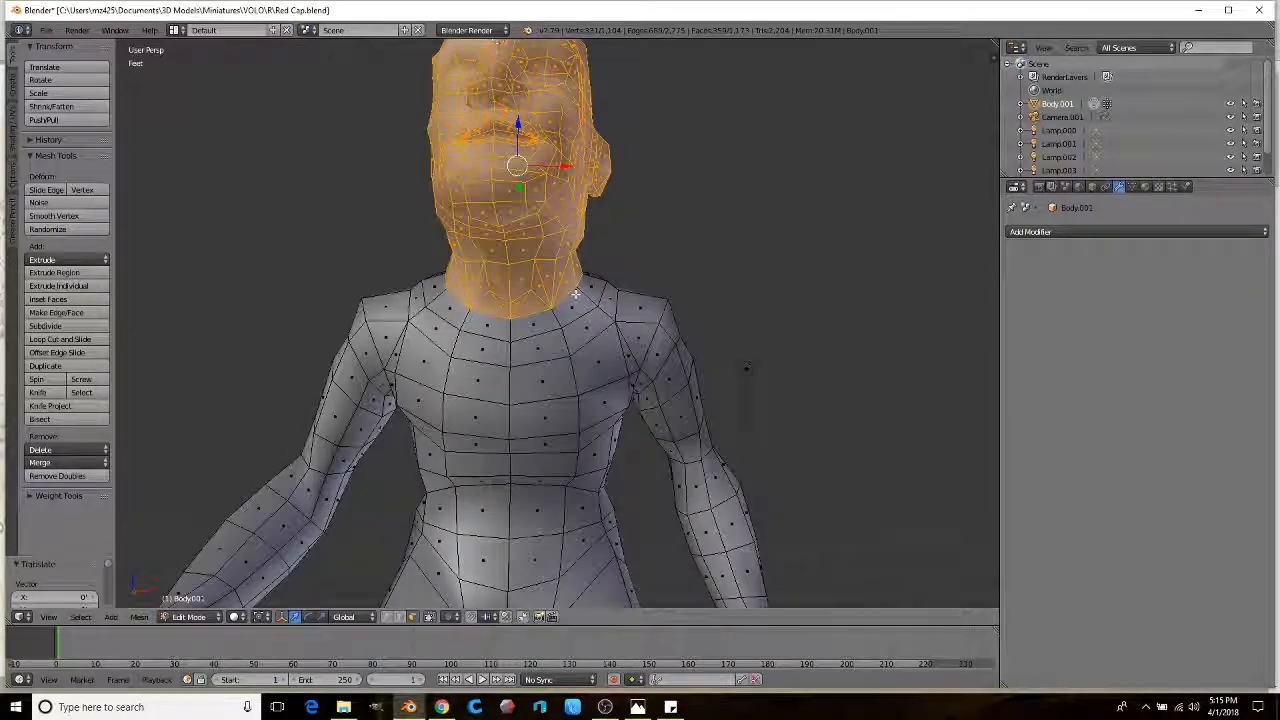
scroll(576, 293, down, 3)
scroll(576, 310, up, 2)
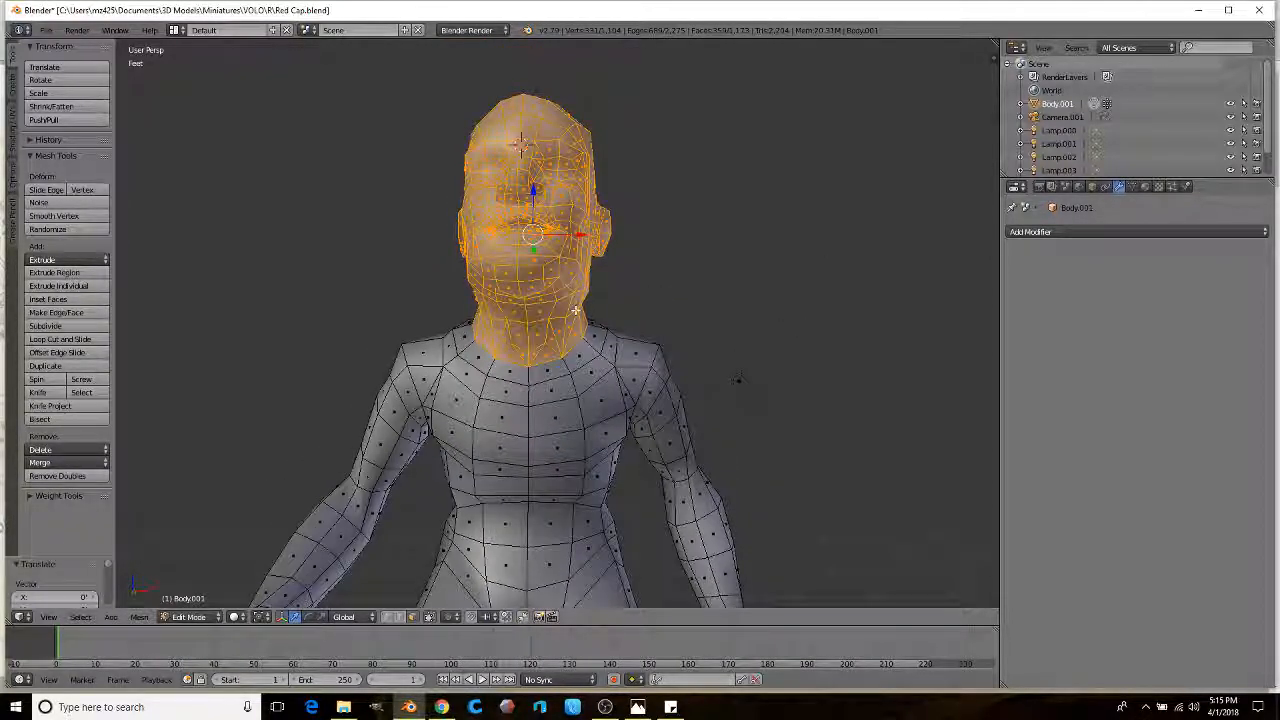
middle_drag(576, 310, 679, 300)
mouse_move(530, 310)
middle_down()
mouse_move(520, 300)
mouse_move(457, 320)
mouse_move(491, 337)
mouse_move(471, 363)
mouse_move(491, 376)
mouse_move(468, 390)
middle_up()
scroll(491, 337, up, 2)
Step: Lasso-select the first hand with see-through wireframe shading
key(z)
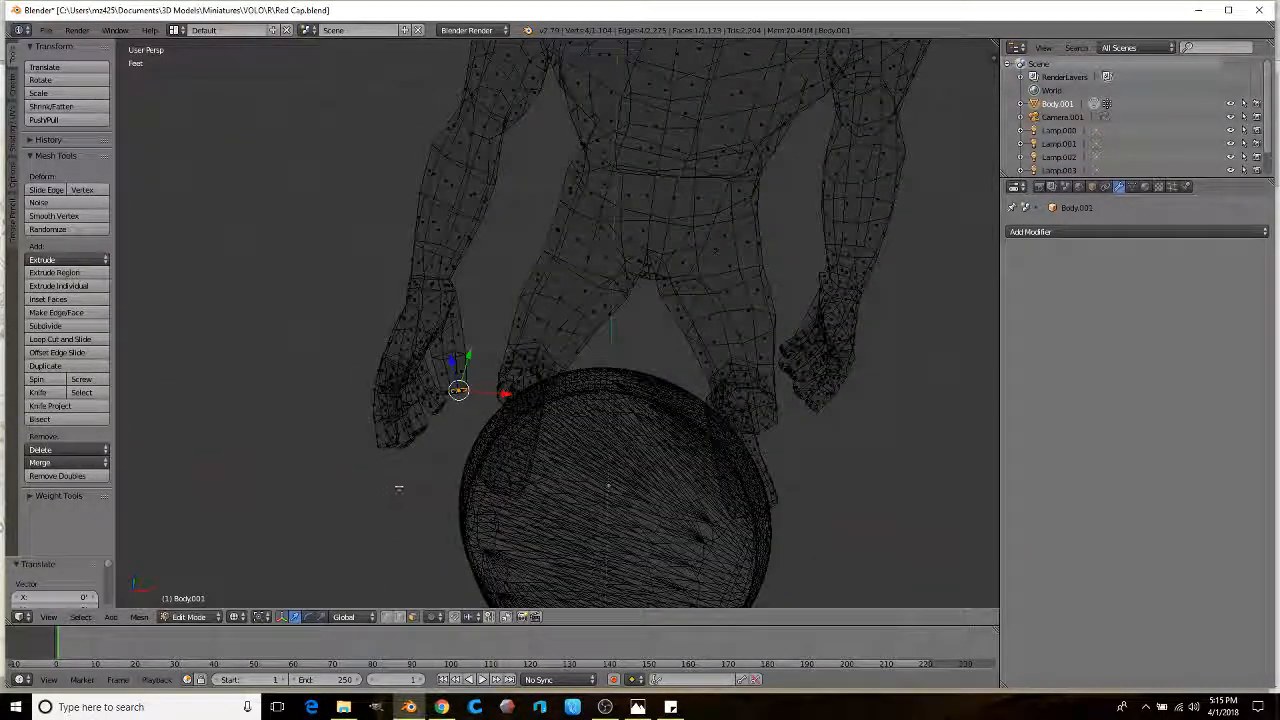
mouse_move(453, 426)
mouse_down()
mouse_move(478, 276)
mouse_move(311, 363)
mouse_move(340, 482)
mouse_up()
scroll(405, 371, up, 1)
key(z)
mouse_move(410, 372)
middle_down()
mouse_move(418, 297)
mouse_move(396, 346)
middle_up()
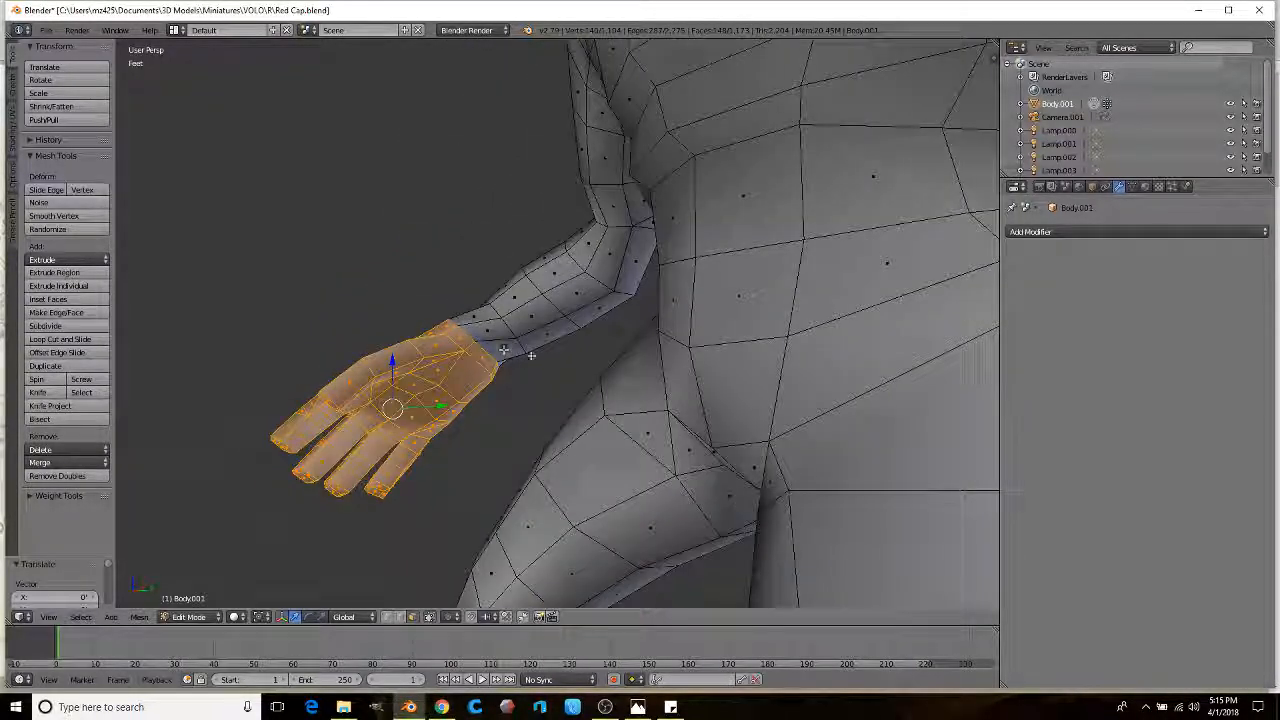
Step: Enlarge the first hand and nudge it into place at the wrist
key(s)
click(573, 378)
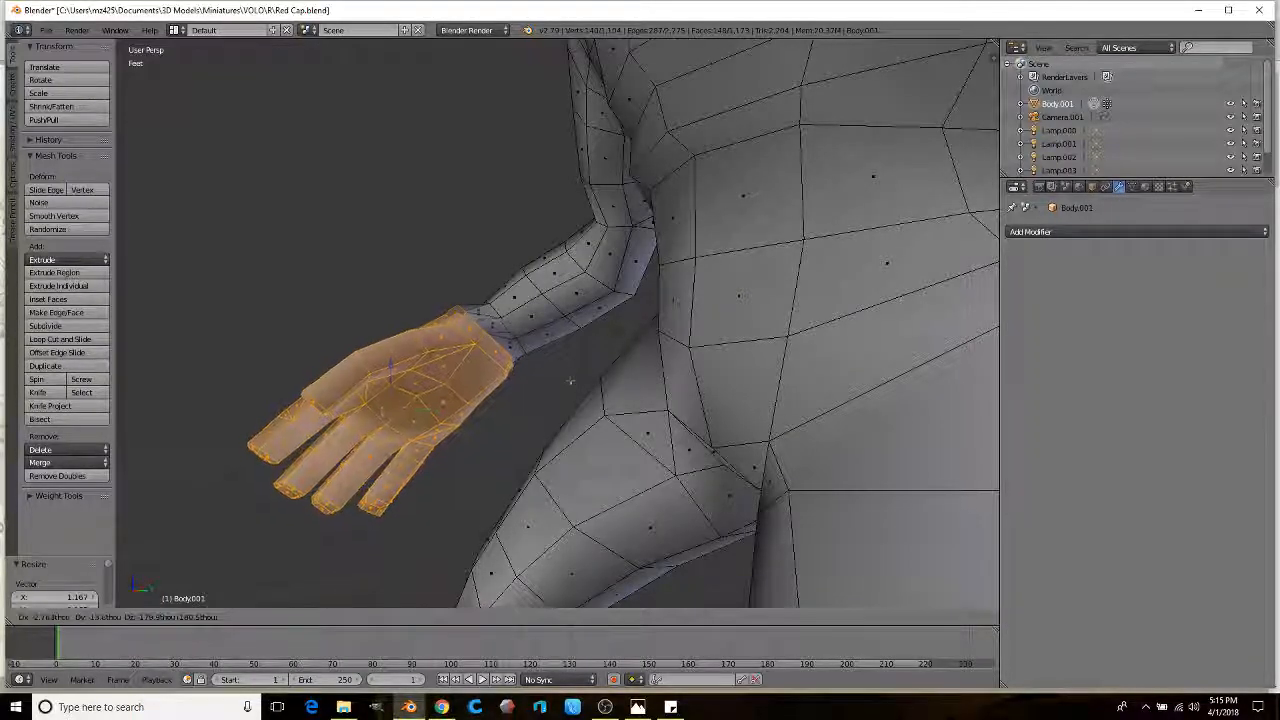
key(s)
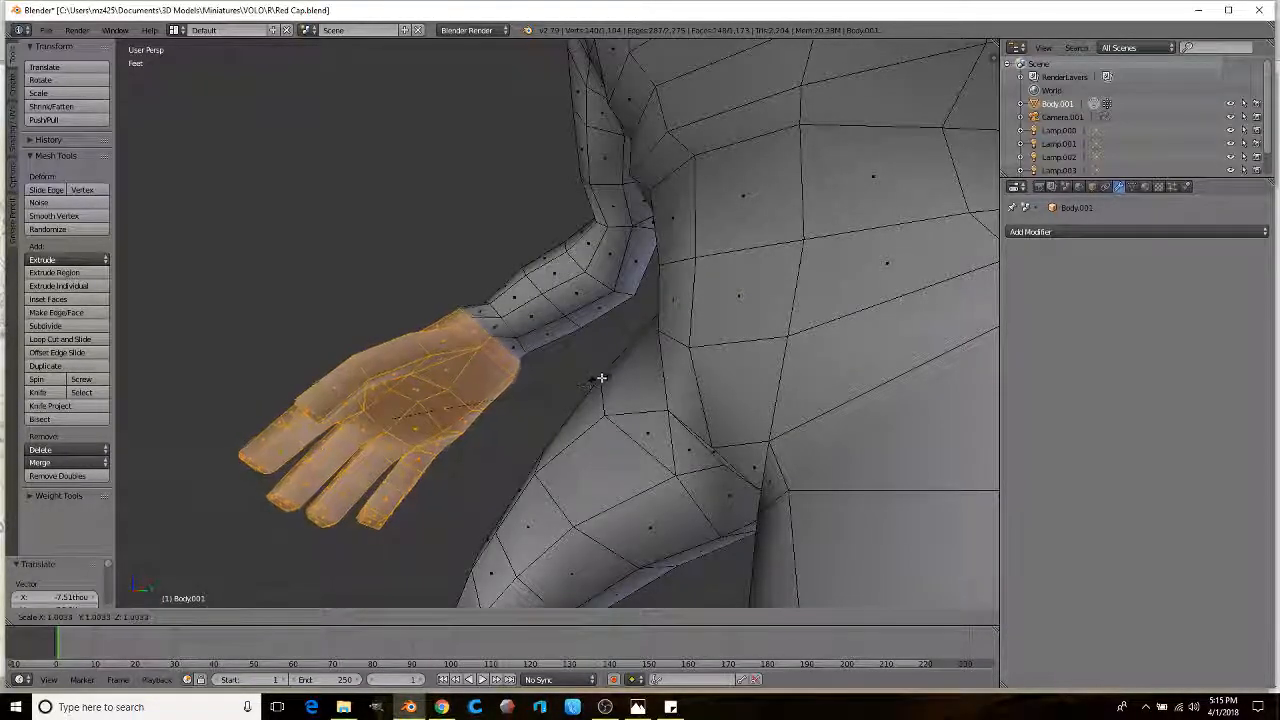
click(603, 376)
key(g)
click(603, 390)
Step: Select the whole other hand up to the wrist in wireframe view
middle_drag(603, 390, 619, 325)
scroll(620, 325, up, 1)
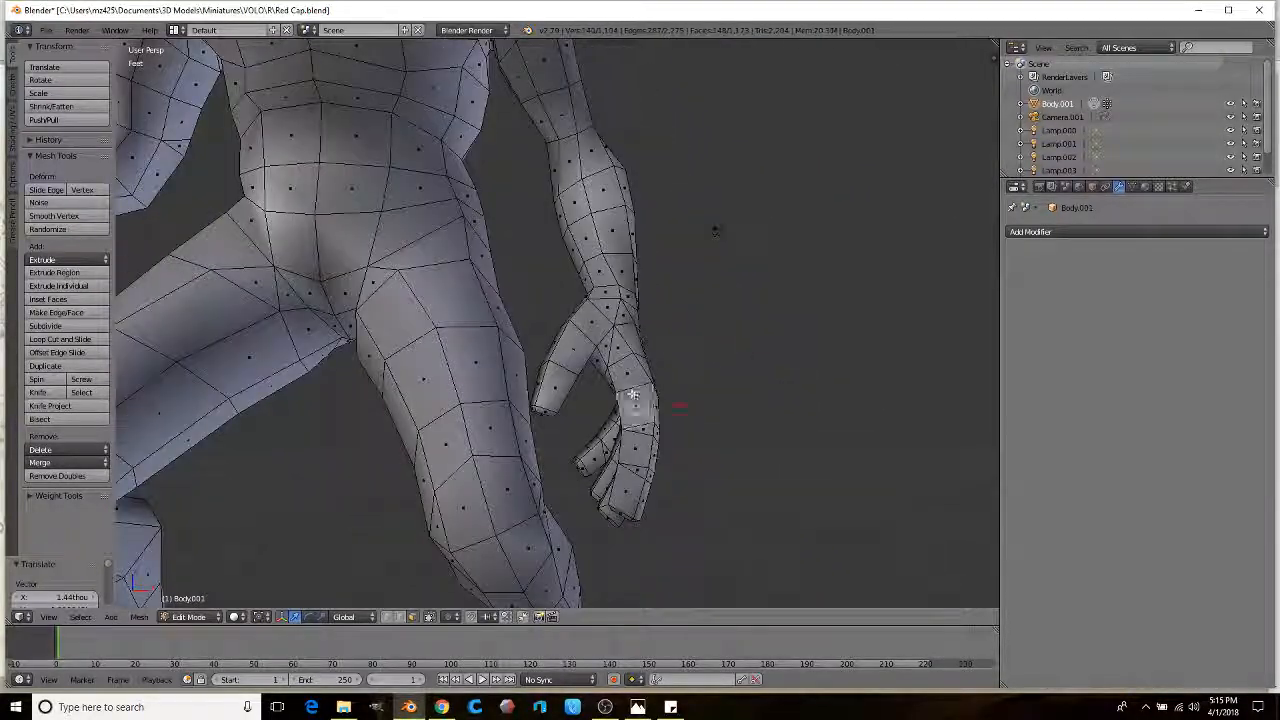
right_click(637, 405)
scroll(637, 405, up, 1)
key(z)
middle_drag(652, 415, 602, 487)
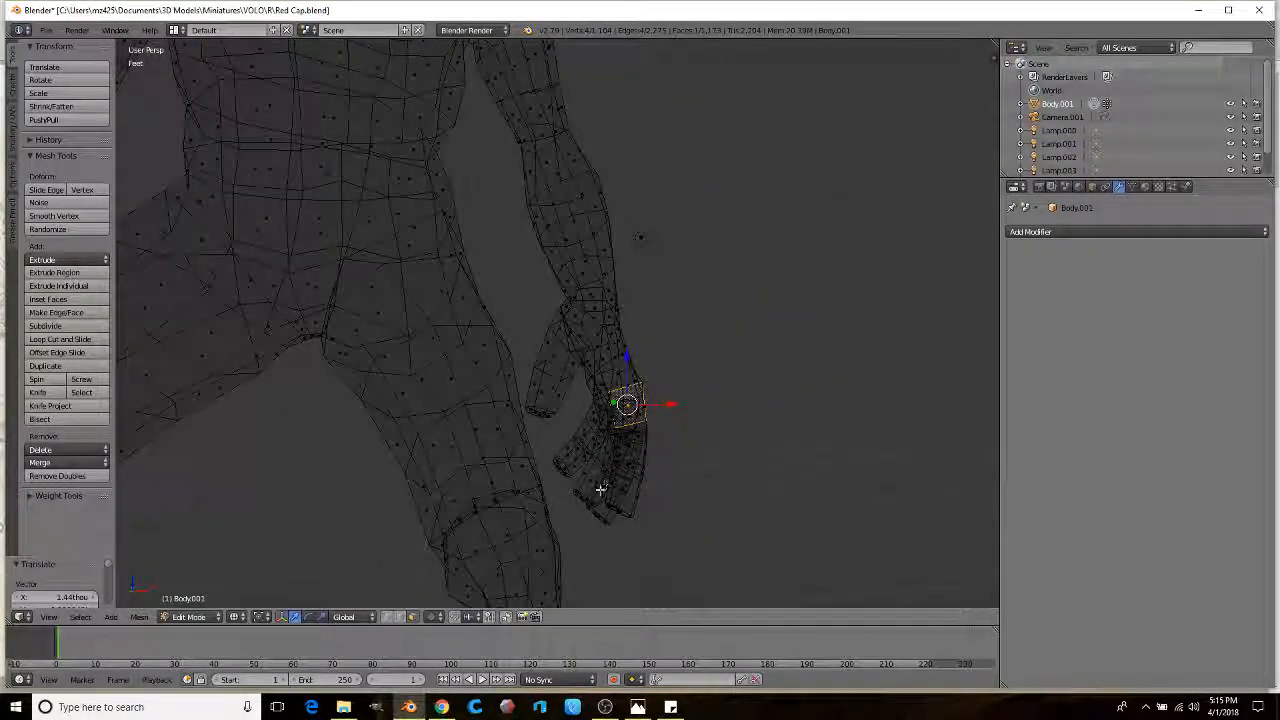
mouse_move(709, 483)
ctrl+mouse_down()
mouse_move(728, 385)
mouse_move(619, 287)
ctrl+mouse_up()
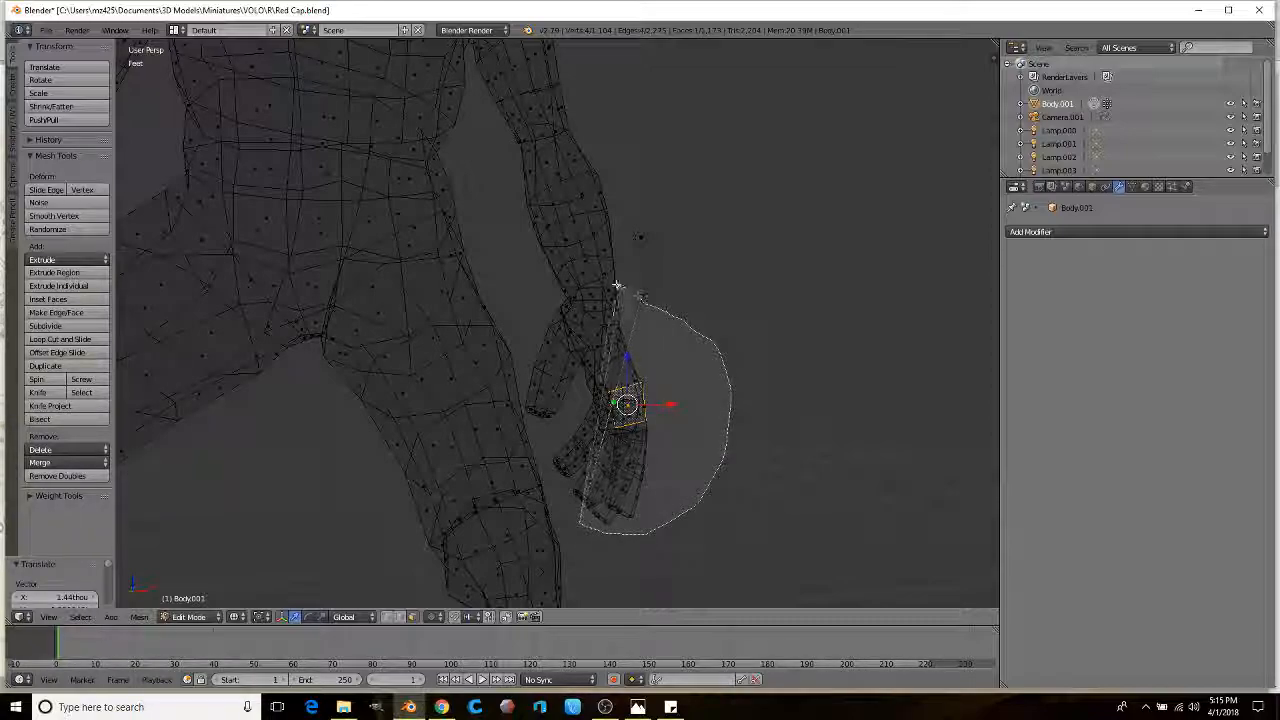
ctrl+drag(514, 404, 540, 455)
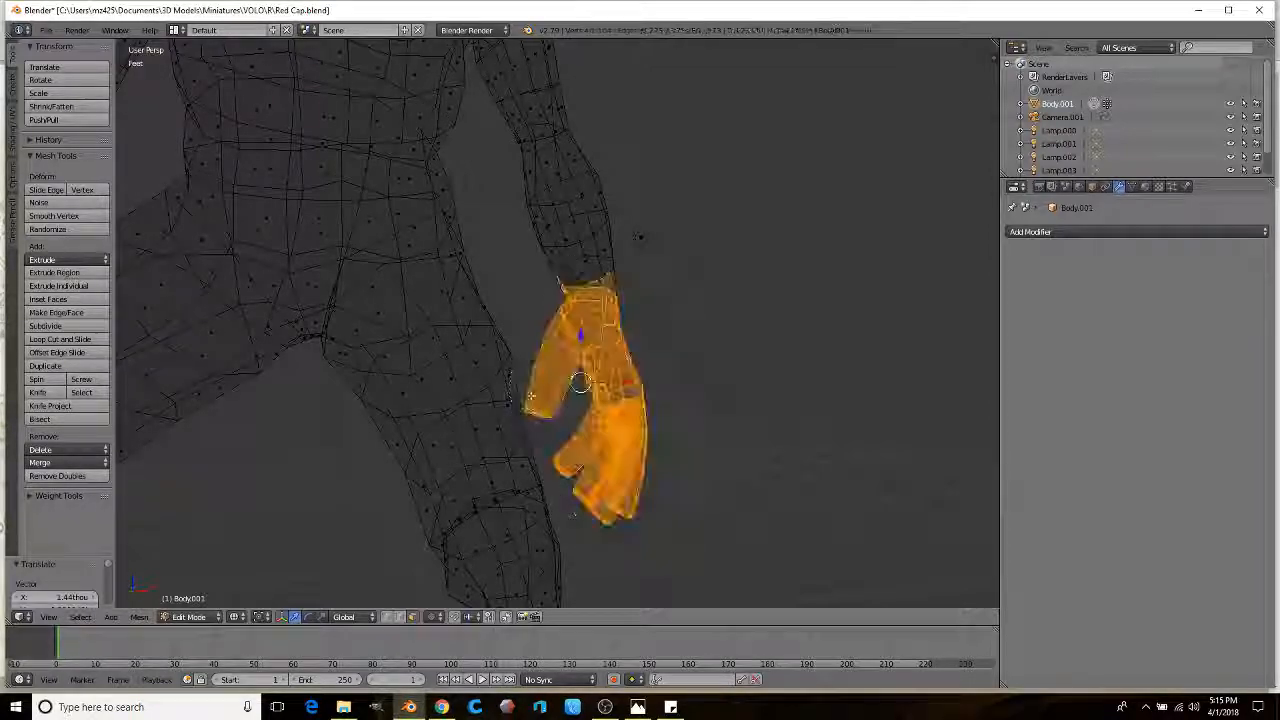
middle_drag(570, 300, 600, 315)
shift+middle_drag(610, 250, 579, 365)
scroll(579, 365, up, 1)
key(z)
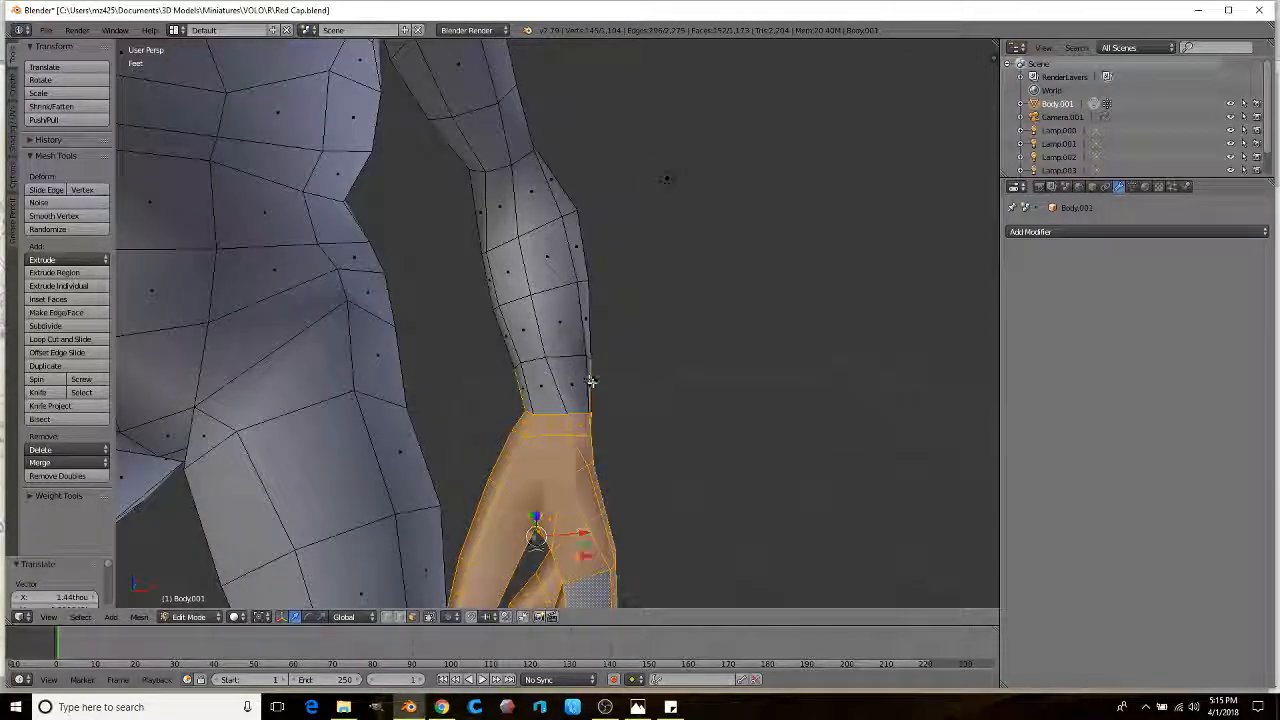
Step: Enlarge the second hand in two passes, shifting it slightly left and down
key(s)
click(691, 393)
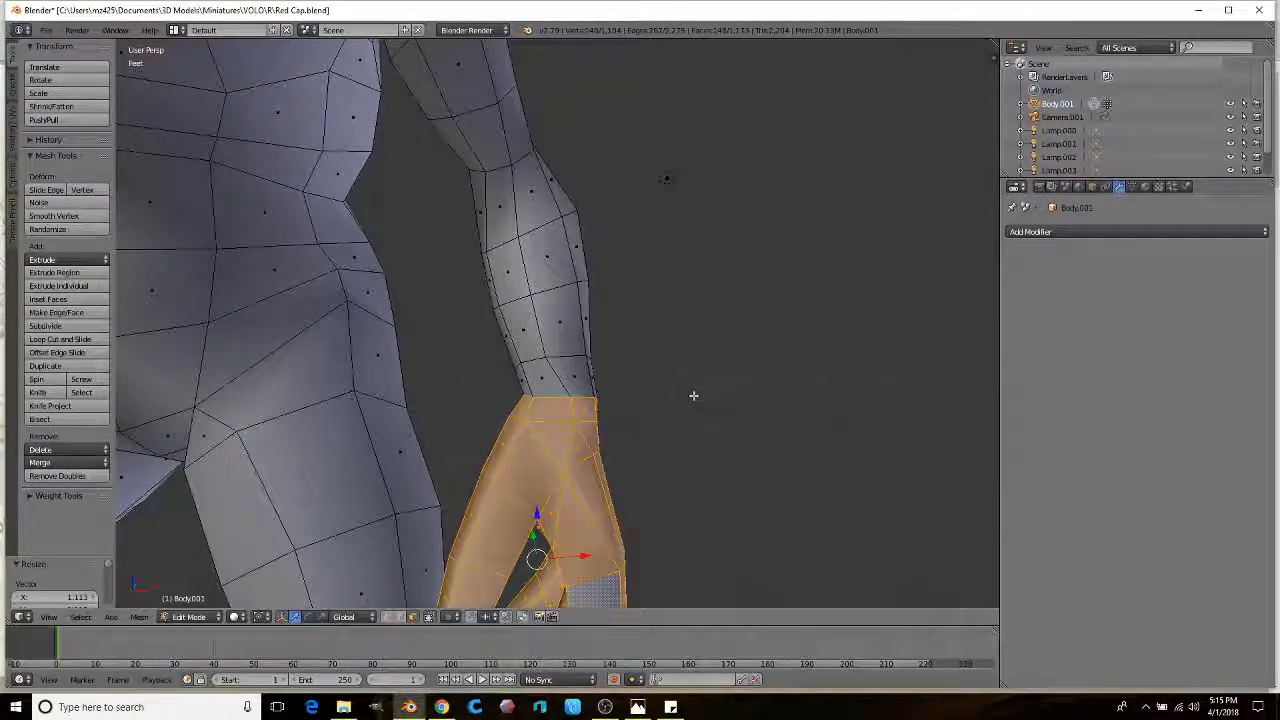
middle_drag(691, 394, 674, 415)
key(g)
click(658, 421)
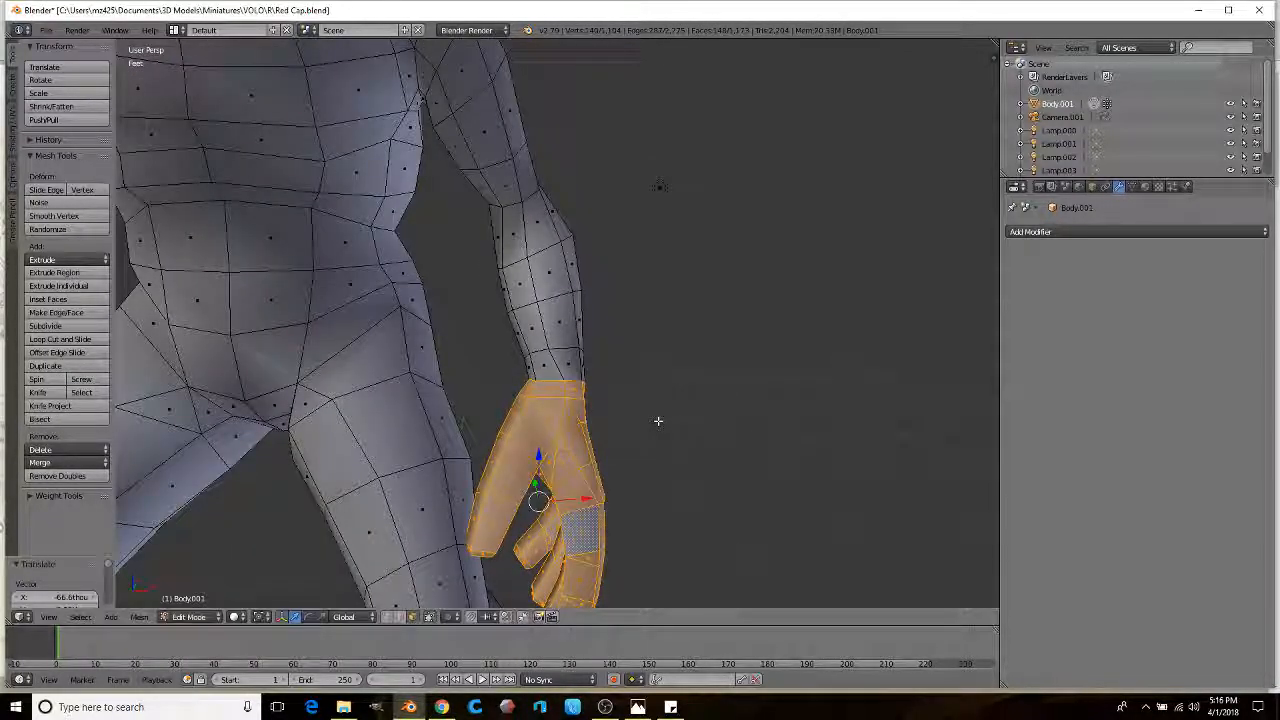
key(s)
click(698, 419)
key(g)
click(696, 434)
Step: Review the figure from a tilted view and return to Object Mode
scroll(689, 433, down, 8)
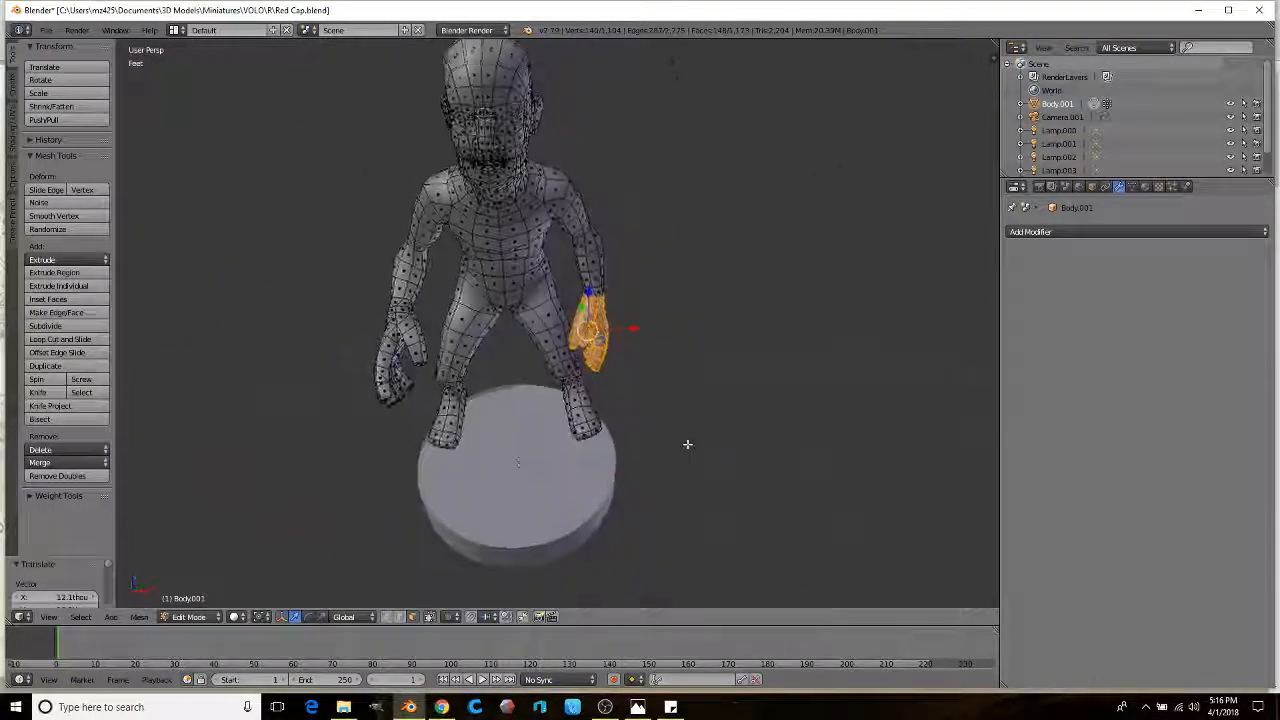
scroll(692, 399, up, 3)
middle_drag(654, 391, 523, 361)
scroll(500, 385, down, 3)
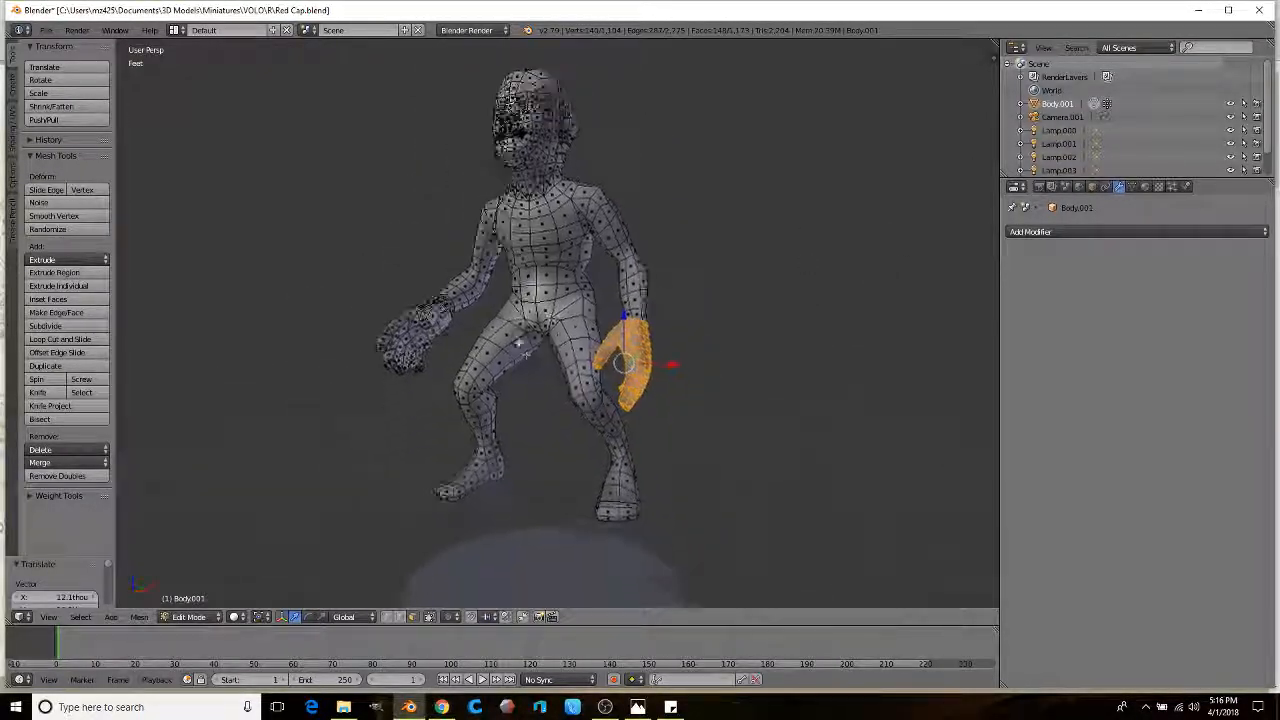
scroll(523, 361, down, 2)
key(Tab)
Step: Lower the goblin along Z onto the round base and shrink it slightly
key(g)
key(z)
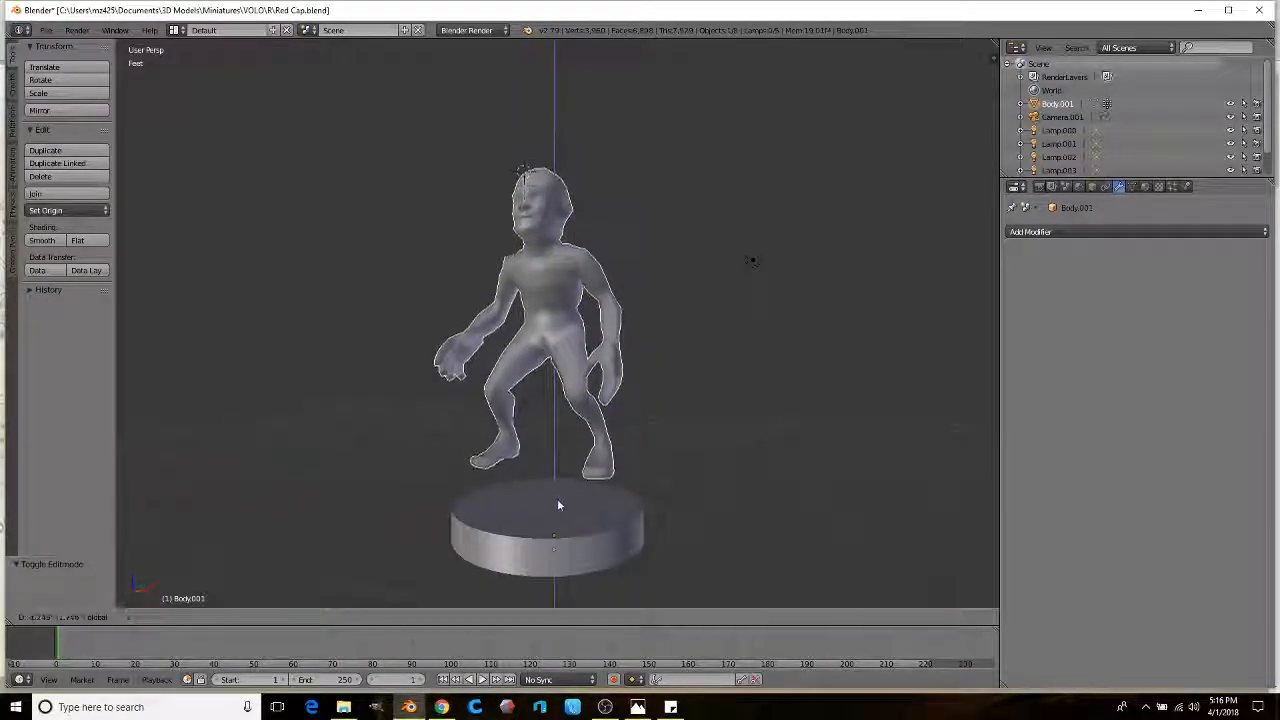
click(573, 530)
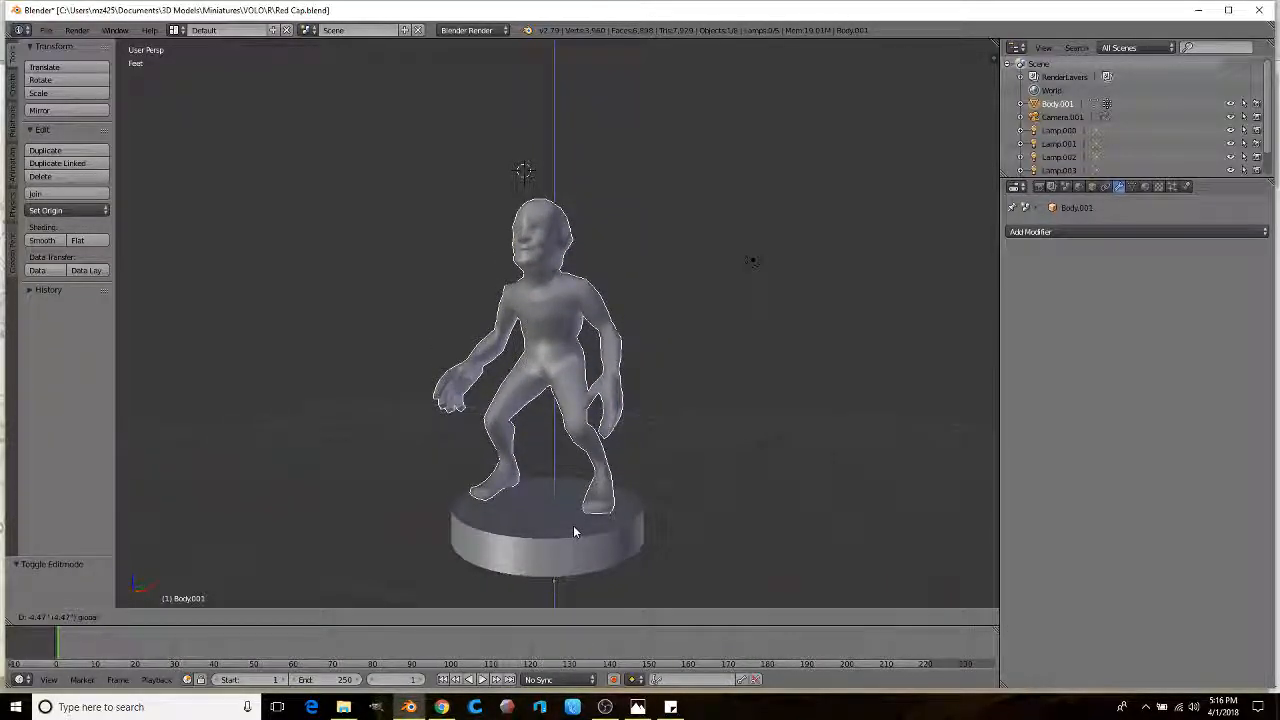
key(s)
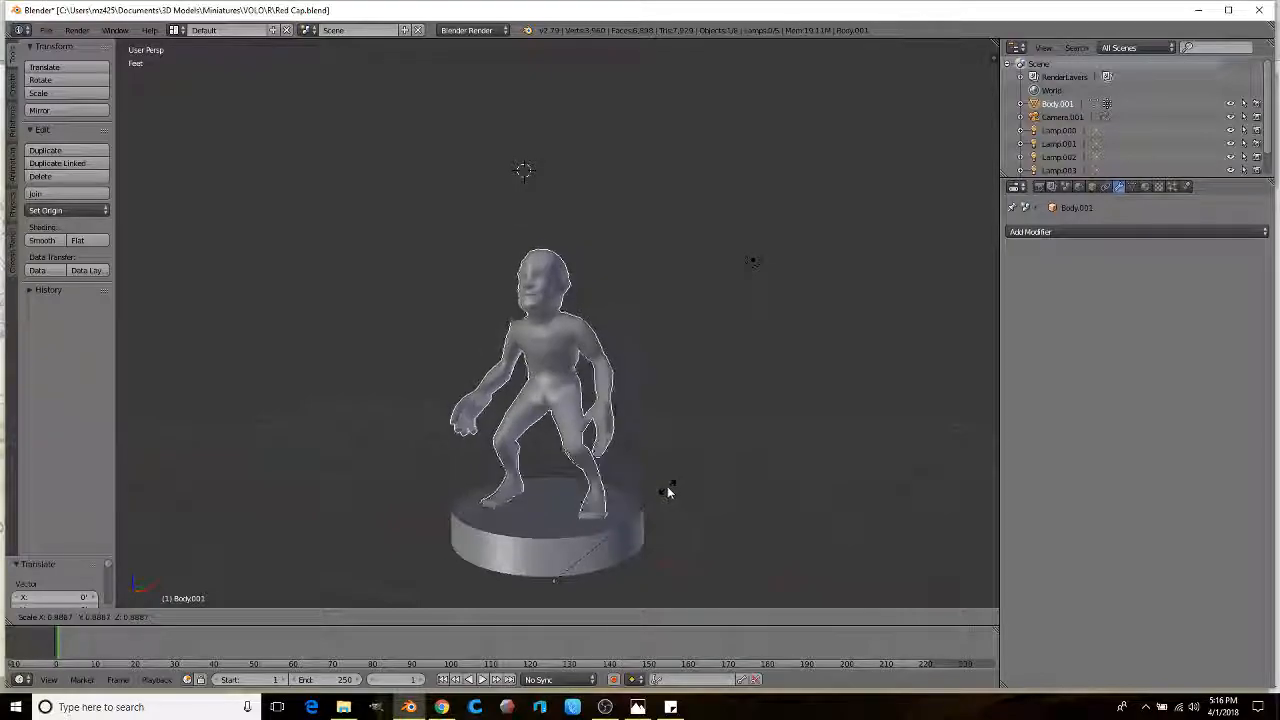
click(612, 511)
Step: Adjust the figure's height along Z, inspect it on the base, and enter Edit Mode
key(g)
key(z)
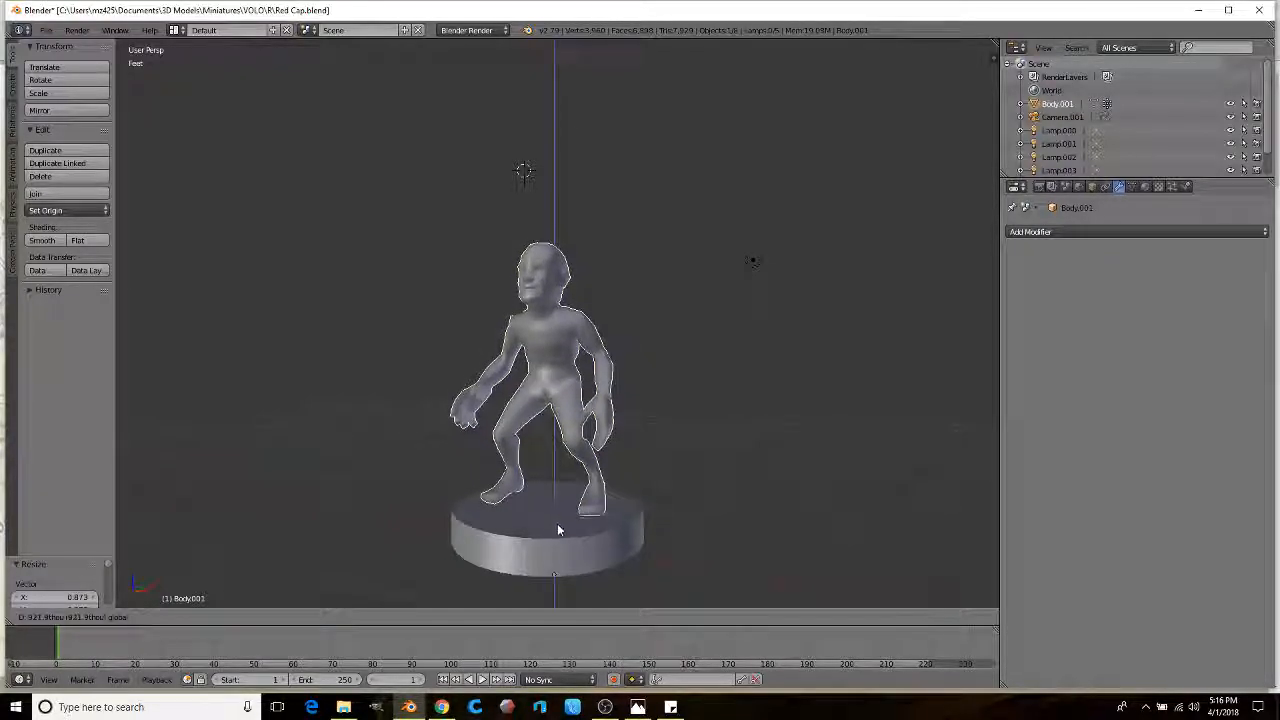
mouse_move(530, 499)
middle_down()
mouse_move(466, 508)
mouse_move(547, 500)
mouse_move(515, 503)
middle_up()
scroll(536, 404, up, 3)
middle_drag(536, 409, 532, 150)
scroll(479, 365, up, 2)
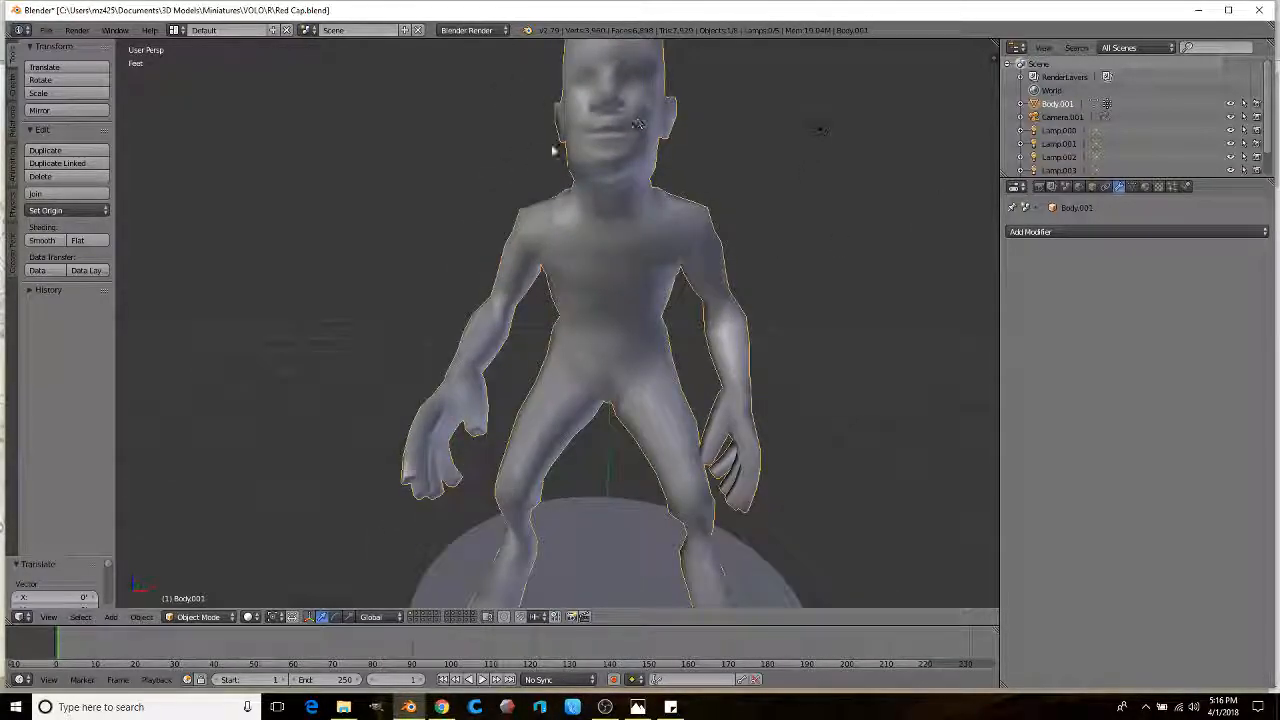
middle_drag(607, 287, 533, 378)
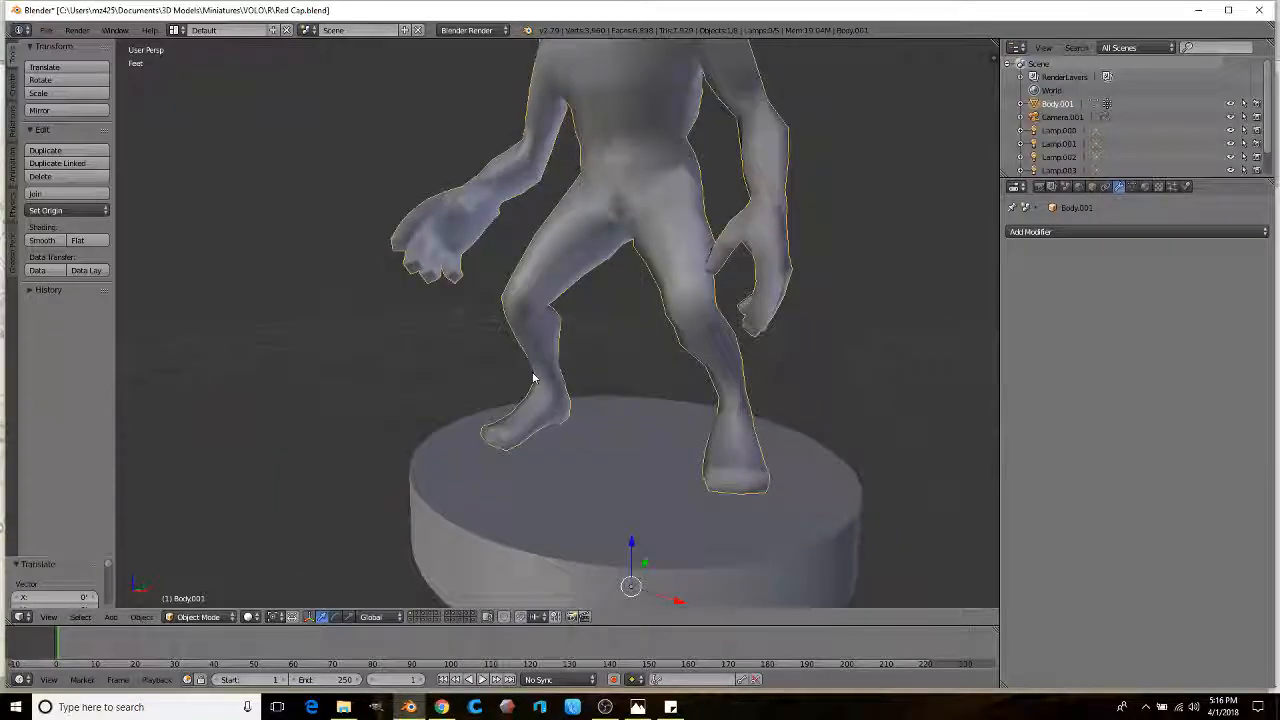
scroll(540, 366, up, 2)
key(Tab)
middle_drag(330, 380, 682, 605)
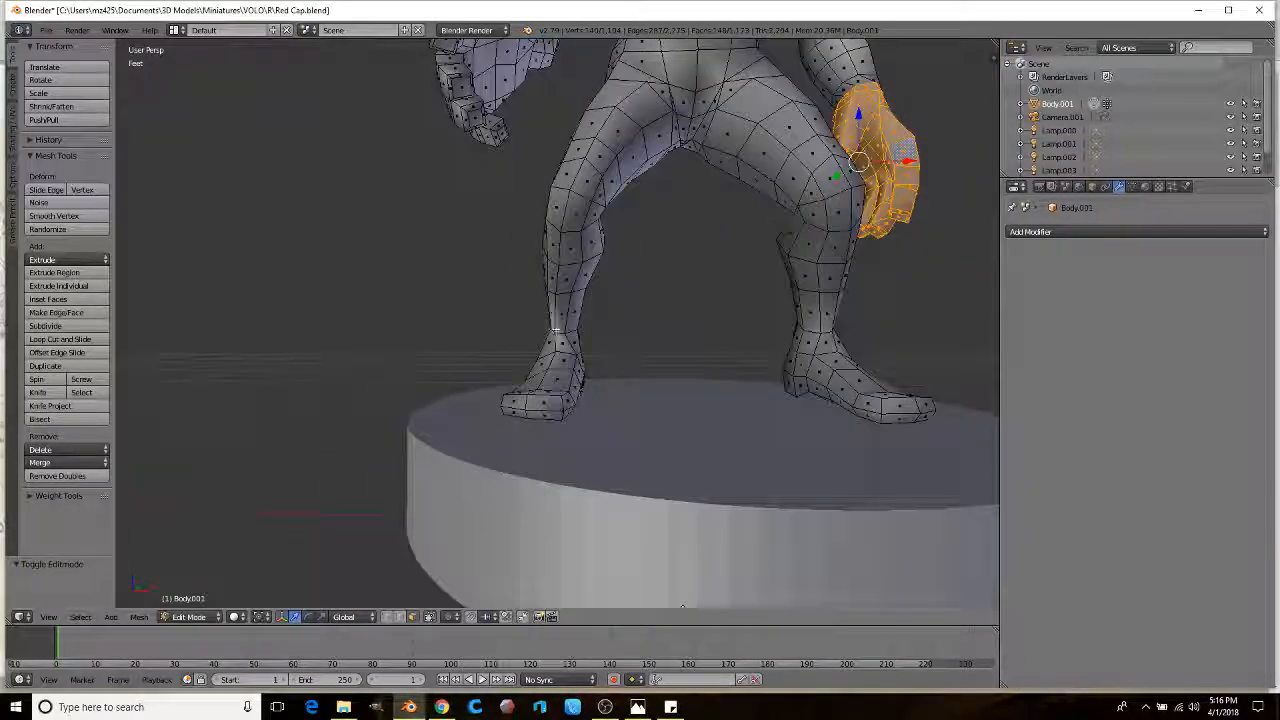
Step: Select all the faces of the left foot, using see-through wireframe shading
right_click(583, 368)
scroll(586, 370, up, 2)
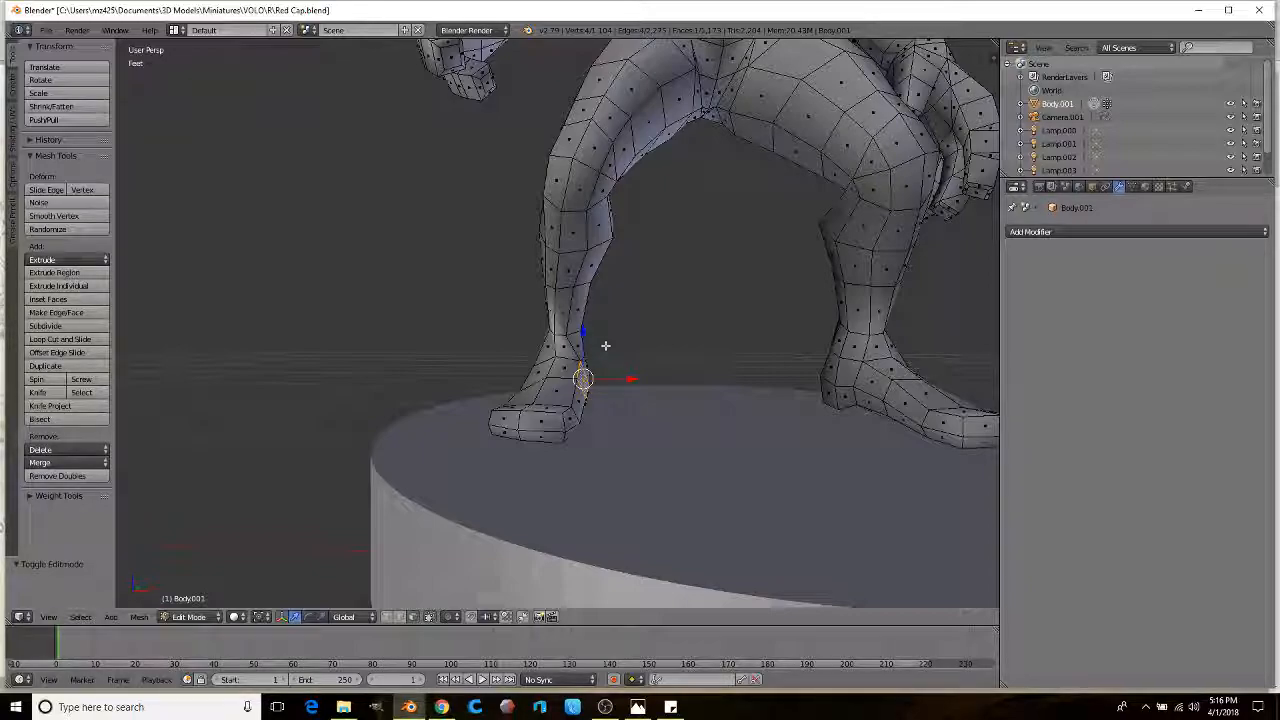
scroll(605, 345, up, 4)
key(z)
scroll(623, 351, down, 2)
middle_drag(643, 366, 623, 348)
scroll(623, 348, up, 1)
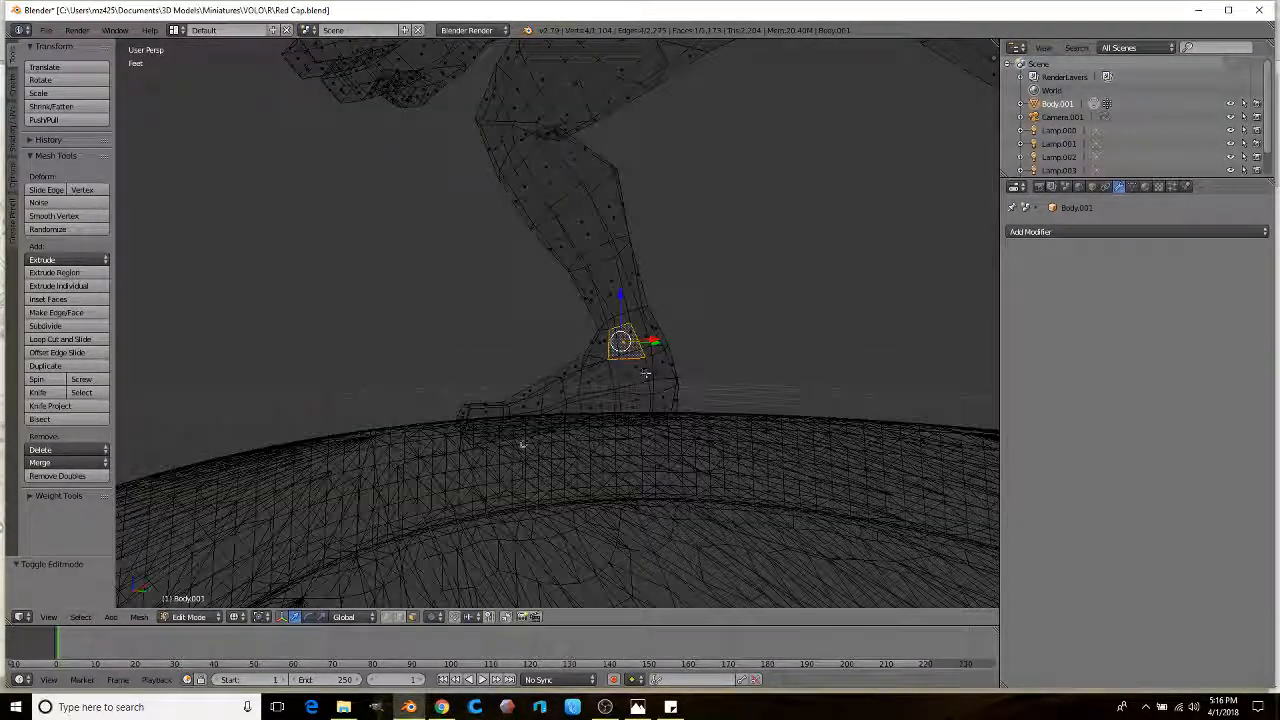
mouse_move(390, 486)
ctrl+mouse_down()
mouse_move(720, 314)
mouse_move(371, 437)
mouse_move(440, 470)
ctrl+mouse_up()
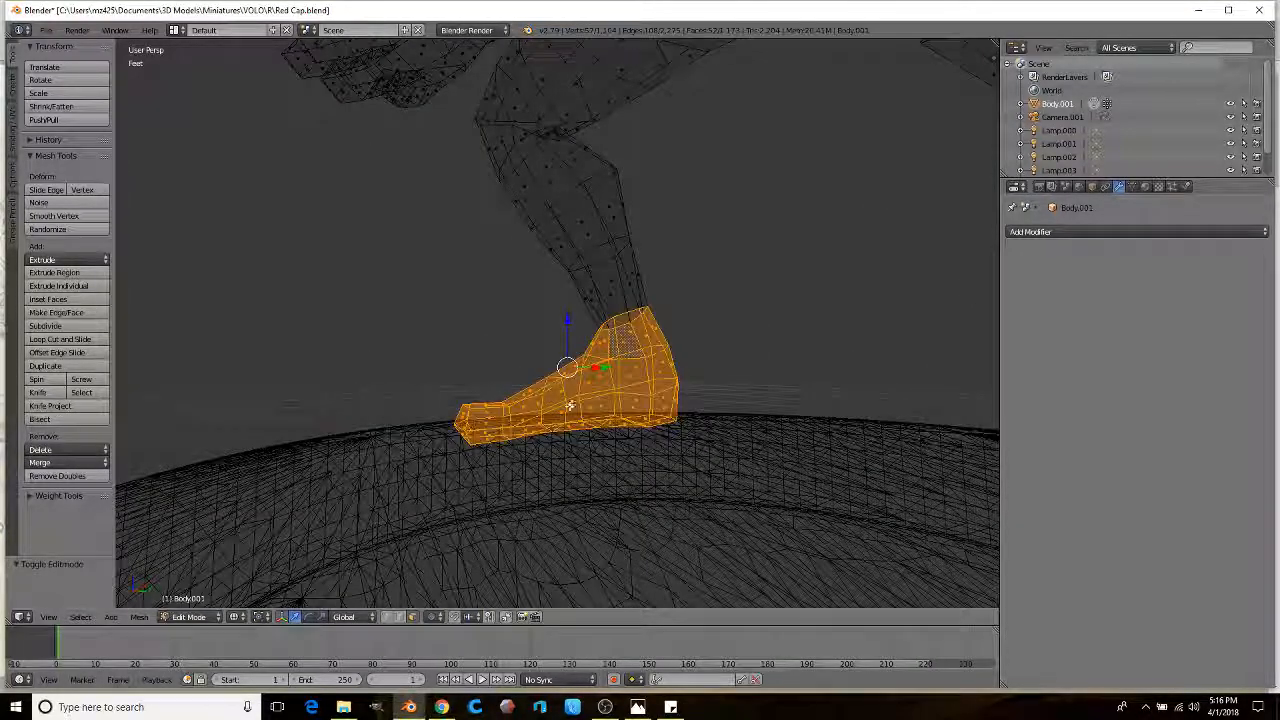
key(z)
Step: Scale the selected foot up to 1.575 times its size
middle_drag(488, 381, 638, 385)
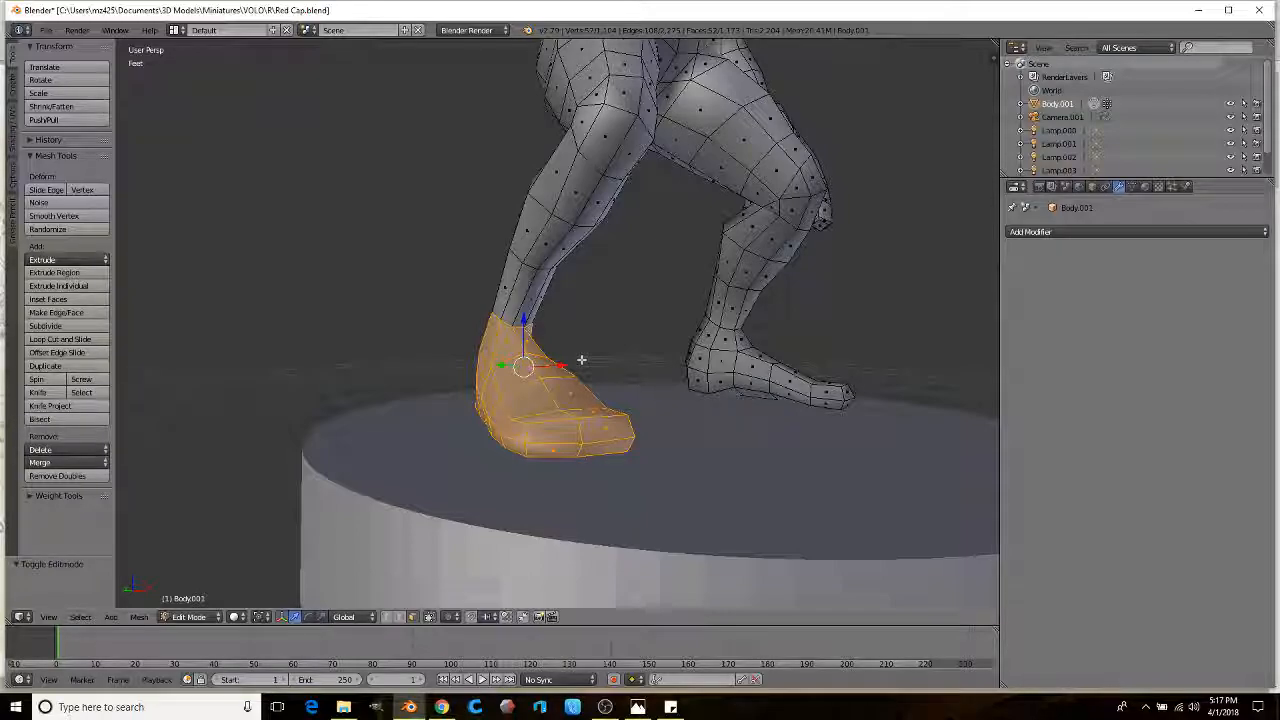
scroll(597, 323, down, 2)
middle_drag(542, 326, 643, 329)
scroll(643, 329, up, 3)
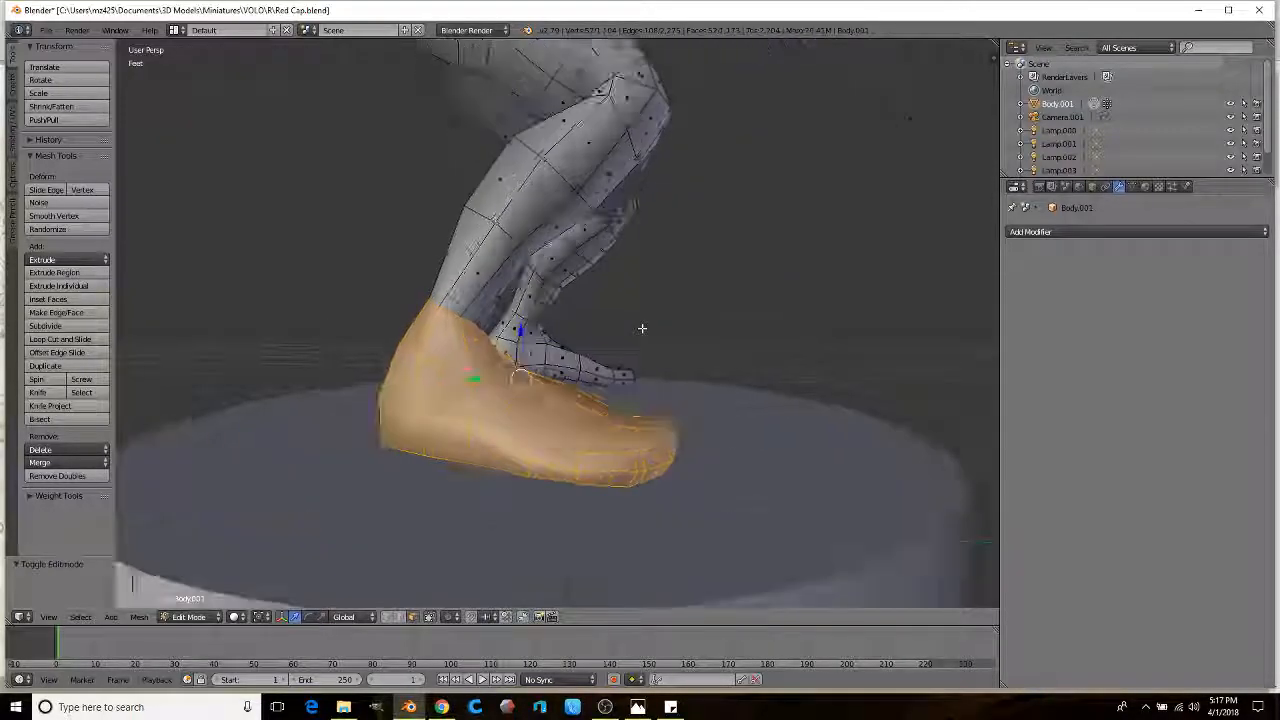
key(s)
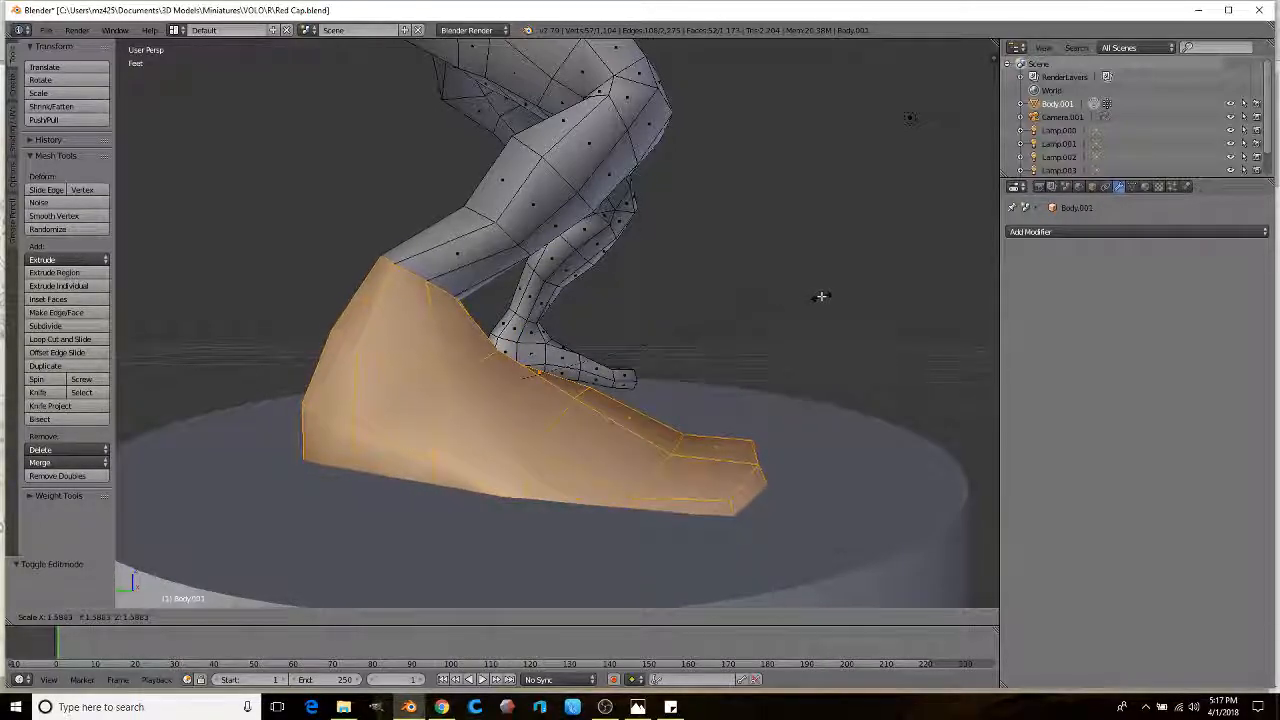
click(821, 298)
Step: Move the enlarged foot along Y twice so it sits on the round base
scroll(794, 306, down, 3)
middle_drag(794, 306, 523, 340)
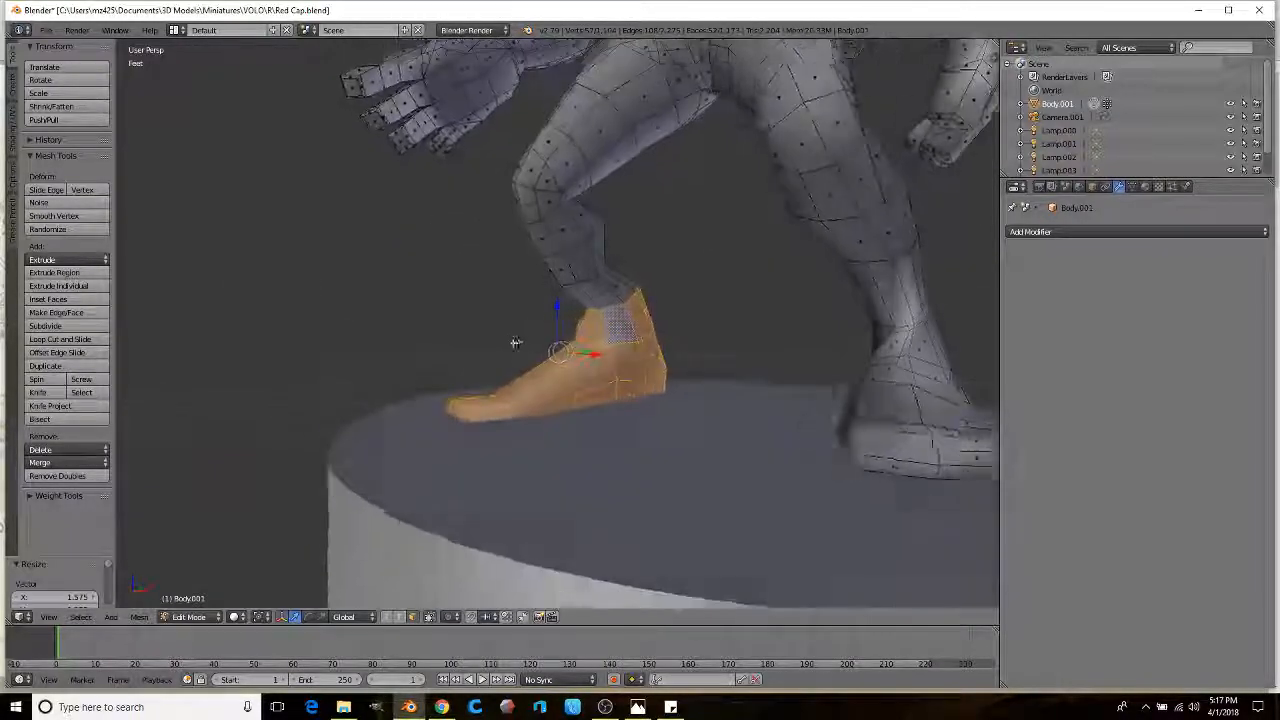
scroll(531, 357, up, 3)
key(g)
key(y)
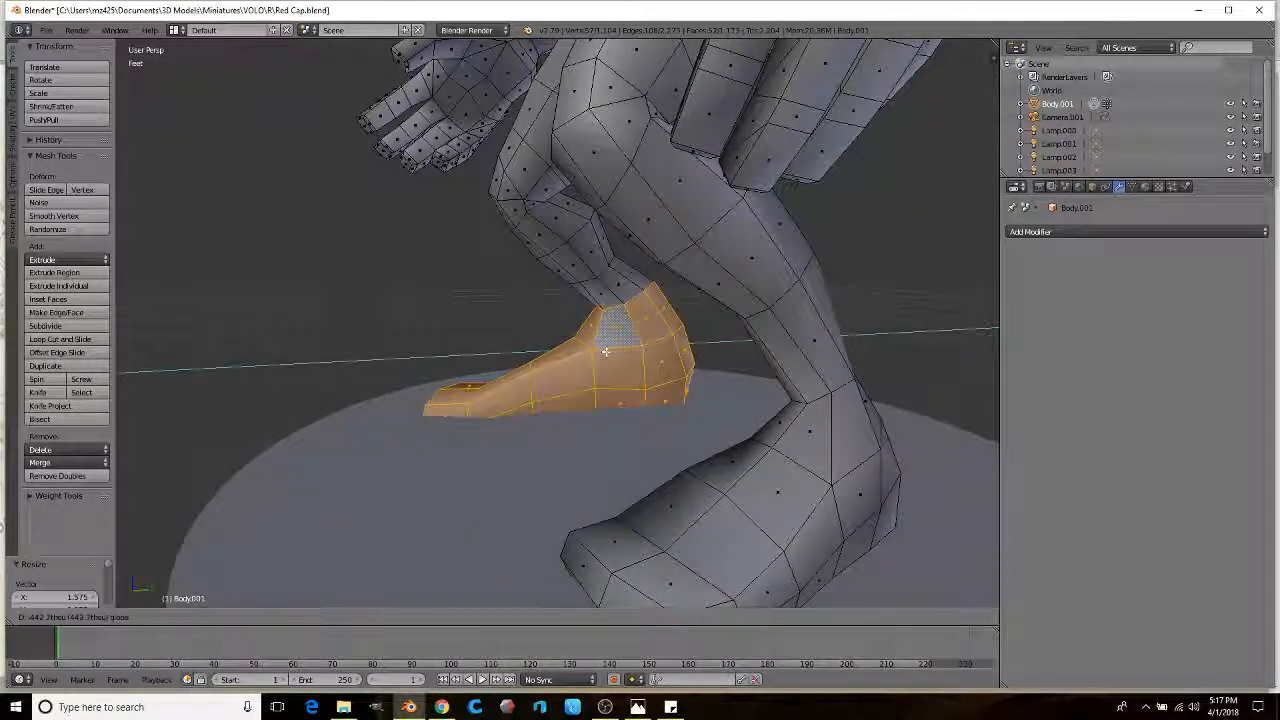
click(596, 357)
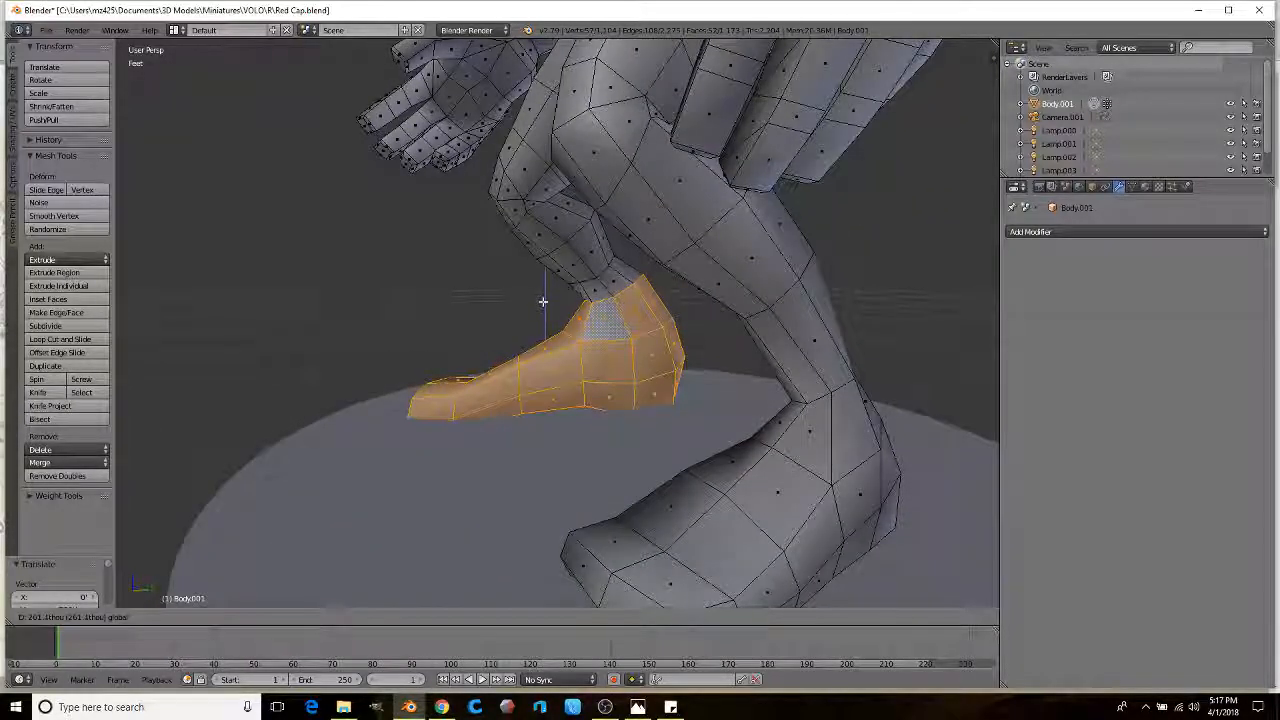
key(g)
key(y)
click(582, 344)
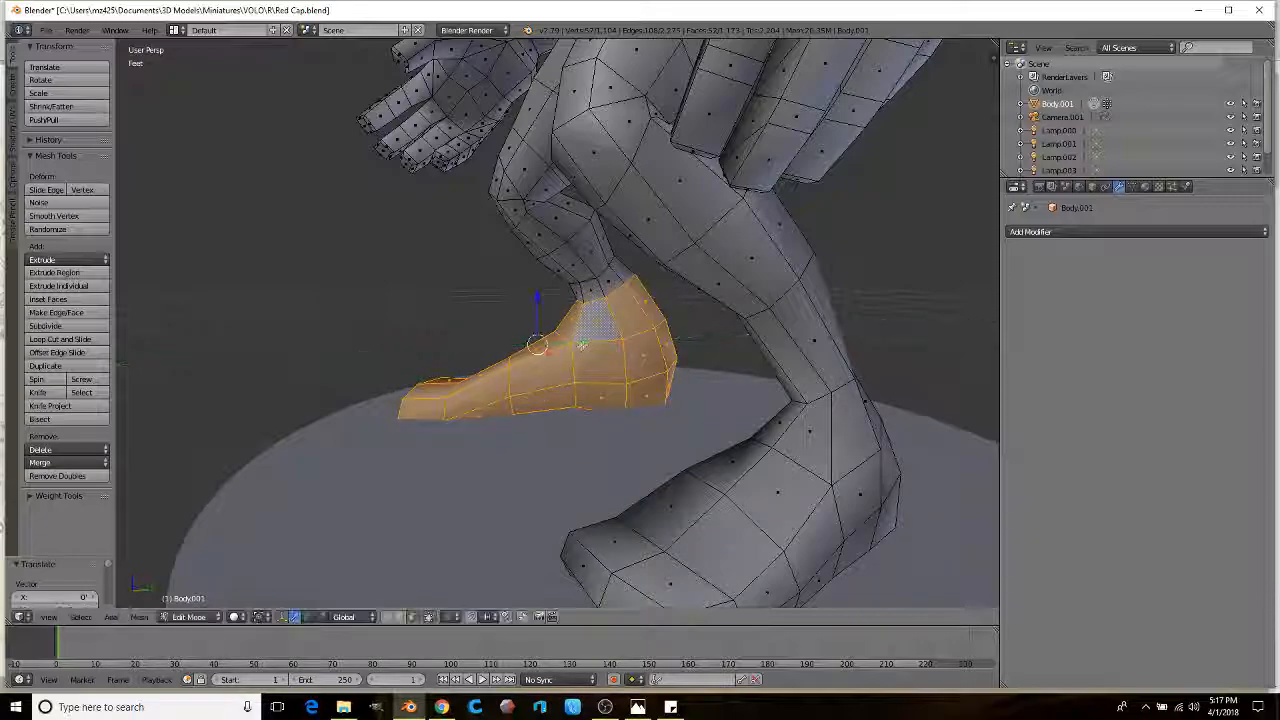
Step: Orbit around the legs to check the enlarged foot on the base
scroll(609, 277, down, 3)
middle_drag(609, 277, 595, 377)
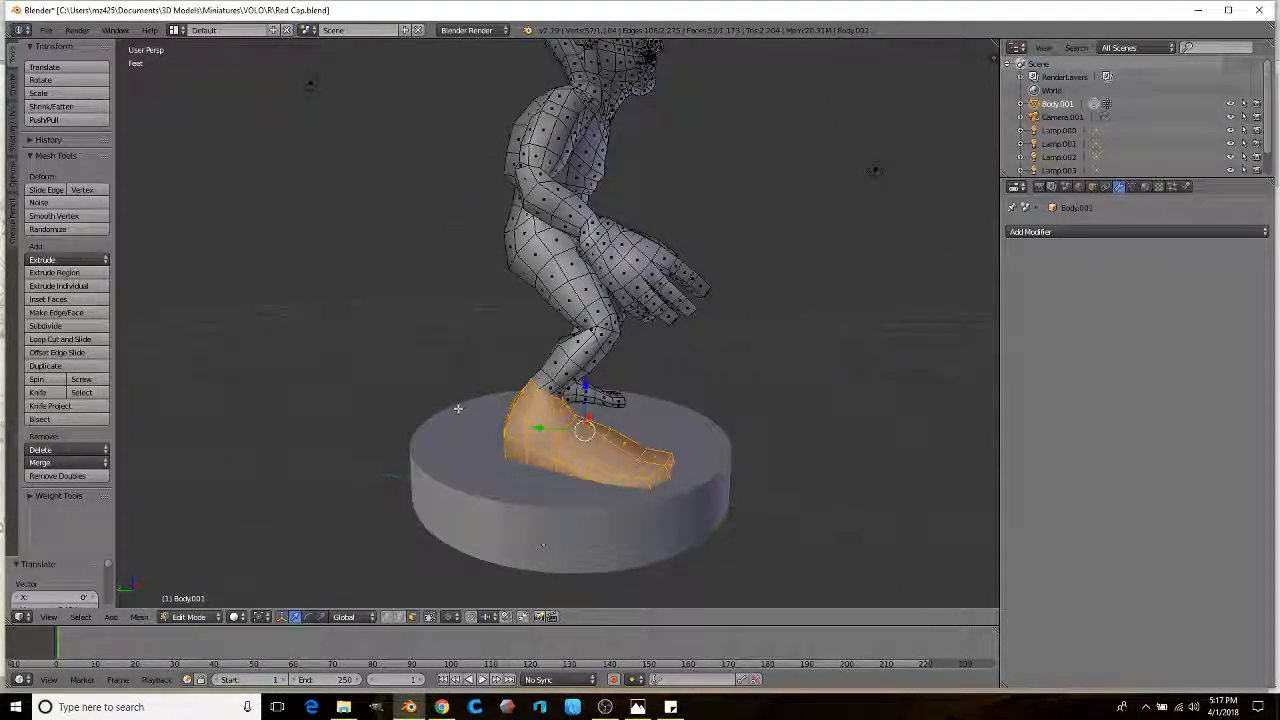
middle_drag(545, 342, 549, 170)
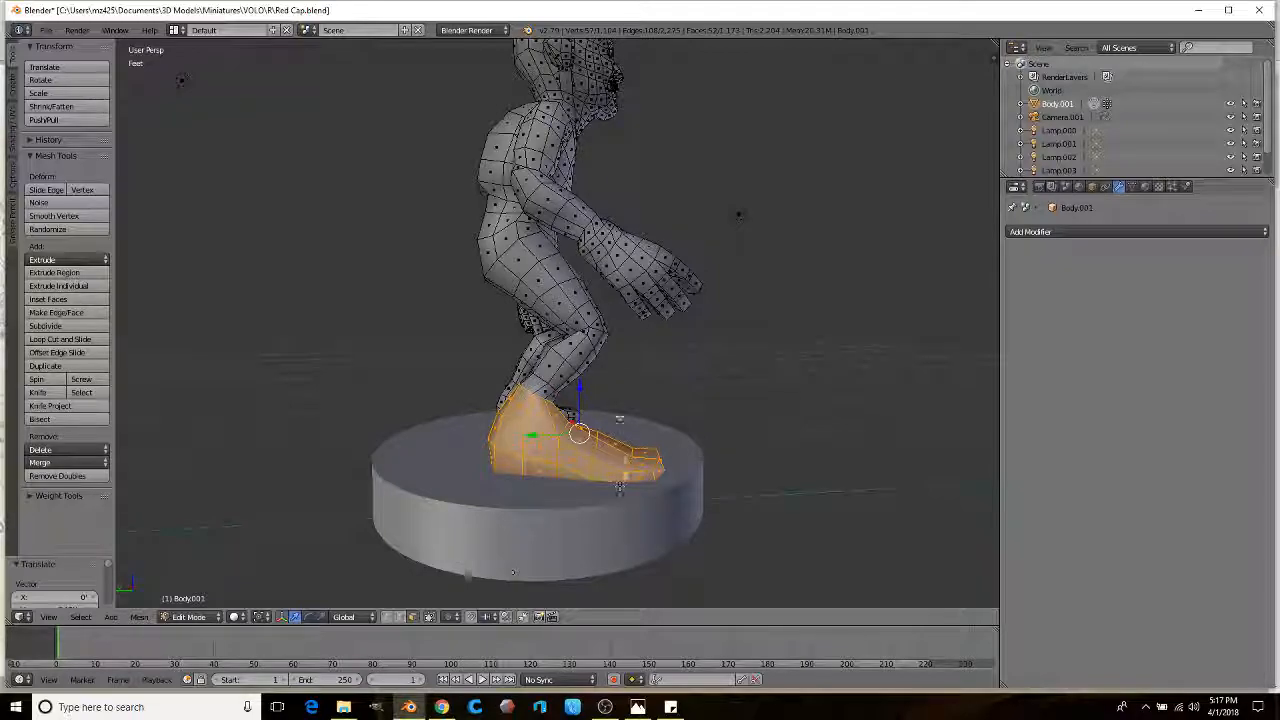
middle_drag(620, 484, 405, 496)
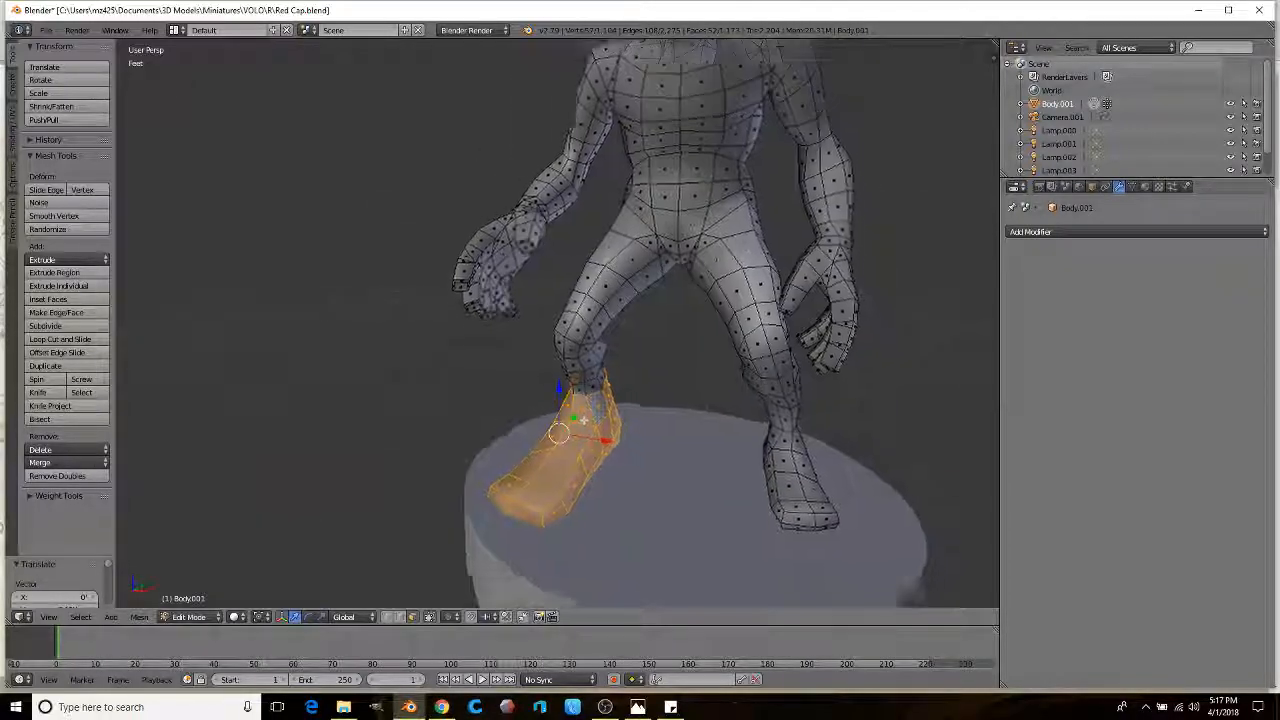
scroll(565, 362, up, 2)
scroll(565, 362, up, 4)
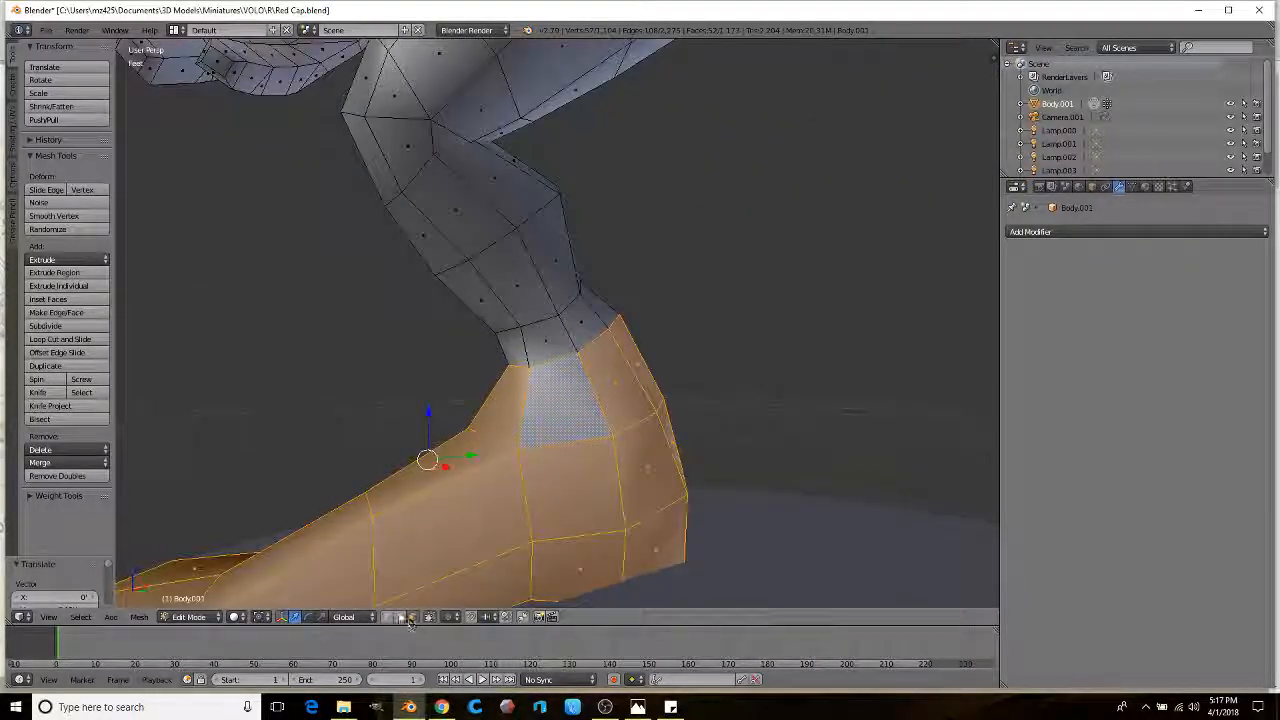
Step: Select the ankle edge loop and widen it to 1.363 scale
alt+right_click(549, 339)
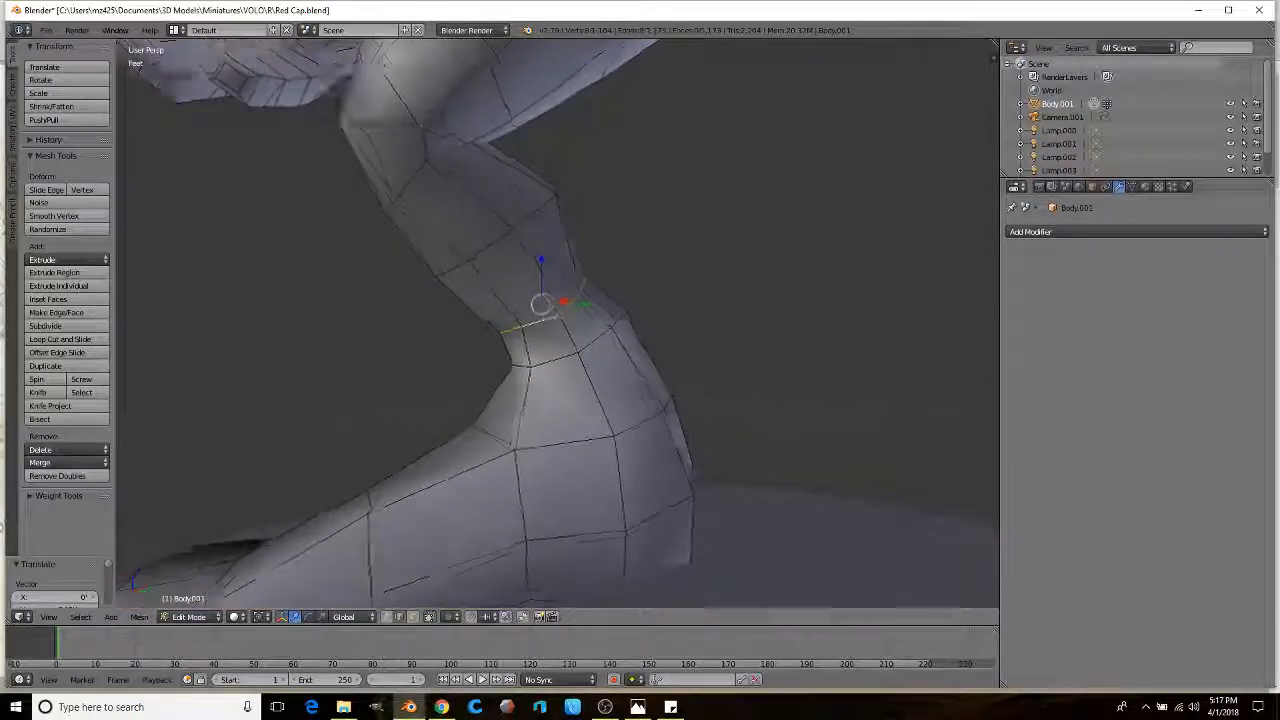
scroll(551, 300, up, 2)
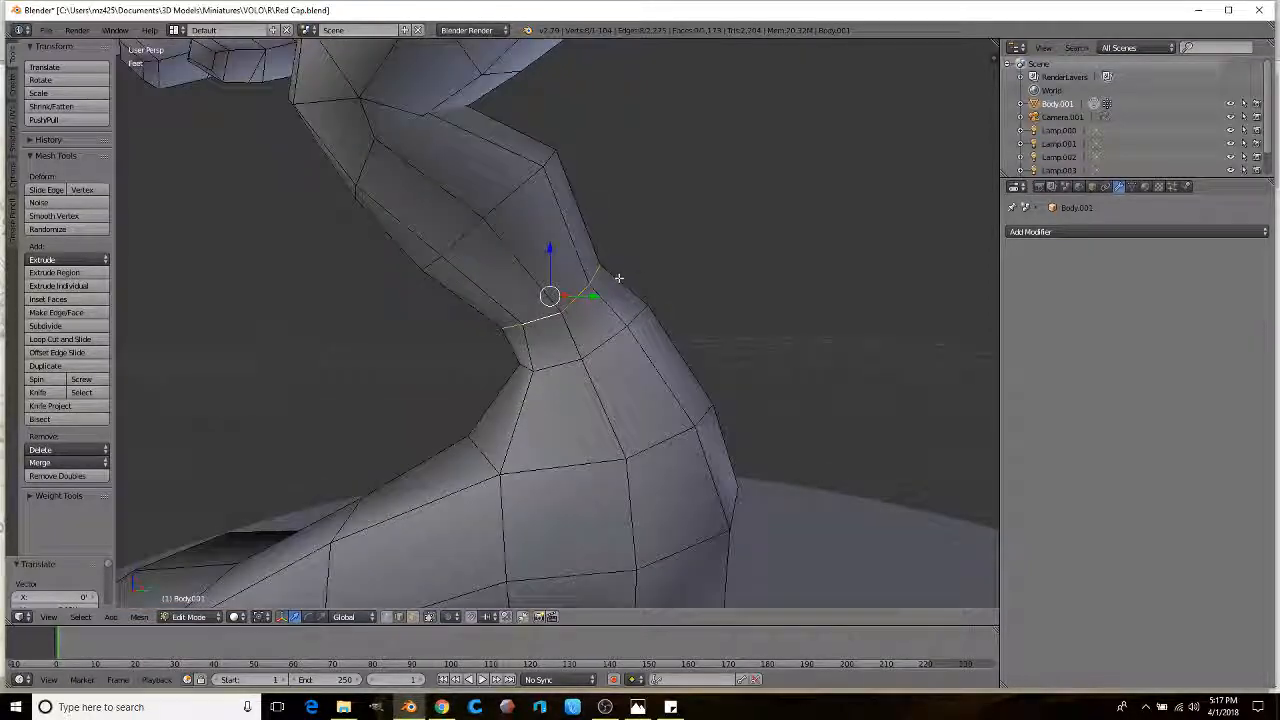
click(755, 275)
key(space)
key(Escape)
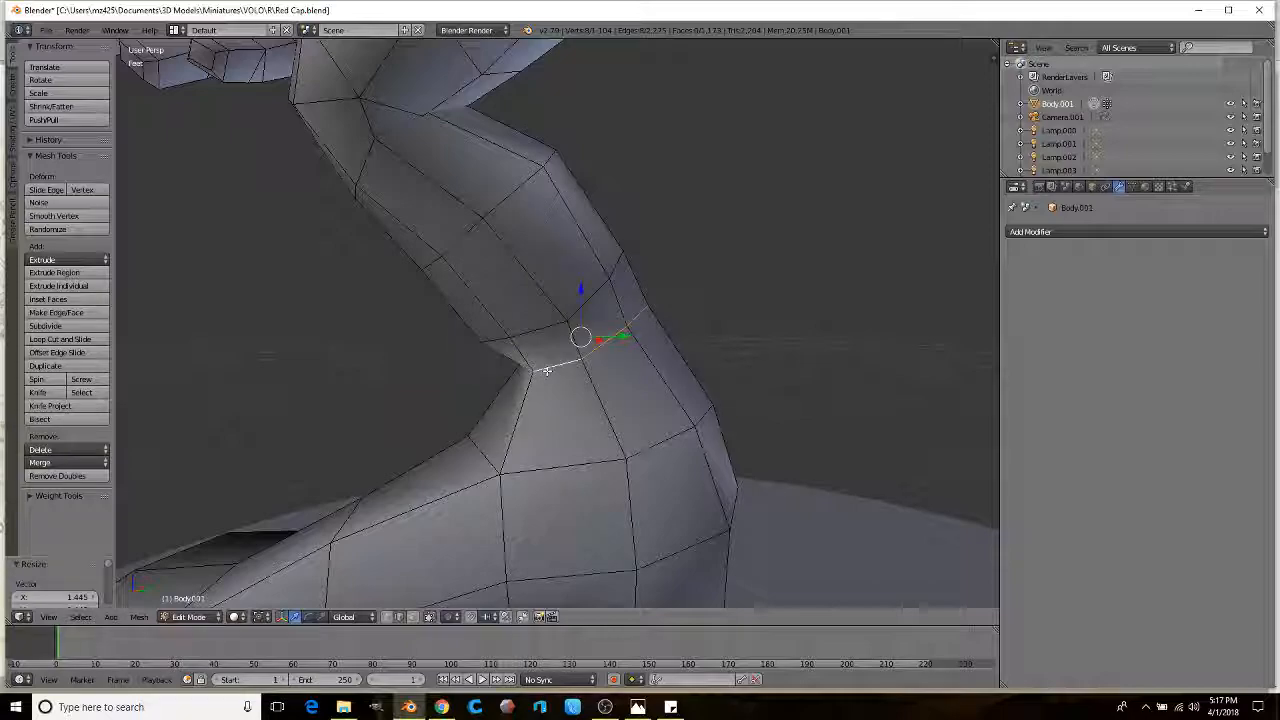
key(s)
click(807, 305)
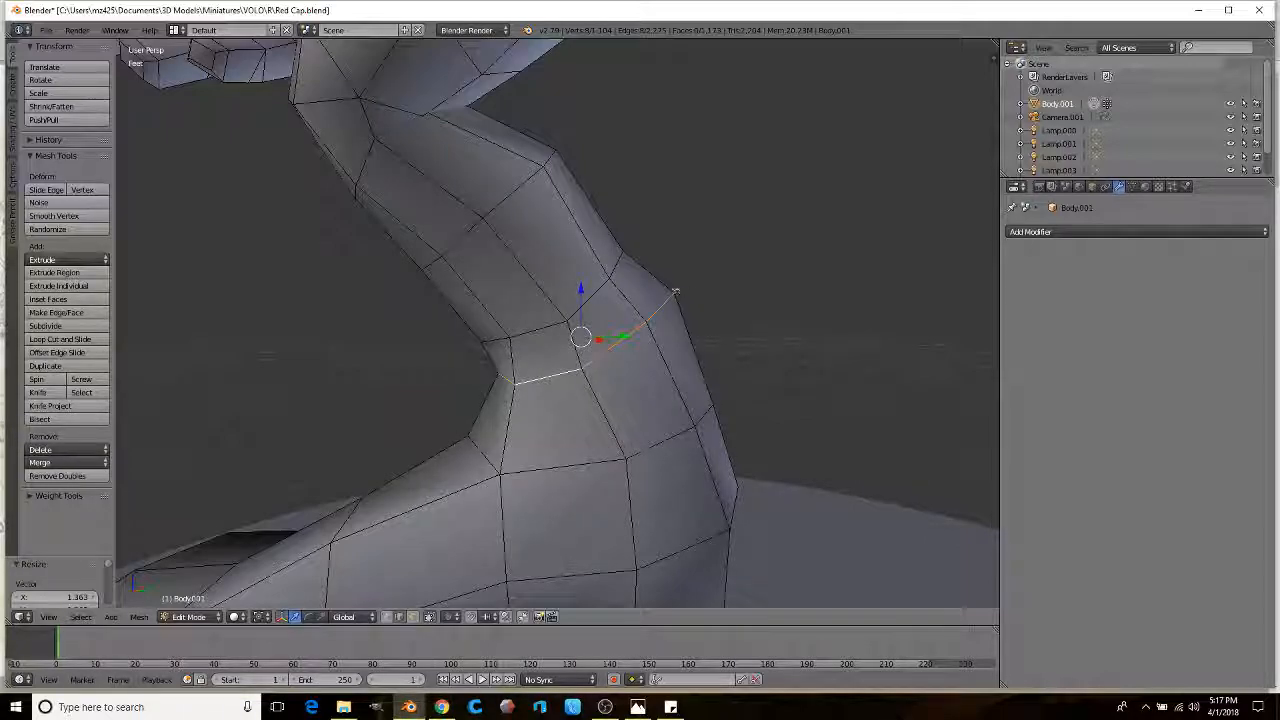
key(space)
key(Escape)
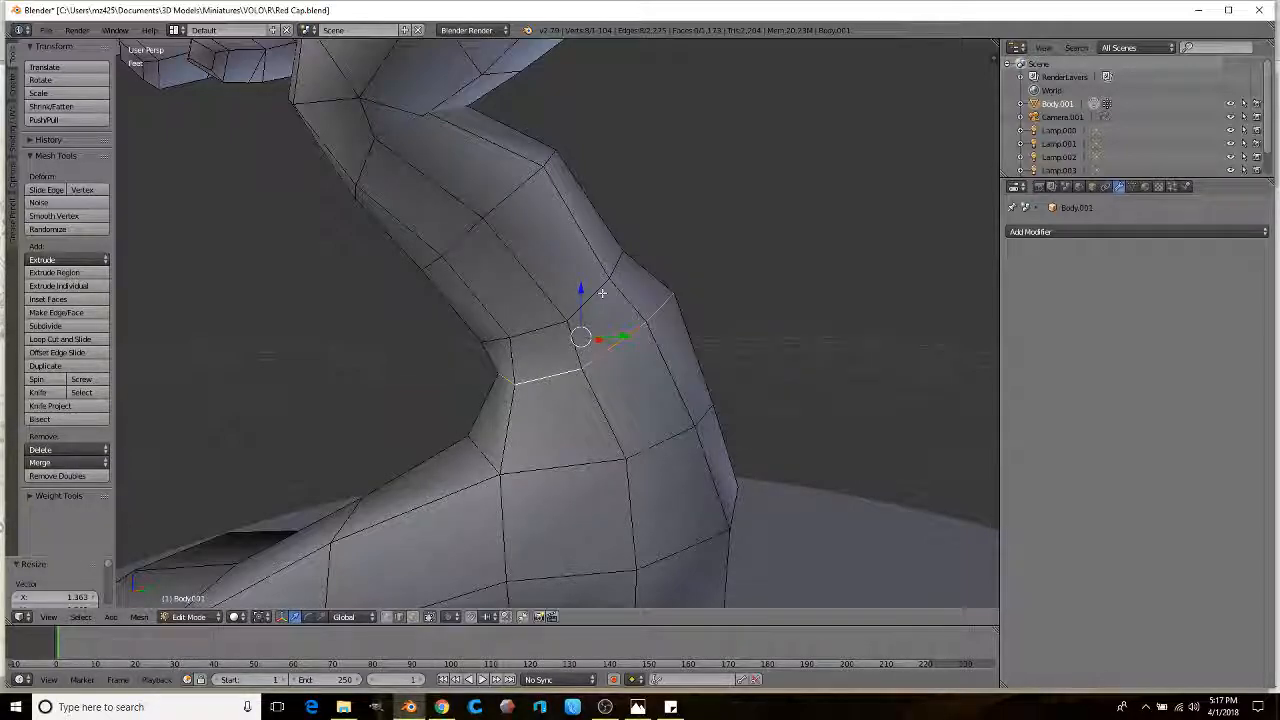
Step: Raise the ankle loop and enlarge it slightly to 1.158 scale
middle_drag(659, 295, 667, 269)
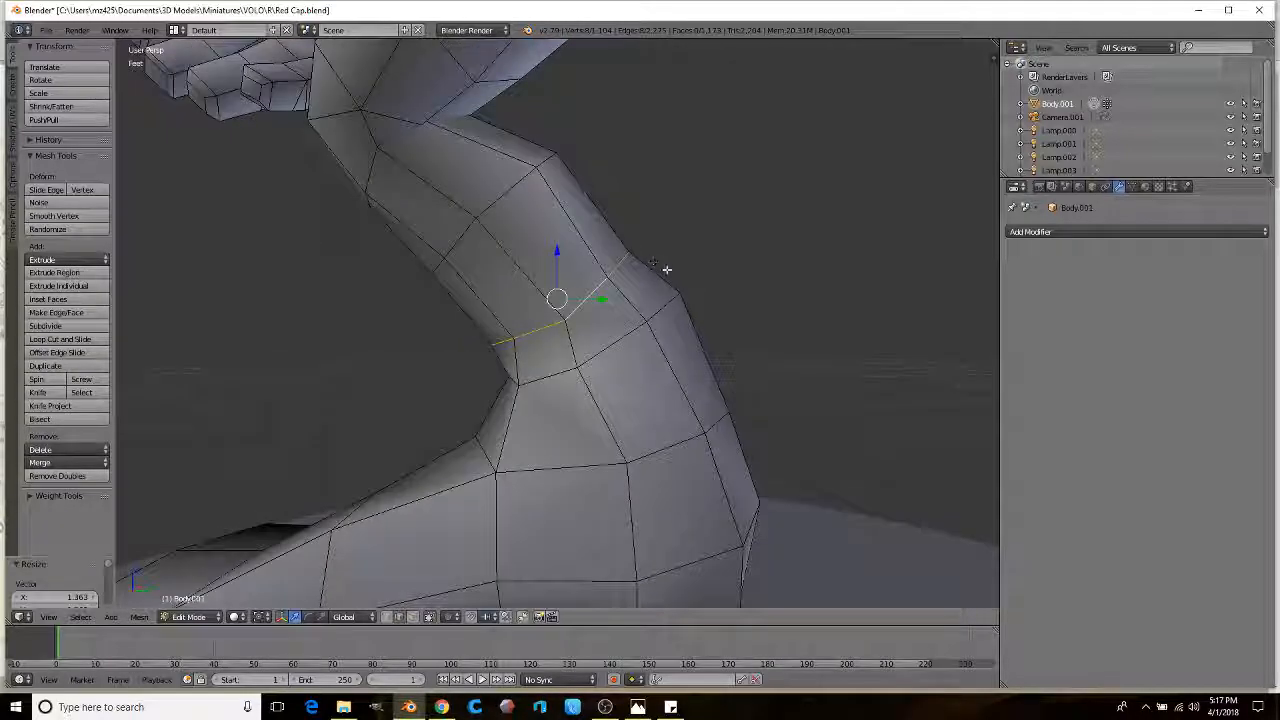
key(g)
click(656, 226)
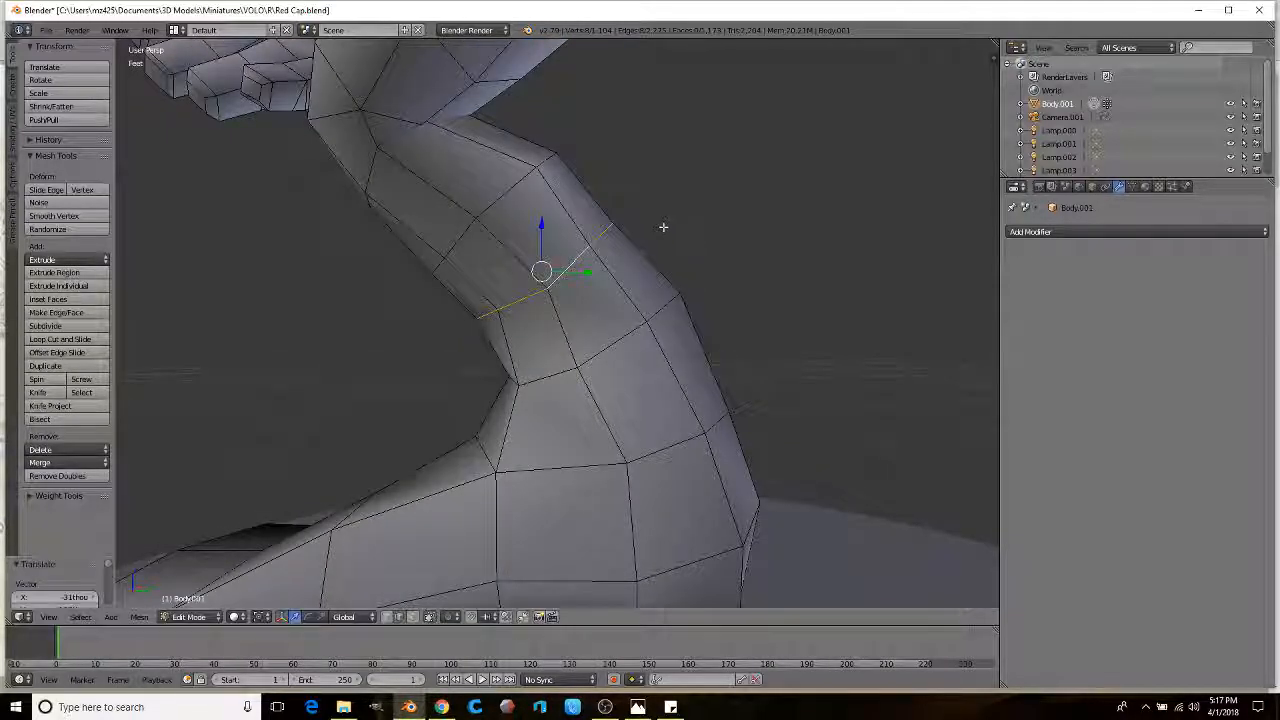
key(s)
click(649, 220)
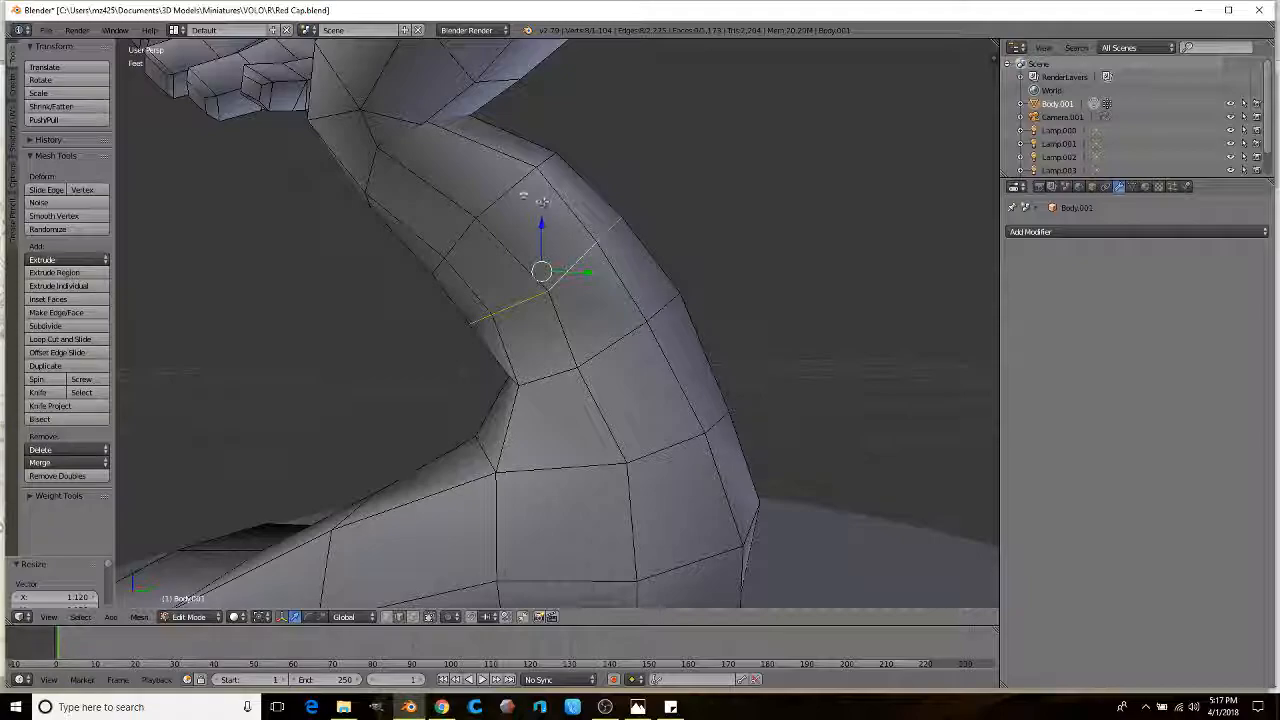
key(s)
click(680, 200)
Step: Adjust individual lower-leg vertices above the boot
middle_drag(680, 200, 530, 295)
key(g)
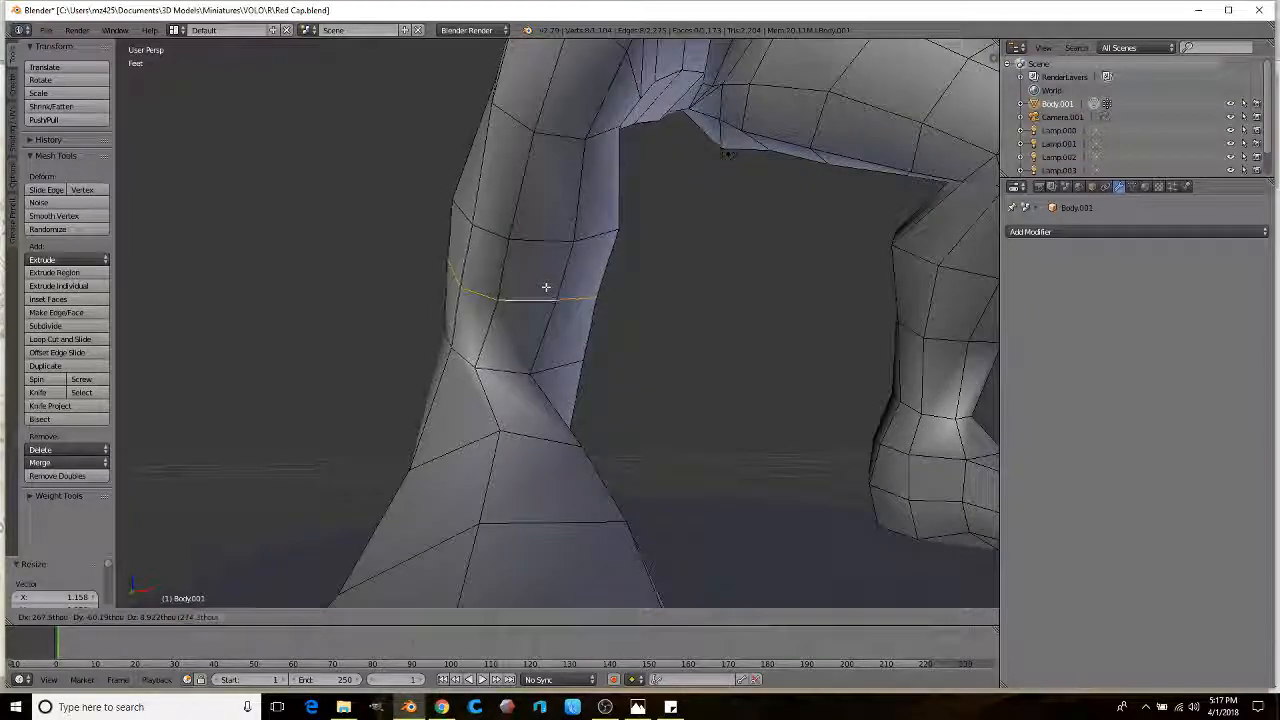
middle_drag(490, 369, 537, 352)
click(449, 411)
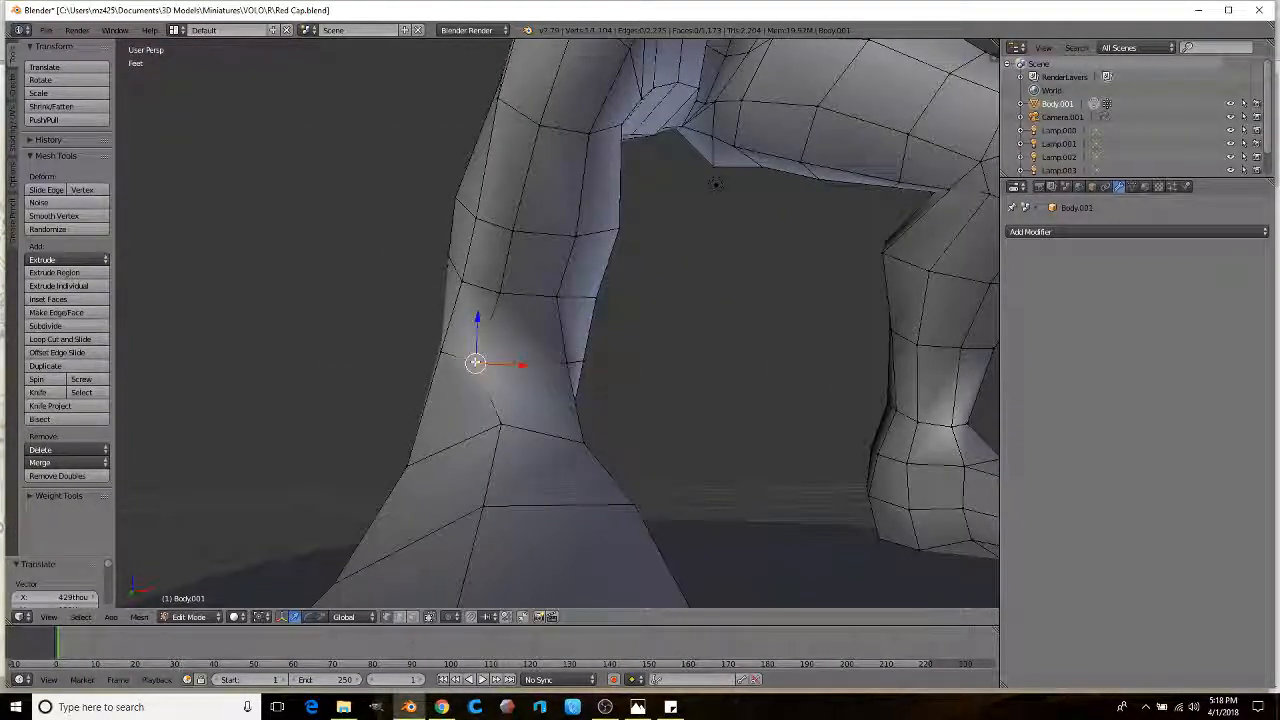
click(512, 355)
middle_drag(512, 355, 586, 311)
scroll(586, 311, down, 3)
scroll(530, 348, up, 1)
scroll(530, 347, down, 2)
Step: Switch to vertex selection and zoom in on the lower leg in Edit Mode
key(Tab)
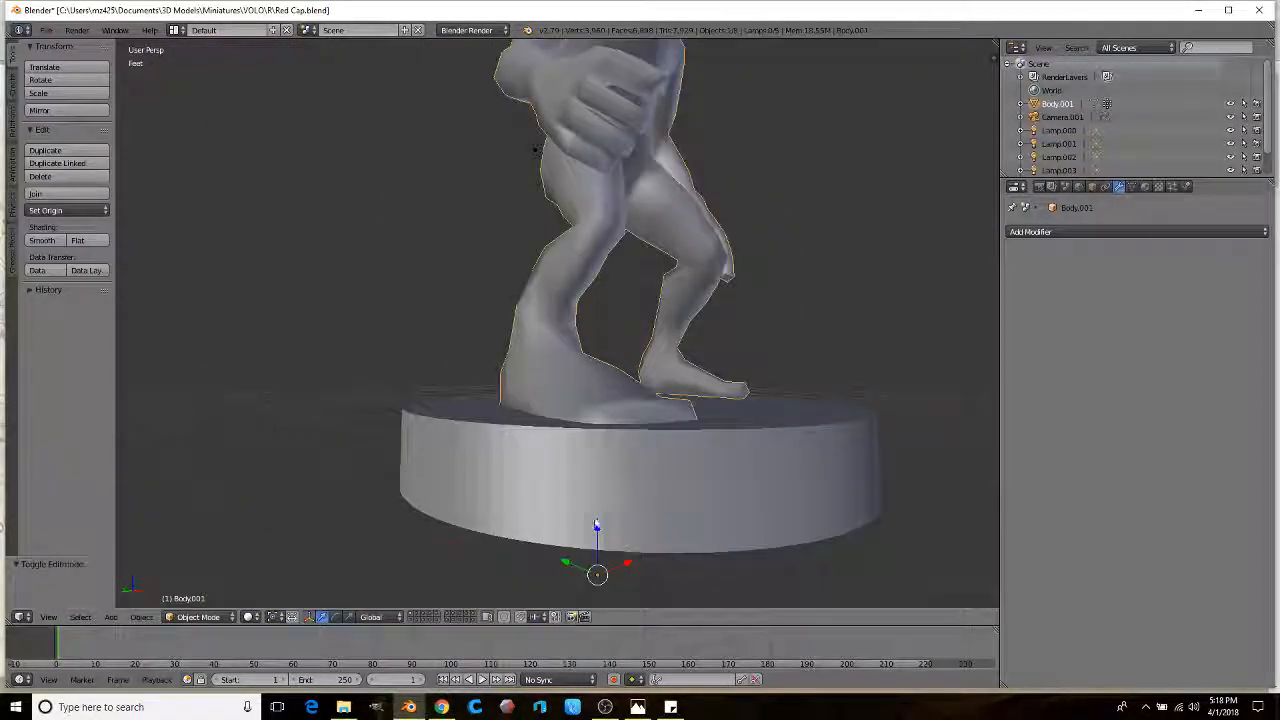
drag(599, 530, 600, 519)
middle_drag(600, 519, 700, 515)
scroll(700, 515, up, 2)
key(Tab)
scroll(616, 413, up, 2)
middle_drag(580, 400, 571, 500)
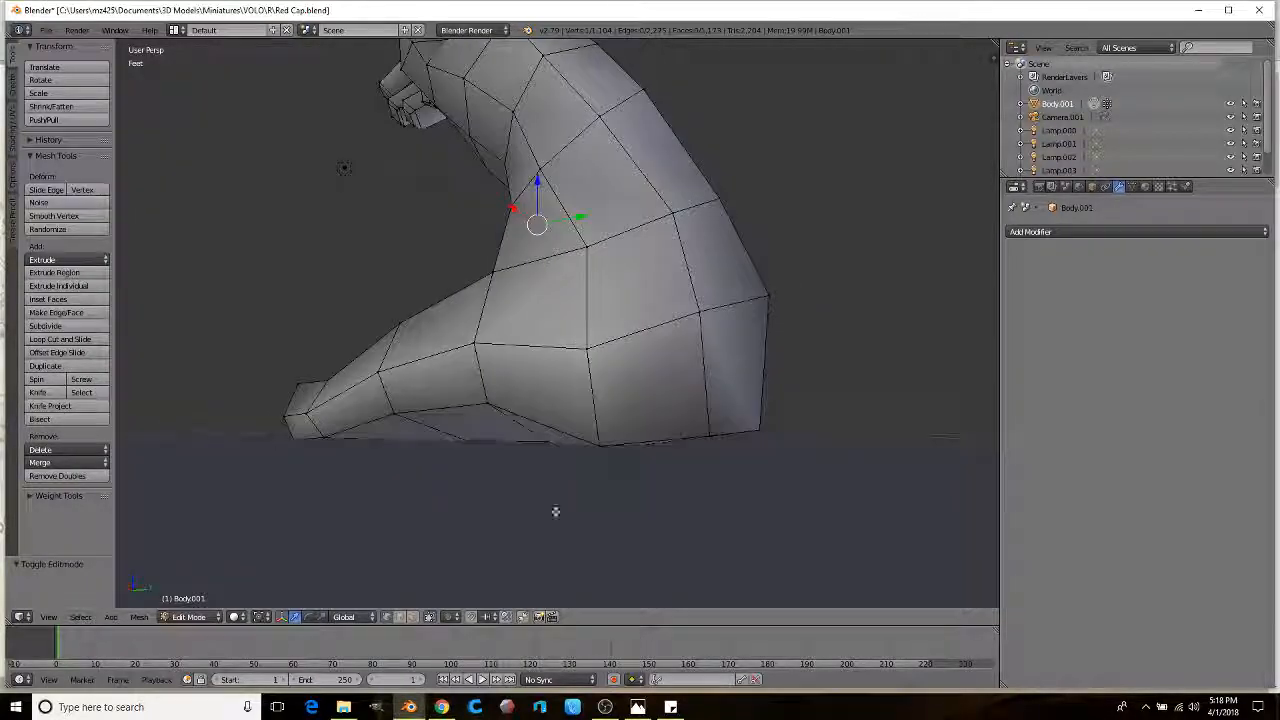
click(427, 619)
middle_drag(560, 420, 639, 396)
scroll(639, 396, up, 5)
middle_drag(636, 453, 627, 458)
Step: Lasso-select the bottom faces of the foot, including the large left face
key(z)
key(z)
mouse_move(600, 460)
ctrl+mouse_down()
mouse_move(660, 474)
mouse_move(695, 405)
ctrl+mouse_up()
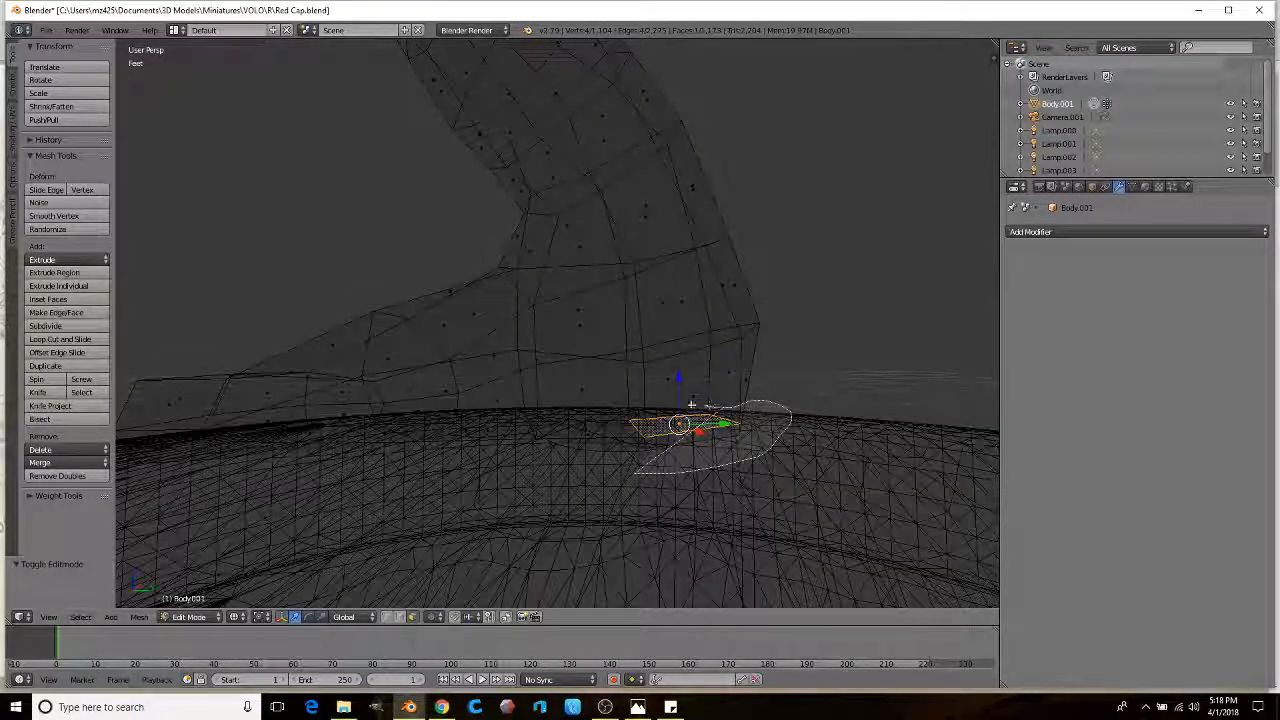
ctrl+drag(553, 412, 556, 412)
key(z)
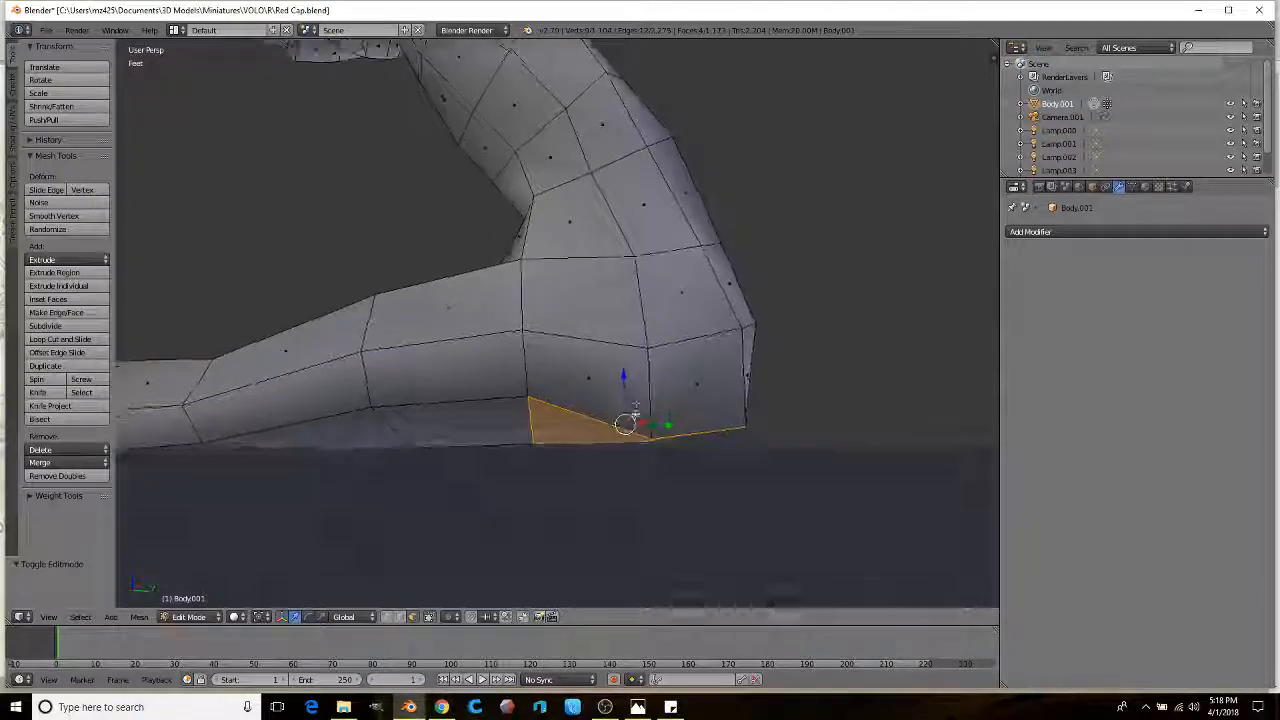
key(g)
key(z)
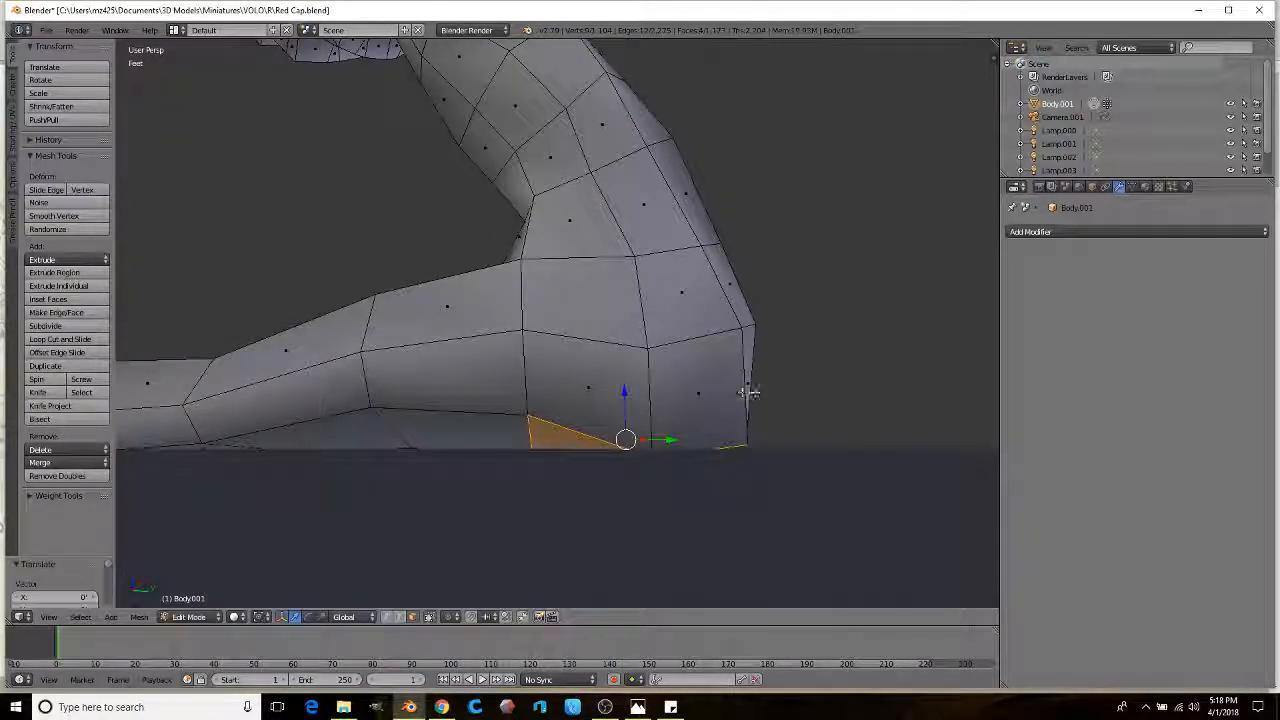
mouse_move(556, 408)
middle_down()
mouse_move(537, 397)
mouse_move(491, 417)
mouse_move(577, 404)
mouse_move(549, 408)
middle_up()
key(z)
key(z)
middle_drag(452, 408, 392, 360)
ctrl+click(462, 390)
middle_drag(559, 427, 500, 358)
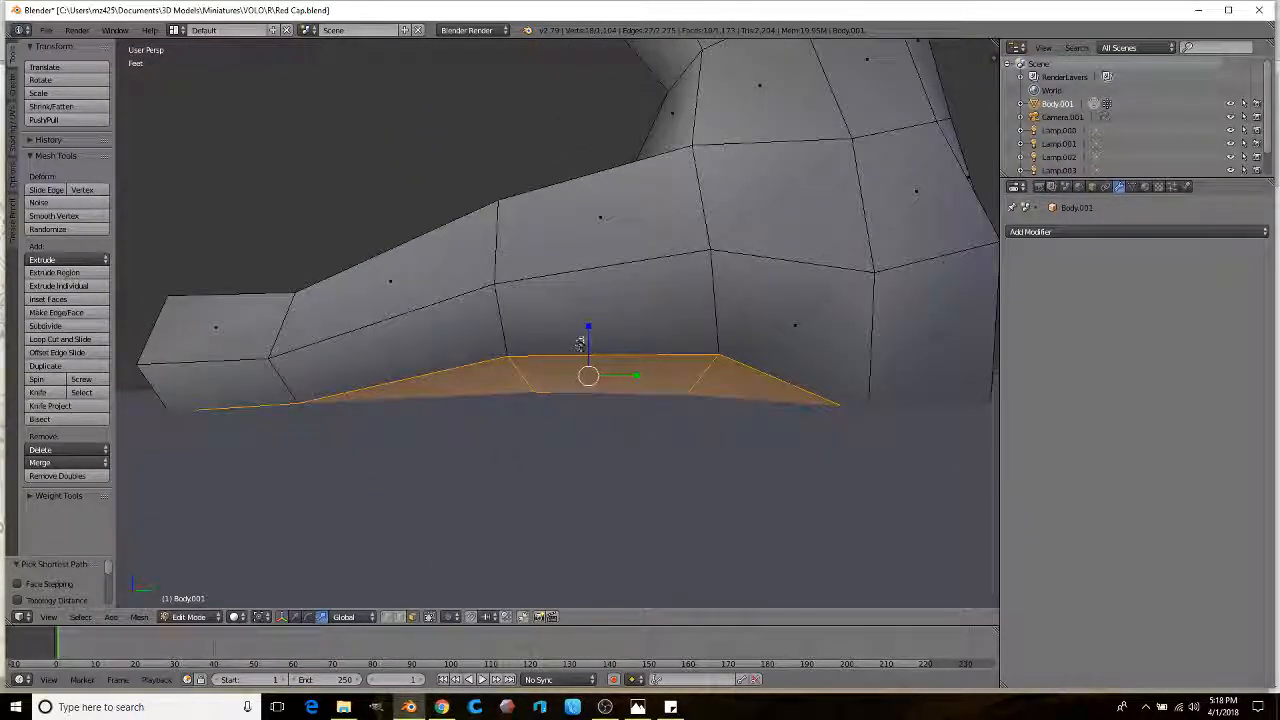
Step: Flatten the sole faces to 0 on Z and lower them onto the base
key(s)
key(z)
click(594, 366)
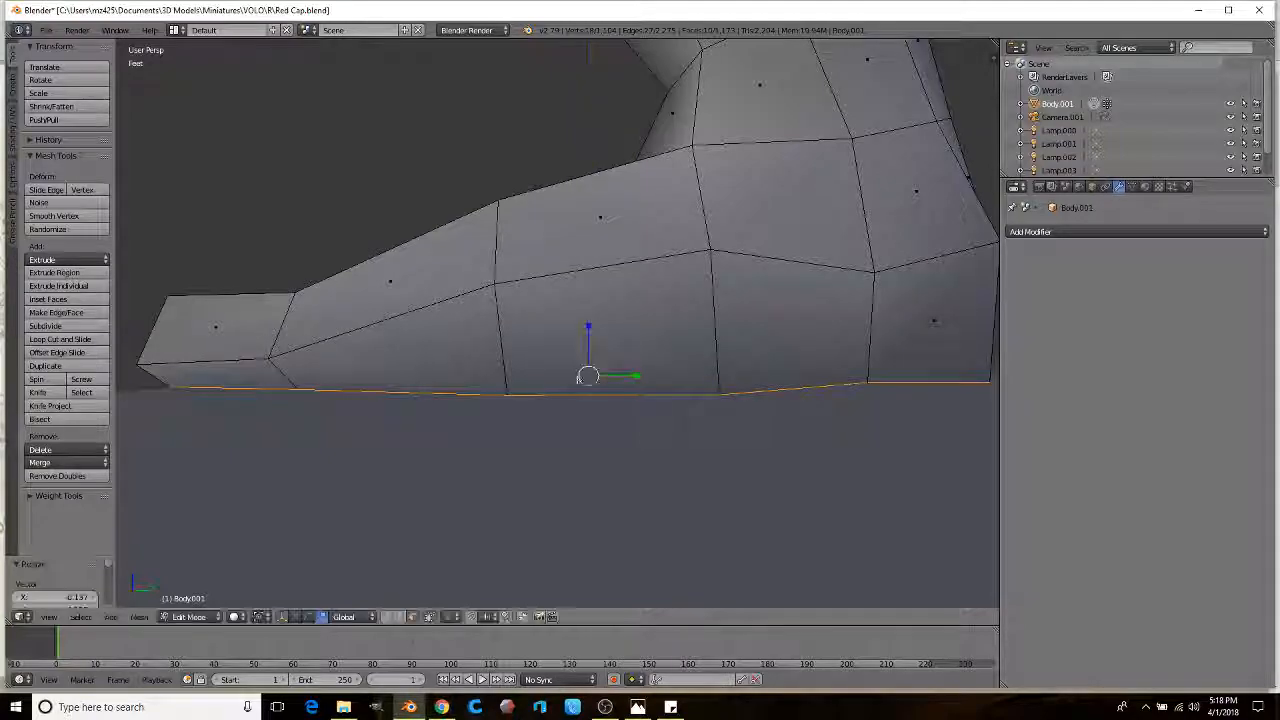
key(s)
key(z)
click(593, 355)
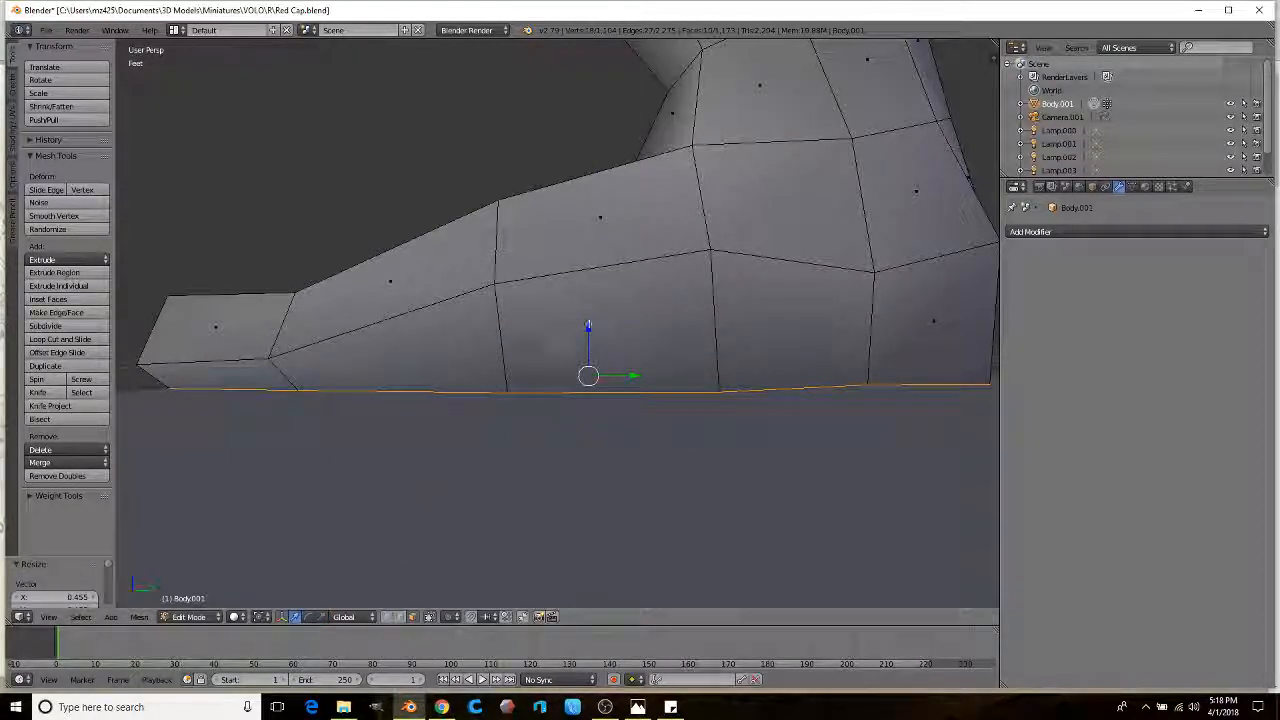
key(g)
key(z)
click(588, 332)
scroll(586, 334, down, 3)
middle_drag(586, 334, 554, 314)
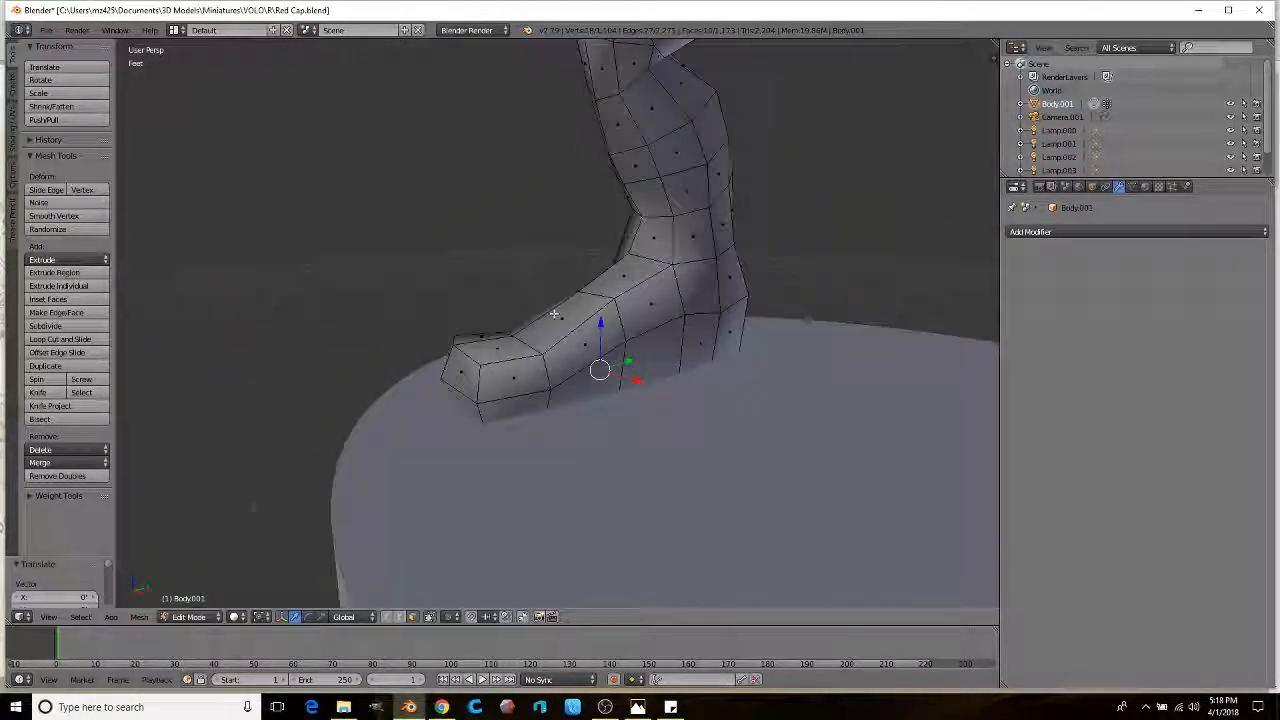
Step: Raise the foot's top vertices and reposition the ankle vertices vertically
scroll(554, 314, up, 4)
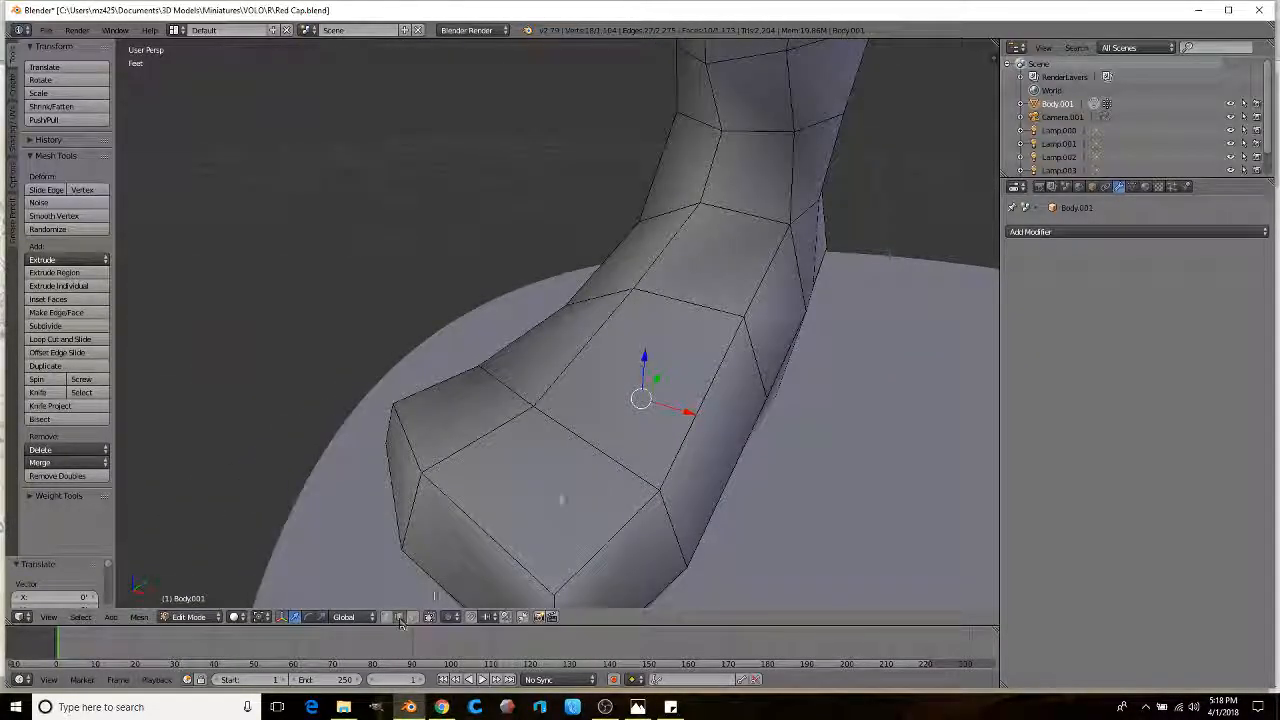
middle_drag(579, 473, 510, 455)
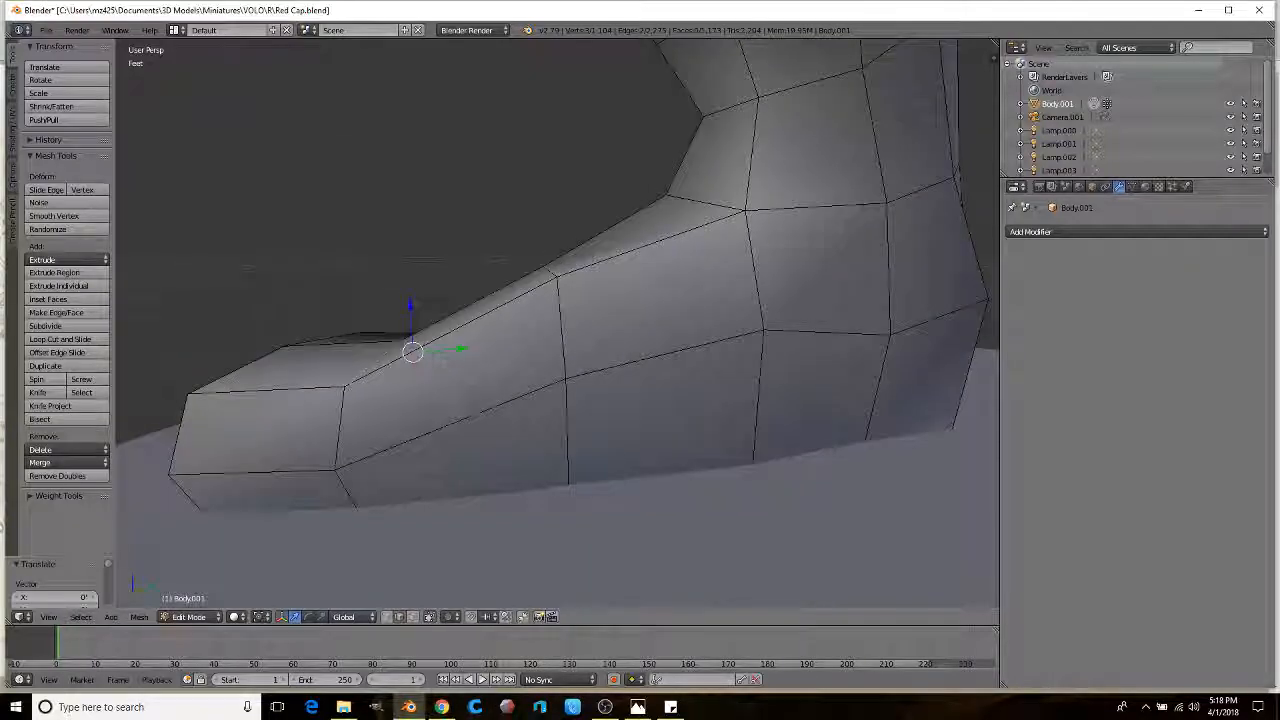
drag(419, 322, 407, 290)
click(402, 264)
middle_drag(405, 264, 551, 294)
middle_drag(571, 237, 761, 258)
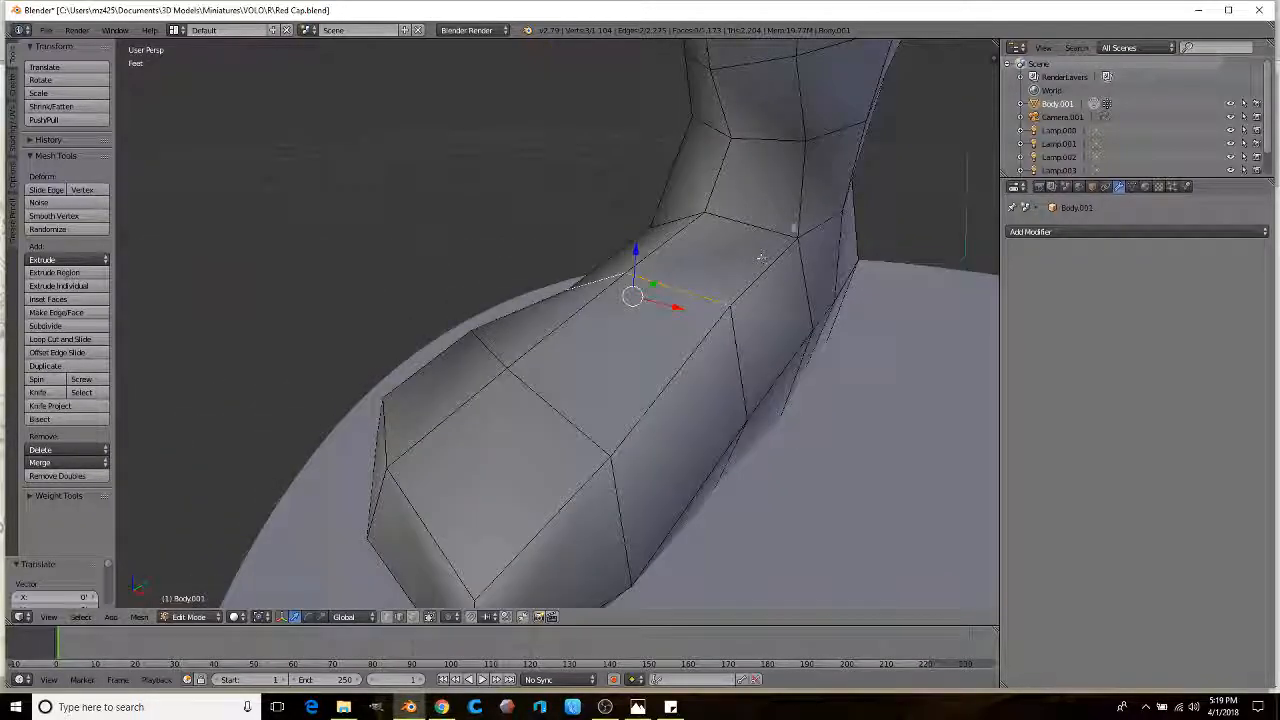
middle_drag(712, 218, 459, 548)
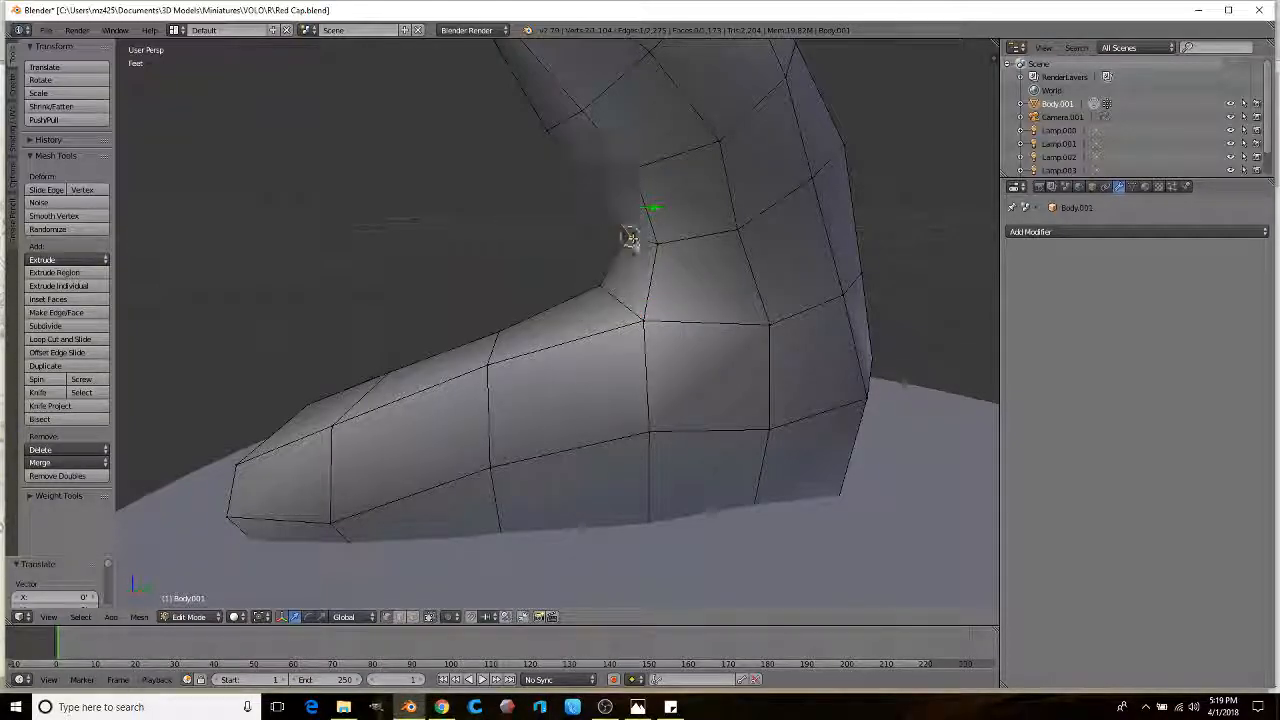
scroll(630, 237, up, 4)
click(628, 260)
Step: Switch to face selection and shift the front foot faces along X
scroll(628, 260, down, 5)
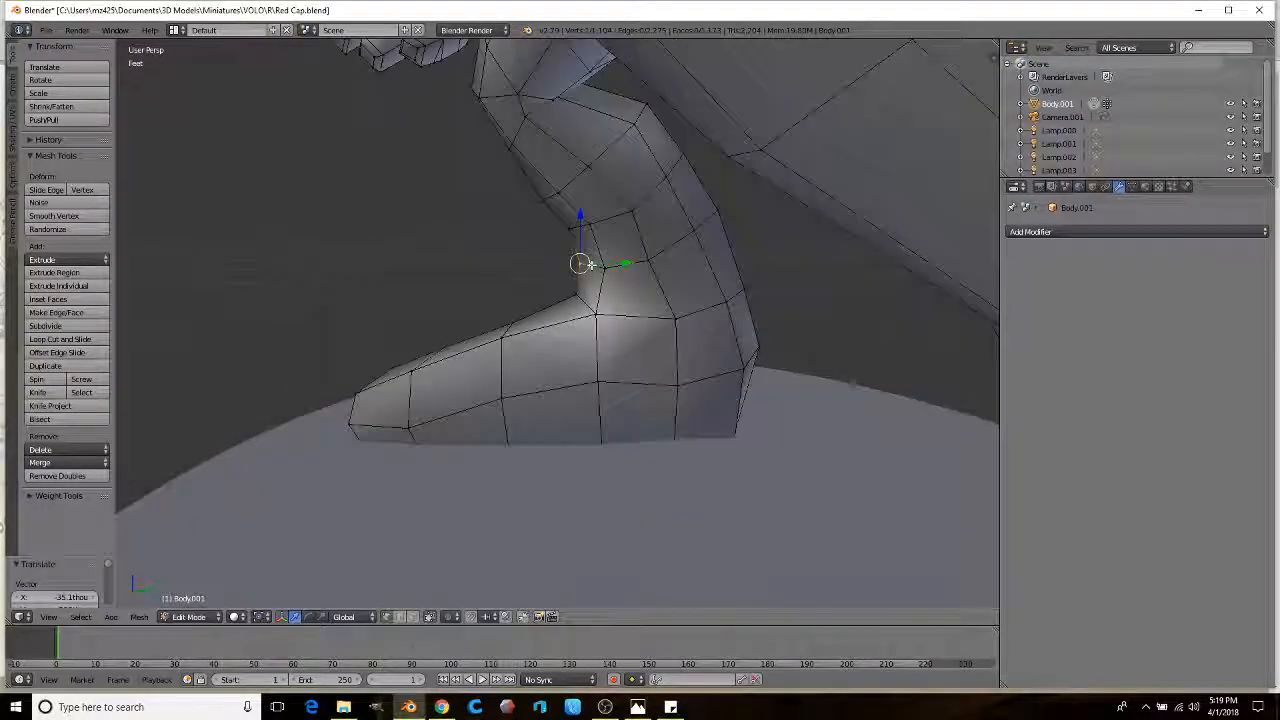
middle_drag(580, 262, 763, 243)
scroll(617, 280, up, 3)
middle_drag(614, 291, 515, 318)
scroll(569, 346, up, 3)
middle_drag(772, 450, 798, 524)
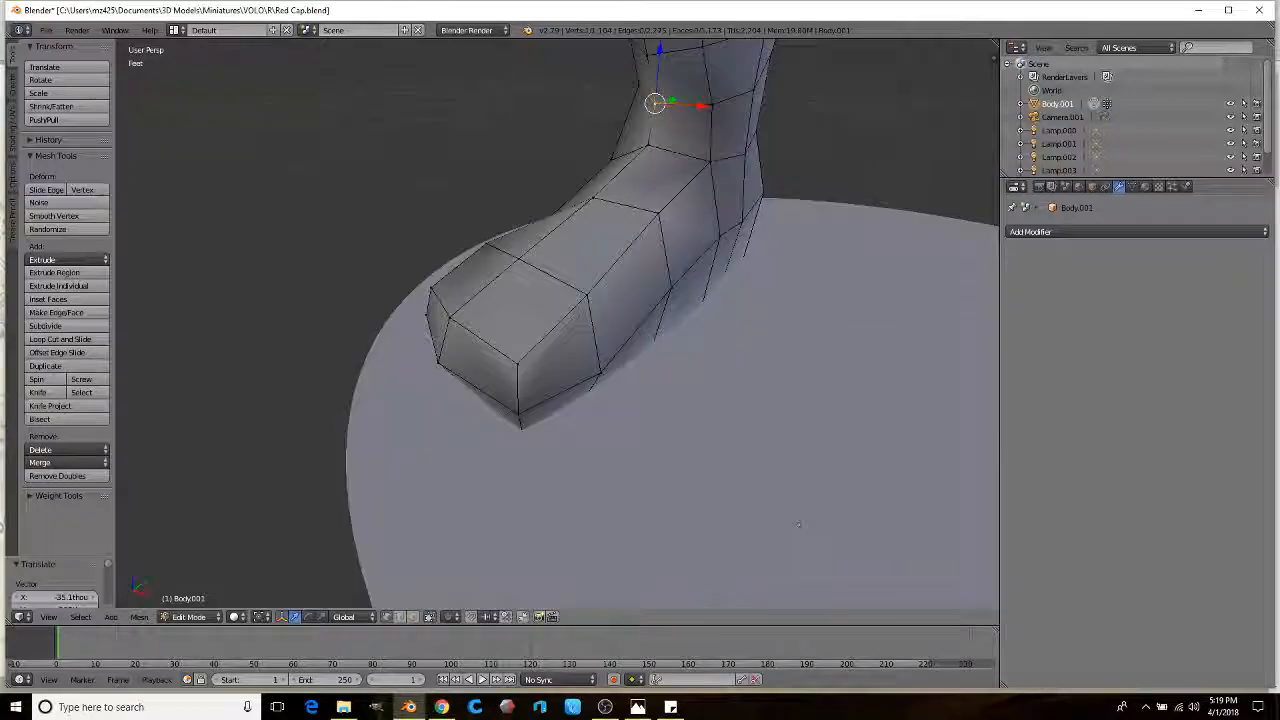
click(418, 620)
middle_drag(457, 463, 655, 350)
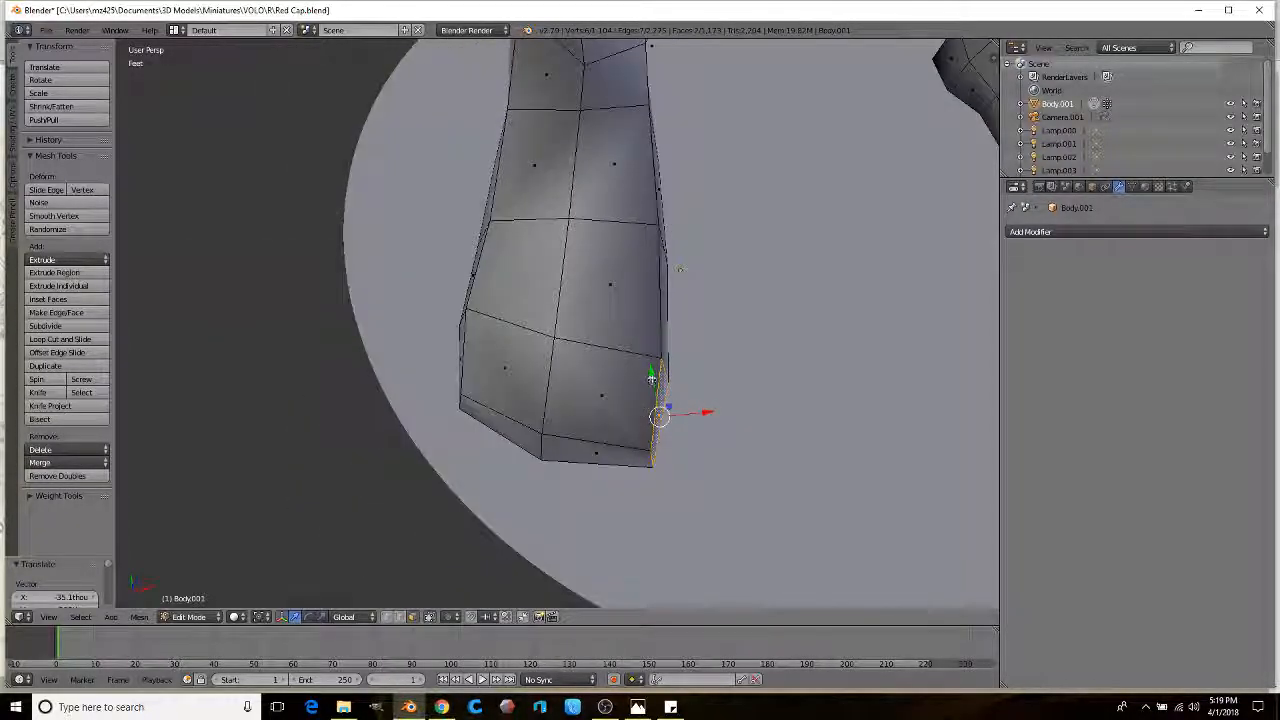
key(g)
drag(655, 351, 658, 348)
key(g)
key(x)
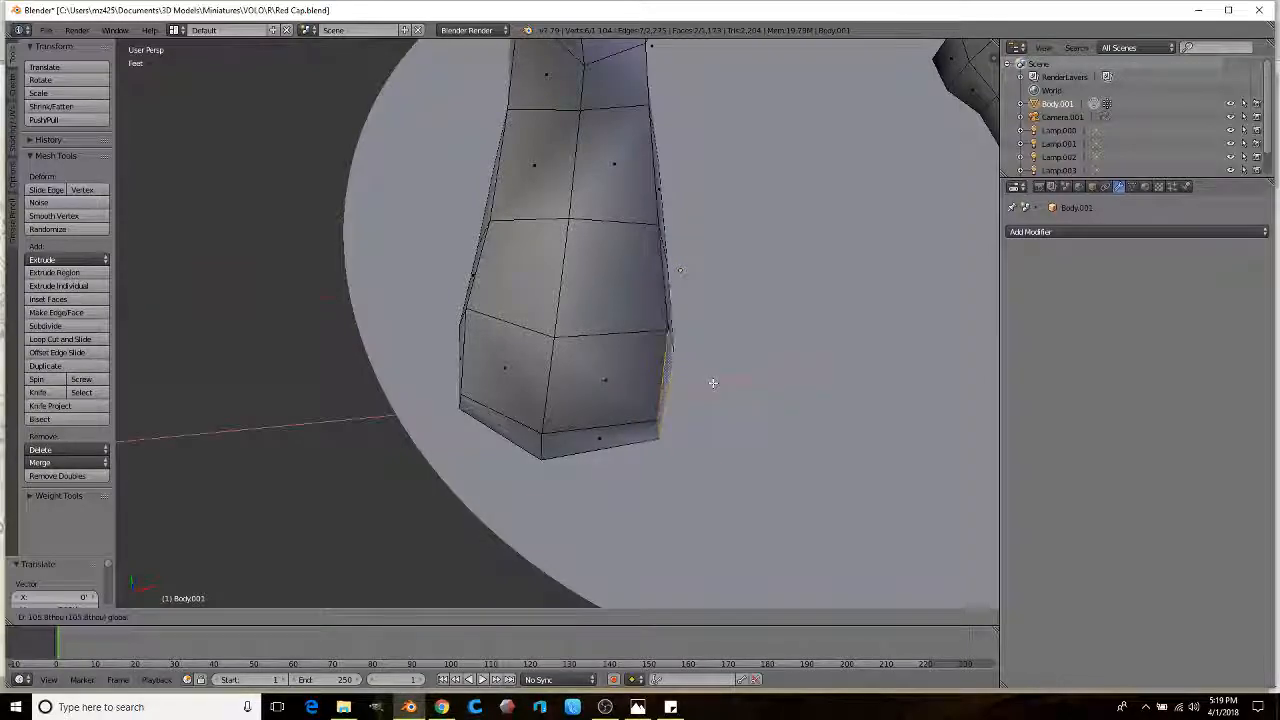
click(714, 381)
Step: Pull the foot's top edge slightly upward
middle_drag(420, 420, 403, 569)
scroll(550, 305, down, 2)
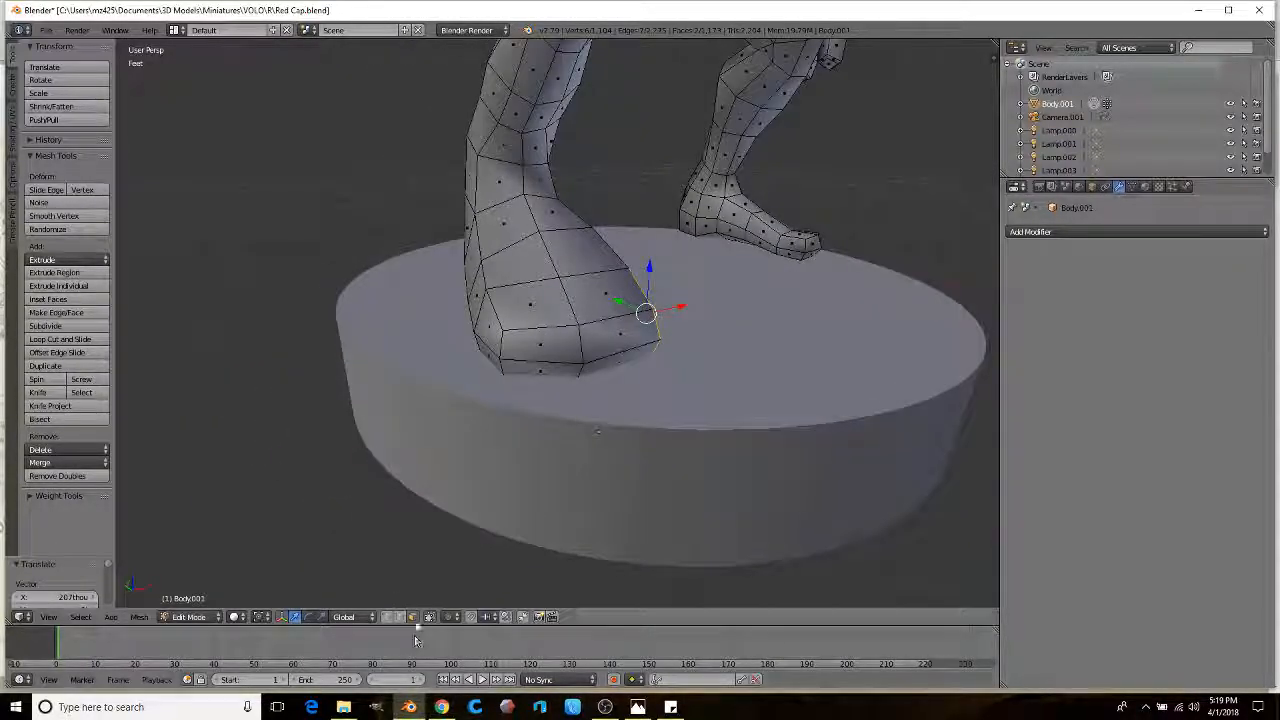
middle_drag(598, 432, 415, 517)
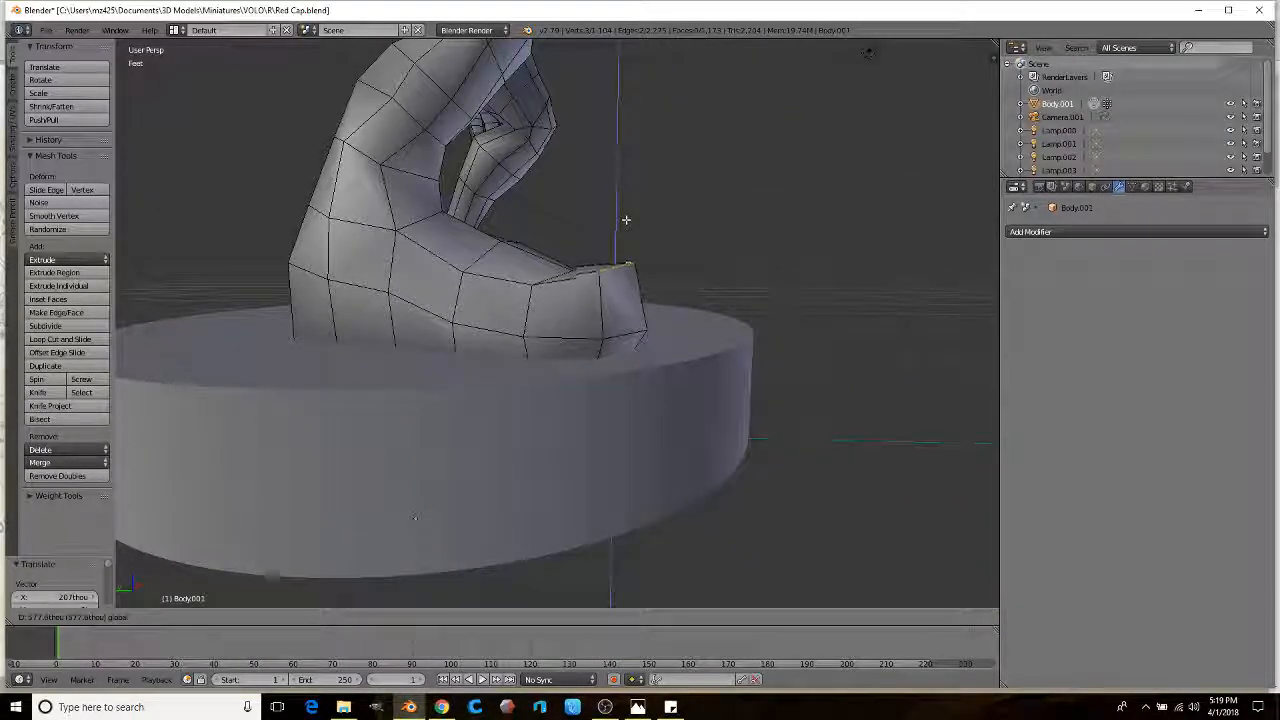
drag(626, 220, 626, 218)
mouse_move(626, 220)
middle_down()
mouse_move(543, 306)
mouse_move(609, 218)
middle_up()
Step: Cut a new edge loop near the first knee and scale it up
right_click(545, 308)
drag(567, 205, 567, 205)
middle_drag(567, 205, 660, 264)
scroll(613, 298, up, 2)
middle_drag(530, 300, 712, 346)
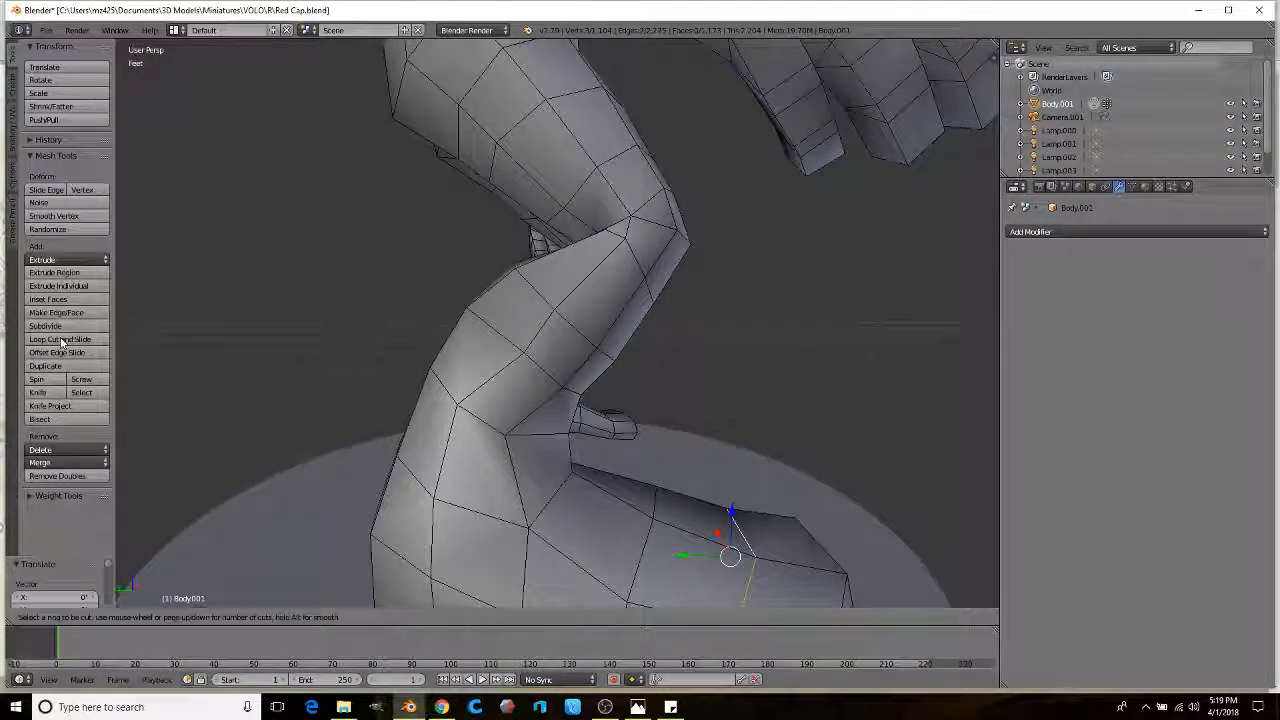
click(583, 286)
middle_drag(583, 286, 580, 327)
click(714, 313)
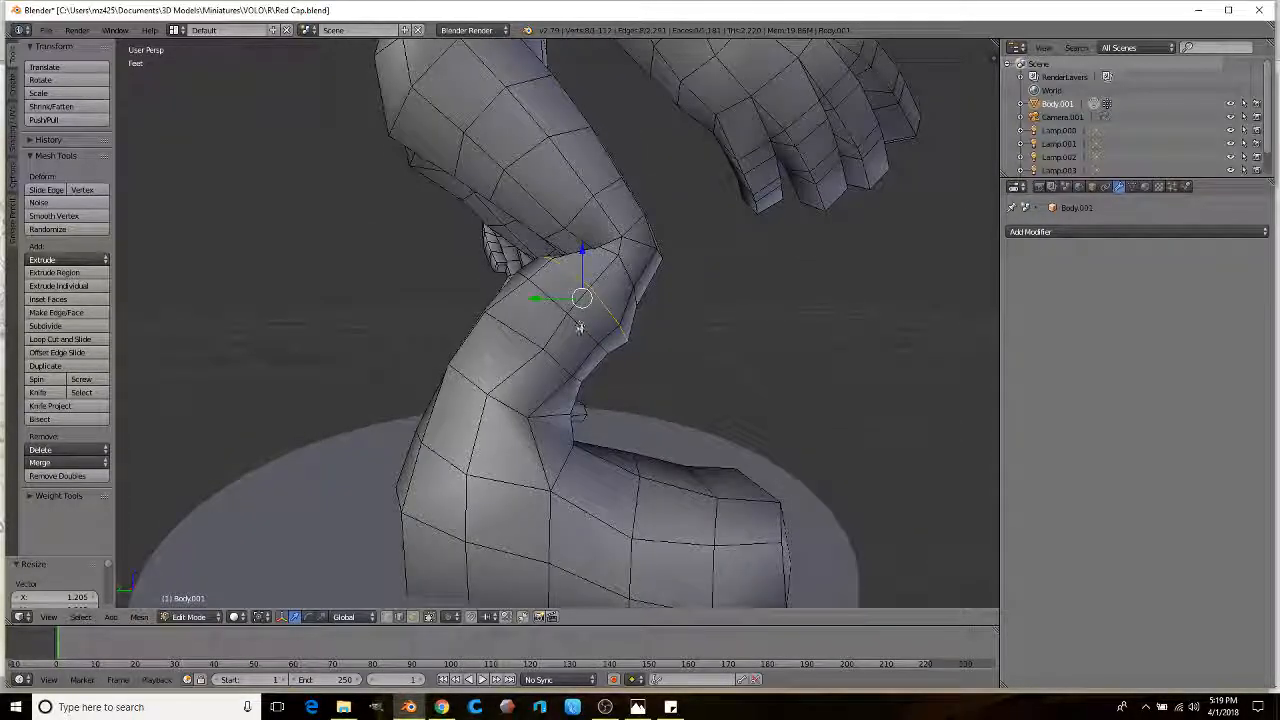
click(660, 335)
mouse_move(637, 334)
middle_down()
mouse_move(491, 314)
mouse_move(663, 331)
mouse_move(508, 334)
mouse_move(640, 340)
middle_up()
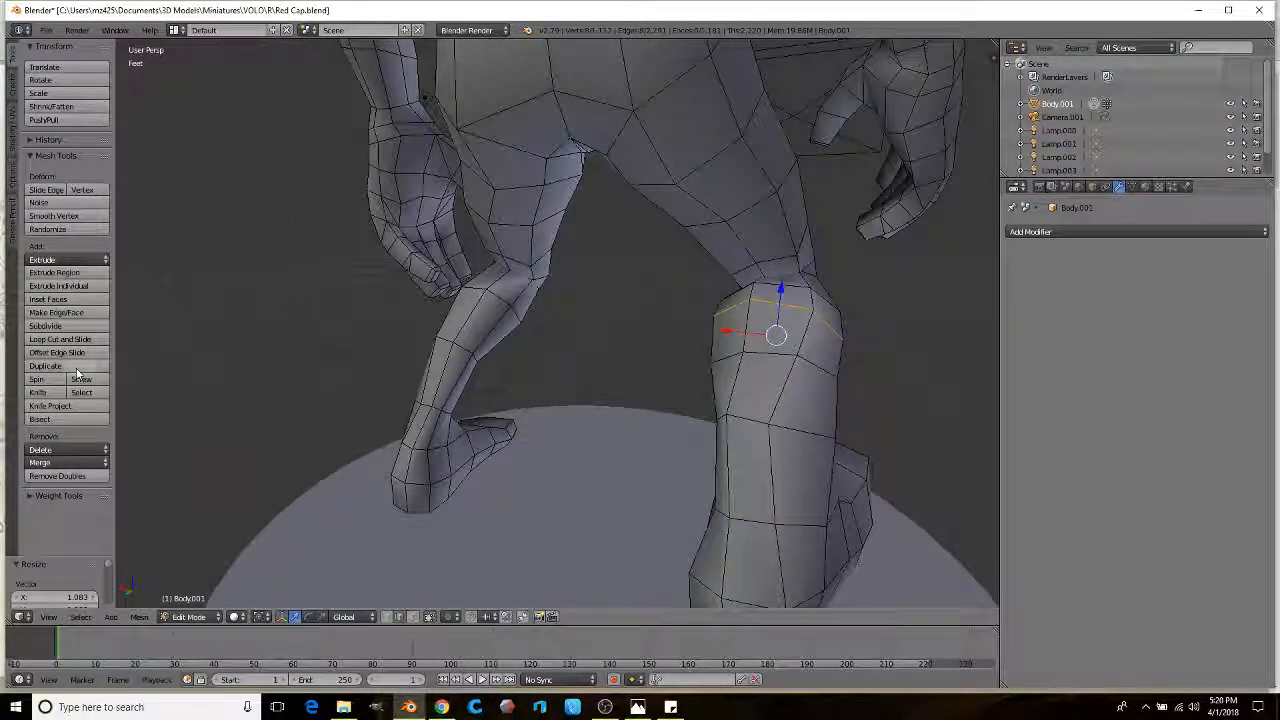
Step: Add an edge loop at the other knee and scale it up about 1.197
click(503, 298)
right_click(517, 303)
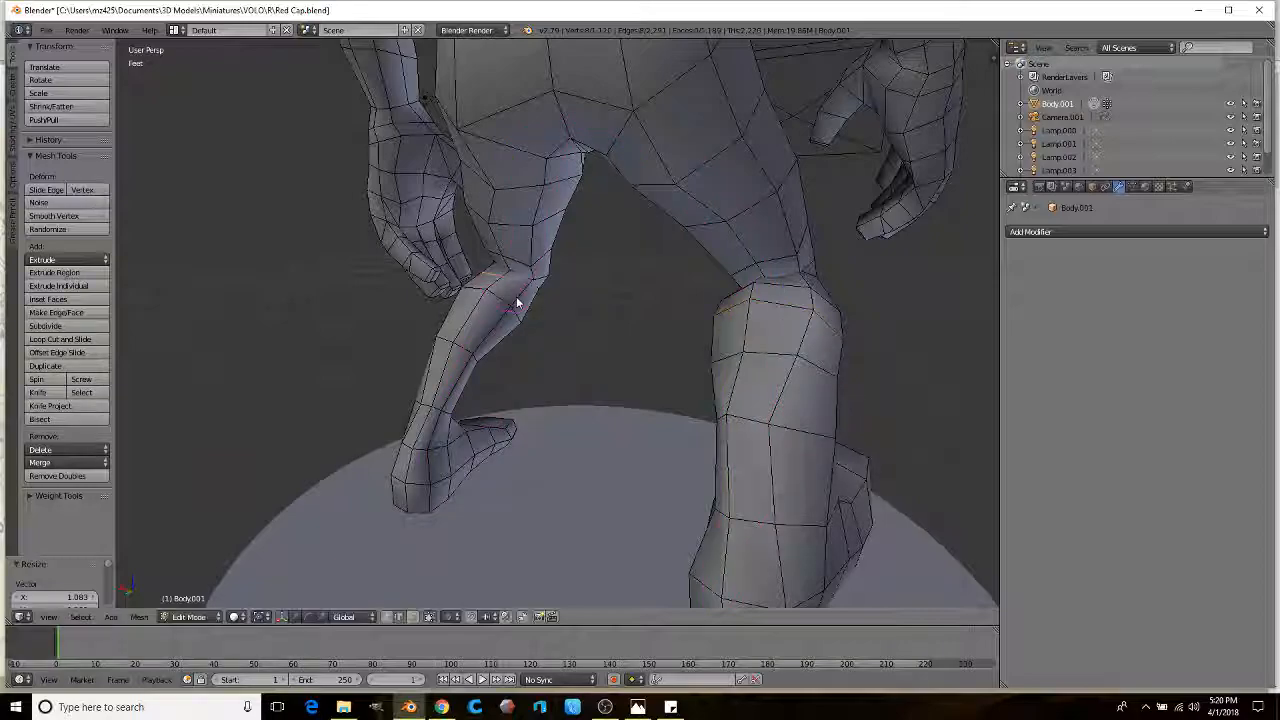
middle_drag(572, 311, 417, 434)
click(743, 343)
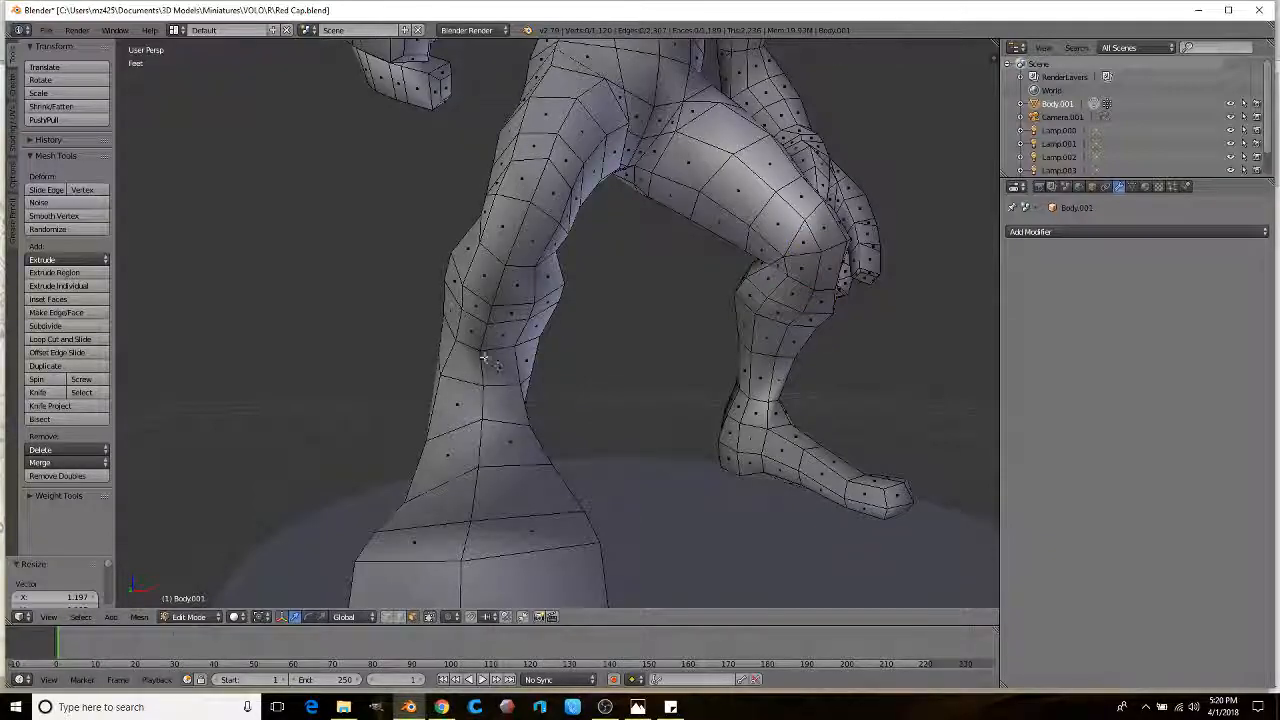
key(super)
key(super)
Step: Select the face loop around the knee and enlarge it by about 1.287
alt+right_click(443, 276)
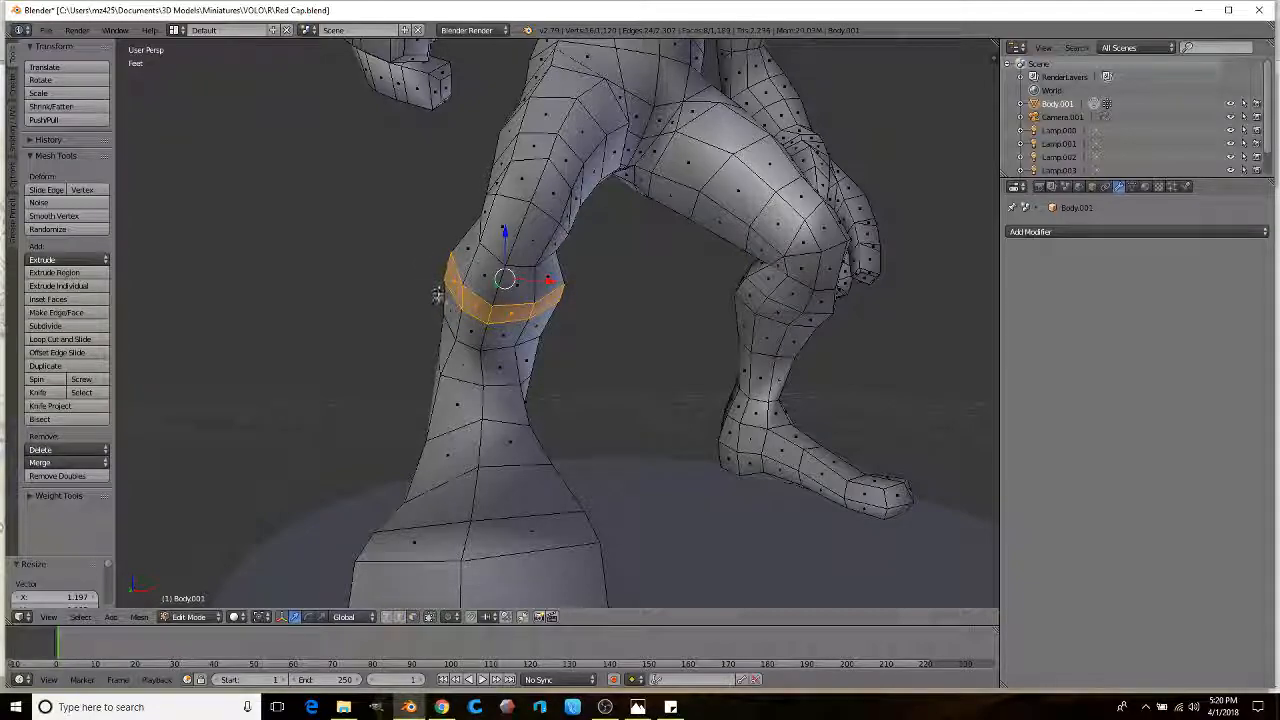
middle_drag(443, 298, 743, 364)
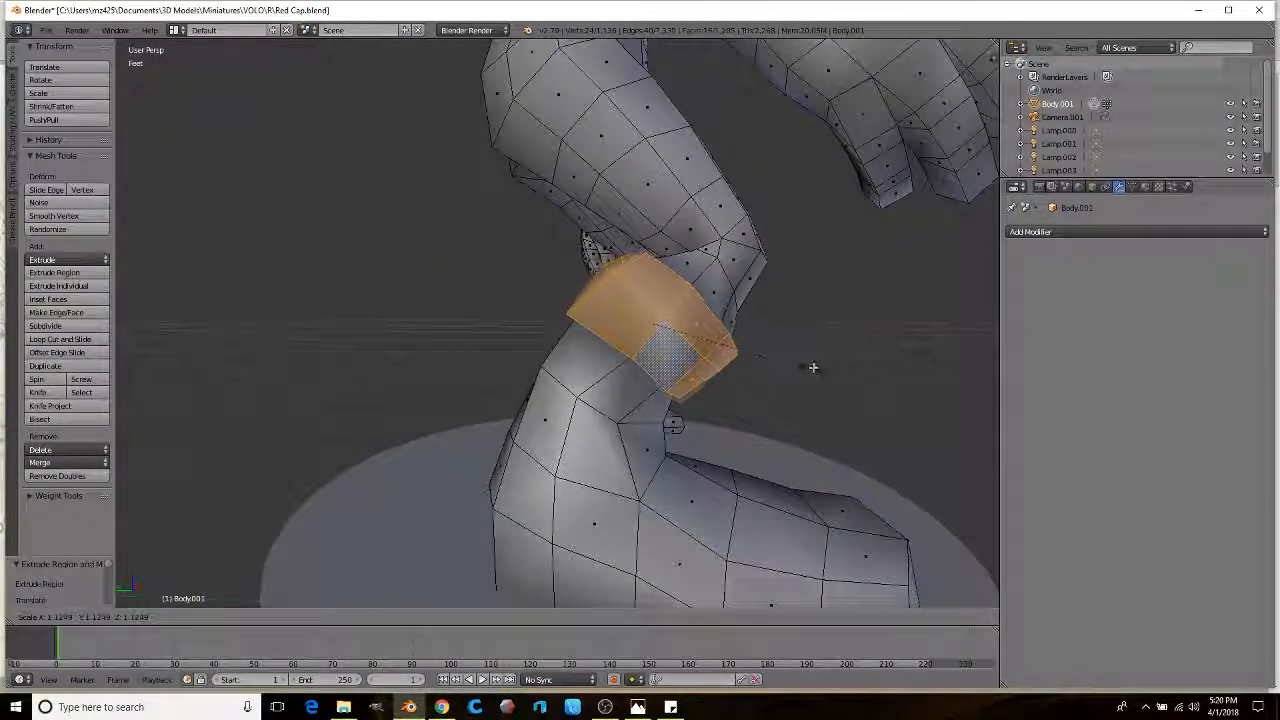
click(829, 366)
middle_drag(829, 366, 727, 336)
middle_drag(500, 351, 562, 257)
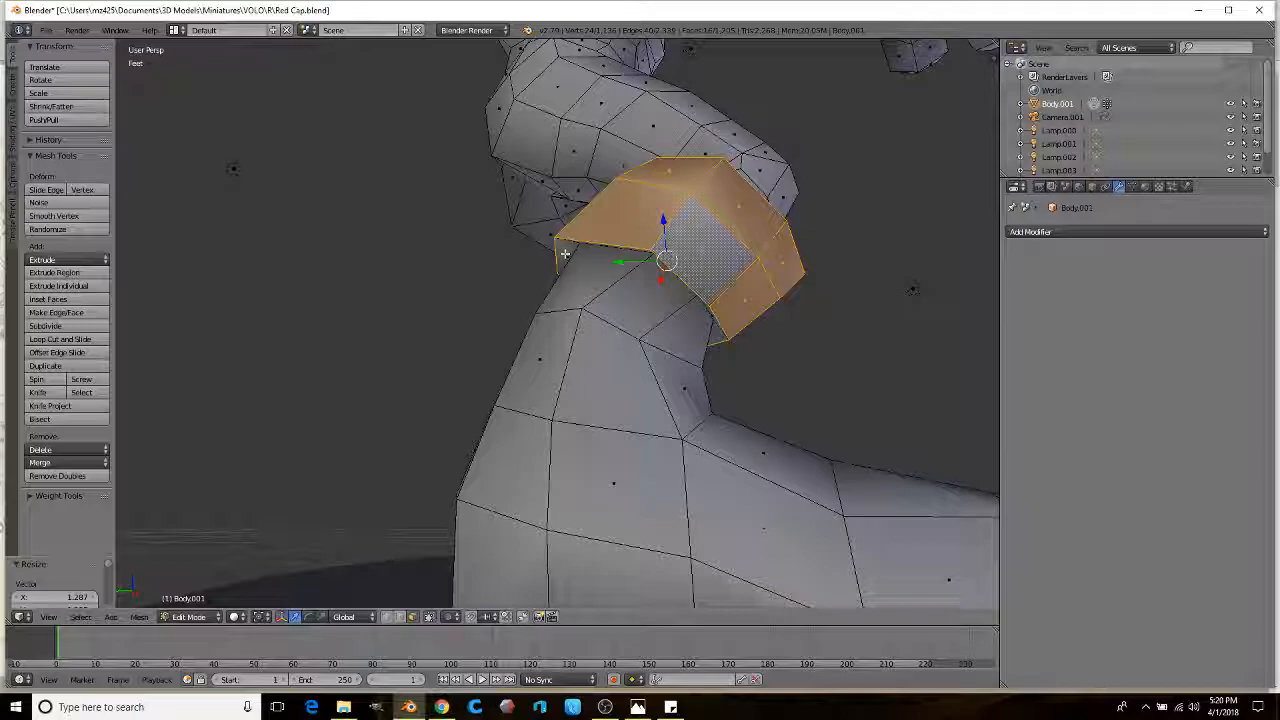
Step: Select the ring of faces below the knee loop and scale it up
key(super)
alt+right_click(565, 254)
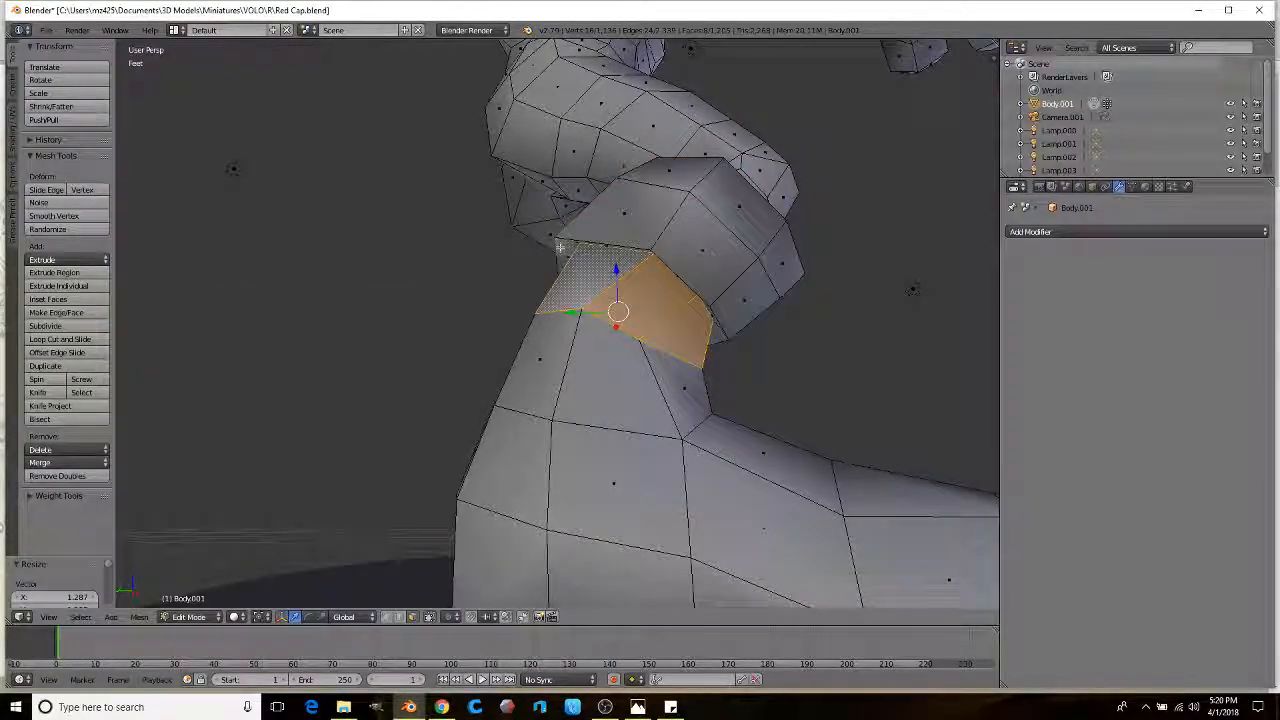
alt+right_click(563, 246)
alt+right_click(563, 243)
middle_drag(563, 243, 706, 340)
key(s)
click(817, 380)
middle_drag(817, 380, 571, 366)
Step: Extrude the lower ring outward to form the rolled trouser cuff
key(e)
click(790, 374)
scroll(670, 337, down, 3)
scroll(889, 294, up, 2)
click(1051, 232)
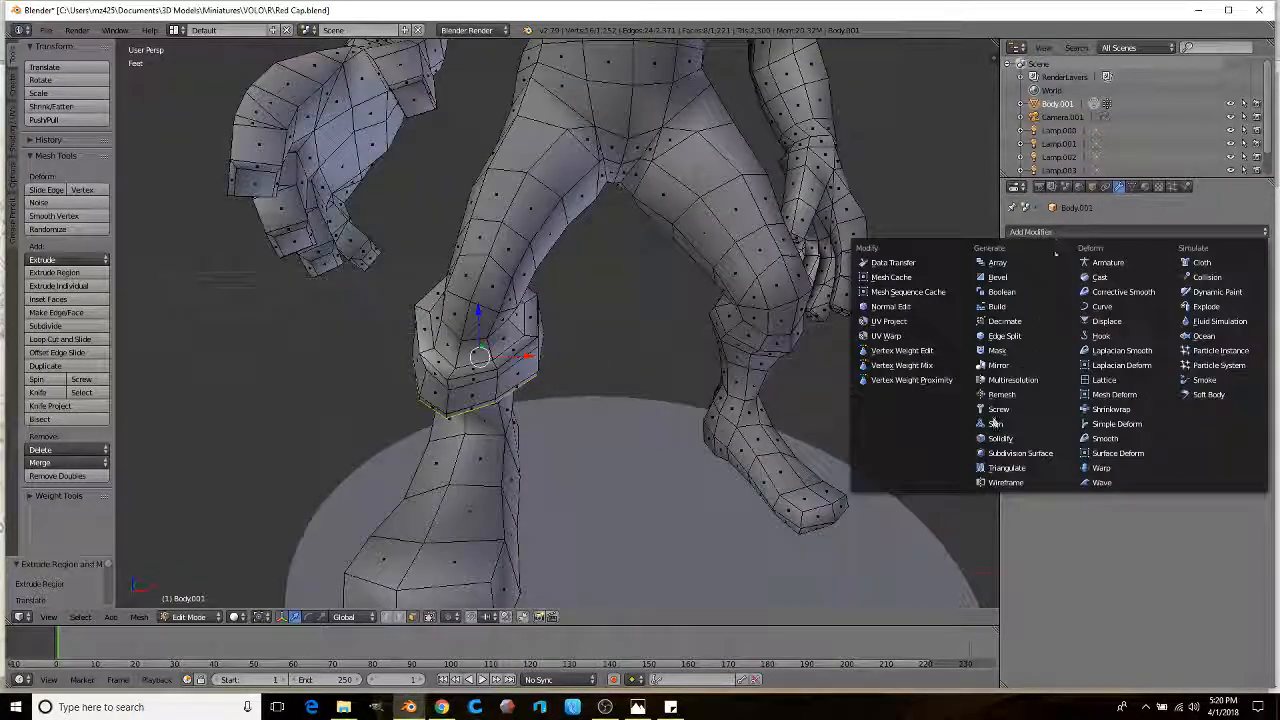
Step: Add a Subdivision Surface modifier (1 viewport, 2 render levels) to Body.001 and preview the smoothed mesh
click(994, 455)
shift+middle_drag(636, 457, 646, 420)
scroll(648, 384, up, 2)
key(Tab)
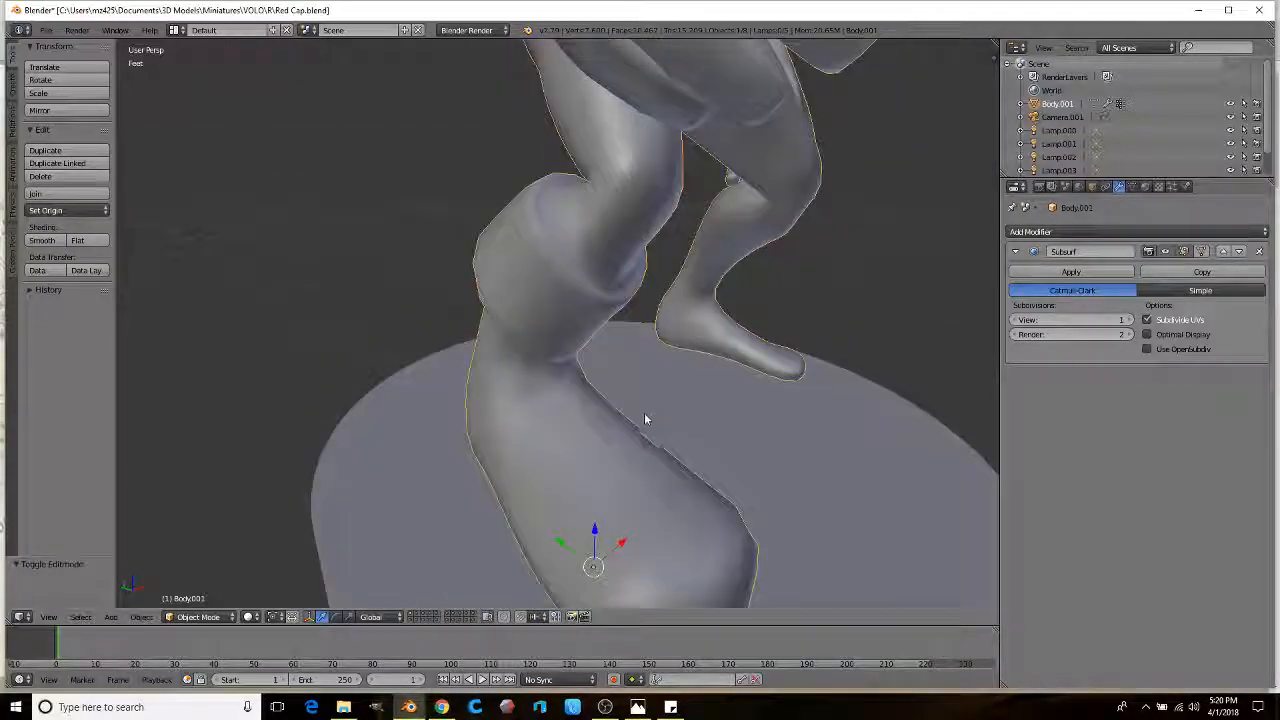
key(Tab)
middle_drag(680, 368, 627, 320)
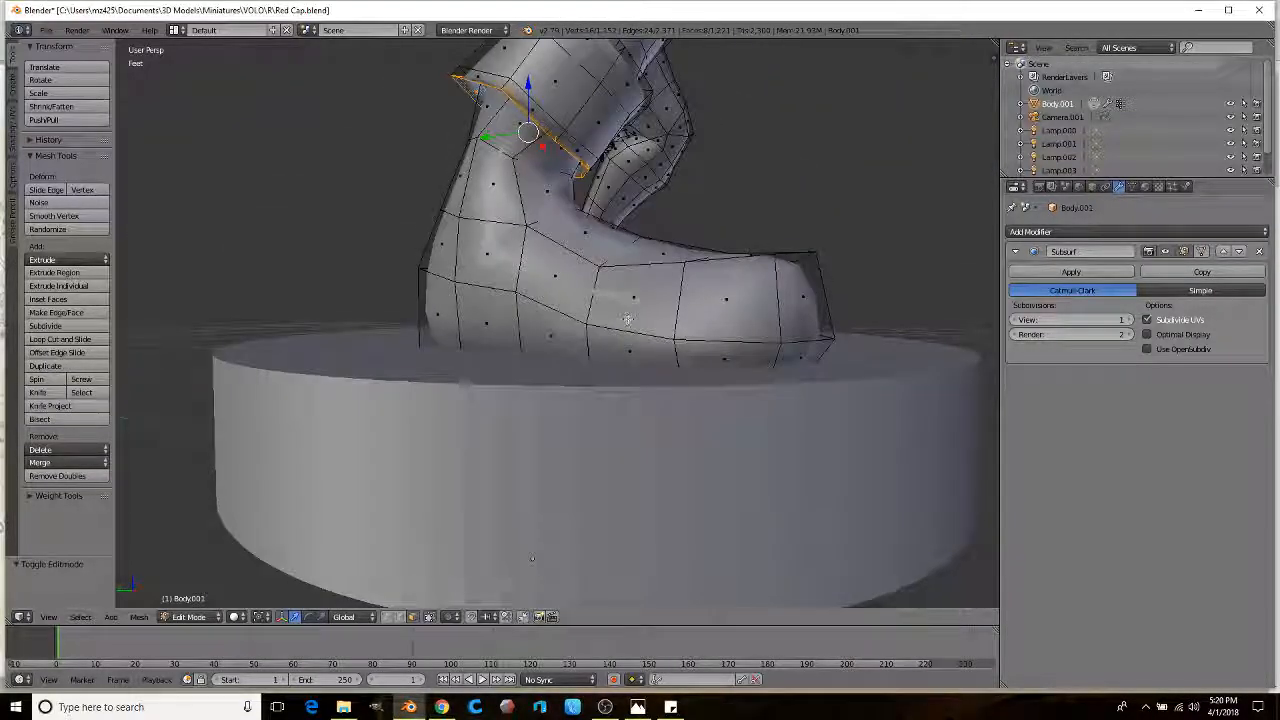
Step: Cut a new edge loop near the bottom of the boot
click(71, 341)
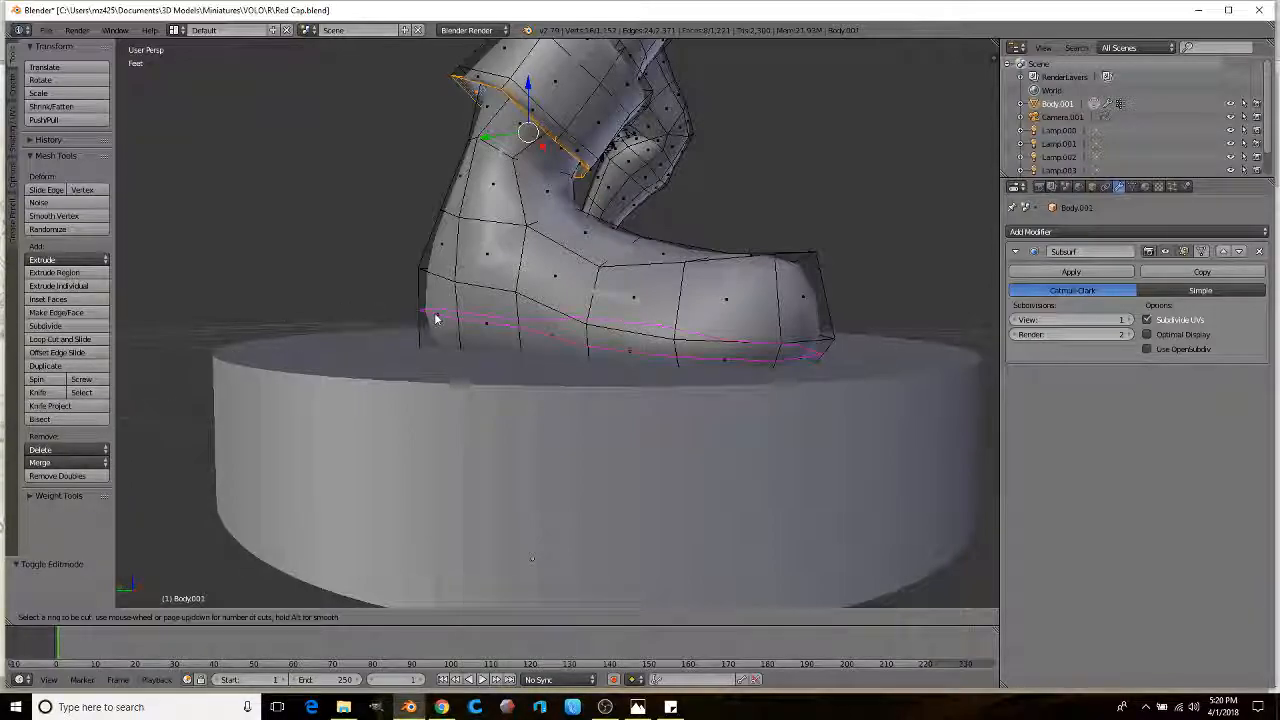
click(433, 325)
click(437, 333)
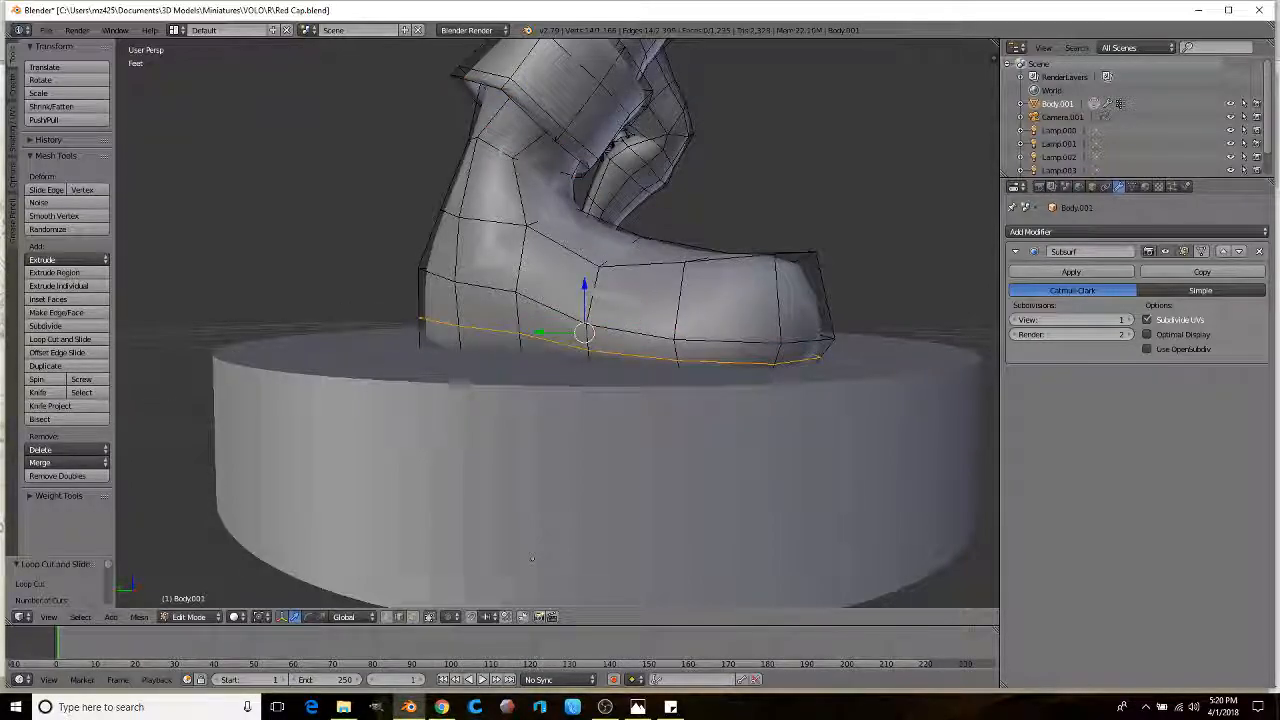
middle_drag(591, 370, 637, 276)
click(631, 289)
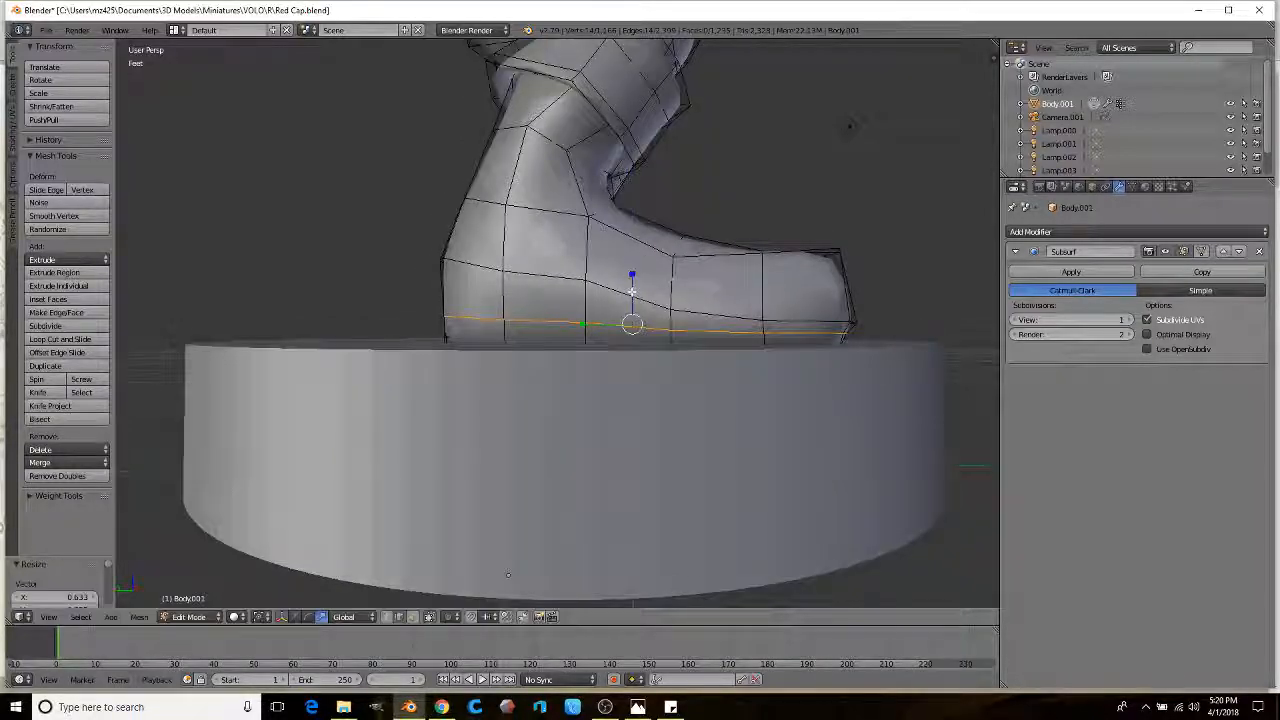
Step: Extrude the boot's bottom face ring and scale it outward into a wider sole
click(410, 617)
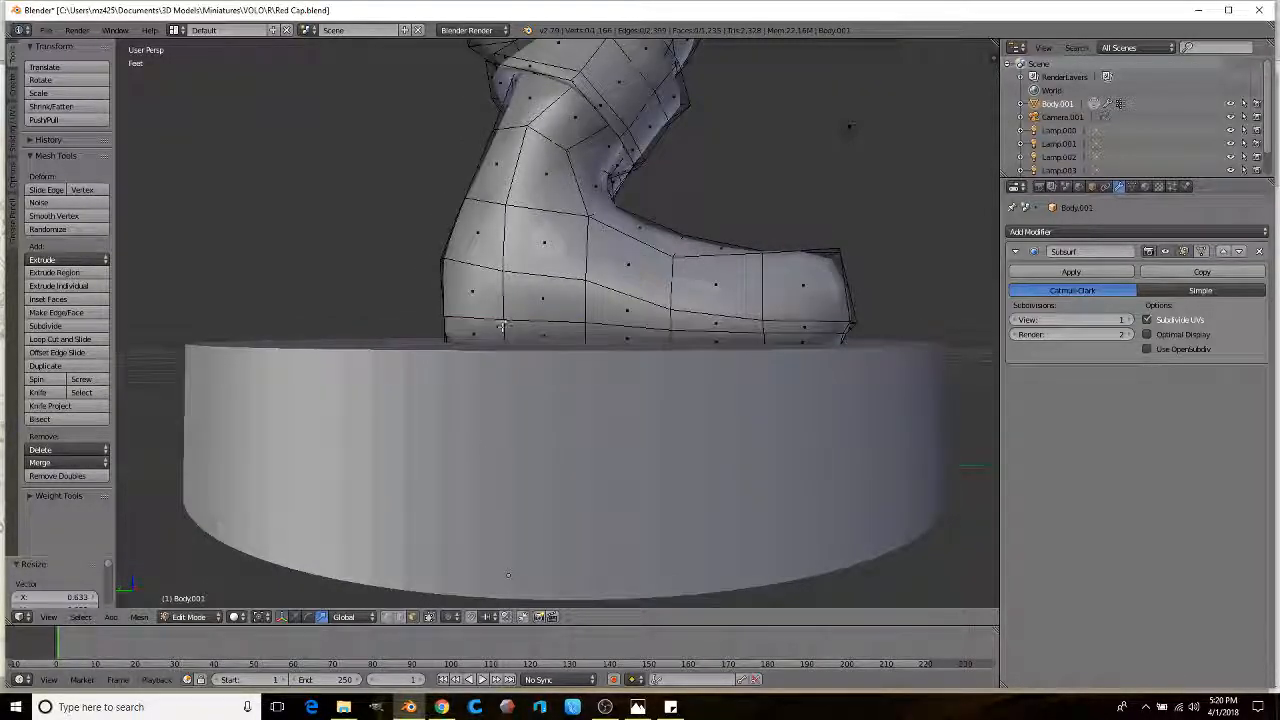
alt+right_click(452, 333)
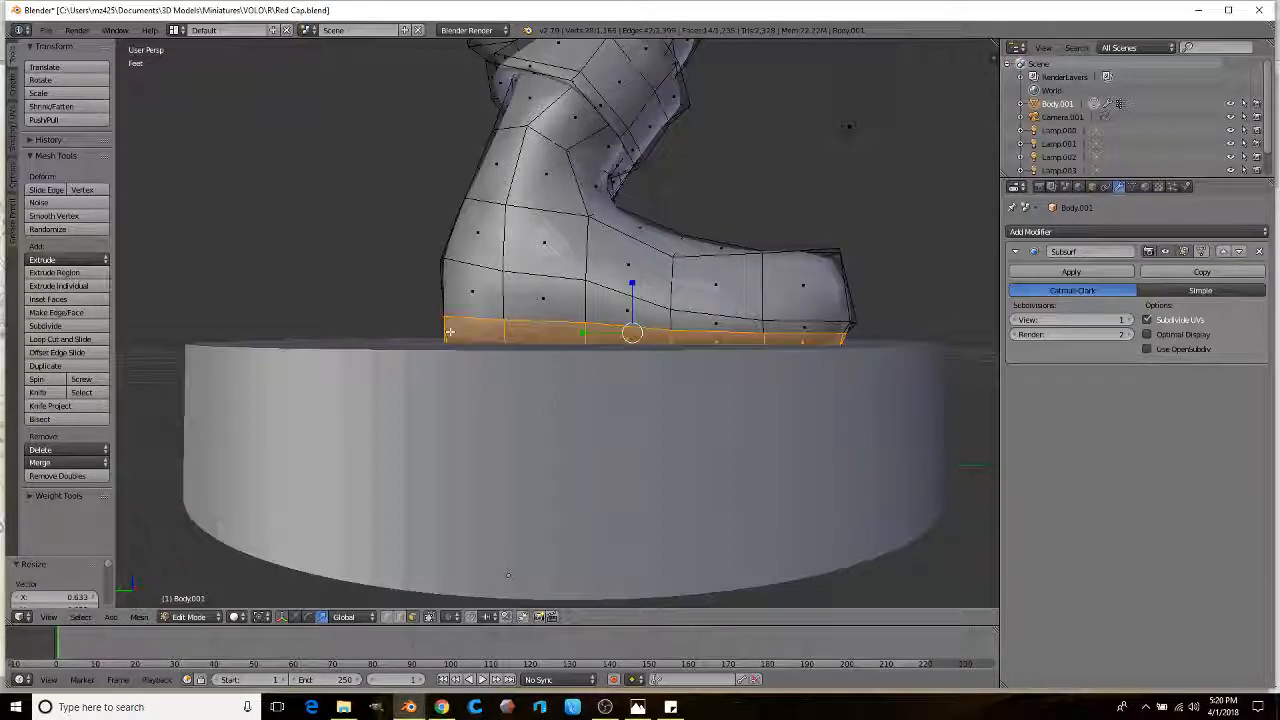
middle_drag(547, 358, 522, 334)
key(e)
right_click(606, 324)
key(s)
click(623, 326)
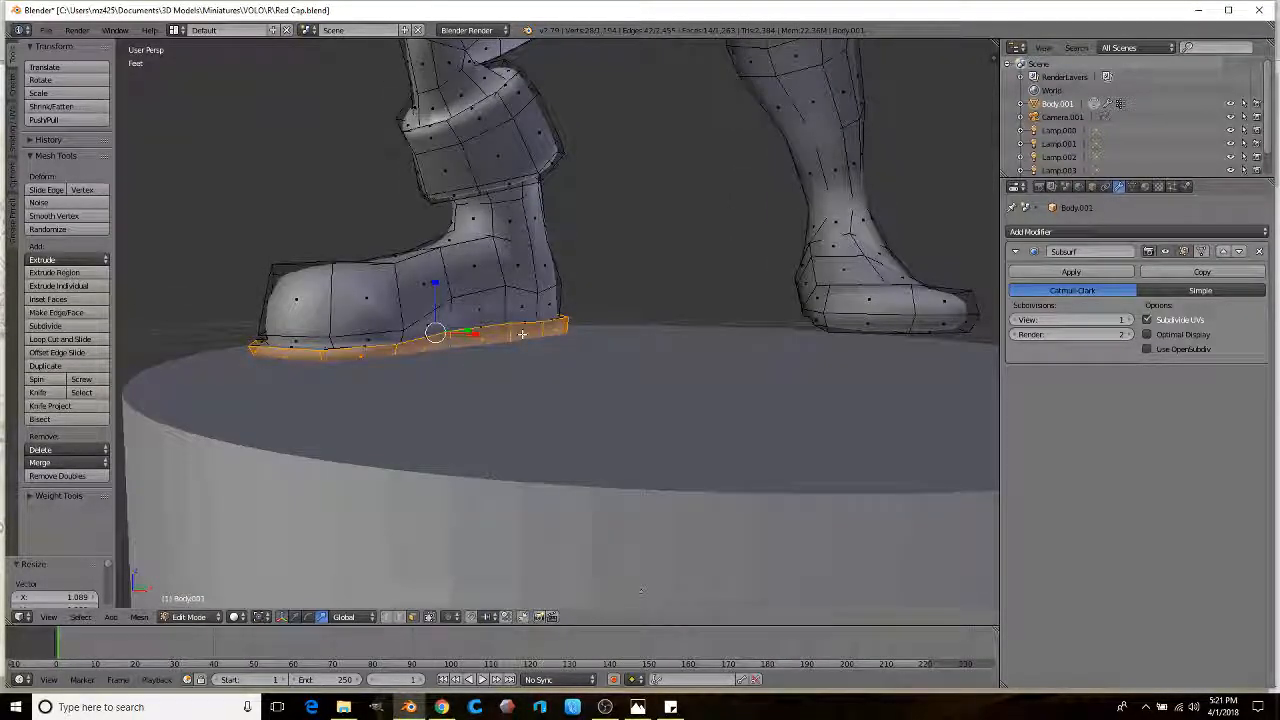
scroll(522, 334, down, 5)
Step: Check the whole figure in Object Mode and switch the gizmo from Scale to Move
key(Tab)
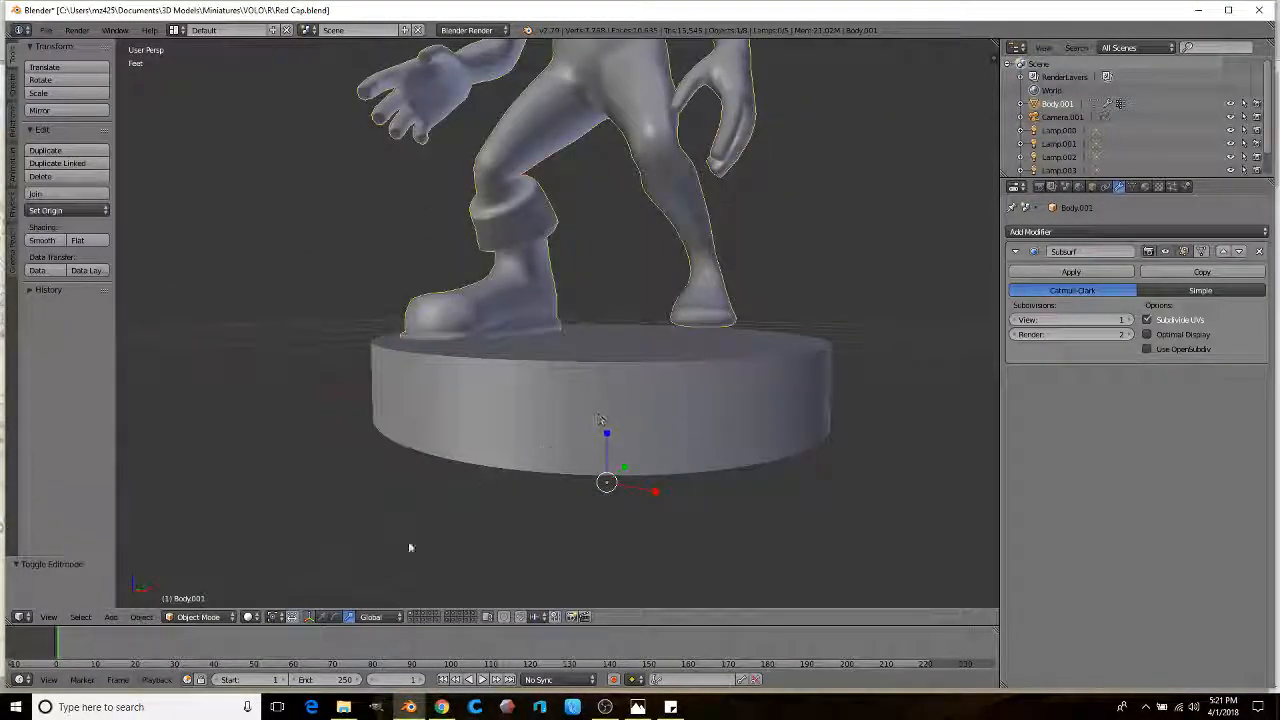
click(323, 618)
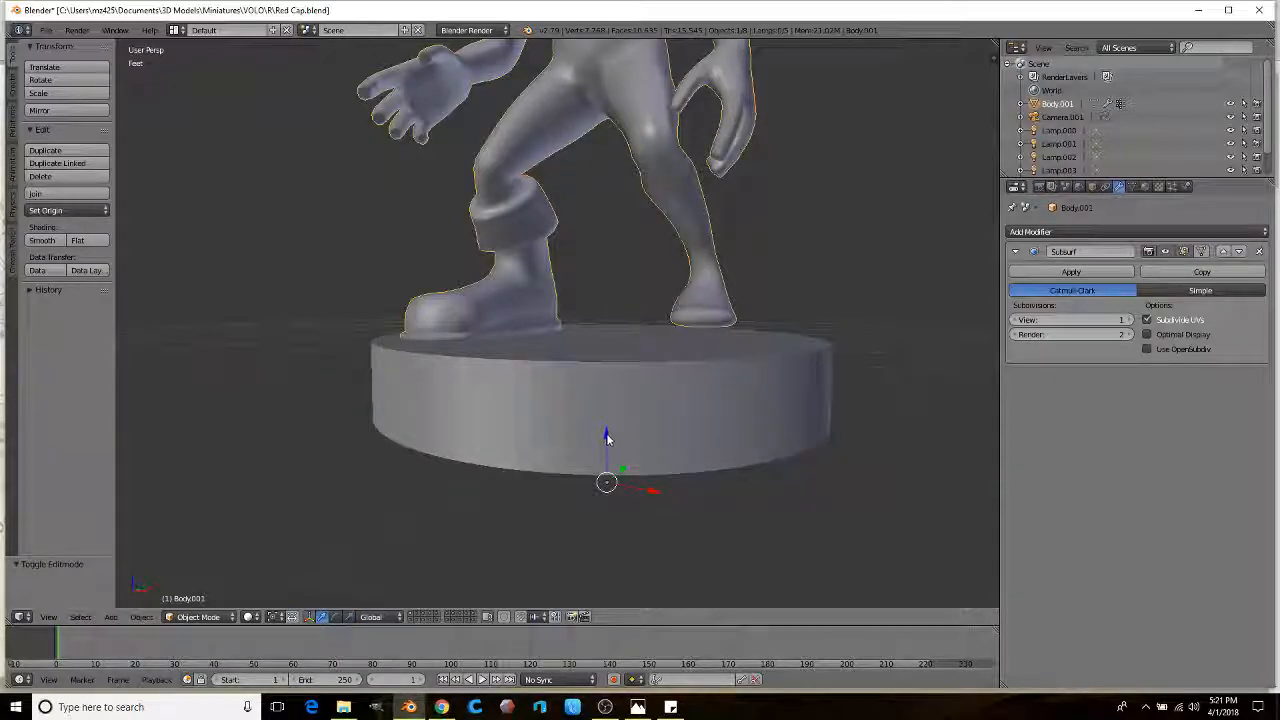
scroll(610, 433, up, 2)
scroll(580, 380, up, 5)
key(Tab)
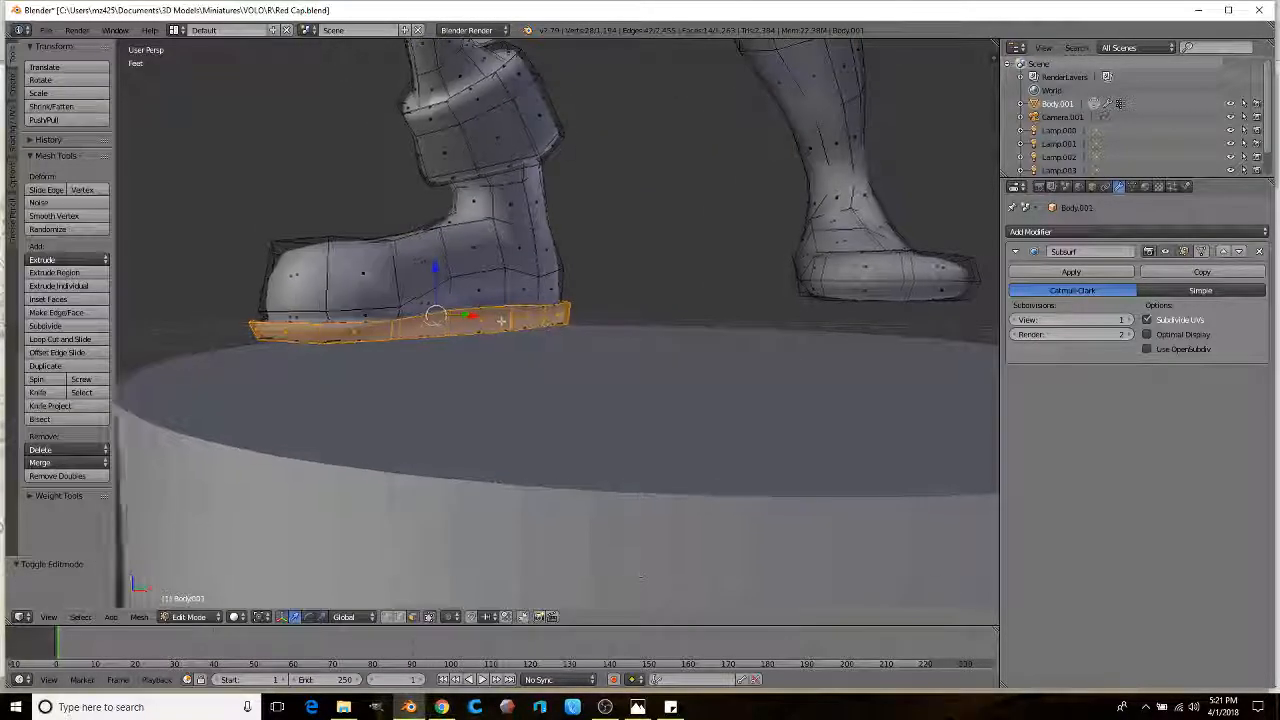
middle_drag(502, 322, 500, 285)
scroll(577, 334, up, 4)
mouse_move(577, 334)
middle_down()
mouse_move(535, 350)
mouse_move(523, 338)
mouse_move(566, 349)
middle_up()
Step: In X-ray, box-select the sole's bottom edge loop and move it down along Z
key(z)
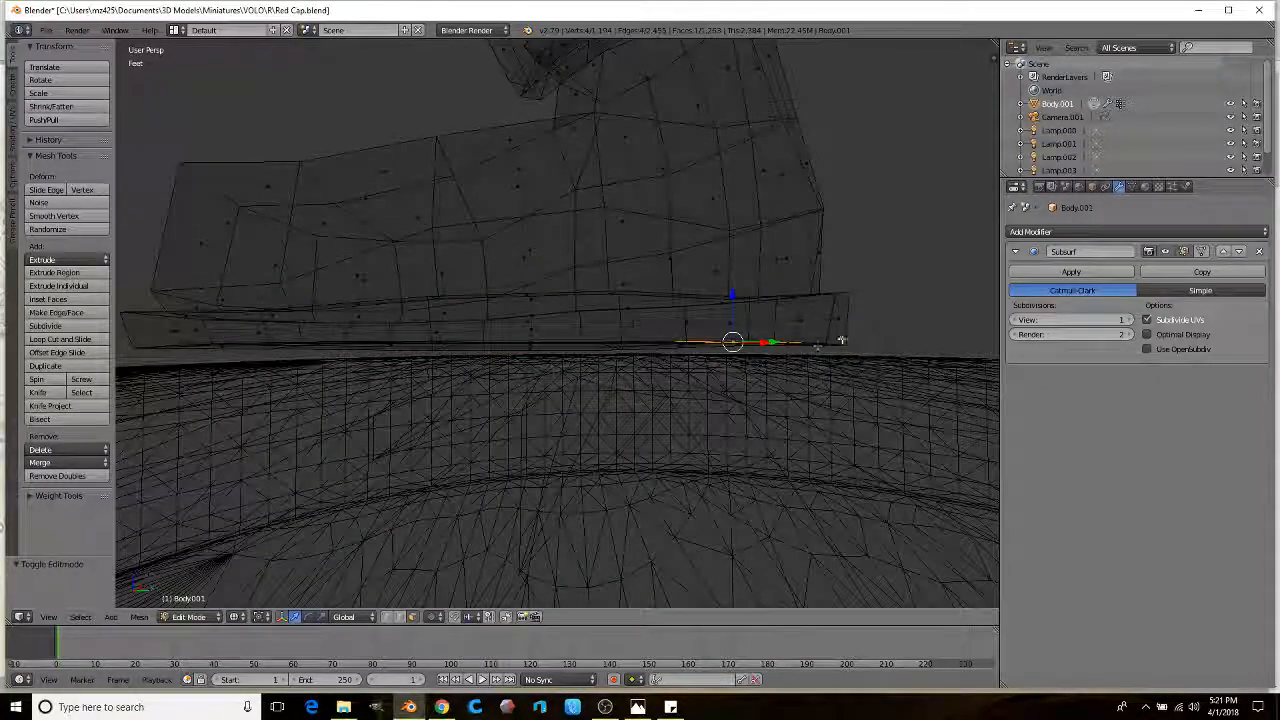
mouse_move(510, 404)
mouse_down()
mouse_move(266, 443)
mouse_move(272, 455)
mouse_move(300, 450)
mouse_up()
key(z)
key(g)
key(z)
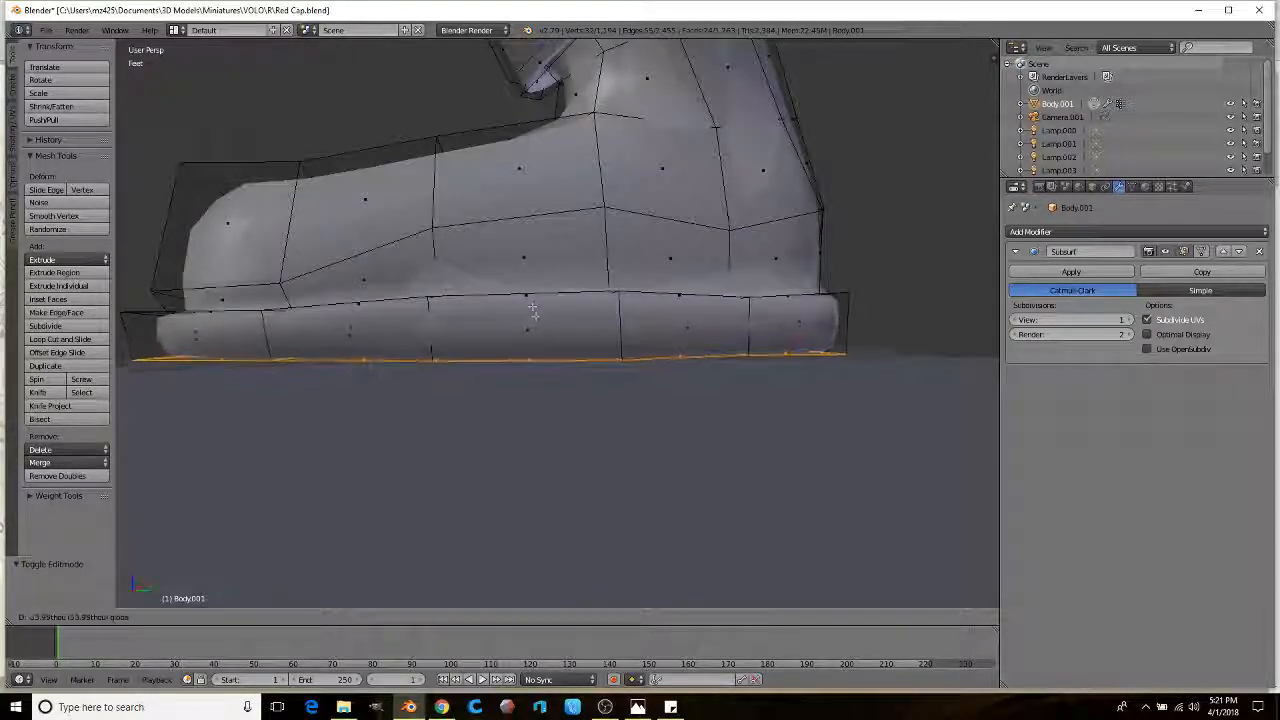
click(537, 332)
middle_drag(530, 334, 539, 389)
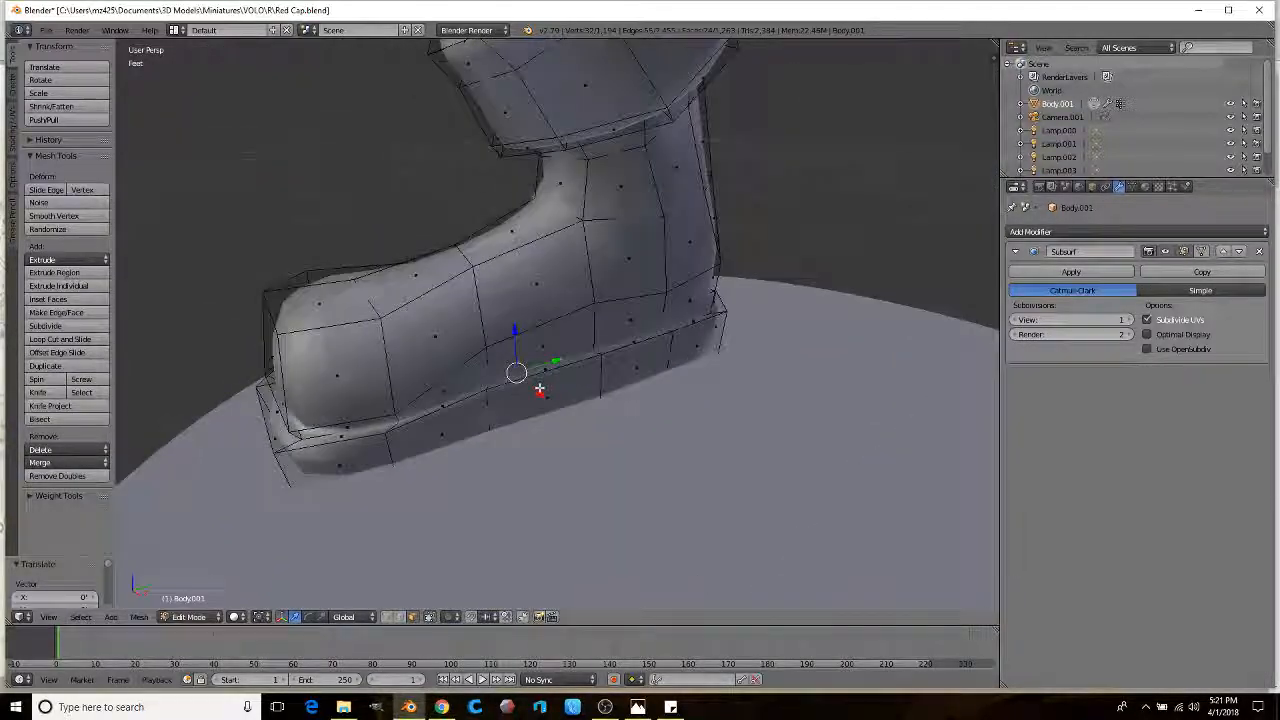
scroll(563, 342, up, 3)
middle_drag(589, 282, 396, 318)
Step: Cut a new edge loop around the boot and subdivide its edges
click(59, 340)
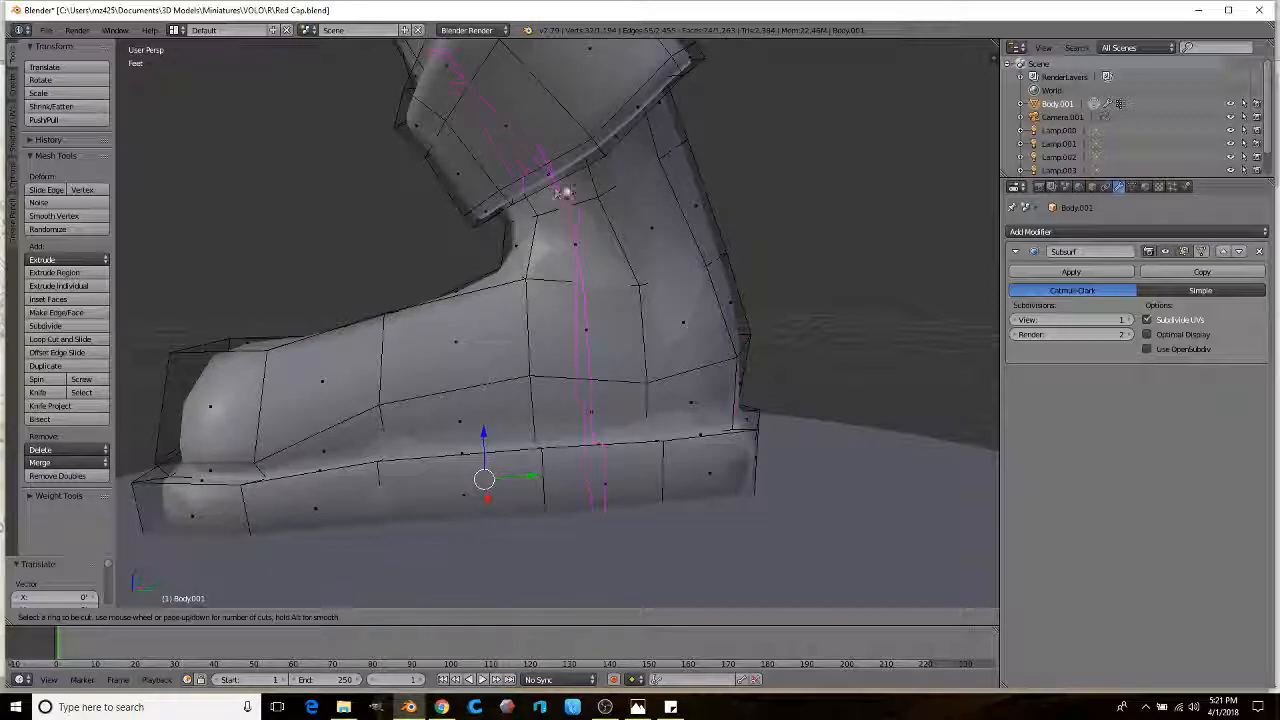
click(594, 188)
click(603, 194)
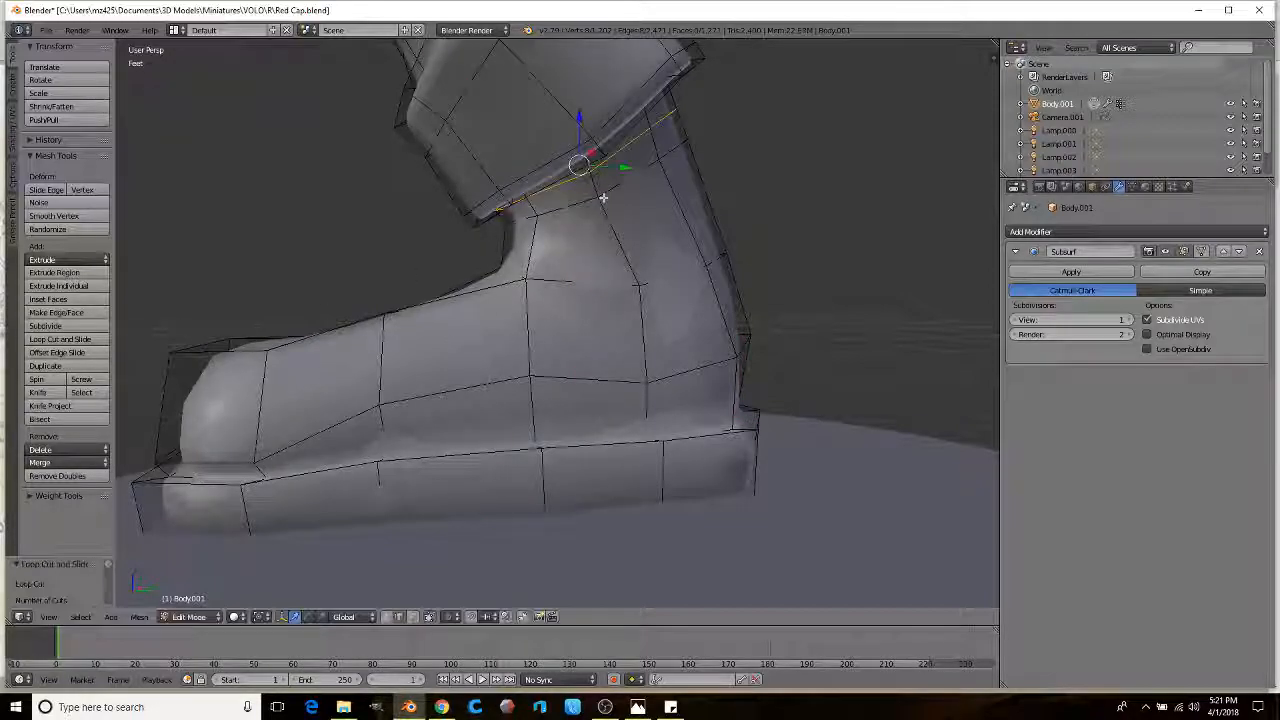
click(64, 326)
middle_drag(490, 366, 479, 359)
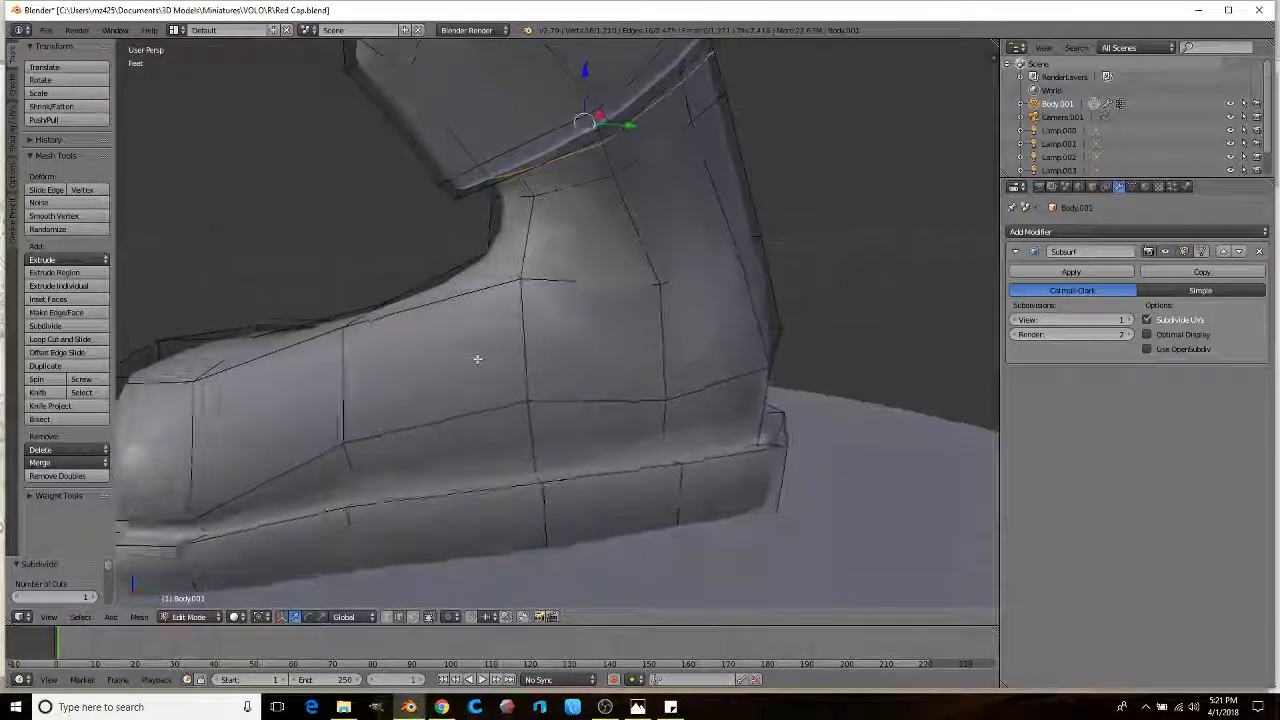
Step: Cut more loops up the ankle and near the toe, plus one lengthwise along the upper
click(607, 414)
click(606, 408)
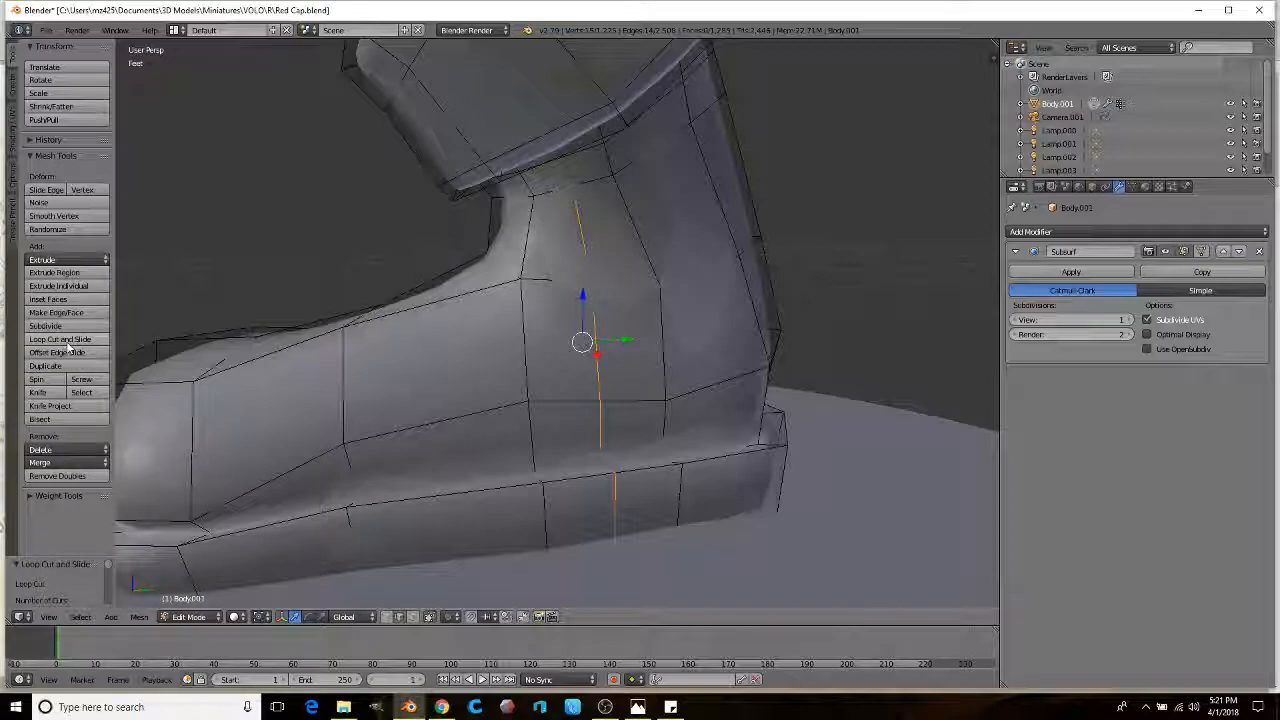
click(714, 384)
click(715, 386)
middle_drag(660, 390, 257, 443)
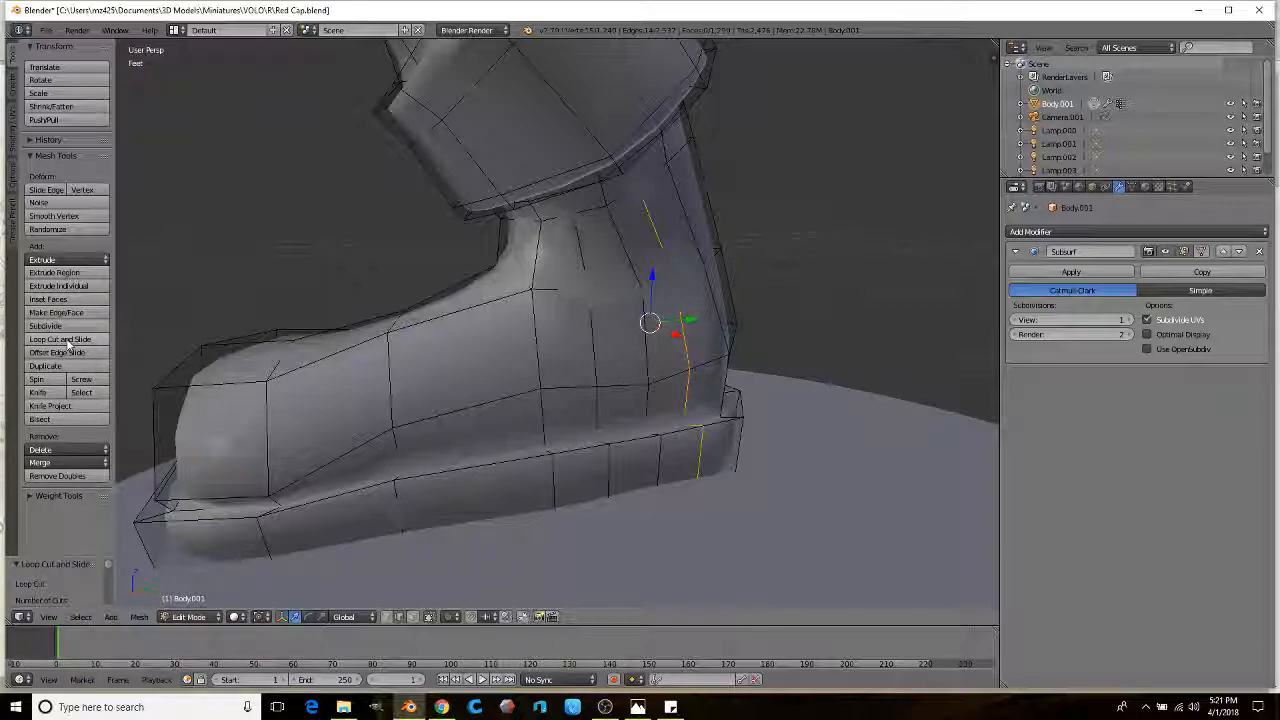
click(330, 387)
click(329, 382)
click(276, 425)
click(278, 425)
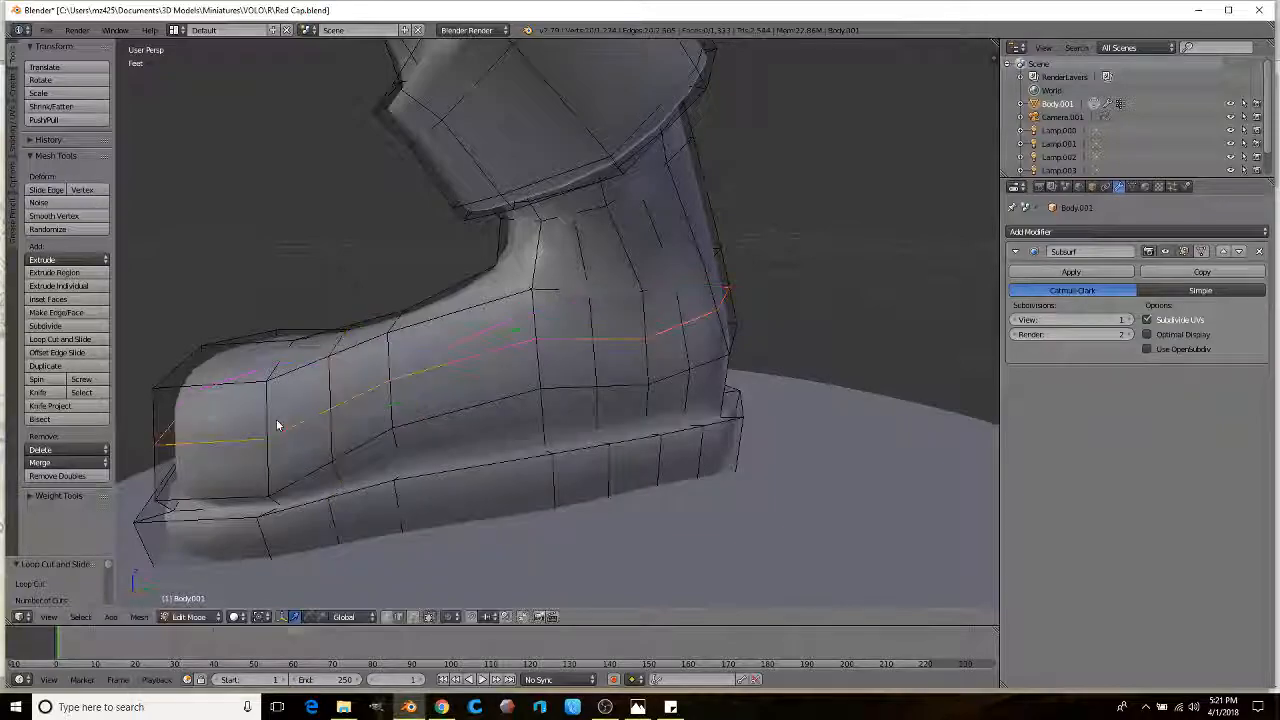
scroll(413, 400, up, 5)
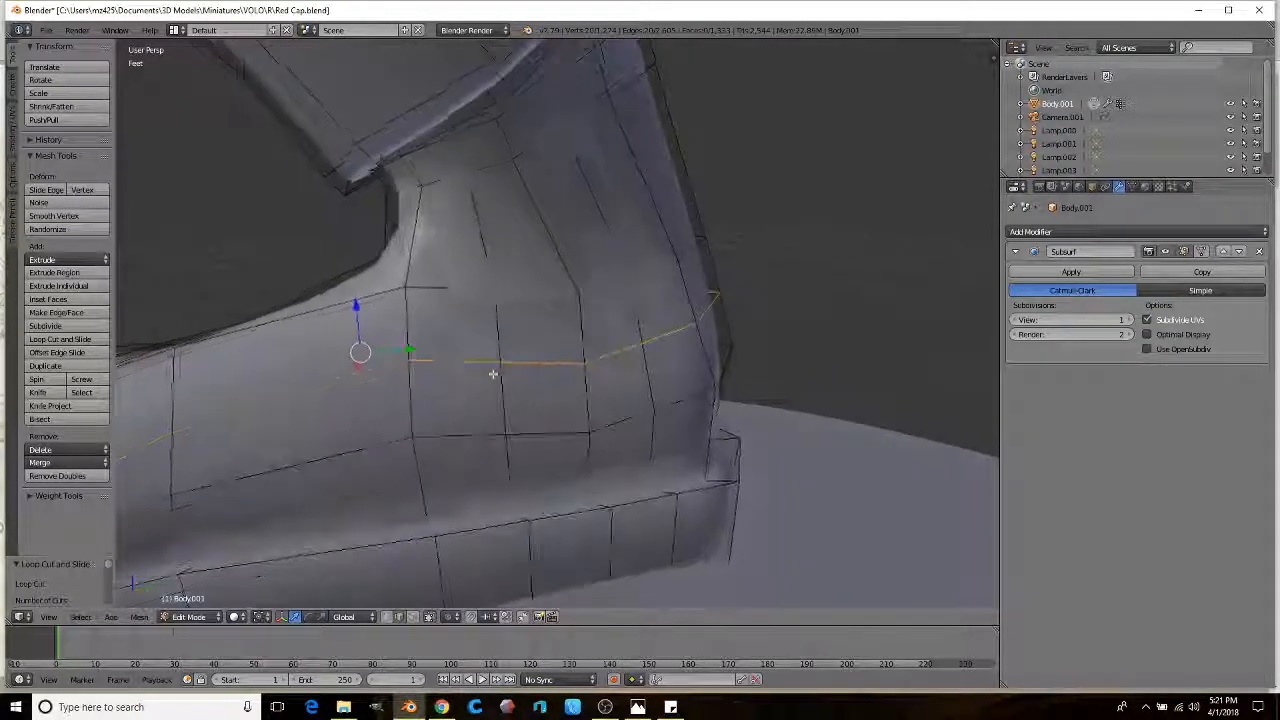
click(411, 616)
Step: Extrude a 2x2 face block on the ankle and shrink it into an inset patch
right_click(540, 328)
ctrl+right_click(458, 376)
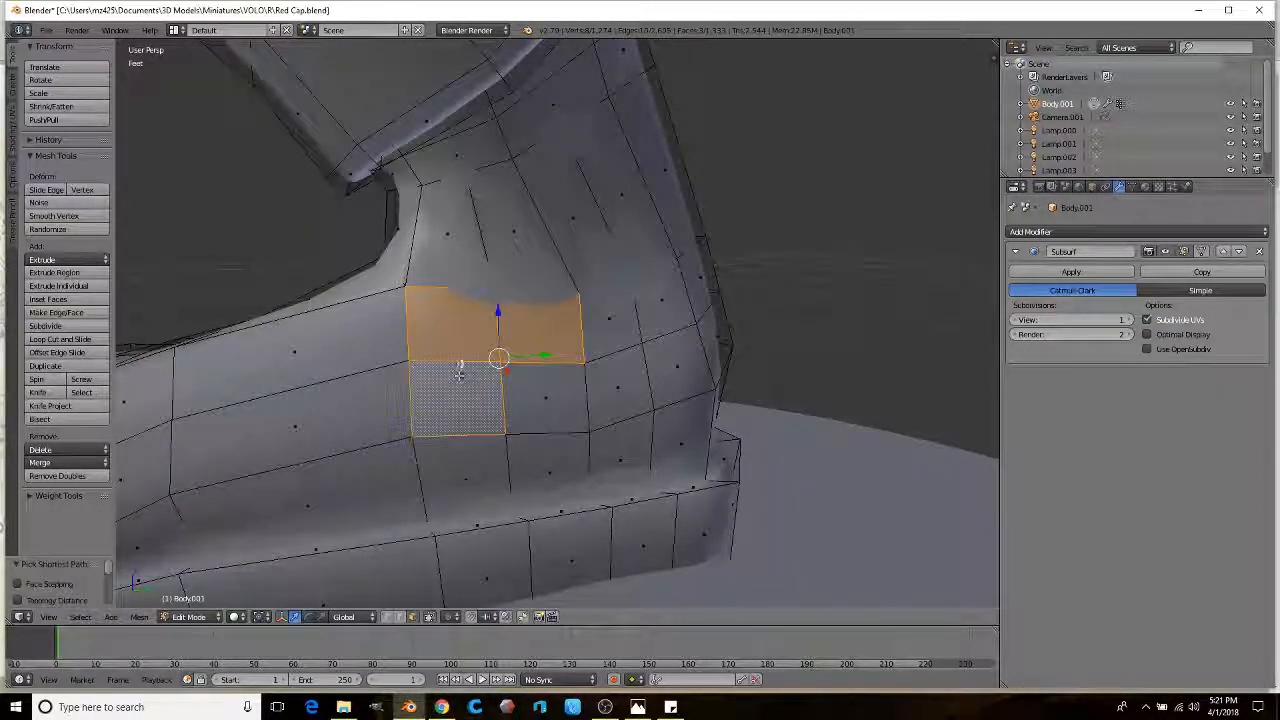
ctrl+right_click(535, 392)
middle_drag(535, 392, 552, 400)
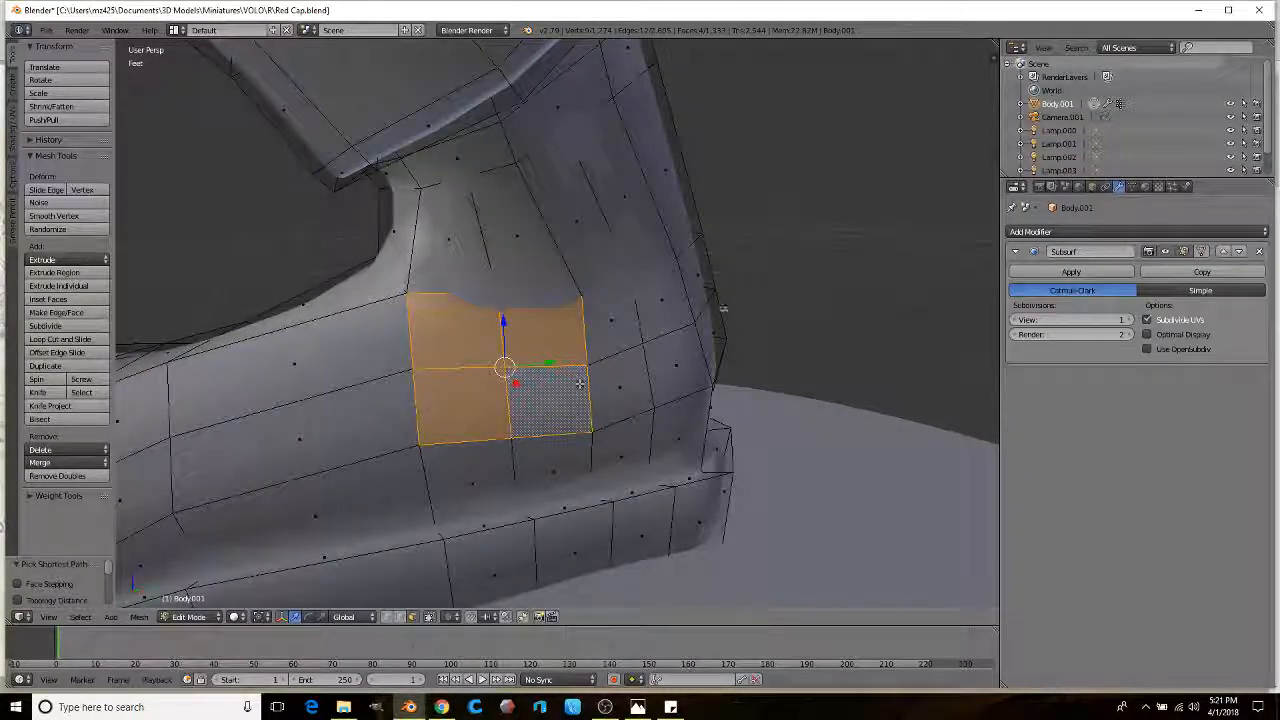
key(e)
click(751, 293)
key(s)
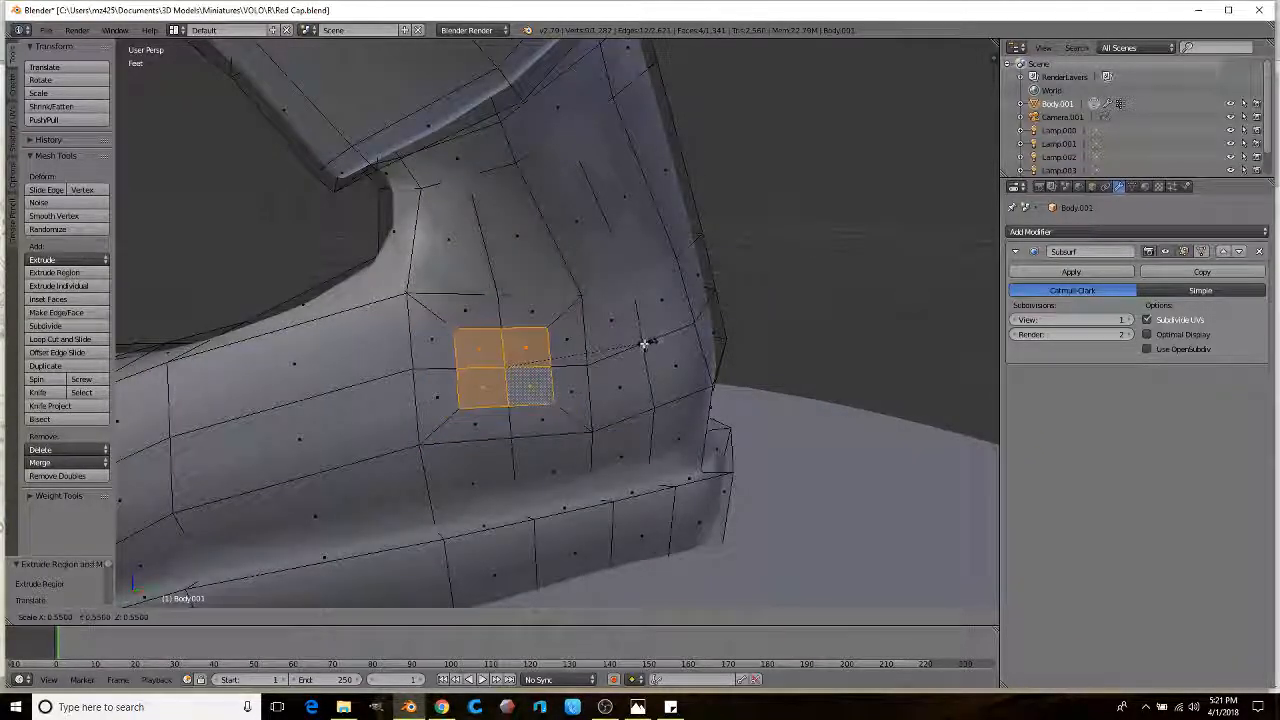
click(643, 347)
Step: Select a second four-face block beside the patch and extrude it
right_click(632, 336)
ctrl+right_click(672, 334)
ctrl+right_click(622, 384)
middle_drag(622, 384, 763, 330)
key(e)
click(770, 328)
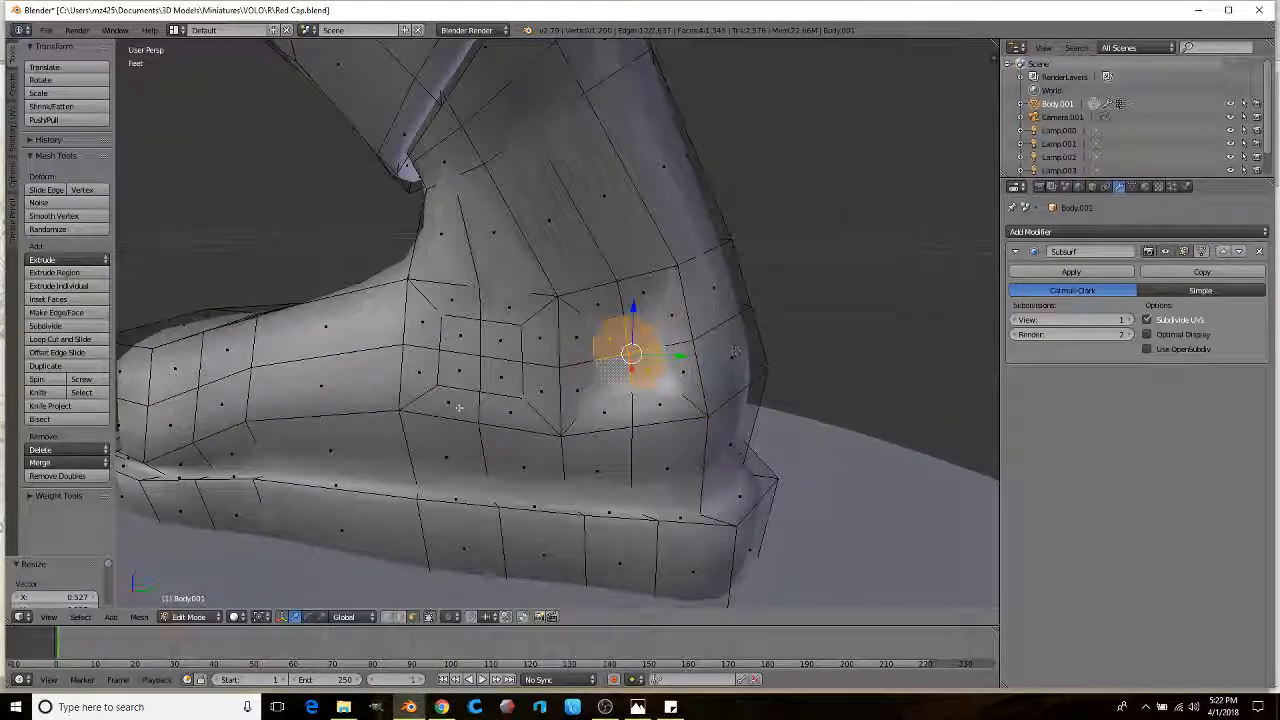
Step: Finish placing the extruded faces and move a single vertex to reshape the patch edges
middle_drag(503, 374, 482, 390)
drag(465, 392, 462, 392)
middle_drag(462, 392, 566, 372)
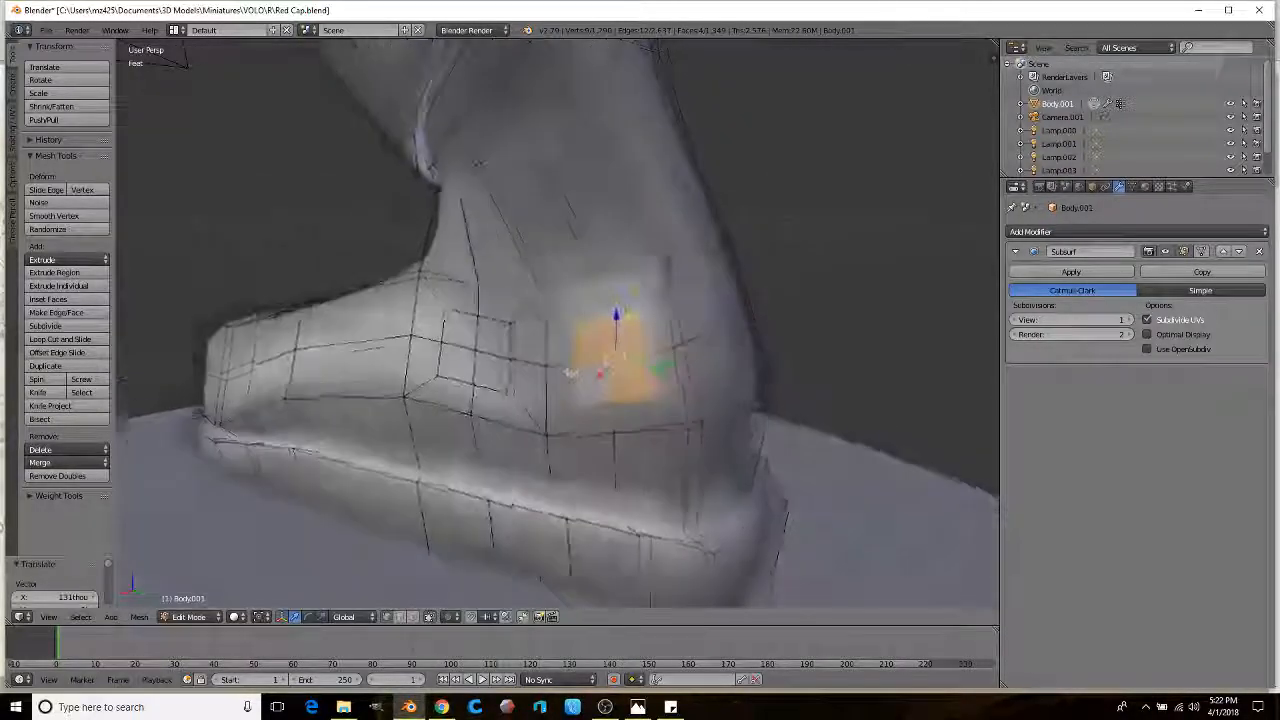
scroll(540, 378, up, 2)
right_click(500, 324)
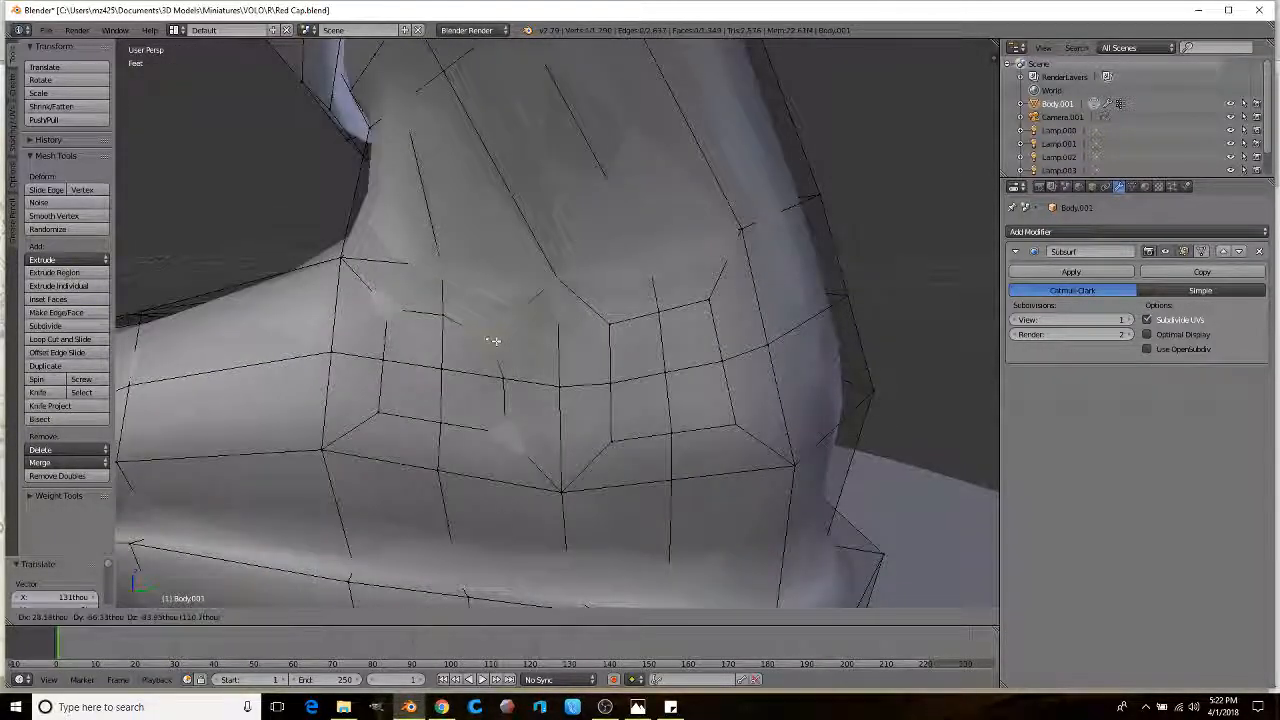
key(g)
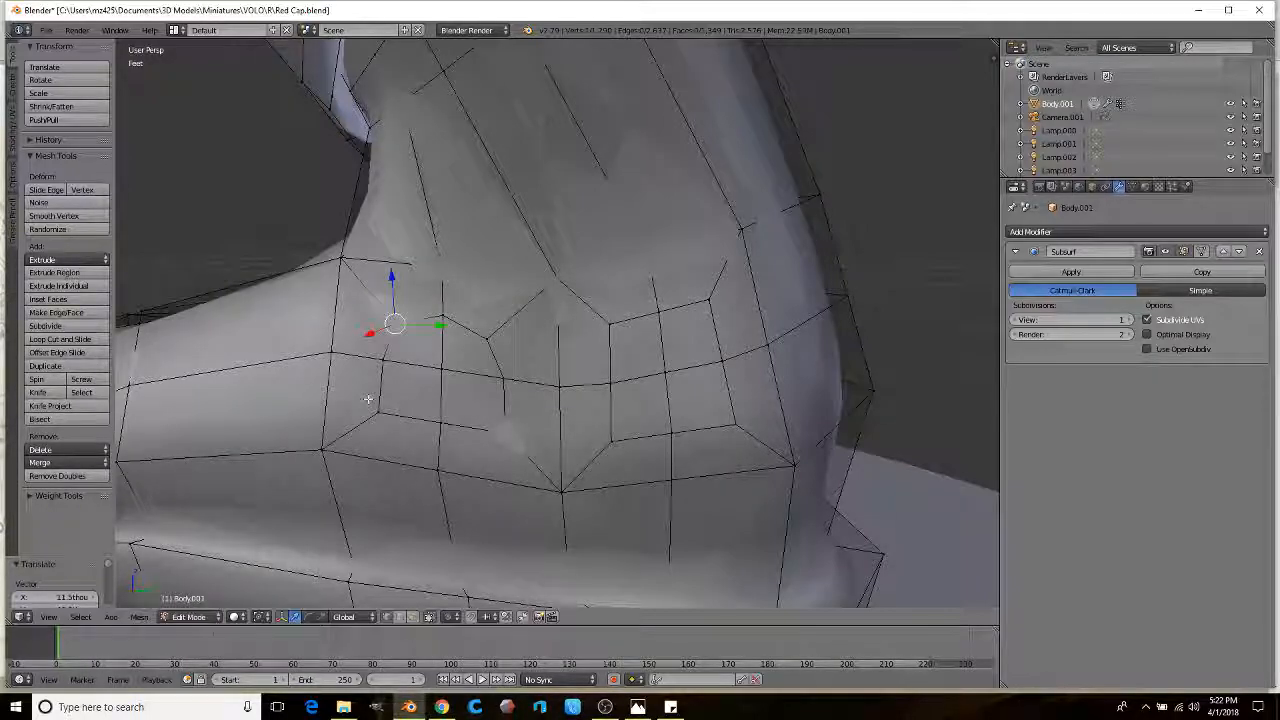
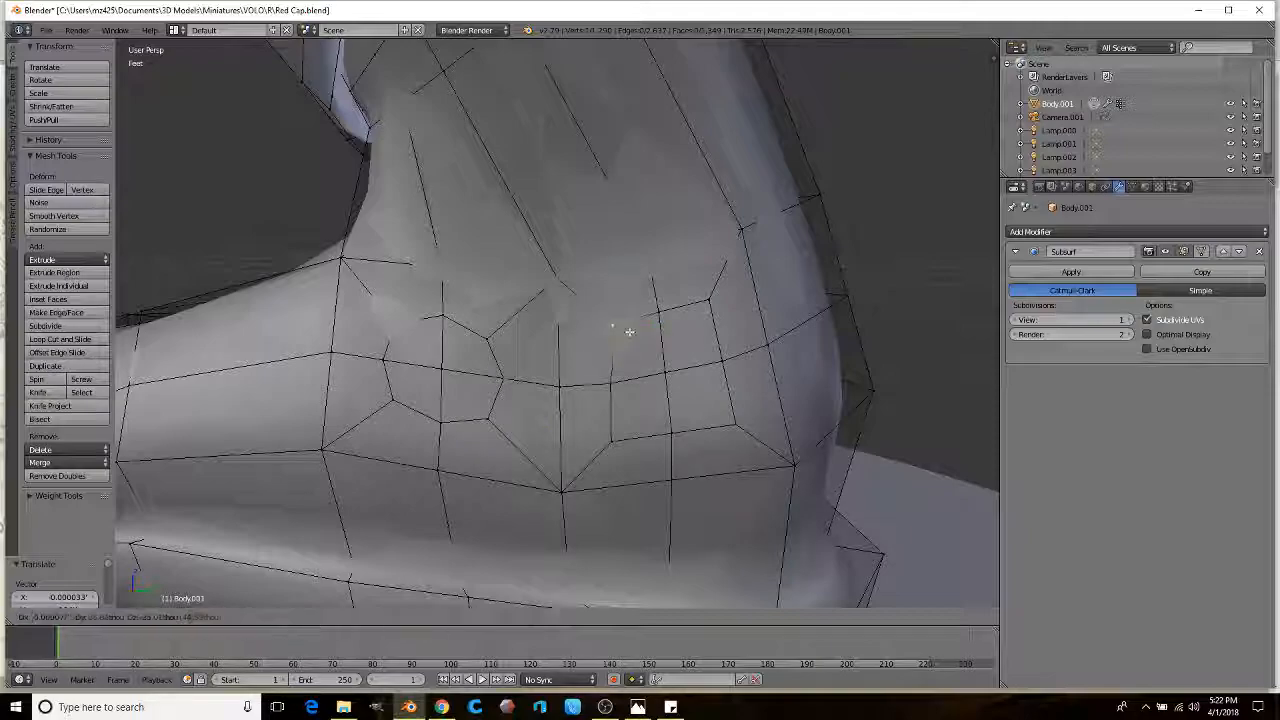
Step: Slide and nudge two vertices to refine the patch edges on the boot
click(716, 358)
right_click(614, 442)
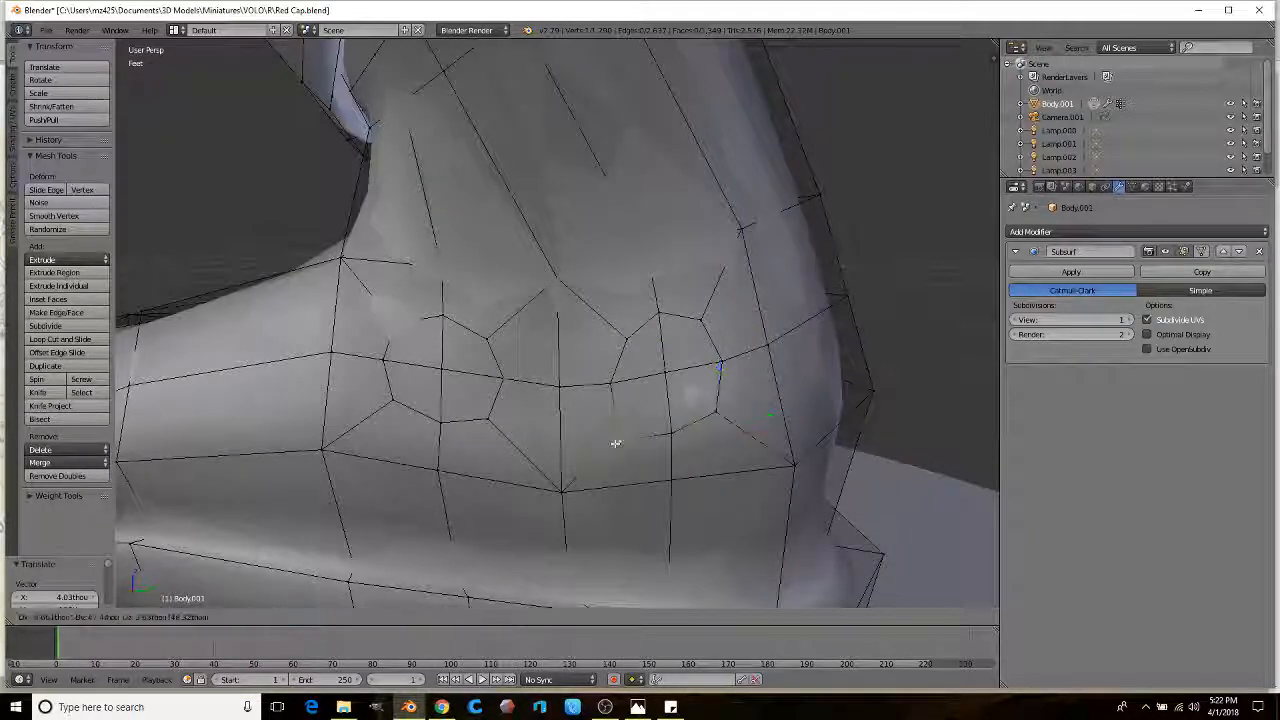
key(g)
click(627, 431)
key(g)
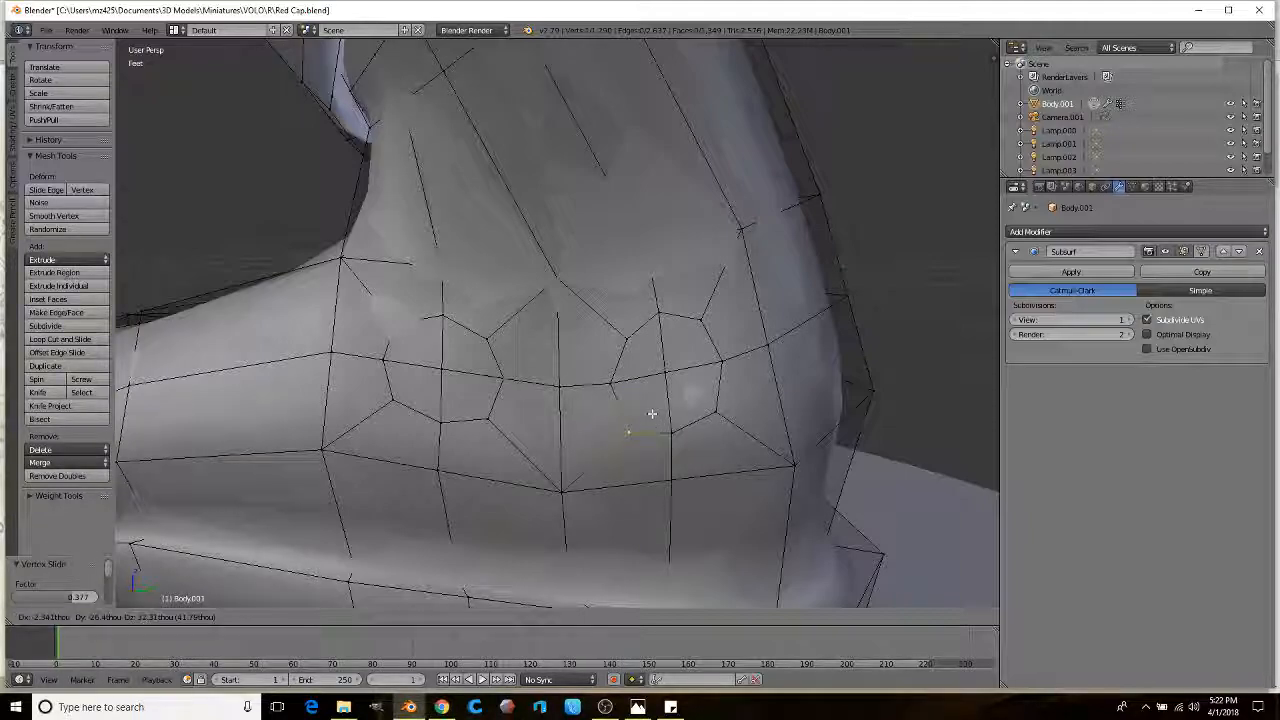
click(654, 412)
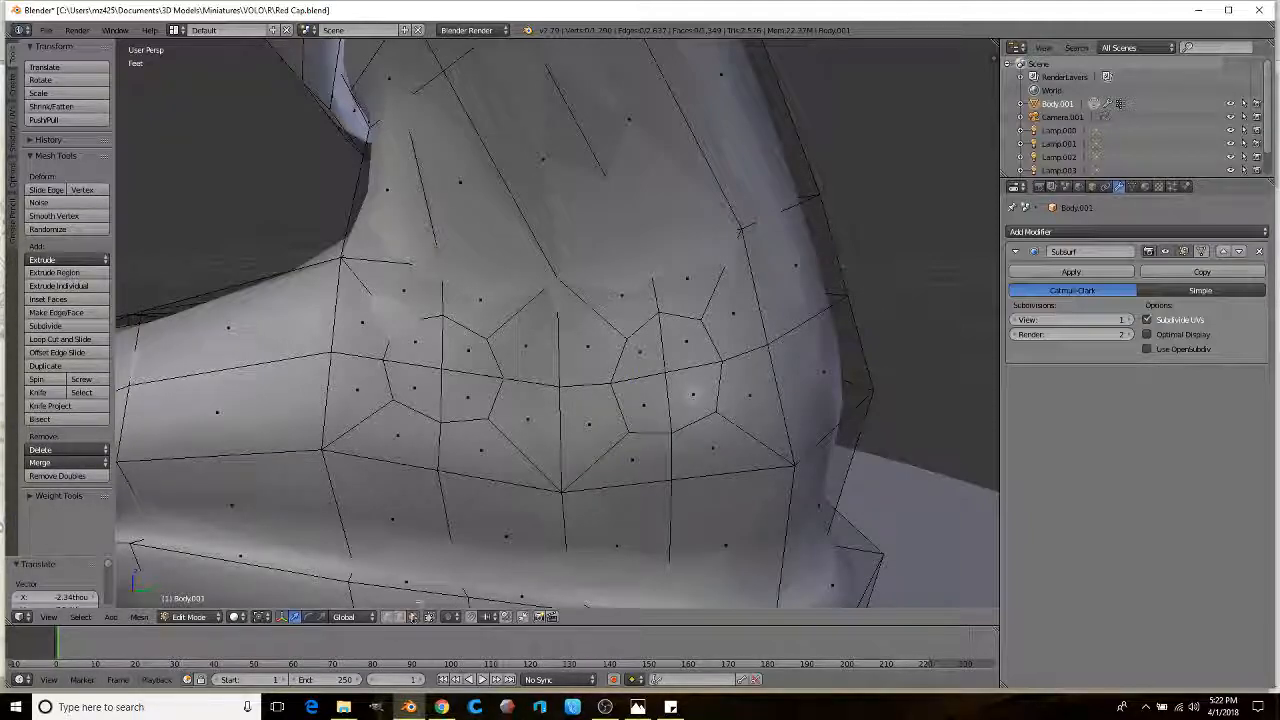
Step: Extrude a face block and shrink it slightly into a second bump, then preview it smoothed
ctrl+right_click(463, 375)
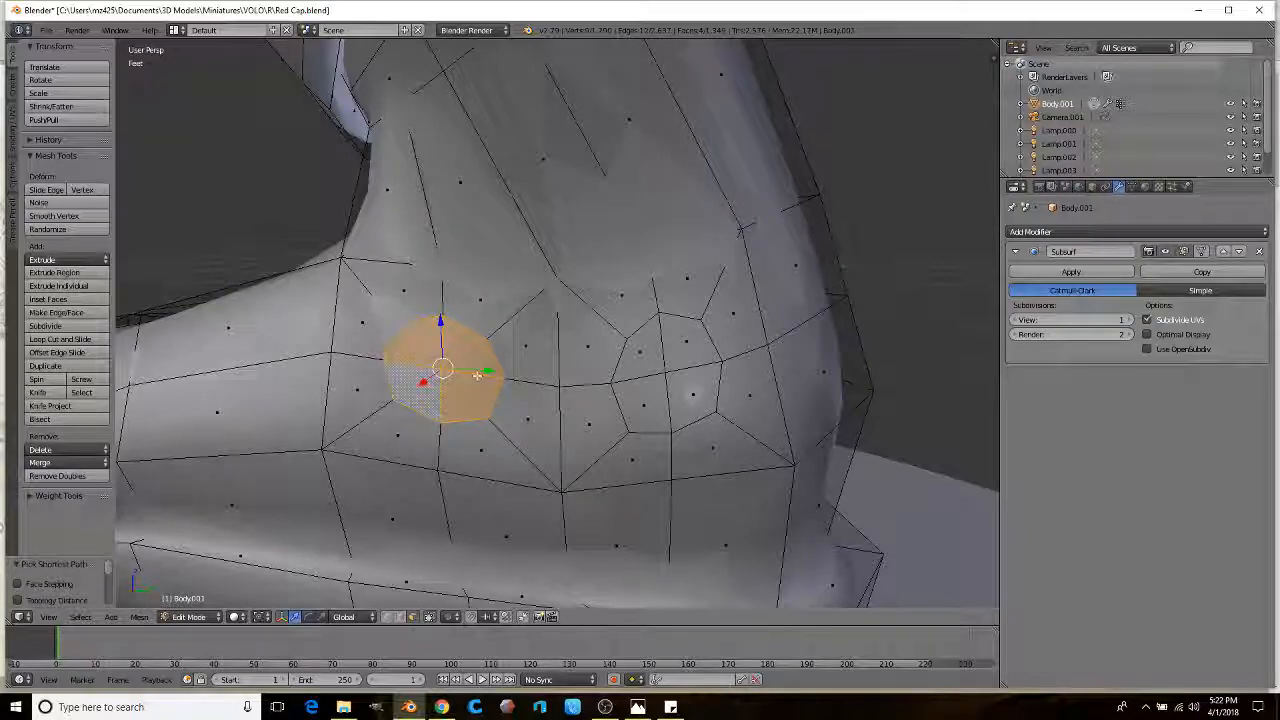
shift+right_click(604, 355)
key(ctrl+z)
shift+right_click(636, 349)
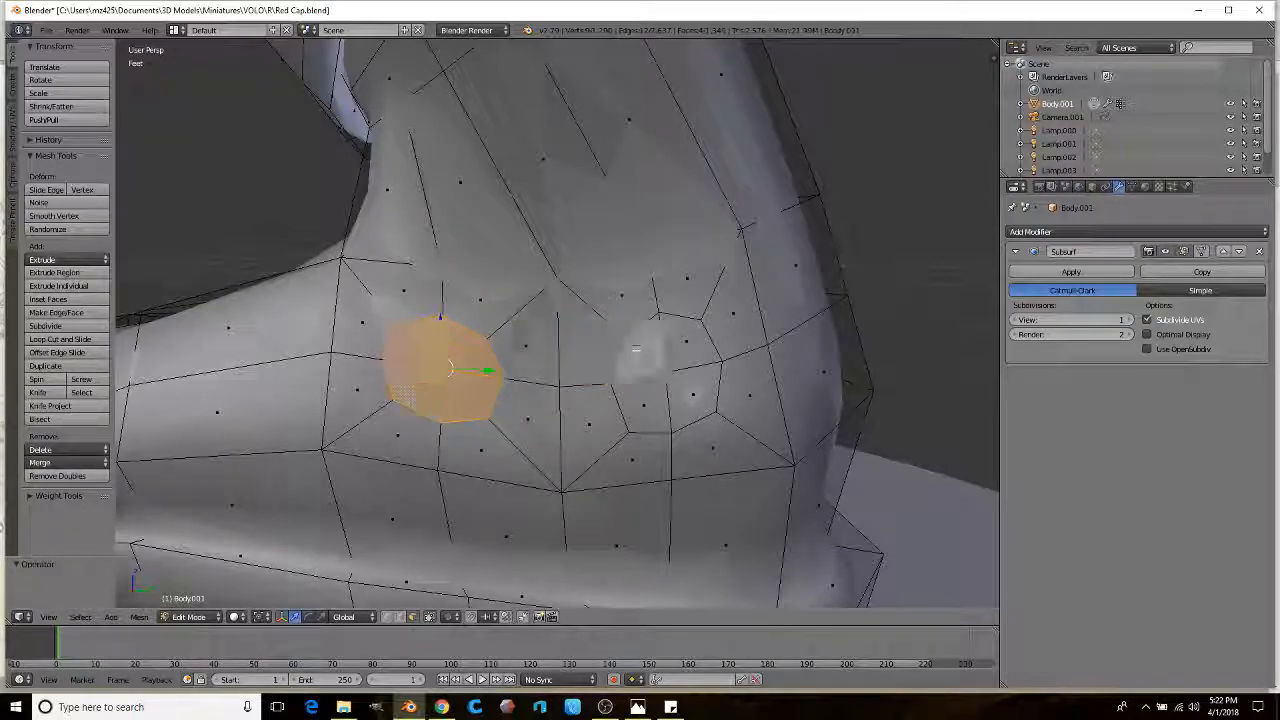
middle_drag(654, 410, 590, 415)
key(e)
key(s)
click(640, 388)
middle_drag(640, 388, 556, 400)
key(Tab)
key(Tab)
scroll(475, 388, down, 1)
Step: With Normal orientation, shrink the rim loop around the left bump
right_click(469, 378)
alt+right_click(441, 385)
click(344, 617)
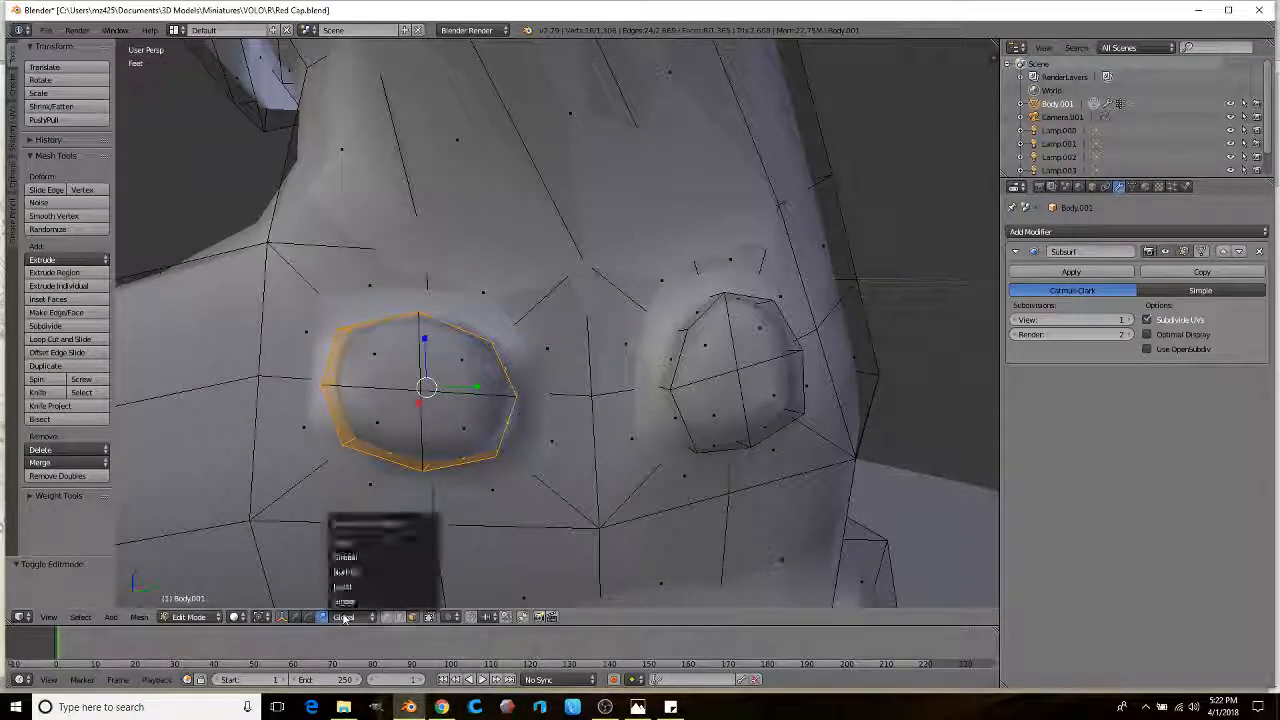
click(363, 572)
drag(467, 414, 460, 406)
key(Tab)
Step: Inspect both smoothed bumps from around the boot, then return to Edit Mode
scroll(511, 414, down, 4)
mouse_move(511, 414)
middle_down()
mouse_move(463, 426)
mouse_move(540, 434)
mouse_move(563, 423)
mouse_move(474, 416)
mouse_move(500, 414)
middle_up()
scroll(563, 423, down, 3)
scroll(563, 423, up, 3)
key(Tab)
scroll(474, 416, up, 3)
Step: Inset a 2x2 face patch on top of the foot at 0.537, push it inward, and adjust two vertices
right_click(497, 318)
ctrl+right_click(447, 412)
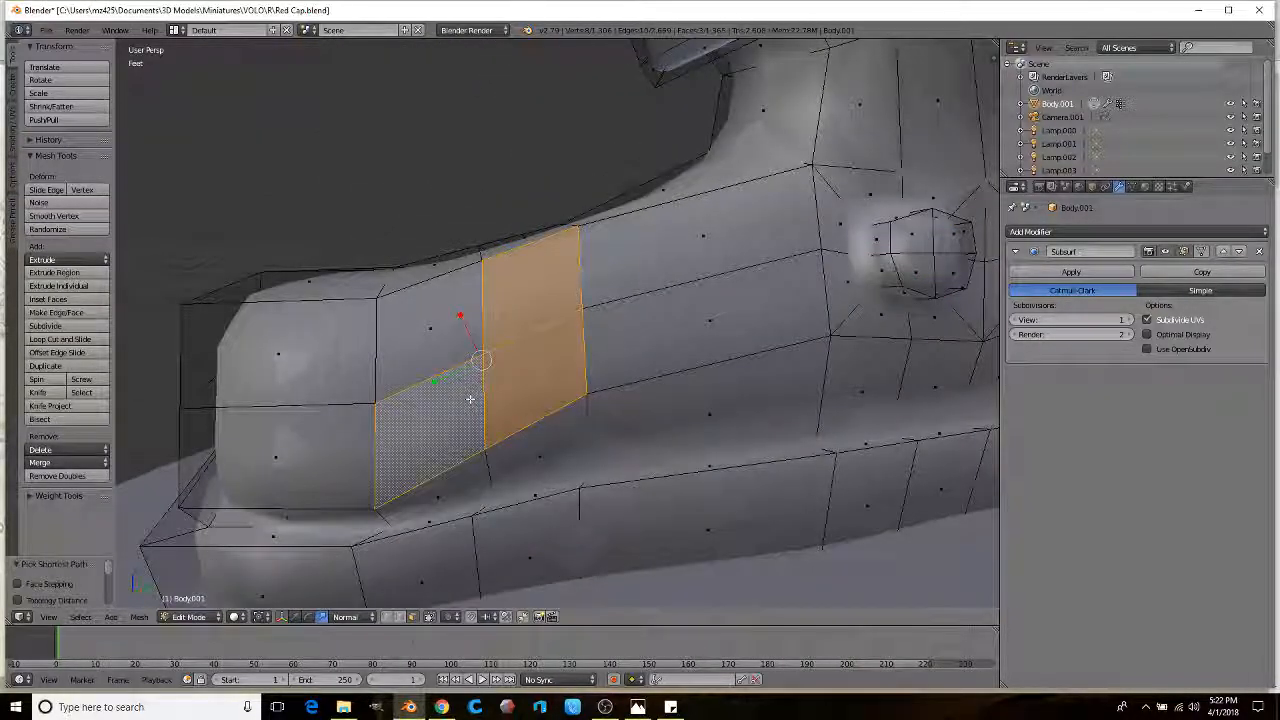
ctrl+right_click(428, 343)
key(e)
right_click(620, 312)
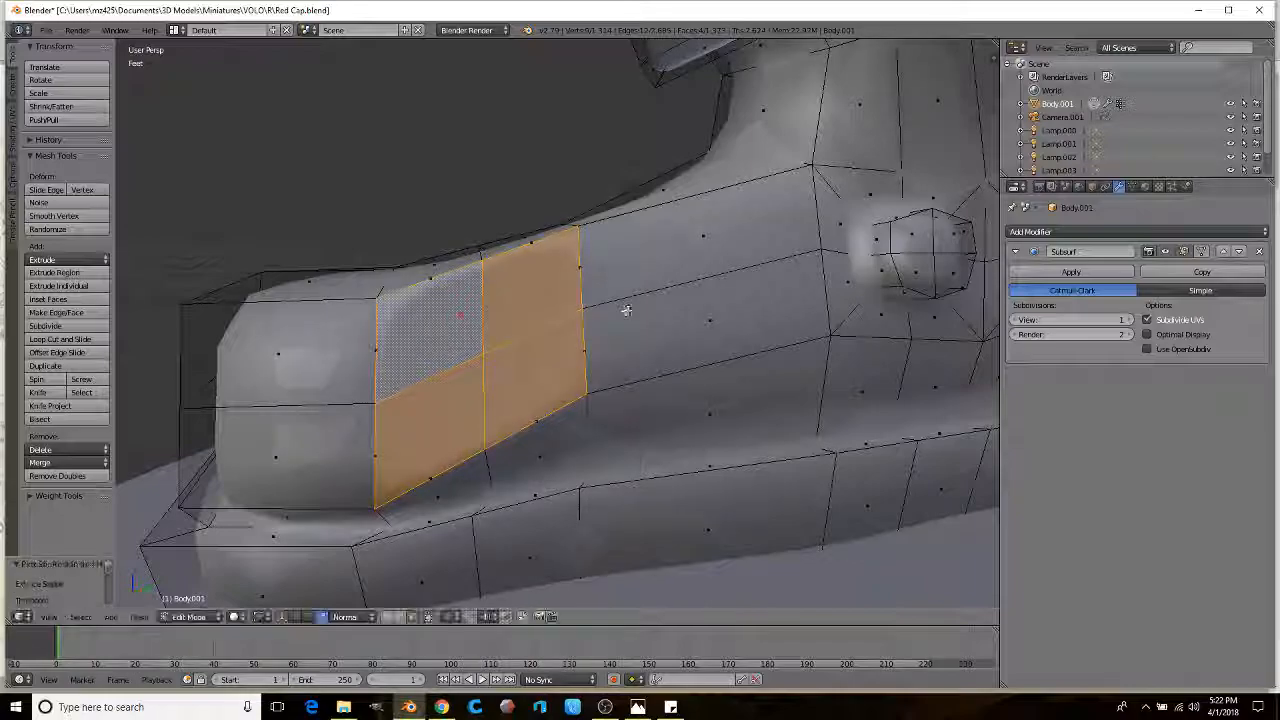
key(s)
click(591, 326)
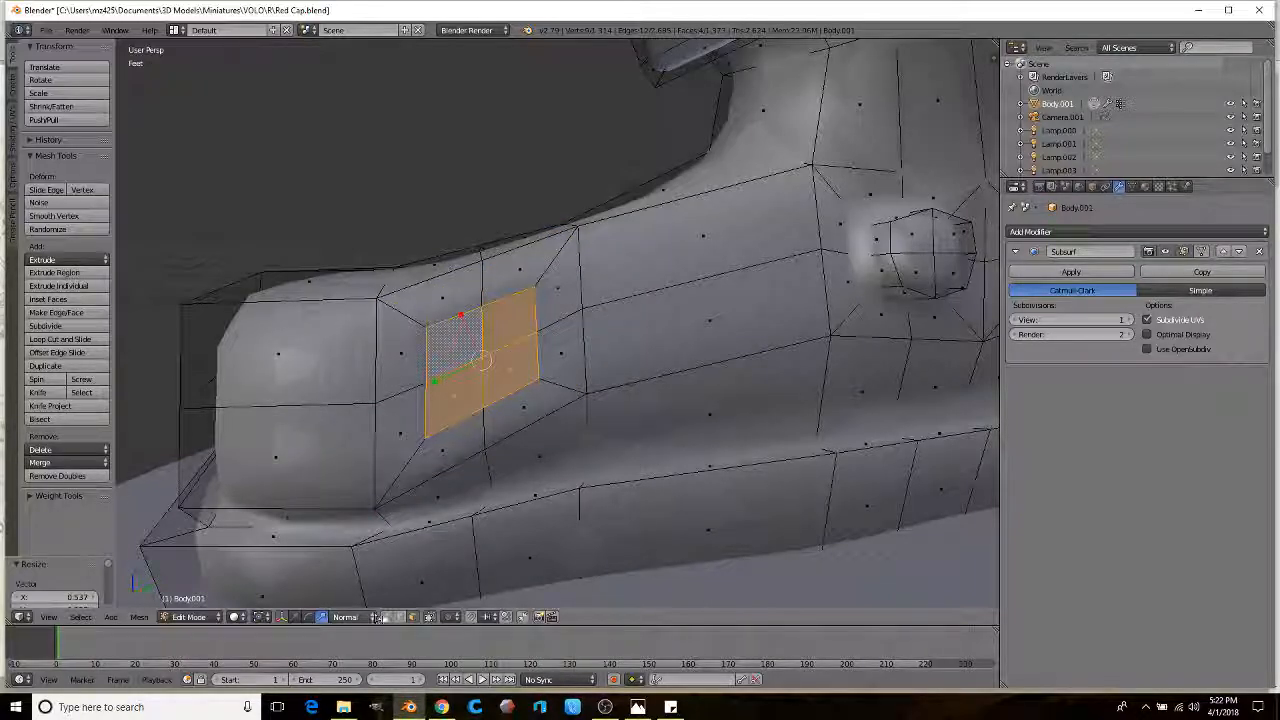
key(g)
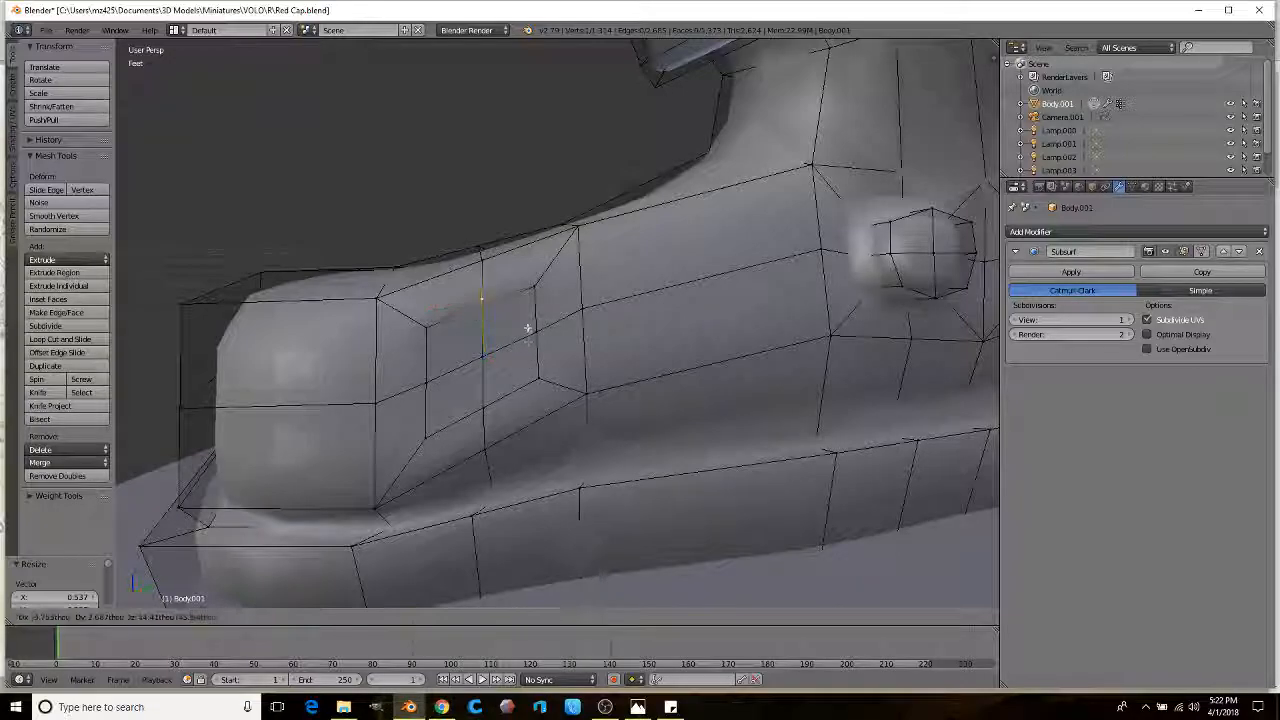
click(522, 322)
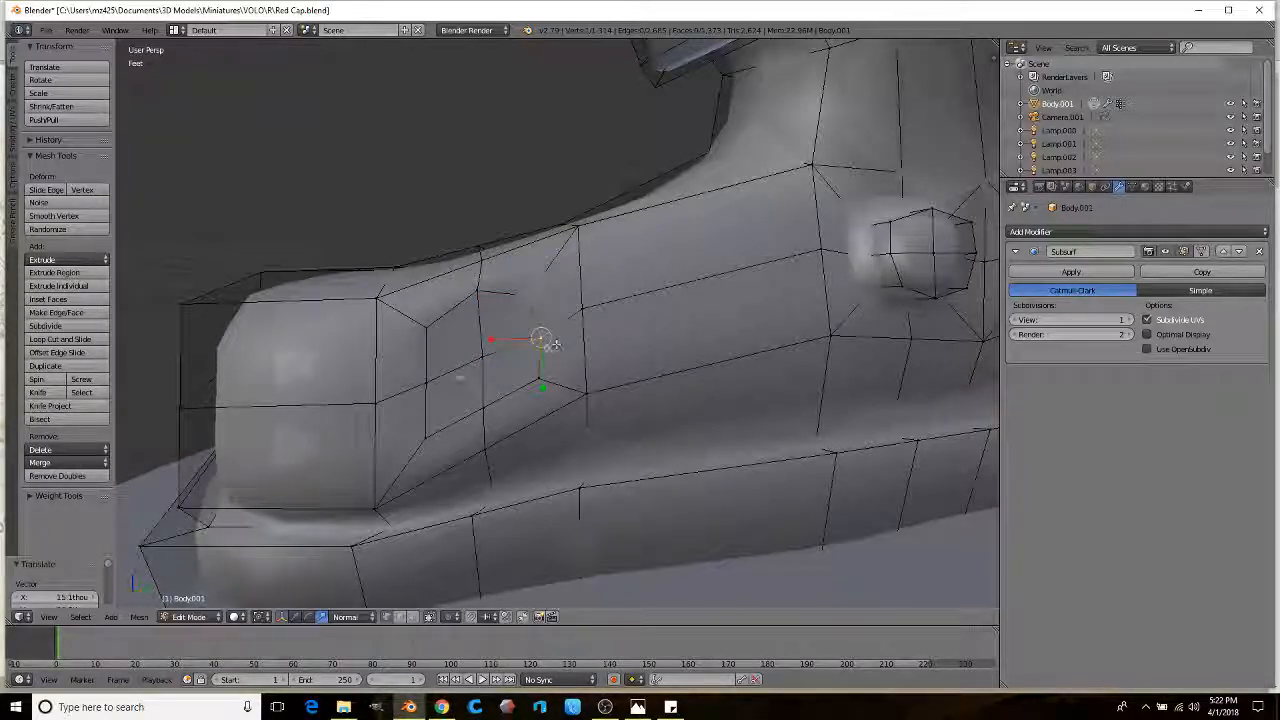
click(439, 363)
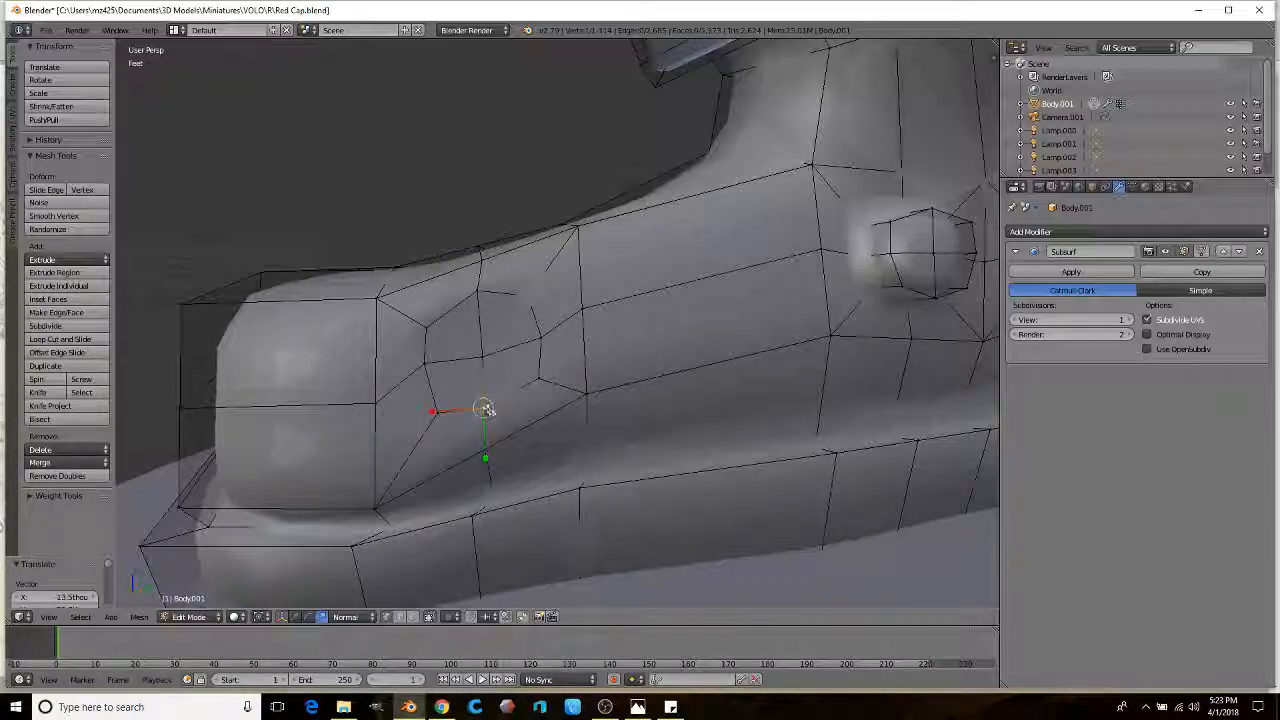
click(505, 415)
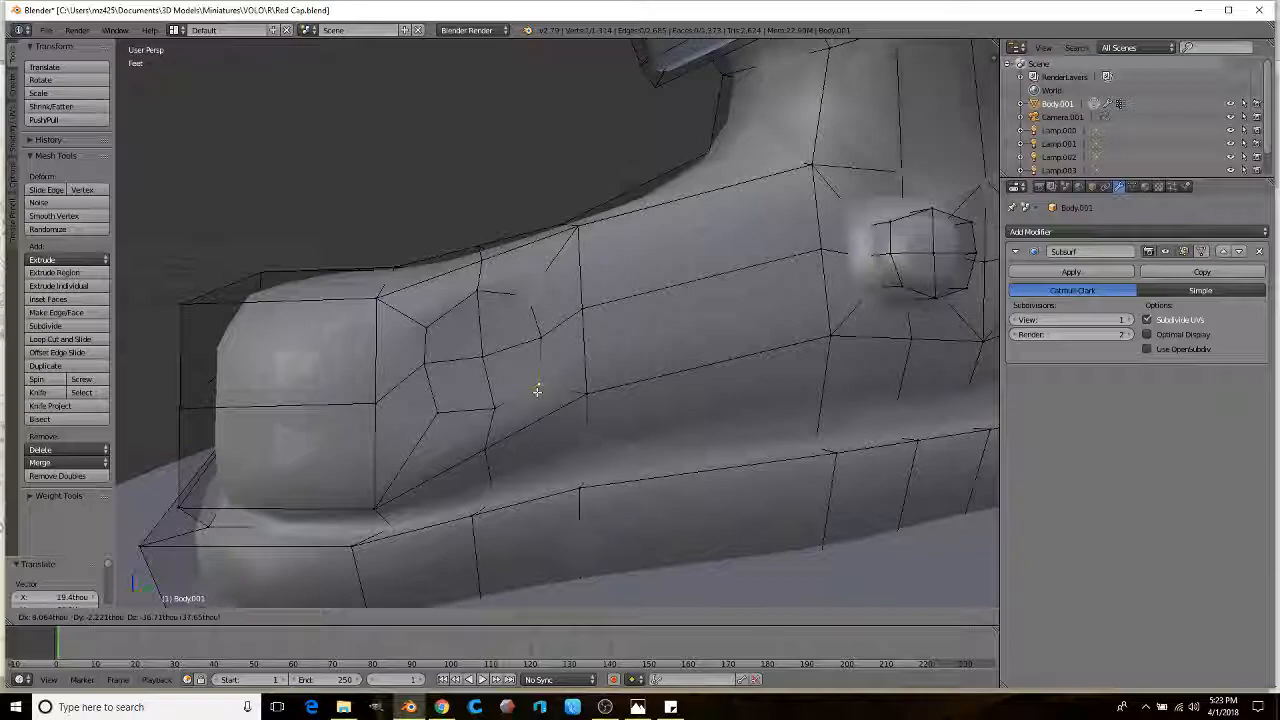
Step: Extrude the four patch faces into a stud scaled to 0.847 and view the smoothed boot
right_click(510, 340)
ctrl+right_click(466, 377)
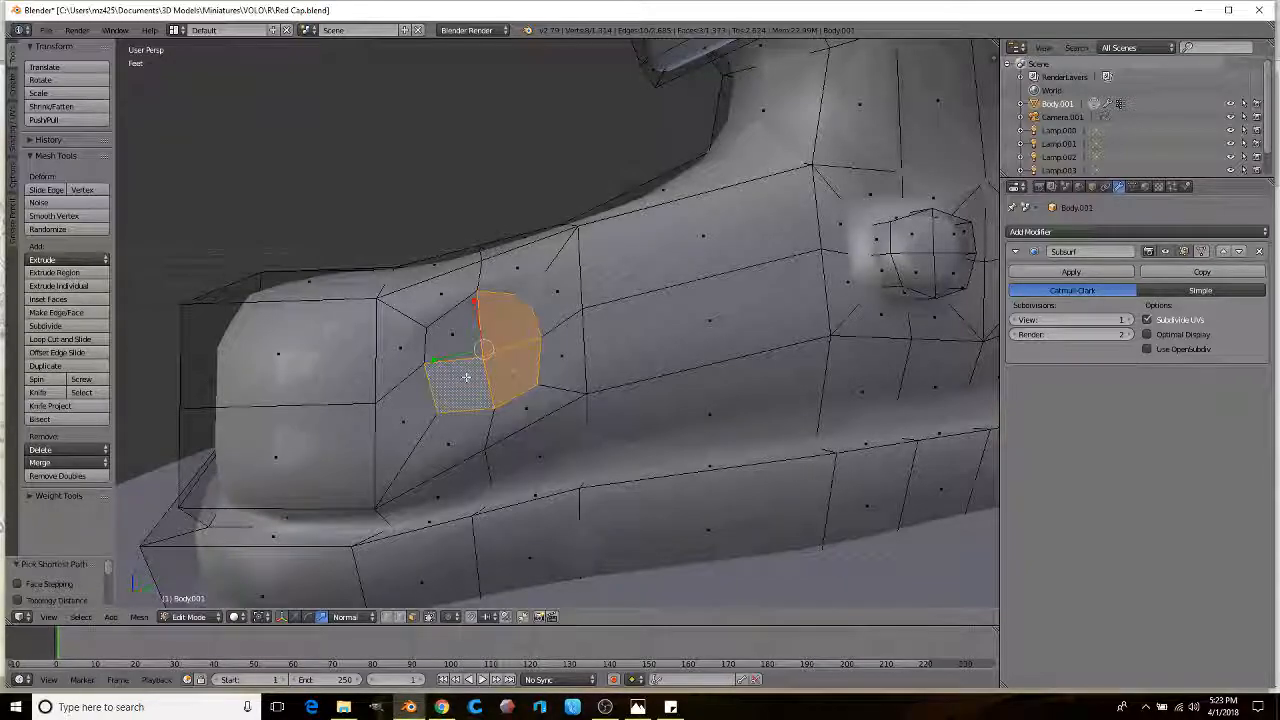
ctrl+right_click(460, 340)
middle_drag(469, 357, 808, 346)
scroll(740, 371, down, 1)
key(e)
click(831, 337)
key(s)
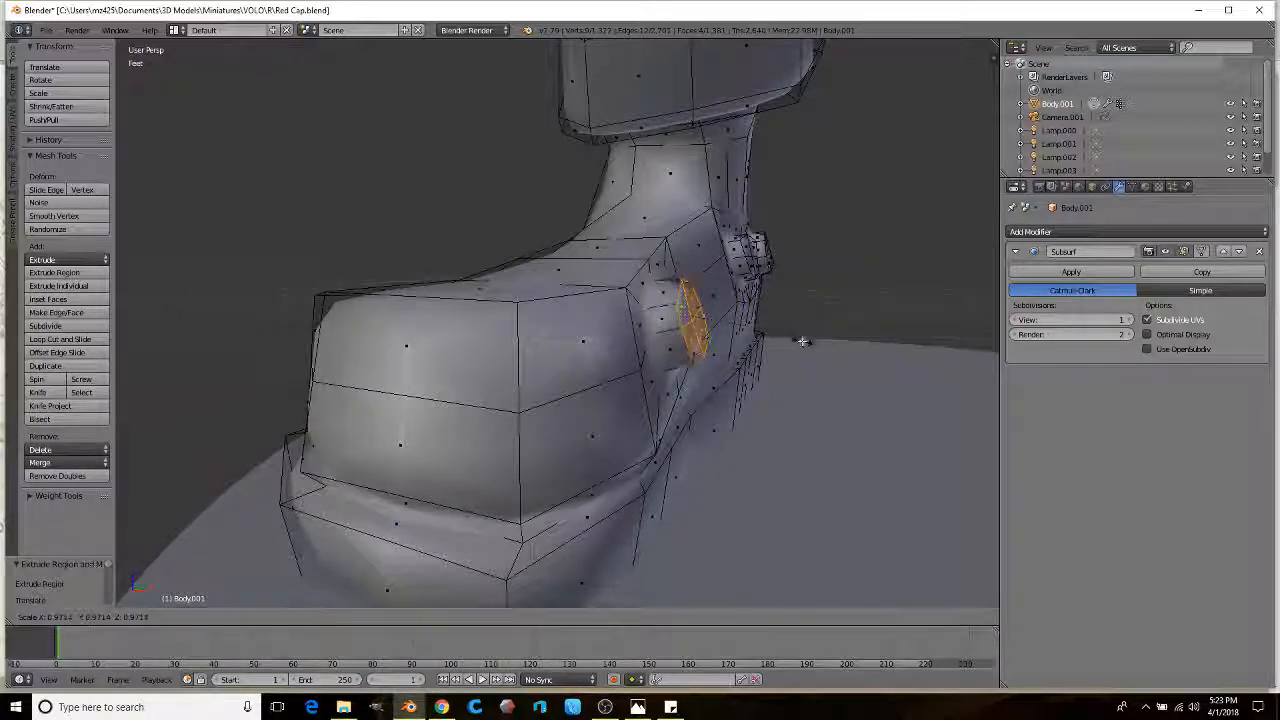
click(805, 340)
scroll(785, 342, down, 1)
key(Tab)
scroll(629, 386, down, 4)
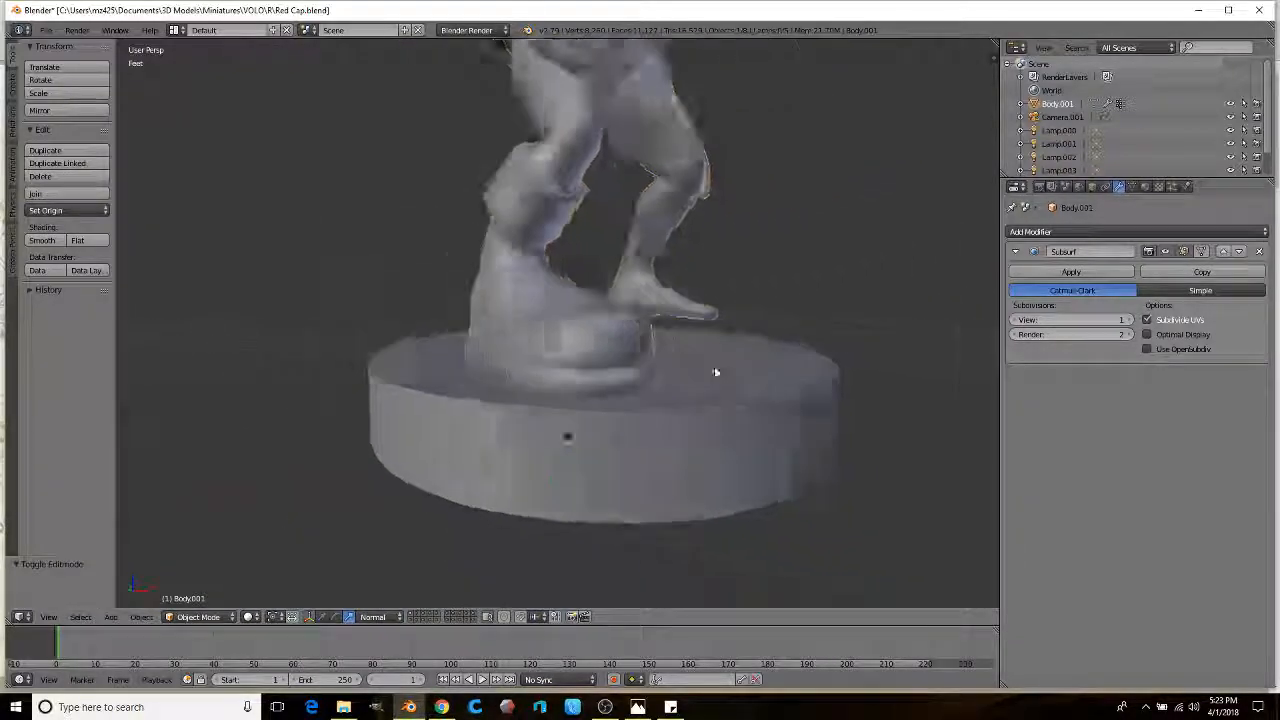
scroll(580, 363, up, 2)
Step: Select a 2x2 face block near the toe and shrink it to 0.589
key(Tab)
scroll(590, 340, up, 3)
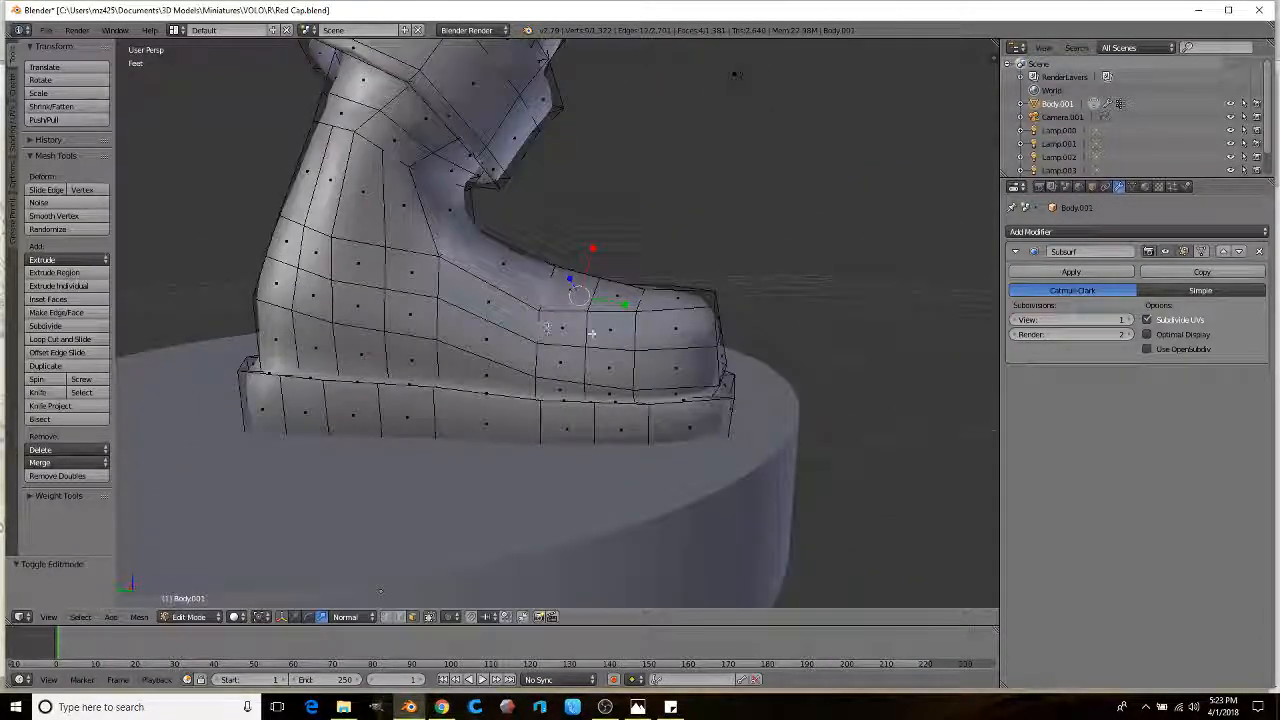
right_click(594, 338)
ctrl+right_click(561, 367)
ctrl+right_click(597, 361)
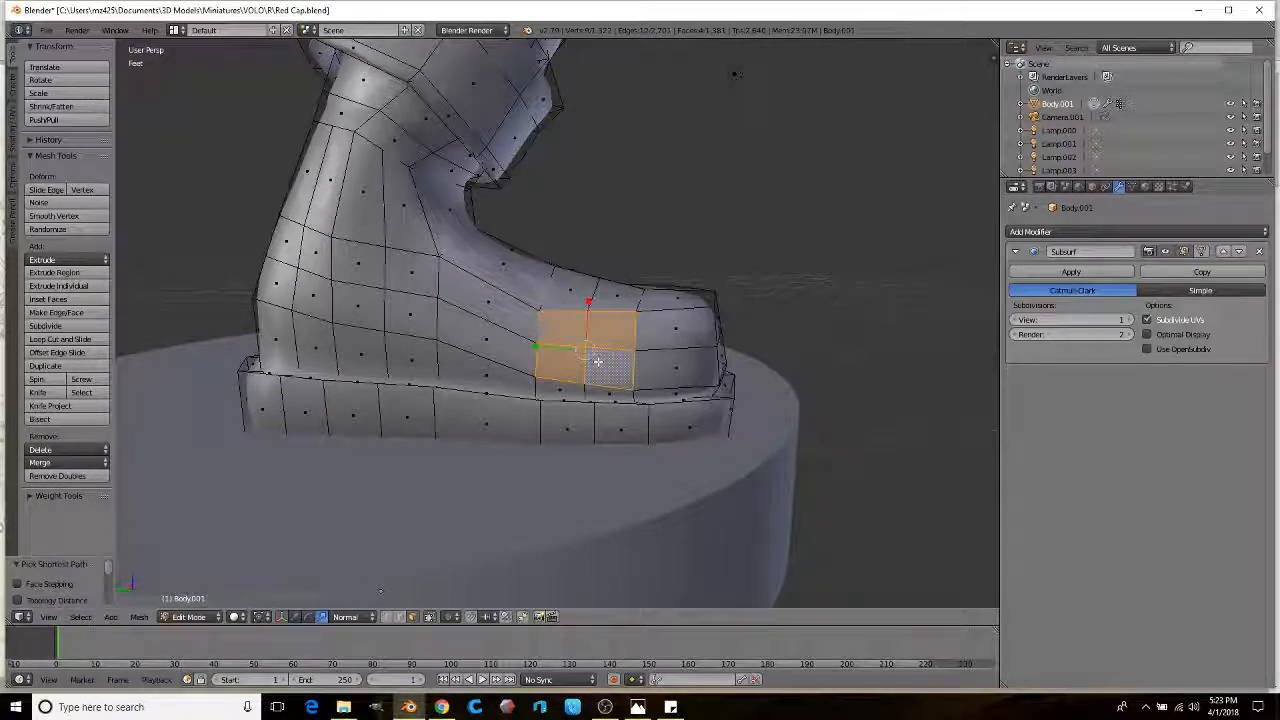
middle_drag(607, 322, 580, 297)
scroll(580, 297, up, 3)
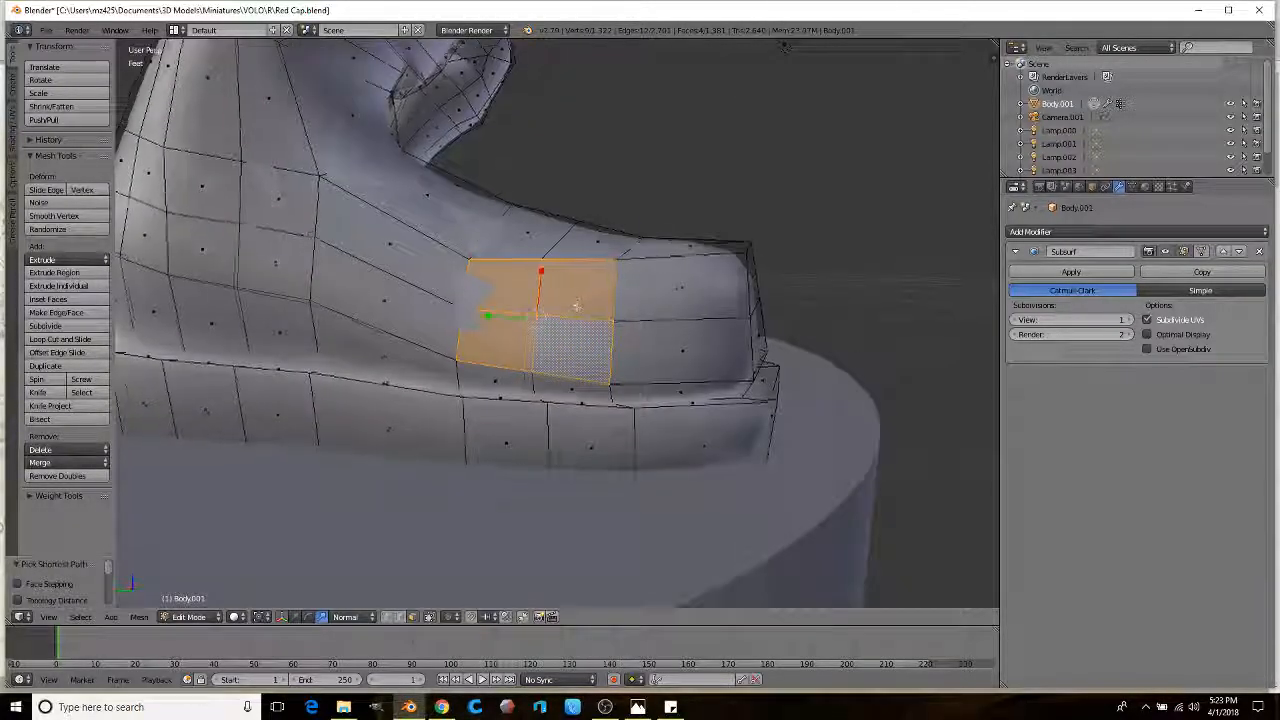
key(s)
click(668, 268)
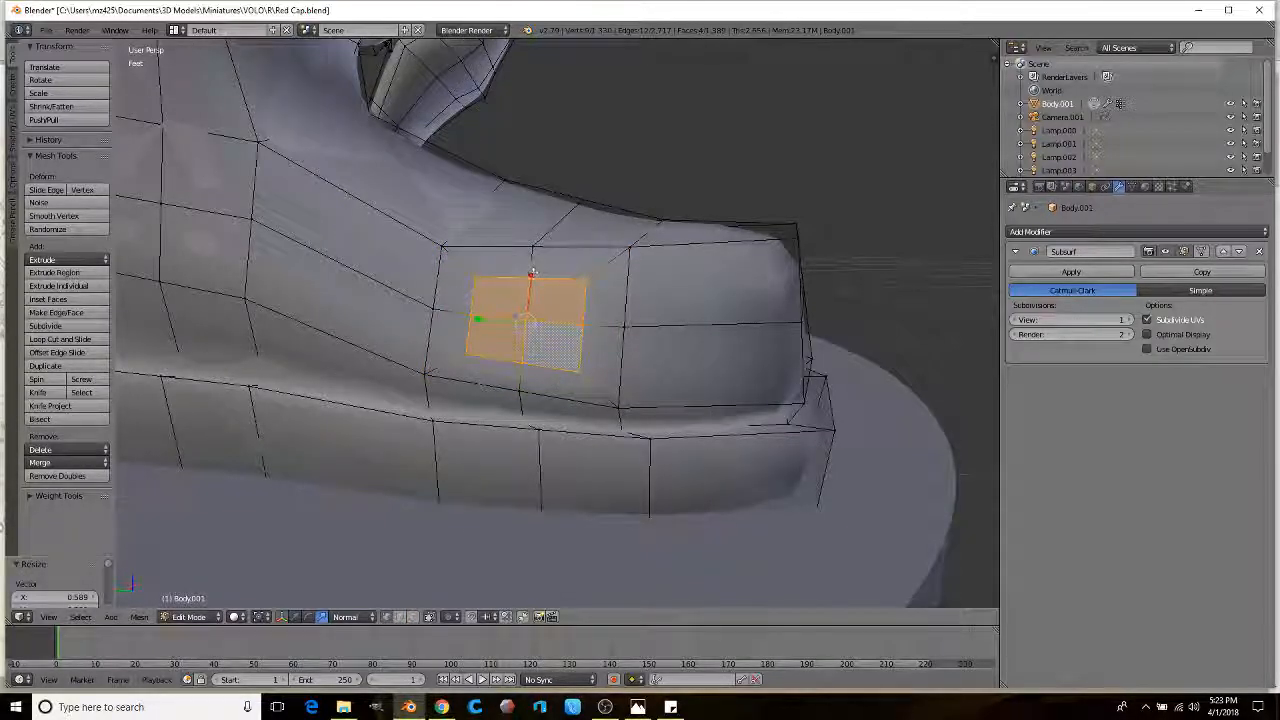
Step: Round the patch into an octagon by scaling its vertices to 0.691 and reshaping the inner faces
right_click(533, 272)
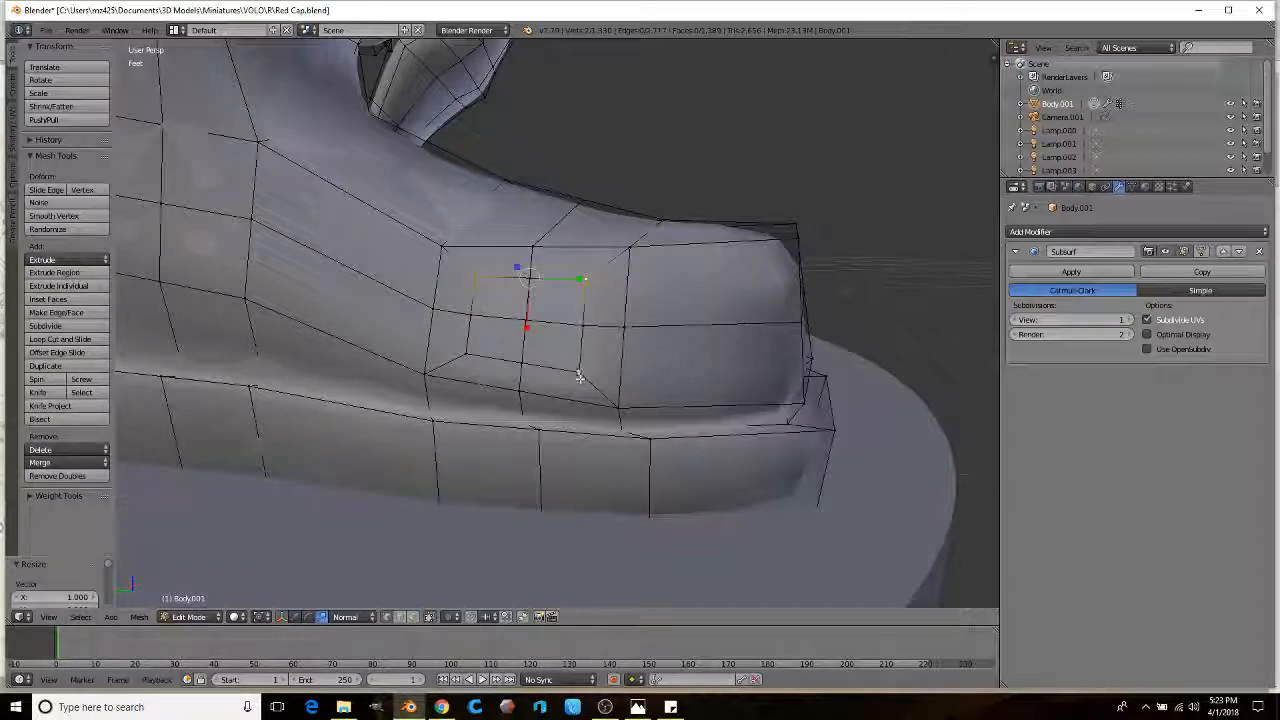
key(s)
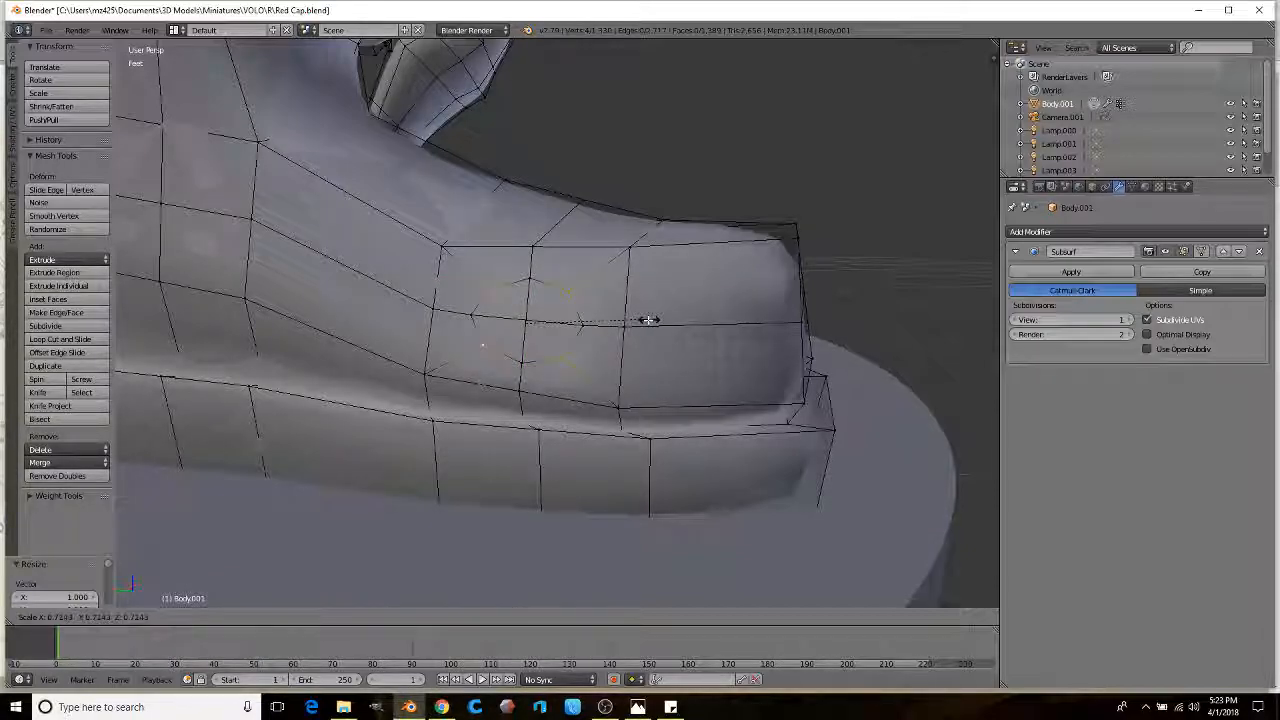
click(645, 321)
click(412, 617)
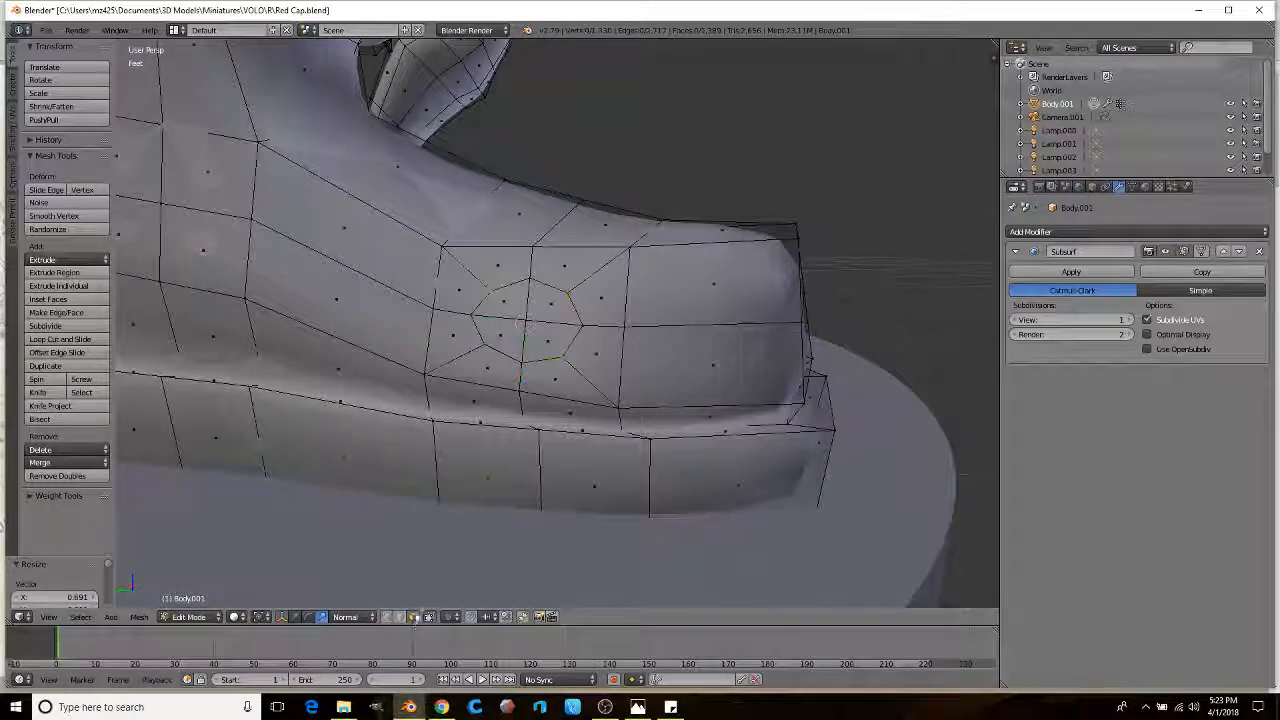
right_click(545, 310)
ctrl+right_click(501, 342)
drag(479, 317, 489, 317)
key(s)
click(648, 320)
Step: Extrude the inner faces into a stud scaled to 0.809, then select the next side faces
middle_drag(648, 320, 700, 330)
key(e)
key(s)
click(592, 336)
scroll(534, 320, down, 3)
scroll(519, 303, up, 3)
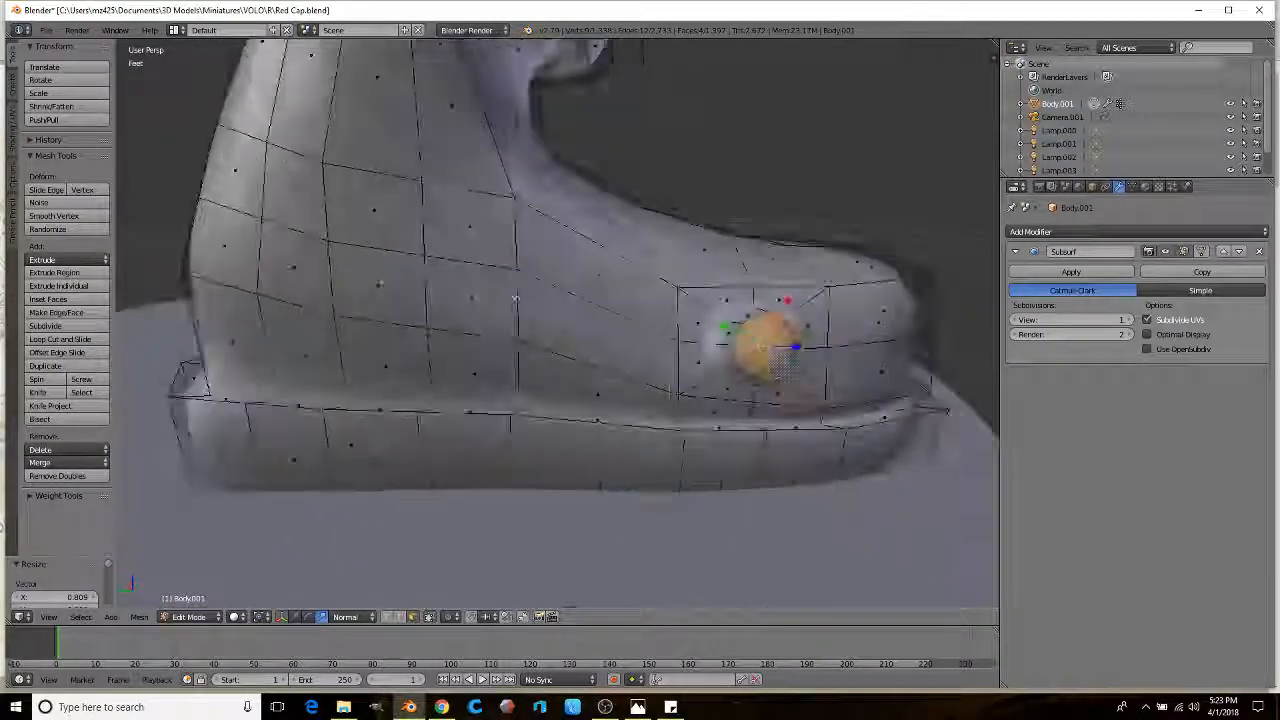
right_click(470, 229)
ctrl+right_click(376, 284)
Step: Extrude the four selected side faces and shrink them into an inset patch
ctrl+right_click(471, 298)
middle_drag(471, 298, 500, 316)
scroll(500, 316, up, 2)
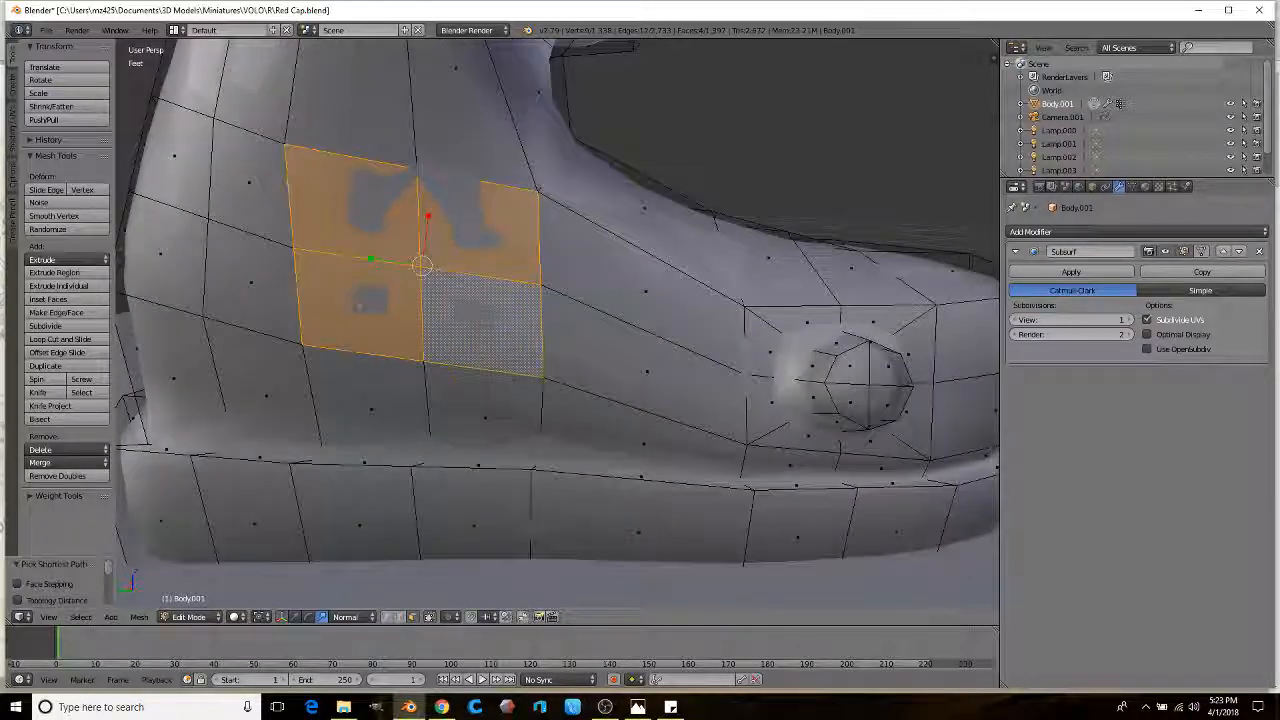
key(e)
key(s)
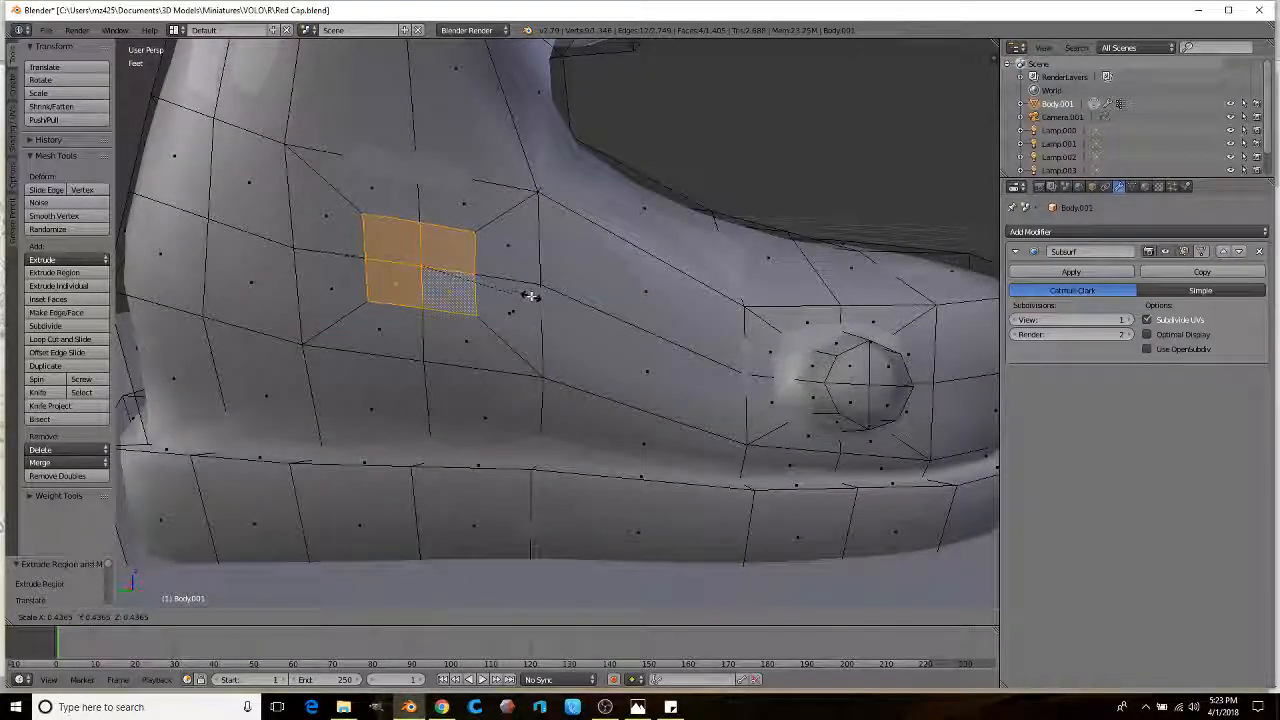
click(534, 290)
Step: Extrude three faces near the heel and shrink them to 0.489
middle_drag(534, 290, 422, 297)
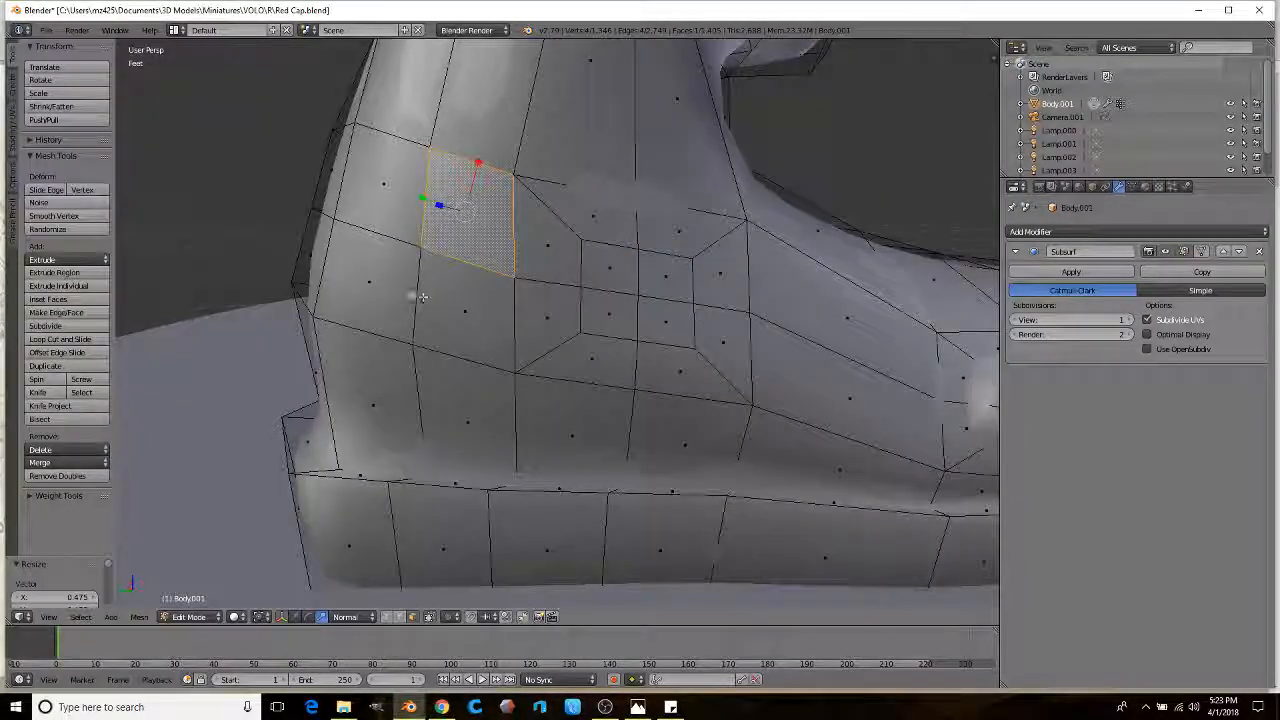
ctrl+right_click(400, 290)
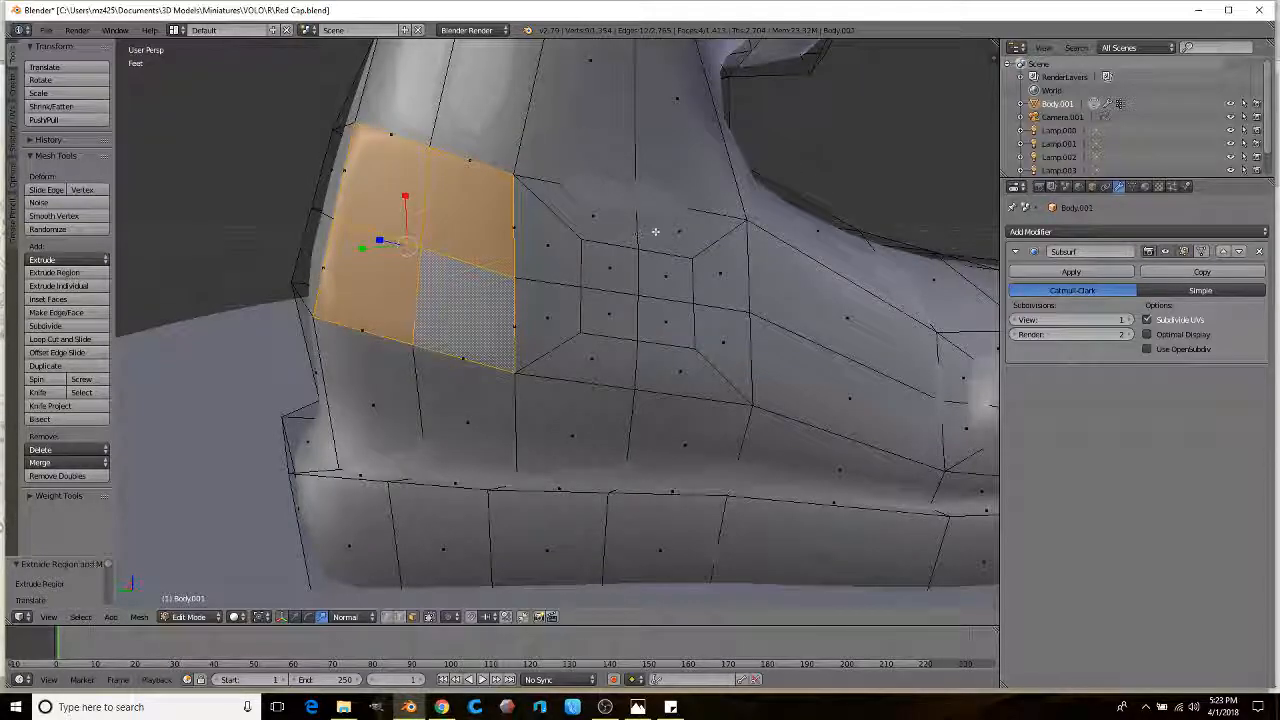
key(e)
key(s)
click(521, 251)
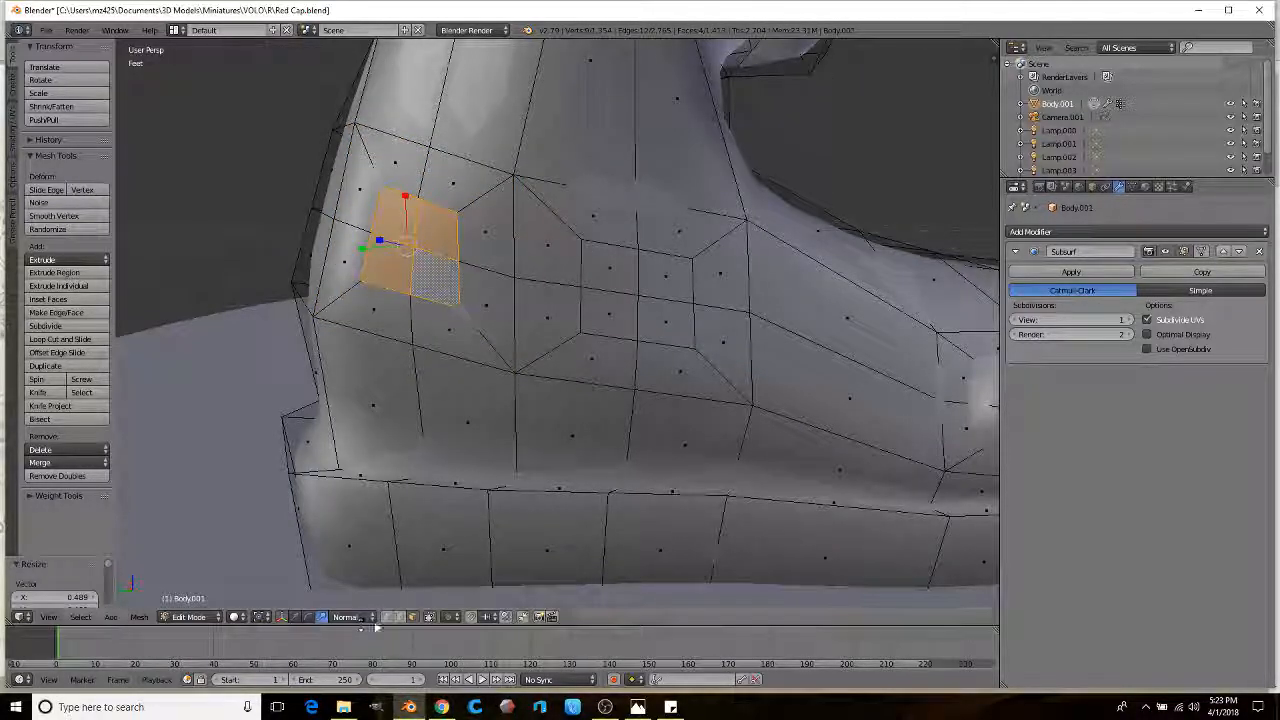
Step: Scale and nudge the patch vertices inward into a rounded ring shape
right_click(430, 200)
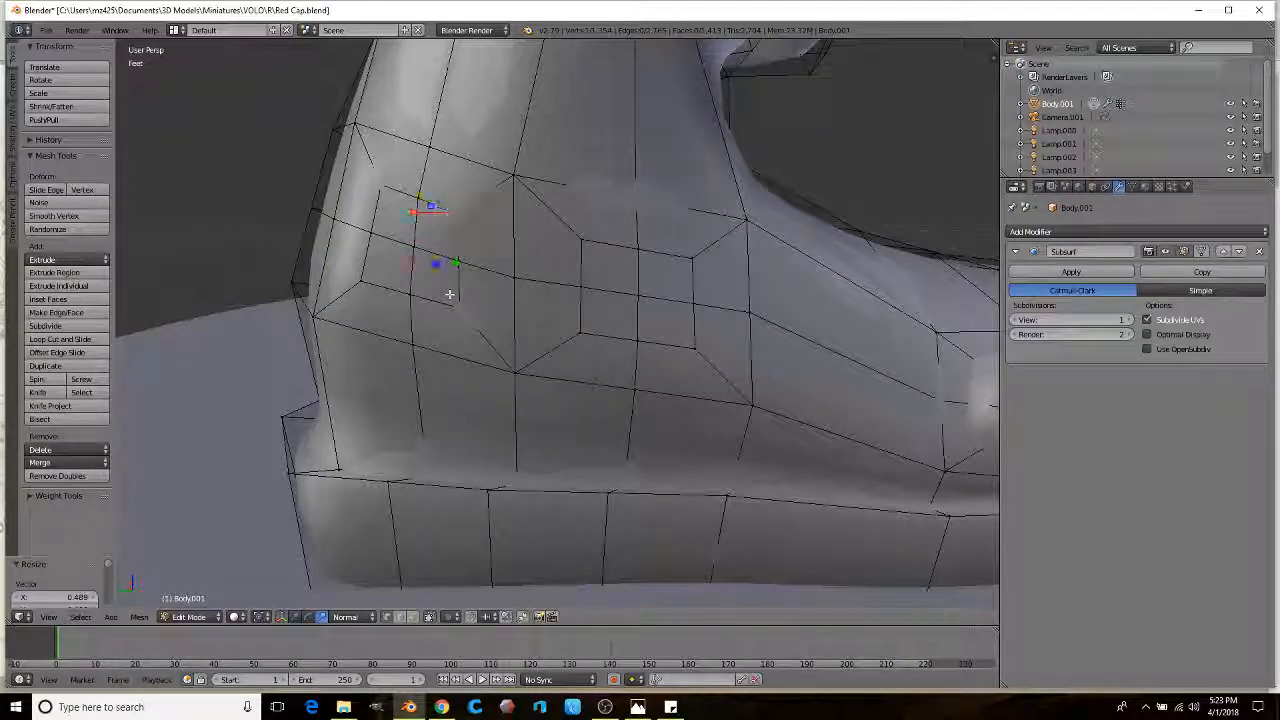
shift+right_click(362, 281)
key(s)
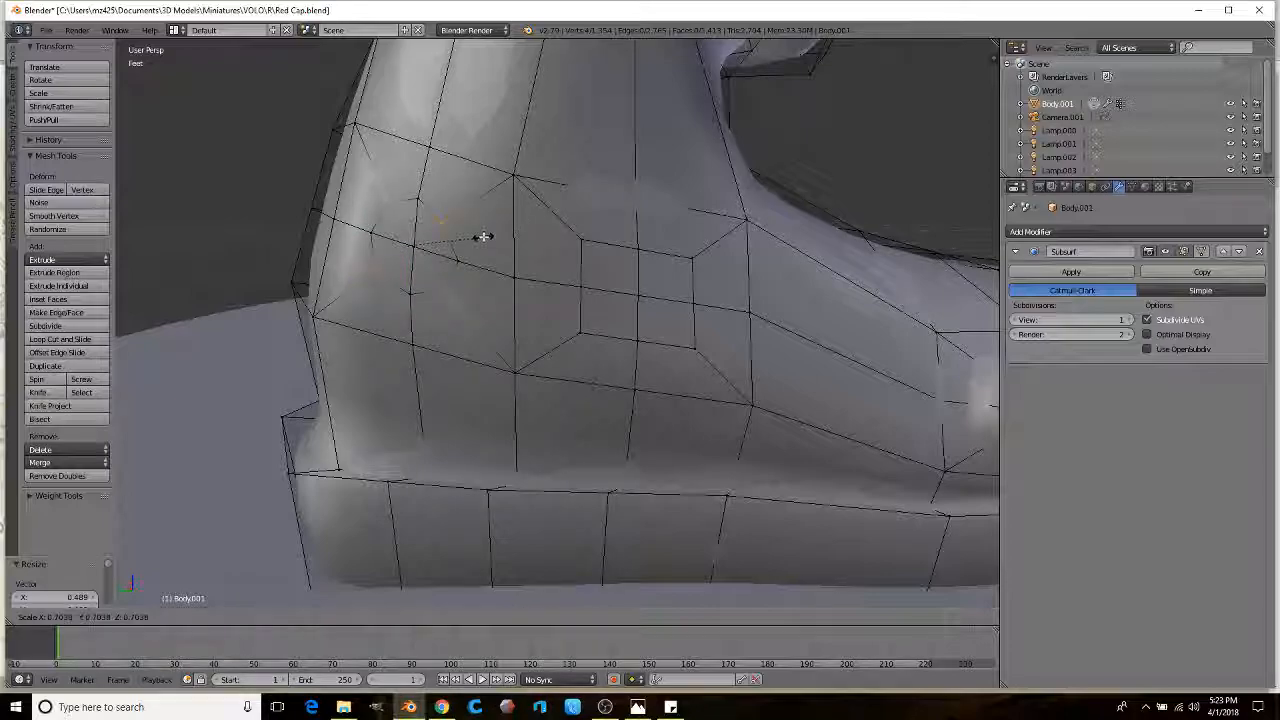
click(489, 238)
key(g)
click(494, 220)
right_click(578, 240)
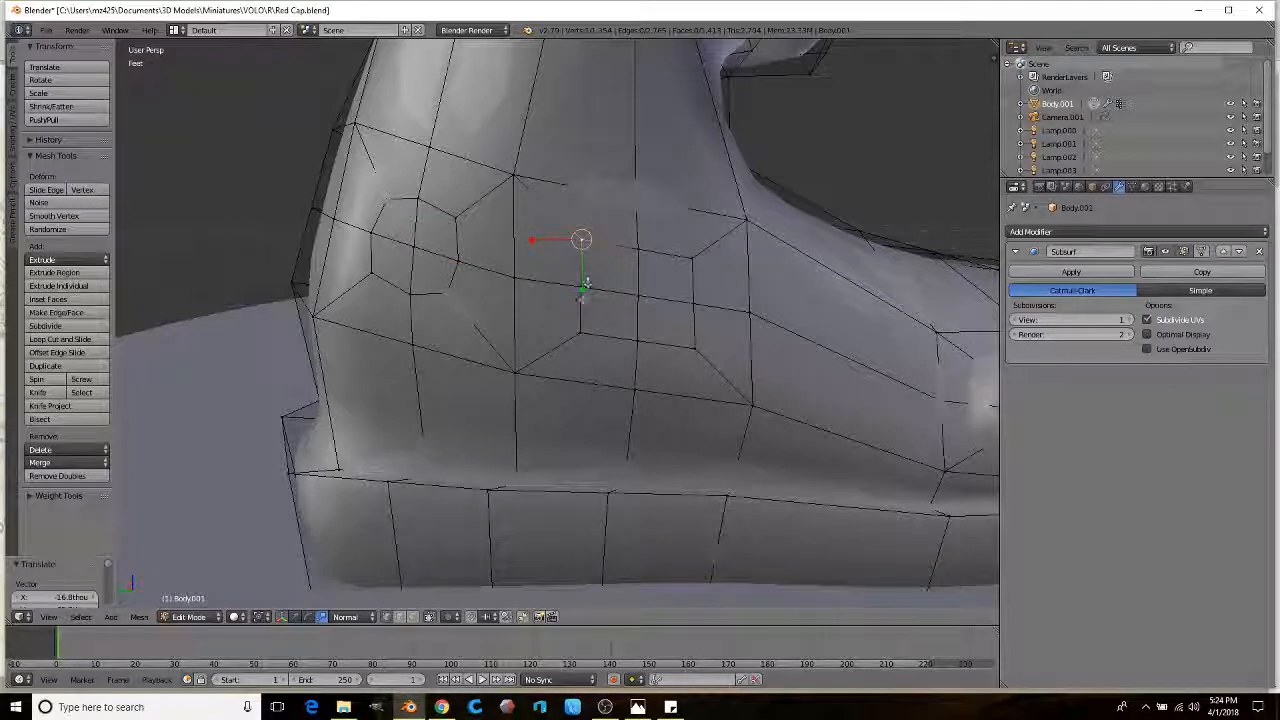
key(s)
click(727, 290)
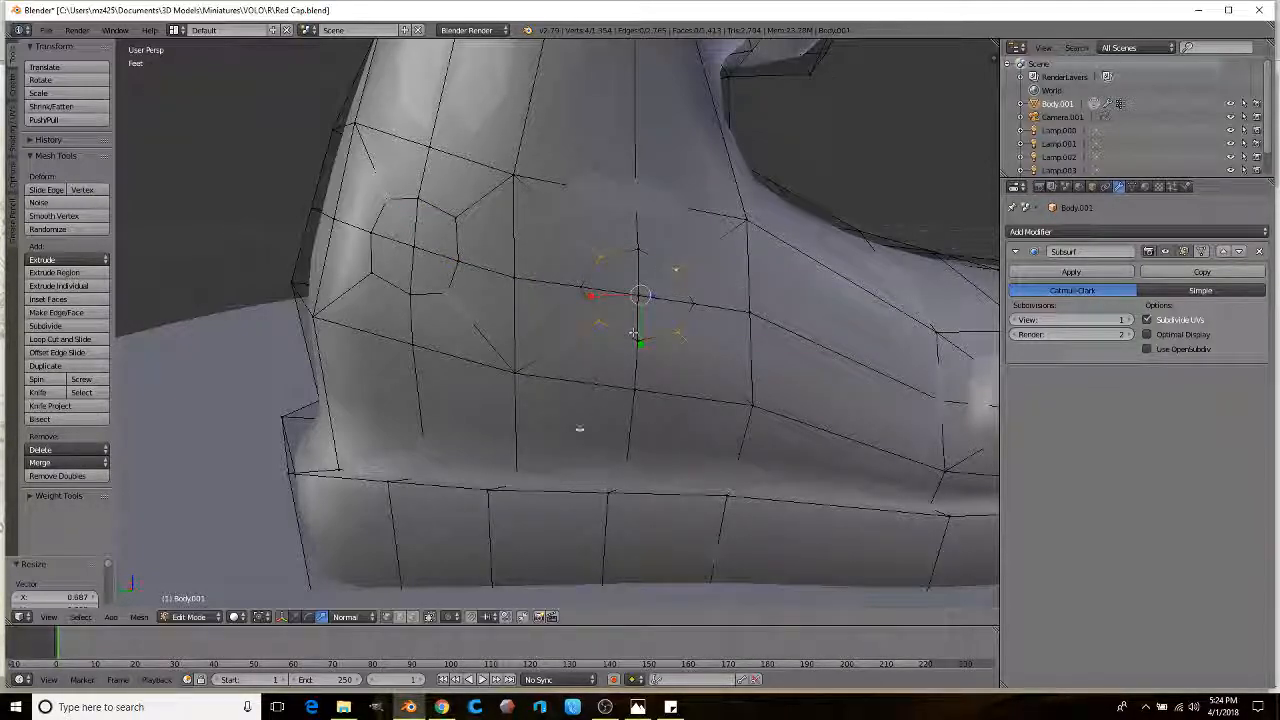
Step: Enlarge the side faces slightly and extrude both face groups outward into rivet bumps
click(410, 617)
right_click(650, 275)
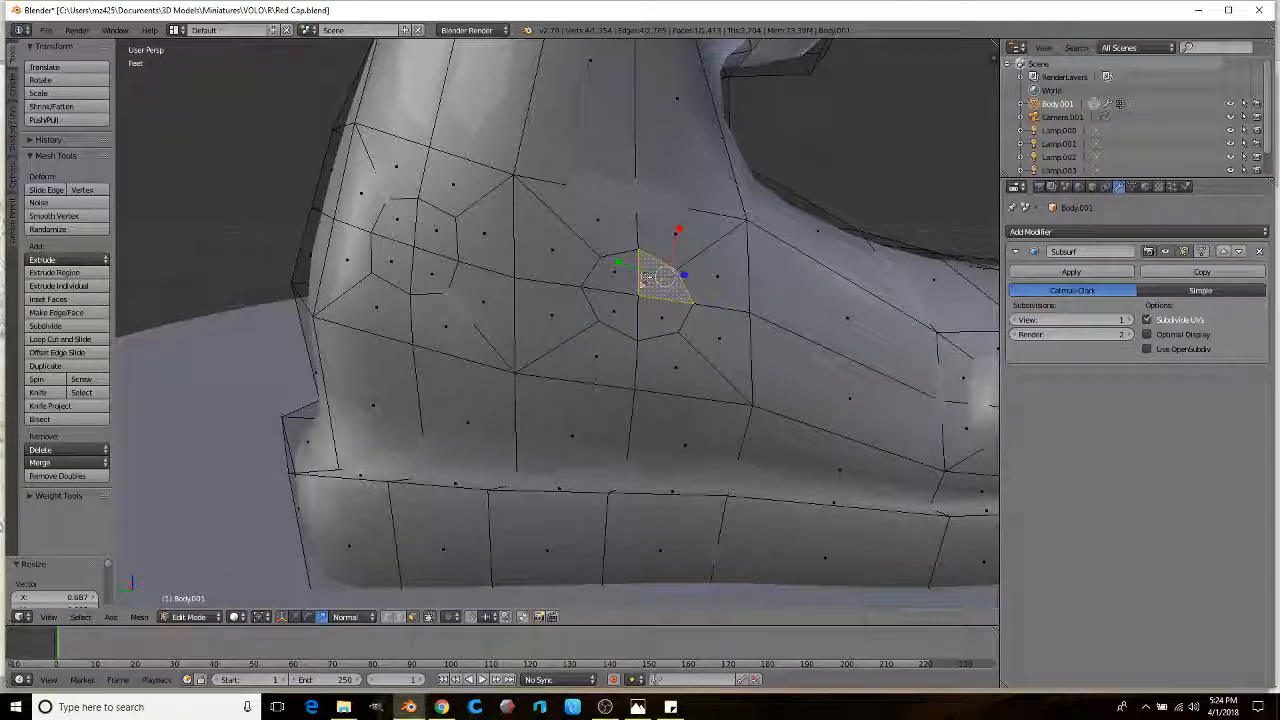
ctrl+right_click(630, 325)
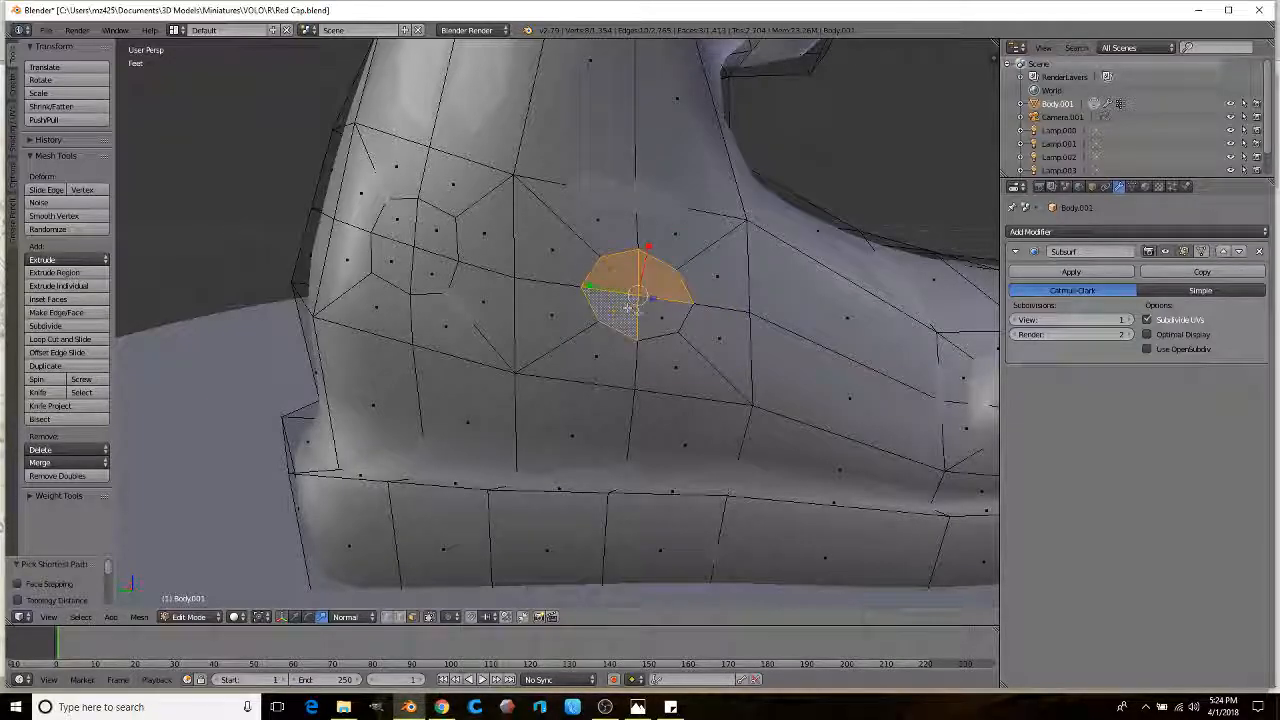
key(s)
click(658, 230)
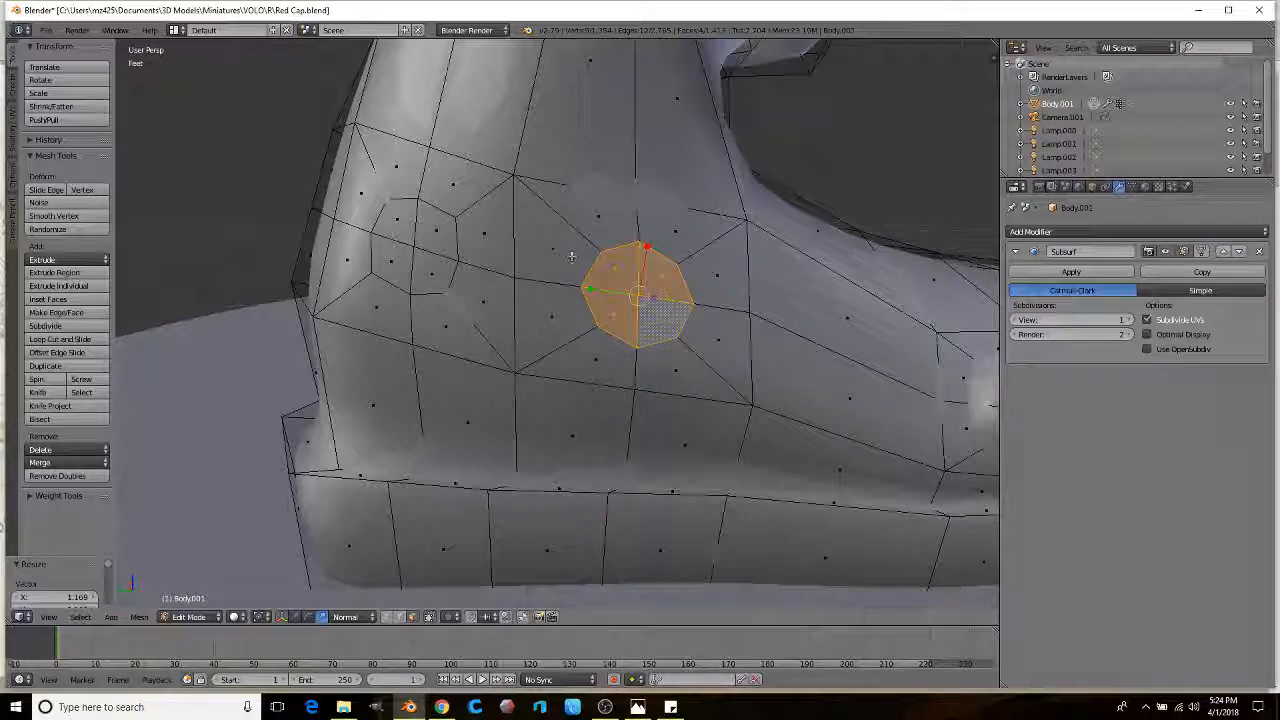
shift+right_click(435, 228)
shift+right_click(396, 257)
shift+right_click(430, 270)
middle_drag(430, 270, 646, 283)
key(e)
click(597, 286)
Step: Shrink the right and left rivet bumps (0.727 and 0.708) into rounded domes
right_click(666, 268)
ctrl+right_click(636, 297)
ctrl+right_click(662, 298)
key(s)
click(710, 277)
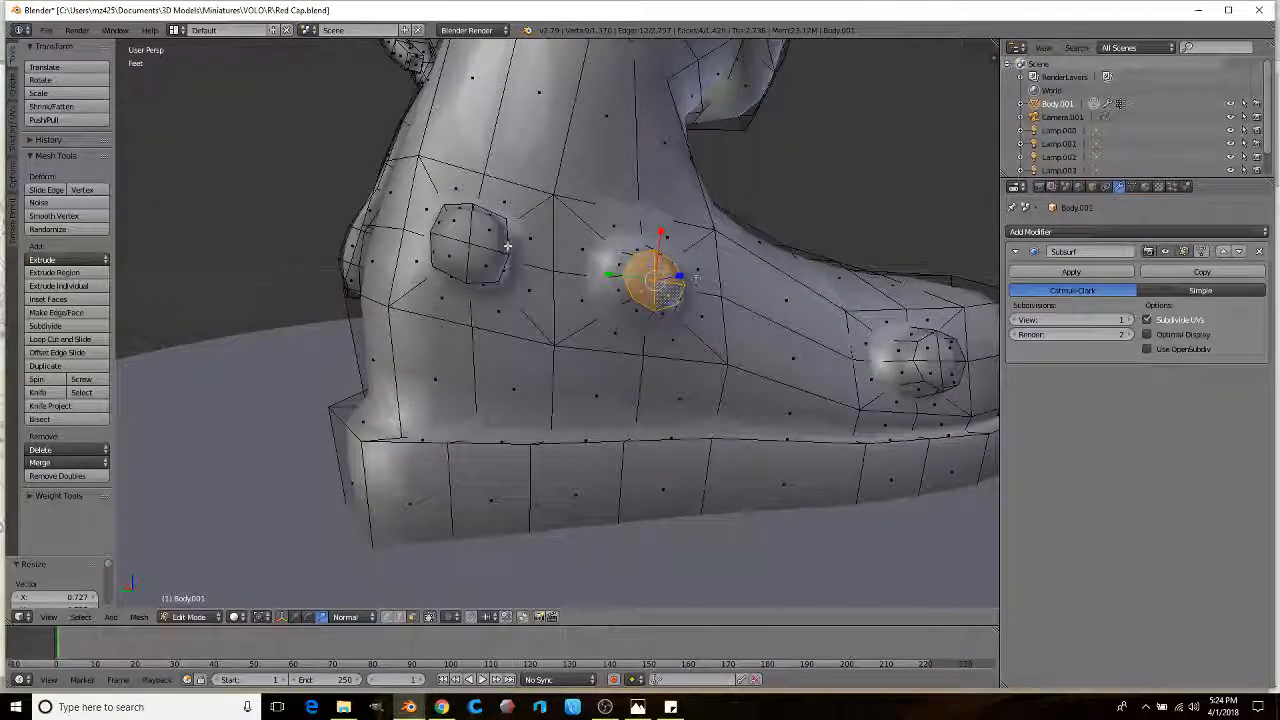
right_click(490, 228)
ctrl+right_click(460, 253)
key(s)
click(560, 272)
middle_drag(560, 272, 560, 273)
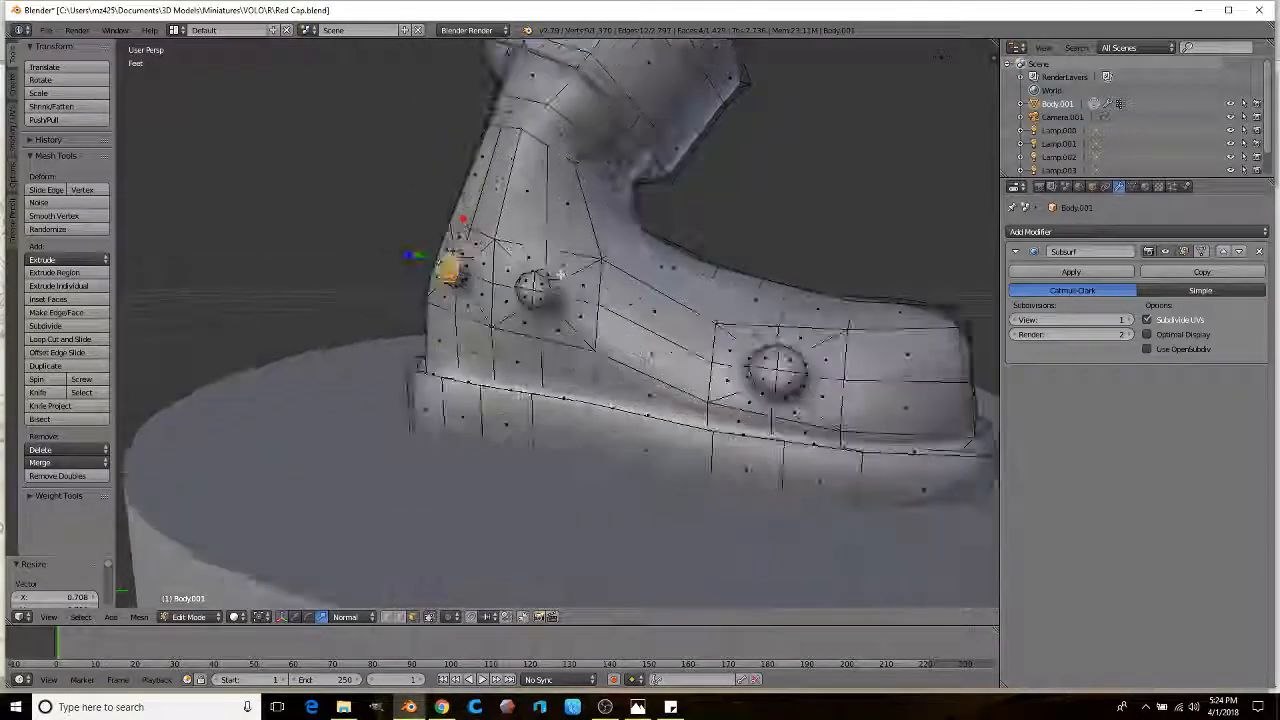
middle_drag(635, 249, 604, 300)
Step: Extrude the selected faces on the leg front and shrink them inward into an inset ring
right_click(632, 368)
shift+right_click(650, 435)
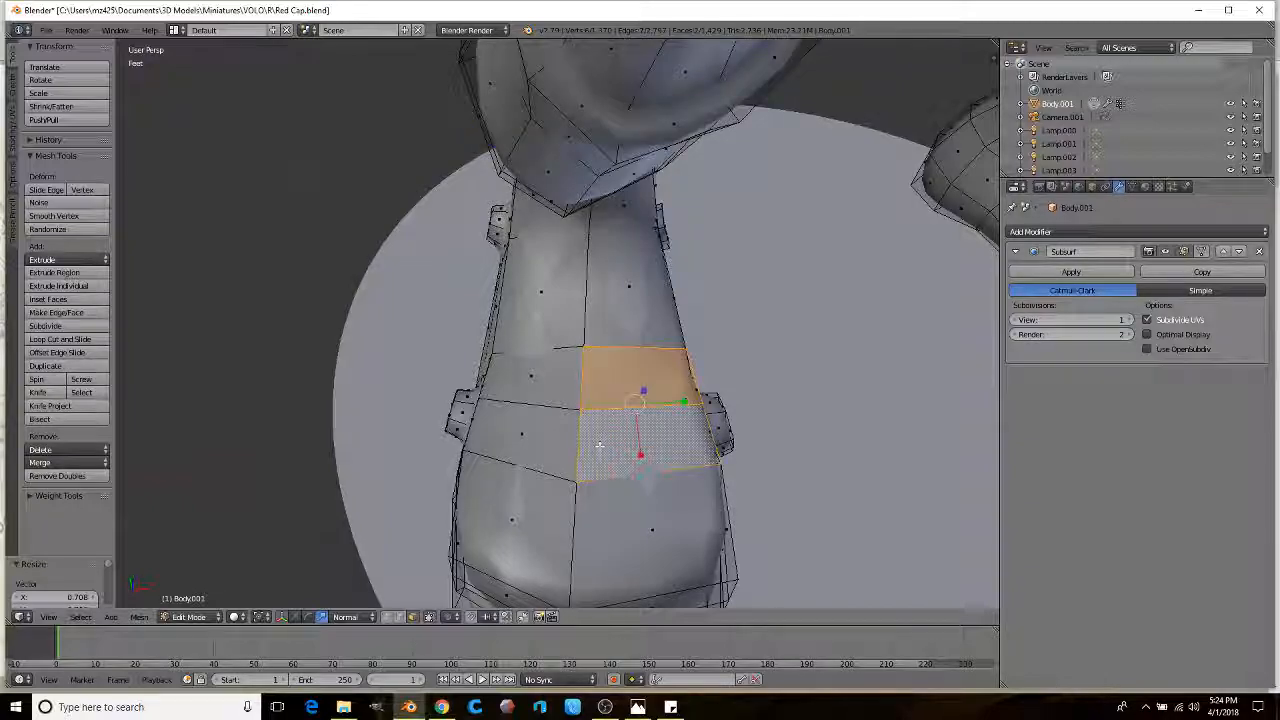
shift+right_click(530, 375)
shift+right_click(540, 430)
right_click(640, 378)
shift+right_click(650, 448)
middle_drag(650, 440, 600, 392)
scroll(722, 326, up, 1)
key(e)
key(s)
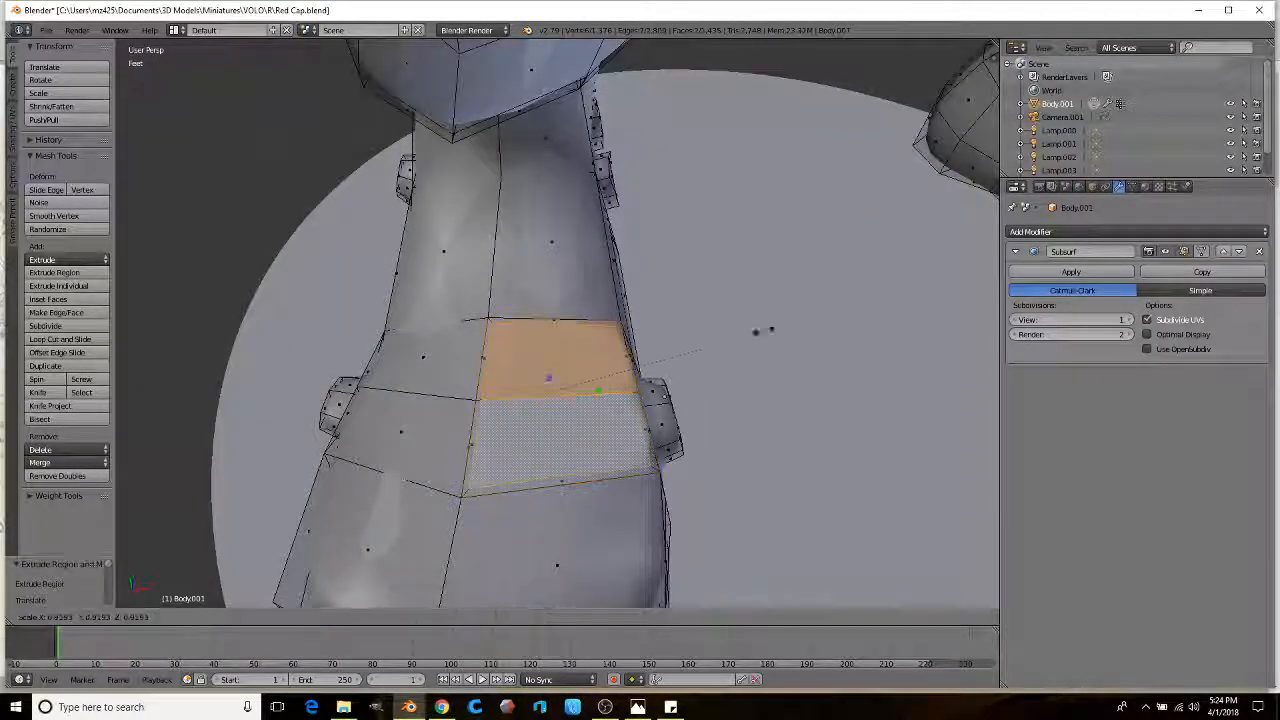
click(659, 352)
Step: Extrude the two left-hand leg faces and shrink them to about 0.45
right_click(420, 366)
shift+right_click(405, 425)
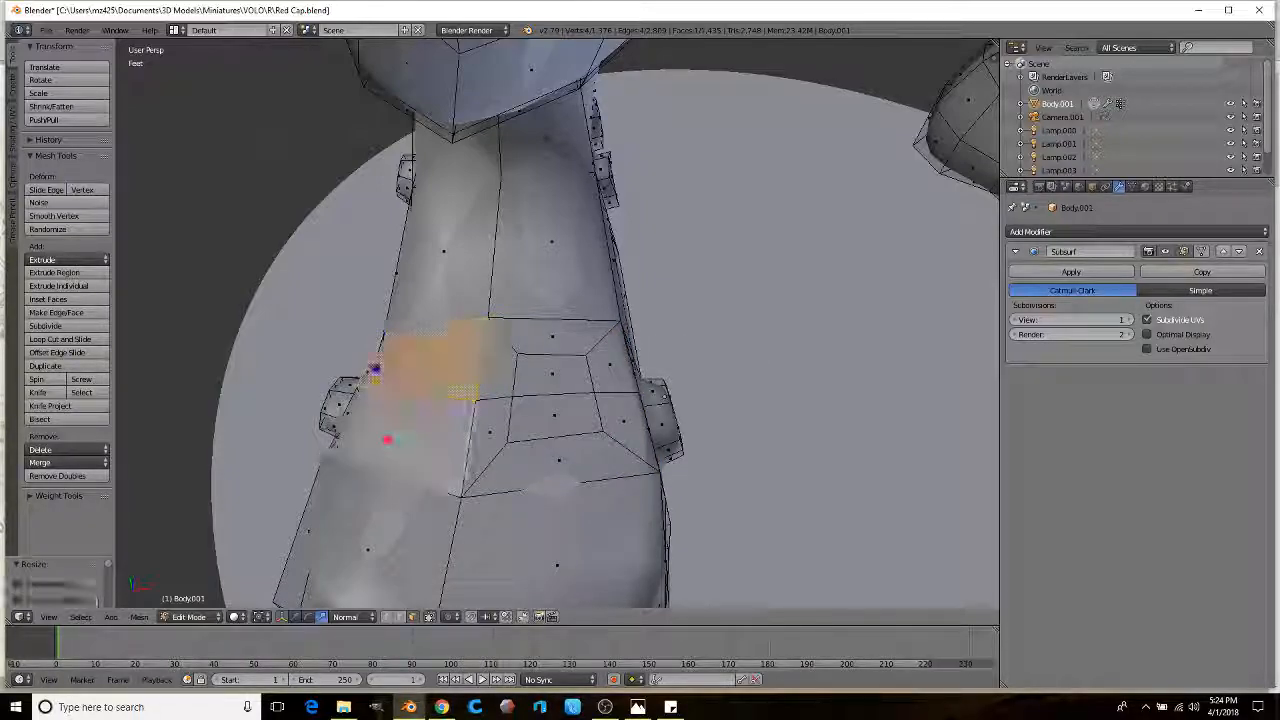
key(e)
right_click(694, 331)
key(s)
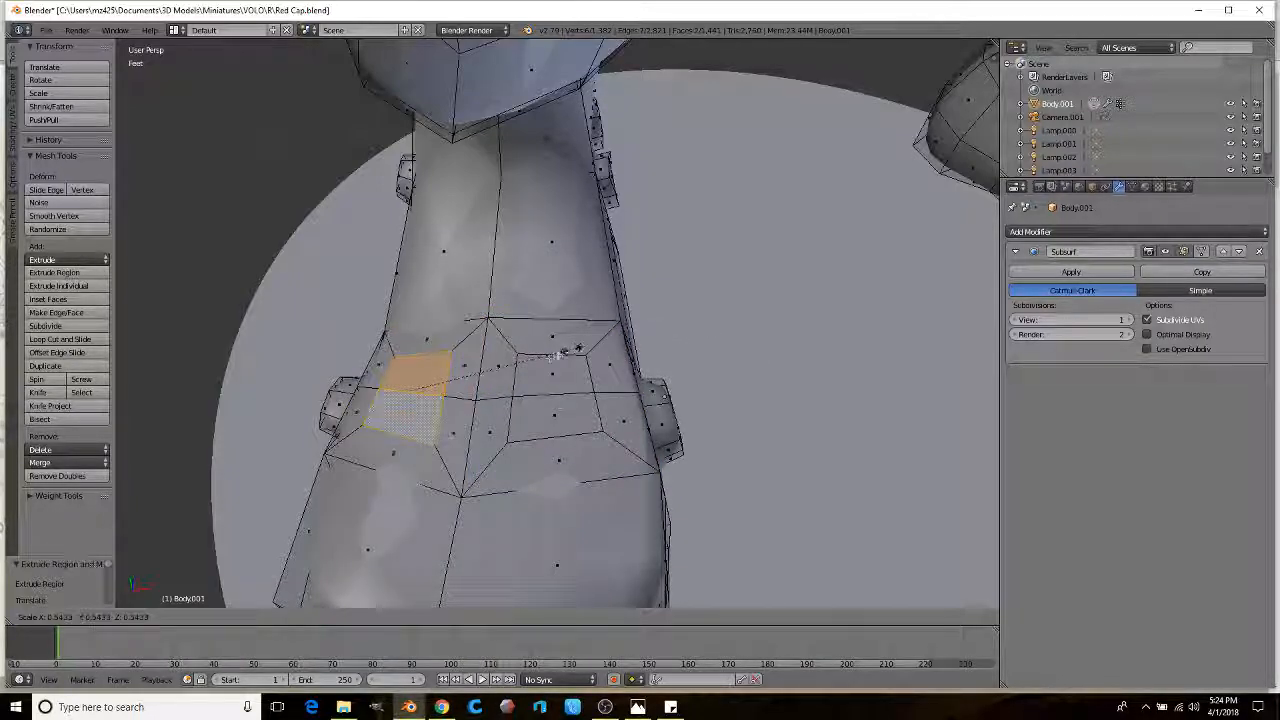
click(517, 365)
middle_drag(517, 365, 585, 381)
scroll(585, 381, down, 1)
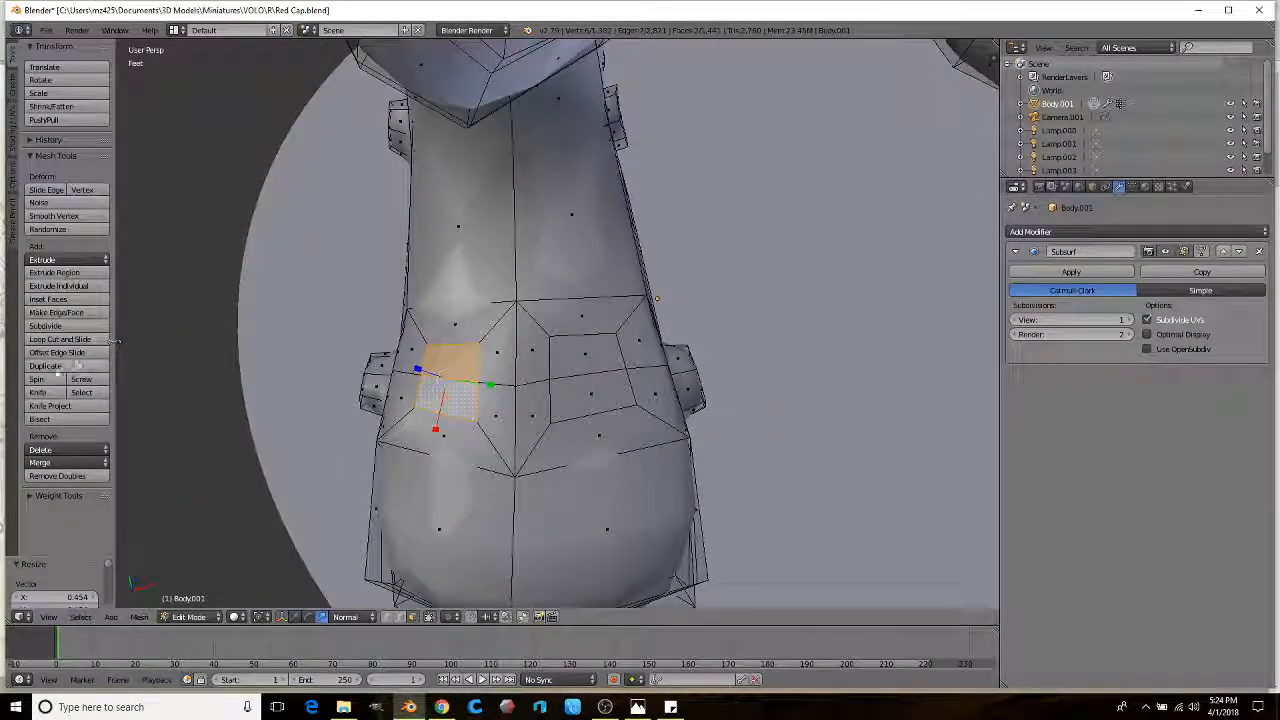
Step: Add two vertical edge loops, one on the front and one on the left side
click(62, 341)
click(583, 357)
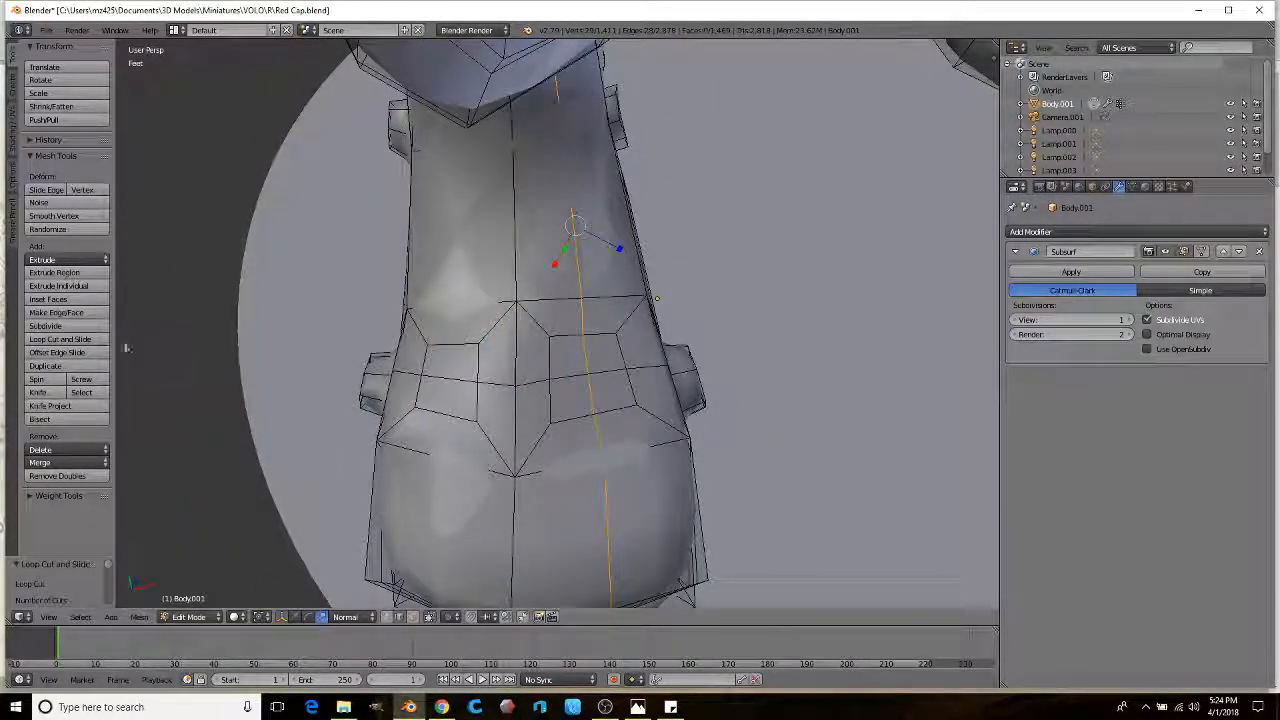
click(83, 342)
click(463, 355)
click(463, 355)
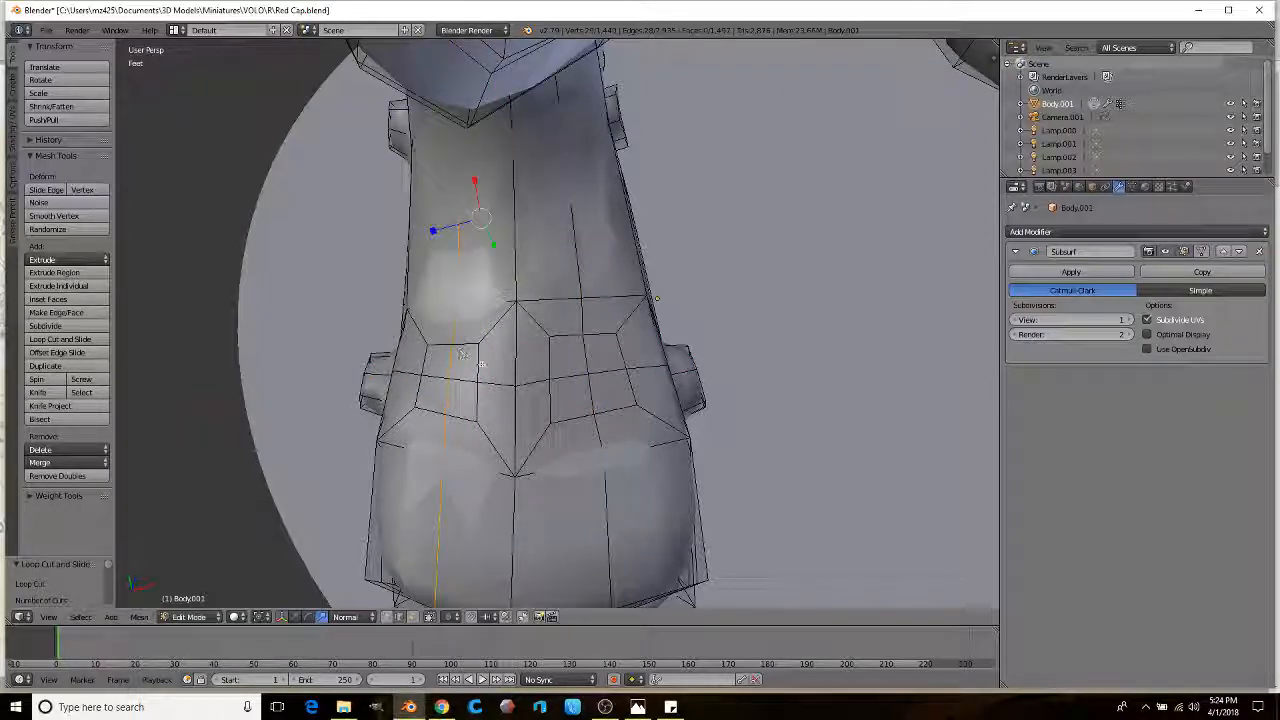
shift+middle_drag(463, 355, 525, 330)
Step: In vertex select, scale the selected vertices down to 0.716, then scale them again
click(385, 617)
middle_drag(450, 470, 532, 436)
scroll(532, 436, up, 1)
right_click(572, 305)
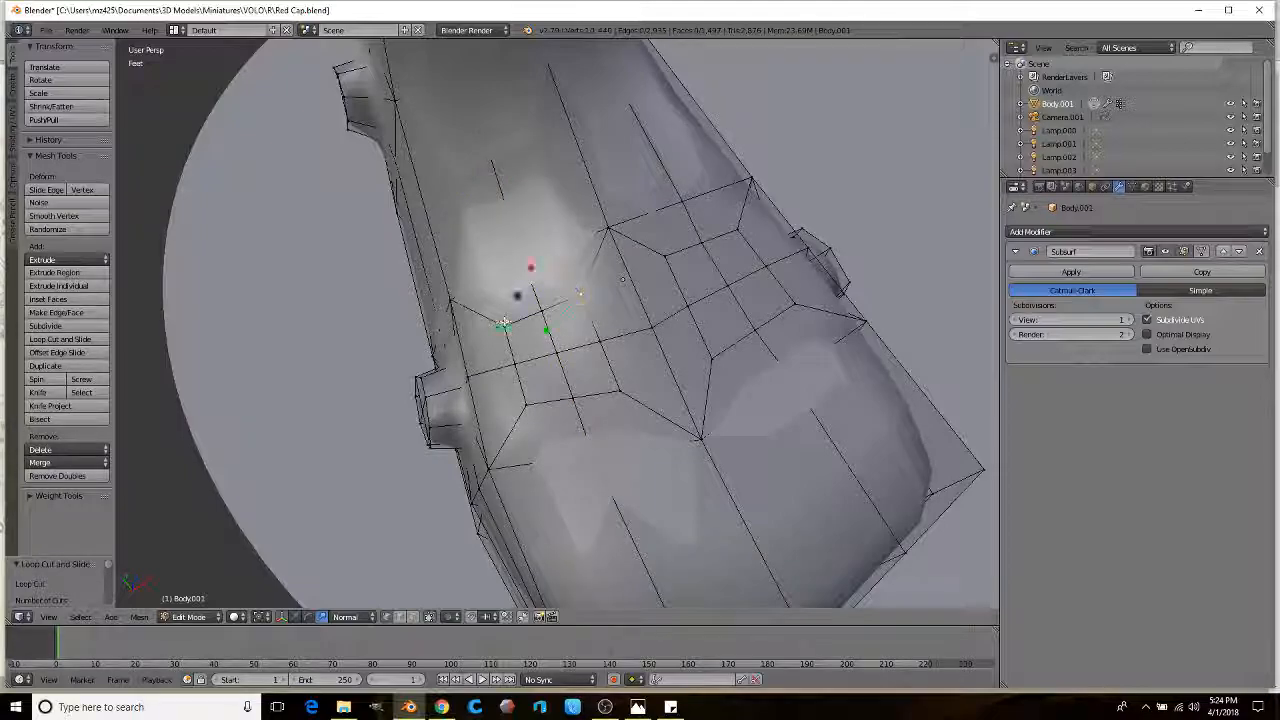
key(s)
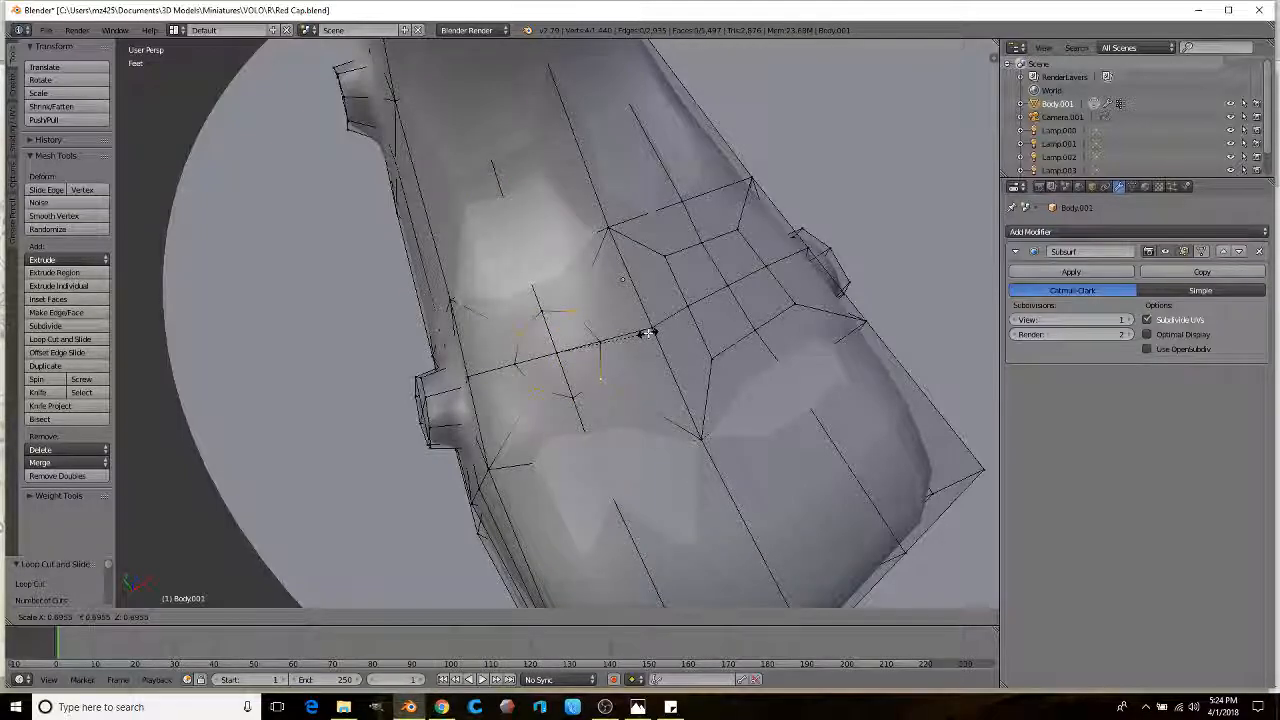
click(652, 332)
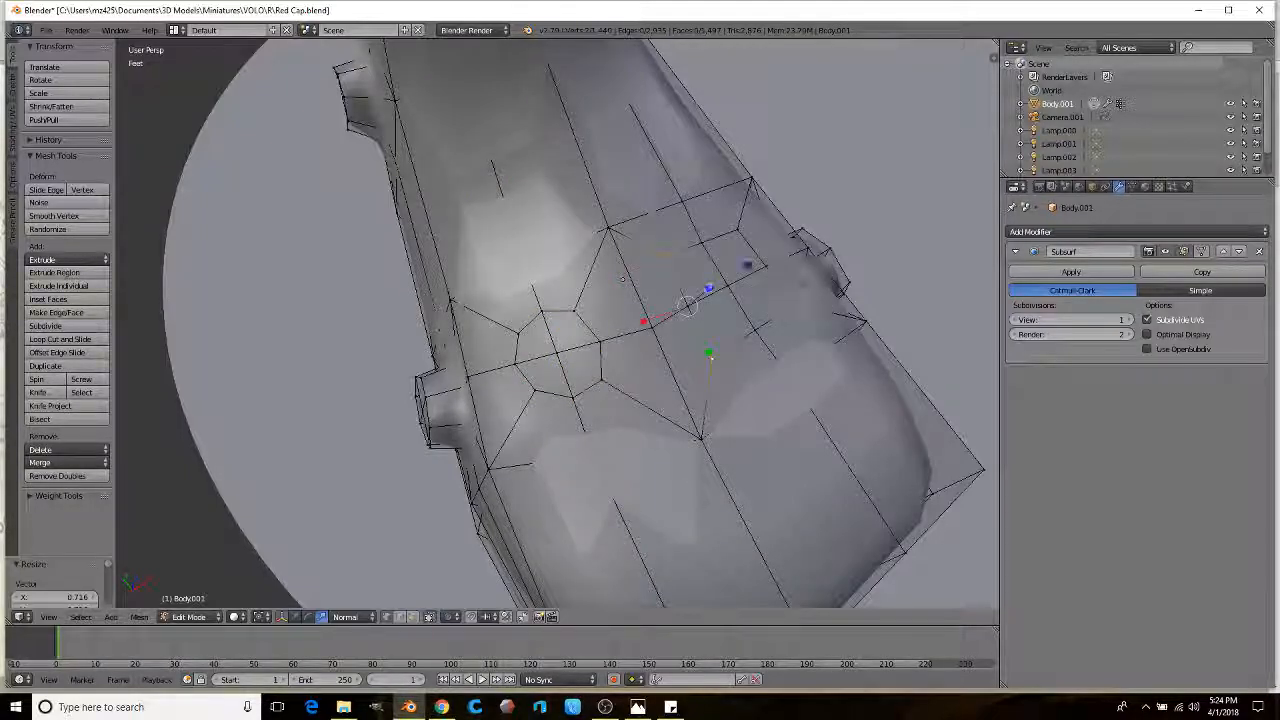
middle_drag(757, 242, 780, 330)
key(s)
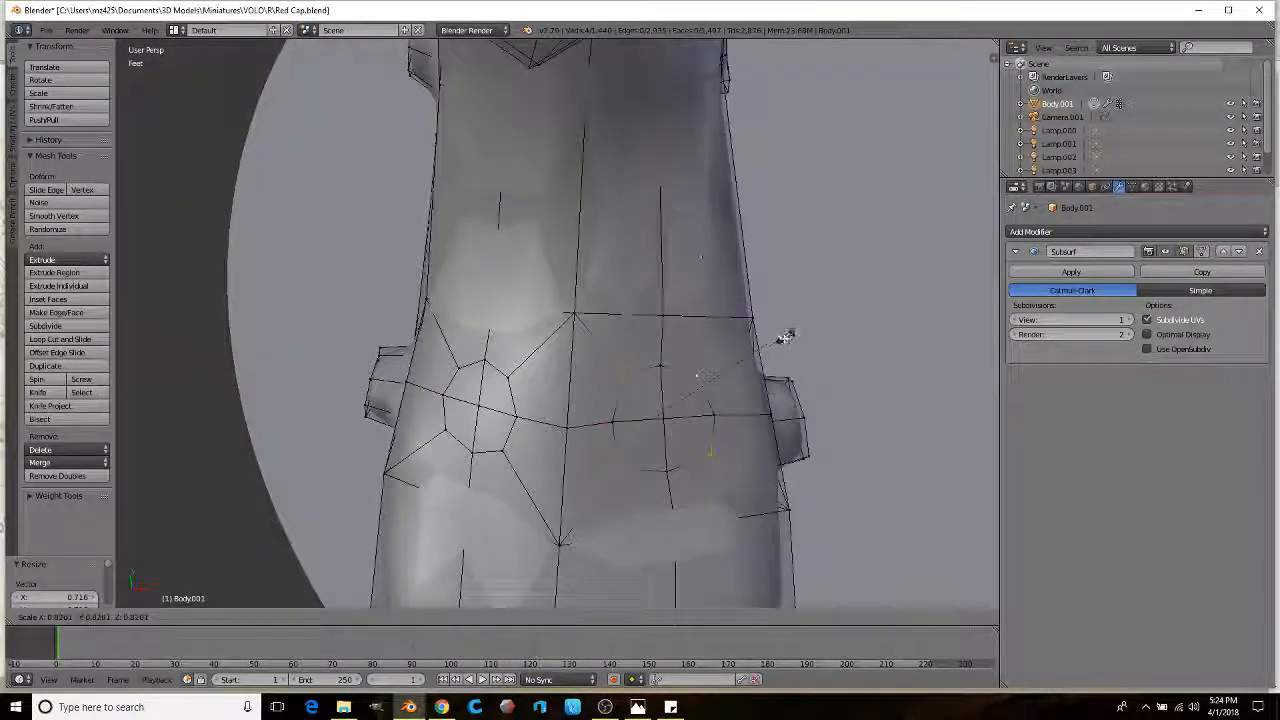
click(752, 352)
Step: Extrude a path of faces on the foot into studs and return to Object Mode
click(427, 617)
ctrl+click(664, 428)
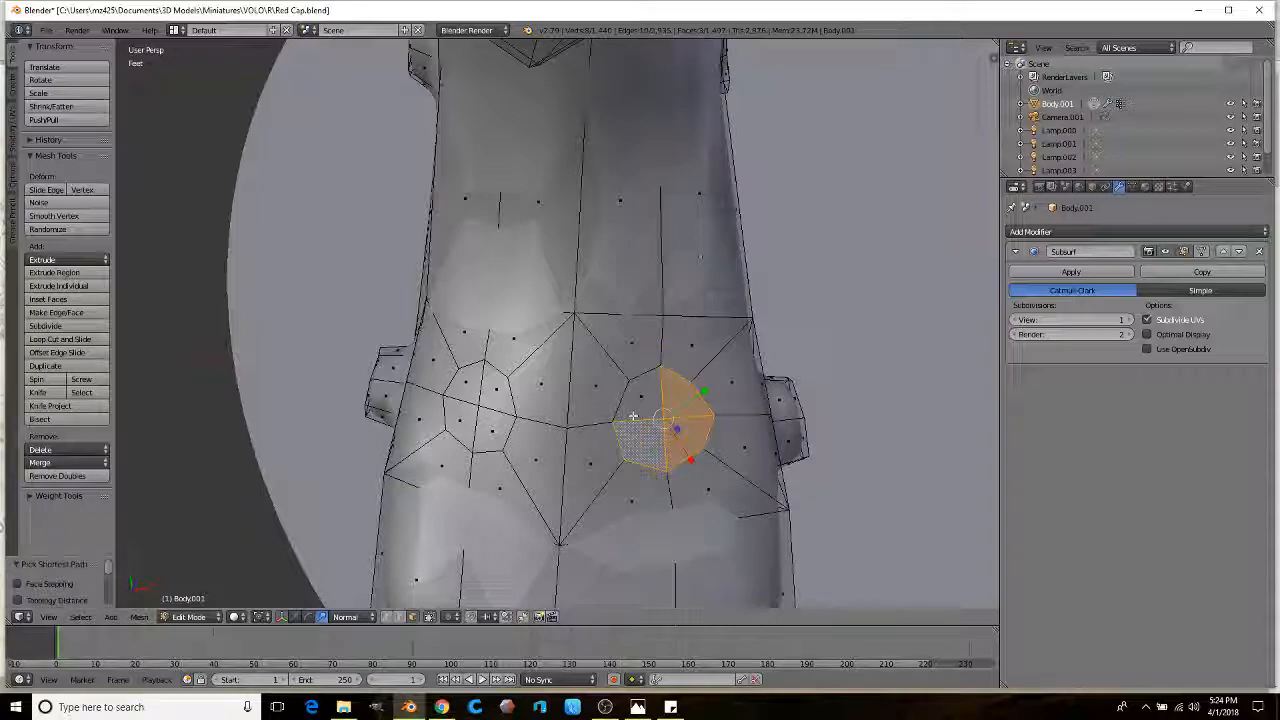
ctrl+click(468, 430)
middle_drag(463, 403, 634, 326)
key(e)
click(705, 430)
key(Tab)
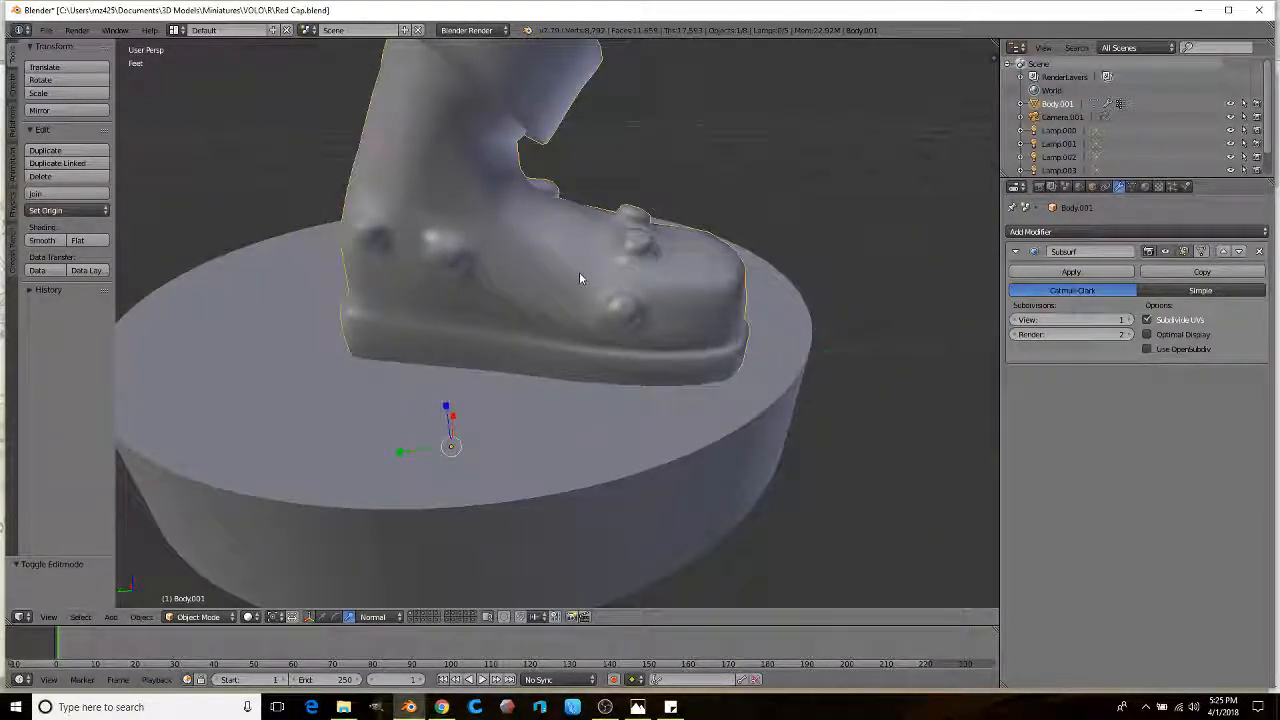
Step: Inspect the smoothed boot's toe and side views, then re-enter Edit Mode on the boot
middle_drag(557, 285, 531, 163)
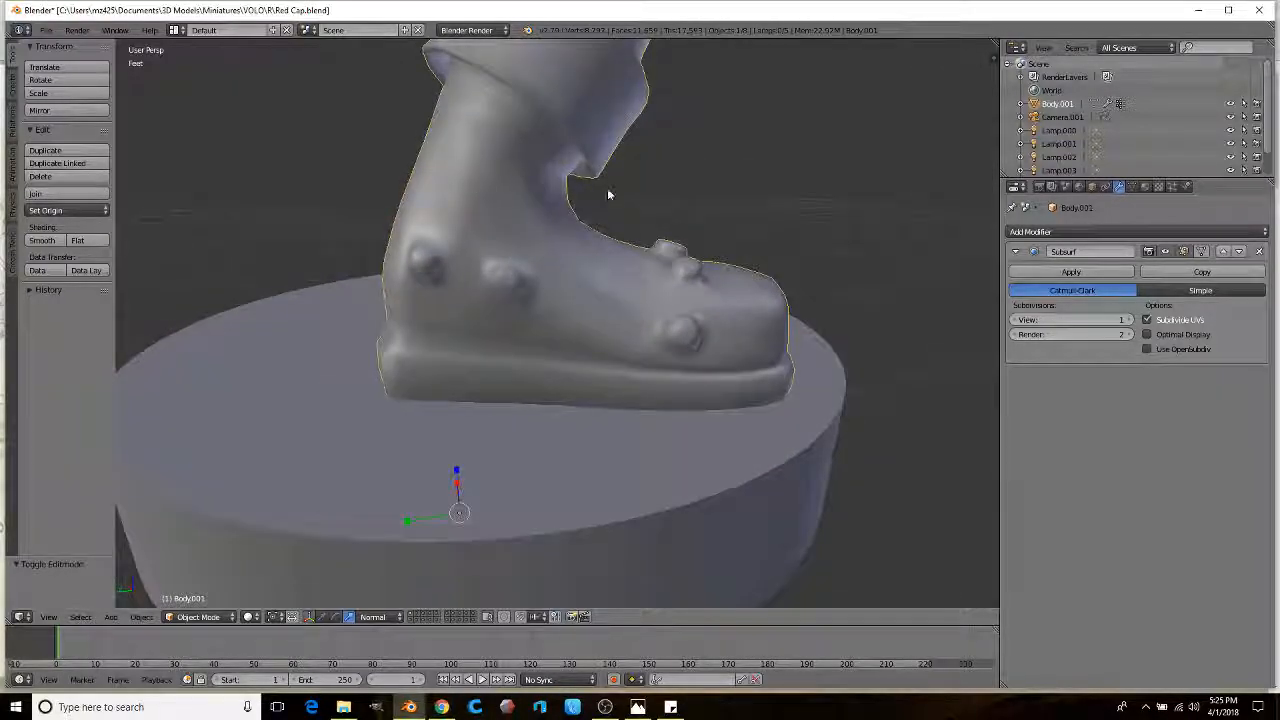
middle_drag(607, 194, 419, 207)
middle_drag(593, 187, 594, 290)
scroll(594, 286, up, 4)
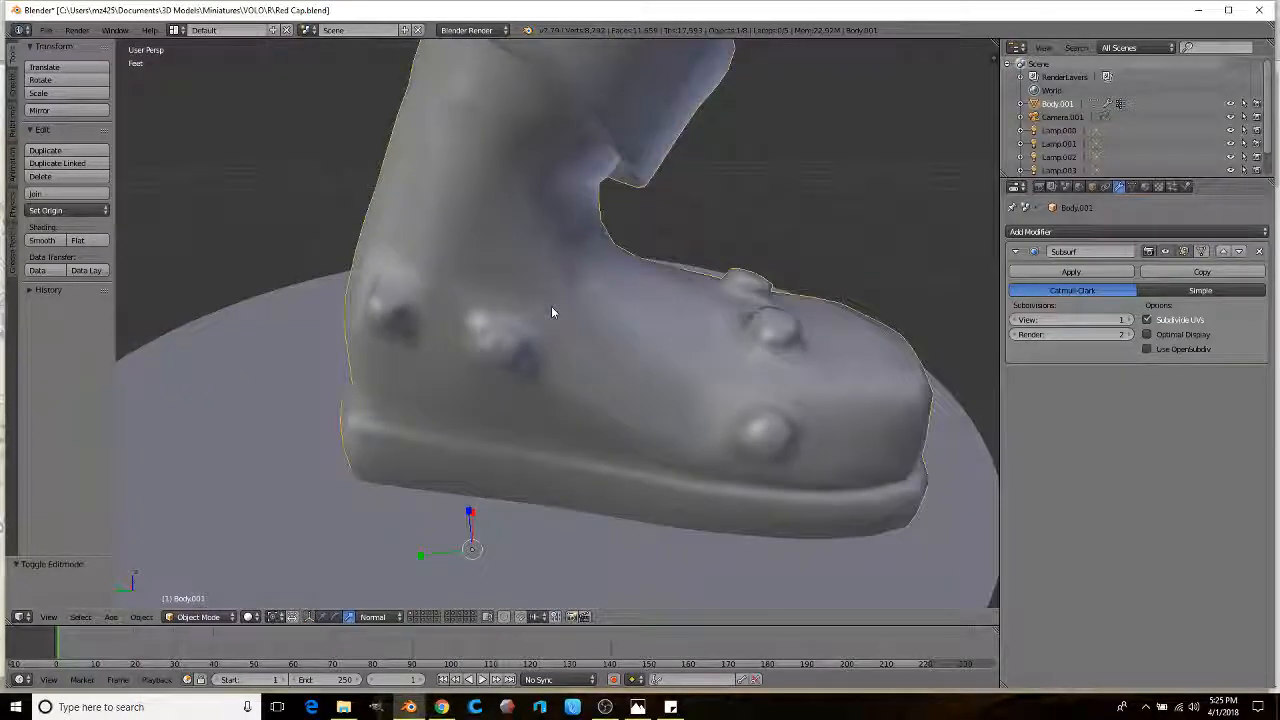
middle_drag(490, 292, 537, 352)
key(Tab)
scroll(520, 285, up, 3)
scroll(543, 291, down, 3)
scroll(551, 355, up, 3)
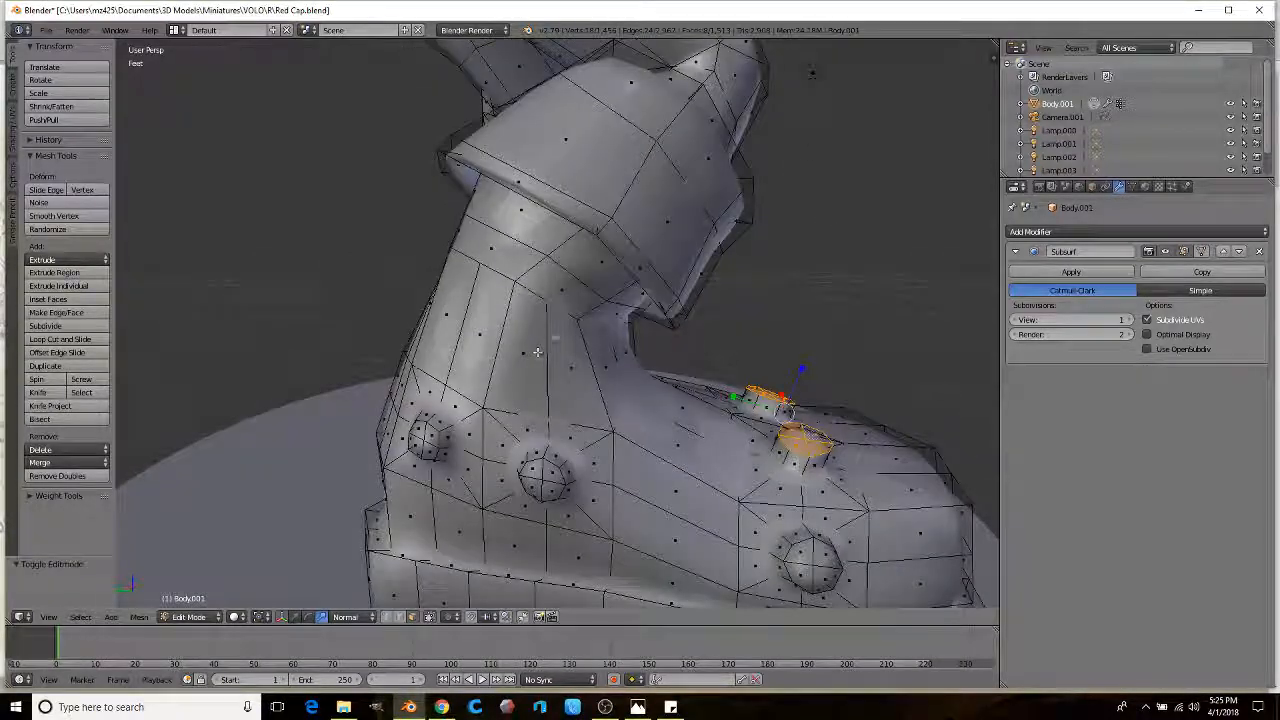
Step: Add a new edge loop around the ankle
click(75, 343)
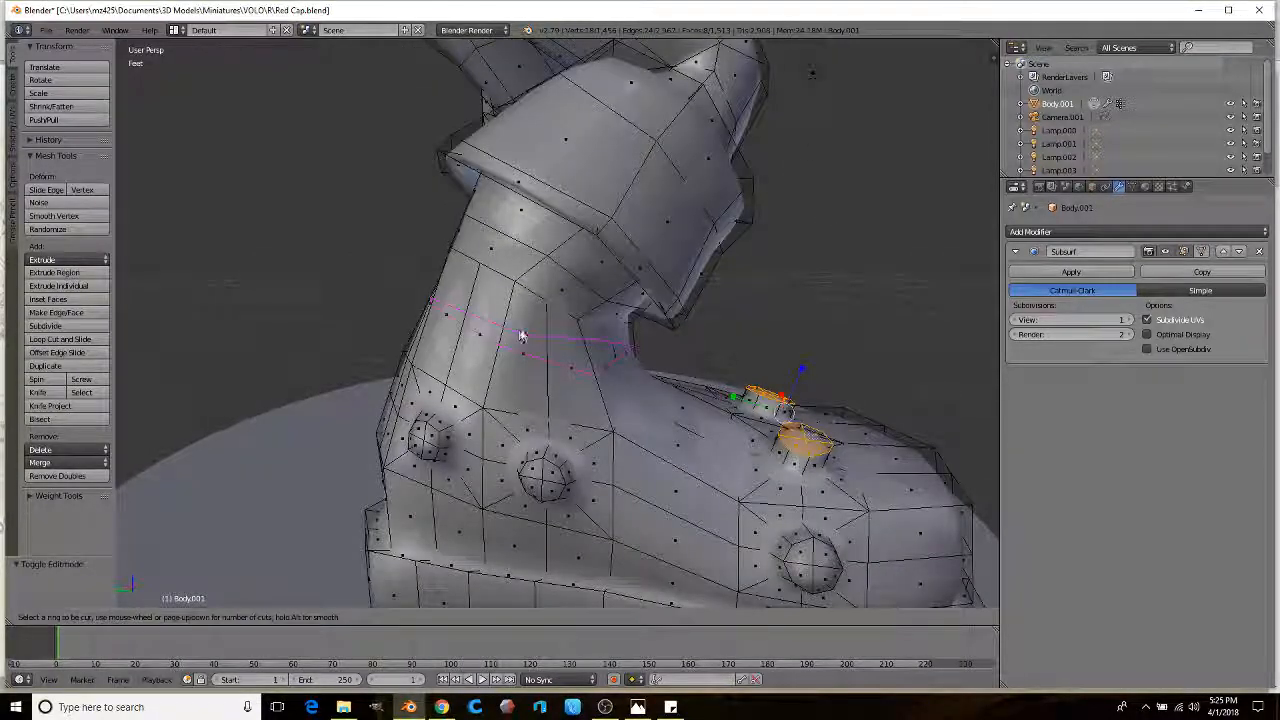
click(521, 335)
middle_drag(521, 342, 560, 377)
click(387, 616)
Step: Select a strip of ankle faces, extrude them twice and shrink them inward
key(a)
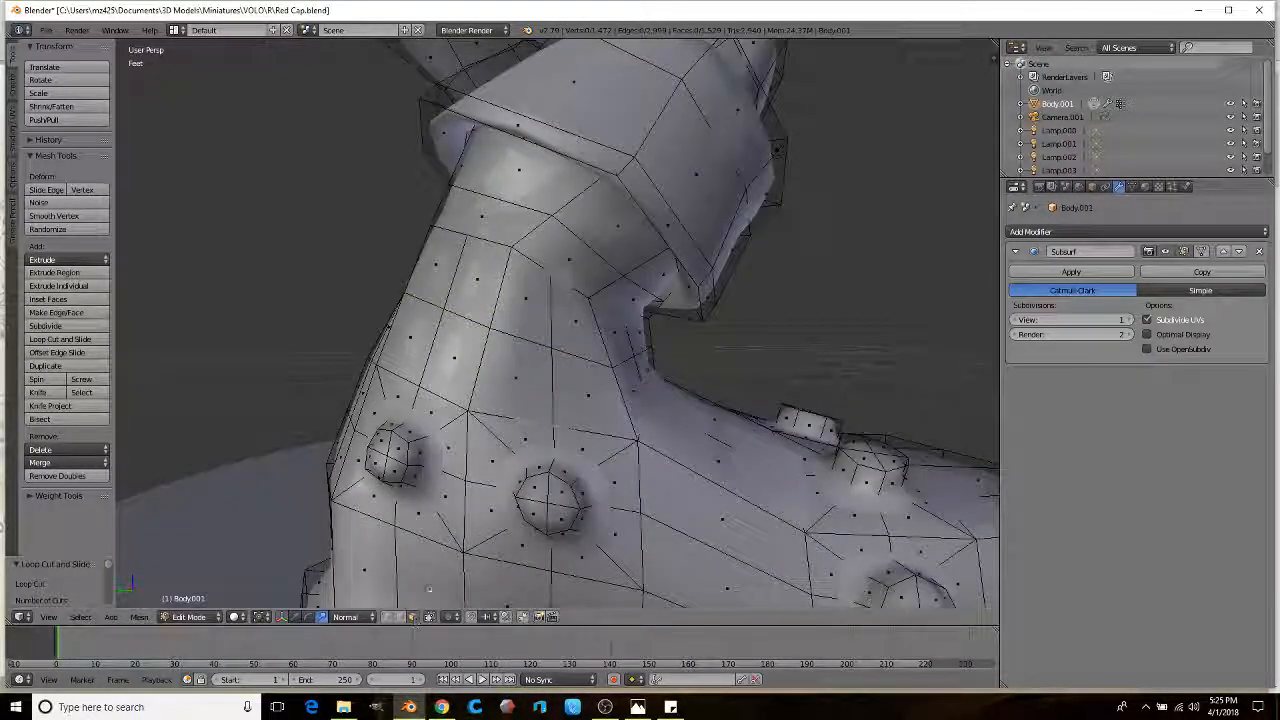
click(564, 324)
ctrl+click(571, 380)
middle_drag(571, 380, 576, 390)
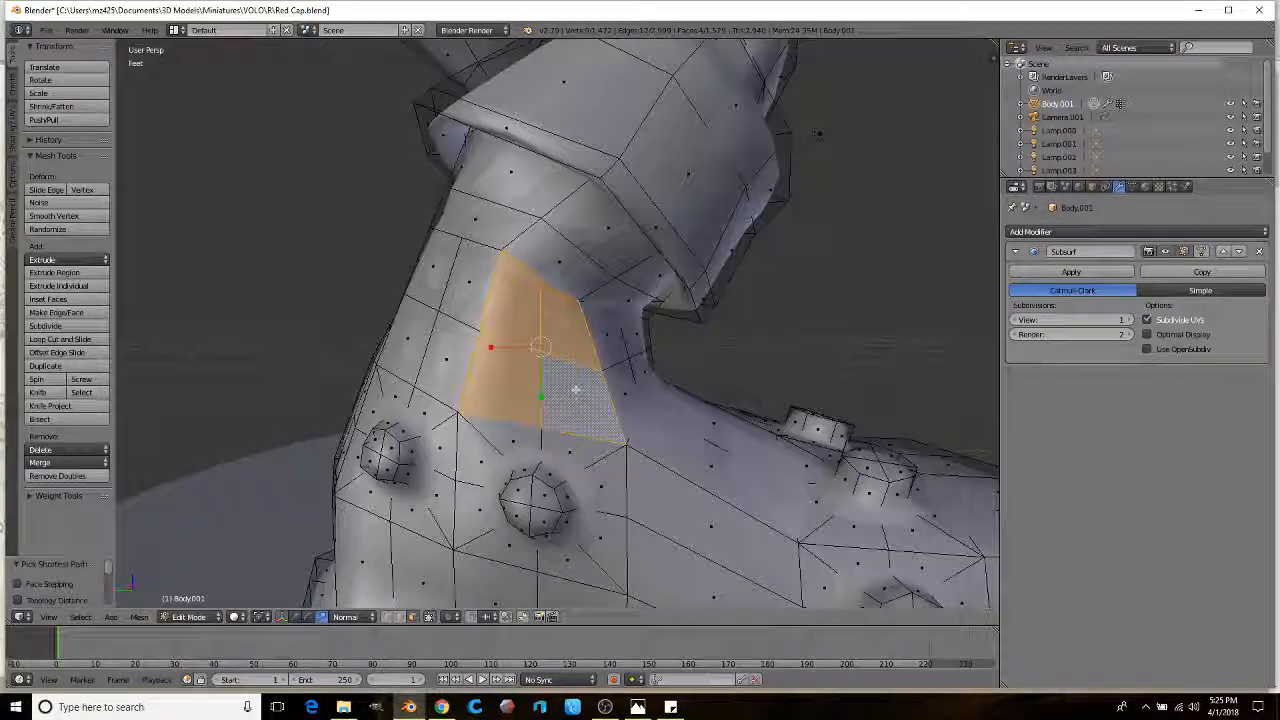
key(e)
right_click(777, 334)
key(s)
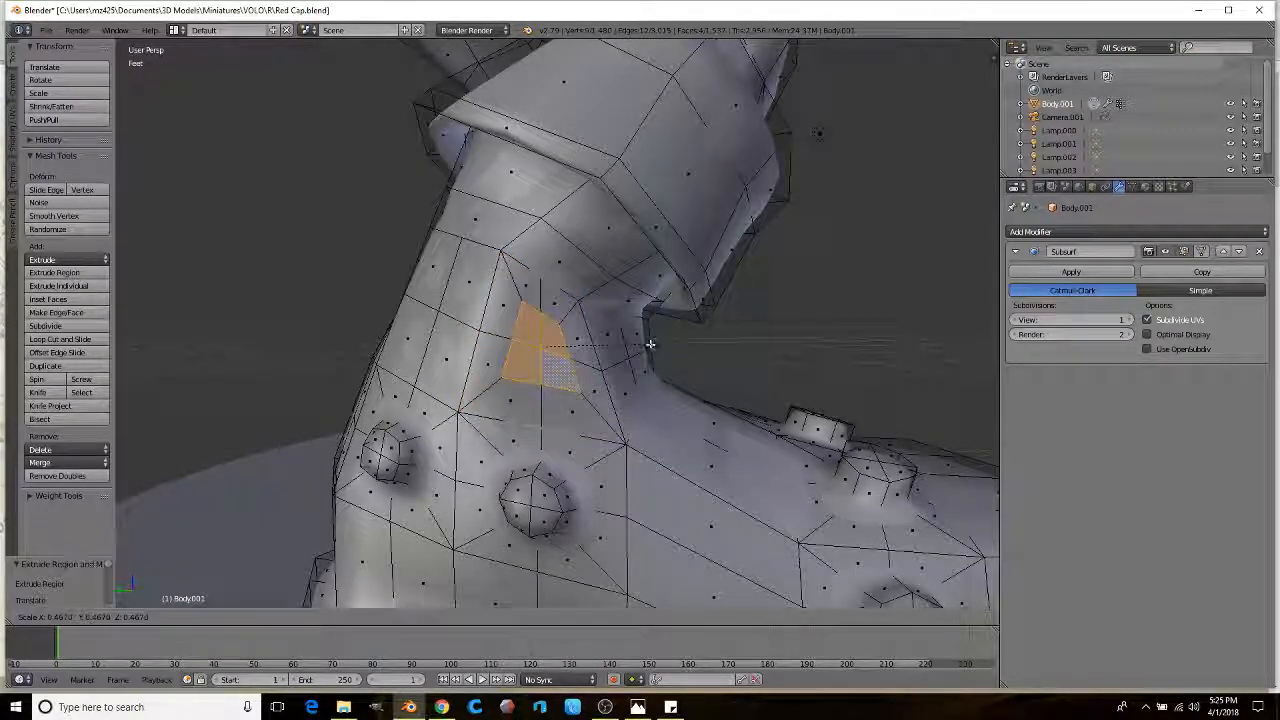
key(g)
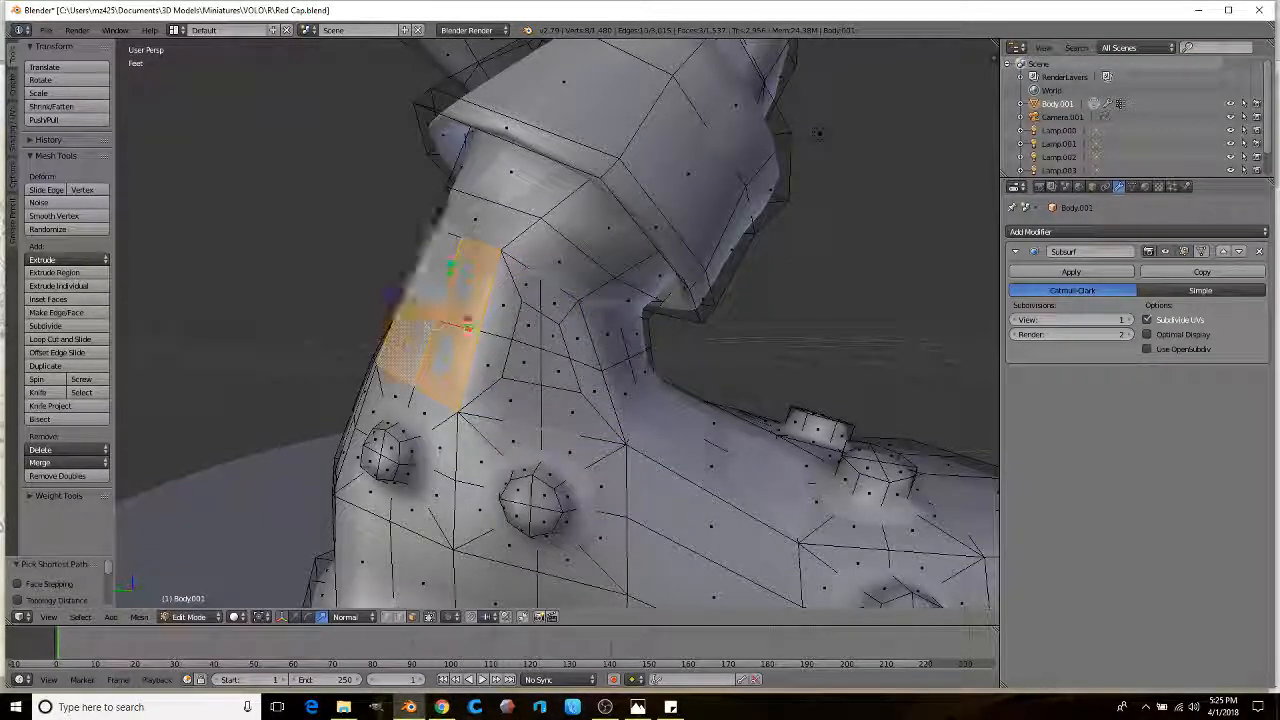
key(e)
right_click(677, 340)
key(s)
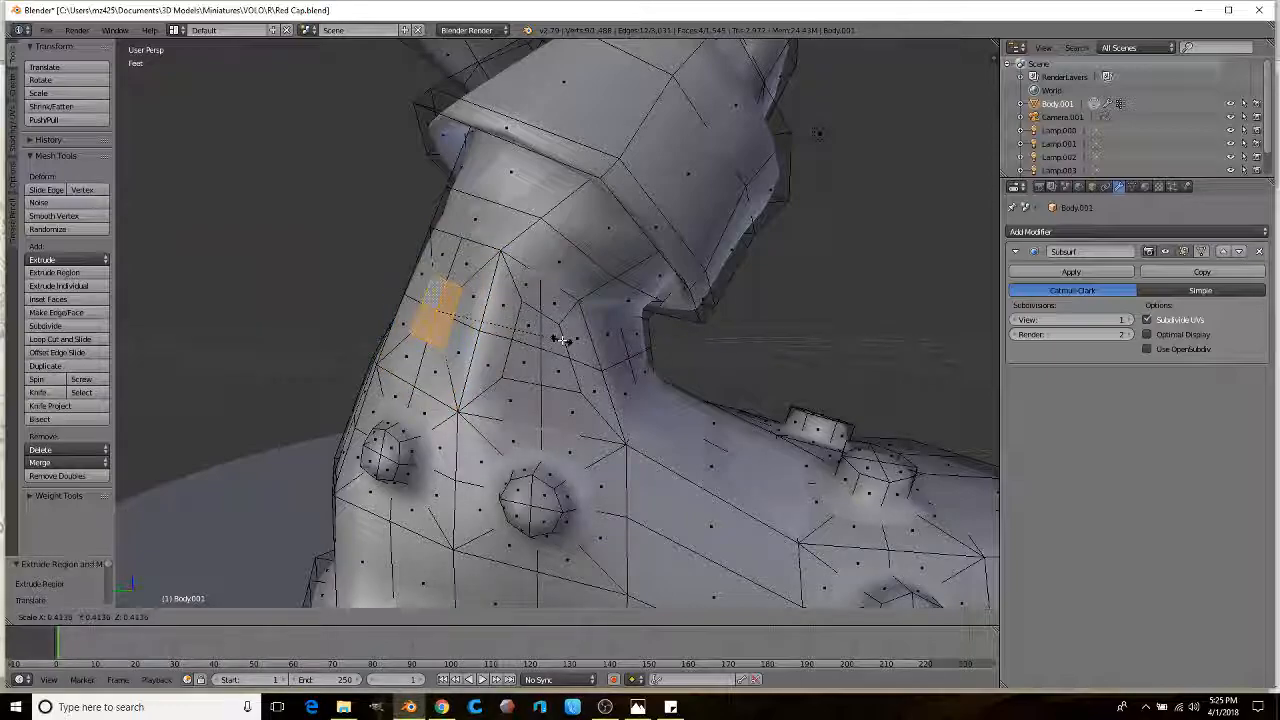
click(573, 338)
Step: Reposition a single vertex next to the new patch
mouse_move(573, 338)
middle_down()
mouse_move(560, 345)
mouse_move(575, 355)
middle_up()
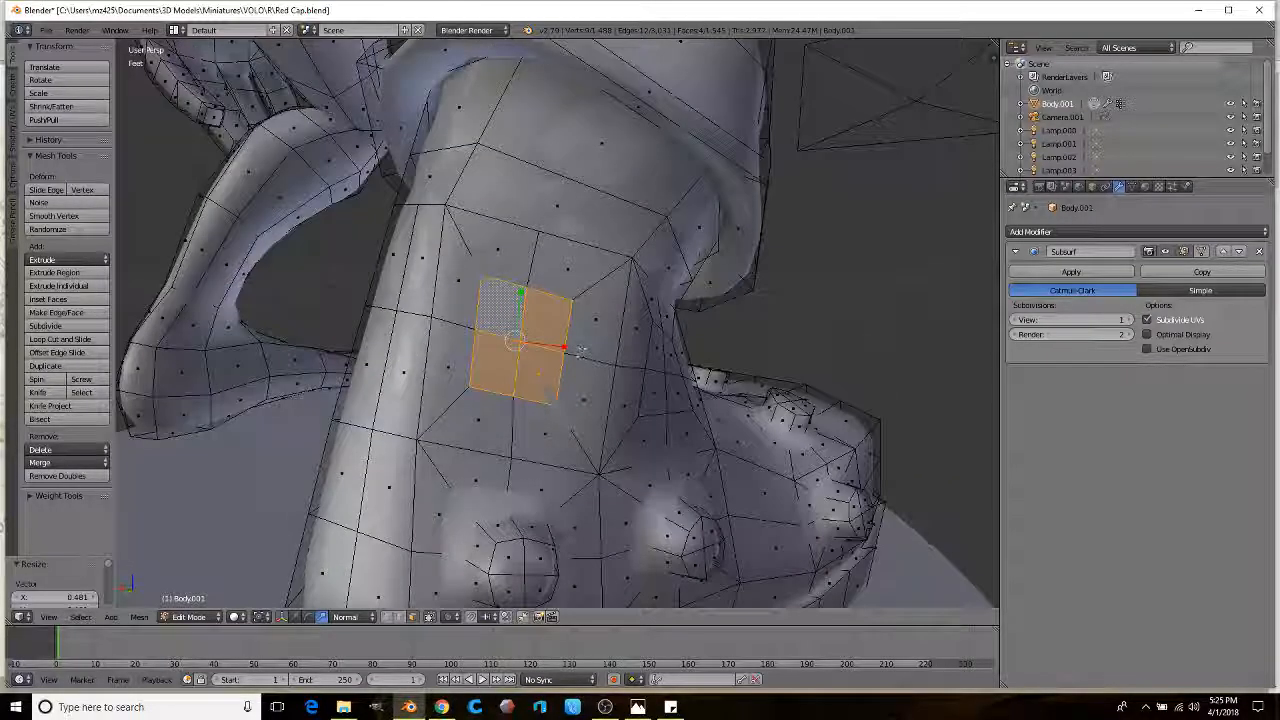
right_click(488, 281)
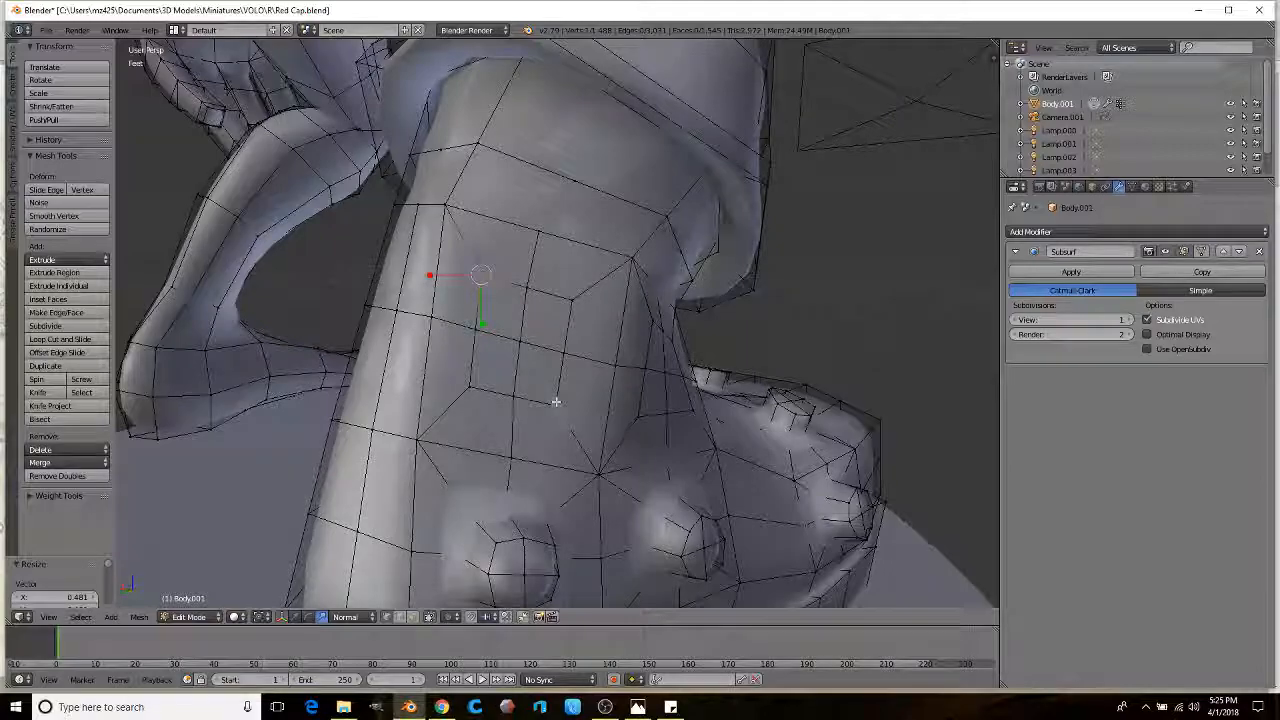
click(640, 336)
middle_drag(640, 336, 533, 318)
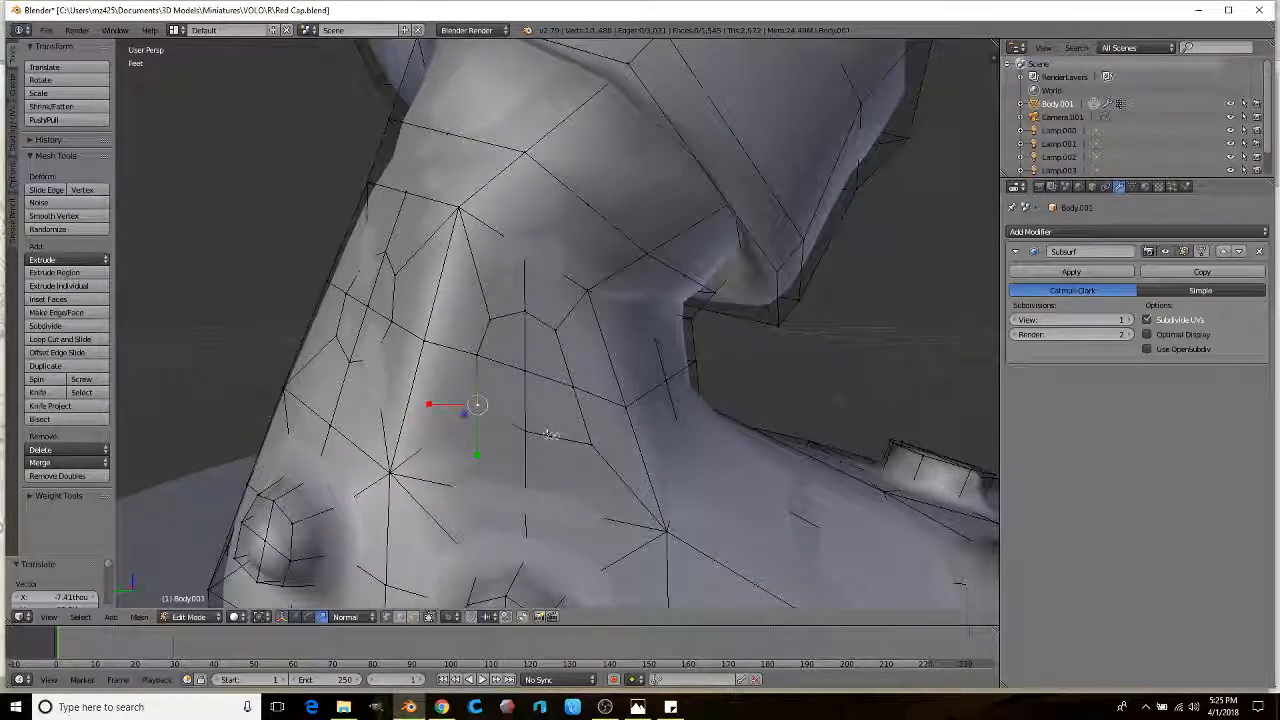
click(552, 398)
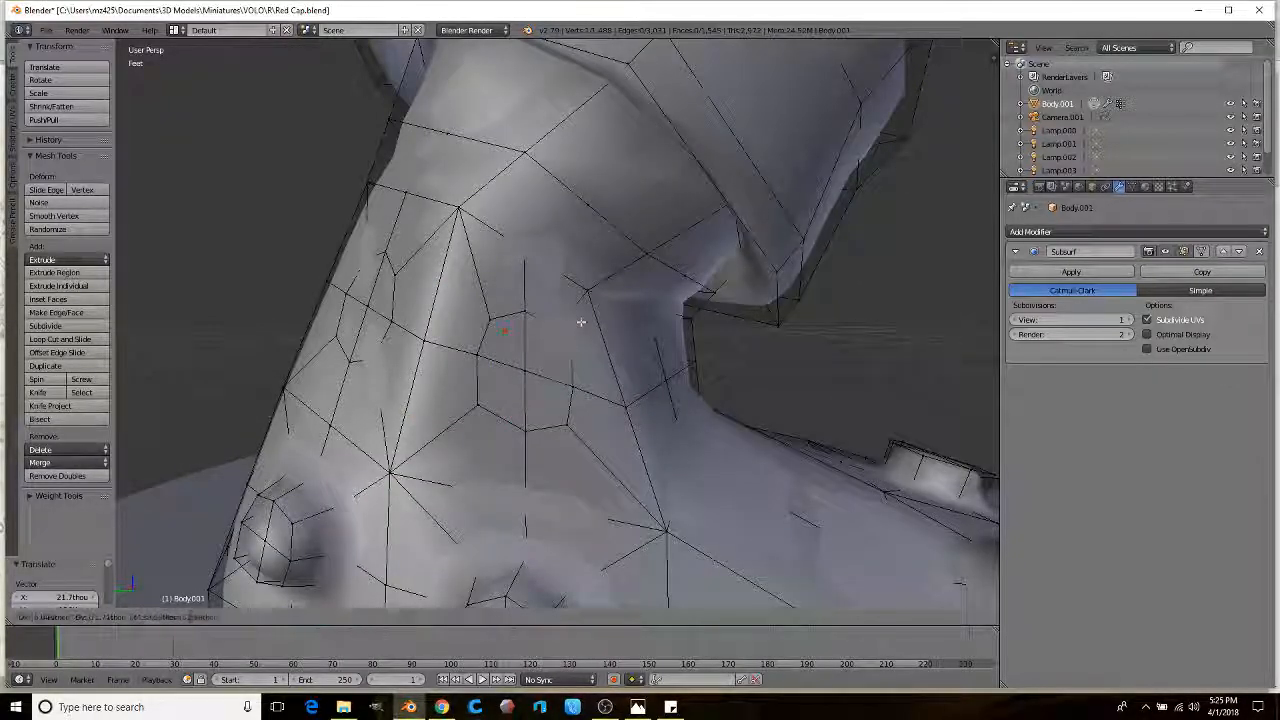
key(g)
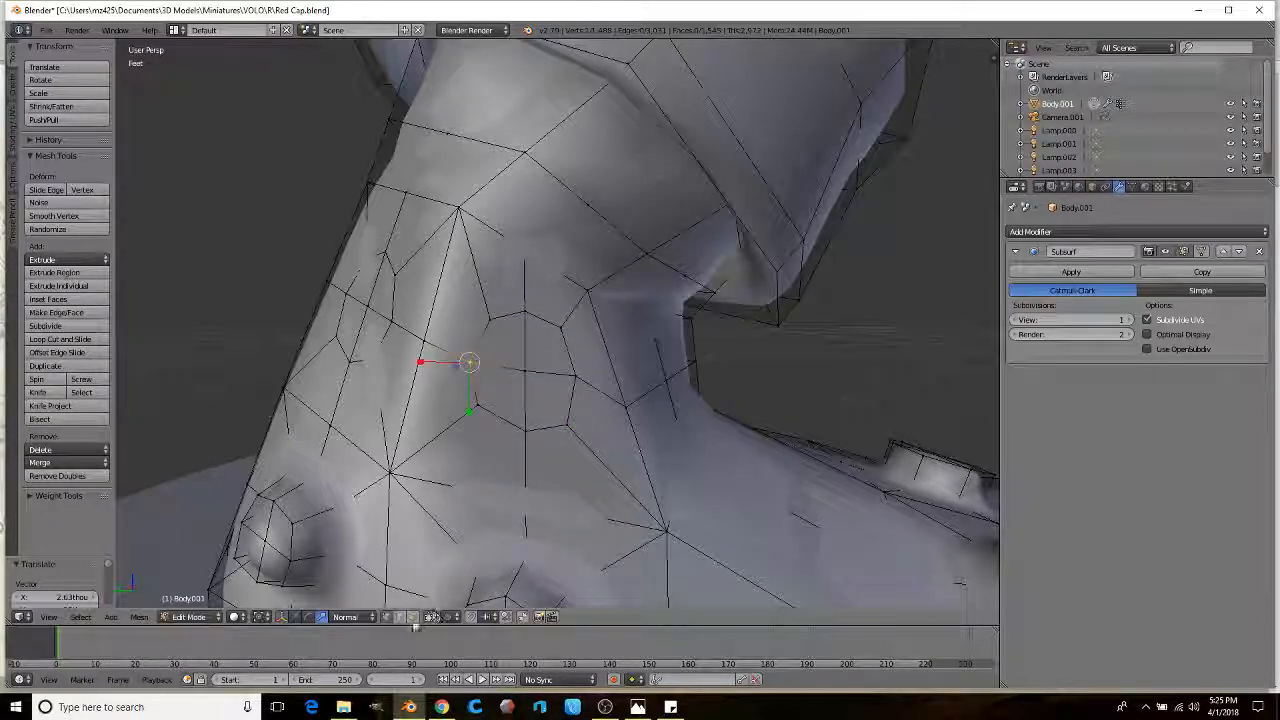
Step: Extrude the octagonal face patch and scale it to 0.916
right_click(537, 348)
ctrl+right_click(503, 392)
ctrl+right_click(544, 398)
middle_drag(544, 398, 637, 382)
key(e)
click(597, 397)
key(s)
click(563, 411)
middle_drag(563, 411, 414, 377)
Step: Extrude four faces on the left side and shrink them to 0.757
right_click(341, 348)
ctrl+right_click(318, 294)
ctrl+right_click(305, 345)
scroll(557, 330, up, 2)
middle_drag(566, 330, 508, 346)
key(e)
click(478, 305)
key(s)
click(474, 343)
scroll(469, 363, down, 7)
middle_drag(500, 378, 612, 425)
Step: Check the smoothed boot in Object Mode
key(Tab)
scroll(546, 375, down, 5)
scroll(606, 366, up, 1)
scroll(580, 381, up, 1)
Step: Box-select the lower boot faces, extrude them twice slightly enlarged into a toe band, then view in Object Mode
key(Tab)
key(z)
mouse_move(615, 355)
ctrl+mouse_down()
mouse_move(590, 235)
mouse_move(528, 330)
mouse_move(540, 500)
mouse_move(600, 480)
ctrl+mouse_up()
key(z)
mouse_move(600, 478)
middle_down()
mouse_move(610, 338)
mouse_move(640, 340)
mouse_move(632, 268)
mouse_move(620, 320)
mouse_move(680, 330)
mouse_move(788, 390)
middle_up()
key(e)
right_click(788, 390)
key(s)
click(842, 369)
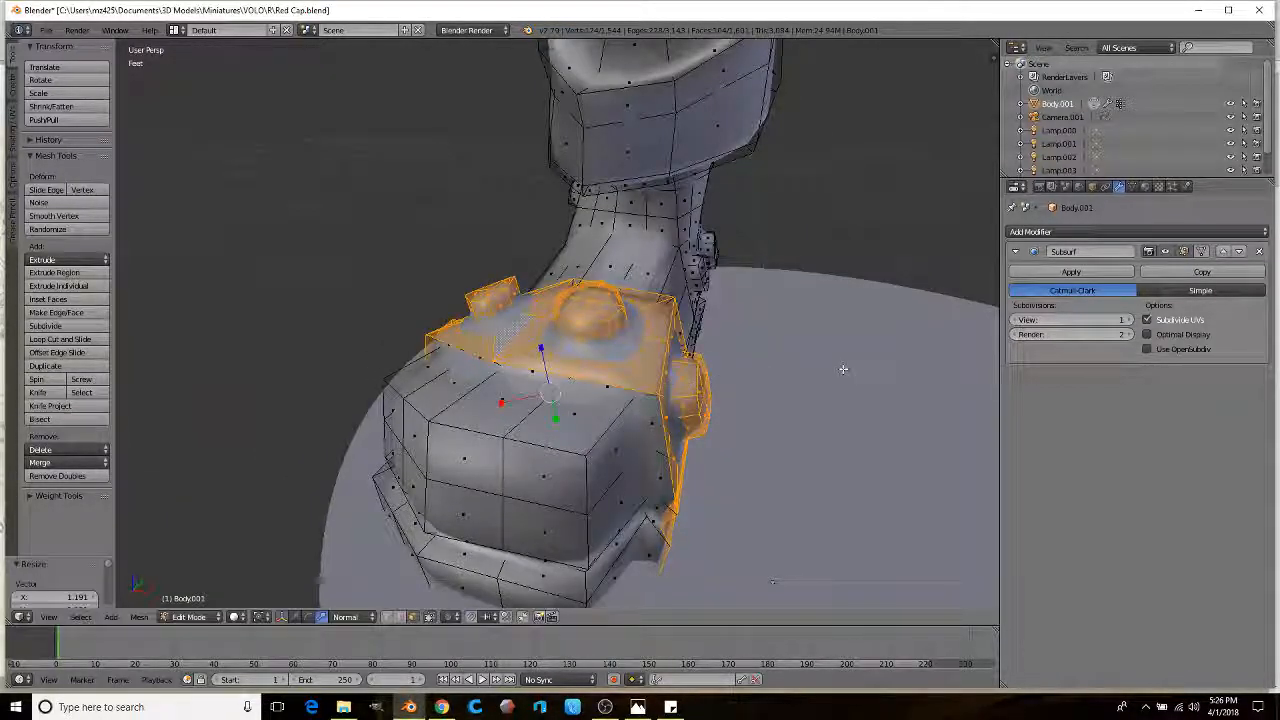
key(e)
right_click(842, 369)
middle_drag(810, 390, 537, 406)
key(Tab)
scroll(529, 362, up, 2)
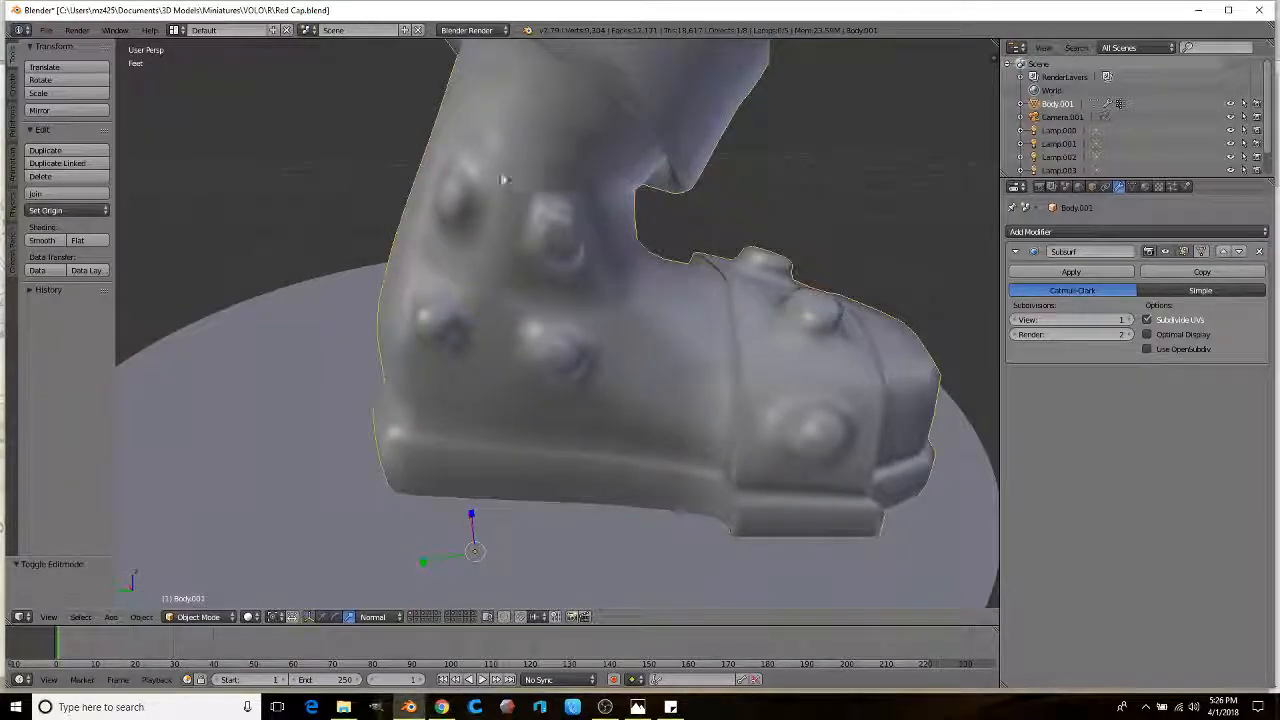
Step: In Edit Mode, move a single vertex on the boot's upper part to smooth the shape
middle_drag(528, 452, 576, 398)
scroll(576, 398, up, 3)
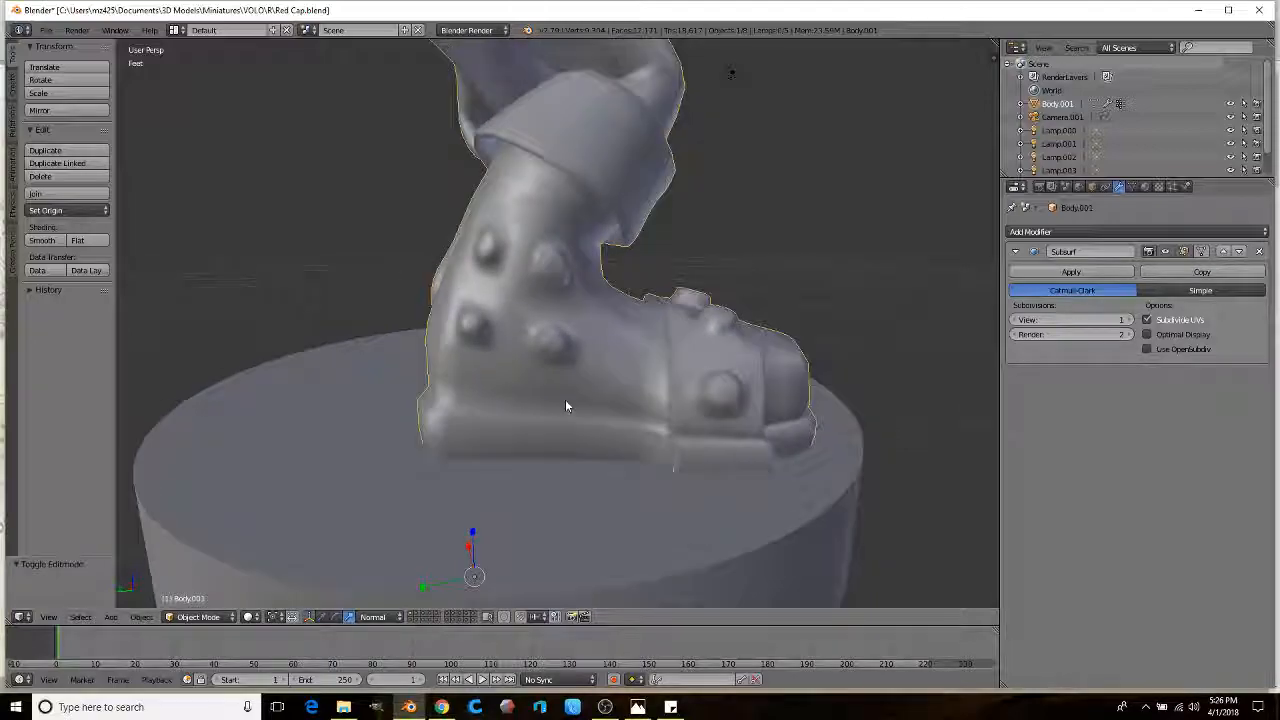
key(Tab)
scroll(556, 370, up, 2)
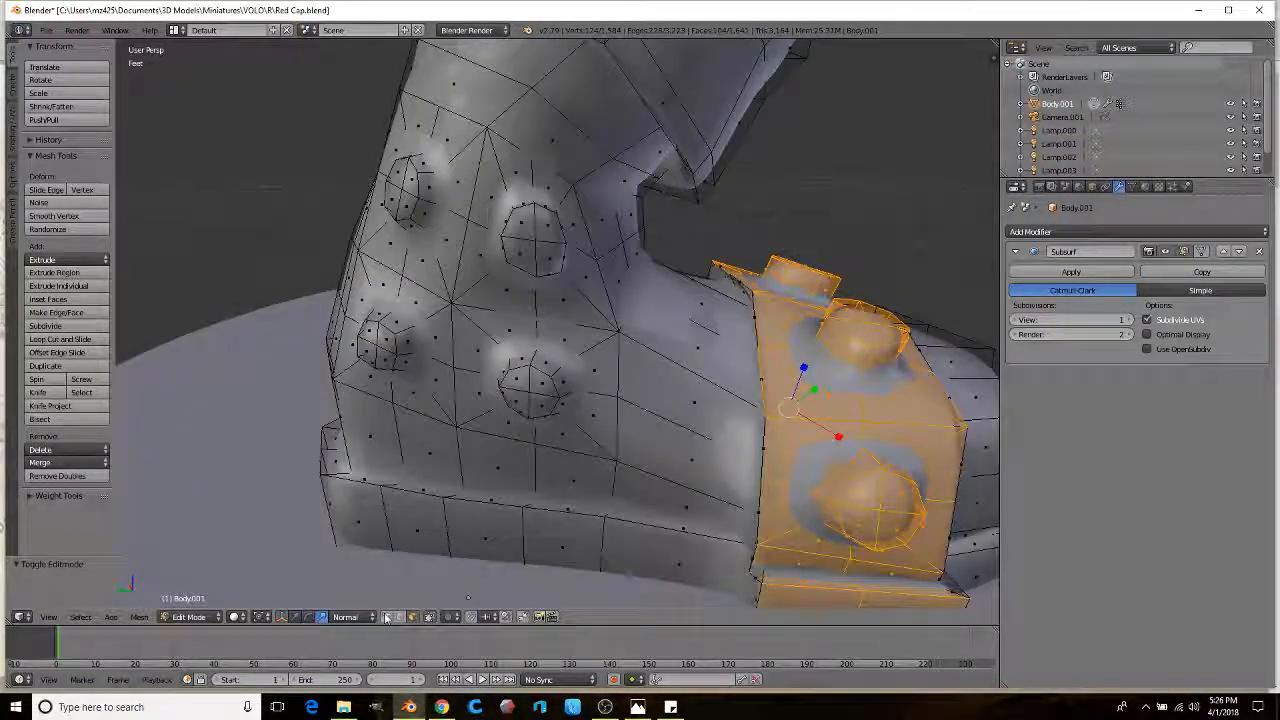
right_click(579, 189)
scroll(603, 155, up, 1)
middle_drag(579, 189, 609, 158)
key(g)
click(638, 155)
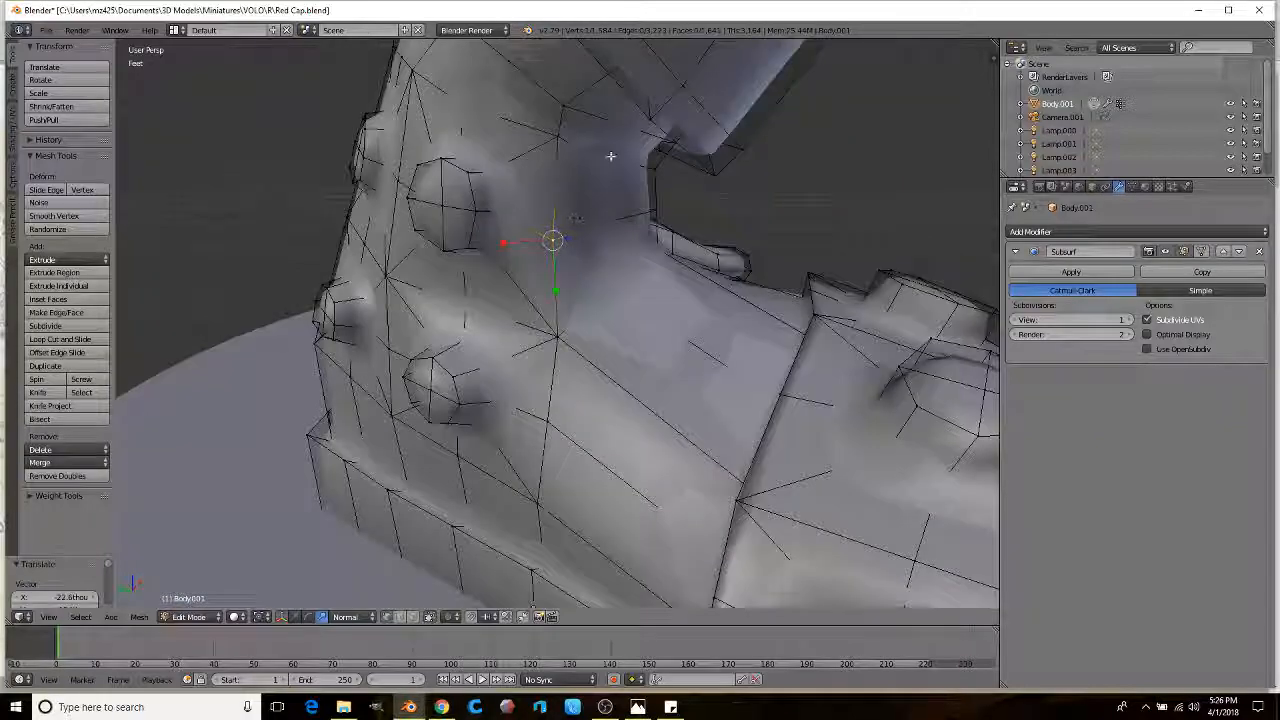
Step: Nudge two more vertices around the ankle-to-foot bend into new positions
ctrl+right_click(613, 223)
middle_drag(613, 223, 702, 248)
key(g)
click(735, 211)
middle_drag(500, 143, 503, 172)
key(g)
click(501, 178)
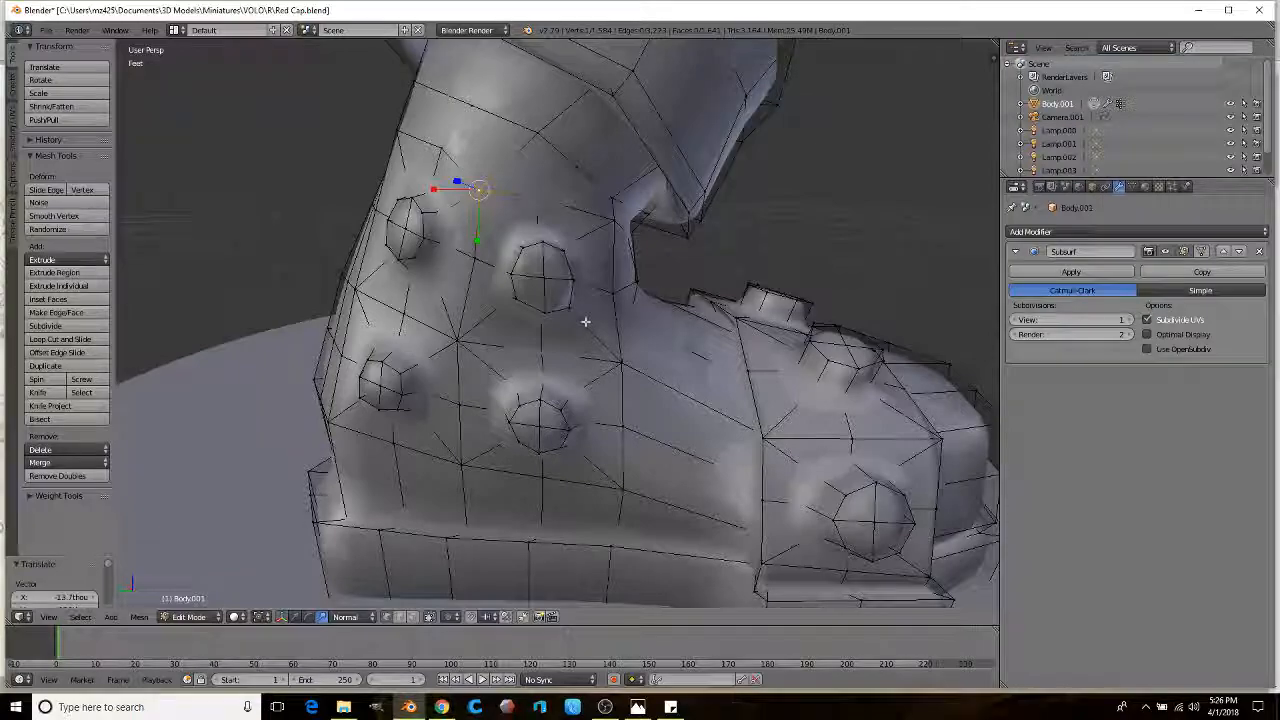
middle_drag(636, 284, 632, 307)
click(413, 617)
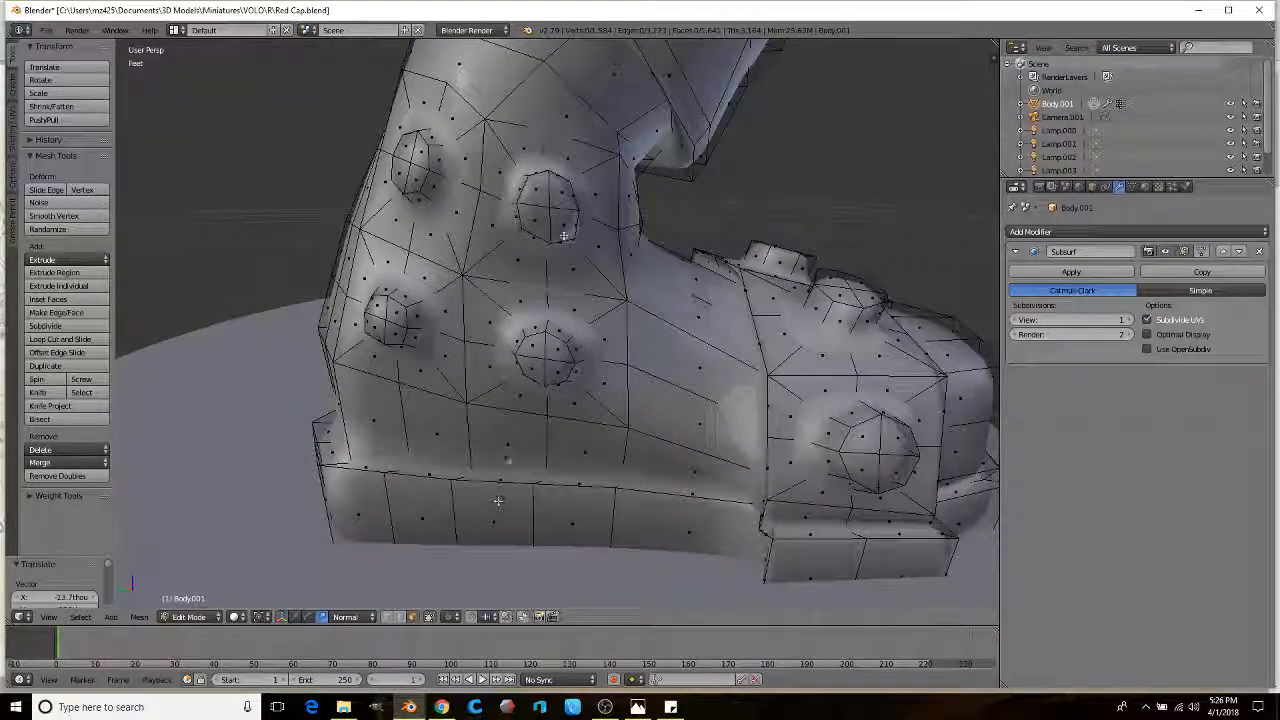
Step: Select the face columns down the boot's side to the sole, plus the faces of both studs
ctrl+click(566, 540)
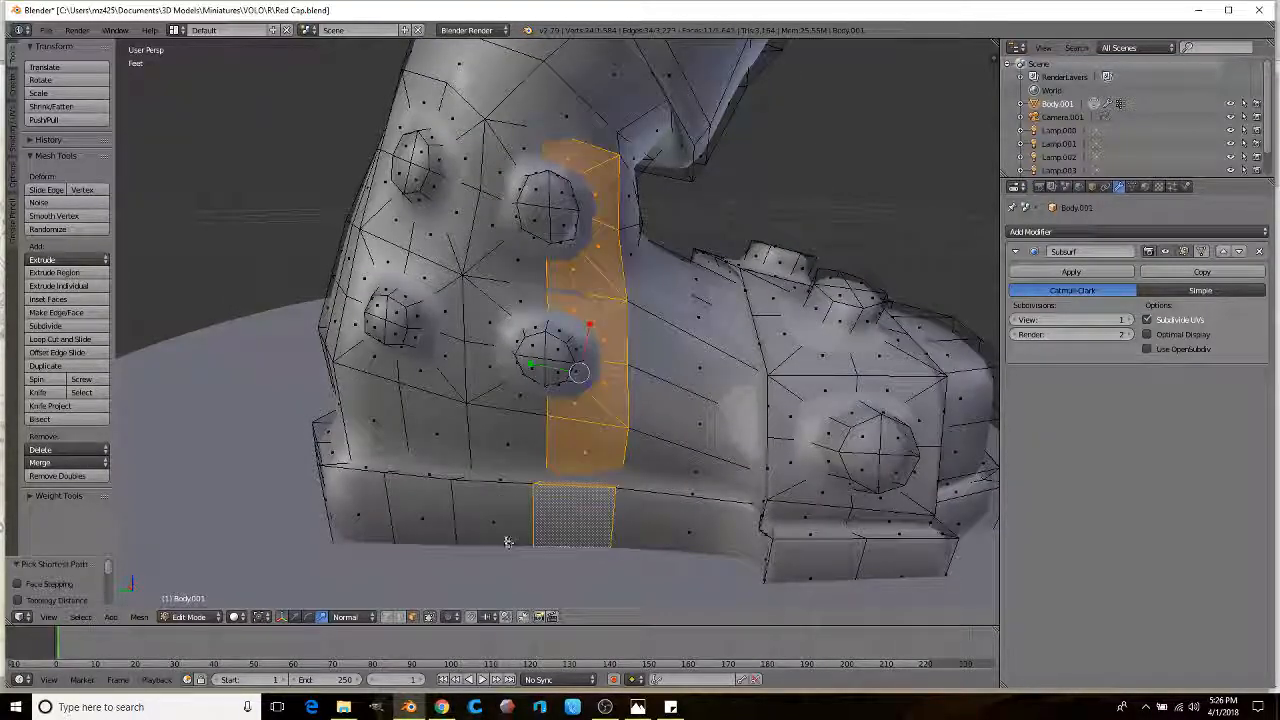
ctrl+click(505, 538)
ctrl+click(521, 141)
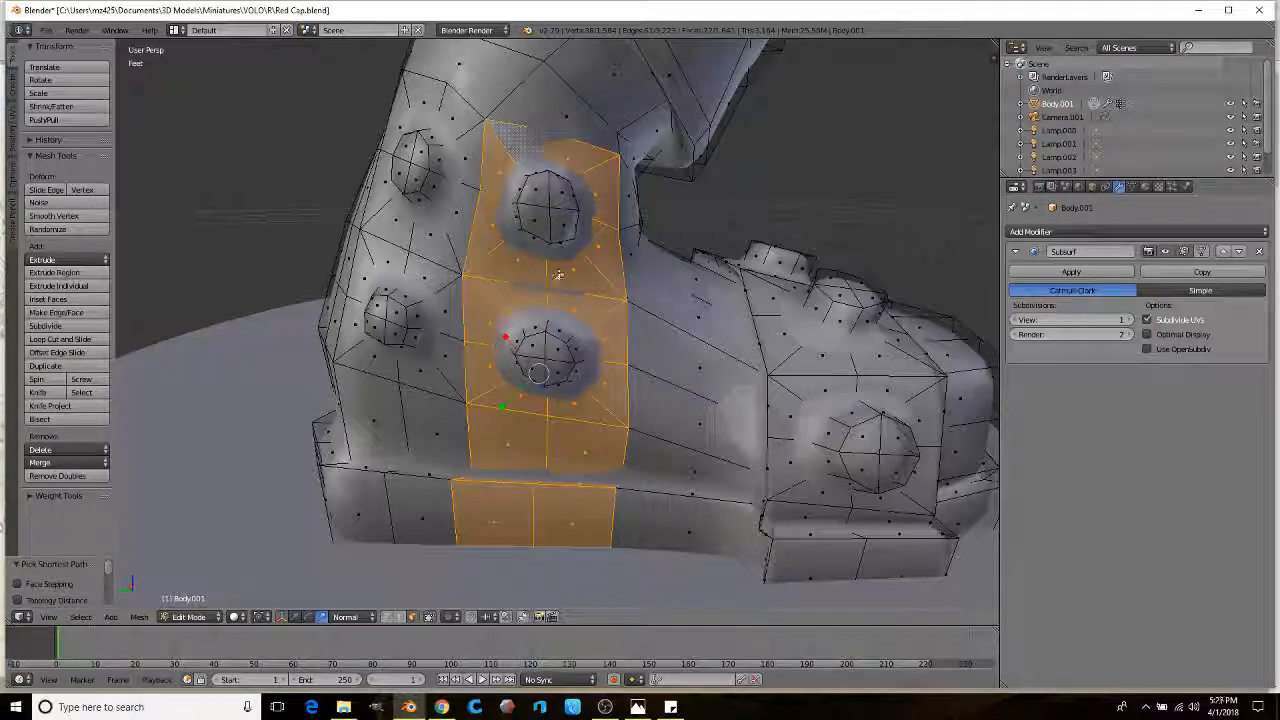
middle_drag(509, 426, 497, 350)
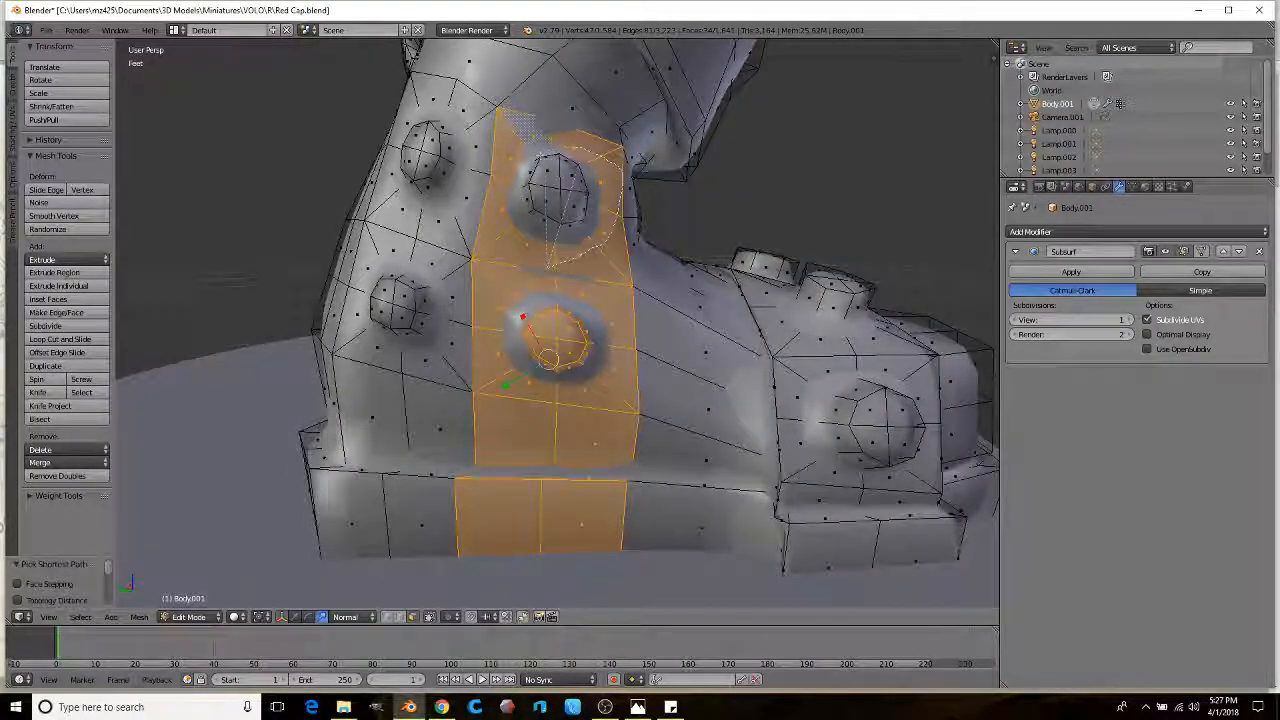
ctrl+drag(493, 196, 495, 196)
mouse_move(495, 196)
middle_down()
mouse_move(524, 259)
mouse_move(477, 256)
mouse_move(586, 205)
mouse_move(509, 222)
mouse_move(580, 240)
middle_up()
key(ctrl+z)
key(ctrl+shift+z)
alt+shift+right_click(465, 230)
scroll(466, 229, down, 2)
Step: Extrude the selected strip outward into a raised strap and check it in Object Mode
key(e)
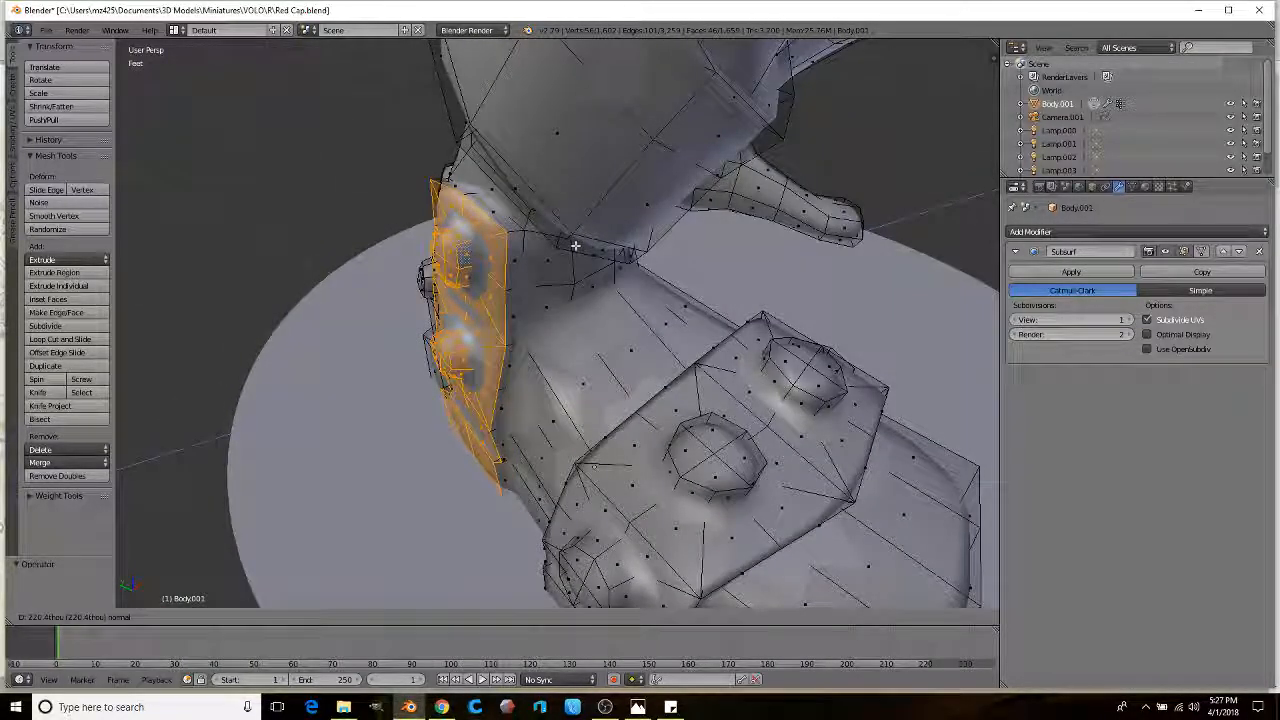
click(595, 250)
key(Tab)
middle_drag(595, 250, 552, 302)
key(Tab)
scroll(557, 269, up, 1)
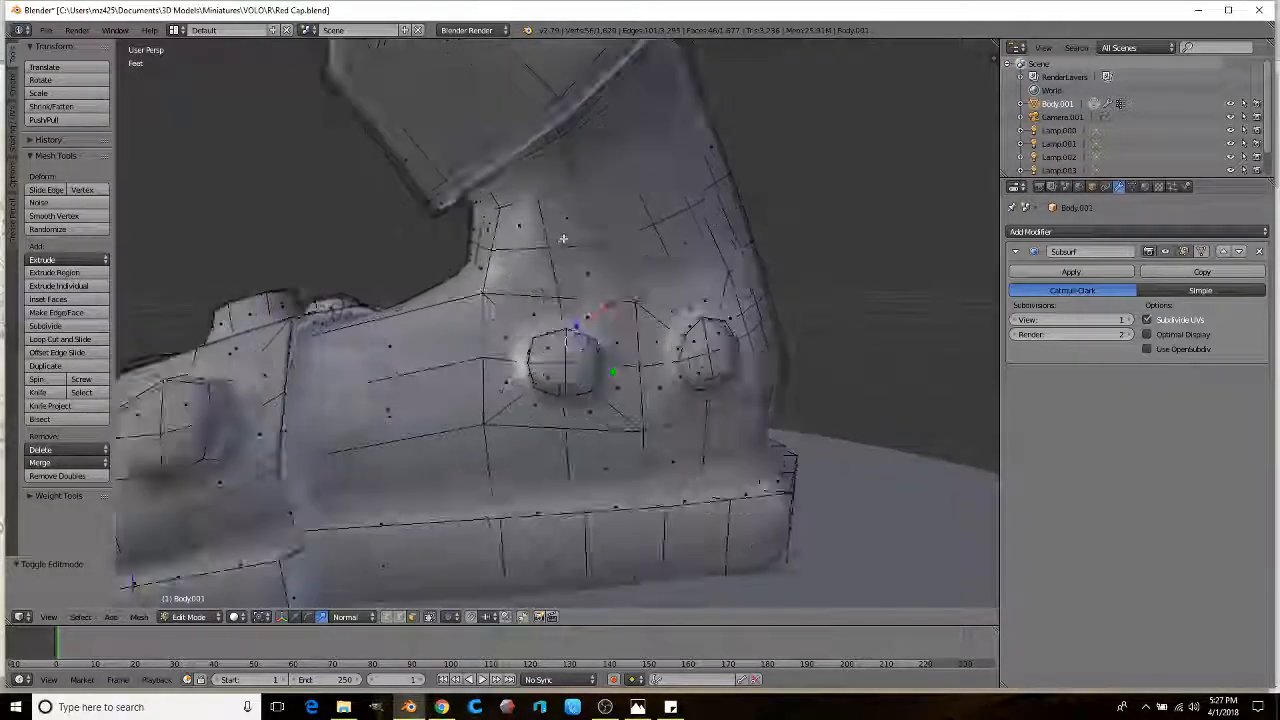
Step: Extrude four ankle faces and scale the extruded faces inward
right_click(574, 216)
shift+right_click(533, 266)
shift+right_click(587, 272)
shift+right_click(515, 232)
middle_drag(515, 232, 720, 255)
key(e)
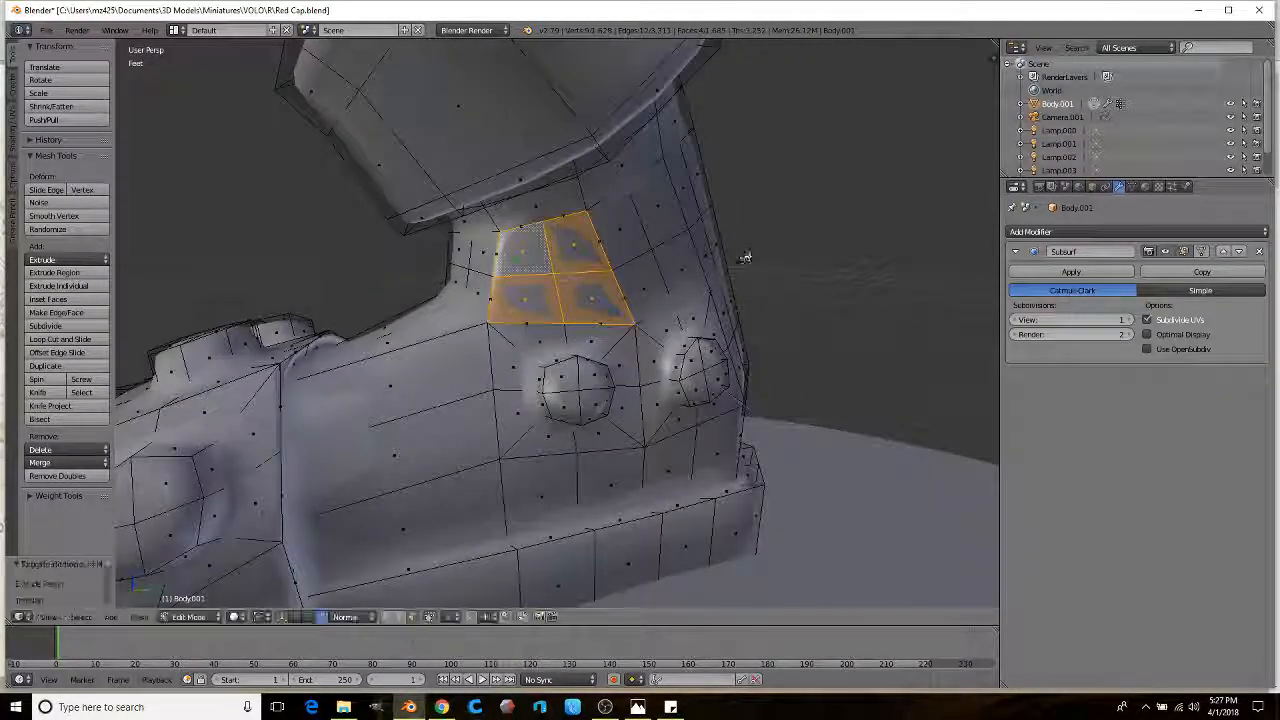
key(s)
click(676, 263)
scroll(600, 274, up, 3)
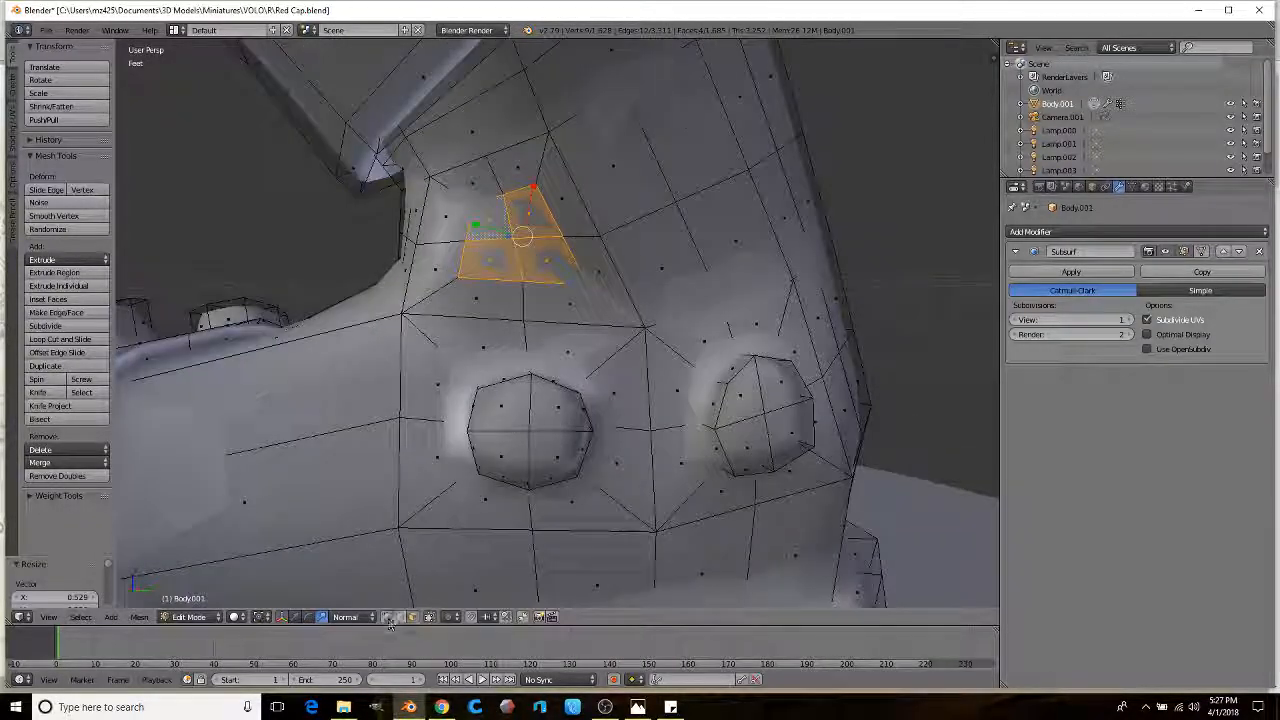
Step: Nudge an ankle vertex, then select a path of faces and scale it to 0.650
click(535, 184)
key(a)
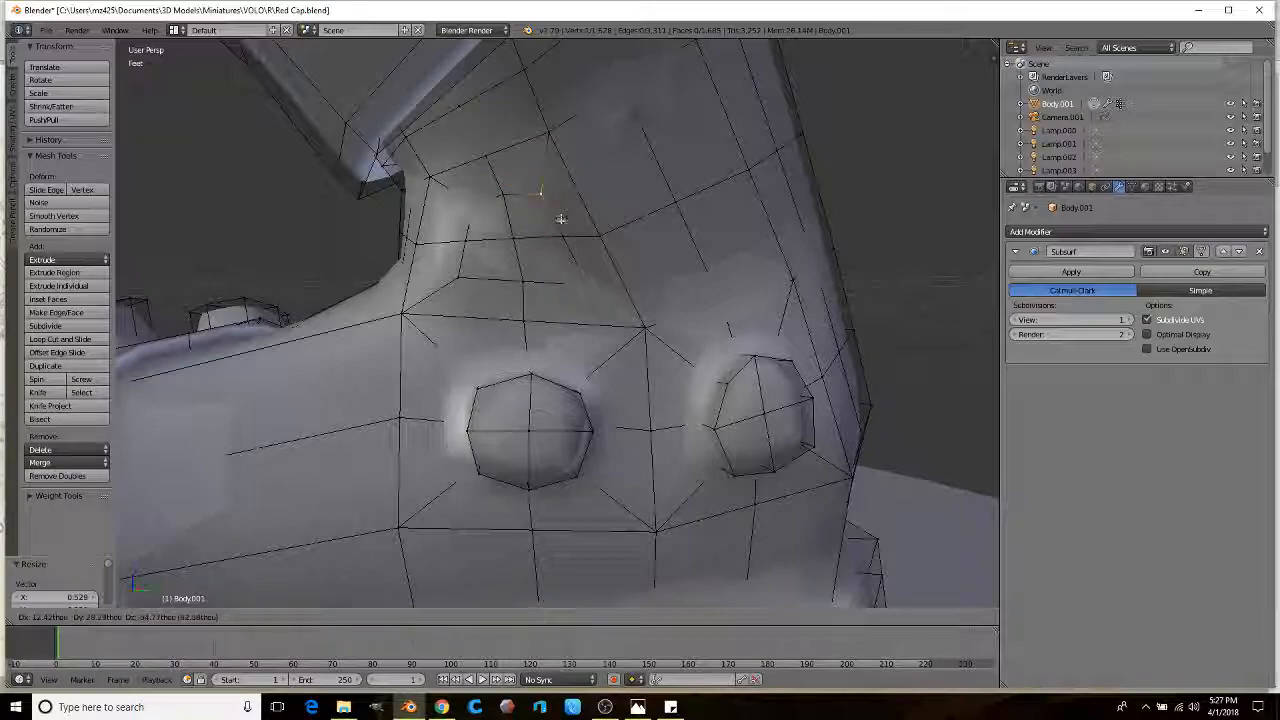
right_drag(506, 194, 507, 182)
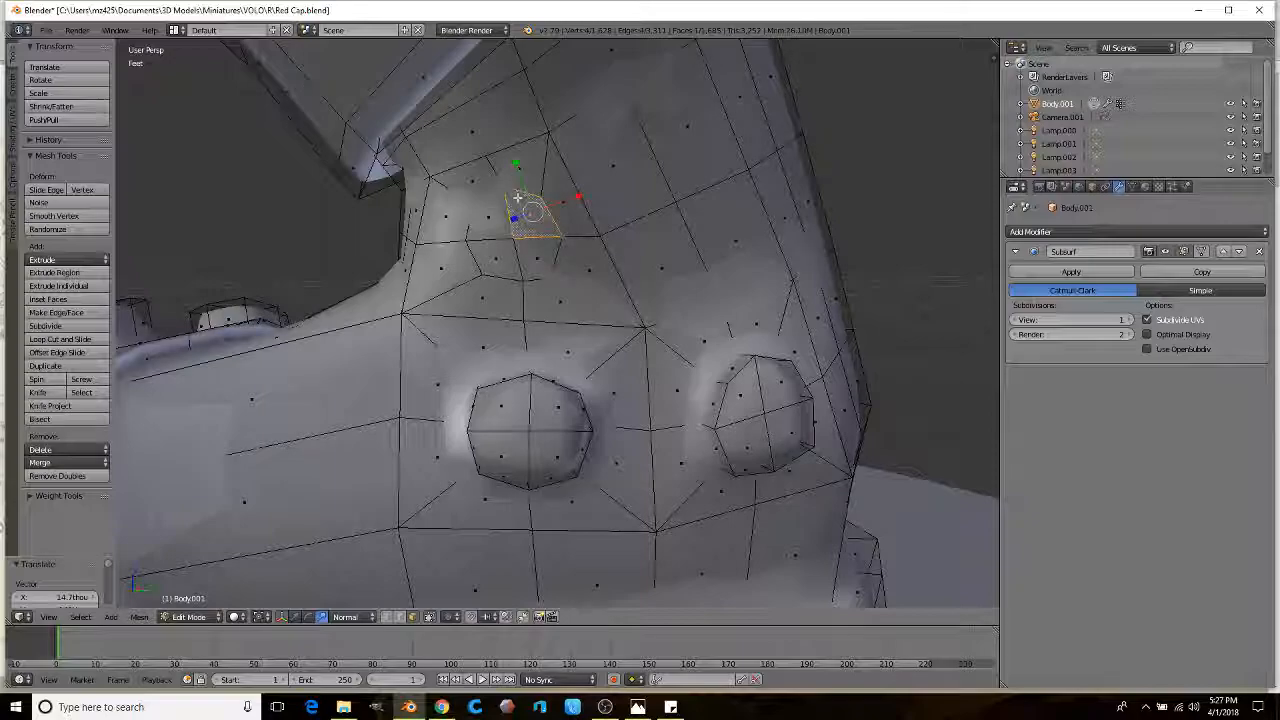
ctrl+right_click(486, 252)
mouse_move(486, 255)
middle_down()
mouse_move(452, 259)
mouse_move(486, 275)
middle_up()
click(518, 273)
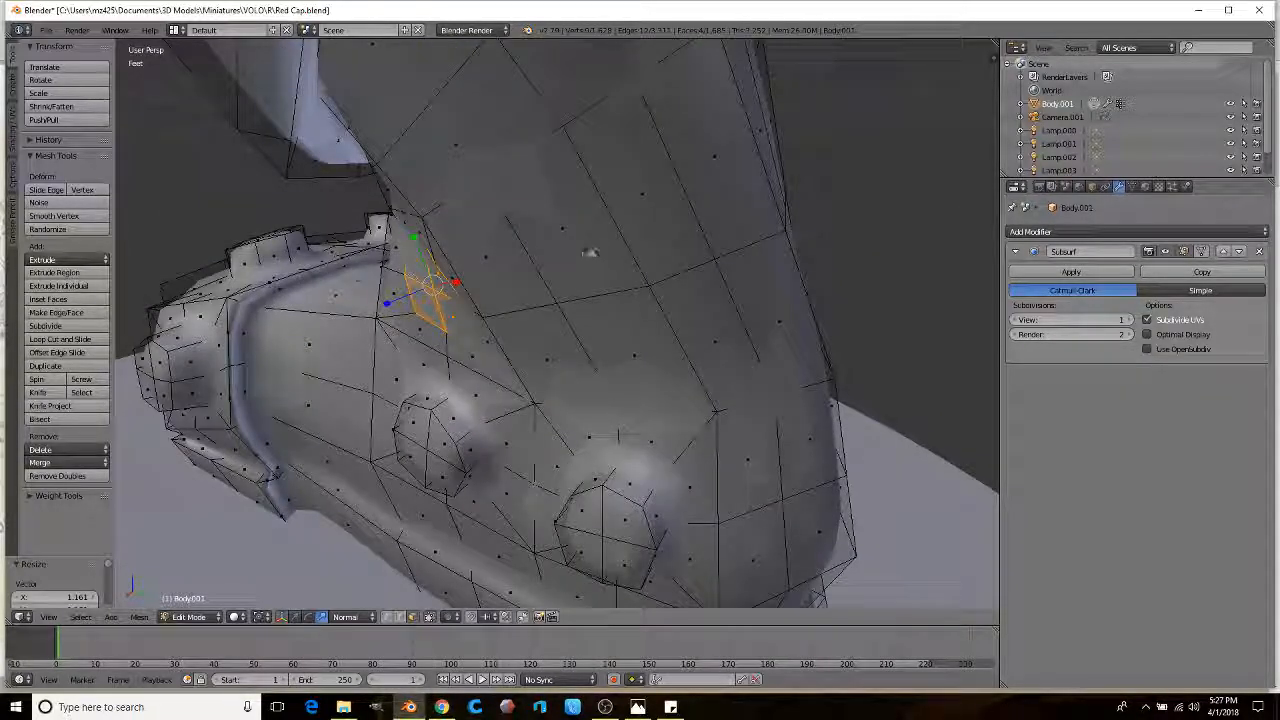
key(s)
click(495, 292)
Step: Extrude a four-face patch, scale it to 0.452, and reposition a neighbouring vertex
middle_drag(570, 260, 634, 214)
right_click(634, 214)
ctrl+right_click(744, 238)
shift+right_click(703, 188)
middle_drag(772, 194, 709, 246)
key(e)
key(s)
click(632, 282)
middle_drag(659, 268, 683, 246)
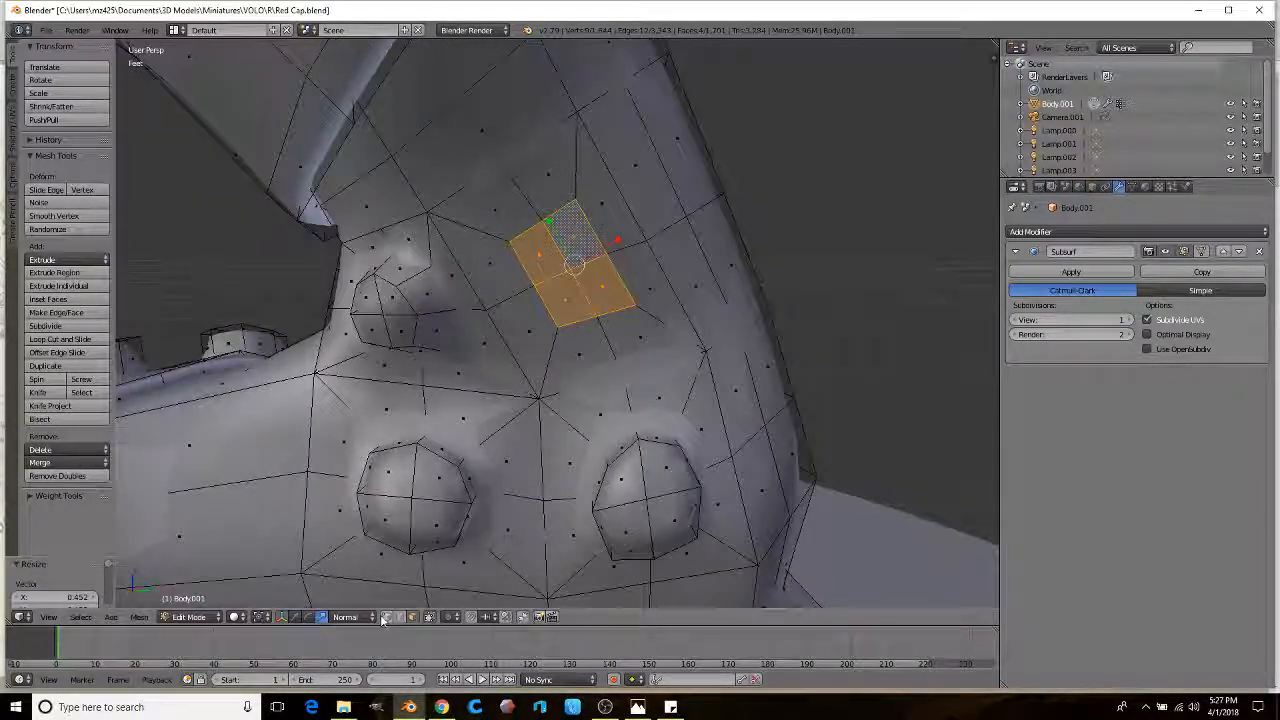
key(a)
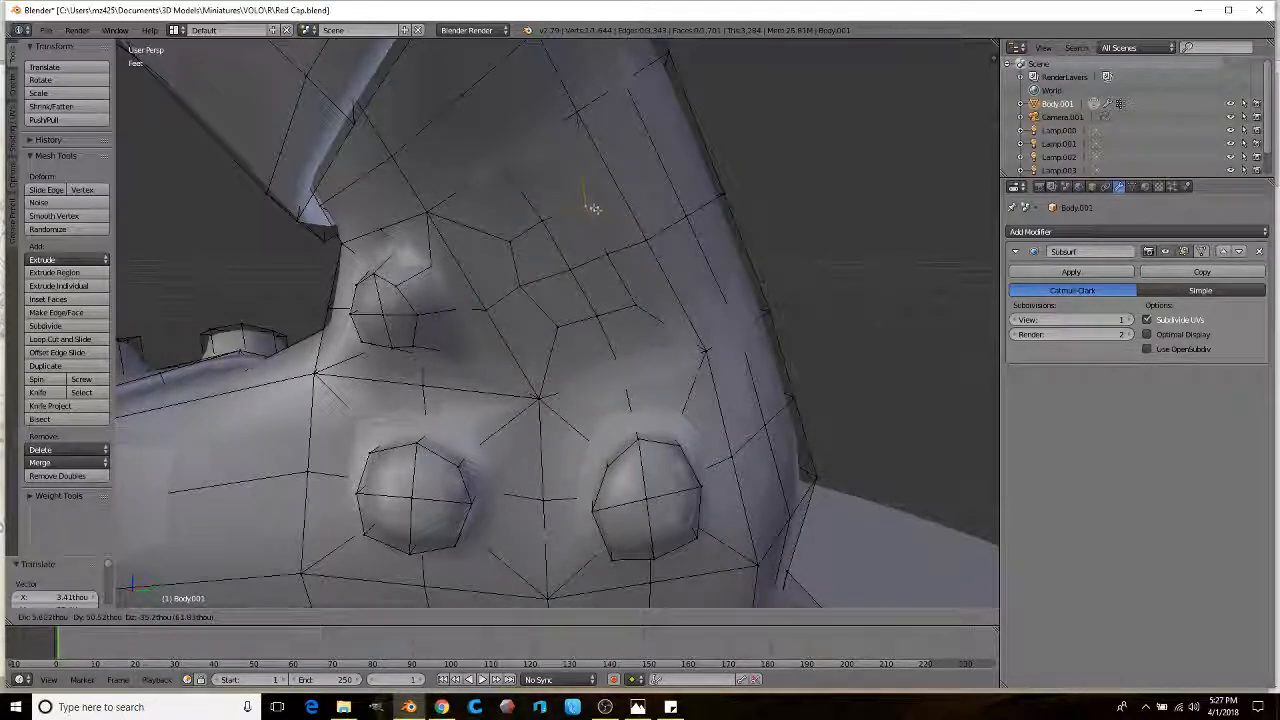
mouse_move(611, 252)
right_down()
mouse_move(634, 243)
mouse_move(623, 247)
right_up()
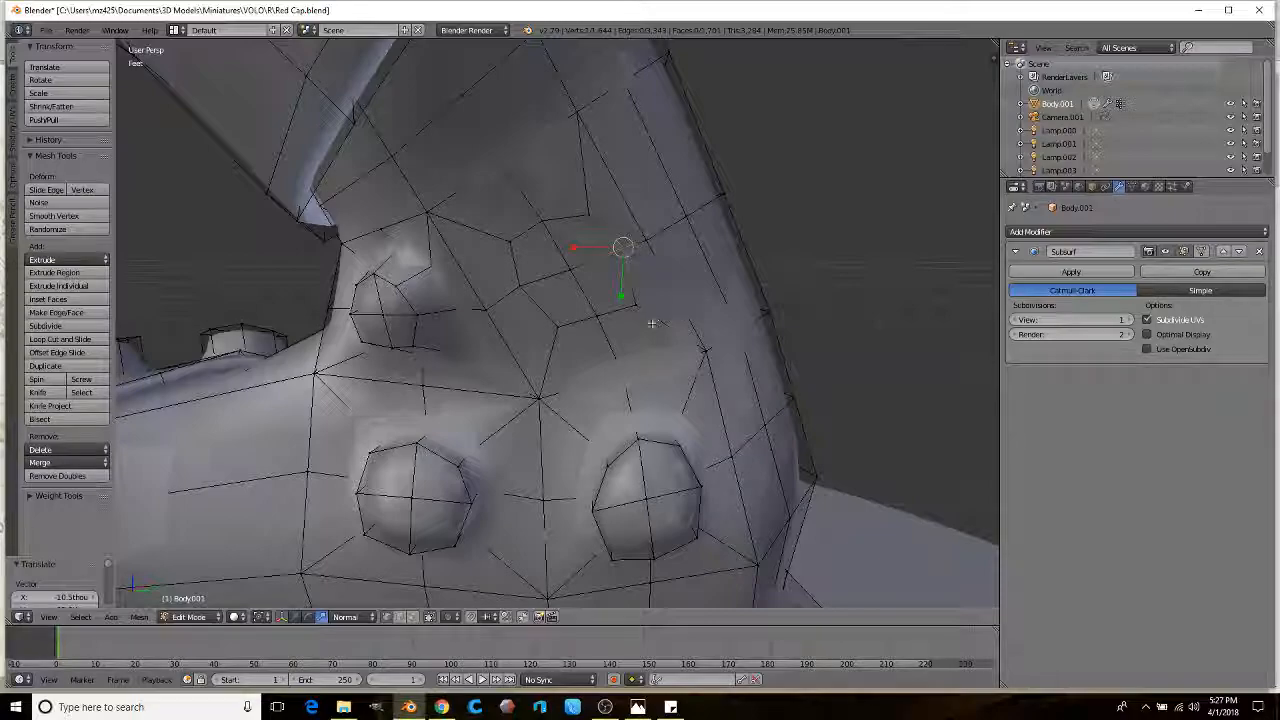
right_drag(558, 330, 557, 323)
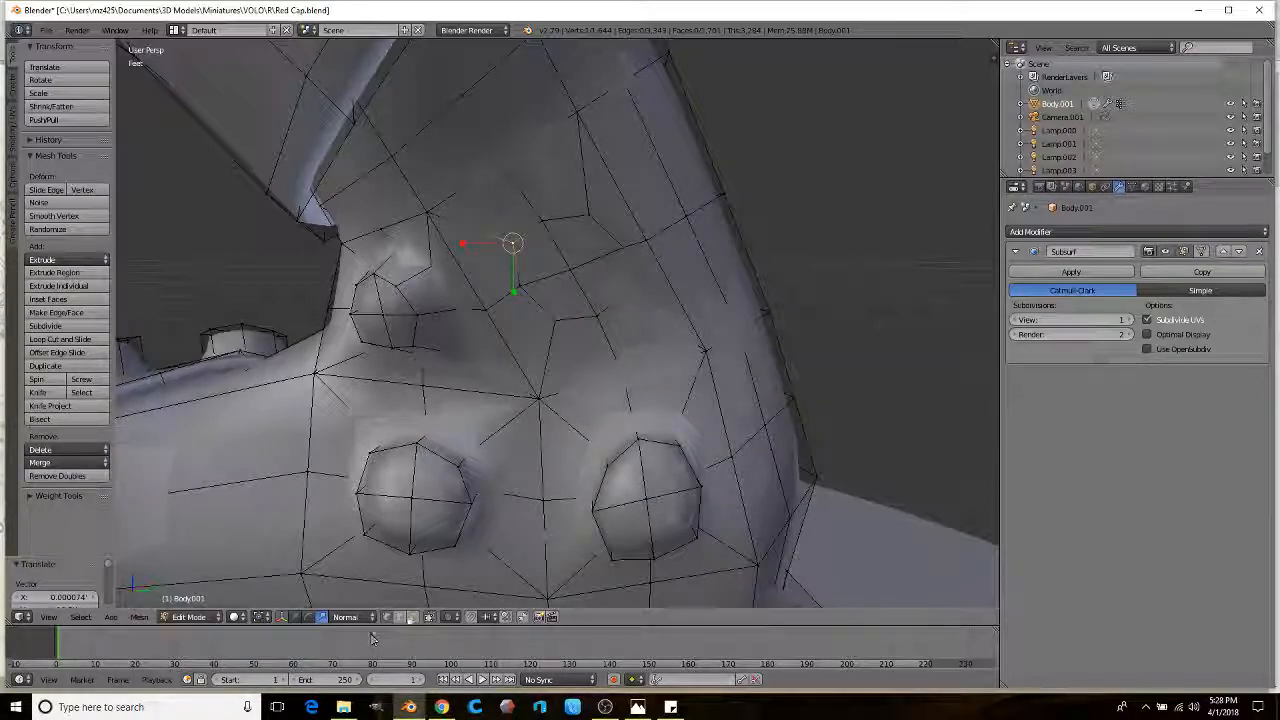
Step: Extrude another four-face patch and scale it to 0.783
ctrl+right_click(578, 240)
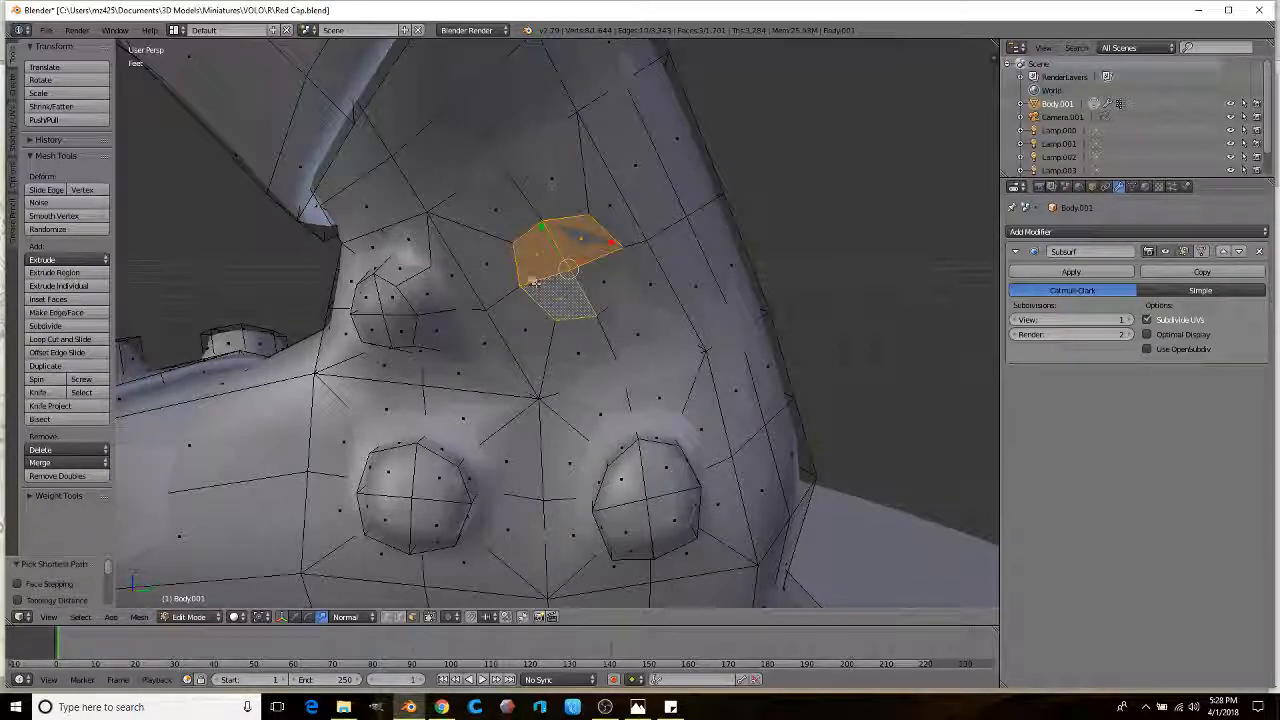
ctrl+right_click(611, 282)
ctrl+right_click(560, 296)
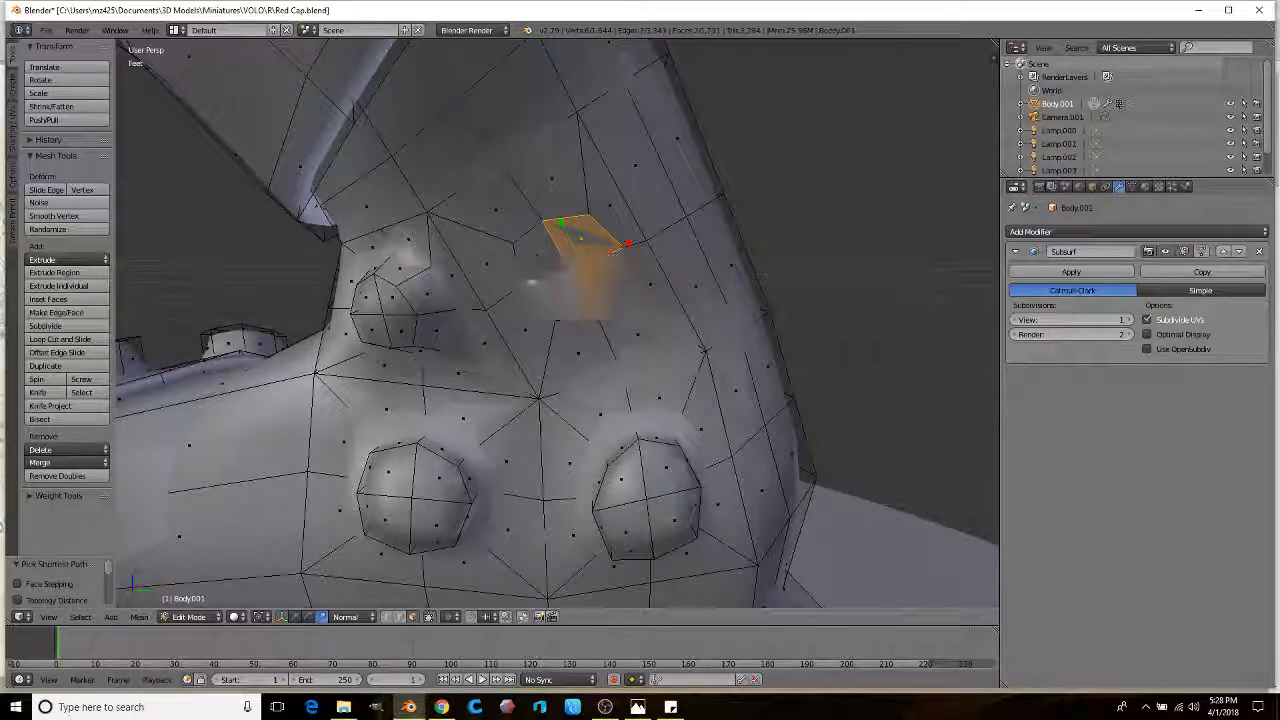
ctrl+right_click(536, 255)
middle_drag(534, 254, 364, 262)
key(e)
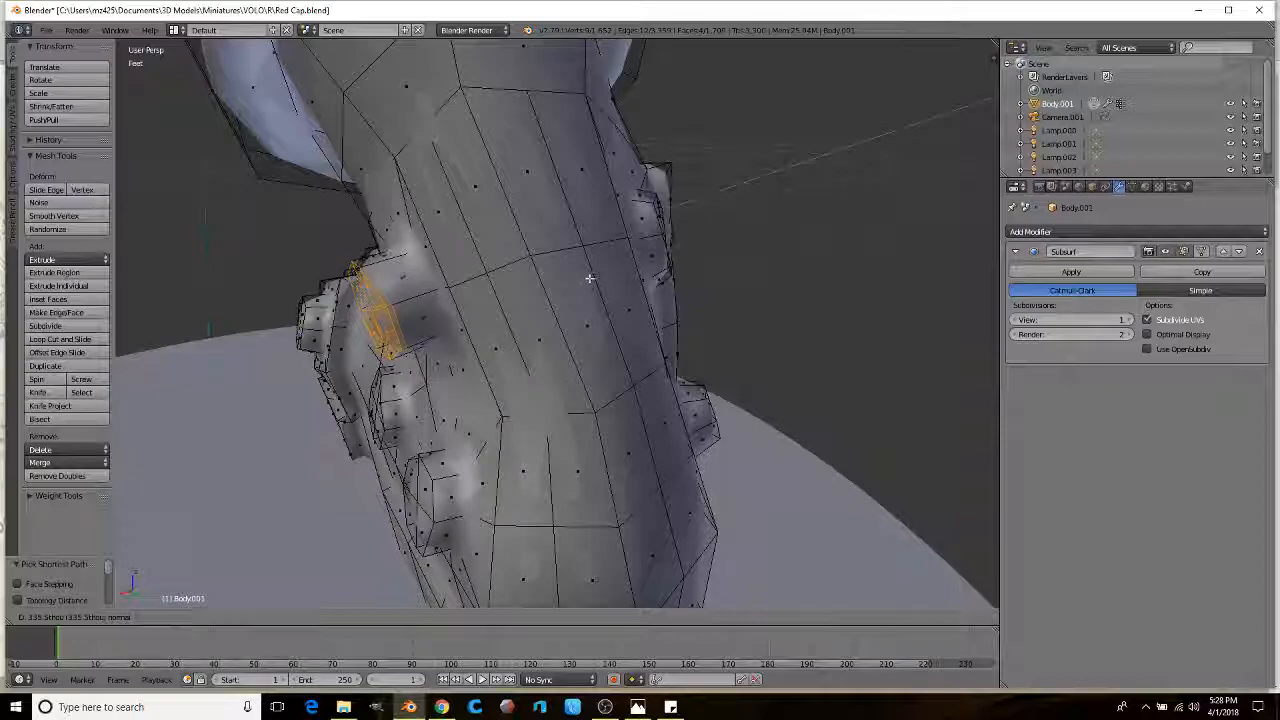
click(596, 273)
key(s)
click(551, 286)
middle_drag(551, 286, 450, 300)
scroll(450, 300, down, 2)
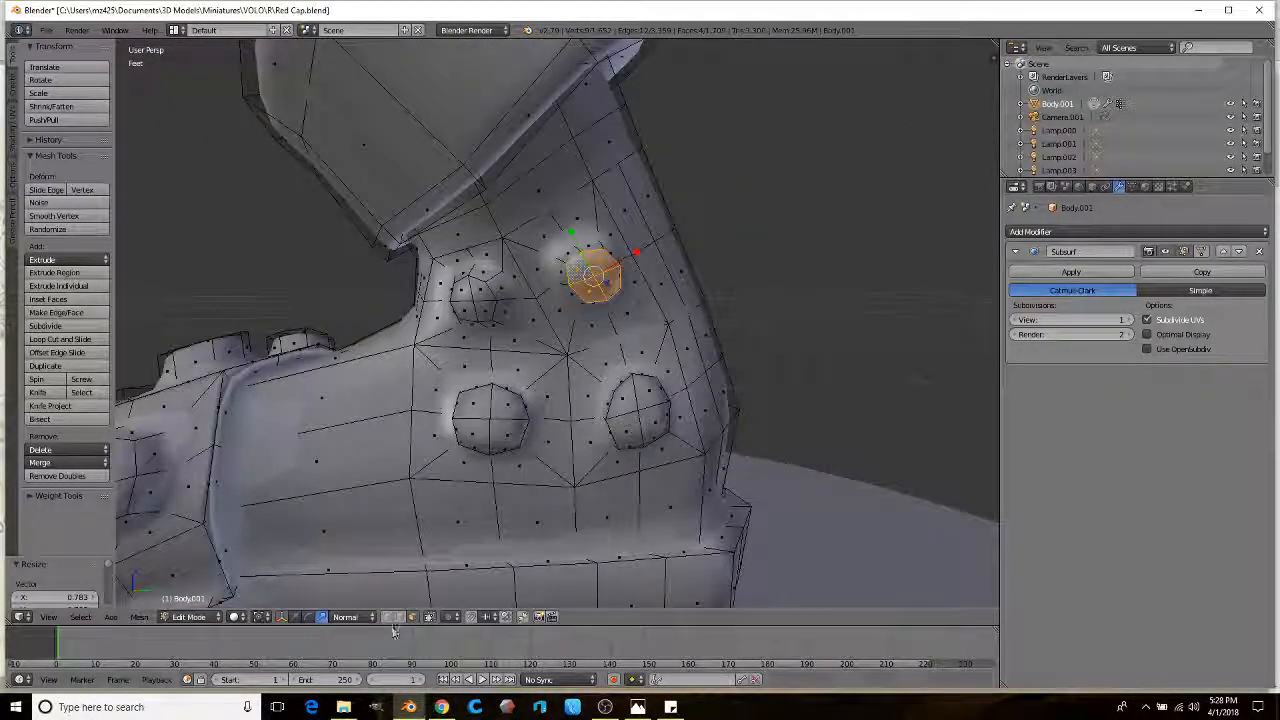
Step: Move the vertex above the upper rivets into its final place and show hidden vertices
right_click(503, 241)
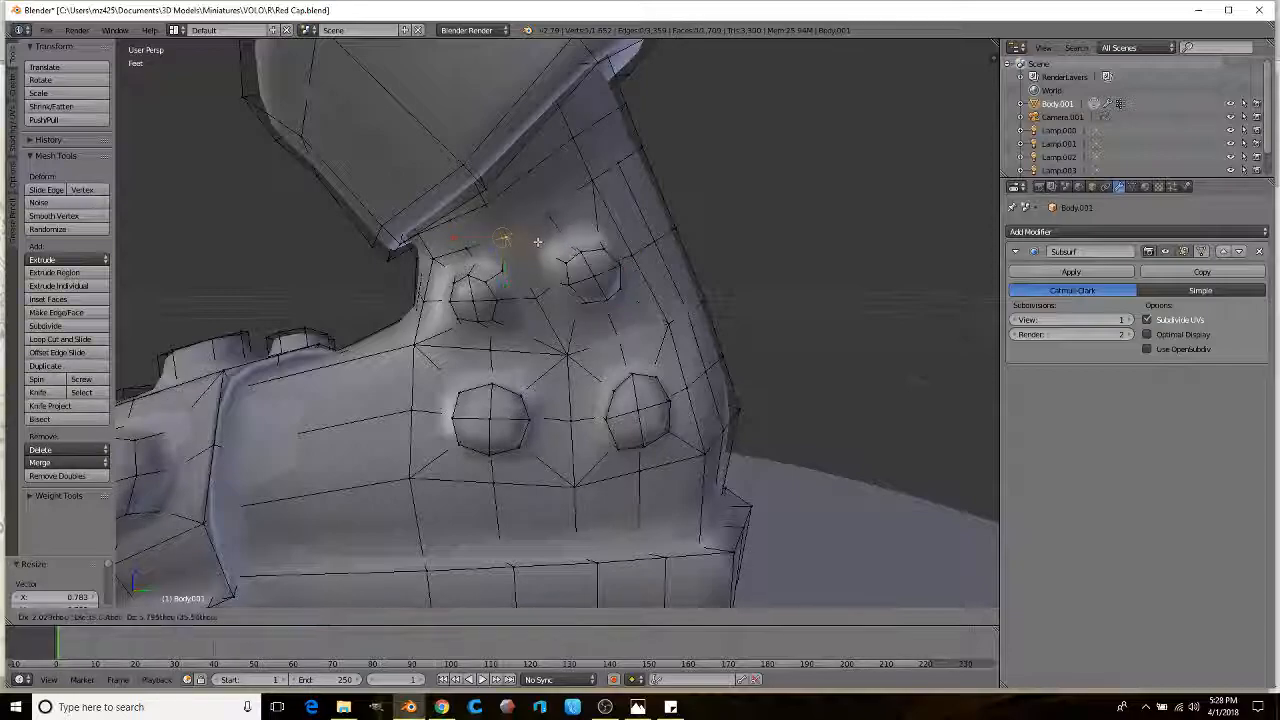
key(g)
click(545, 296)
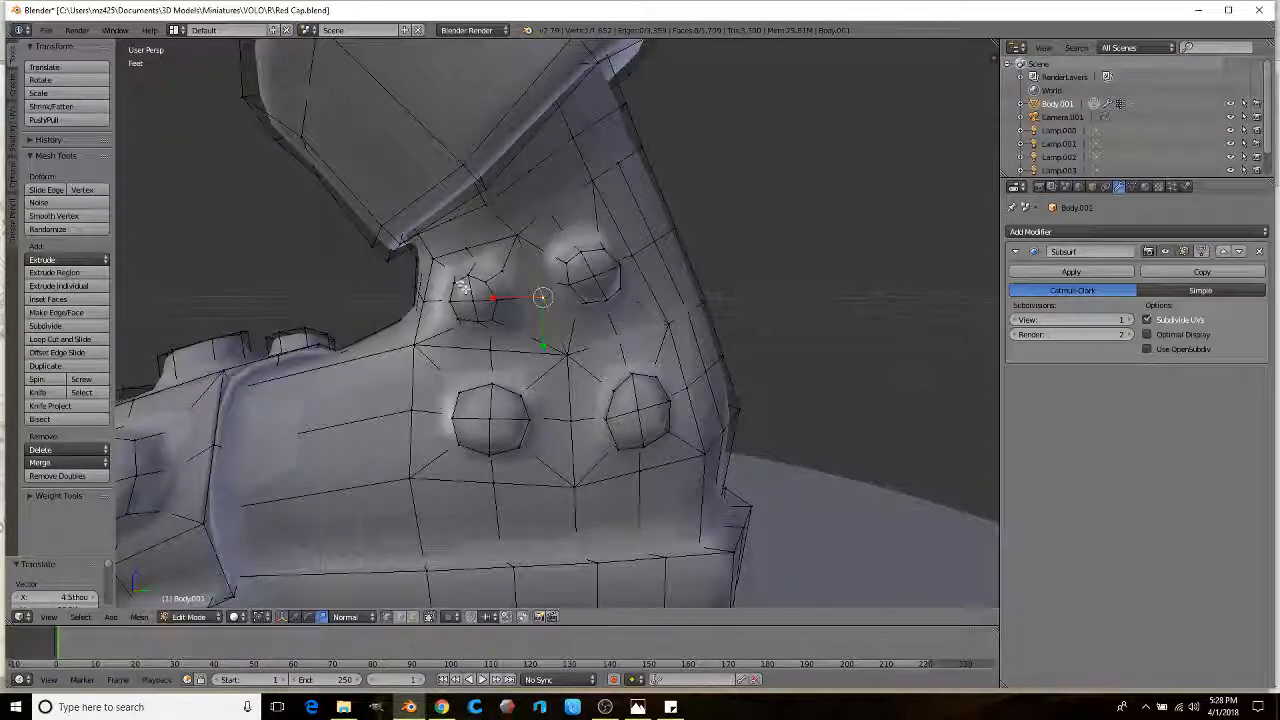
key(g)
click(430, 250)
key(g)
click(474, 240)
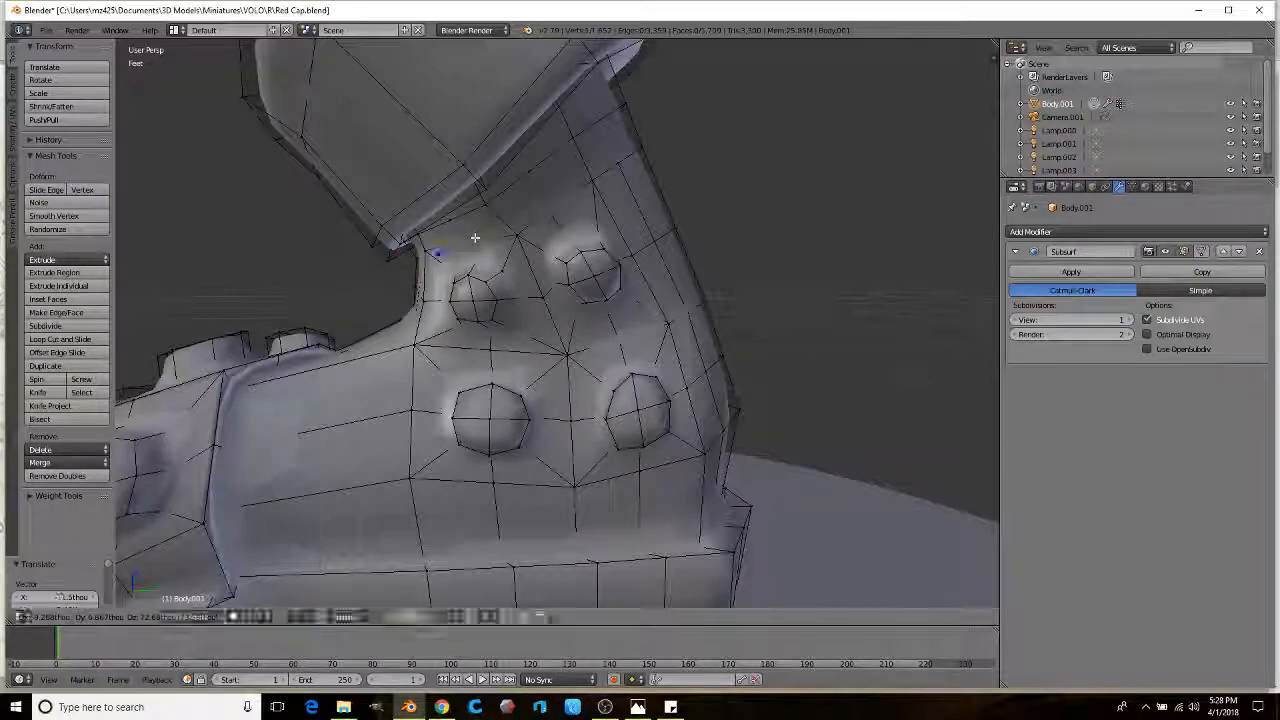
click(428, 617)
middle_drag(480, 420, 515, 261)
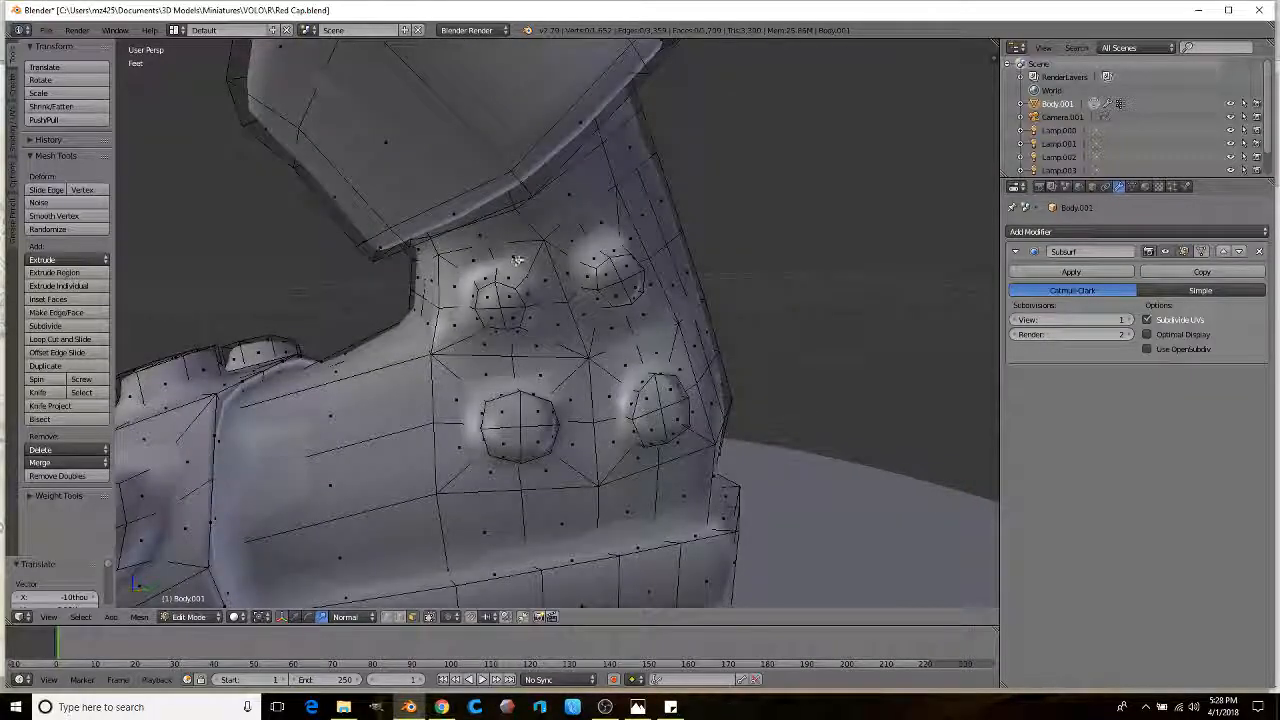
Step: Select the face strip spanning both rivet bumps and the faces below it
shift+right_click(515, 420)
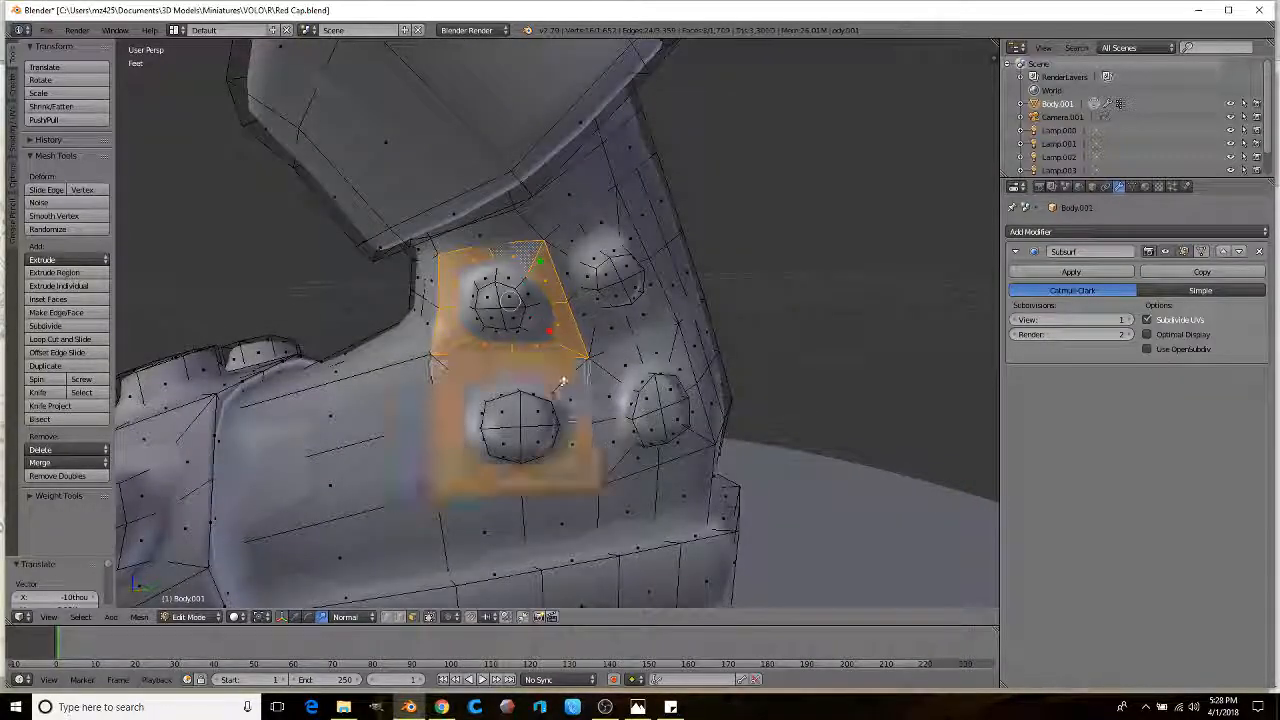
middle_drag(515, 420, 447, 433)
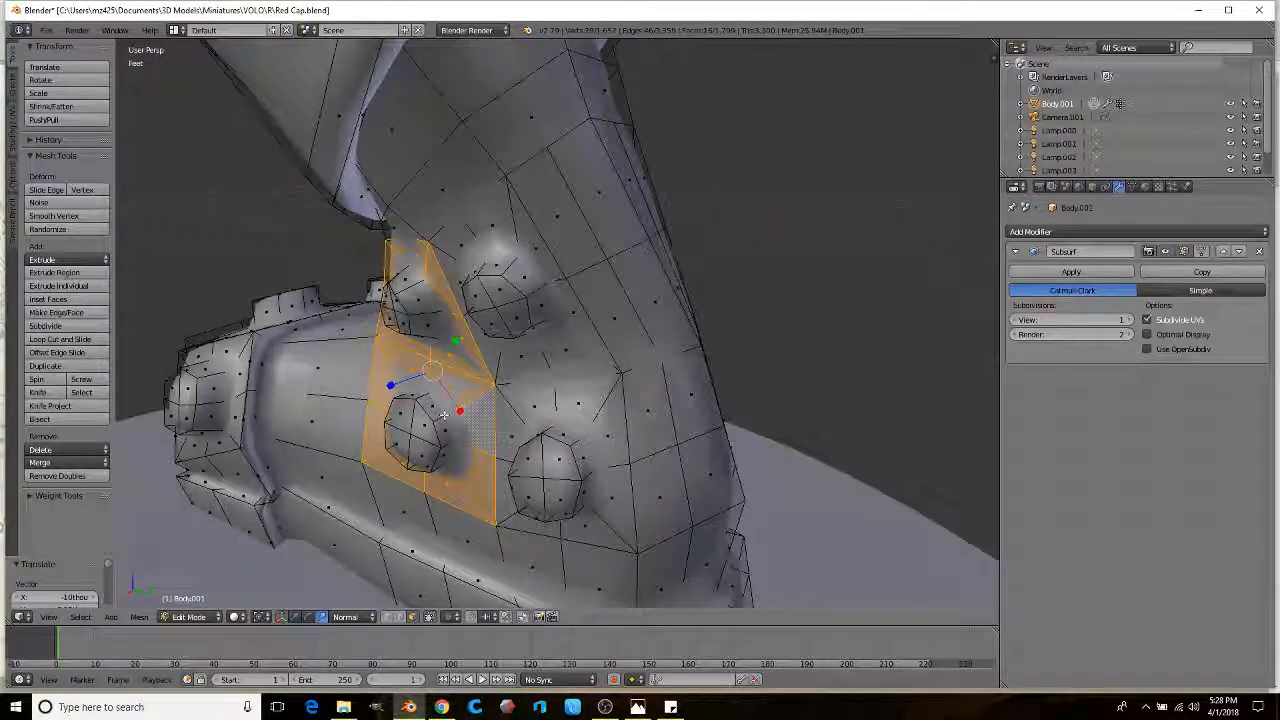
shift+right_click(444, 415)
middle_drag(425, 303, 515, 311)
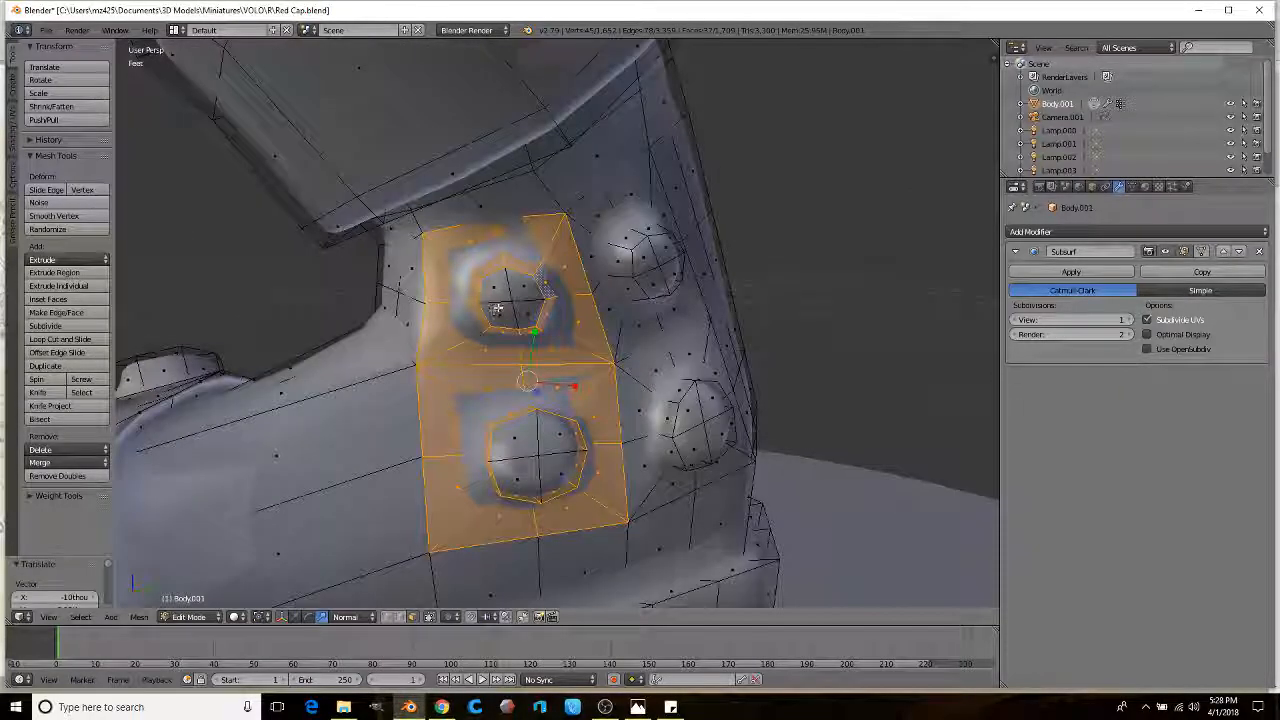
ctrl+right_click(515, 311)
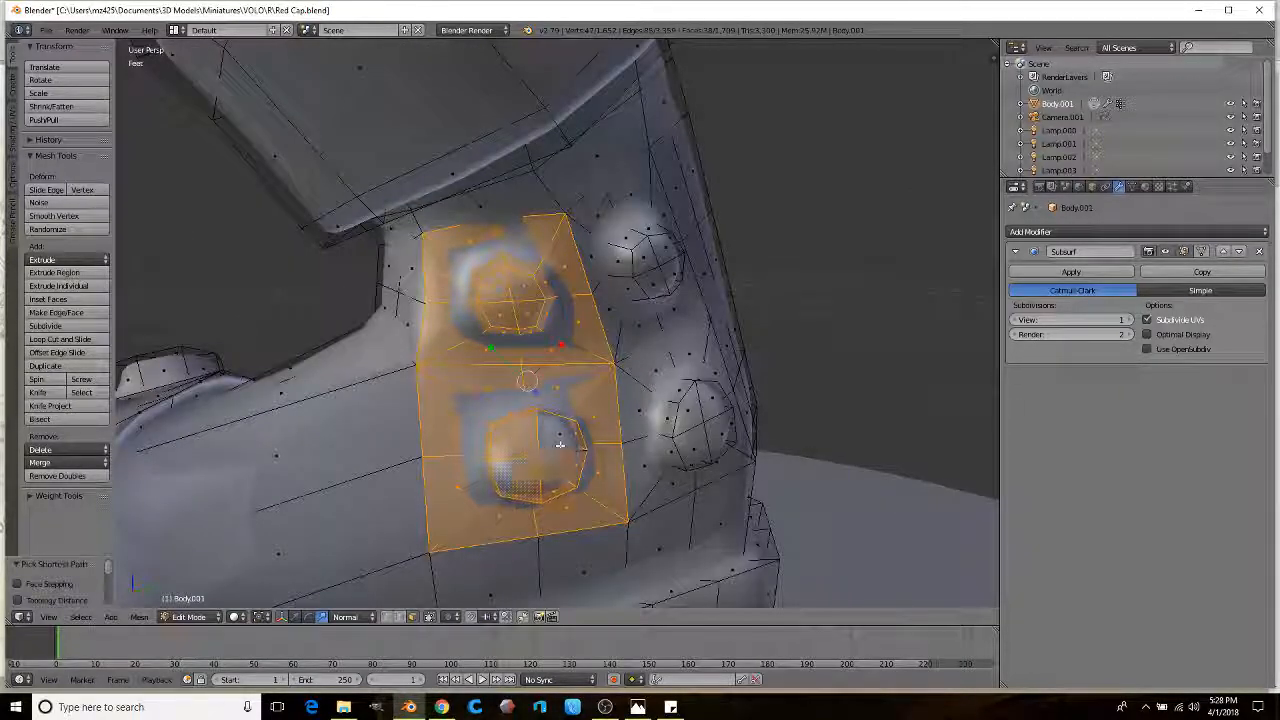
shift+middle_drag(553, 471, 549, 337)
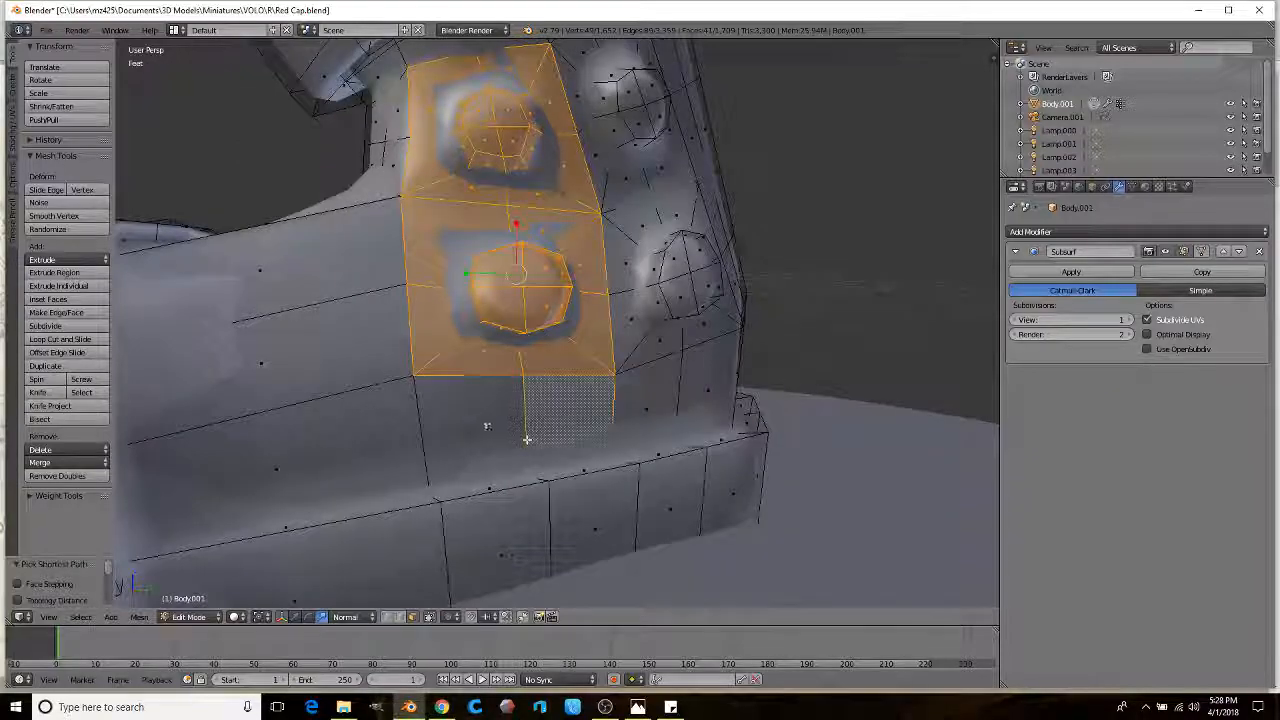
shift+right_click(505, 508)
shift+right_click(595, 525)
middle_drag(595, 525, 565, 335)
scroll(633, 432, down, 3)
Step: Push the rivet strip outward and return to Object Mode to view the boot
click(767, 350)
key(Tab)
key(Tab)
scroll(609, 340, up, 3)
scroll(565, 335, up, 2)
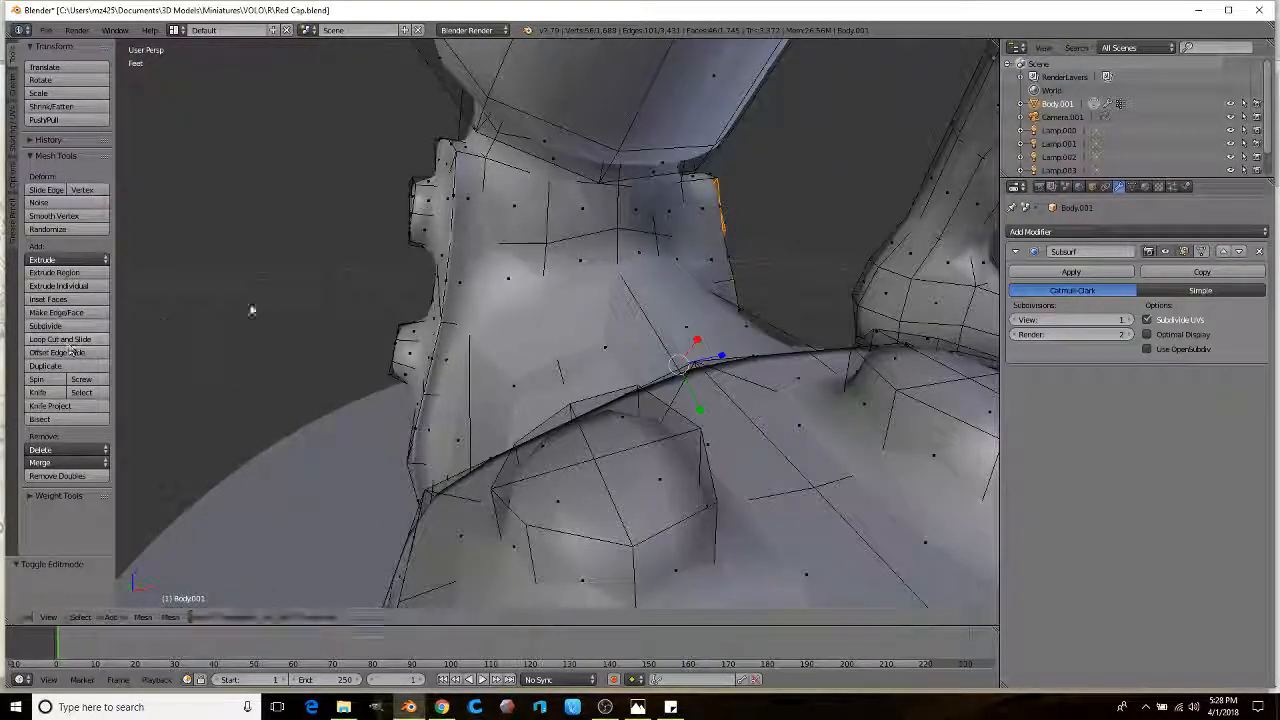
Step: Add a centred edge loop around the boot's ankle
click(476, 166)
right_click(476, 166)
middle_drag(476, 166, 16, 348)
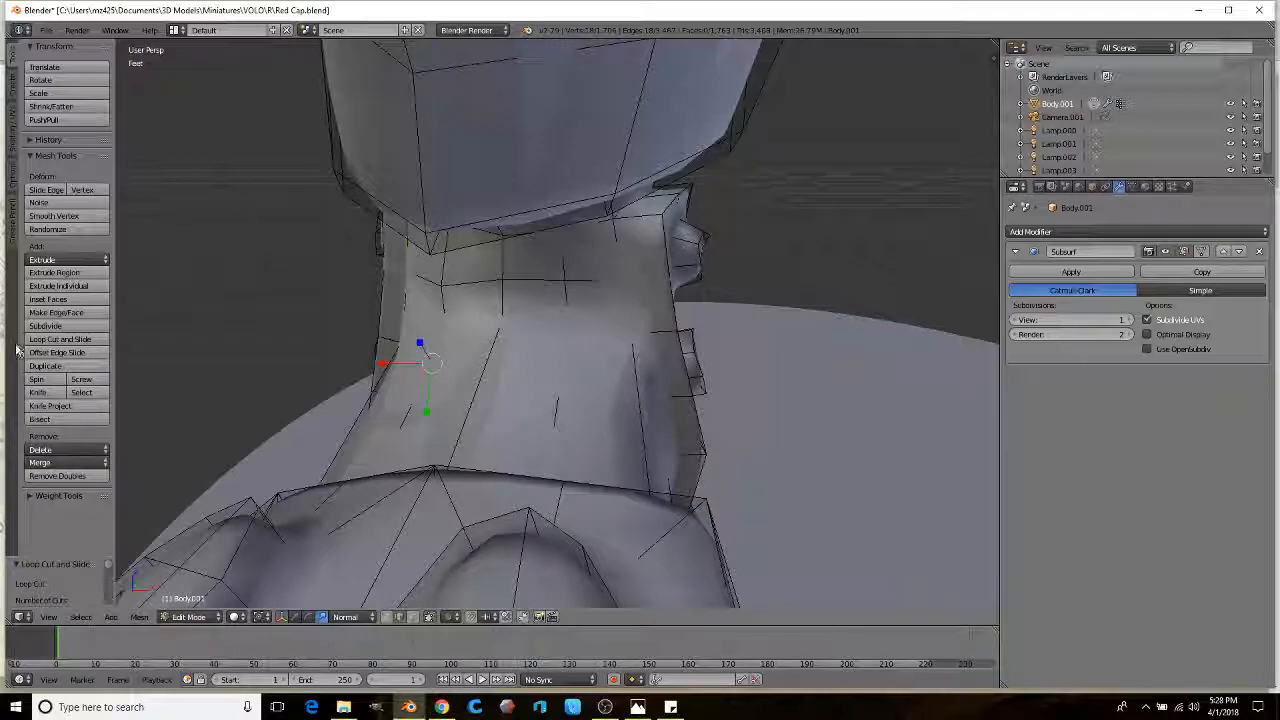
click(641, 229)
middle_drag(603, 260, 401, 387)
key(Tab)
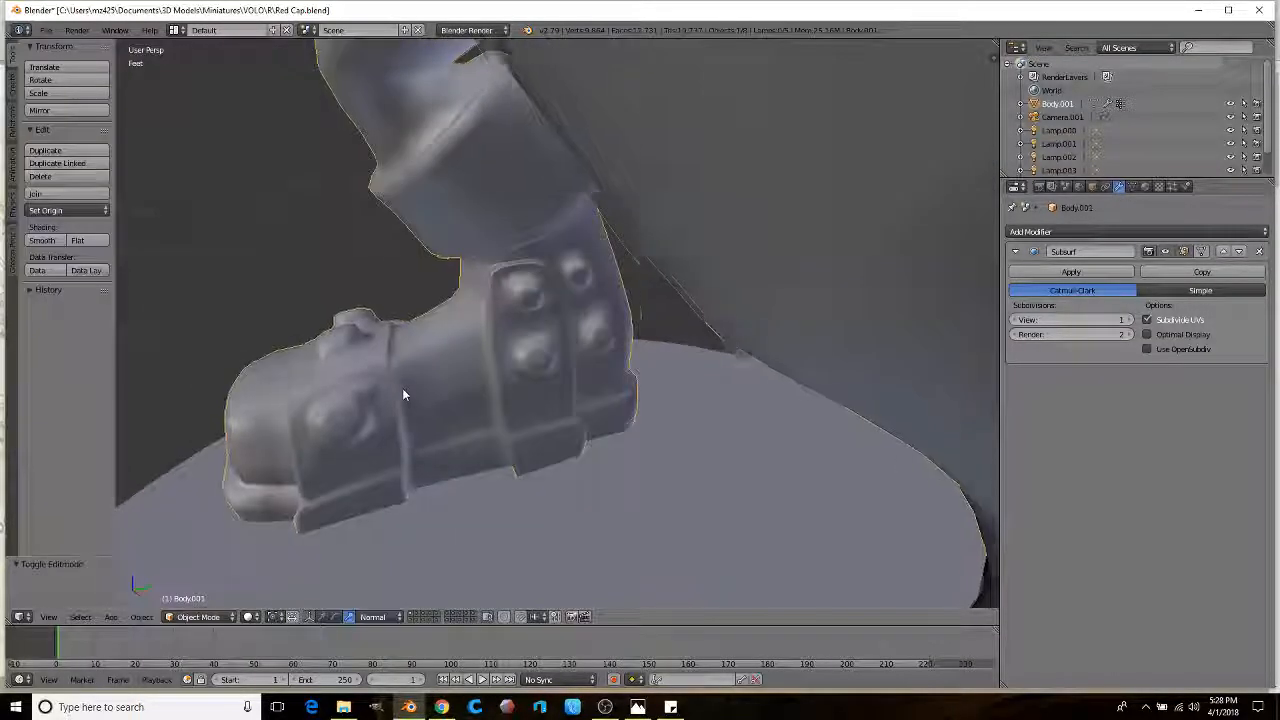
key(Tab)
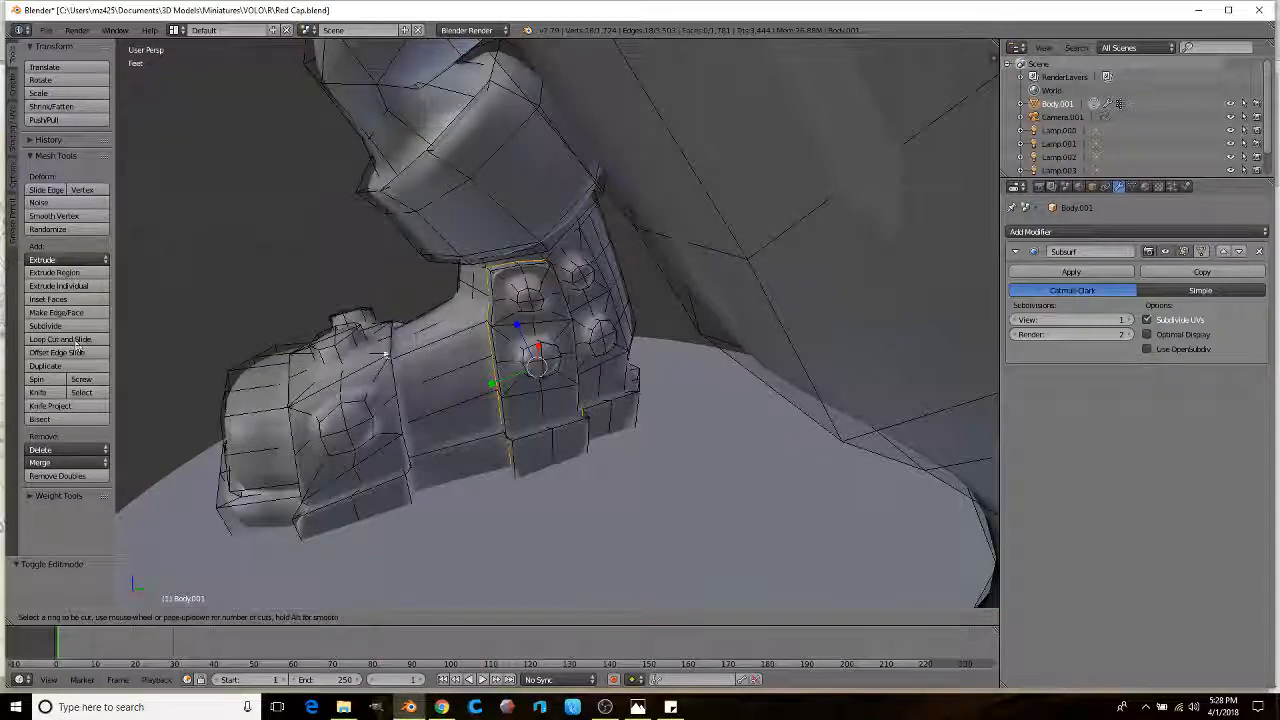
Step: Add an edge loop across the boot toe and check the result in Object Mode
middle_drag(350, 374, 10, 404)
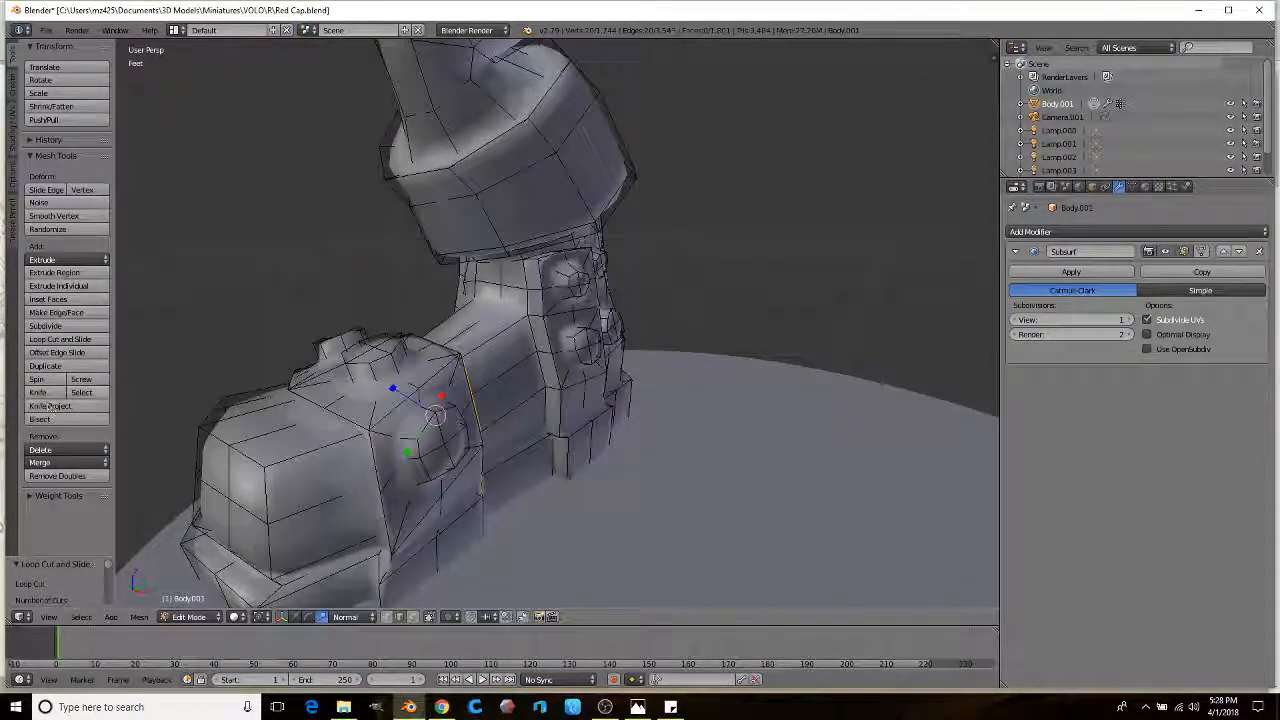
click(77, 340)
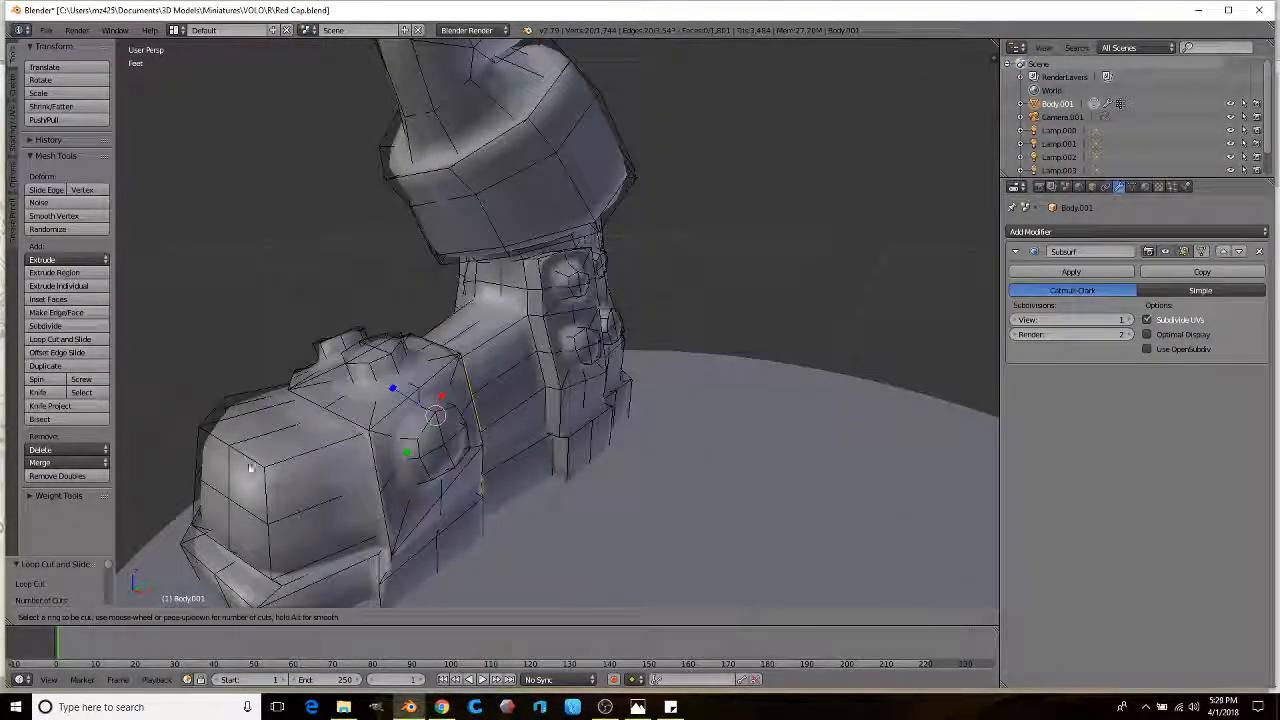
click(303, 451)
click(323, 440)
scroll(370, 443, down, 5)
key(Tab)
middle_drag(370, 443, 516, 395)
scroll(643, 408, down, 2)
scroll(516, 395, up, 2)
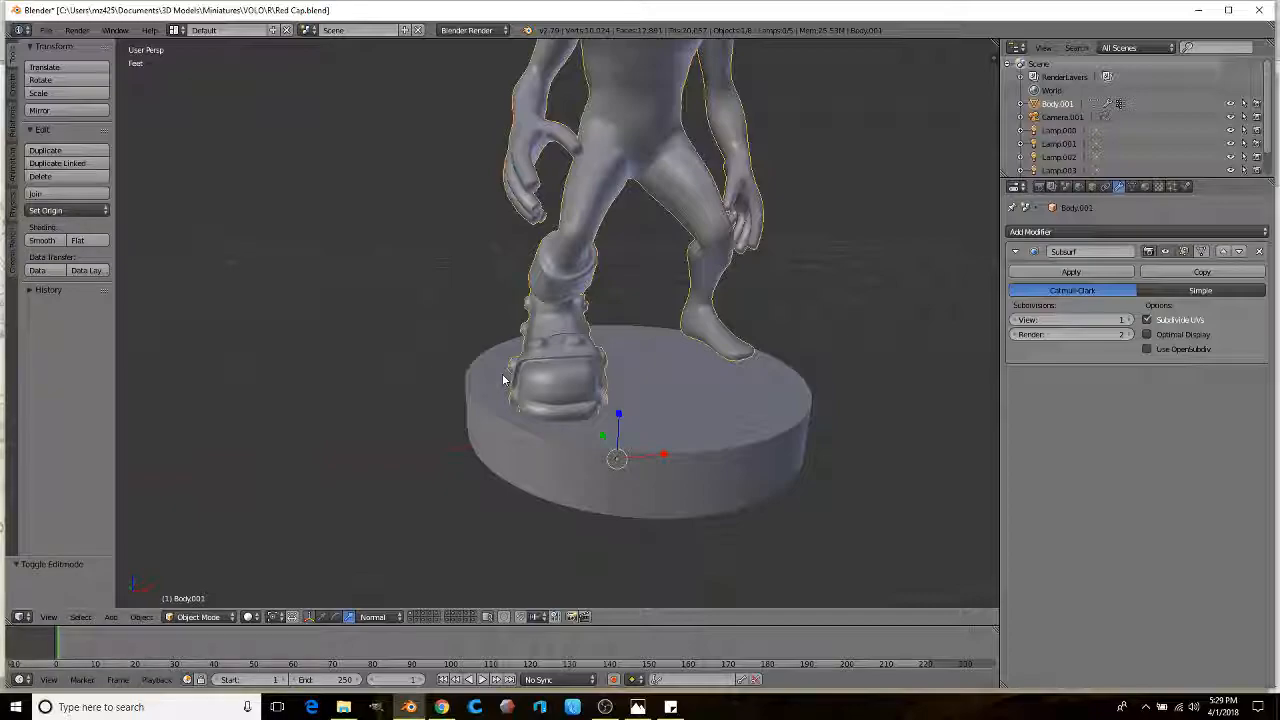
Step: In Edit Mode, move a row of cuff vertices to reshape the boot's top edge
scroll(505, 369, up, 3)
middle_drag(508, 352, 523, 319)
scroll(552, 336, up, 2)
scroll(552, 334, down, 2)
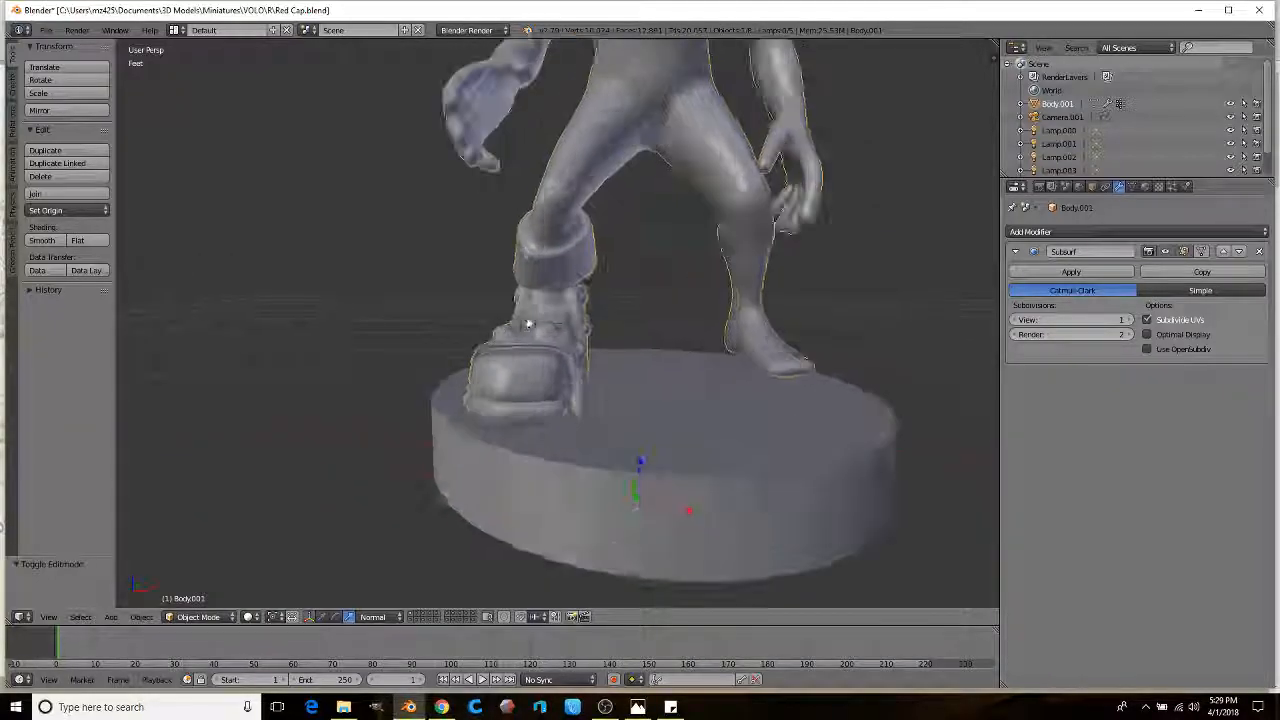
scroll(531, 328, up, 6)
key(Tab)
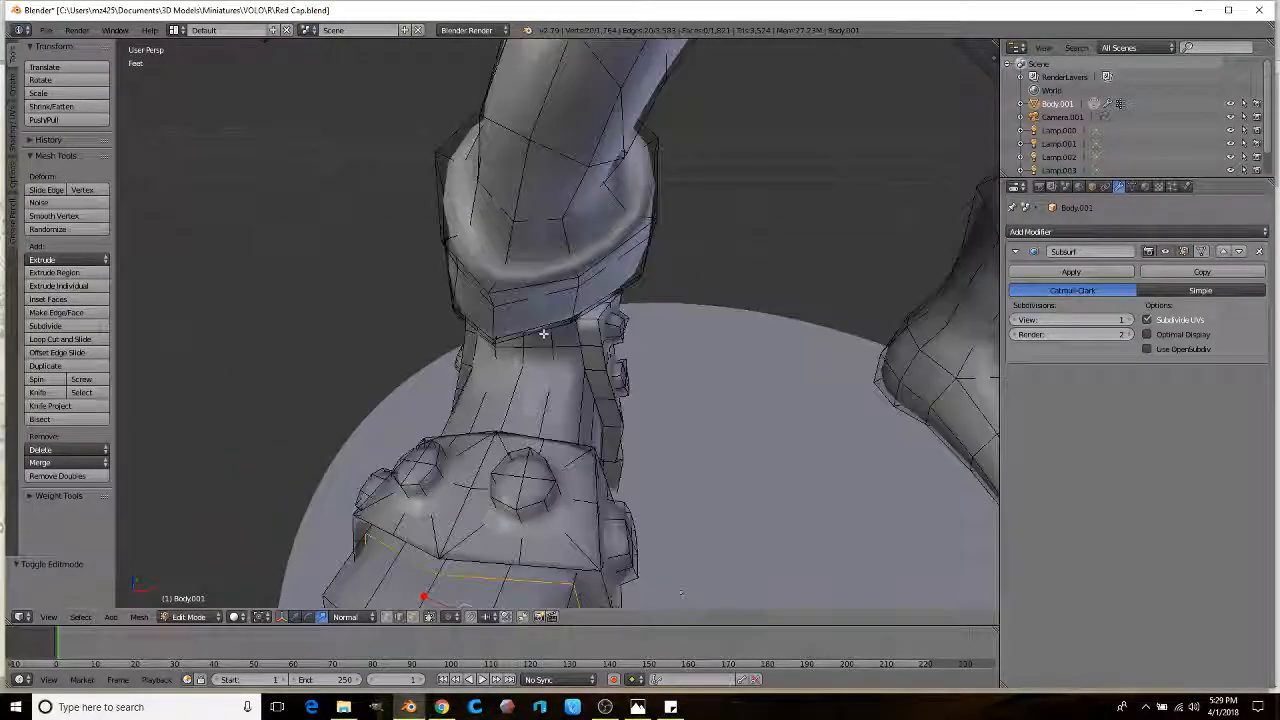
mouse_move(578, 284)
middle_down()
mouse_move(549, 243)
mouse_move(589, 303)
middle_up()
ctrl+right_click(550, 220)
key(g)
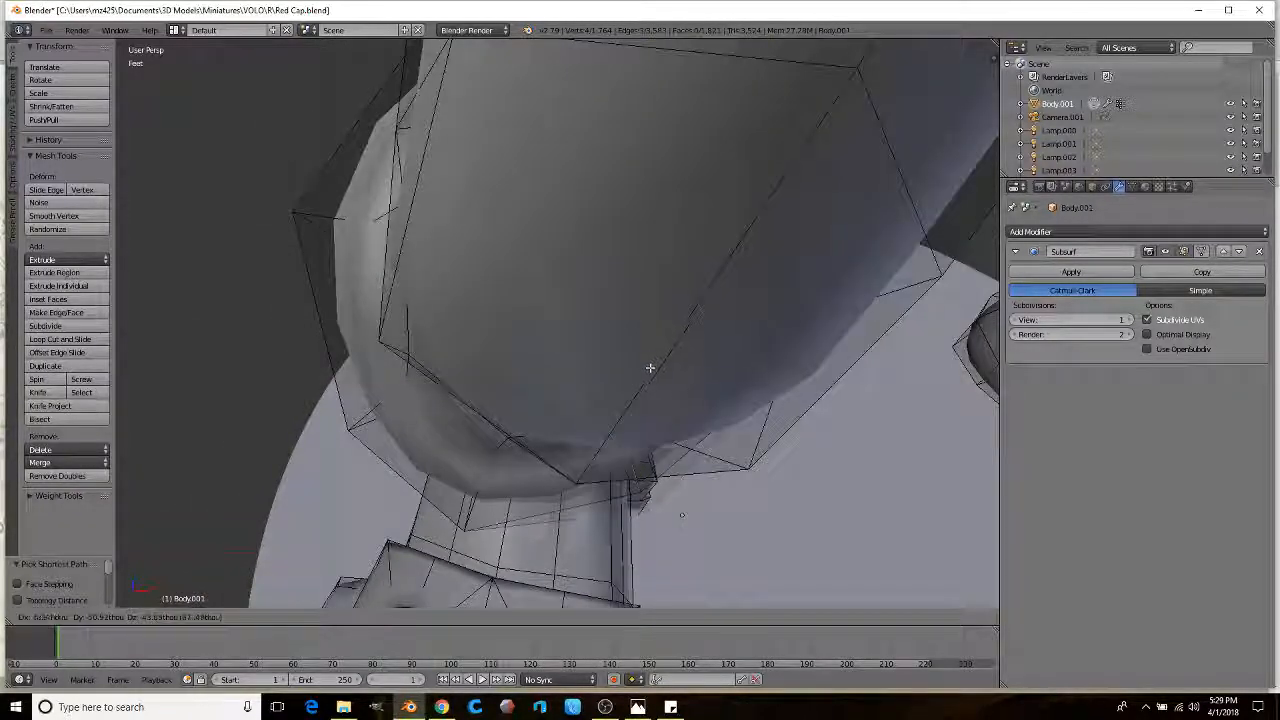
click(657, 395)
Step: Switch the viewport display to wireframe
middle_drag(657, 395, 454, 578)
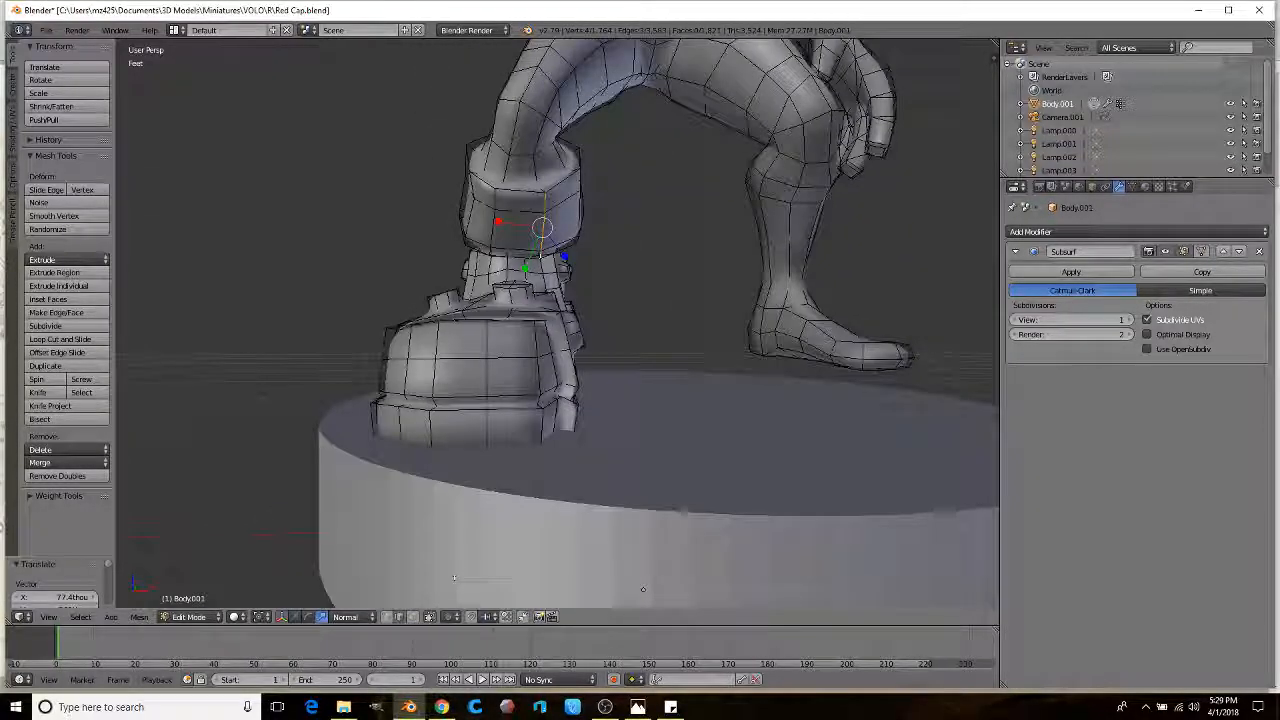
mouse_move(485, 376)
middle_down()
mouse_move(343, 449)
mouse_move(329, 420)
mouse_move(266, 414)
mouse_move(357, 409)
mouse_move(282, 459)
middle_up()
key(z)
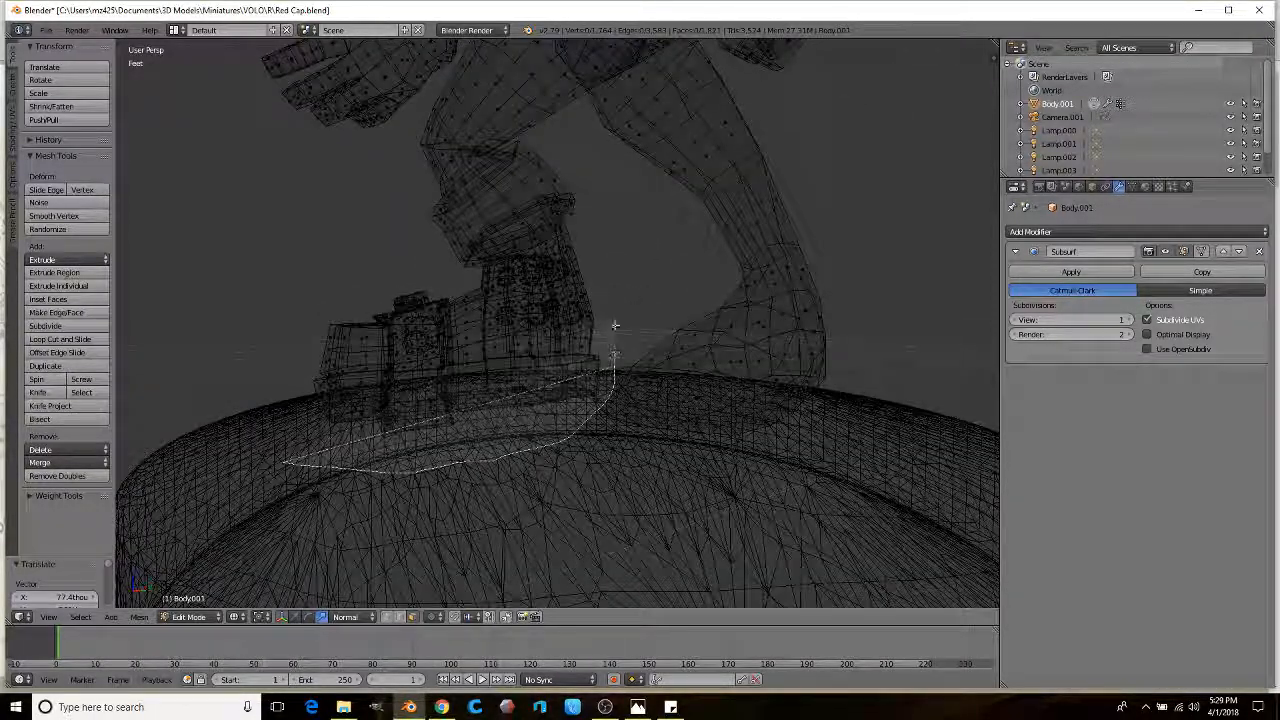
Step: Lasso-select all the boot's faces, adding the upper faces and cuff
ctrl+drag(316, 291, 266, 340)
middle_drag(266, 340, 330, 380)
scroll(640, 450, up, 2)
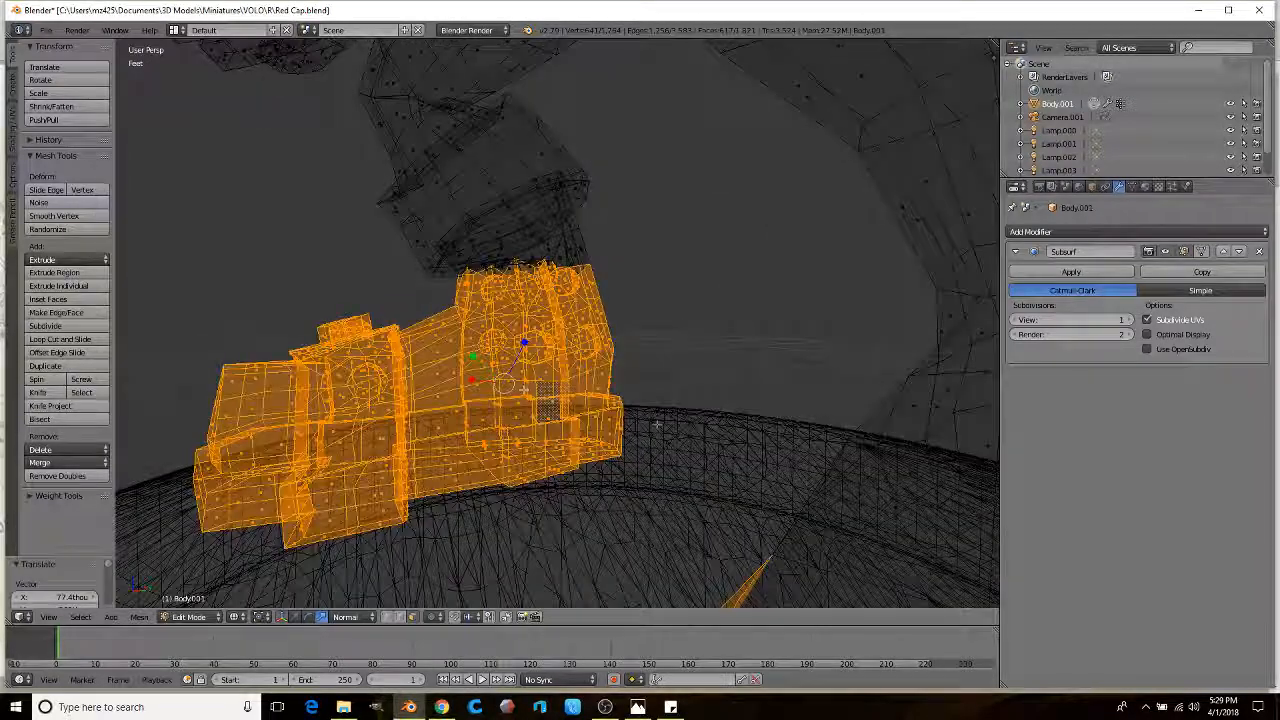
scroll(685, 484, down, 1)
middle_drag(648, 473, 585, 394)
scroll(584, 394, up, 2)
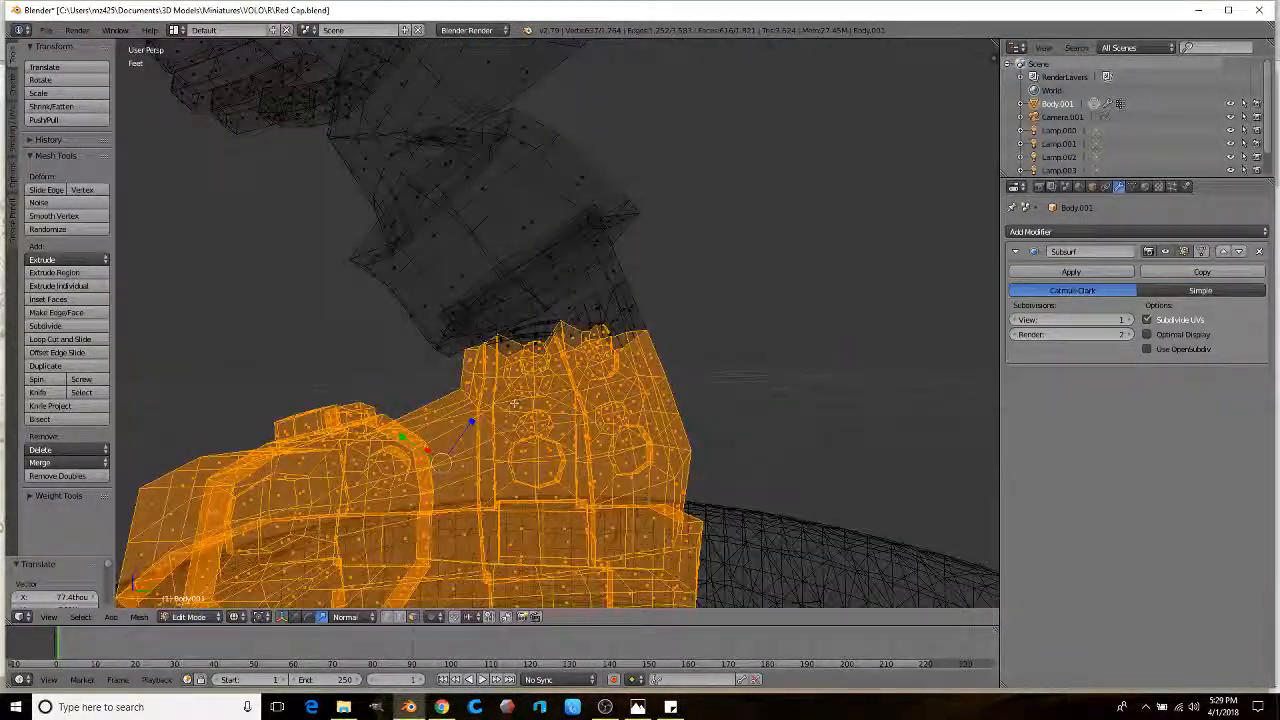
ctrl+drag(666, 358, 662, 160)
ctrl+drag(352, 403, 355, 404)
middle_drag(355, 404, 413, 411)
ctrl+drag(348, 418, 350, 420)
middle_drag(395, 385, 434, 416)
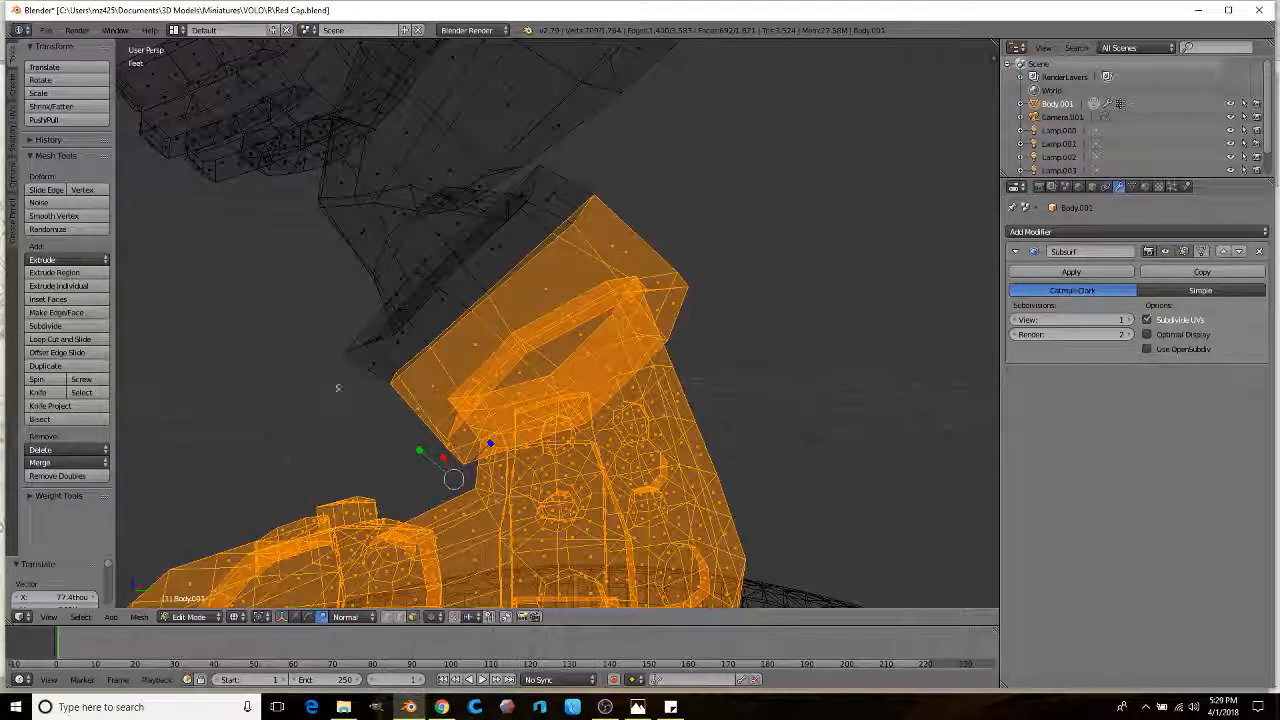
mouse_move(619, 209)
ctrl+mouse_down()
mouse_move(560, 165)
mouse_move(463, 228)
ctrl+mouse_up()
ctrl+drag(319, 392, 322, 398)
middle_drag(322, 398, 352, 360)
Step: Return to solid shading and zoom out around the selected boot
key(z)
mouse_move(330, 262)
middle_down()
mouse_move(529, 306)
mouse_move(534, 374)
mouse_move(512, 306)
mouse_move(457, 351)
middle_up()
scroll(529, 306, down, 4)
scroll(457, 351, down, 2)
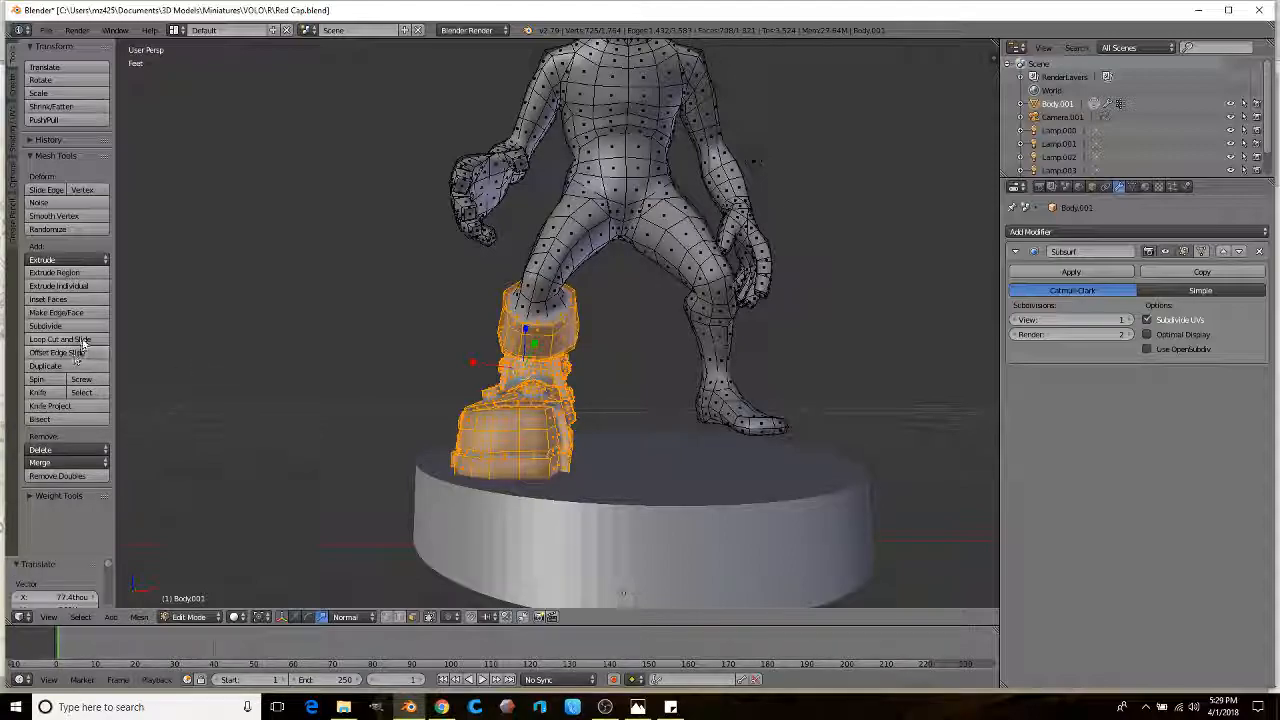
Step: Duplicate the selected boot and slide the copy along global axes to the other foot
click(45, 366)
right_click(45, 366)
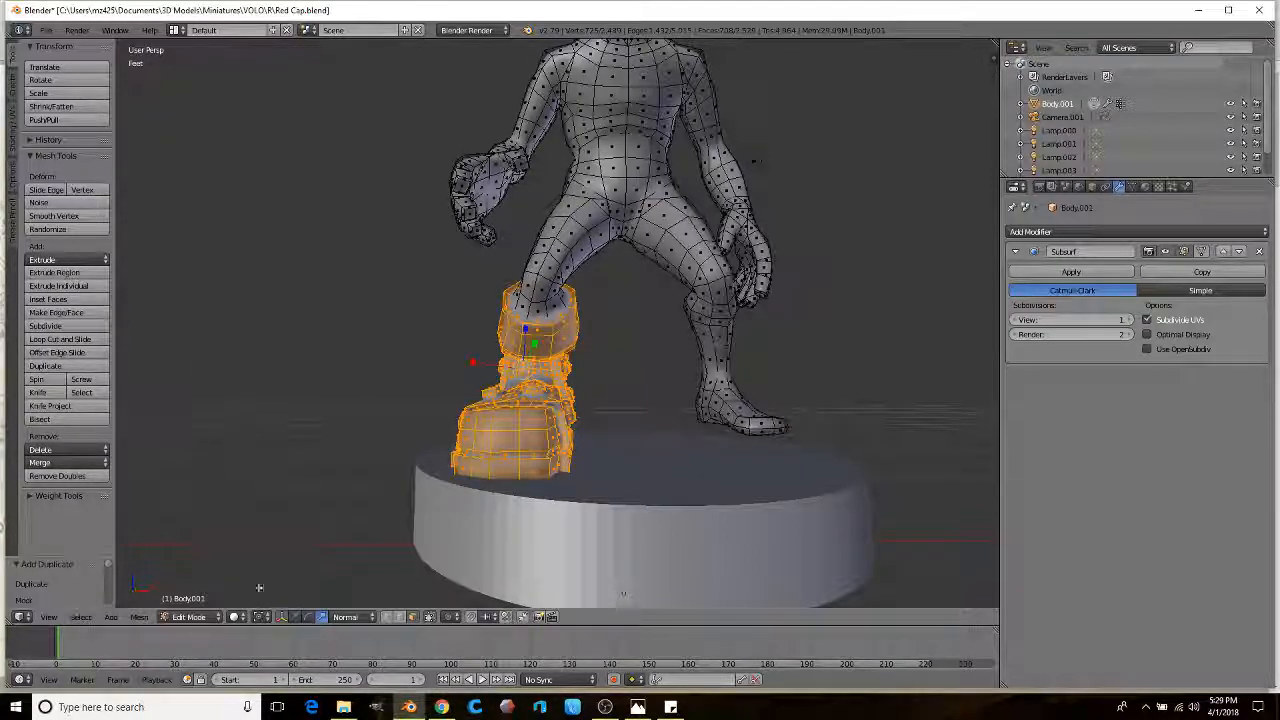
click(344, 617)
click(349, 601)
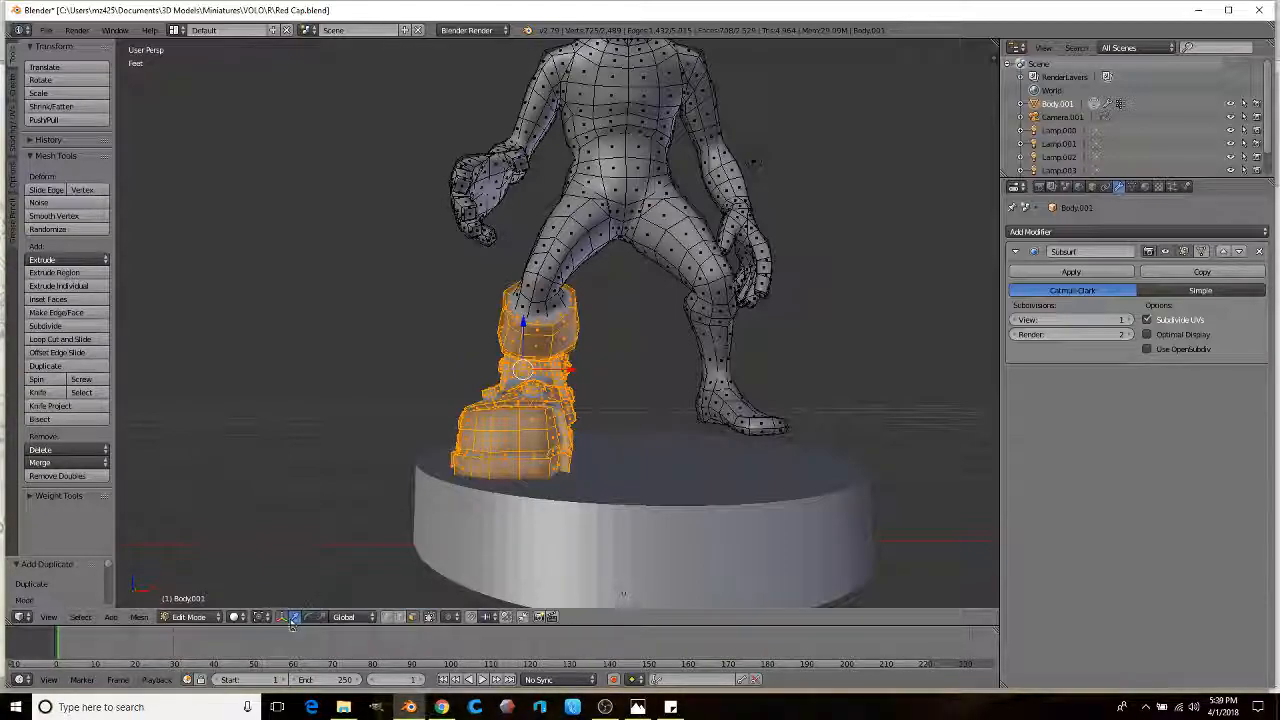
drag(589, 366, 914, 390)
Step: Select the face loops from the knee down the shin of the leg being removed
middle_drag(786, 394, 580, 380)
scroll(620, 406, up, 3)
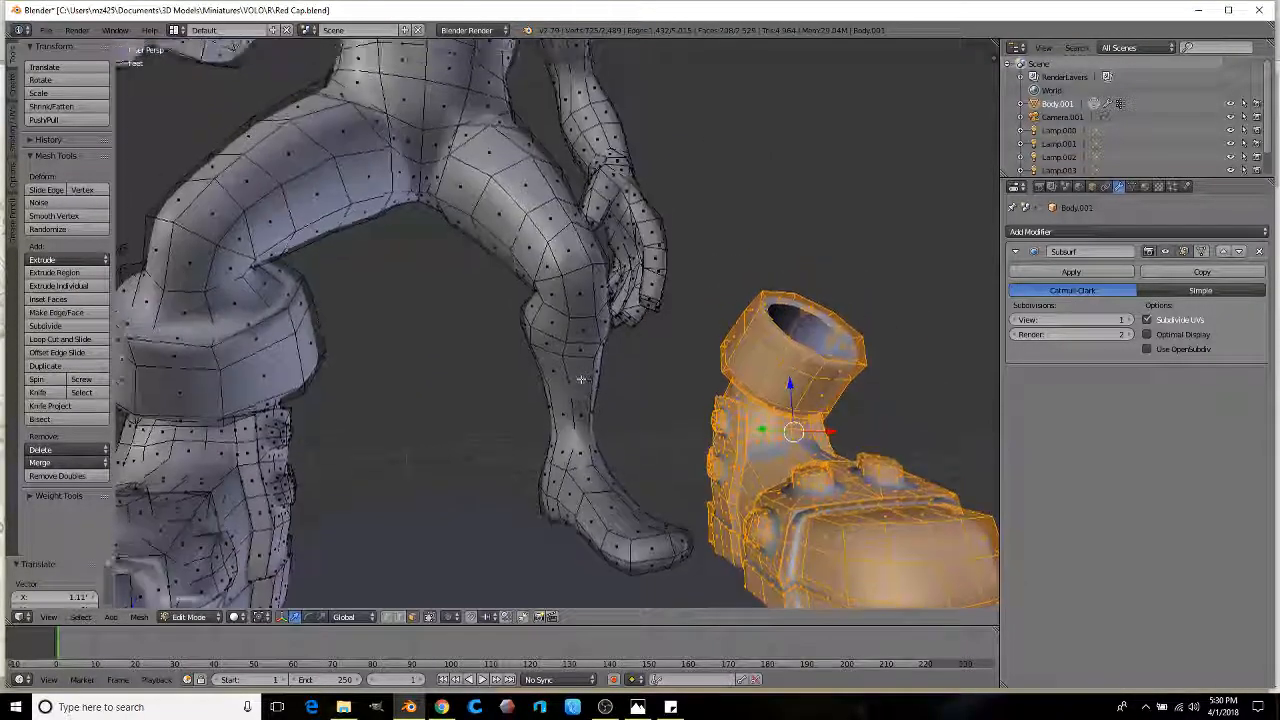
scroll(548, 344, up, 1)
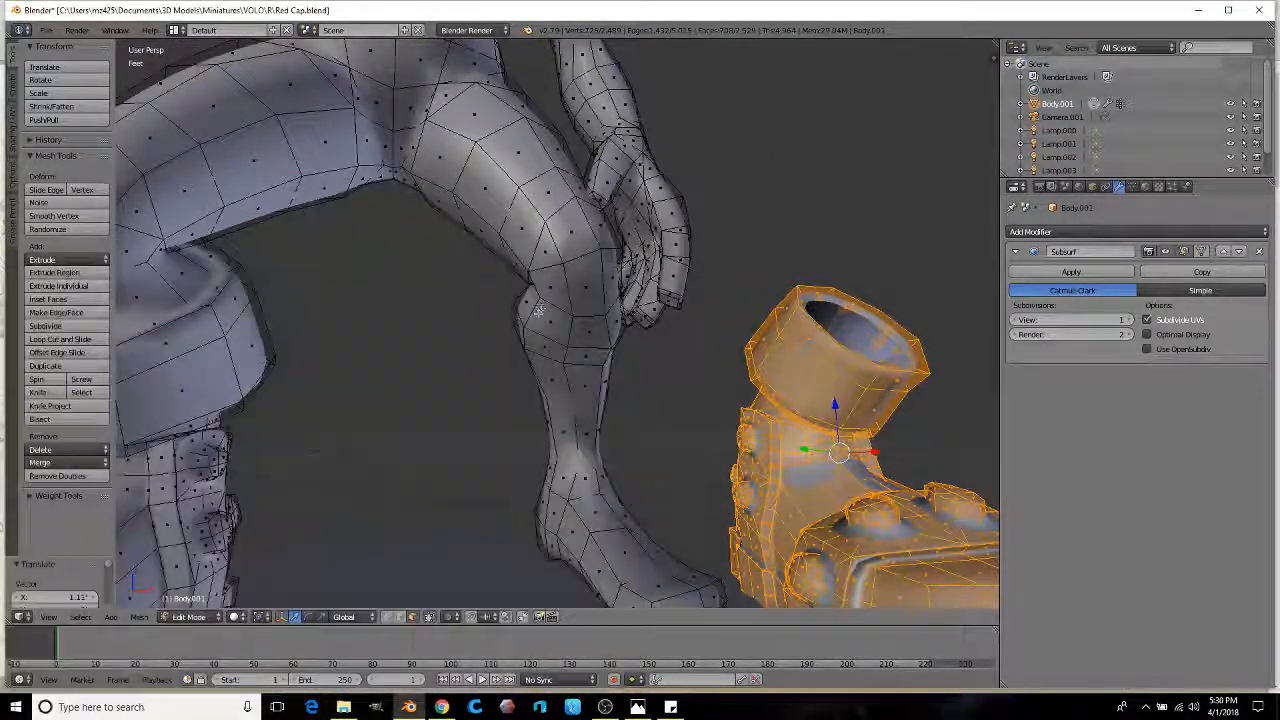
alt+right_click(537, 313)
alt+shift+right_click(578, 386)
alt+shift+right_click(596, 440)
shift+middle_drag(620, 455, 588, 380)
scroll(609, 359, down, 1)
Step: In wireframe, lasso-add the boot's faces to the selection and delete them as Faces
key(z)
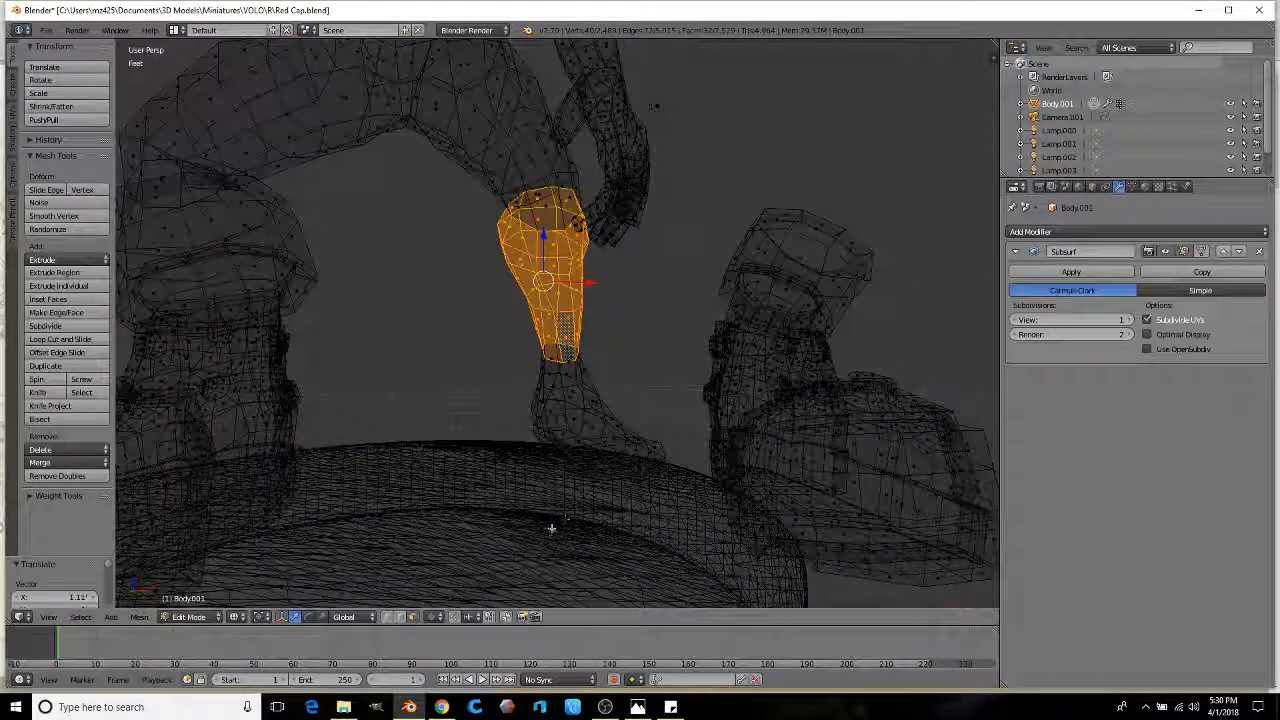
mouse_move(636, 503)
ctrl+shift+mouse_down()
mouse_move(672, 395)
mouse_move(466, 370)
mouse_move(443, 415)
ctrl+shift+mouse_up()
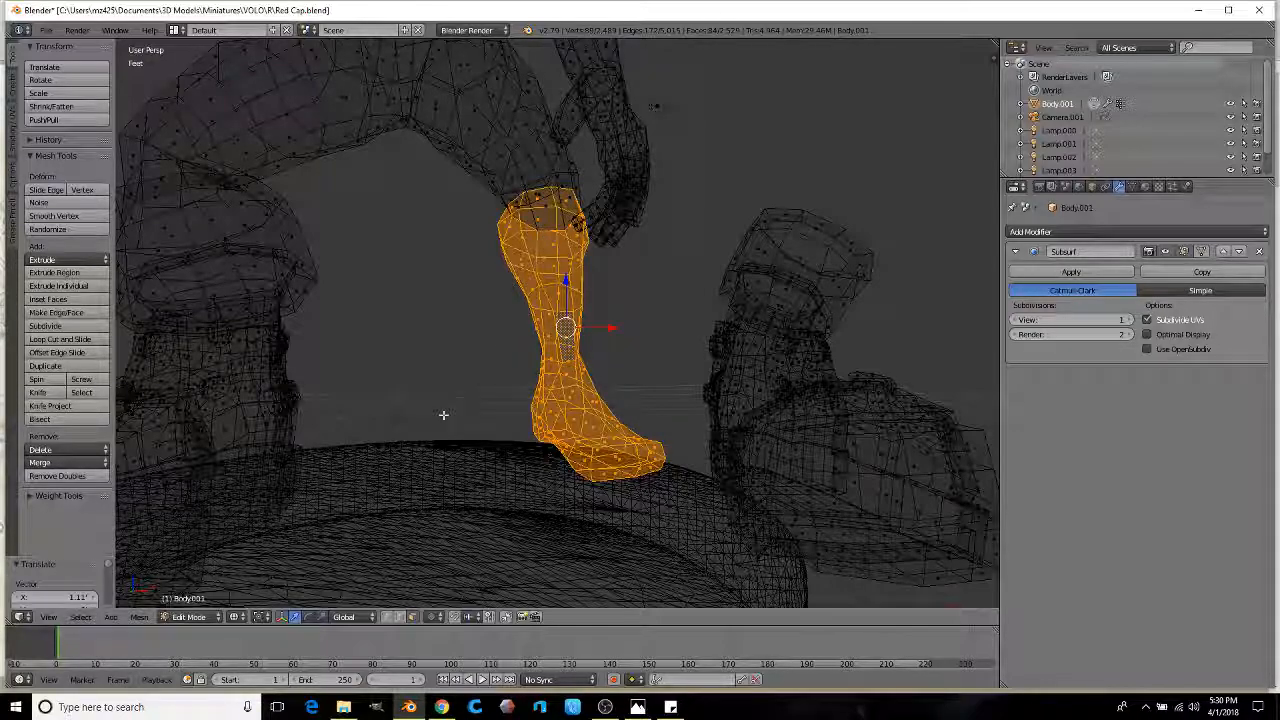
key(x)
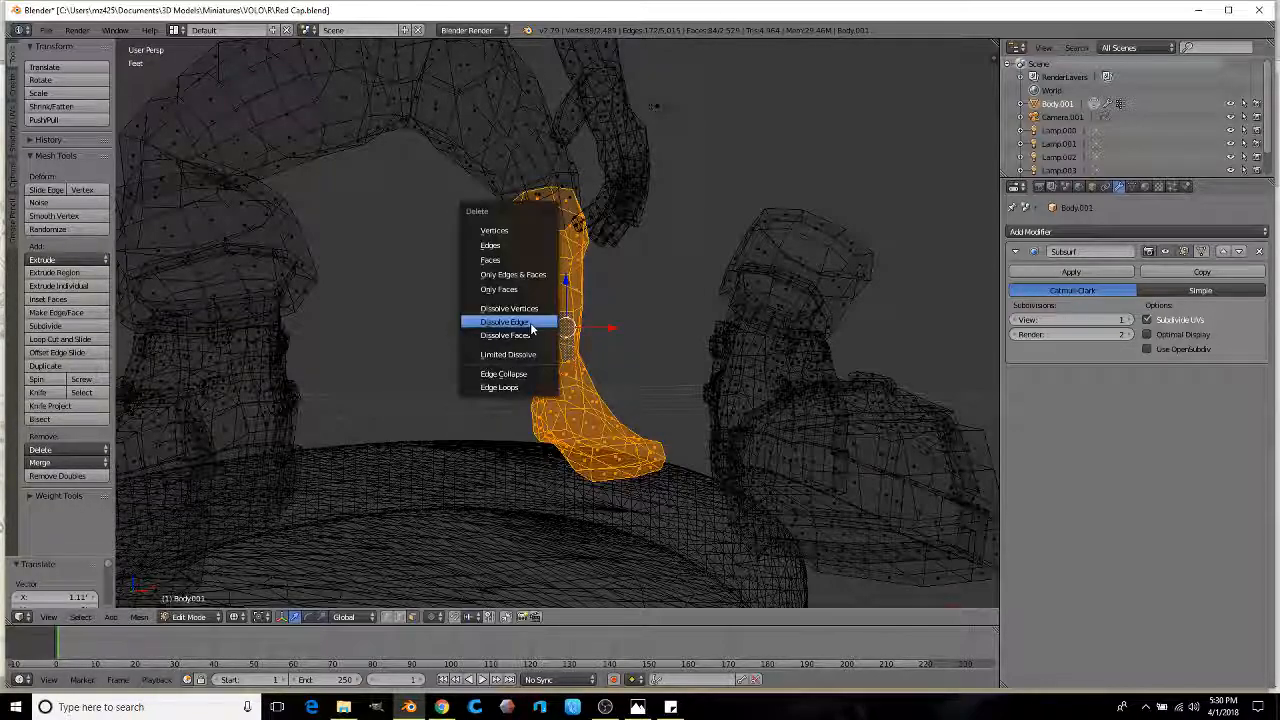
click(498, 262)
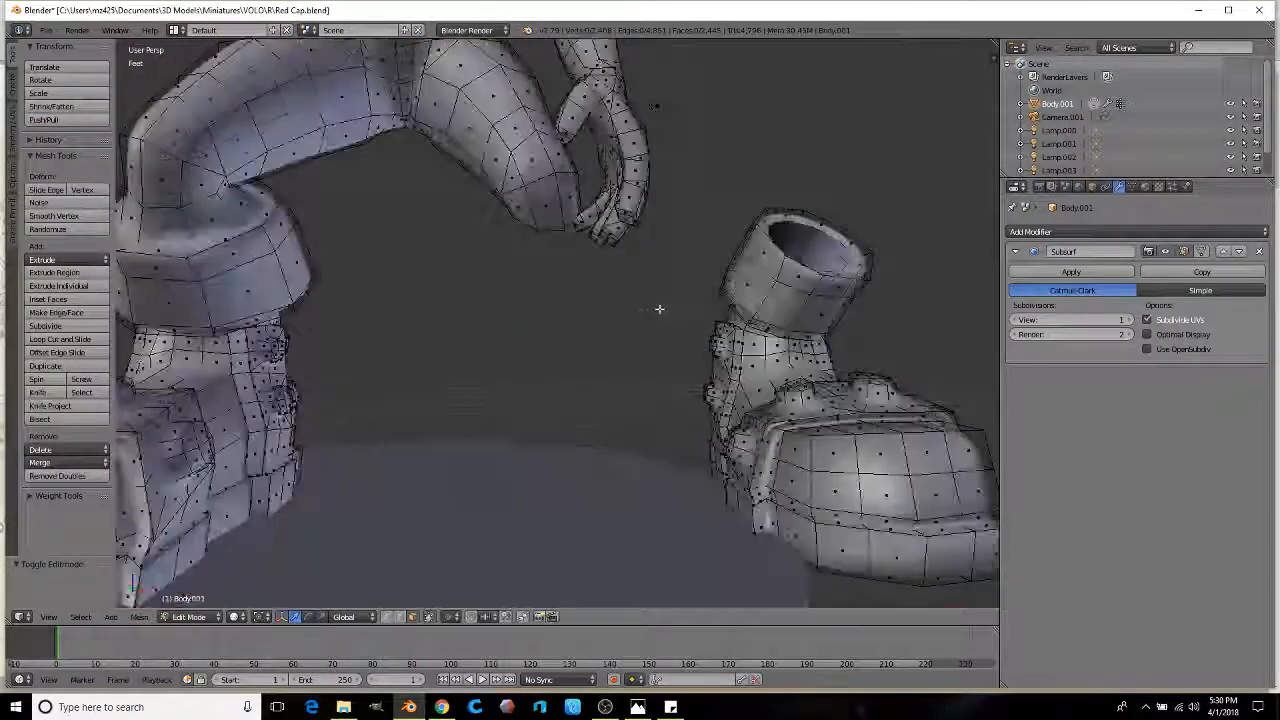
middle_drag(660, 309, 563, 303)
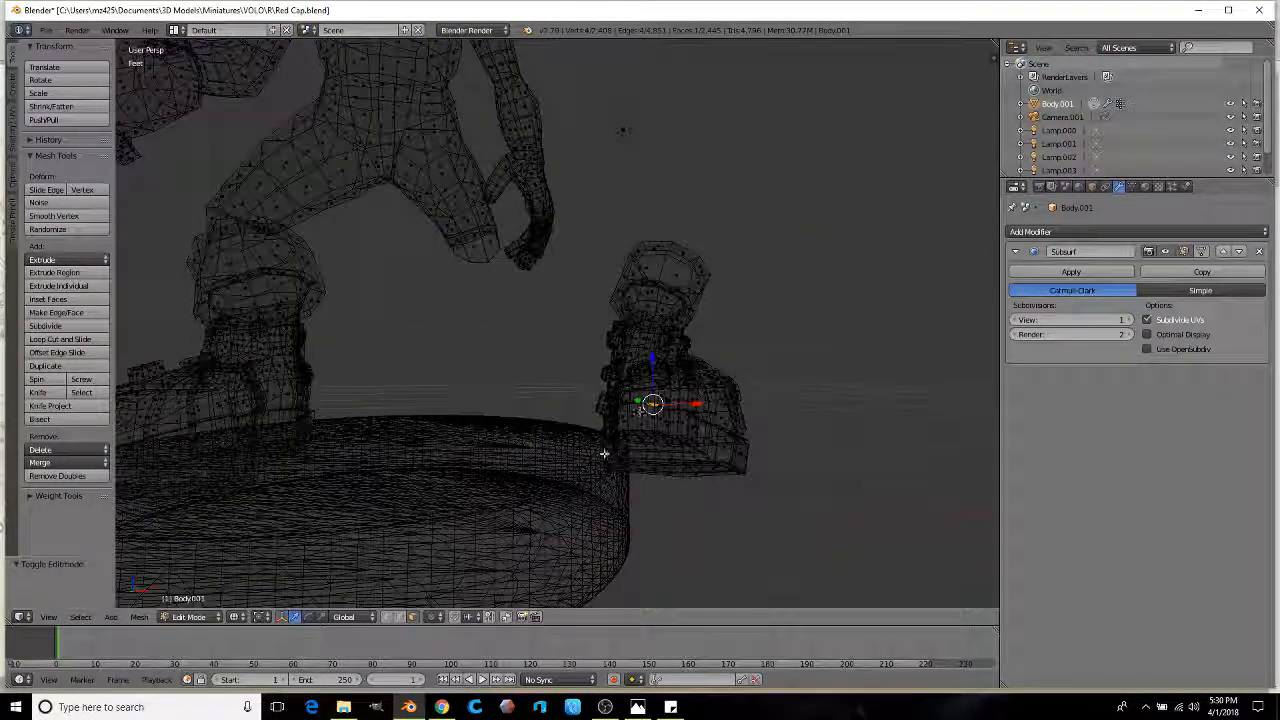
Step: Lasso-select the remaining boot, mirror it with scale -1 on X, and recalculate its normals
mouse_move(558, 490)
ctrl+mouse_down()
mouse_move(818, 420)
mouse_move(632, 237)
ctrl+mouse_up()
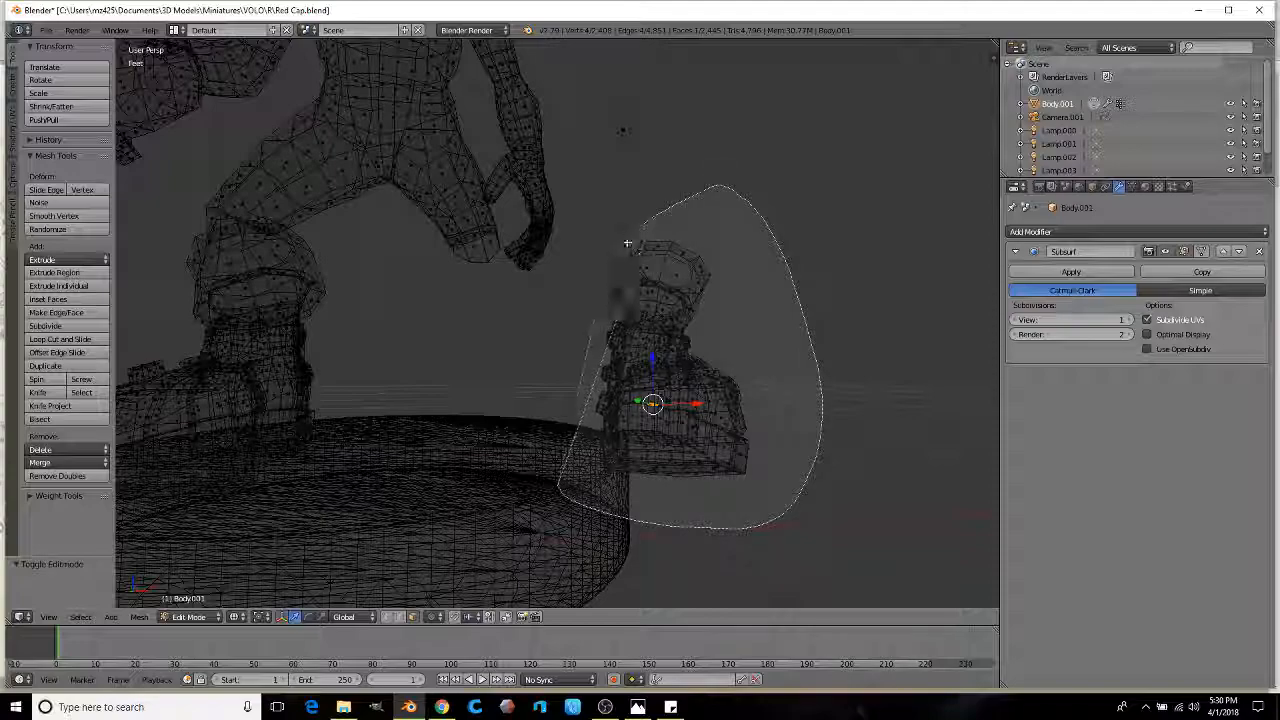
ctrl+drag(533, 507, 537, 504)
key(z)
middle_drag(543, 500, 485, 505)
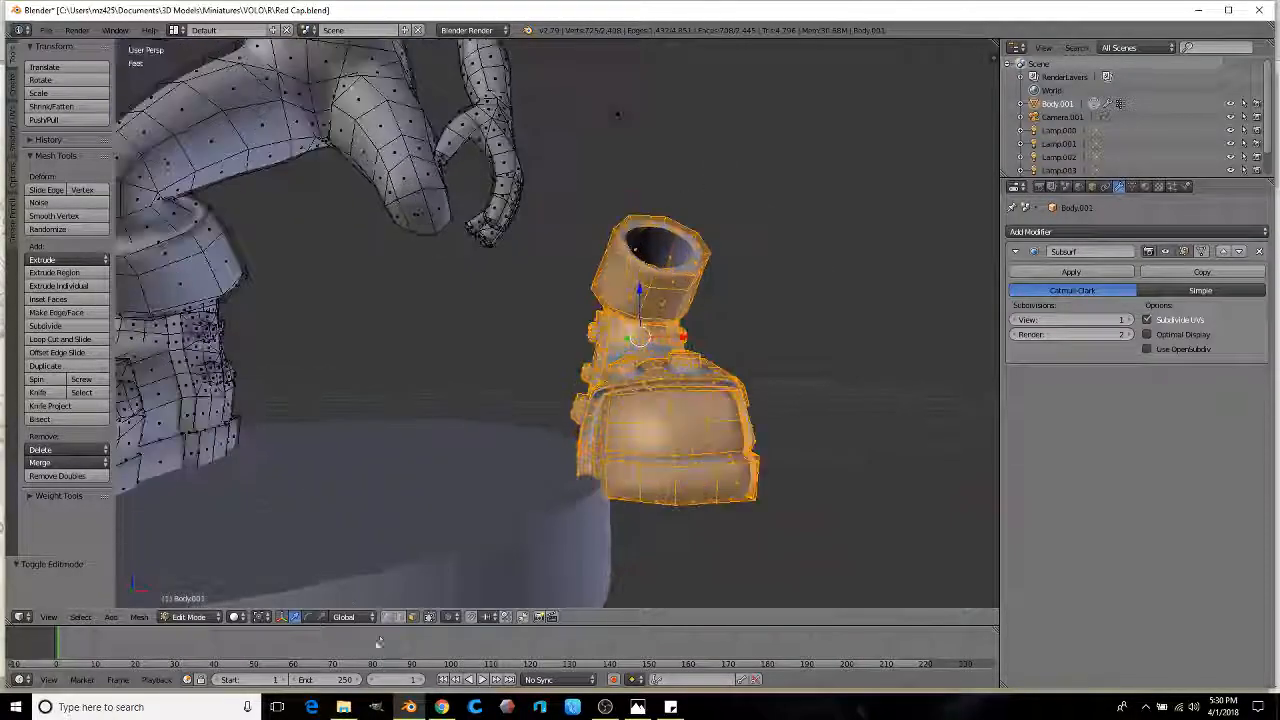
scroll(706, 331, up, 1)
shift+middle_drag(706, 331, 654, 337)
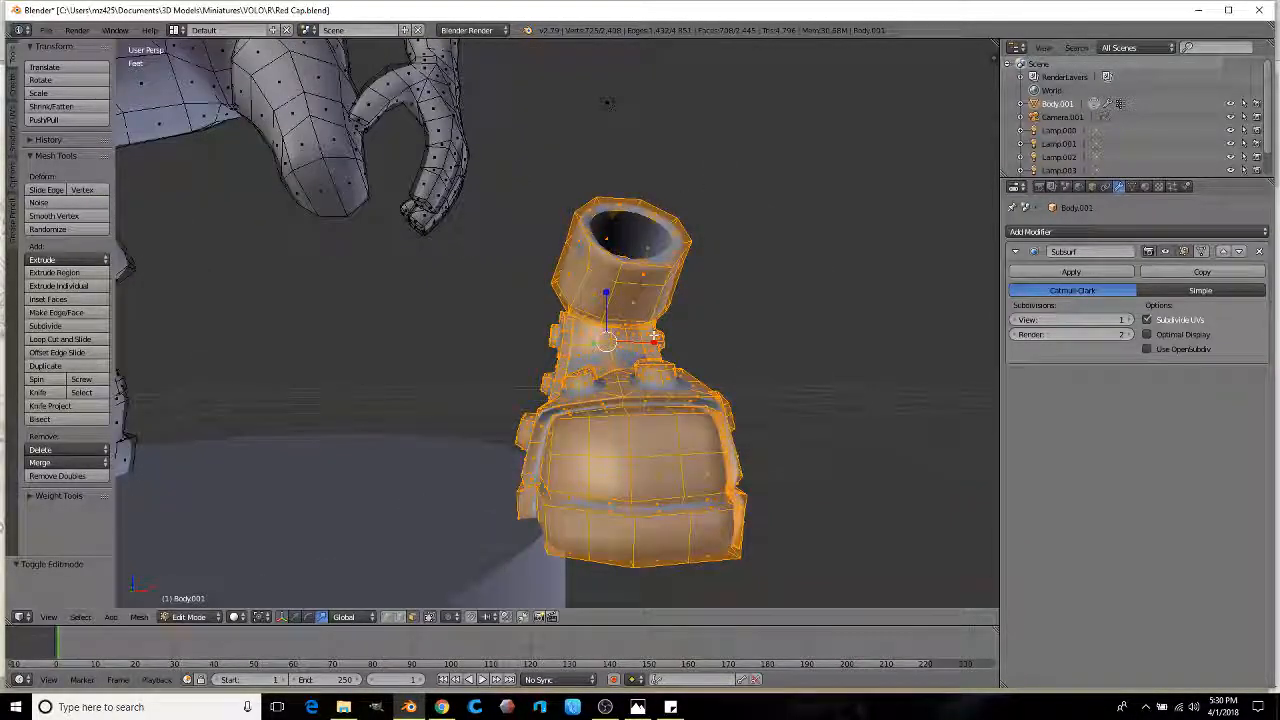
drag(656, 342, 556, 348)
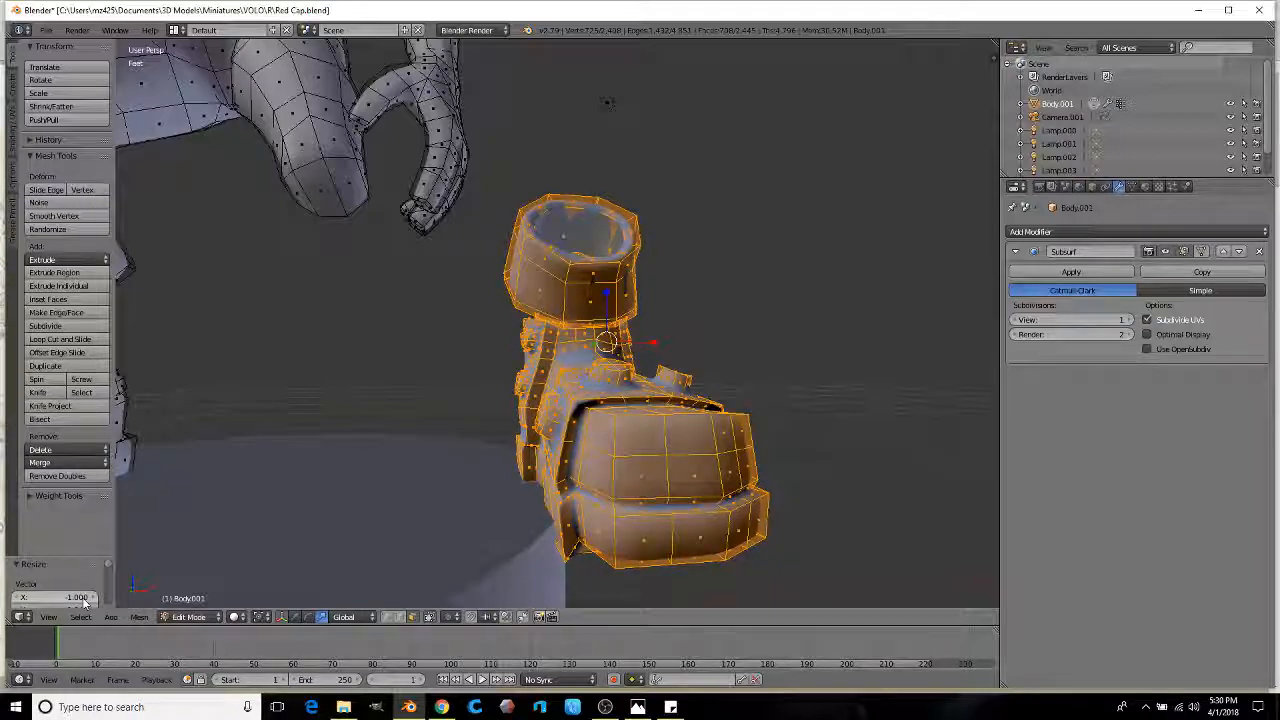
key(ctrl+n)
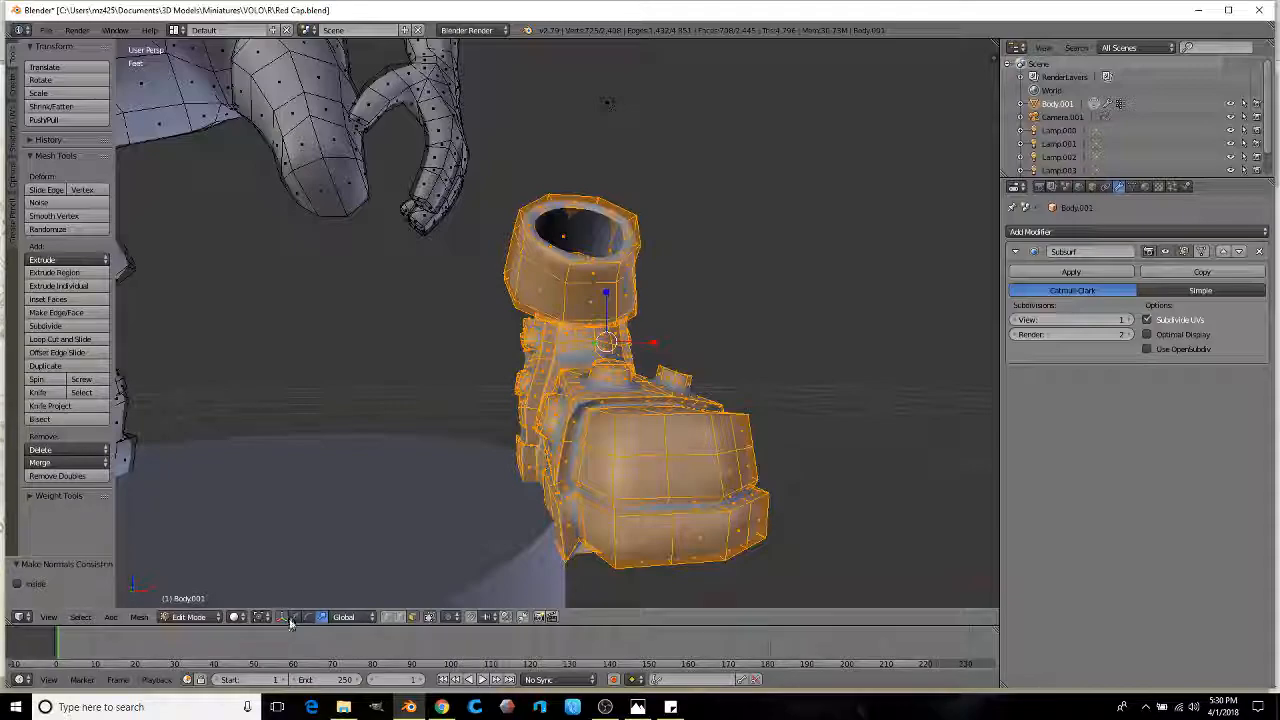
key(Tab)
key(Tab)
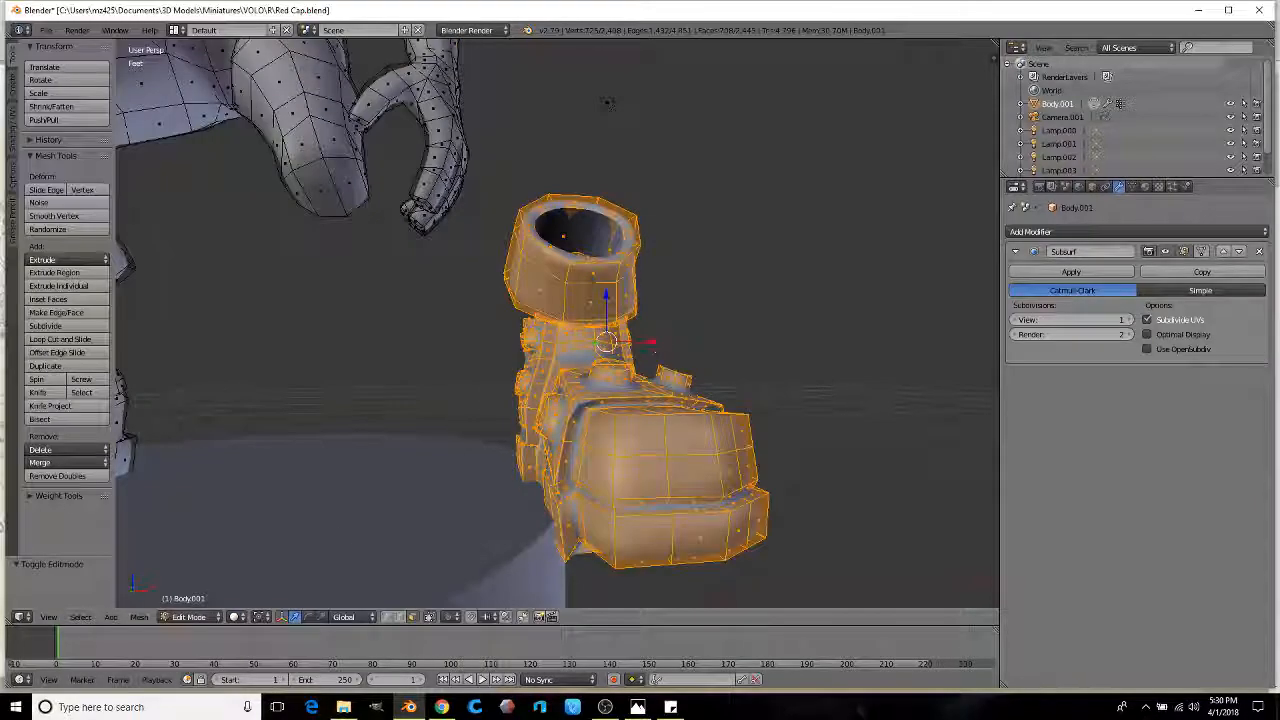
key(Tab)
key(Tab)
Step: Slide the mirrored boot along X until it sits beneath the other leg
drag(655, 347, 428, 347)
scroll(428, 347, down, 3)
scroll(430, 380, up, 3)
middle_drag(430, 390, 503, 392)
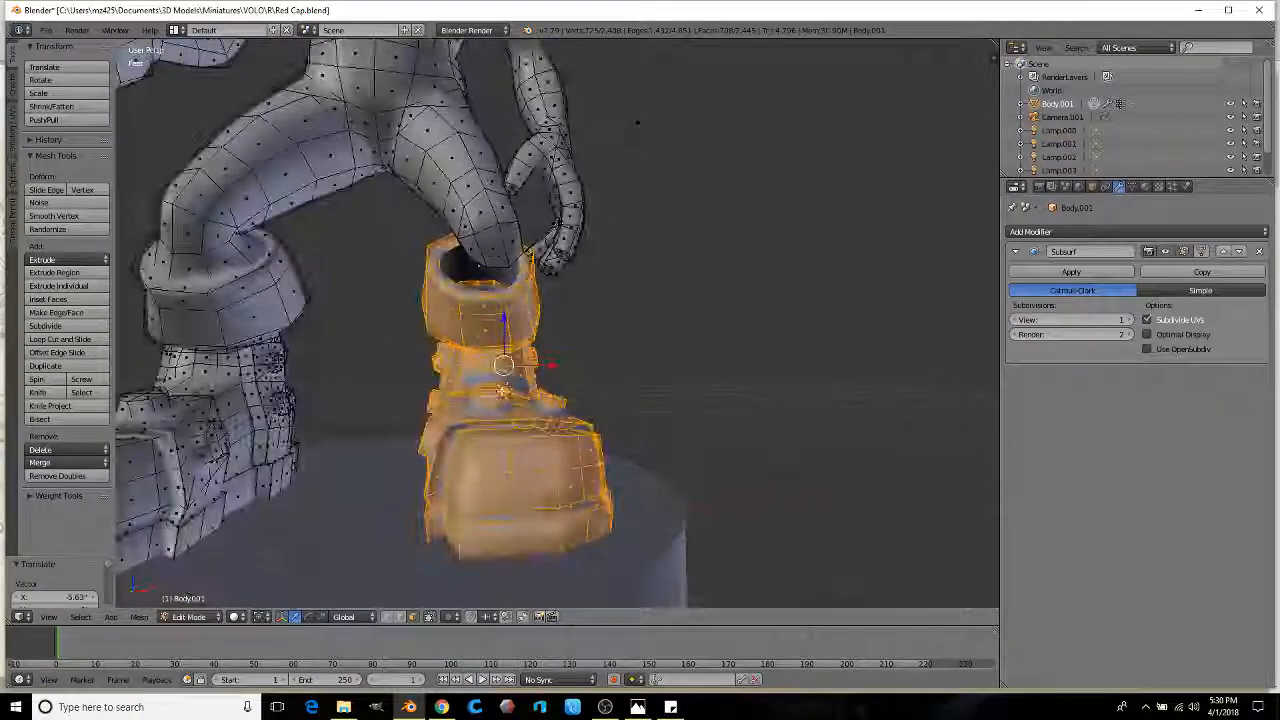
drag(554, 365, 566, 360)
mouse_move(566, 360)
middle_down()
mouse_move(631, 346)
mouse_move(575, 331)
mouse_move(557, 351)
middle_up()
scroll(575, 331, up, 3)
scroll(557, 351, up, 3)
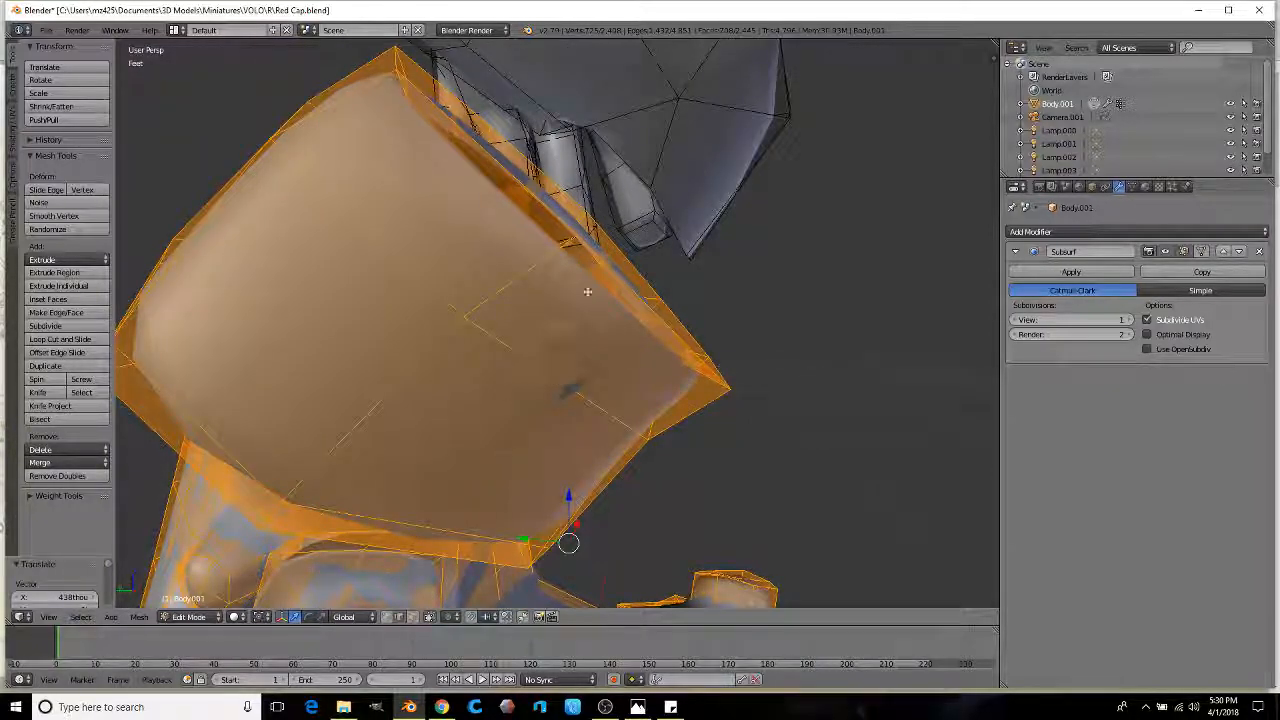
Step: Join the trouser leg's edge loop to the boot cuff with Bridge Edge Loops
alt+right_click(681, 250)
middle_drag(681, 254, 477, 394)
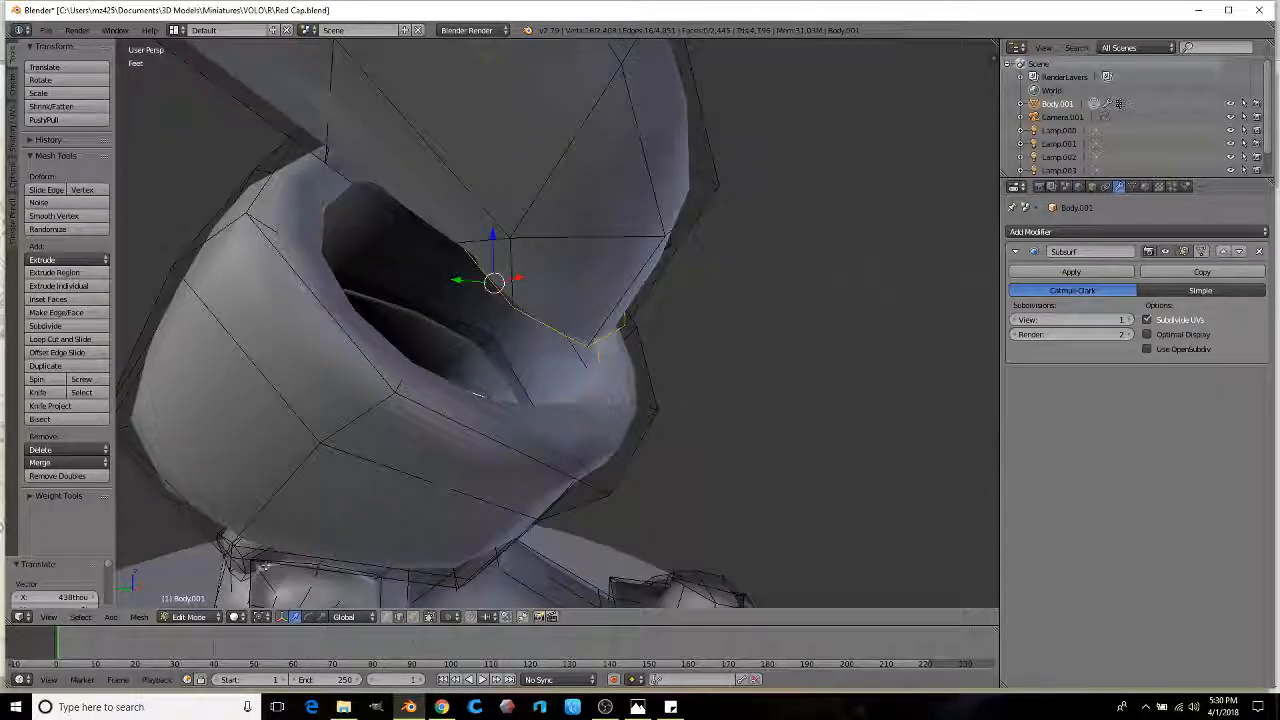
click(139, 617)
mouse_move(222, 431)
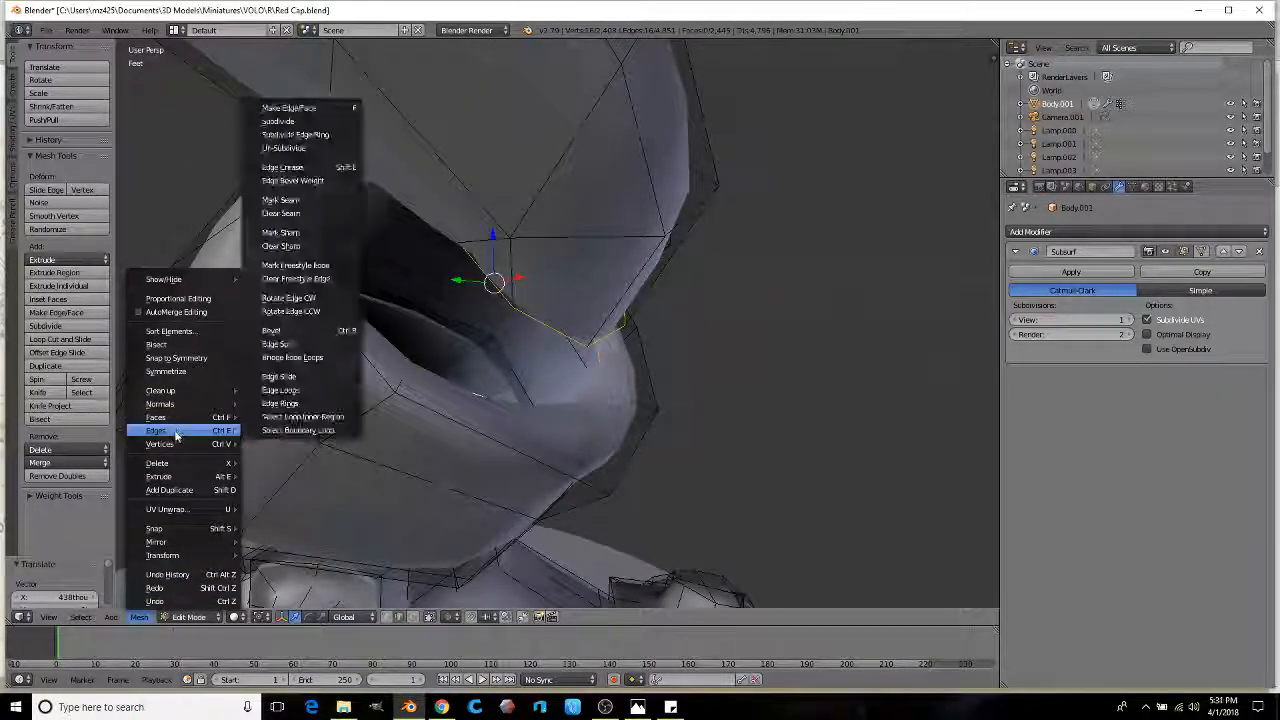
click(318, 357)
scroll(560, 310, down, 8)
middle_drag(560, 310, 534, 334)
scroll(499, 296, down, 3)
scroll(518, 342, up, 2)
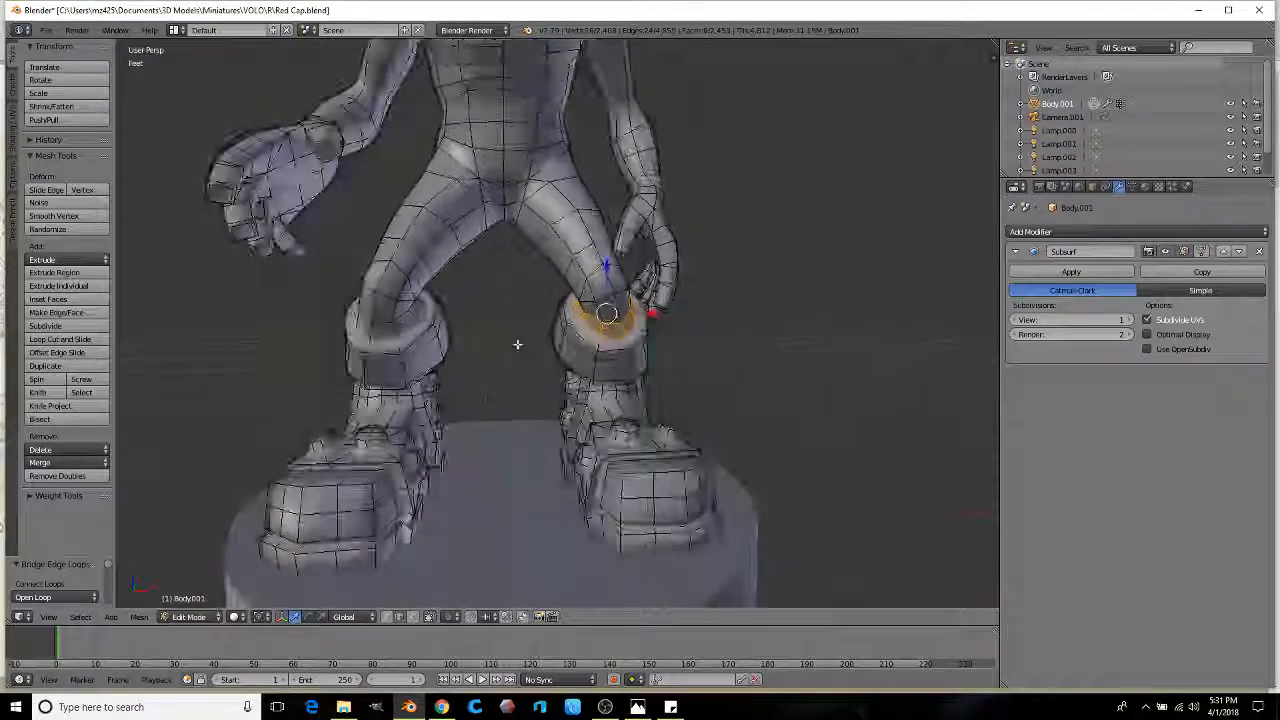
scroll(480, 303, up, 5)
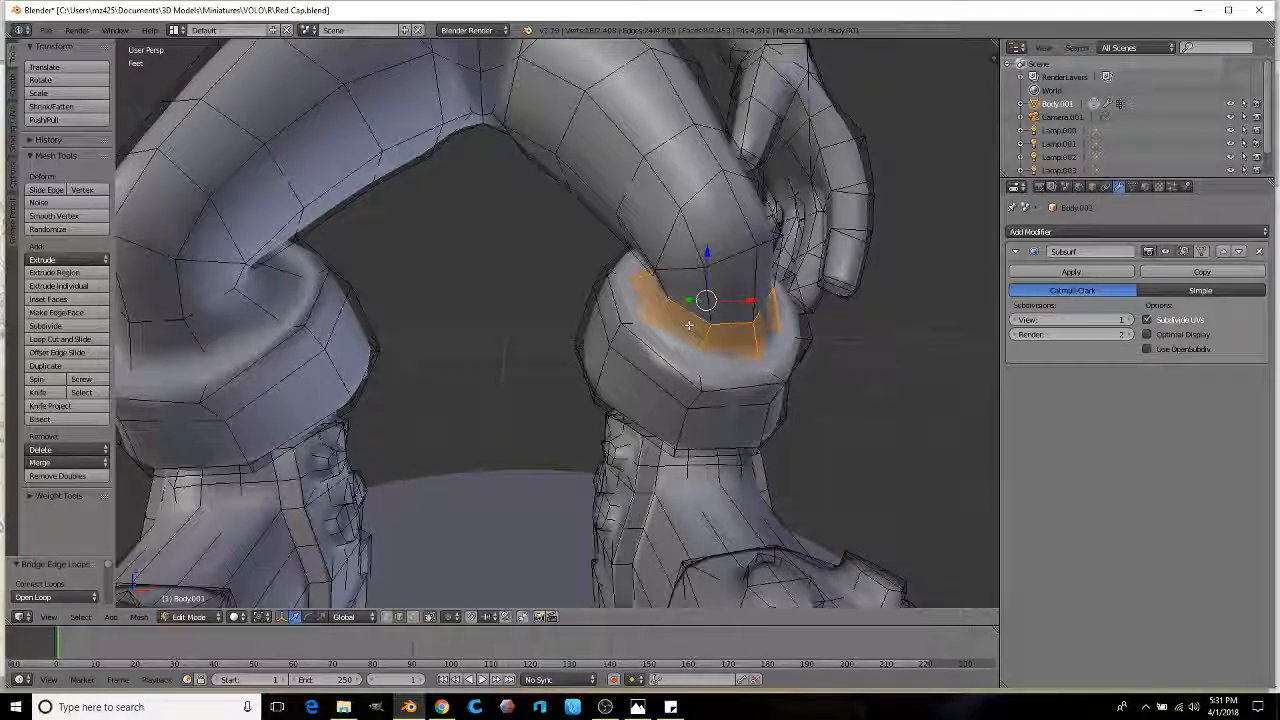
Step: Scale the left and right cuff edge loops outward
middle_drag(645, 311, 420, 300)
alt+right_click(343, 290)
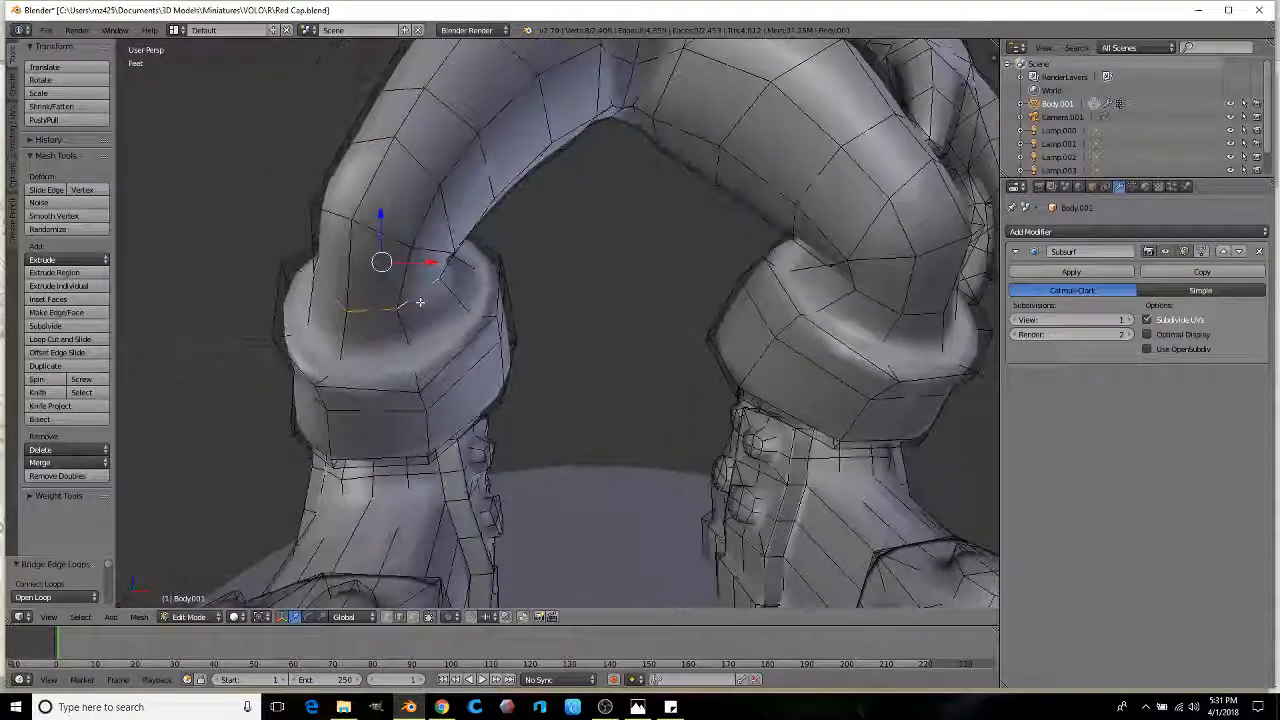
key(s)
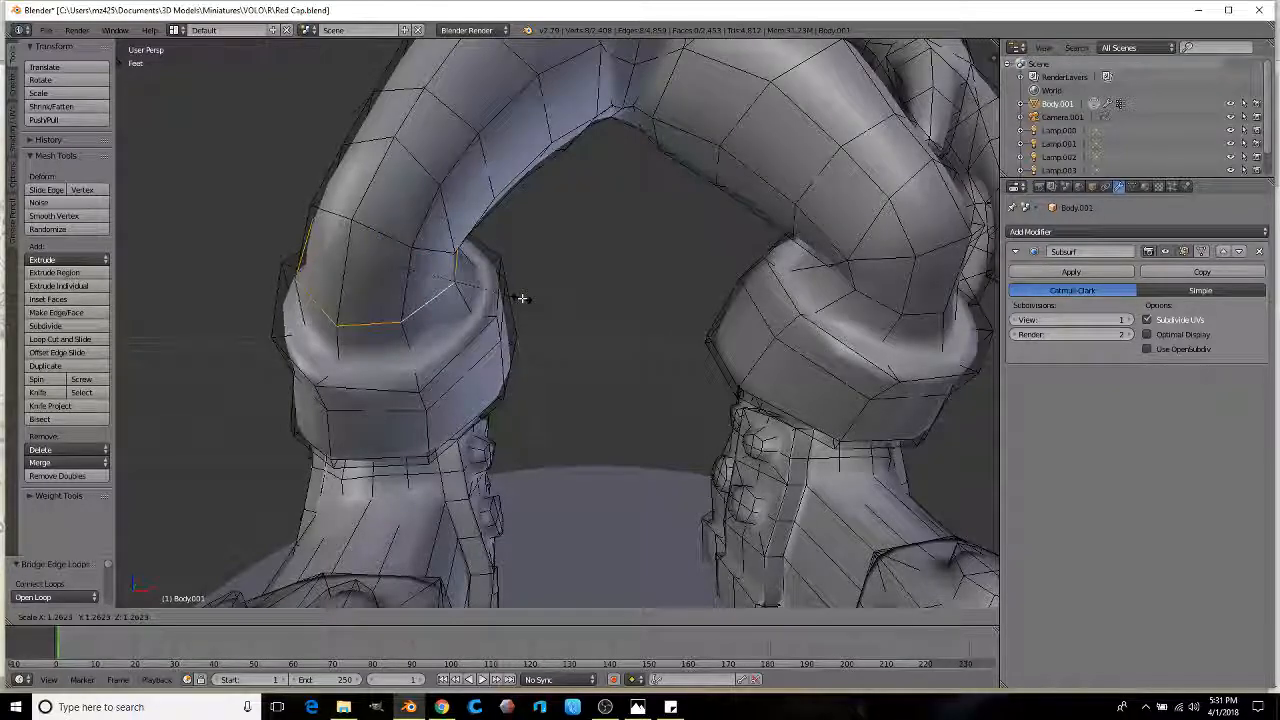
click(520, 297)
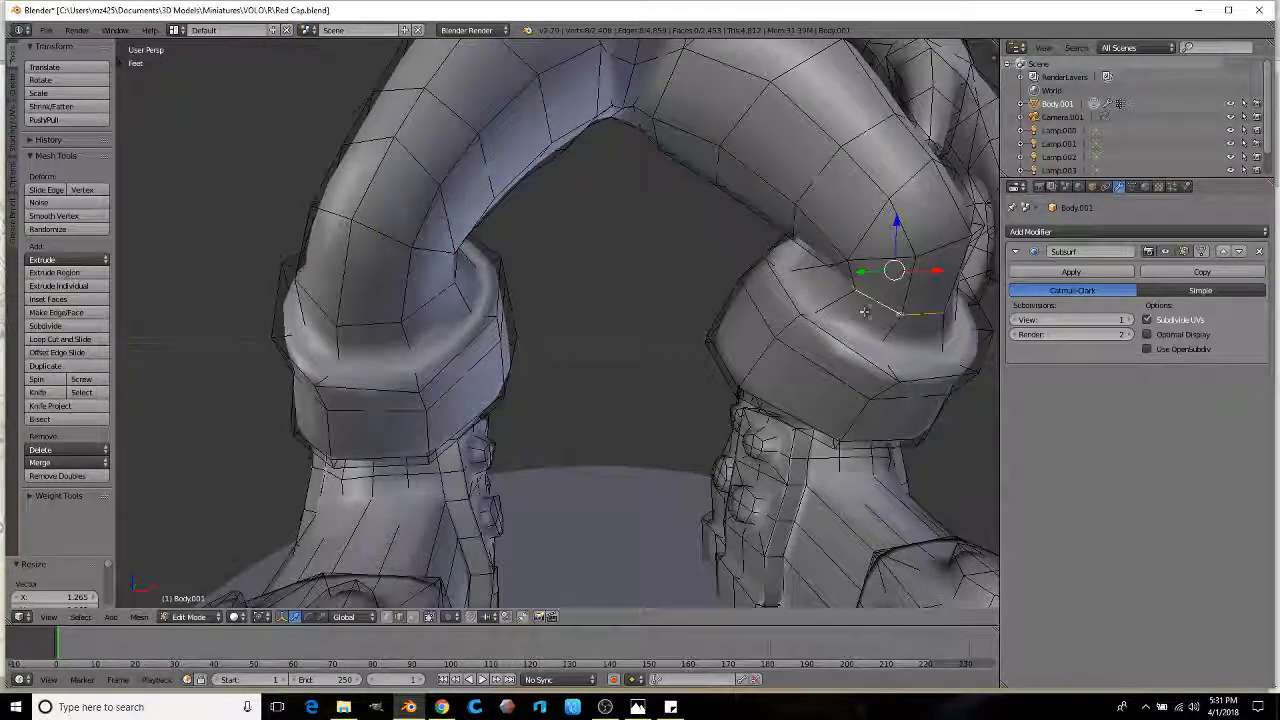
key(s)
click(891, 308)
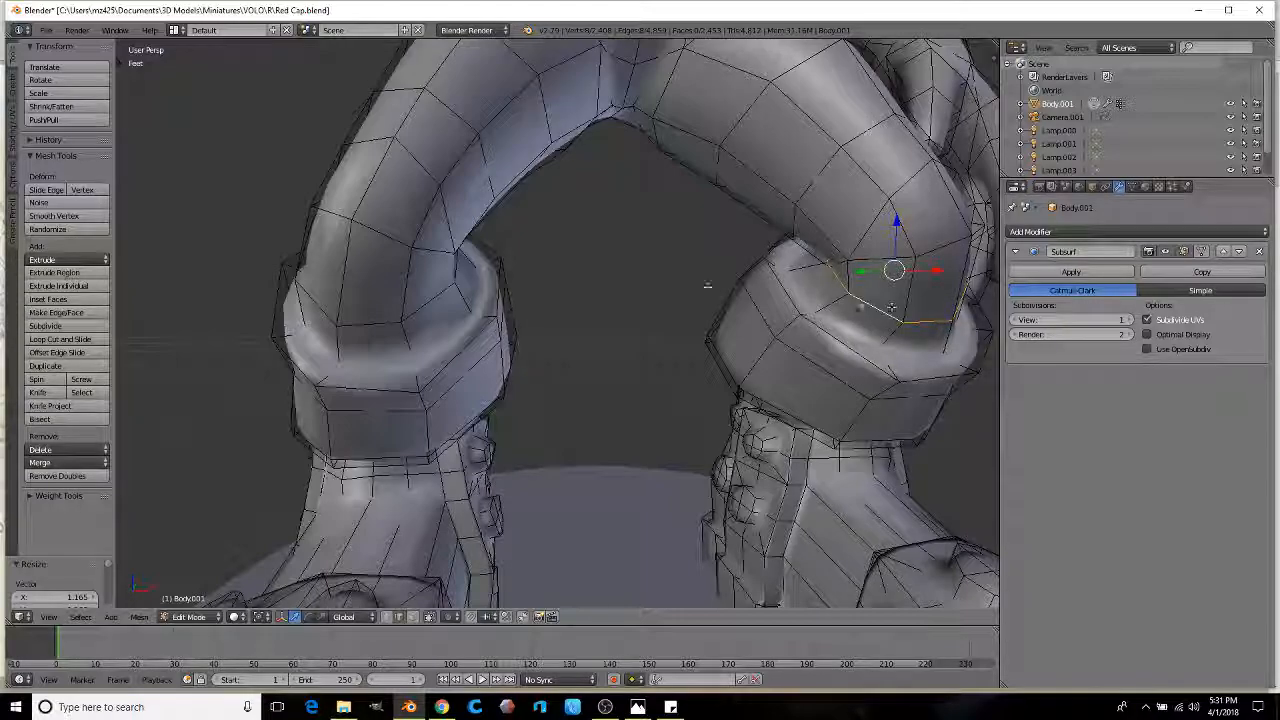
Step: Scale the matching edge loops a little higher on both legs outward
middle_drag(466, 215, 446, 234)
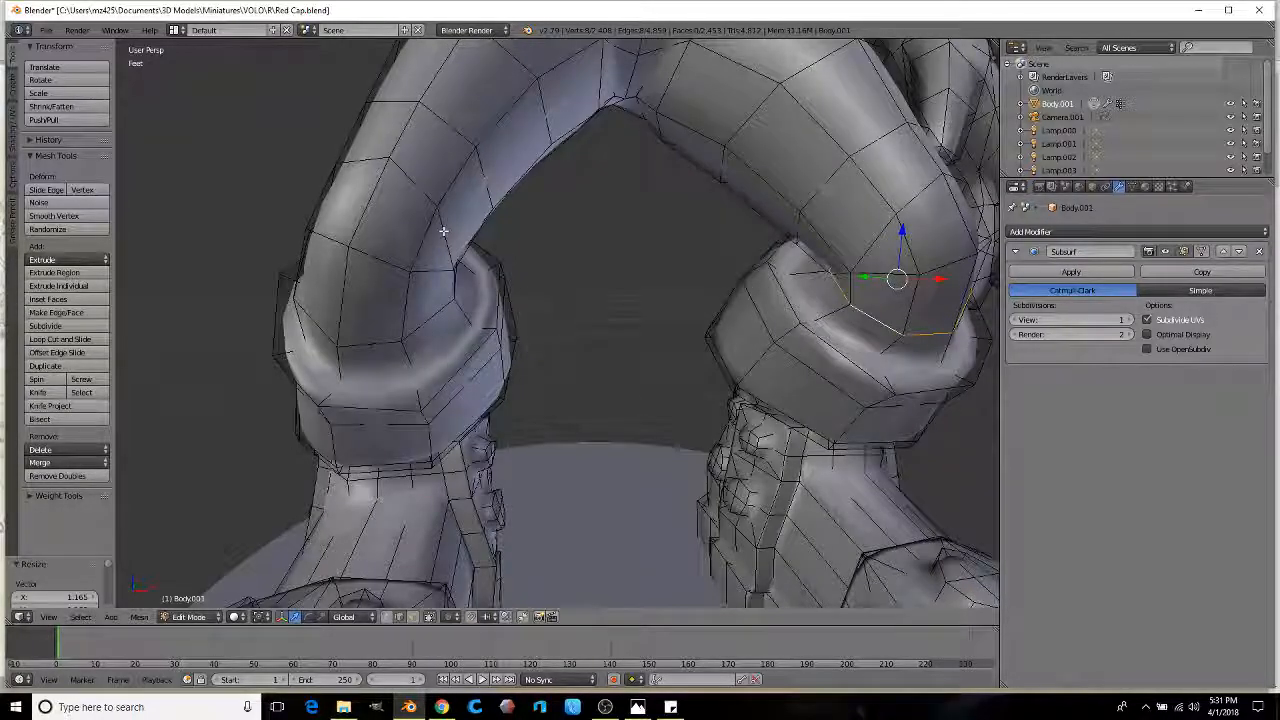
alt+right_click(450, 220)
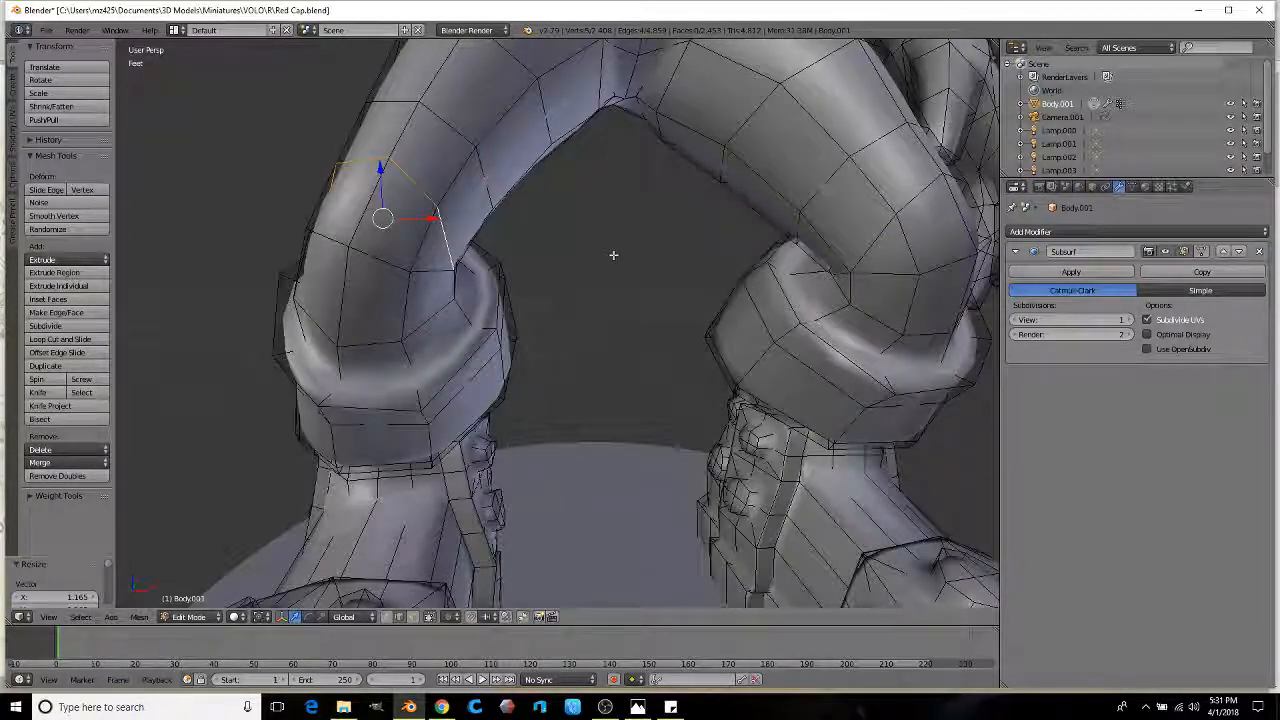
key(s)
click(666, 251)
alt+right_click(856, 234)
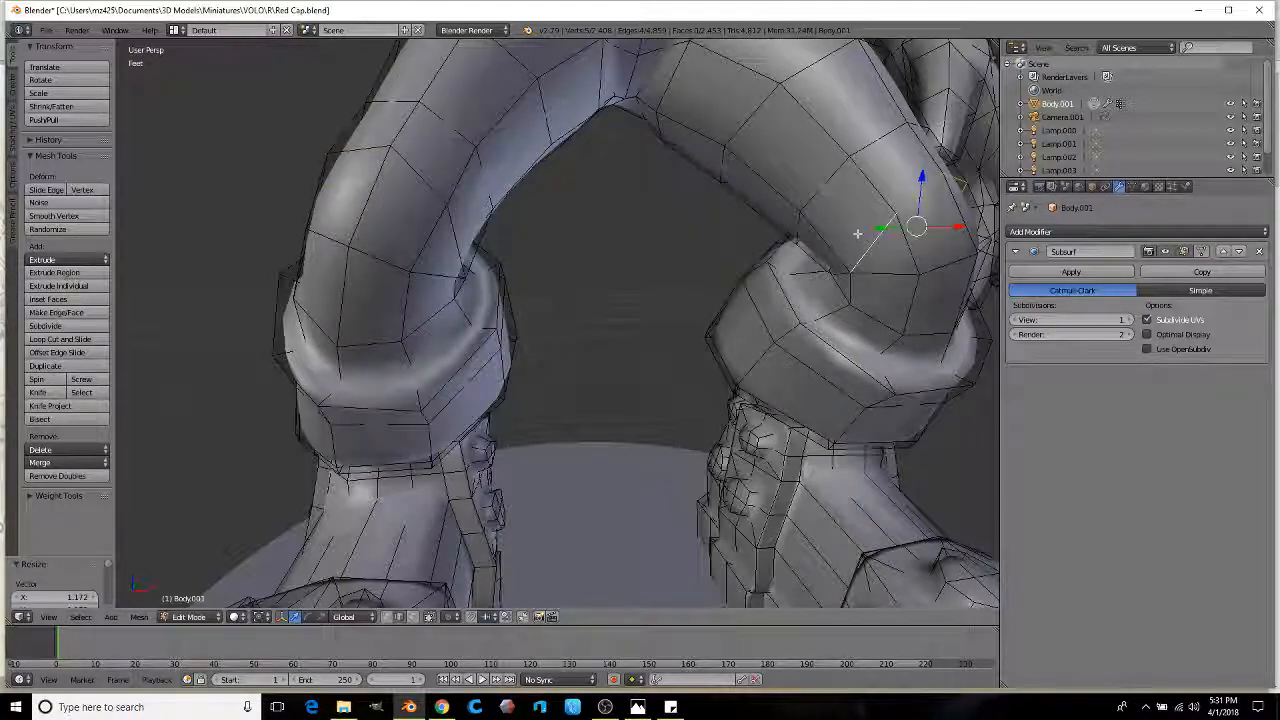
key(s)
click(840, 236)
Step: Enlarge the upper thigh edge loops on both legs, the last one by 1.238
alt+right_click(497, 185)
middle_drag(520, 197, 562, 216)
scroll(562, 216, down, 2)
key(s)
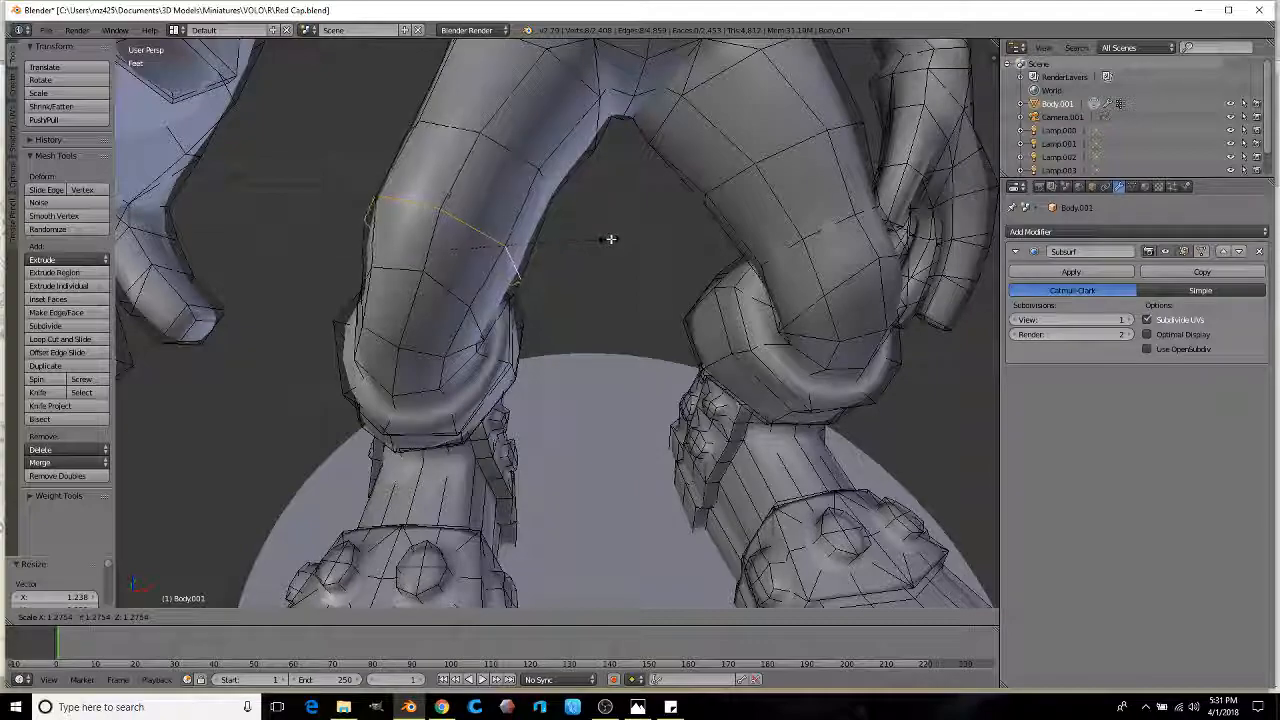
click(610, 238)
alt+right_click(517, 150)
key(s)
click(636, 188)
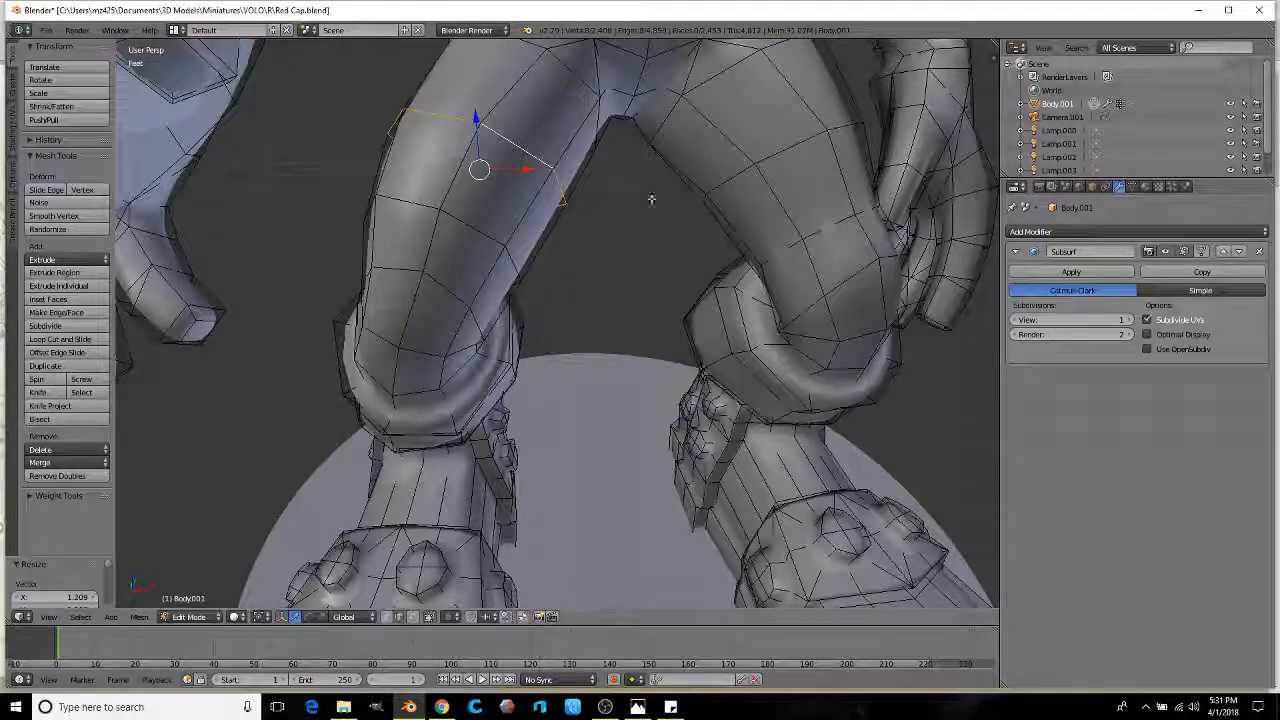
key(s)
alt+right_click(733, 196)
key(s)
middle_drag(723, 187, 590, 333)
click(735, 248)
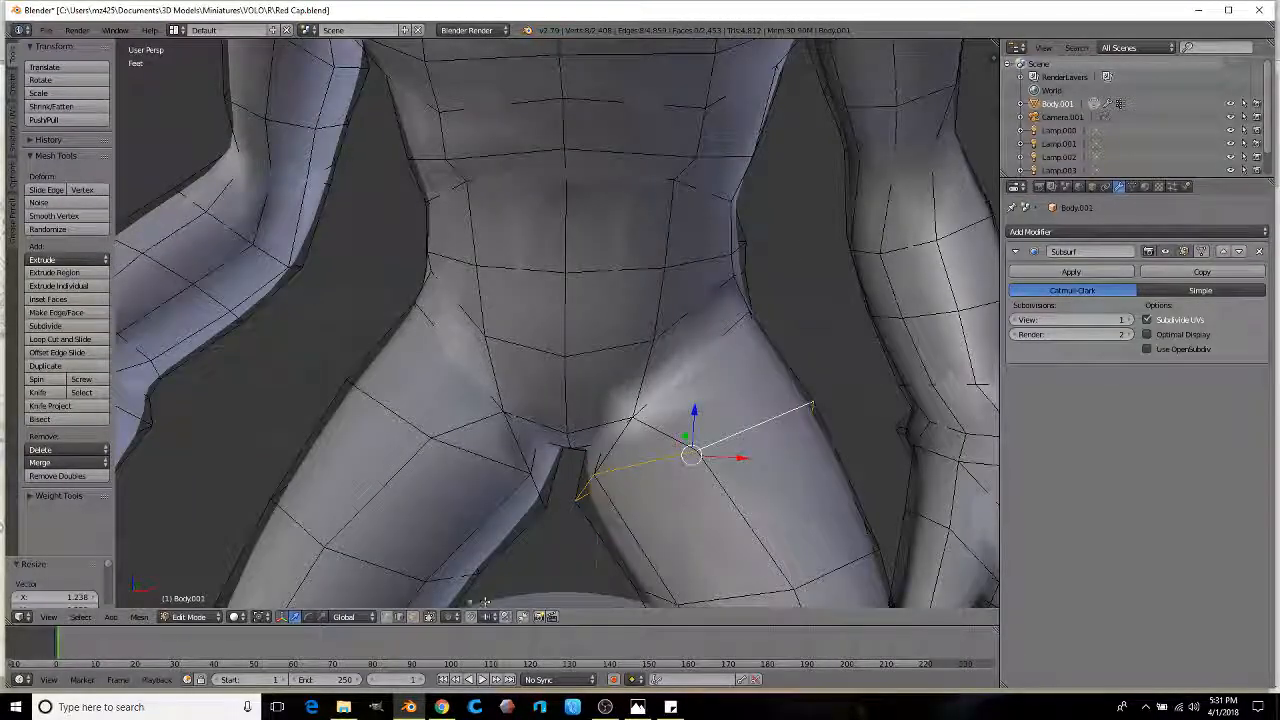
Step: Scale the waist edge loop using the scale manipulator
middle_drag(410, 588, 534, 361)
scroll(534, 361, down, 8)
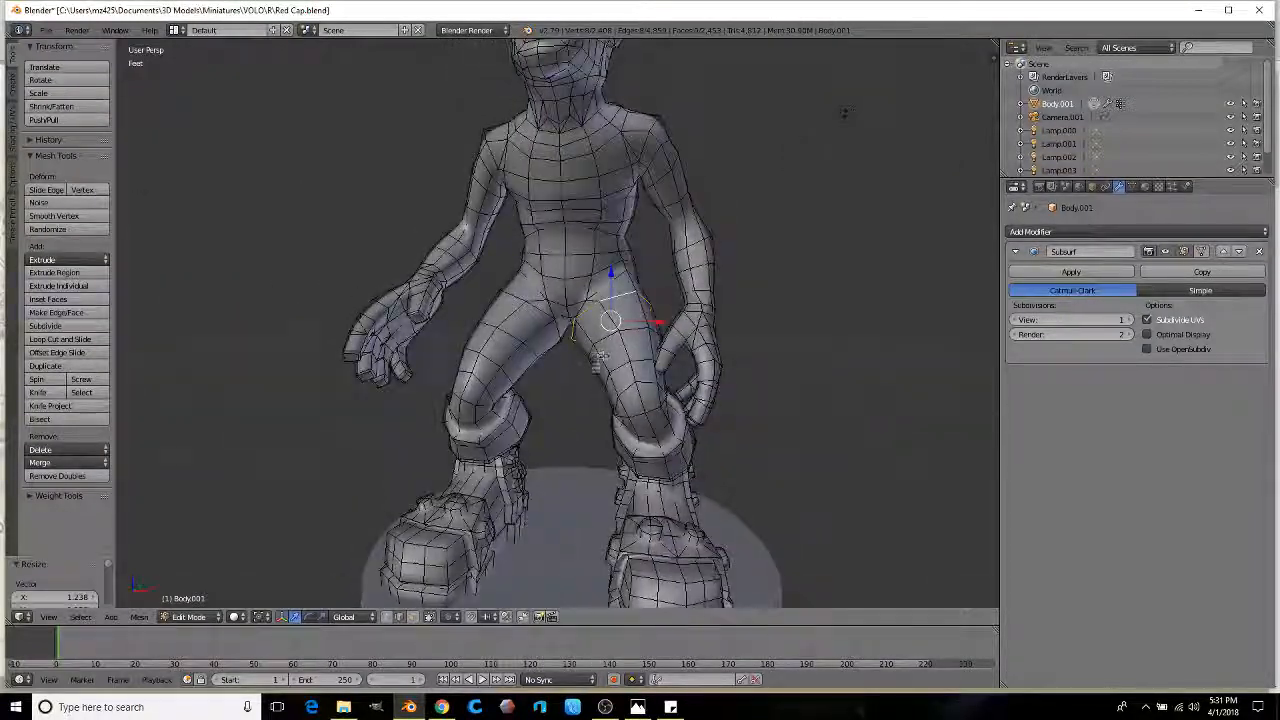
scroll(599, 357, up, 2)
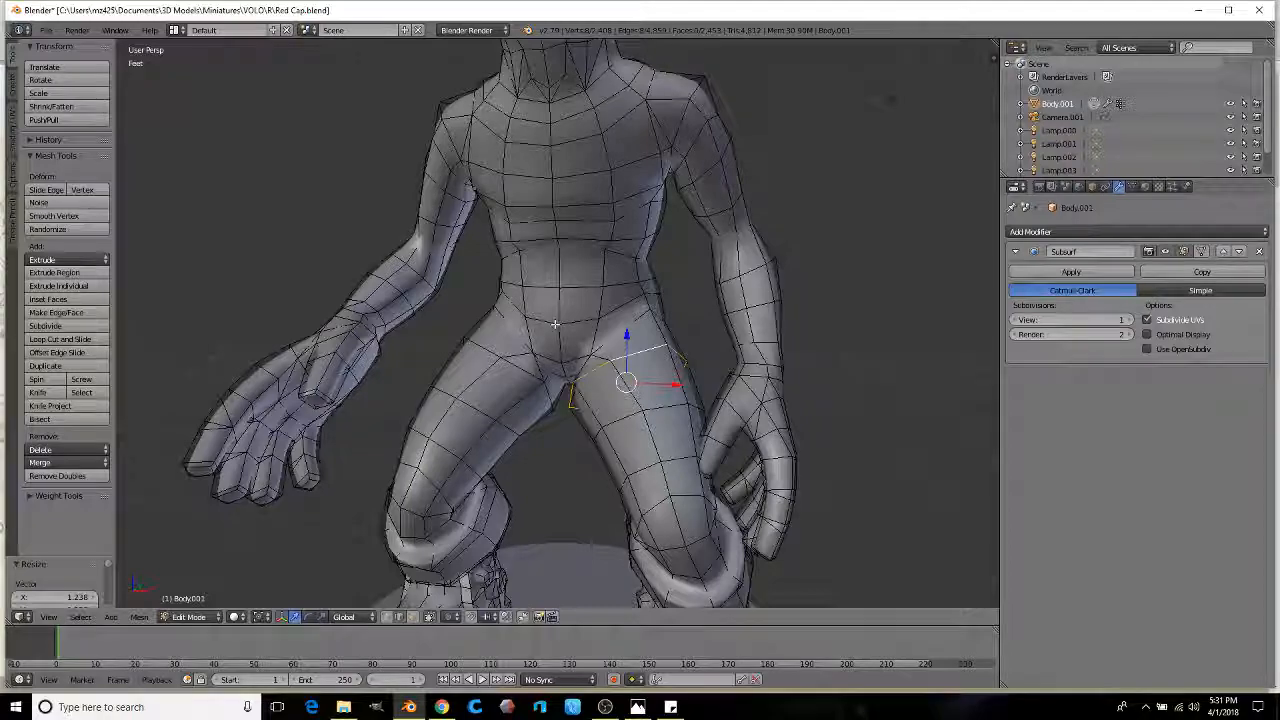
scroll(554, 323, up, 5)
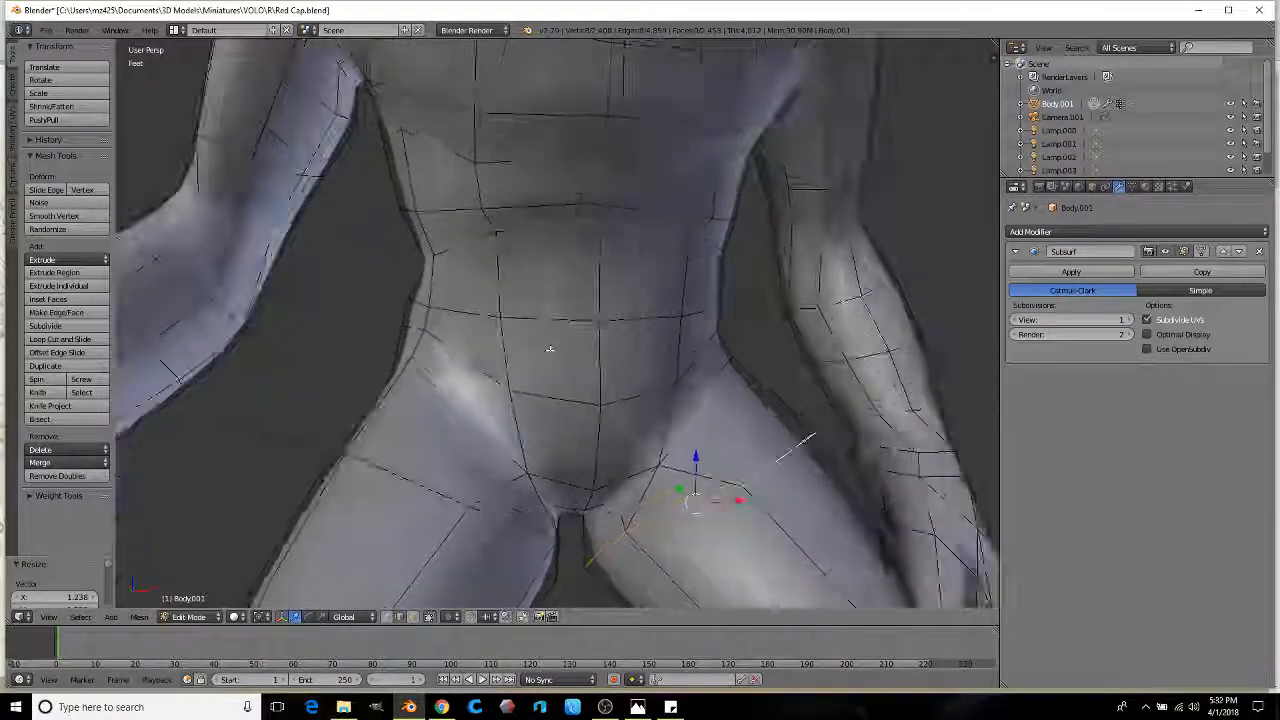
middle_drag(565, 302, 488, 303)
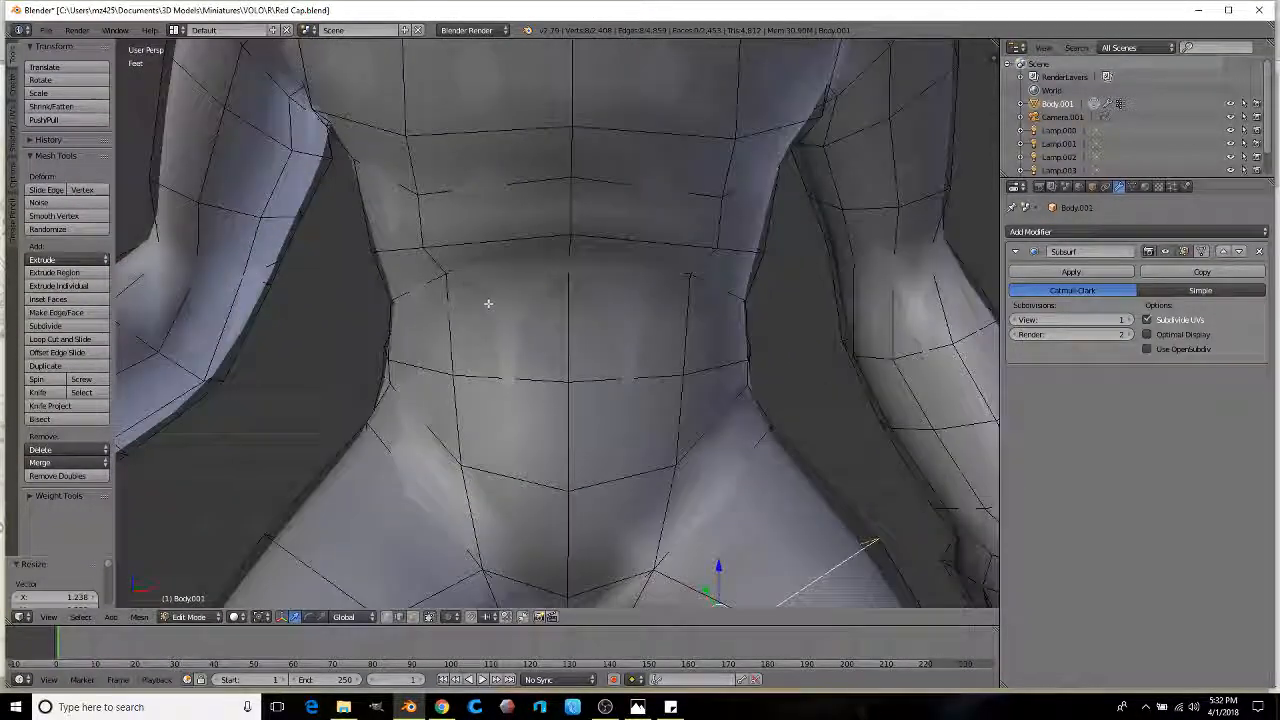
middle_drag(654, 261, 541, 216)
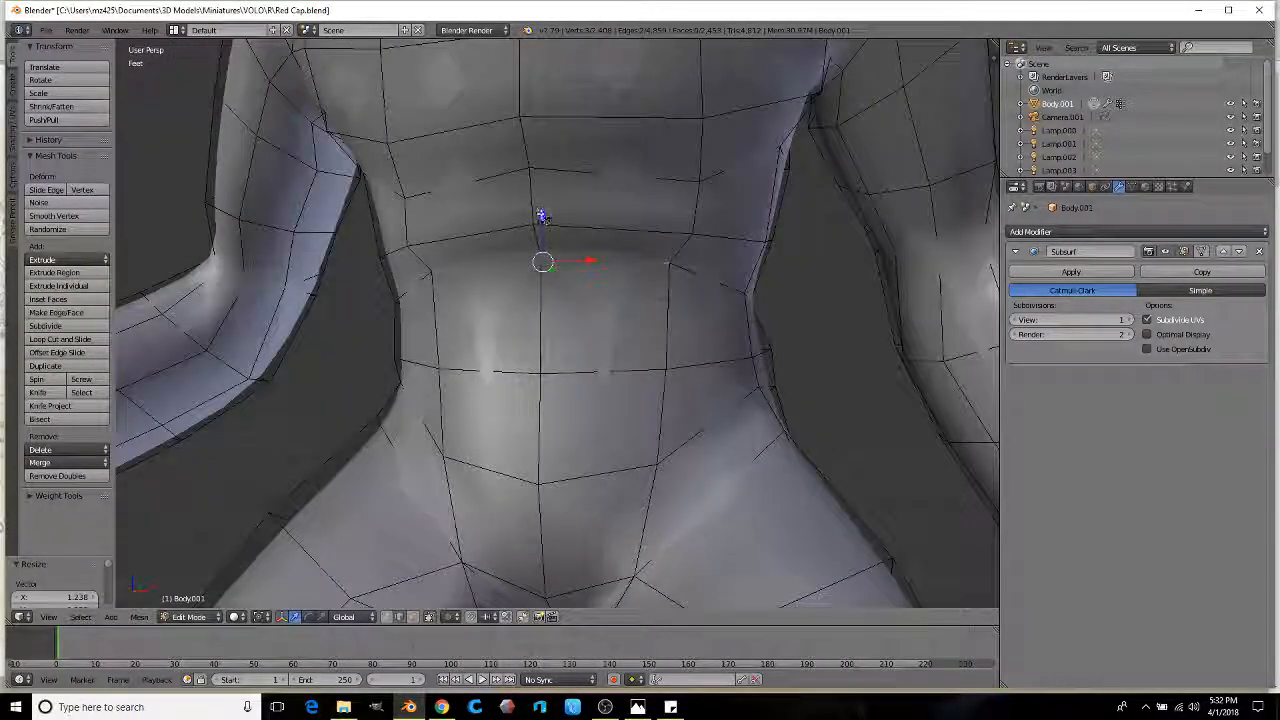
click(322, 617)
click(549, 284)
middle_drag(549, 284, 578, 291)
middle_drag(493, 291, 555, 243)
middle_drag(524, 329, 537, 283)
middle_drag(524, 279, 535, 426)
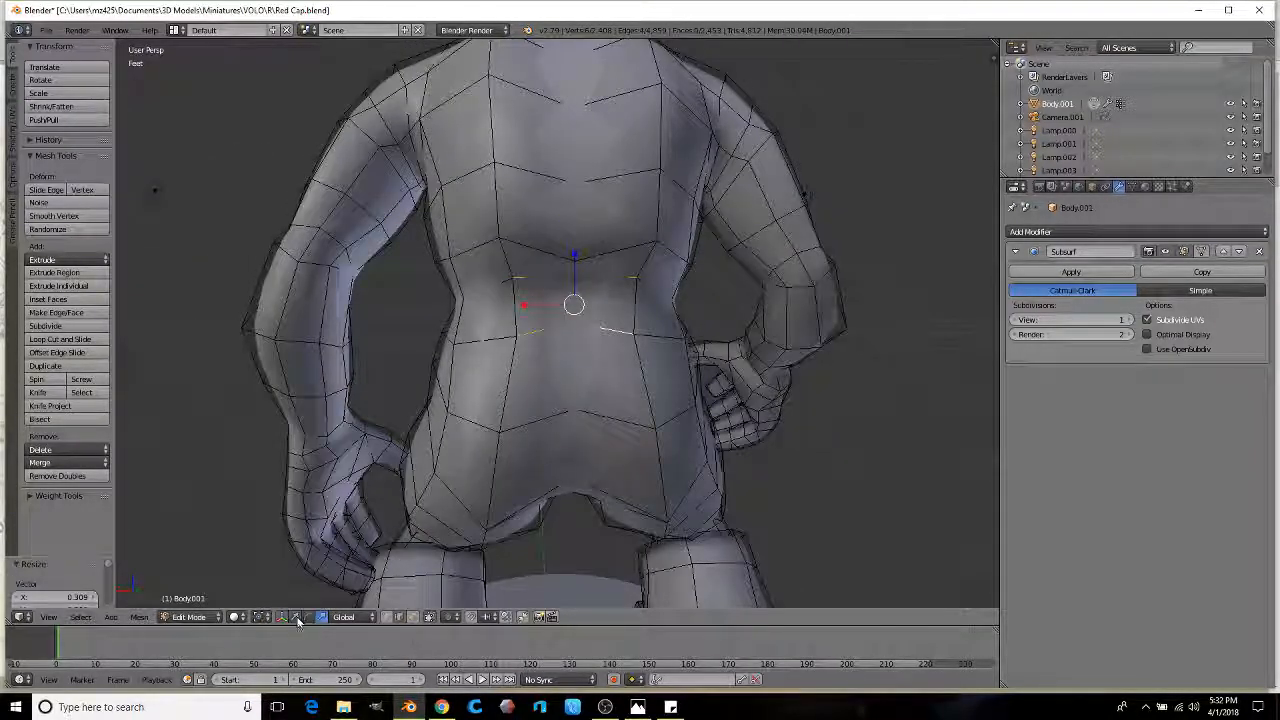
Step: Lower the waist loop along Z, then scale both waist loops by about 1.06
key(g)
key(z)
click(575, 275)
middle_drag(575, 275, 666, 320)
scroll(556, 303, up, 1)
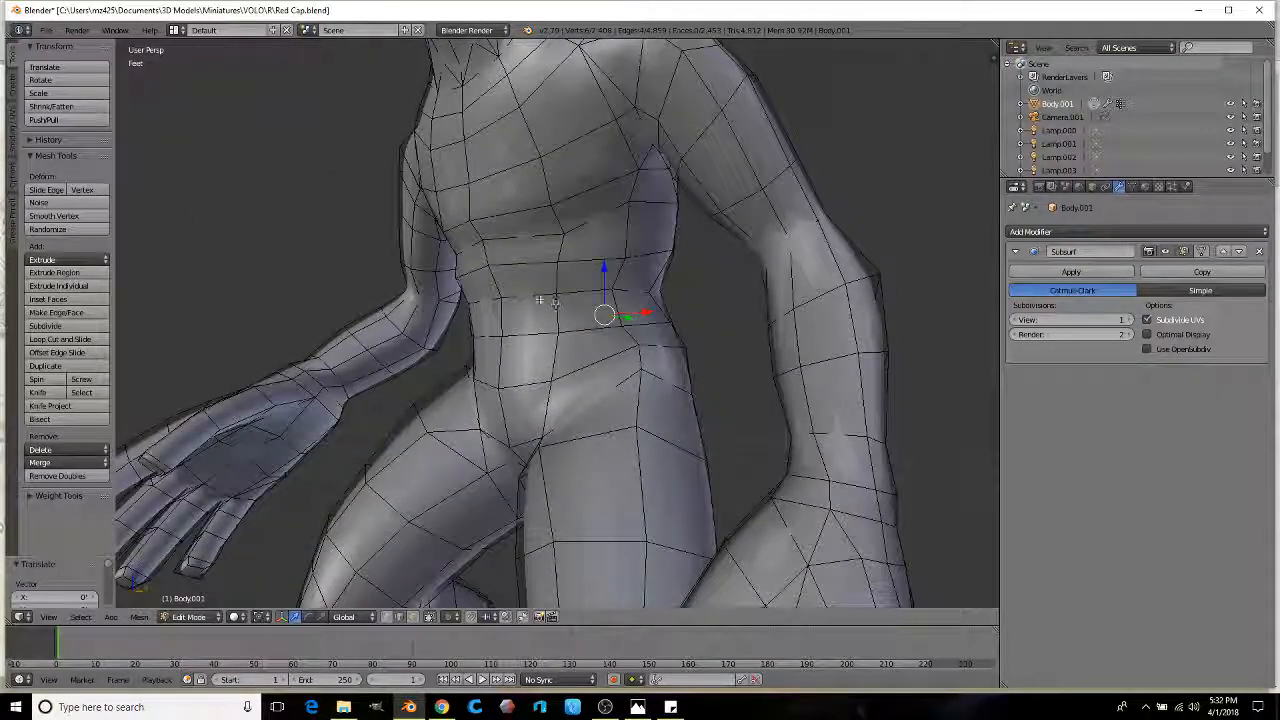
middle_drag(556, 302, 700, 318)
key(s)
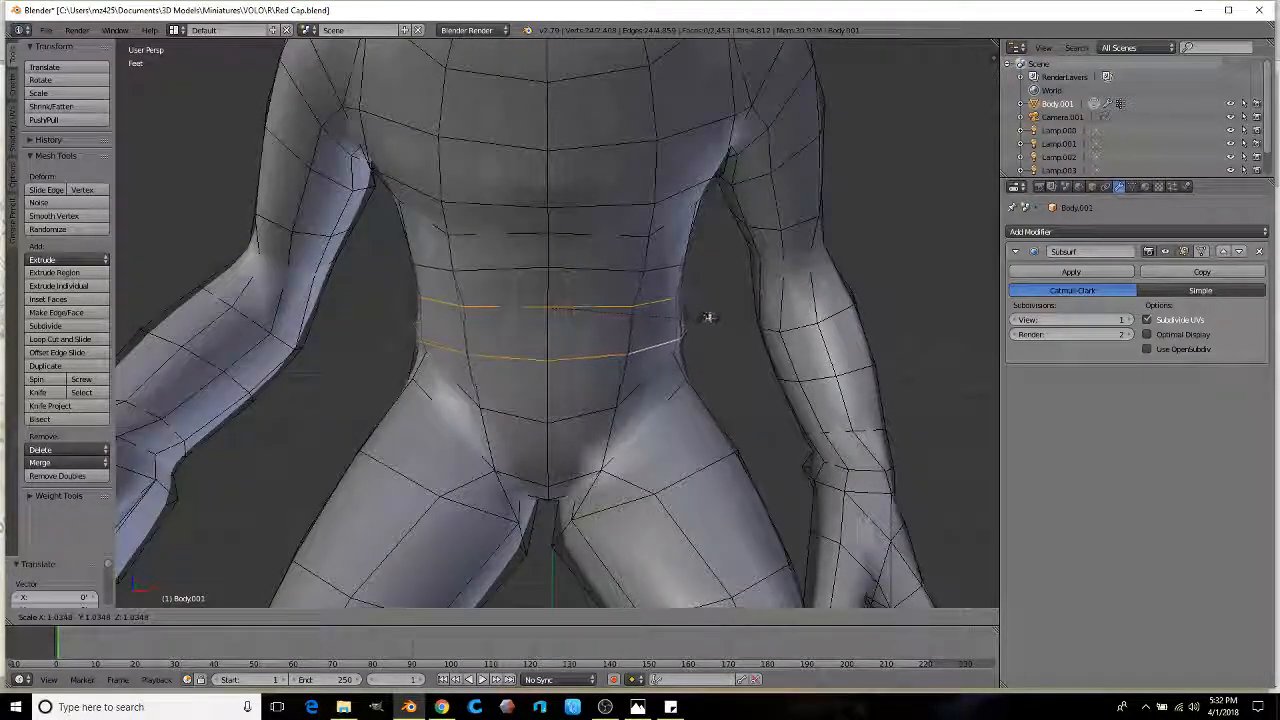
click(707, 317)
drag(556, 265, 557, 265)
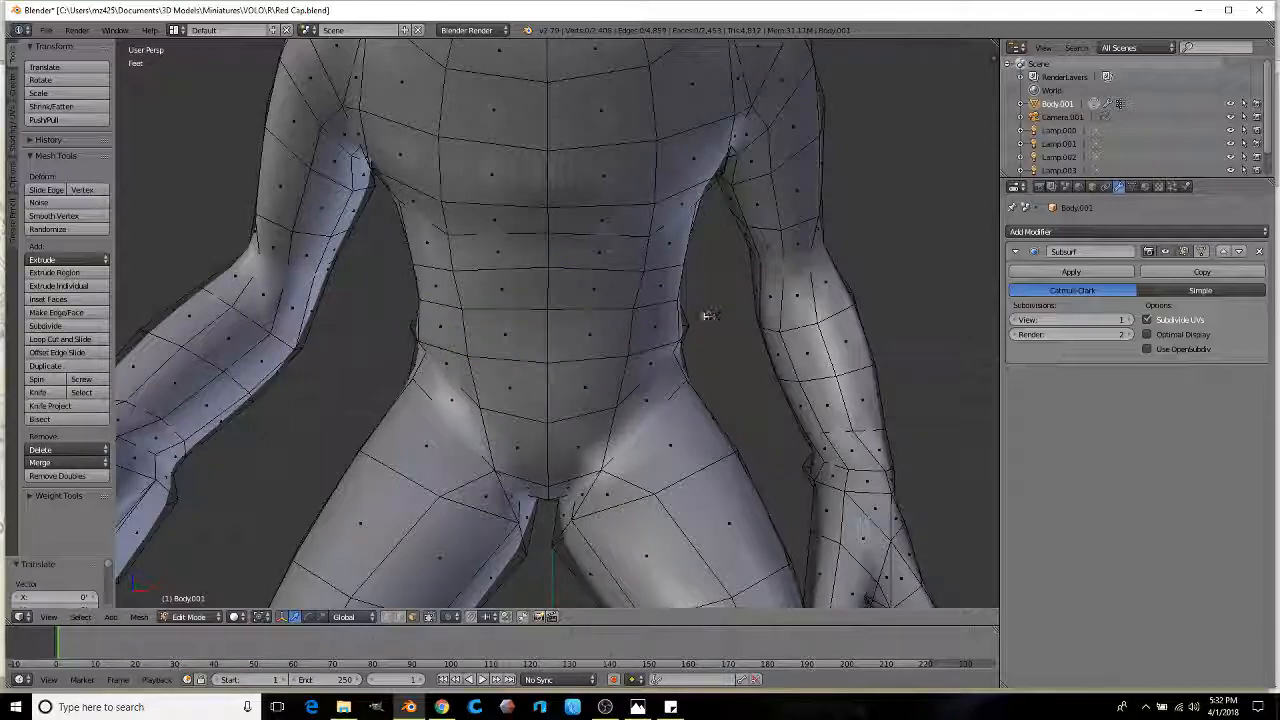
Step: Extrude the waist faces in place and scale them outward by 1.222 into a belt
key(e)
right_click(745, 309)
key(s)
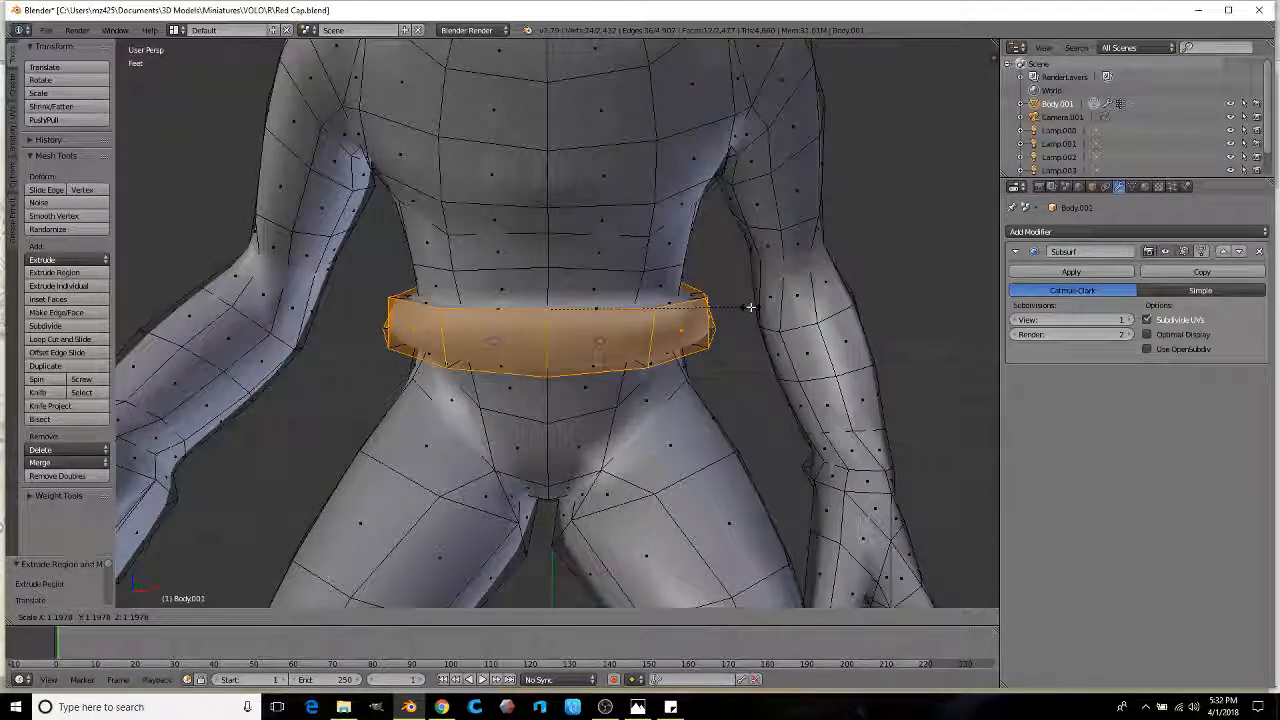
click(754, 302)
middle_drag(644, 330, 50, 345)
Step: Add a loop cut along the belt's edge, then select the face loop under the belt
key(a)
right_click(646, 333)
click(55, 342)
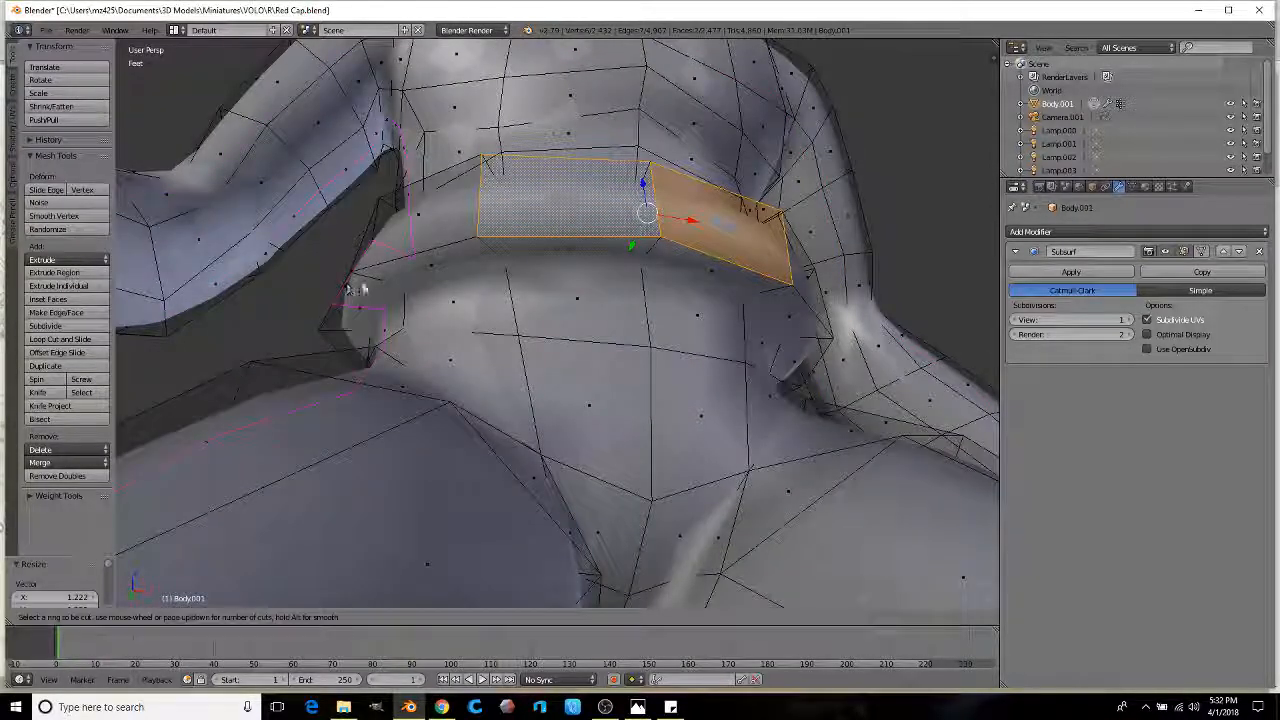
click(368, 286)
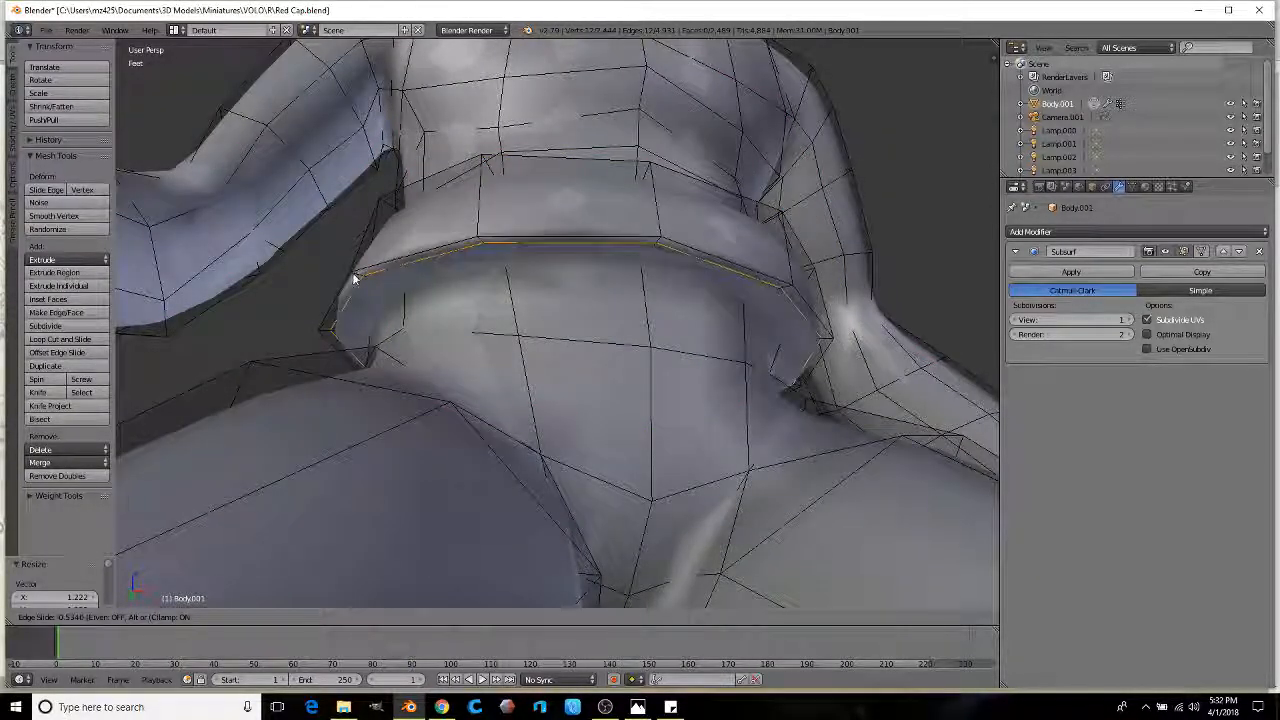
click(352, 274)
key(g)
click(497, 283)
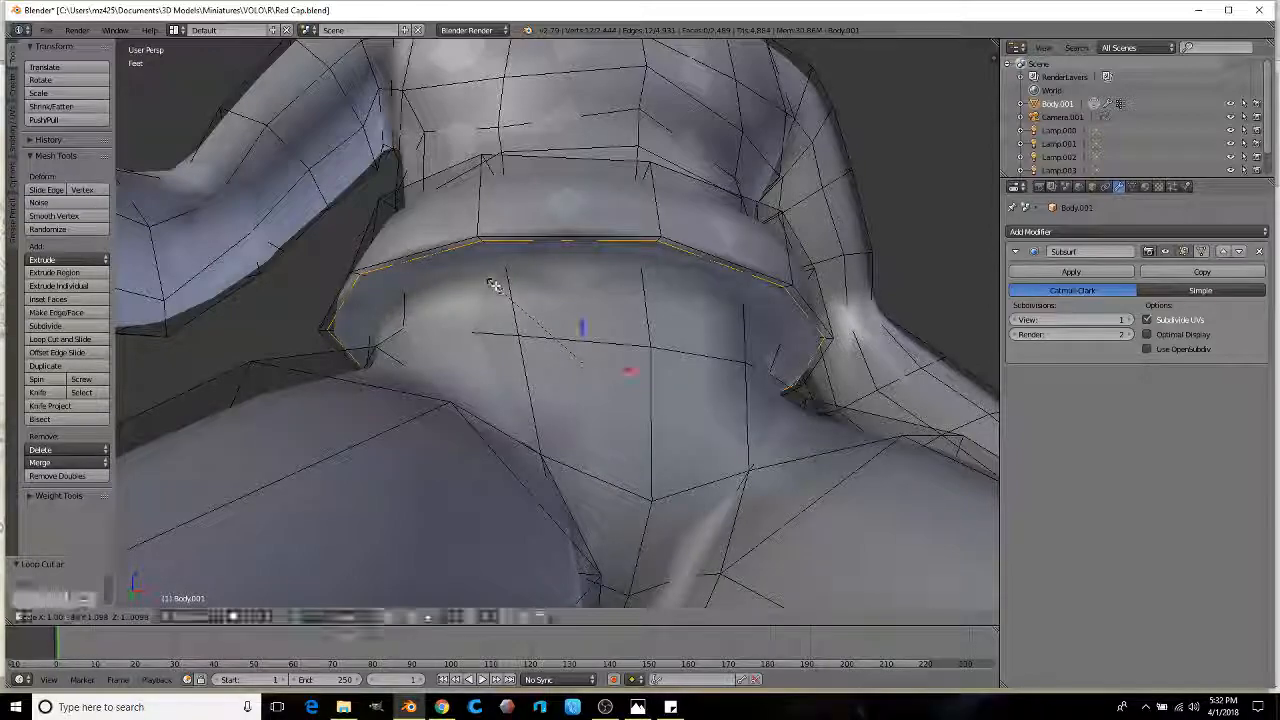
key(ctrl+z)
click(414, 617)
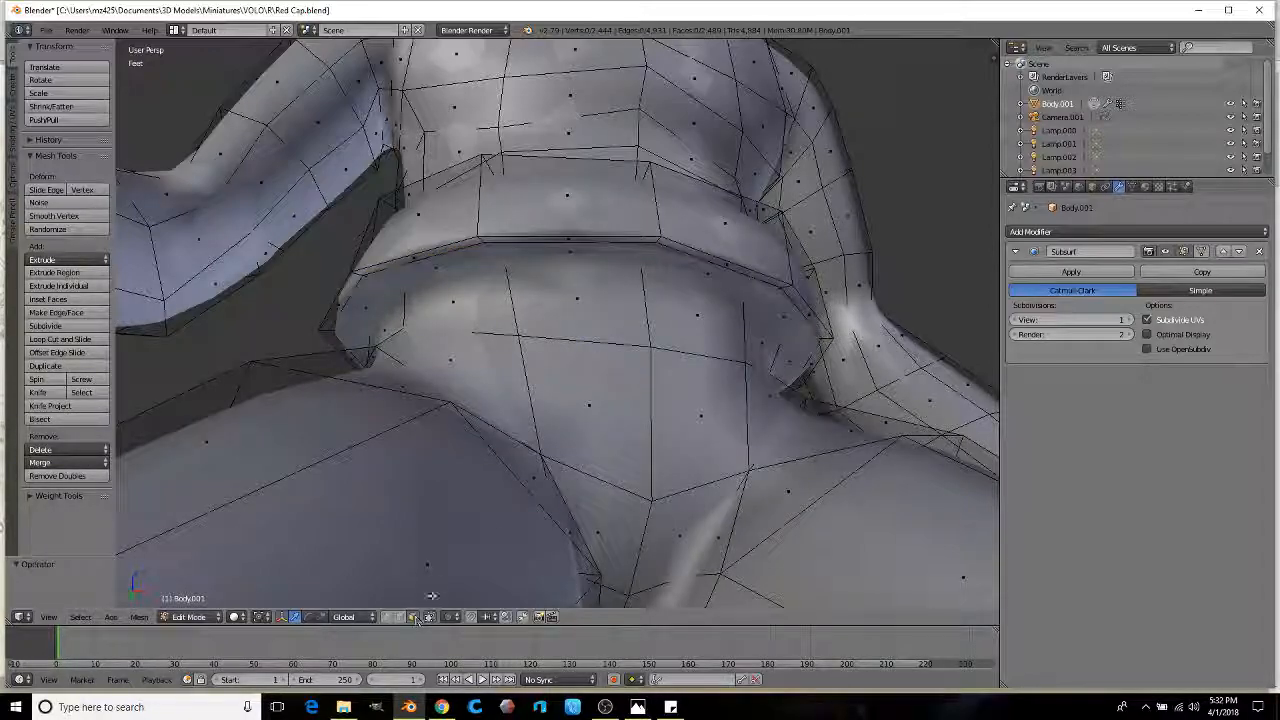
alt+right_click(394, 286)
Step: Extrude the belt's underside downward and scale it outward into a flared trouser top
scroll(394, 286, down, 2)
middle_drag(394, 286, 446, 326)
scroll(534, 314, down, 1)
middle_drag(600, 270, 606, 292)
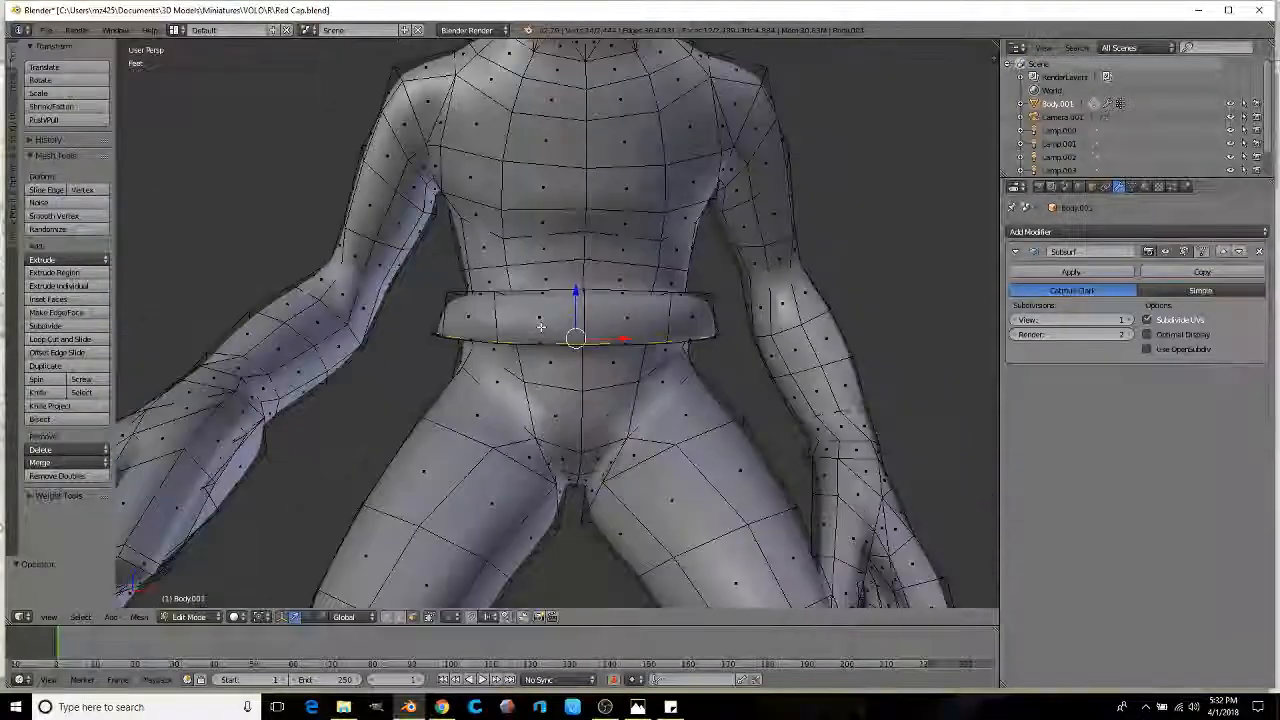
key(e)
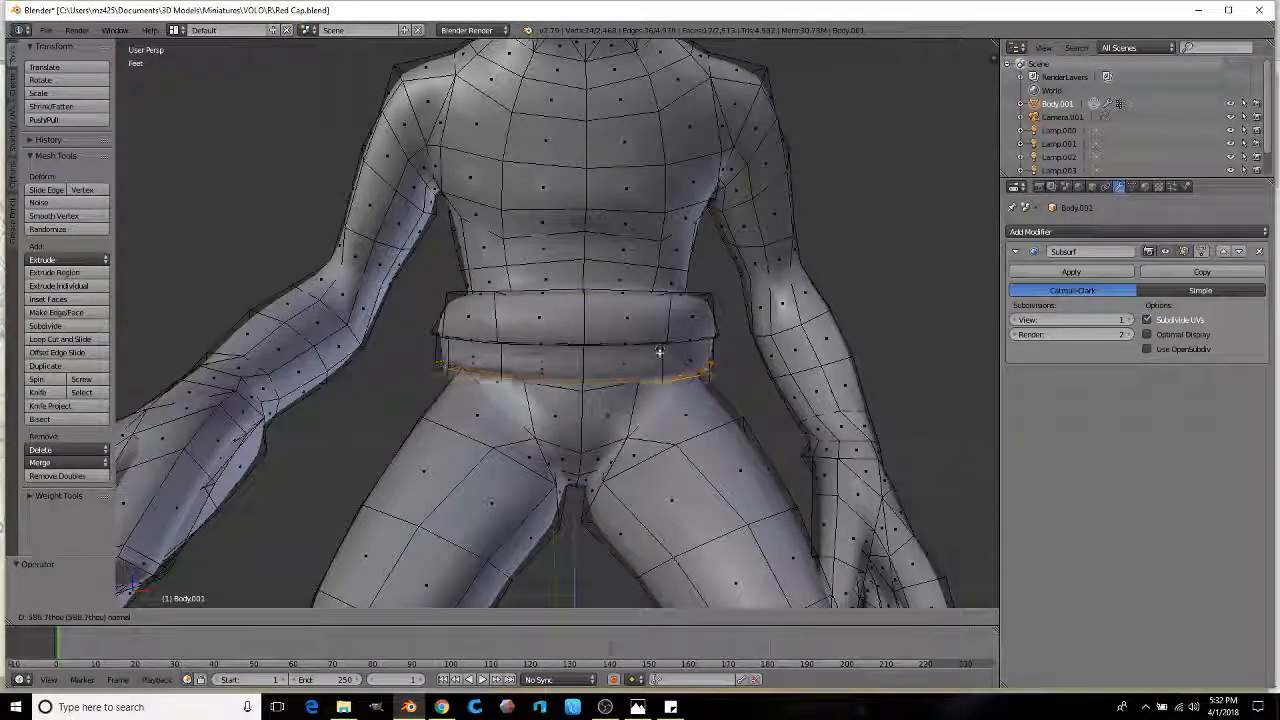
click(664, 362)
key(s)
click(703, 366)
middle_drag(703, 366, 664, 368)
scroll(675, 360, up, 1)
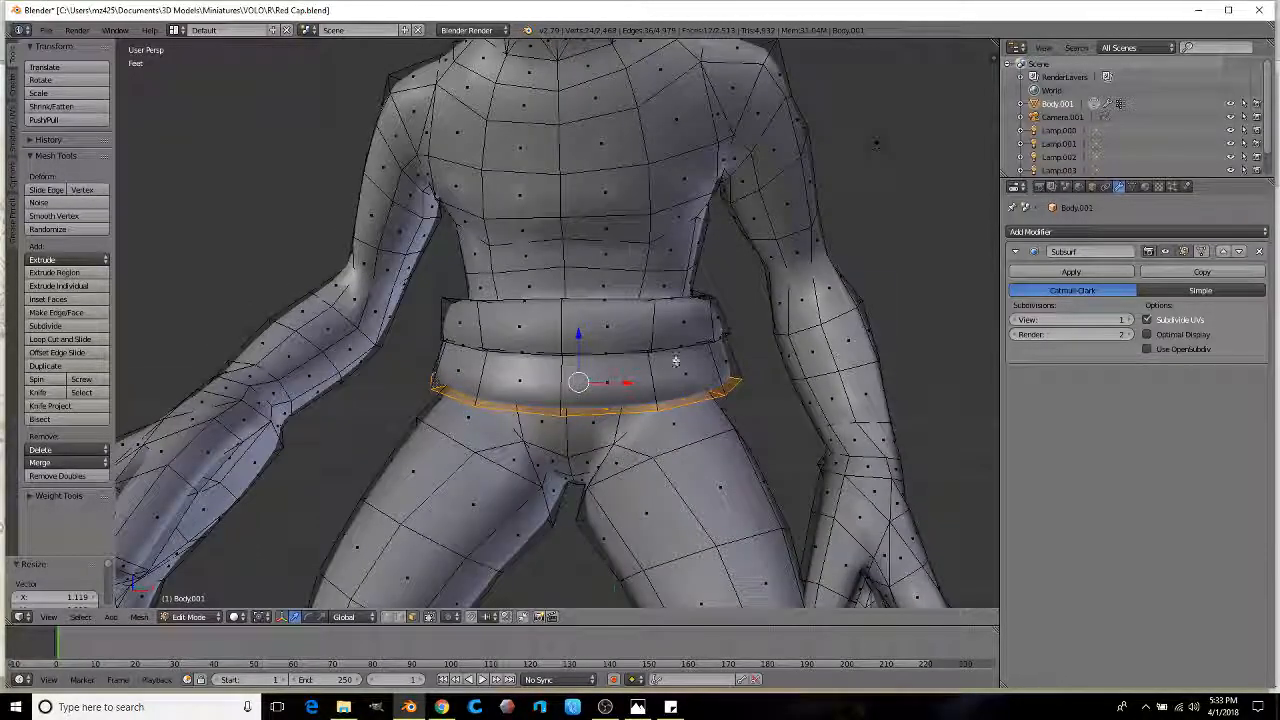
click(709, 407)
Step: Select two adjacent faces on the flared trouser top and move them to shape the hips
middle_drag(709, 407, 689, 384)
middle_drag(612, 373, 594, 342)
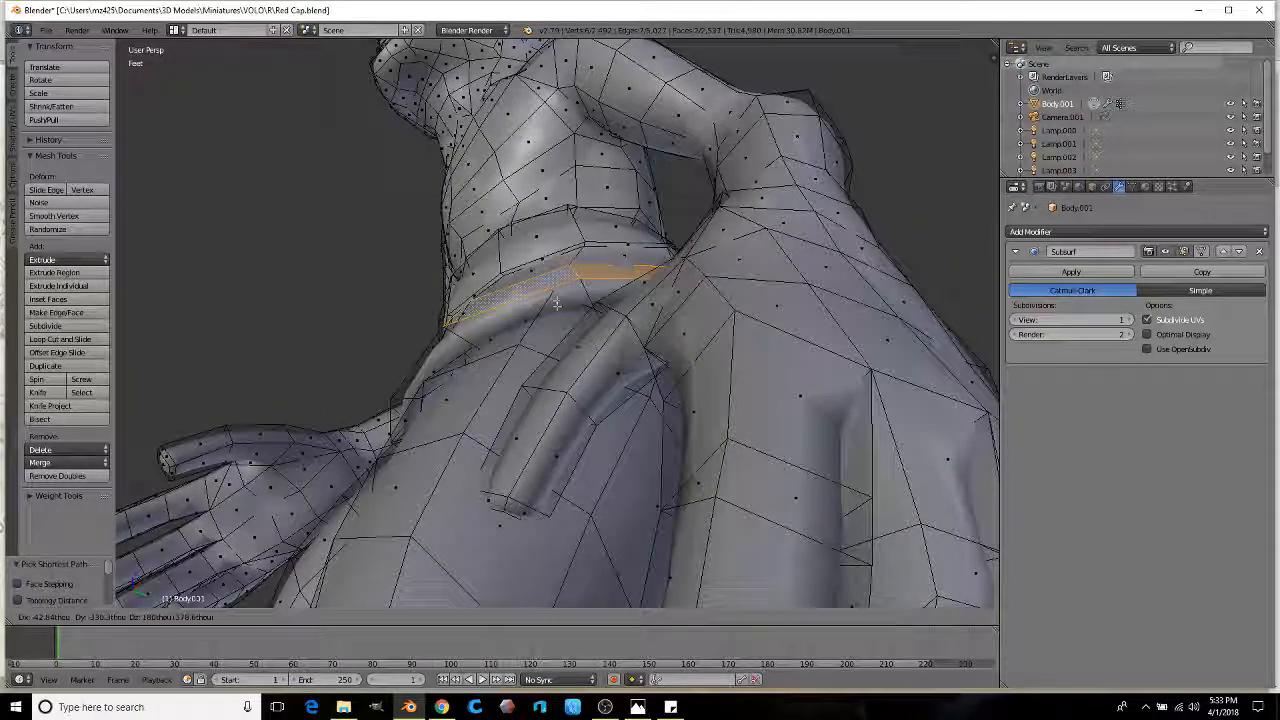
middle_drag(542, 310, 508, 417)
right_click(524, 436)
ctrl+right_click(400, 440)
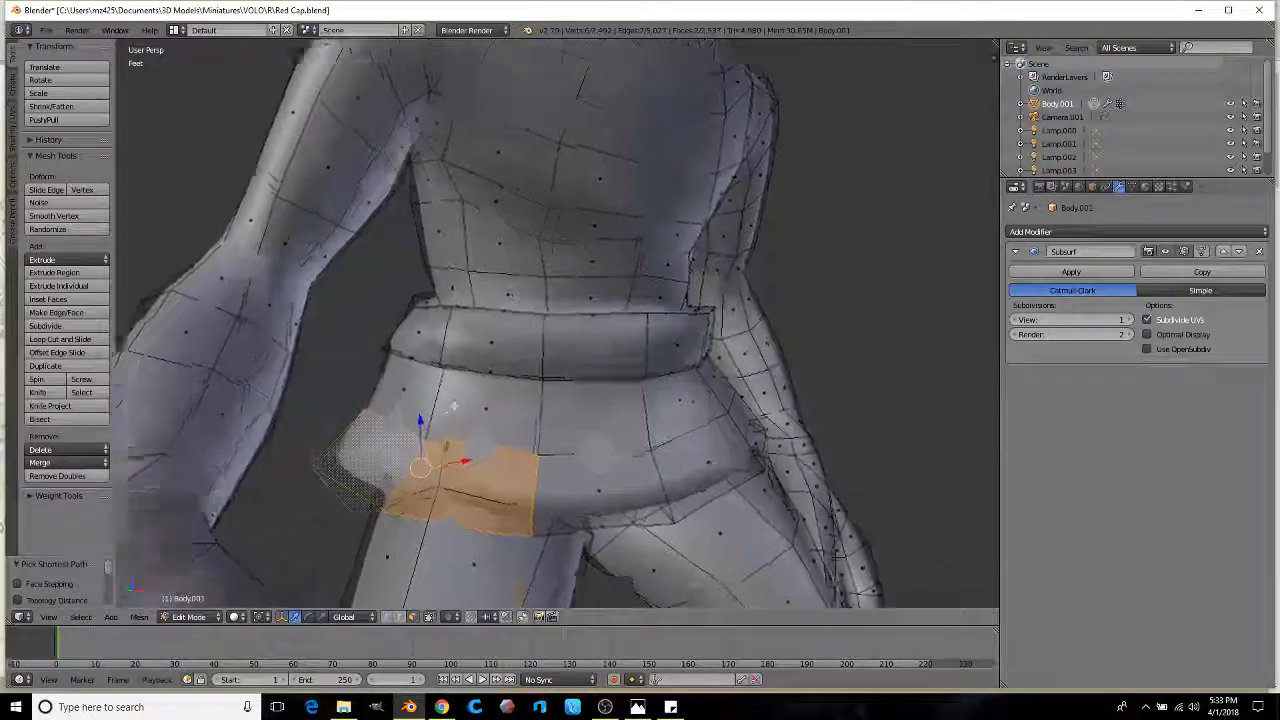
scroll(483, 354, up, 3)
middle_drag(483, 354, 388, 229)
key(g)
Step: In edge mode, move the waist edges at the rear of the hips
click(399, 617)
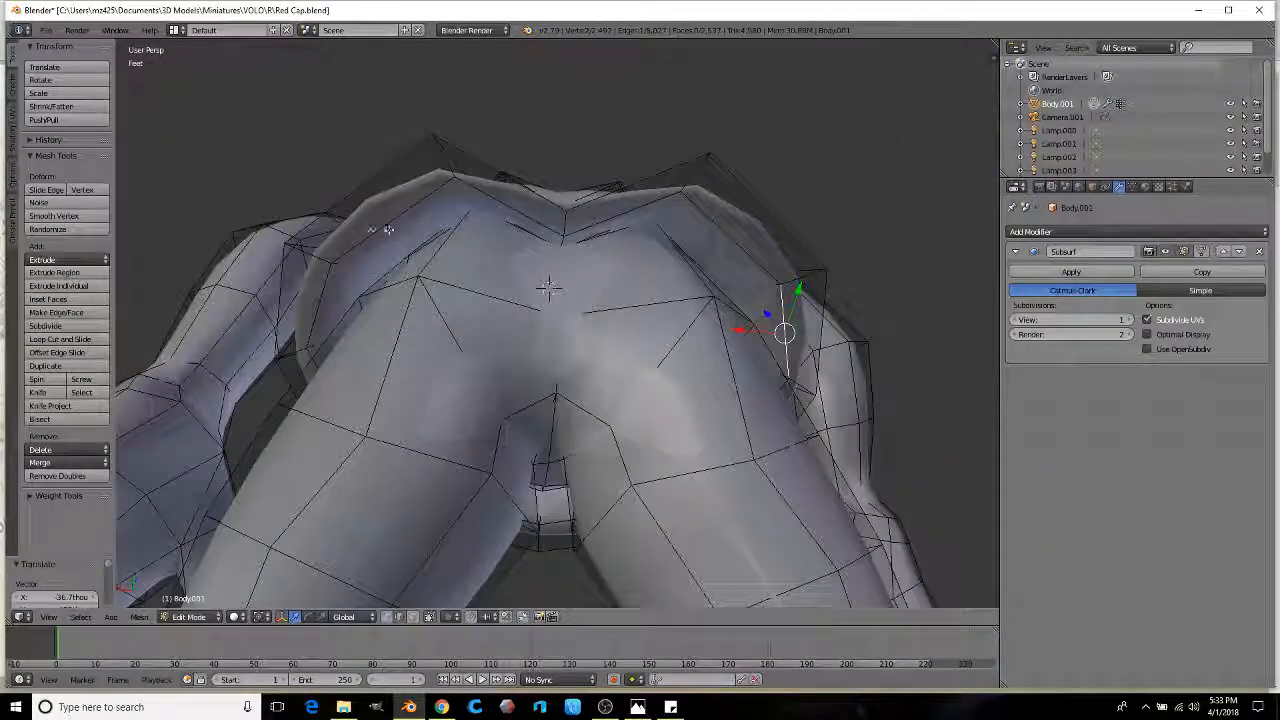
middle_drag(474, 237, 475, 230)
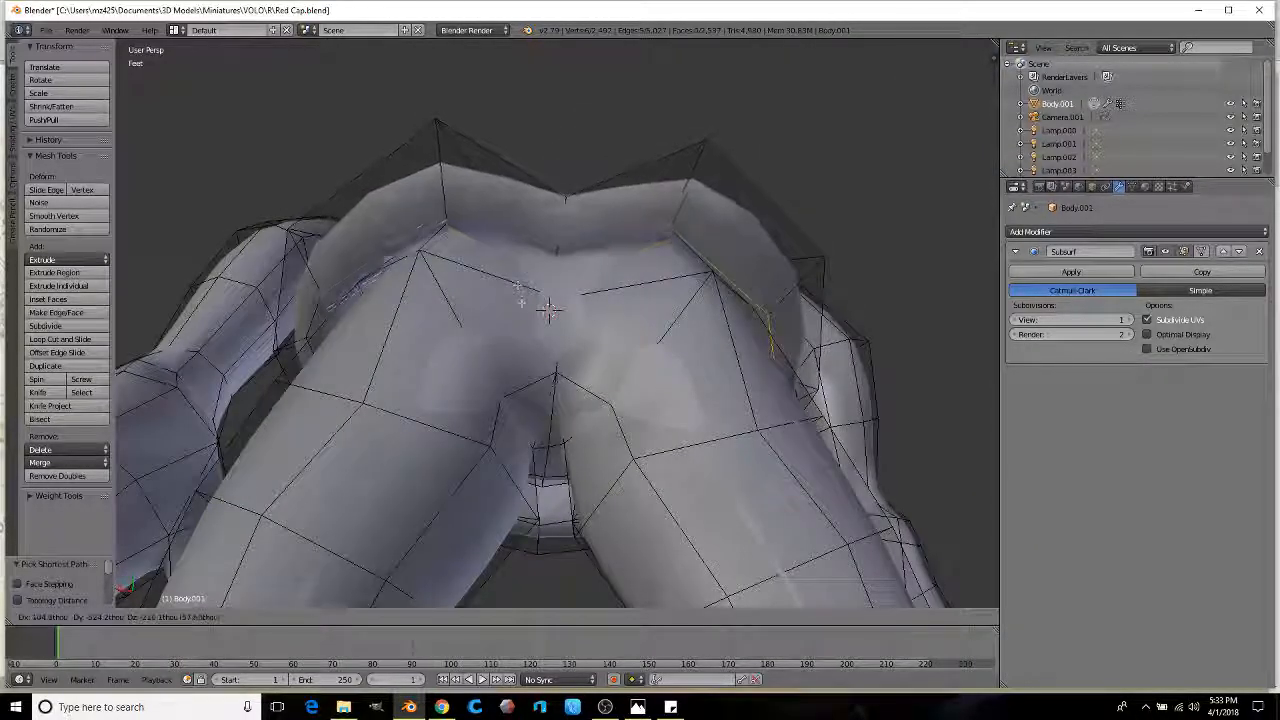
key(g)
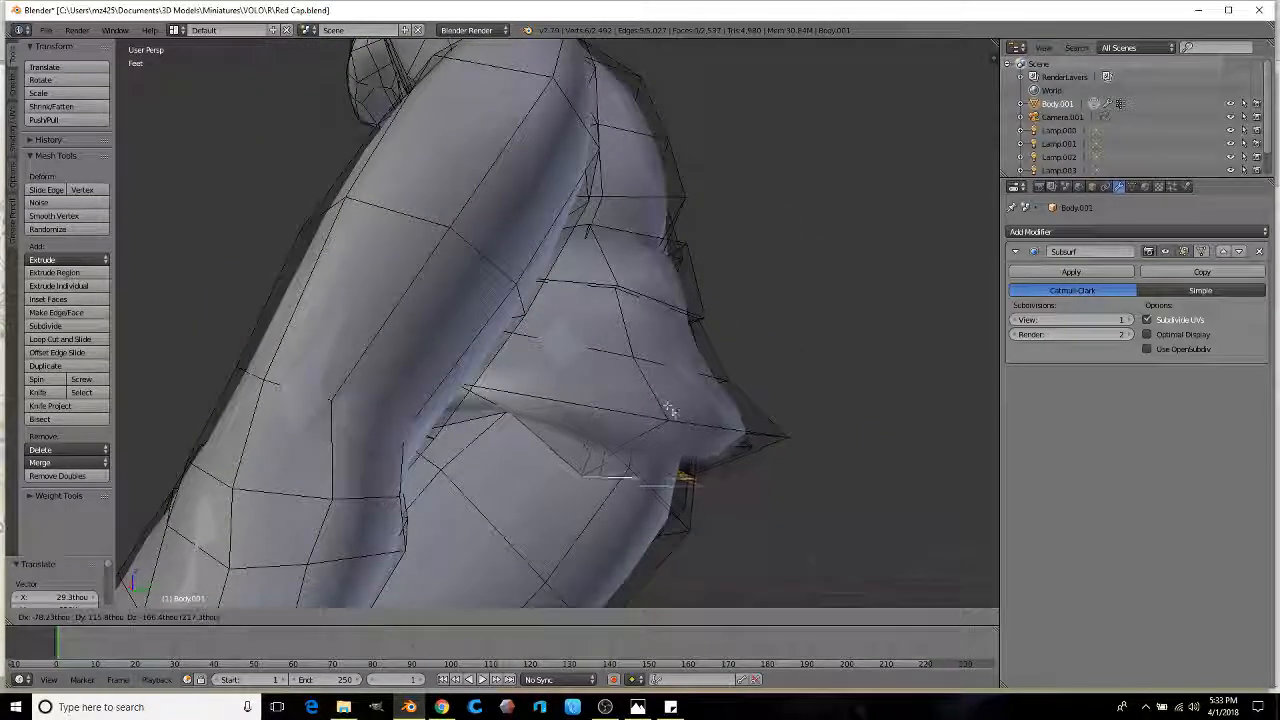
middle_drag(675, 409, 536, 384)
key(g)
click(583, 369)
Step: Select a path of faces on the side of the hips and reposition them
ctrl+click(700, 418)
middle_drag(700, 418, 853, 390)
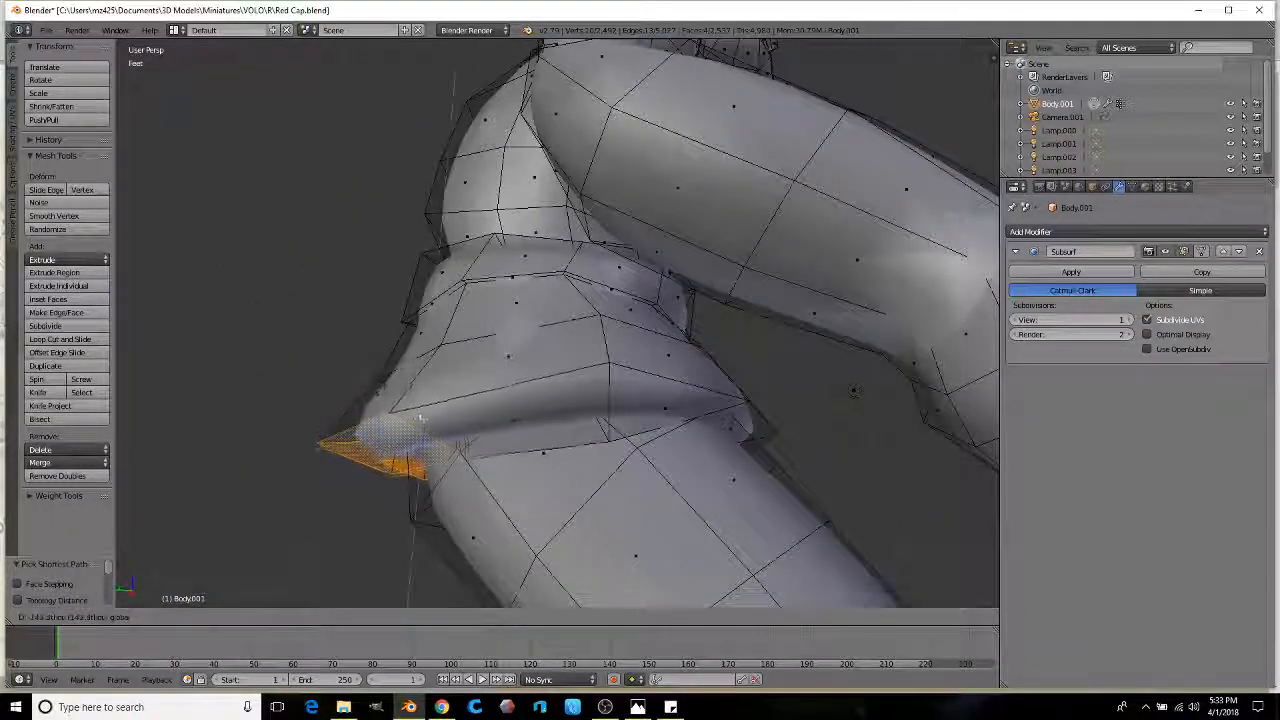
drag(425, 443, 428, 442)
scroll(440, 425, down, 4)
middle_drag(440, 425, 760, 430)
middle_drag(560, 411, 463, 587)
scroll(586, 386, up, 3)
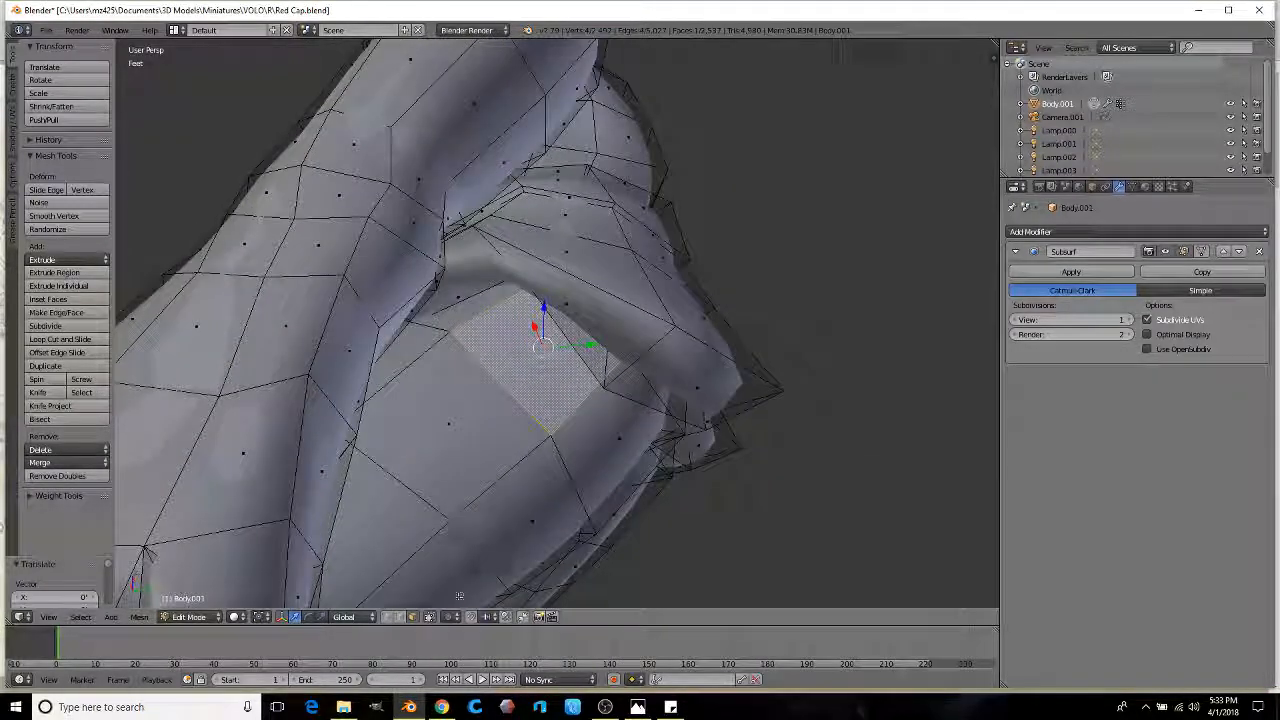
key(g)
Step: Move a hip edge outward on the figure's other side
scroll(496, 357, down, 3)
middle_drag(496, 357, 200, 375)
scroll(574, 390, up, 3)
middle_drag(574, 390, 440, 380)
key(g)
scroll(424, 366, up, 2)
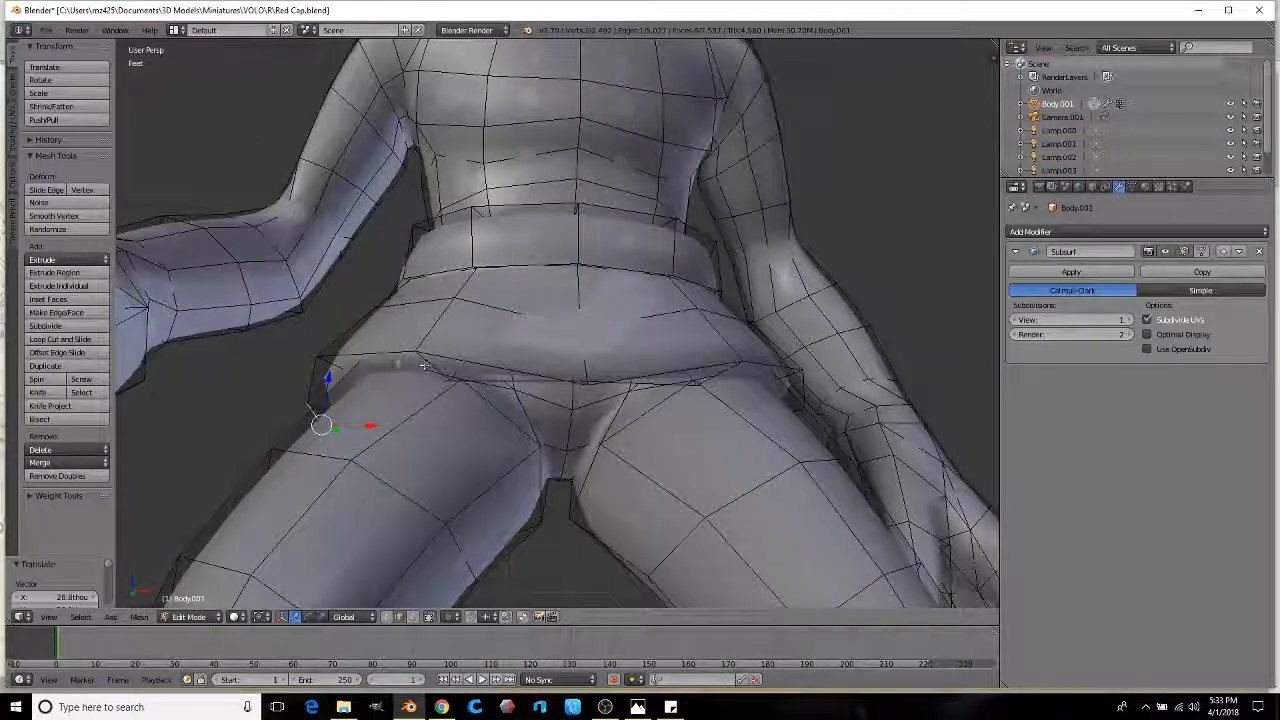
middle_drag(333, 363, 366, 377)
click(344, 425)
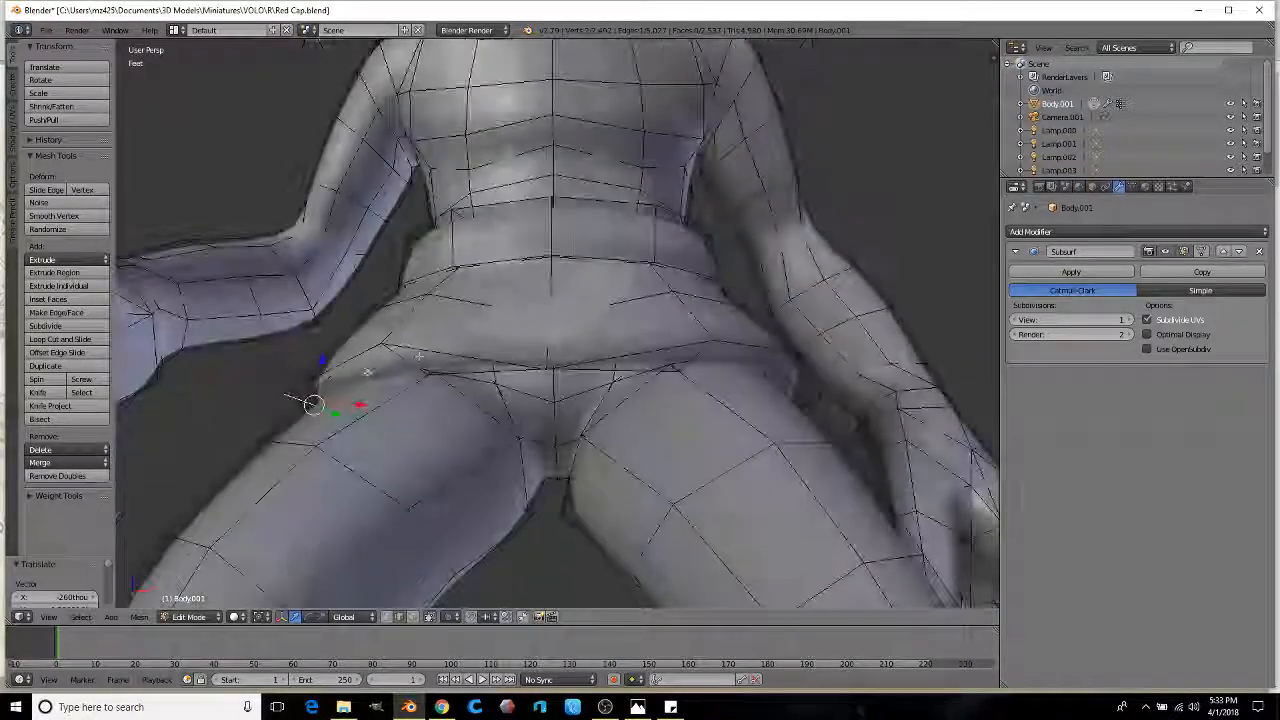
Step: Scale and move the selection to refine the crotch and seat below the belt
middle_drag(598, 388, 590, 232)
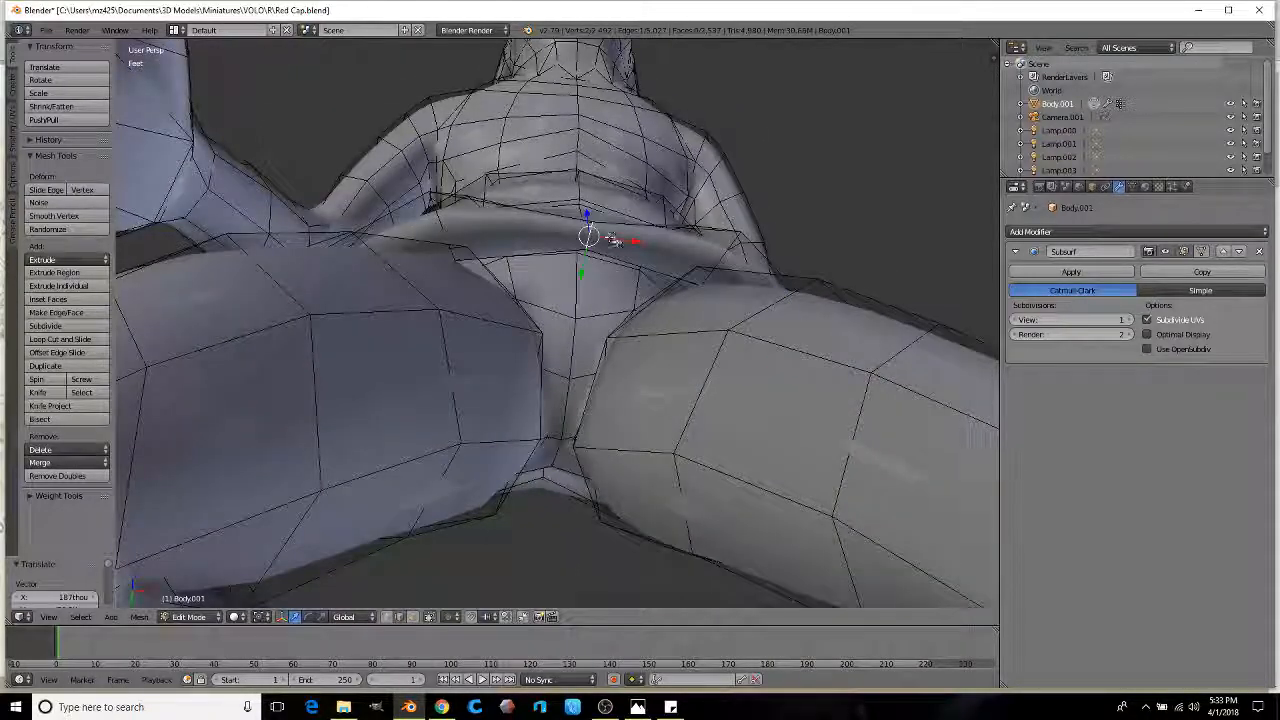
click(823, 251)
middle_drag(823, 251, 647, 325)
click(643, 402)
middle_drag(643, 402, 586, 443)
Step: Slightly scale the top geometry and shrink the edge loop around the trouser rim
key(g)
key(g)
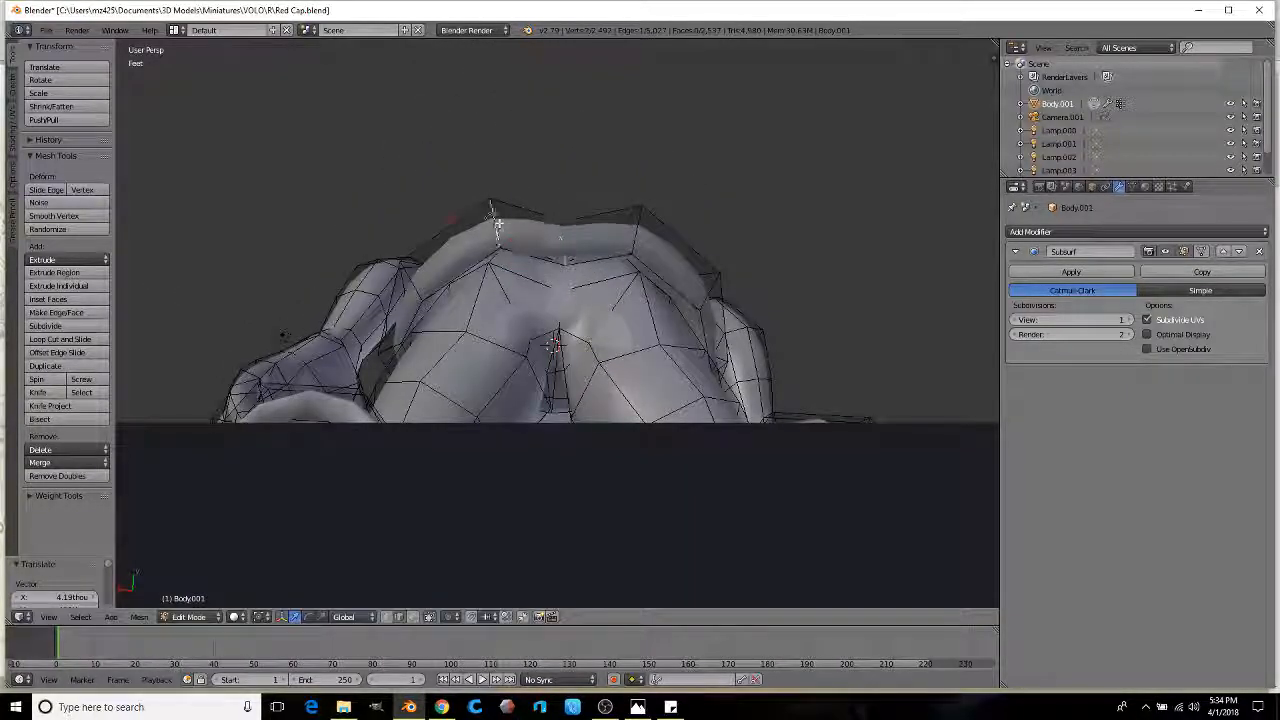
key(s)
click(640, 226)
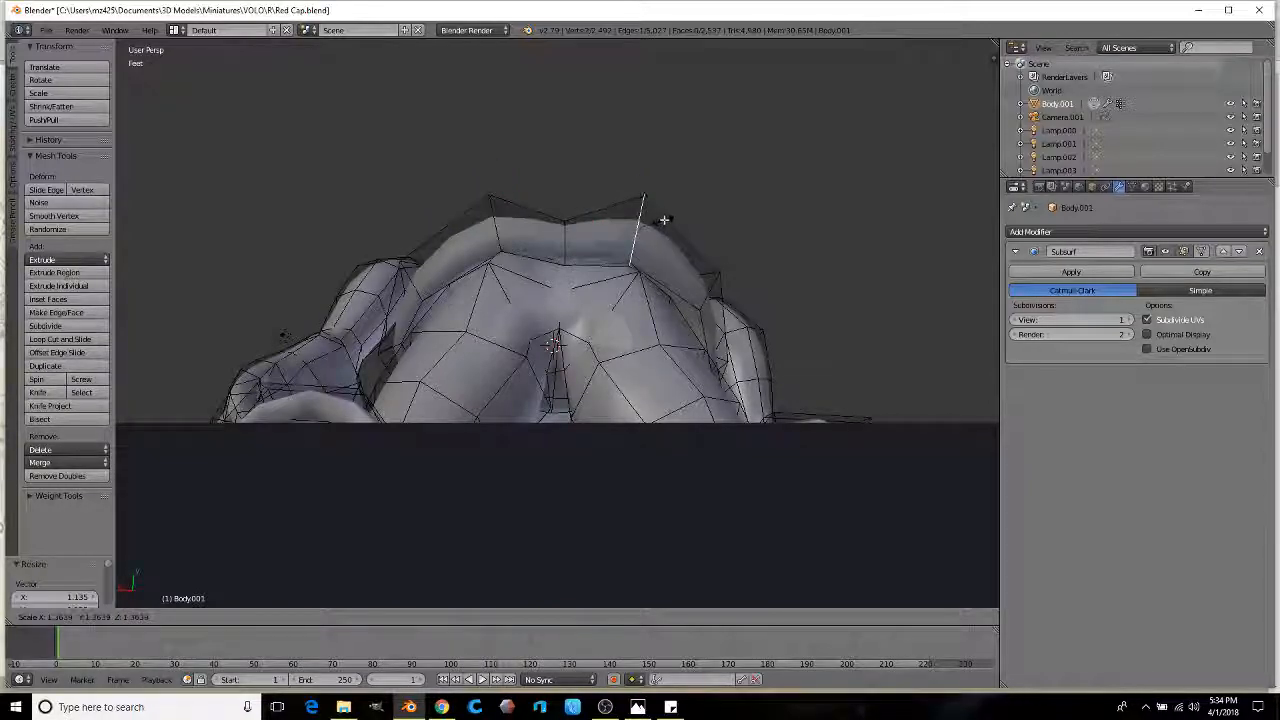
alt+right_click(605, 257)
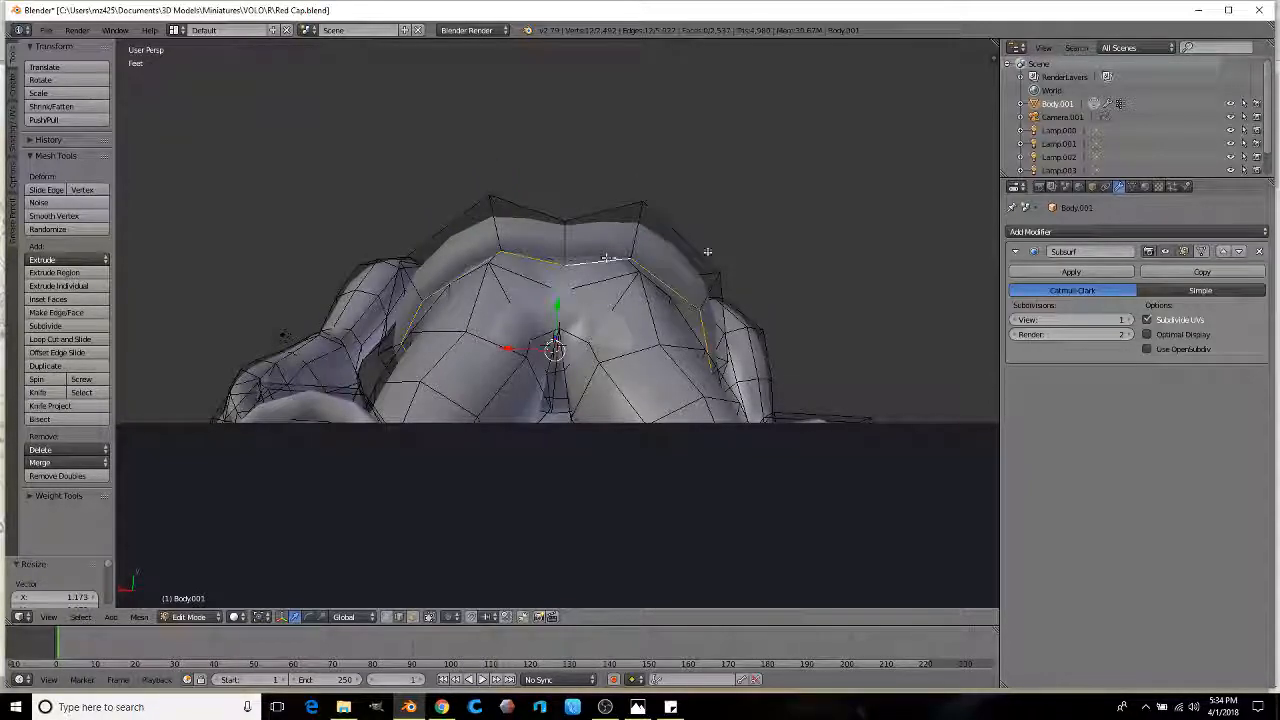
click(789, 263)
Step: Select the belt's top edge and enlarge it slightly
middle_drag(789, 263, 750, 383)
scroll(524, 323, up, 4)
scroll(524, 323, up, 5)
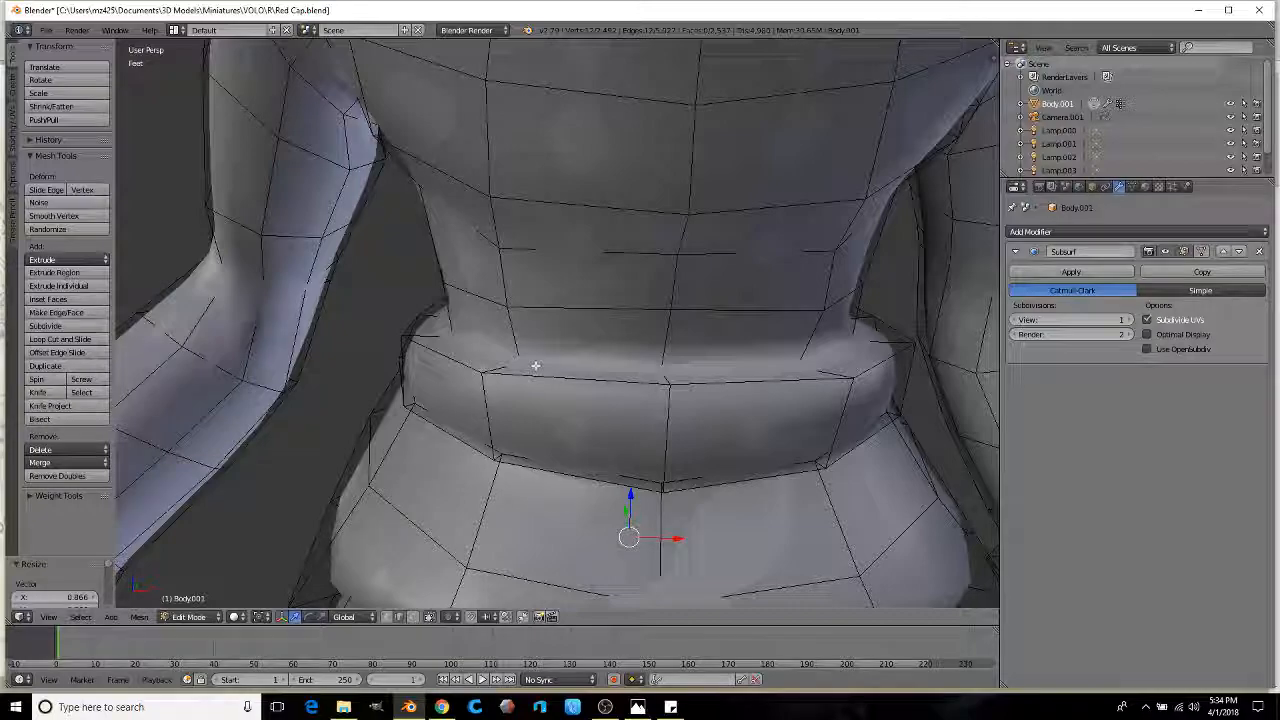
right_click(547, 360)
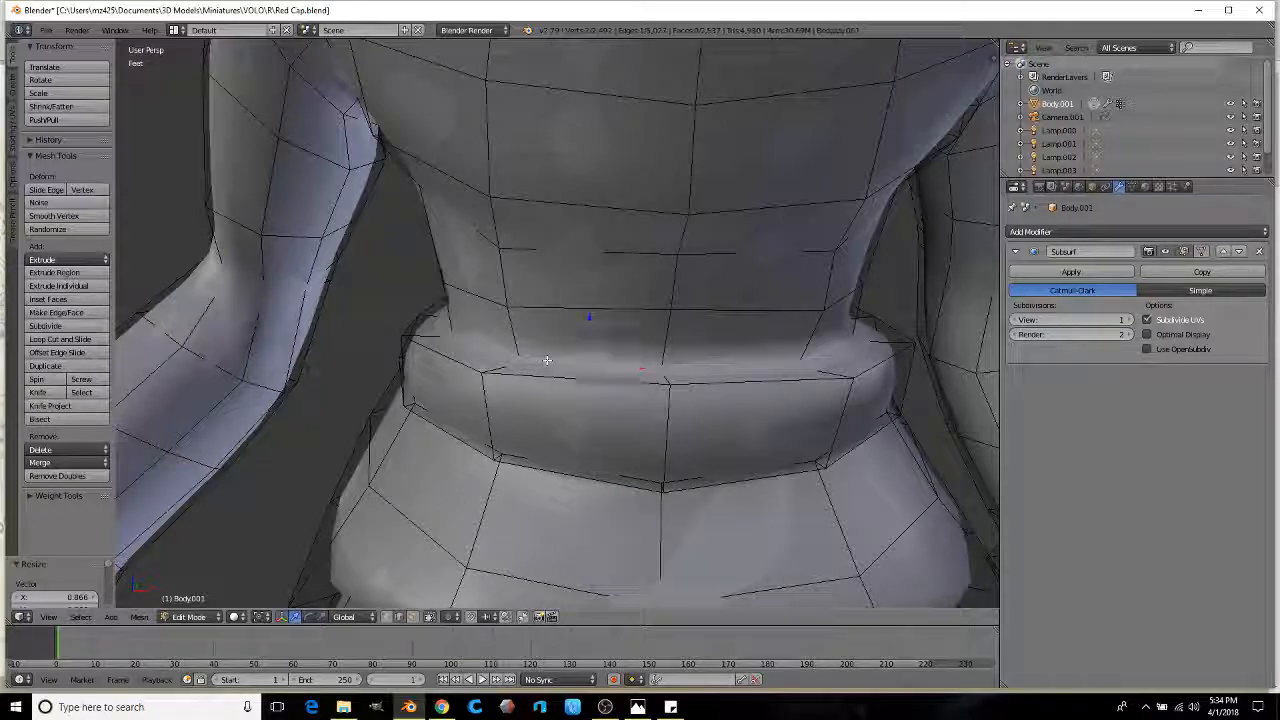
key(s)
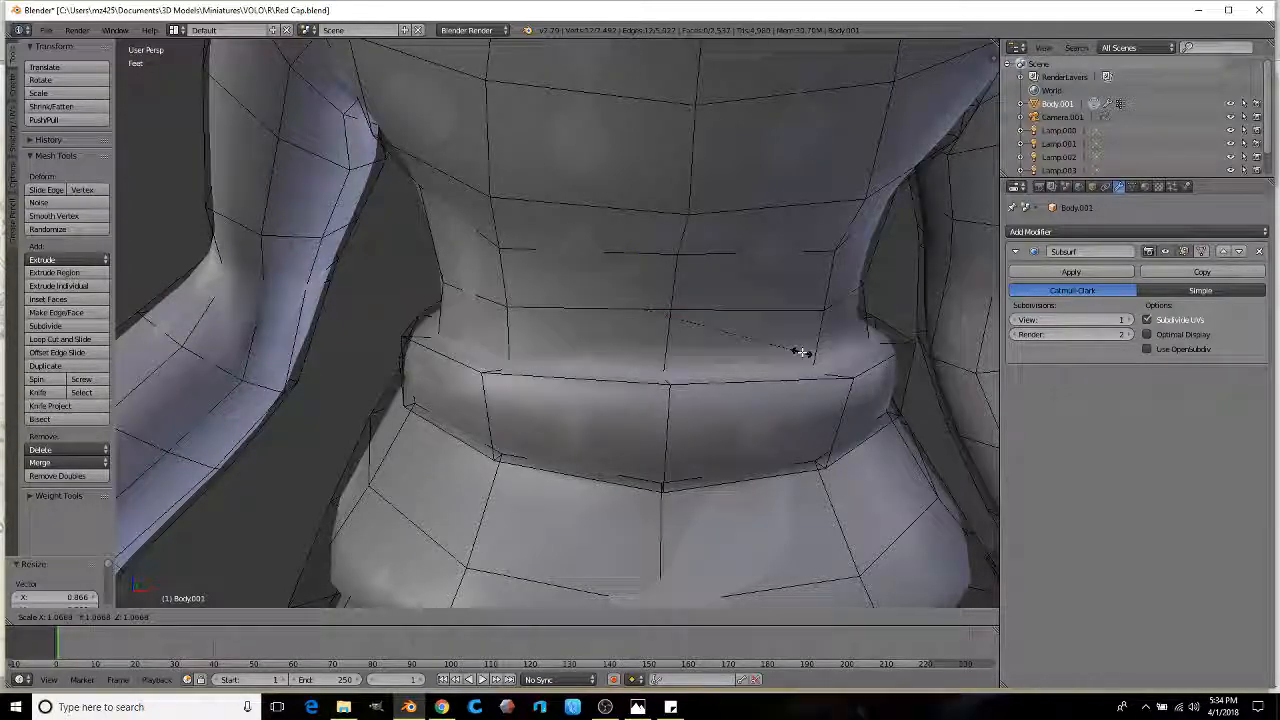
click(797, 352)
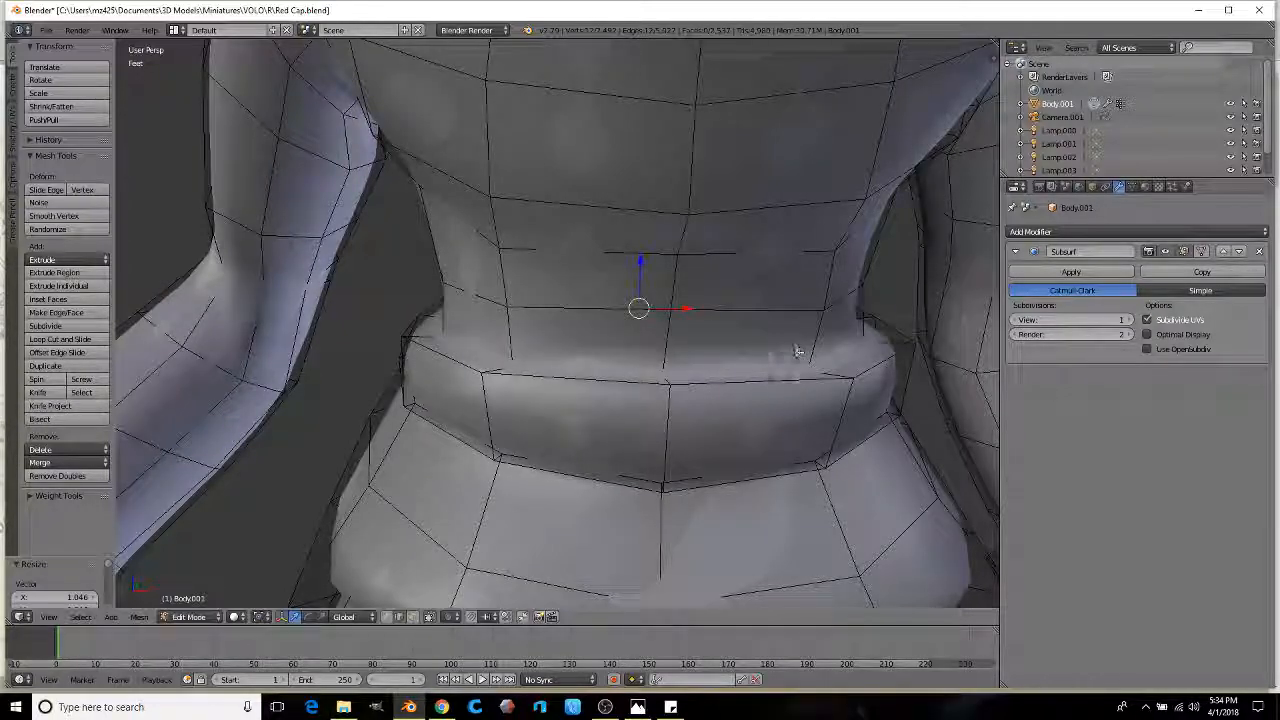
Step: Loop-cut a new edge loop along the belt's top and scale it outward by 1.109
click(60, 339)
click(505, 338)
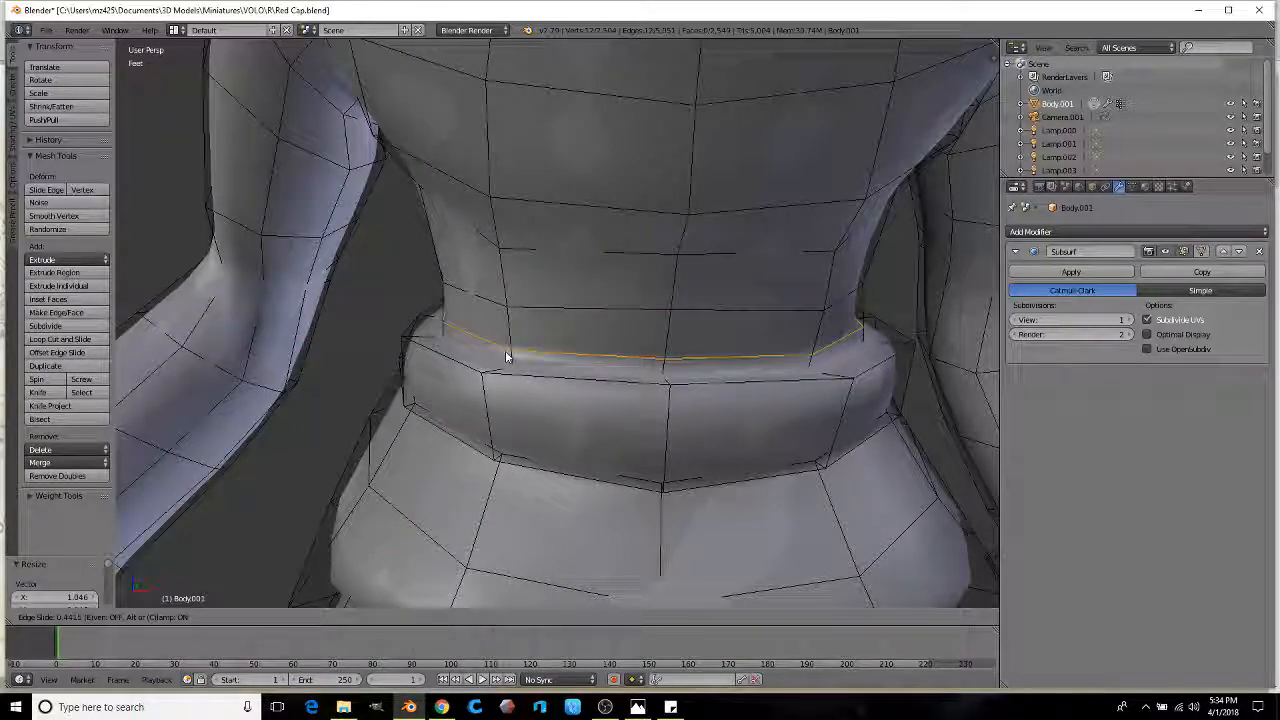
click(506, 357)
key(s)
click(697, 332)
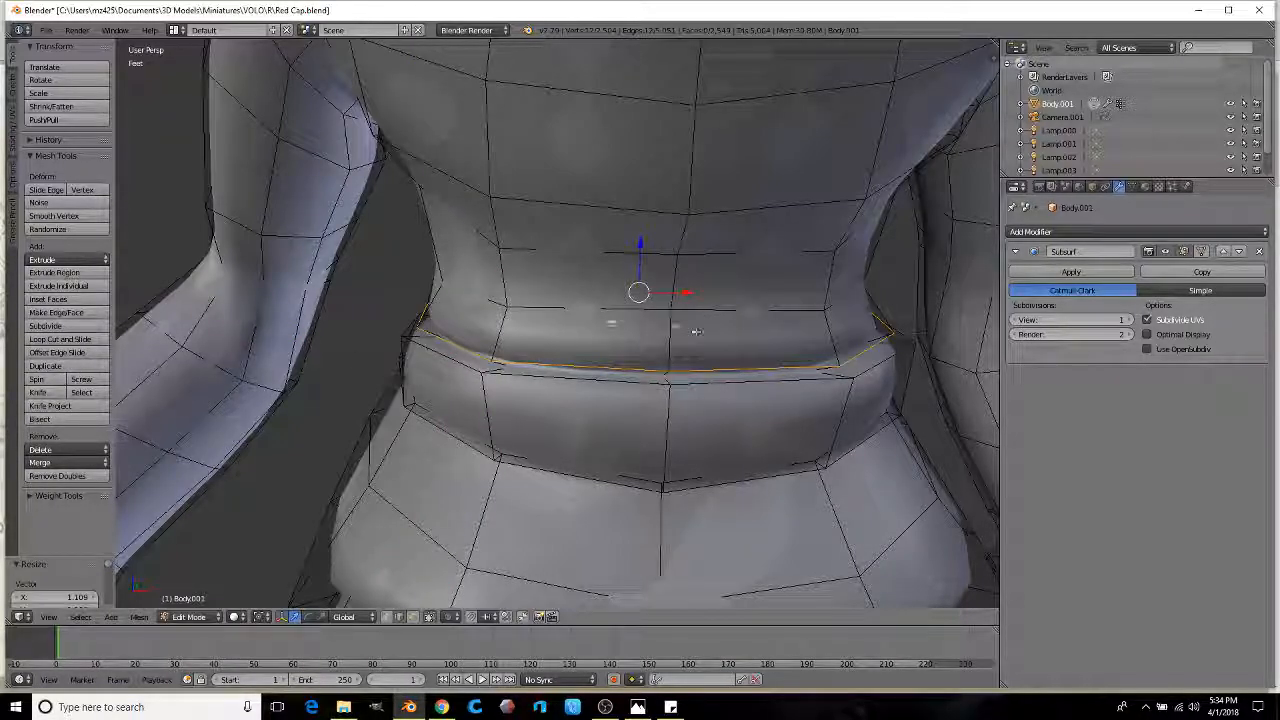
key(s)
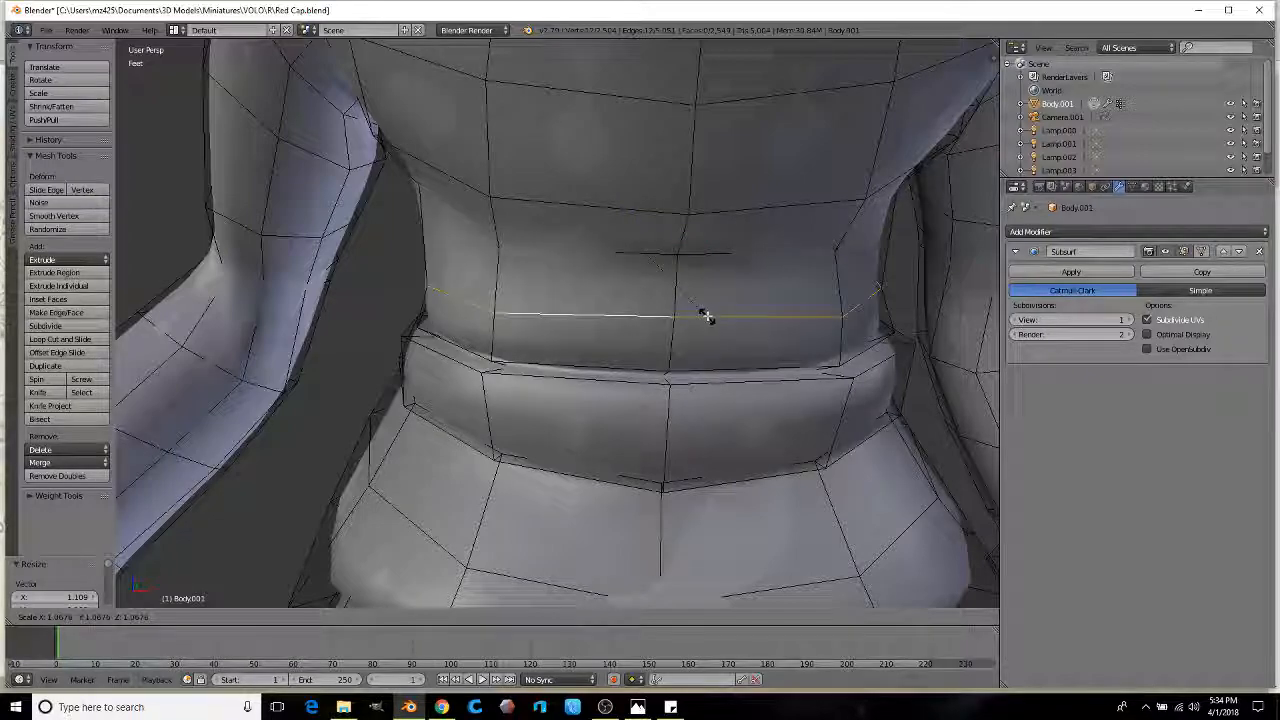
click(706, 313)
Step: Scale the edge loop just above the belt slightly, by 1.023
alt+right_click(621, 258)
key(s)
click(733, 276)
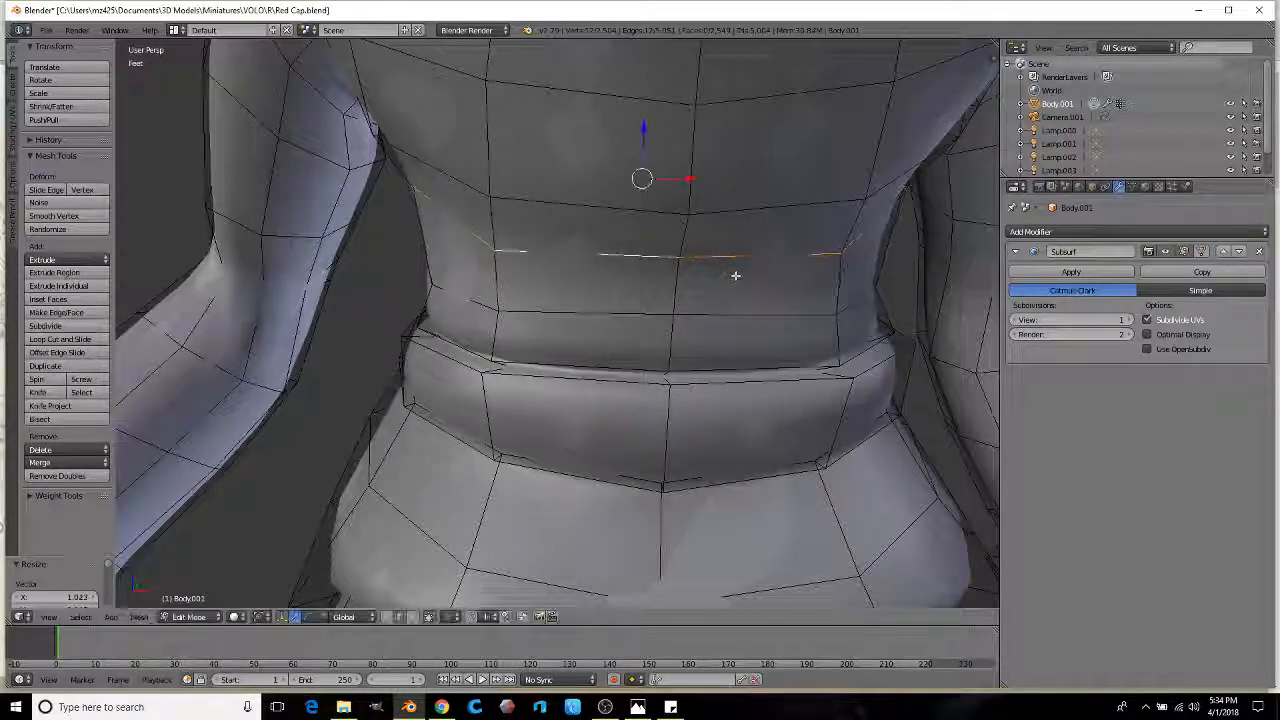
scroll(734, 275, down, 3)
middle_drag(674, 291, 660, 374)
scroll(533, 377, up, 2)
click(412, 616)
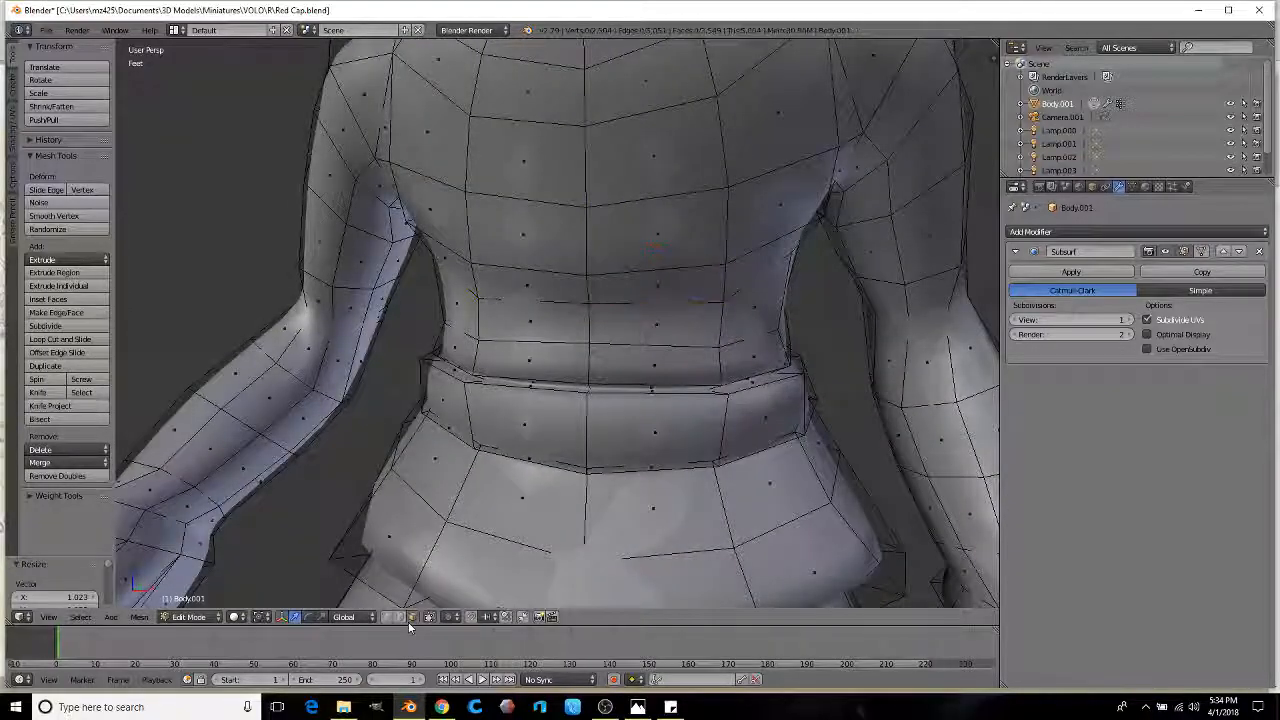
Step: Subdivide the two front belt faces and enlarge four of the new faces for the buckle
right_click(530, 430)
shift+right_click(655, 430)
middle_drag(632, 431, 661, 391)
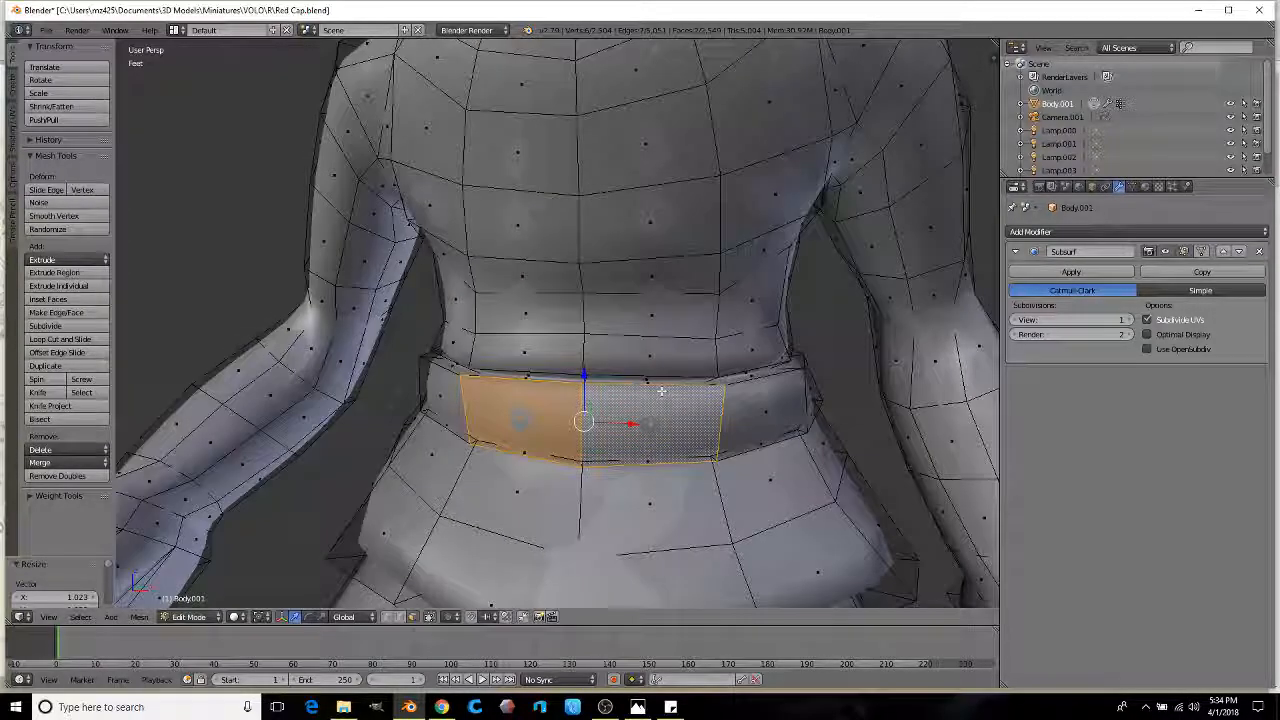
click(66, 328)
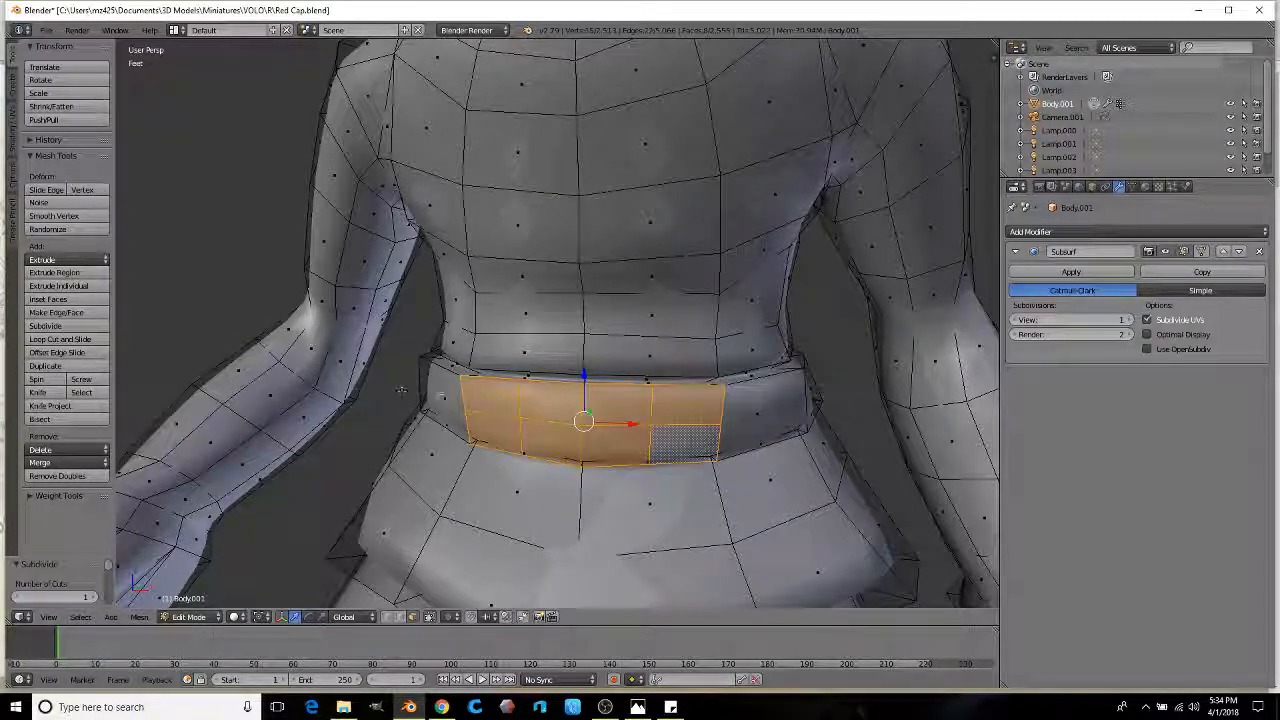
right_click(600, 398)
ctrl+right_click(612, 440)
ctrl+right_click(554, 440)
ctrl+right_click(550, 402)
middle_drag(550, 402, 530, 412)
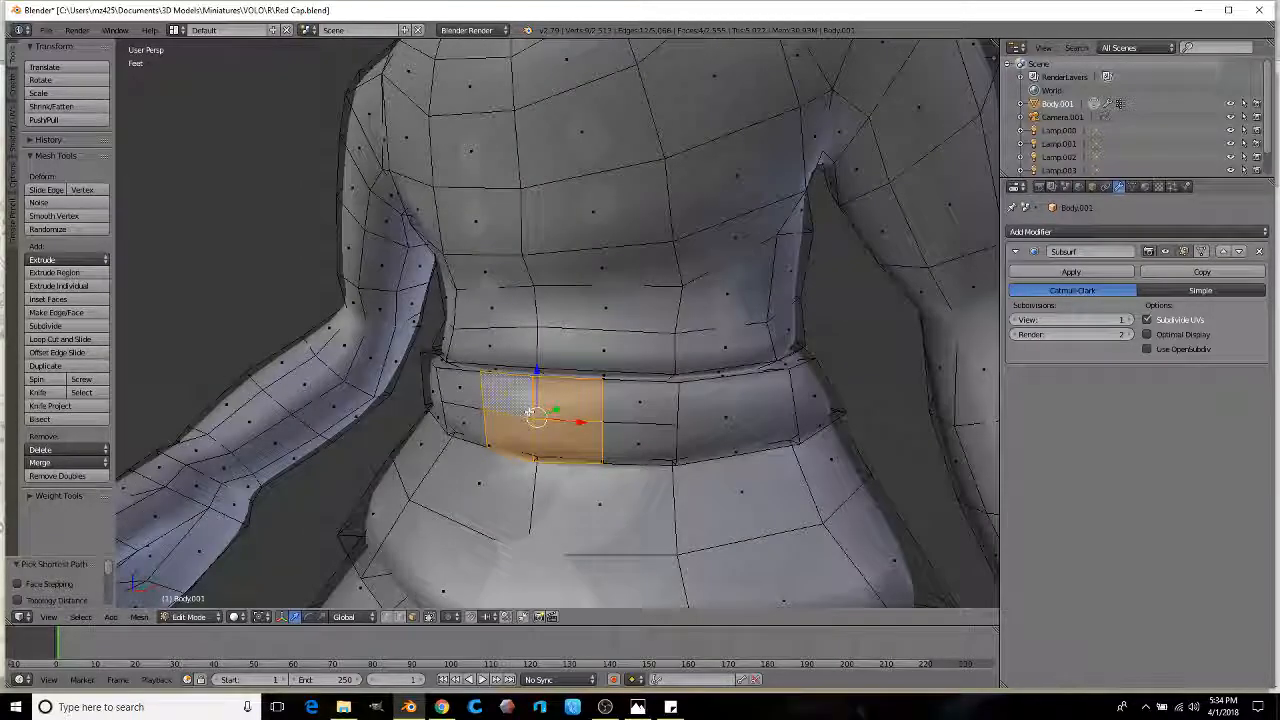
key(s)
click(674, 411)
Step: Extrude the buckle faces outward, taper them, then extrude the centre inward as a recess
key(e)
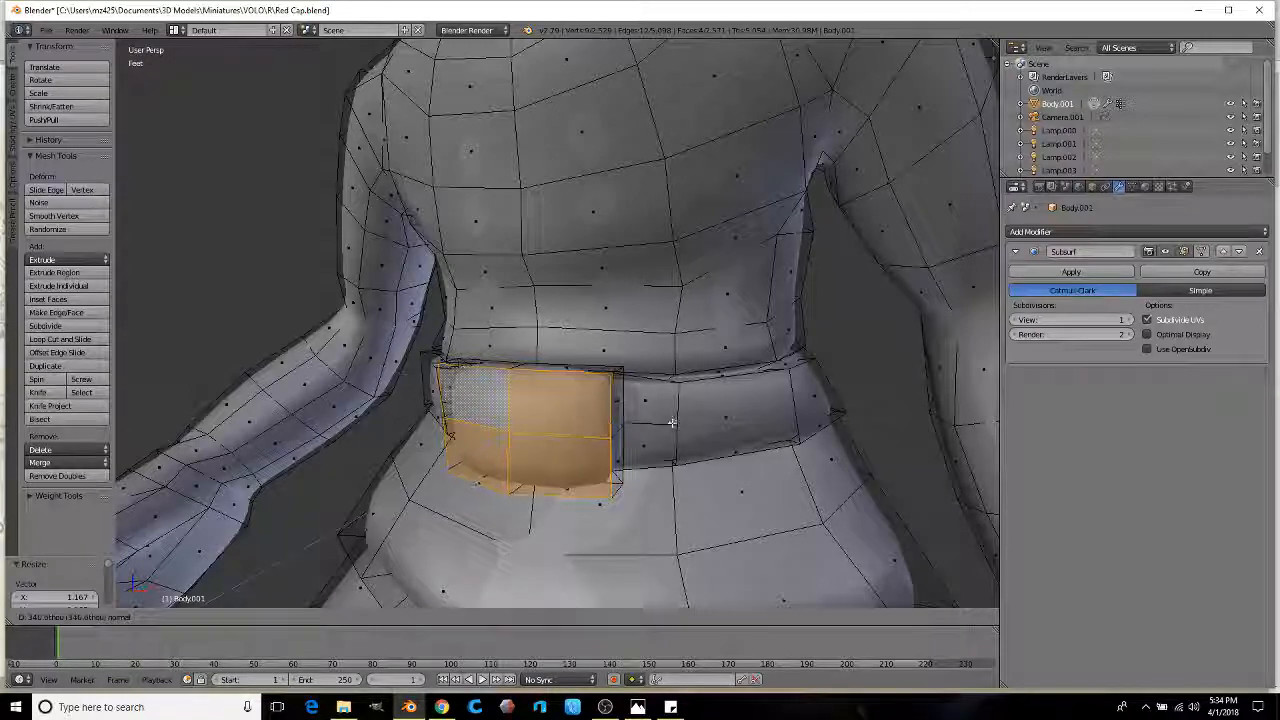
click(672, 423)
key(s)
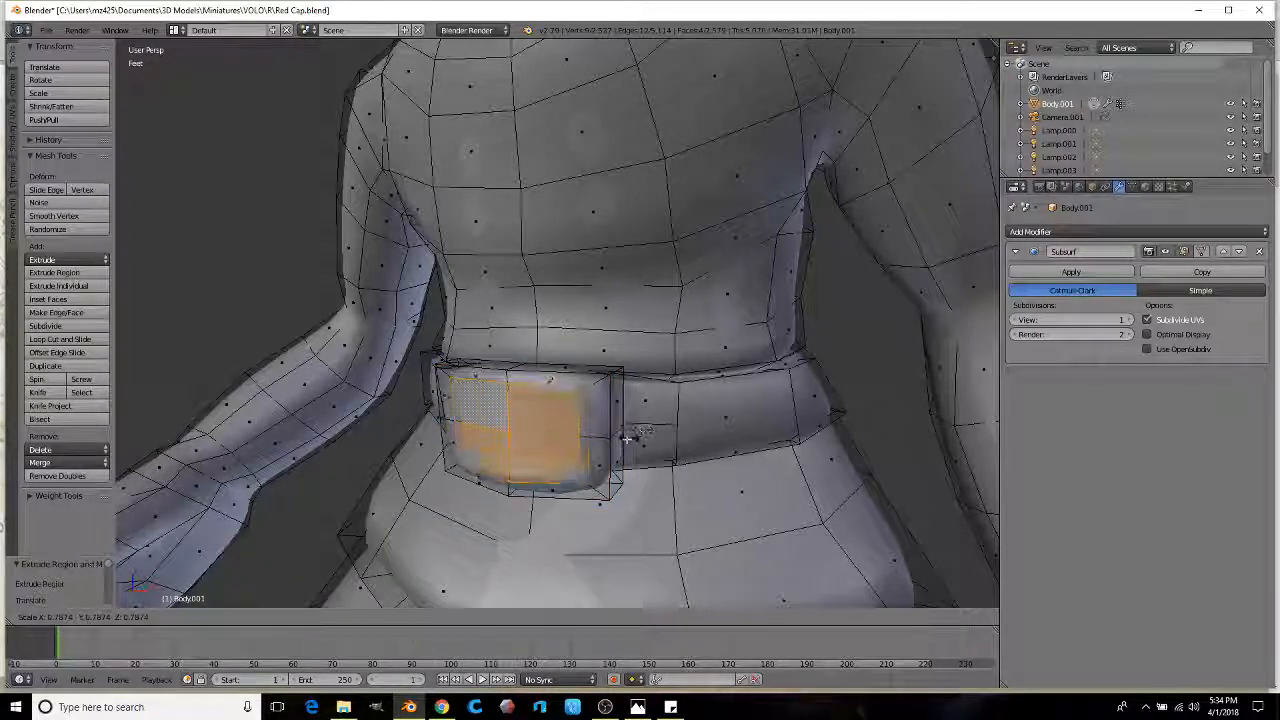
click(622, 443)
key(e)
click(649, 435)
click(640, 437)
Step: Preview the smoothed figure with its new buckle, then return to mesh editing
key(Tab)
scroll(561, 433, down, 4)
mouse_move(561, 433)
middle_down()
mouse_move(603, 439)
mouse_move(537, 428)
middle_up()
scroll(558, 434, down, 3)
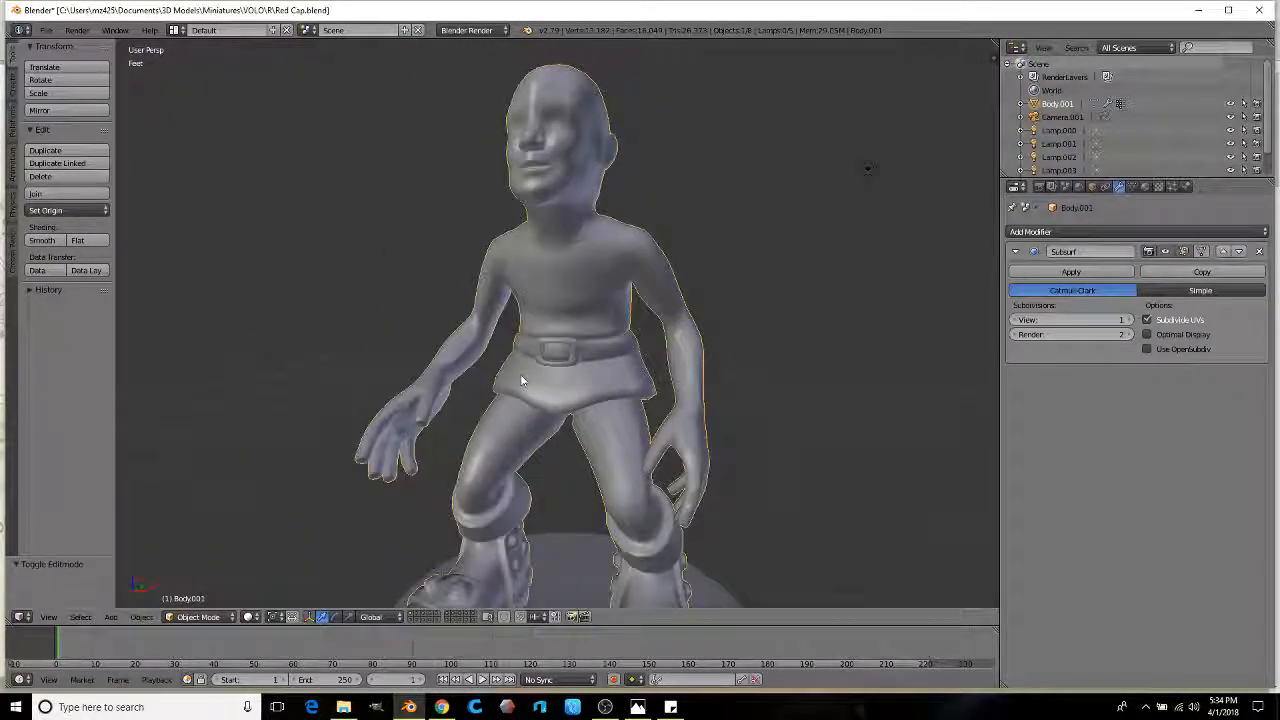
middle_drag(543, 288, 543, 303)
scroll(571, 320, up, 6)
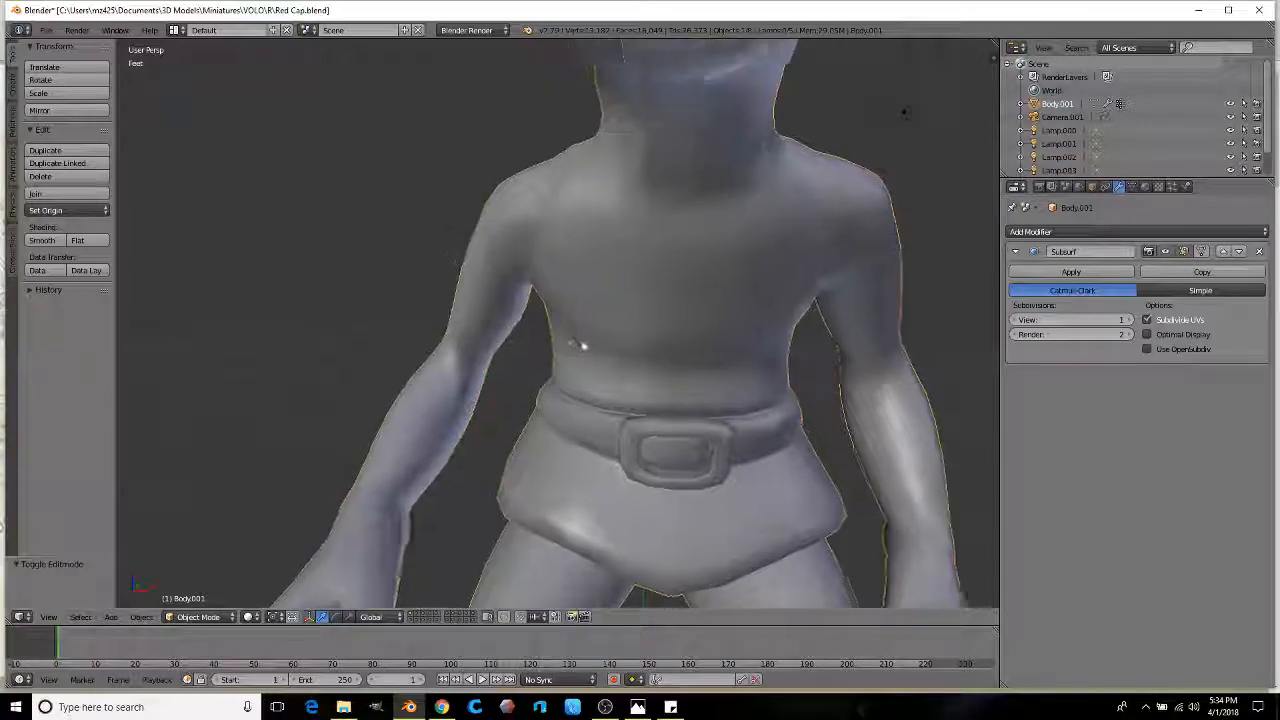
mouse_move(585, 342)
middle_down()
mouse_move(569, 337)
mouse_move(589, 337)
mouse_move(569, 366)
mouse_move(565, 340)
mouse_move(580, 323)
middle_up()
scroll(577, 320, up, 2)
key(Tab)
Step: Loop-cut around the first shoulder and scale the loop outward by 1.195
middle_drag(534, 286, 430, 340)
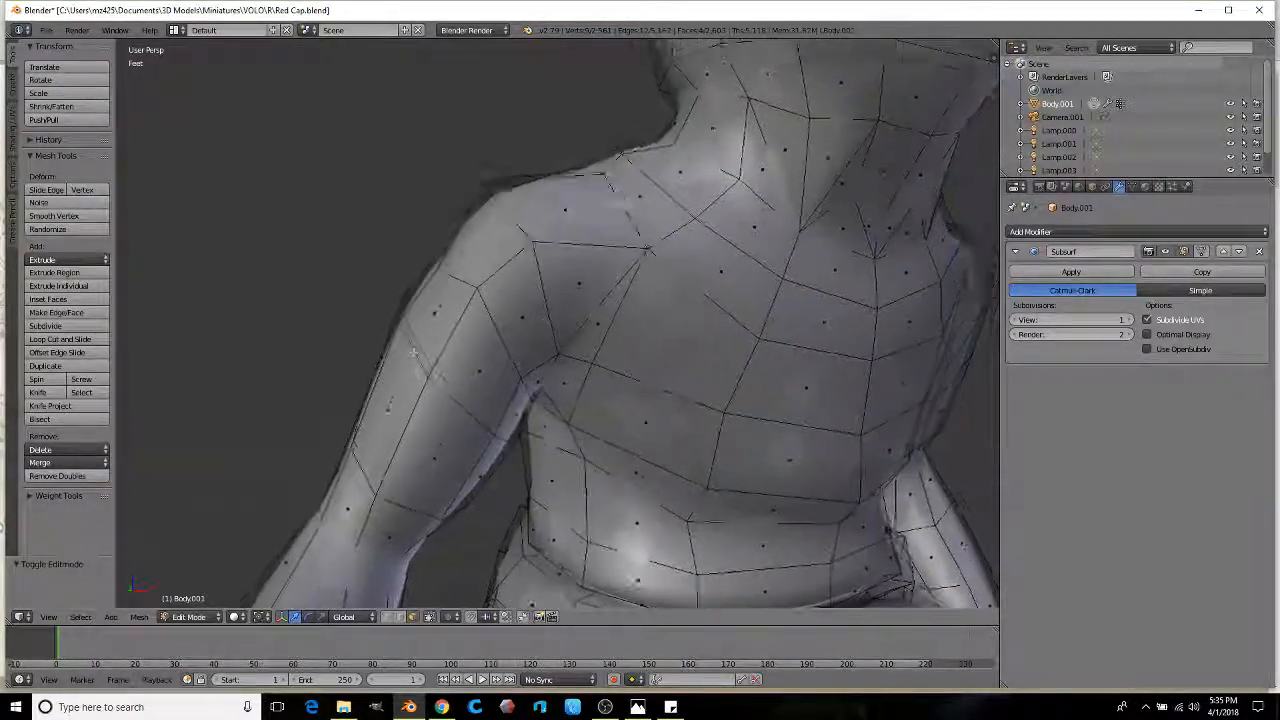
click(95, 339)
click(498, 255)
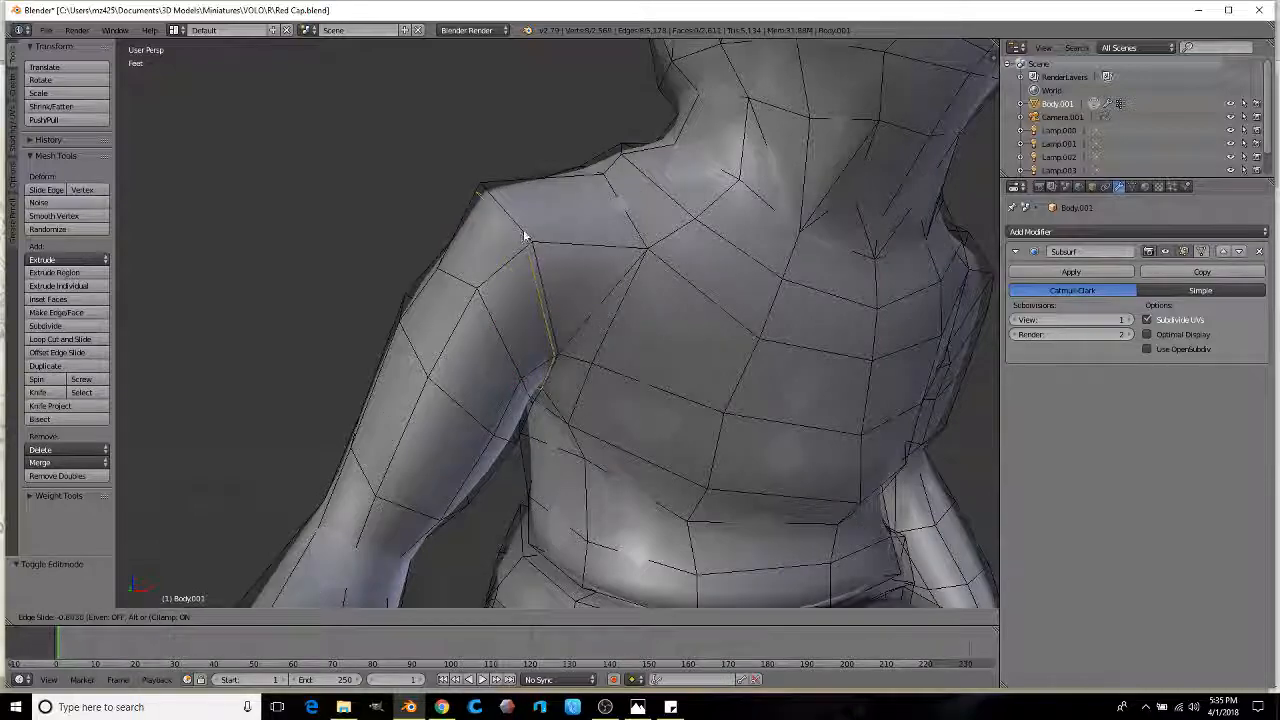
click(526, 228)
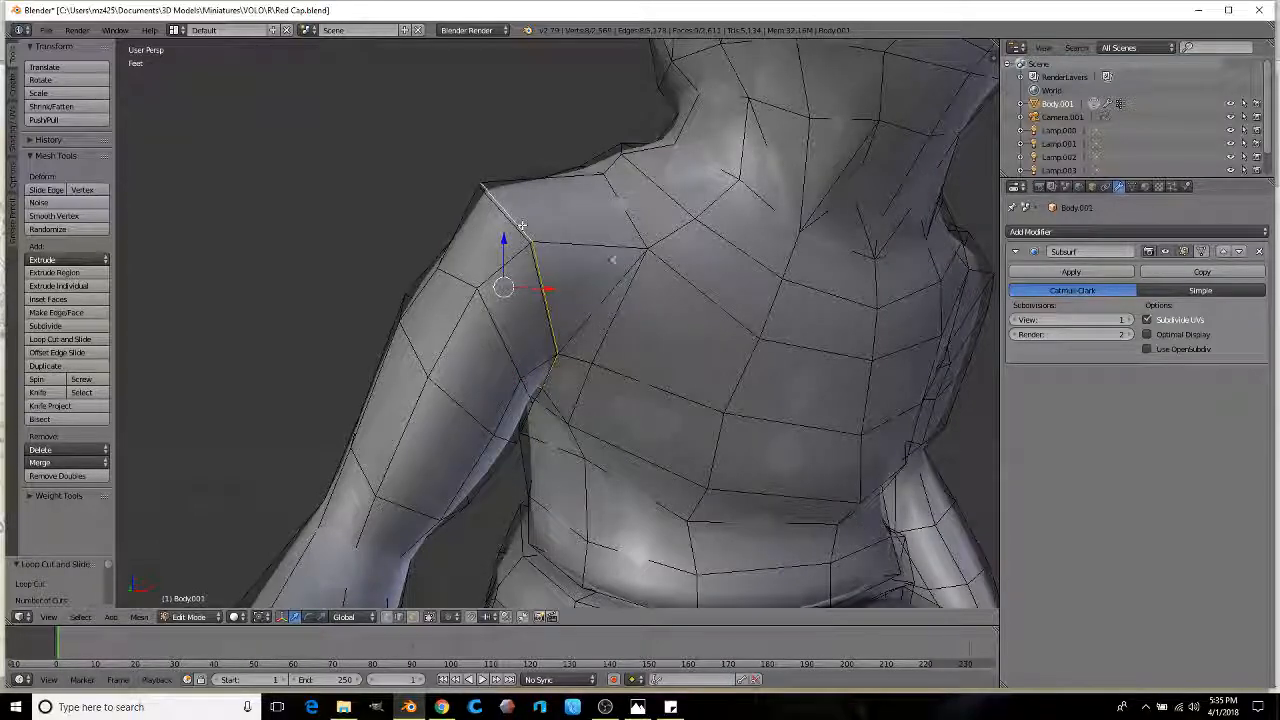
key(s)
click(660, 252)
Step: Add two more loop cuts near that shoulder and preview the smoothed model
middle_drag(660, 252, 591, 267)
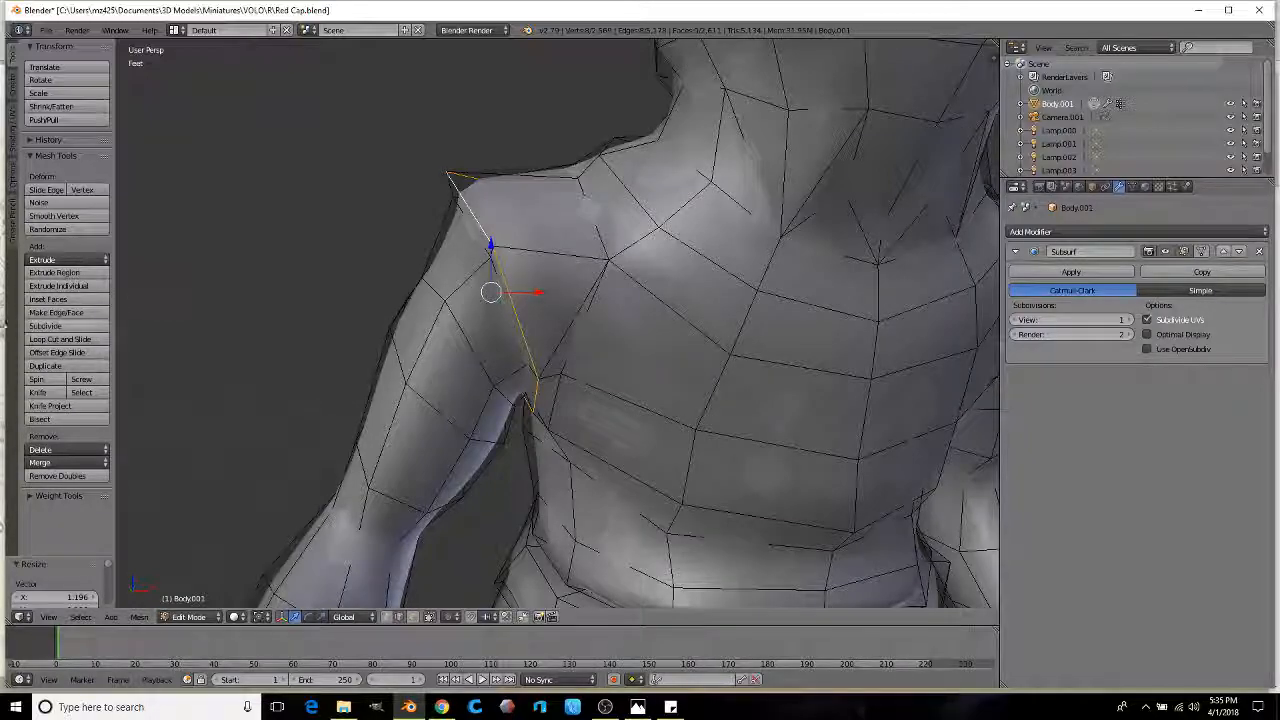
click(520, 250)
click(476, 262)
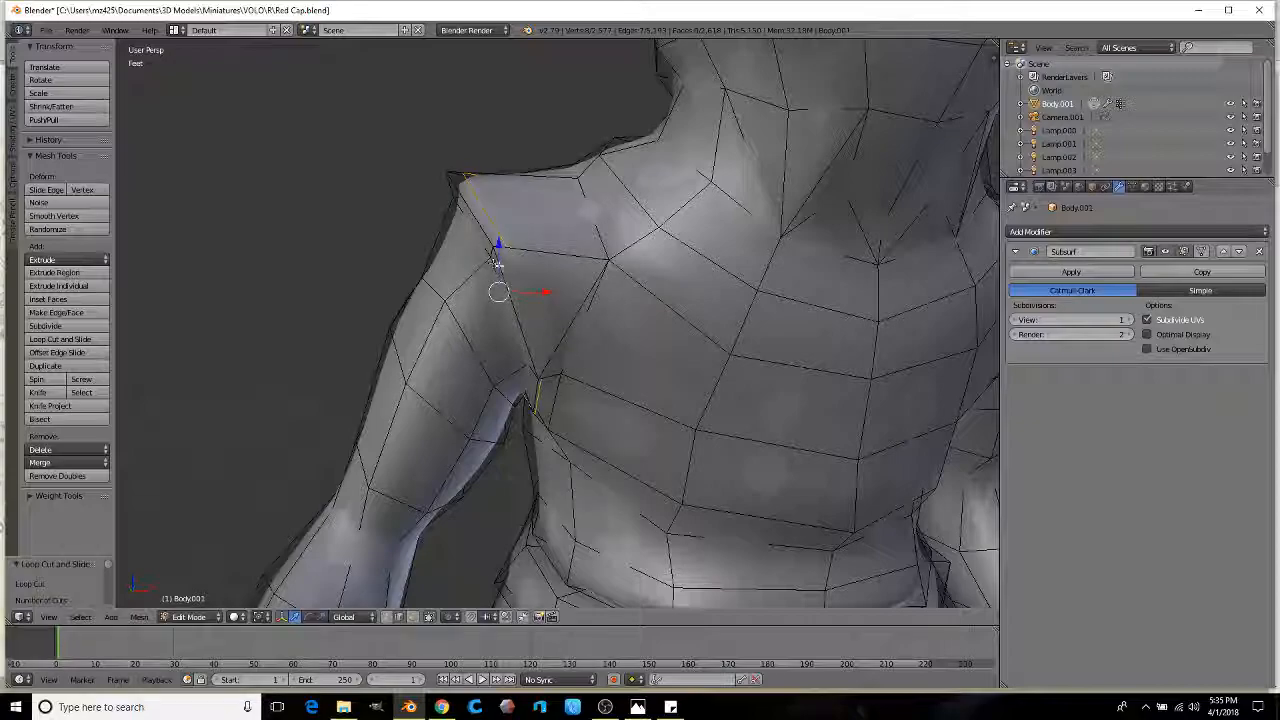
middle_drag(500, 285, 580, 317)
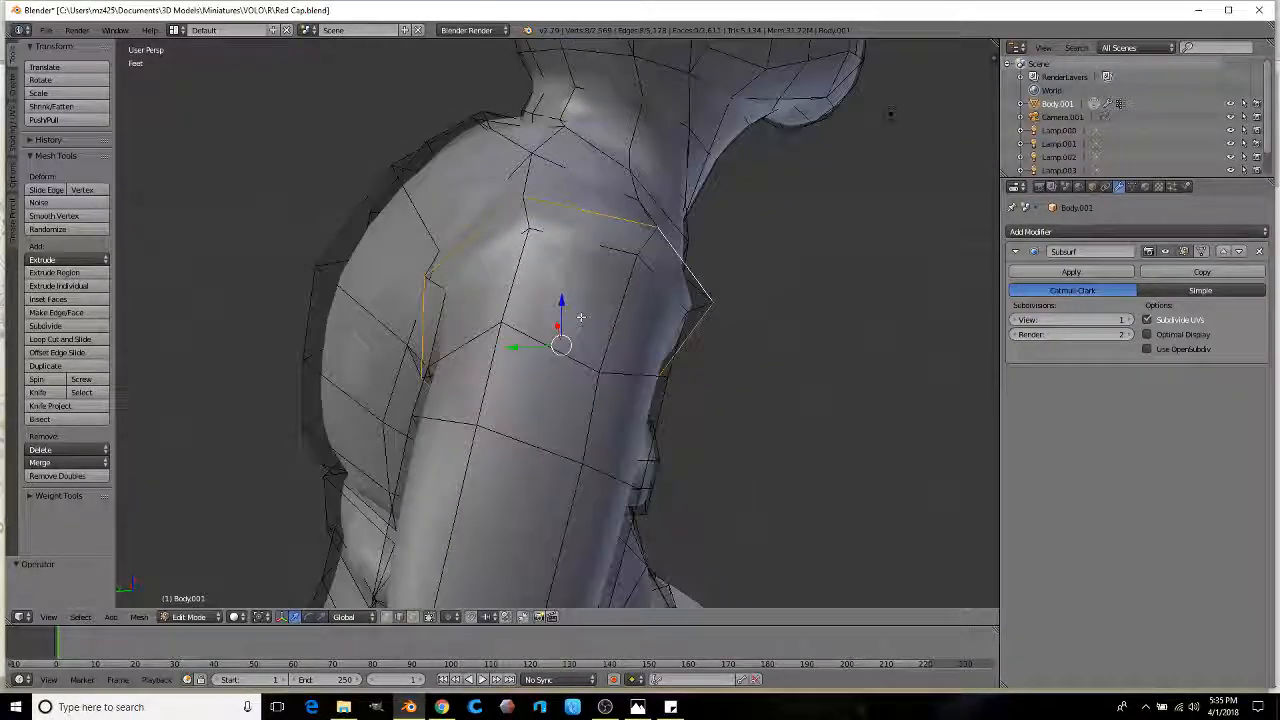
click(510, 280)
click(540, 255)
mouse_move(540, 255)
middle_down()
mouse_move(478, 275)
mouse_move(503, 271)
mouse_move(508, 286)
mouse_move(466, 277)
mouse_move(505, 300)
mouse_move(470, 297)
mouse_move(495, 295)
mouse_move(520, 323)
mouse_move(586, 286)
mouse_move(193, 341)
middle_up()
key(Tab)
key(Tab)
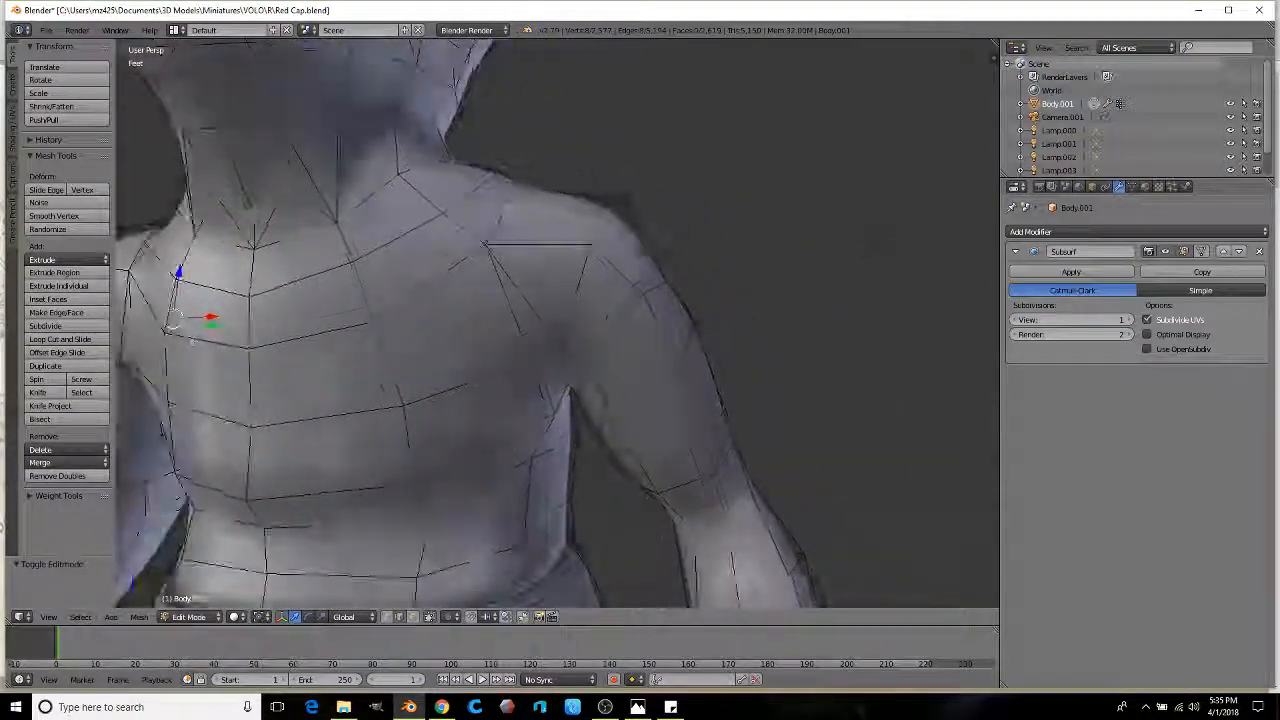
Step: Loop-cut a seam on the other shoulder, resize it, and add a neighbouring loop
click(626, 286)
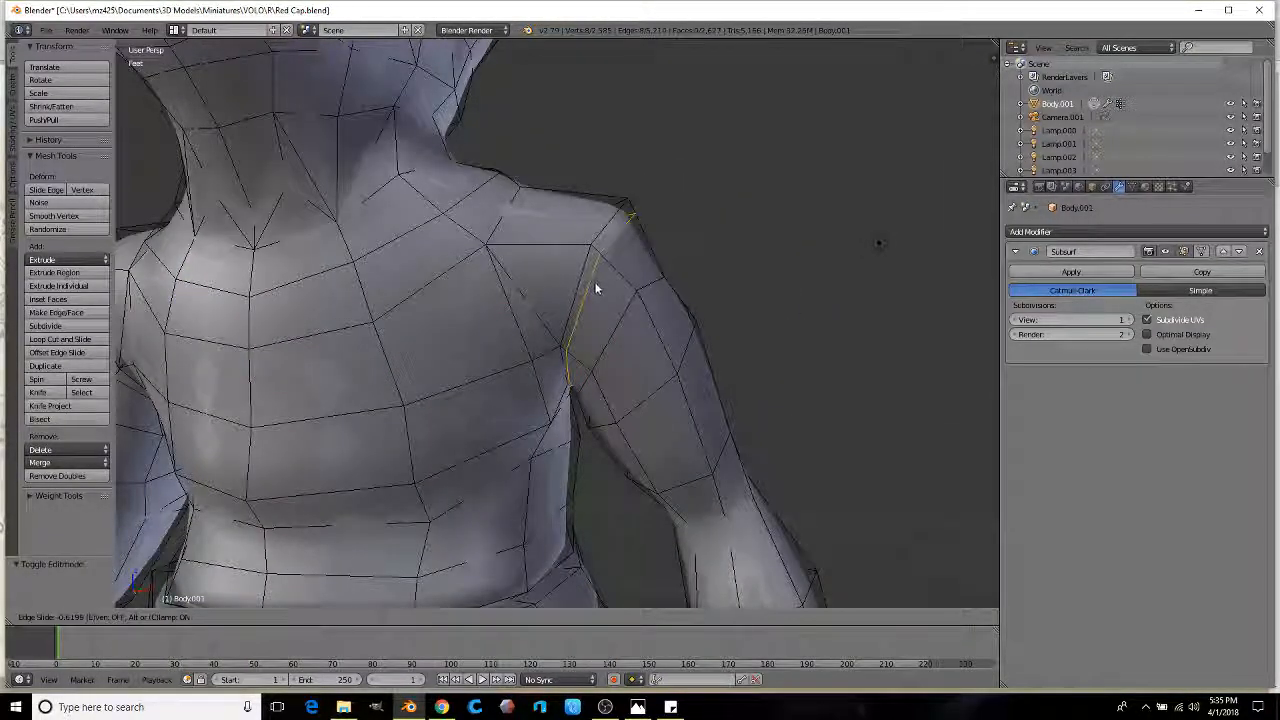
click(584, 282)
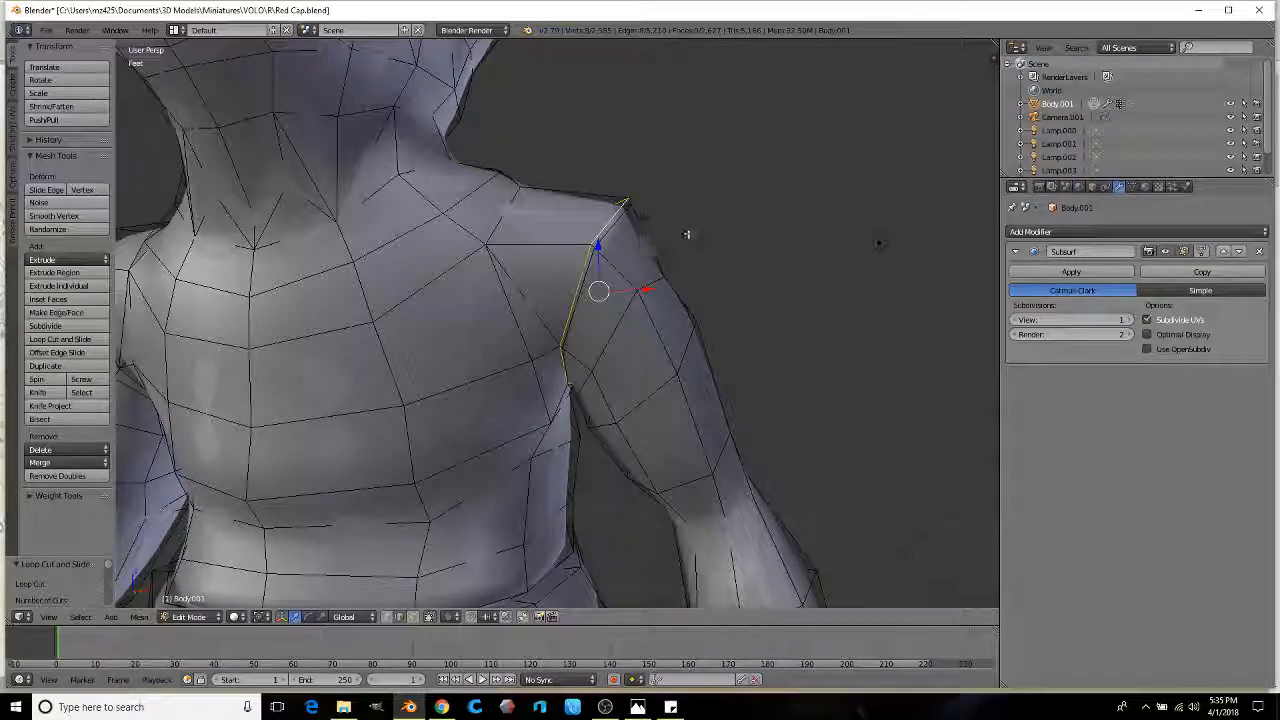
key(g)
click(727, 238)
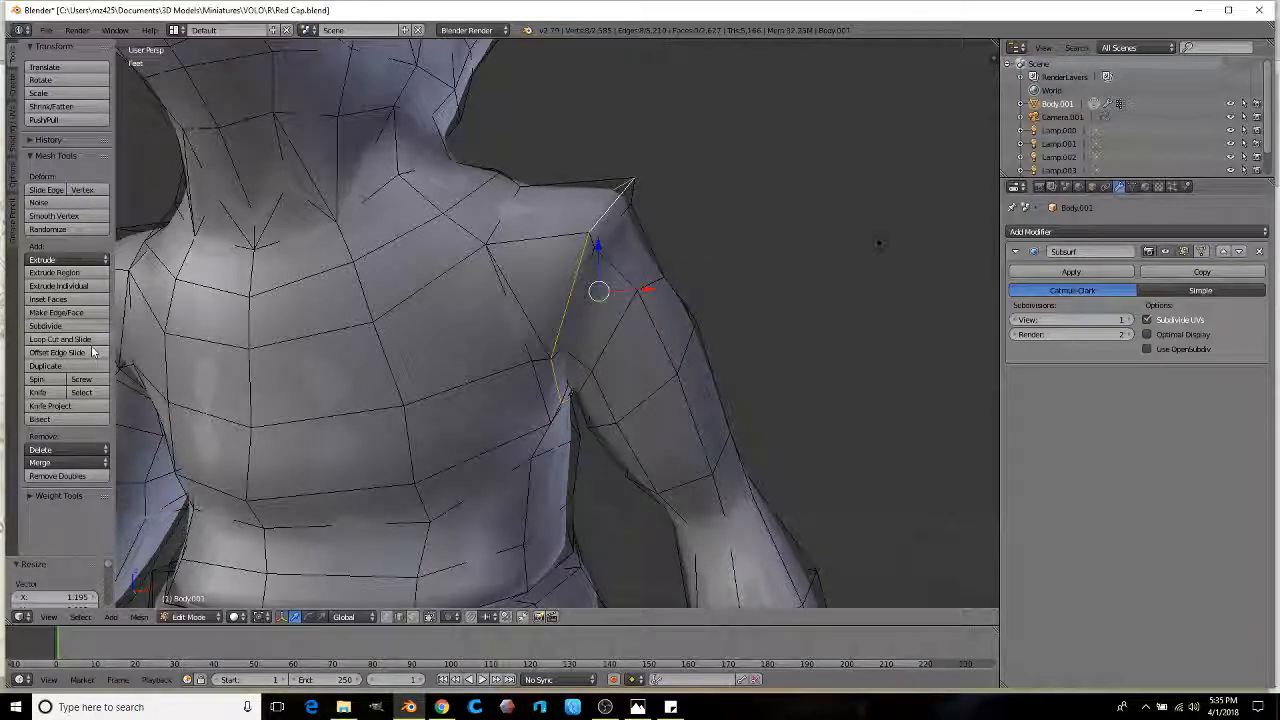
click(607, 276)
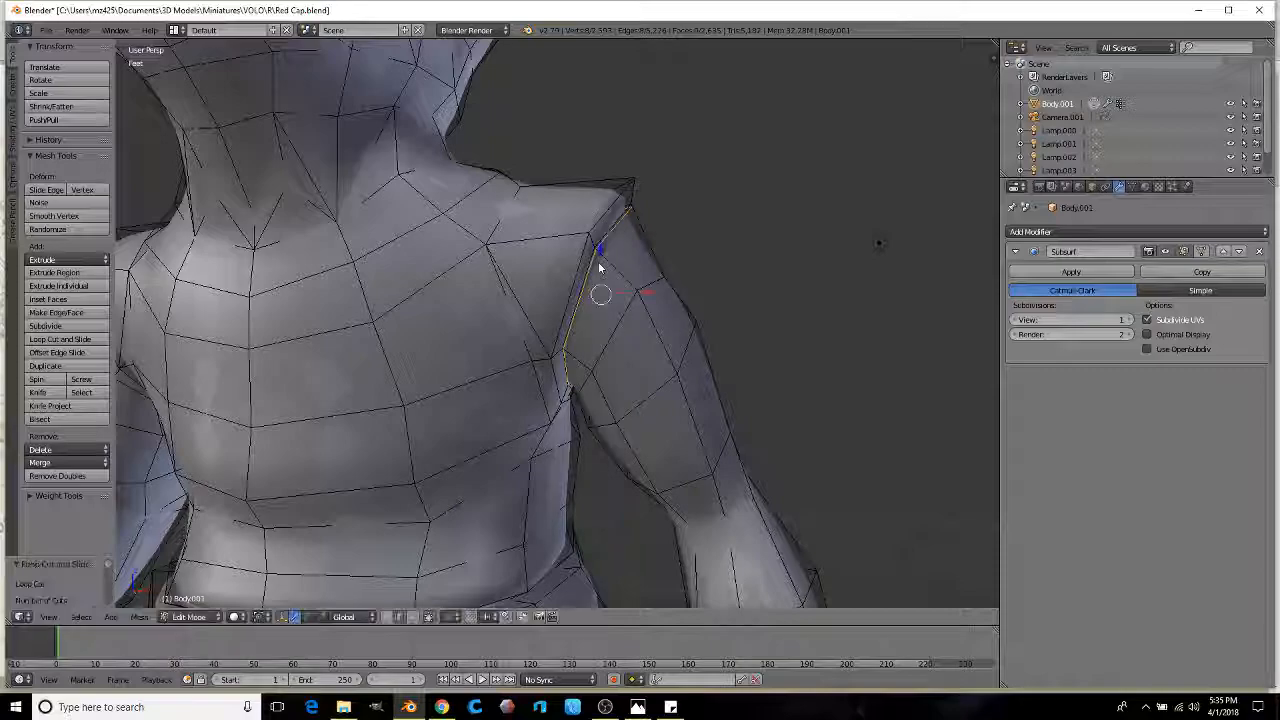
middle_drag(739, 251, 666, 284)
key(Tab)
Step: Shrink the shoulder seam loop to 0.930 and review the smoothed figure from the front
middle_drag(569, 305, 567, 268)
key(Tab)
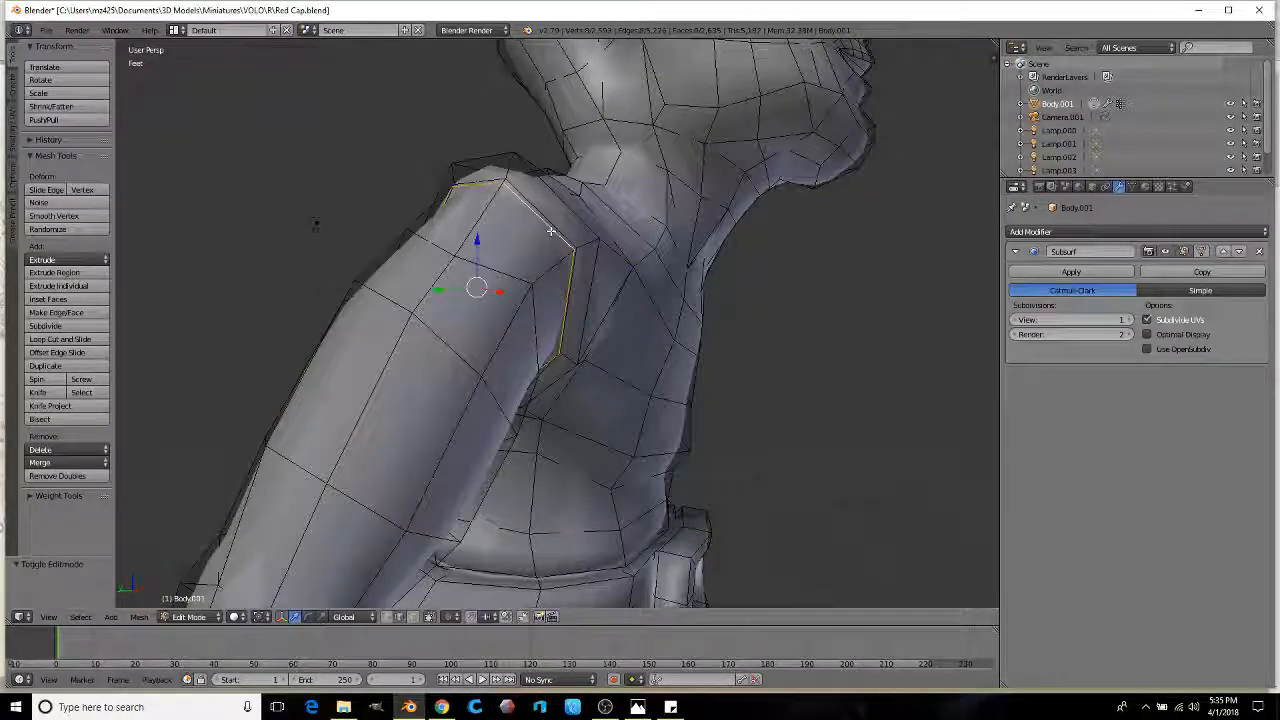
key(s)
click(651, 269)
key(Tab)
middle_drag(651, 269, 538, 288)
scroll(489, 331, down, 3)
middle_drag(489, 331, 503, 293)
scroll(503, 293, up, 2)
scroll(520, 265, up, 4)
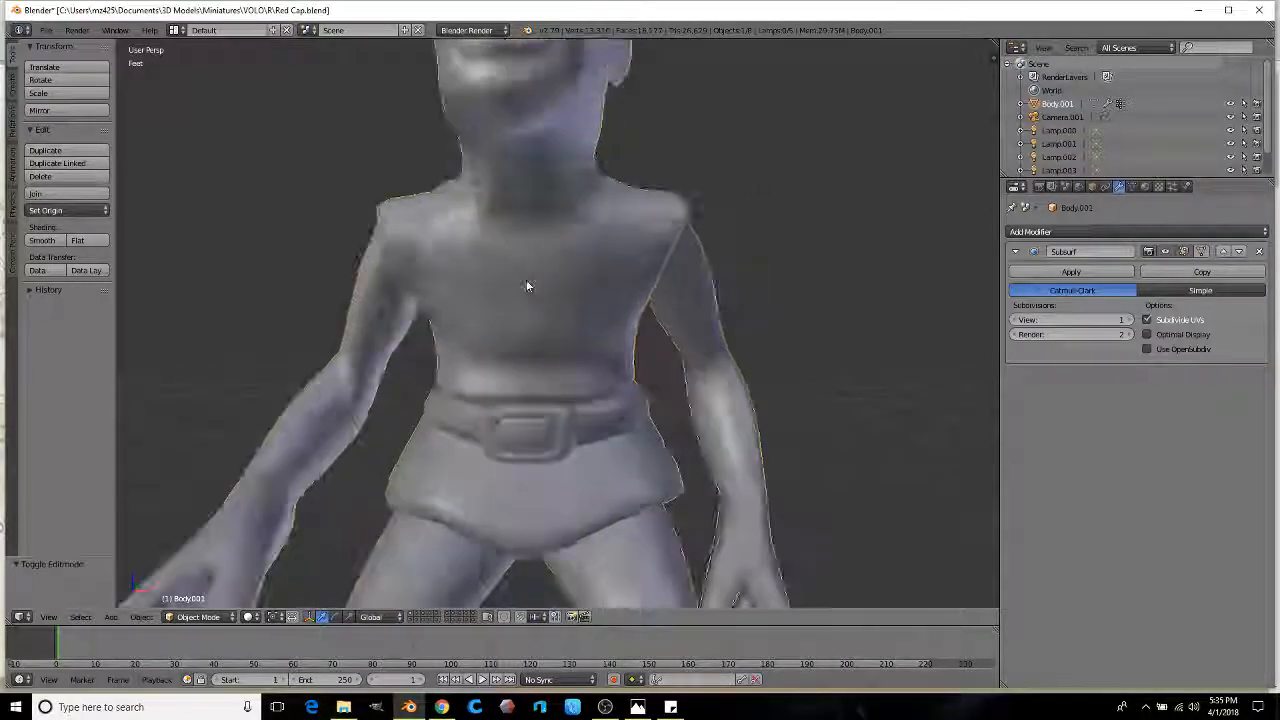
Step: Back in Edit Mode, add an edge loop along the goblin's collar line
key(Tab)
scroll(555, 312, up, 5)
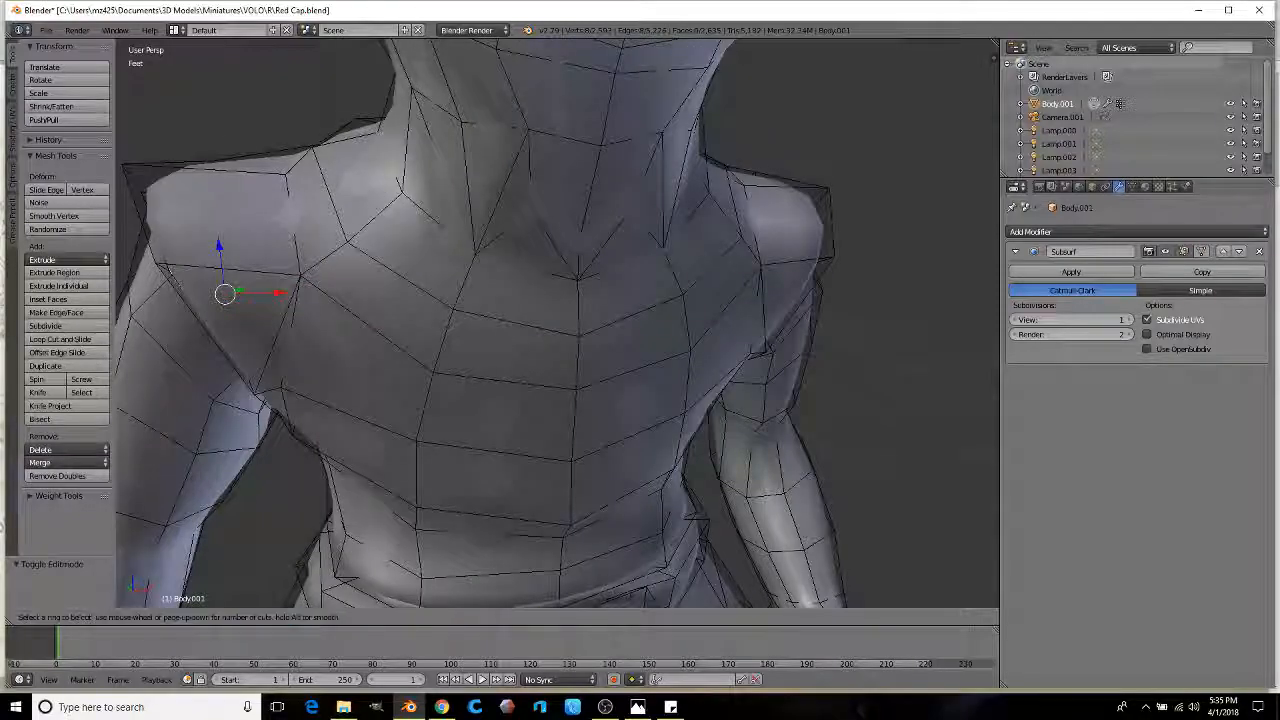
click(471, 277)
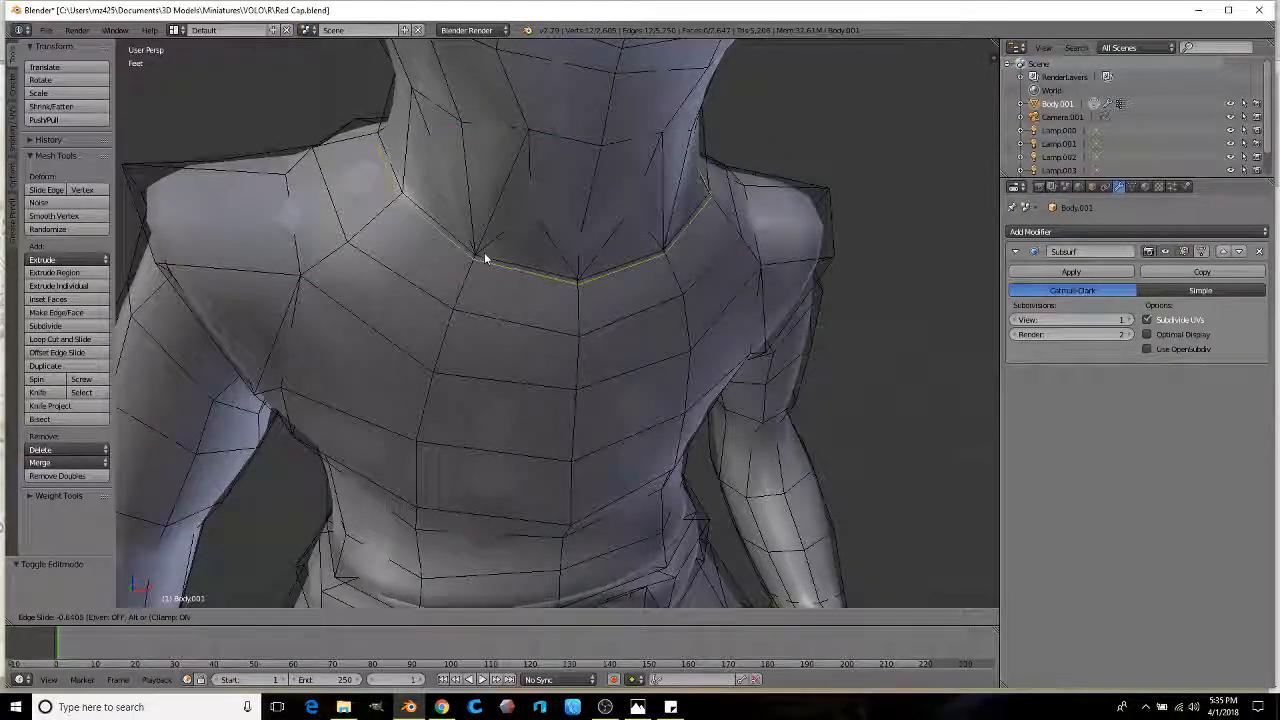
click(483, 260)
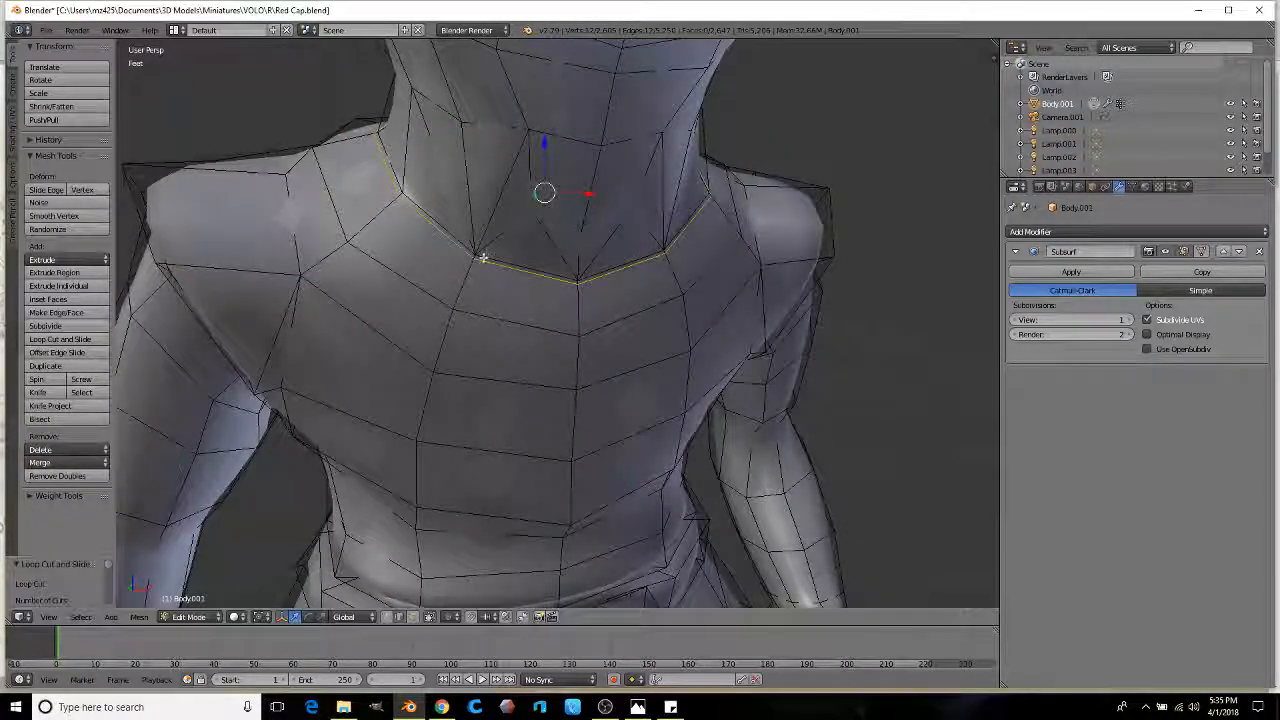
middle_drag(483, 260, 604, 251)
middle_drag(667, 208, 357, 514)
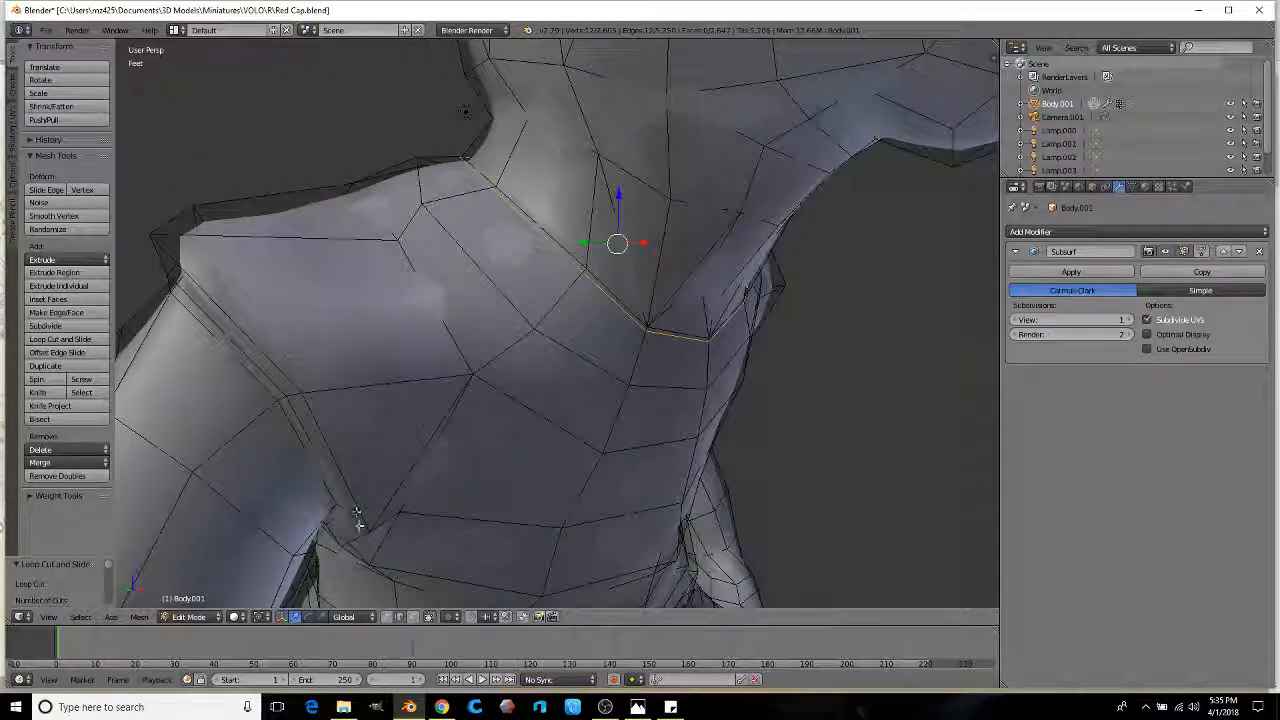
middle_drag(627, 300, 698, 212)
click(662, 204)
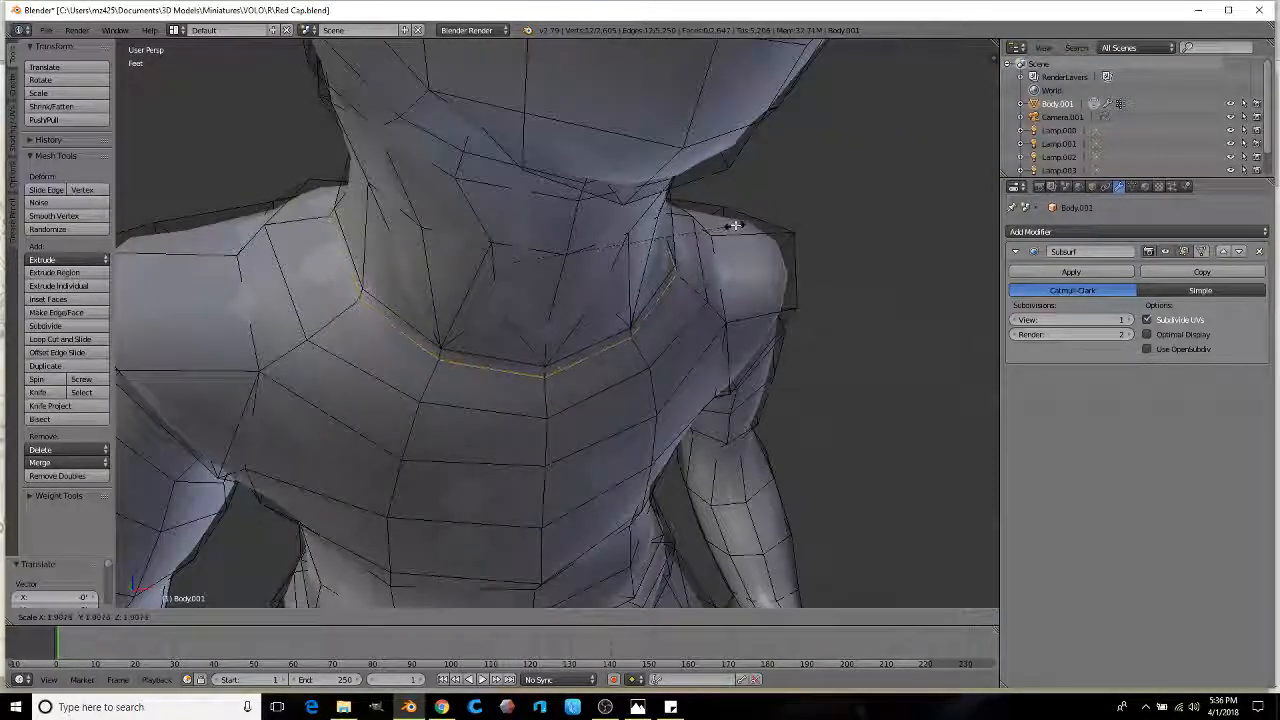
middle_drag(614, 284, 507, 589)
Step: Select a path of shoulder faces and push them outward along the normal as a seam
click(412, 617)
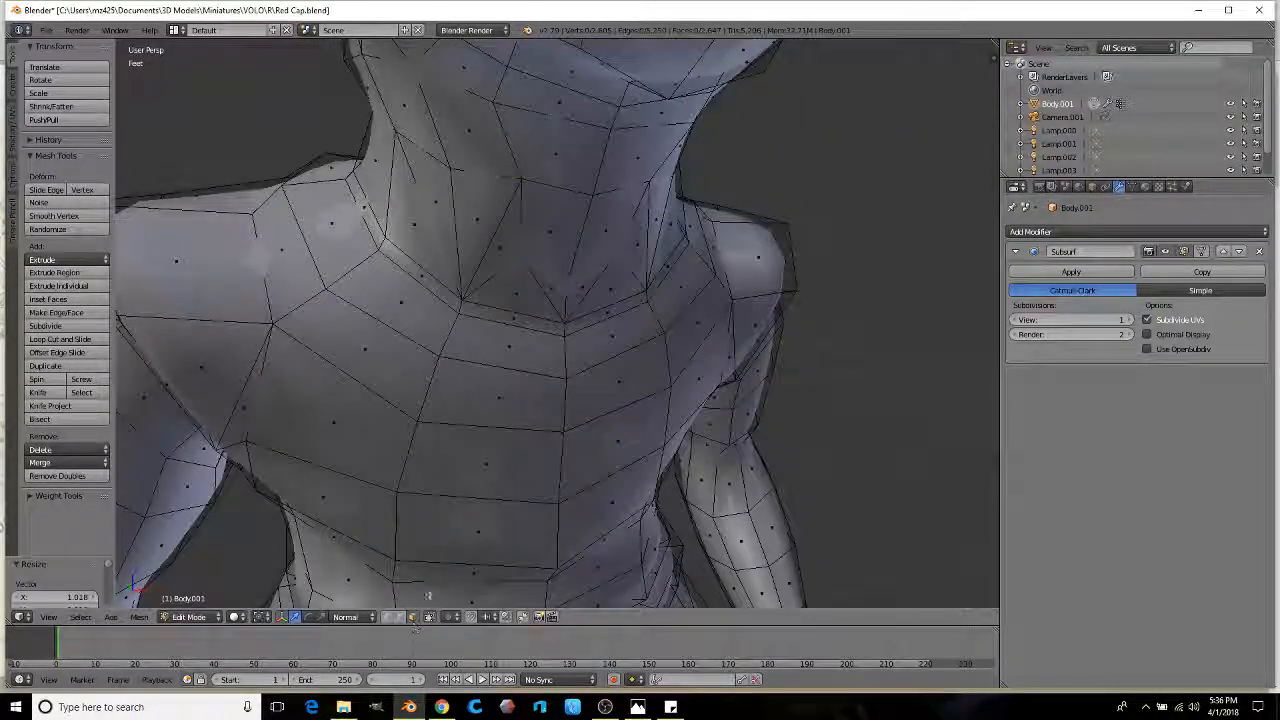
right_click(436, 329)
middle_drag(411, 316, 503, 314)
ctrl+right_click(482, 272)
middle_drag(287, 170, 611, 316)
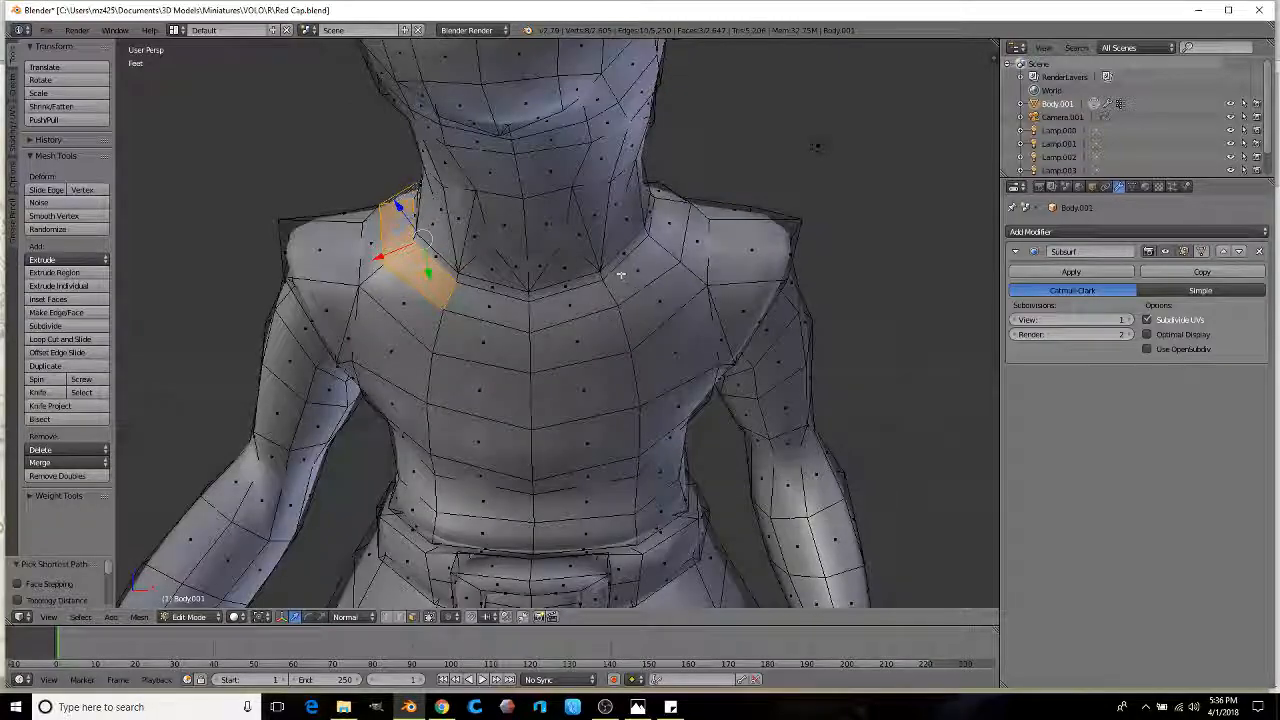
middle_drag(673, 205, 466, 351)
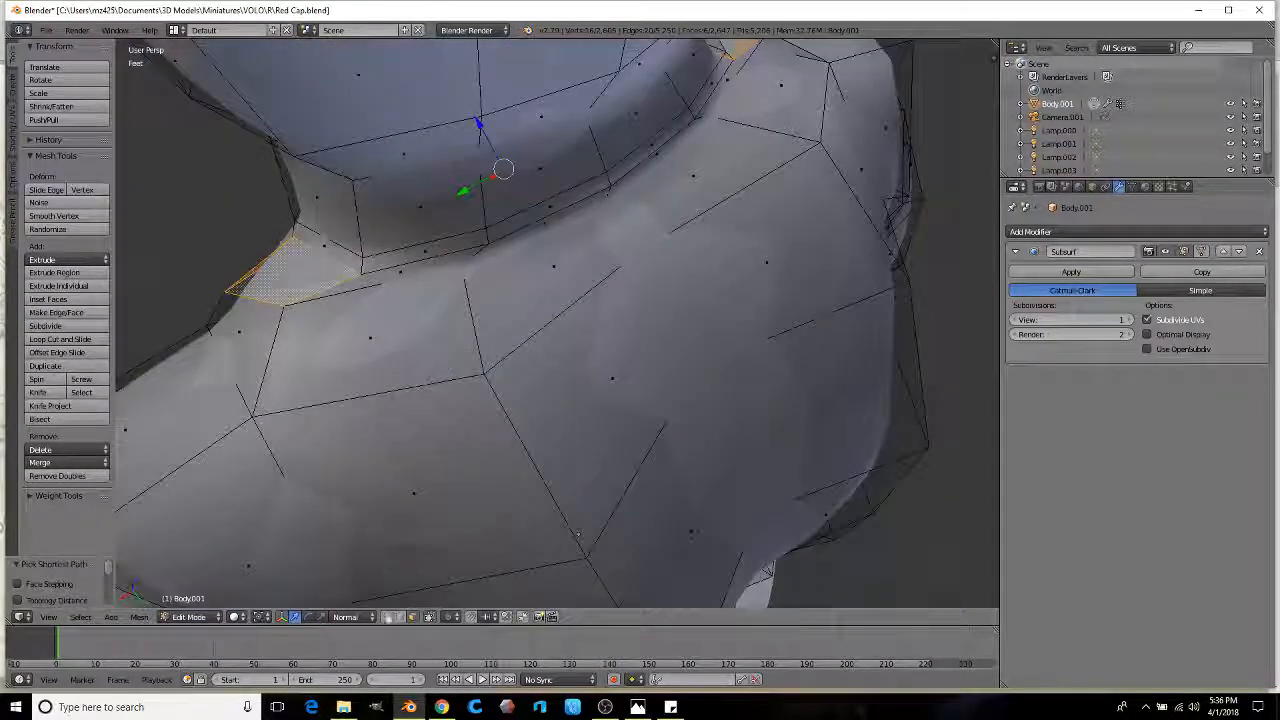
middle_drag(400, 325, 565, 603)
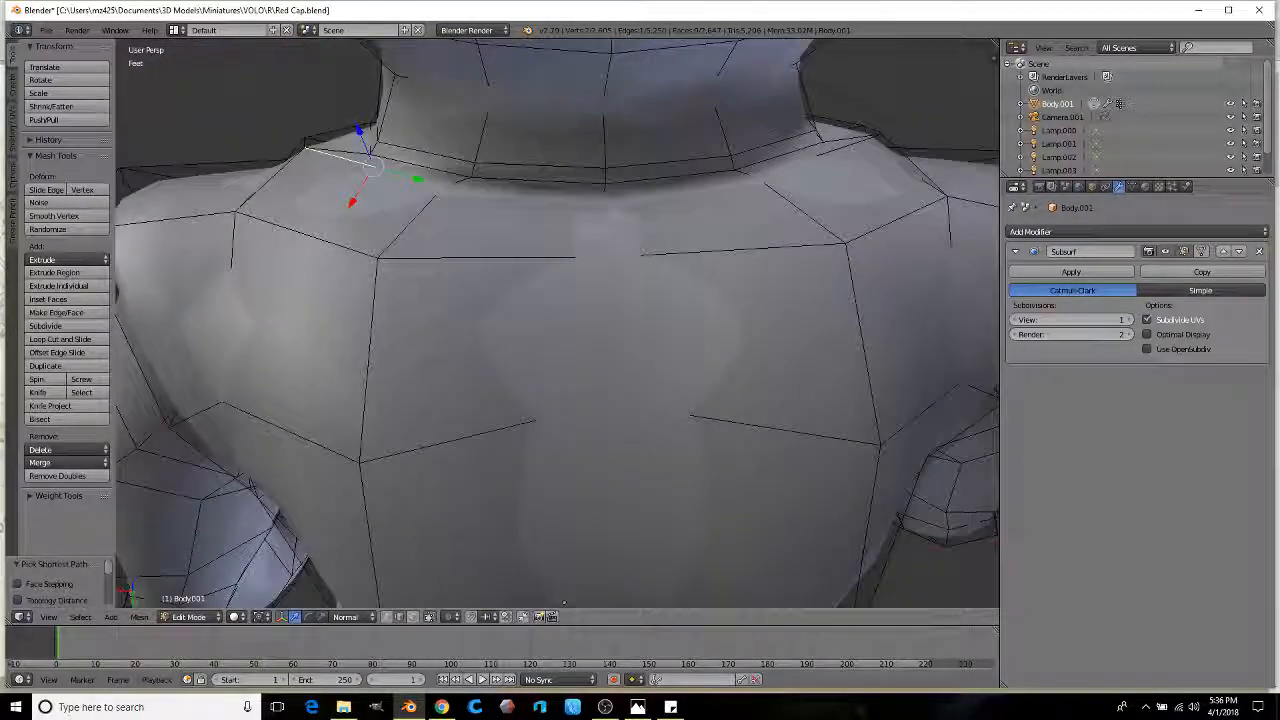
middle_drag(806, 161, 516, 181)
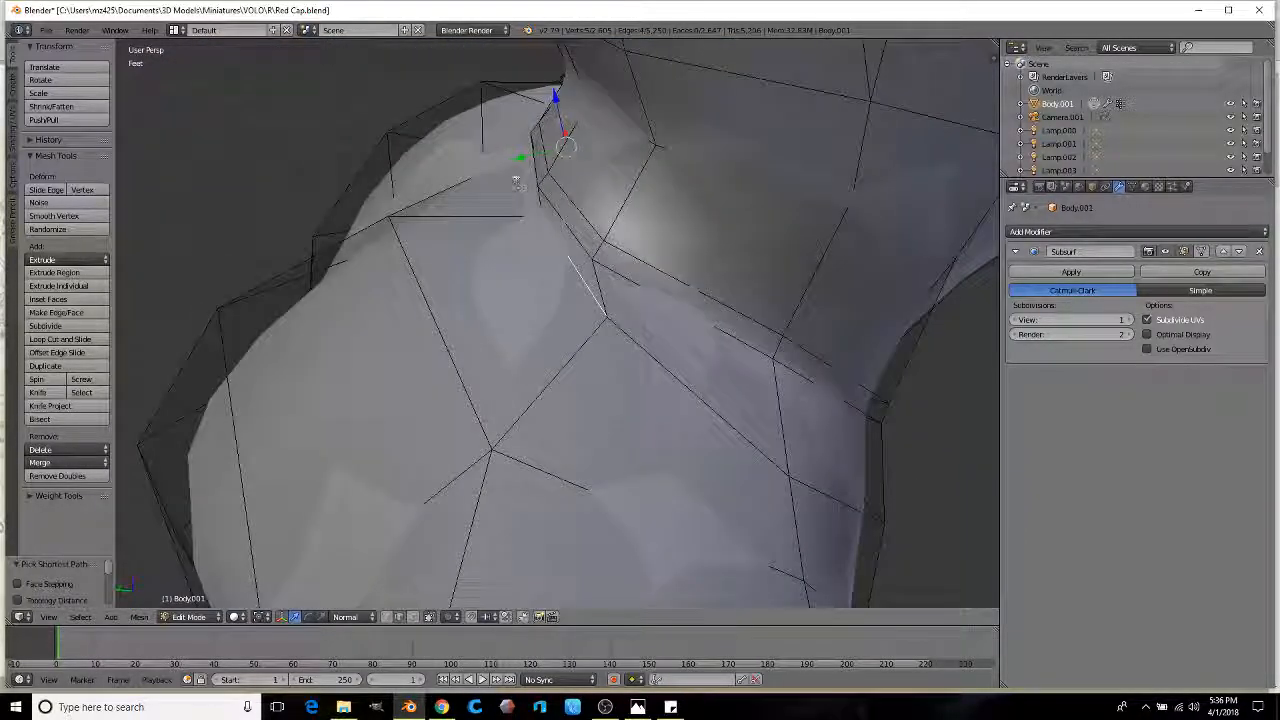
click(494, 166)
shift+middle_drag(506, 92, 594, 385)
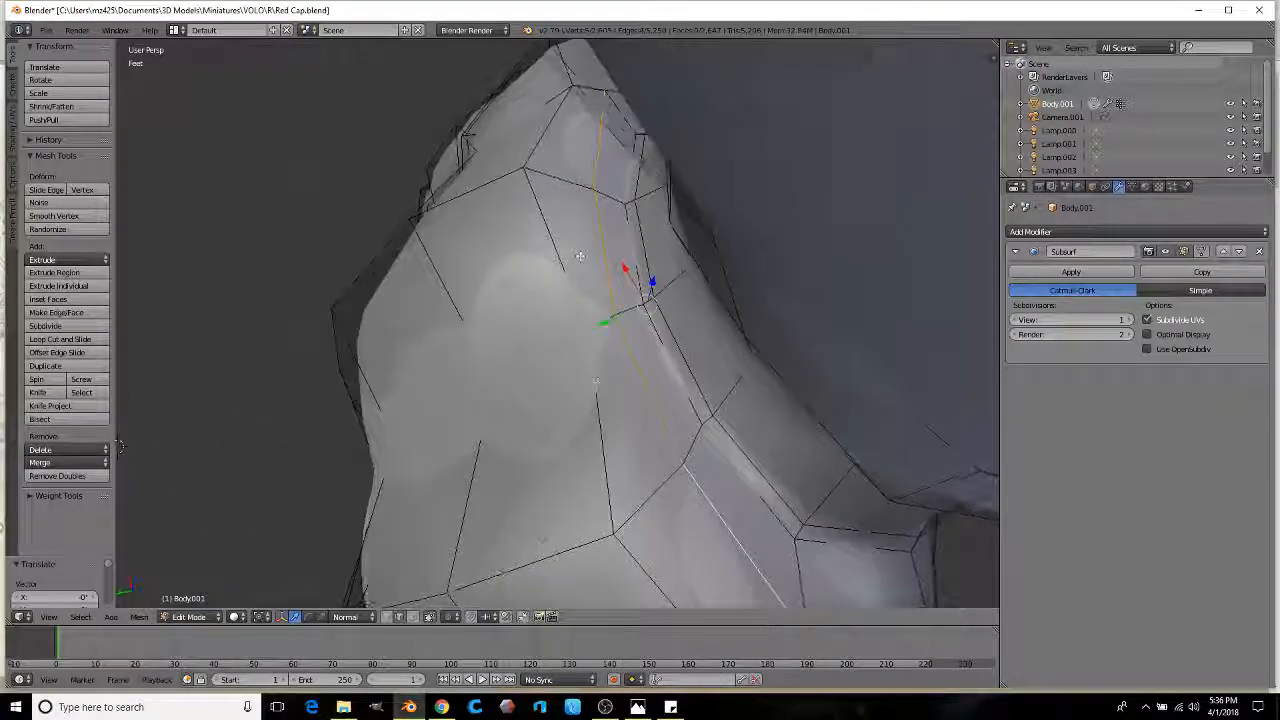
middle_drag(543, 533, 549, 217)
drag(550, 214, 516, 218)
drag(552, 145, 554, 140)
scroll(554, 140, down, 4)
Step: Add another shoulder edge and push the shoulder seam edges further out along the normal
middle_drag(563, 200, 726, 345)
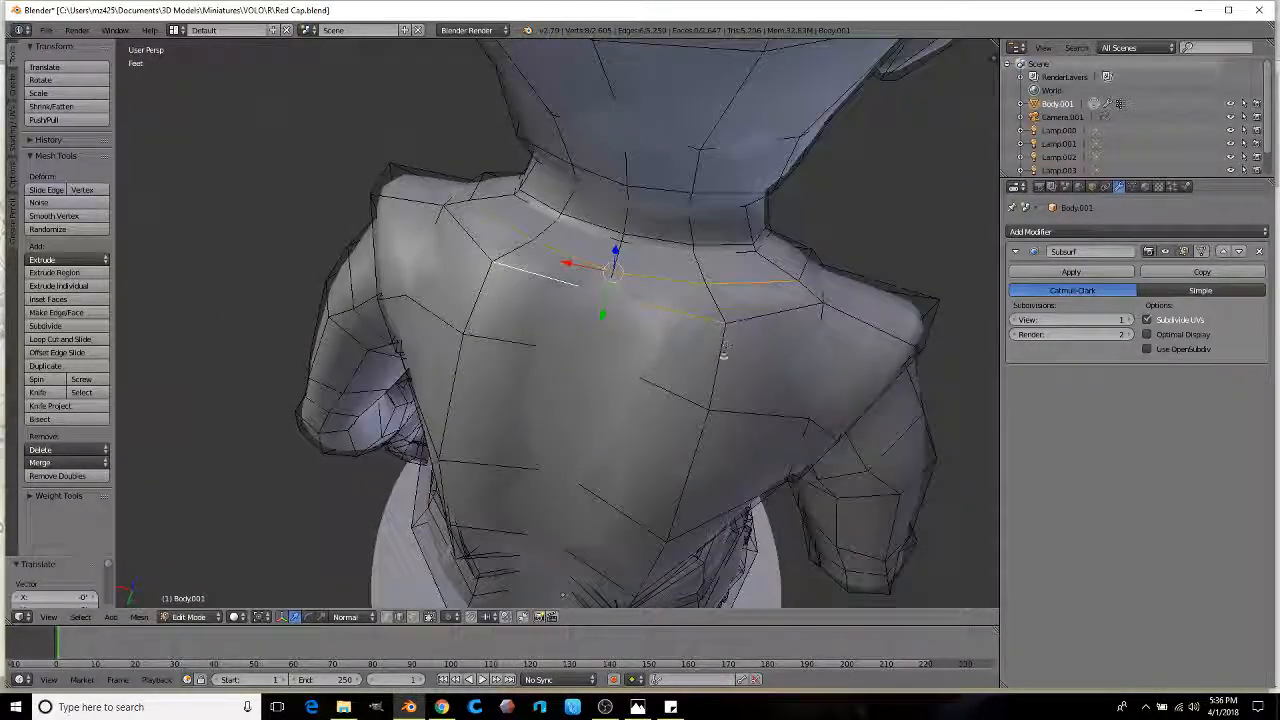
shift+right_click(510, 335)
scroll(670, 315, up, 3)
middle_drag(510, 335, 690, 300)
drag(508, 281, 496, 290)
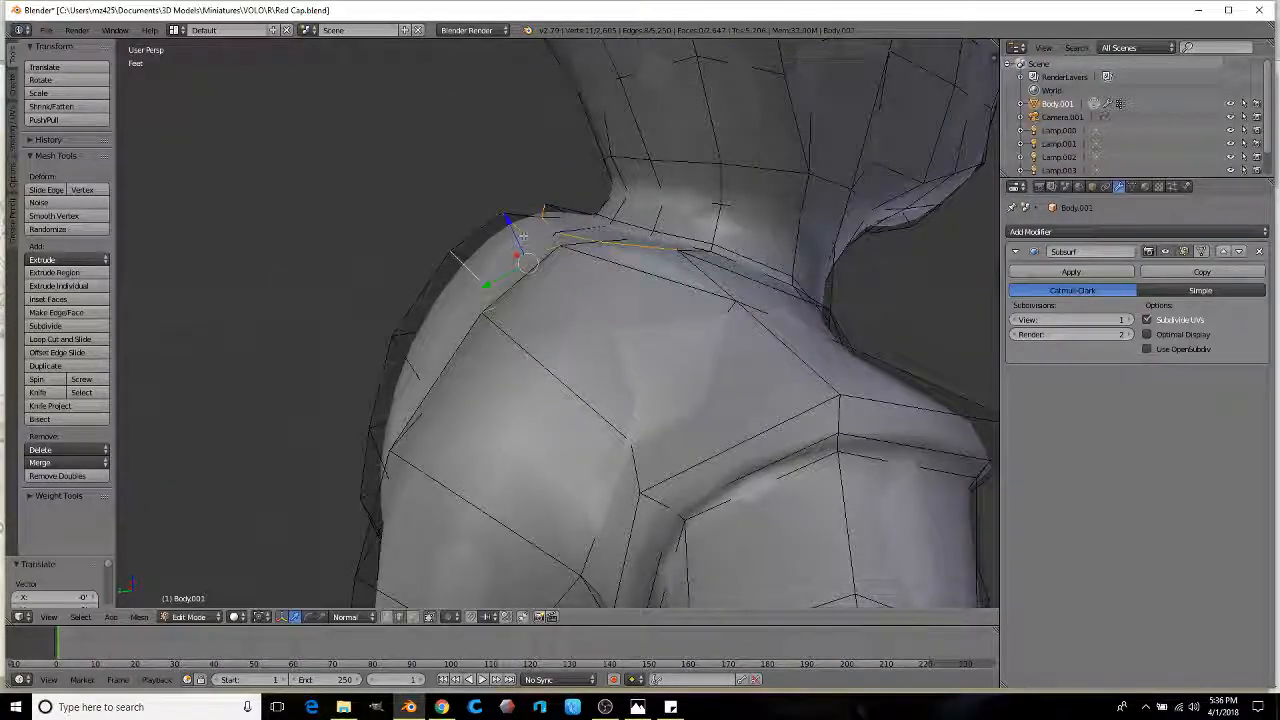
middle_drag(522, 236, 457, 300)
scroll(457, 263, down, 4)
middle_drag(540, 368, 465, 349)
Step: Deselect all, then slide a new edge loop around the base of the neck
key(a)
scroll(490, 357, up, 5)
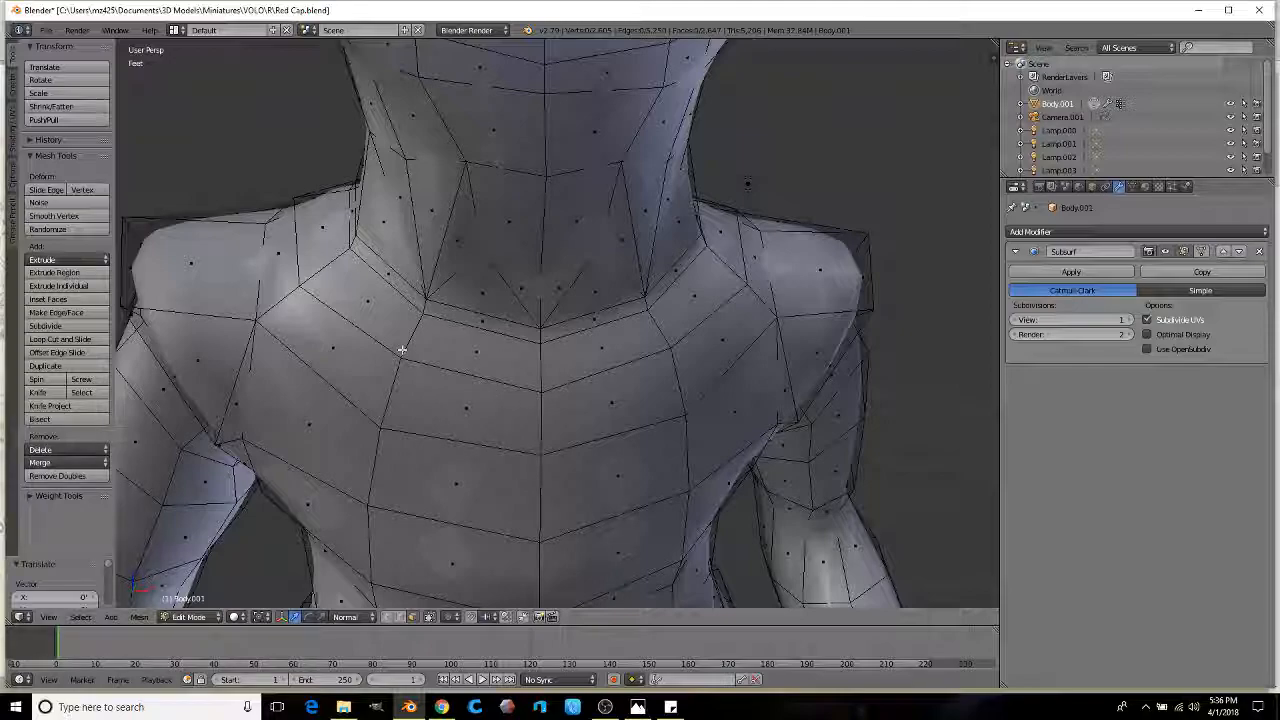
right_click(458, 350)
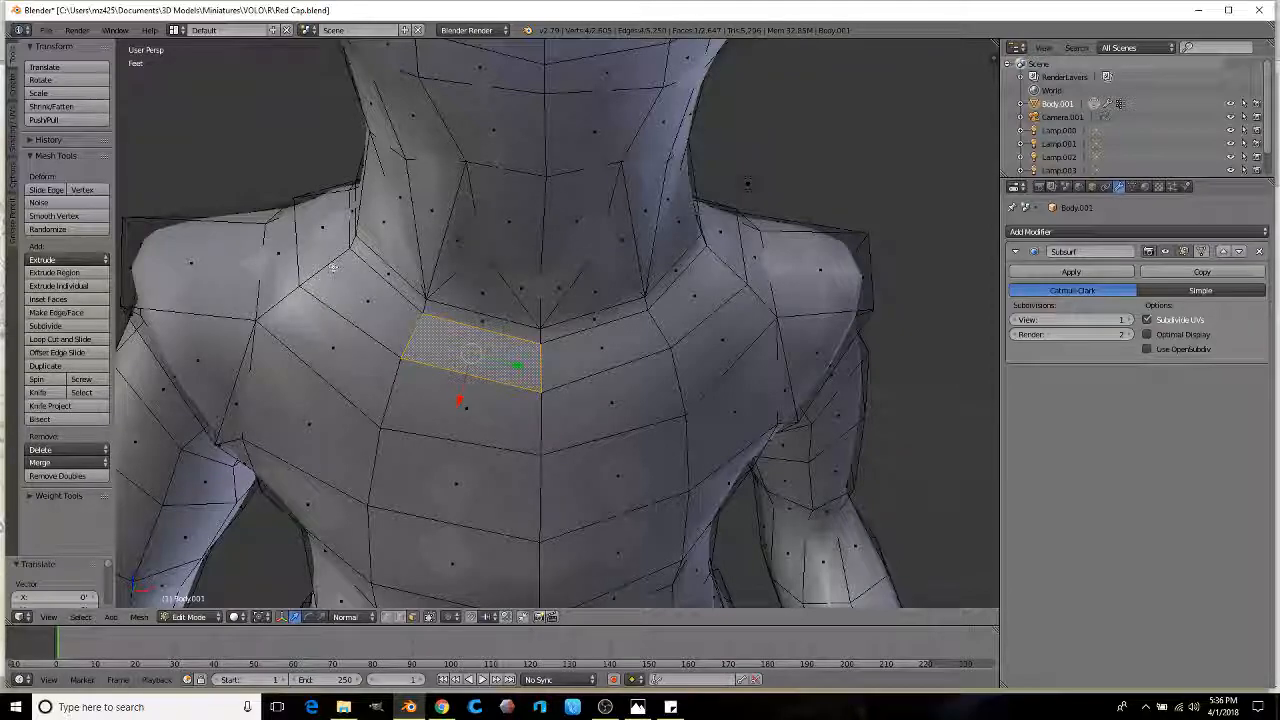
click(403, 334)
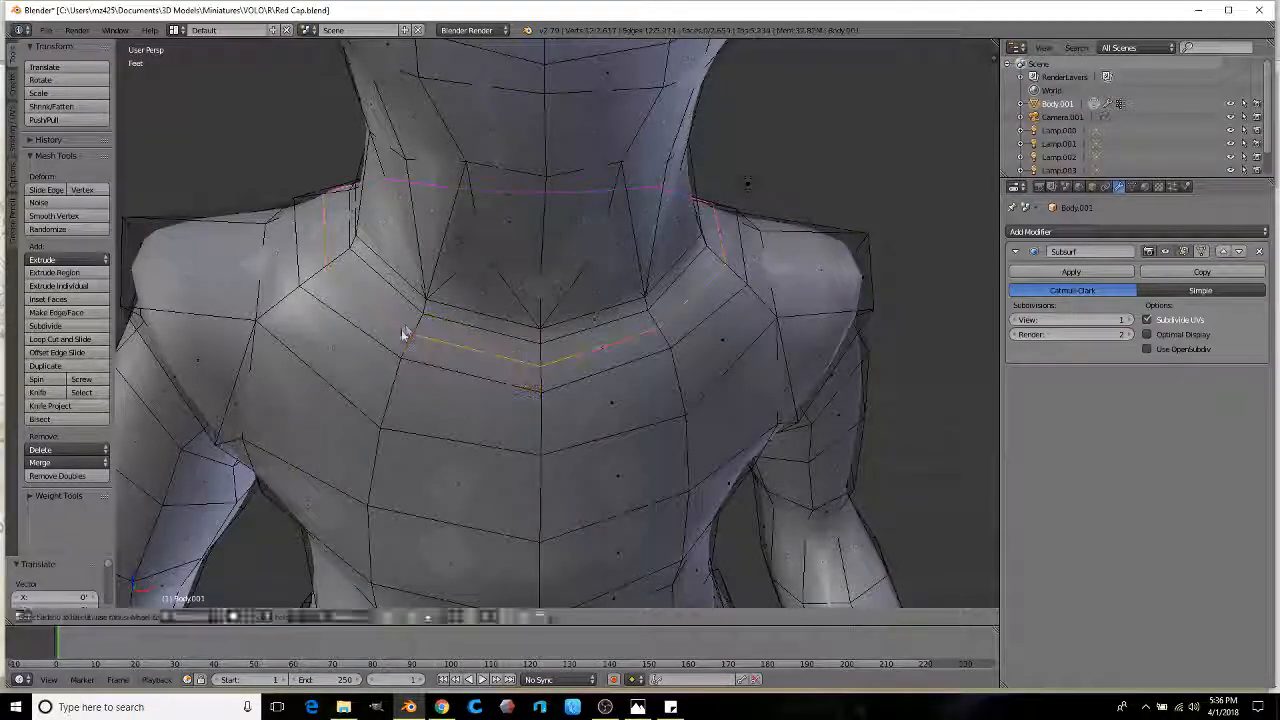
click(416, 318)
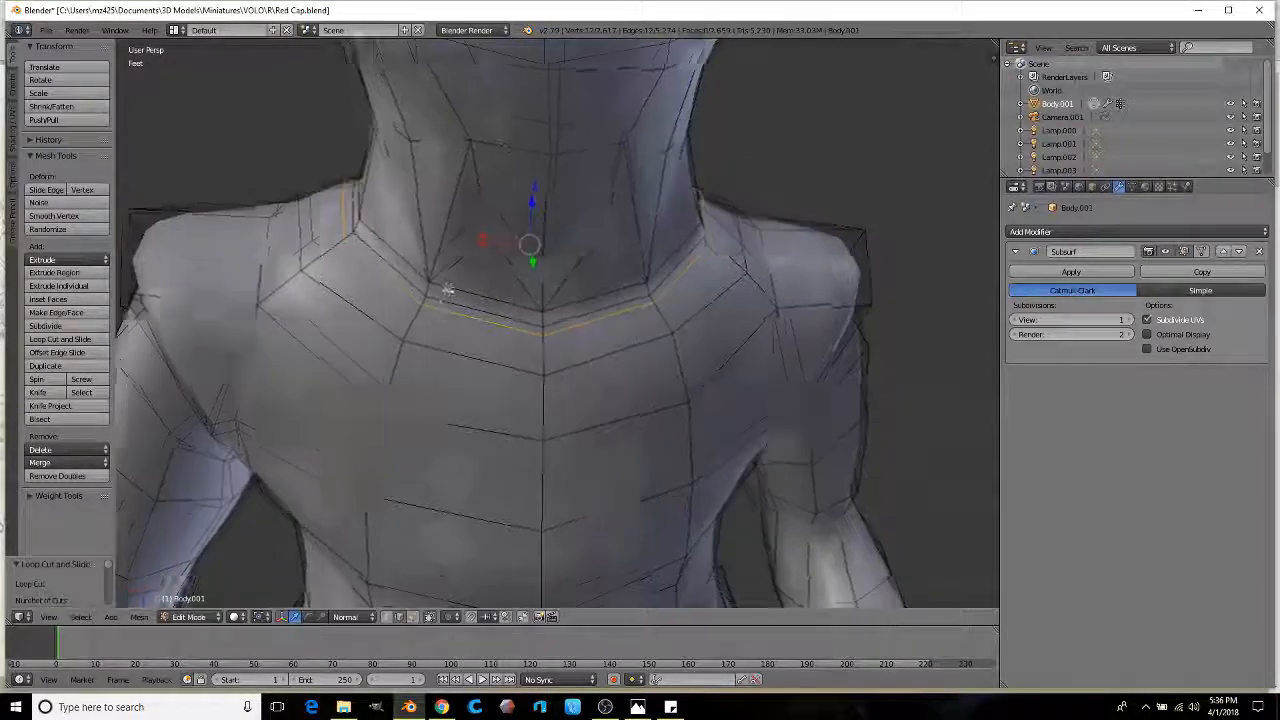
middle_drag(437, 286, 502, 202)
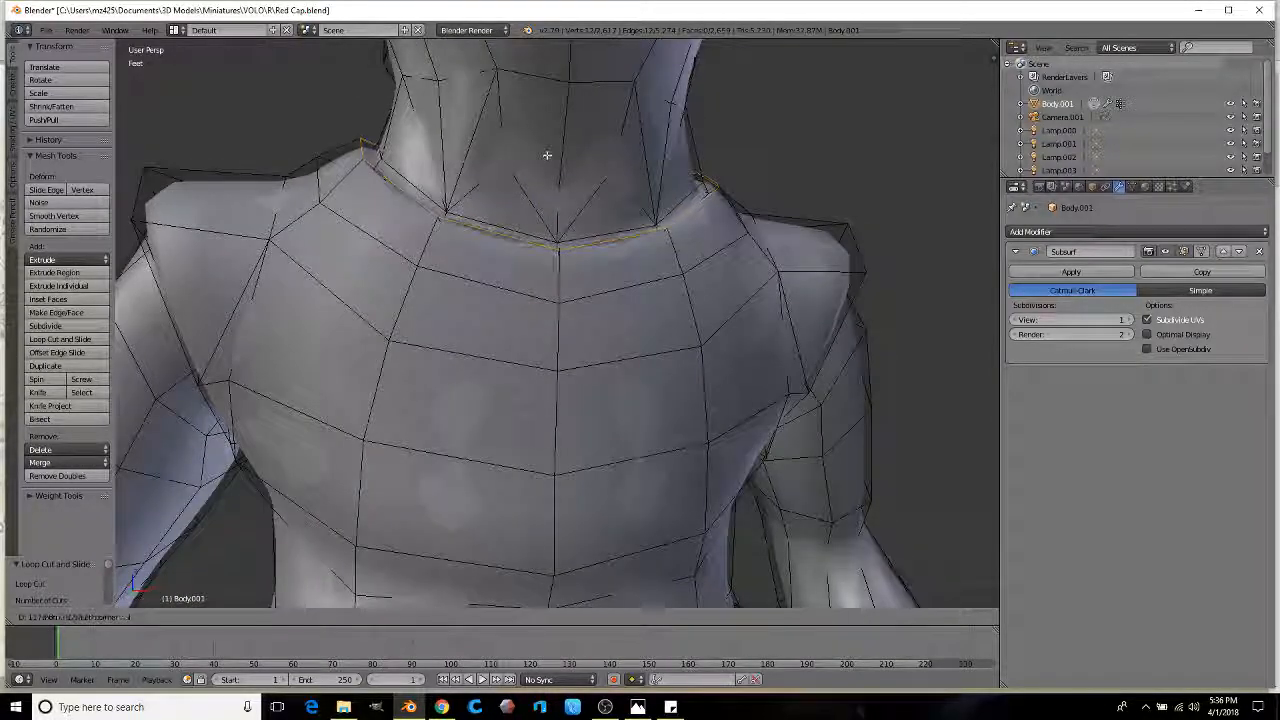
scroll(511, 246, down, 3)
Step: Scale the neck loop out by about 1.04 to form the collar and preview the smoothed mesh
key(Tab)
key(Tab)
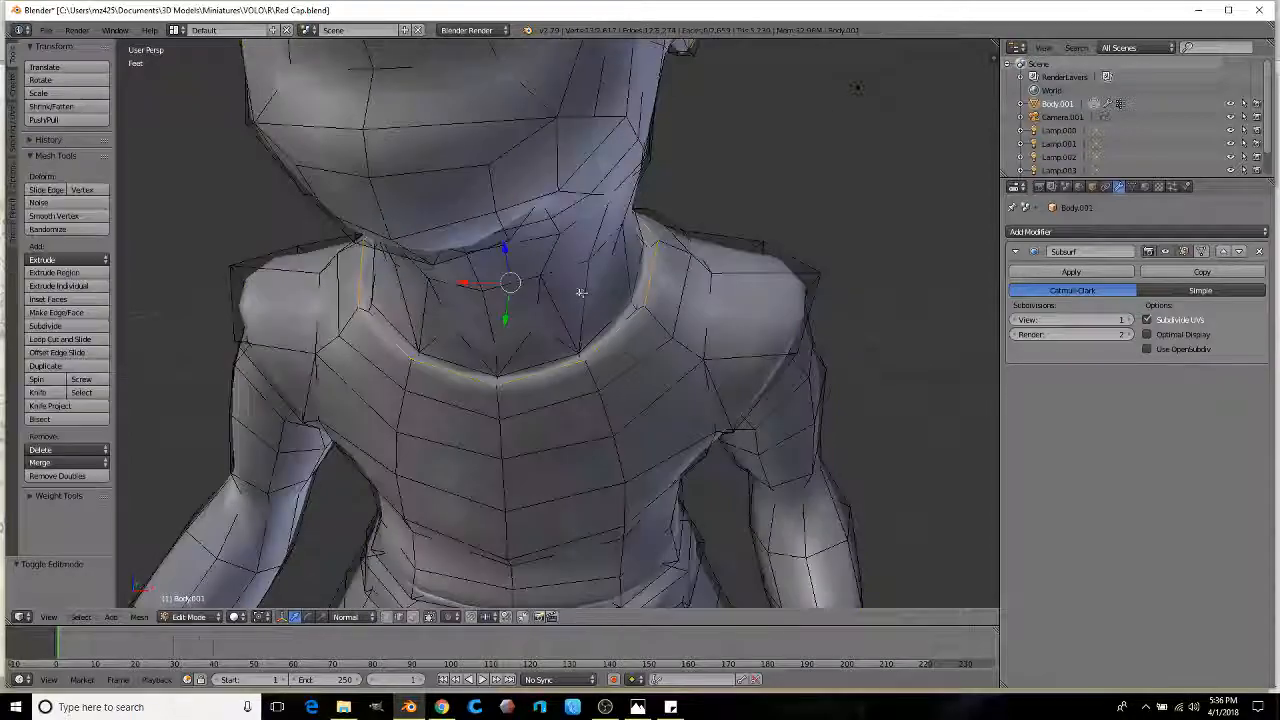
scroll(574, 295, down, 2)
scroll(606, 298, up, 1)
key(s)
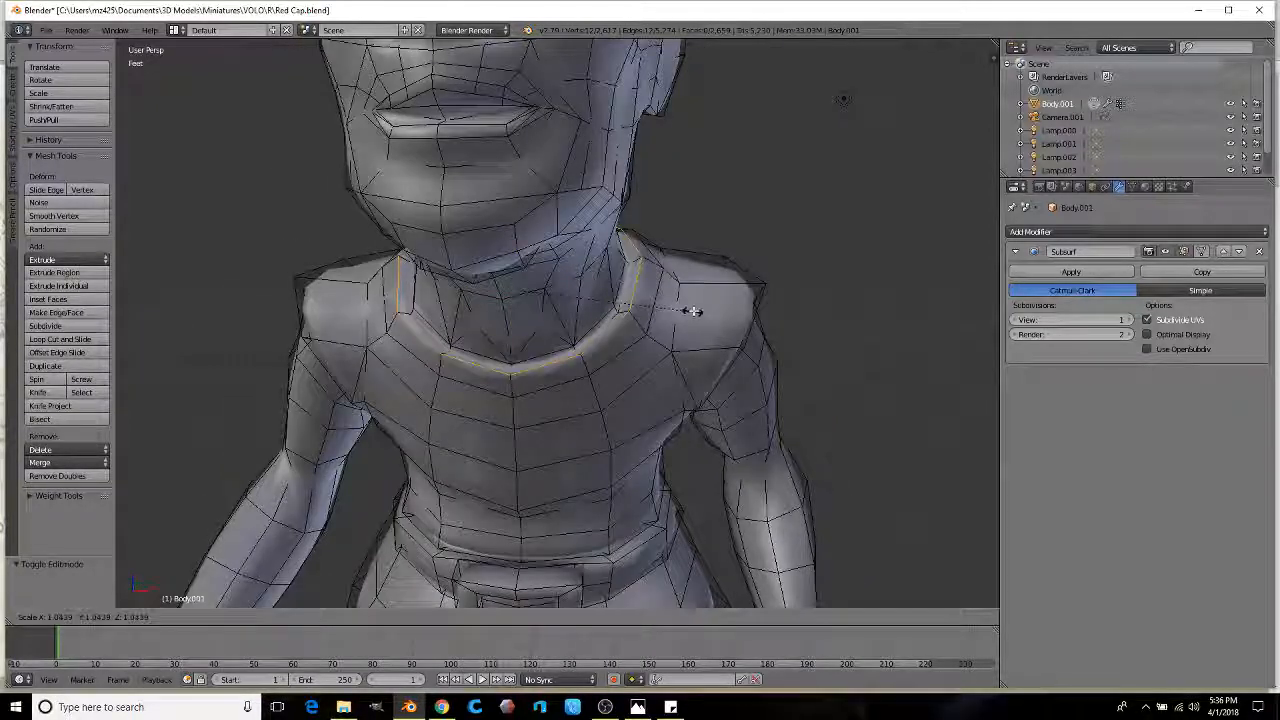
click(691, 309)
key(Tab)
scroll(685, 315, down, 5)
Step: Cut a new edge loop at the wrist crease and enlarge it
middle_drag(691, 300, 532, 318)
scroll(491, 328, up, 2)
scroll(423, 277, up, 2)
middle_drag(423, 277, 499, 312)
scroll(480, 325, up, 2)
key(Tab)
scroll(499, 312, up, 2)
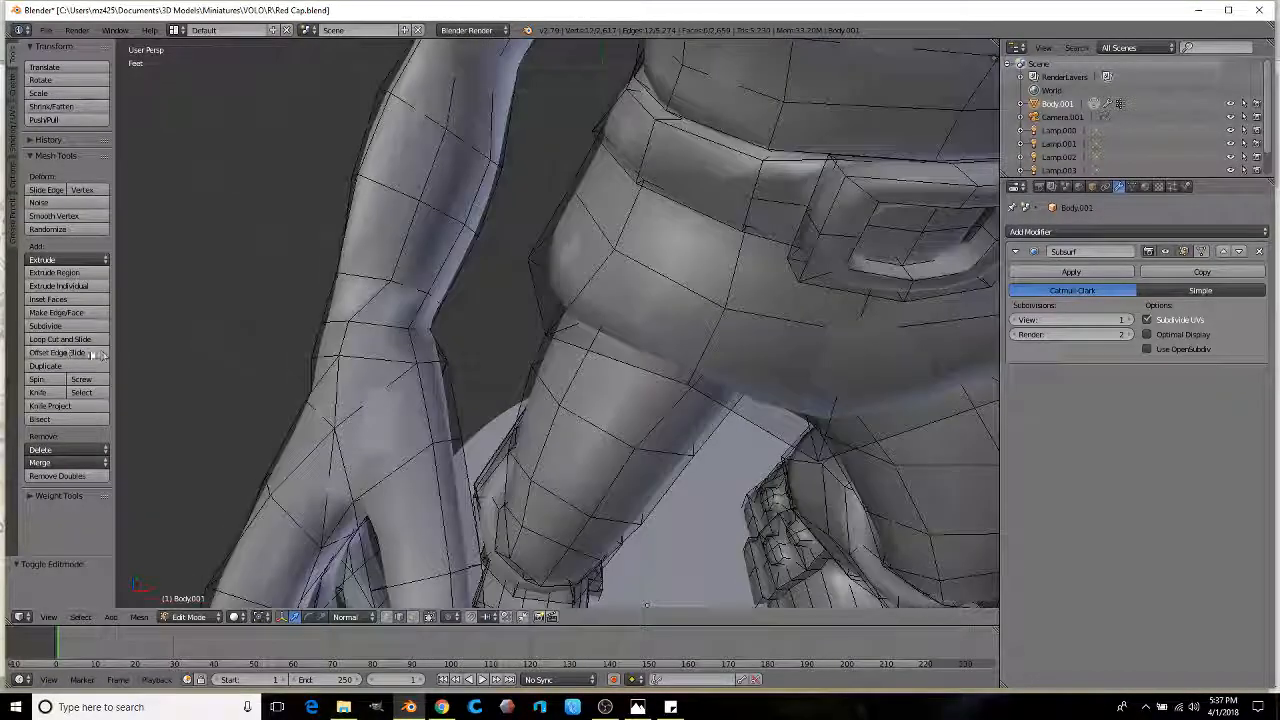
click(364, 314)
click(353, 330)
click(543, 304)
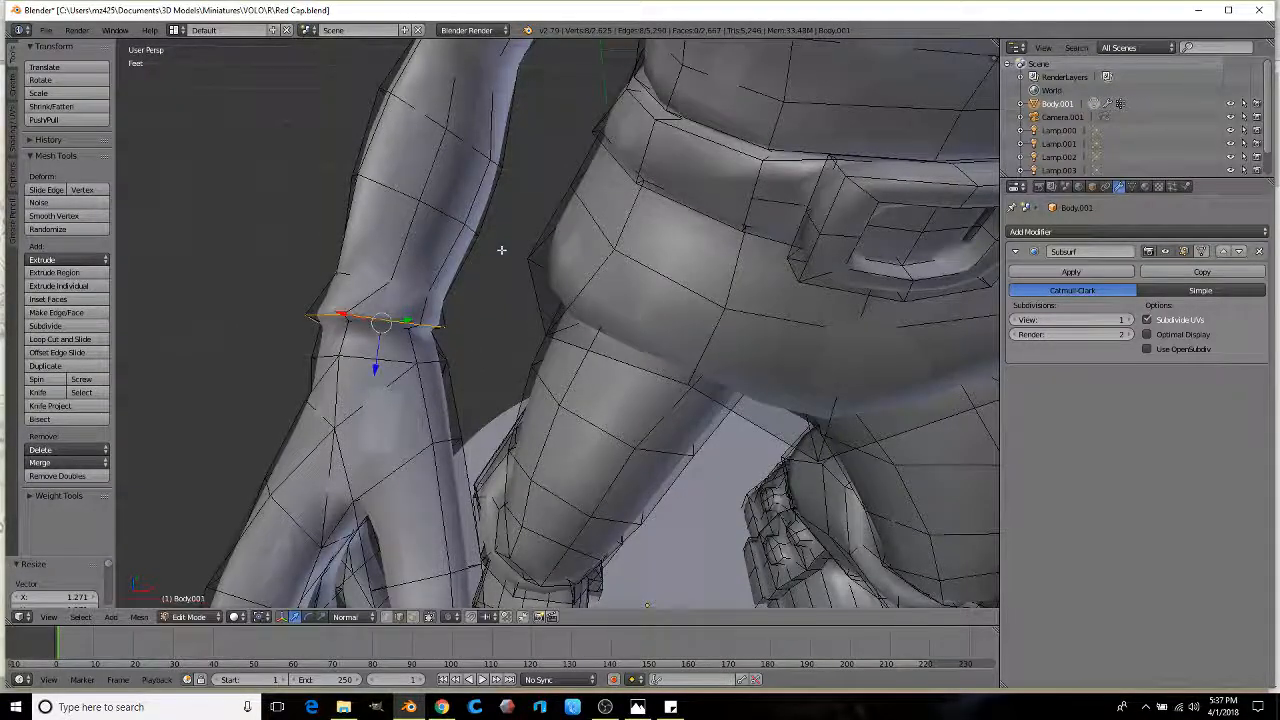
shift+middle_drag(500, 249, 512, 305)
Step: Add more loop cuts up the forearm, enlarging one and redoing a misoriented cut
click(83, 340)
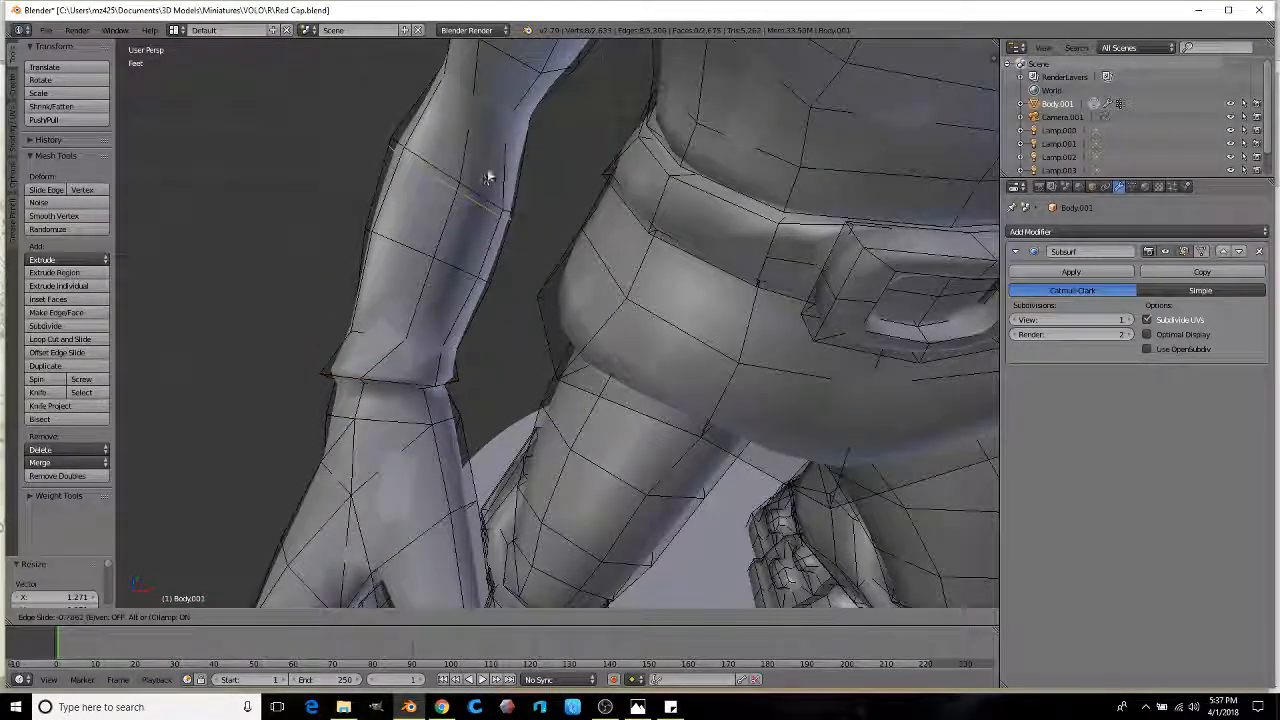
click(487, 178)
key(s)
click(580, 206)
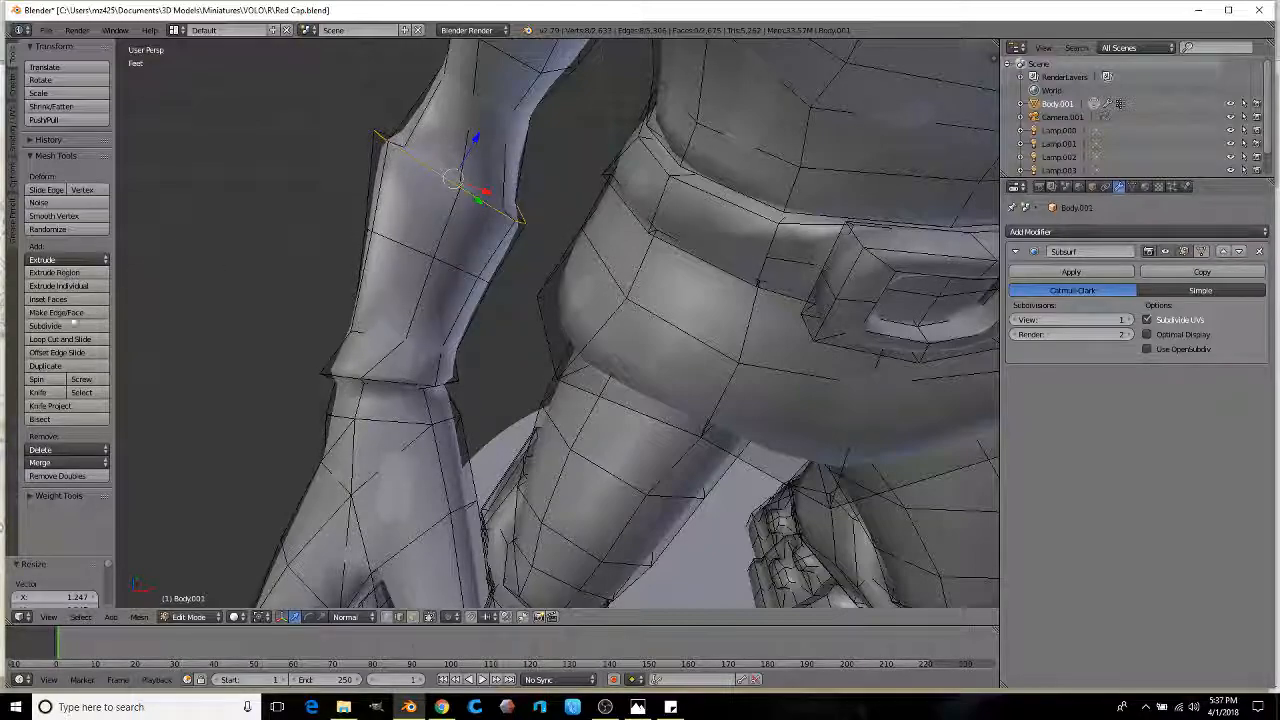
click(68, 343)
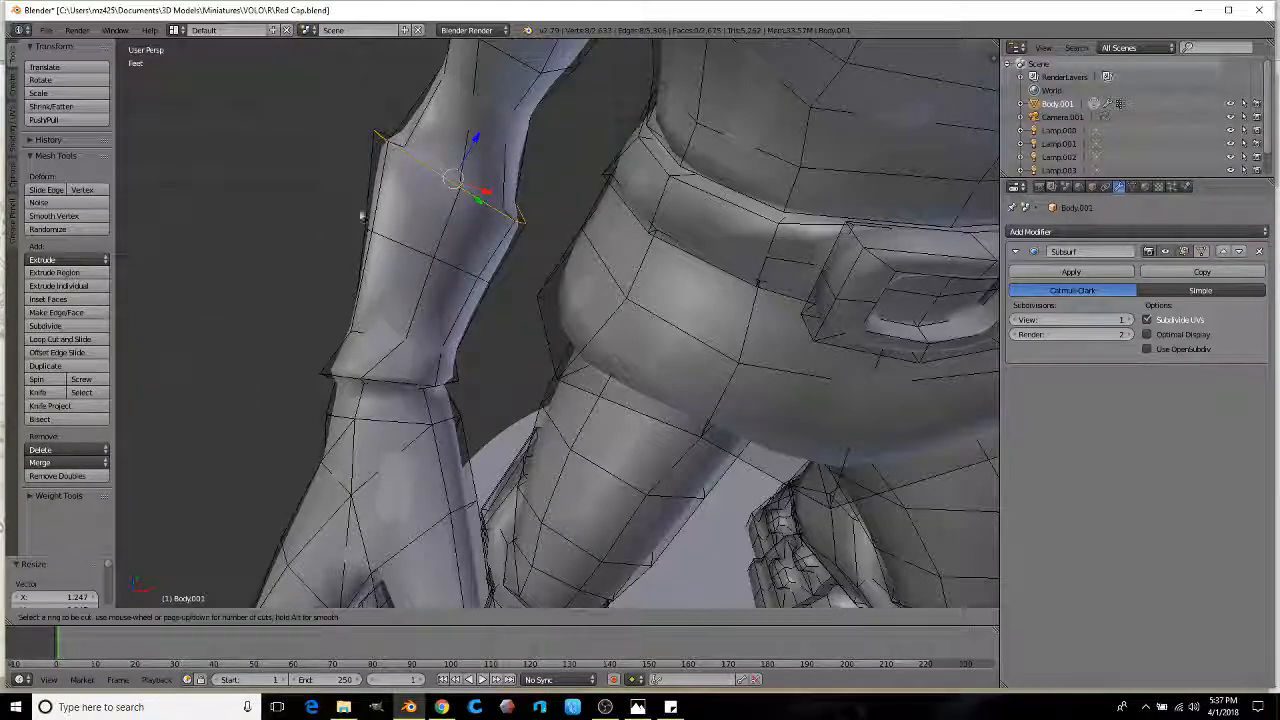
click(422, 228)
click(420, 227)
key(ctrl+z)
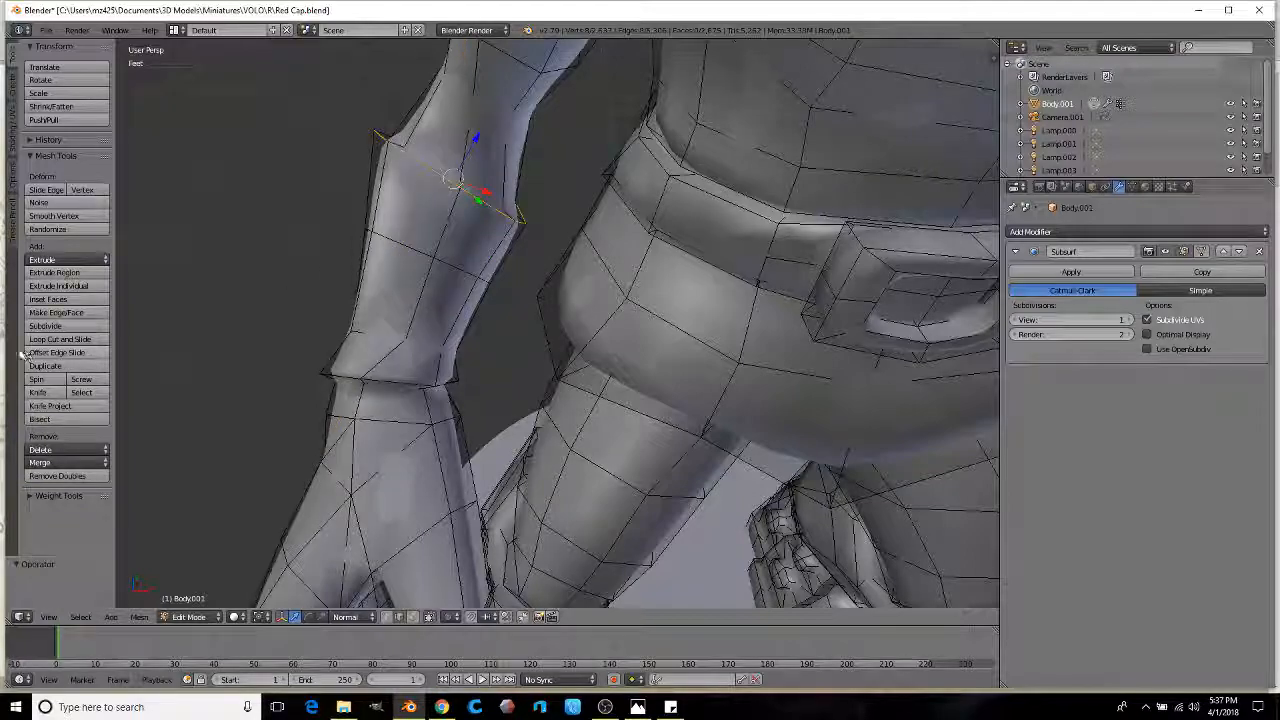
click(60, 341)
click(448, 216)
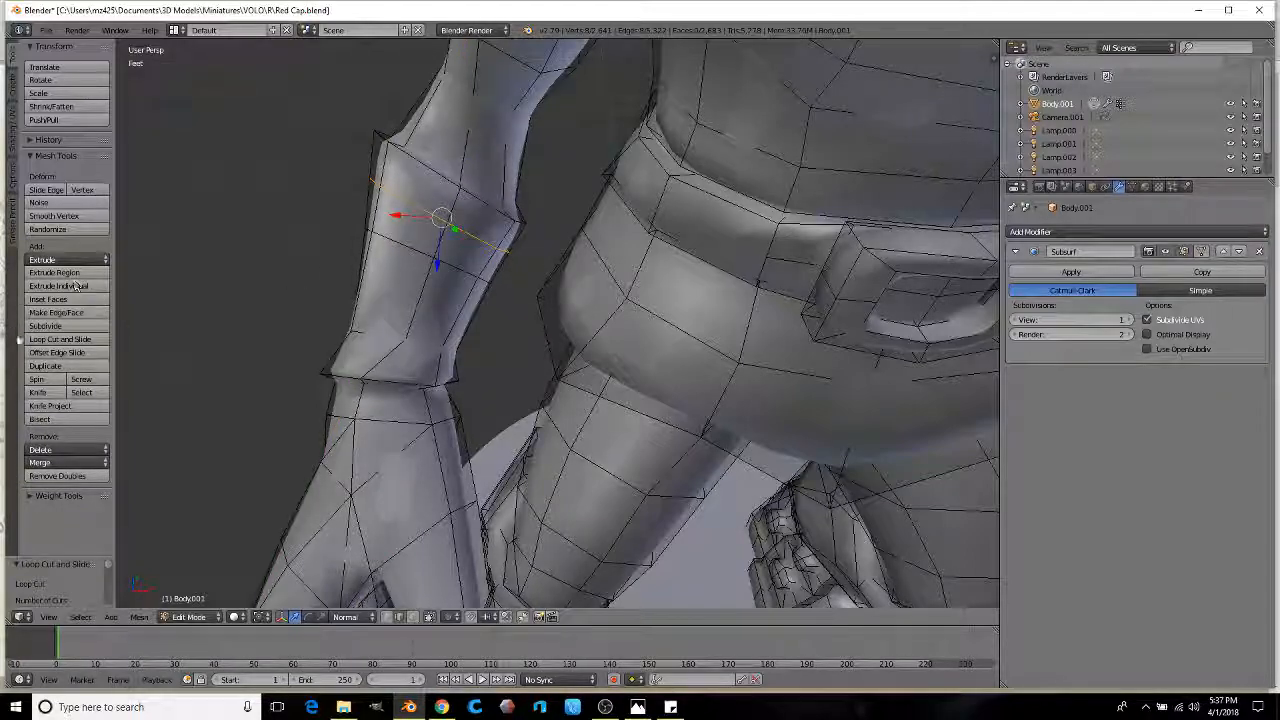
click(44, 343)
click(389, 302)
click(389, 302)
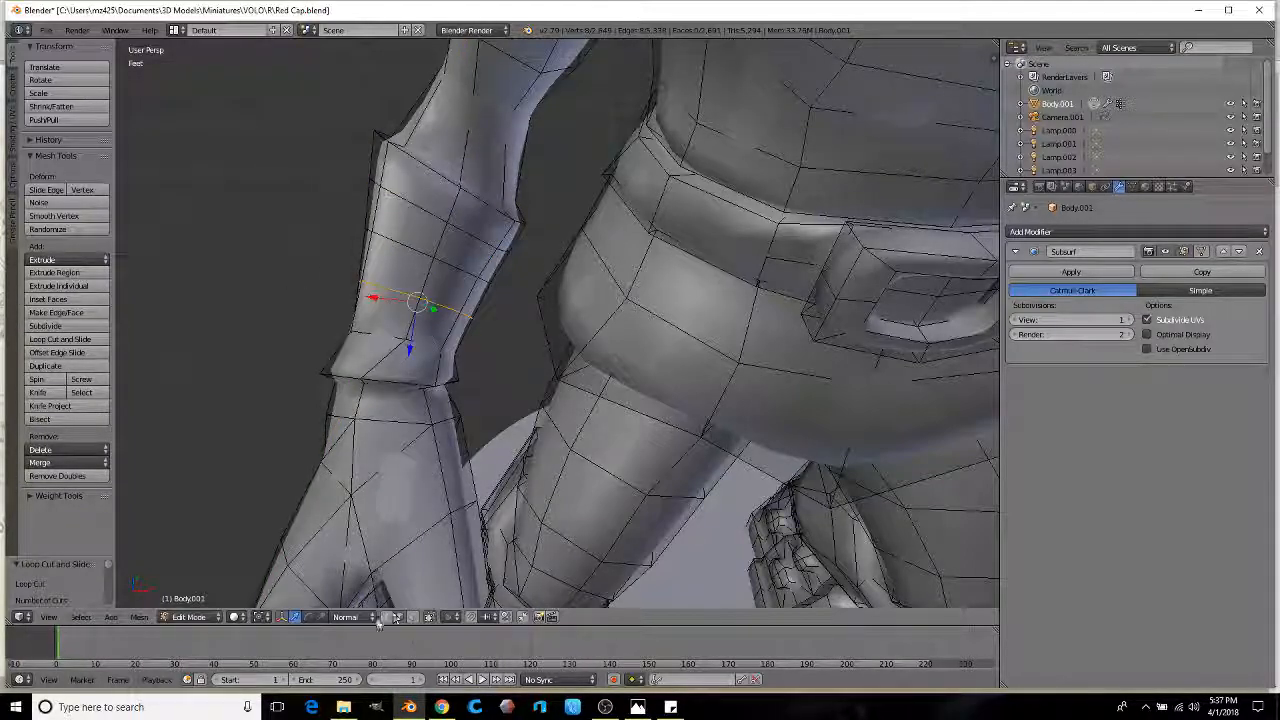
Step: Select the wrist face ring, scale it up, then extrude and scale a band up the arm
alt+right_click(476, 364)
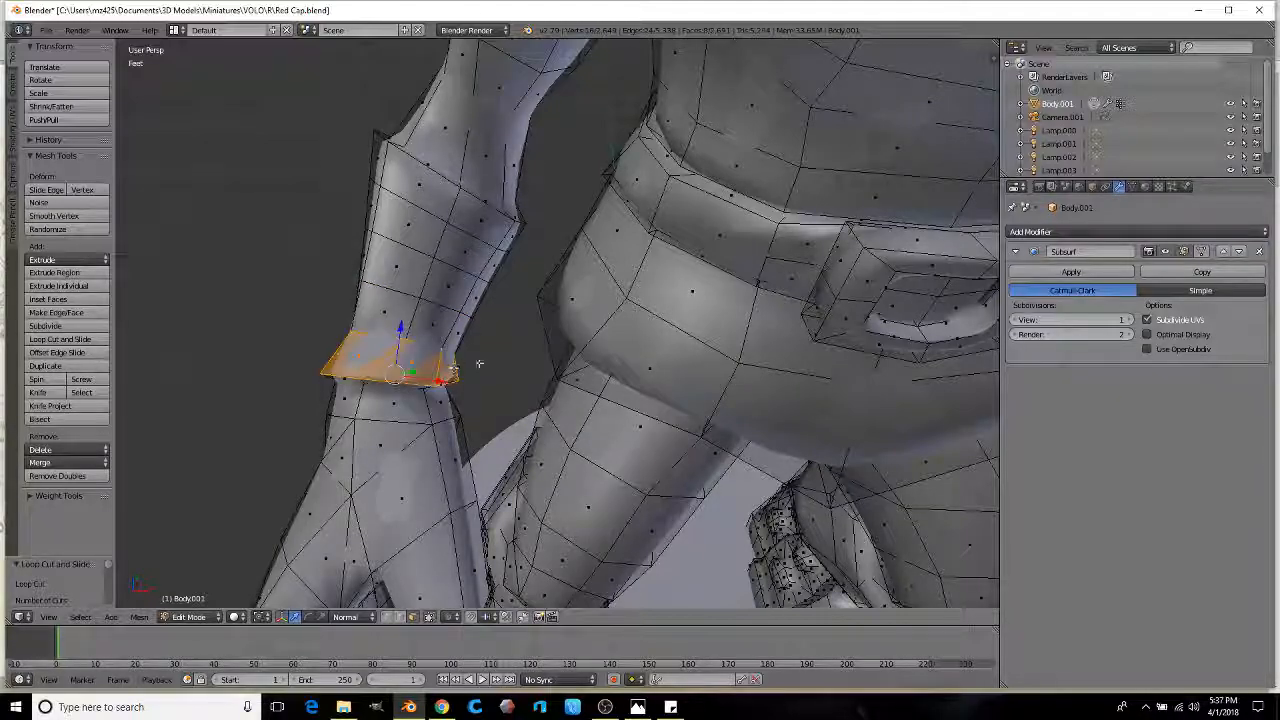
key(s)
click(460, 318)
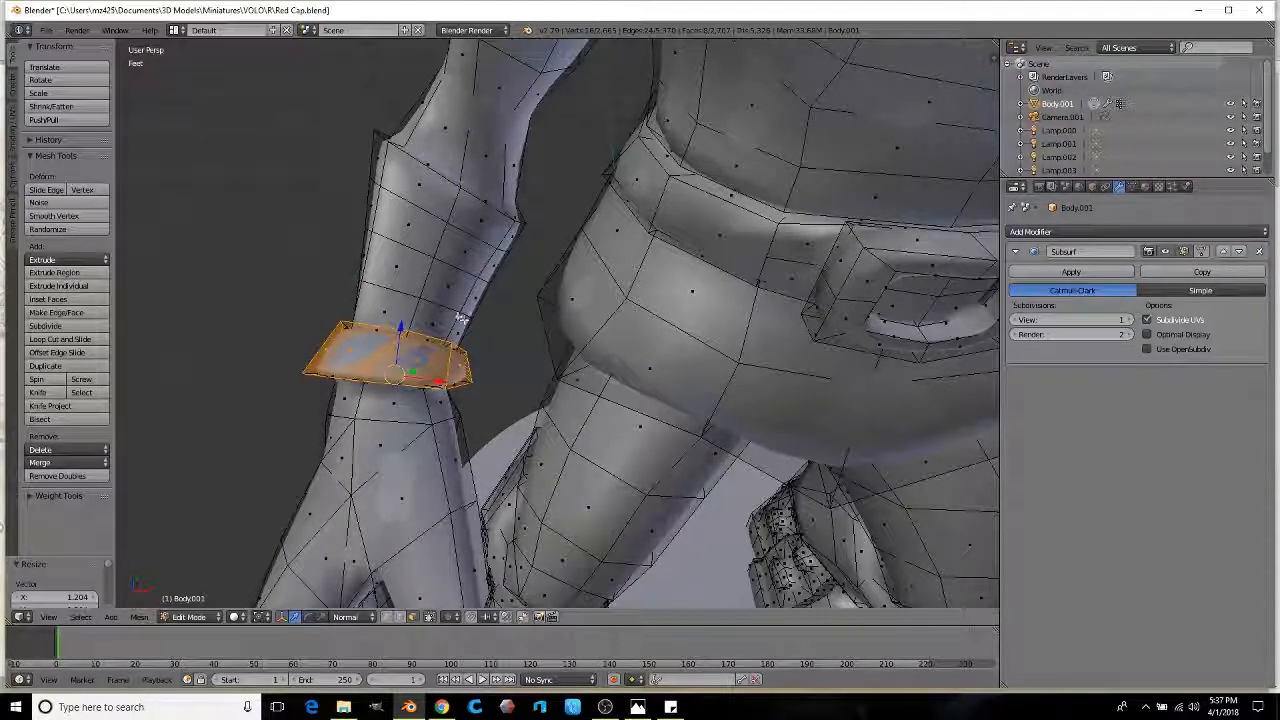
key(e)
click(523, 343)
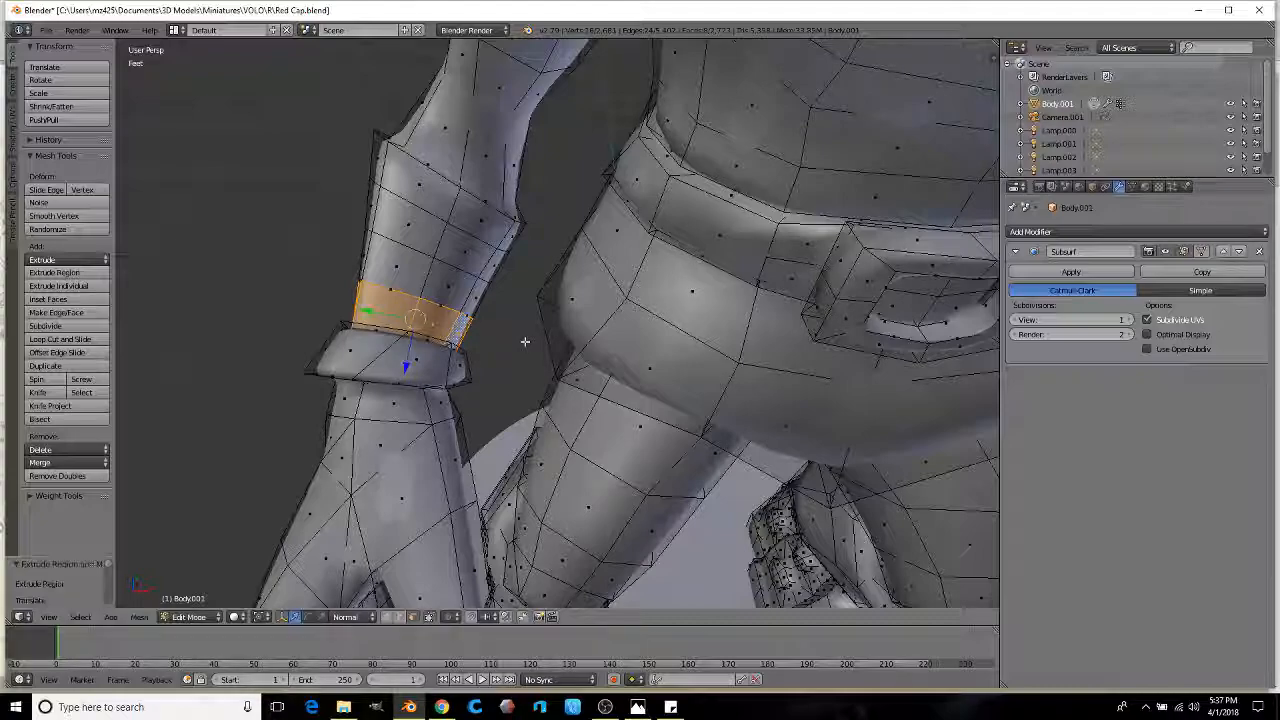
key(s)
click(553, 340)
Step: Enlarge the face ring above the band and select the next ring up the arm
alt+right_click(482, 298)
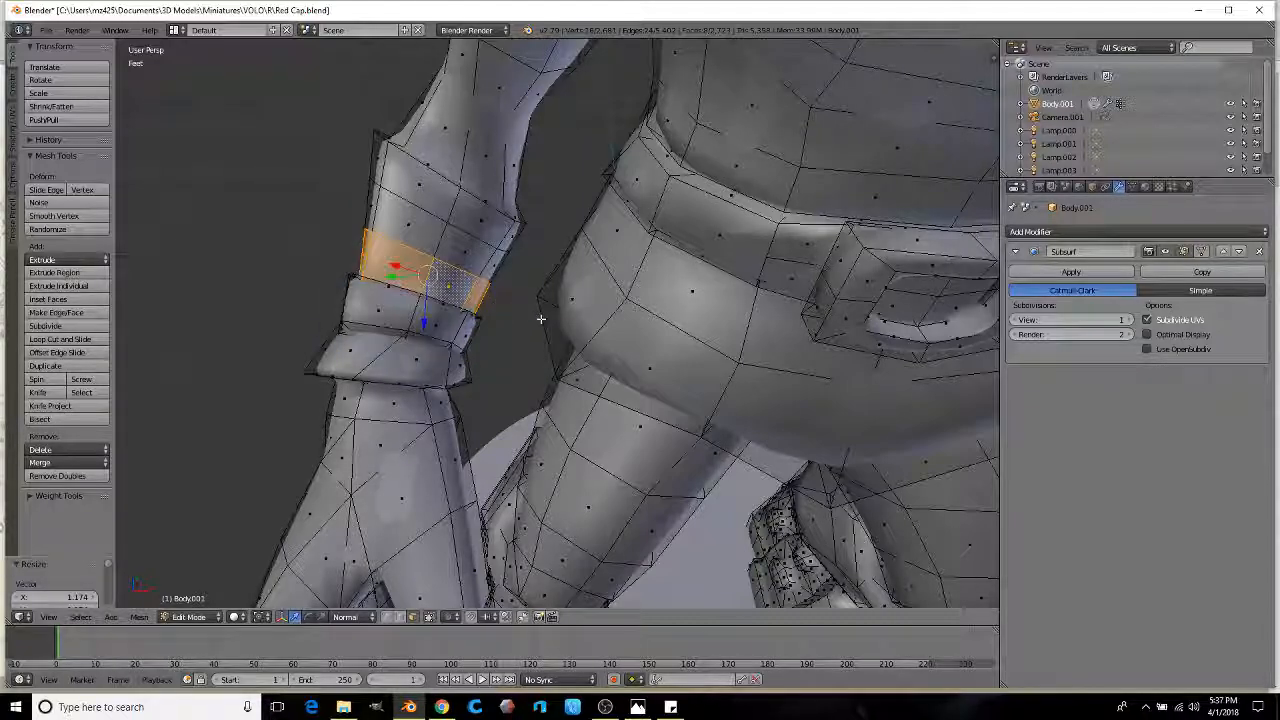
key(s)
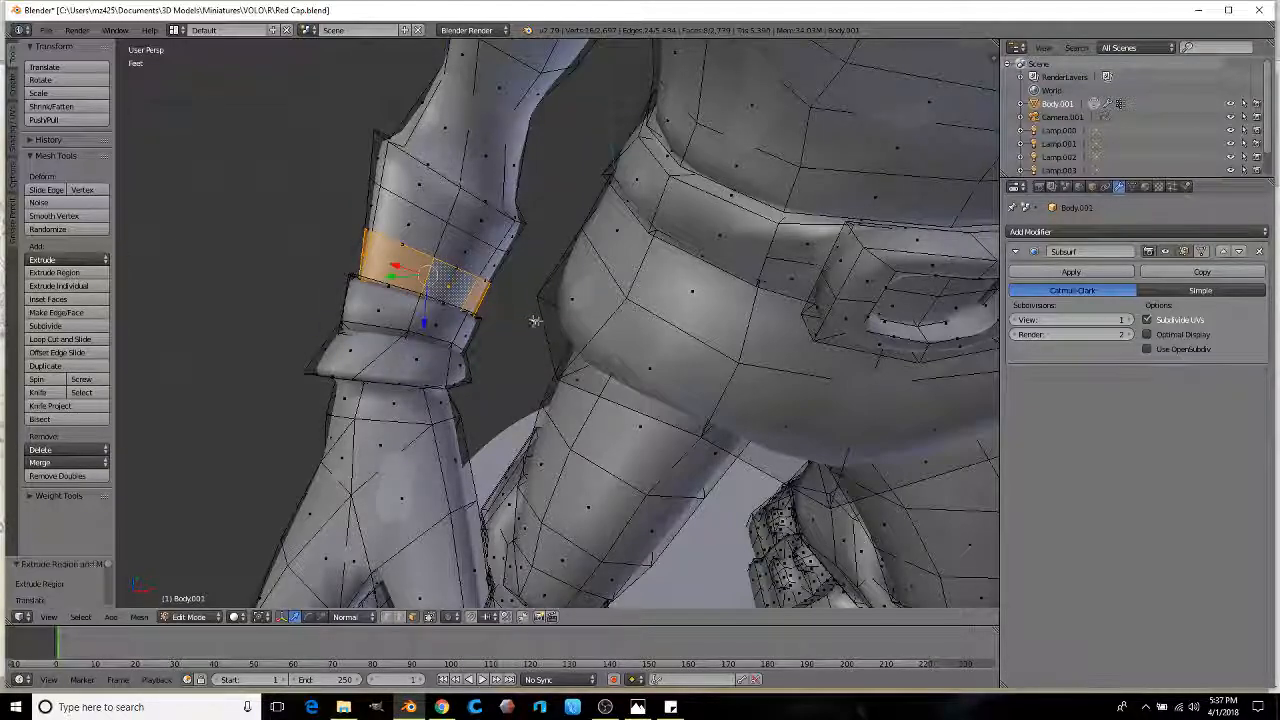
click(523, 293)
alt+right_click(493, 267)
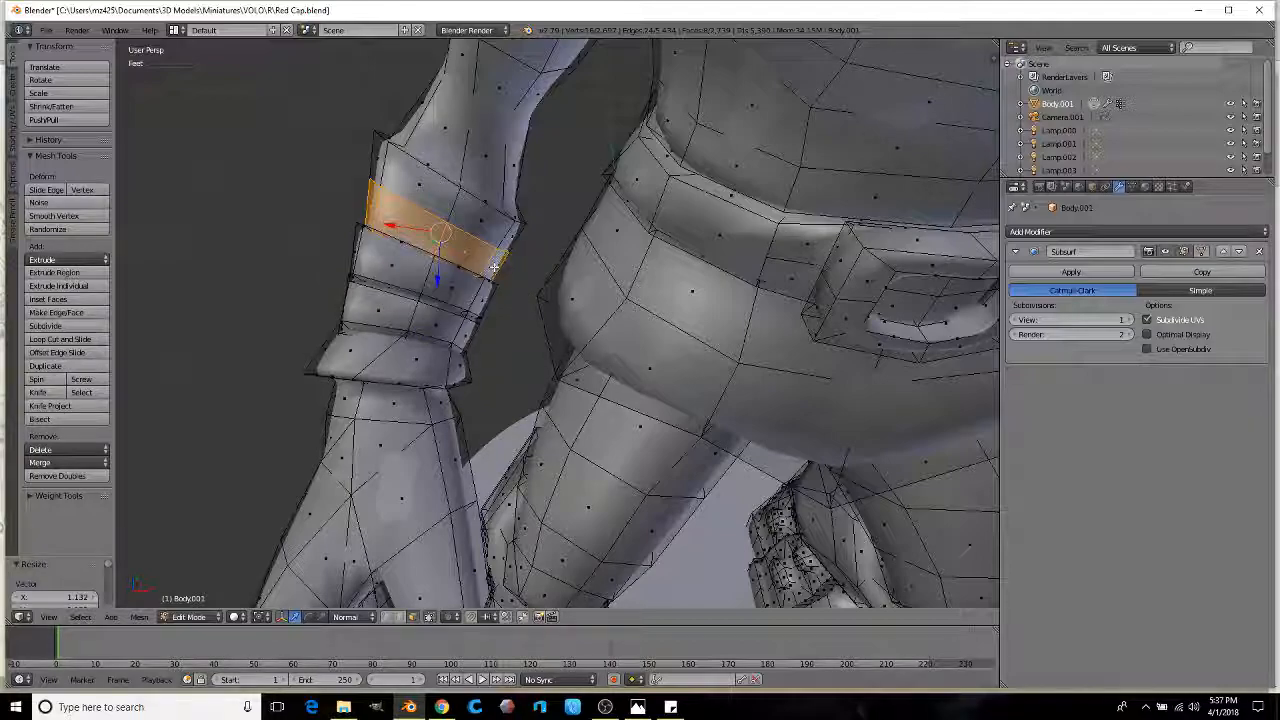
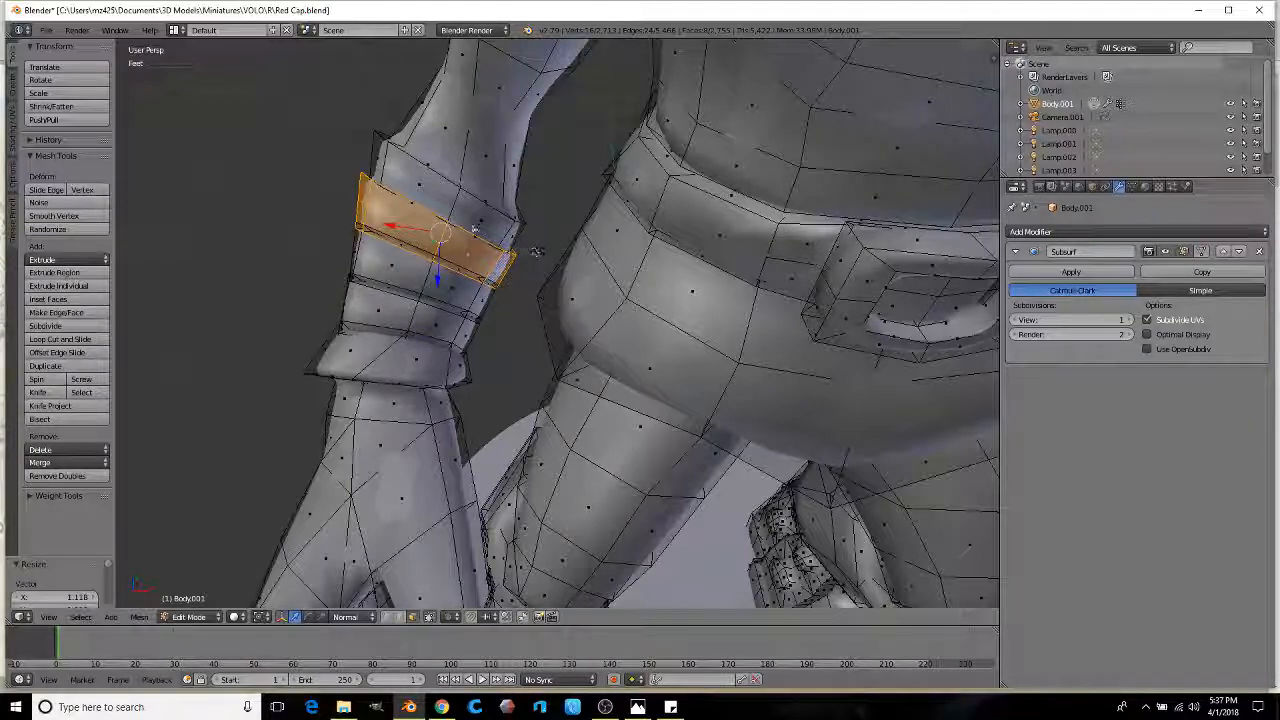
Step: Scale the next forearm cuff band wider and check its flare in Object Mode
alt+right_click(512, 216)
key(s)
click(516, 231)
key(s)
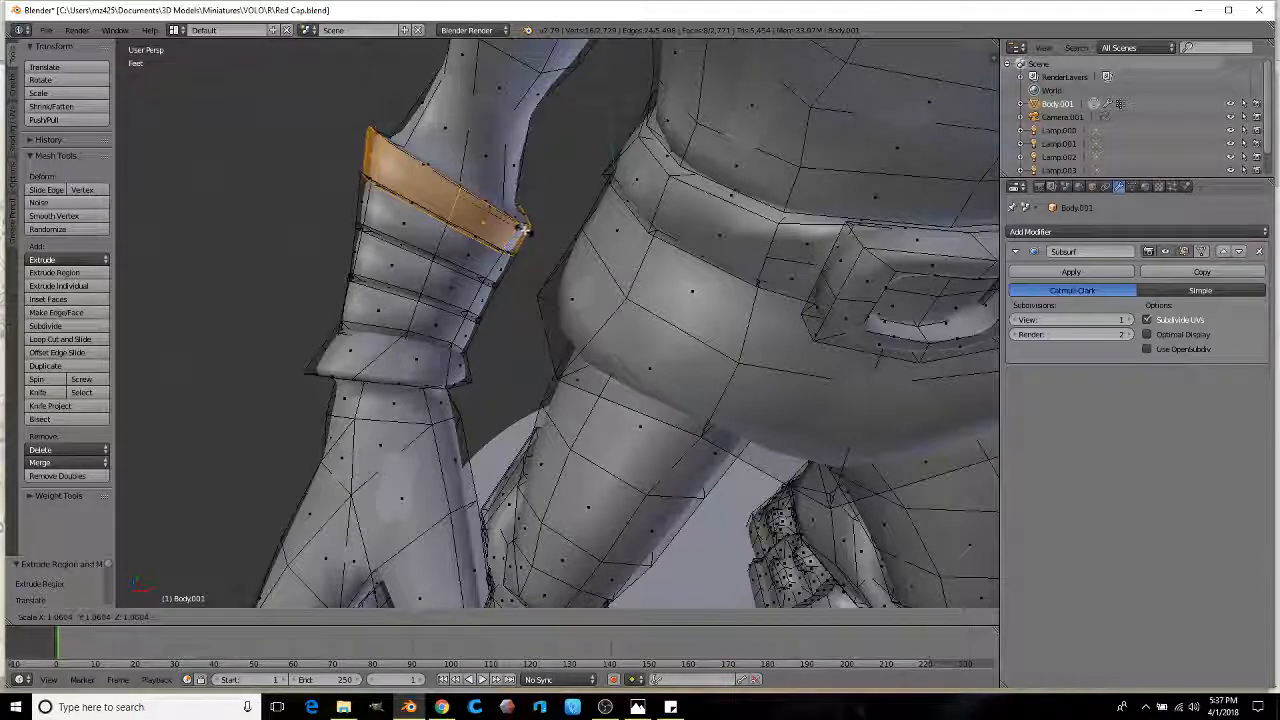
click(521, 234)
middle_drag(521, 234, 592, 326)
key(Tab)
scroll(514, 294, down, 4)
scroll(546, 320, up, 6)
scroll(511, 328, up, 2)
key(Tab)
Step: Select two edge loops at the wrist, using wireframe view, and scale them wider
alt+right_click(596, 323)
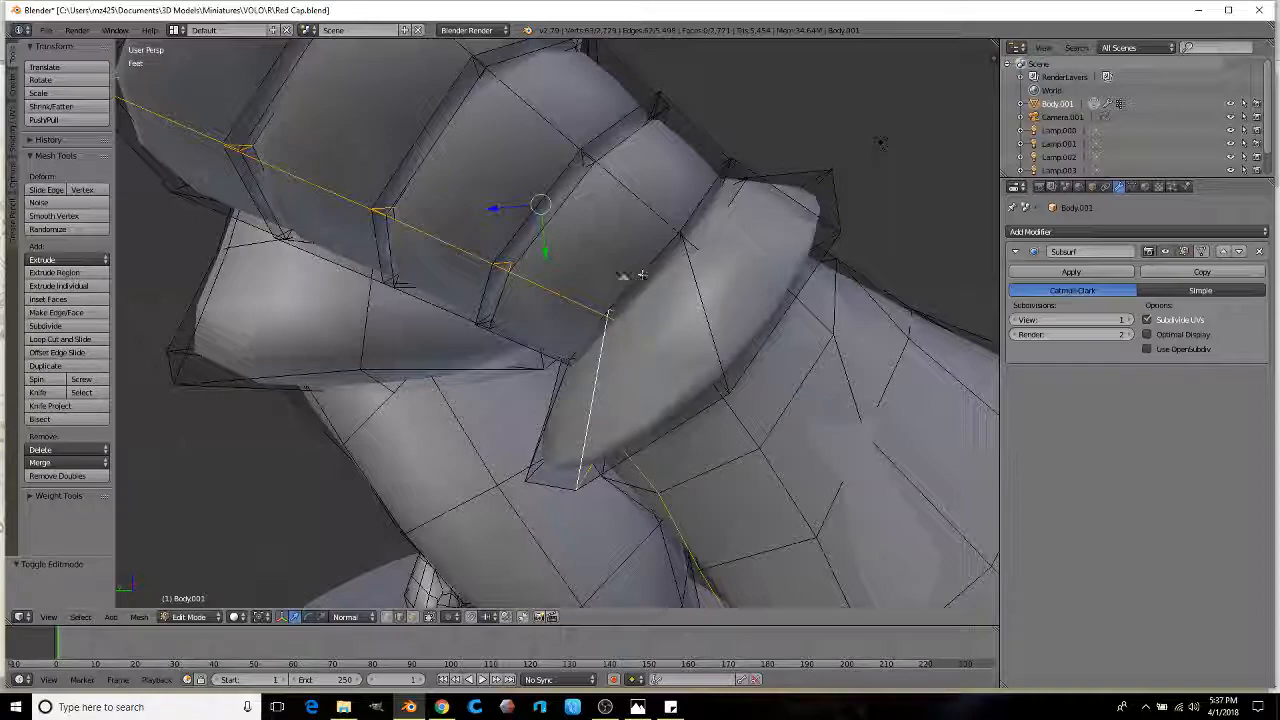
scroll(620, 297, up, 4)
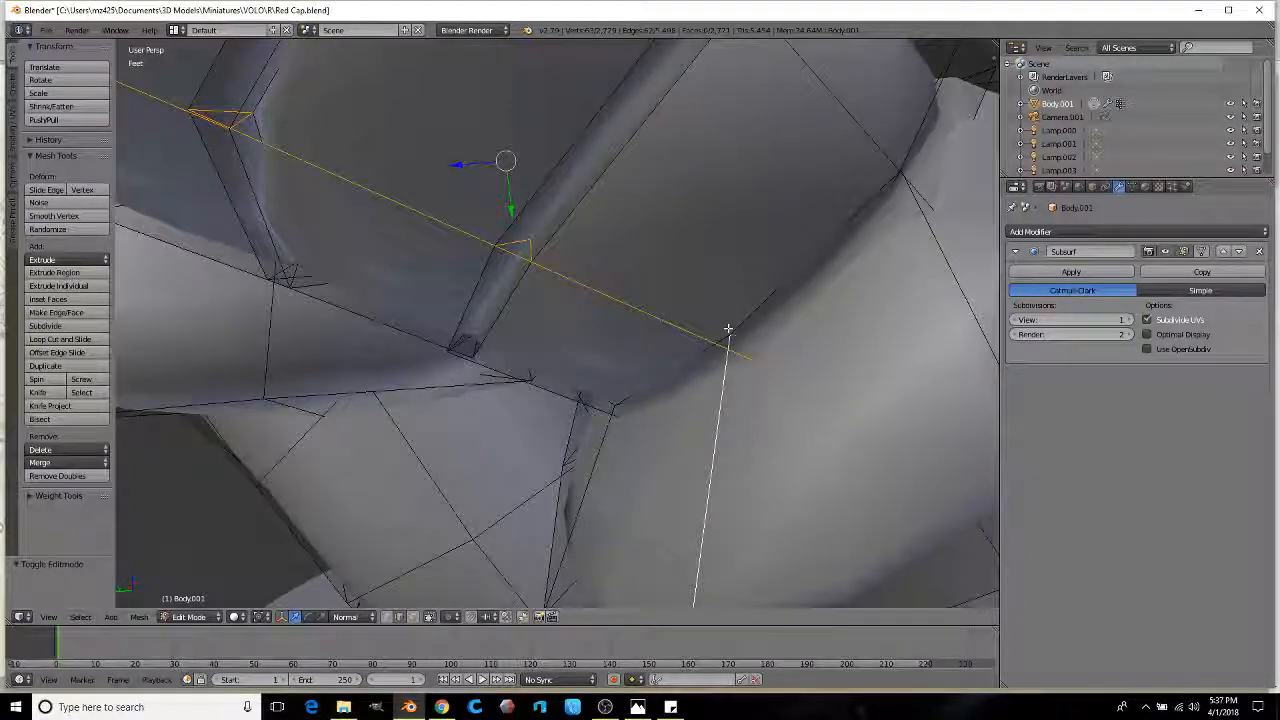
middle_drag(719, 337, 698, 354)
key(z)
alt+right_click(716, 378)
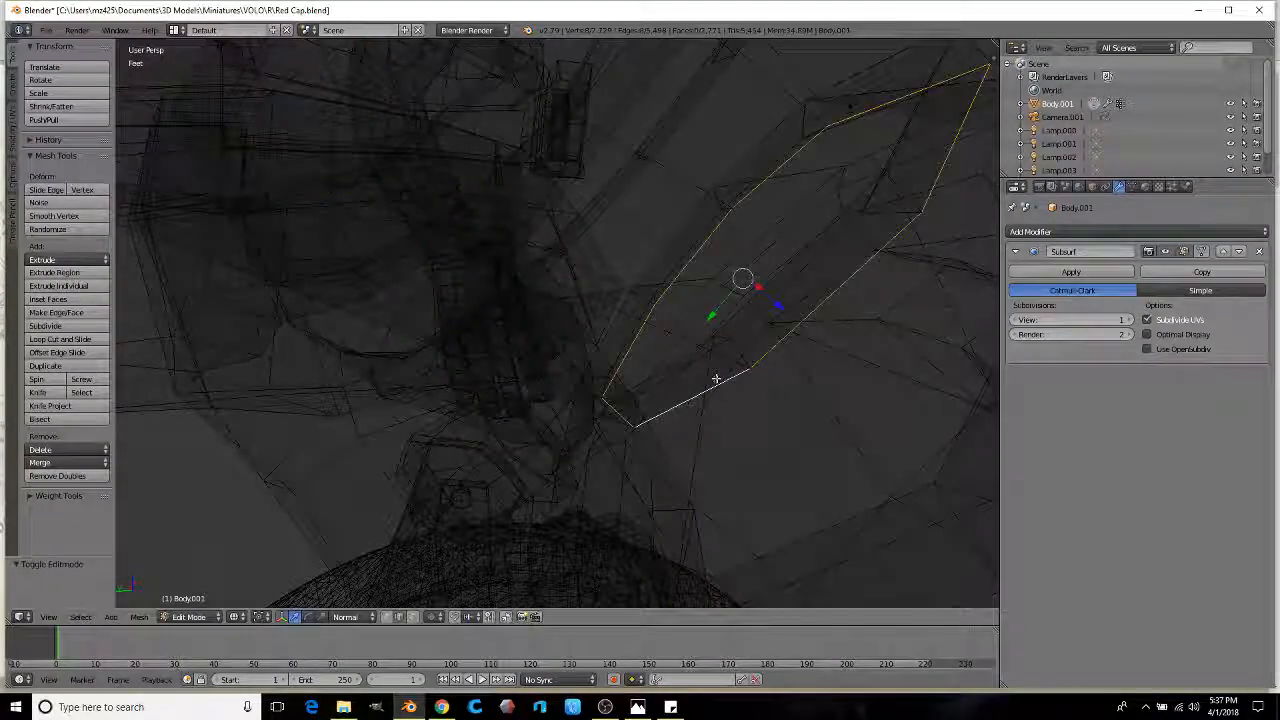
alt+shift+right_click(698, 364)
scroll(697, 366, down, 3)
key(z)
scroll(697, 364, down, 2)
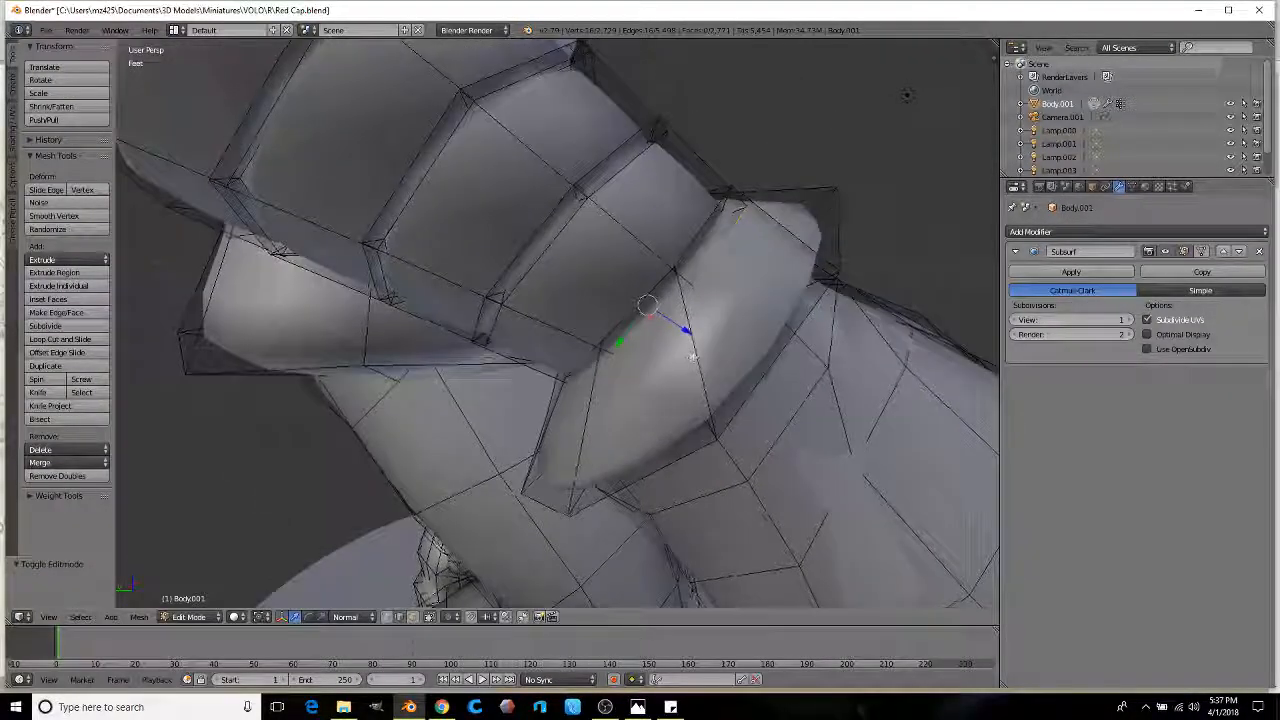
key(s)
click(807, 286)
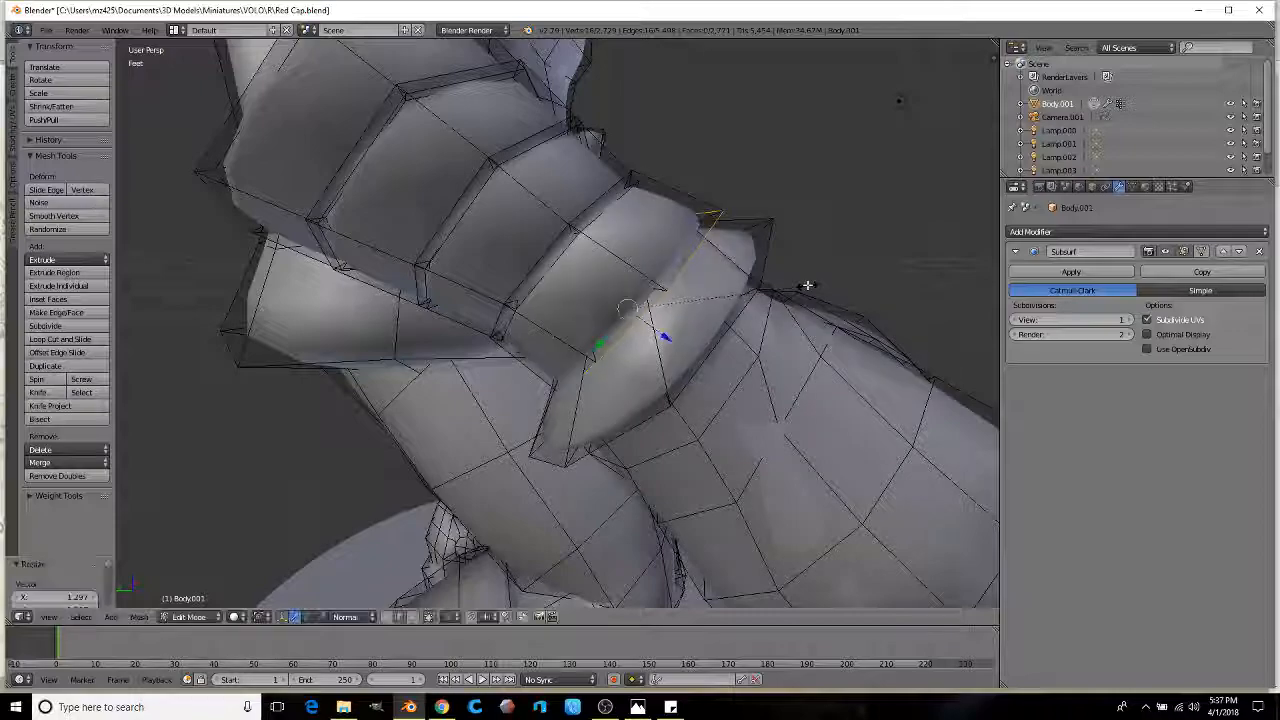
Step: Reposition stray edges at the wrist joint to smooth where the cuff meets the hand
middle_drag(656, 371, 597, 389)
right_click(593, 379)
scroll(597, 389, up, 1)
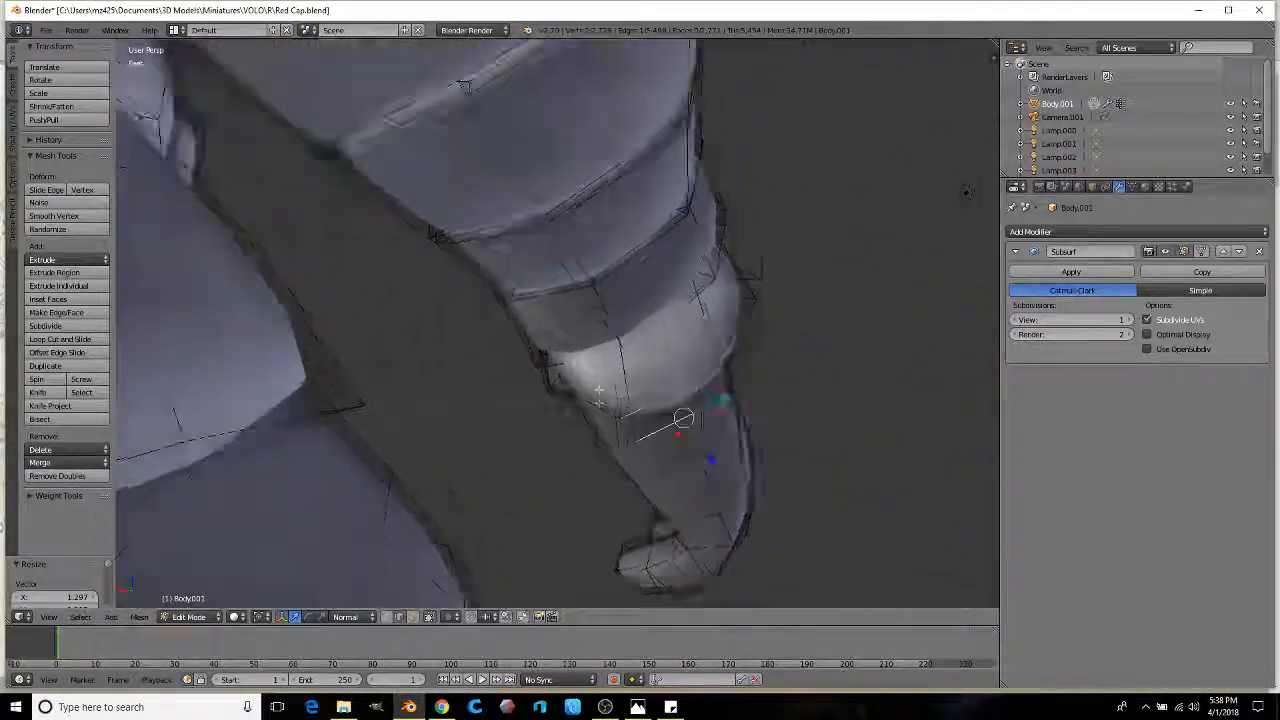
middle_drag(565, 513, 477, 298)
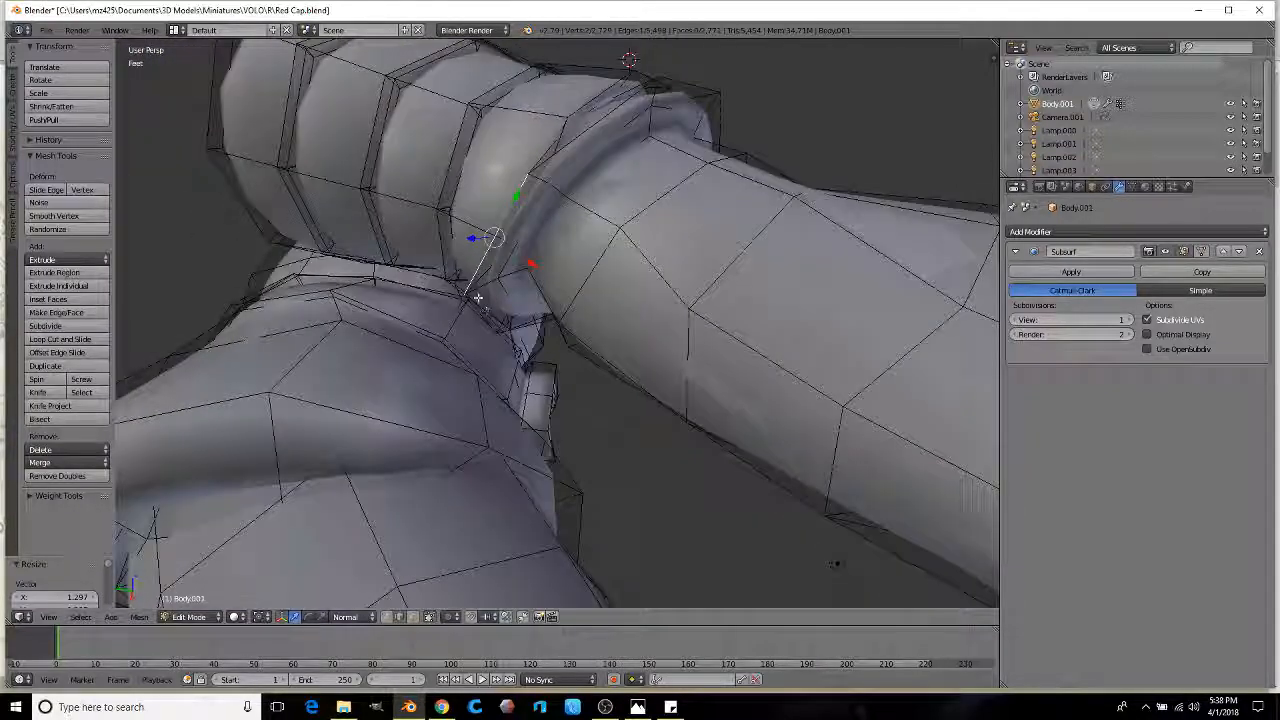
click(574, 266)
middle_drag(574, 266, 540, 344)
right_click(646, 336)
key(g)
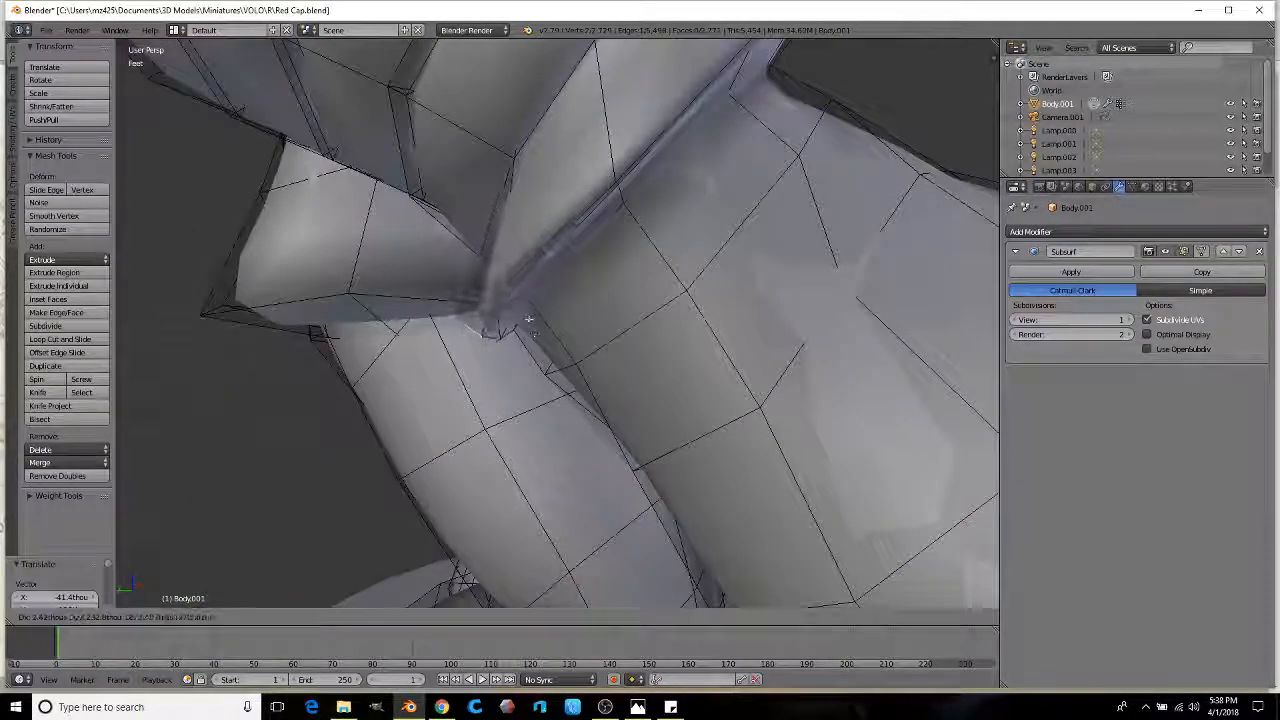
click(523, 314)
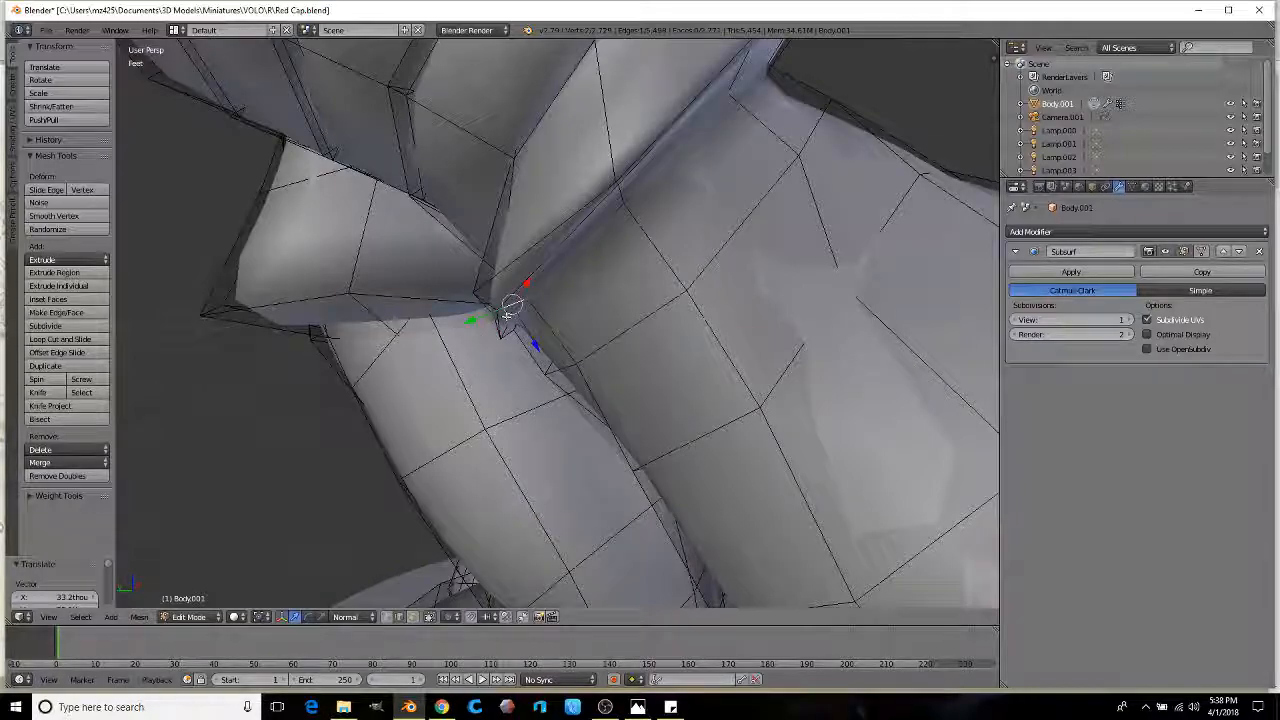
key(g)
click(509, 309)
middle_drag(509, 309, 700, 157)
Step: Review the whole figure in Object Mode, then return to Edit Mode
key(Tab)
scroll(480, 300, down, 5)
middle_drag(480, 300, 572, 299)
middle_drag(518, 343, 509, 367)
key(Tab)
scroll(575, 353, up, 2)
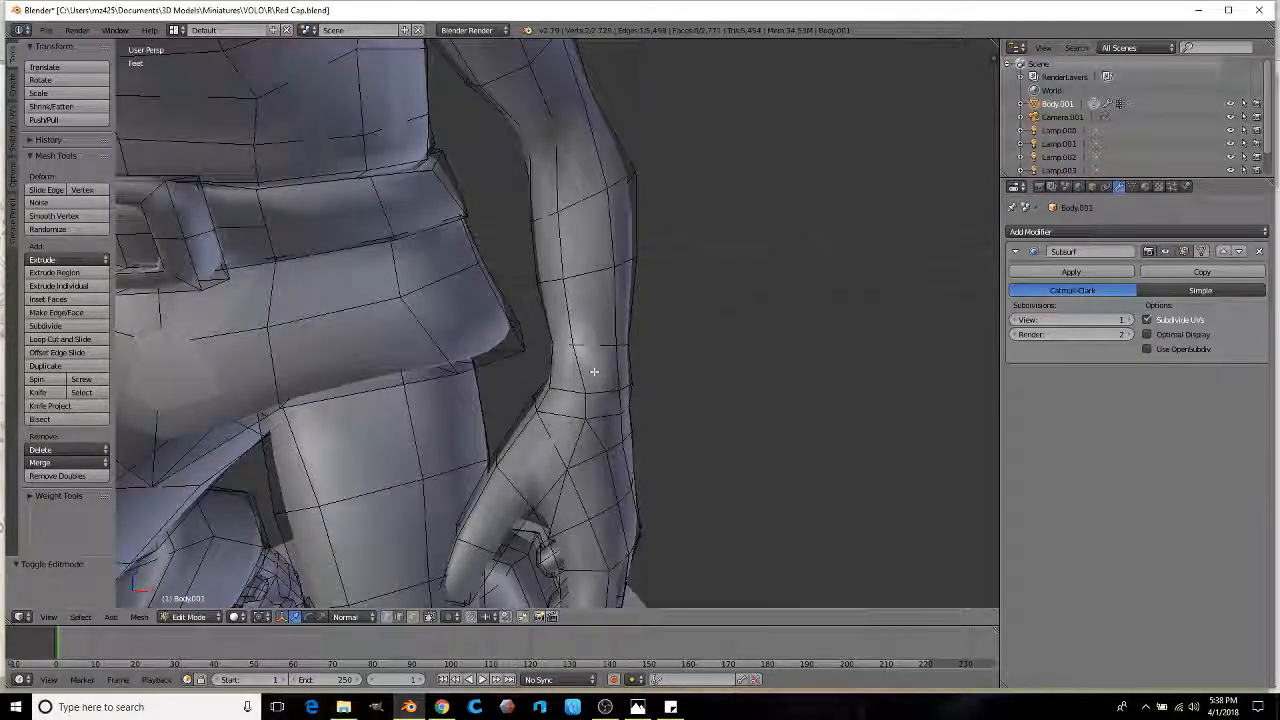
Step: Subdivide the selected forearm edges and add a wider edge loop around the wrist
click(45, 327)
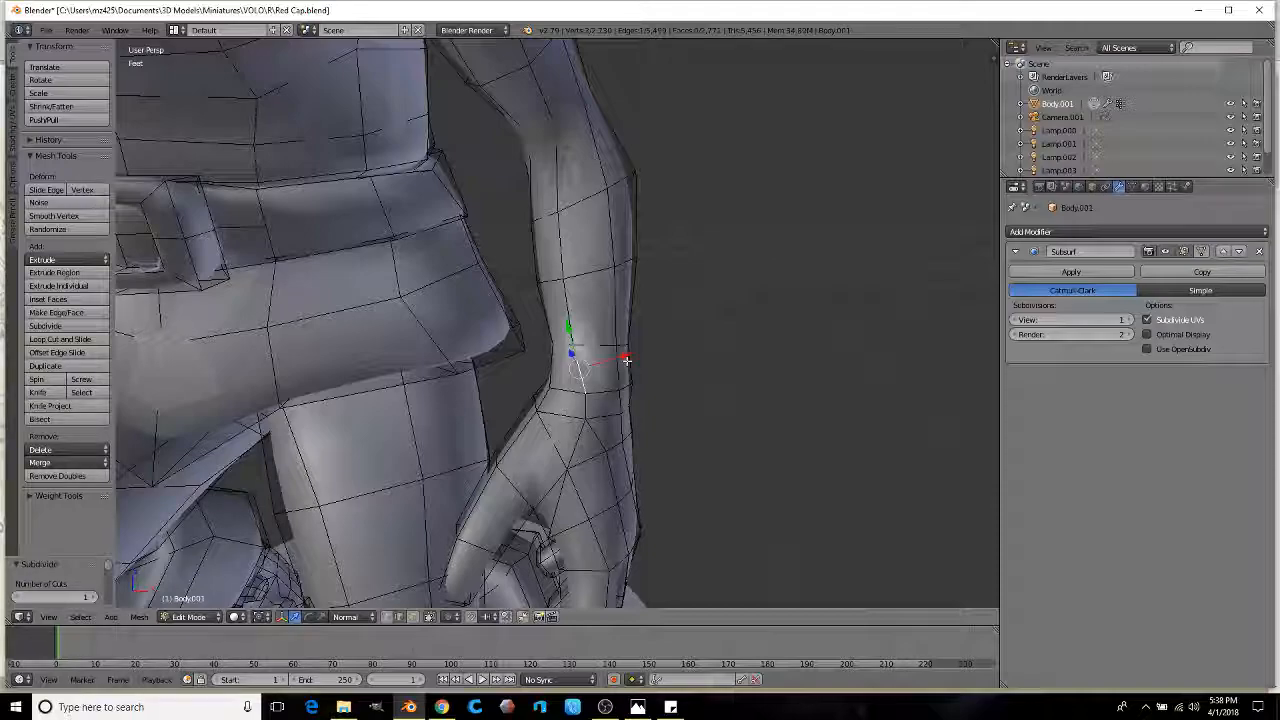
scroll(604, 367, down, 4)
scroll(604, 367, up, 4)
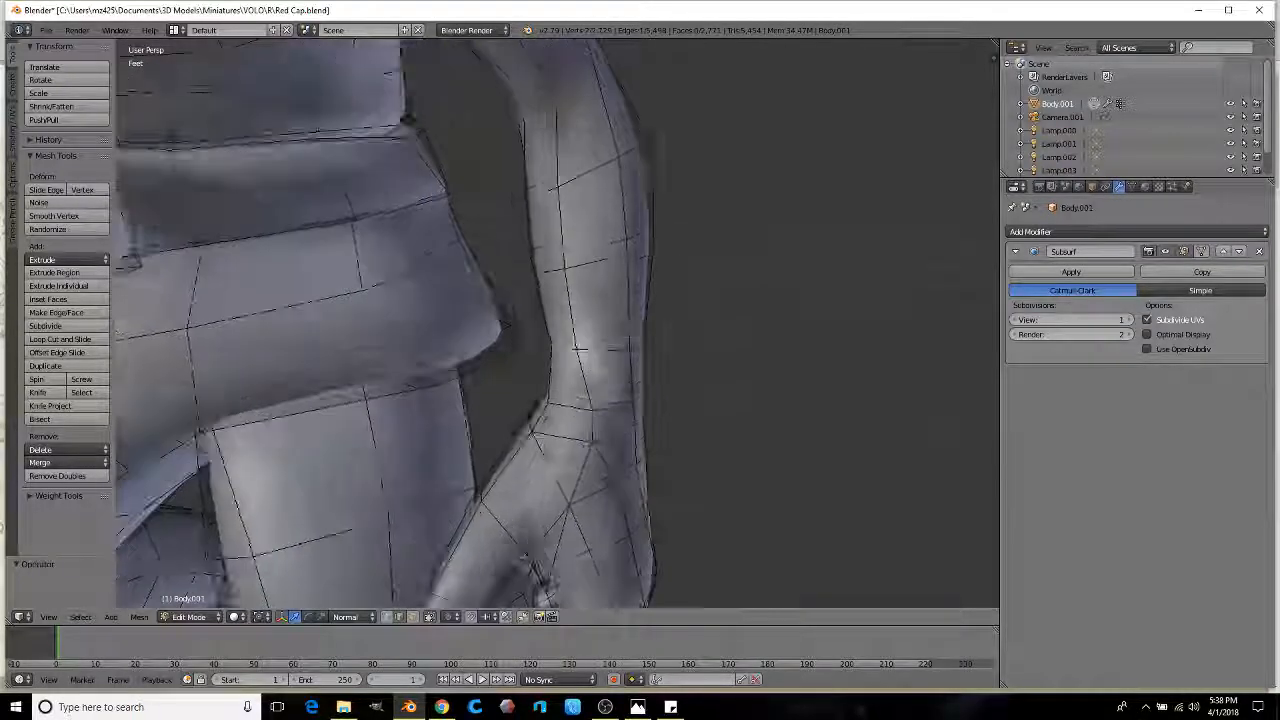
click(606, 375)
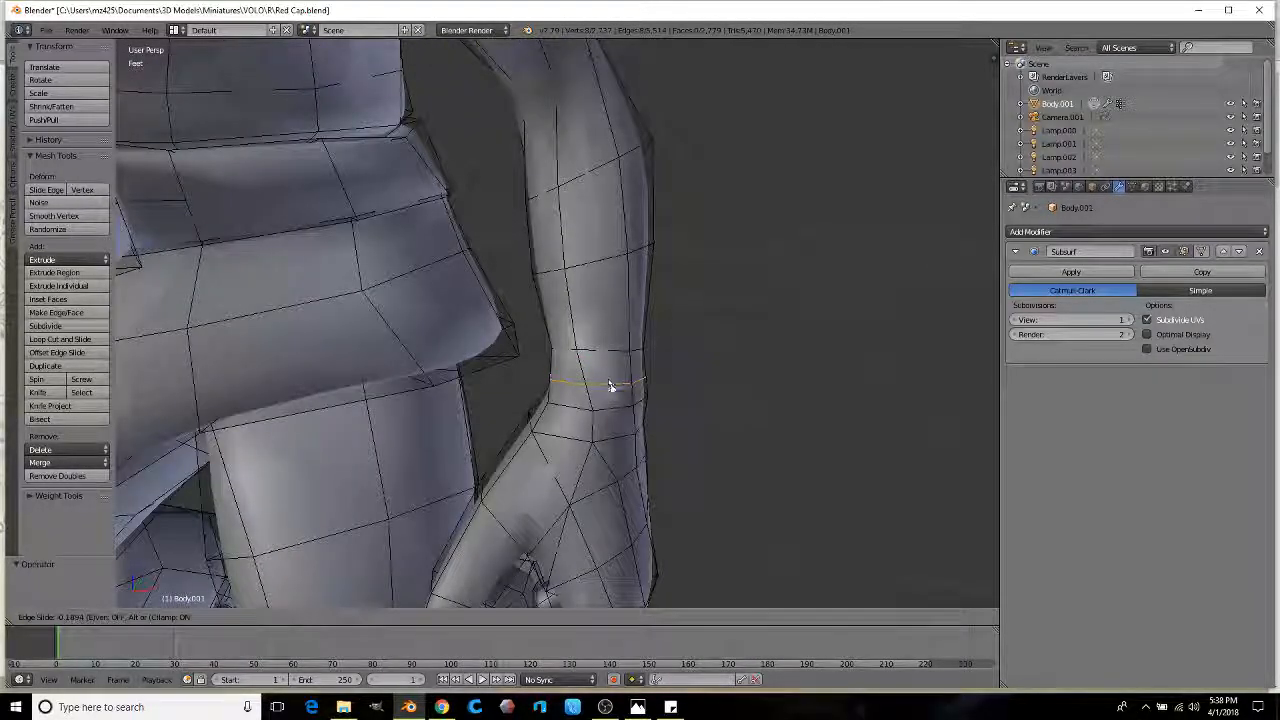
click(612, 394)
key(s)
click(734, 380)
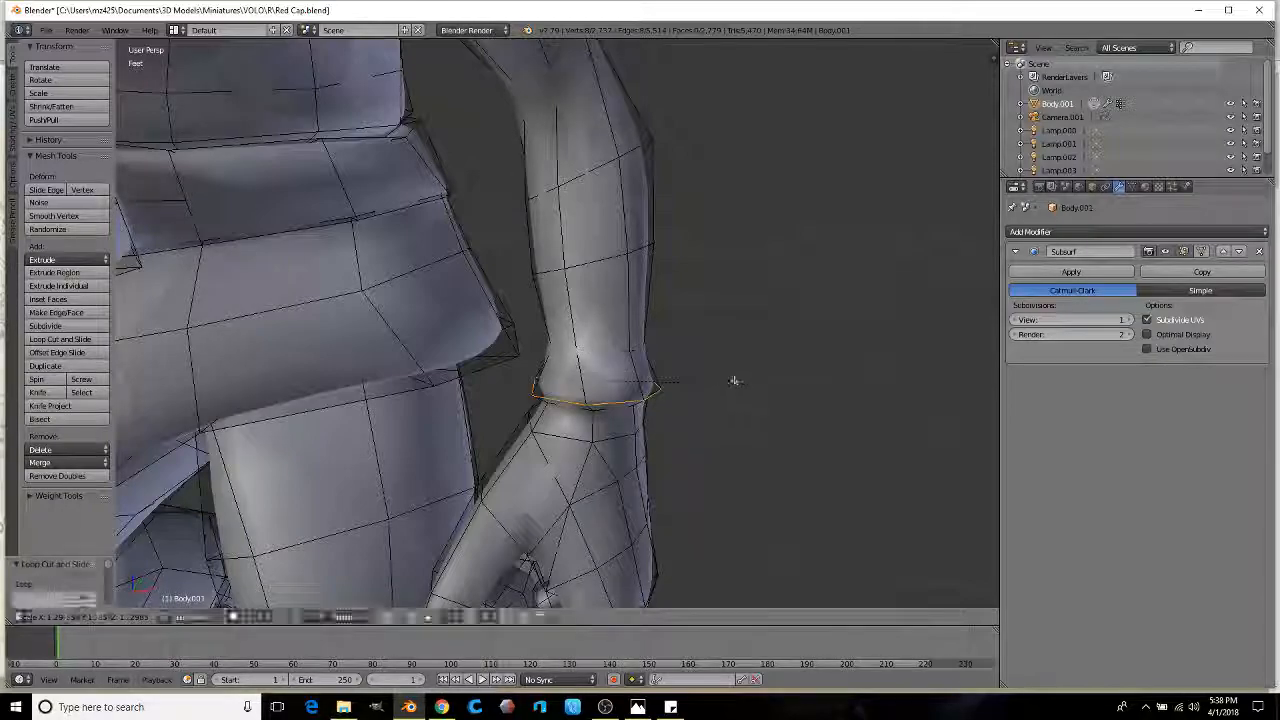
Step: Add and scale edge loops up the forearm toward the elbow, plus another loop across the cuff
click(573, 215)
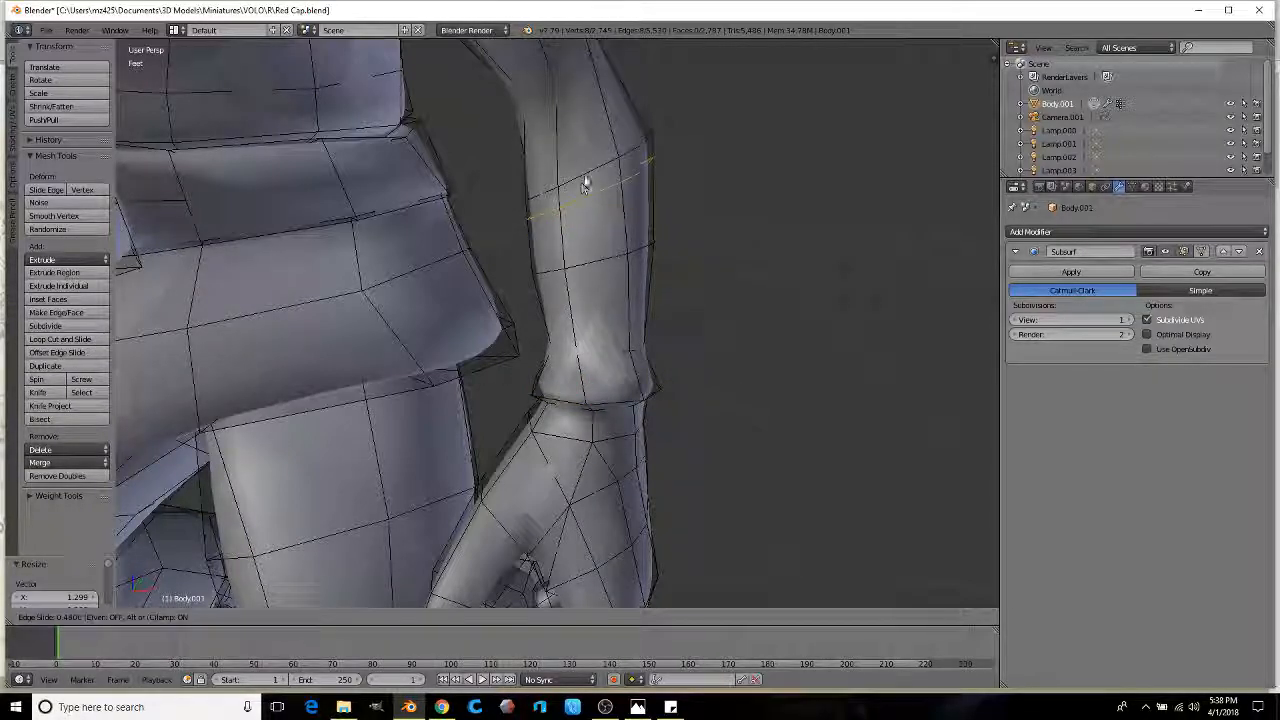
key(s)
click(737, 200)
middle_drag(737, 200, 591, 355)
key(s)
click(659, 300)
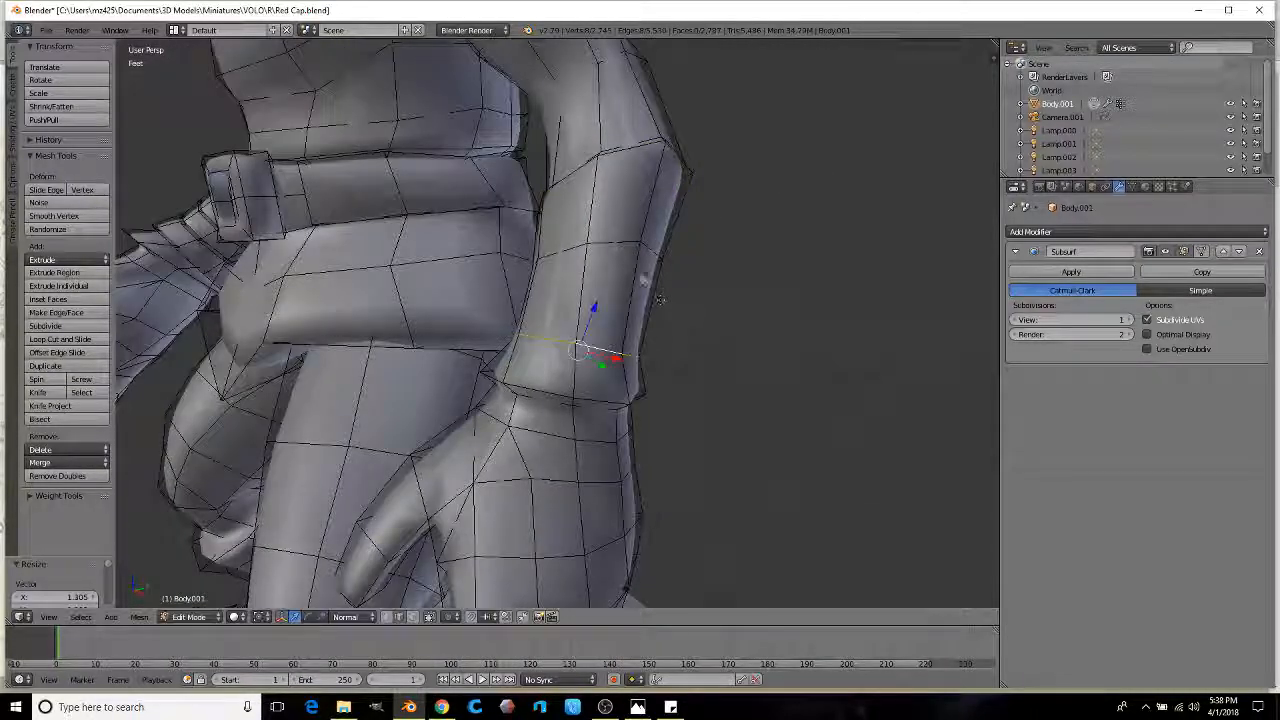
key(s)
click(694, 257)
scroll(694, 257, up, 3)
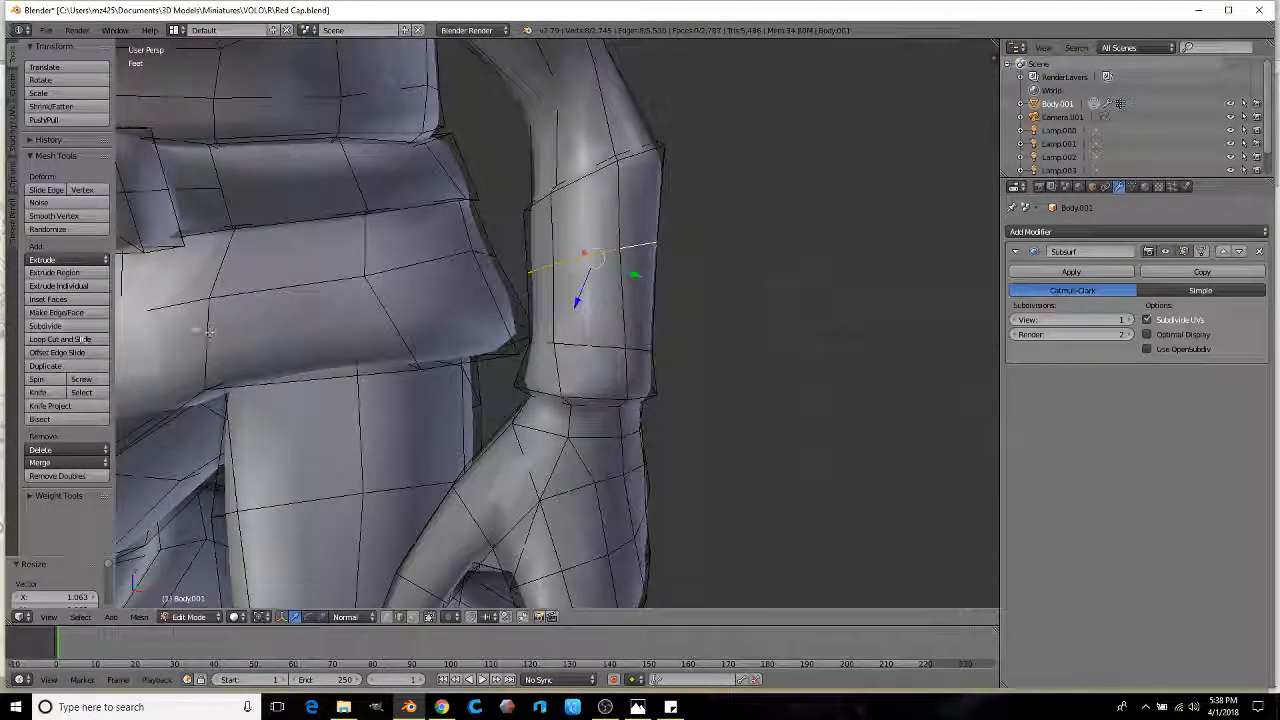
click(618, 220)
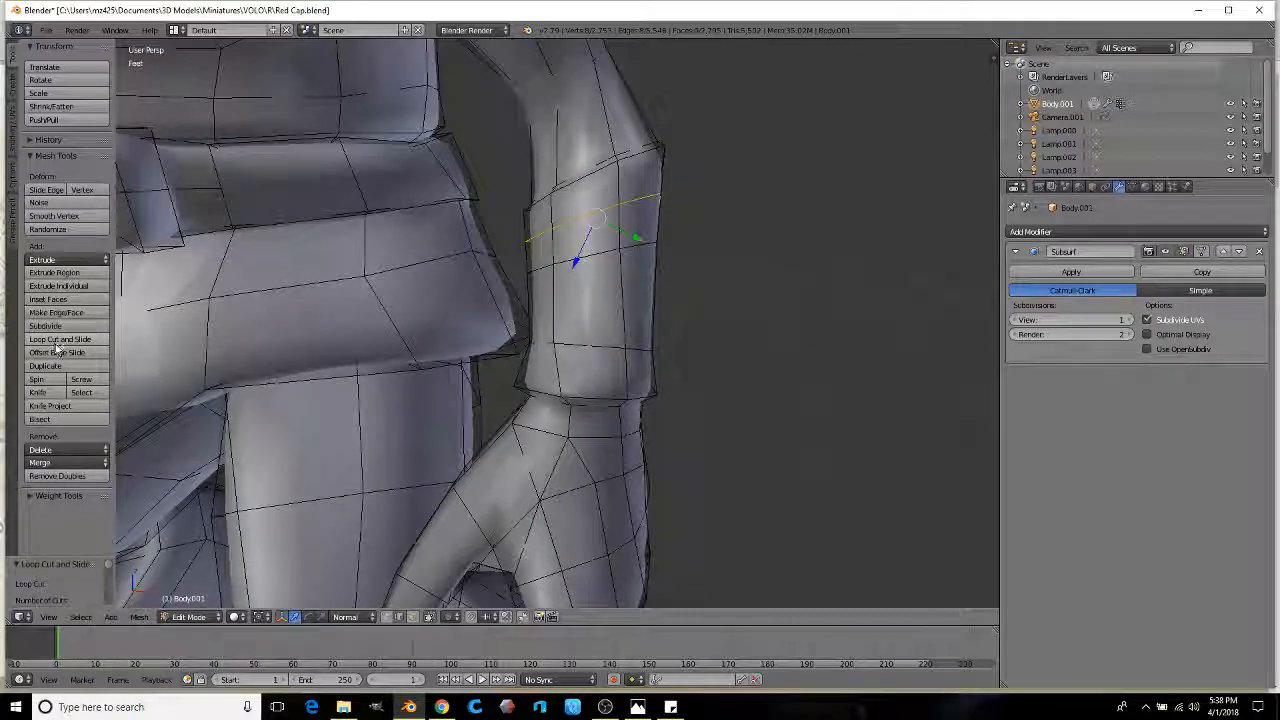
Step: In face mode, scale successive face rings outward to form stacked cuff bands
click(413, 617)
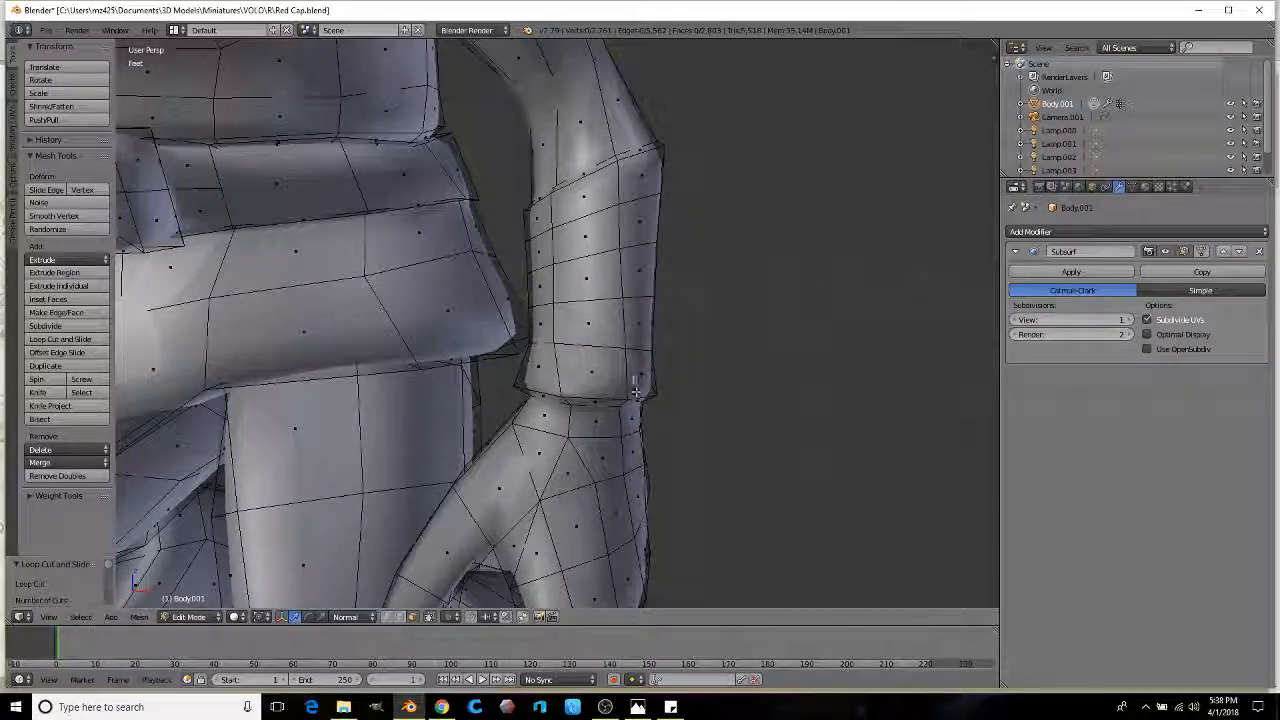
alt+right_click(560, 370)
scroll(768, 371, up, 2)
key(s)
click(721, 360)
alt+right_click(677, 314)
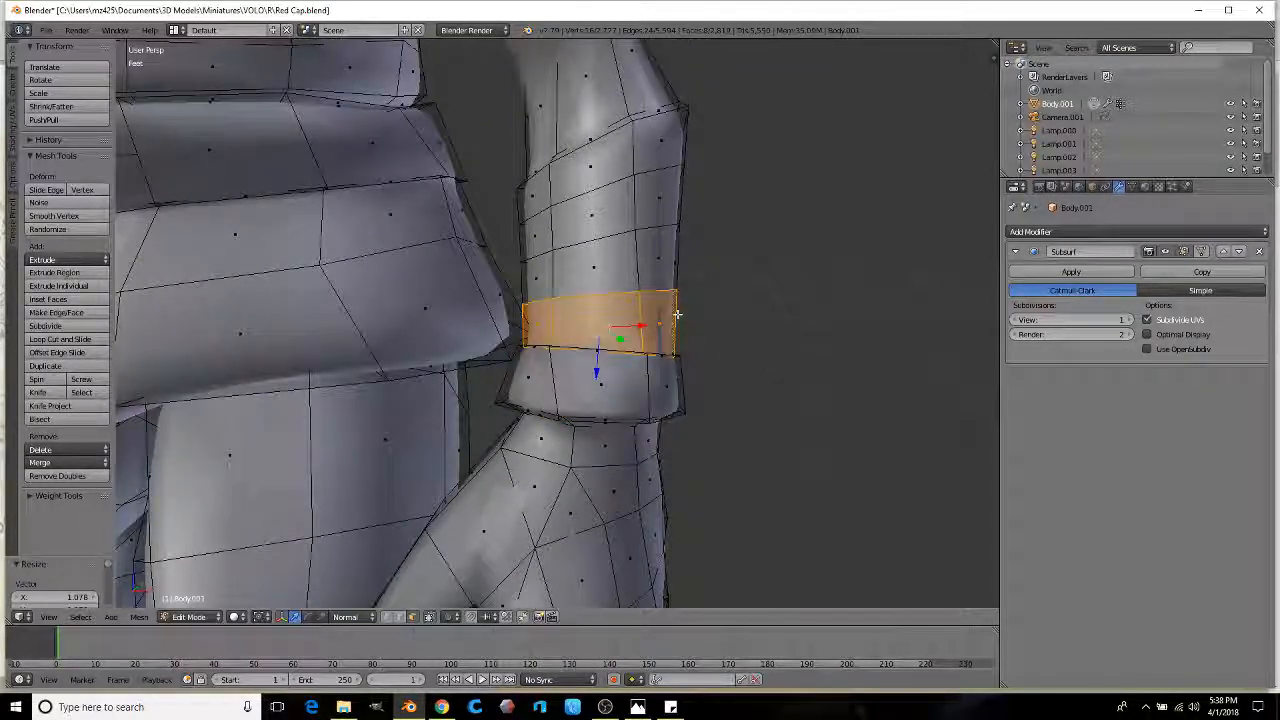
click(765, 323)
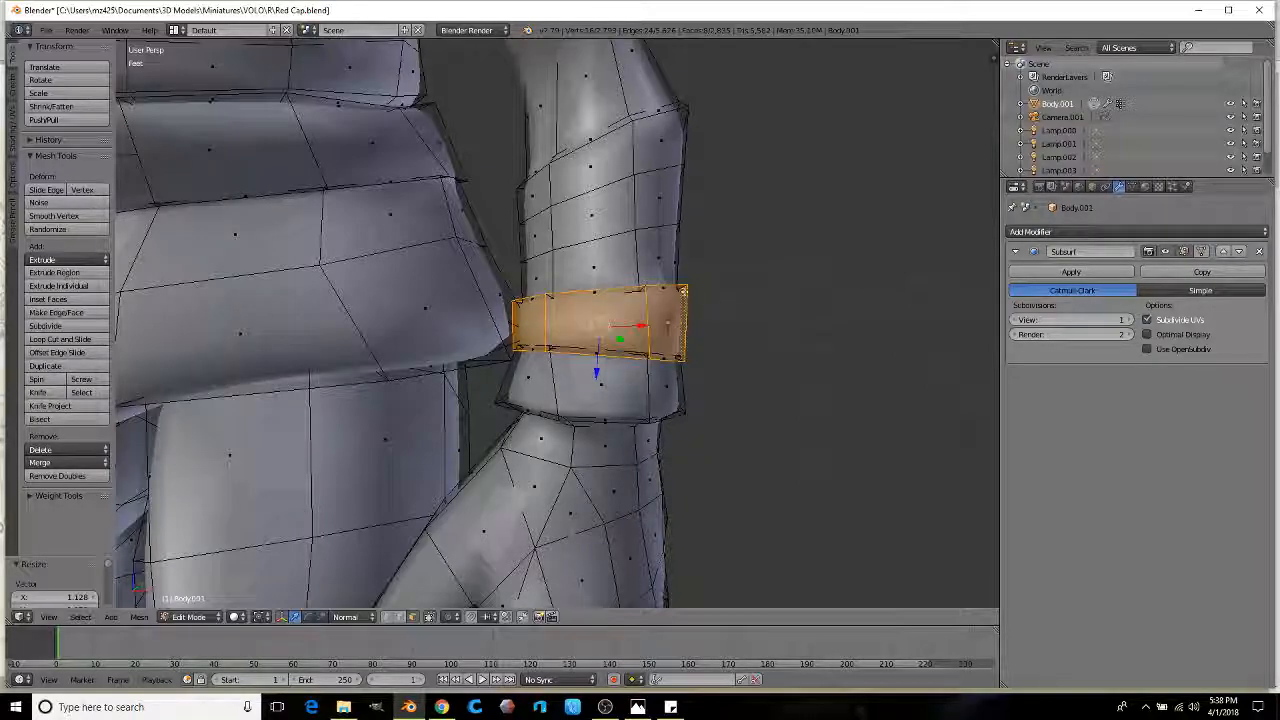
alt+right_click(673, 257)
key(s)
click(773, 280)
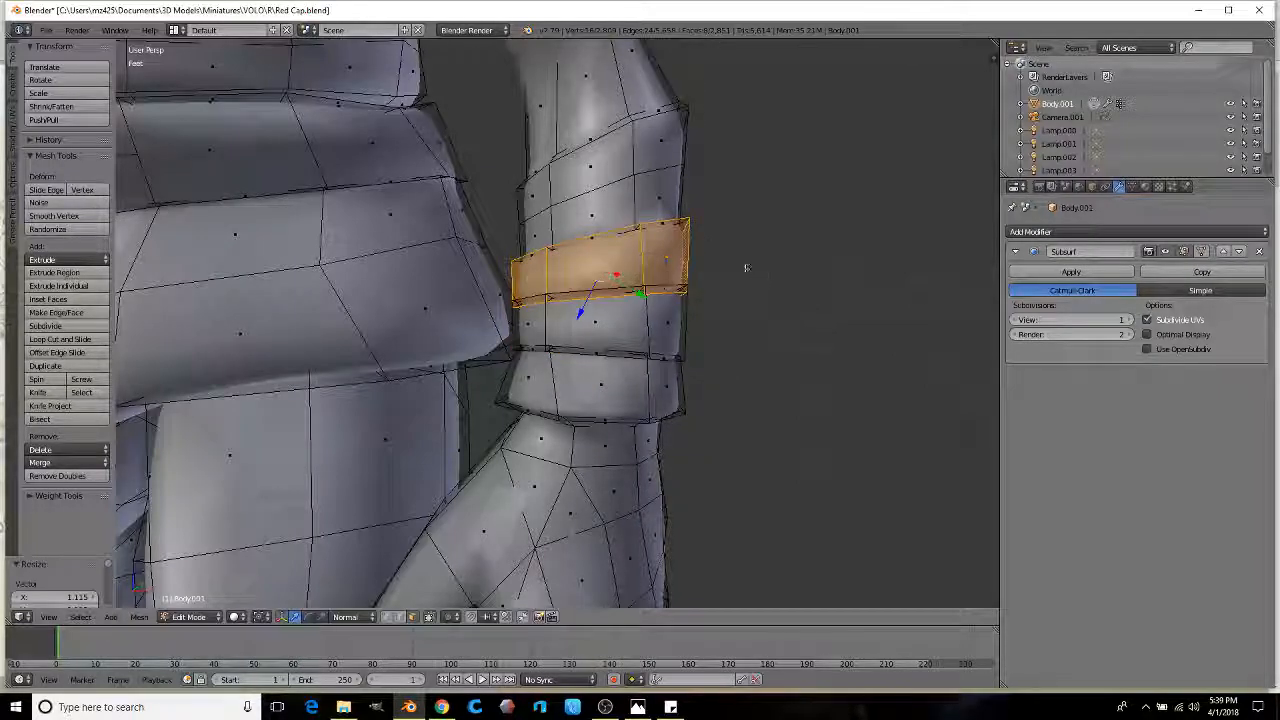
Step: Extrude and scale the top cuff bands outward by about 1.115, then review the cuff
alt+right_click(677, 183)
key(s)
click(720, 194)
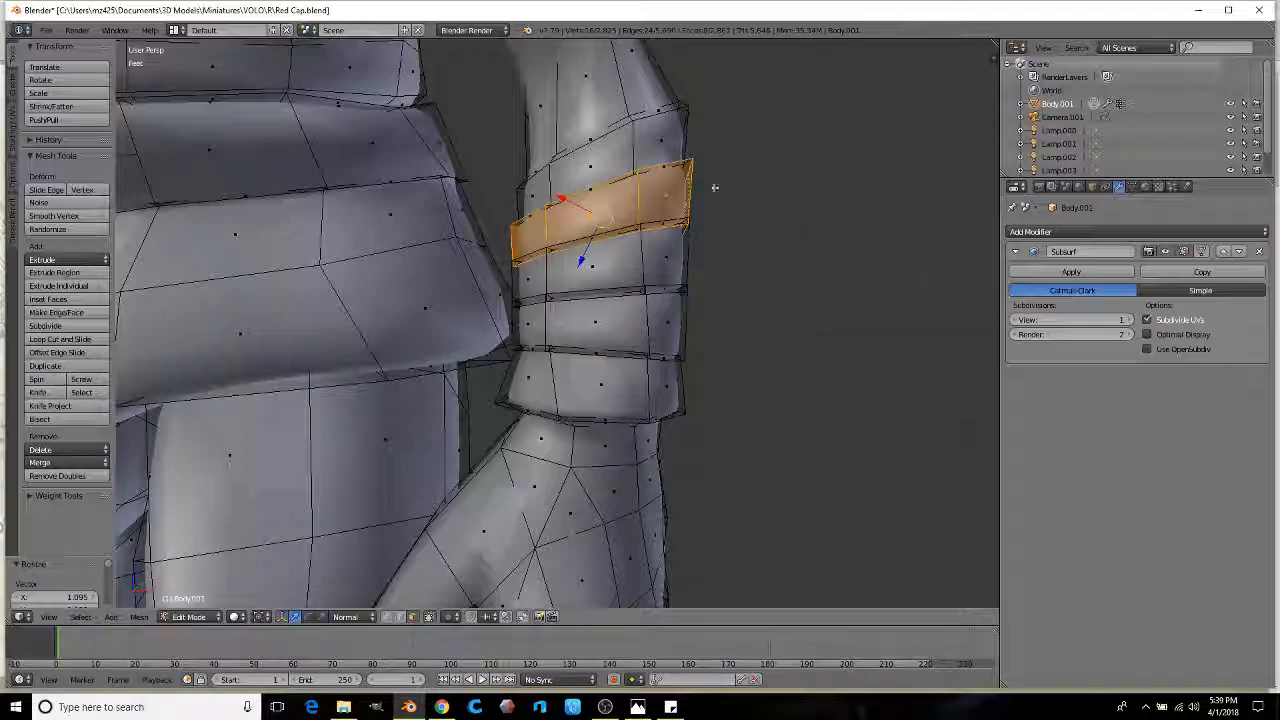
key(e)
right_click(765, 169)
key(s)
click(775, 175)
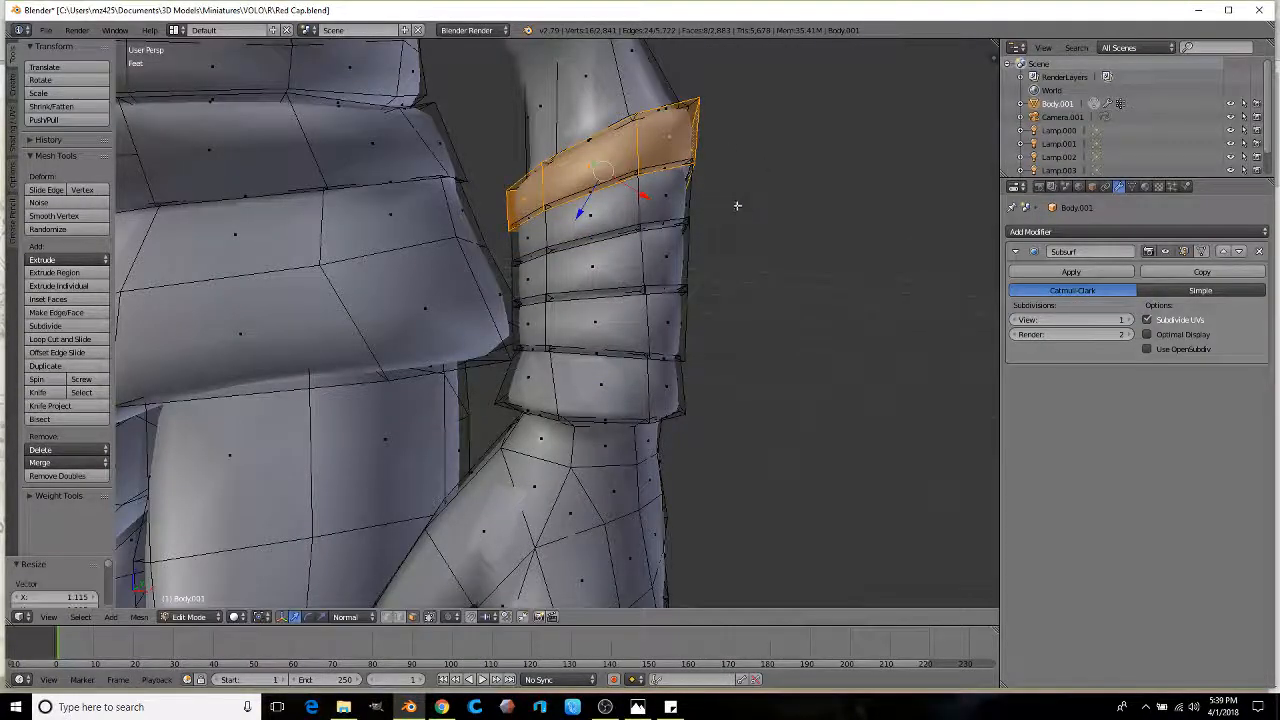
scroll(737, 203, down, 8)
key(Tab)
middle_drag(611, 314, 594, 340)
middle_drag(619, 226, 594, 331)
Step: Select a strip of faces along the side of the upper arm
key(Tab)
right_click(644, 248)
middle_drag(668, 302, 714, 298)
ctrl+right_click(755, 361)
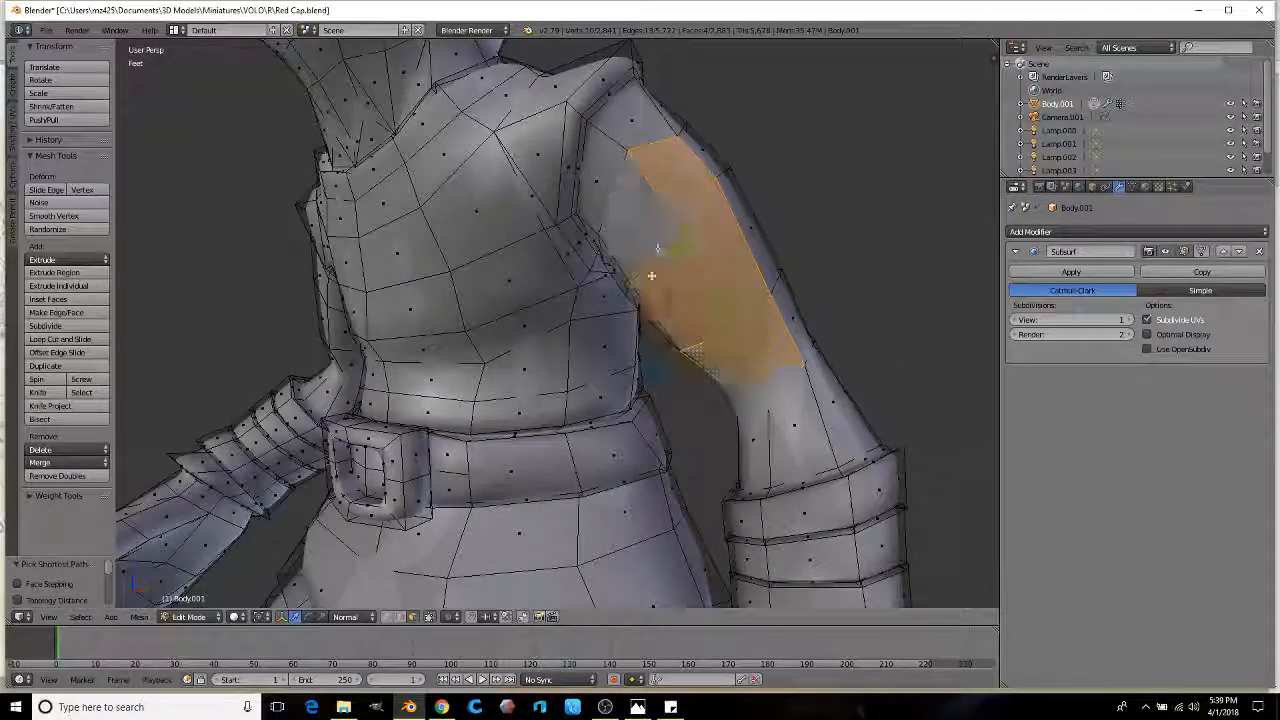
middle_drag(657, 248, 711, 280)
ctrl+right_click(717, 277)
ctrl+right_click(746, 351)
mouse_move(746, 351)
middle_down()
mouse_move(623, 395)
mouse_move(734, 369)
middle_up()
Step: Extrude the arm faces and extend the selection further down the arm
key(e)
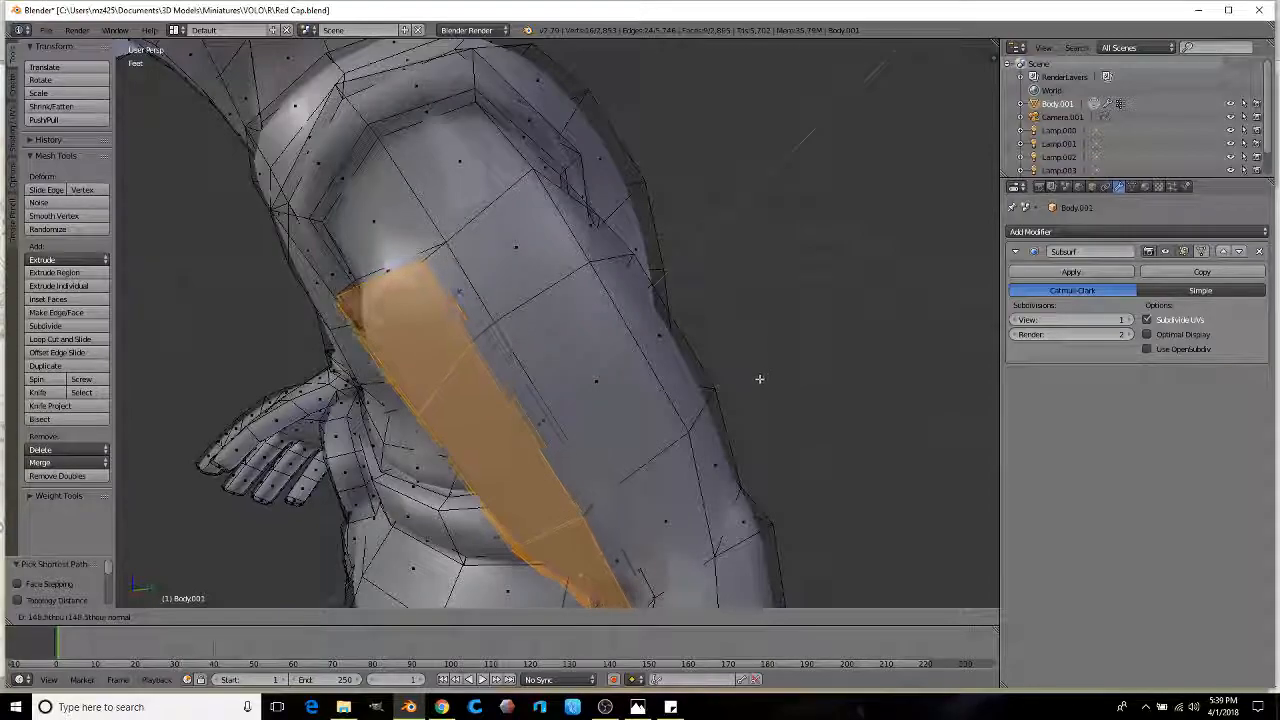
middle_drag(699, 386, 418, 415)
ctrl+click(372, 283)
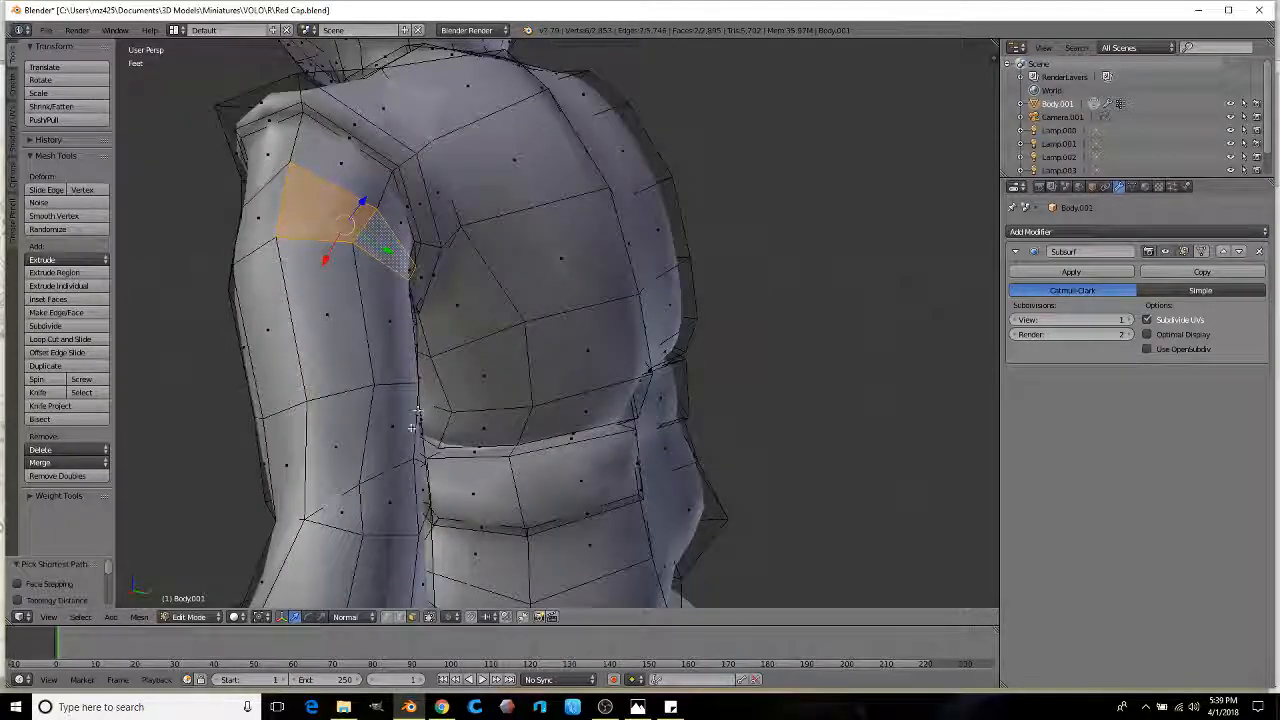
ctrl+click(398, 360)
ctrl+right_click(342, 385)
ctrl+right_click(346, 430)
ctrl+right_click(386, 420)
middle_drag(386, 420, 316, 379)
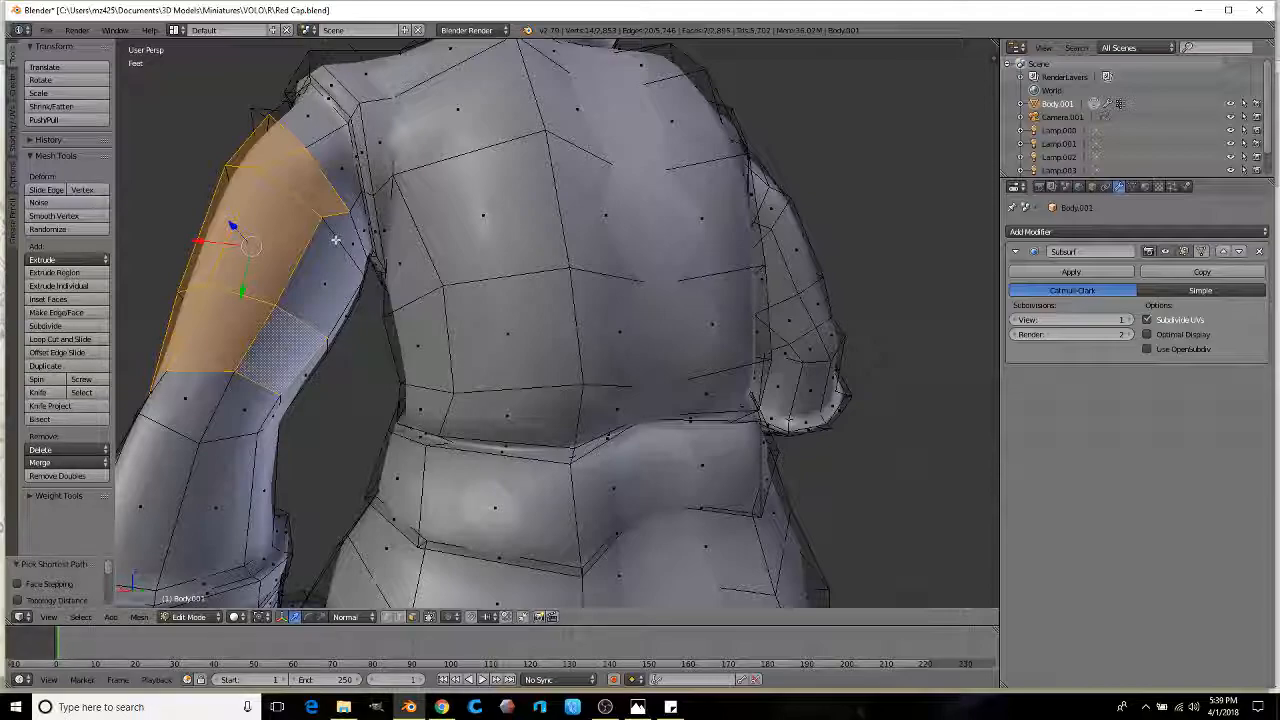
middle_drag(335, 240, 515, 286)
Step: Extrude the strip again, extend it toward the hand, then shrink and slightly rotate it
key(e)
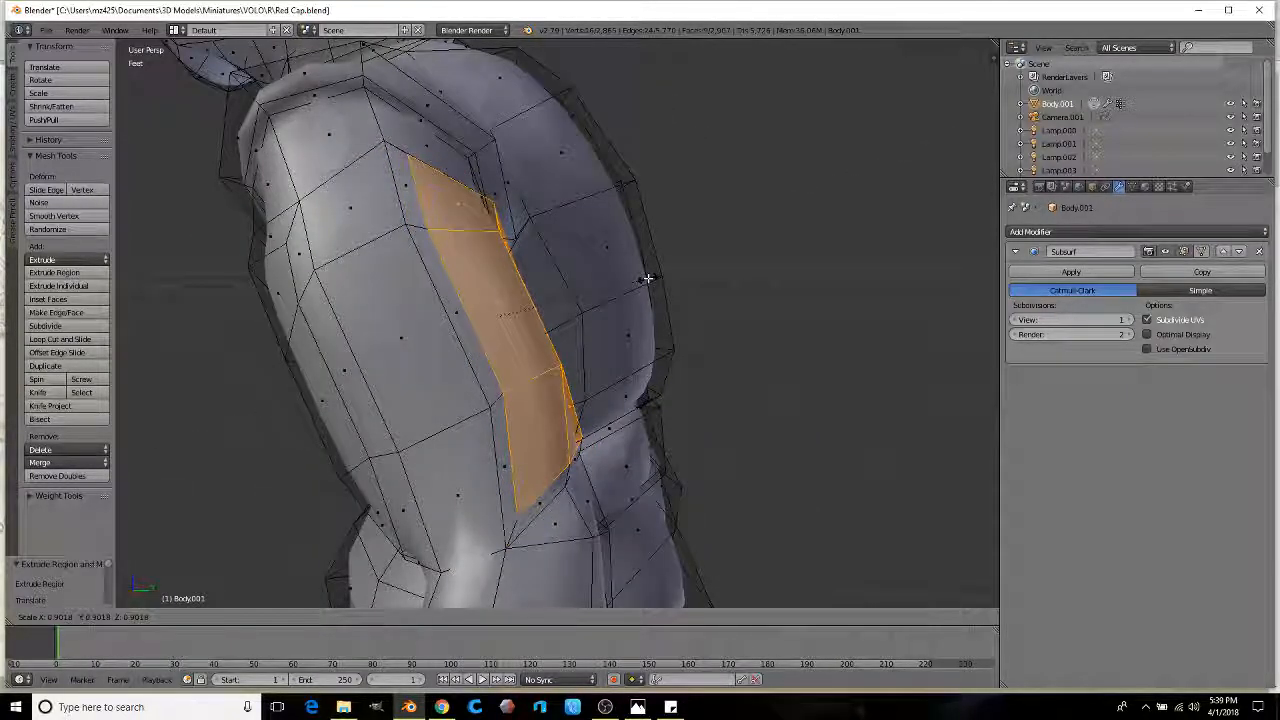
middle_drag(577, 339, 439, 300)
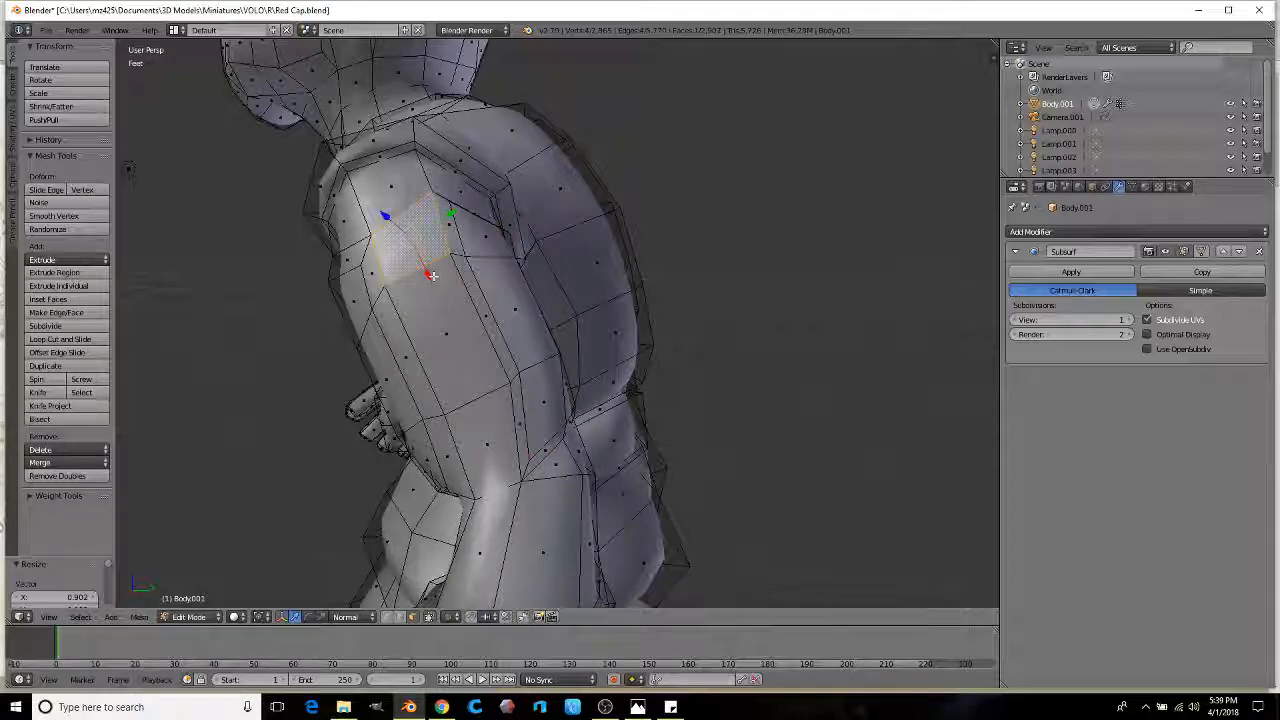
ctrl+right_click(480, 432)
middle_drag(436, 522, 464, 505)
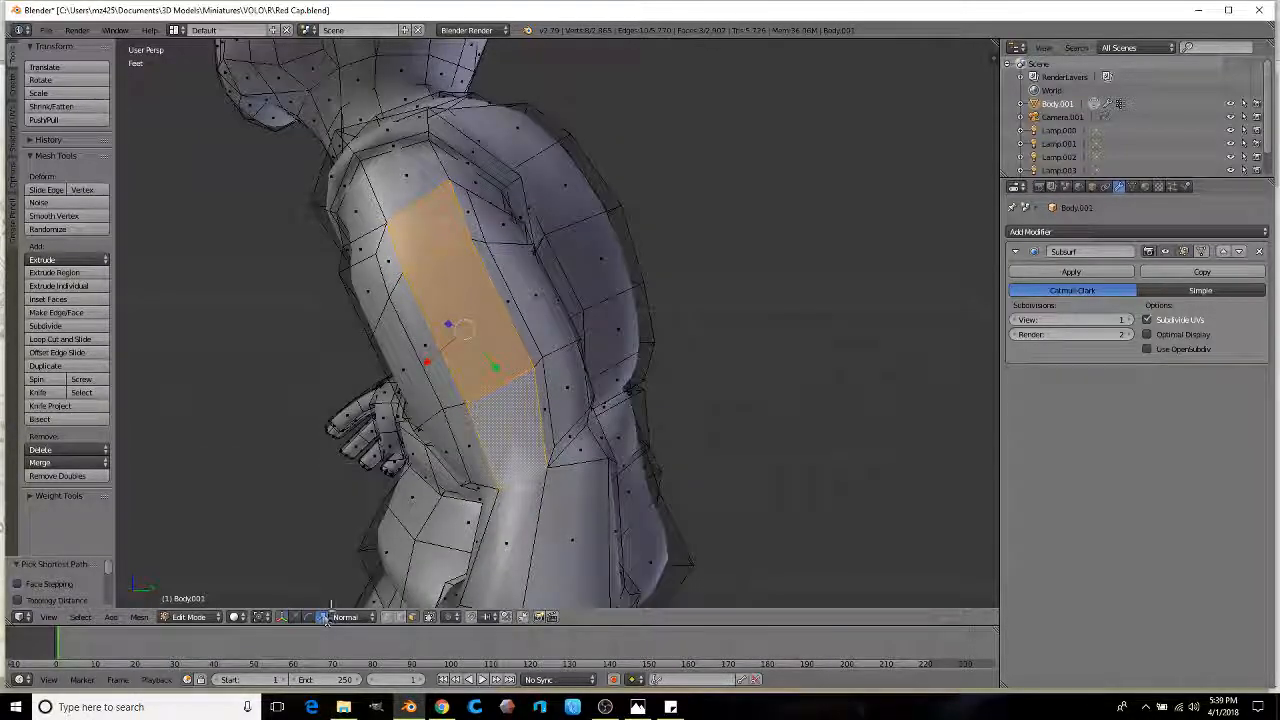
middle_drag(415, 408, 470, 414)
key(s)
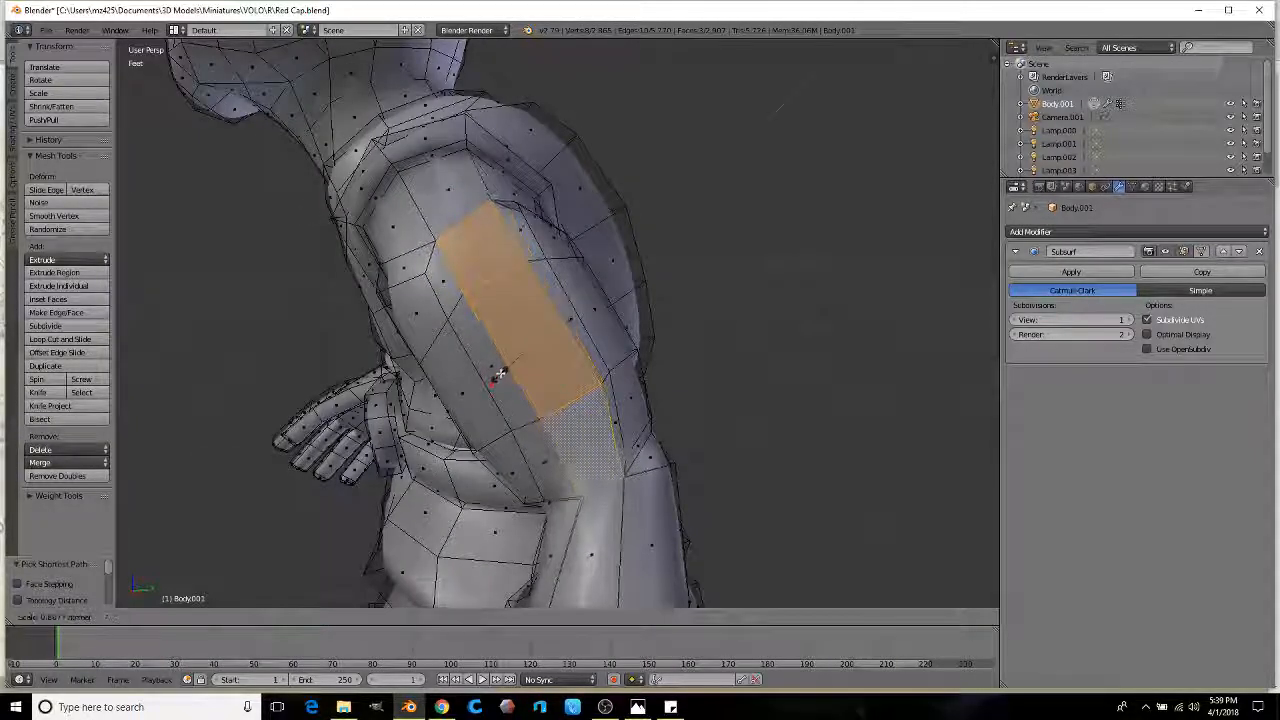
click(689, 344)
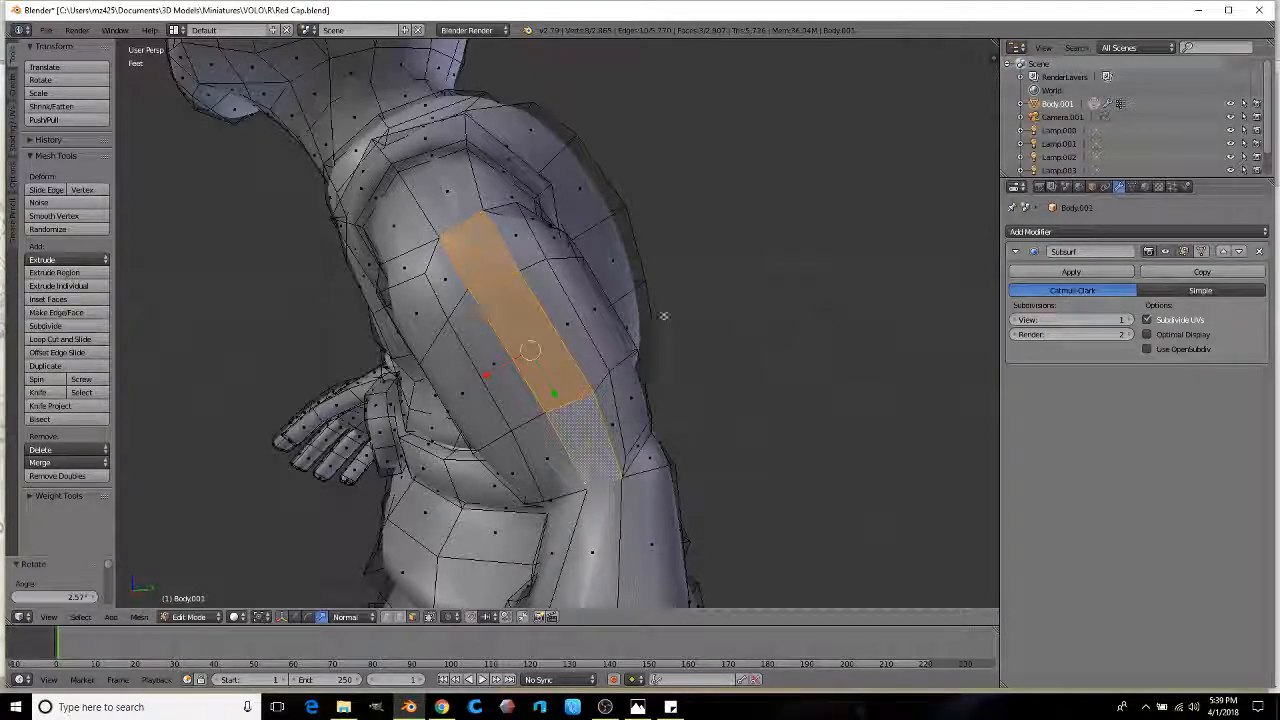
middle_drag(620, 291, 603, 326)
scroll(600, 314, up, 4)
scroll(600, 314, down, 2)
middle_drag(474, 343, 568, 355)
scroll(511, 323, down, 4)
scroll(600, 322, up, 6)
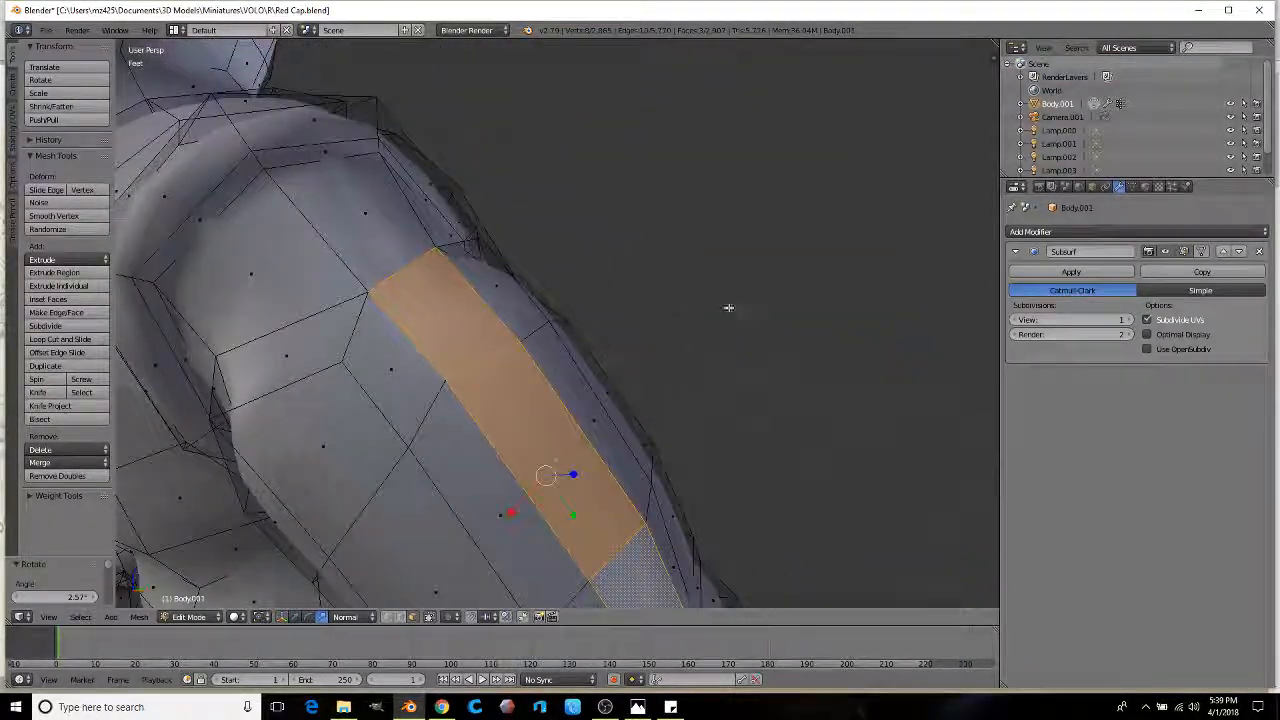
Step: Extrude the strip inward and scale it to about 0.81, then view the smoothed model
key(e)
click(737, 323)
key(s)
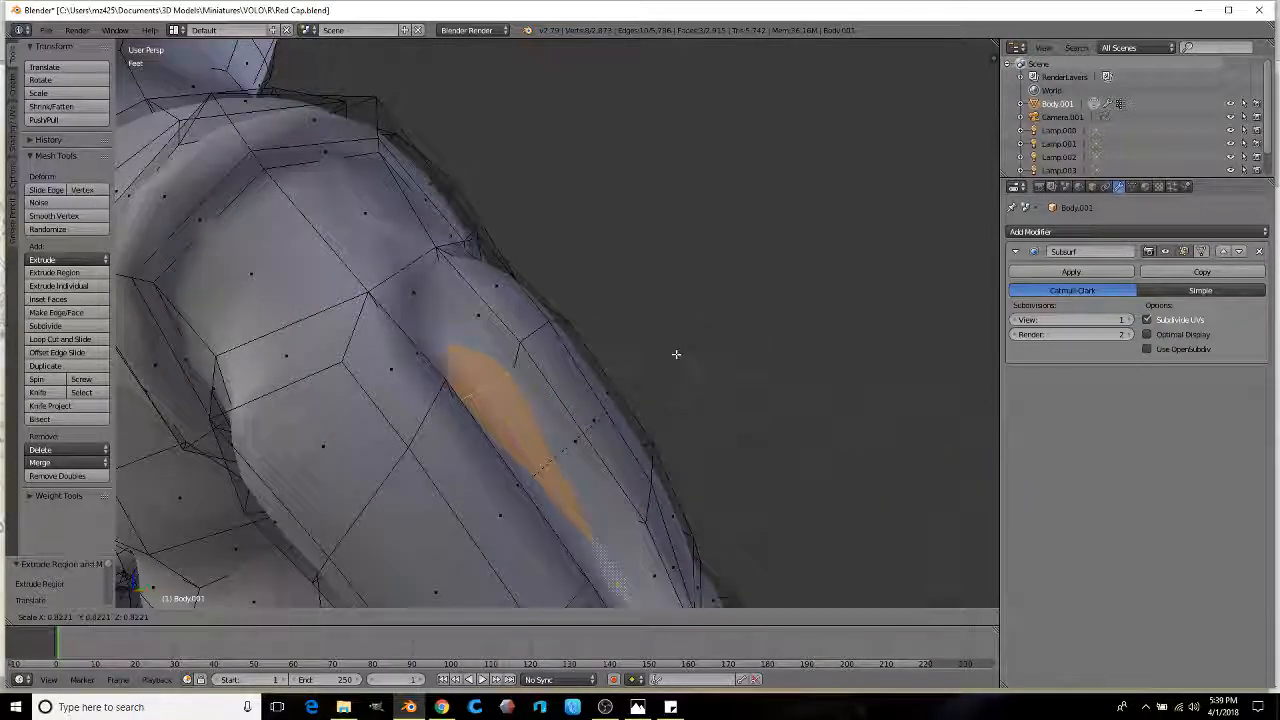
click(677, 355)
scroll(676, 357, down, 4)
key(Tab)
scroll(620, 366, down, 3)
middle_drag(566, 372, 608, 364)
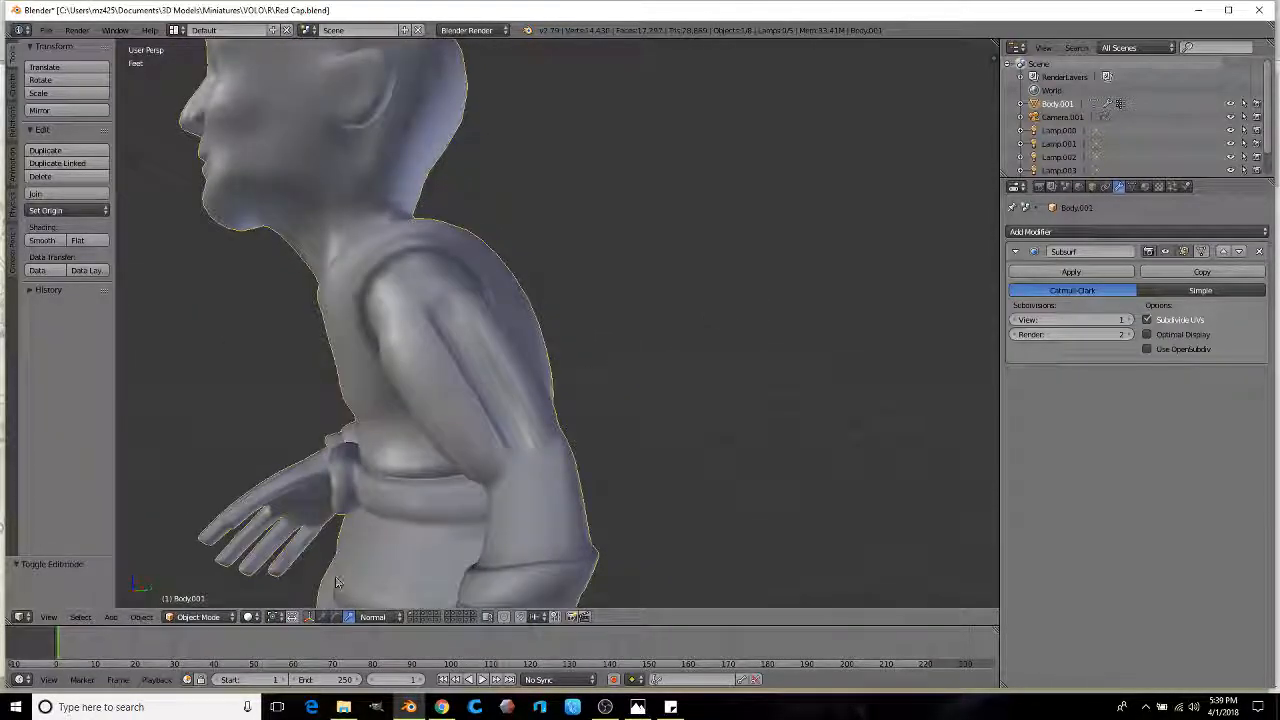
Step: Switch to Sculpt Mode and smooth the surface of the upper arm
click(215, 621)
click(238, 570)
middle_drag(394, 349, 484, 349)
drag(484, 342, 508, 353)
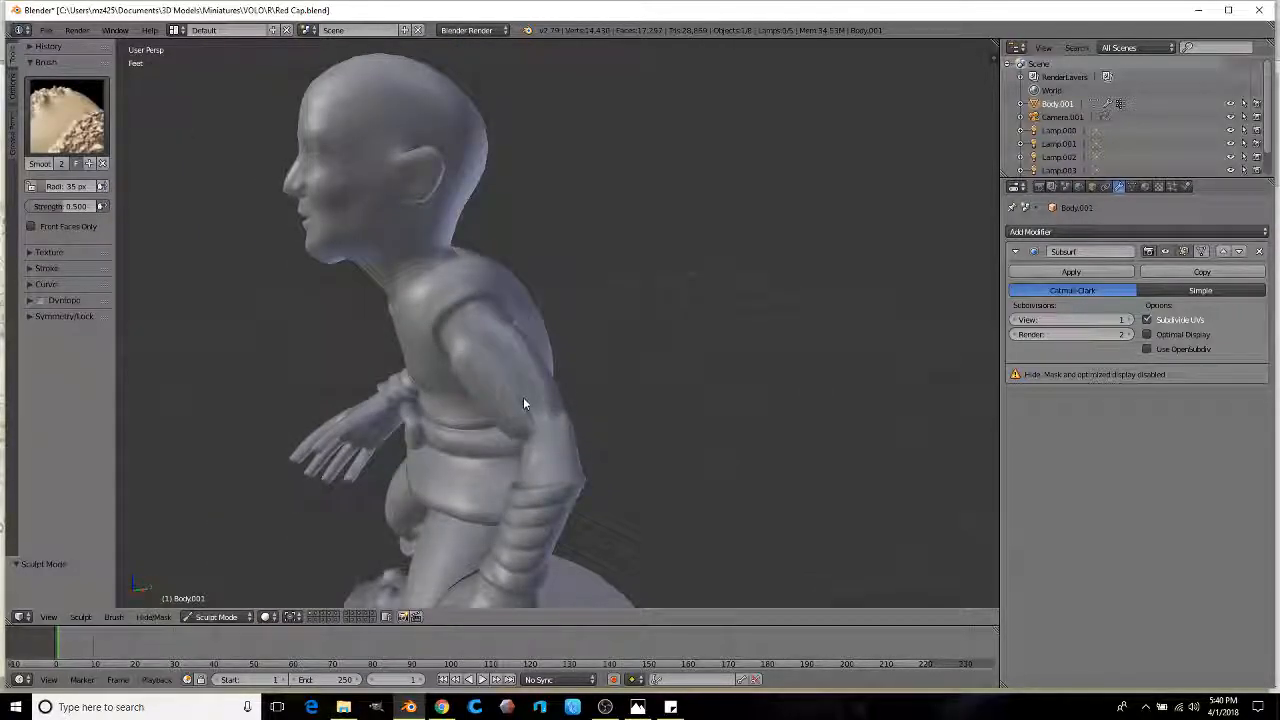
mouse_move(552, 418)
middle_down()
mouse_move(470, 390)
mouse_move(527, 377)
mouse_move(498, 373)
middle_up()
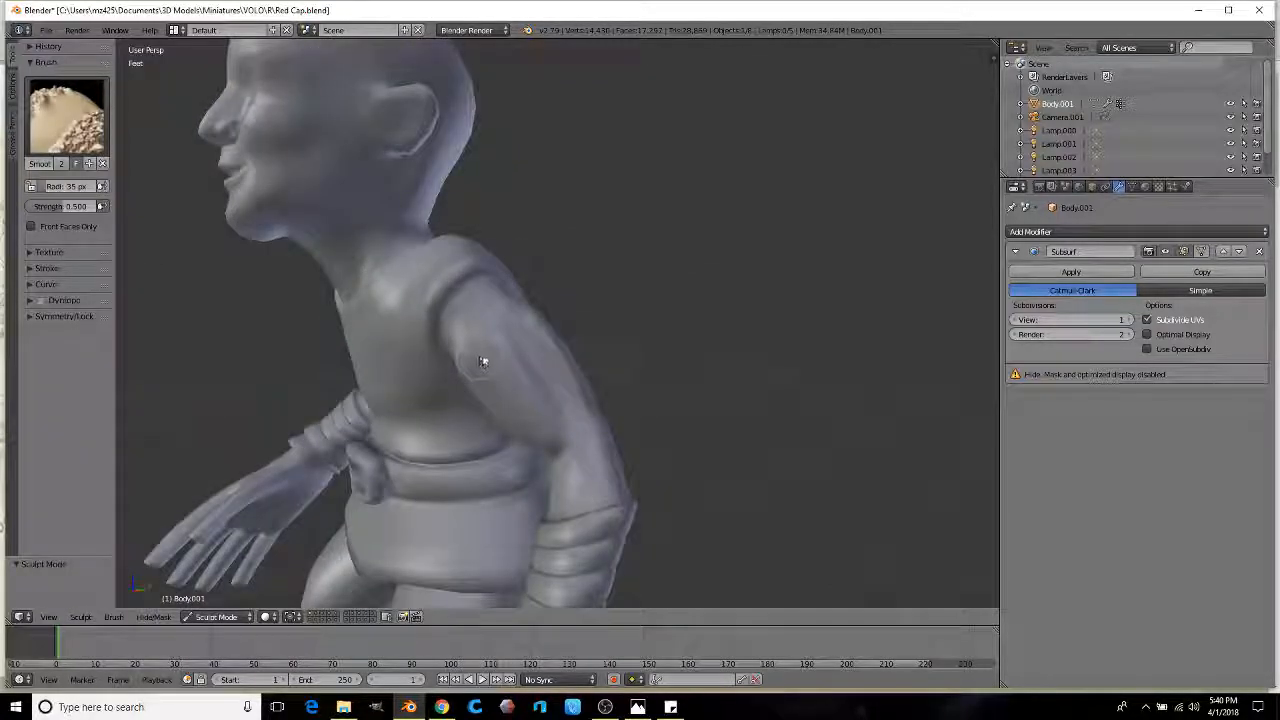
scroll(483, 362, up, 1)
Step: In Edit Mode, select three shoulder faces, scale them down and move them
key(Tab)
scroll(463, 303, up, 2)
mouse_move(463, 303)
middle_down()
mouse_move(505, 283)
mouse_move(519, 246)
mouse_move(445, 300)
mouse_move(497, 291)
middle_up()
right_click(519, 246)
ctrl+right_click(446, 308)
ctrl+right_click(440, 343)
middle_drag(441, 341, 691, 231)
key(s)
click(674, 249)
key(g)
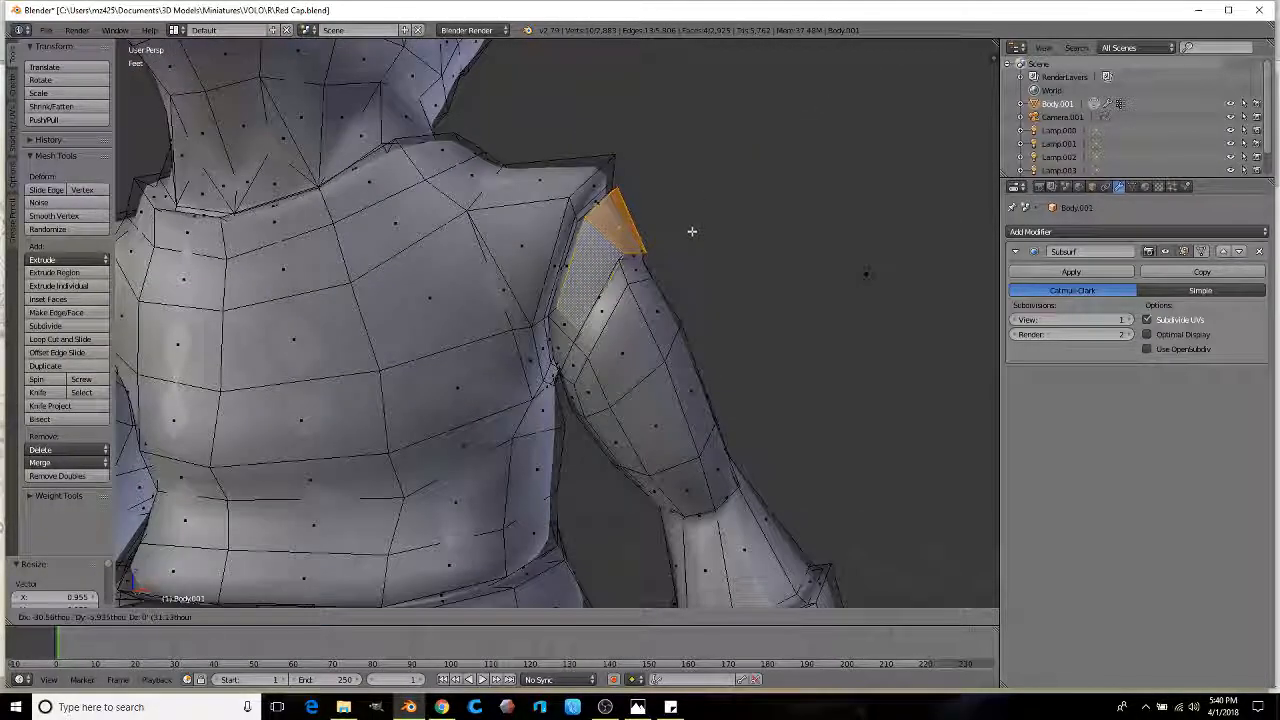
click(691, 228)
scroll(691, 227, down, 1)
Step: Switch to Sculpt Mode to view the head in profile, then return to Edit Mode
key(Tab)
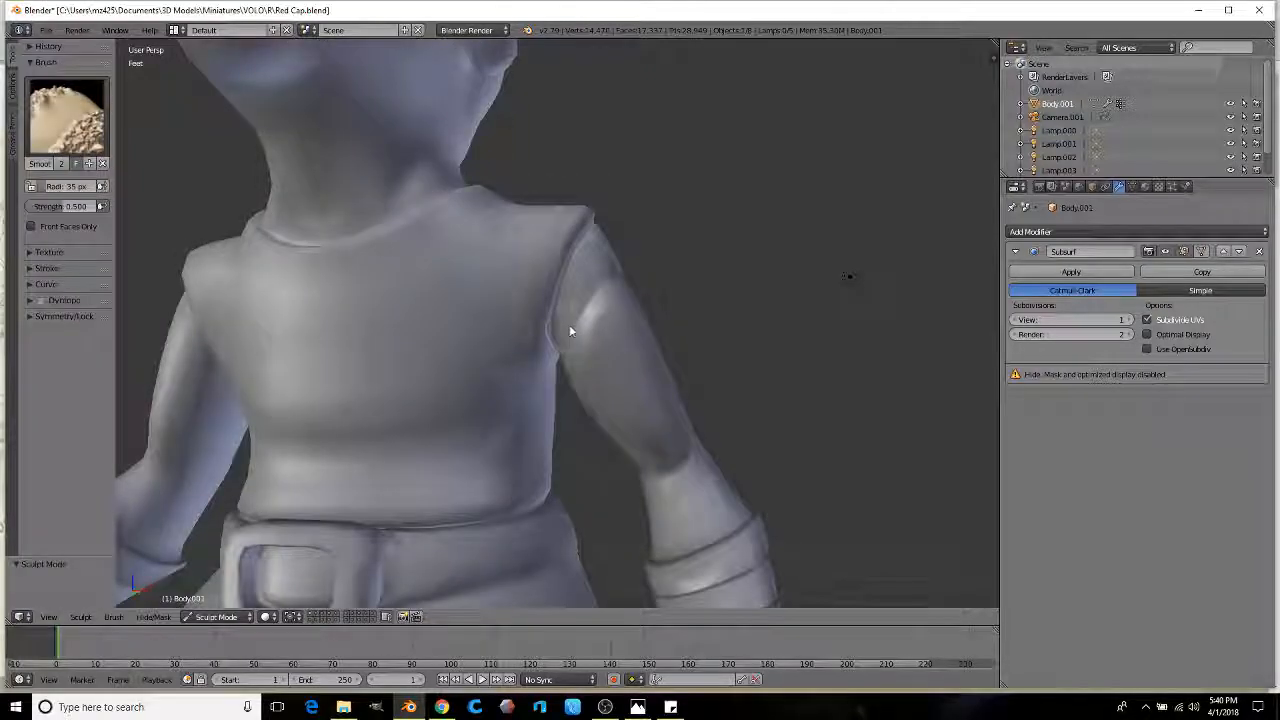
mouse_move(583, 311)
middle_down()
mouse_move(509, 349)
mouse_move(456, 345)
mouse_move(428, 370)
mouse_move(546, 329)
mouse_move(580, 346)
mouse_move(425, 420)
mouse_move(457, 374)
mouse_move(488, 364)
middle_up()
scroll(525, 366, up, 3)
key(Tab)
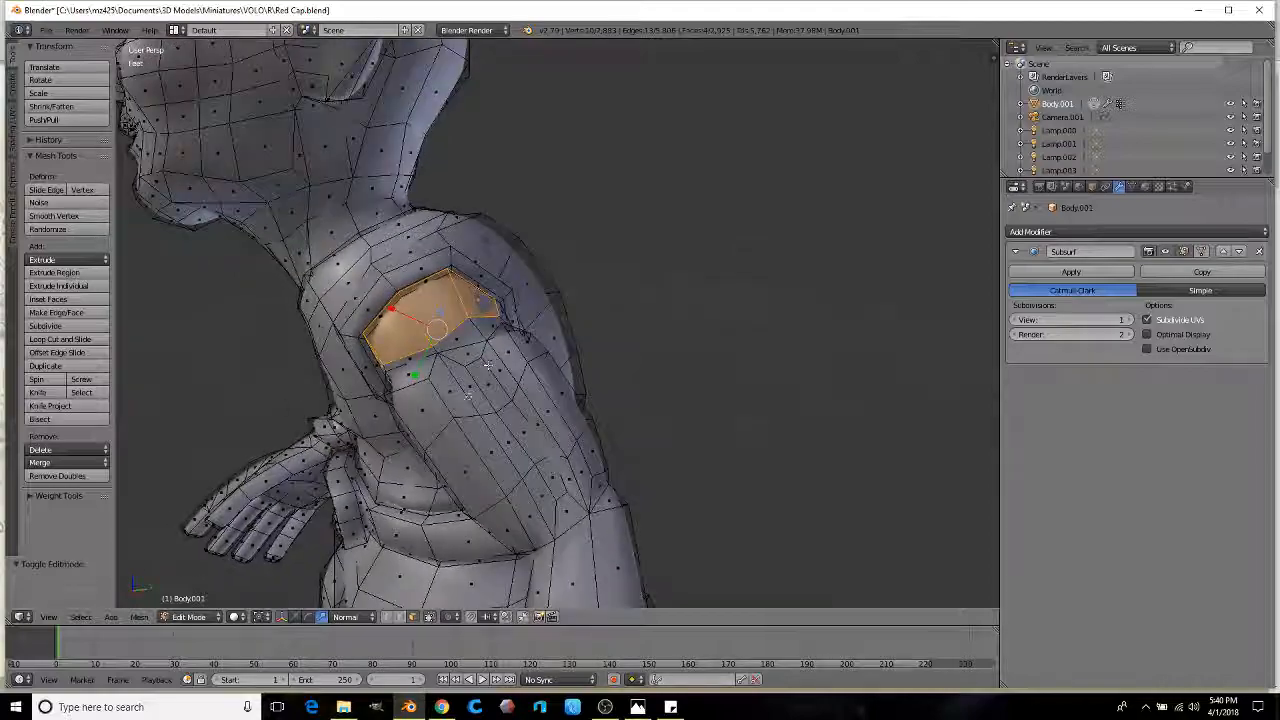
scroll(488, 364, up, 1)
Step: Select a short edge at the shoulder seam, move it twice and scale it slightly
right_click(361, 373)
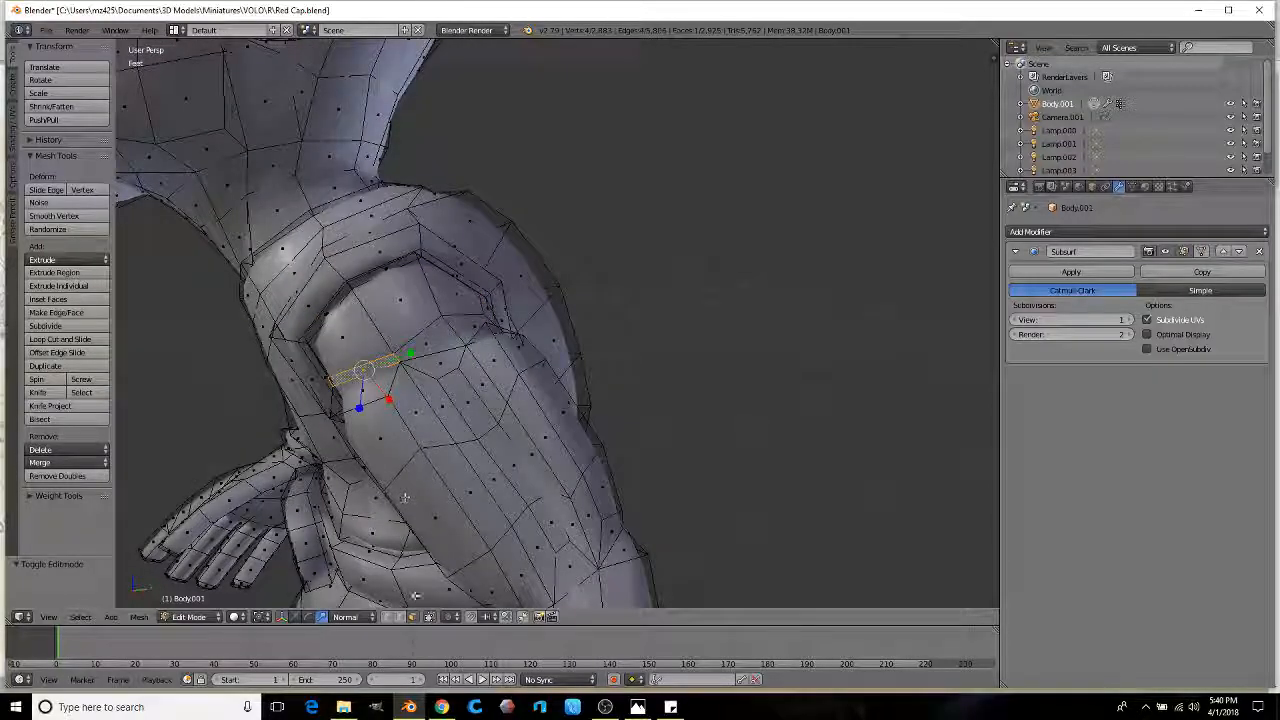
right_click(400, 358)
middle_drag(423, 363, 456, 362)
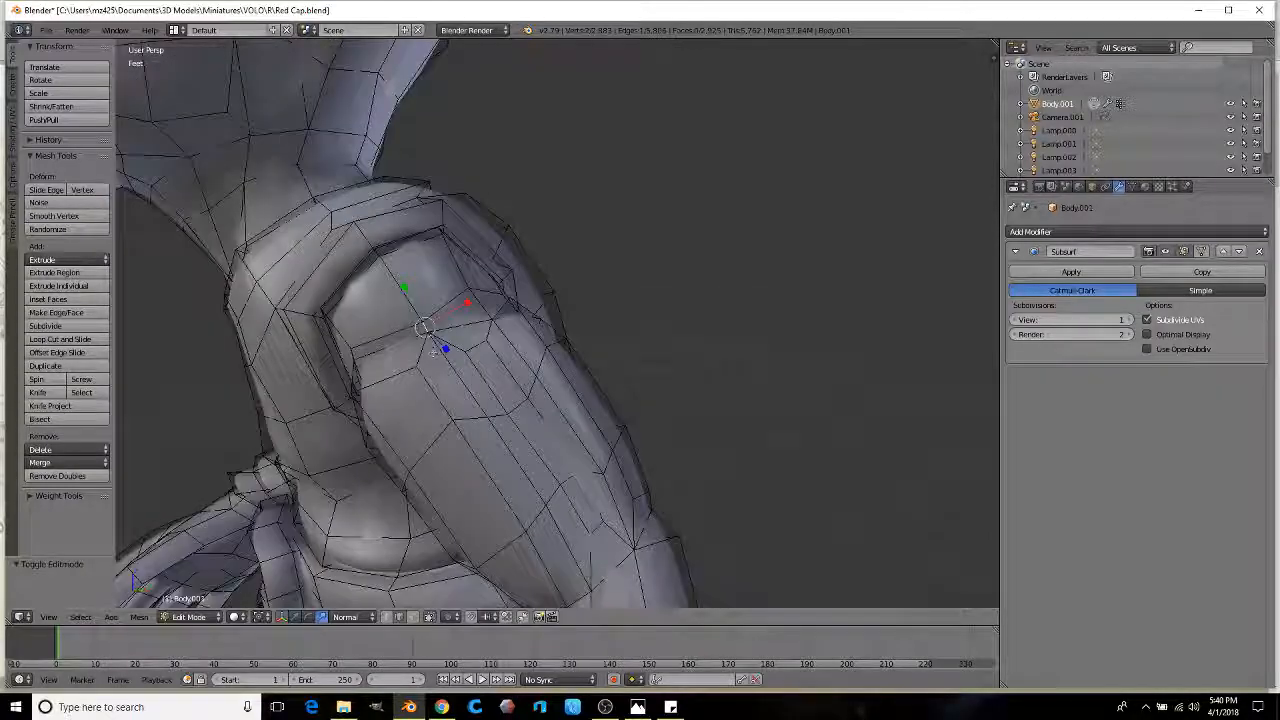
key(g)
click(468, 383)
key(g)
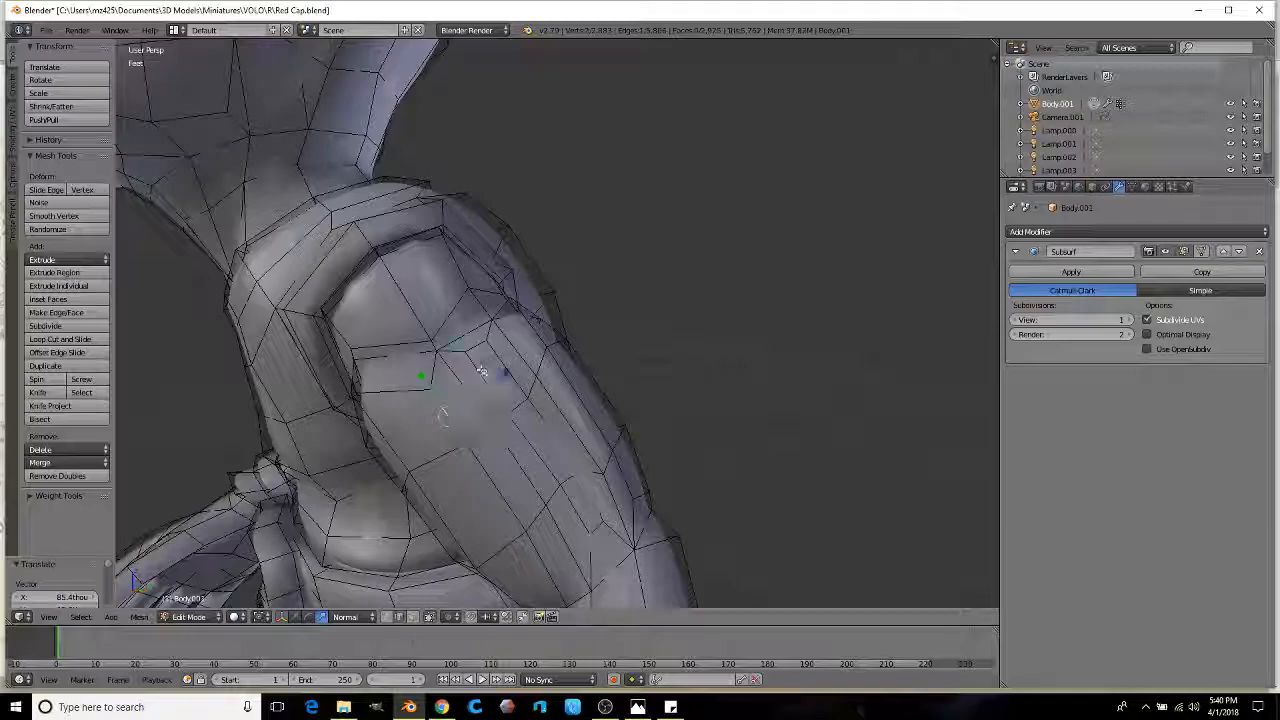
click(493, 380)
middle_drag(495, 378, 525, 372)
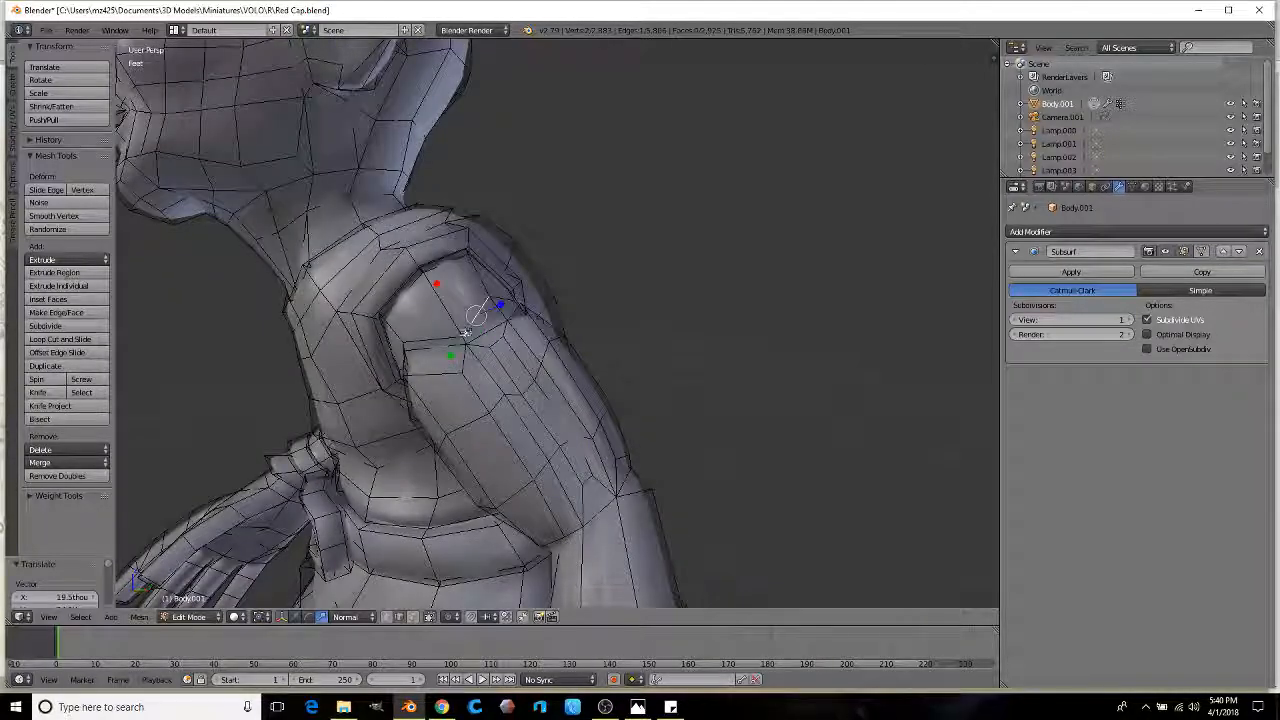
scroll(459, 340, up, 2)
key(s)
click(394, 357)
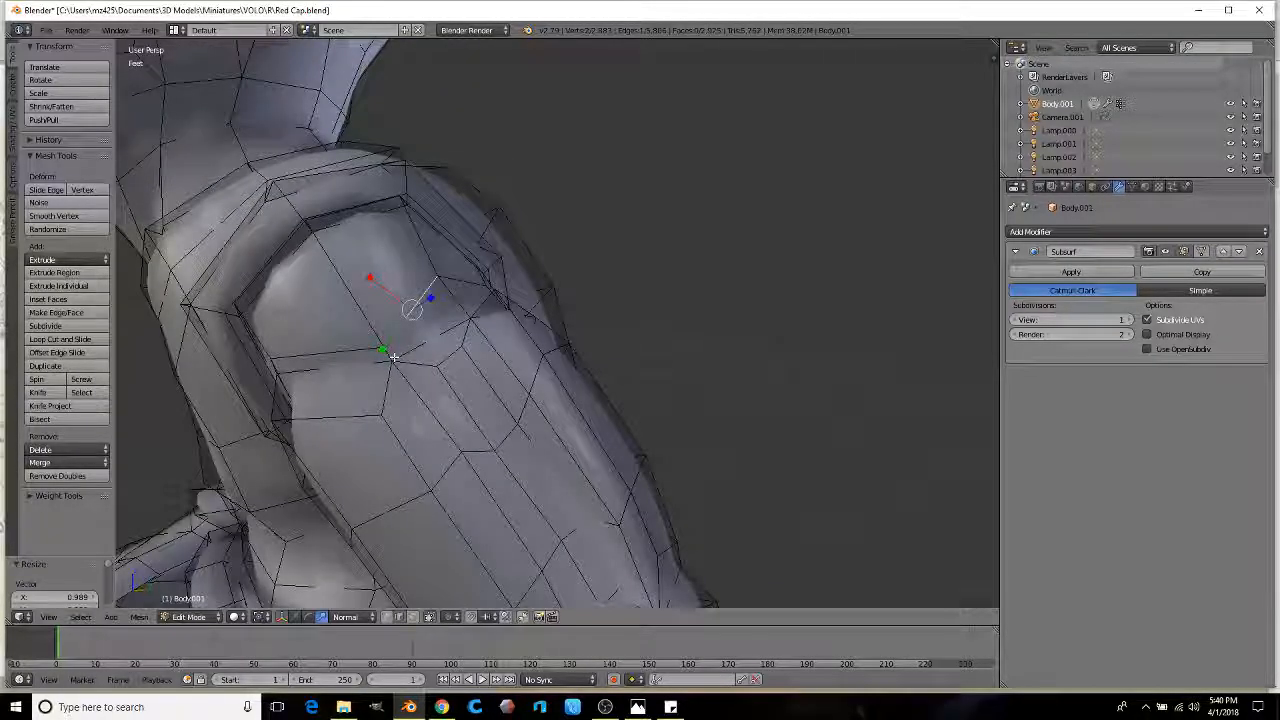
Step: Enlarge the shoulder edge and move it up and outward
middle_drag(387, 353, 480, 300)
key(s)
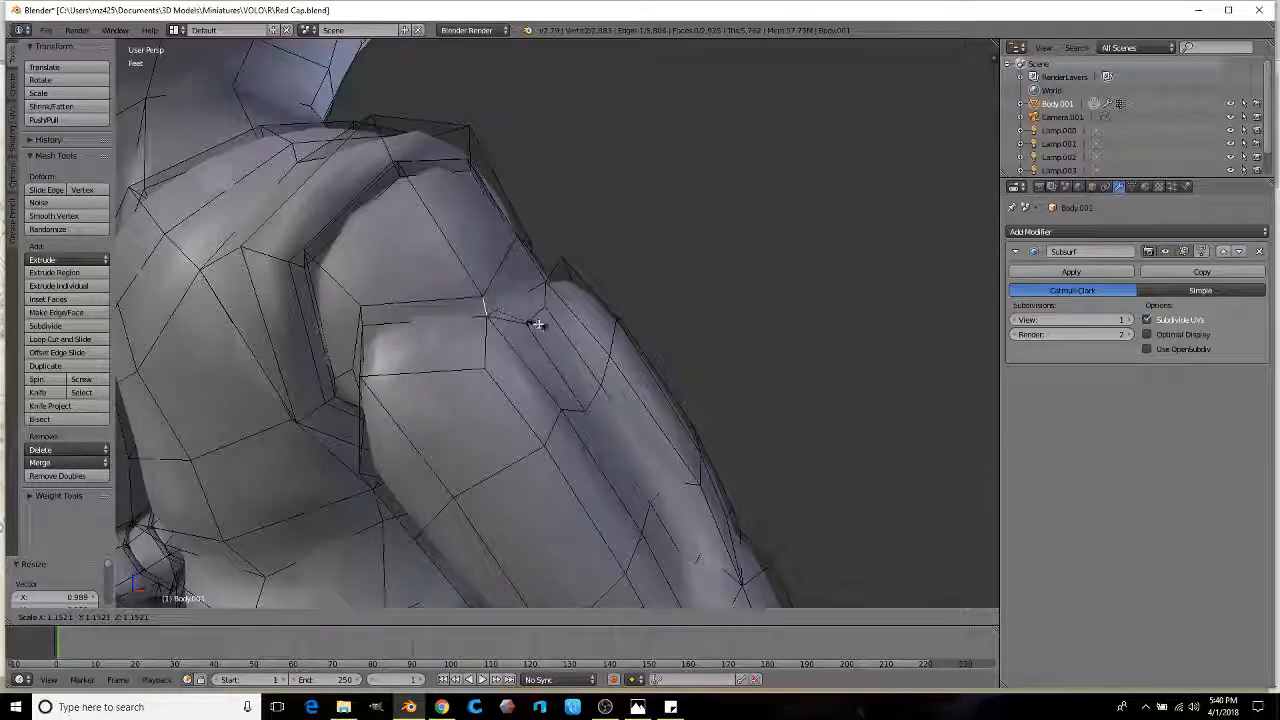
middle_drag(617, 308, 700, 255)
key(g)
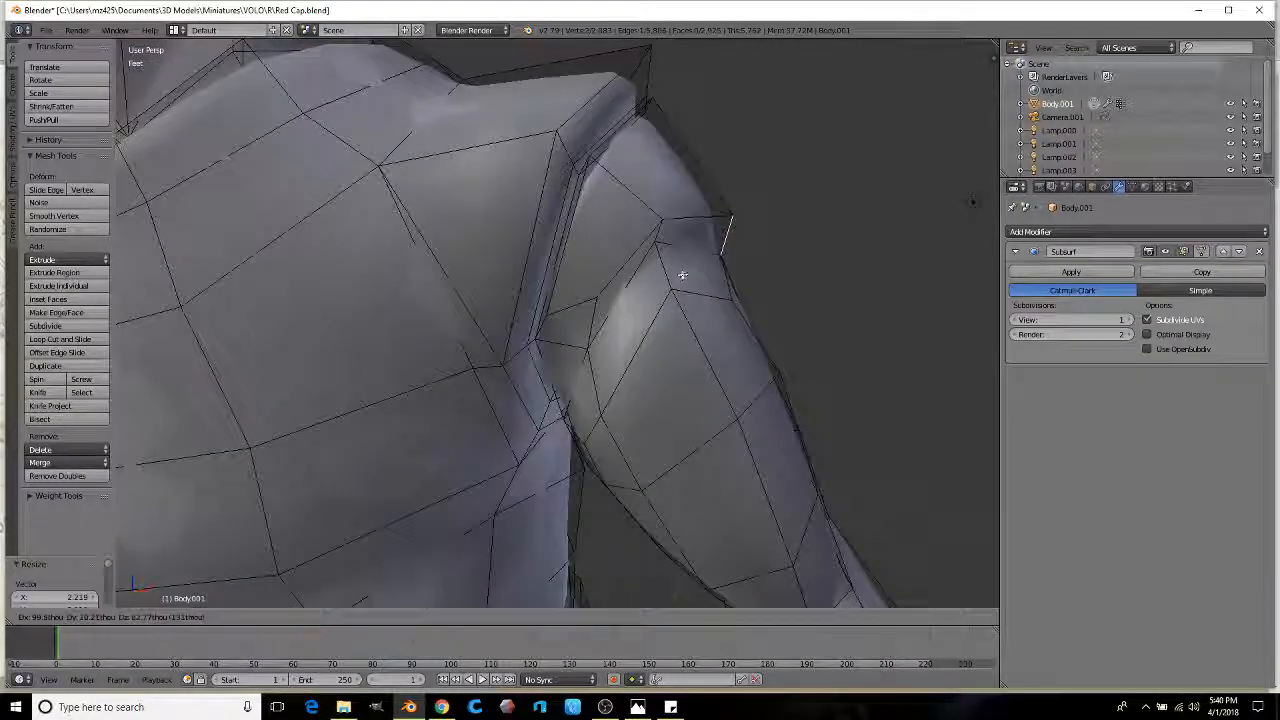
key(g)
click(728, 134)
click(767, 155)
key(g)
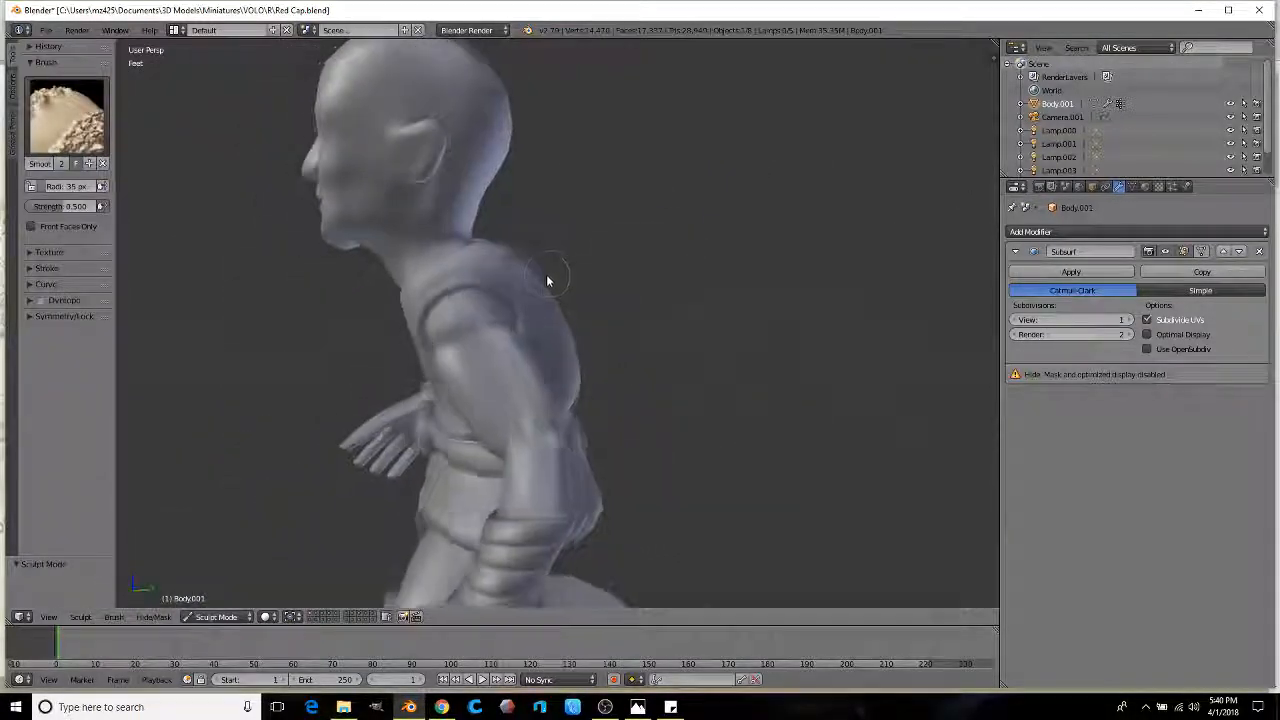
mouse_move(551, 277)
middle_down()
mouse_move(583, 274)
mouse_move(520, 326)
mouse_move(531, 343)
mouse_move(419, 366)
mouse_move(490, 262)
mouse_move(641, 312)
mouse_move(578, 362)
mouse_move(414, 297)
mouse_move(557, 298)
mouse_move(518, 328)
mouse_move(531, 351)
mouse_move(508, 372)
mouse_move(516, 380)
middle_up()
Step: In Edit Mode with face select, select a path of faces down the upper arm toward the elbow
scroll(499, 350, up, 4)
scroll(531, 351, up, 3)
key(Tab)
scroll(600, 343, down, 1)
click(412, 617)
middle_drag(403, 472, 381, 448)
ctrl+click(395, 222)
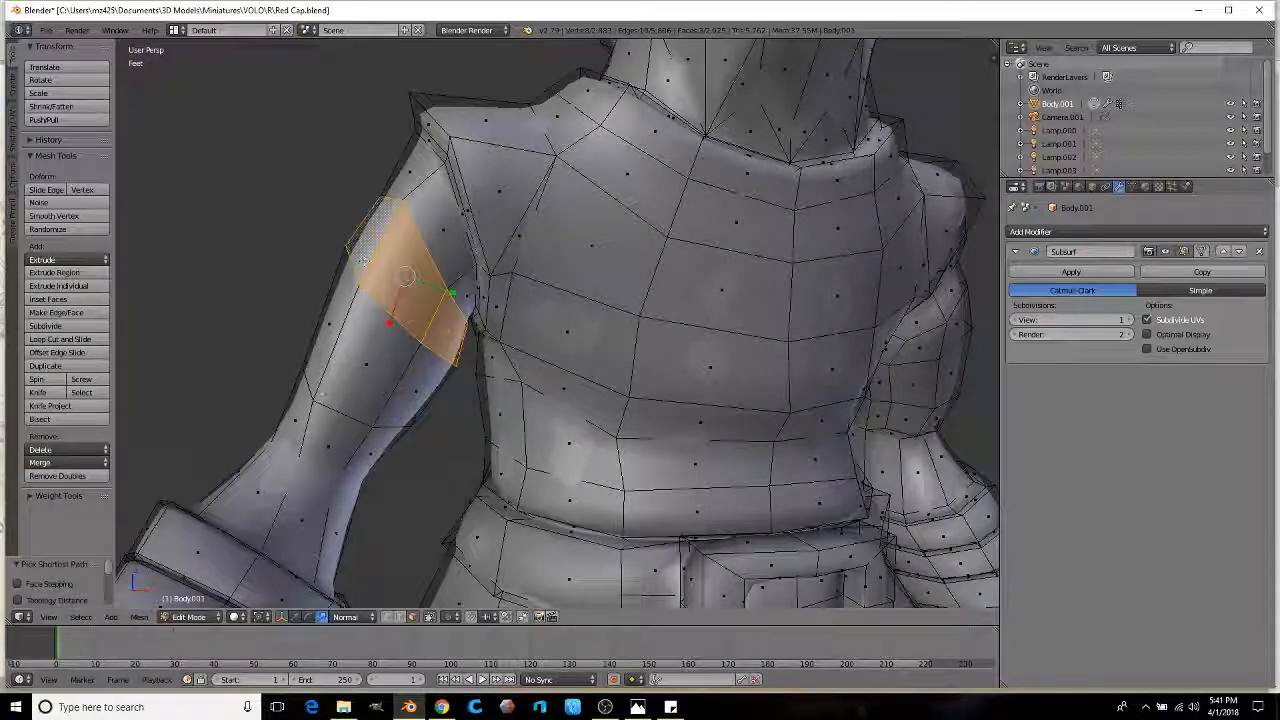
ctrl+click(310, 420)
ctrl+right_click(414, 392)
ctrl+right_click(325, 330)
ctrl+right_click(296, 416)
middle_drag(294, 412, 695, 390)
Step: Narrow and move the arm faces, widen them into a band, and rotate it slightly
key(s)
click(694, 385)
key(g)
middle_drag(570, 385, 632, 250)
ctrl+right_click(648, 437)
middle_drag(480, 400, 709, 365)
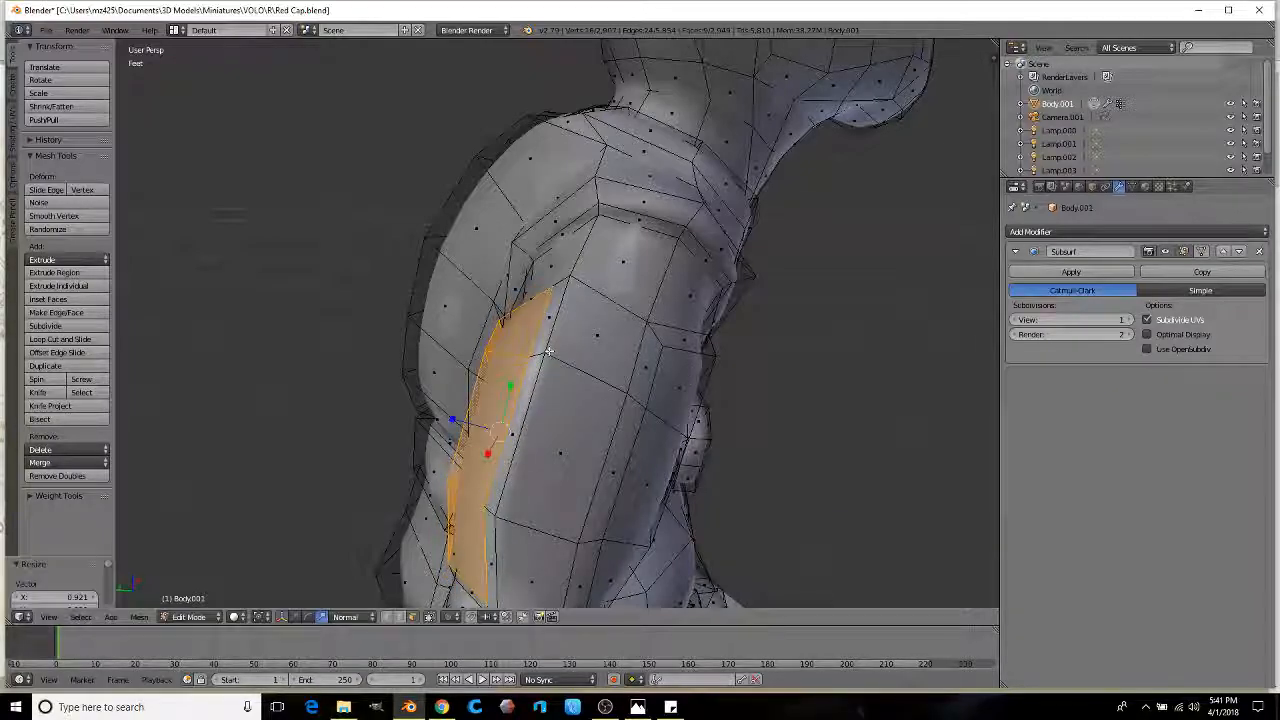
ctrl+right_click(543, 516)
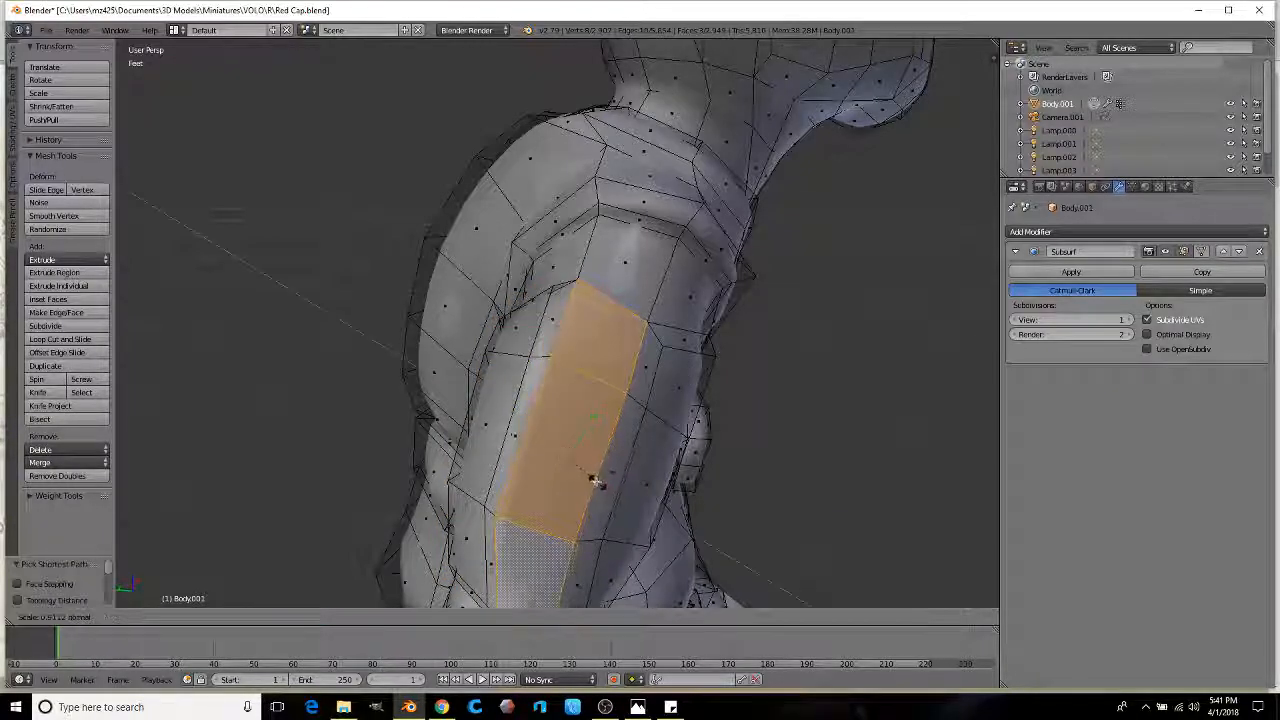
key(r)
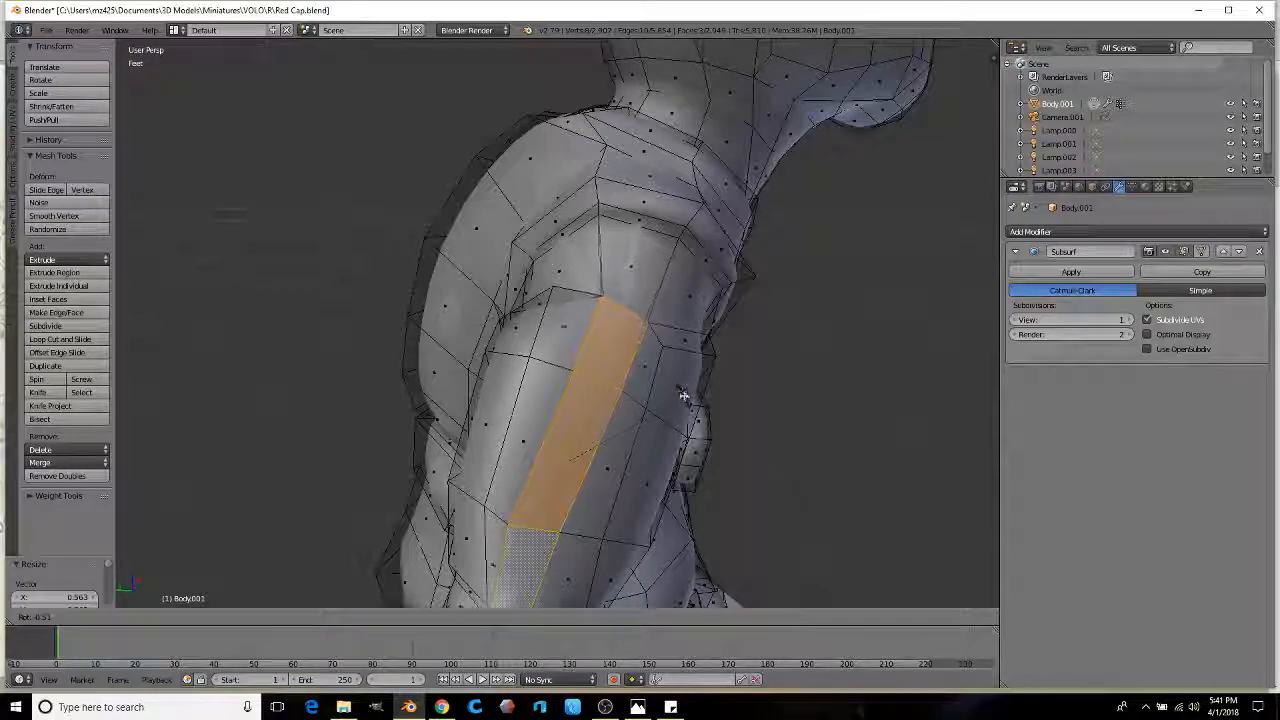
click(686, 386)
Step: Extrude the arm band in place and shrink it inward to form a groove
mouse_move(686, 386)
middle_down()
mouse_move(591, 420)
mouse_move(568, 406)
mouse_move(655, 310)
mouse_move(531, 277)
mouse_move(586, 286)
mouse_move(520, 320)
mouse_move(528, 356)
middle_up()
key(e)
right_click(566, 404)
key(s)
click(557, 405)
Step: Extrude a small band of shoulder faces in place and shrink it
right_click(655, 310)
ctrl+right_click(600, 295)
key(r)
right_click(567, 297)
key(s)
click(541, 301)
Step: Smooth the upper arm with a sculpt stroke and orbit to the figure's back
key(ctrl+Tab)
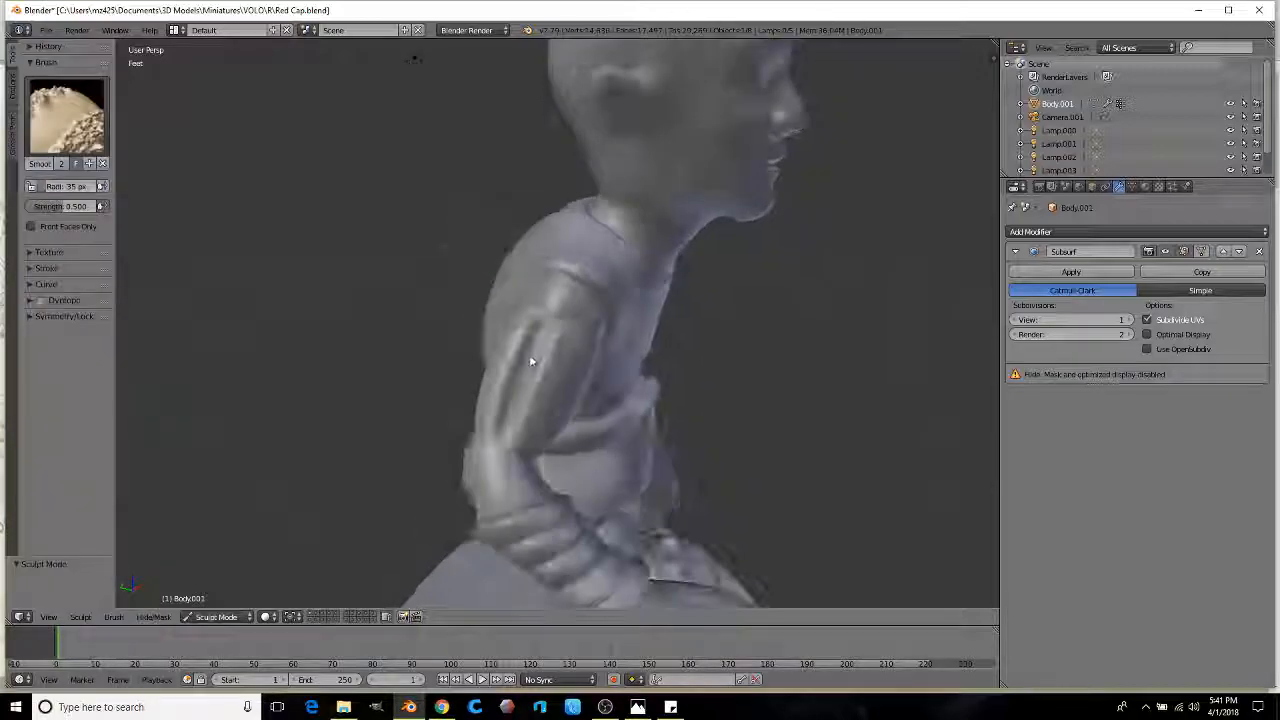
drag(548, 324, 533, 358)
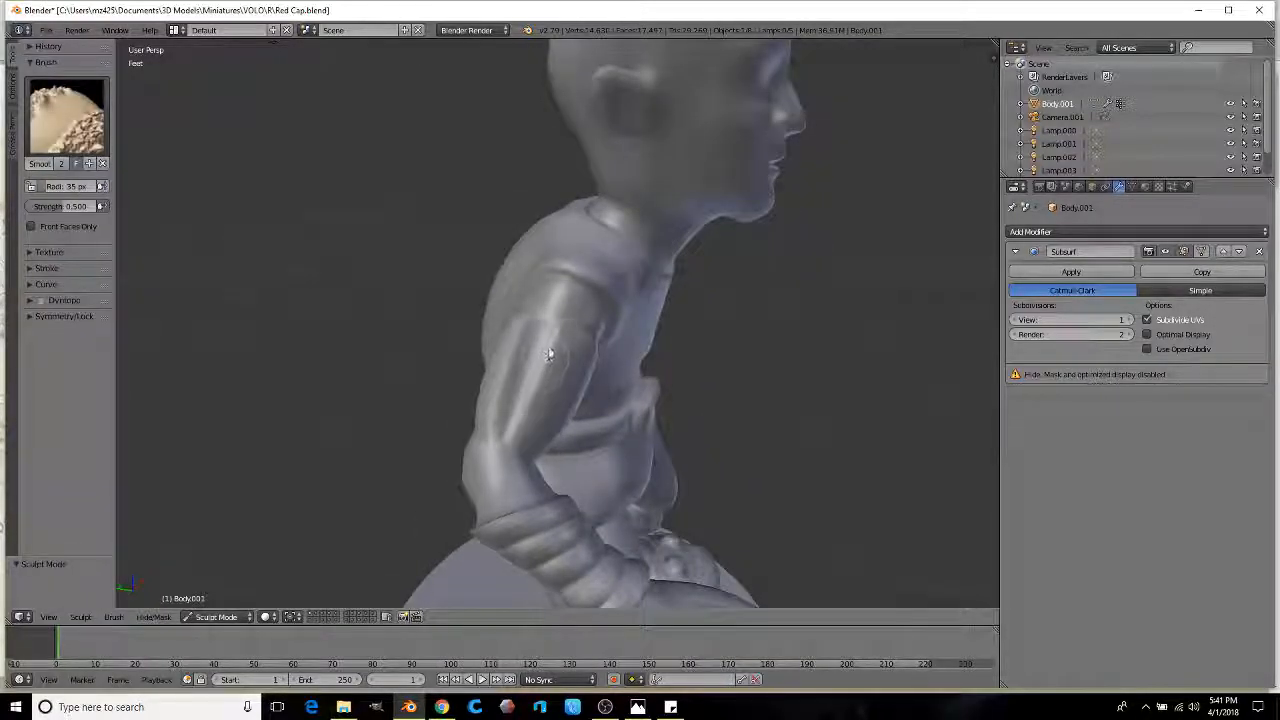
mouse_move(540, 362)
middle_down()
mouse_move(575, 317)
mouse_move(592, 341)
mouse_move(650, 307)
mouse_move(571, 339)
mouse_move(588, 370)
mouse_move(430, 612)
middle_up()
Step: Back in Edit Mode, move the shoulder edges to a new position
key(Tab)
scroll(571, 339, up, 5)
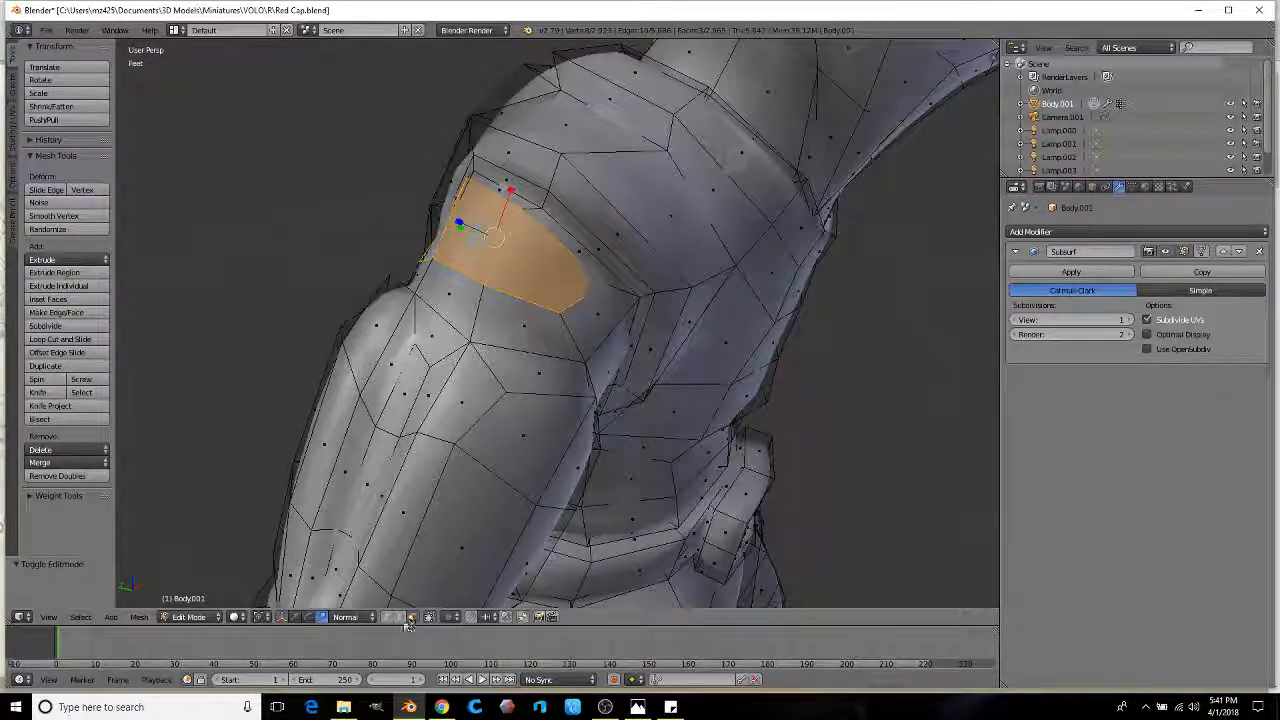
mouse_move(493, 275)
middle_down()
mouse_move(470, 300)
mouse_move(520, 280)
mouse_move(490, 295)
mouse_move(505, 291)
mouse_move(450, 260)
mouse_move(471, 277)
mouse_move(571, 281)
mouse_move(486, 266)
mouse_move(663, 300)
mouse_move(604, 329)
mouse_move(677, 340)
middle_up()
key(g)
click(450, 268)
key(g)
key(ctrl+Tab)
key(Tab)
scroll(610, 332, up, 6)
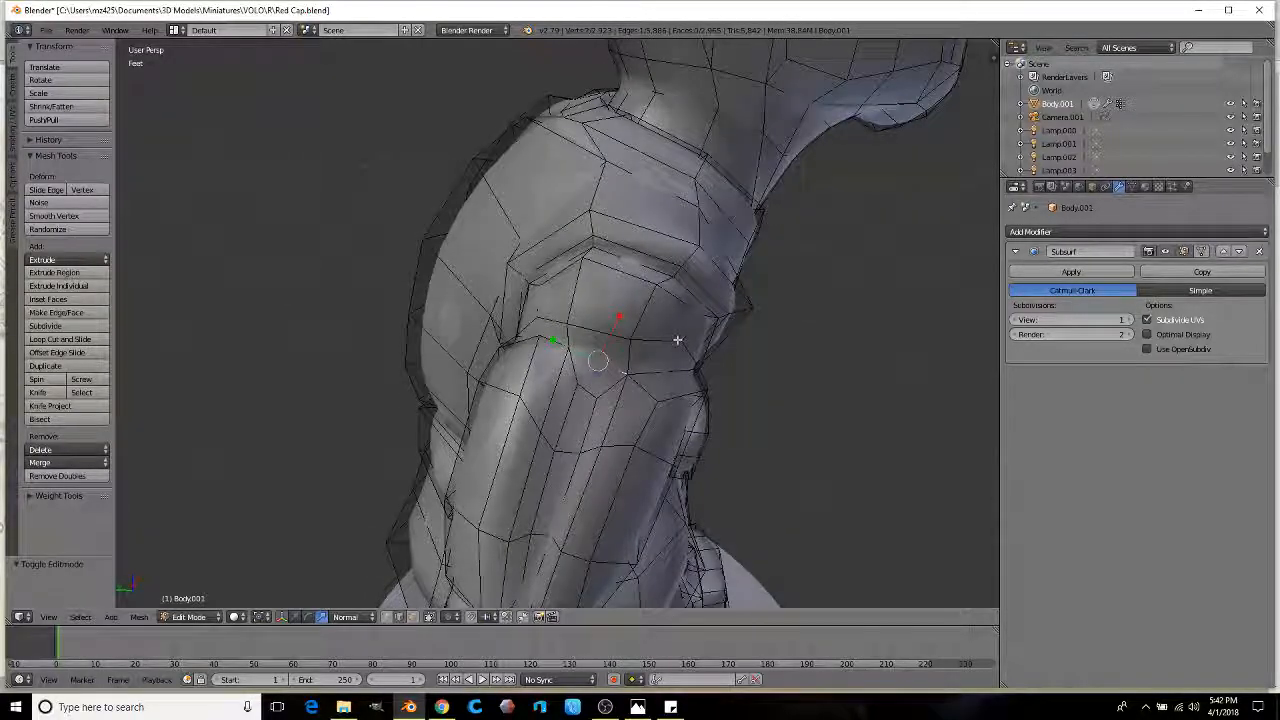
Step: Shrink the shoulder loop to 0.460 and nudge the shoulder edge down
click(632, 362)
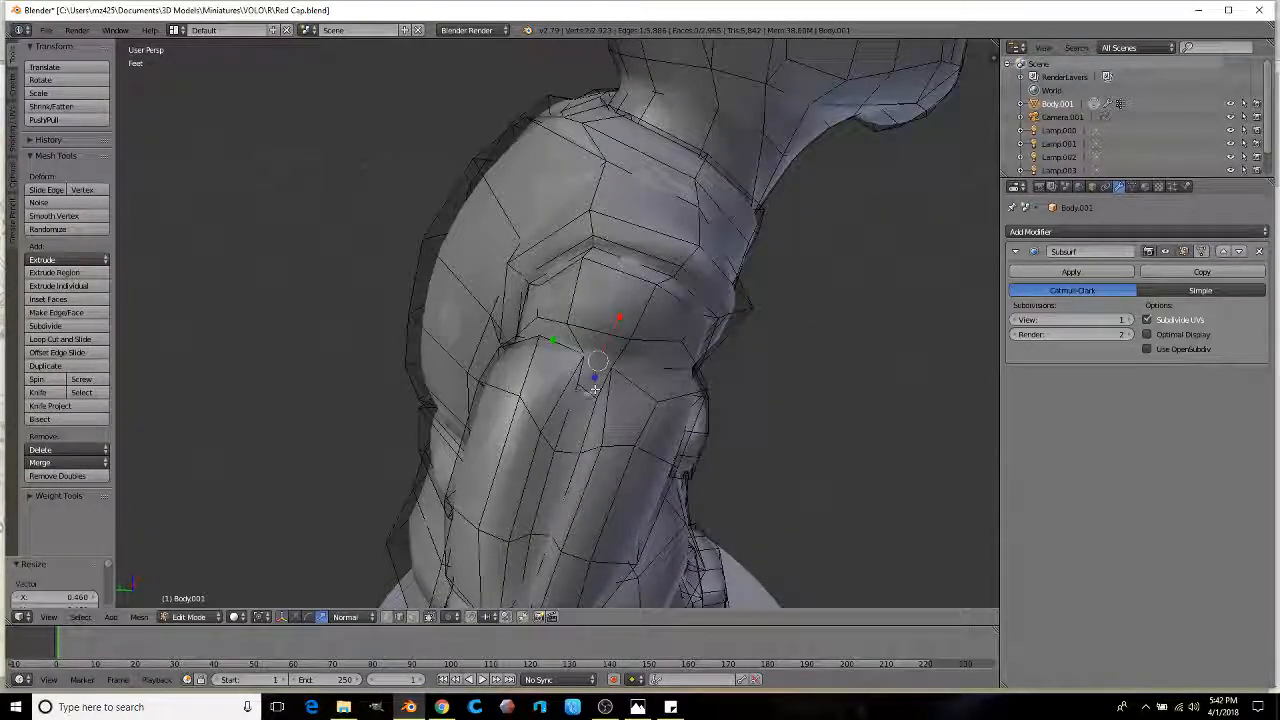
middle_drag(614, 338, 622, 350)
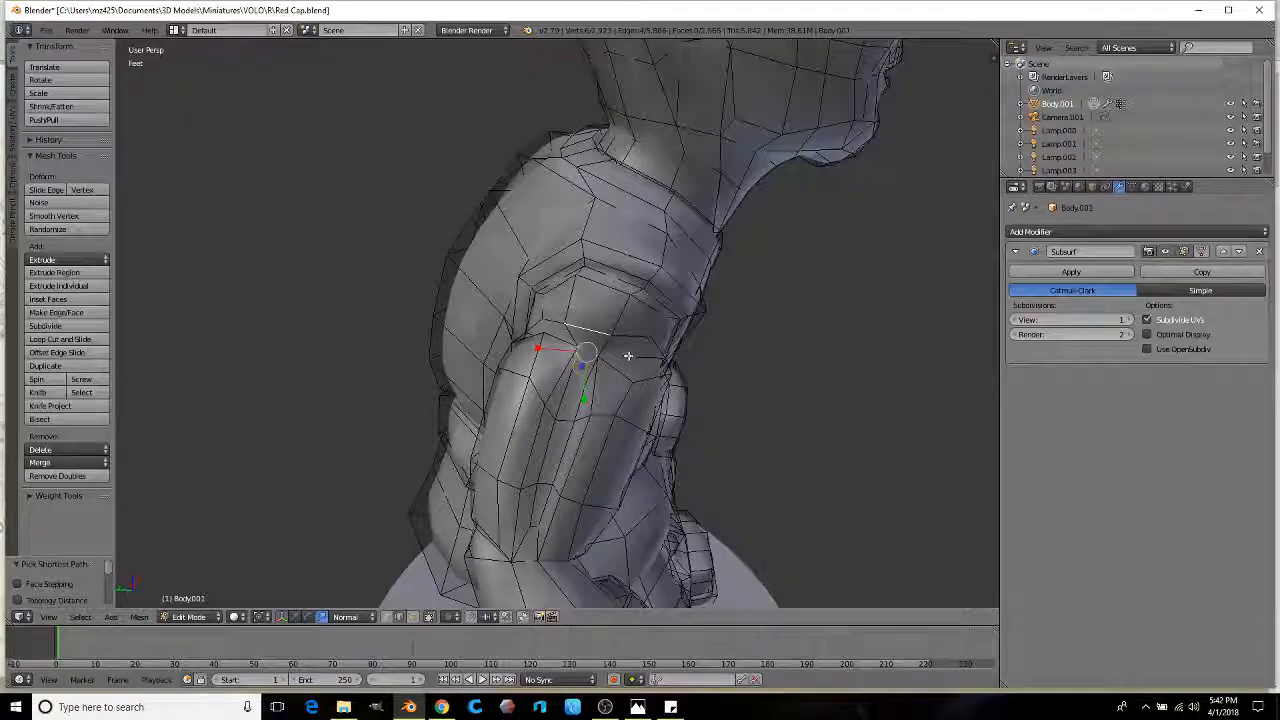
key(g)
click(627, 392)
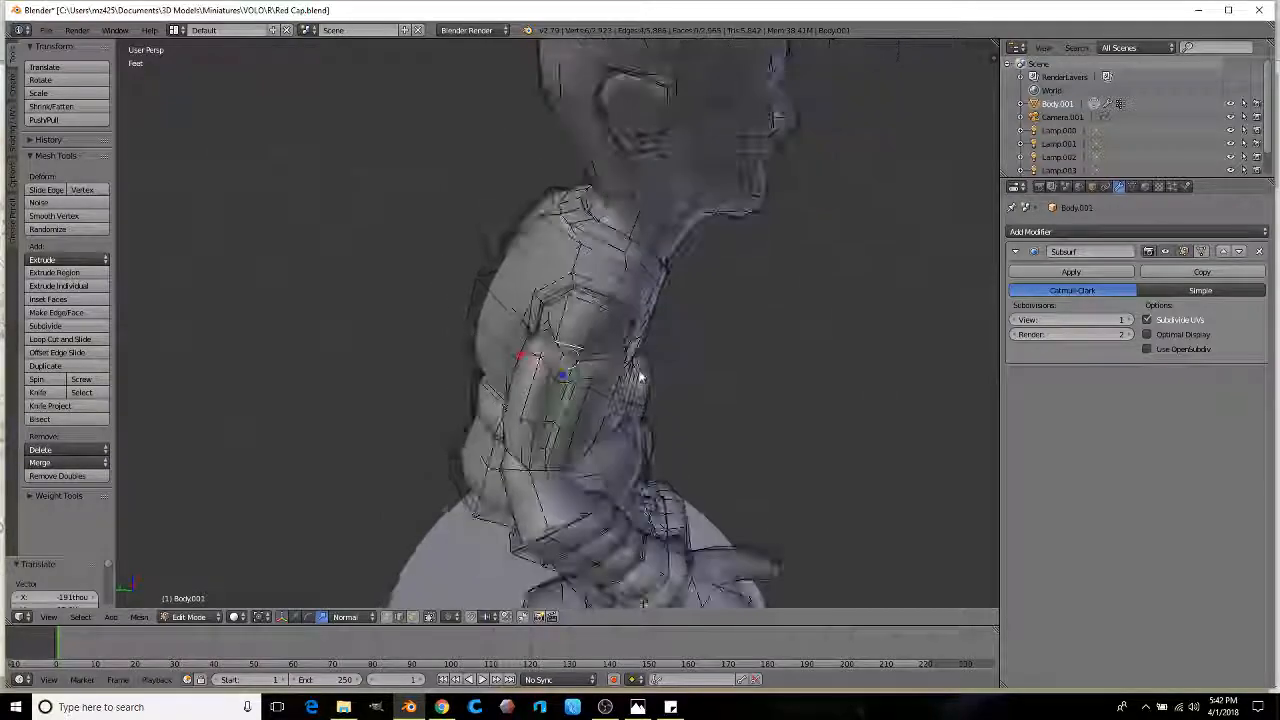
mouse_move(540, 330)
middle_down()
mouse_move(460, 334)
mouse_move(441, 308)
mouse_move(536, 328)
mouse_move(566, 372)
middle_up()
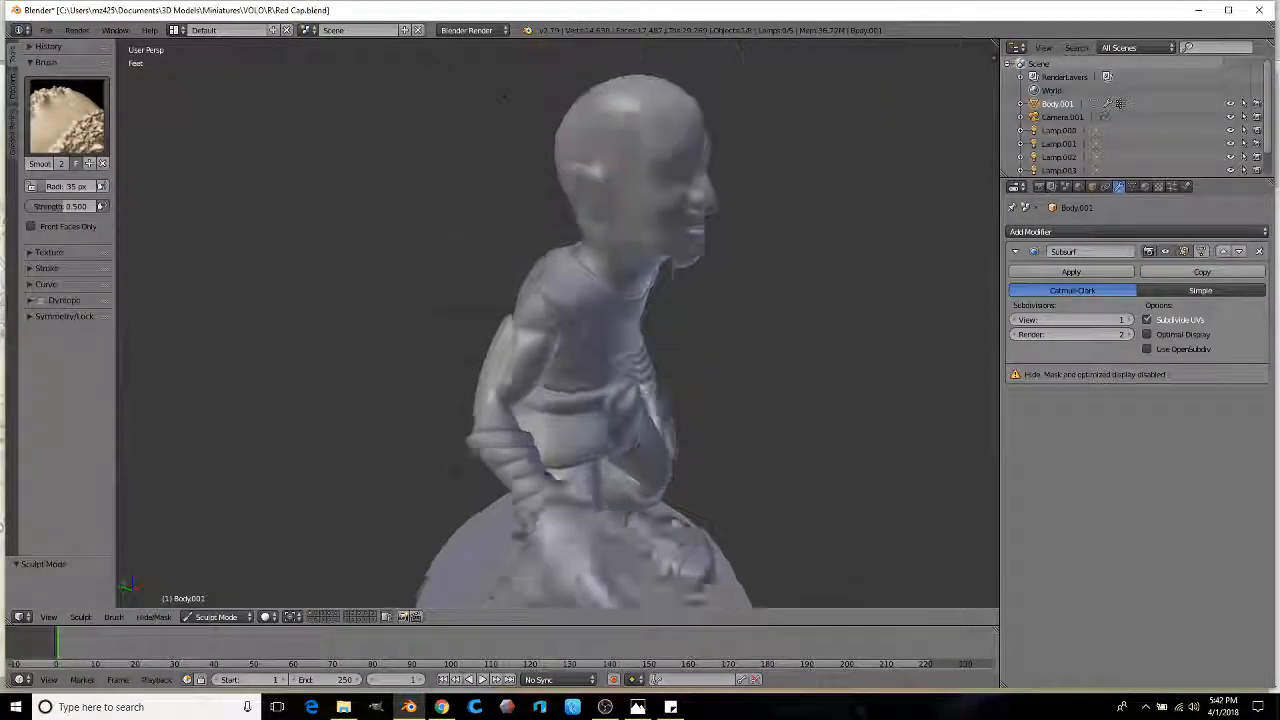
Step: Orbit and zoom to a low frontal view of the goblin, then enter Edit Mode on the face
scroll(441, 308, down, 3)
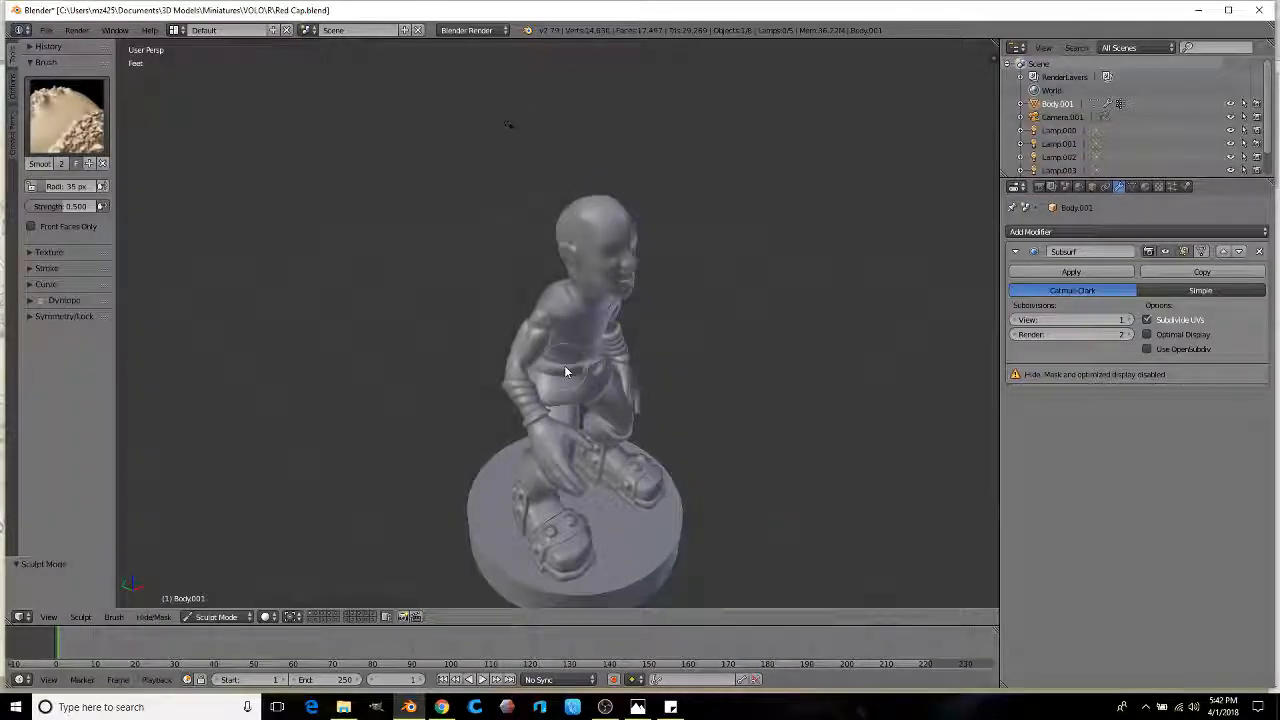
middle_drag(571, 366, 504, 380)
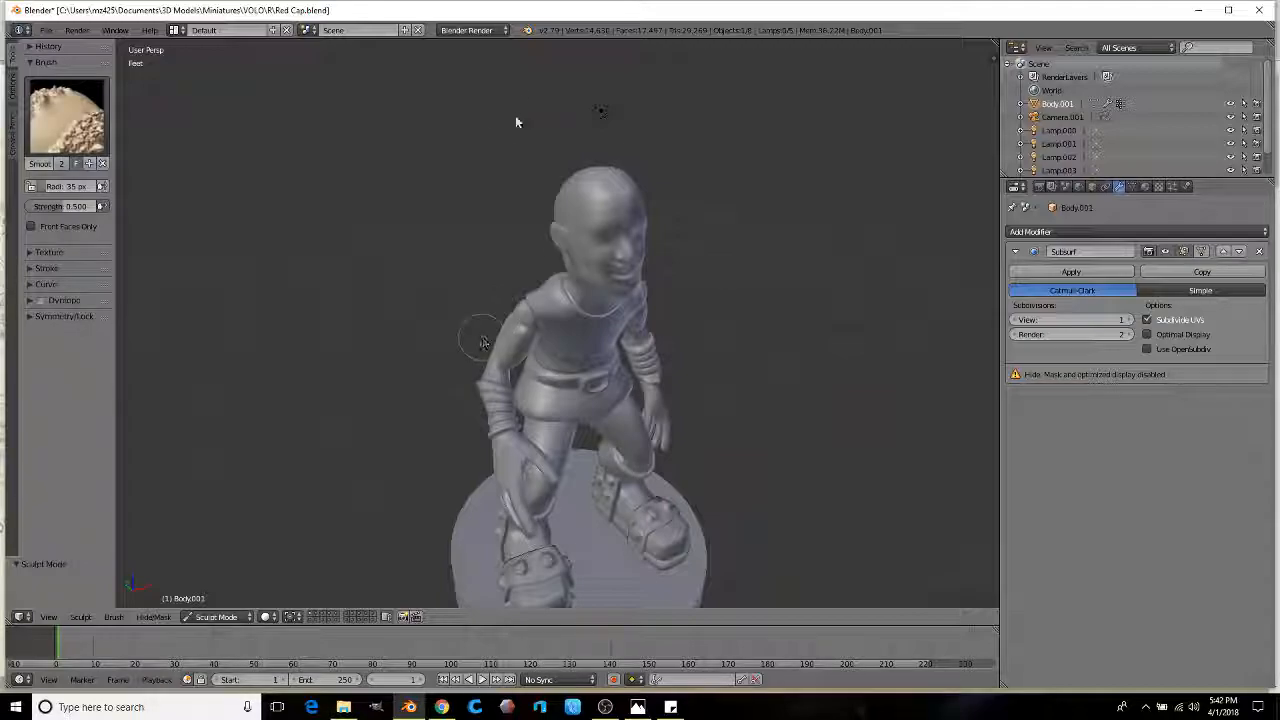
middle_drag(526, 329, 436, 328)
scroll(474, 305, up, 3)
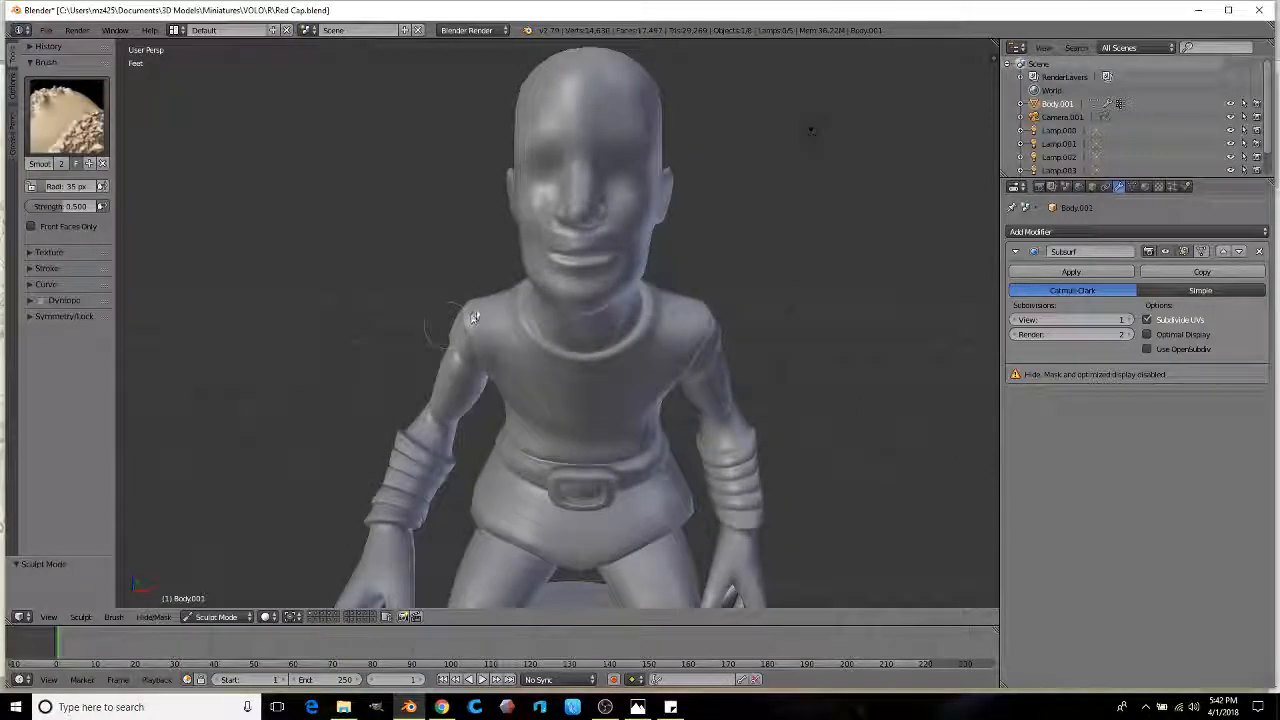
middle_drag(496, 271, 482, 340)
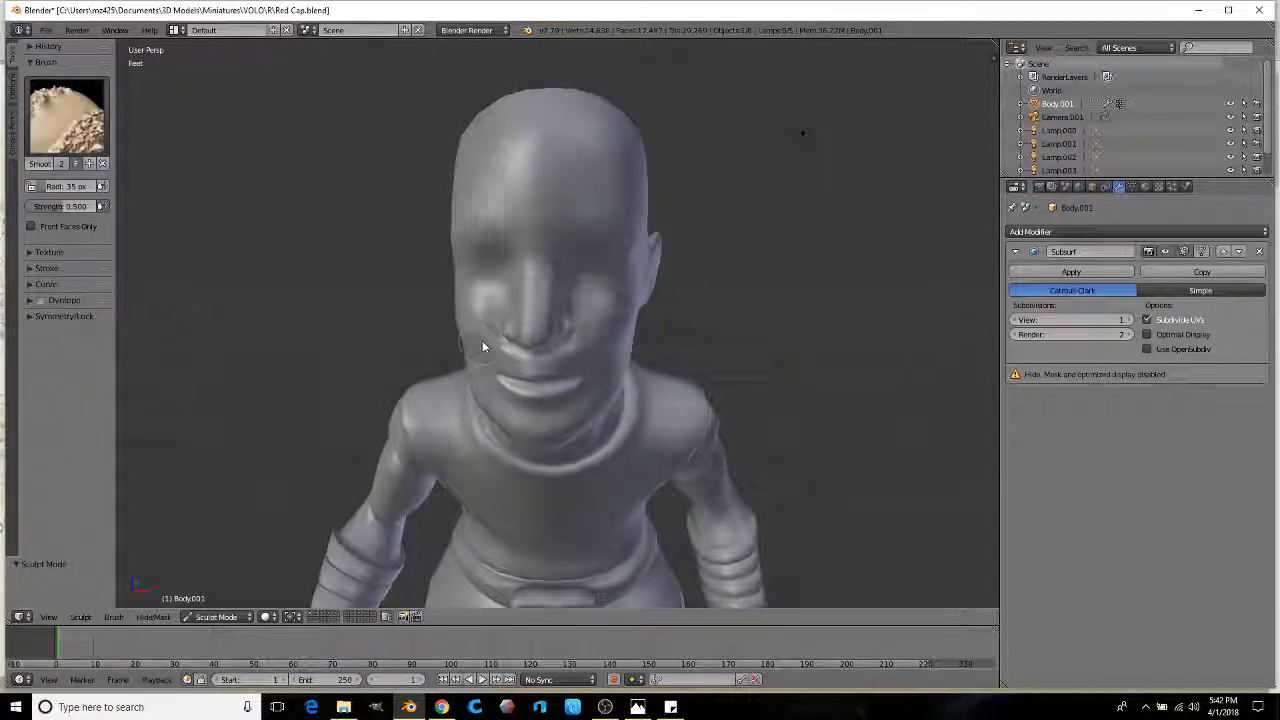
scroll(508, 337, up, 5)
key(Tab)
mouse_move(551, 309)
middle_down()
mouse_move(585, 297)
mouse_move(491, 289)
mouse_move(504, 290)
mouse_move(494, 302)
middle_up()
Step: In face select and wireframe view, lasso-select all the nose faces from the profile
scroll(515, 408, up, 2)
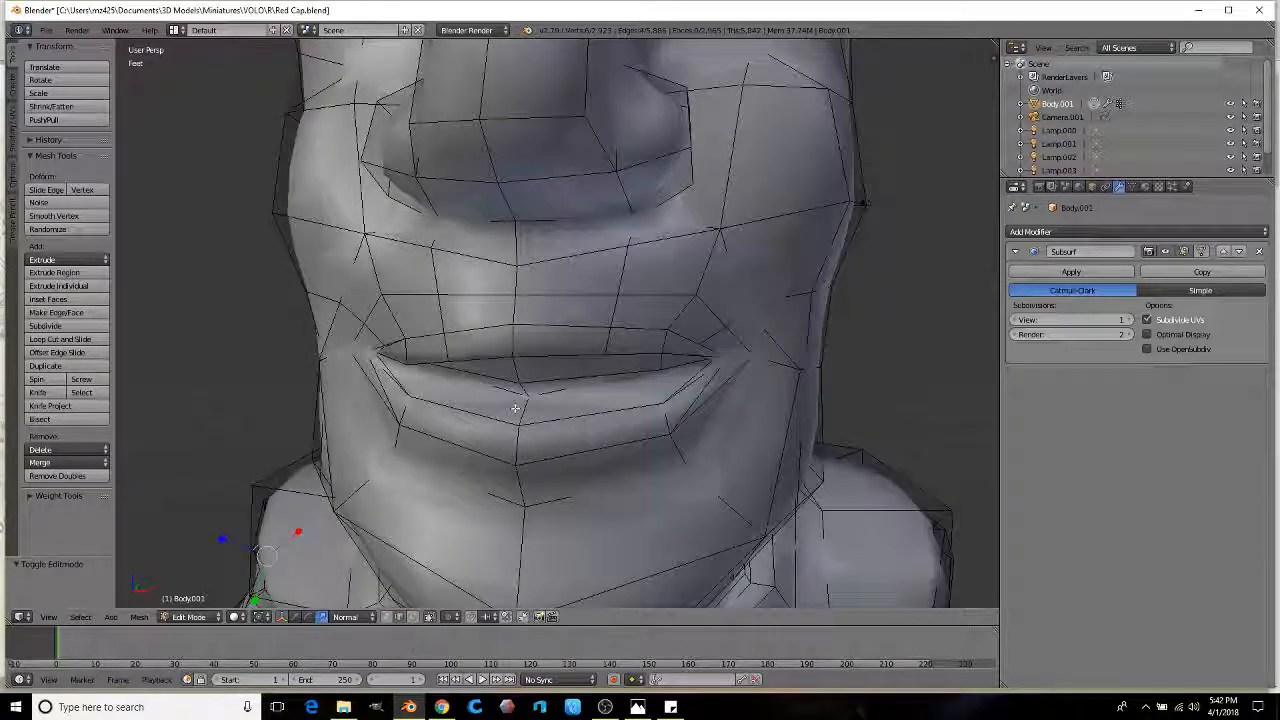
click(414, 617)
scroll(520, 410, down, 3)
mouse_move(560, 405)
middle_down()
mouse_move(370, 405)
mouse_move(470, 405)
mouse_move(396, 405)
mouse_move(548, 465)
middle_up()
scroll(370, 405, up, 2)
key(z)
mouse_move(493, 394)
shift+middle_down()
mouse_move(463, 374)
mouse_move(514, 394)
shift+middle_up()
scroll(513, 393, up, 3)
right_click(435, 411)
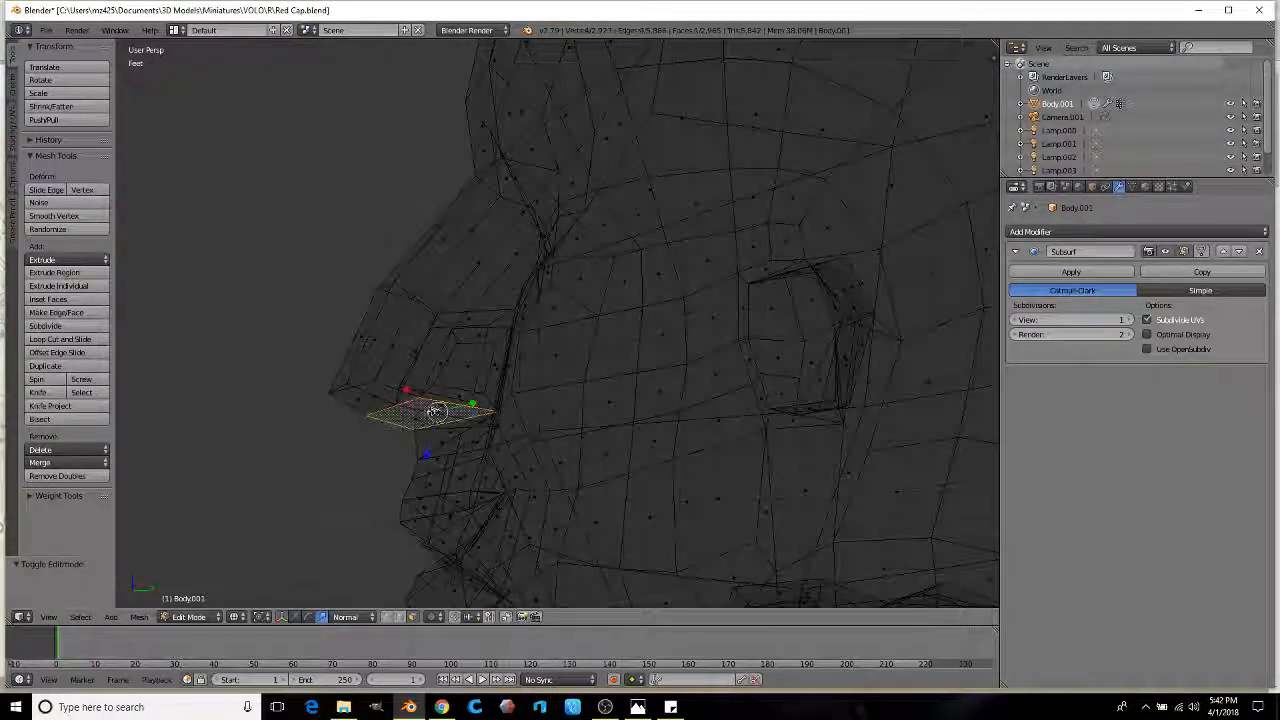
mouse_move(370, 445)
ctrl+mouse_down()
mouse_move(520, 400)
mouse_move(450, 300)
mouse_move(280, 360)
ctrl+mouse_up()
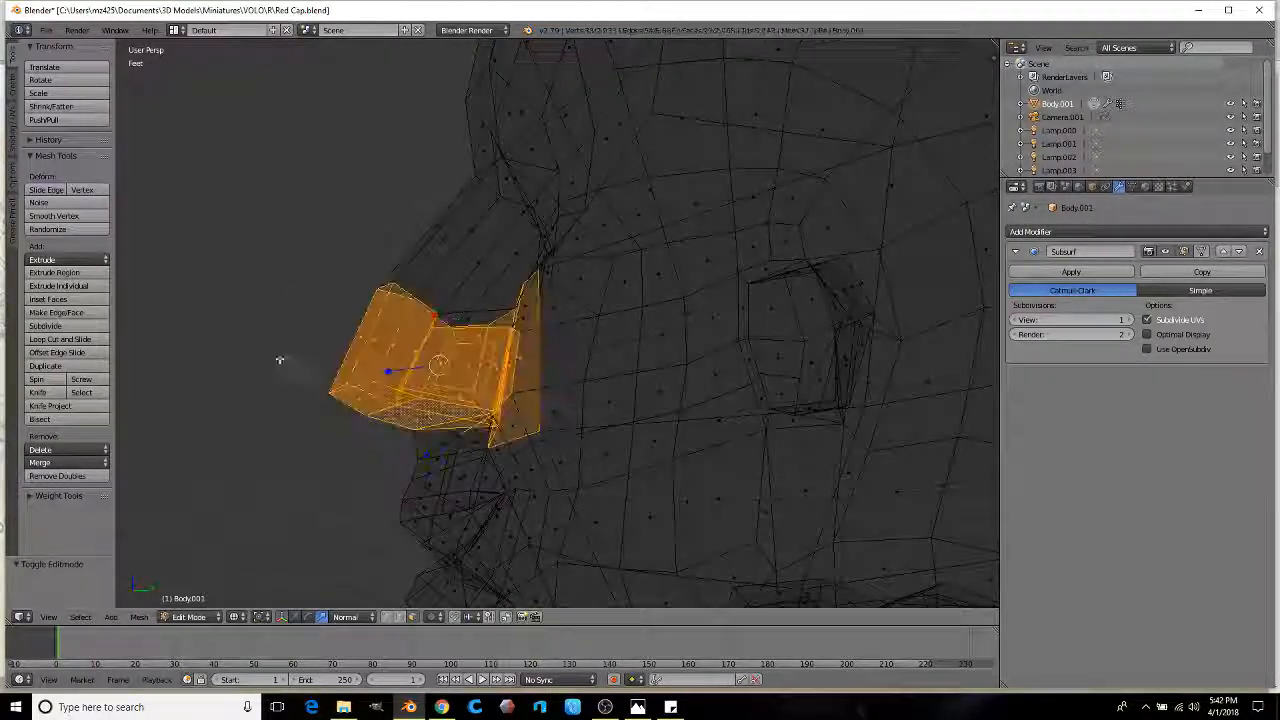
key(z)
Step: Scale the selected nose up to make it larger
middle_drag(363, 376, 763, 420)
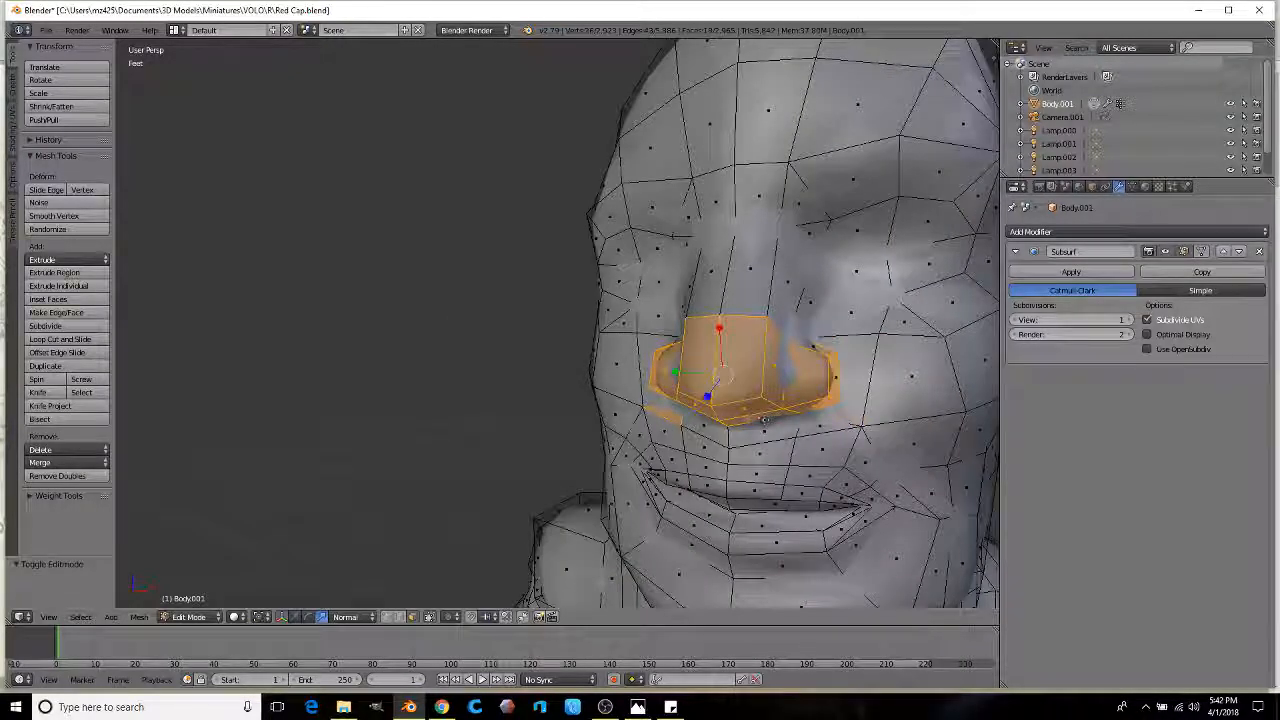
scroll(673, 410, down, 3)
middle_drag(673, 410, 700, 410)
key(s)
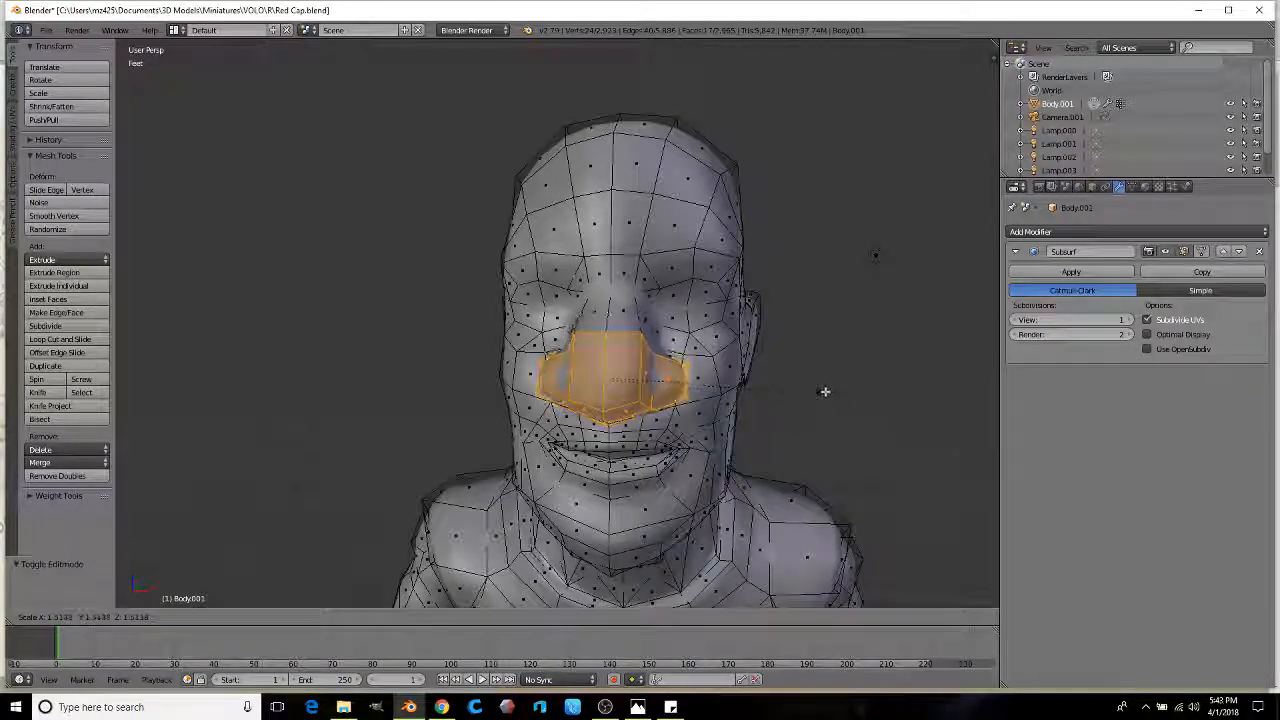
click(821, 391)
Step: Select a row of faces across the nose and scale them by 1.2
right_click(645, 370)
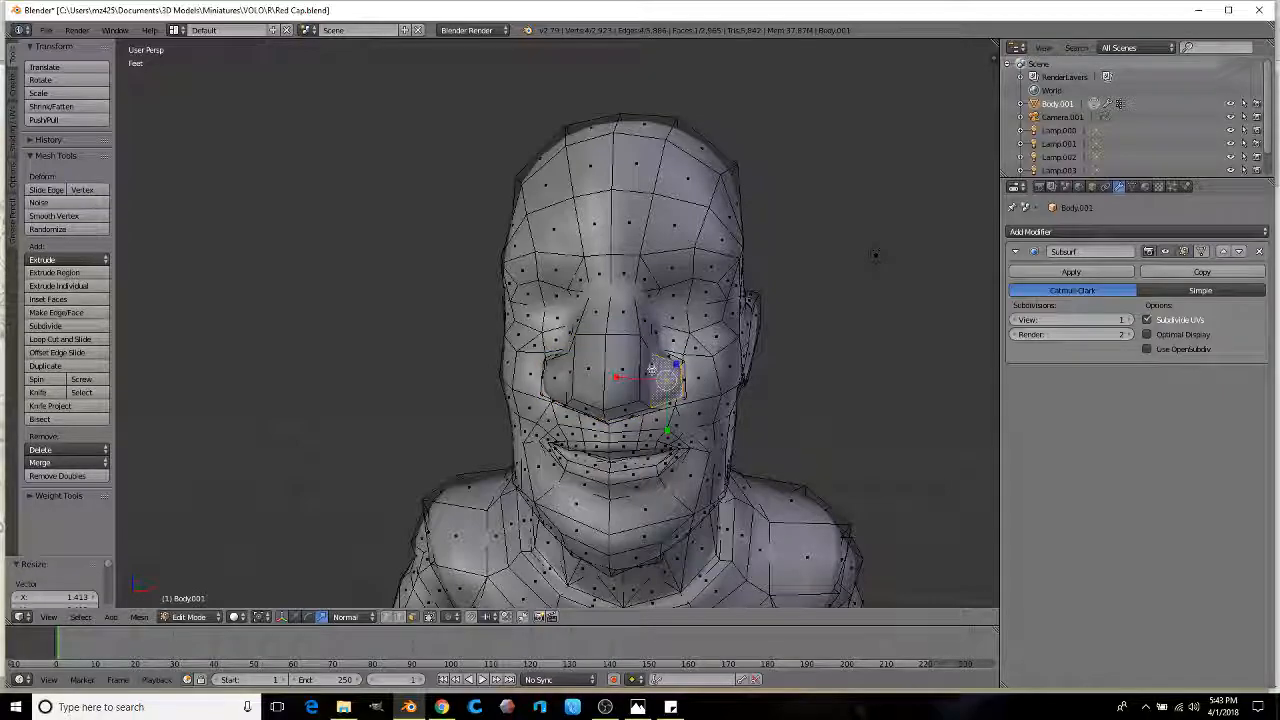
mouse_move(591, 370)
middle_down()
mouse_move(686, 372)
mouse_move(440, 386)
mouse_move(548, 383)
mouse_move(551, 403)
mouse_move(586, 423)
mouse_move(660, 385)
middle_up()
ctrl+right_click(694, 373)
key(s)
click(693, 387)
scroll(526, 388, up, 3)
key(Tab)
key(Tab)
Step: Select both mouth-corner faces, then lift and scale them up into a grin
scroll(660, 385, up, 4)
scroll(660, 385, up, 2)
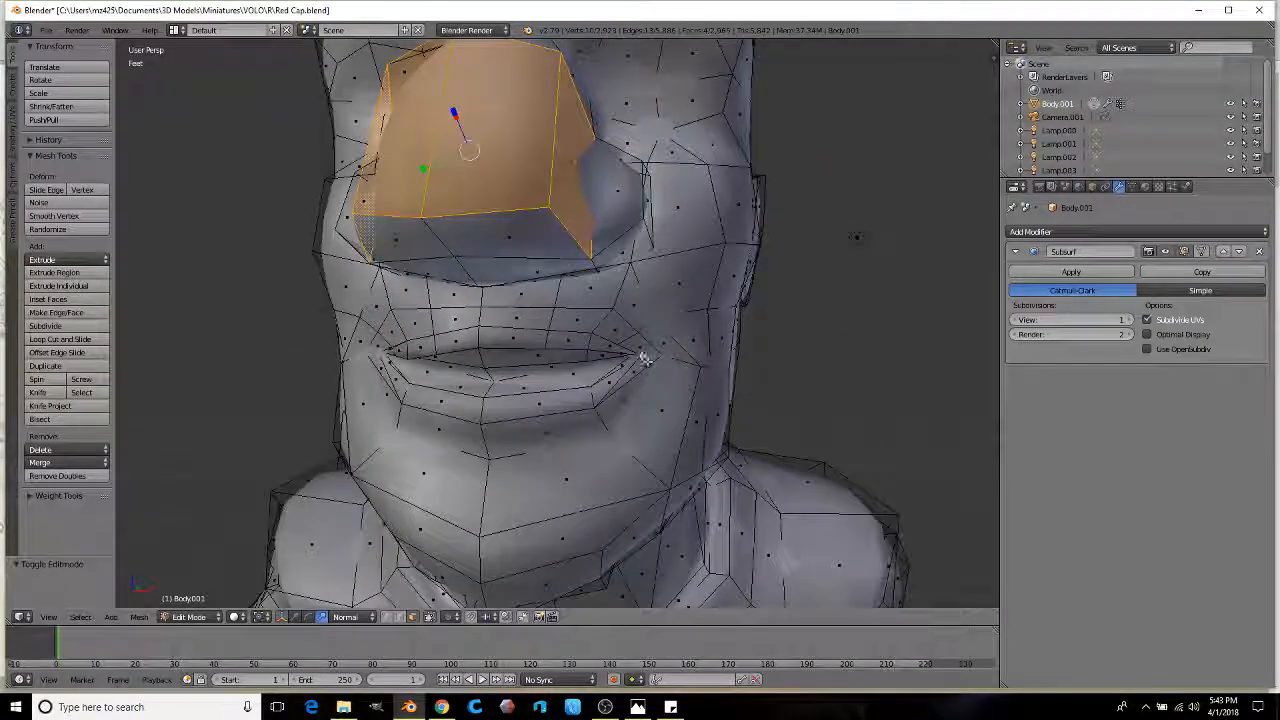
right_click(665, 352)
shift+right_click(644, 349)
middle_drag(644, 349, 690, 349)
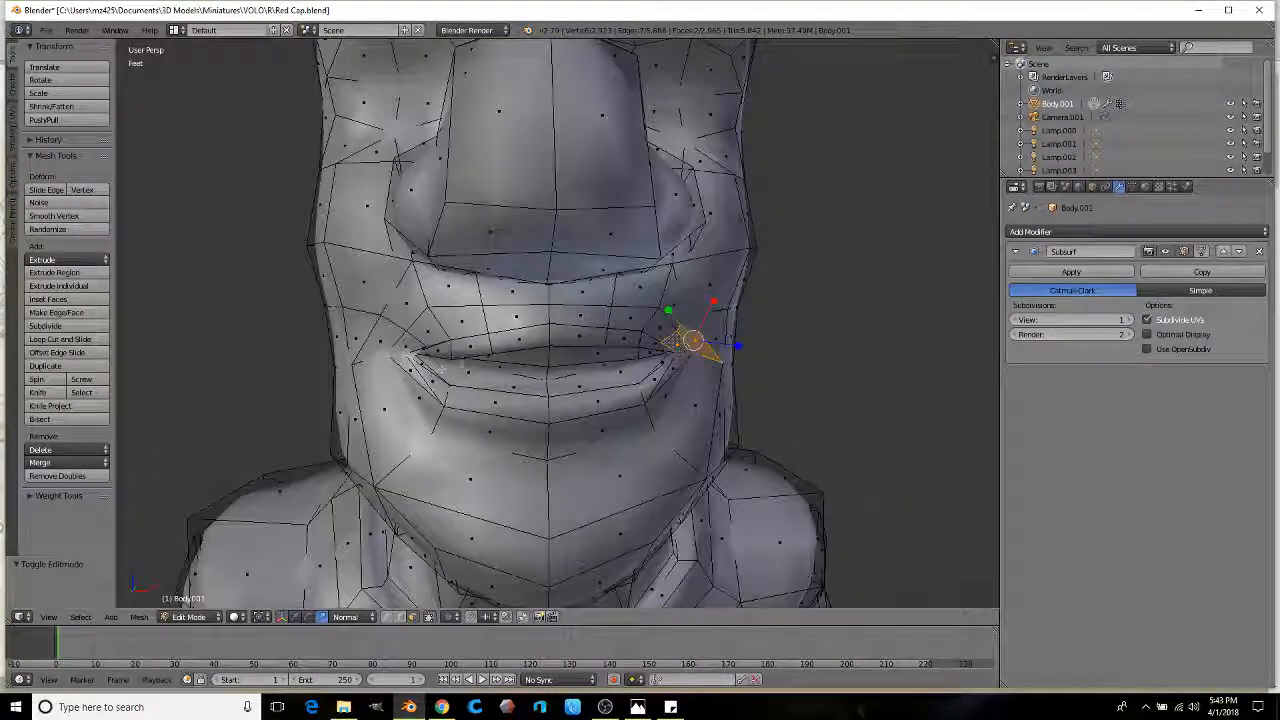
shift+right_click(411, 350)
middle_drag(411, 350, 566, 359)
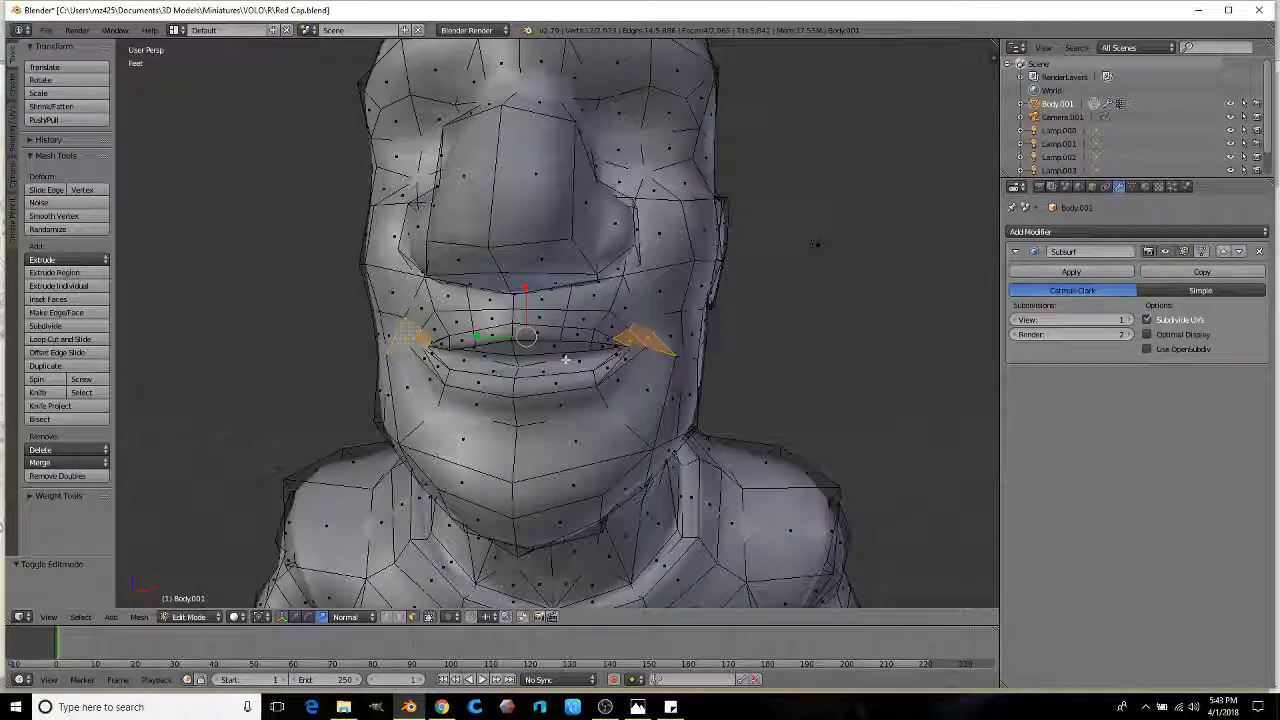
key(g)
click(597, 381)
key(s)
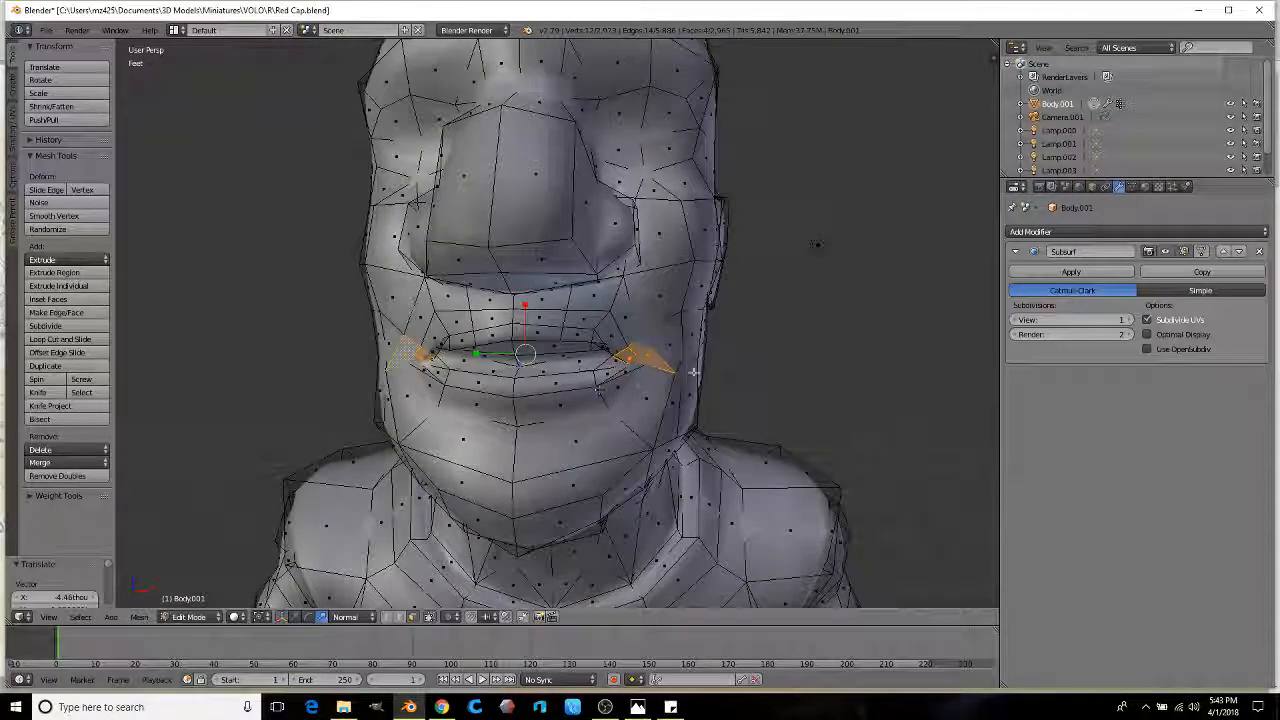
click(731, 371)
scroll(700, 372, down, 2)
Step: Preview the raised mouth corners from a three-quarter angle, then return to mesh editing
key(Tab)
middle_drag(669, 372, 541, 398)
scroll(541, 398, up, 3)
key(Tab)
scroll(541, 401, up, 1)
middle_drag(398, 330, 443, 307)
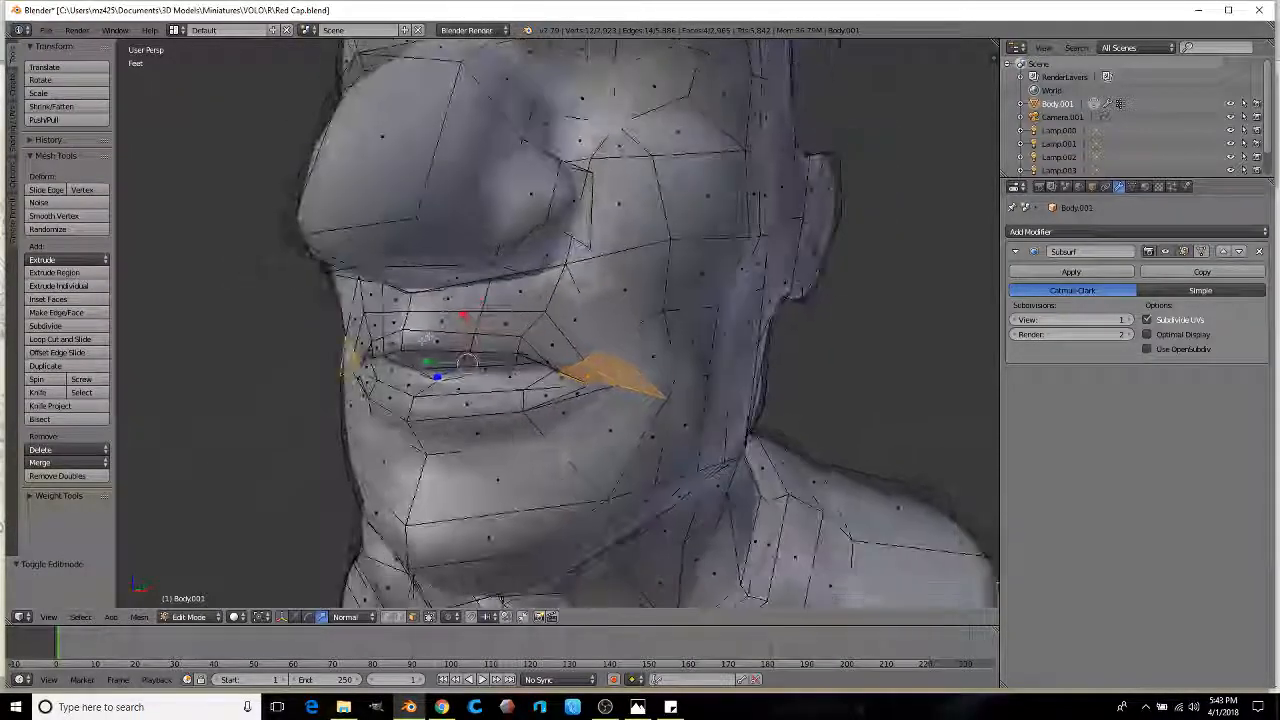
Step: Extrude and enlarge a four-face strip under the nose as the first mustache piece
right_click(446, 297)
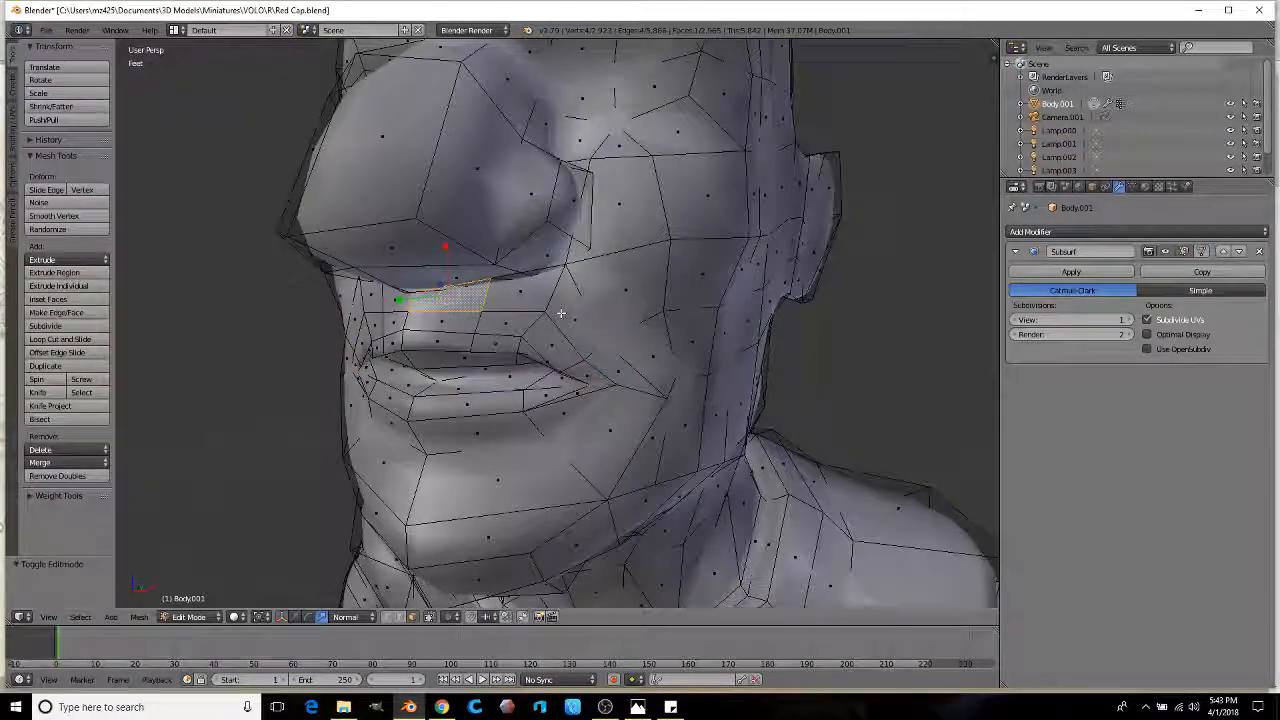
ctrl+right_click(586, 315)
ctrl+right_click(547, 338)
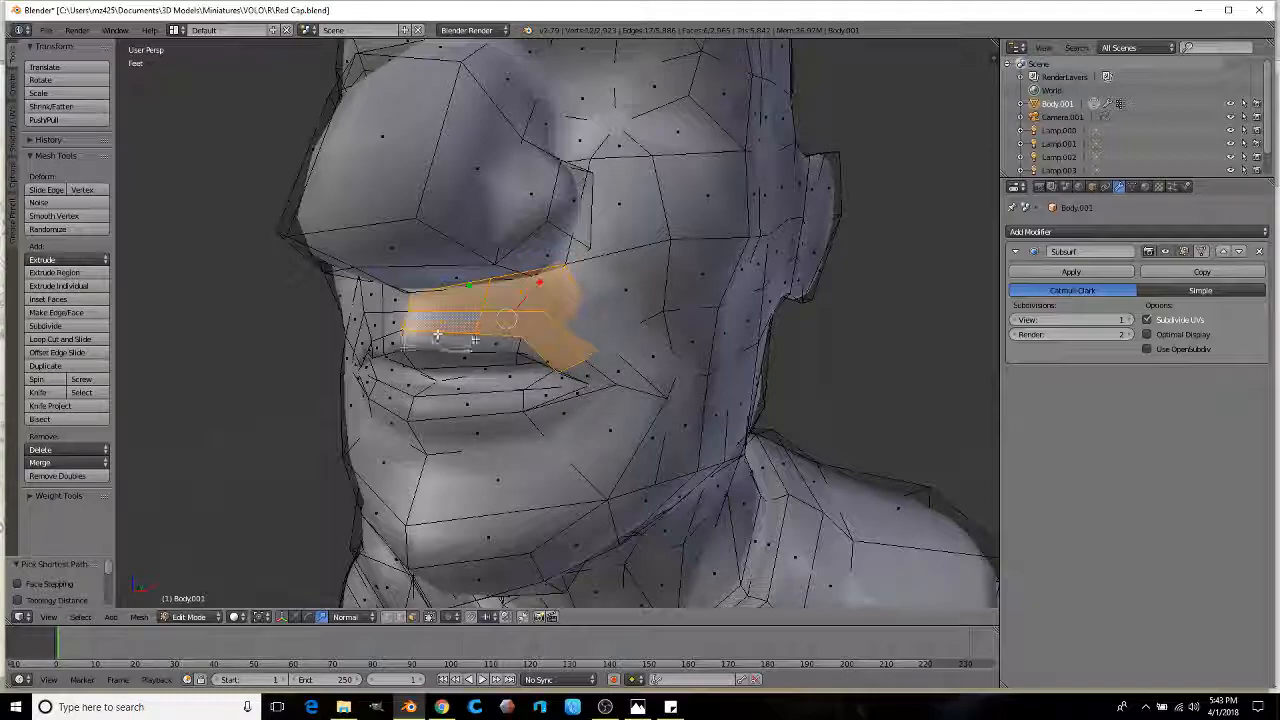
middle_drag(455, 340, 554, 331)
middle_drag(660, 330, 500, 334)
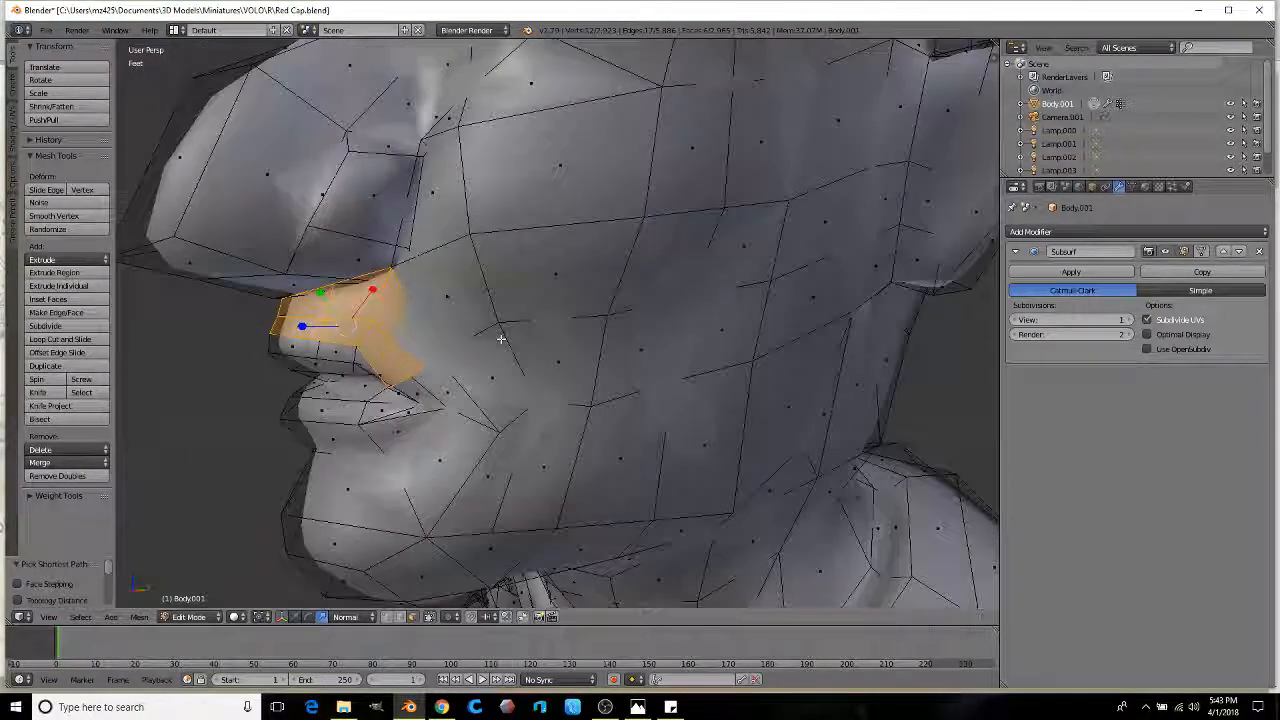
click(503, 323)
key(s)
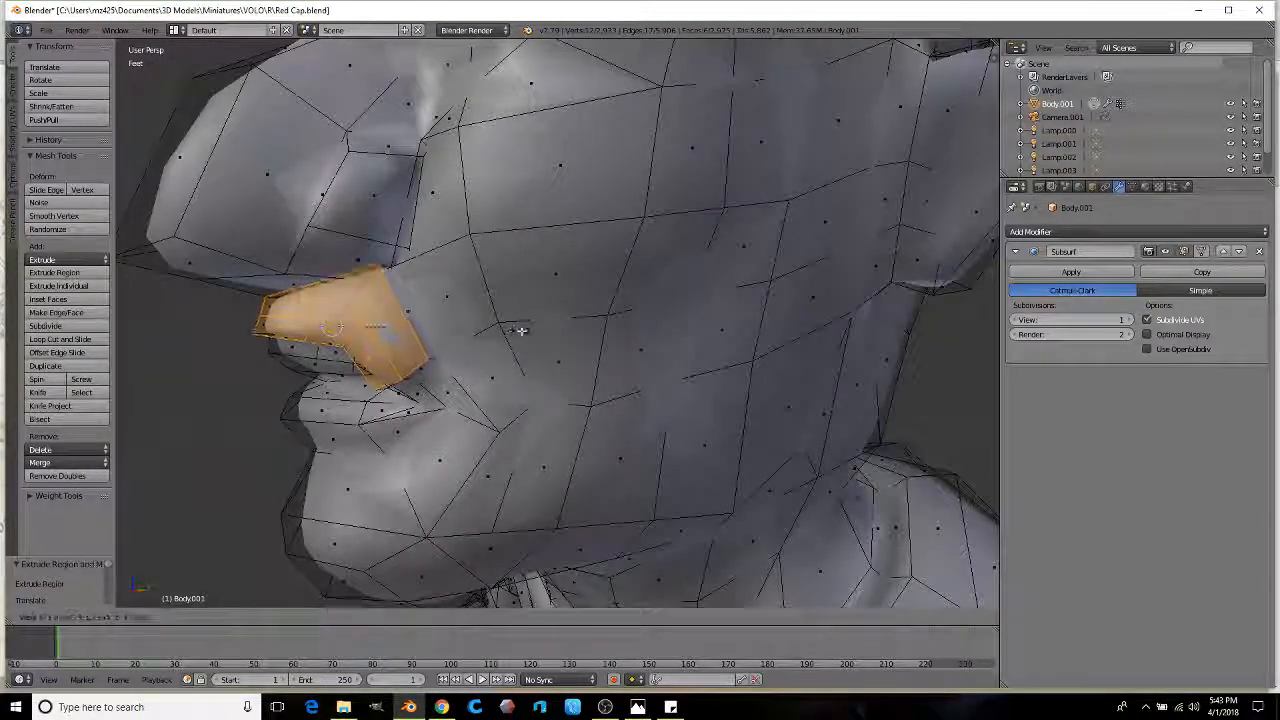
middle_drag(559, 326, 612, 334)
key(e)
click(482, 343)
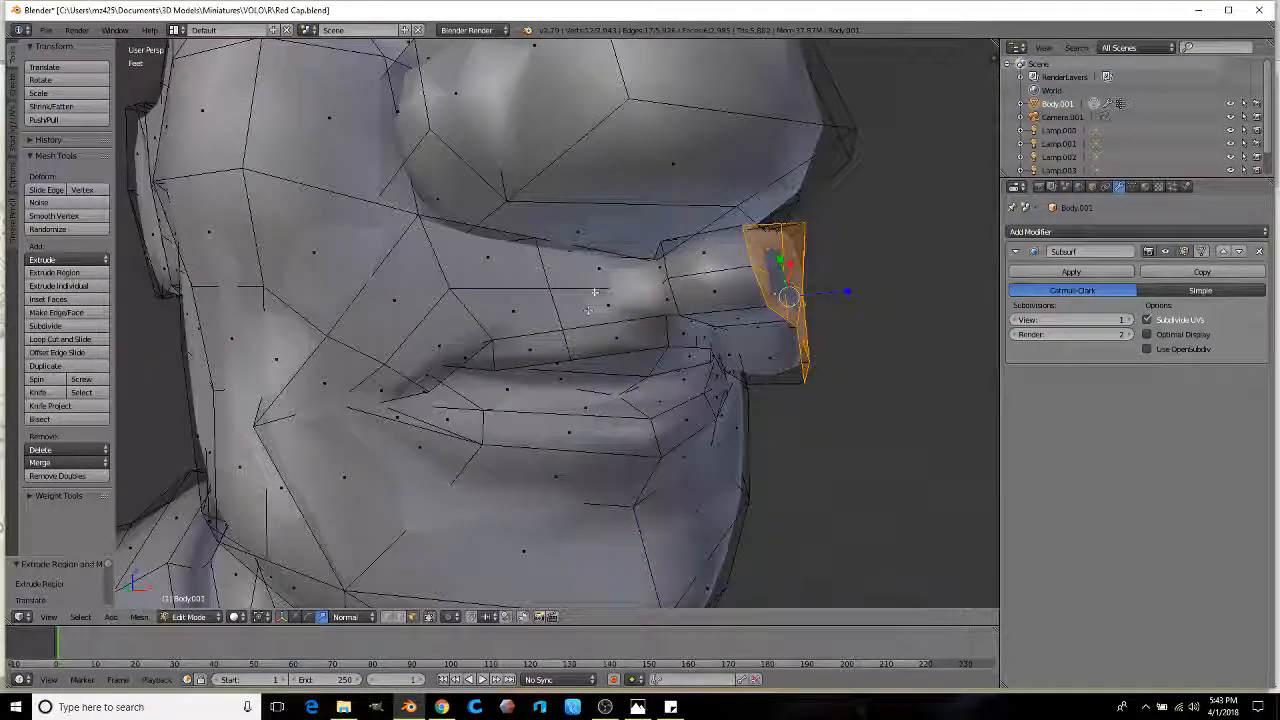
Step: Extrude and scale the upper-lip faces on the other side twice, then reposition that mustache piece
right_click(590, 266)
ctrl+right_click(597, 306)
ctrl+right_click(459, 330)
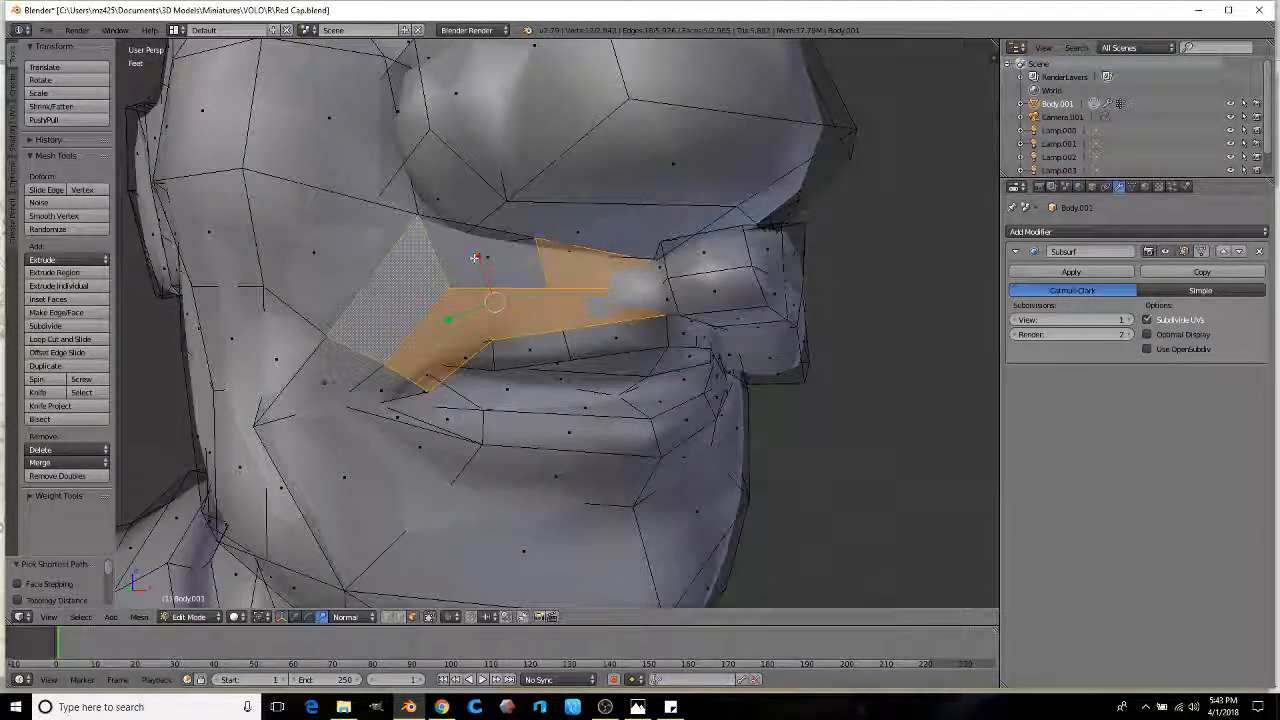
middle_drag(467, 267, 612, 207)
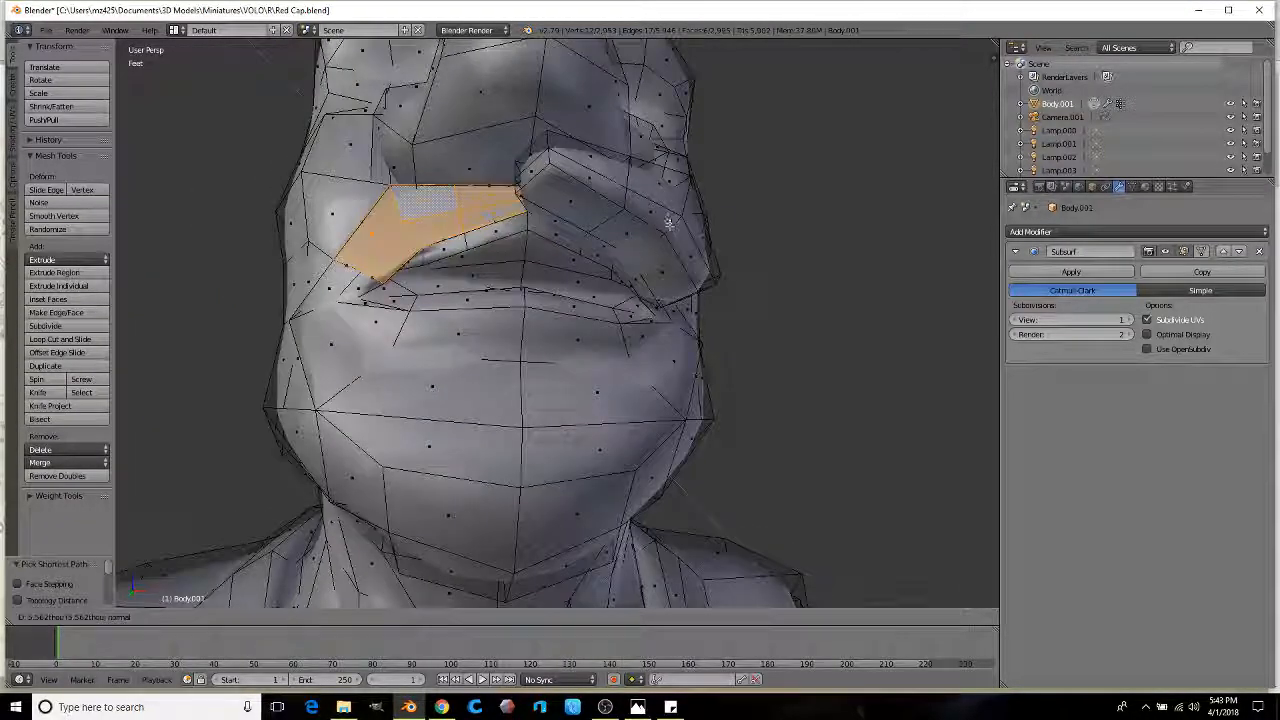
key(e)
key(s)
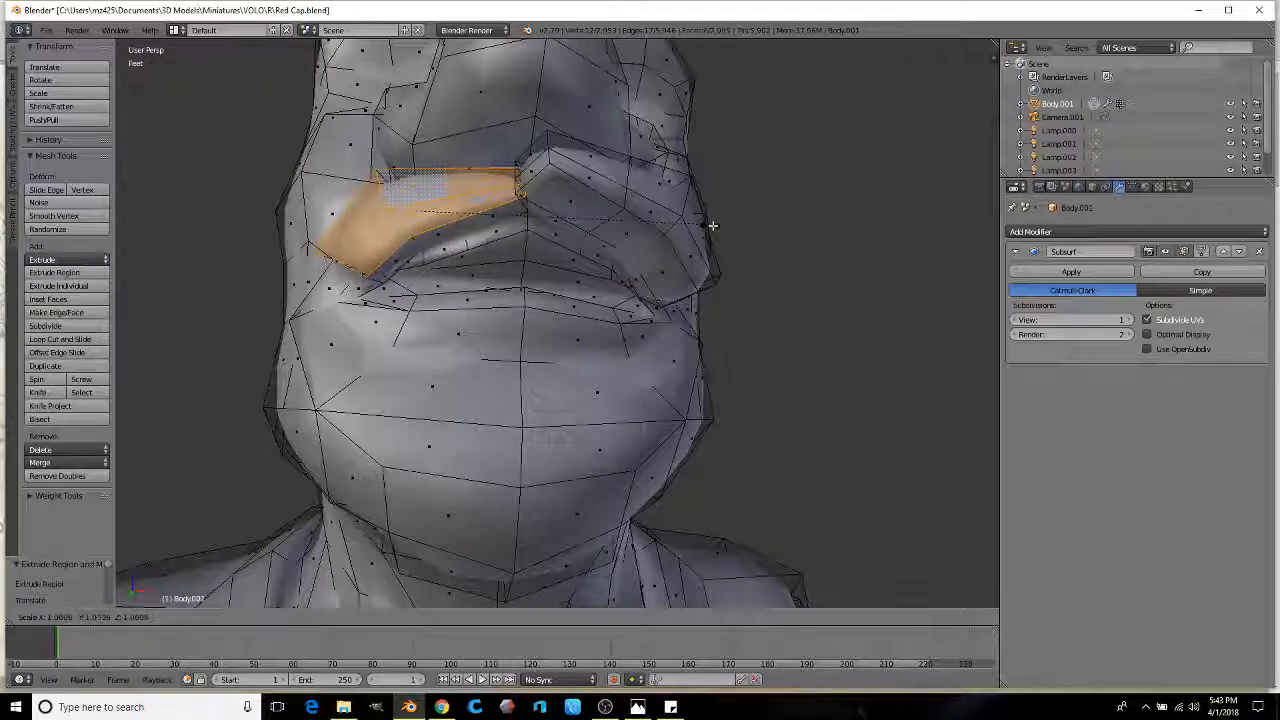
key(e)
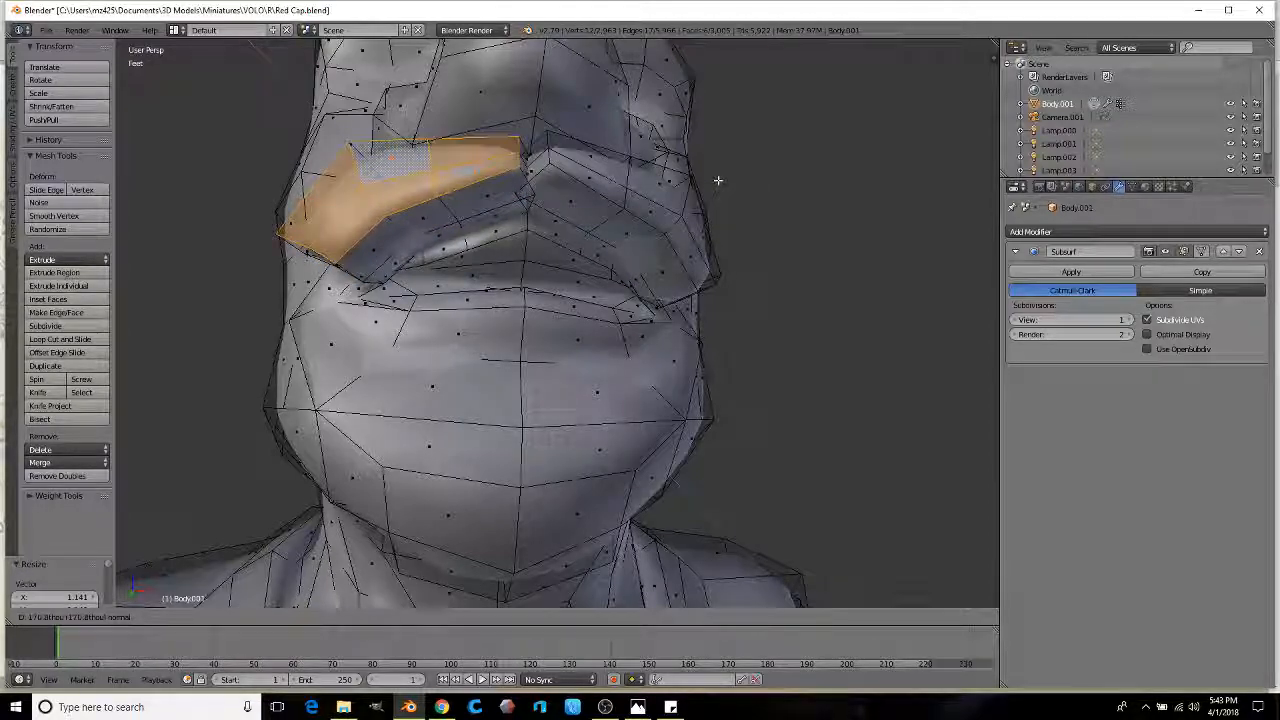
click(710, 181)
middle_drag(654, 224, 477, 327)
key(g)
click(708, 198)
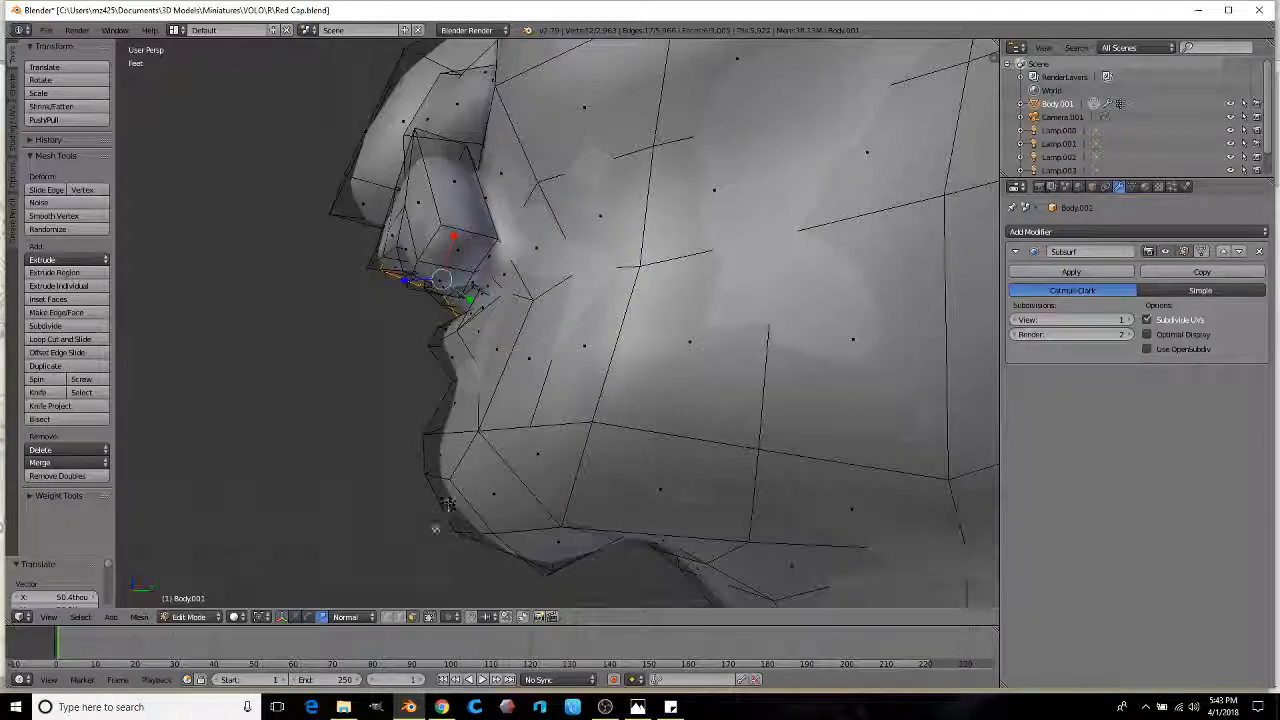
Step: In vertex mode, move several nose vertices to reshape the nose and its tip
click(388, 617)
middle_drag(470, 380, 505, 287)
scroll(503, 366, up, 2)
right_click(489, 300)
key(g)
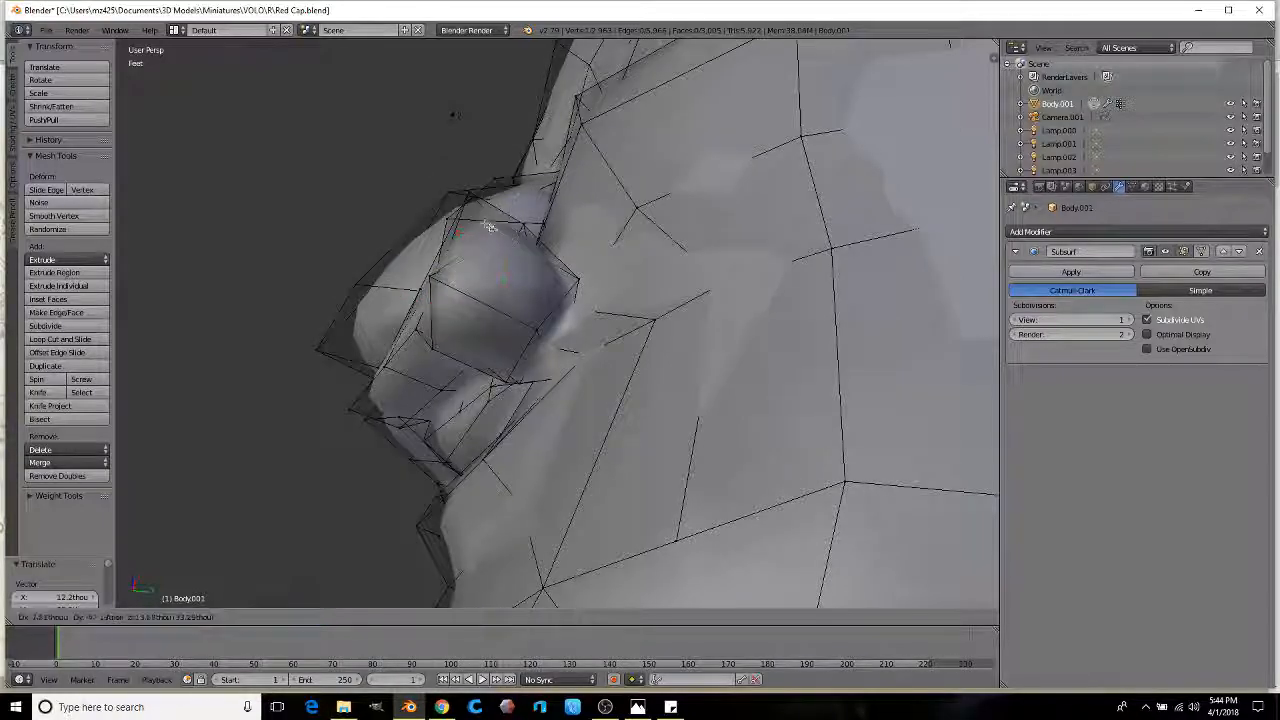
click(467, 212)
right_click(584, 274)
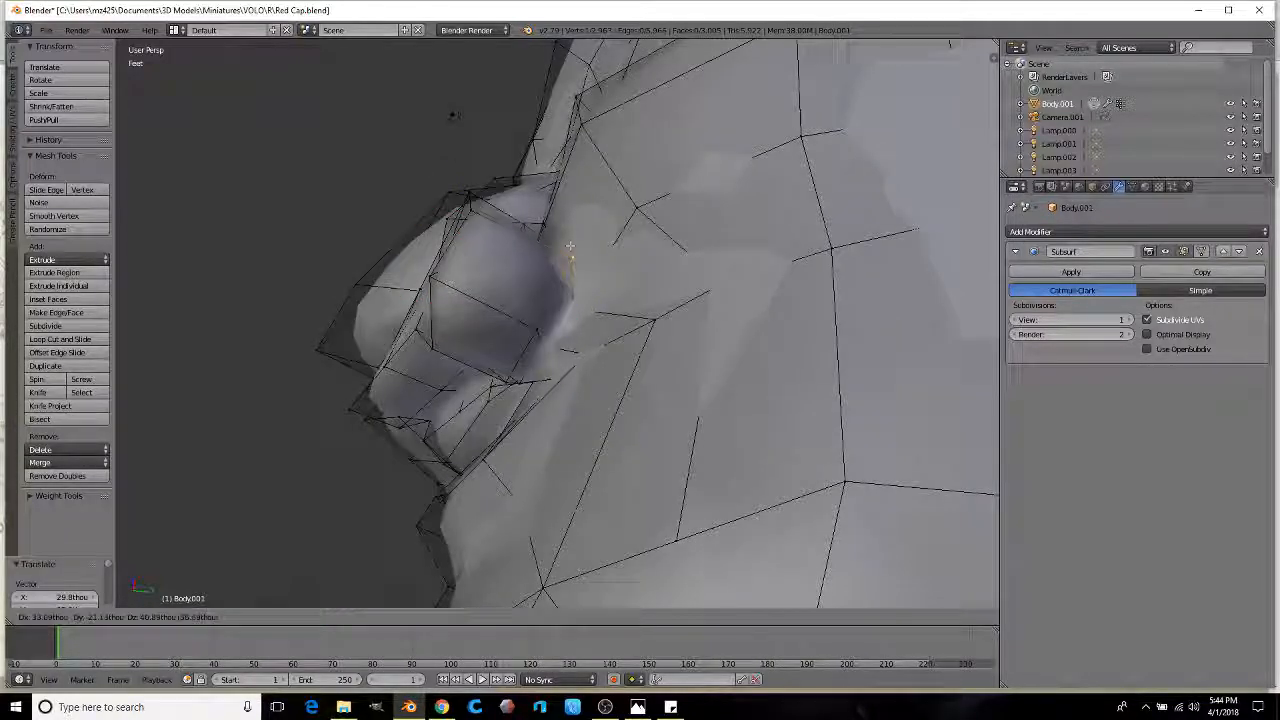
click(555, 302)
middle_drag(555, 302, 503, 372)
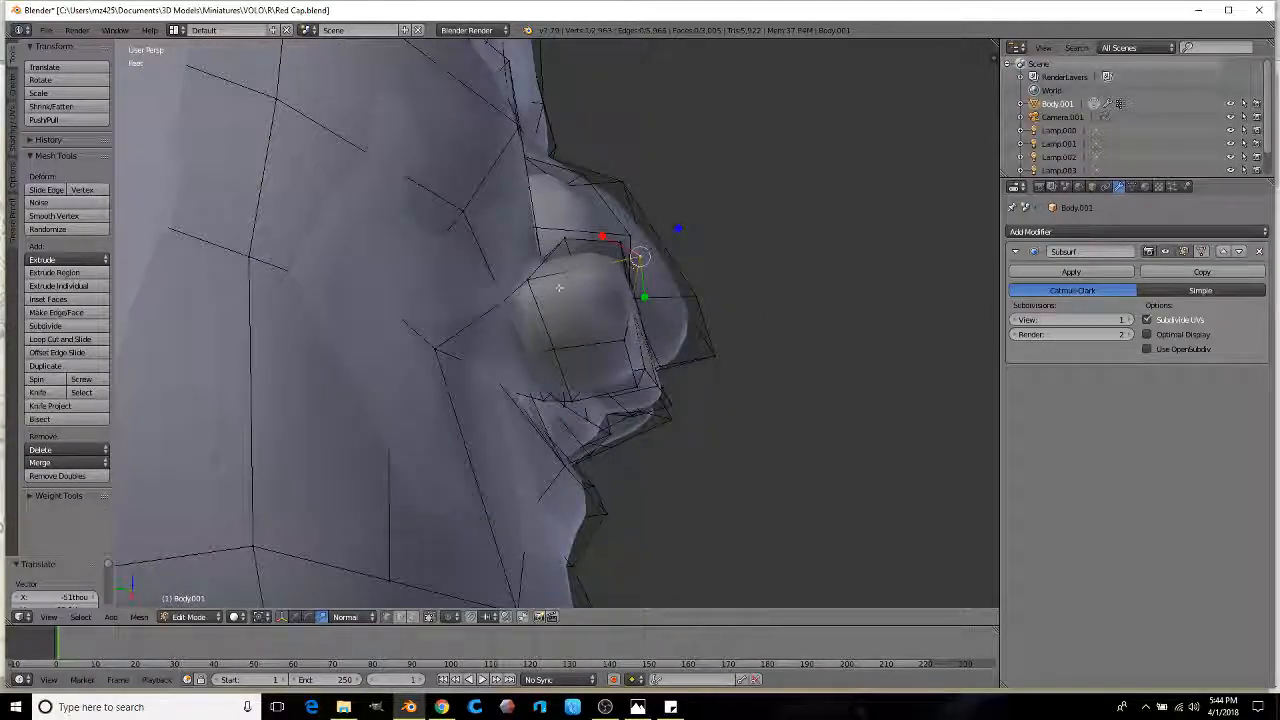
drag(530, 326, 540, 294)
right_click(630, 340)
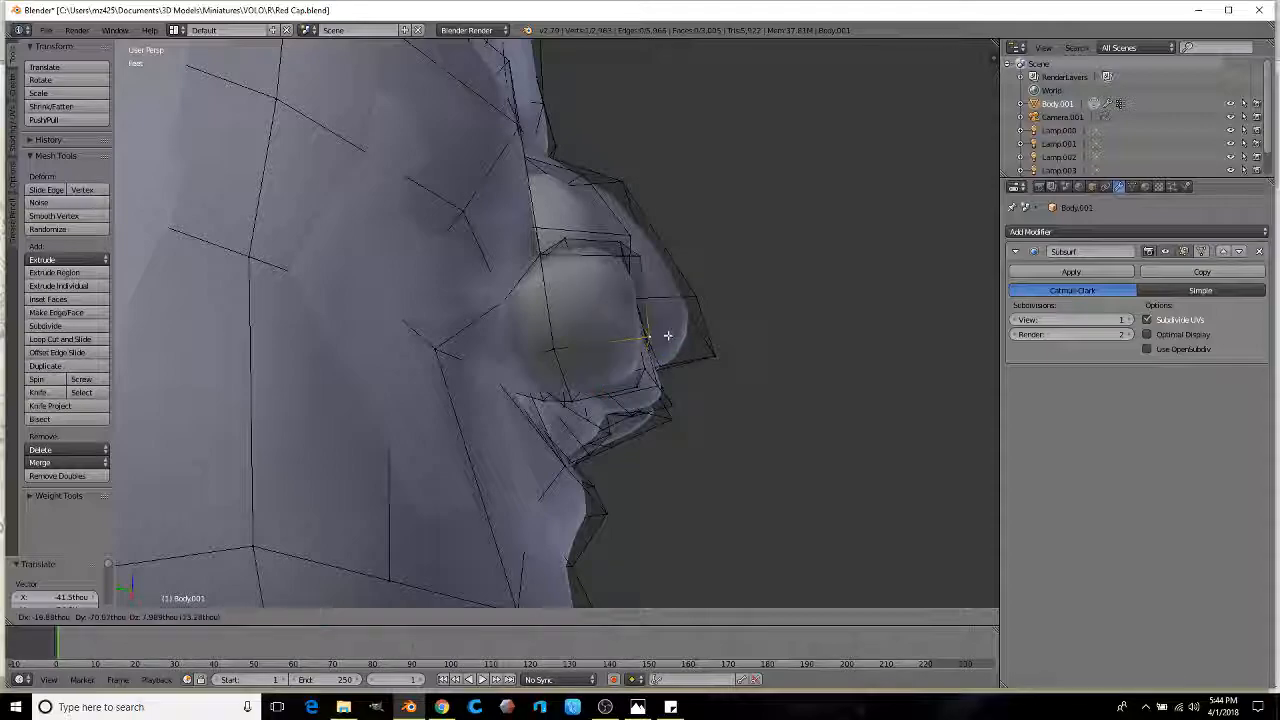
drag(580, 393, 660, 418)
scroll(660, 418, down, 1)
middle_drag(742, 408, 340, 374)
Step: In face mode, scale the mouth-corner face outward by 1.998 into a jutting lip piece
click(412, 617)
middle_drag(618, 360, 605, 331)
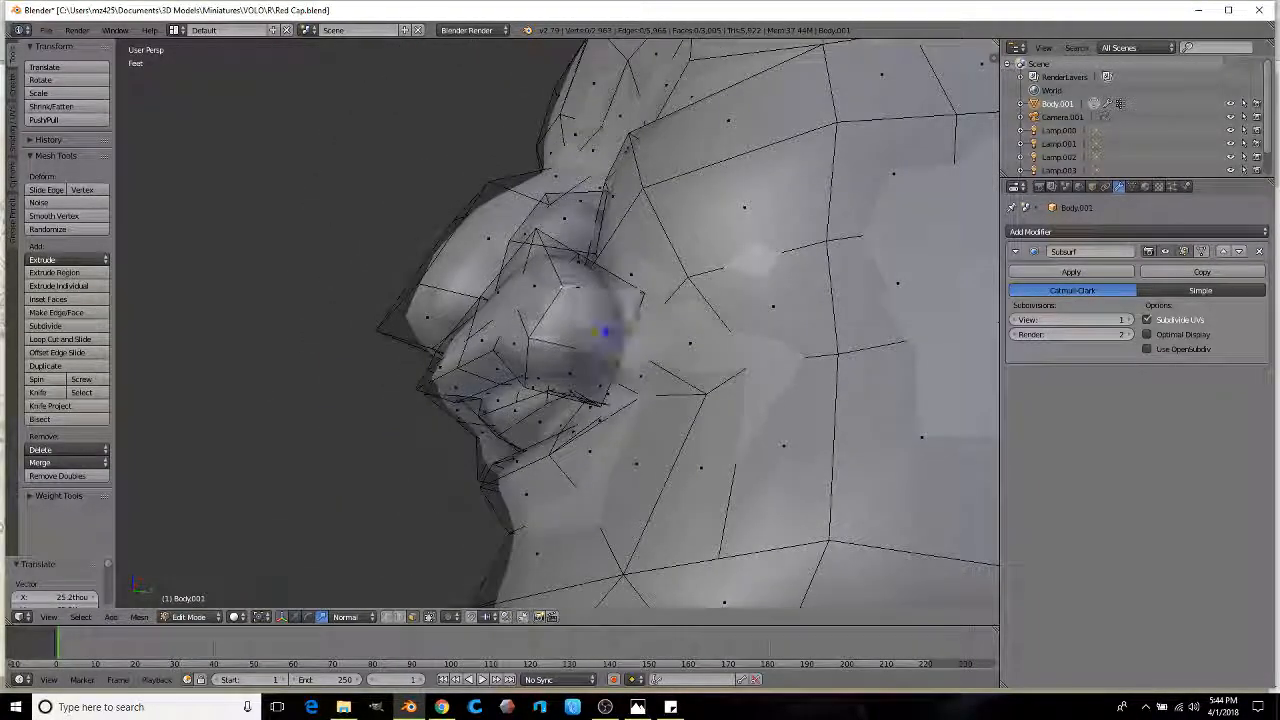
mouse_move(564, 369)
middle_down()
mouse_move(540, 360)
mouse_move(600, 350)
mouse_move(563, 334)
mouse_move(592, 376)
mouse_move(697, 409)
mouse_move(627, 412)
mouse_move(639, 406)
middle_up()
key(z)
scroll(563, 334, up, 4)
key(z)
scroll(697, 409, down, 8)
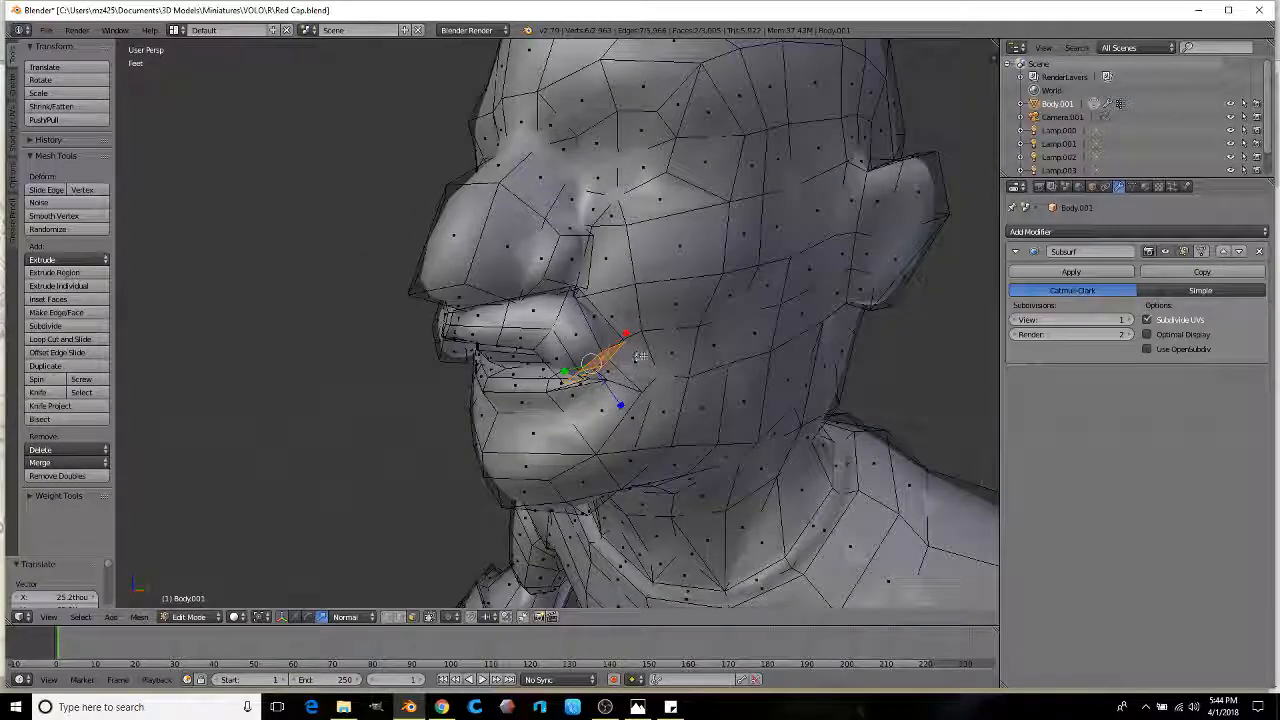
click(692, 347)
middle_drag(692, 347, 674, 370)
Step: Rotate the mouth piece, extrude two mustache segments along the normal, and shrink the end
key(r)
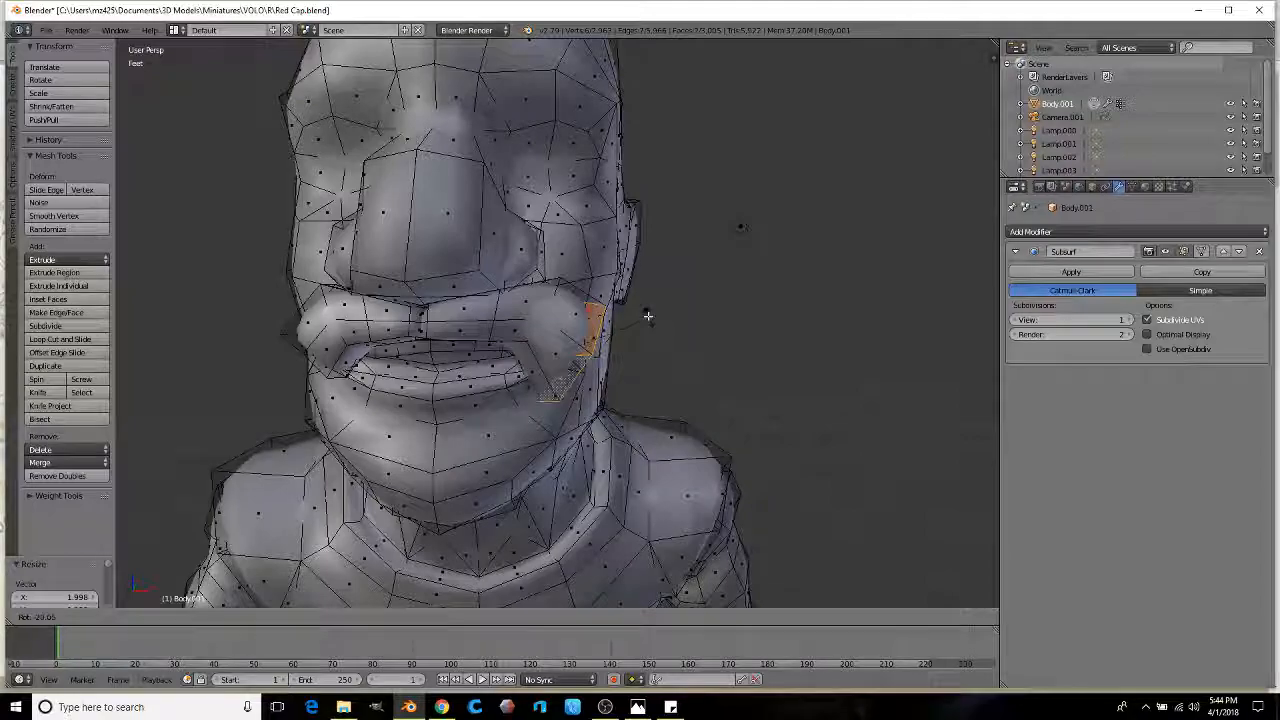
click(684, 291)
scroll(666, 306, down, 5)
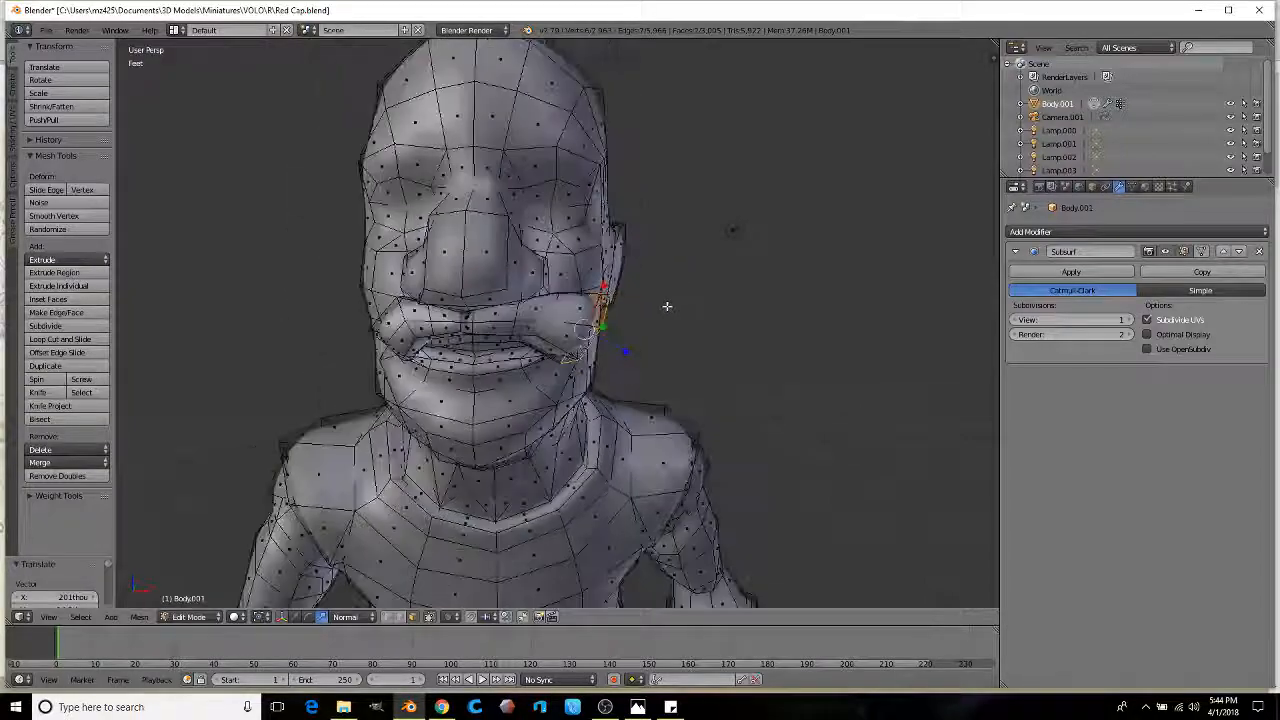
key(g)
key(z)
key(z)
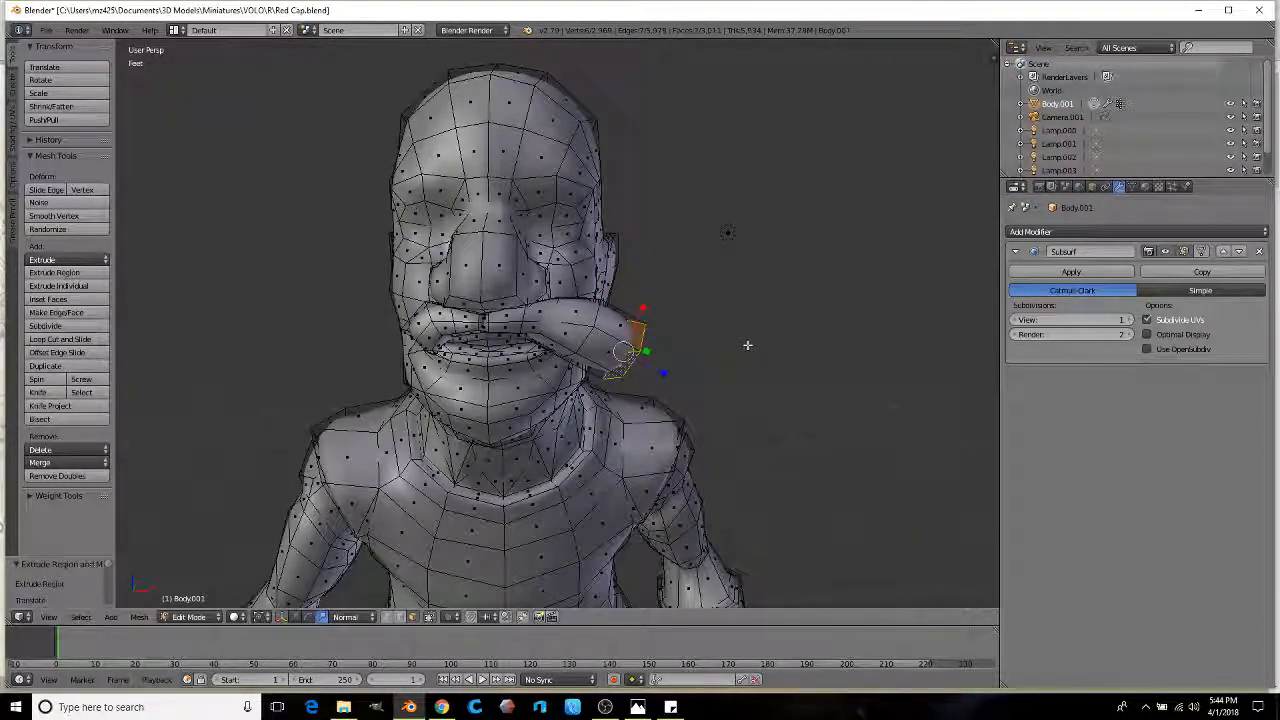
key(g)
key(z)
key(z)
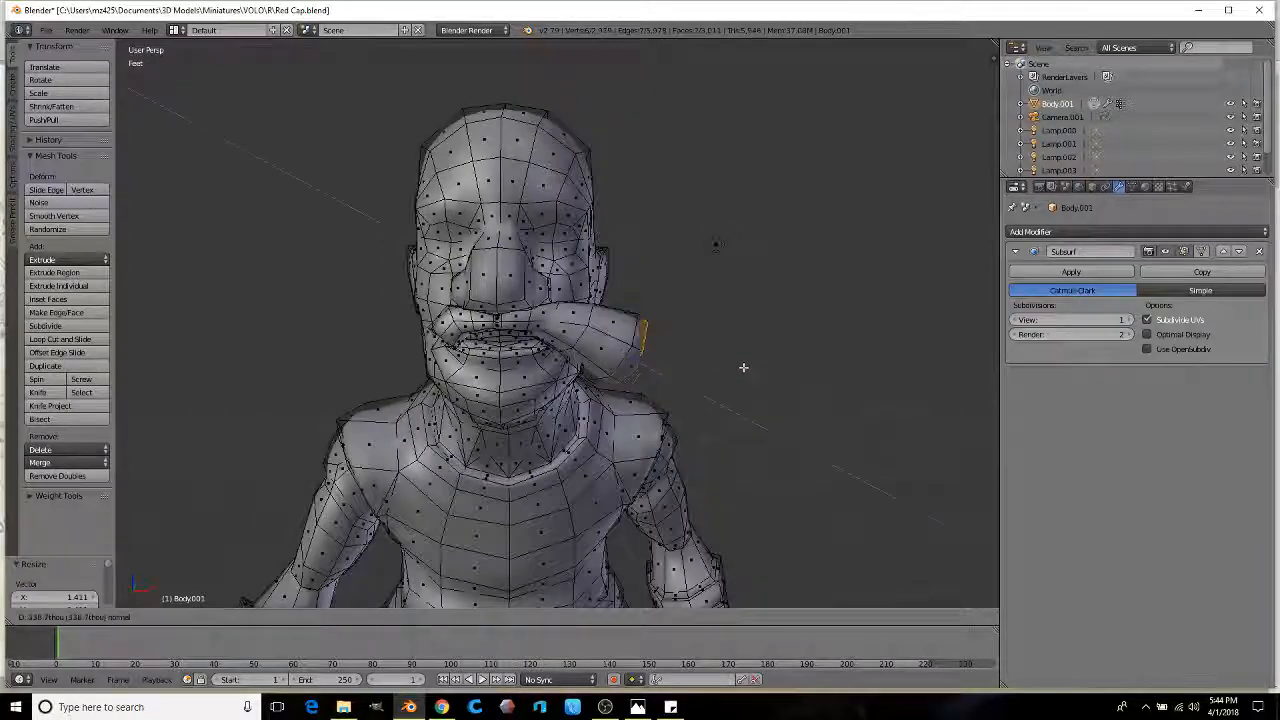
click(767, 370)
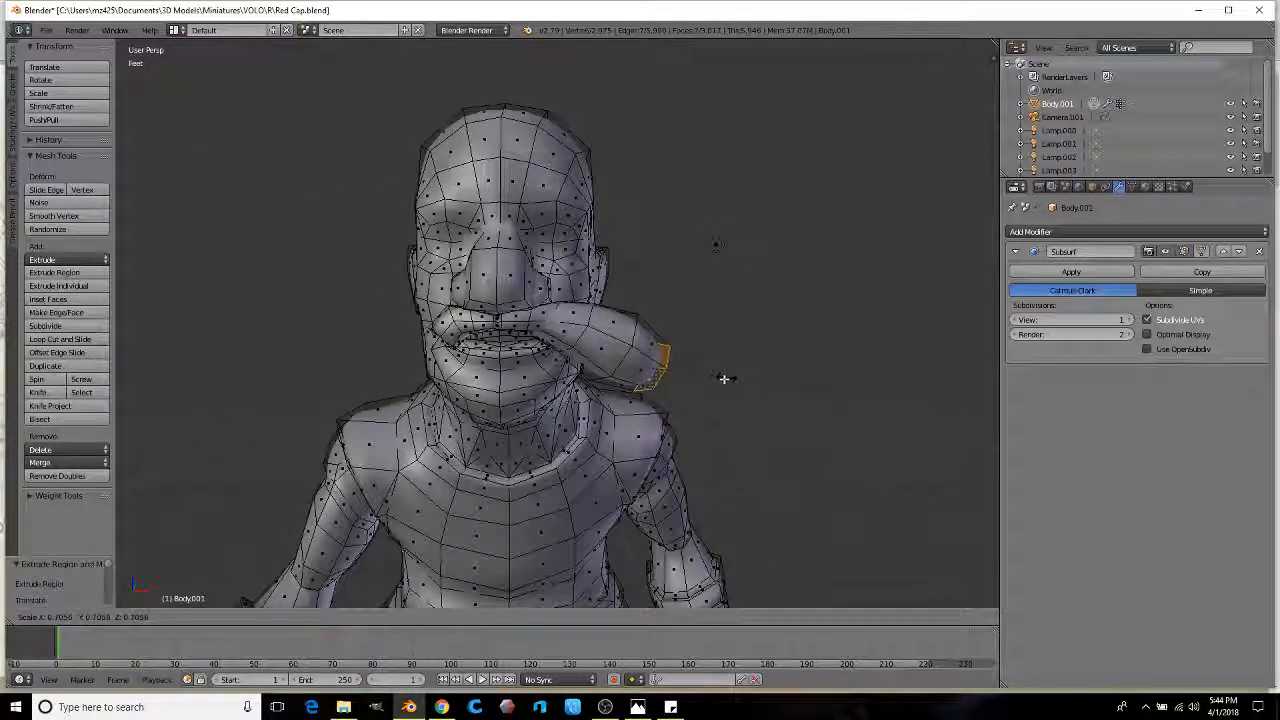
click(723, 378)
Step: Lower the mustache end vertically, then scale and rotate the other corner's strand to match
middle_drag(731, 374, 702, 386)
key(g)
key(z)
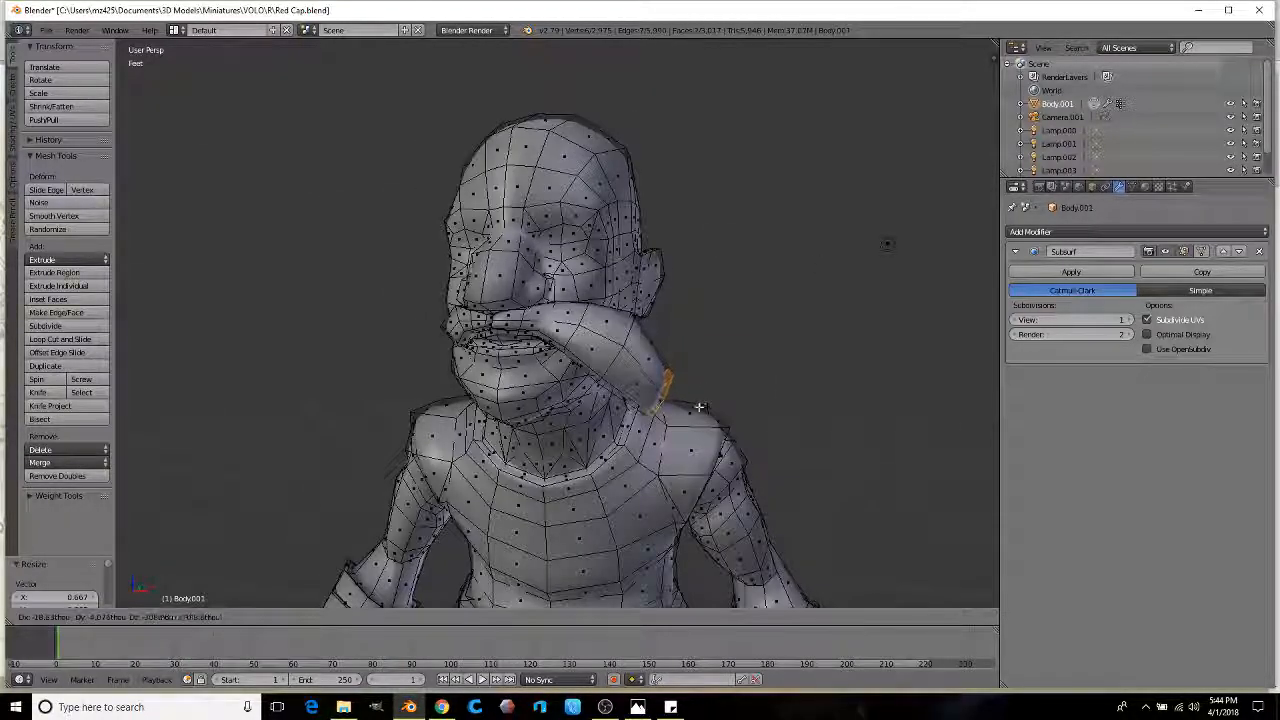
middle_drag(428, 372, 647, 348)
scroll(445, 366, up, 3)
scroll(609, 317, down, 3)
scroll(542, 354, down, 1)
key(s)
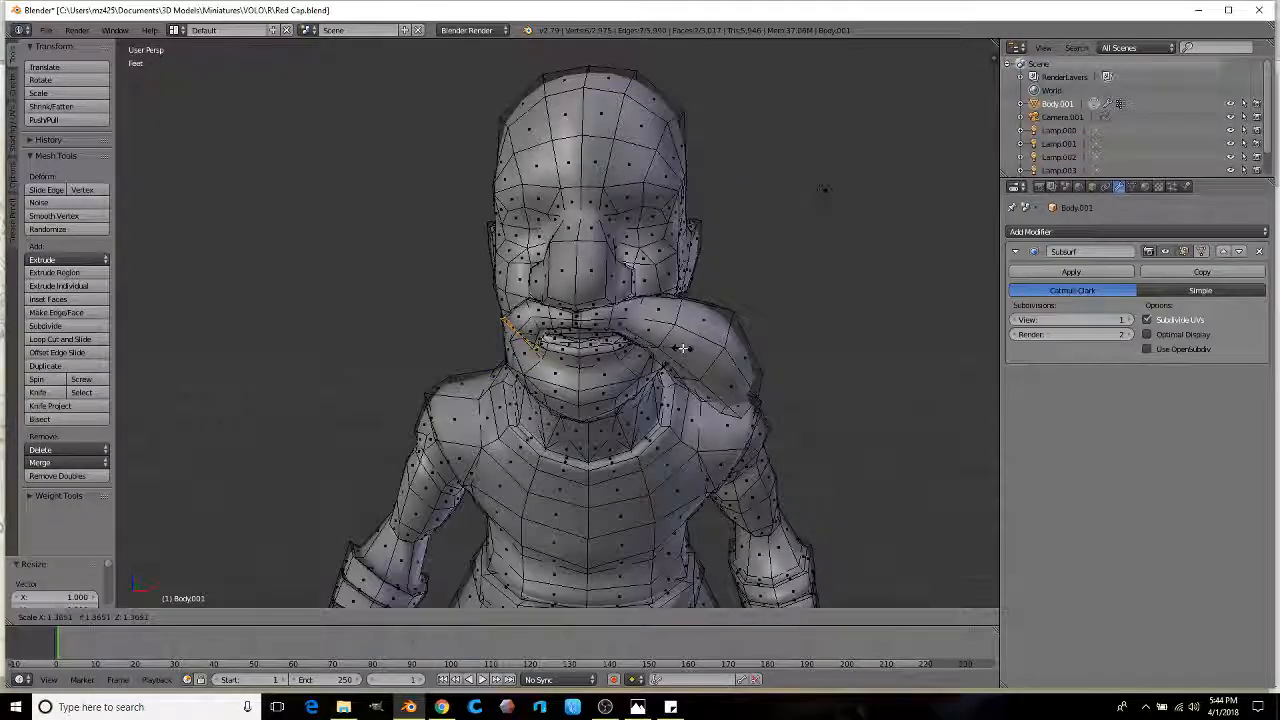
key(r)
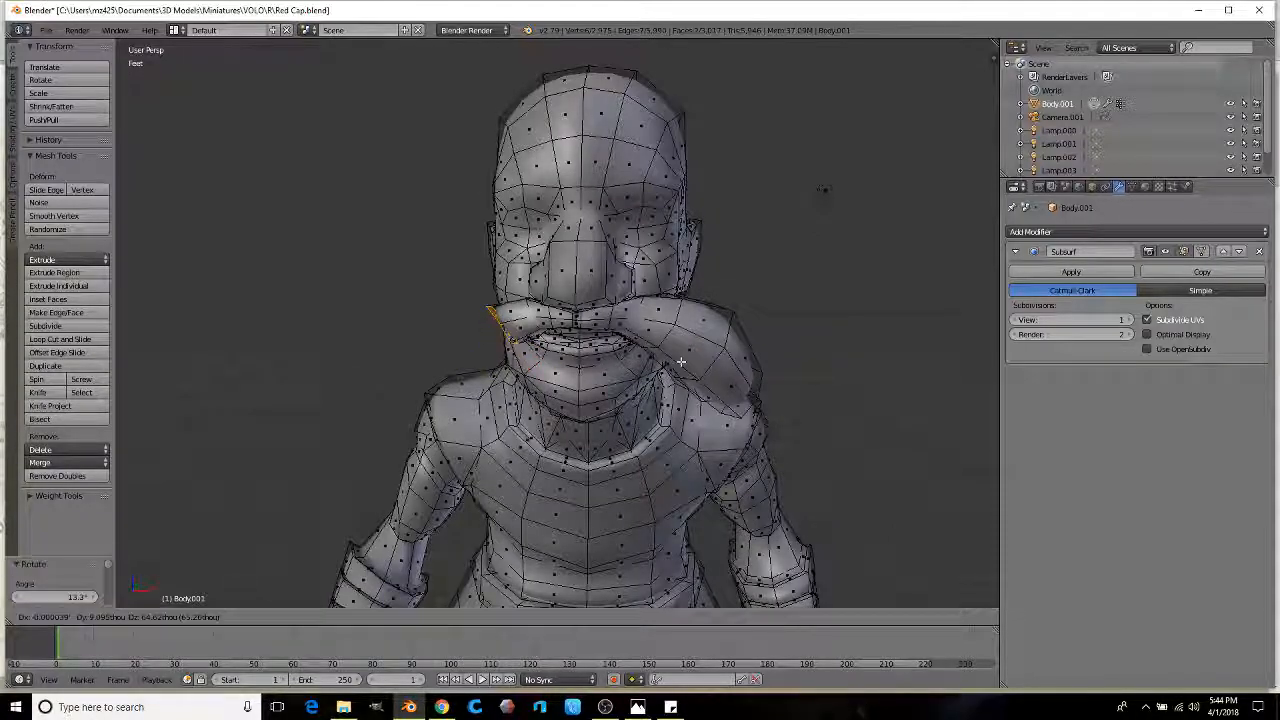
key(s)
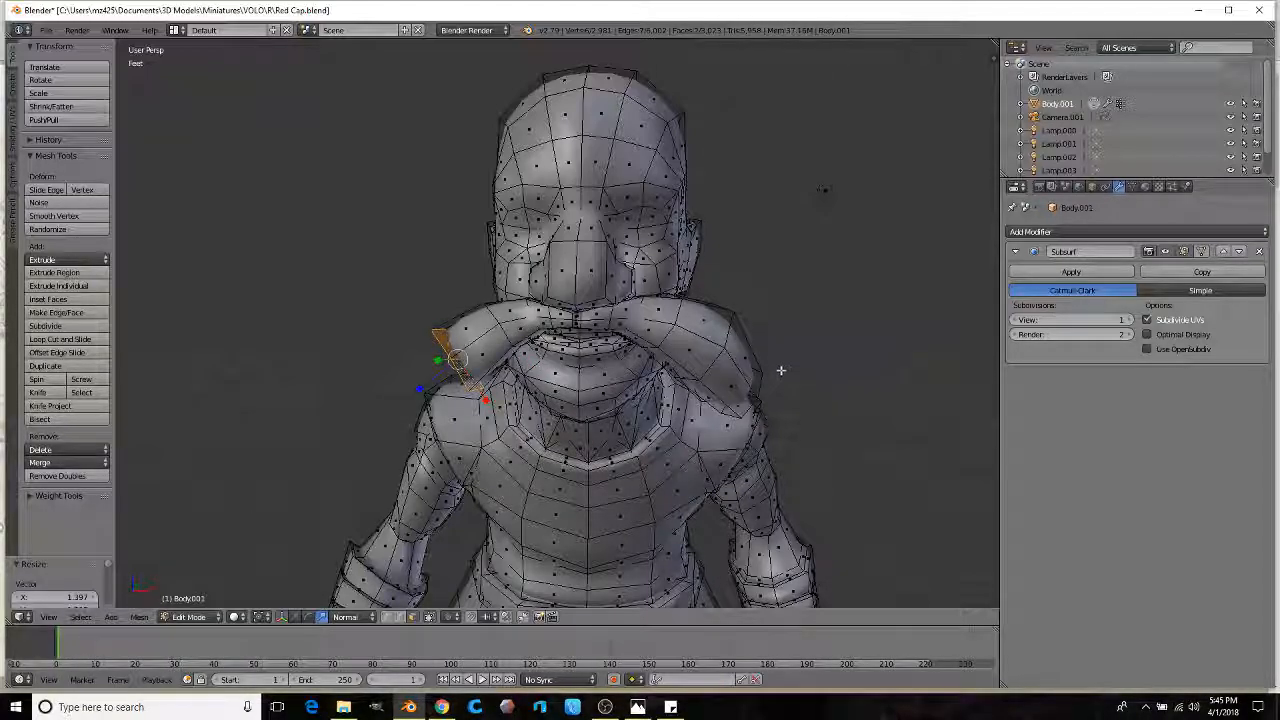
Step: Shrink the left mustache tip and nudge its outer vertex out and down into a sharper point
click(614, 432)
middle_drag(614, 432, 568, 328)
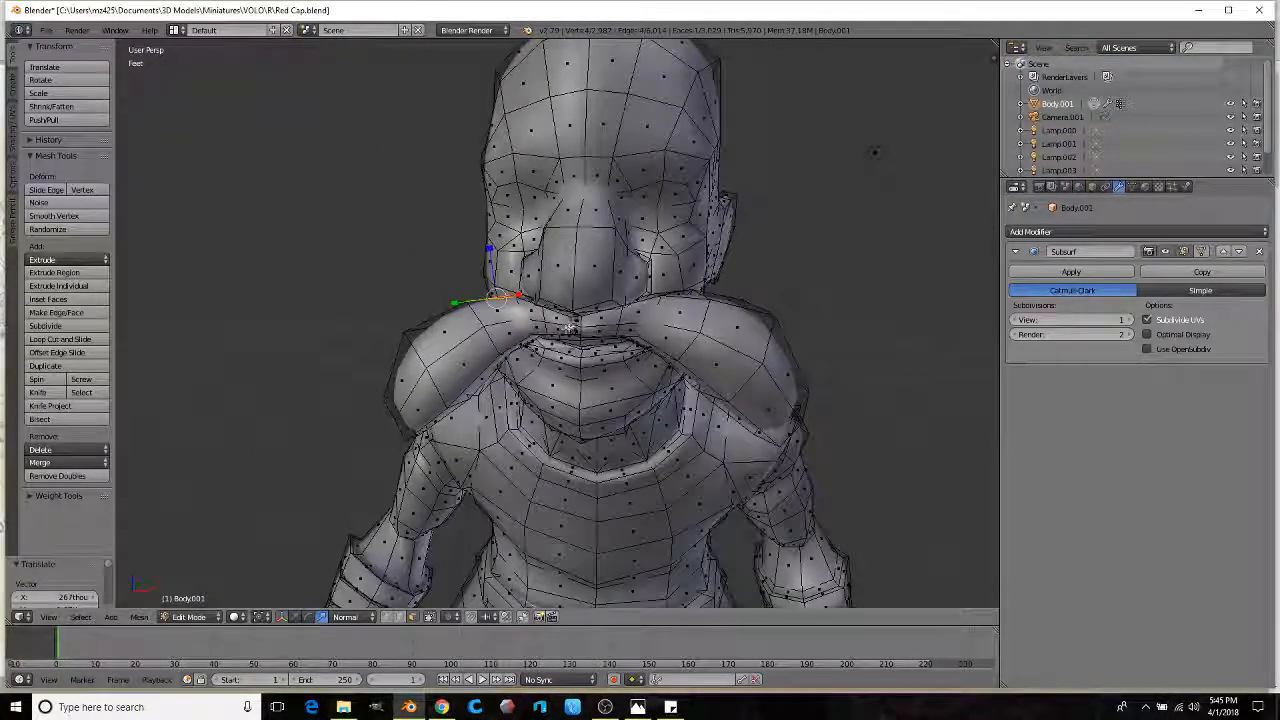
middle_drag(664, 290, 690, 288)
right_click(689, 299)
key(g)
click(691, 285)
middle_drag(535, 367, 563, 307)
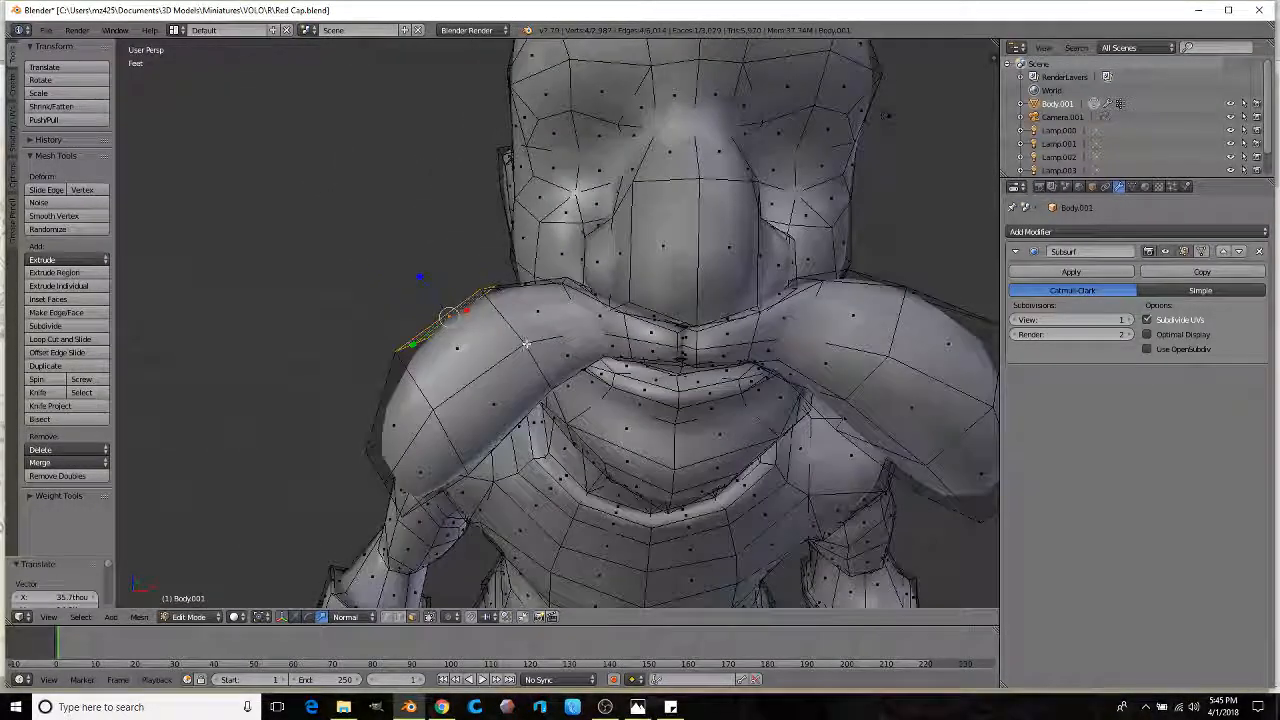
click(489, 299)
key(g)
click(443, 328)
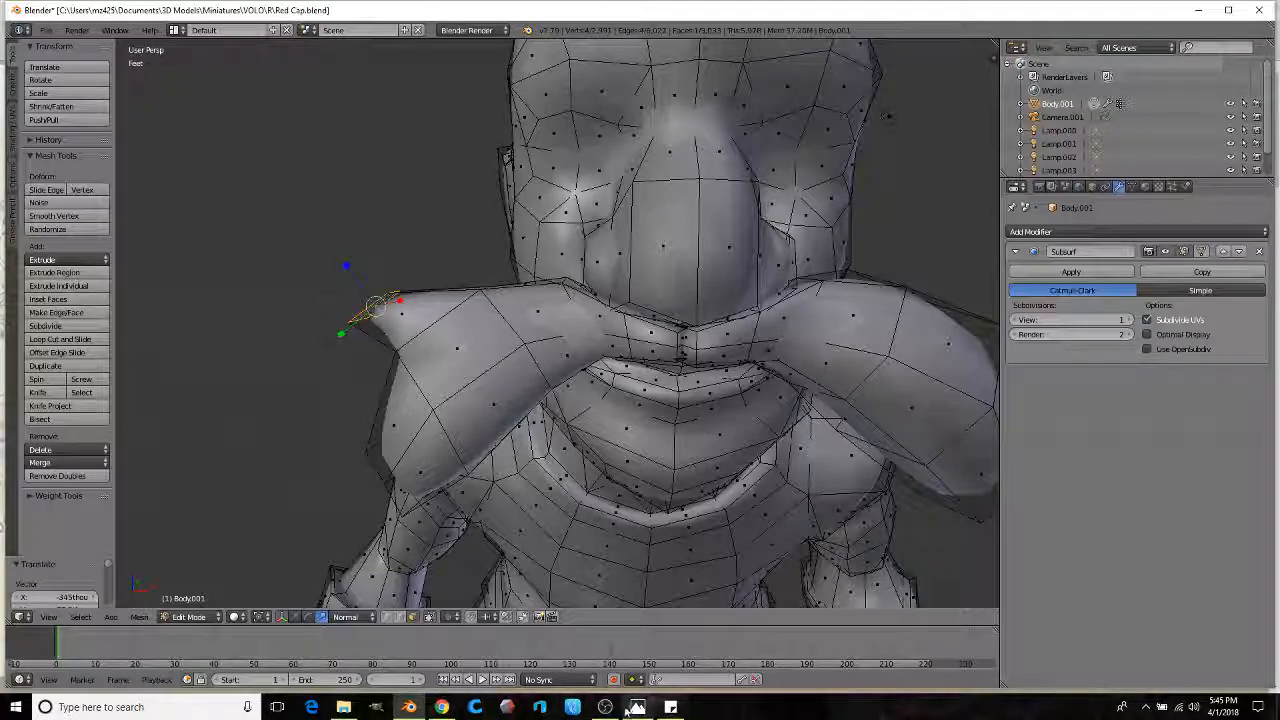
mouse_move(638, 710)
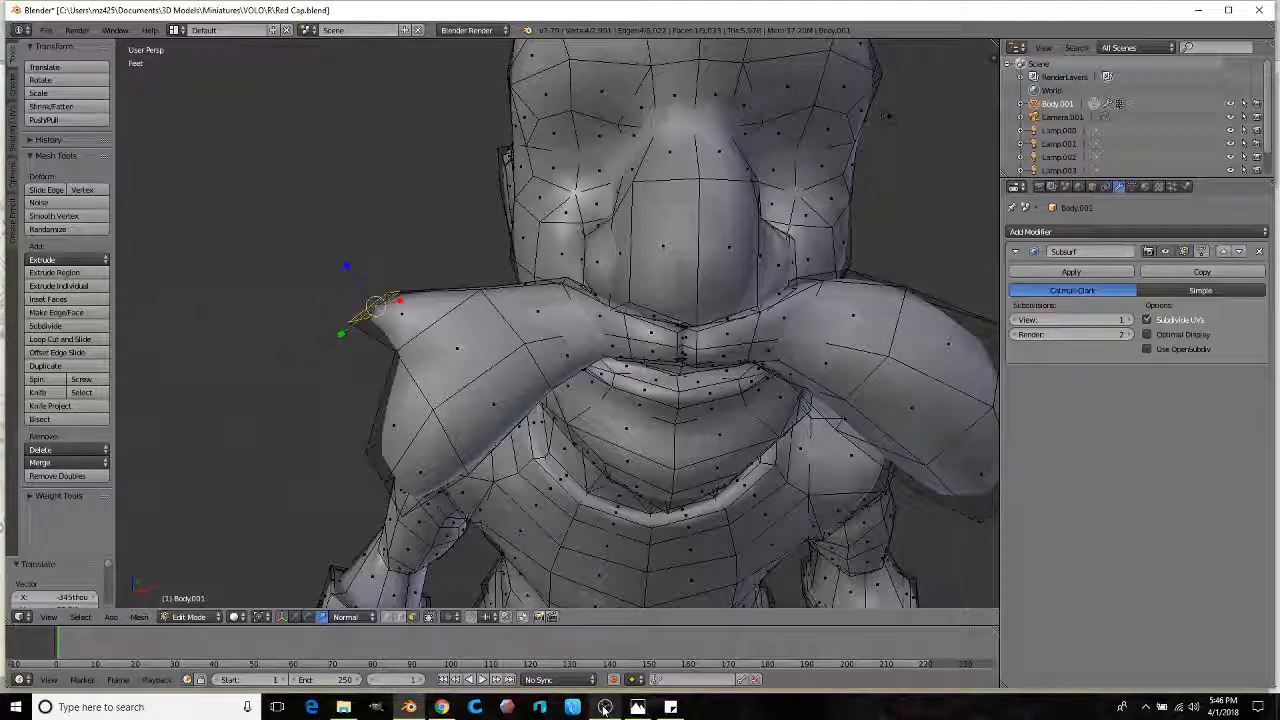
mouse_move(345, 707)
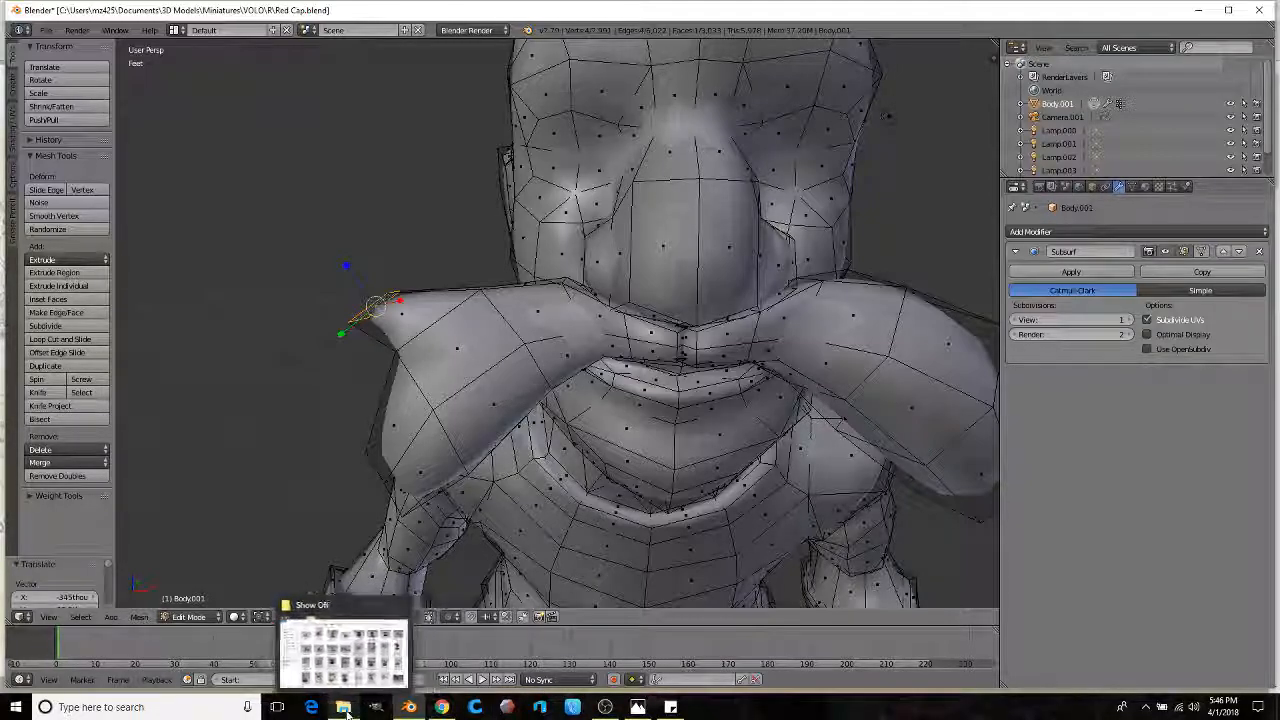
click(671, 707)
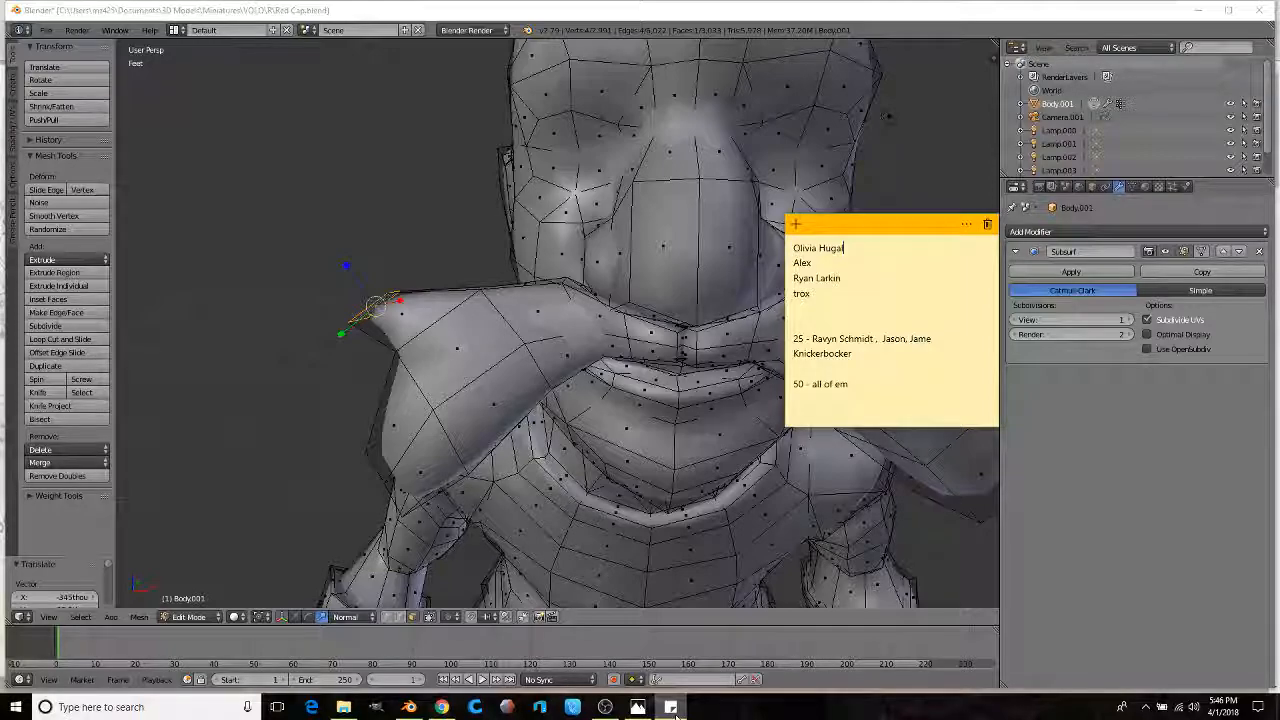
click(465, 281)
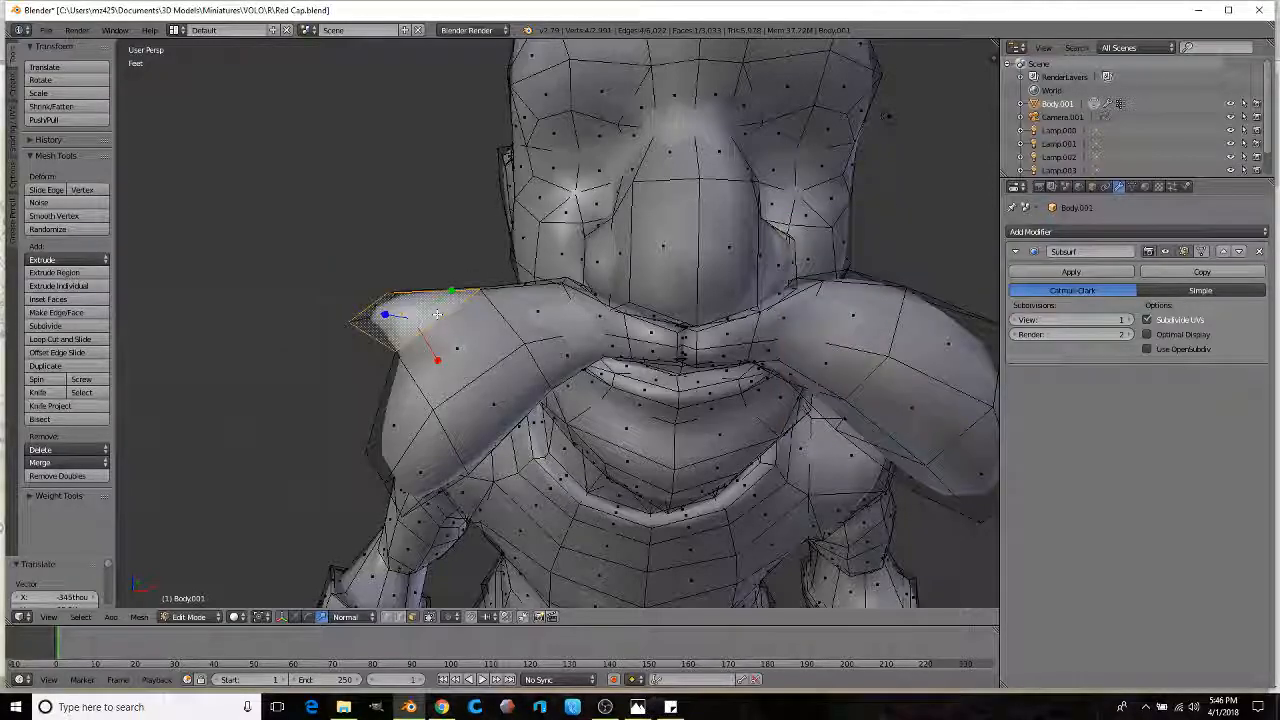
Step: Add a centred edge loop across the mustache with Ctrl+R
middle_drag(465, 281, 559, 541)
scroll(499, 337, up, 2)
right_click(471, 300)
key(ctrl+r)
click(414, 396)
click(414, 393)
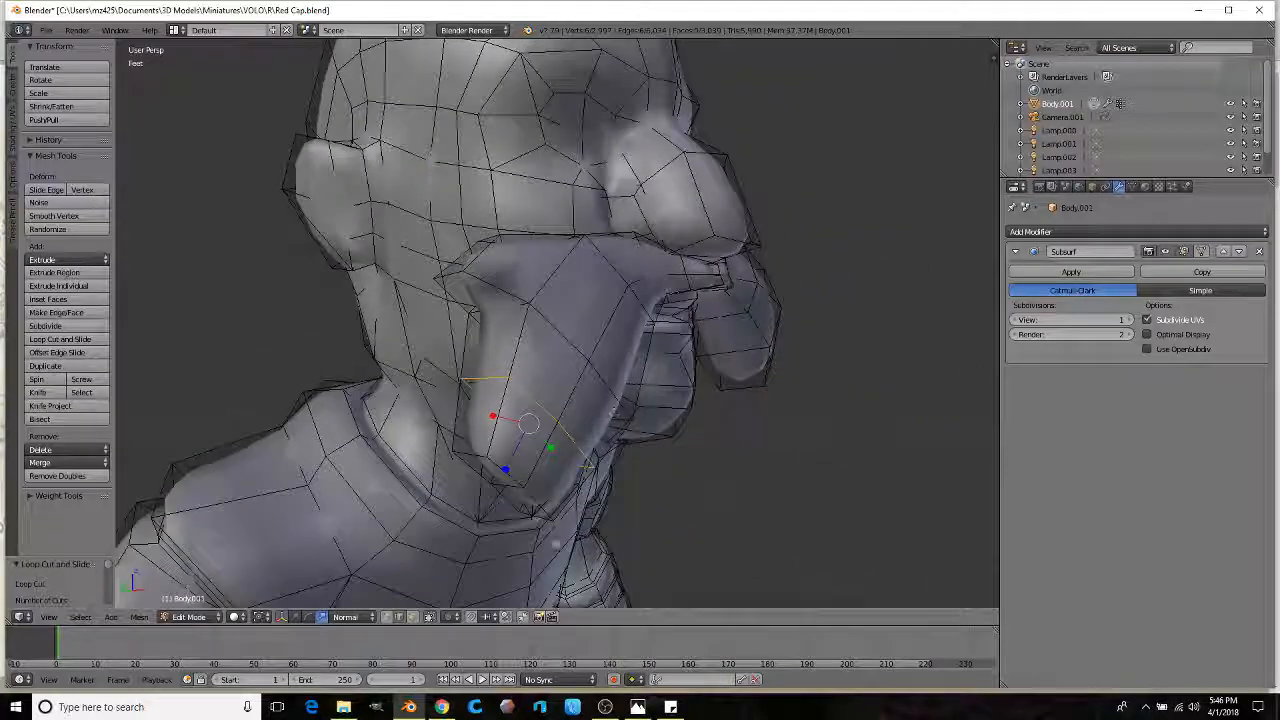
Step: Extrude two beard segments from a cheek face, scaling them to 0.65 and 0.607
click(412, 617)
right_click(501, 343)
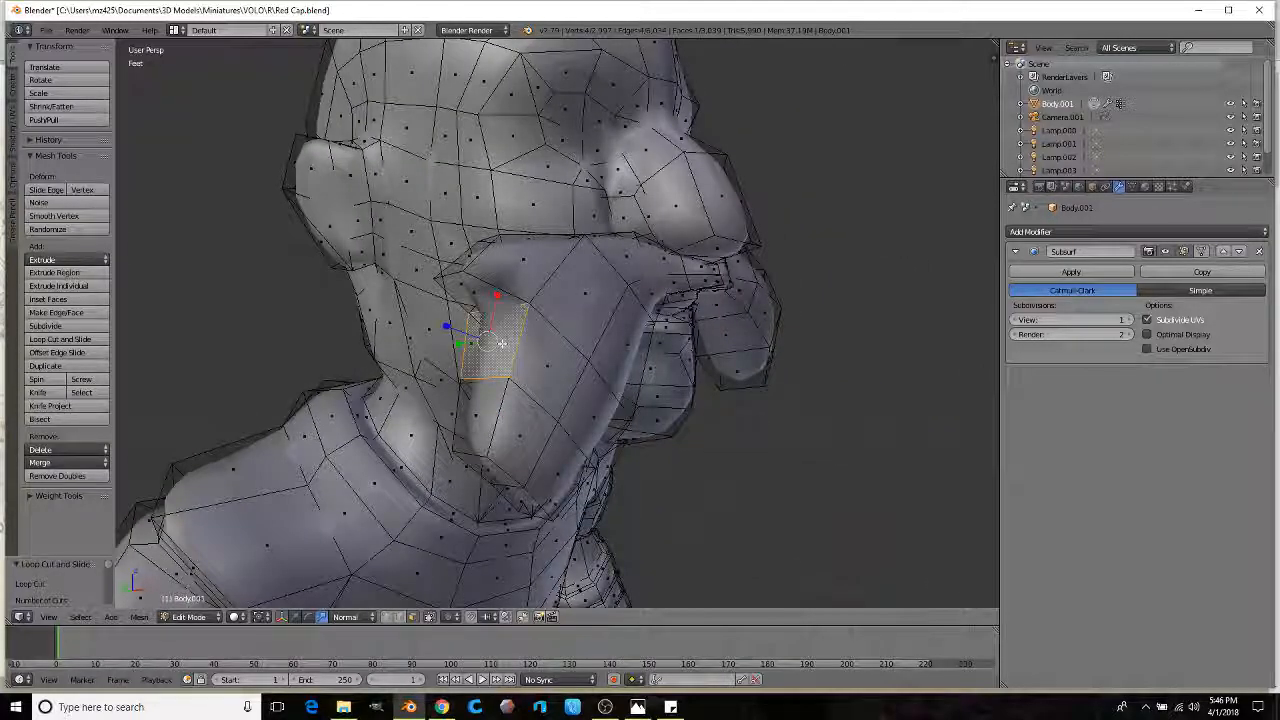
middle_drag(580, 334, 540, 338)
click(513, 342)
key(s)
click(464, 345)
middle_drag(473, 396, 405, 398)
click(515, 360)
key(s)
click(452, 377)
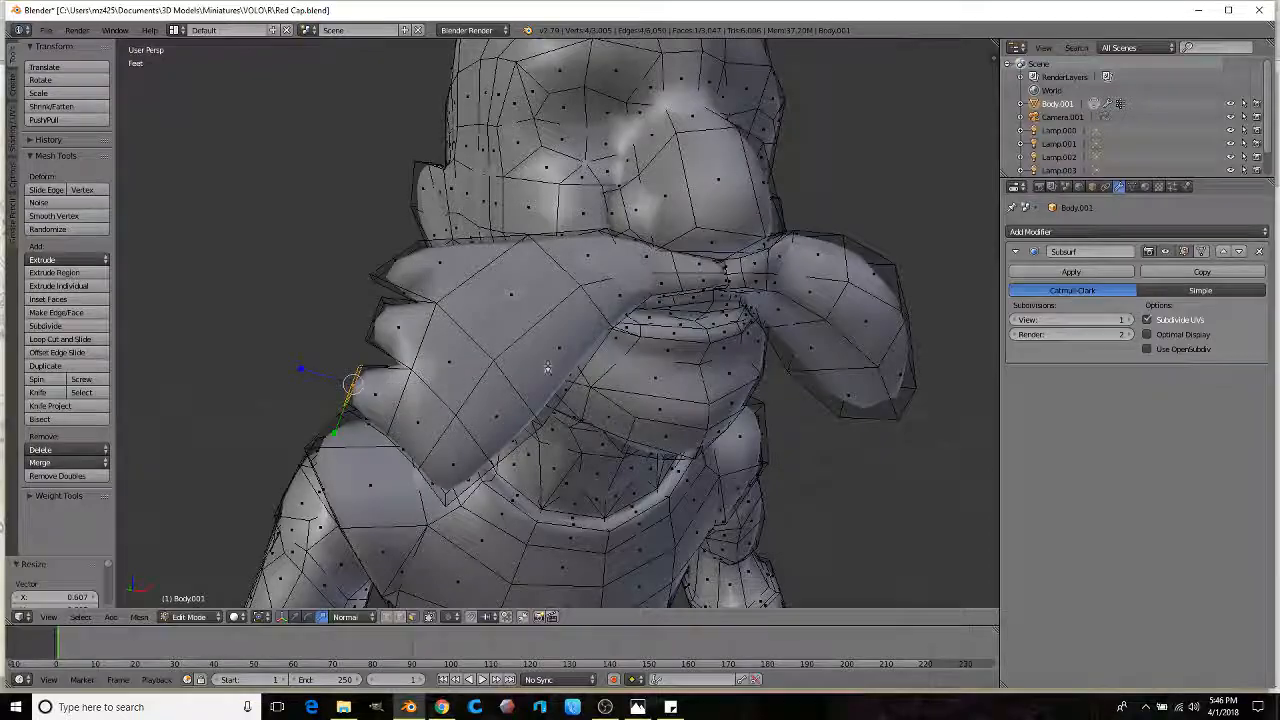
Step: Extend the beard strand with two more segments tapered to 0.600 and 0.631
middle_drag(548, 370, 470, 362)
scroll(500, 355, down, 2)
shift+middle_drag(590, 334, 378, 390)
key(e)
click(430, 325)
key(s)
click(355, 370)
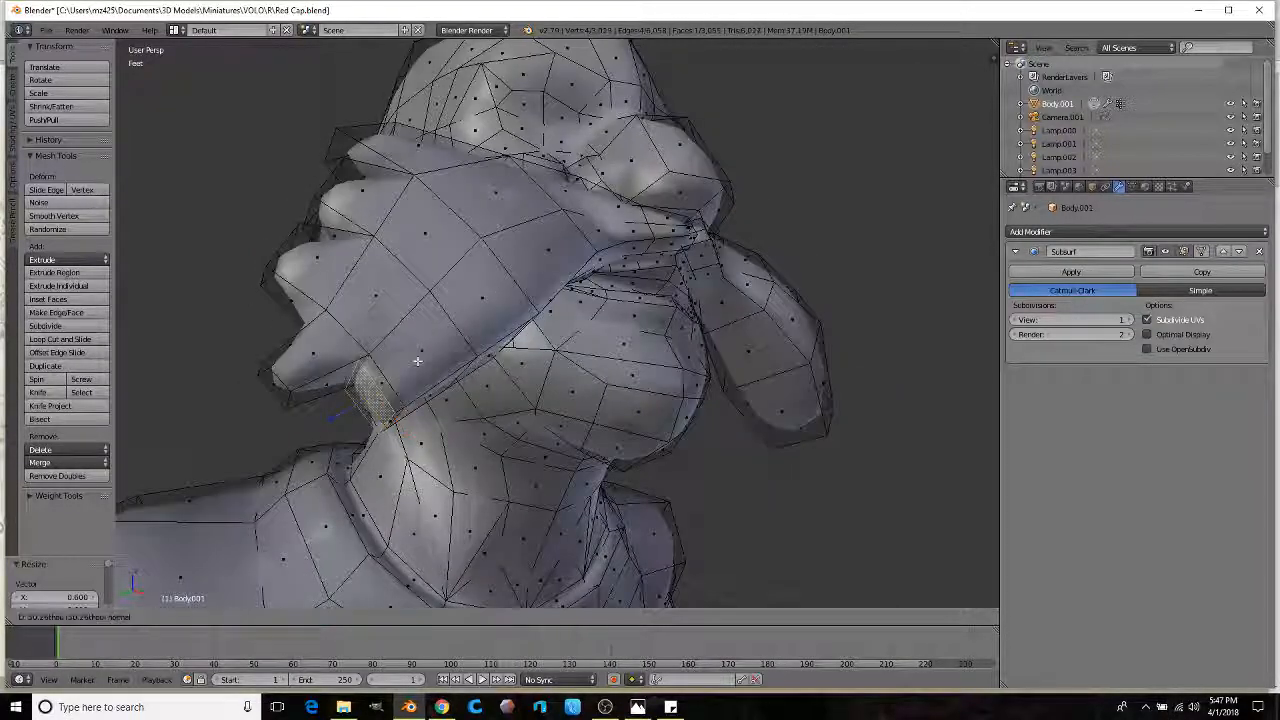
click(358, 402)
key(s)
click(500, 340)
Step: Extrude another strand segment and taper it to 0.465
middle_drag(500, 340, 670, 326)
scroll(692, 350, down, 2)
key(e)
click(754, 346)
key(s)
click(702, 343)
Step: Extrude the mustache tip's underside face down-right and taper it to 0.564
right_click(617, 350)
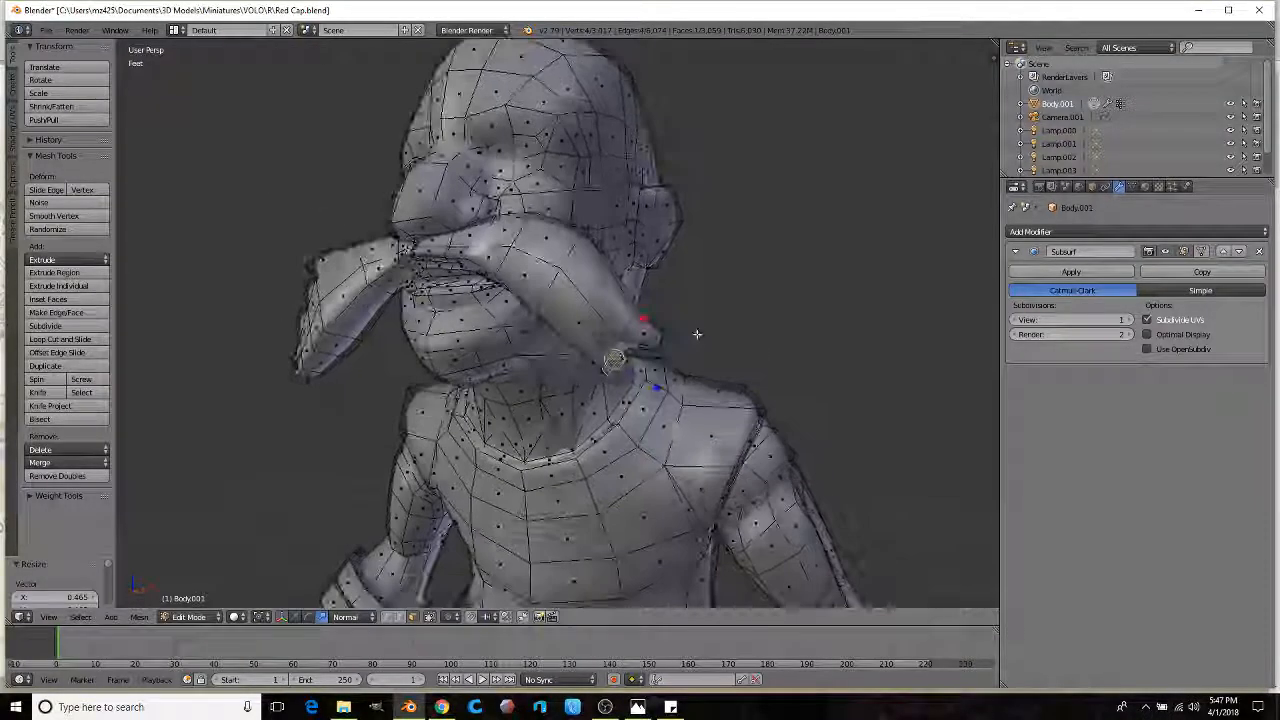
key(e)
click(777, 363)
key(s)
click(704, 365)
Step: Add a centred loop across the beard strand, then extrude and taper a face from it
middle_drag(714, 363, 612, 394)
click(546, 303)
right_click(543, 299)
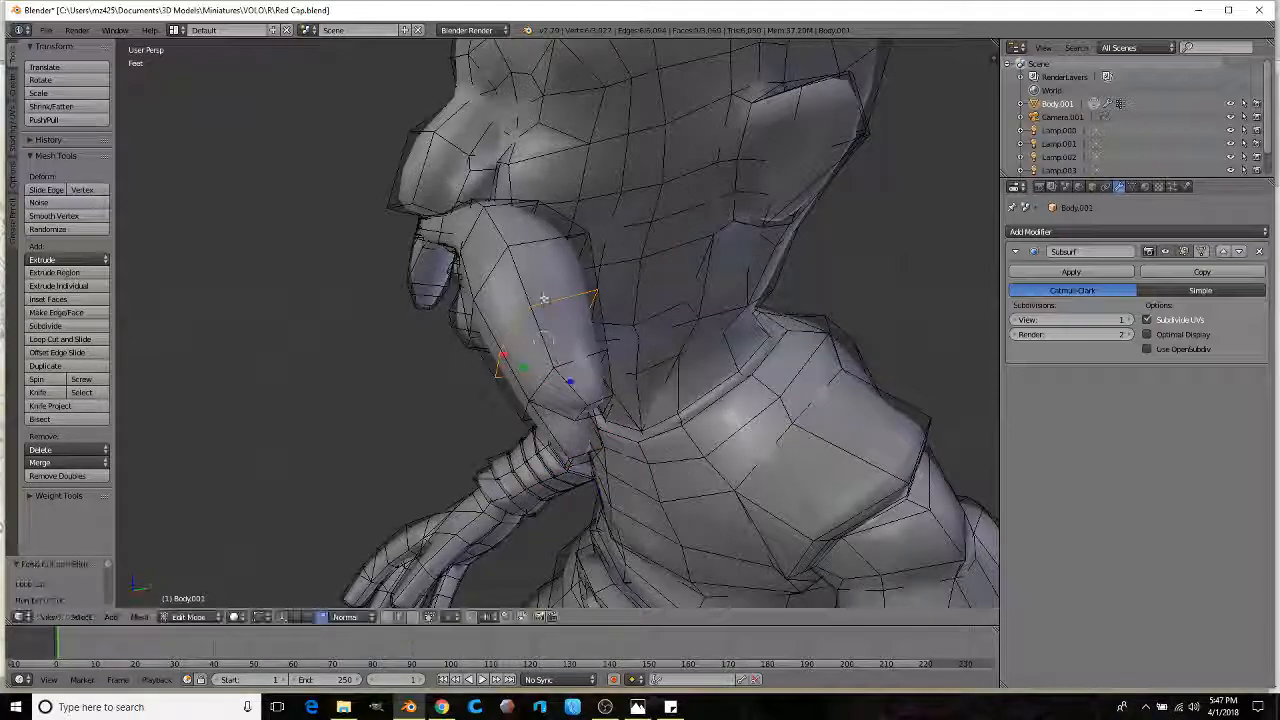
click(413, 617)
right_click(598, 330)
middle_drag(643, 323, 737, 297)
key(e)
click(780, 277)
key(s)
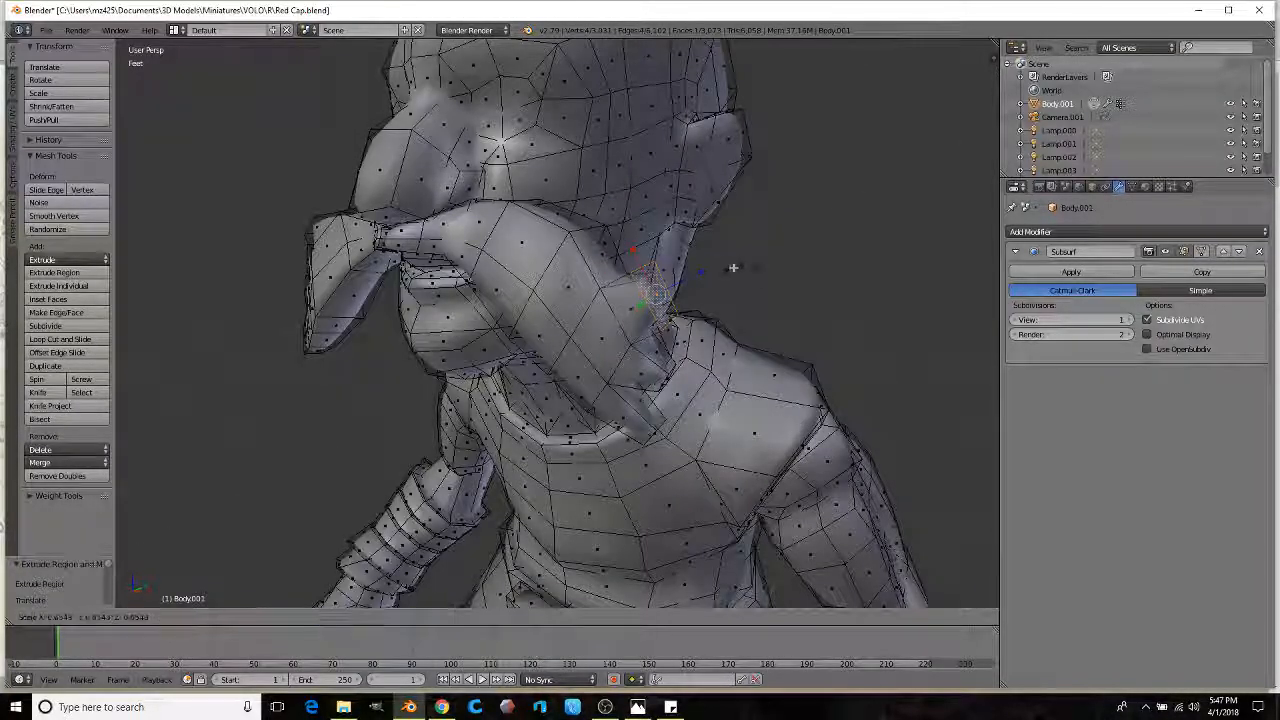
click(715, 270)
Step: Move the face up-left, then extrude a final segment with its tip scaled to 0.448
key(g)
click(666, 240)
mouse_move(666, 240)
middle_down()
mouse_move(723, 231)
mouse_move(720, 246)
mouse_move(760, 166)
mouse_move(661, 300)
mouse_move(714, 306)
mouse_move(539, 313)
mouse_move(610, 318)
middle_up()
key(e)
click(751, 216)
click(695, 231)
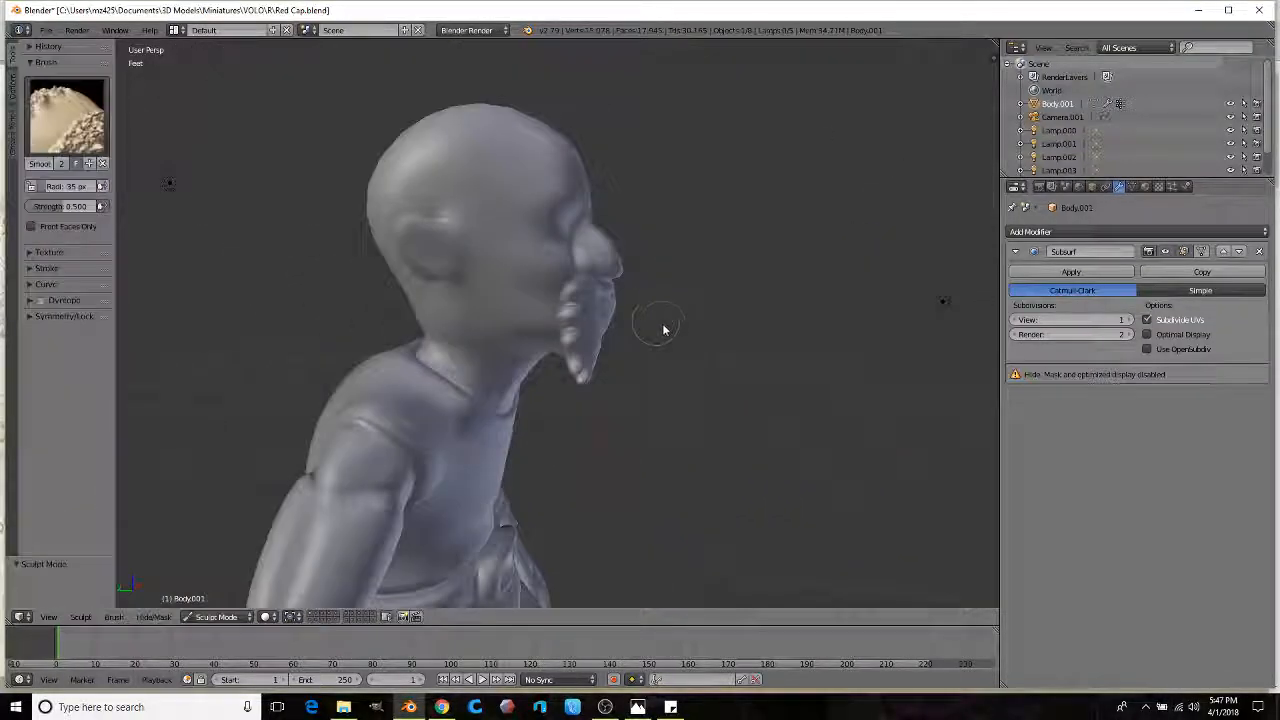
Step: Return from Sculpt Mode to Edit Mode and view the moustache from below
mouse_move(663, 329)
middle_down()
mouse_move(470, 318)
mouse_move(431, 369)
mouse_move(496, 333)
mouse_move(527, 353)
middle_up()
scroll(431, 369, down, 2)
scroll(431, 371, up, 4)
scroll(494, 331, up, 3)
key(Tab)
scroll(514, 346, up, 3)
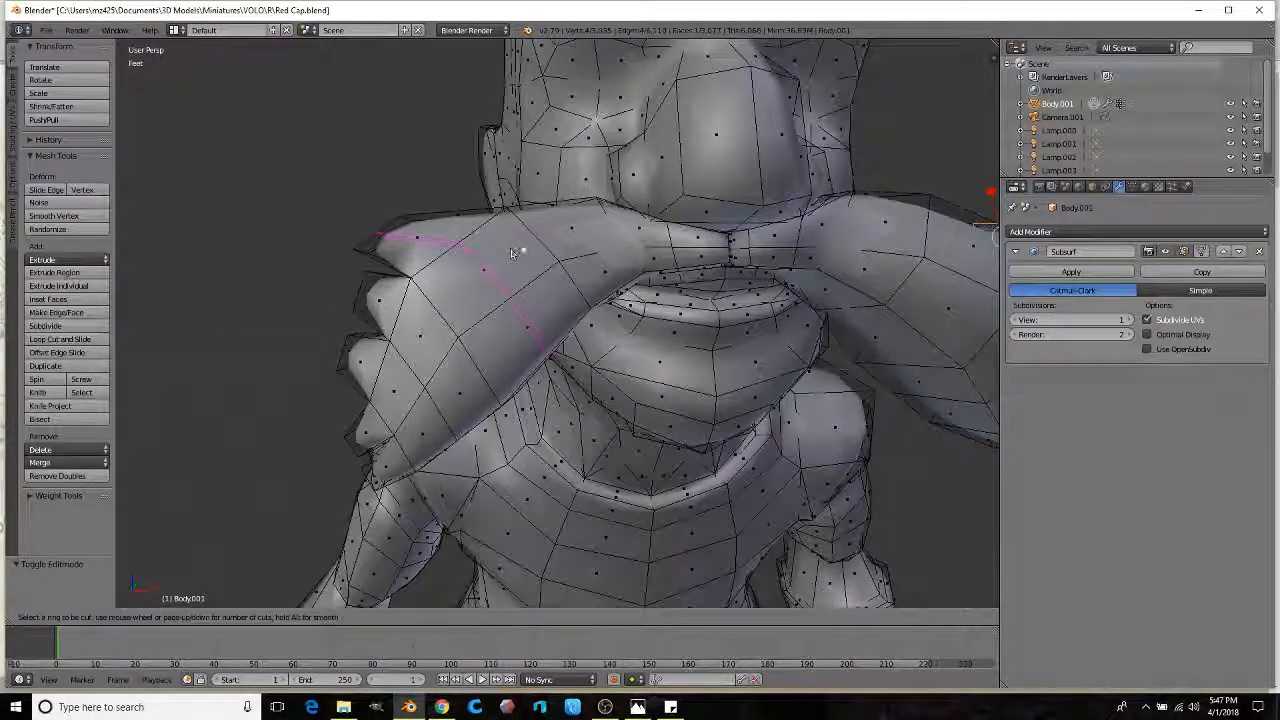
scroll(532, 249, up, 1)
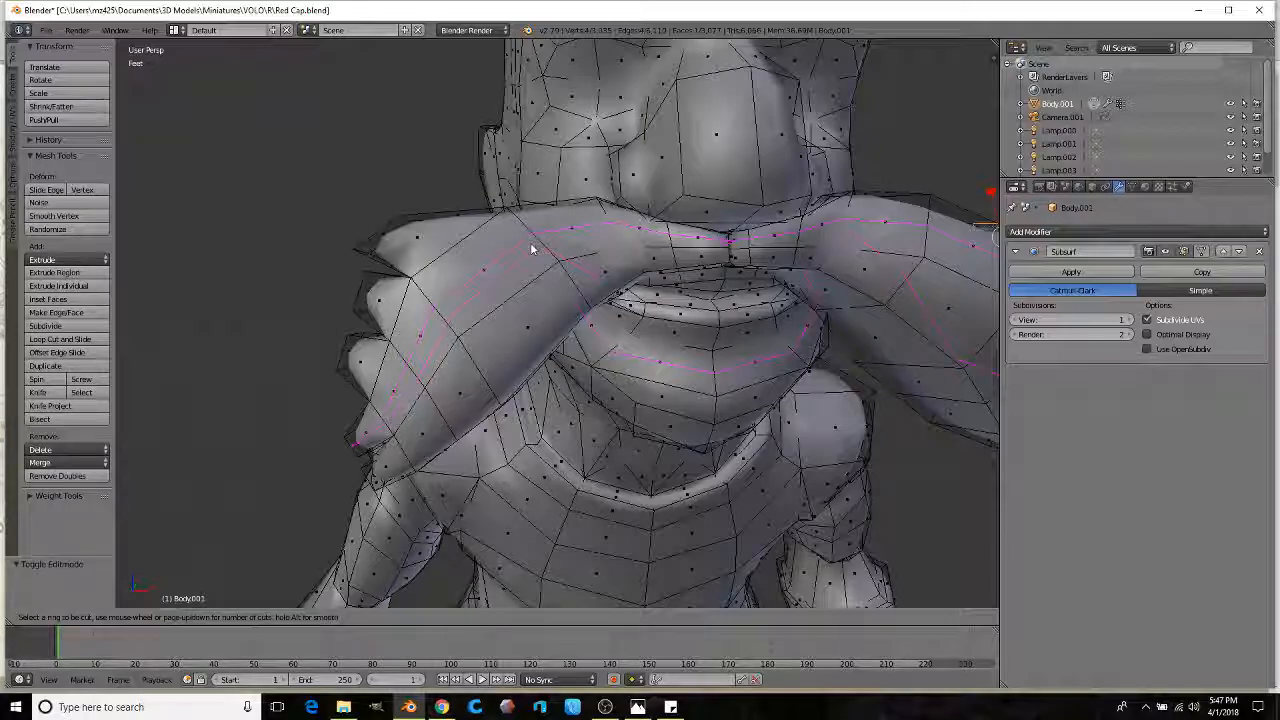
right_click(532, 249)
middle_drag(700, 335, 664, 331)
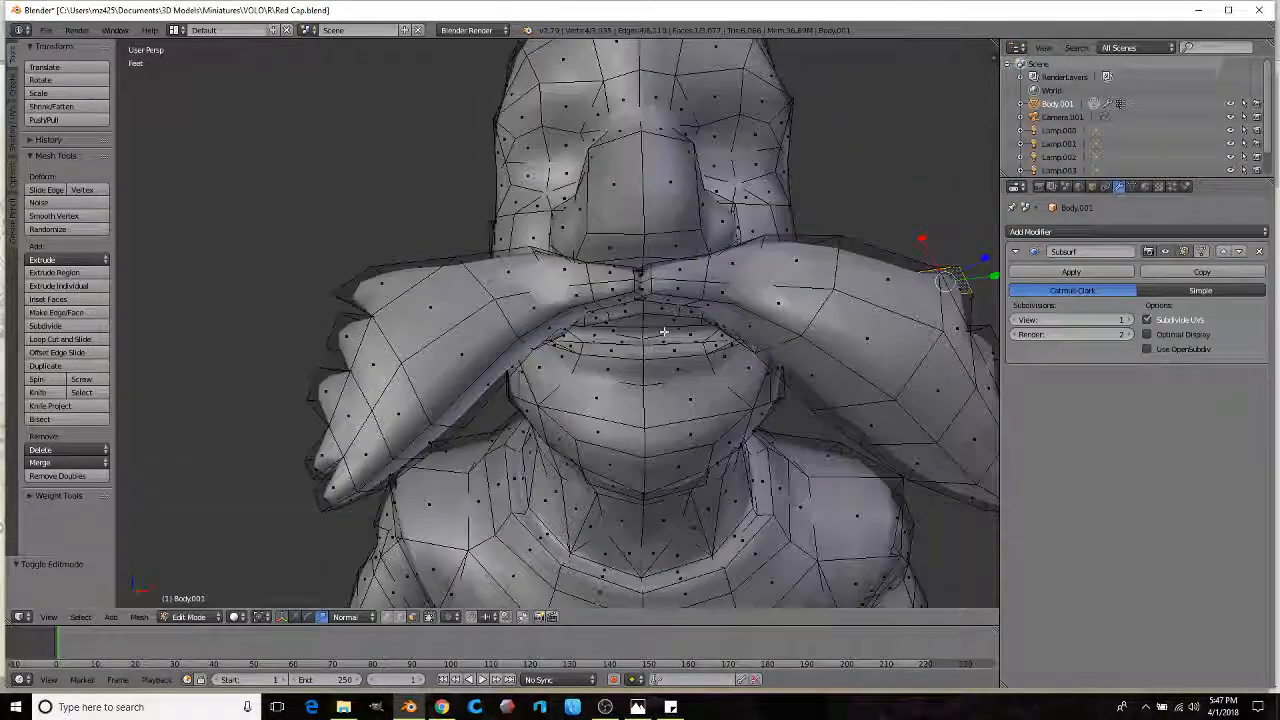
scroll(664, 331, up, 6)
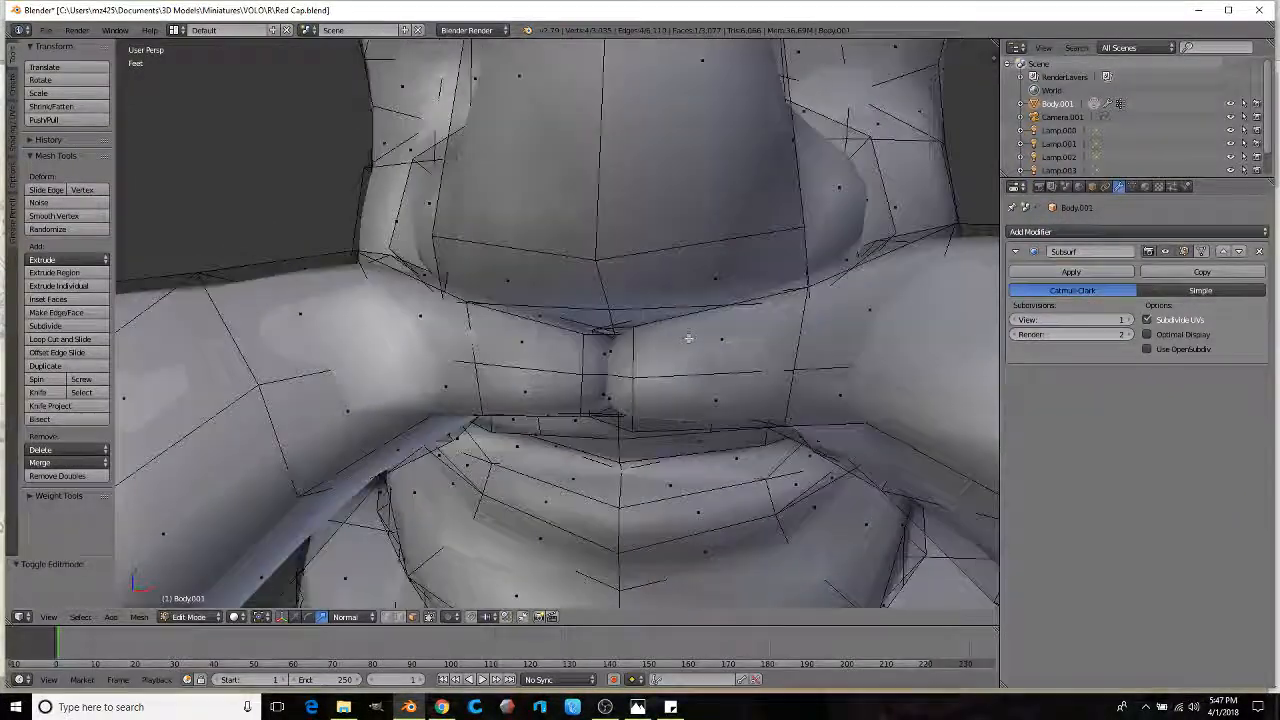
scroll(688, 338, down, 5)
middle_drag(330, 366, 424, 315)
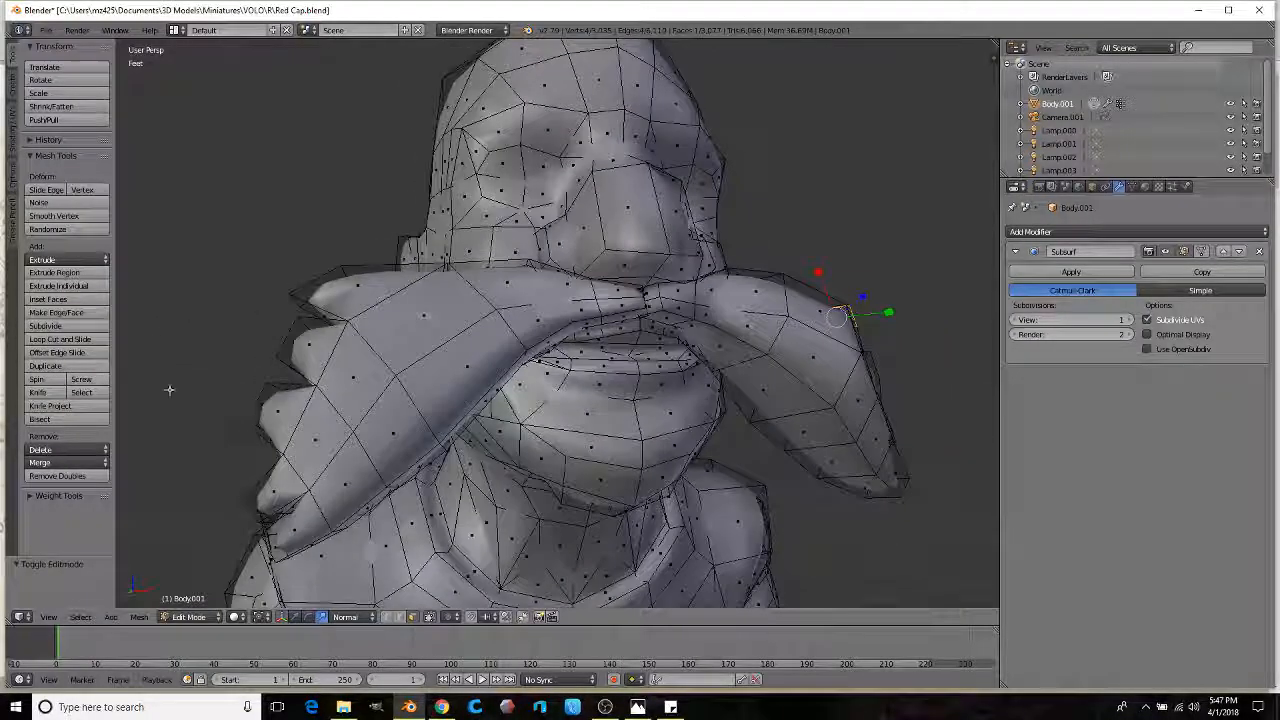
Step: Add two centred edge loops running along the moustache
click(379, 355)
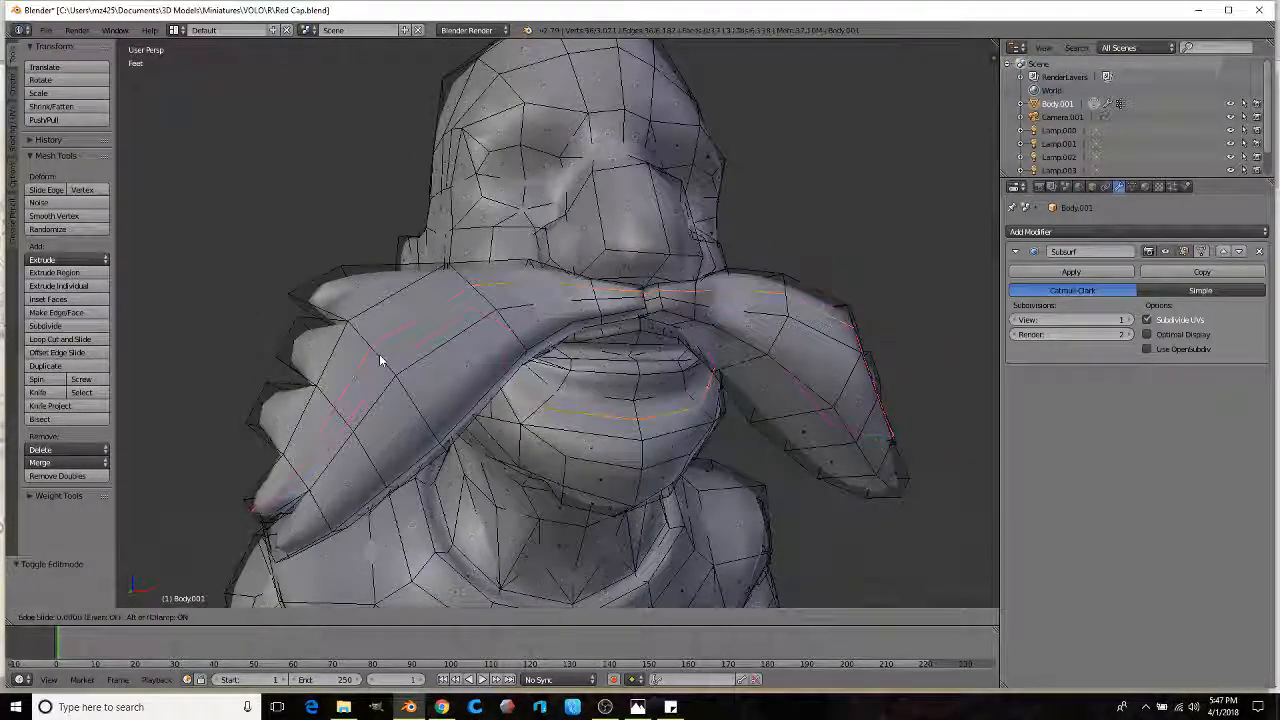
right_click(379, 354)
scroll(457, 391, down, 1)
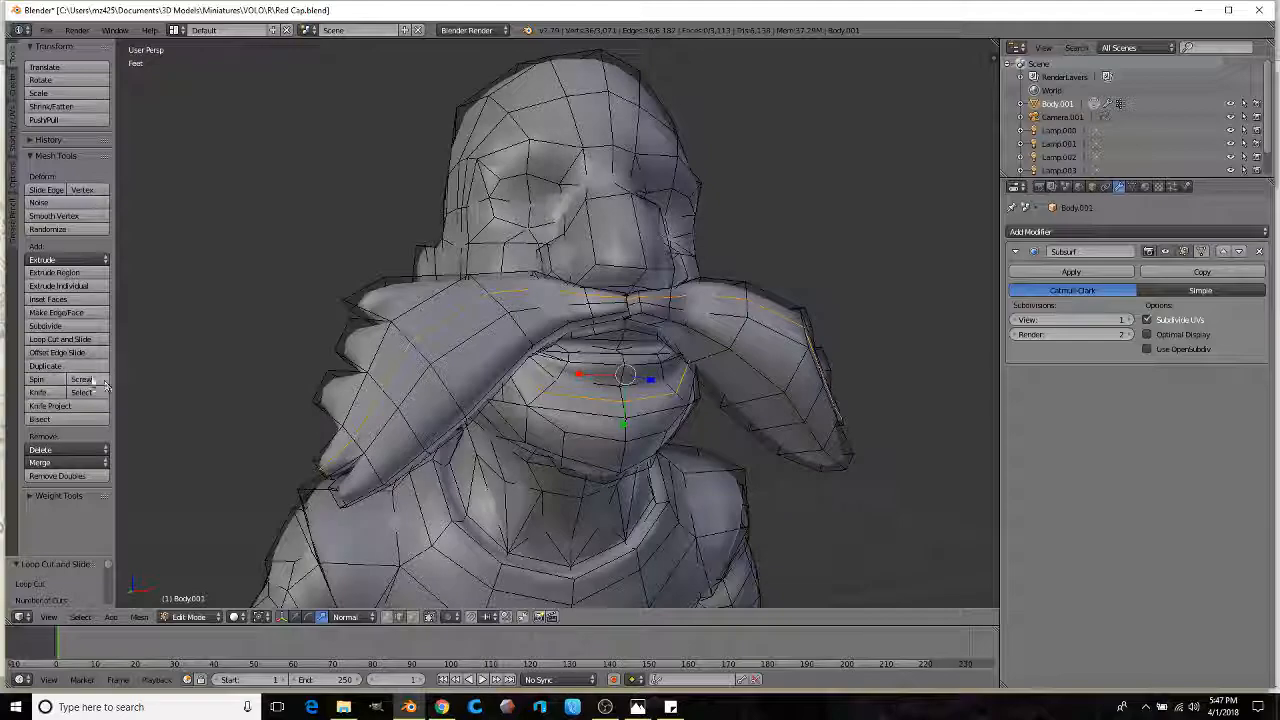
click(72, 341)
click(445, 390)
right_click(444, 388)
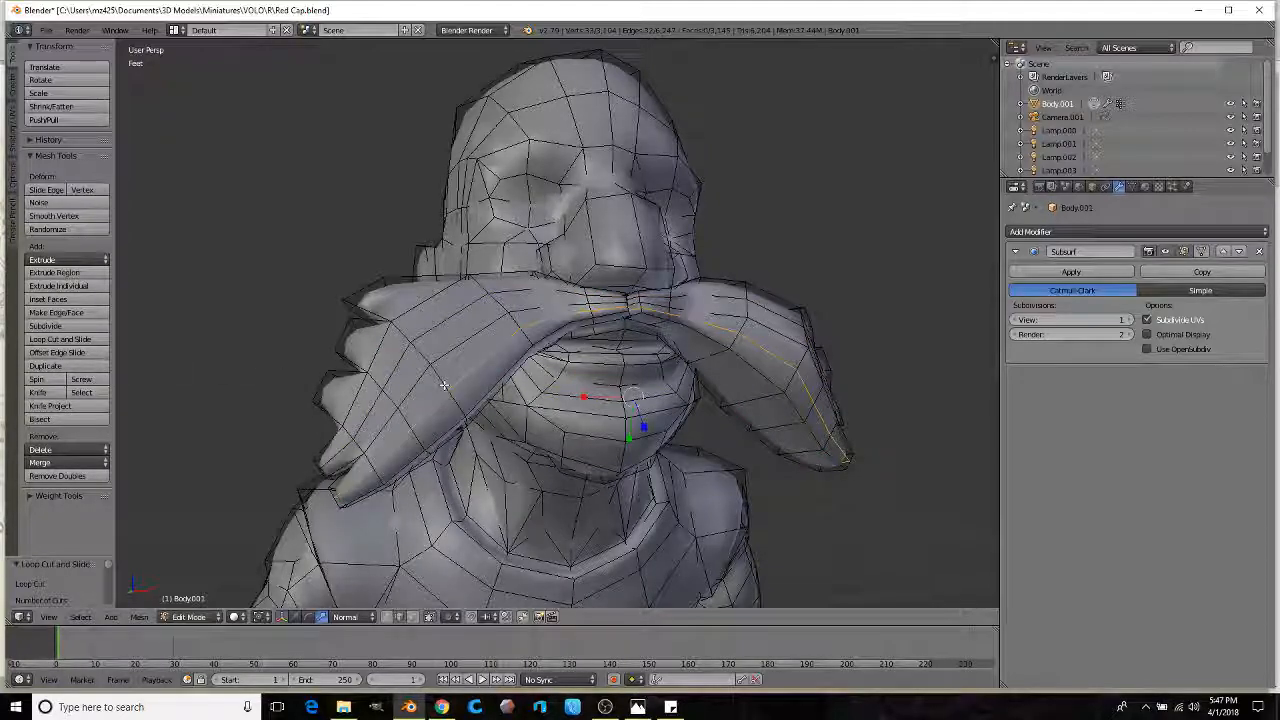
scroll(444, 388, down, 2)
middle_drag(444, 388, 456, 408)
scroll(439, 398, up, 3)
scroll(439, 392, up, 1)
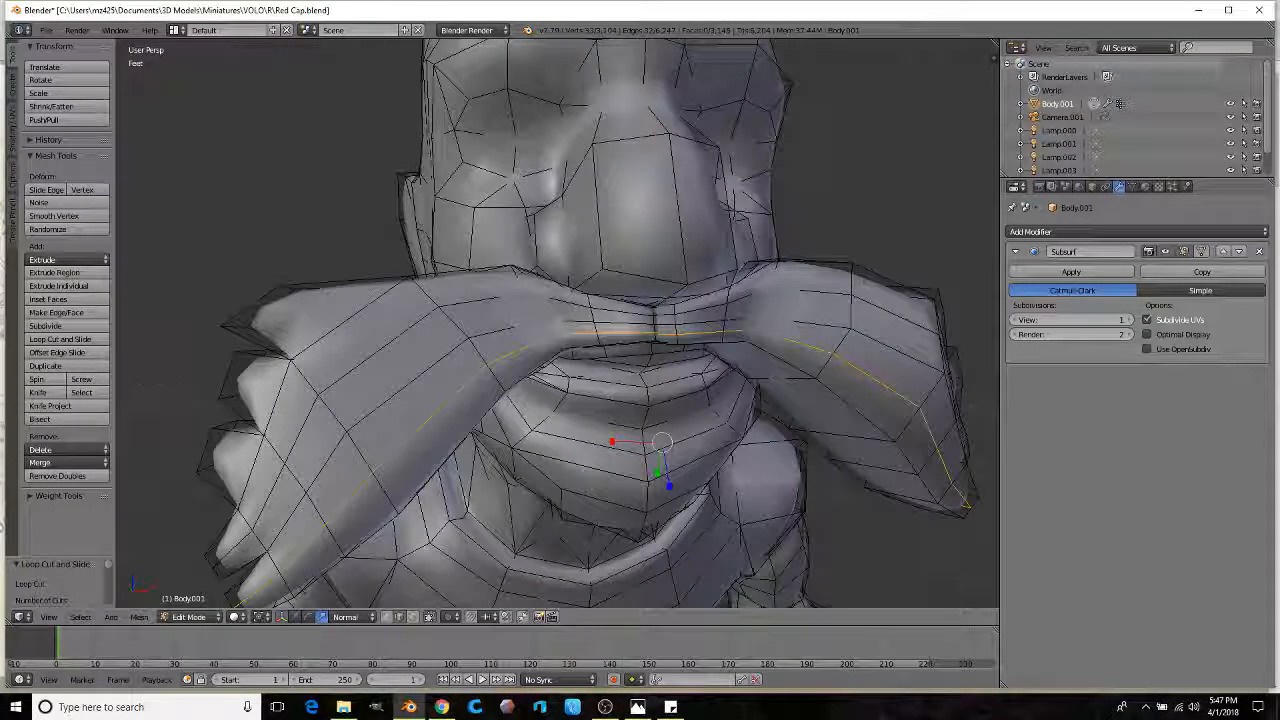
Step: Cut three more centred edge loops across and lower on the moustache
click(88, 341)
click(337, 409)
right_click(335, 408)
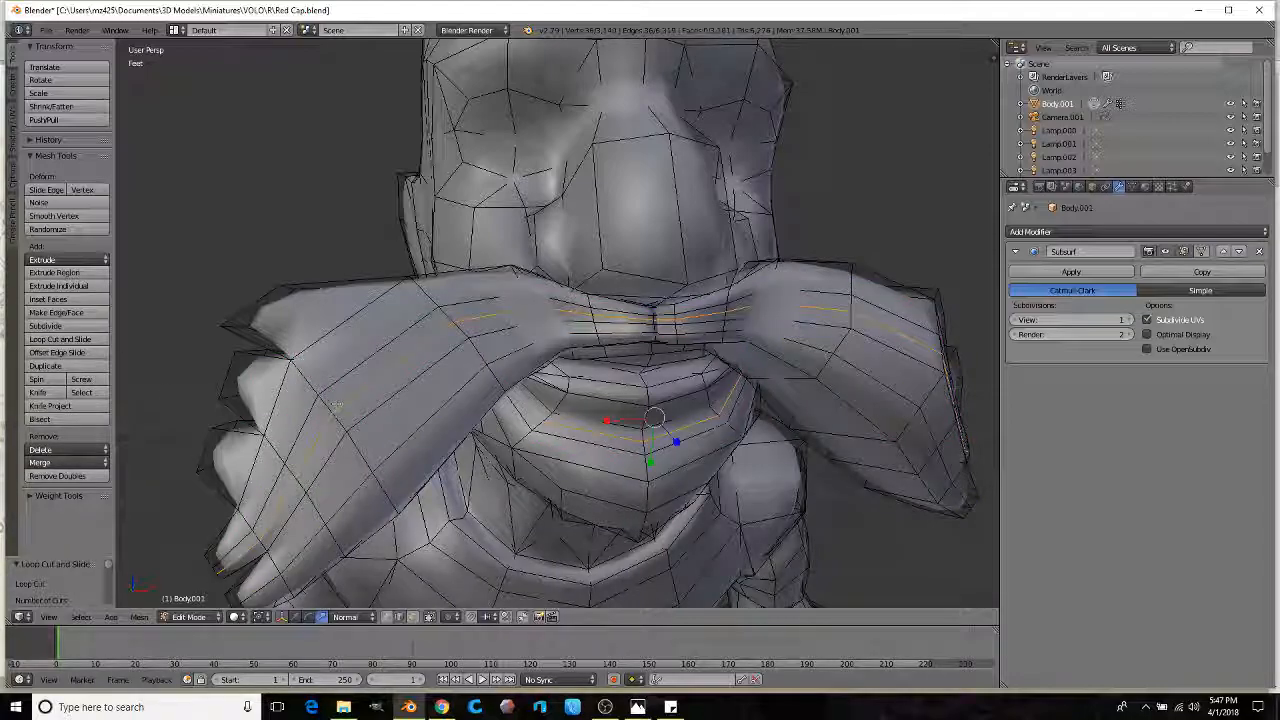
click(62, 340)
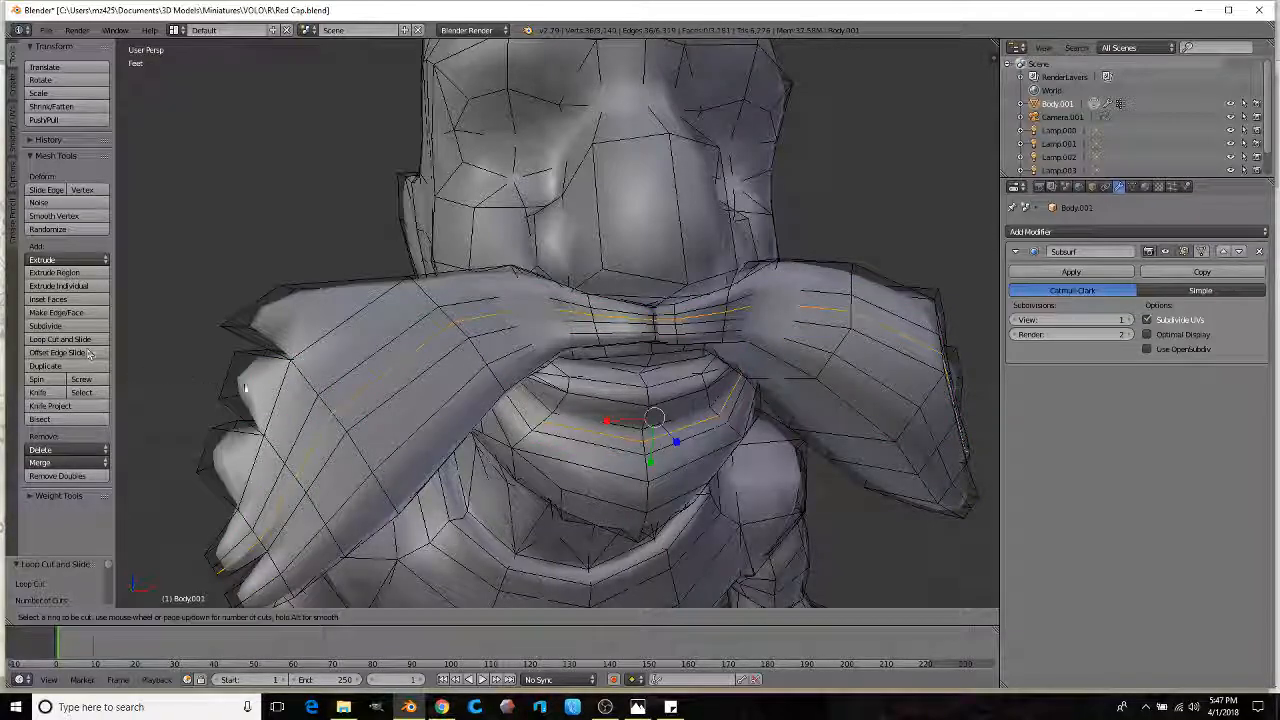
click(366, 463)
right_click(366, 463)
click(68, 341)
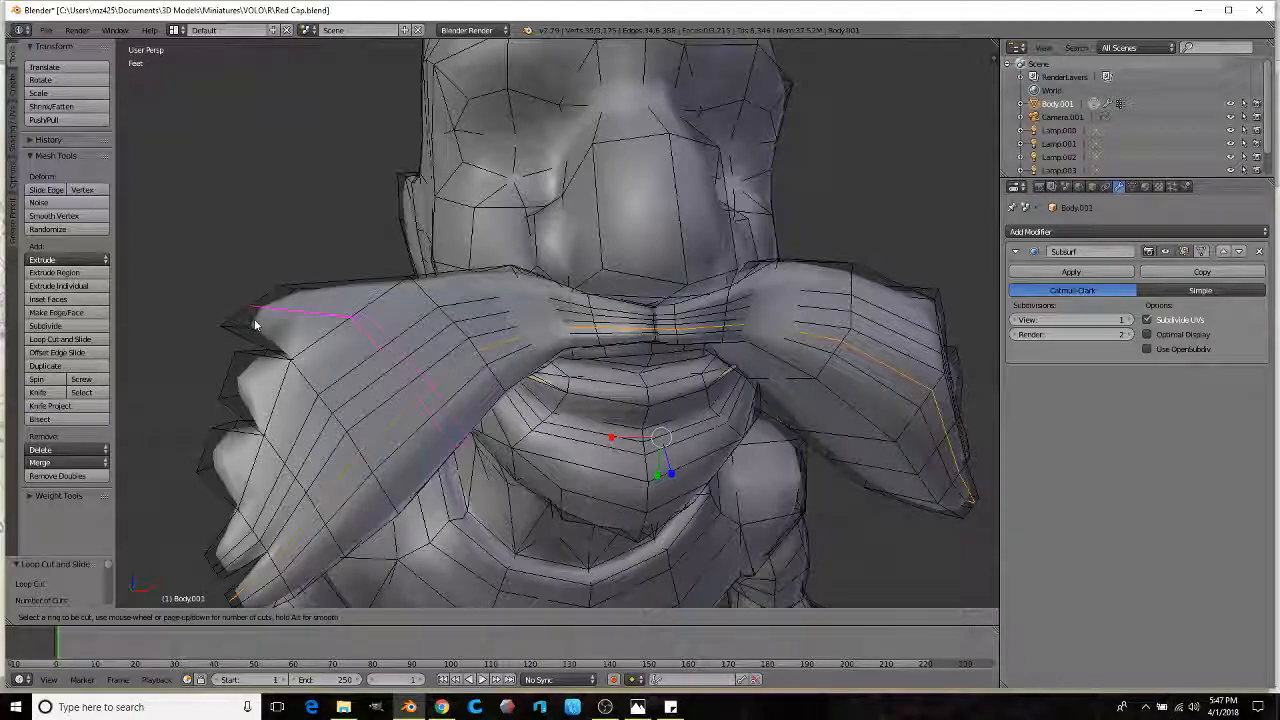
click(314, 371)
right_click(314, 371)
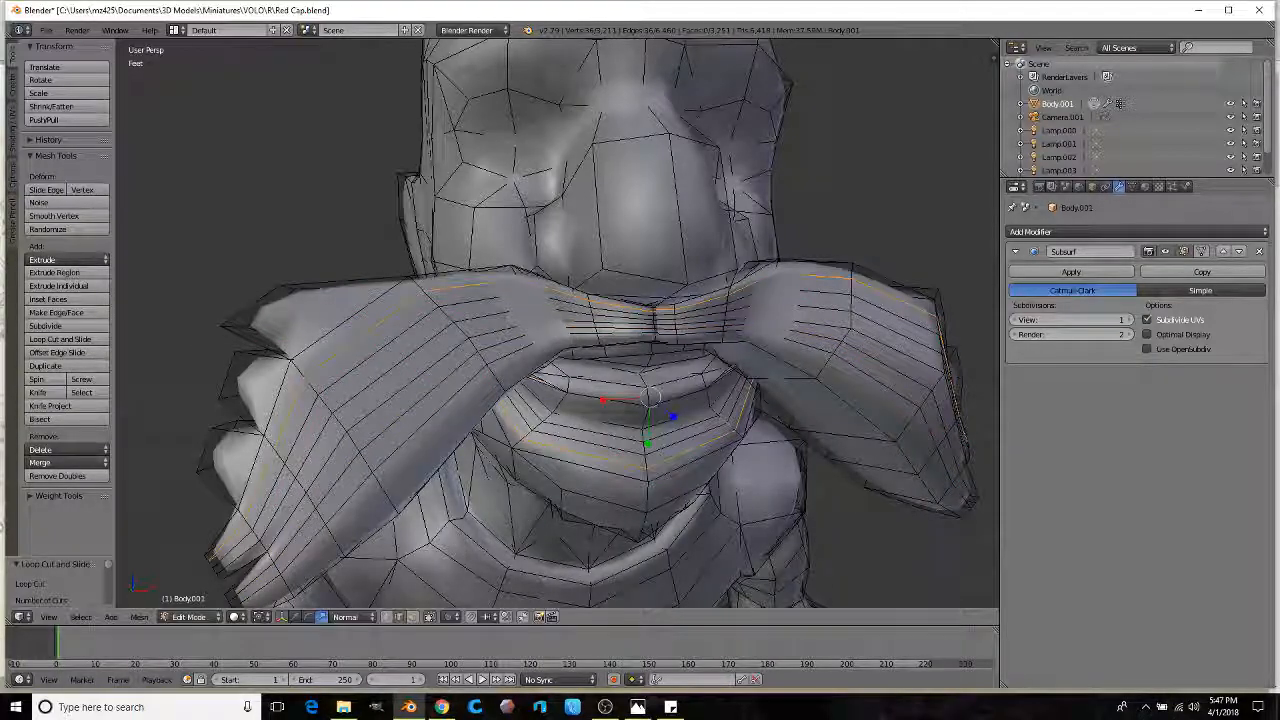
Step: Shift-select moustache edges on the left side and along the top centre
shift+right_click(320, 467)
shift+right_click(273, 497)
shift+right_click(302, 533)
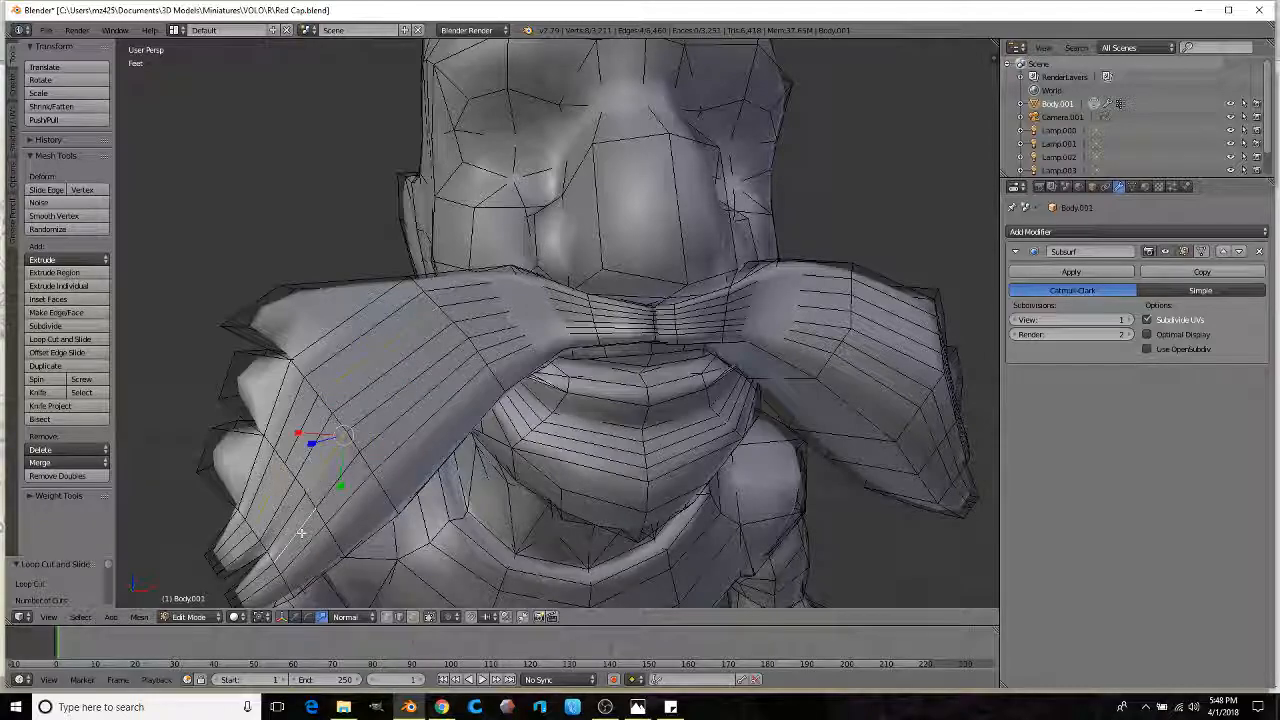
shift+right_click(503, 303)
shift+right_click(575, 310)
shift+right_click(712, 316)
shift+right_click(805, 317)
Step: Add the right-side moustache edges to the selection
shift+right_click(818, 328)
shift+right_click(903, 335)
shift+right_click(882, 372)
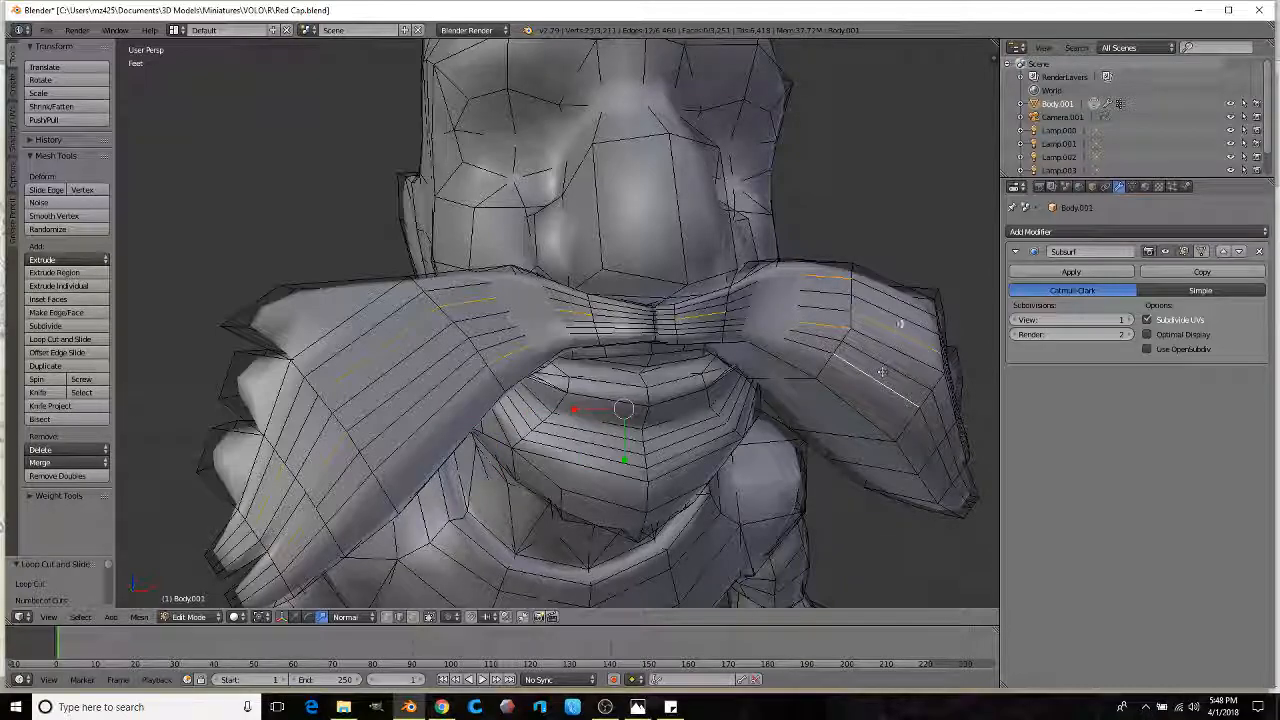
shift+right_click(908, 307)
middle_drag(931, 443, 832, 444)
shift+right_click(832, 444)
shift+right_click(852, 378)
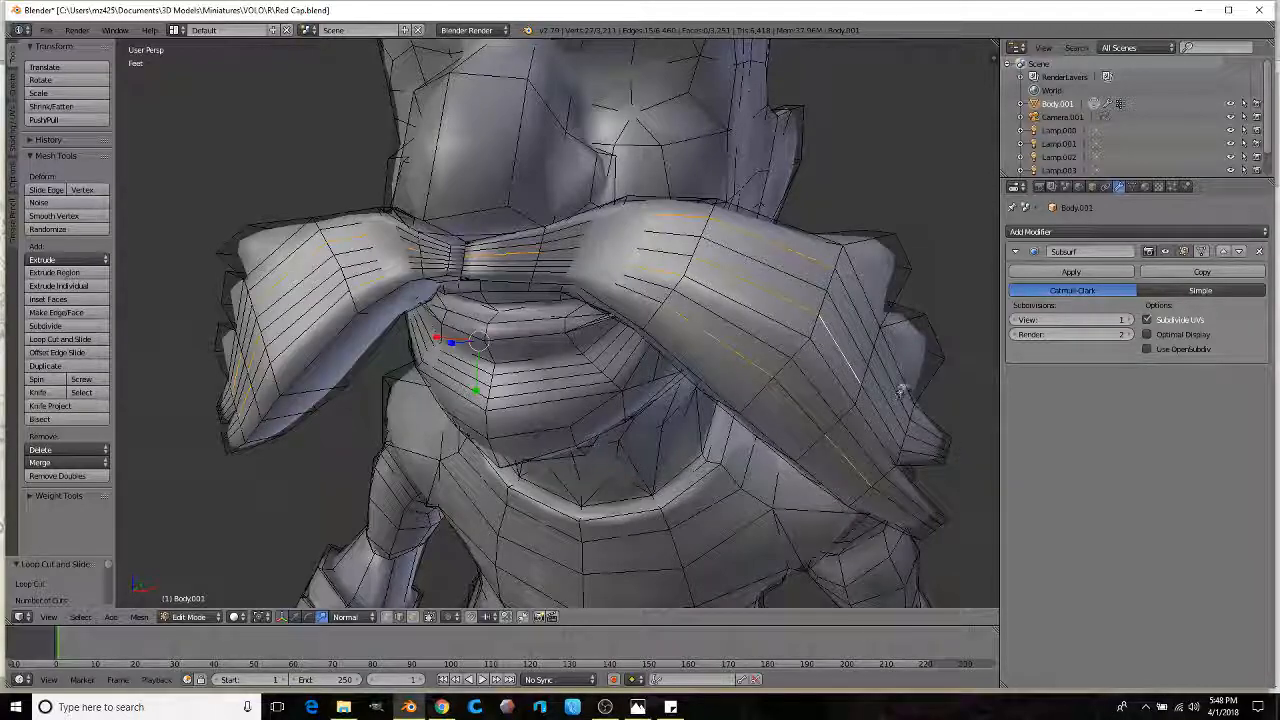
shift+right_click(891, 381)
mouse_move(891, 381)
middle_down()
mouse_move(459, 406)
mouse_move(443, 348)
middle_up()
Step: Move the selected moustache edges into their new position with G
key(g)
click(430, 350)
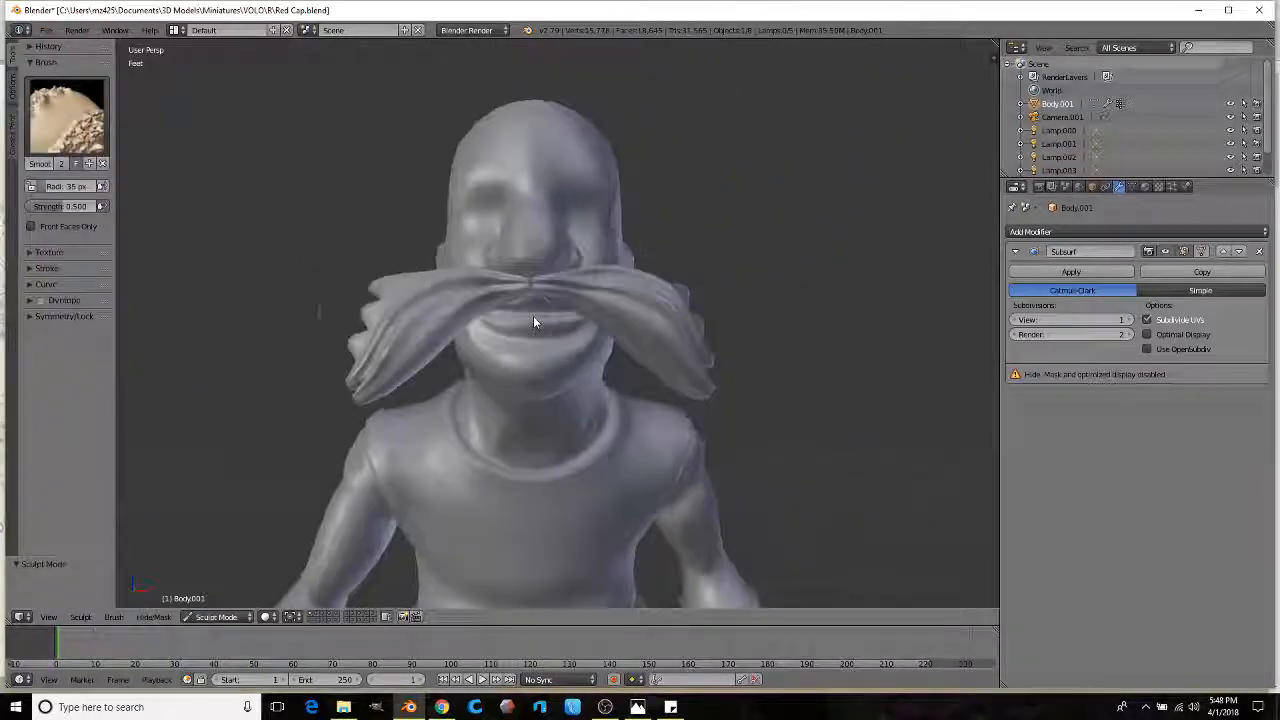
mouse_move(531, 323)
middle_down()
mouse_move(531, 391)
mouse_move(474, 377)
middle_up()
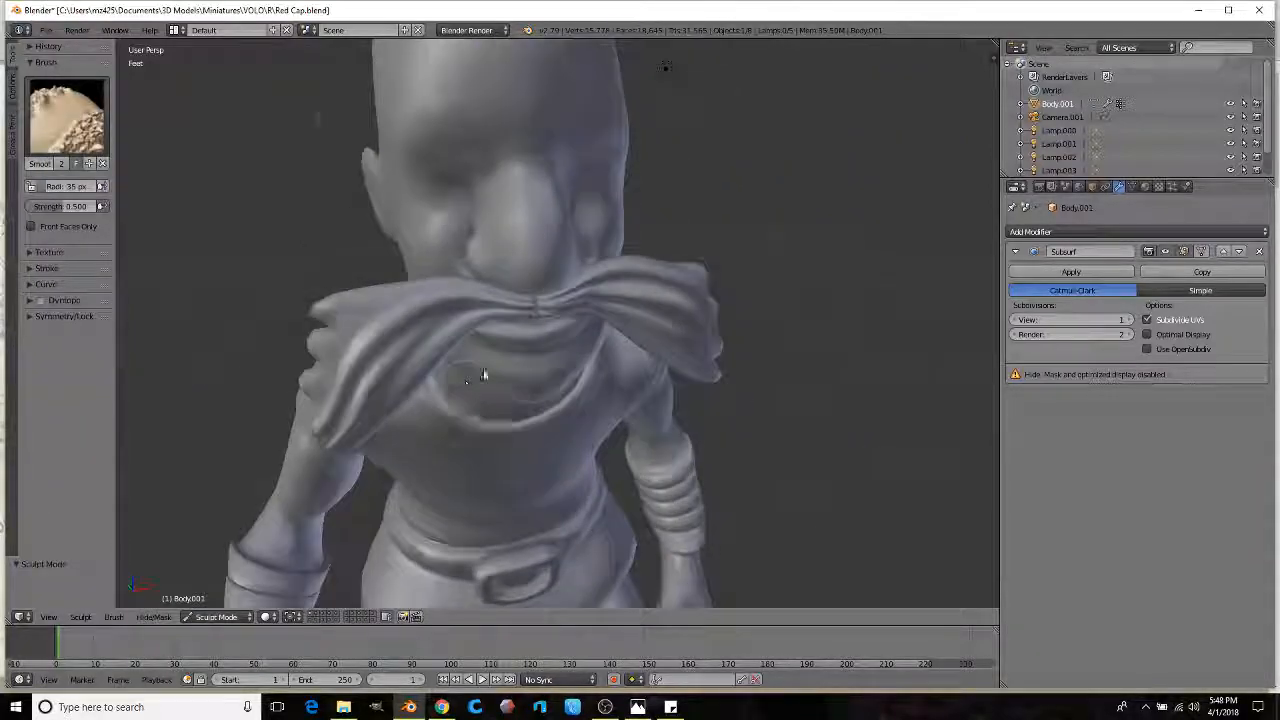
scroll(490, 371, up, 3)
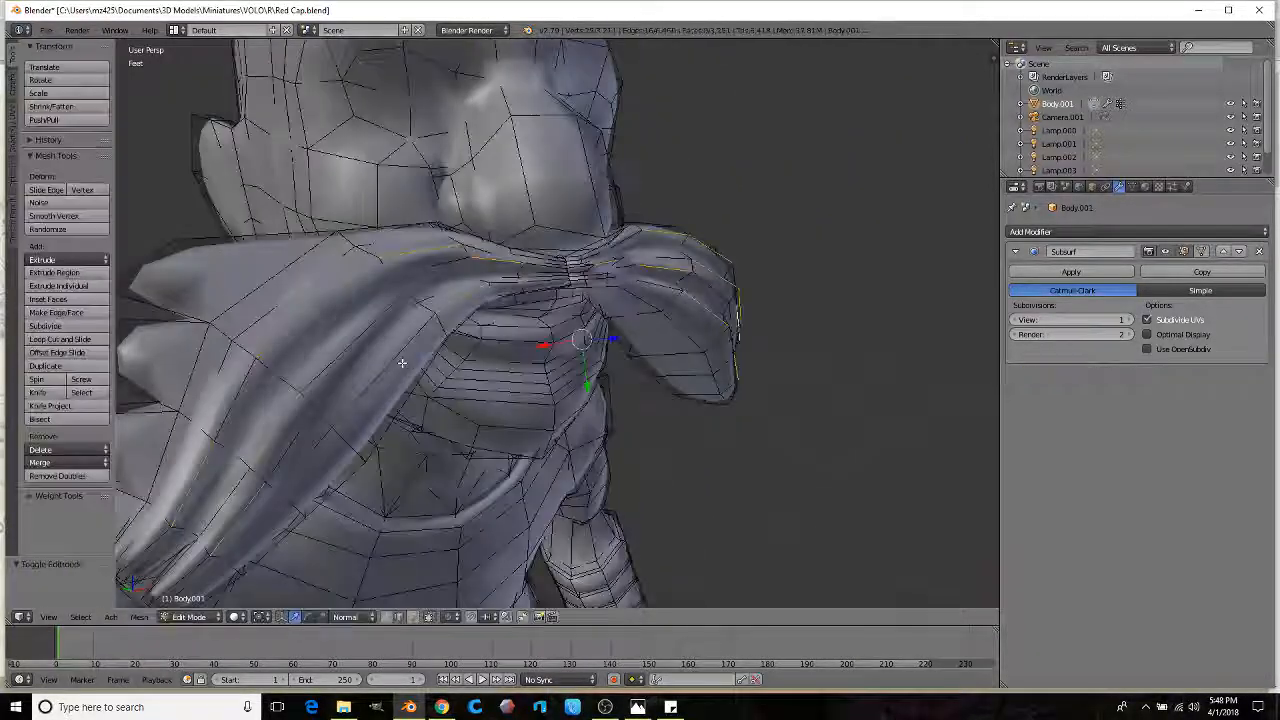
middle_drag(430, 350, 427, 333)
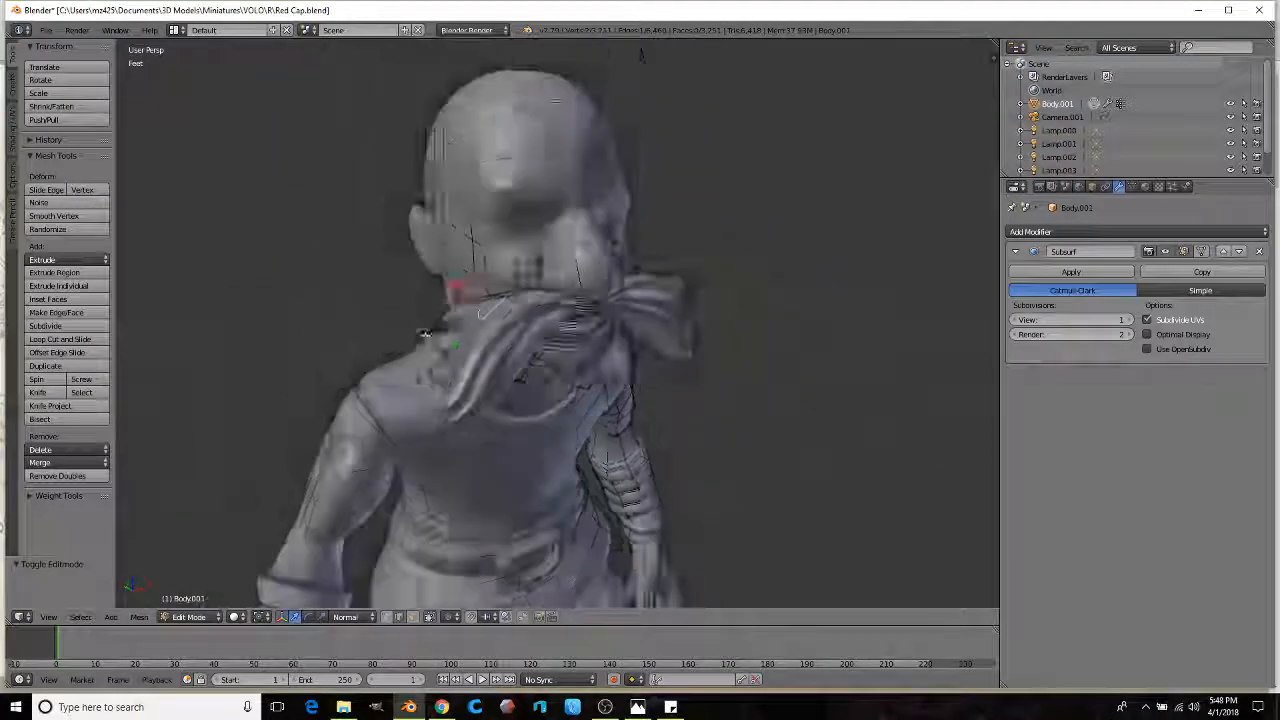
Step: Inspect the smoothed moustache from several angles, then return to Edit Mode
scroll(480, 327, down, 5)
middle_drag(480, 327, 519, 323)
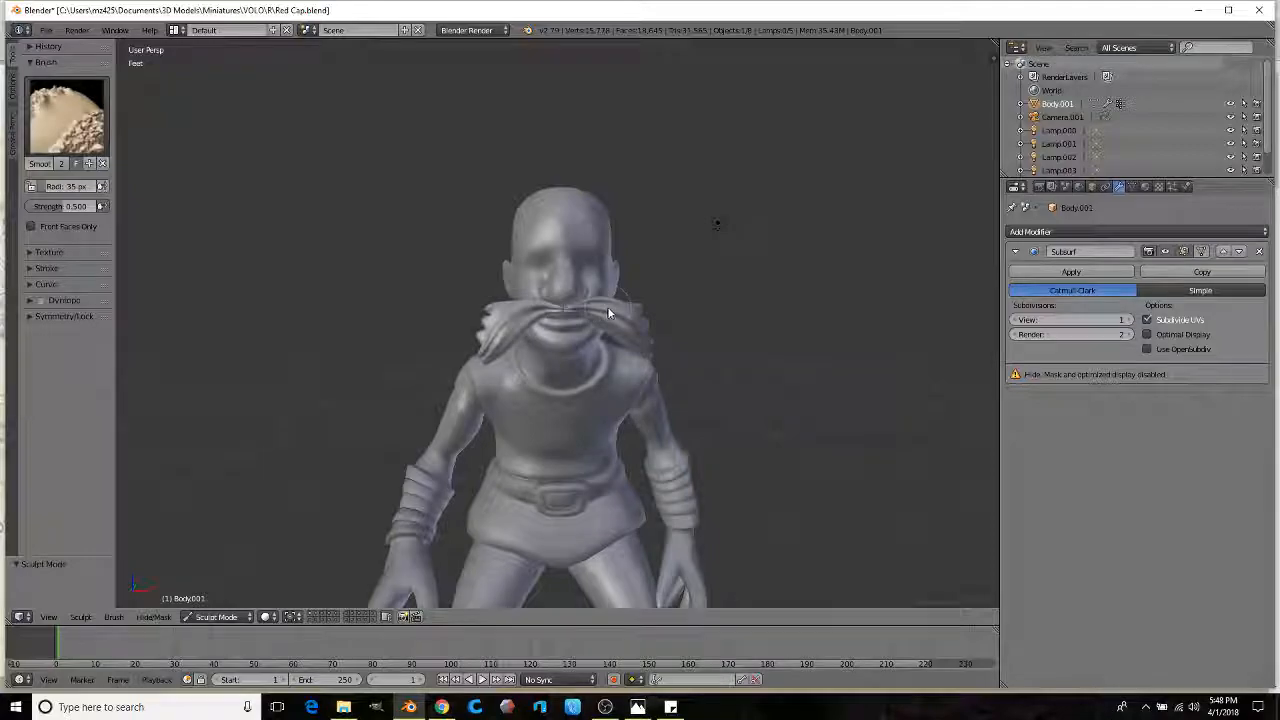
mouse_move(624, 318)
middle_down()
mouse_move(619, 334)
mouse_move(434, 324)
middle_up()
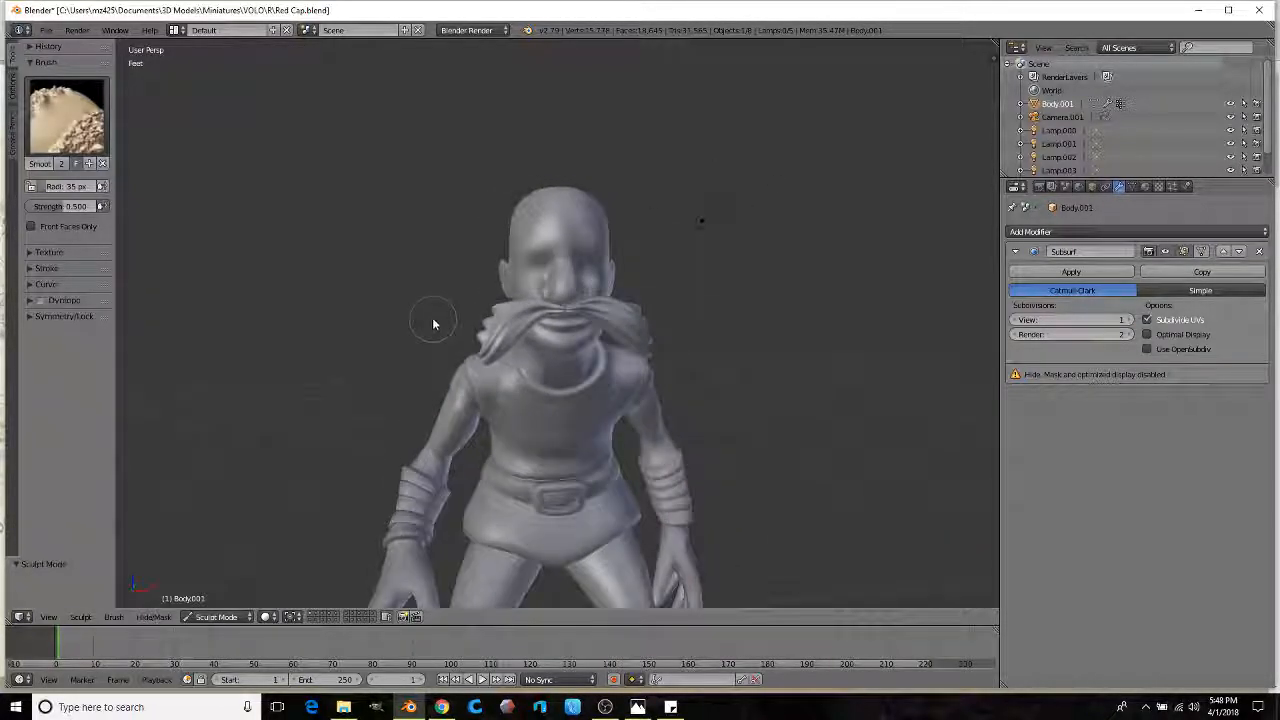
scroll(433, 323, up, 6)
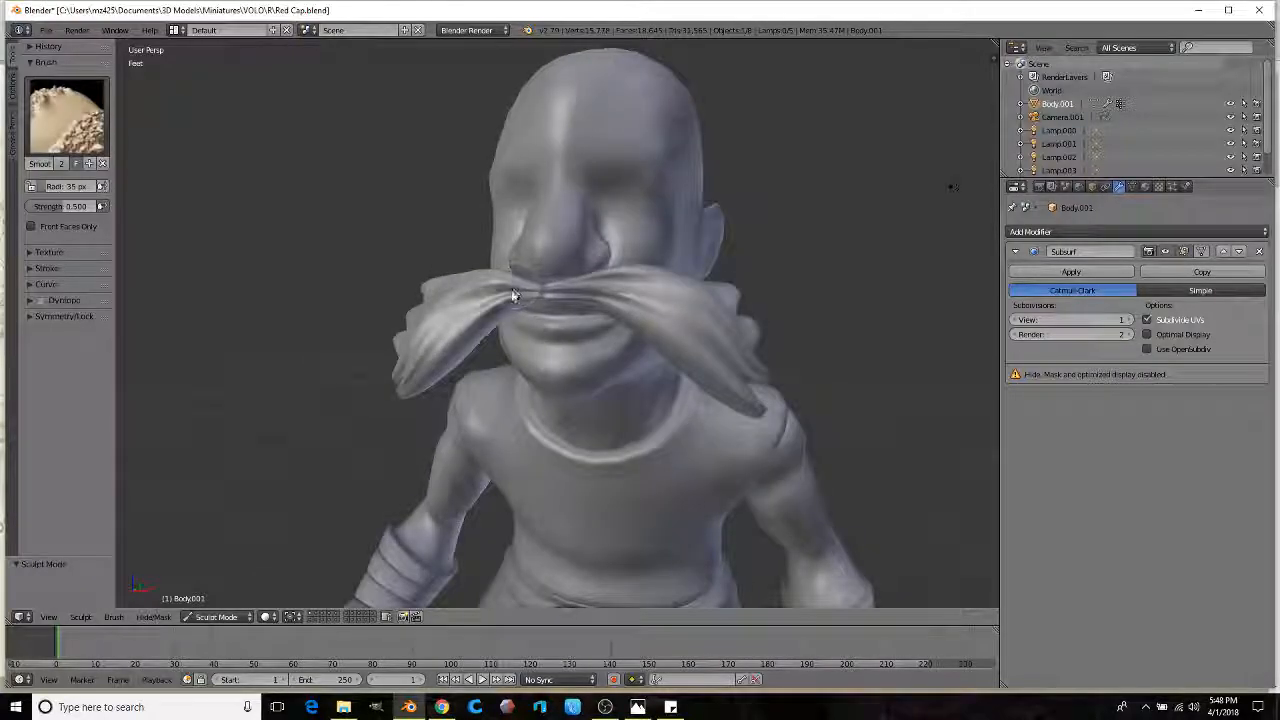
middle_drag(575, 298, 646, 297)
scroll(629, 320, up, 3)
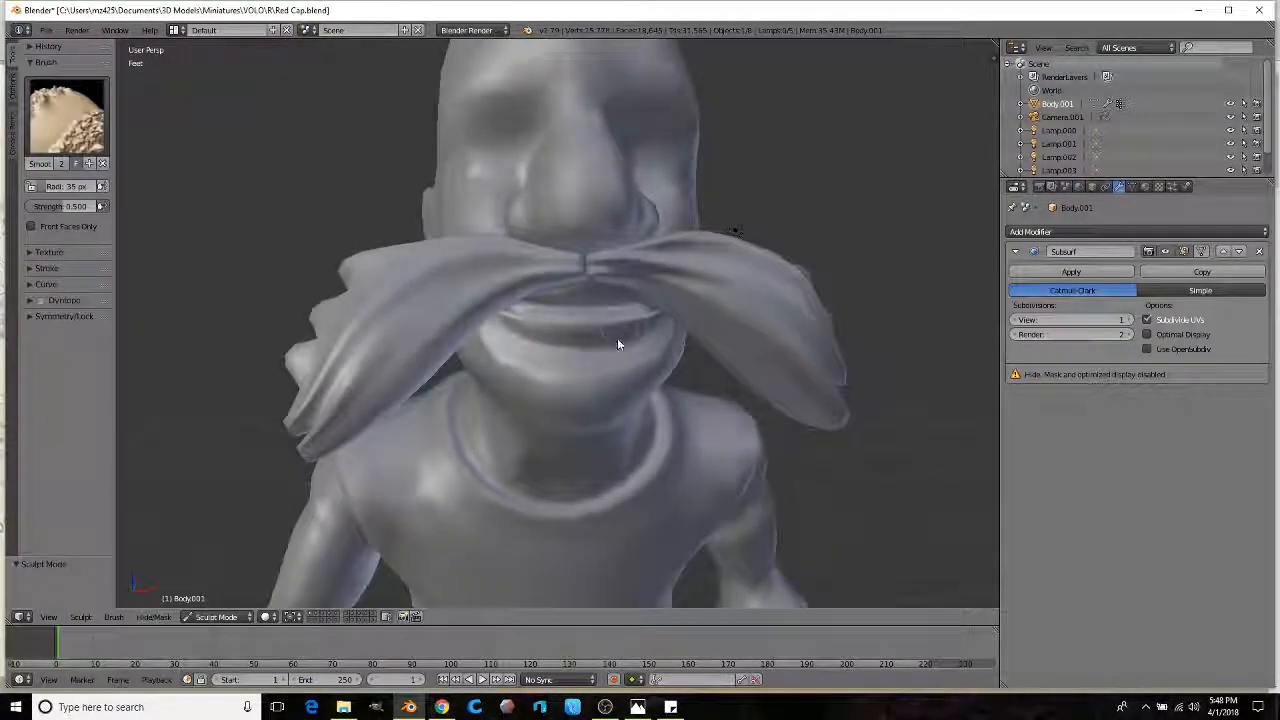
key(Tab)
mouse_move(617, 344)
middle_down()
mouse_move(610, 382)
mouse_move(608, 363)
middle_up()
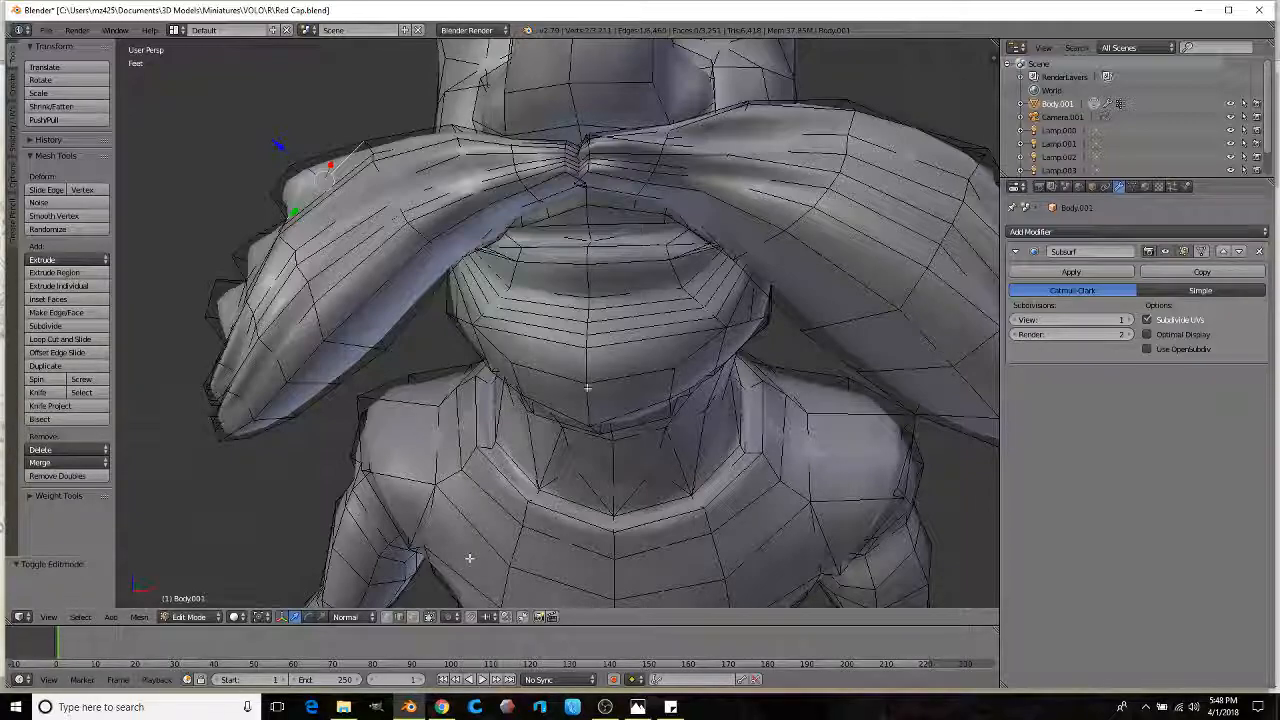
Step: Select a block of faces under the chin in face select mode
click(412, 616)
right_click(632, 280)
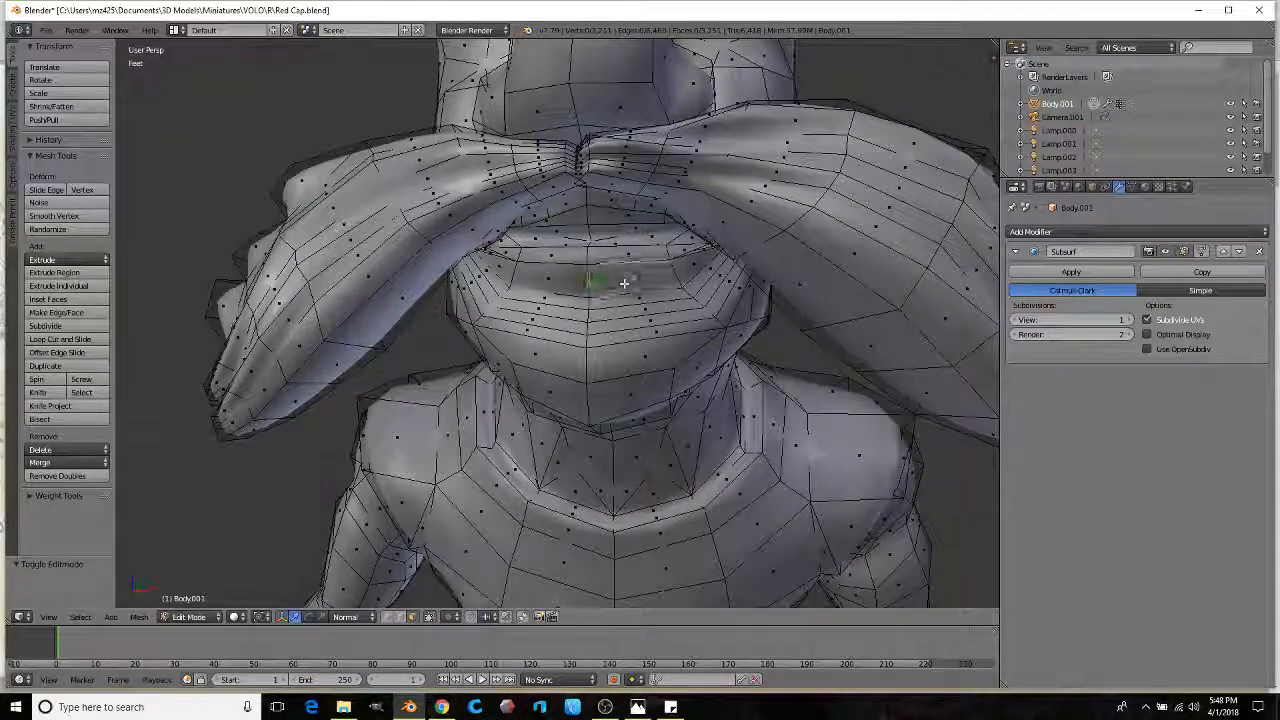
ctrl+right_click(636, 372)
ctrl+right_click(560, 299)
ctrl+right_click(562, 283)
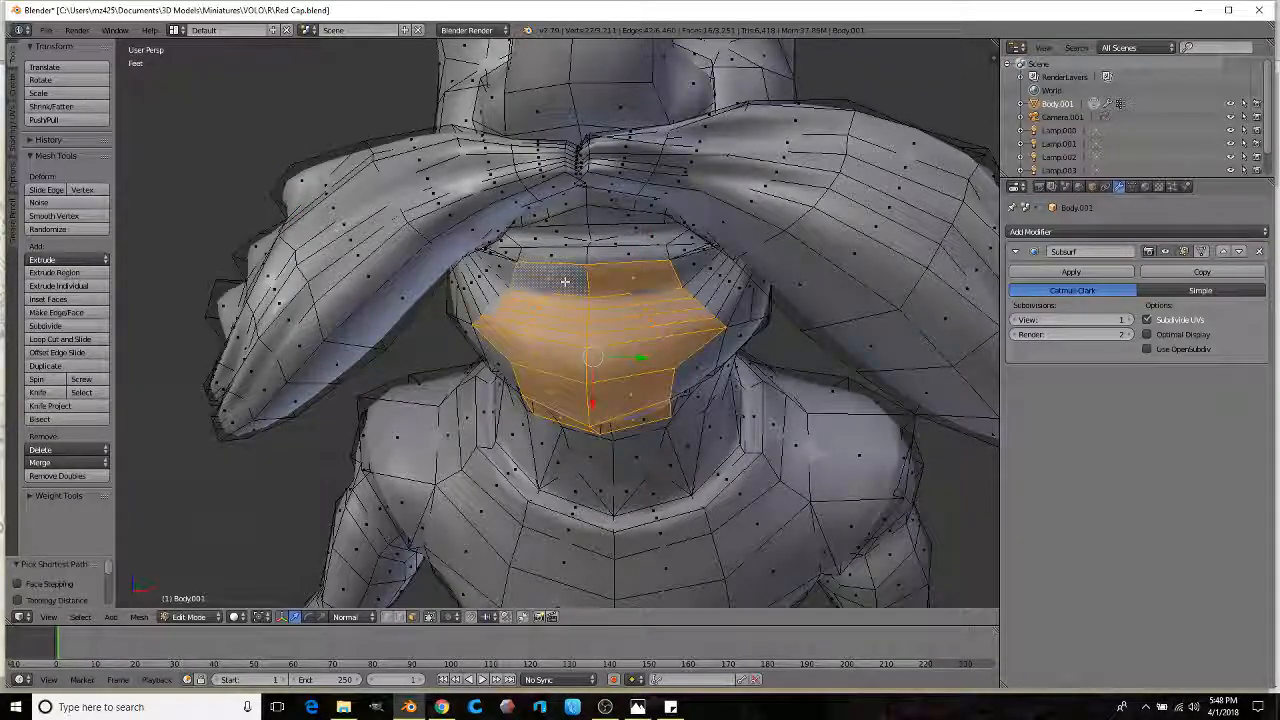
scroll(617, 356, down, 1)
shift+right_click(617, 287)
shift+right_click(560, 287)
scroll(603, 297, down, 1)
middle_drag(697, 306, 561, 376)
ctrl+right_click(621, 360)
ctrl+right_click(621, 360)
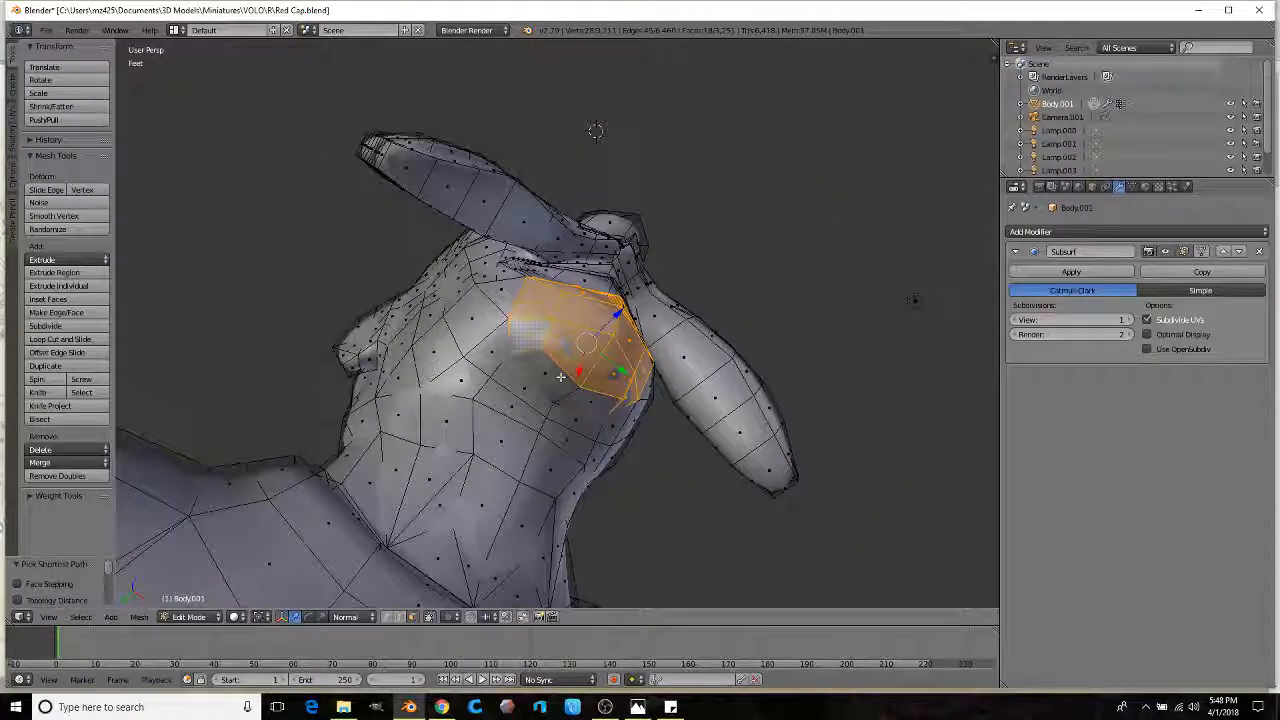
middle_drag(595, 131, 637, 326)
Step: Extrude the chin faces downward twice, scale them to 0.764, and add an offset edge loop
key(e)
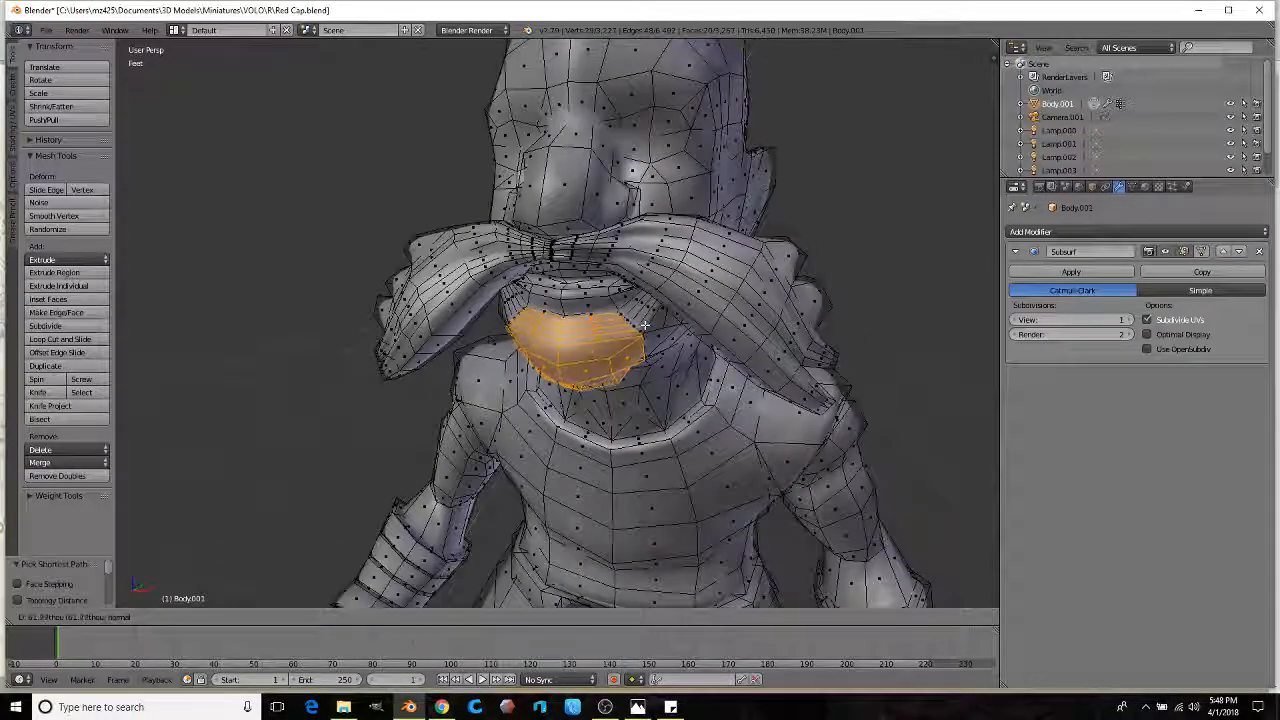
click(659, 343)
middle_drag(683, 349, 537, 316)
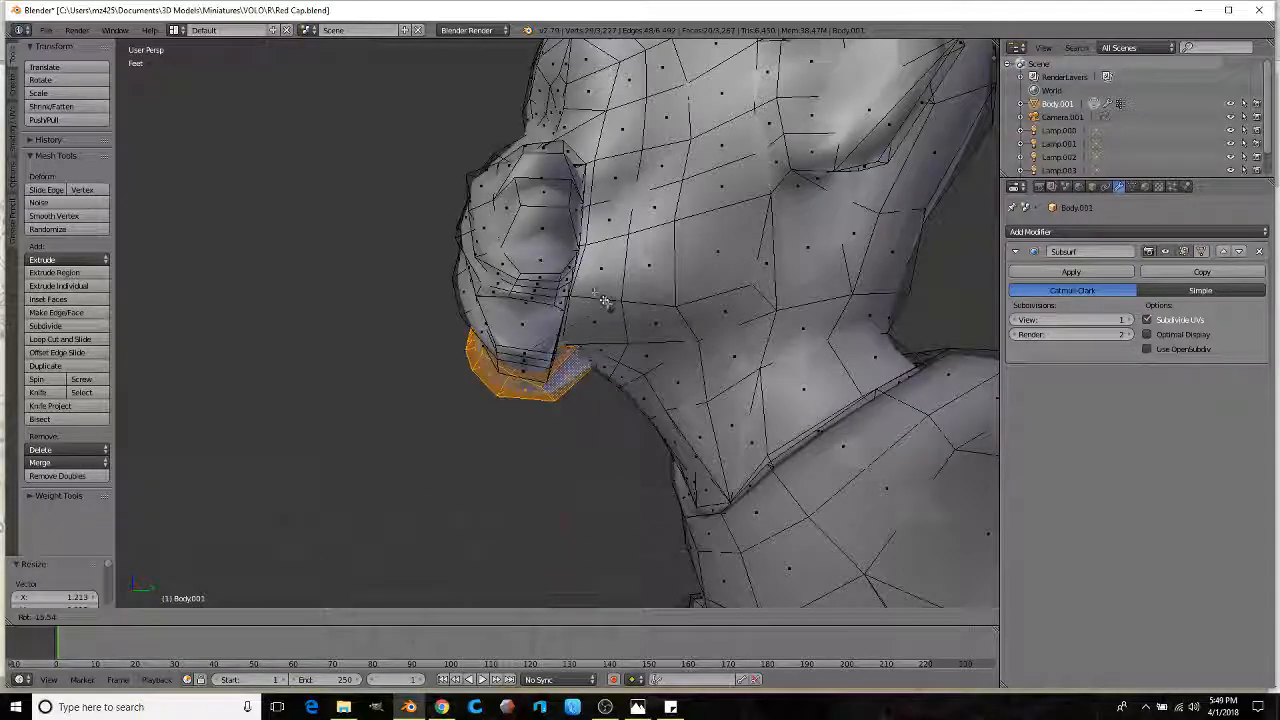
middle_drag(579, 323, 600, 354)
key(e)
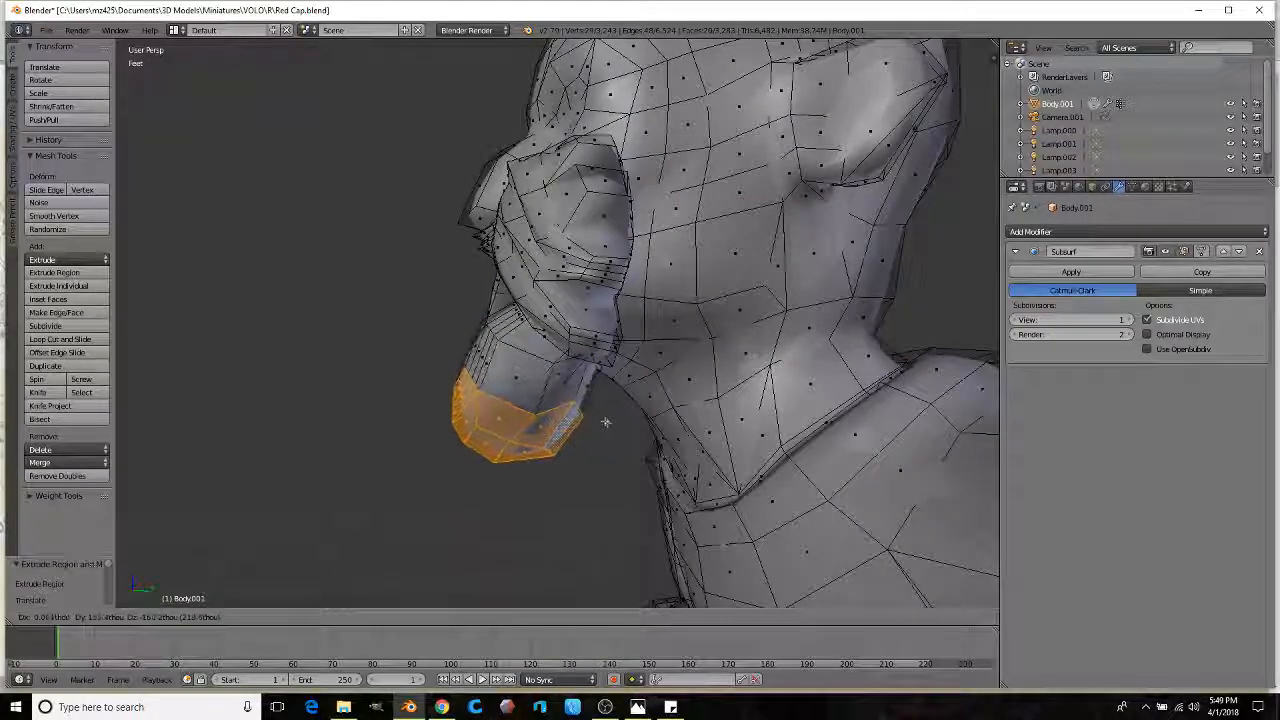
click(614, 434)
middle_drag(614, 434, 392, 356)
key(s)
click(670, 393)
click(100, 352)
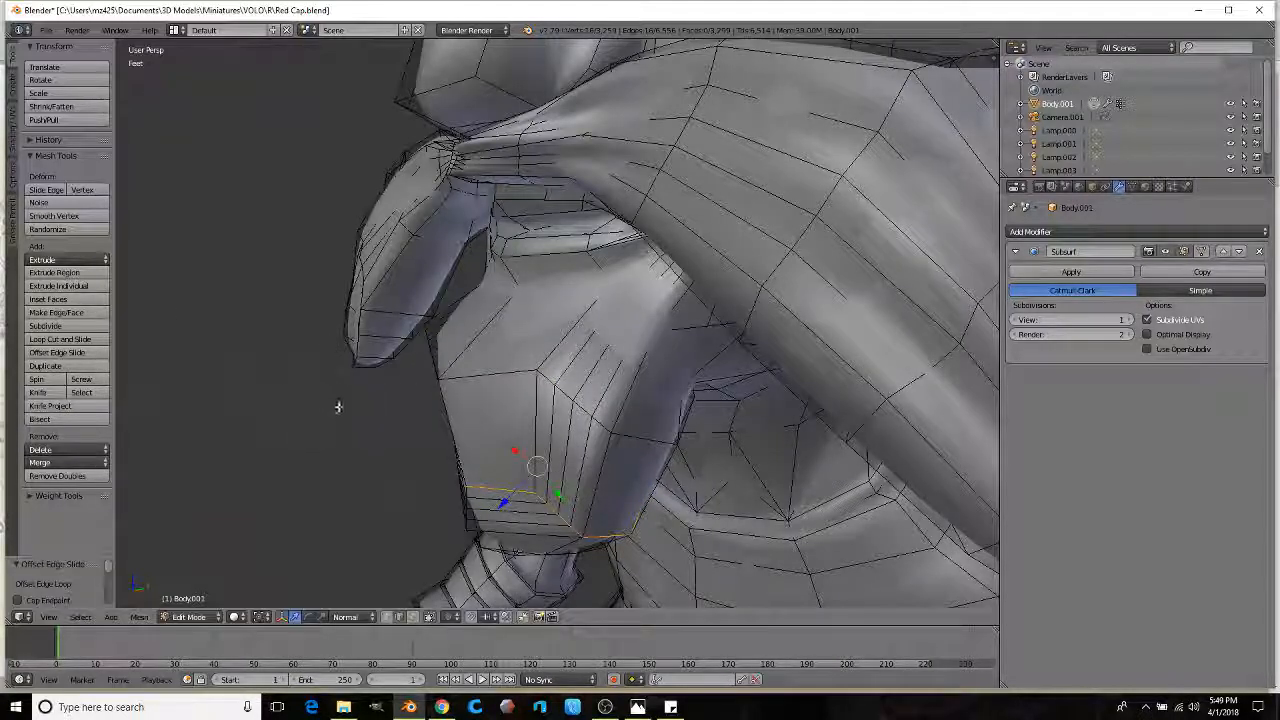
Step: Add an edge loop near the beard's bottom and raise its two lower edges upward
key(3)
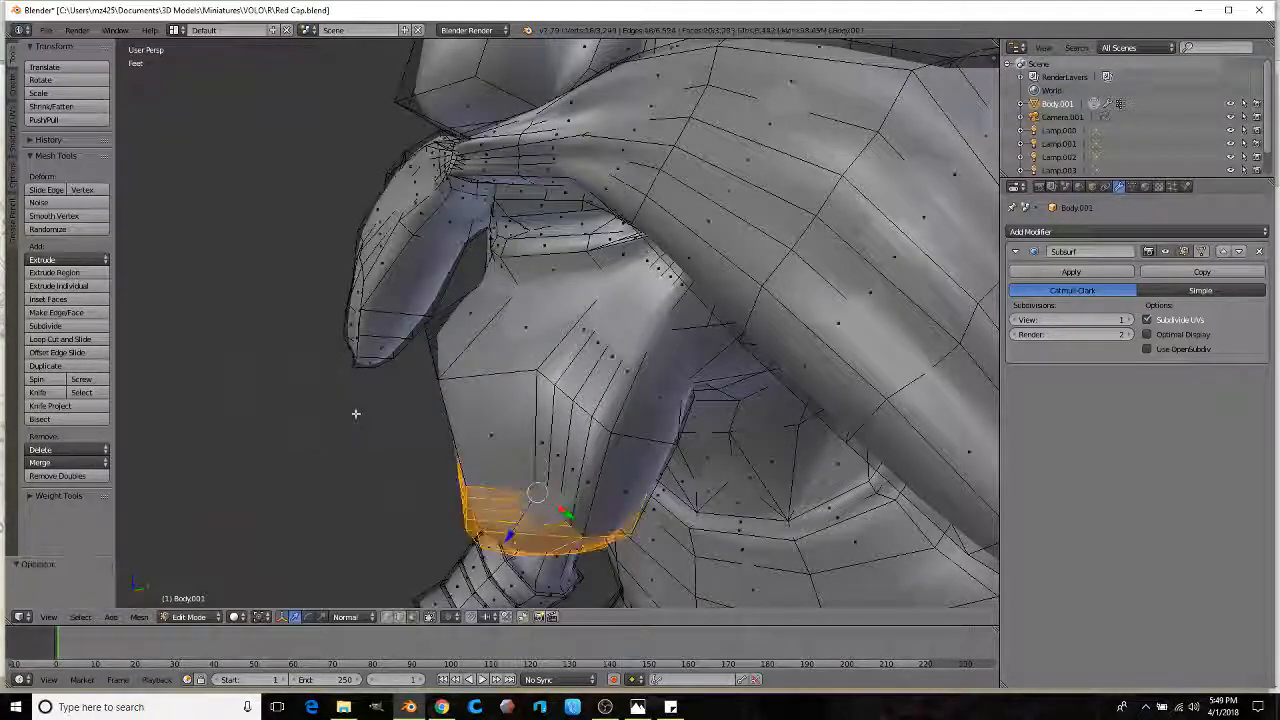
click(593, 355)
middle_drag(589, 339, 610, 372)
right_click(592, 432)
shift+right_click(540, 424)
scroll(565, 421, down, 2)
key(g)
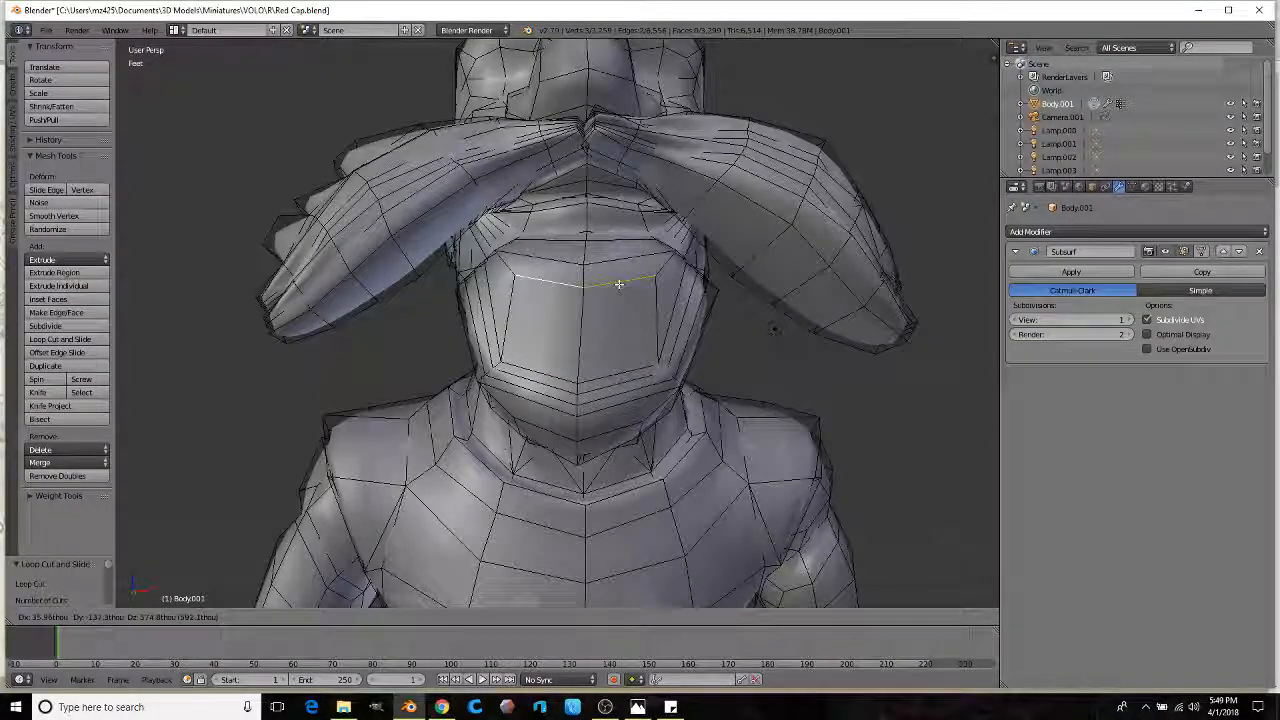
click(617, 282)
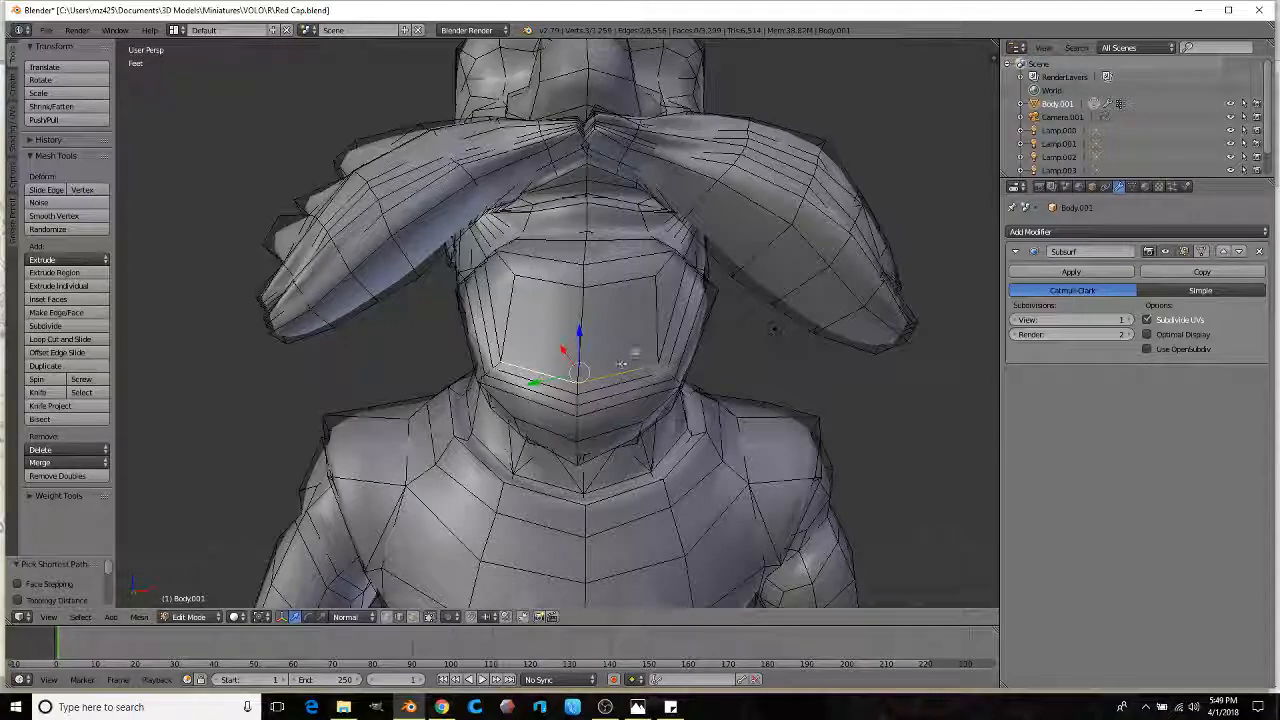
key(g)
click(618, 298)
Step: Raise the left and lower right chin edges further to reshape the chin
scroll(618, 300, down, 1)
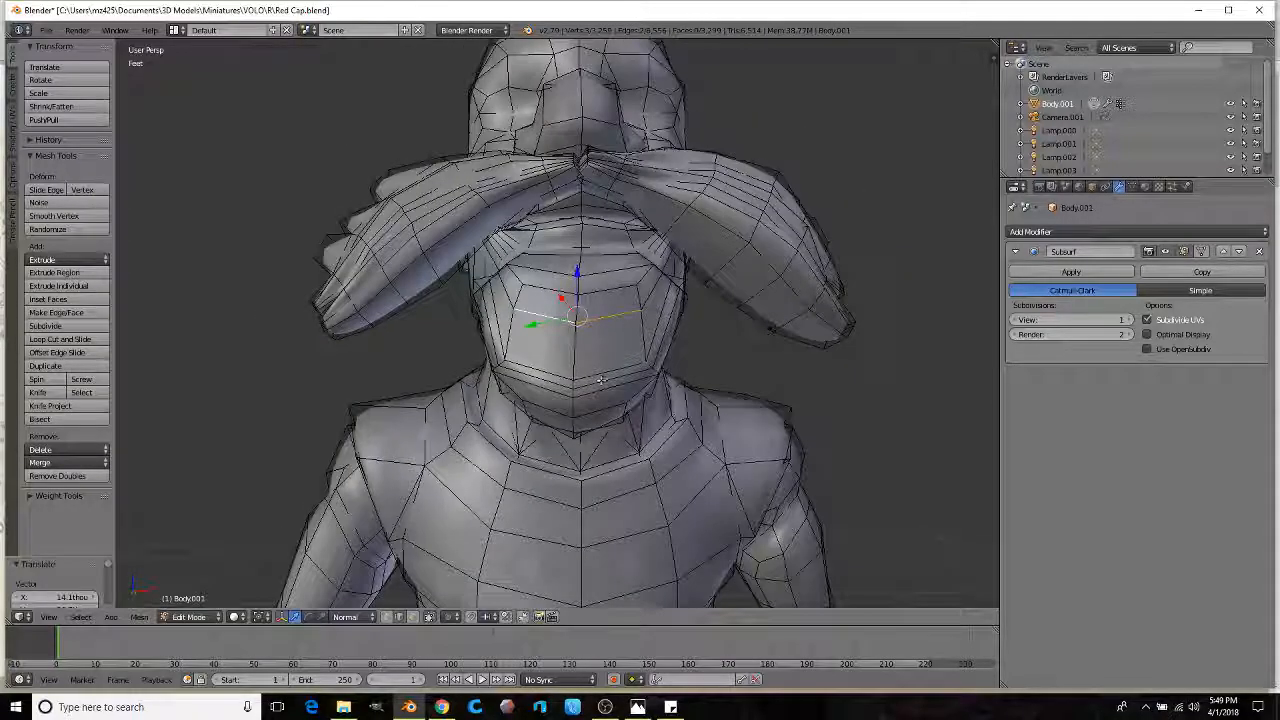
ctrl+right_click(548, 371)
middle_drag(560, 371, 566, 352)
key(g)
click(630, 292)
middle_drag(630, 294, 600, 358)
right_click(600, 368)
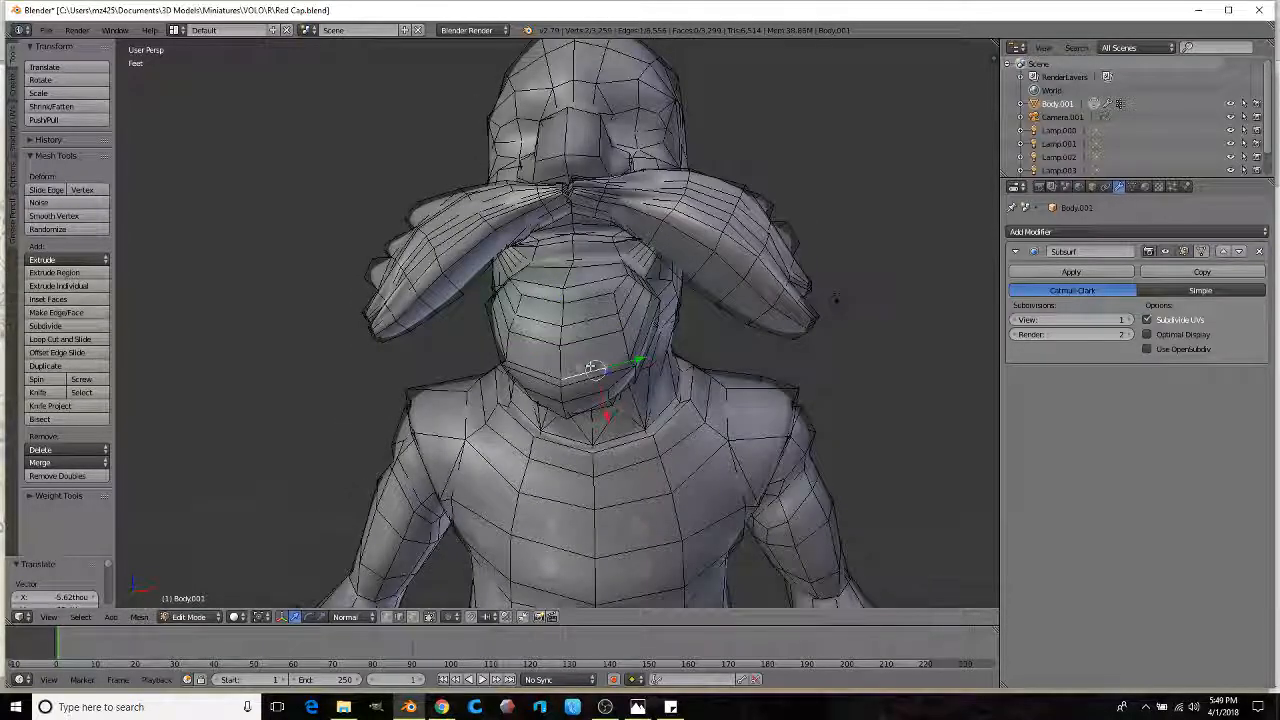
ctrl+right_click(537, 363)
key(g)
click(603, 348)
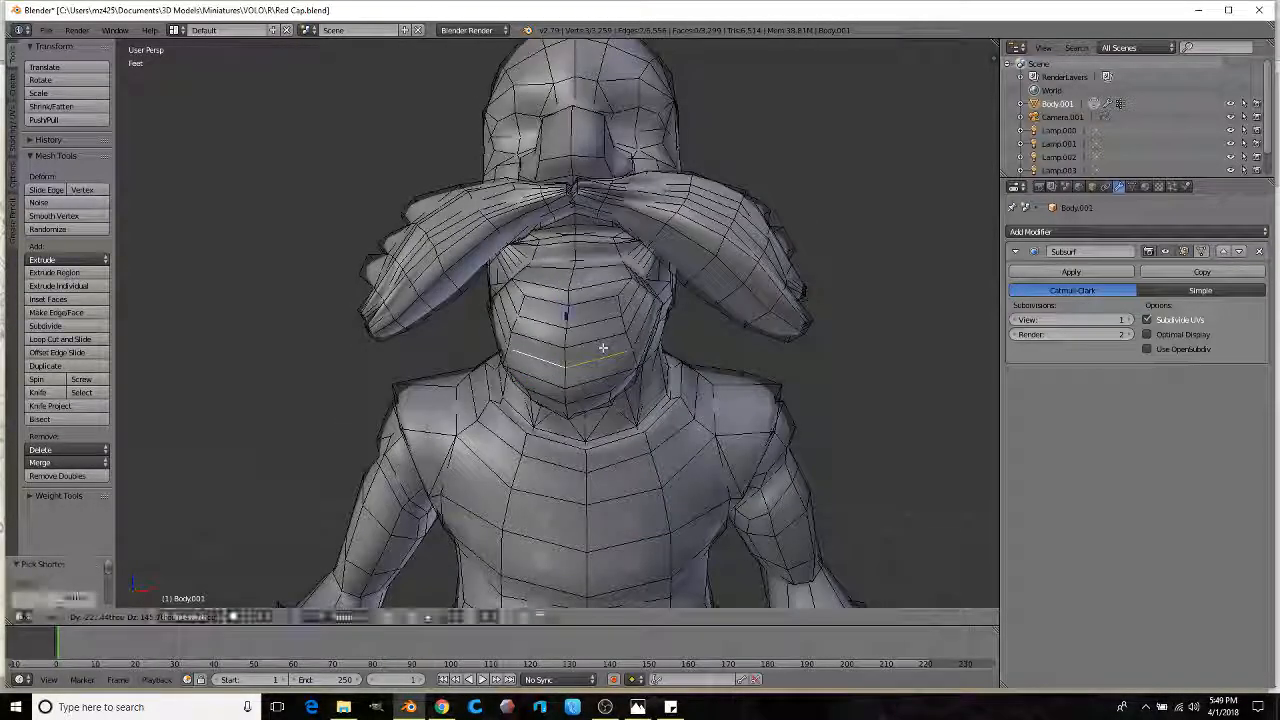
Step: Preview the smoothed chin in sculpt mode, then return to edit mode
middle_drag(603, 348, 840, 370)
scroll(531, 354, down, 4)
key(Tab)
mouse_move(531, 354)
middle_down()
mouse_move(571, 343)
mouse_move(547, 324)
mouse_move(577, 334)
mouse_move(565, 352)
mouse_move(531, 349)
mouse_move(563, 343)
mouse_move(563, 371)
mouse_move(557, 354)
mouse_move(586, 314)
mouse_move(560, 338)
mouse_move(571, 332)
mouse_move(545, 300)
mouse_move(514, 103)
middle_up()
scroll(557, 376, up, 3)
key(Tab)
Step: Add a centred horizontal edge loop and a centred vertical edge loop on the beard
click(566, 287)
right_click(566, 287)
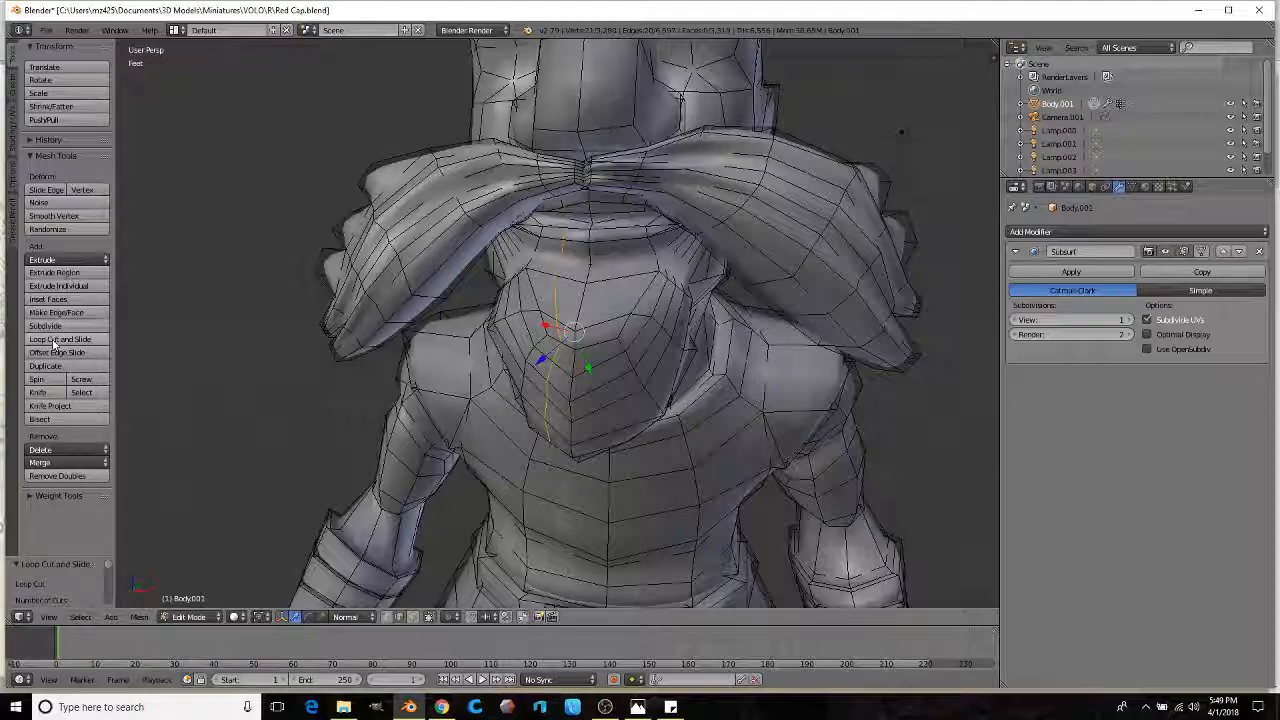
click(612, 327)
right_click(612, 327)
middle_drag(545, 378, 593, 340)
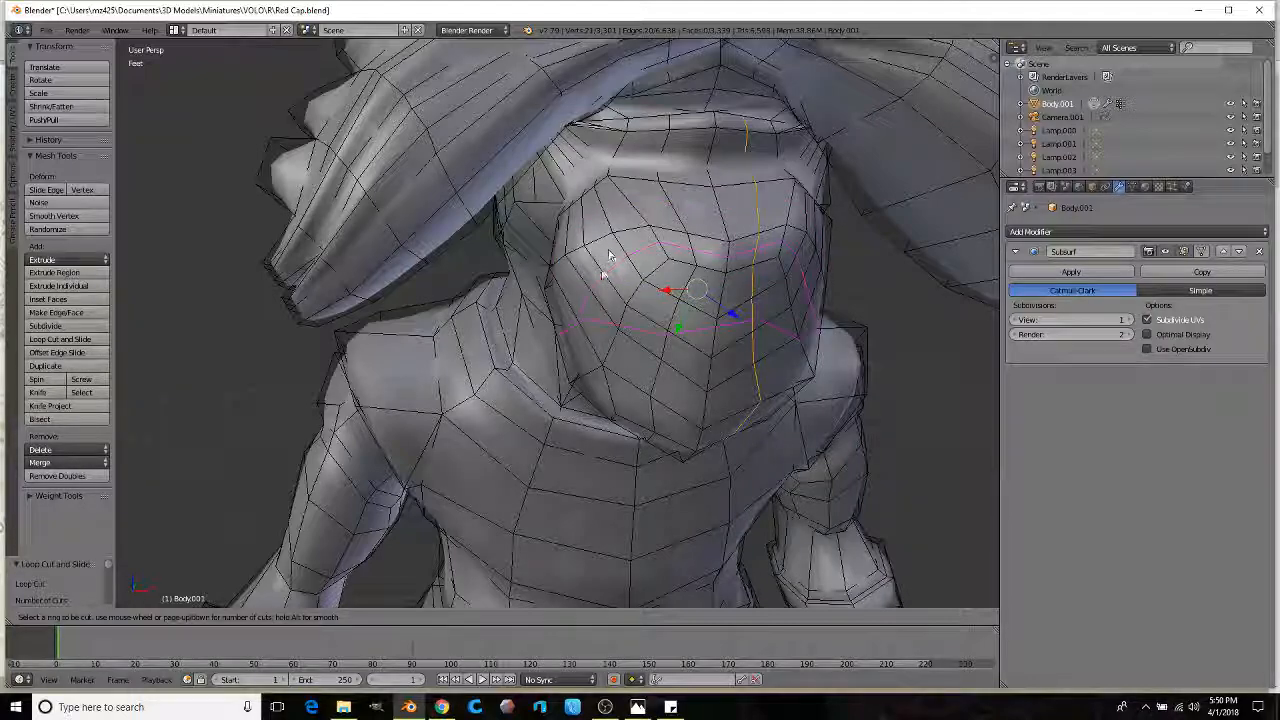
middle_drag(600, 272, 583, 343)
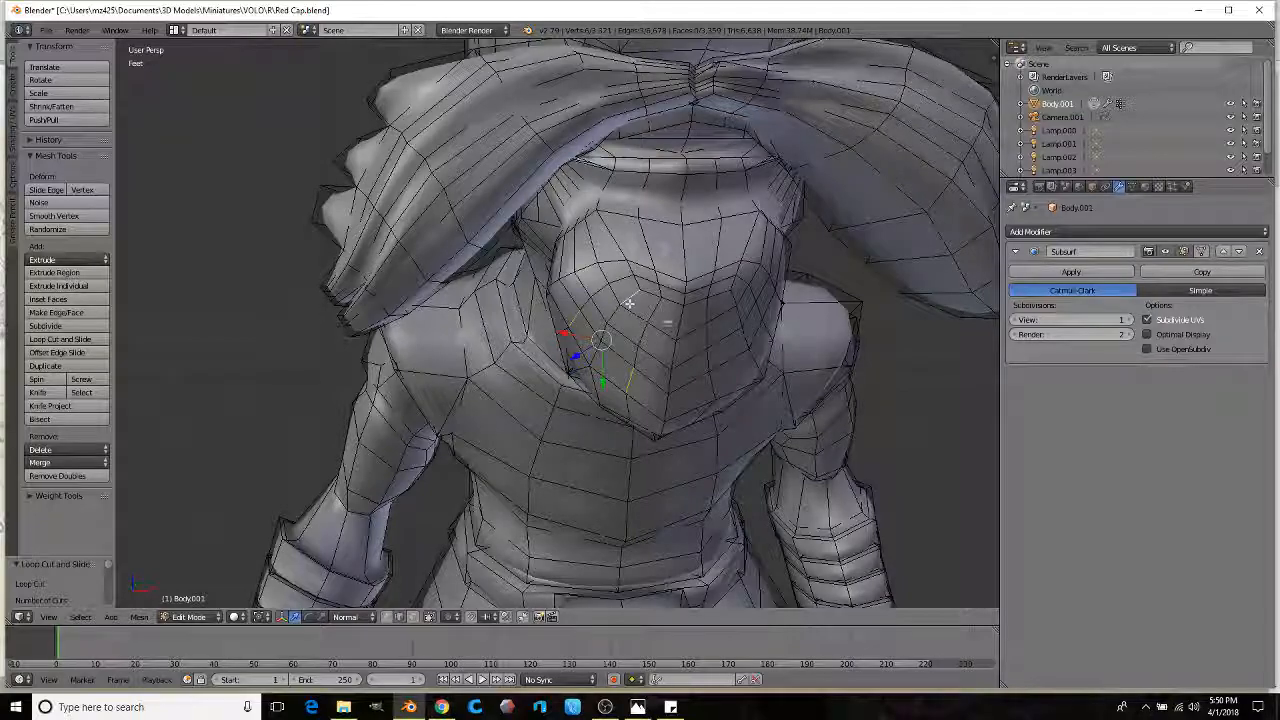
middle_drag(628, 302, 686, 350)
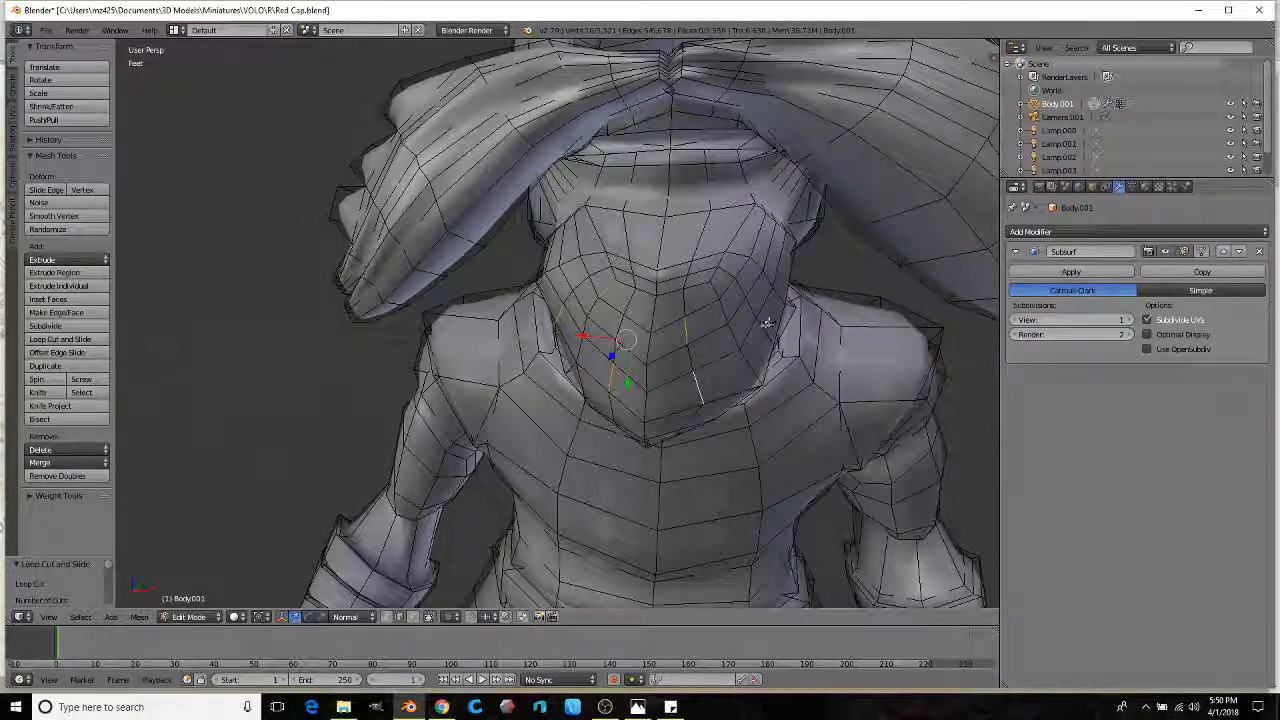
middle_drag(740, 251, 527, 374)
Step: Pull the selected lower beard edges downward so the beard hangs longer
drag(523, 380, 509, 389)
middle_drag(509, 389, 666, 344)
drag(666, 344, 660, 372)
middle_drag(660, 372, 662, 403)
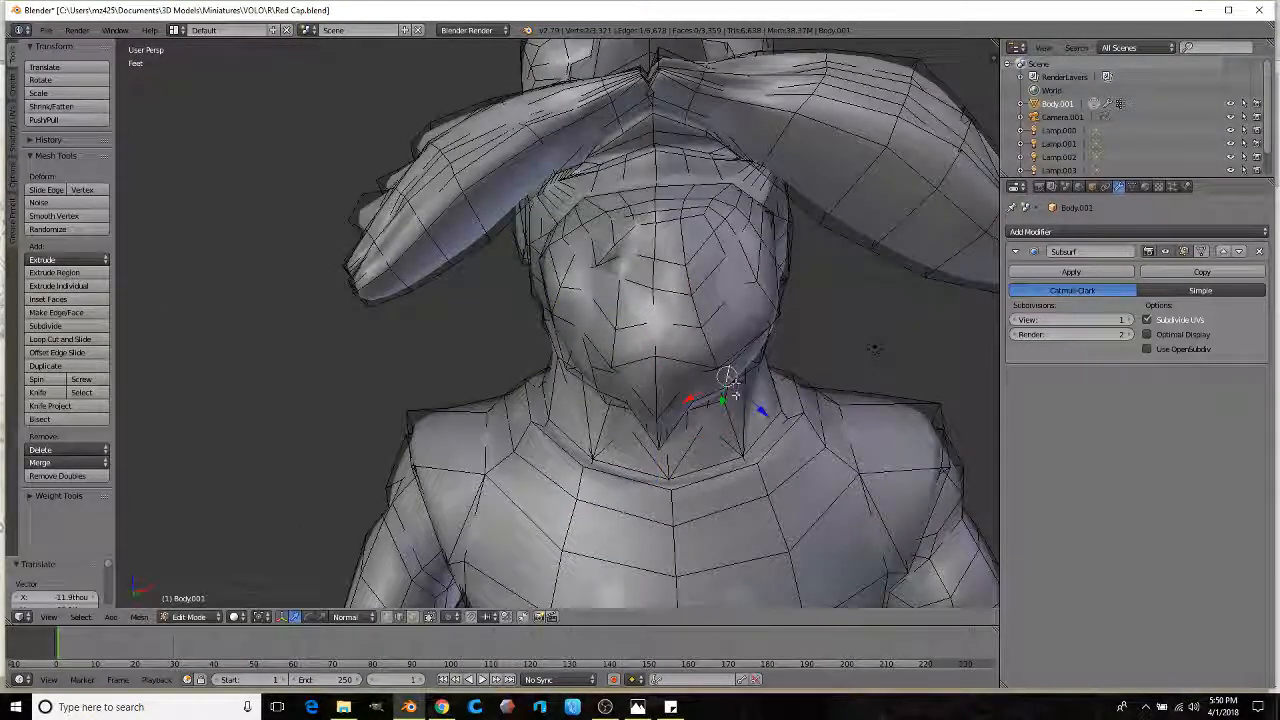
click(734, 408)
Step: Lower a jaw edge along Z to extend the beard downward
mouse_move(550, 402)
middle_down()
mouse_move(622, 400)
mouse_move(560, 398)
middle_up()
right_click(630, 356)
key(g)
key(z)
key(ctrl+z)
key(g)
click(622, 453)
mouse_move(622, 453)
middle_down()
mouse_move(580, 425)
mouse_move(549, 377)
mouse_move(654, 318)
mouse_move(562, 340)
mouse_move(646, 312)
middle_up()
Step: Preview the smoothed beard in sculpt mode, then return to edit mode
key(Tab)
scroll(564, 338, down, 3)
scroll(562, 340, up, 3)
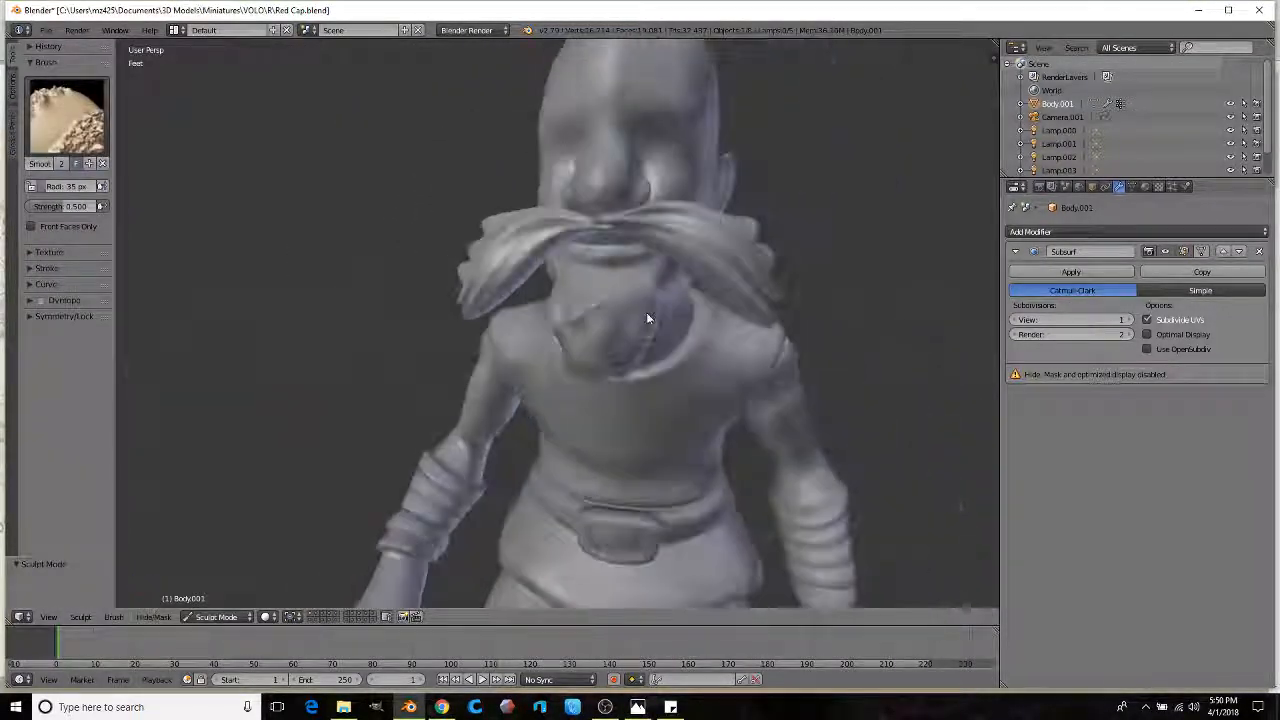
scroll(646, 318, up, 3)
key(Tab)
scroll(610, 320, up, 3)
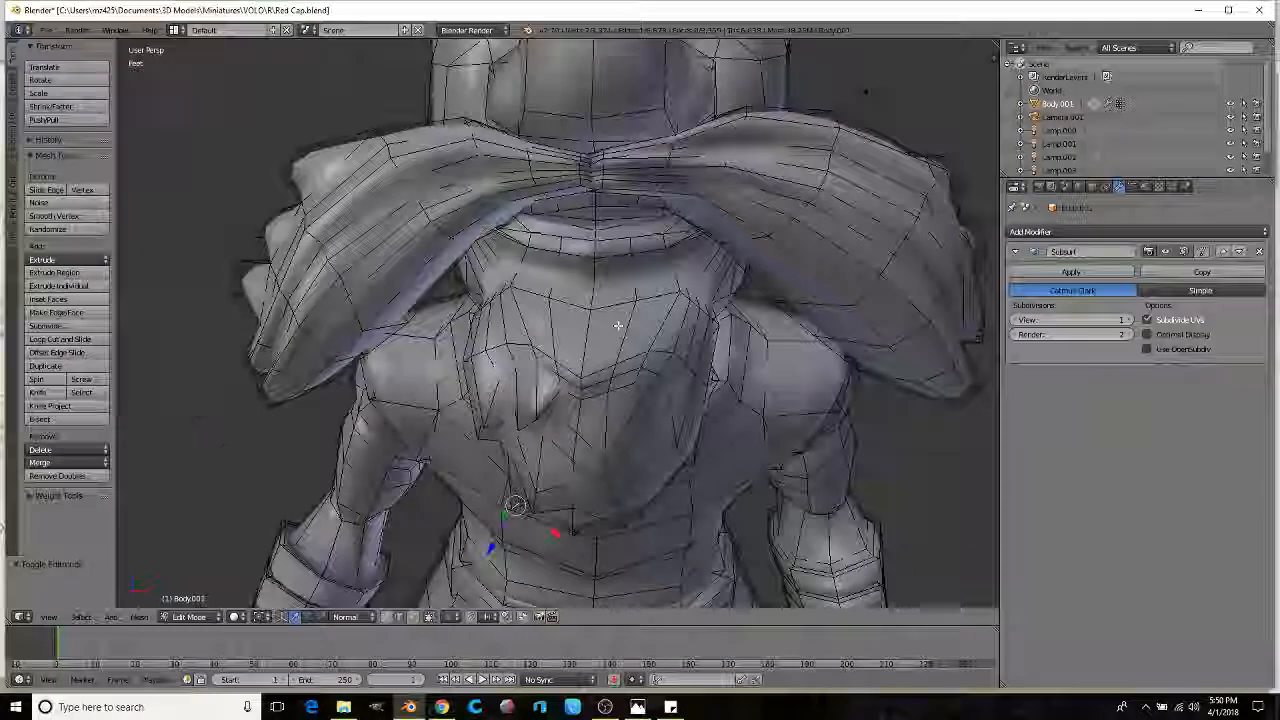
scroll(618, 325, up, 2)
middle_drag(680, 320, 390, 326)
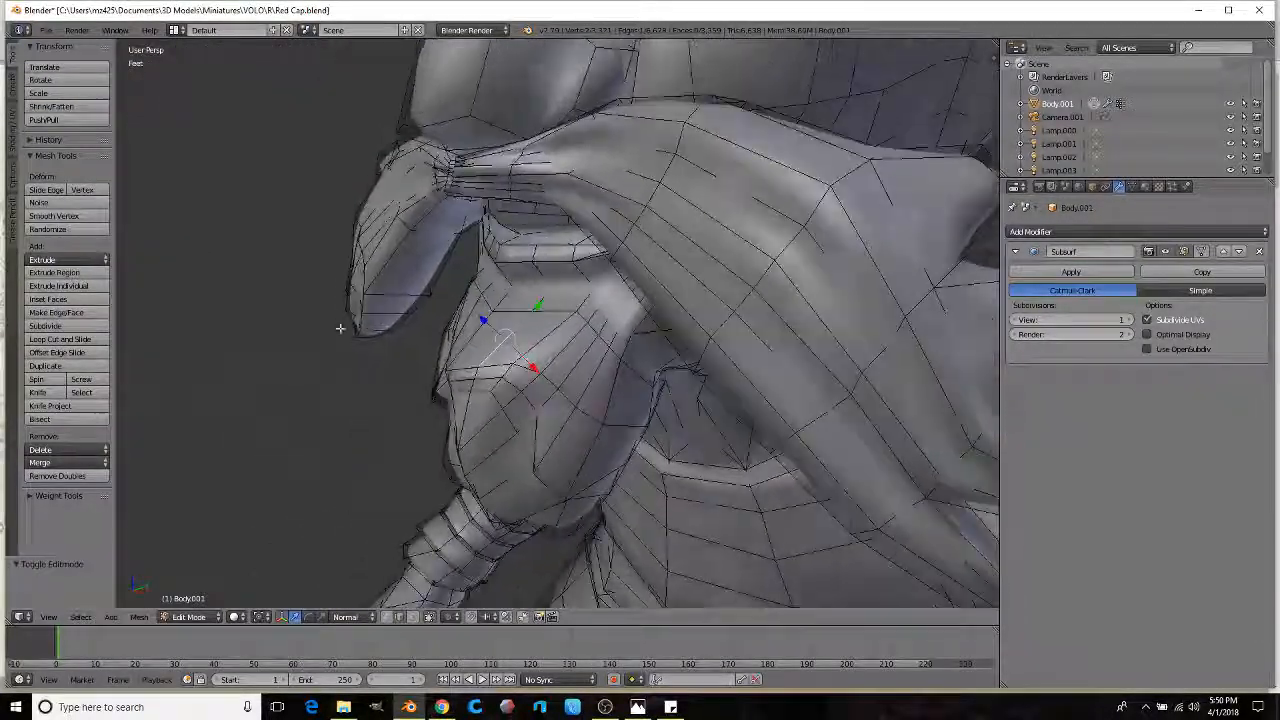
middle_drag(287, 322, 428, 312)
scroll(476, 314, up, 1)
scroll(476, 314, up, 2)
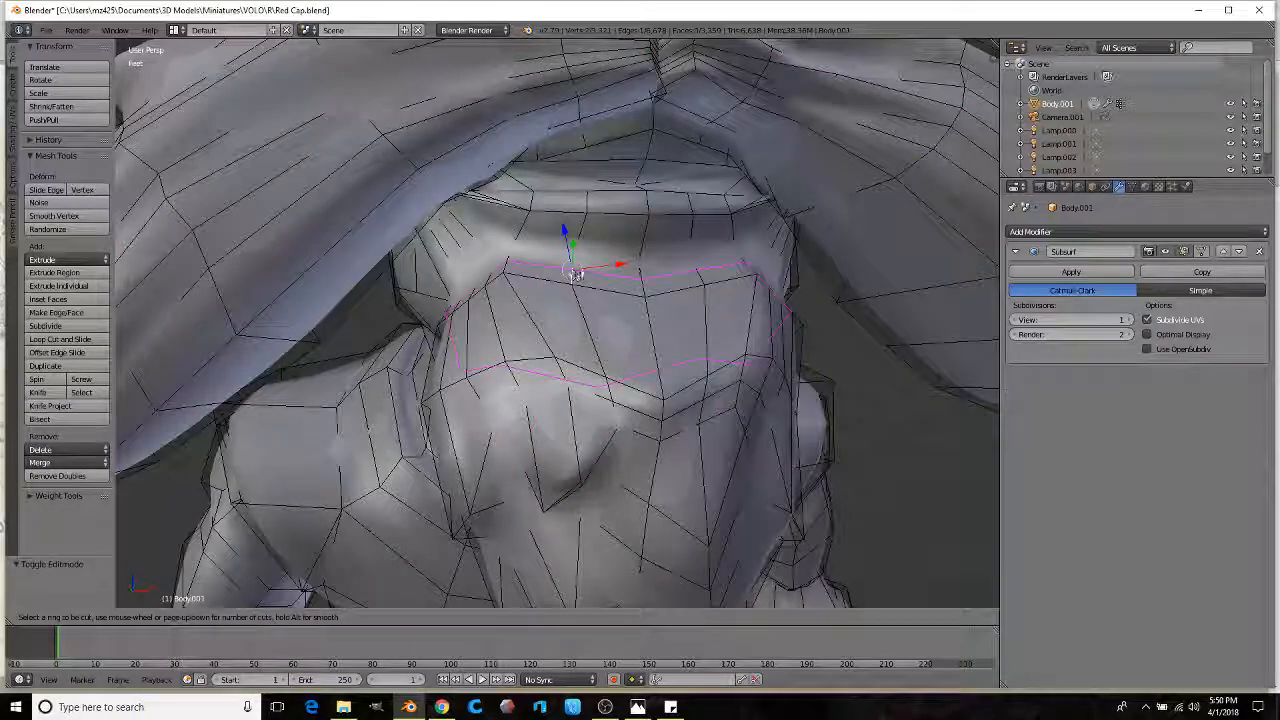
Step: Add a loop cut across the beard and subdivide the selected edges once
click(577, 271)
click(626, 268)
scroll(626, 268, down, 2)
middle_drag(626, 268, 589, 278)
scroll(589, 278, up, 2)
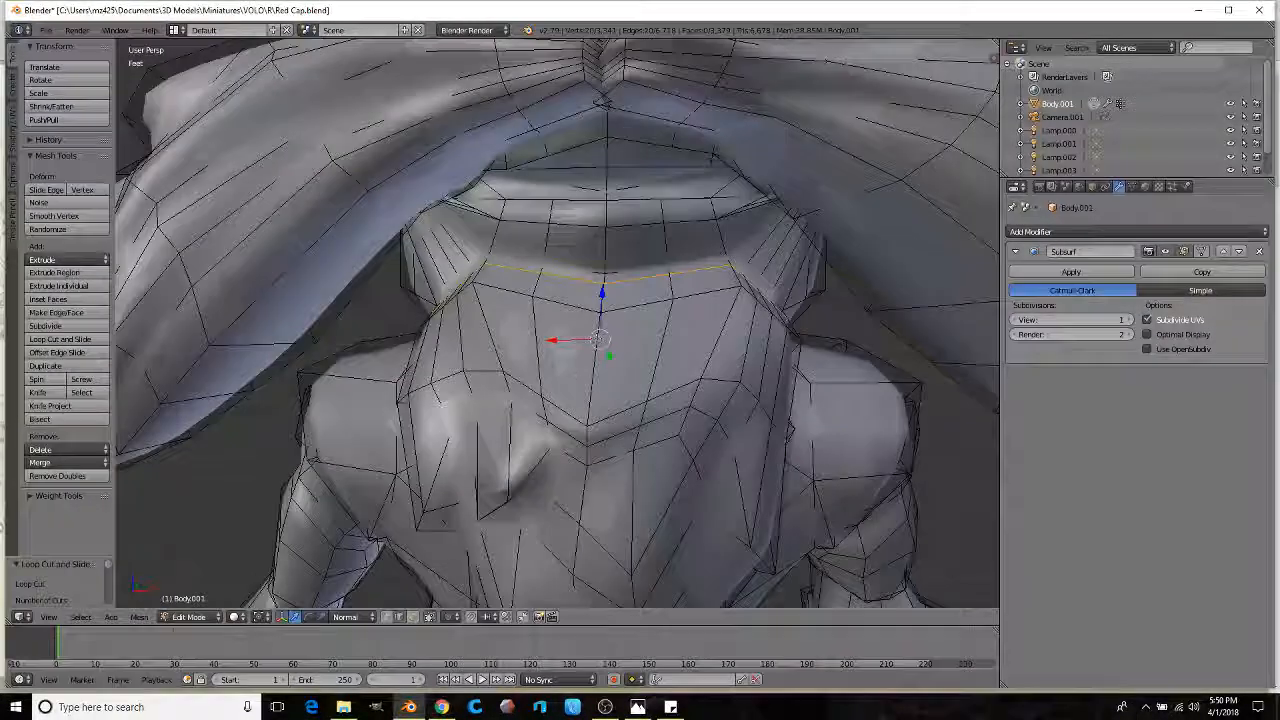
scroll(666, 320, down, 2)
middle_drag(666, 320, 606, 322)
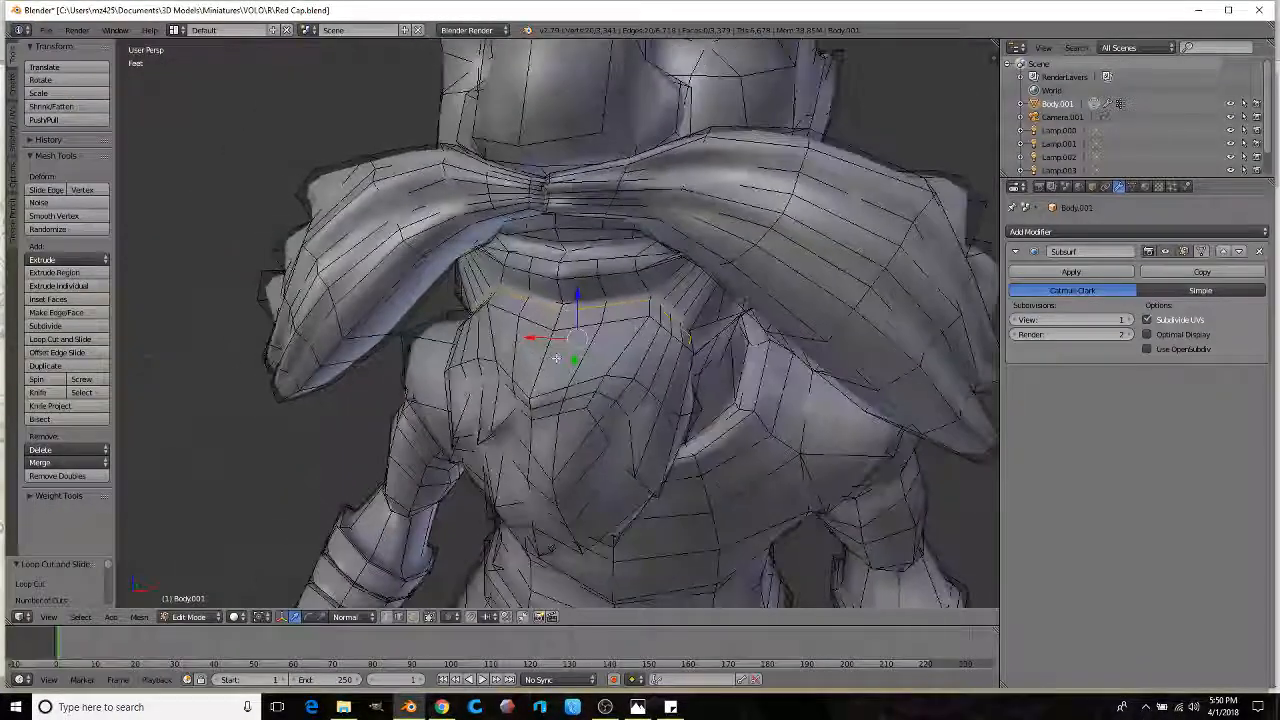
click(64, 327)
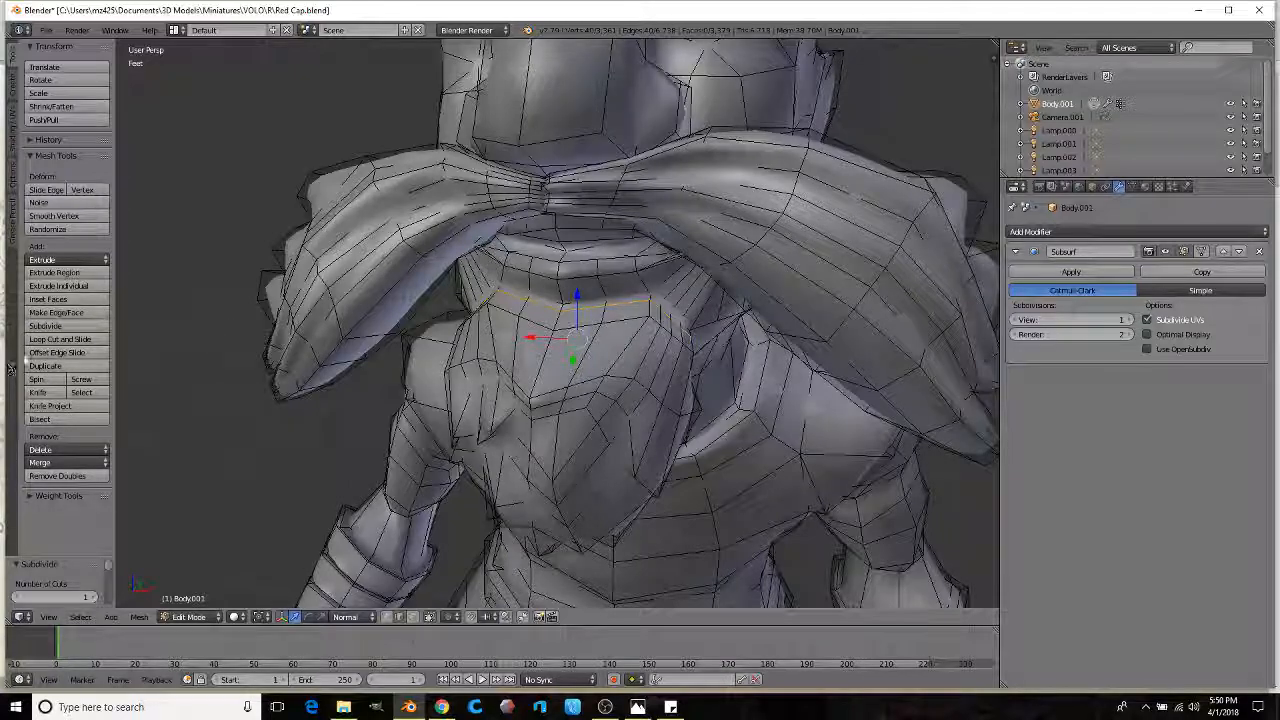
Step: Add two more centred edge loops down the beard
click(61, 340)
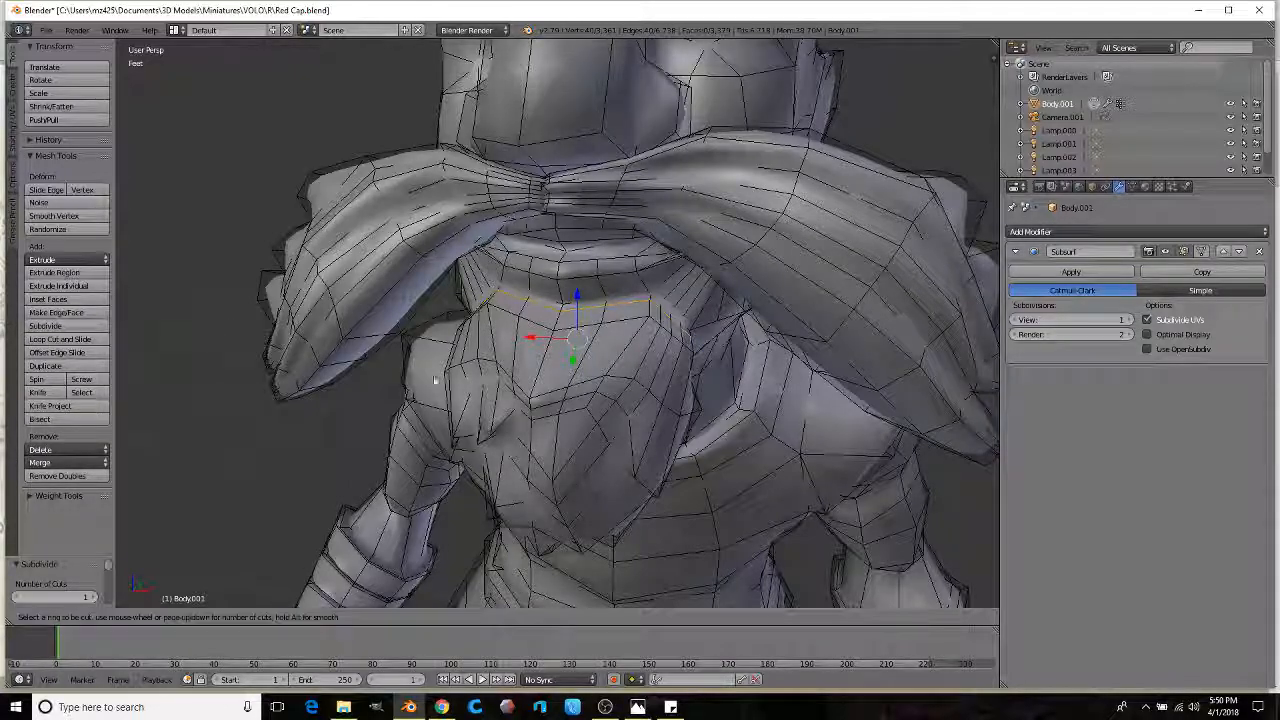
click(591, 388)
right_click(591, 388)
click(69, 340)
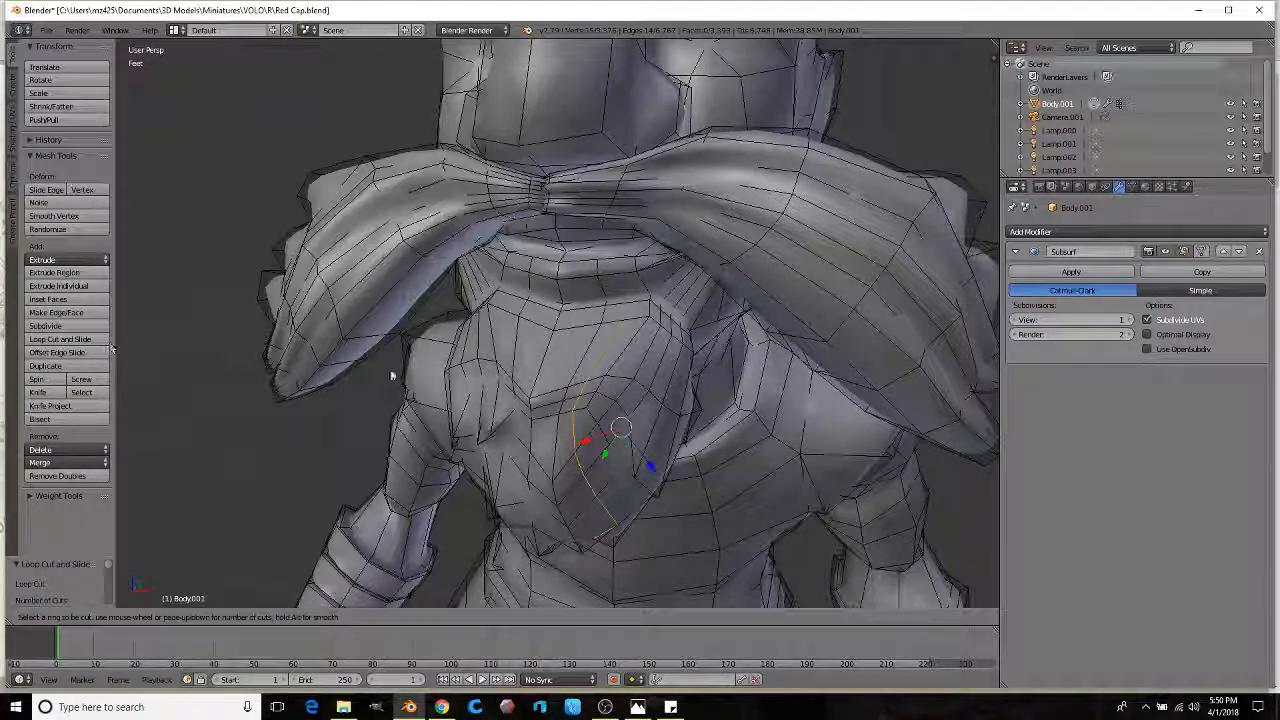
click(526, 387)
right_click(524, 384)
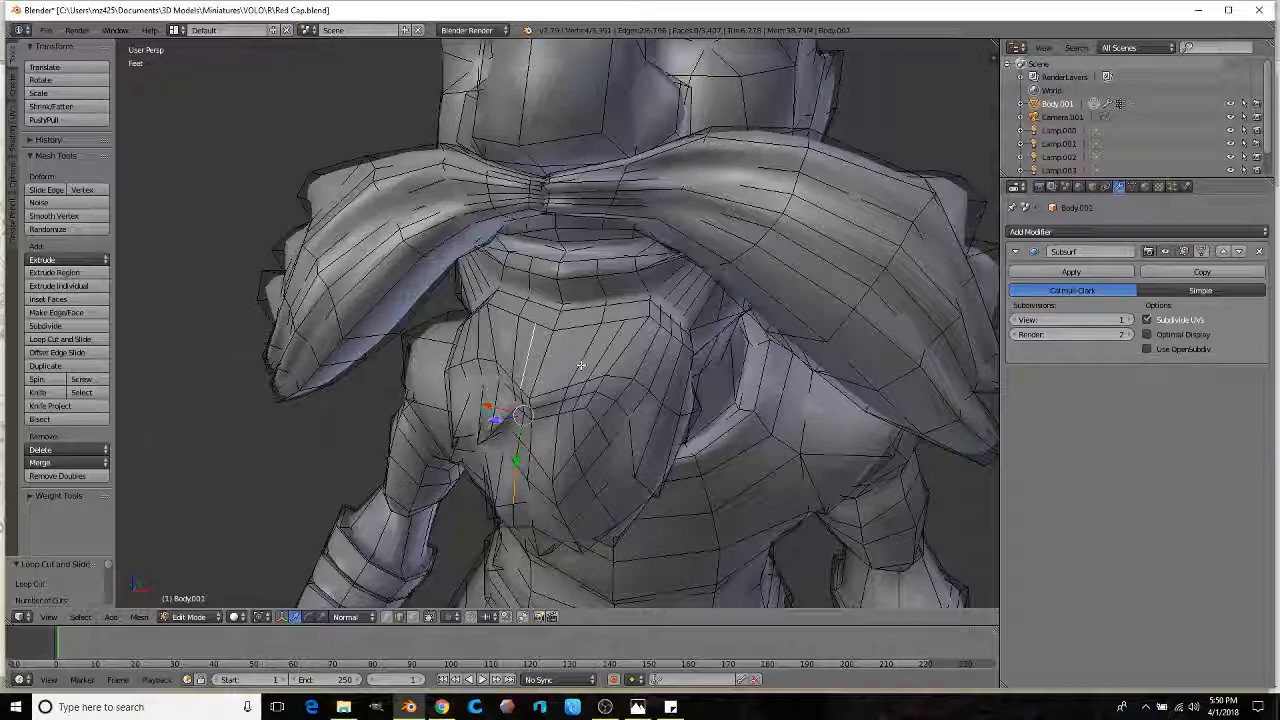
Step: Select a fourth edge and push the selected beard edges inward
middle_drag(592, 483, 568, 491)
shift+right_click(569, 491)
drag(533, 452, 548, 440)
middle_drag(548, 440, 603, 425)
scroll(442, 428, up, 3)
middle_drag(402, 428, 444, 403)
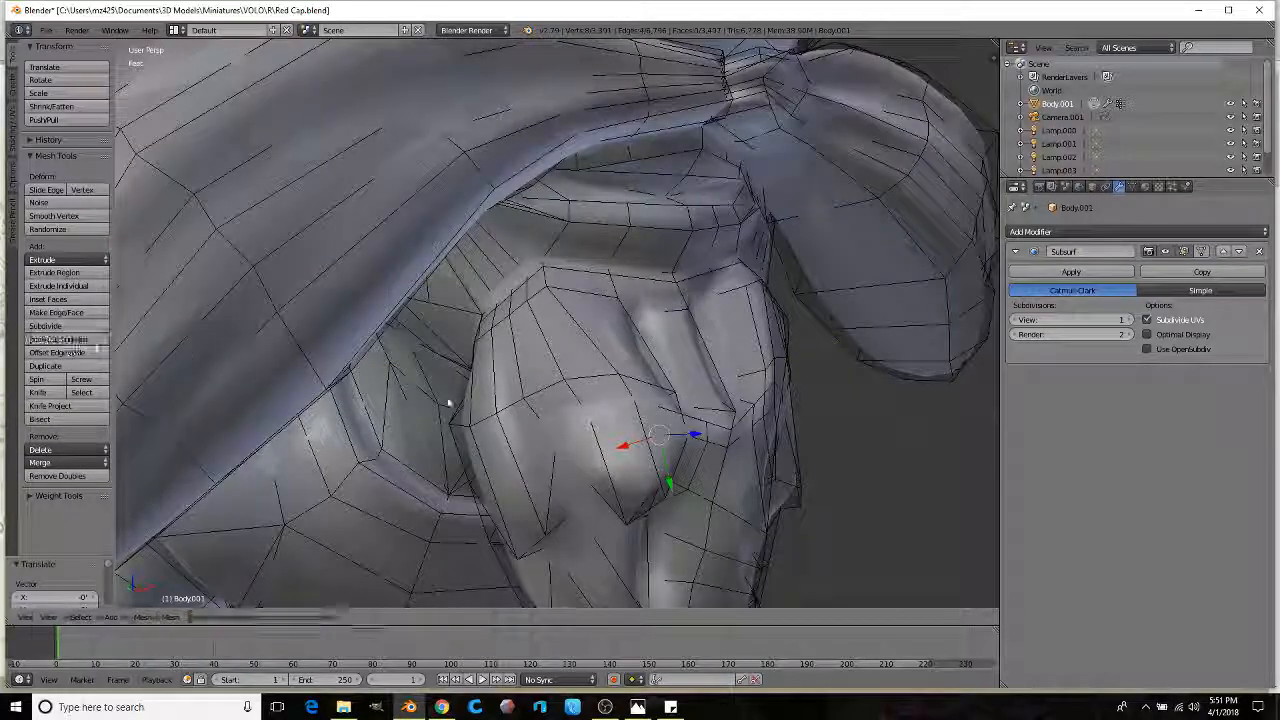
Step: Add one more centred edge loop and tuck the beard edges further inward
click(524, 398)
right_click(525, 398)
middle_drag(525, 398, 360, 355)
drag(376, 355, 388, 359)
scroll(560, 390, down, 3)
middle_drag(560, 390, 735, 396)
scroll(601, 396, up, 2)
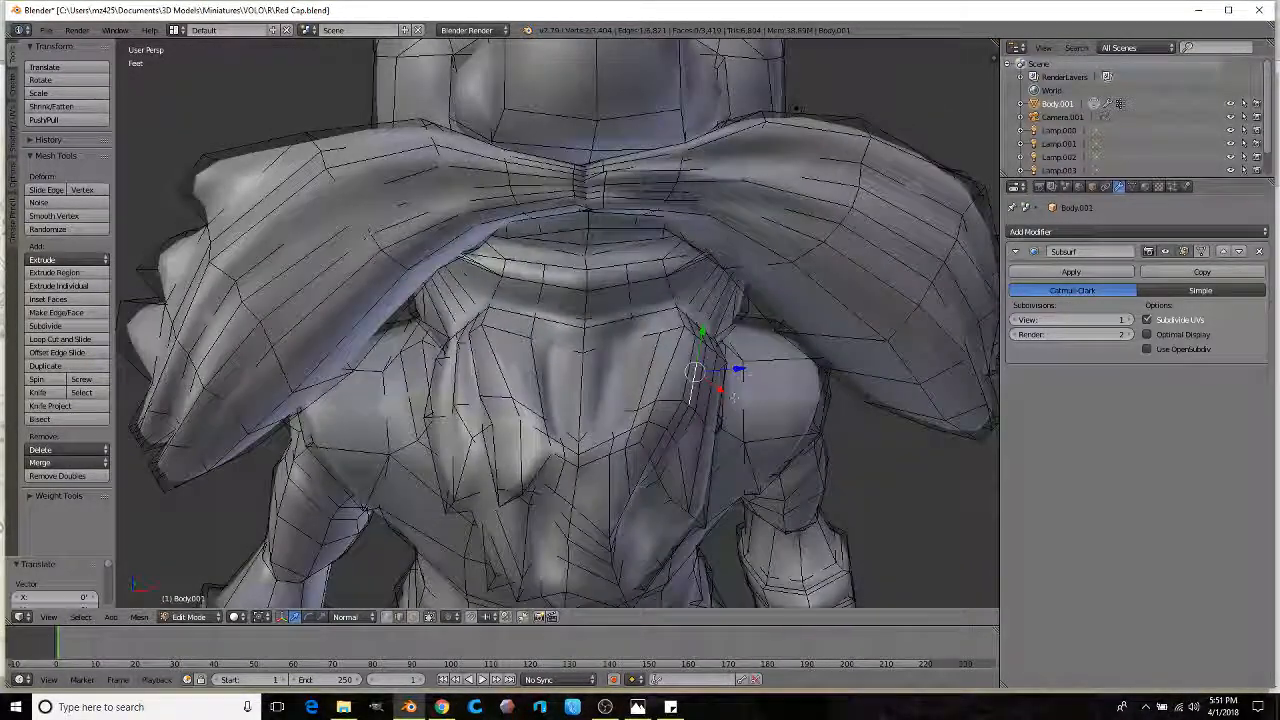
drag(736, 369, 726, 371)
Step: Switch to sculpt mode and view the whole smoothed goblin
key(Tab)
scroll(690, 390, down, 6)
middle_drag(668, 400, 591, 367)
Step: Smooth a small spot on the beard, inspect the figure, and return to edit mode near the face
drag(557, 347, 552, 355)
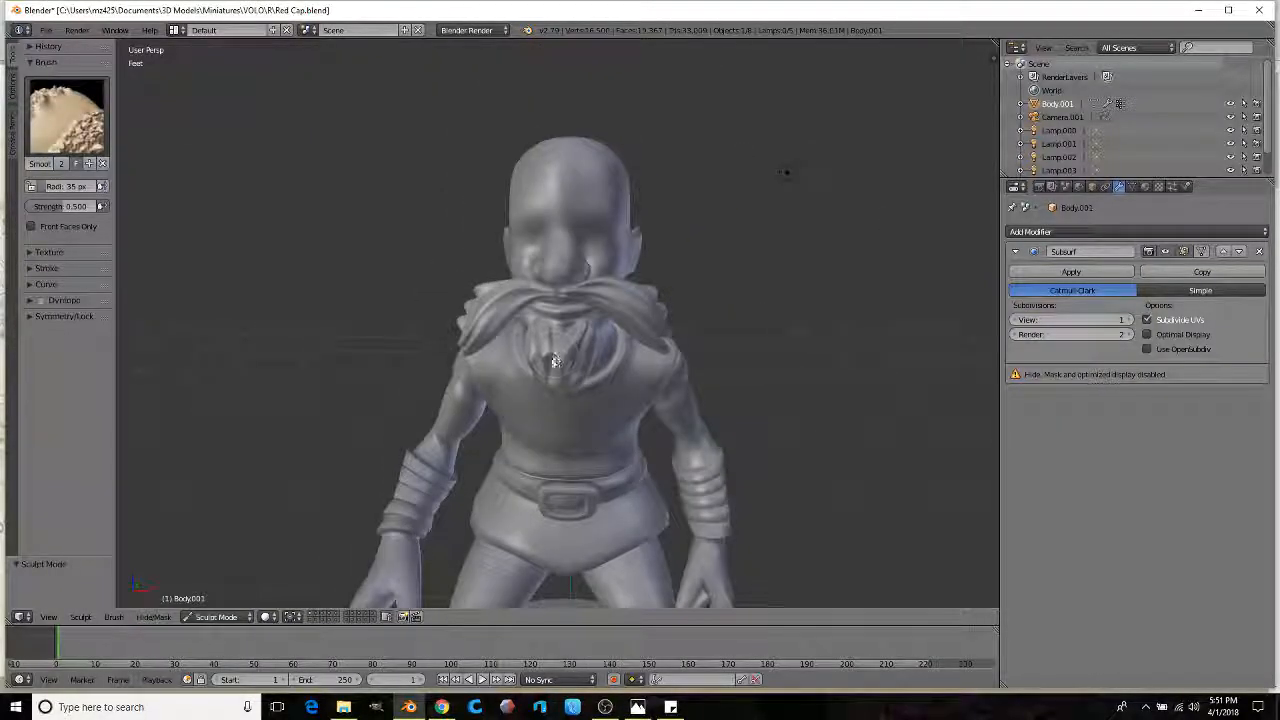
scroll(562, 368, down, 2)
middle_drag(577, 370, 624, 325)
scroll(580, 359, up, 2)
scroll(580, 362, up, 2)
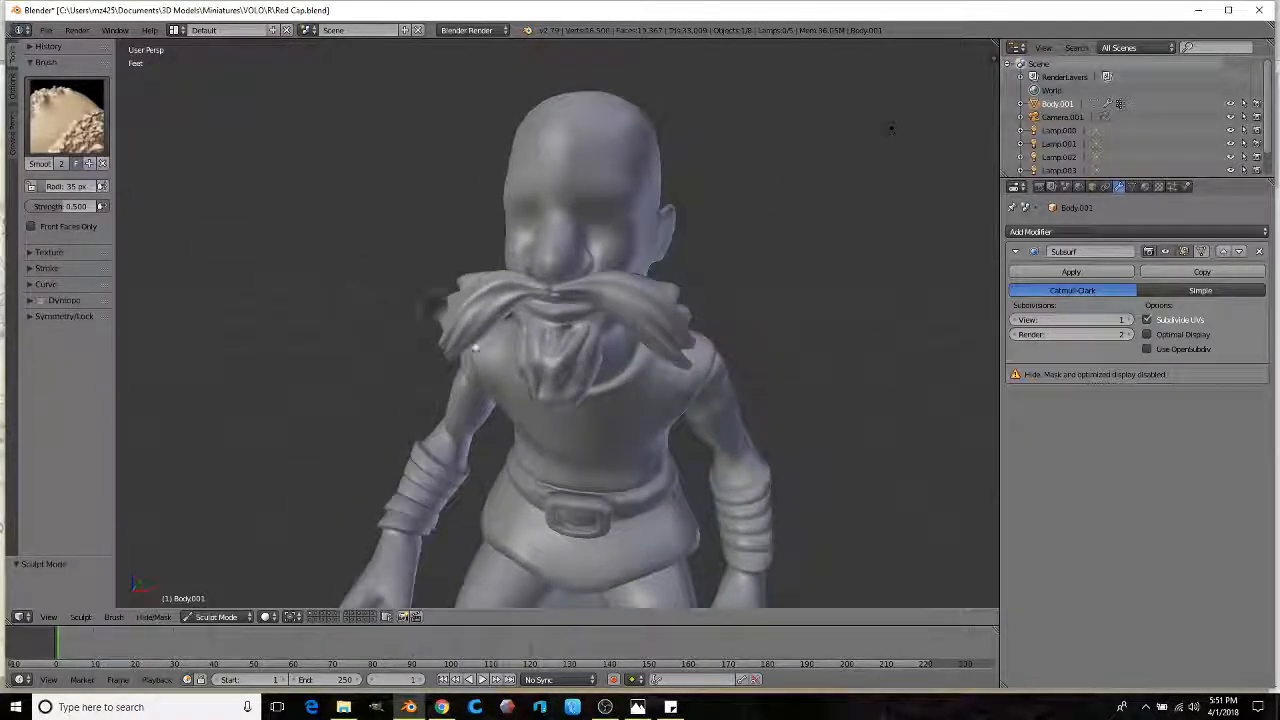
scroll(514, 340, down, 1)
middle_drag(514, 340, 480, 380)
scroll(480, 380, up, 5)
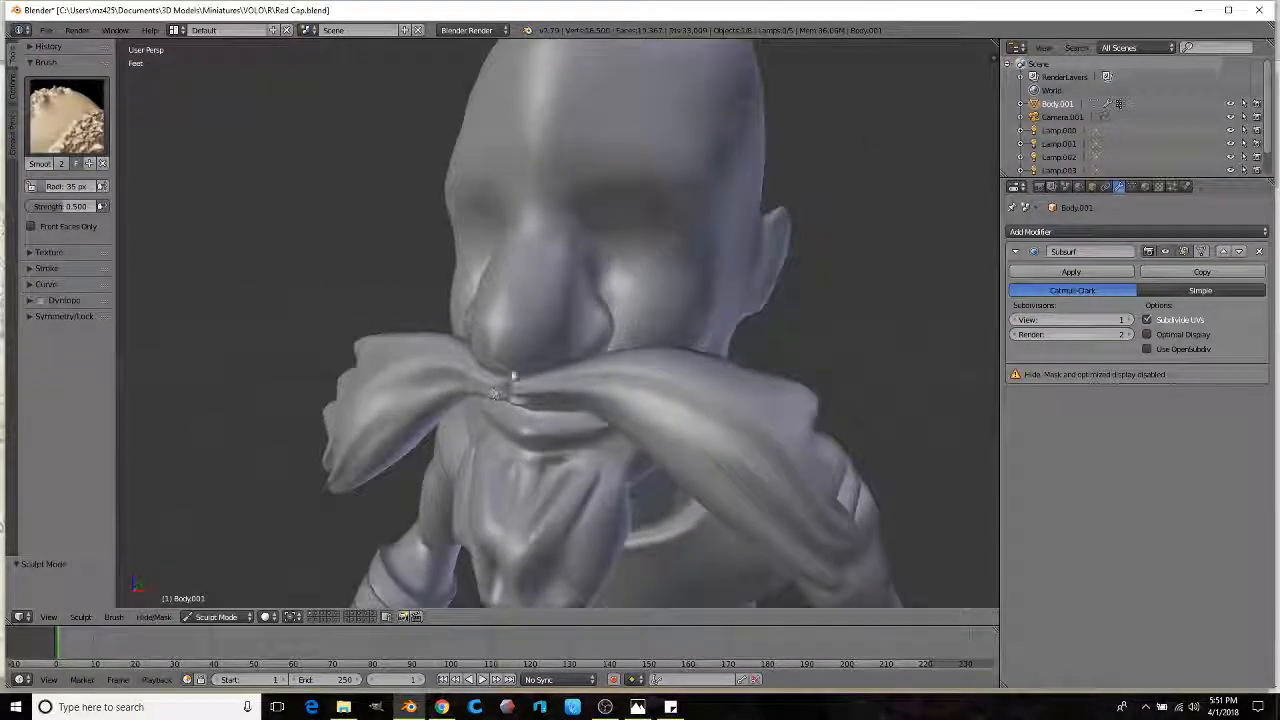
key(Tab)
scroll(510, 401, up, 4)
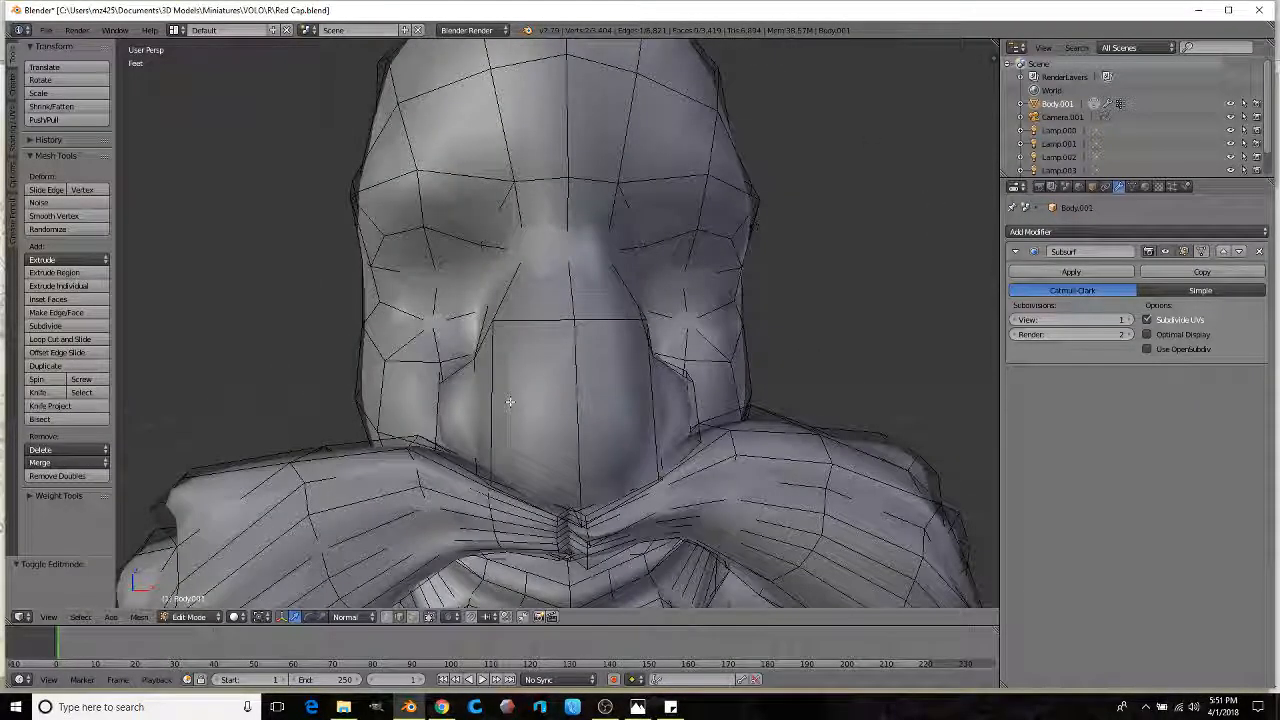
Step: In face select mode, try lowering the brow faces, then undo back to the single eye face
click(413, 617)
right_click(668, 208)
ctrl+right_click(476, 200)
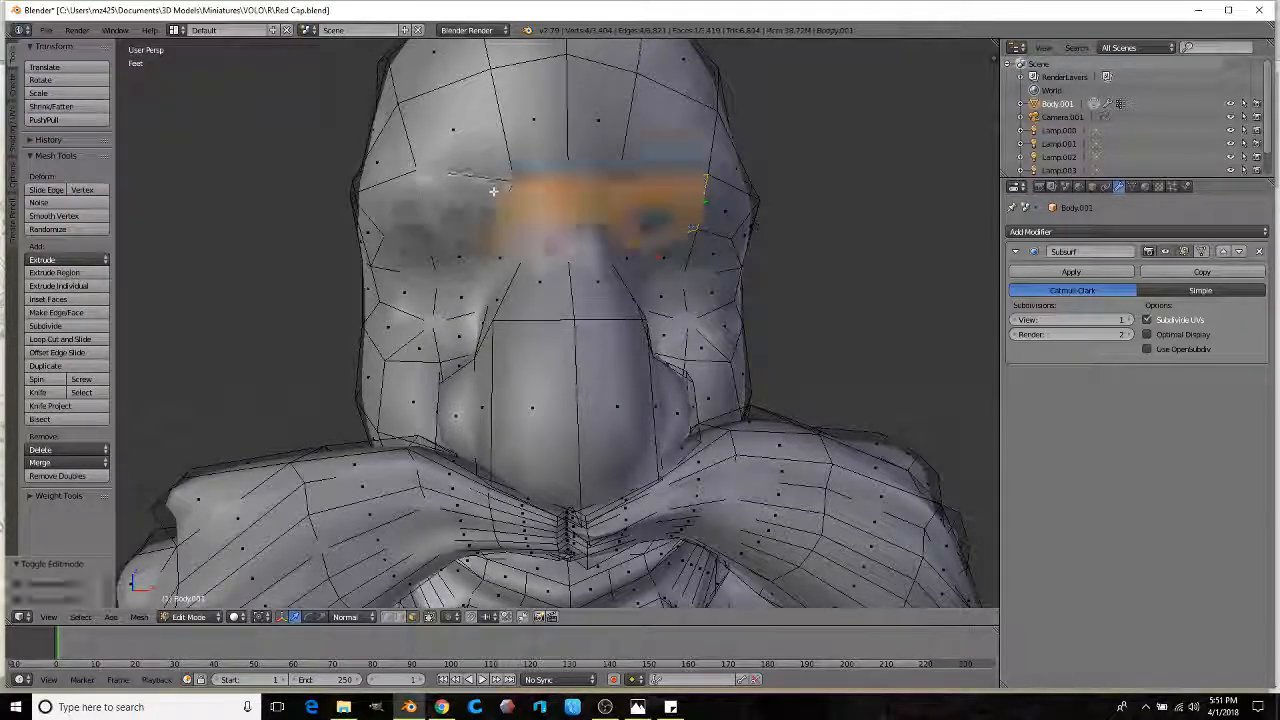
middle_drag(492, 194, 494, 239)
scroll(493, 239, down, 4)
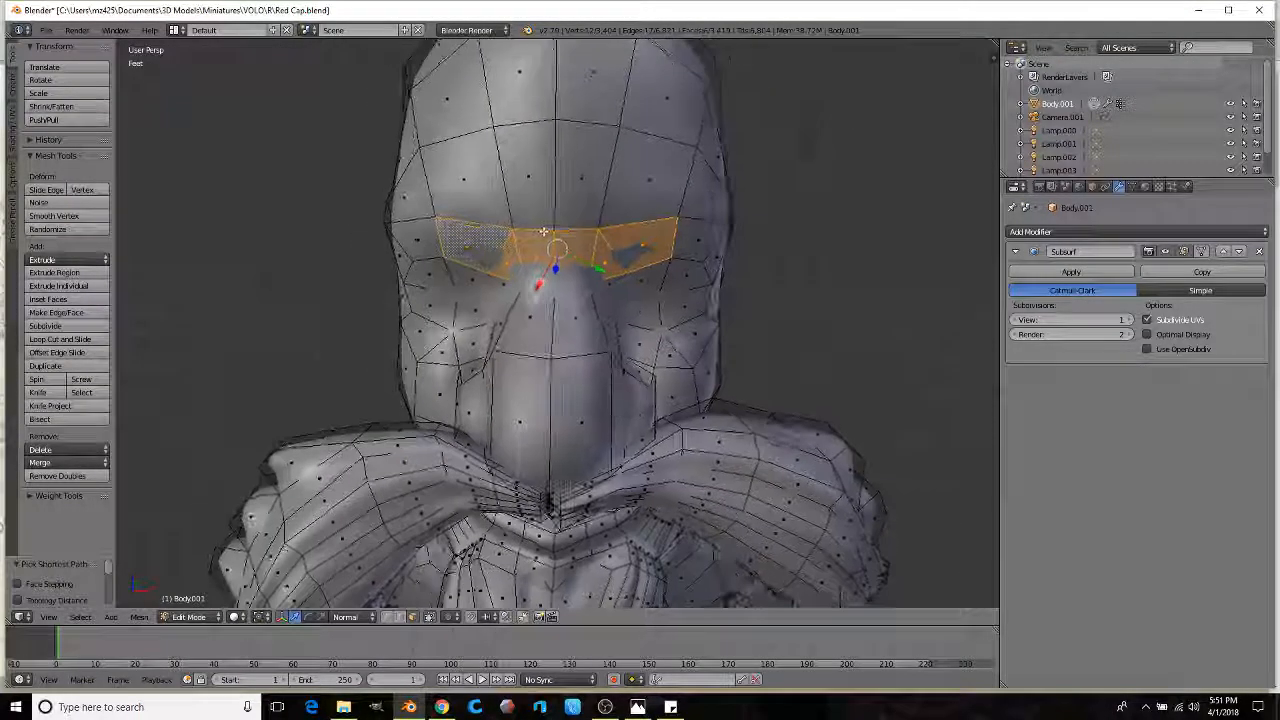
drag(561, 263, 557, 289)
middle_drag(557, 289, 490, 266)
drag(490, 266, 485, 265)
middle_drag(485, 265, 728, 238)
key(ctrl+z)
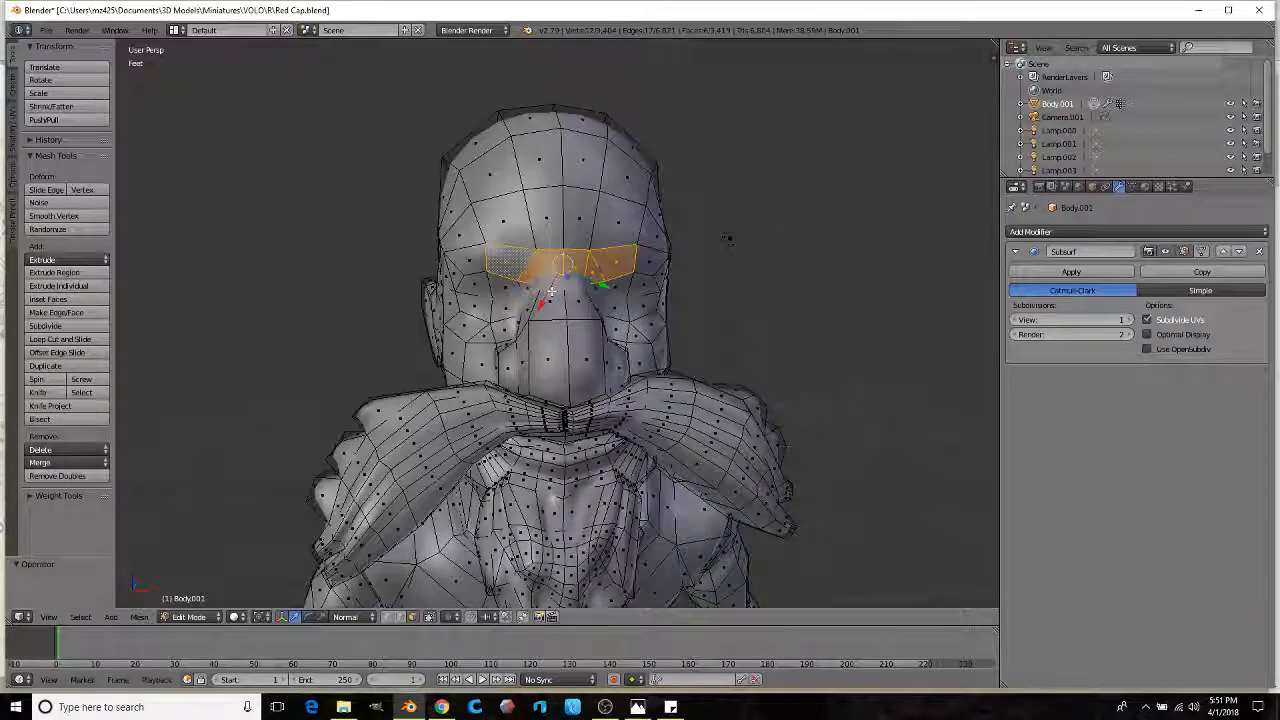
key(ctrl+z)
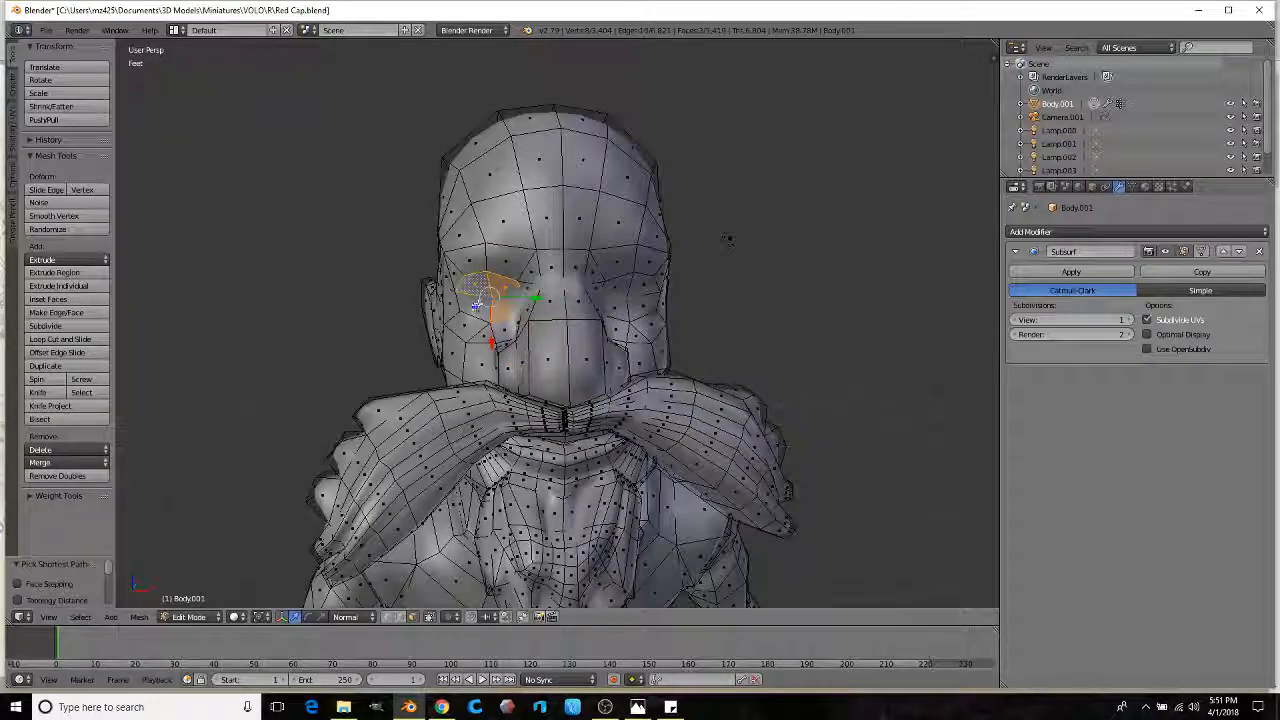
Step: Add the faces around the right eye socket and extrude them outward
ctrl+click(622, 311)
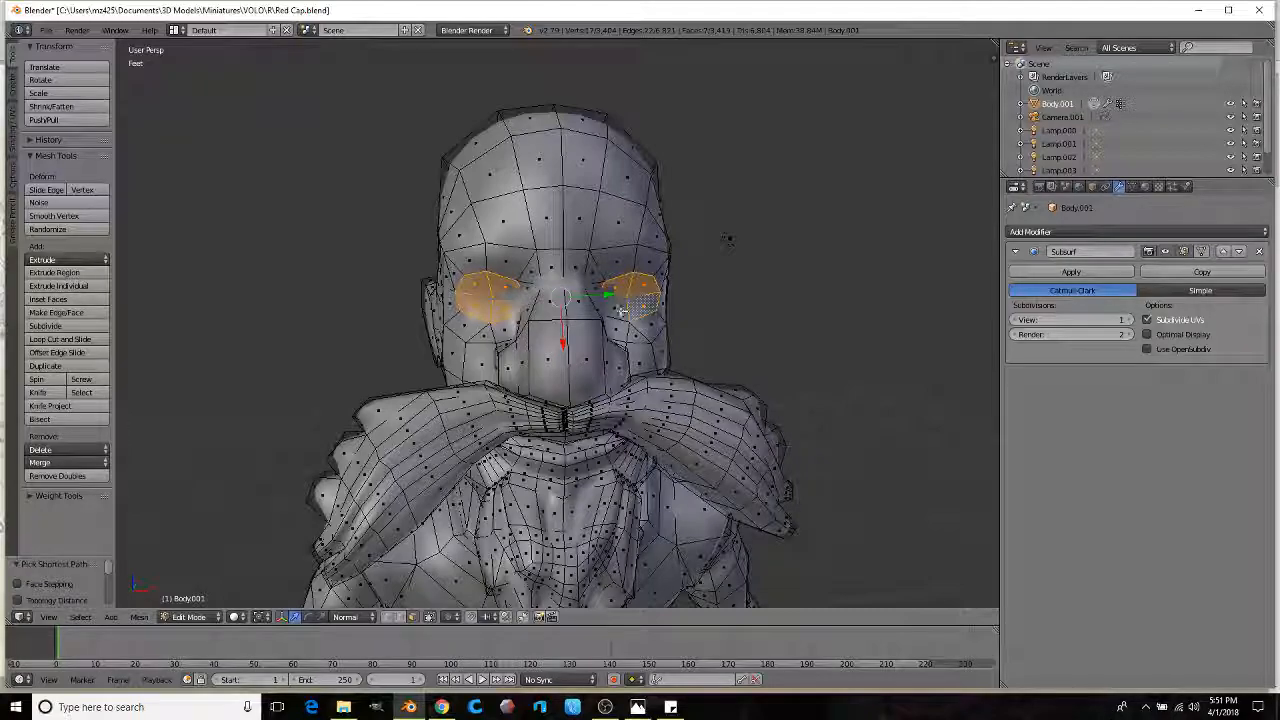
middle_drag(624, 311, 550, 282)
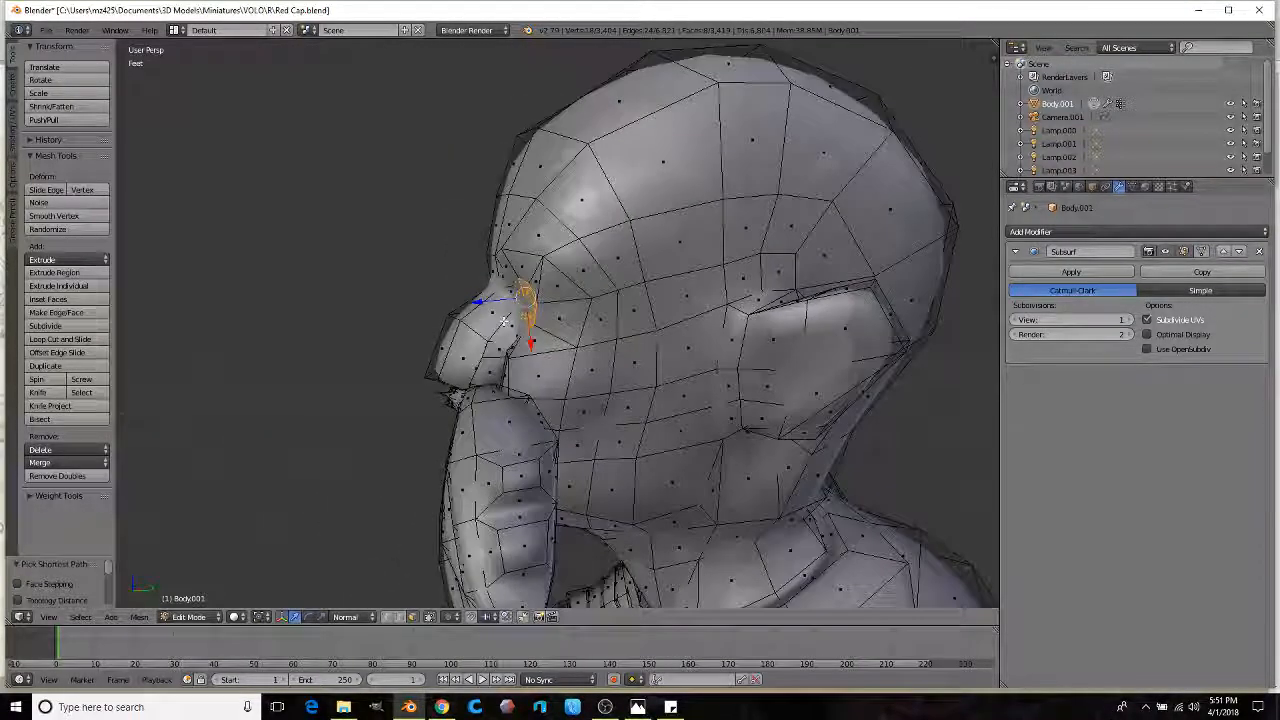
scroll(549, 281, up, 2)
key(e)
click(620, 284)
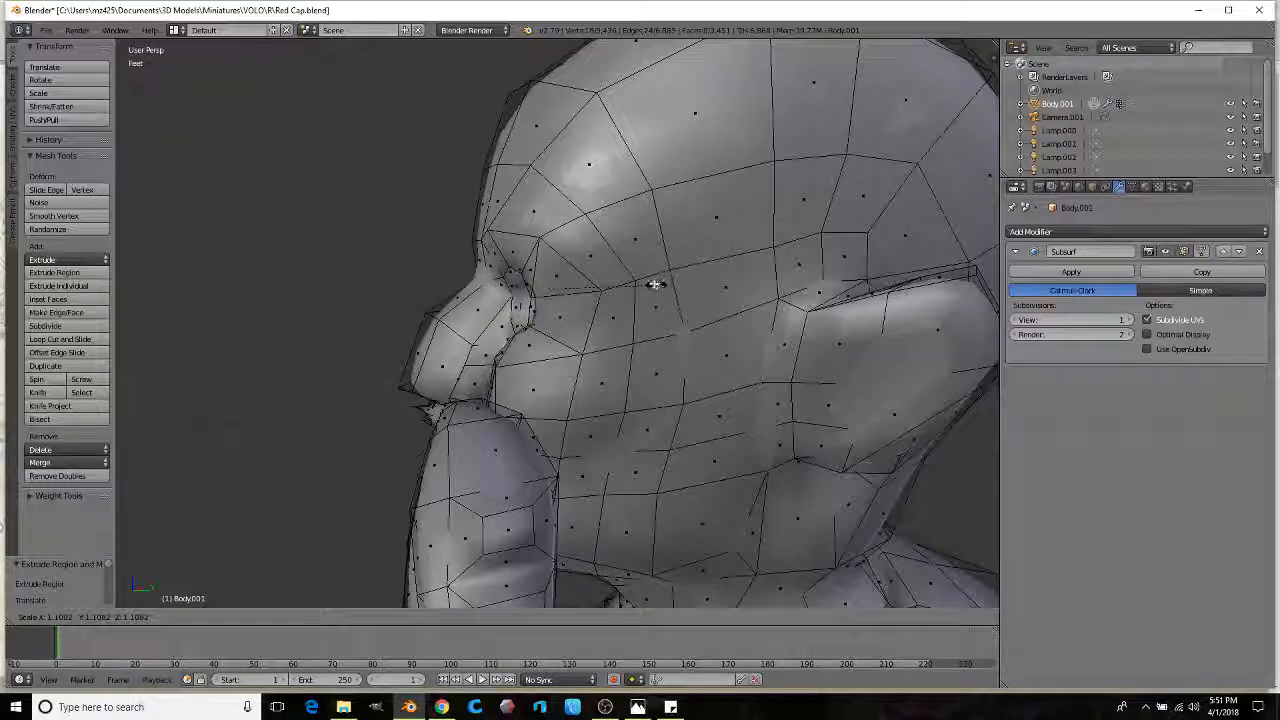
click(650, 280)
middle_drag(650, 280, 600, 300)
scroll(600, 300, up, 5)
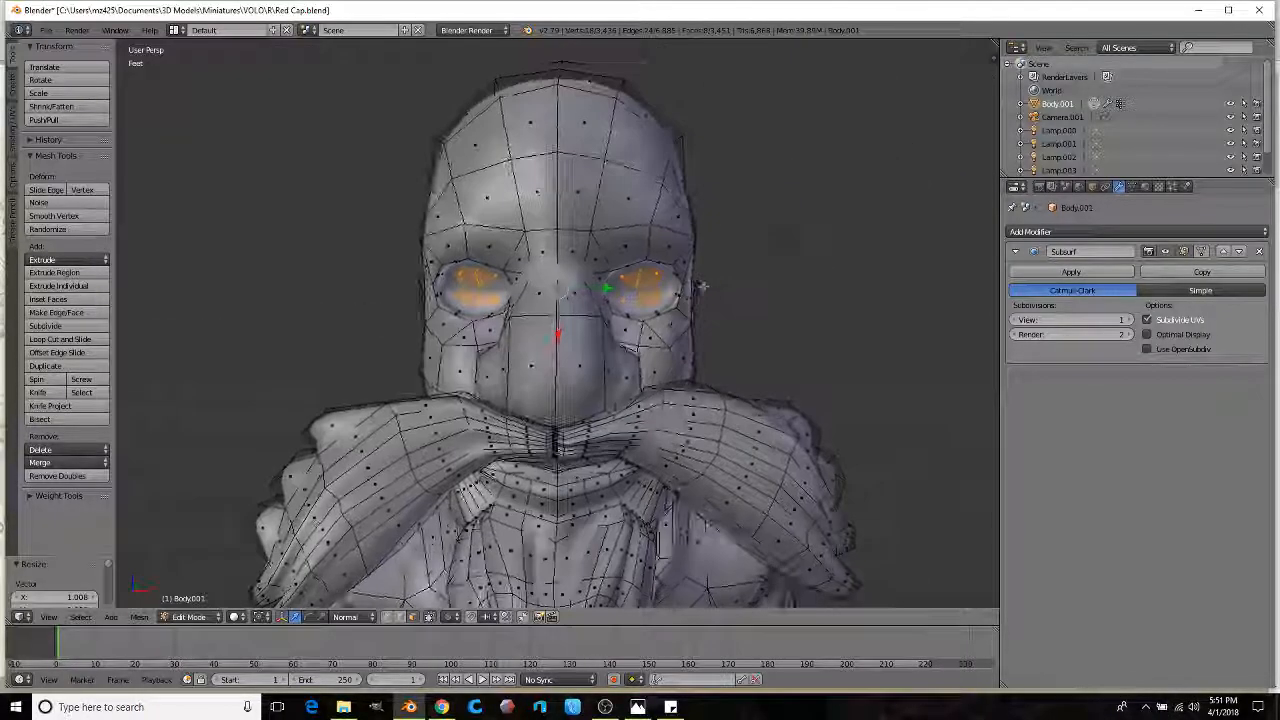
Step: Select the eye faces in see-through wireframe and set the transform orientation to Global
right_click(481, 328)
ctrl+right_click(481, 329)
ctrl+right_click(497, 295)
mouse_move(497, 295)
middle_down()
mouse_move(617, 303)
mouse_move(638, 317)
middle_up()
key(z)
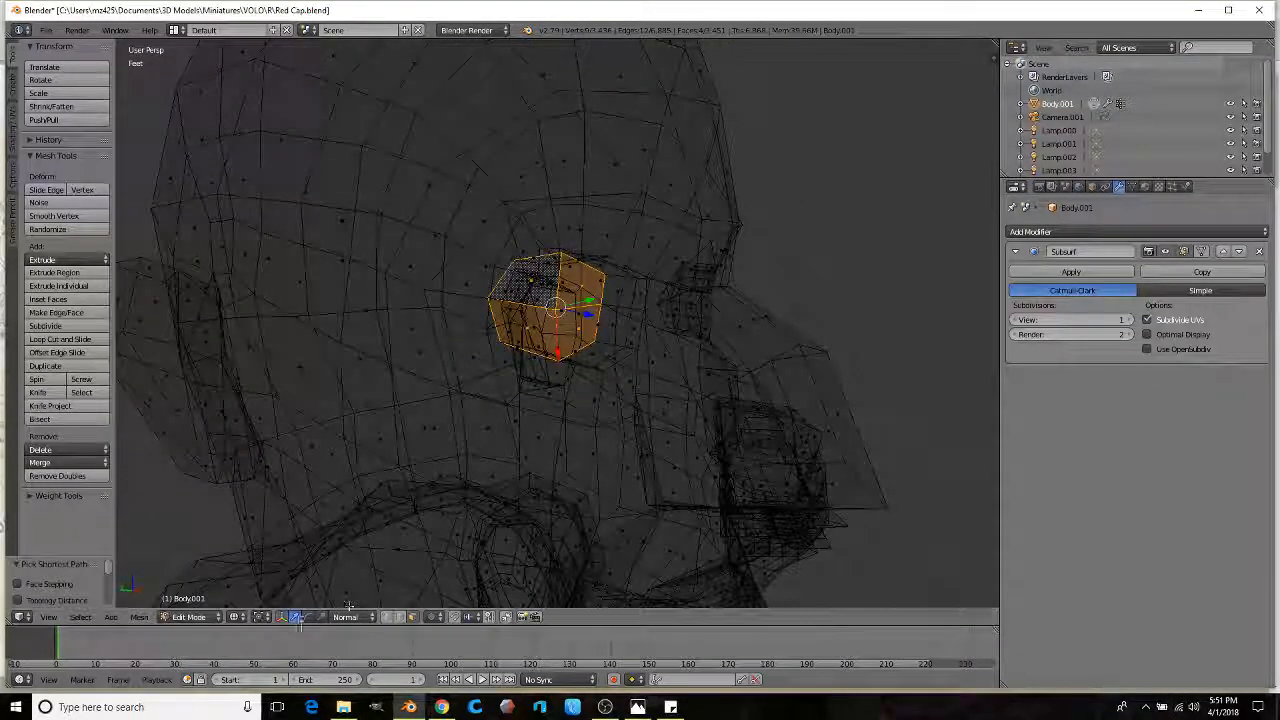
middle_drag(560, 268, 499, 435)
scroll(499, 435, up, 2)
click(345, 616)
click(345, 541)
click(343, 617)
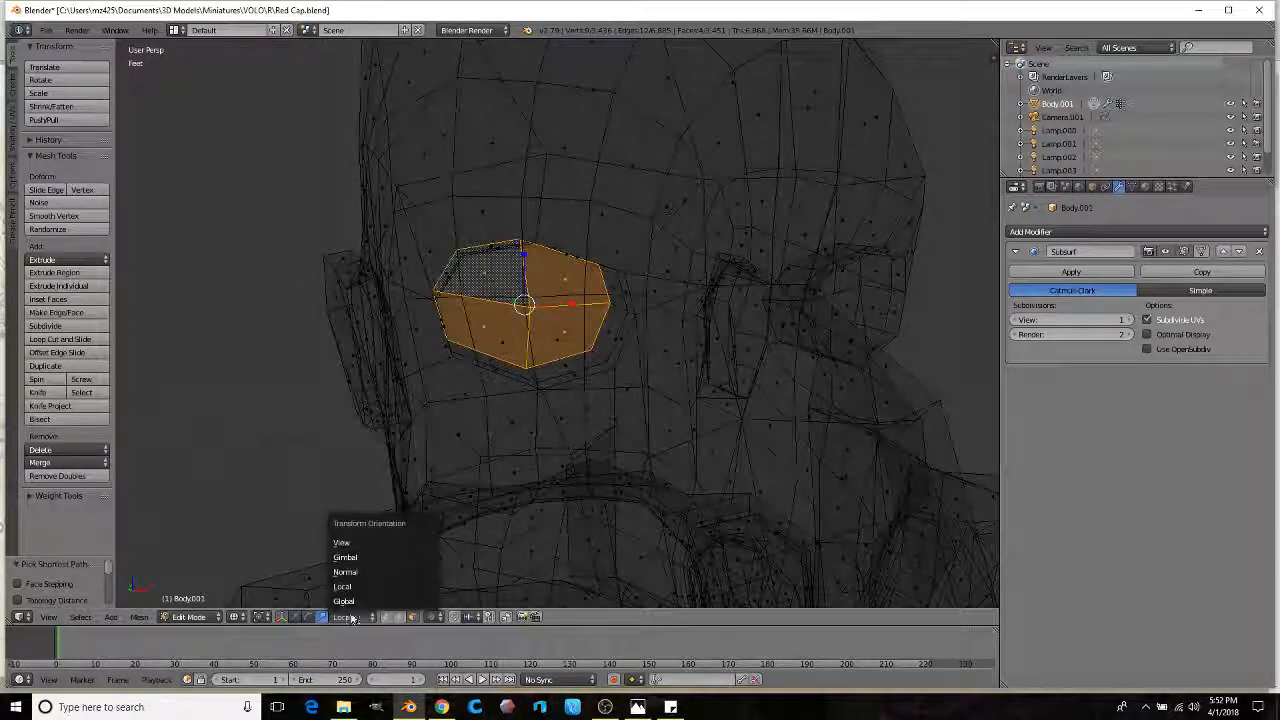
click(355, 601)
Step: Scale the eye faces, then extrude them again to round out the eyeball
key(s)
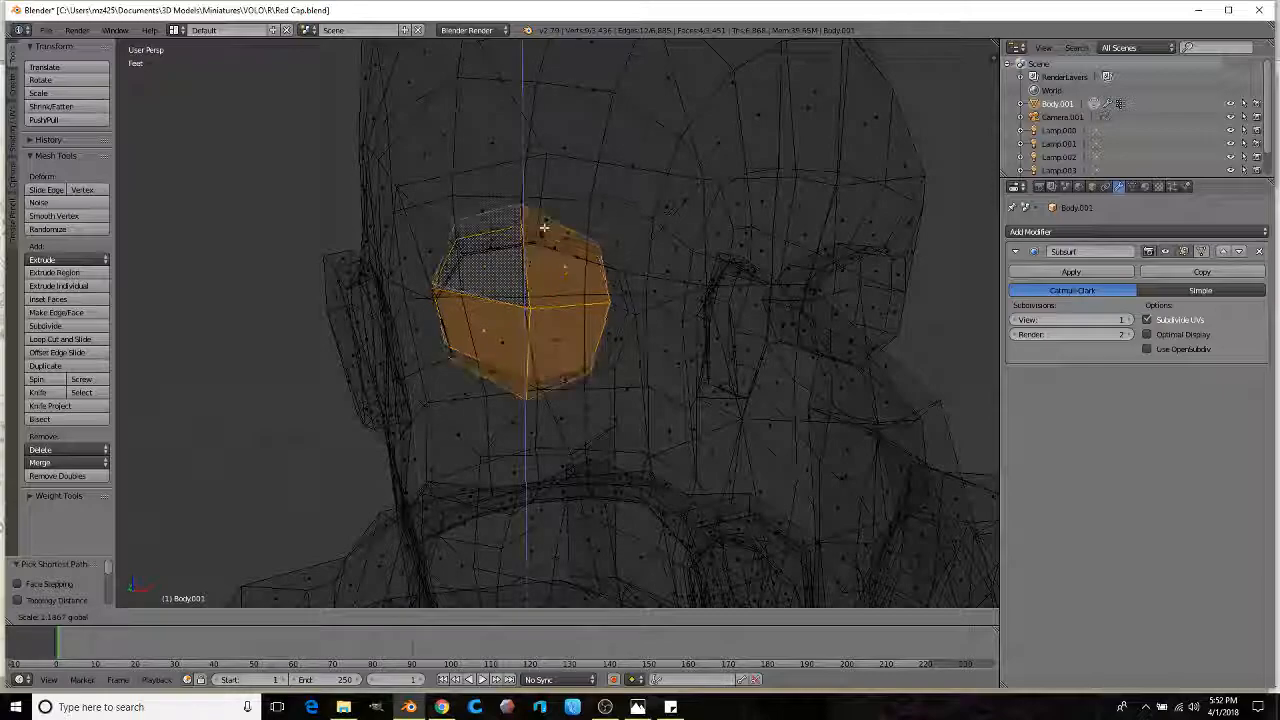
click(540, 224)
key(z)
key(KP_Decimal)
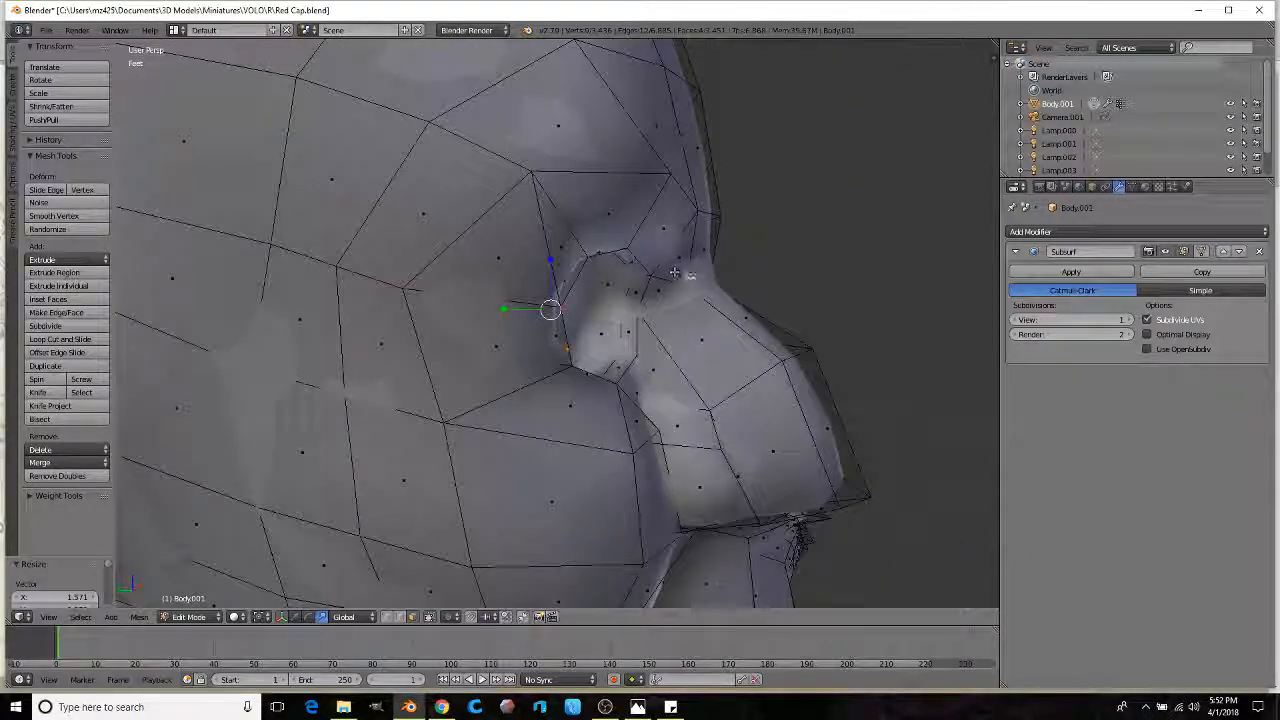
click(725, 292)
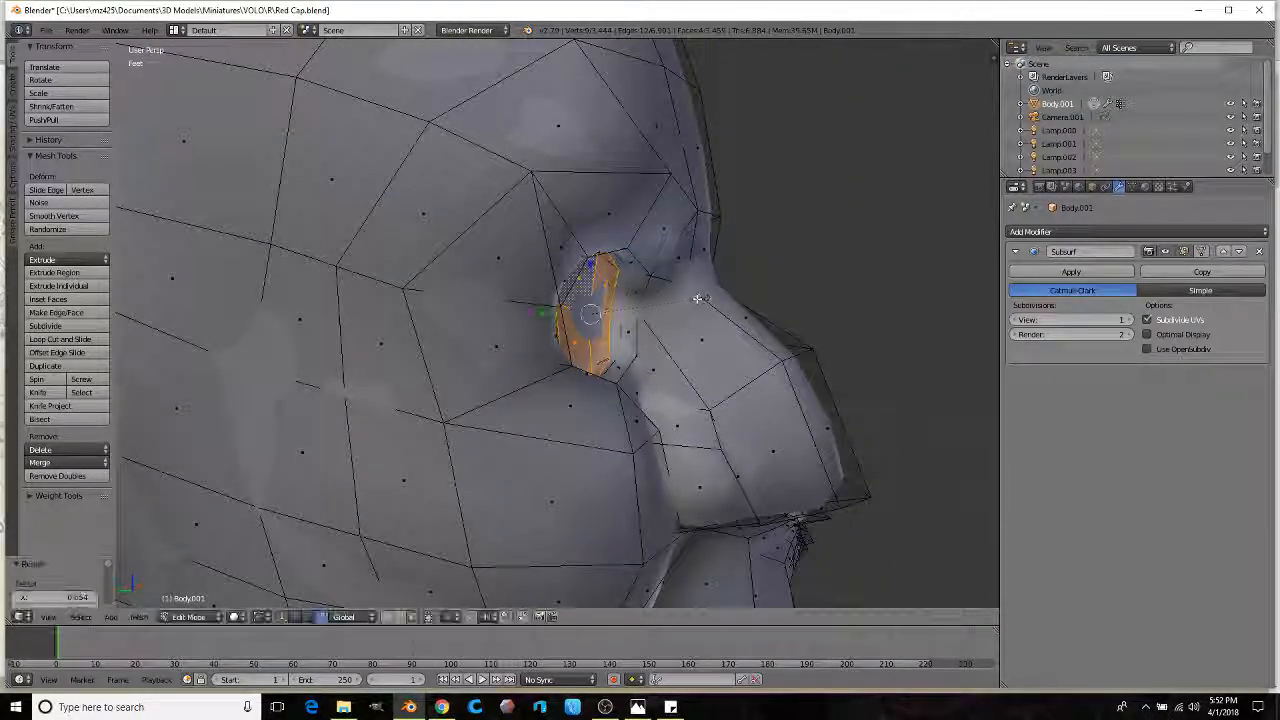
key(e)
click(679, 310)
middle_drag(679, 310, 643, 278)
scroll(652, 286, down, 3)
Step: Select the other eye's faces, stretch them taller, then shrink and reposition them into the socket
right_click(652, 292)
ctrl+right_click(668, 330)
scroll(655, 295, up, 2)
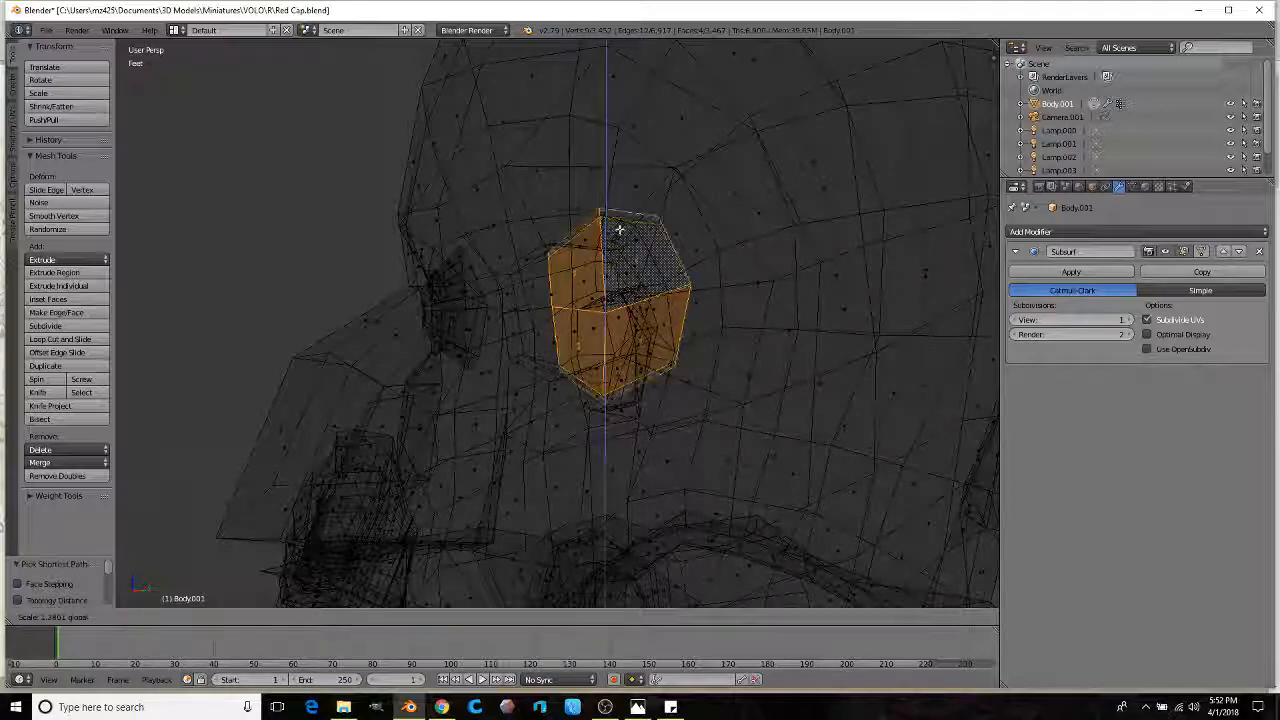
drag(620, 229, 621, 221)
key(z)
mouse_move(712, 274)
middle_down()
mouse_move(590, 281)
mouse_move(645, 300)
mouse_move(753, 300)
mouse_move(545, 298)
middle_up()
key(s)
click(553, 306)
click(690, 295)
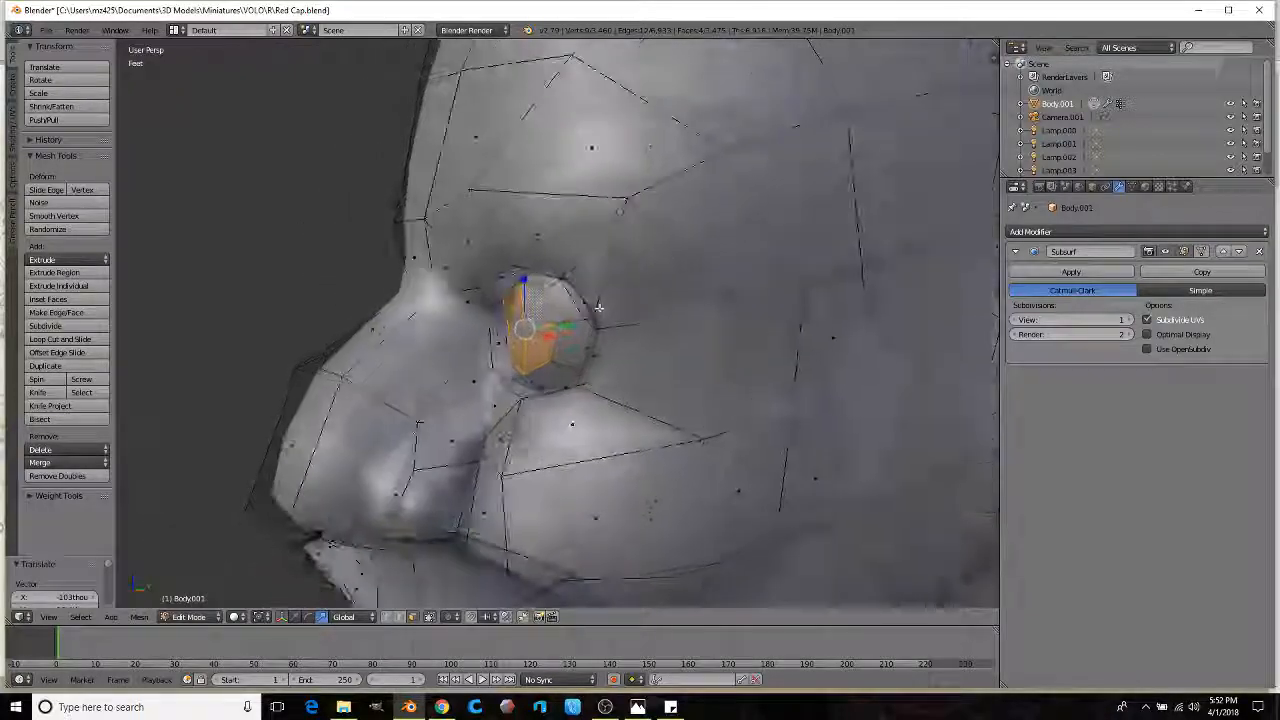
mouse_move(626, 303)
middle_down()
mouse_move(570, 298)
mouse_move(650, 298)
middle_up()
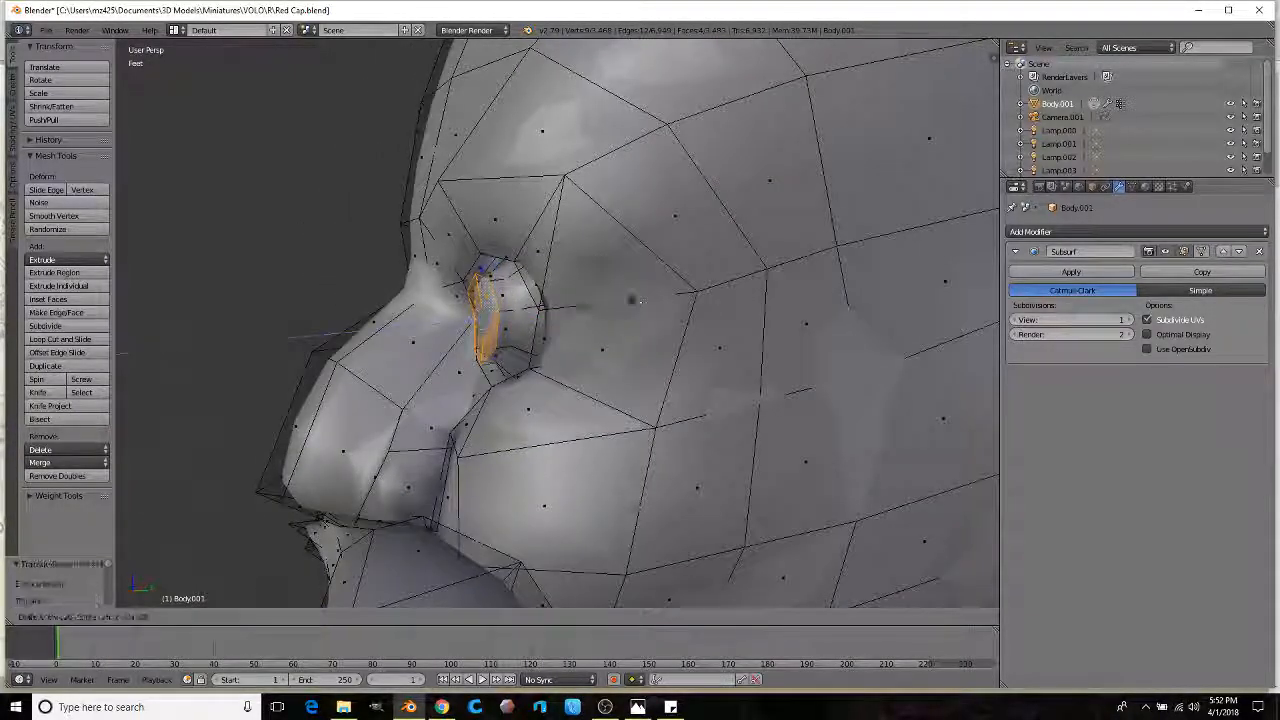
click(530, 306)
middle_drag(530, 306, 717, 301)
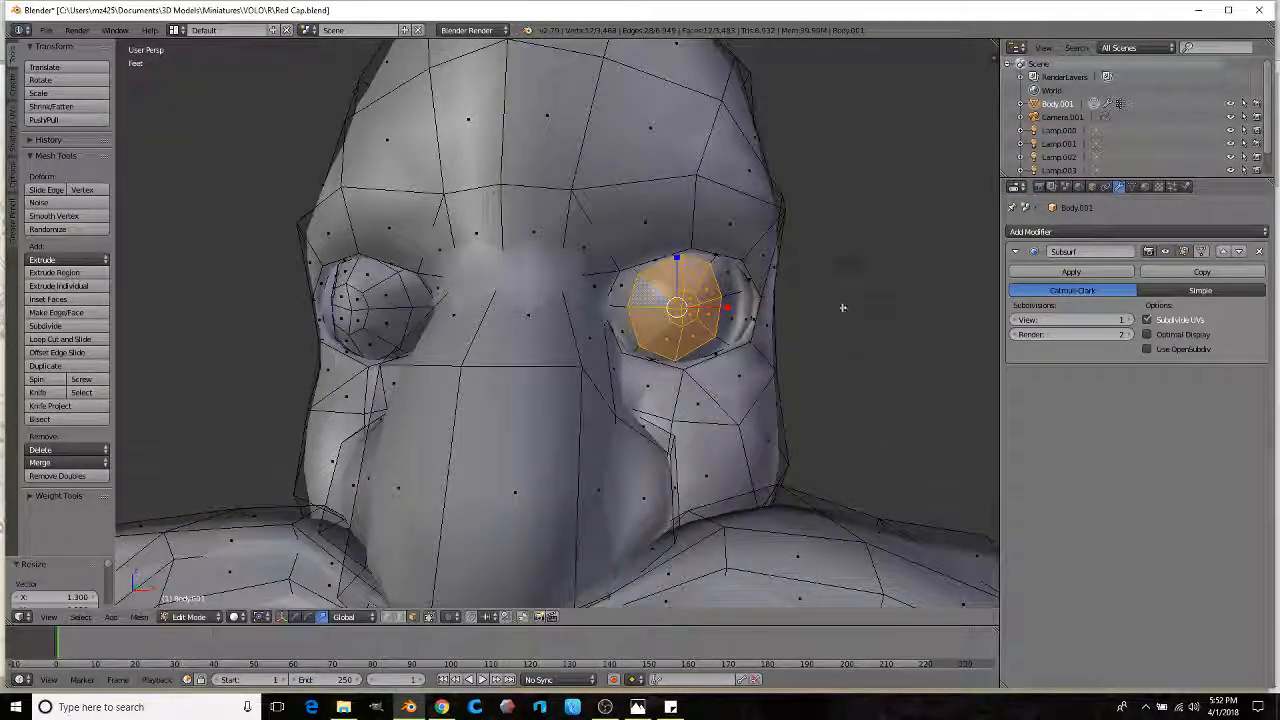
key(ctrl+KP_Subtract)
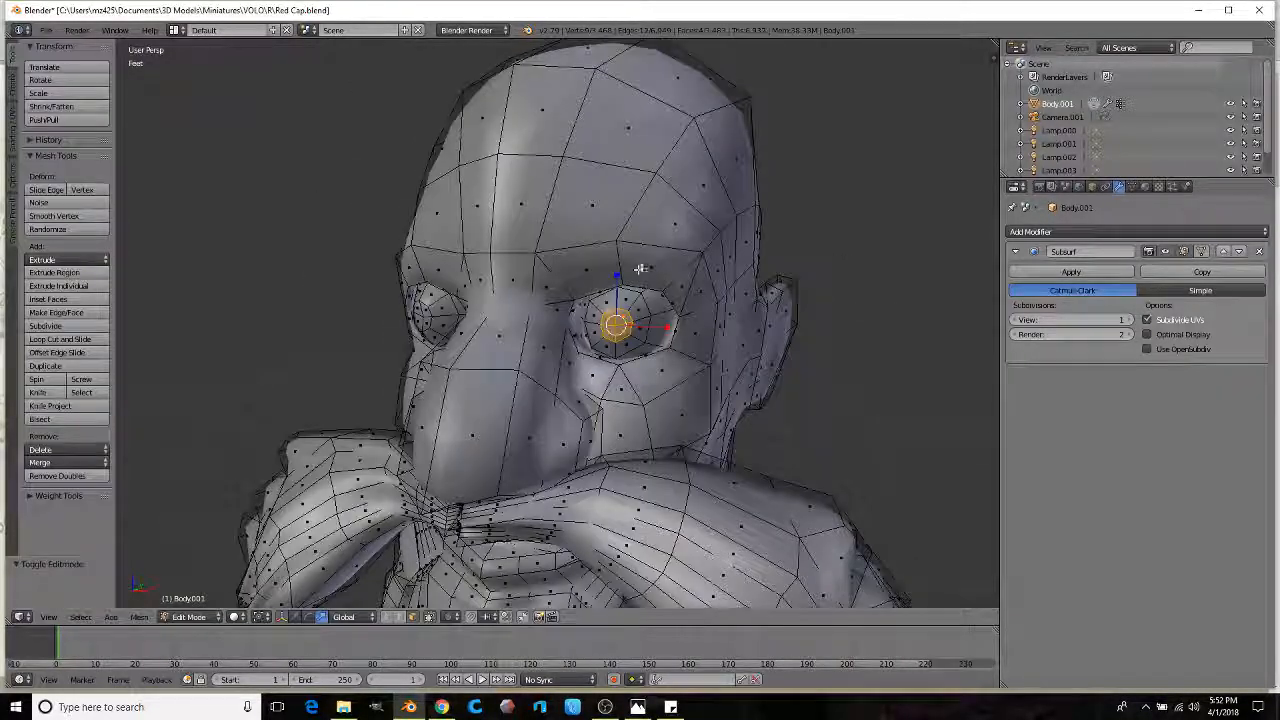
Step: Lower the brow faces across the nose bridge and adjust a face on the right brow
middle_drag(634, 274, 764, 250)
middle_drag(490, 260, 480, 276)
key(g)
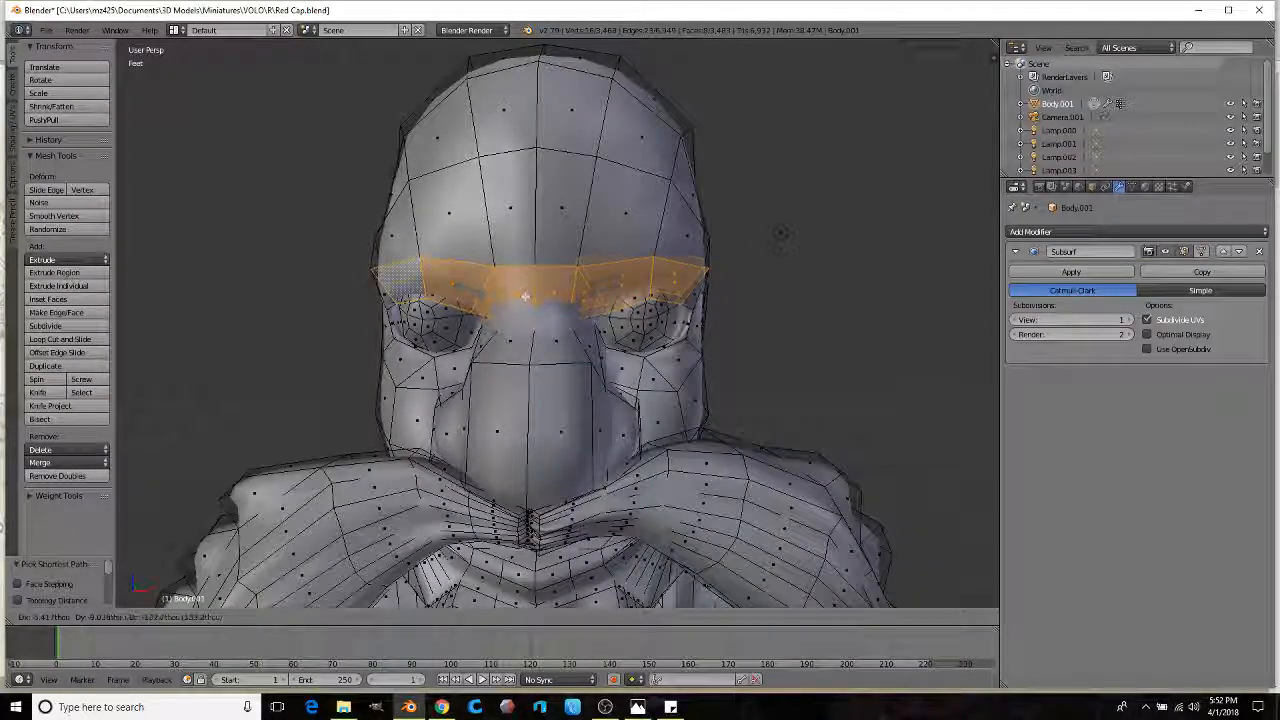
ctrl+right_click(500, 292)
middle_drag(572, 279, 628, 279)
key(g)
click(553, 319)
right_click(600, 285)
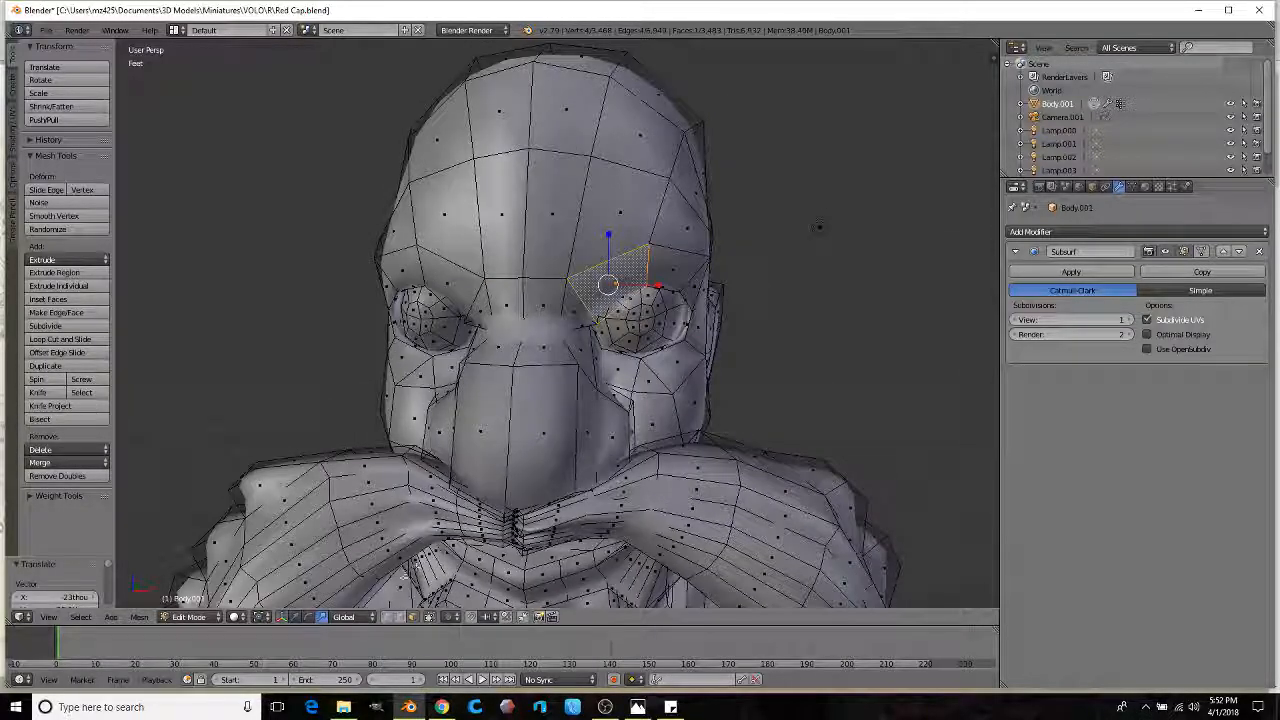
key(g)
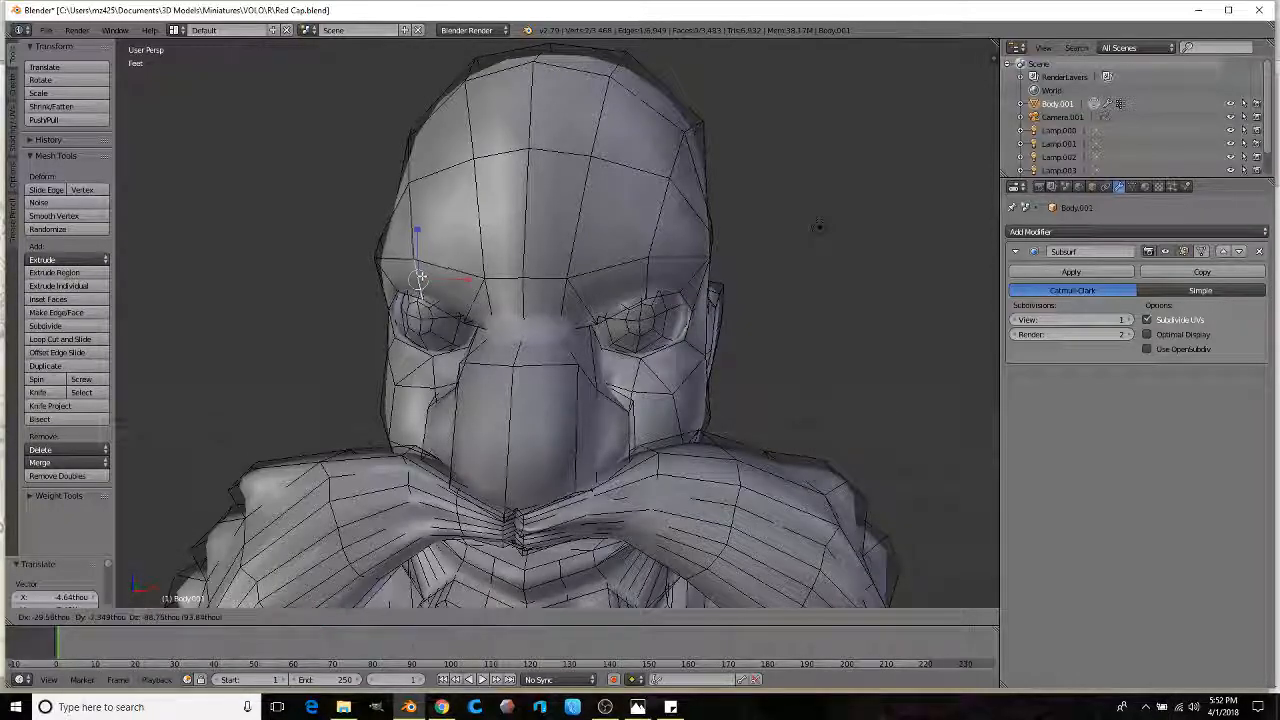
click(421, 277)
scroll(421, 277, down, 4)
key(Tab)
key(Tab)
scroll(457, 300, up, 4)
mouse_move(410, 312)
middle_down()
mouse_move(457, 330)
mouse_move(462, 380)
mouse_move(600, 355)
mouse_move(655, 330)
mouse_move(617, 383)
mouse_move(523, 371)
mouse_move(654, 374)
mouse_move(730, 251)
middle_up()
Step: Raise the right-side brow edges upward
shift+right_click(641, 372)
shift+right_click(655, 375)
key(g)
click(660, 309)
scroll(660, 309, down, 2)
Step: In Sculpt Mode, smooth the inner corner of the left eye socket, then return to Edit Mode
key(Tab)
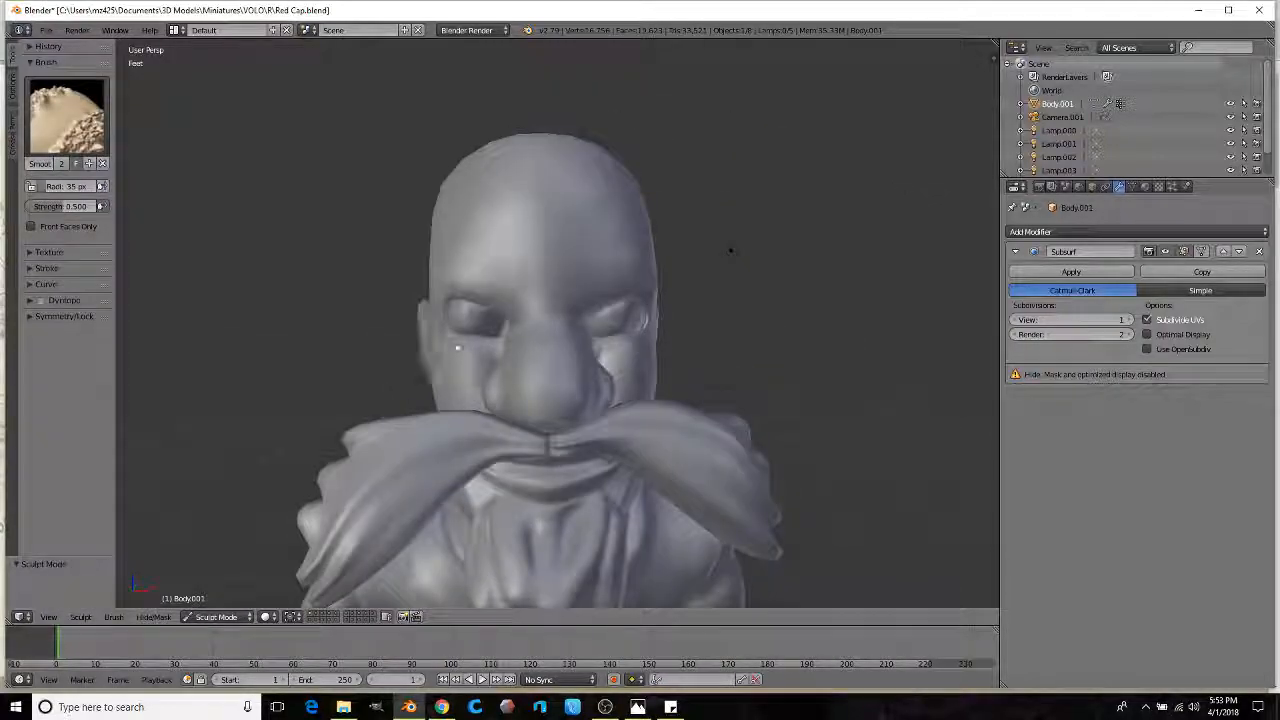
scroll(497, 338, up, 3)
middle_drag(420, 337, 449, 330)
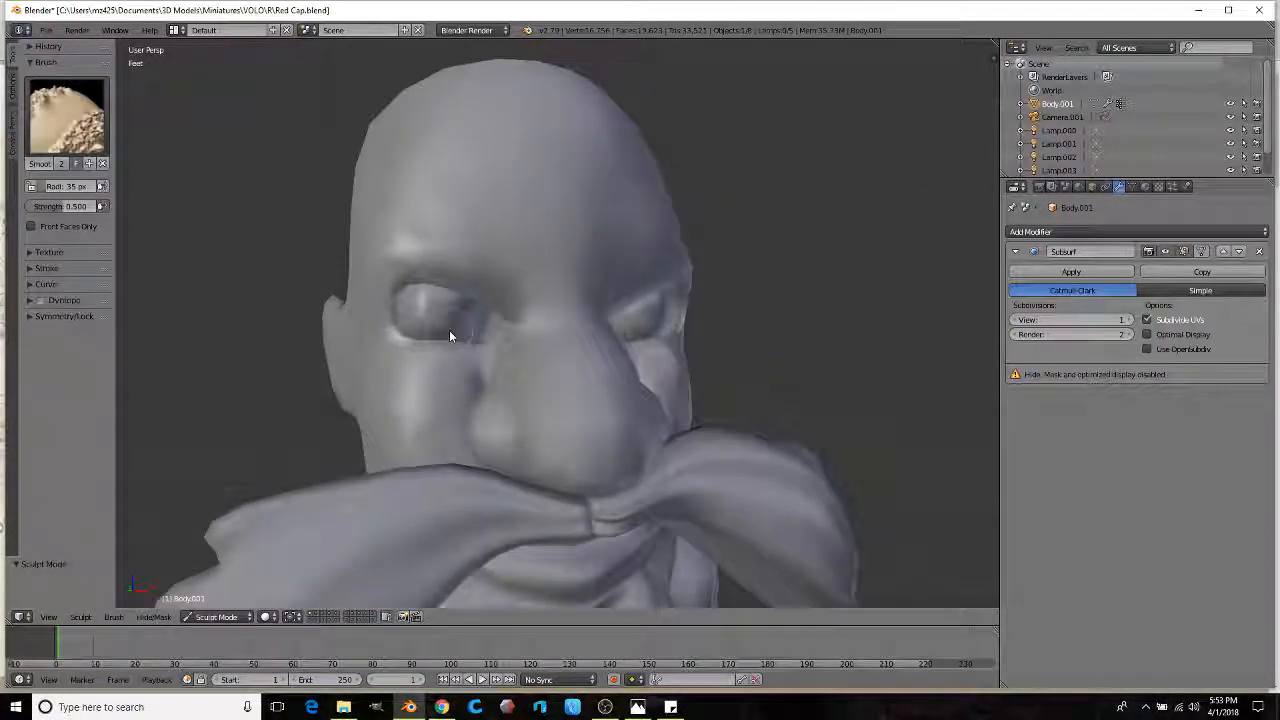
drag(475, 312, 503, 295)
key(Tab)
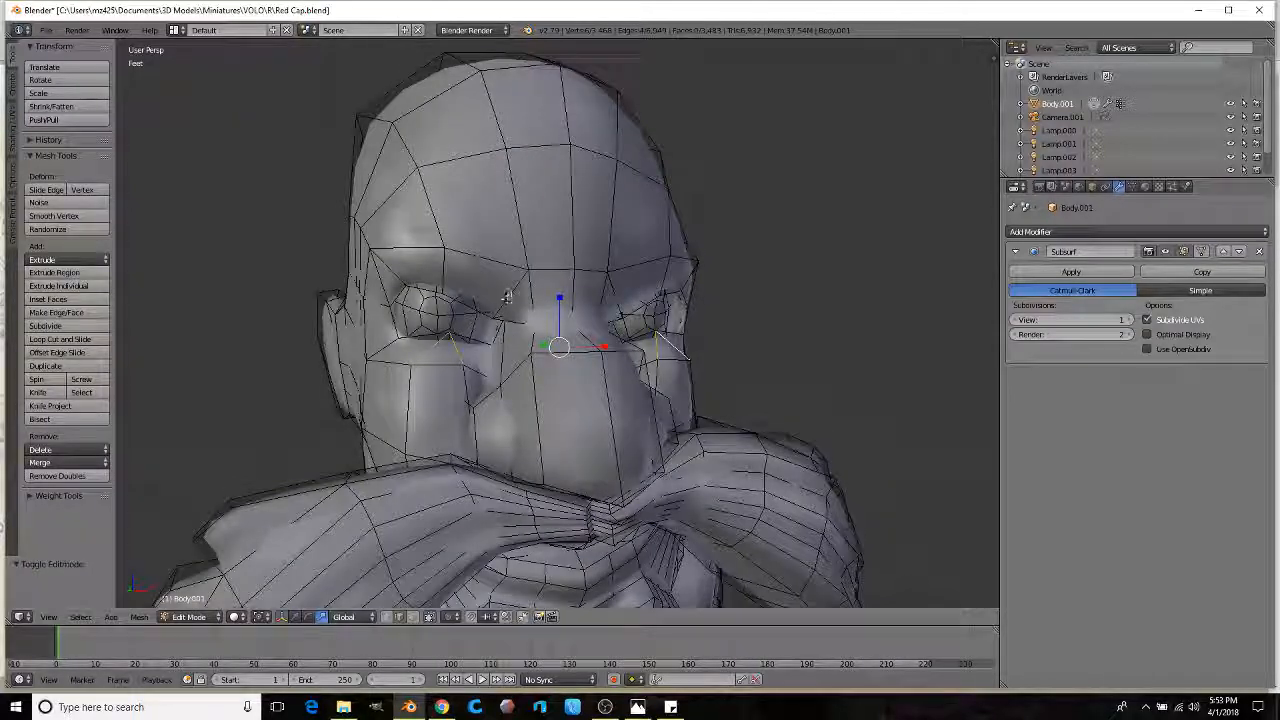
shift+middle_drag(503, 297, 543, 306)
scroll(543, 306, up, 1)
Step: Add an edge loop across the forehead and select the face strip over the first eyebrow
click(66, 340)
click(478, 198)
right_click(511, 243)
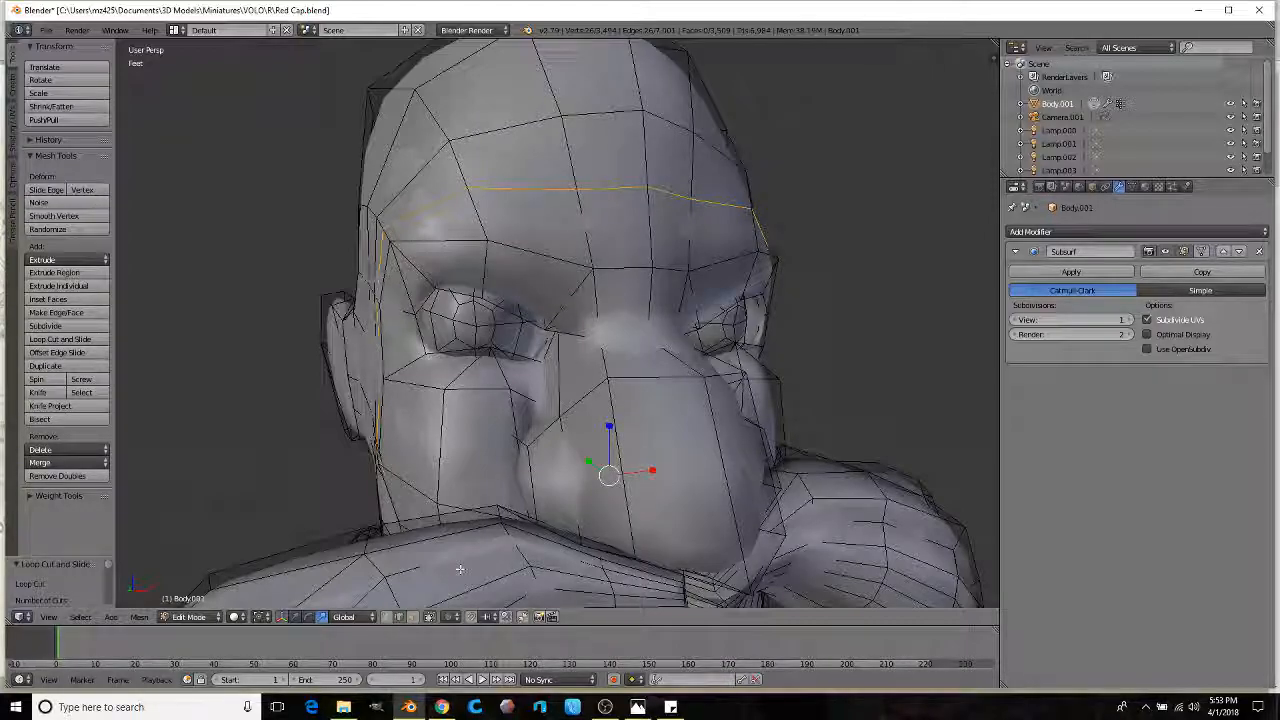
click(416, 616)
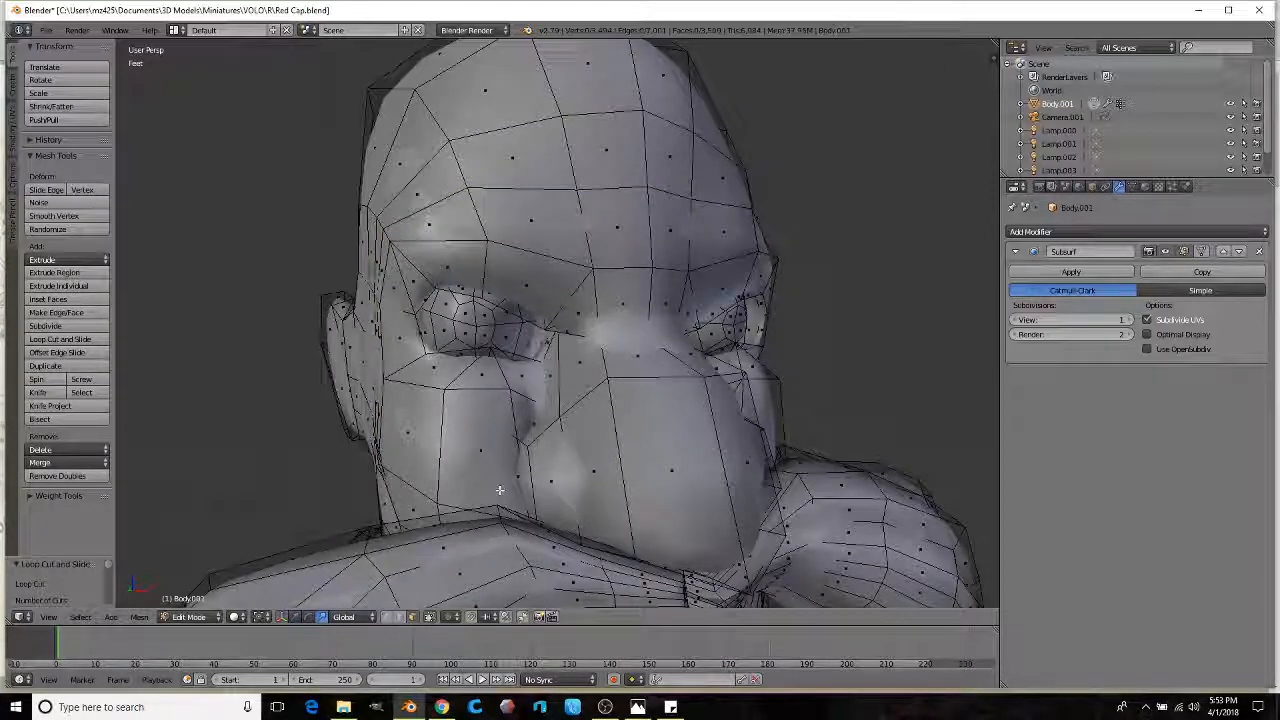
ctrl+right_click(419, 269)
middle_drag(400, 286, 581, 245)
Step: Extrude, scale and extrude again the first brow strip outward, previewing the smoothed head
key(e)
click(586, 245)
key(s)
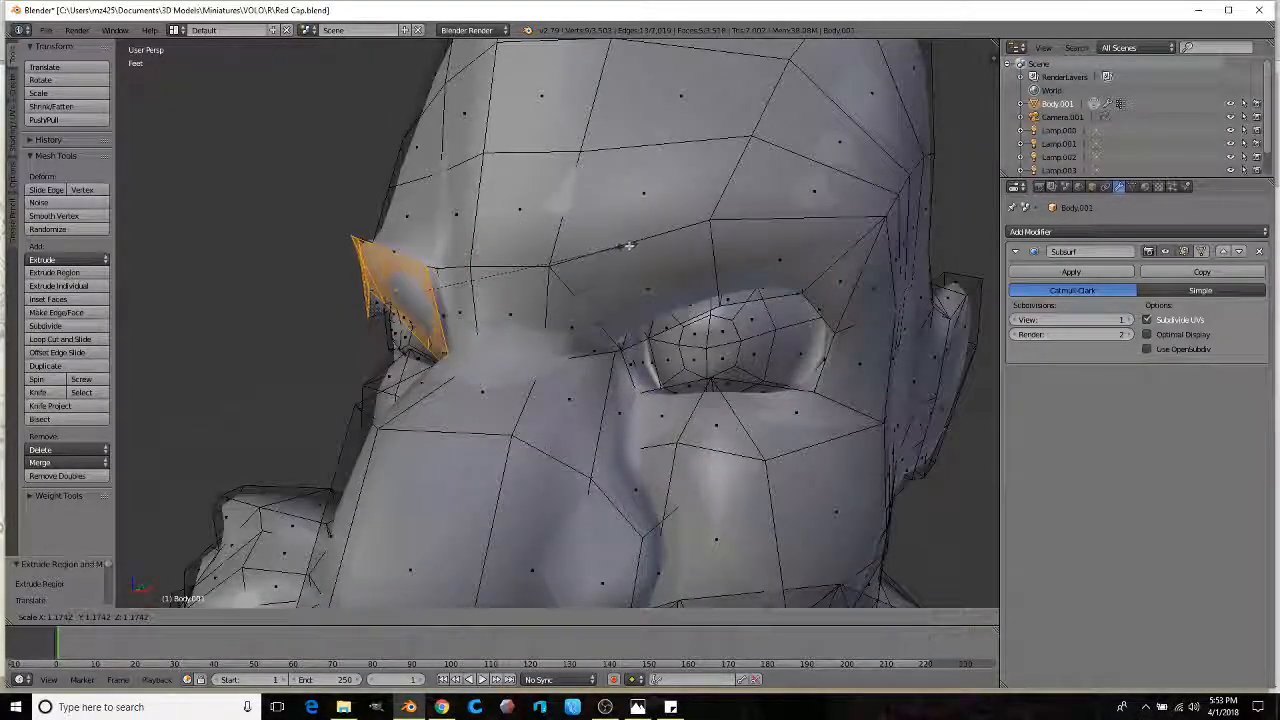
click(626, 246)
key(e)
click(614, 251)
scroll(626, 269, down, 2)
mouse_move(614, 251)
middle_down()
mouse_move(626, 269)
mouse_move(608, 304)
mouse_move(560, 300)
middle_up()
key(Tab)
scroll(643, 274, down, 1)
key(Tab)
Step: Select the other brow's face strip, then extrude, enlarge and extrude it again
right_click(632, 306)
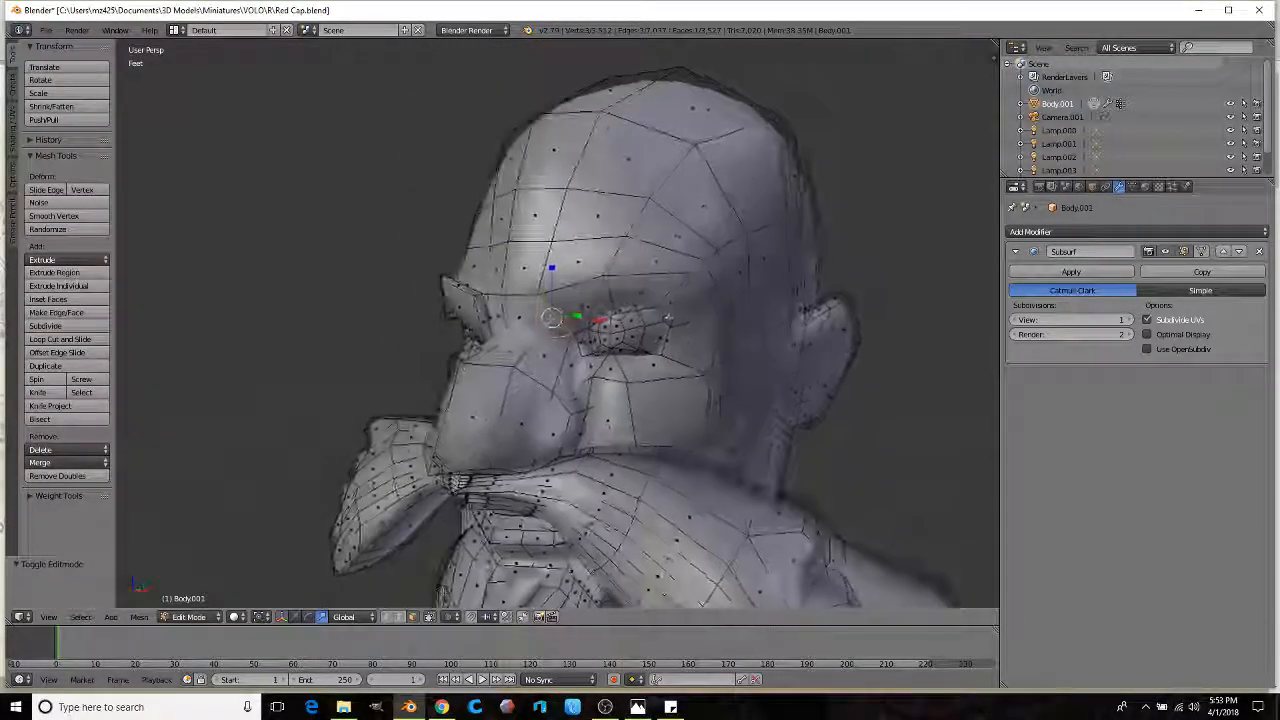
ctrl+right_click(683, 300)
middle_drag(683, 300, 494, 312)
scroll(510, 318, up, 2)
key(e)
click(697, 297)
key(s)
click(757, 306)
key(e)
click(740, 309)
mouse_move(508, 312)
middle_down()
mouse_move(712, 302)
mouse_move(653, 286)
mouse_move(578, 296)
middle_up()
scroll(653, 286, down, 2)
Step: Preview both jutting brows in Sculpt Mode from several angles
key(Tab)
scroll(653, 286, down, 3)
scroll(577, 297, up, 2)
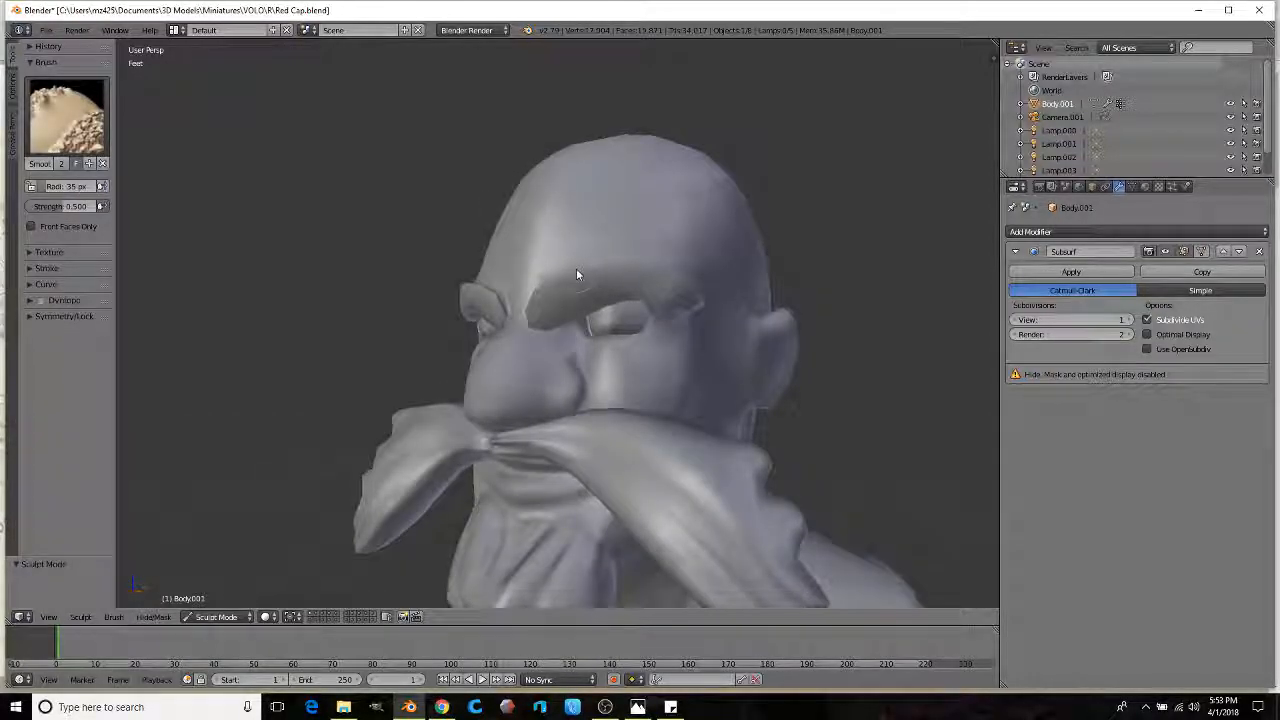
scroll(625, 230, down, 3)
middle_drag(622, 247, 566, 246)
scroll(636, 283, up, 2)
mouse_move(636, 283)
shift+middle_down()
mouse_move(560, 306)
mouse_move(453, 289)
shift+middle_up()
Step: In Edit Mode, select a strip of faces down the first ear and extrude them outward
key(Tab)
right_click(549, 278)
ctrl+right_click(453, 289)
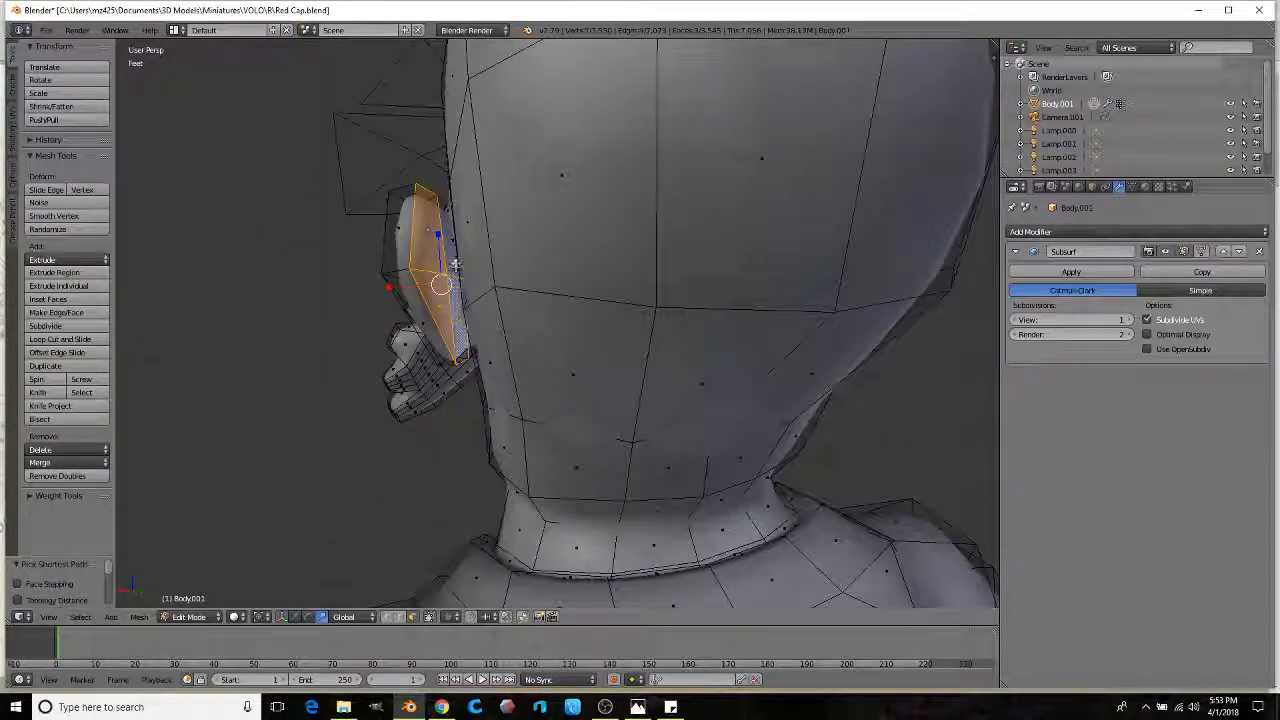
scroll(455, 266, down, 2)
key(e)
click(591, 266)
Step: Extrude the other ear's faces and scale them down into a narrower tip
middle_drag(642, 270, 597, 271)
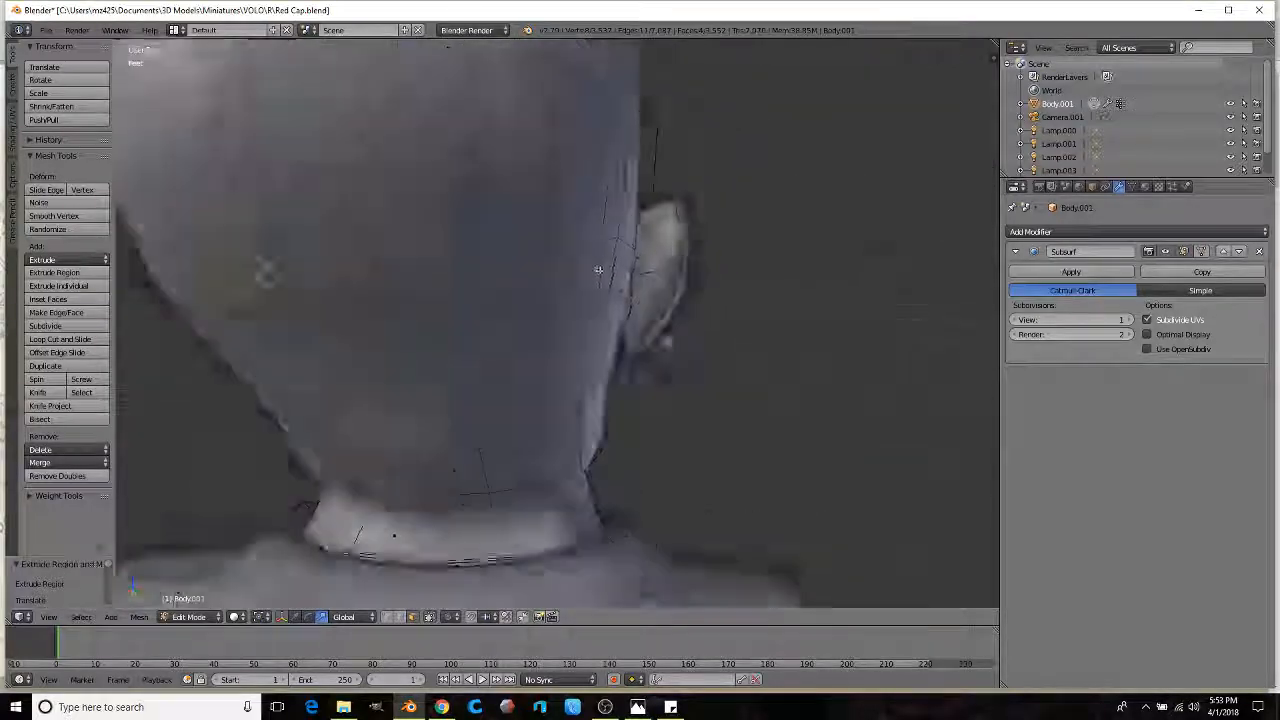
scroll(679, 255, up, 2)
right_click(679, 255)
ctrl+right_click(658, 309)
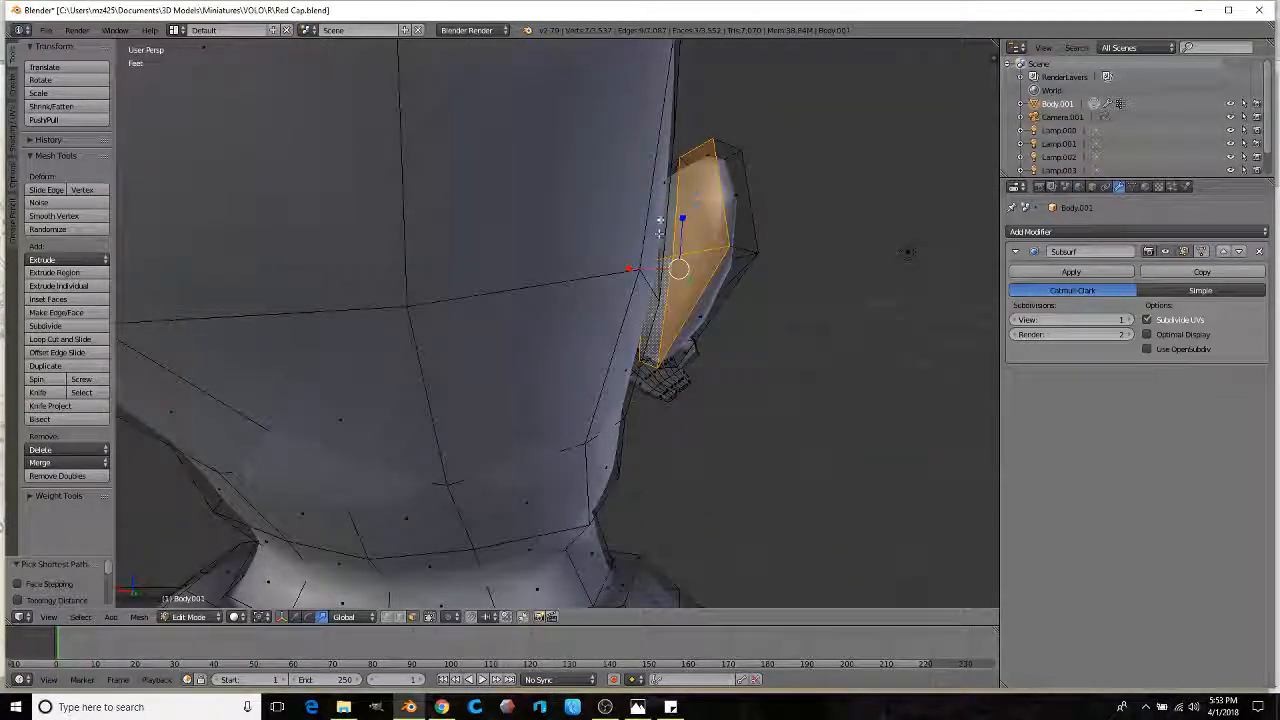
scroll(673, 201, down, 2)
key(e)
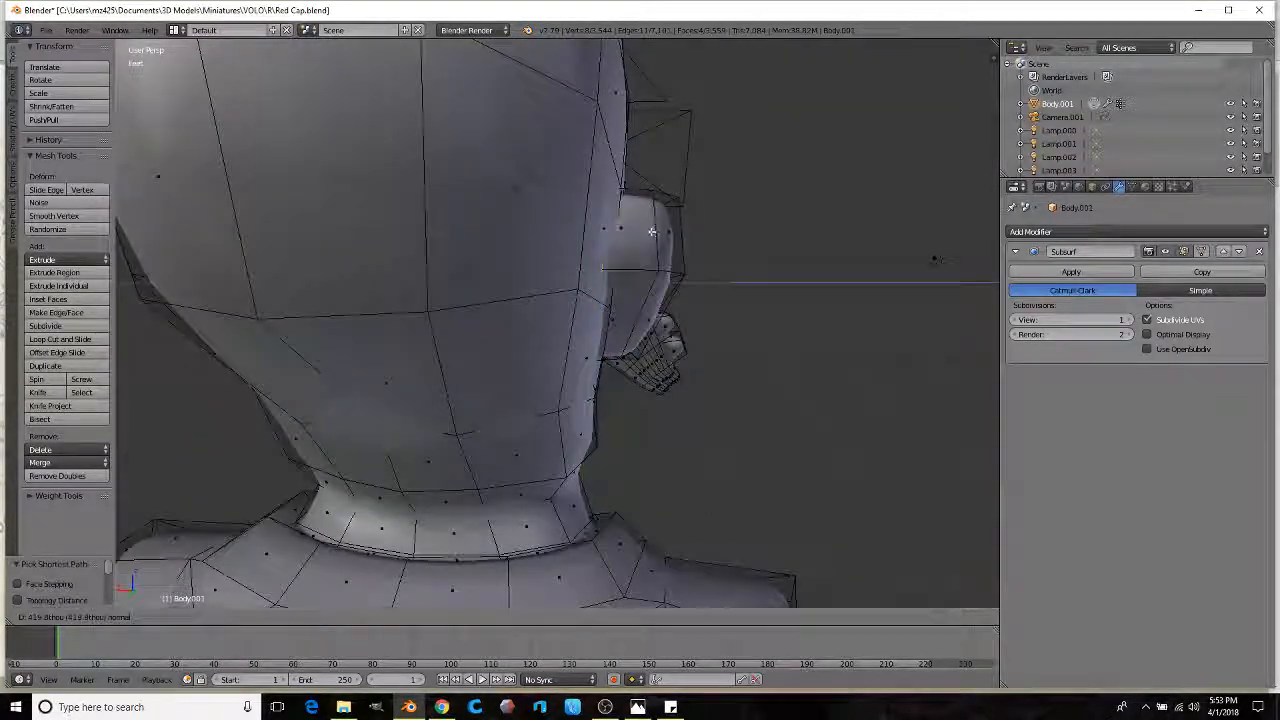
key(s)
click(700, 259)
scroll(671, 254, down, 2)
Step: Pull the ear tip outward and back into a longer, swept-back point
middle_drag(671, 254, 543, 246)
scroll(500, 250, up, 1)
shift+middle_drag(460, 255, 673, 211)
scroll(584, 273, up, 1)
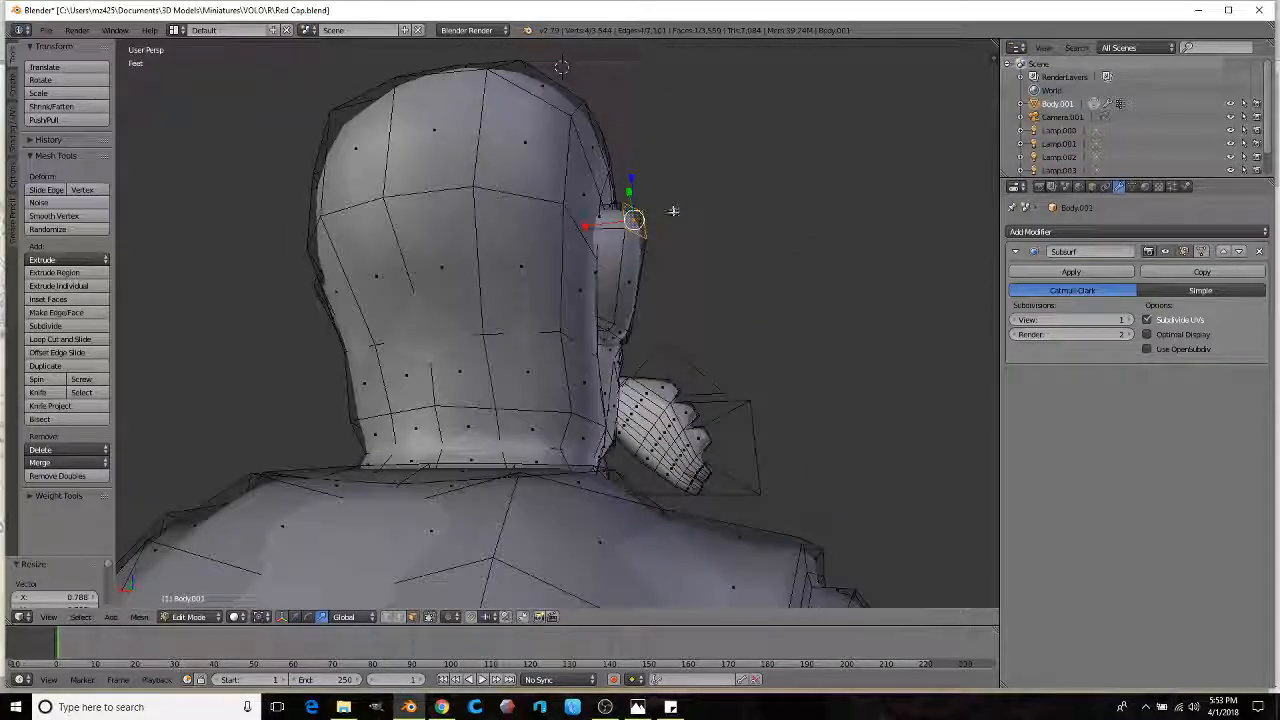
click(720, 150)
Step: Move a face on the left ear with G so both ears match in shape
middle_drag(380, 176, 437, 177)
scroll(257, 208, up, 1)
mouse_move(140, 175)
middle_down()
mouse_move(171, 172)
mouse_move(140, 172)
middle_up()
right_click(171, 172)
scroll(140, 172, down, 3)
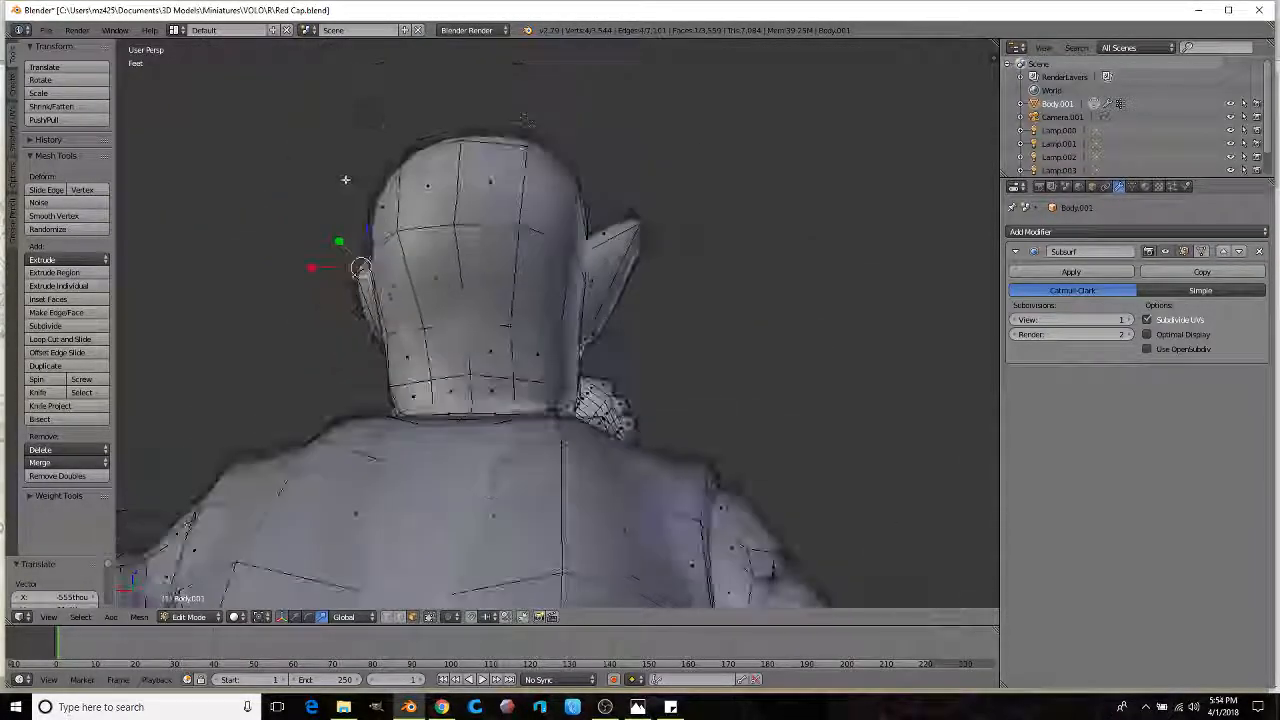
key(g)
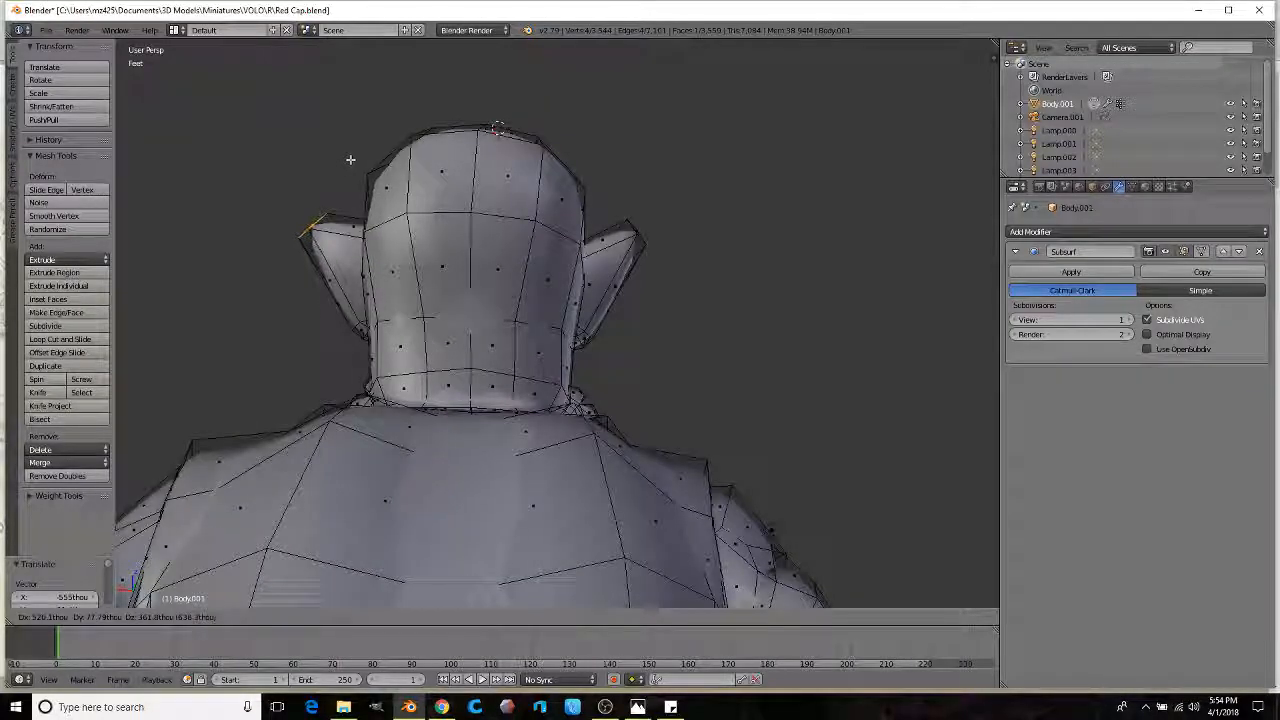
click(345, 150)
middle_drag(345, 150, 539, 296)
scroll(526, 240, down, 4)
scroll(519, 219, up, 3)
middle_drag(600, 220, 557, 230)
scroll(551, 229, down, 1)
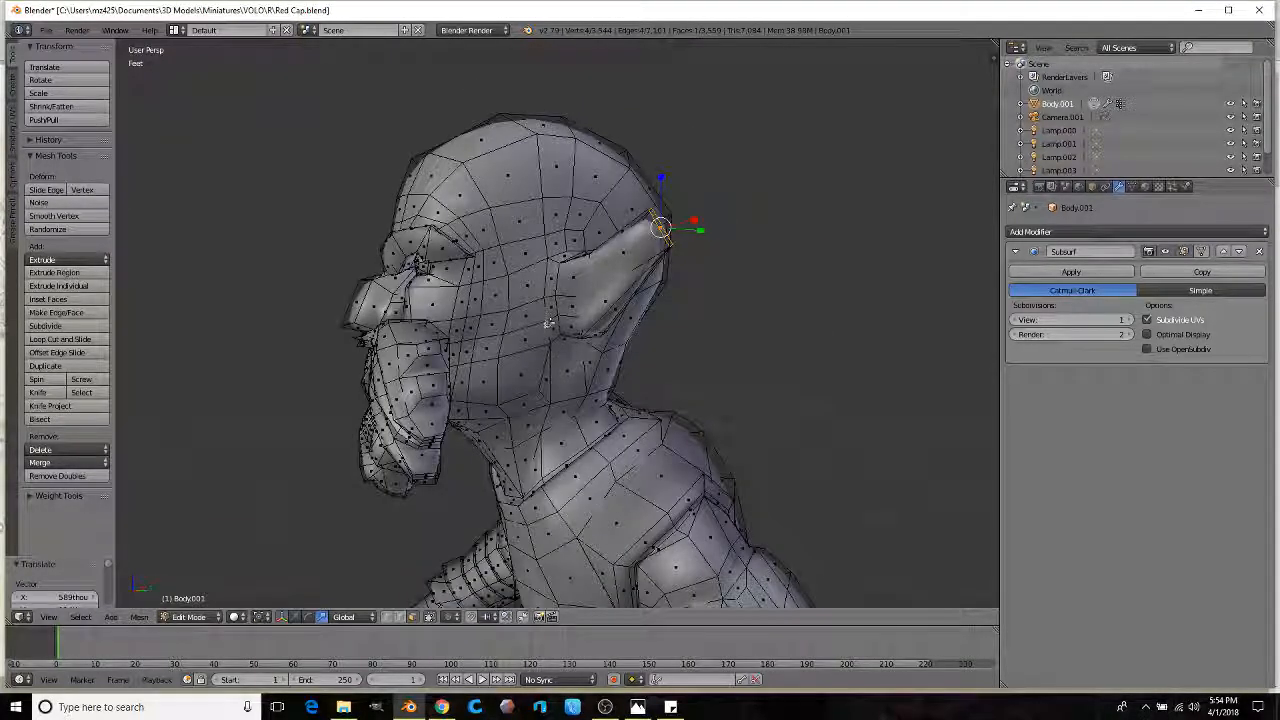
Step: Select a band of faces running around the sides and back of the head
ctrl+right_click(493, 181)
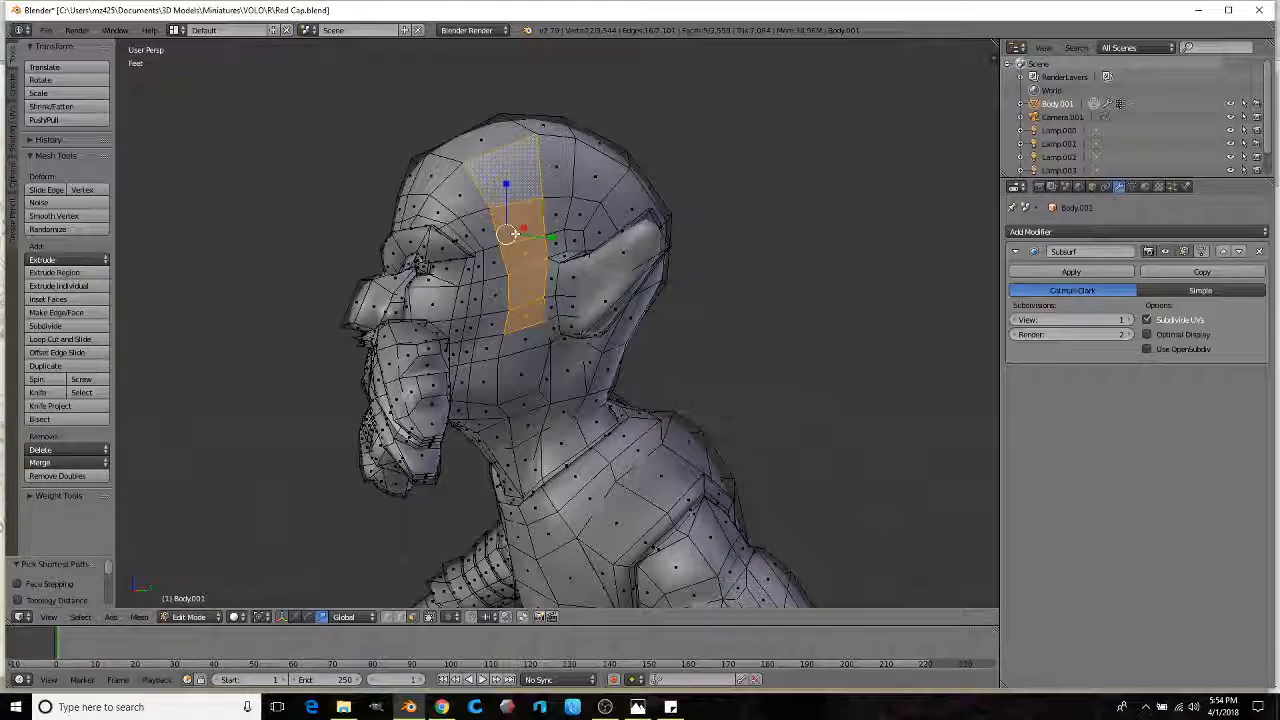
middle_drag(522, 222, 612, 235)
middle_drag(393, 88, 421, 184)
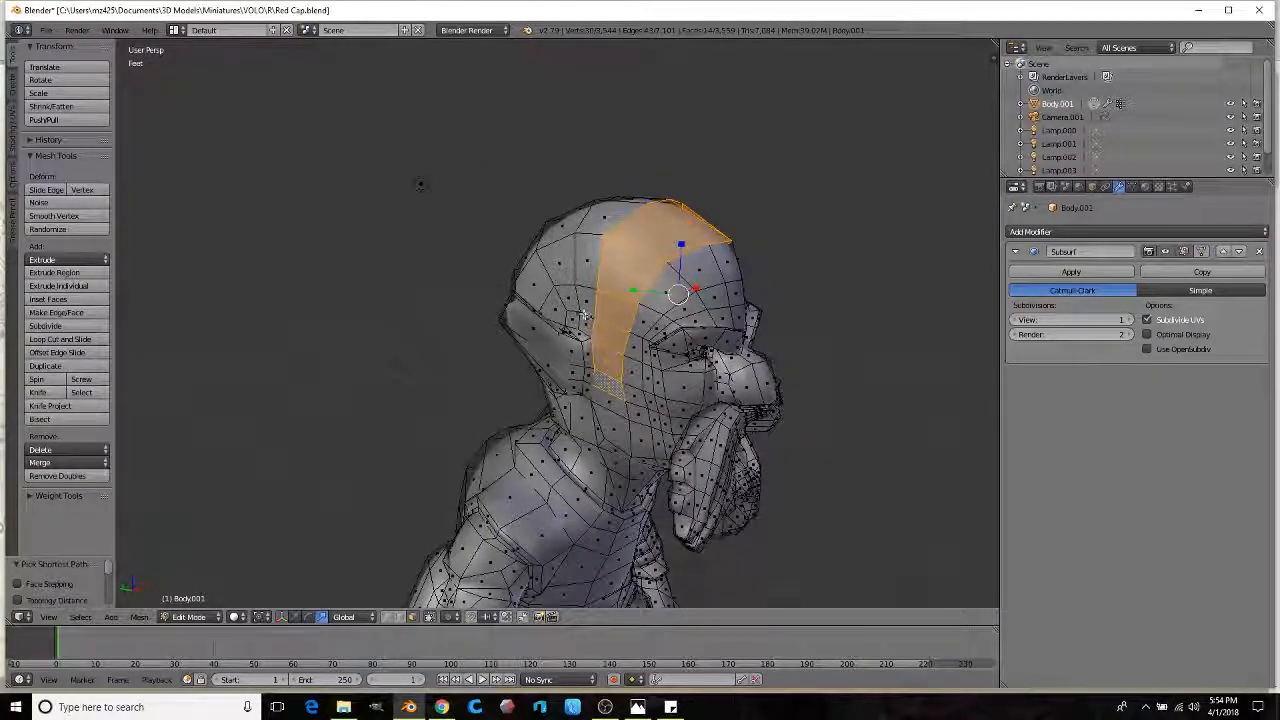
ctrl+right_click(539, 287)
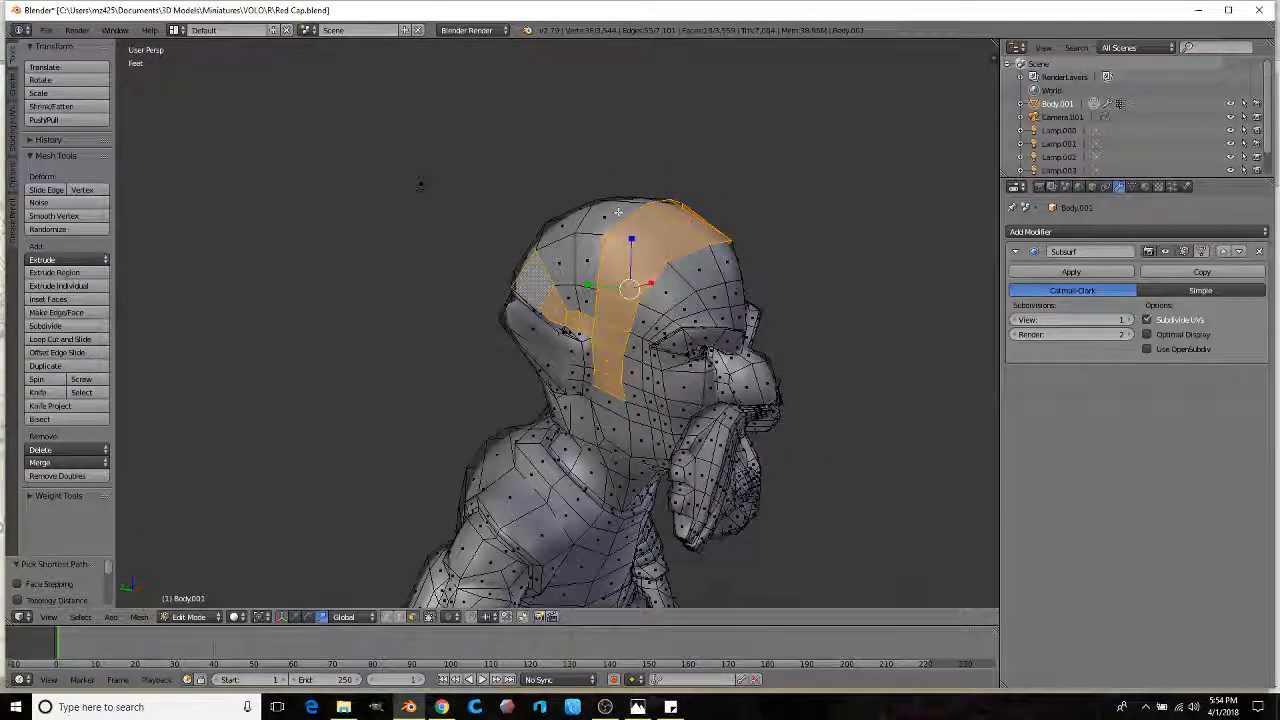
middle_drag(559, 228, 714, 318)
ctrl+right_click(508, 321)
ctrl+right_click(515, 310)
middle_drag(500, 310, 457, 311)
Step: Add the crown faces to the selection and scale it up into a cap shell
middle_drag(649, 330, 496, 431)
ctrl+right_click(529, 336)
middle_drag(529, 336, 570, 416)
ctrl+right_click(466, 246)
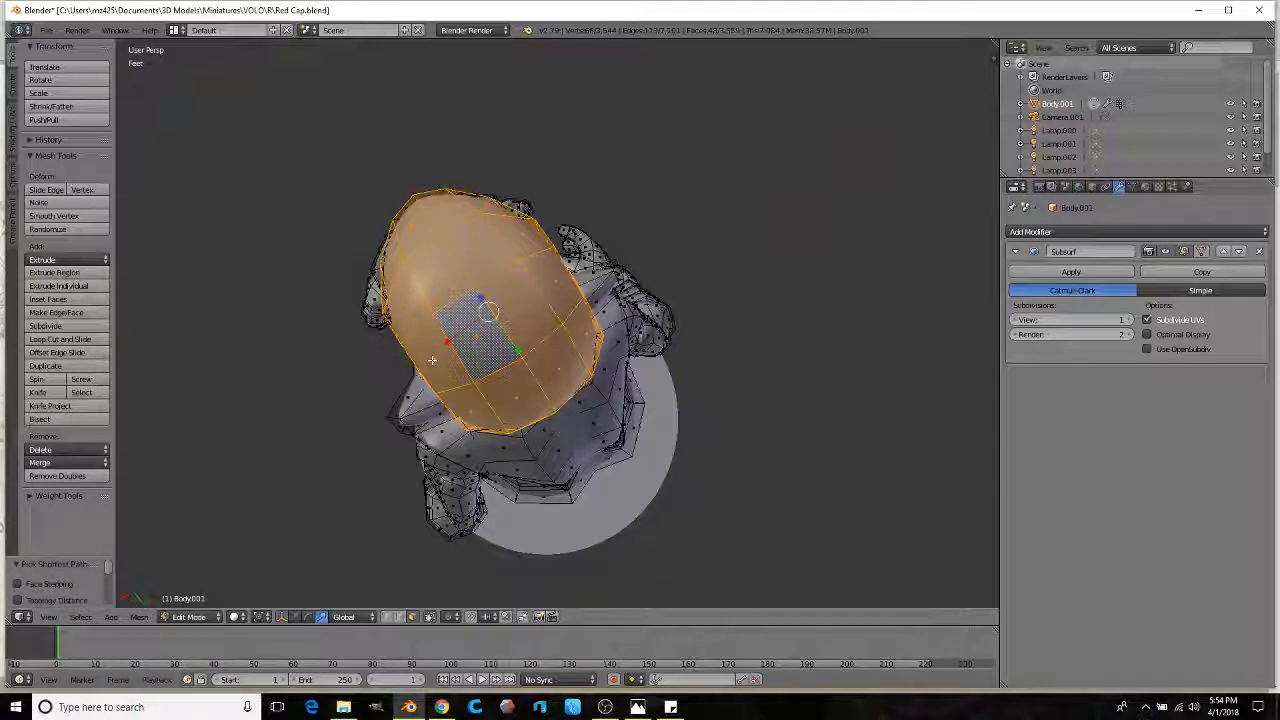
middle_drag(466, 336, 746, 259)
key(s)
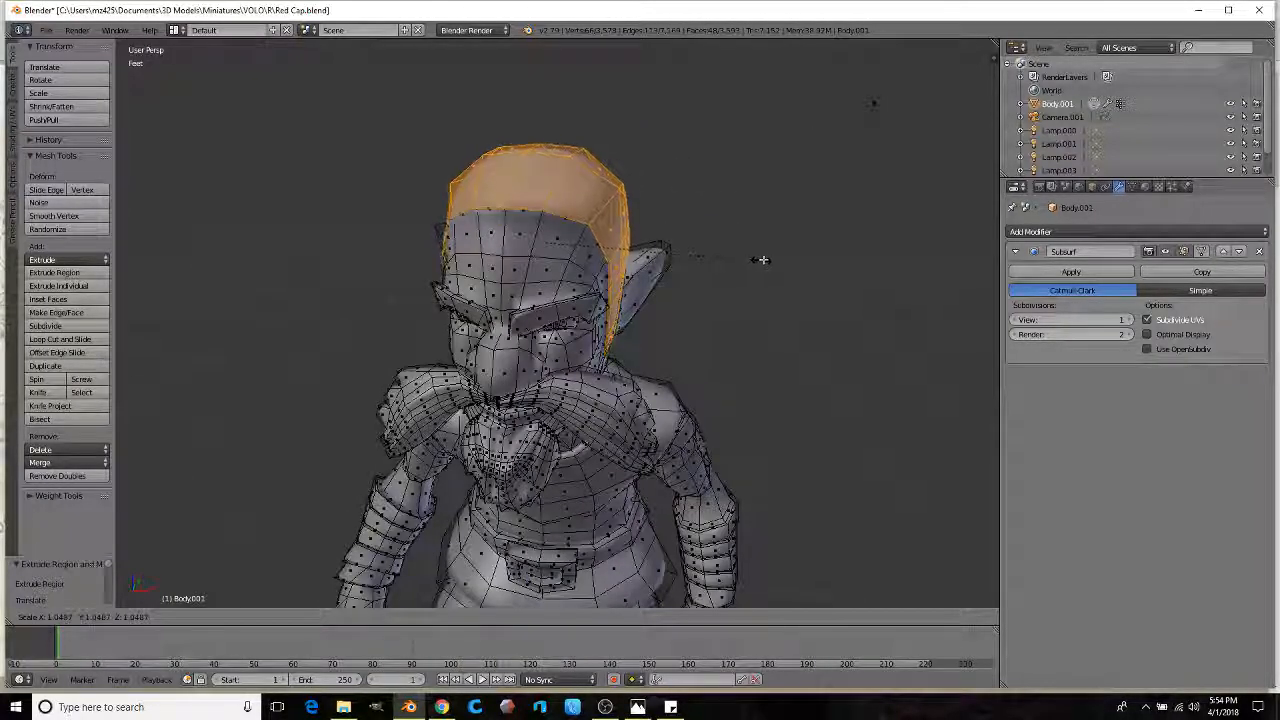
click(758, 260)
scroll(652, 276, up, 1)
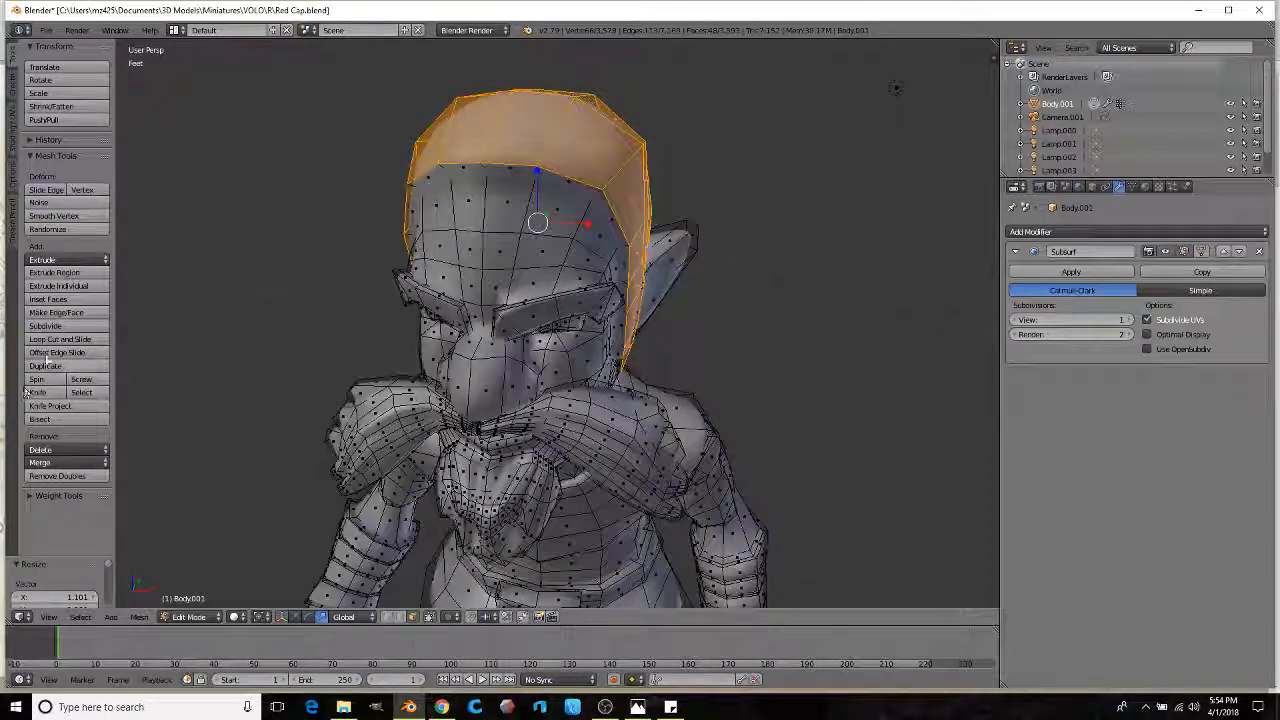
Step: Insert a loop cut around the cap's brow
click(55, 340)
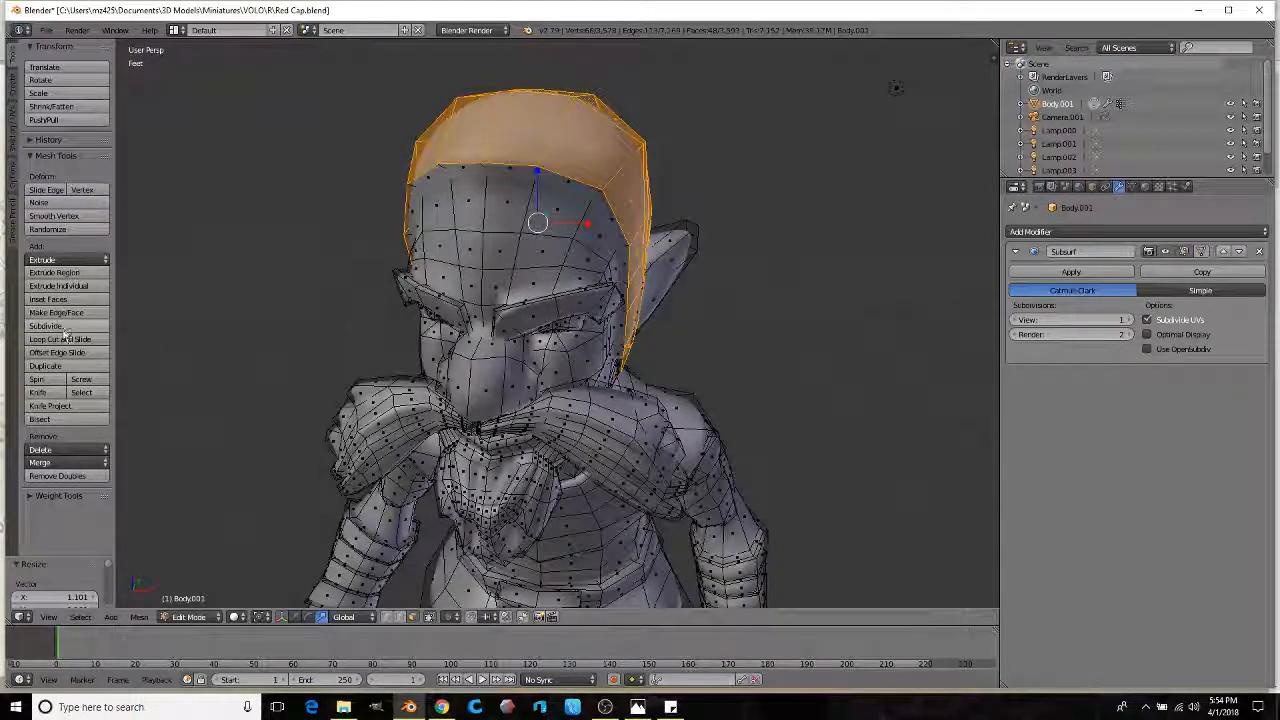
click(447, 182)
click(445, 178)
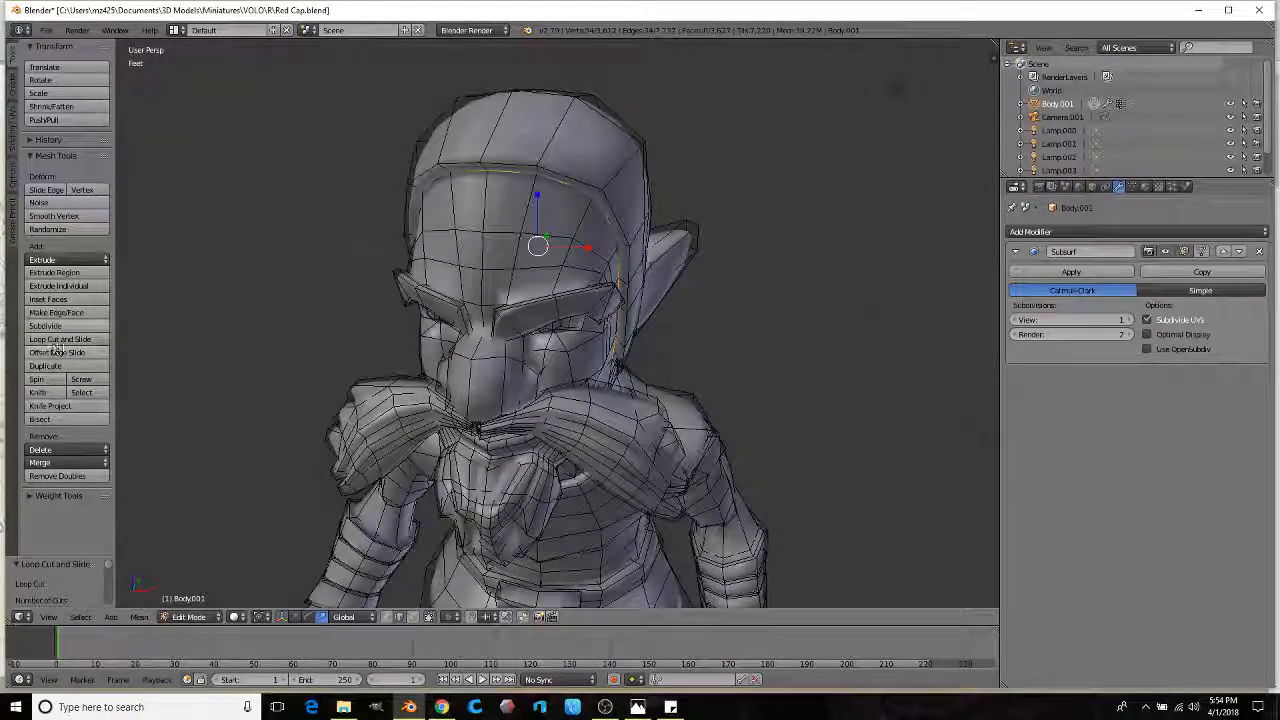
Step: Select an edge path across the cap top and raise it to form a peak
middle_drag(120, 322, 390, 500)
scroll(524, 275, up, 3)
ctrl+right_click(594, 462)
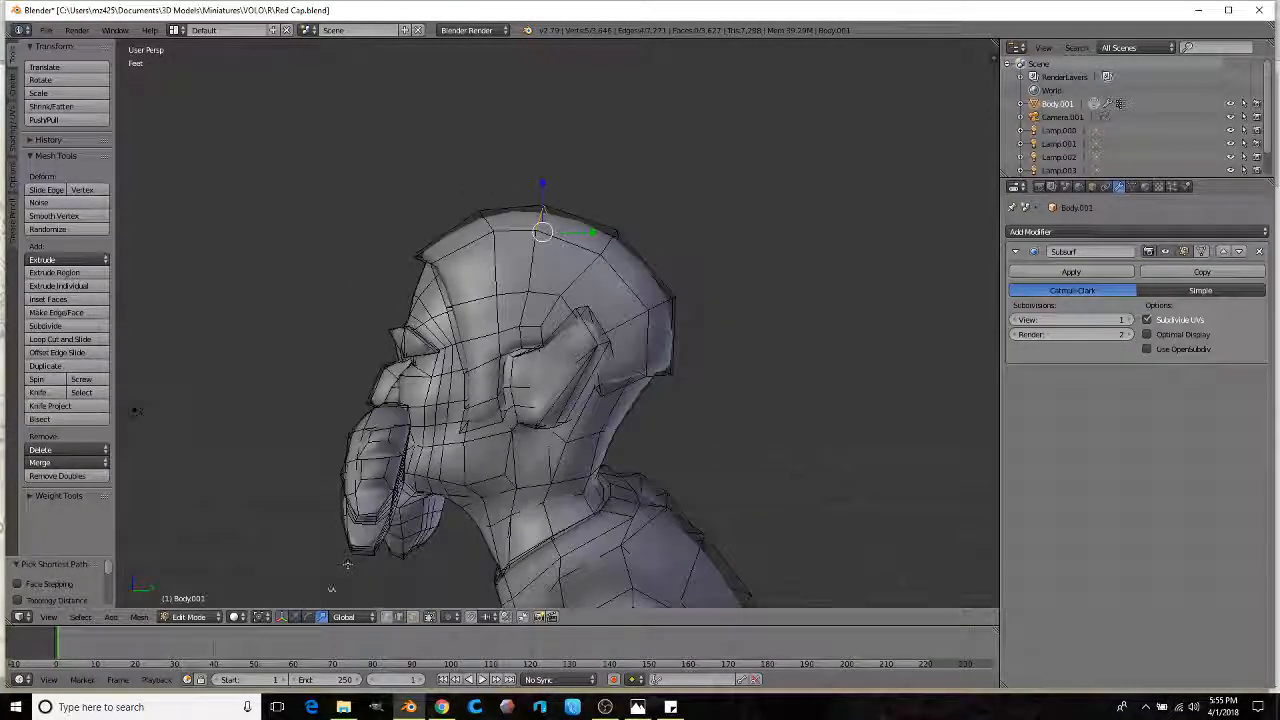
drag(542, 203, 545, 164)
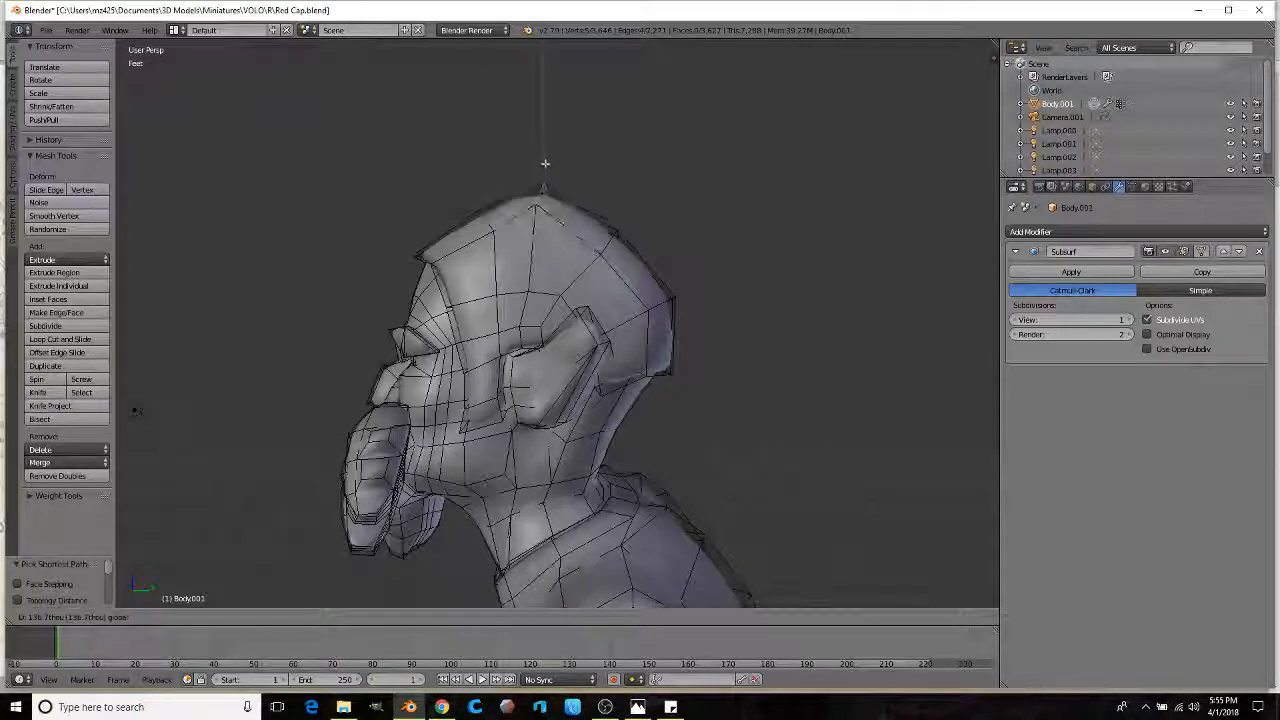
click(543, 166)
Step: Select the whole connected cap mesh and scale it up
middle_drag(543, 166, 530, 247)
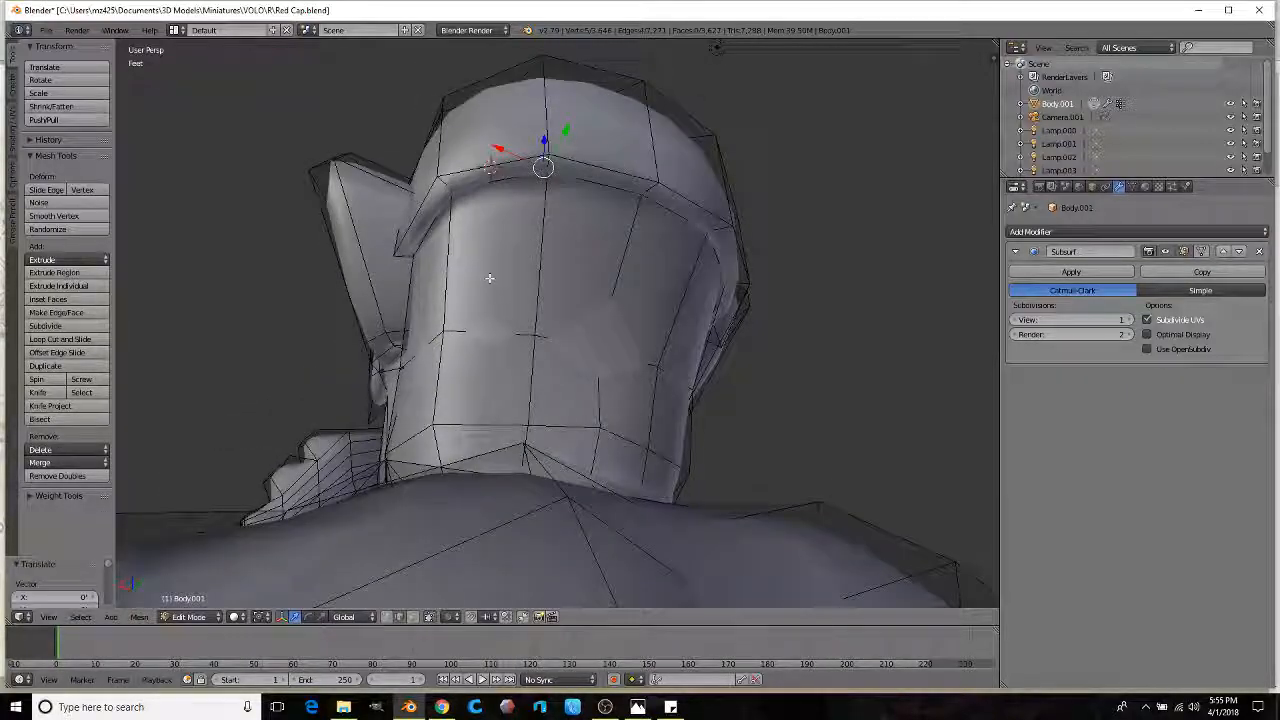
middle_drag(533, 279, 671, 443)
alt+right_click(686, 388)
key(ctrl+z)
key(ctrl+z)
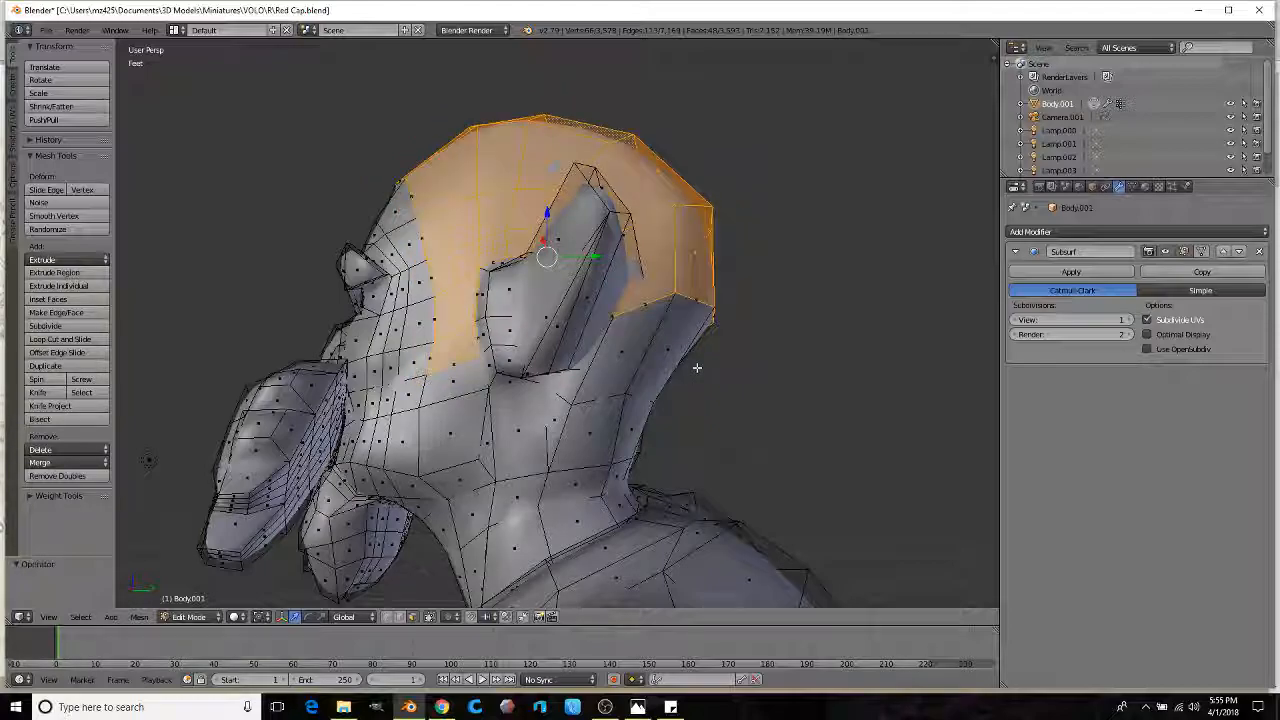
middle_drag(697, 367, 566, 387)
middle_drag(620, 447, 600, 433)
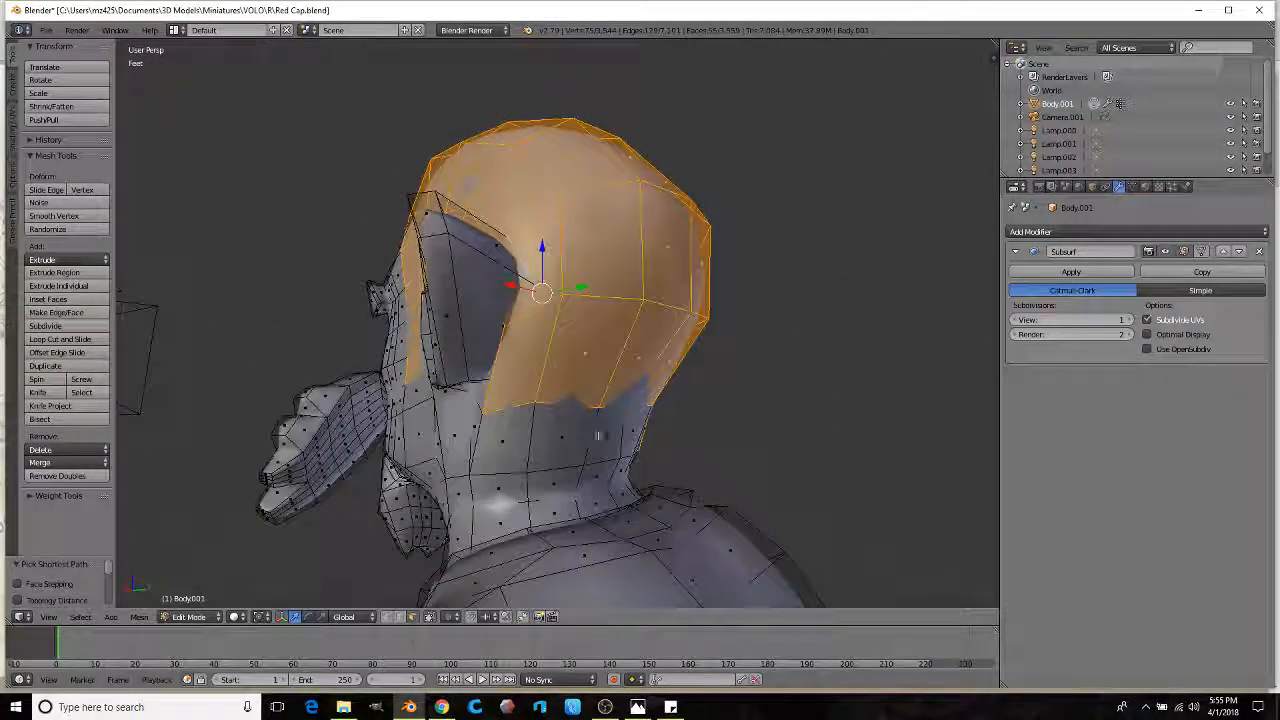
middle_drag(506, 452, 702, 327)
key(s)
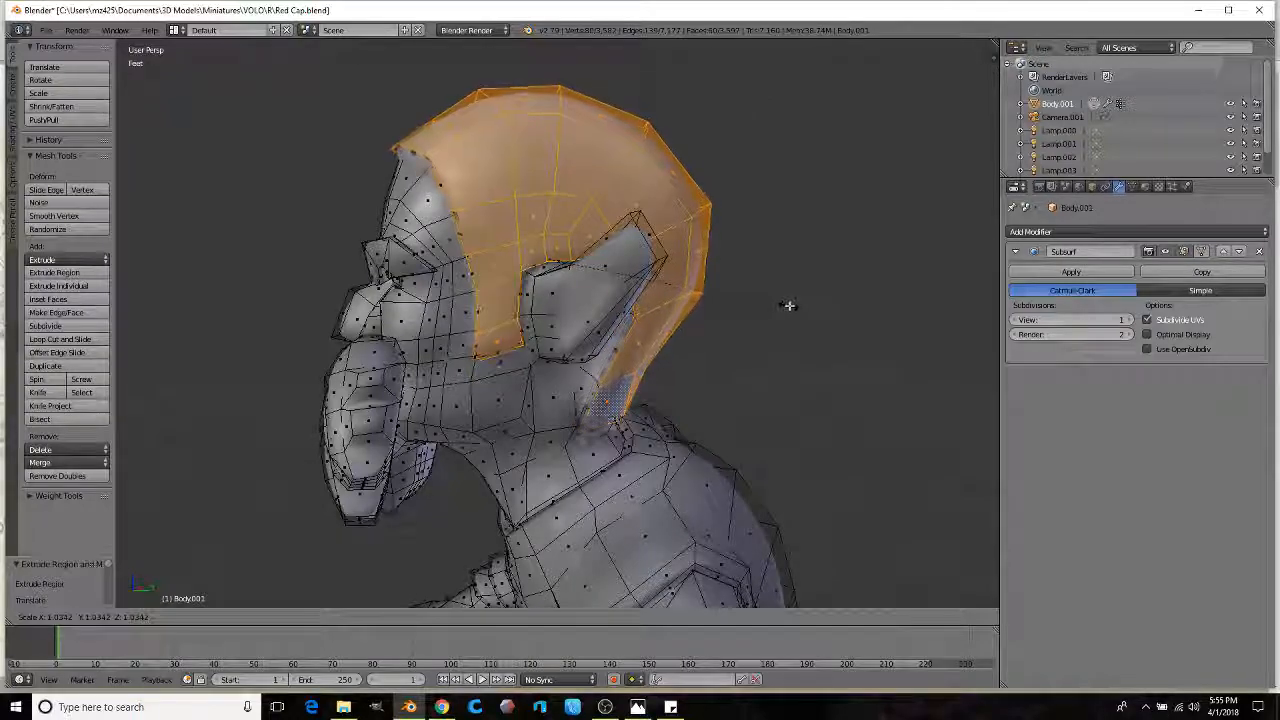
click(786, 303)
Step: Add an offset edge loop around the cap rim, undoing a trial subdivide
middle_drag(786, 303, 85, 380)
click(40, 327)
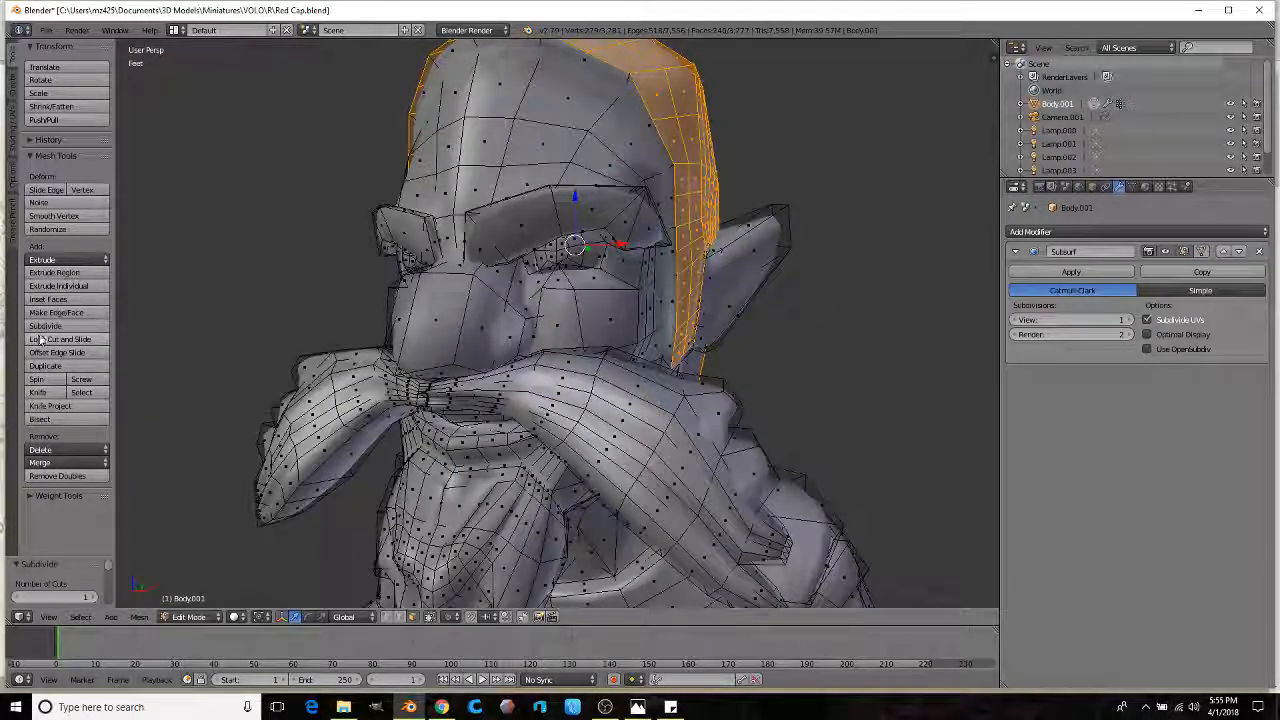
key(ctrl+z)
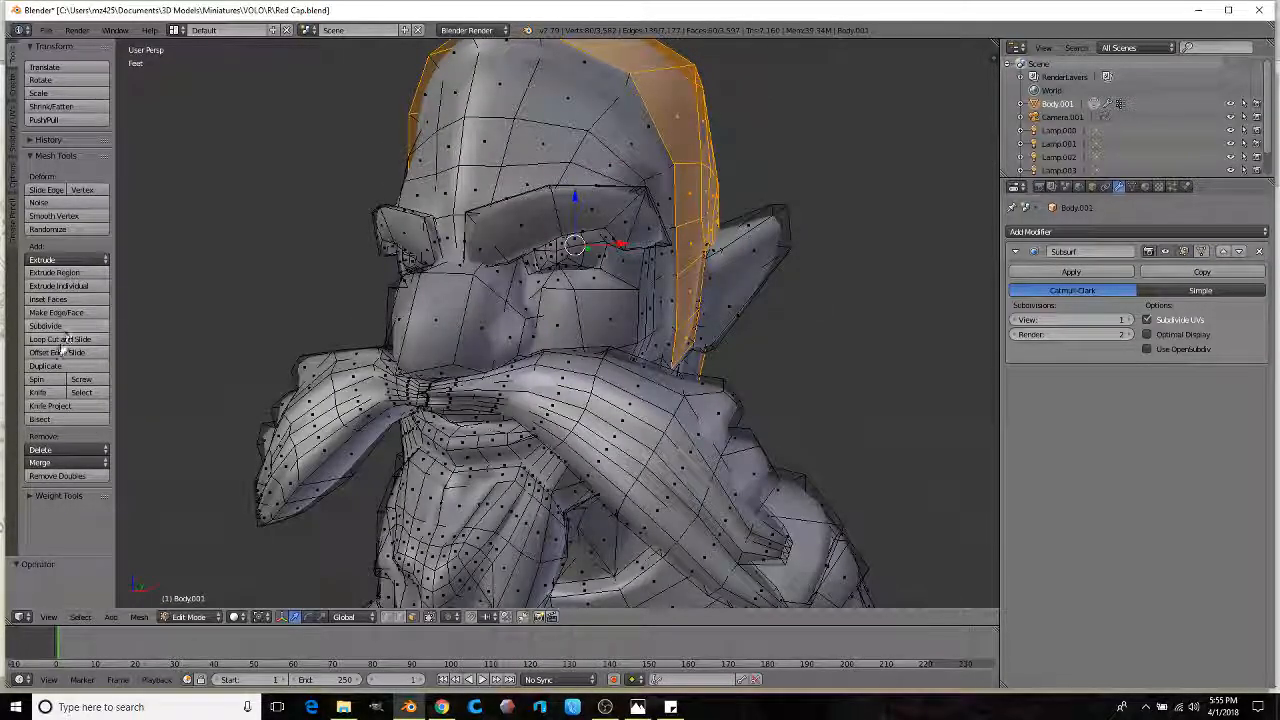
click(62, 352)
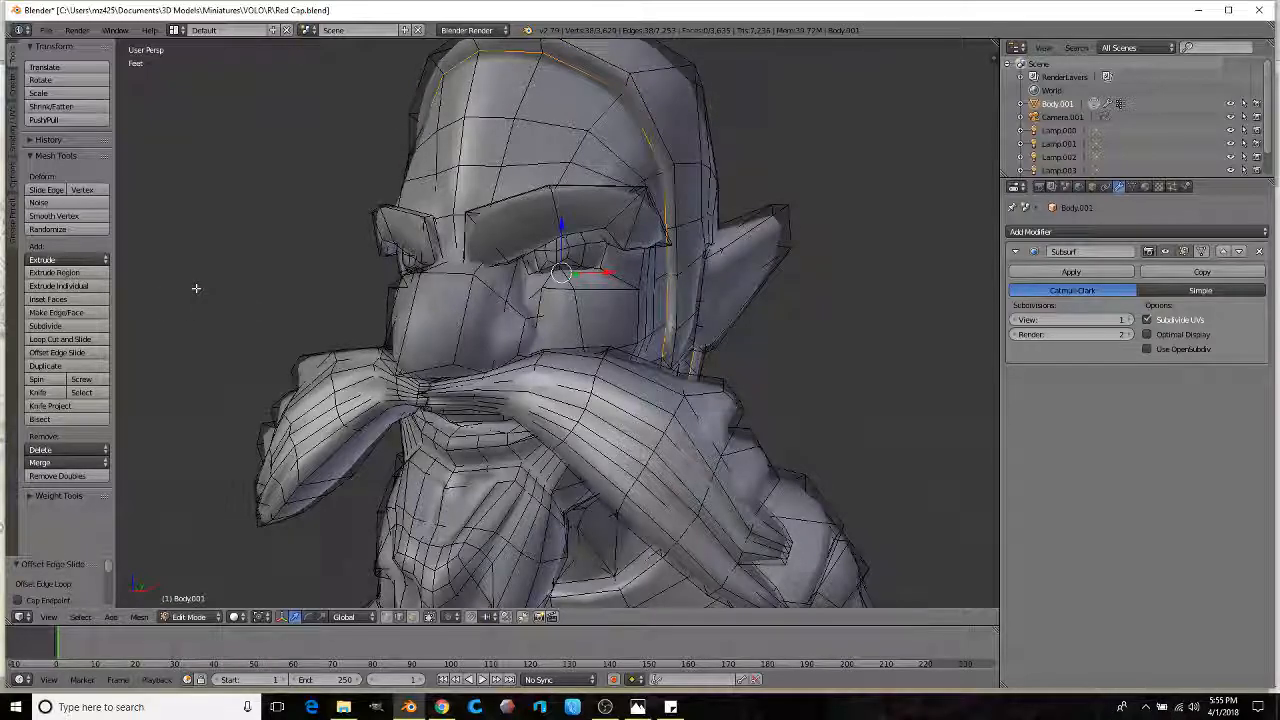
Step: Select the edge loop at the neck base and scale it down
middle_drag(243, 288, 475, 356)
right_click(432, 428)
middle_drag(503, 426, 438, 416)
ctrl+right_click(625, 402)
middle_drag(625, 402, 513, 405)
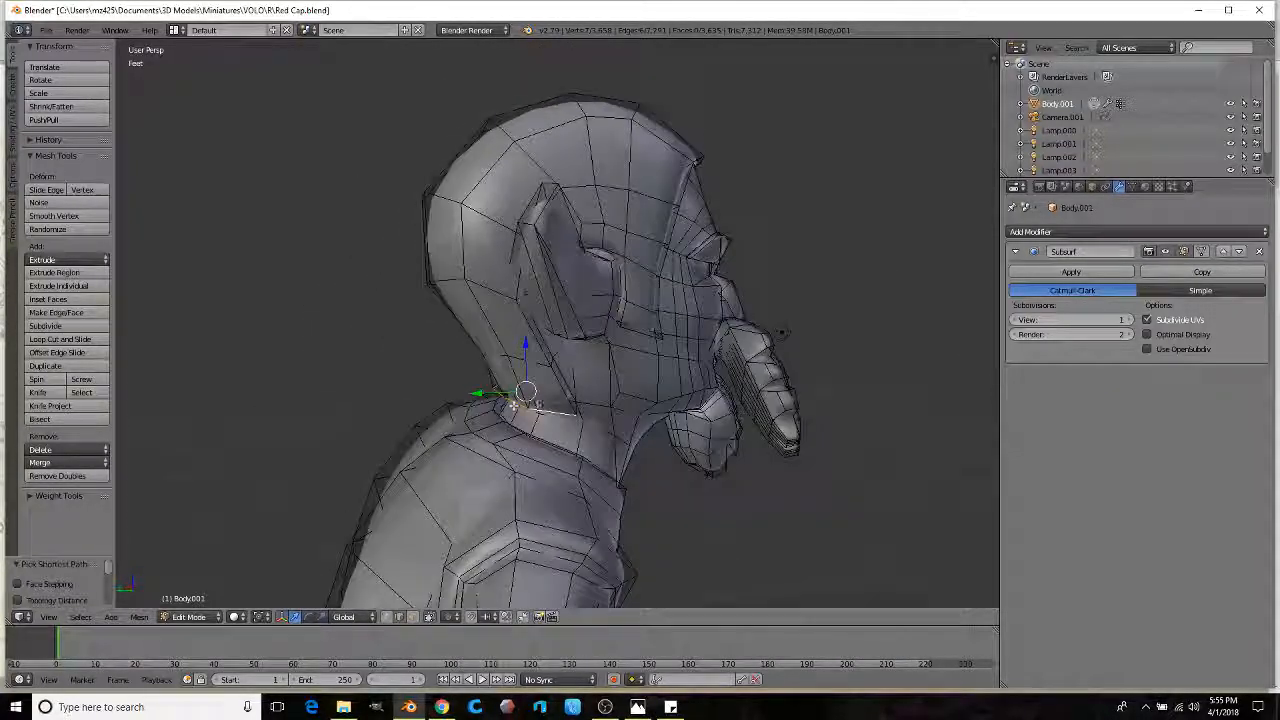
click(640, 411)
middle_drag(640, 411, 480, 394)
key(s)
click(645, 420)
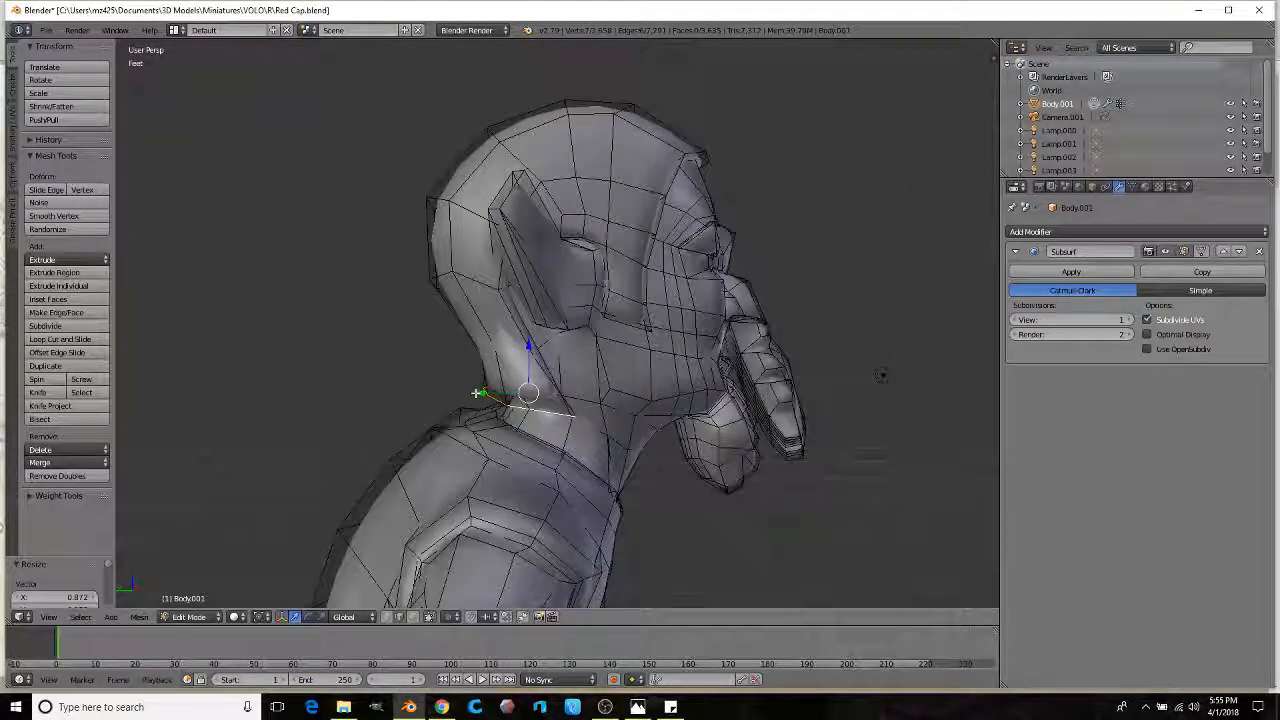
Step: Move the neck loop along Y and push the neck vertices back into a flap
key(g)
key(y)
click(352, 405)
middle_drag(352, 405, 680, 360)
ctrl+right_click(582, 381)
drag(657, 357, 740, 349)
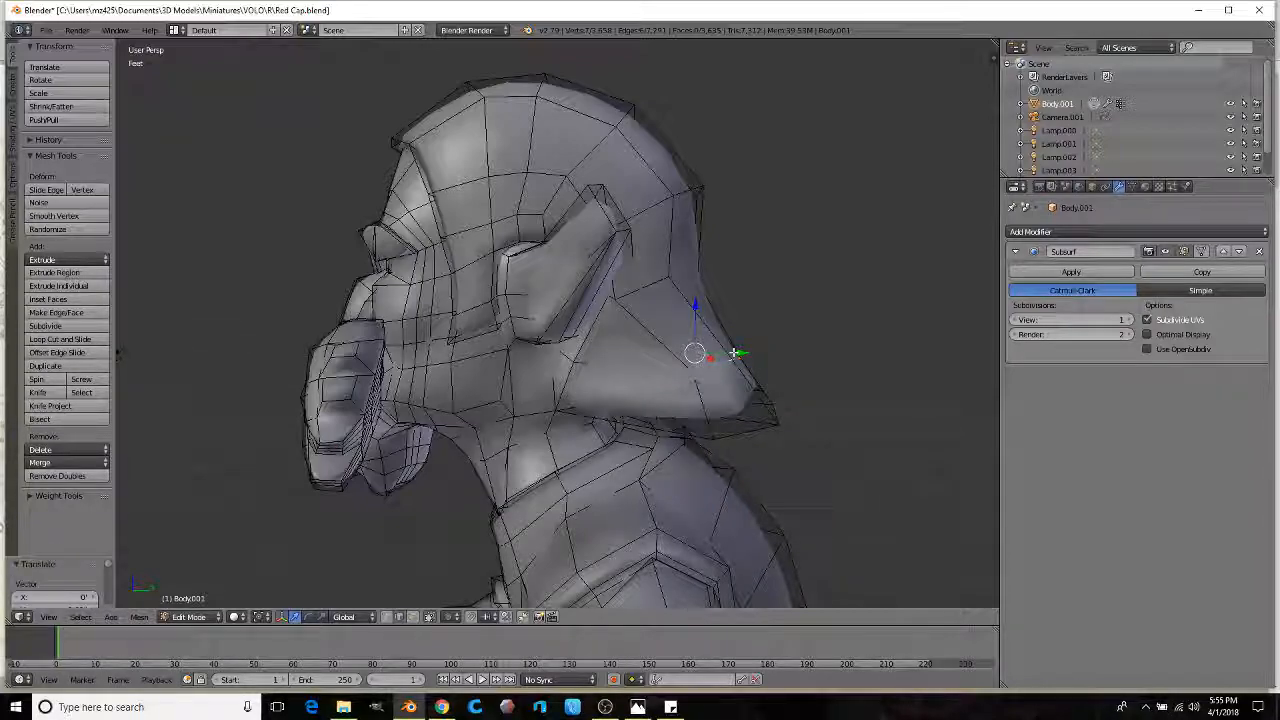
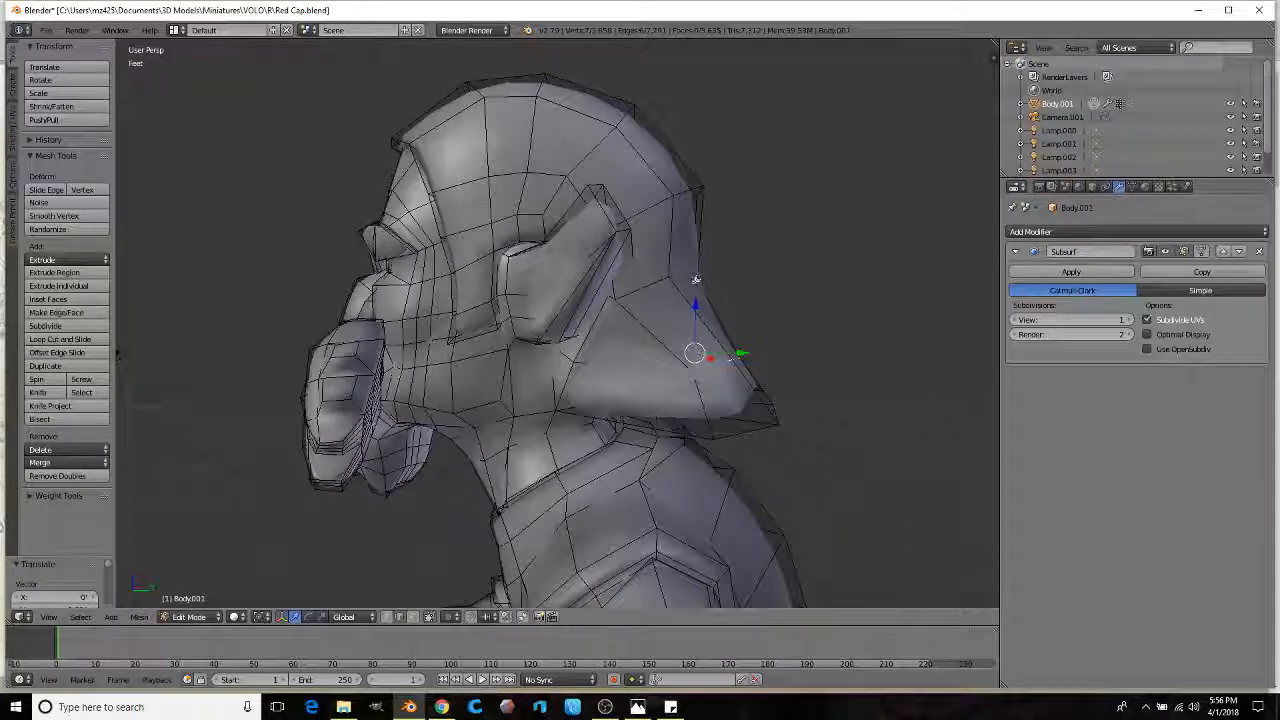
Step: Push vertices on the back of the hood along Y to reshape it
middle_drag(698, 305, 541, 339)
right_click(522, 323)
ctrl+right_click(584, 306)
middle_drag(586, 303, 552, 372)
key(g)
key(y)
click(409, 289)
ctrl+click(456, 383)
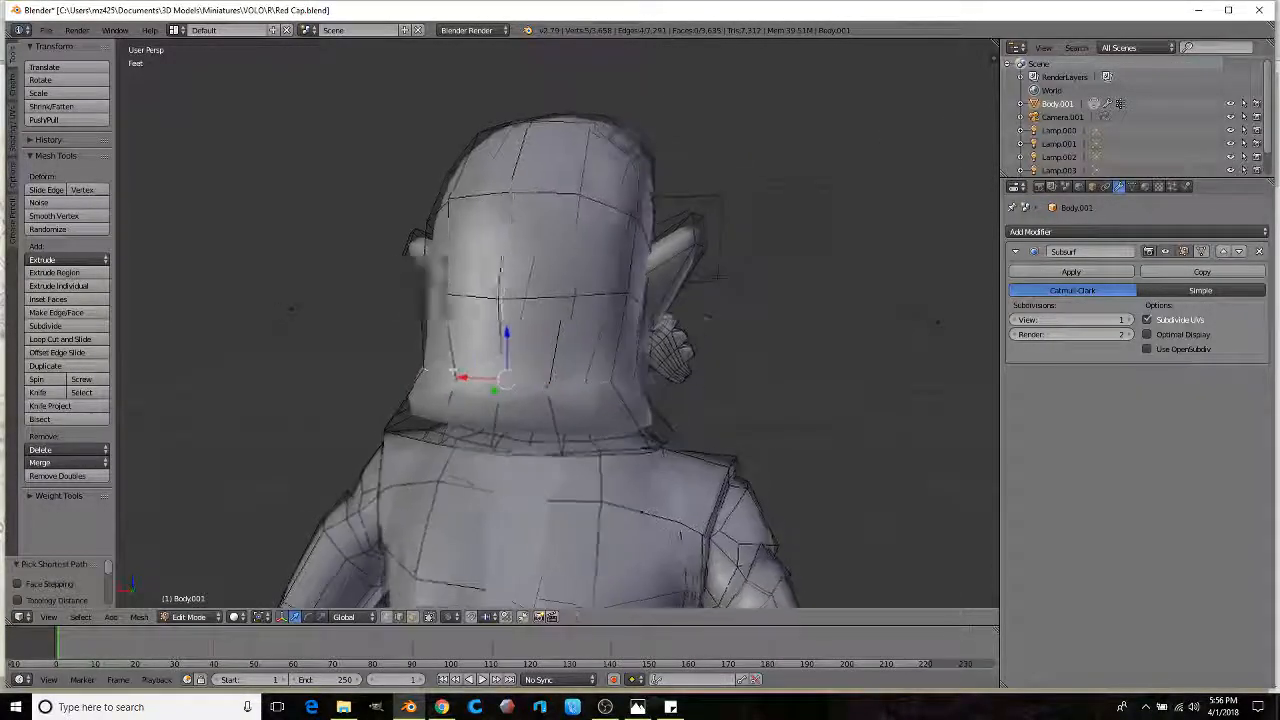
middle_drag(456, 383, 373, 357)
key(g)
key(y)
click(475, 353)
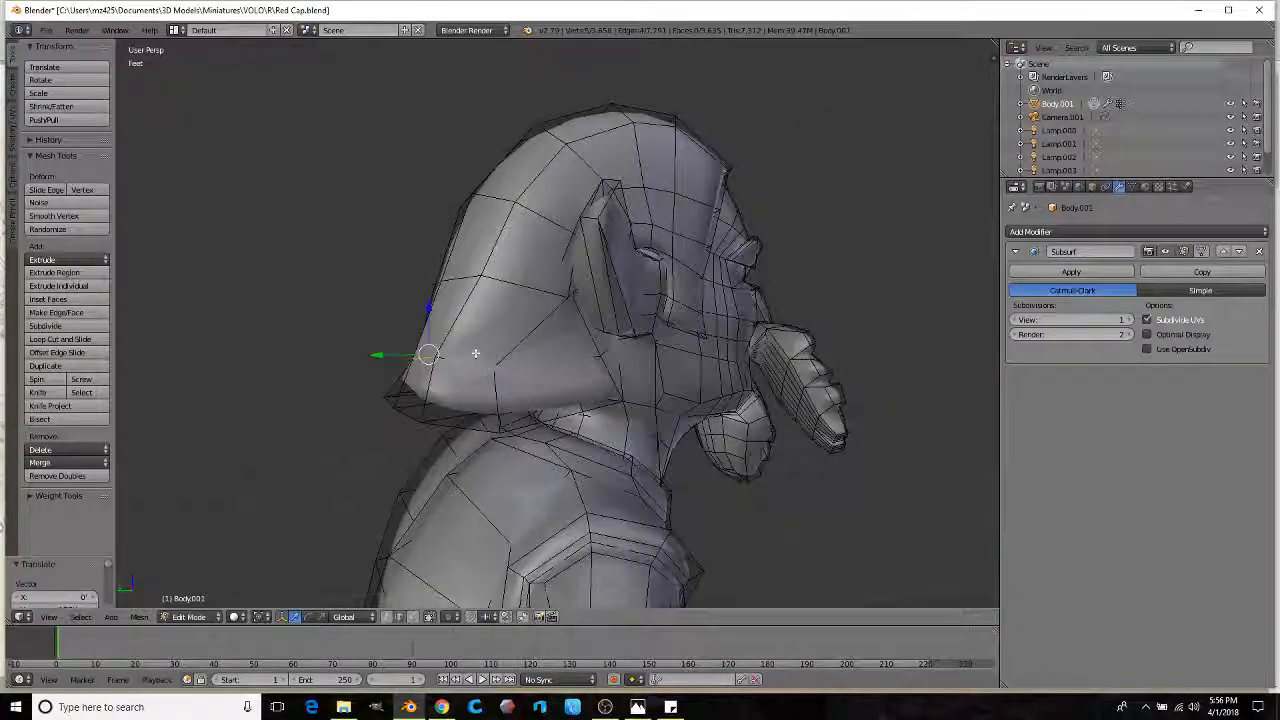
Step: Select a path of faces along the hood's brim, scale them and move them outward
scroll(491, 366, down, 1)
middle_drag(474, 331, 591, 271)
scroll(562, 303, up, 2)
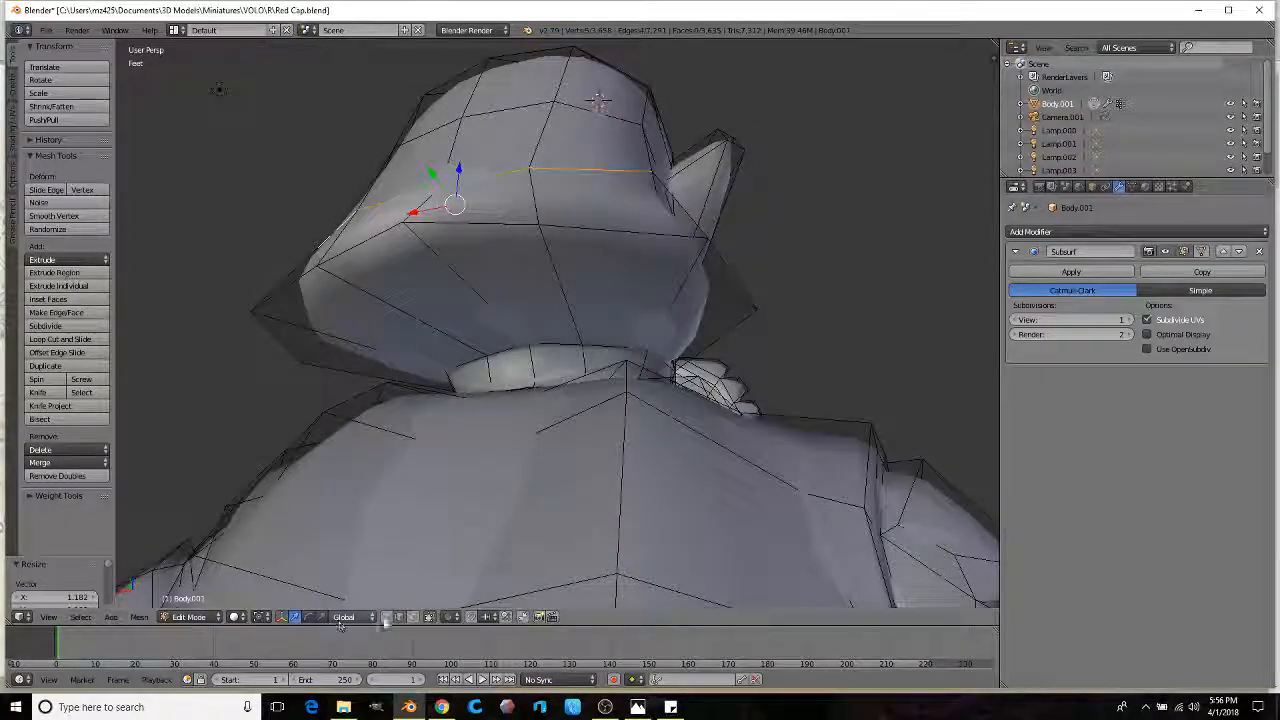
right_click(665, 306)
middle_drag(525, 331, 651, 317)
ctrl+right_click(381, 309)
scroll(477, 295, down, 1)
middle_drag(477, 295, 705, 336)
scroll(646, 346, down, 2)
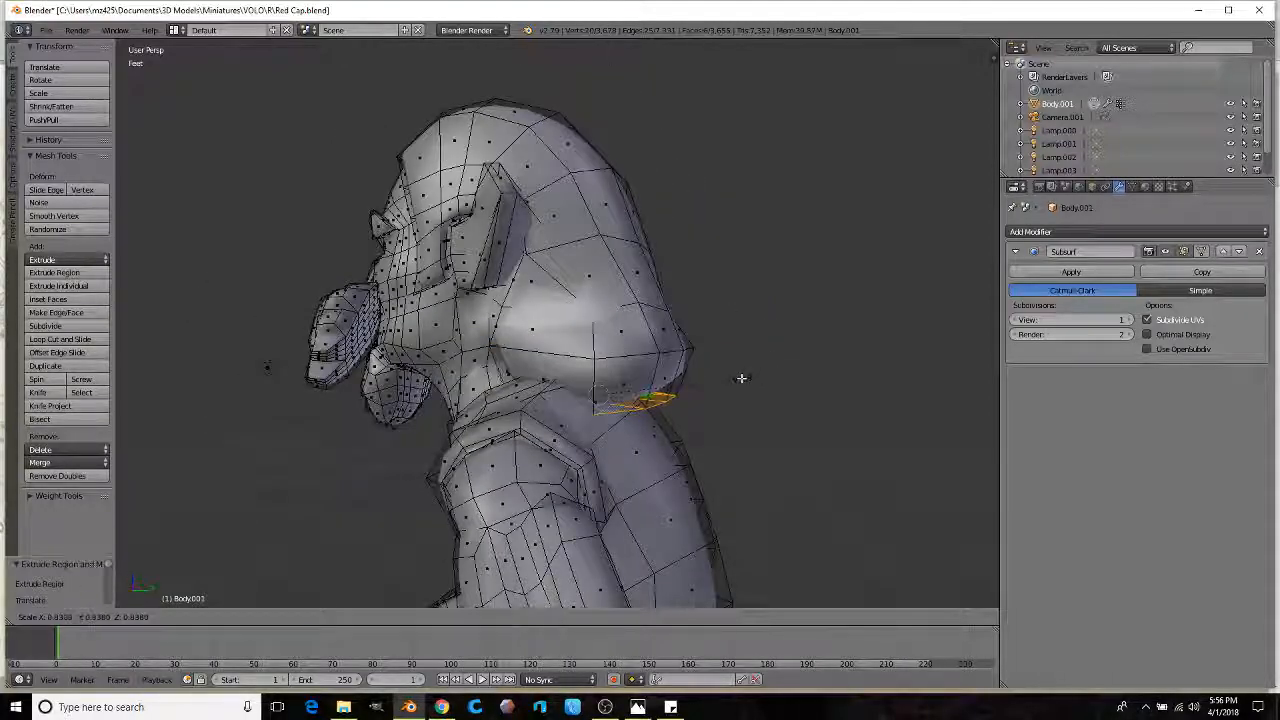
click(742, 378)
key(g)
click(806, 366)
middle_drag(806, 366, 530, 348)
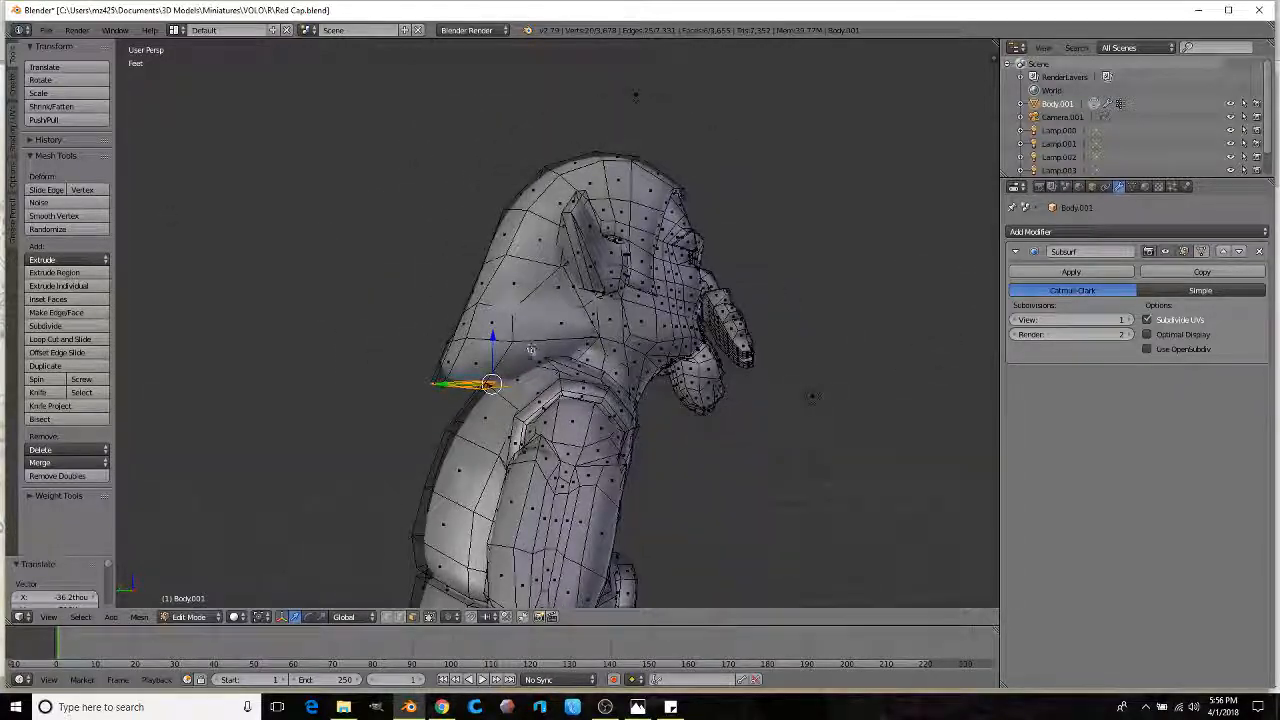
Step: Extrude the brim faces into a flap, scale it and shift it left and down
key(e)
key(s)
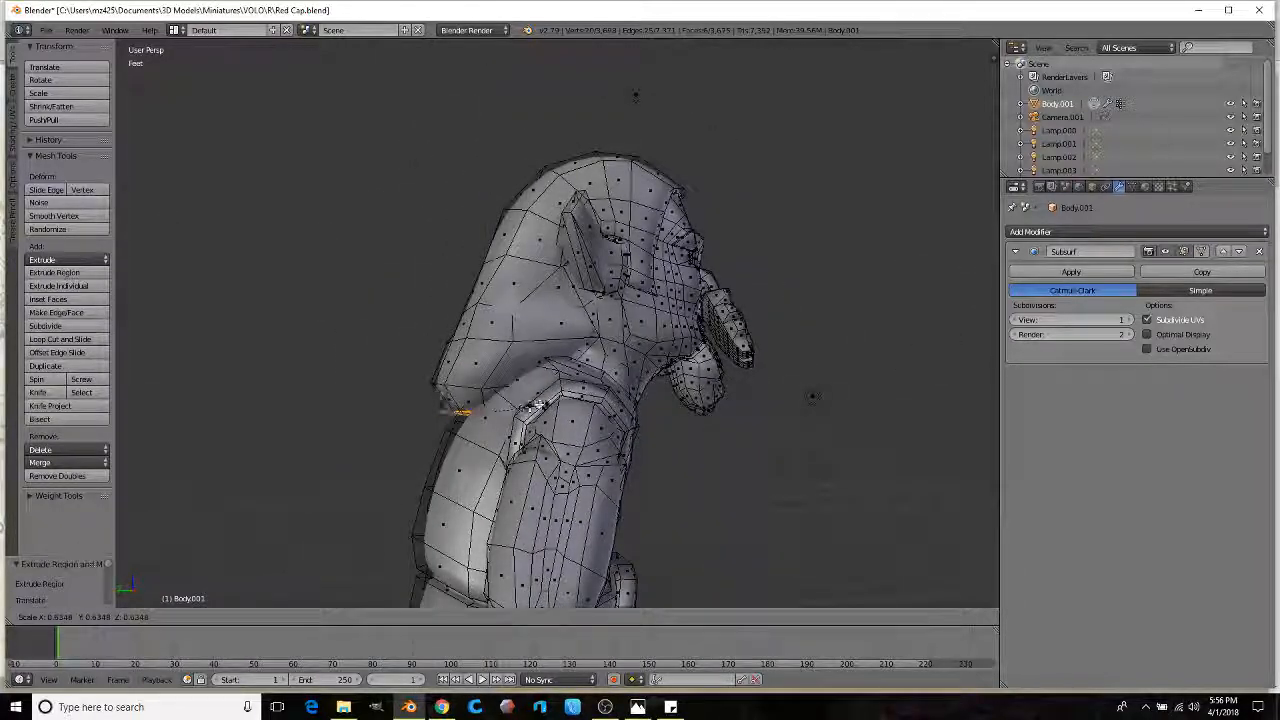
click(532, 406)
key(g)
click(500, 420)
Step: Select a strip of faces running from the top of the head downward
middle_drag(532, 325, 614, 264)
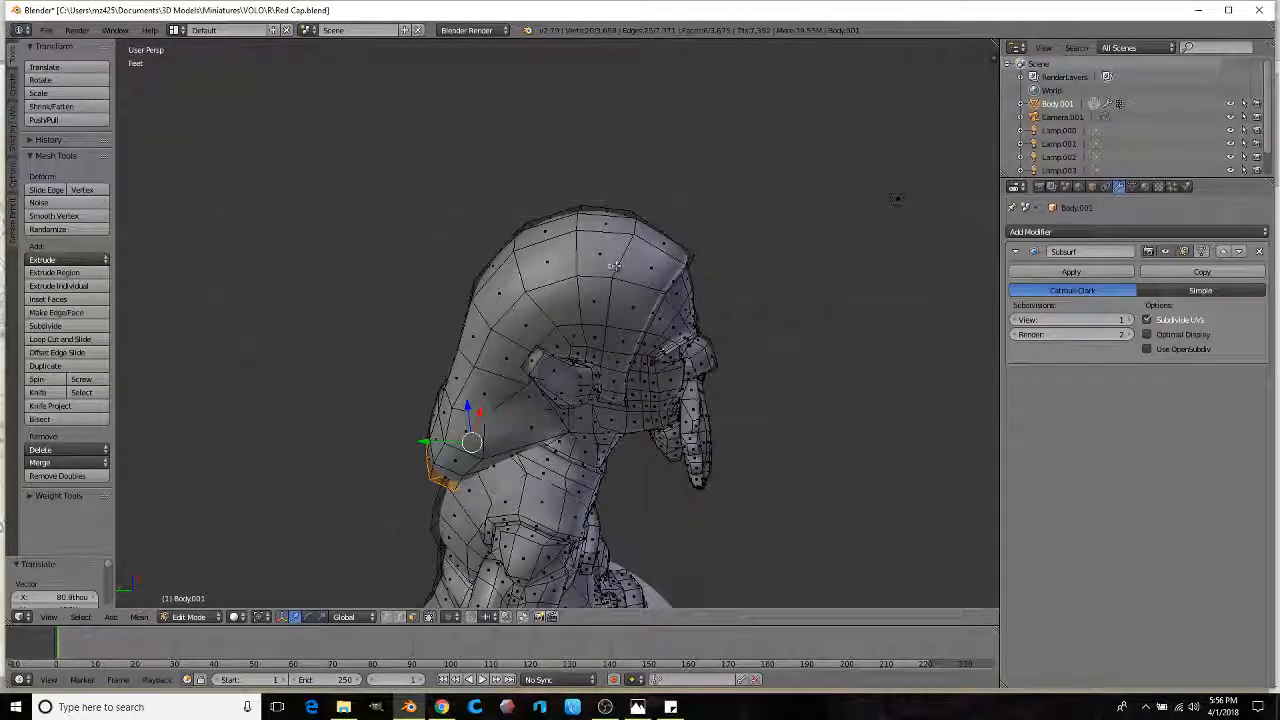
right_click(589, 256)
ctrl+right_click(468, 367)
middle_drag(468, 367, 543, 428)
Step: Extend the face strip over the head top and back, limiting to visible faces and deselecting two
ctrl+right_click(524, 252)
middle_drag(515, 195, 492, 246)
ctrl+right_click(492, 246)
ctrl+right_click(570, 220)
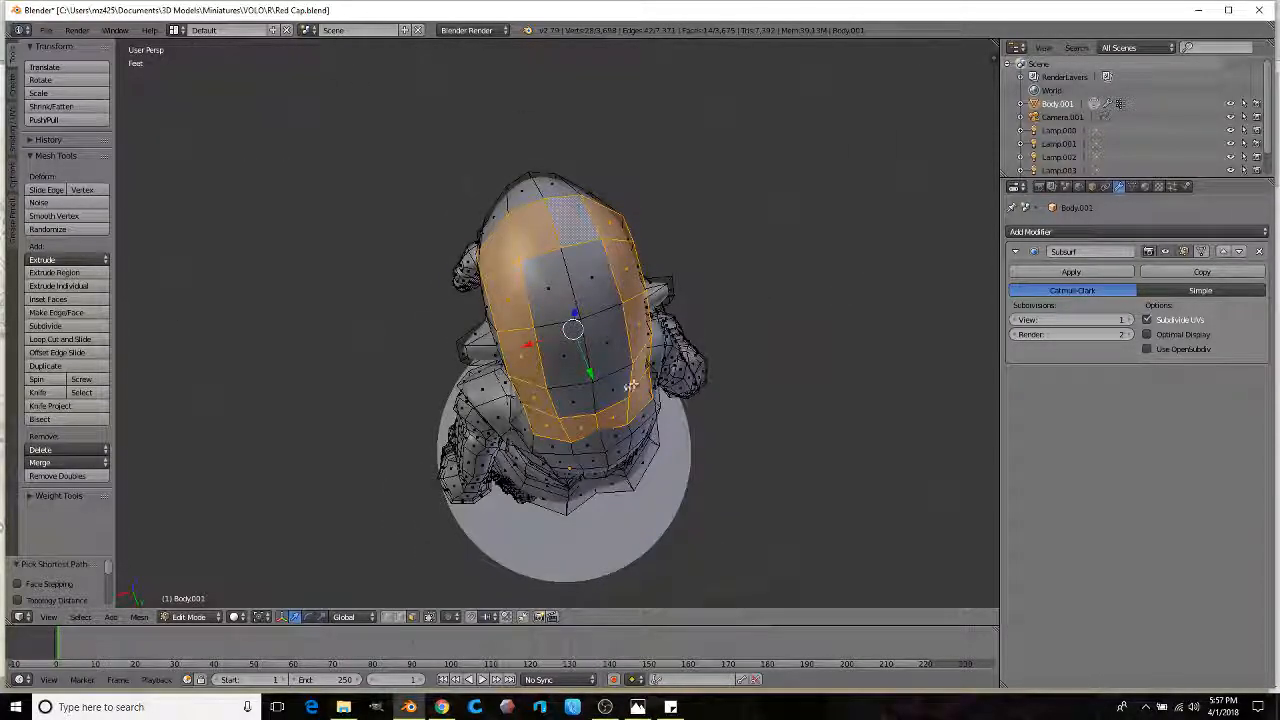
ctrl+right_click(614, 389)
ctrl+right_click(551, 311)
ctrl+right_click(566, 396)
middle_drag(566, 396, 651, 319)
scroll(651, 319, up, 1)
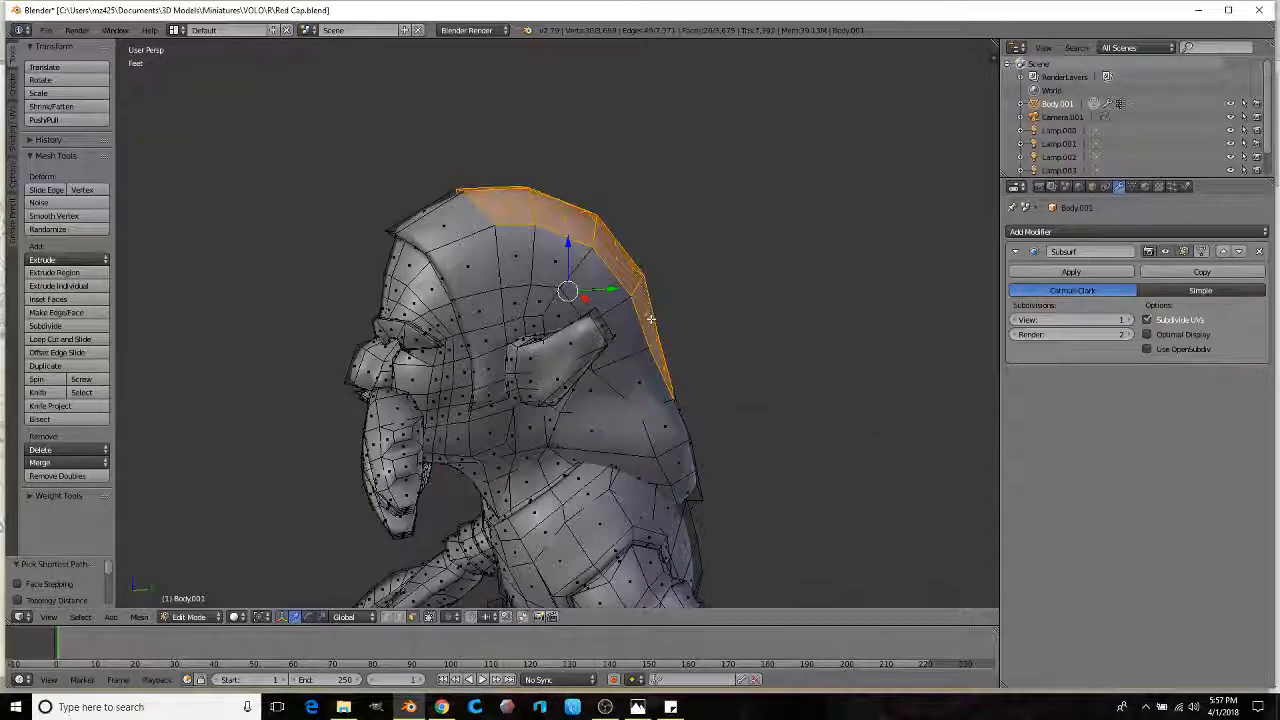
middle_drag(495, 228, 594, 335)
scroll(487, 310, up, 2)
click(429, 617)
scroll(560, 272, up, 1)
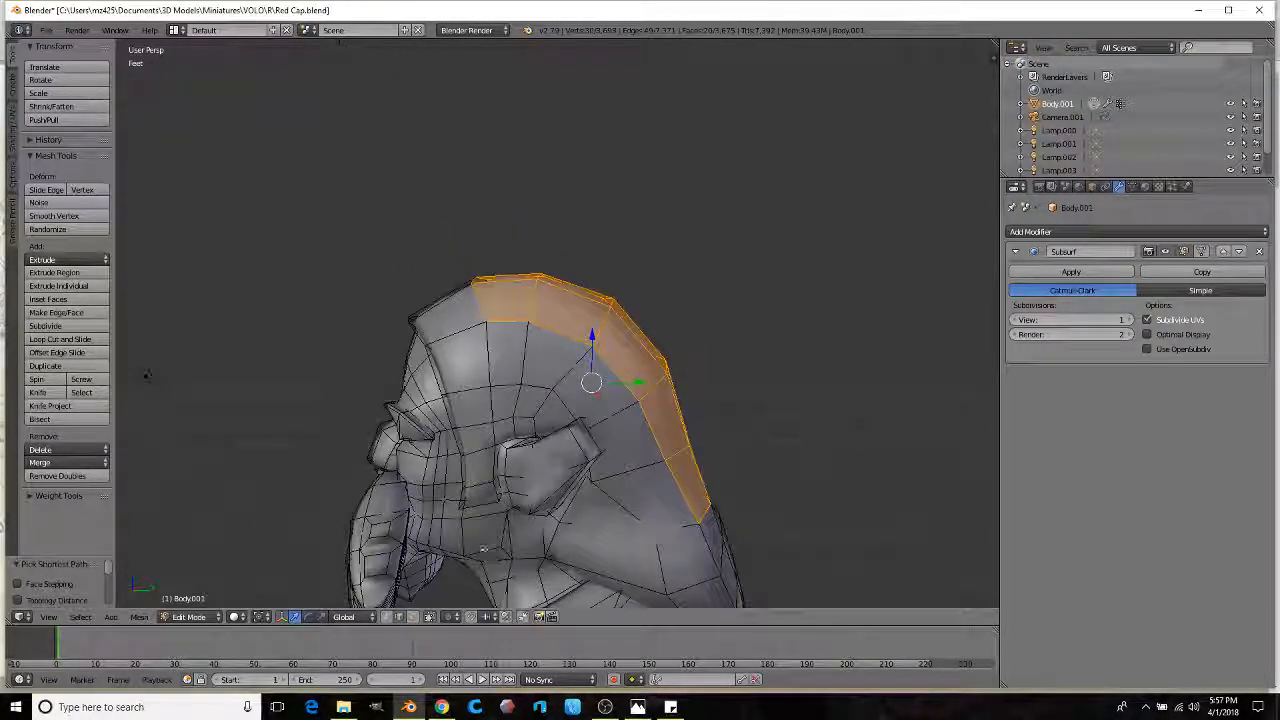
click(413, 617)
shift+right_click(506, 288)
middle_drag(506, 288, 615, 308)
shift+right_click(518, 360)
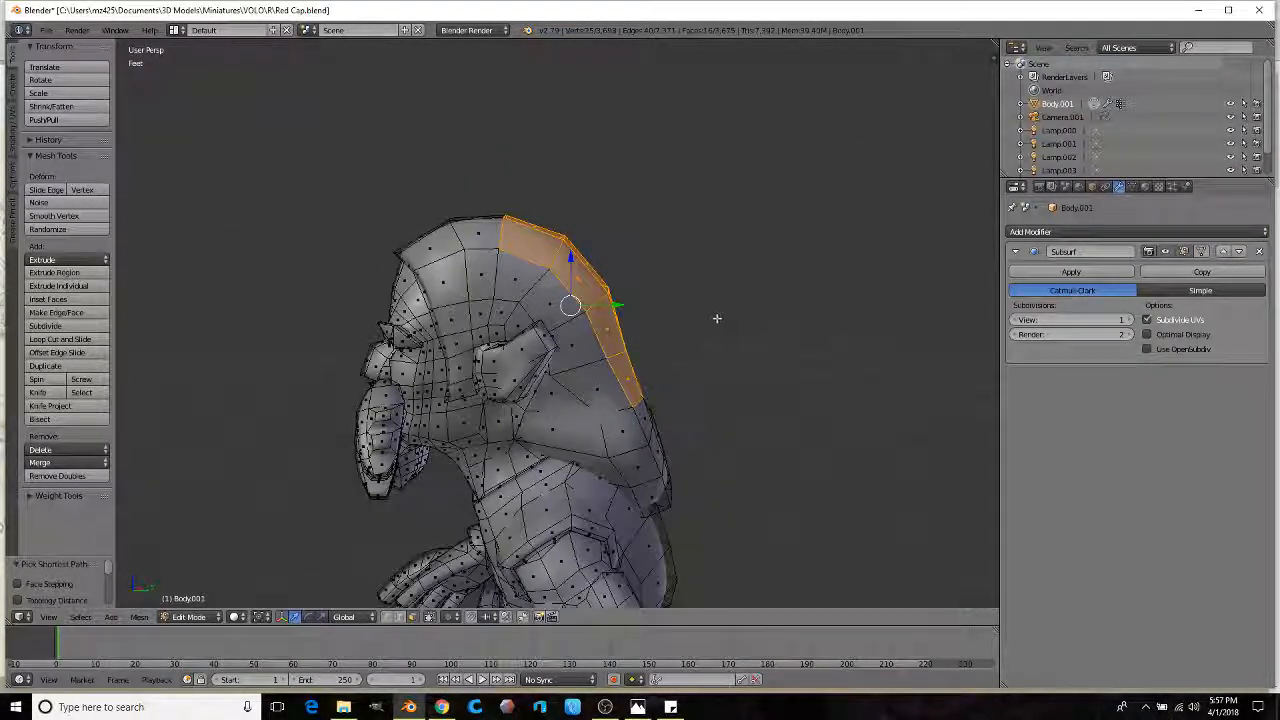
Step: Extrude the crest faces, shrink them to 0.802, and flatten them along Normal orientation
key(e)
click(783, 283)
key(s)
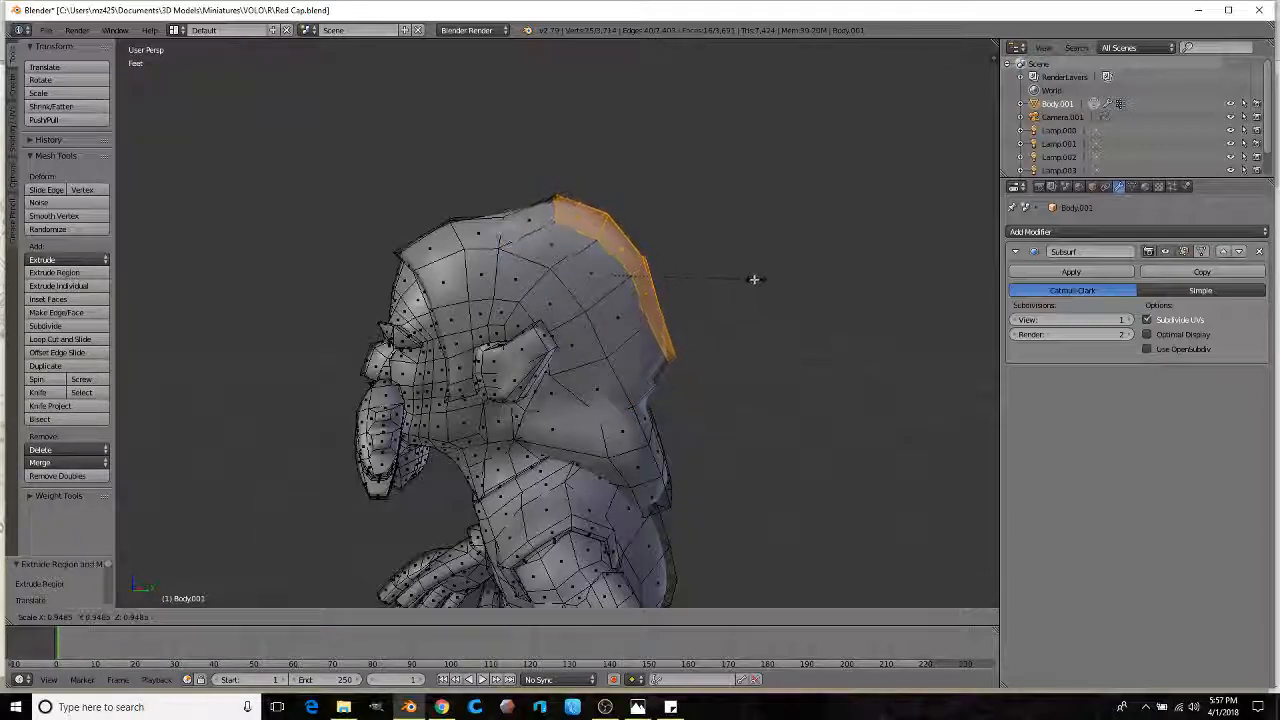
click(746, 281)
scroll(714, 286, down, 1)
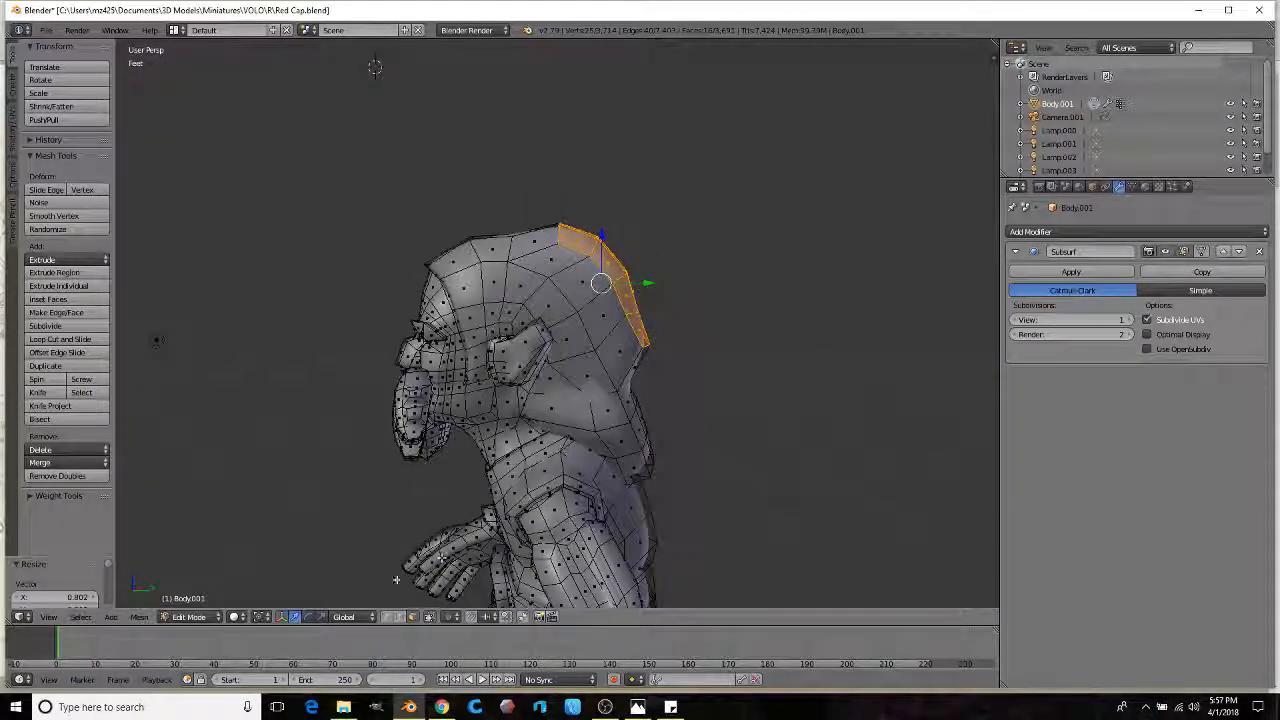
click(355, 619)
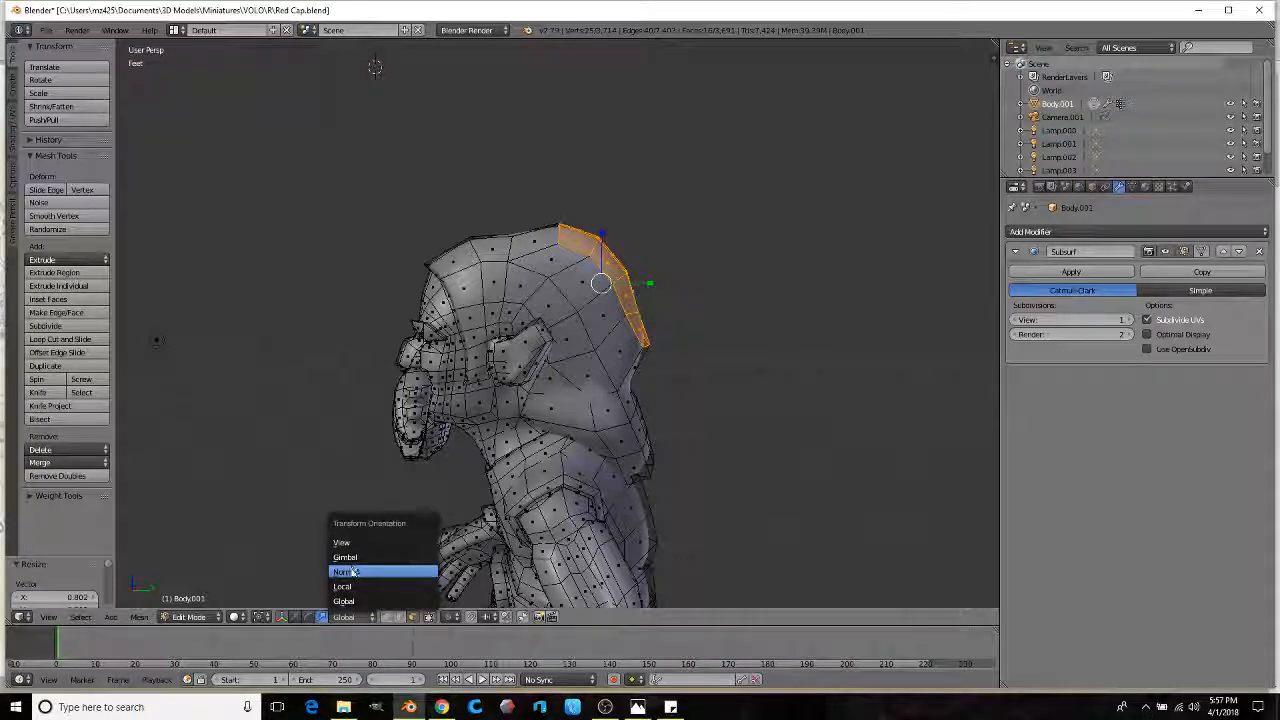
click(375, 569)
key(s)
key(z)
key(z)
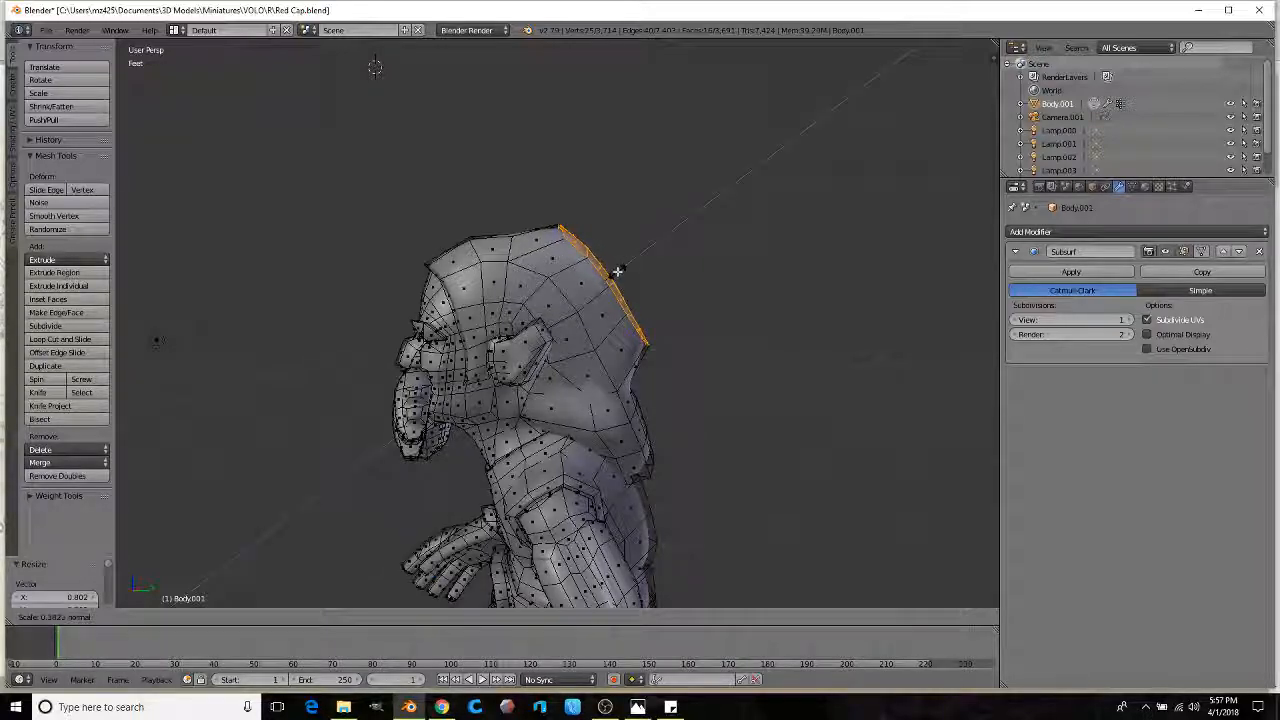
click(619, 270)
Step: Extrude the crest again, scale it to 0.861 and tilt its rim 21.2°
key(e)
click(706, 234)
key(s)
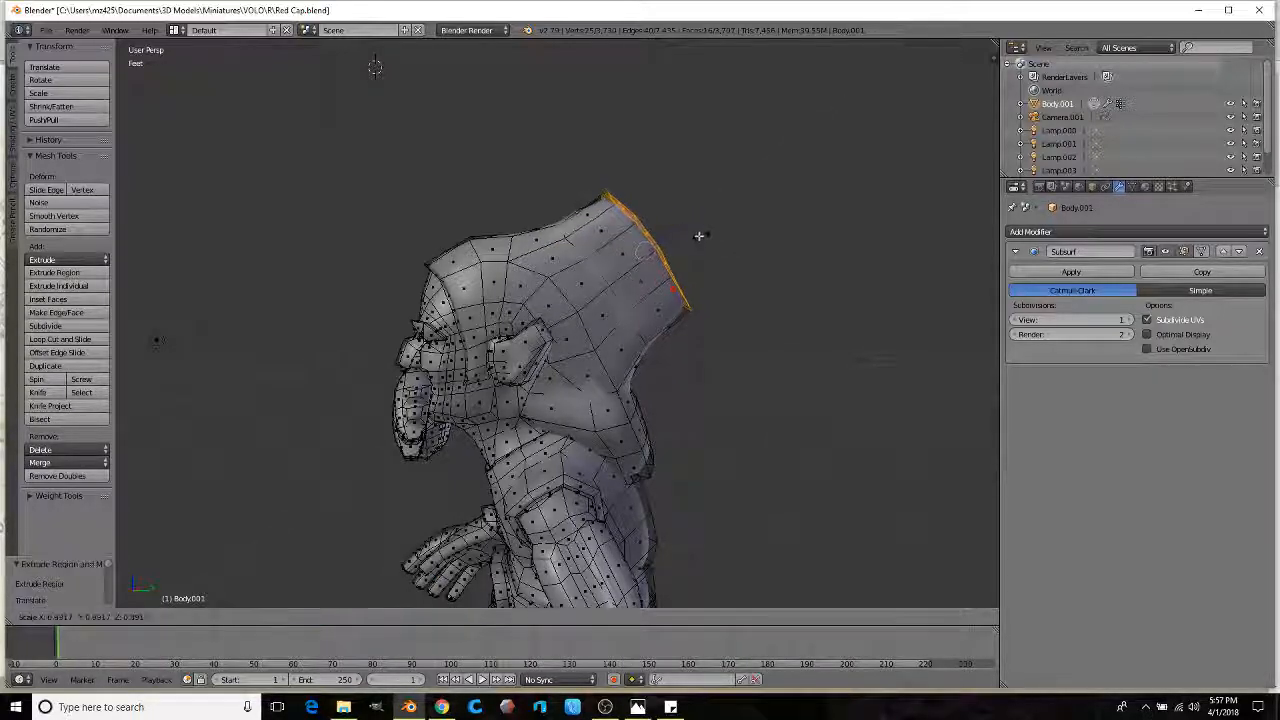
click(684, 242)
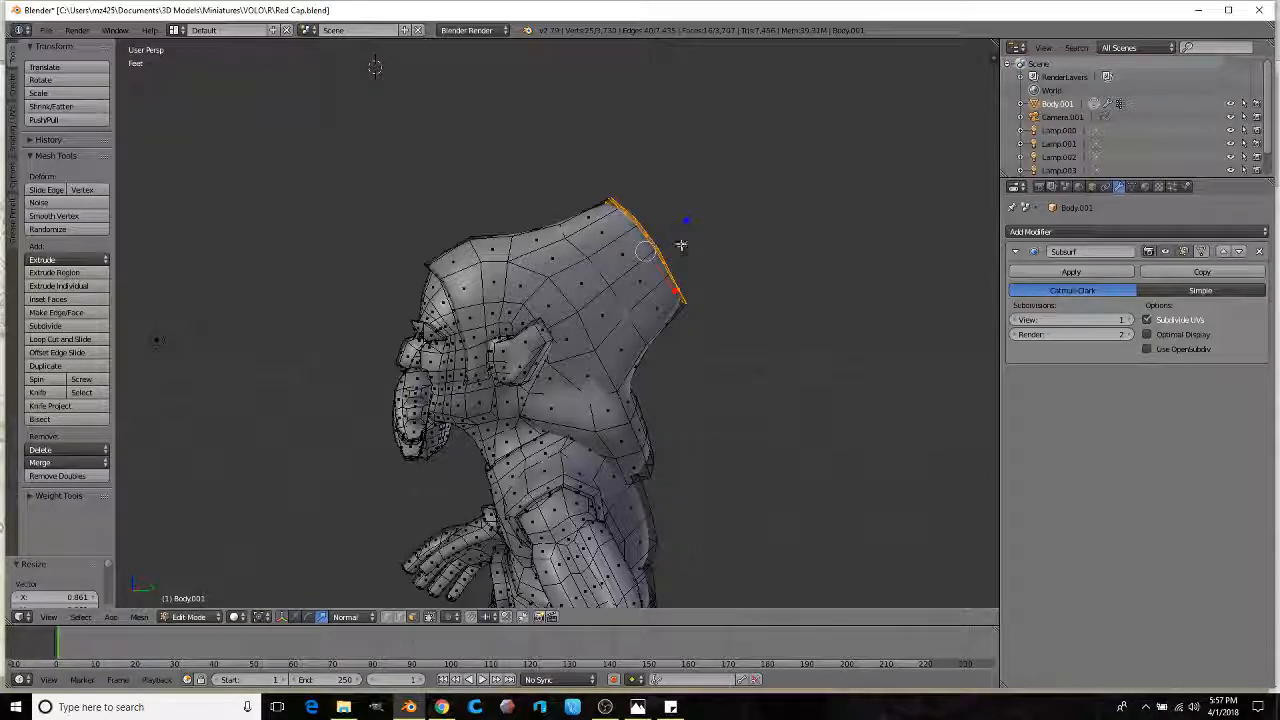
middle_drag(686, 224, 673, 234)
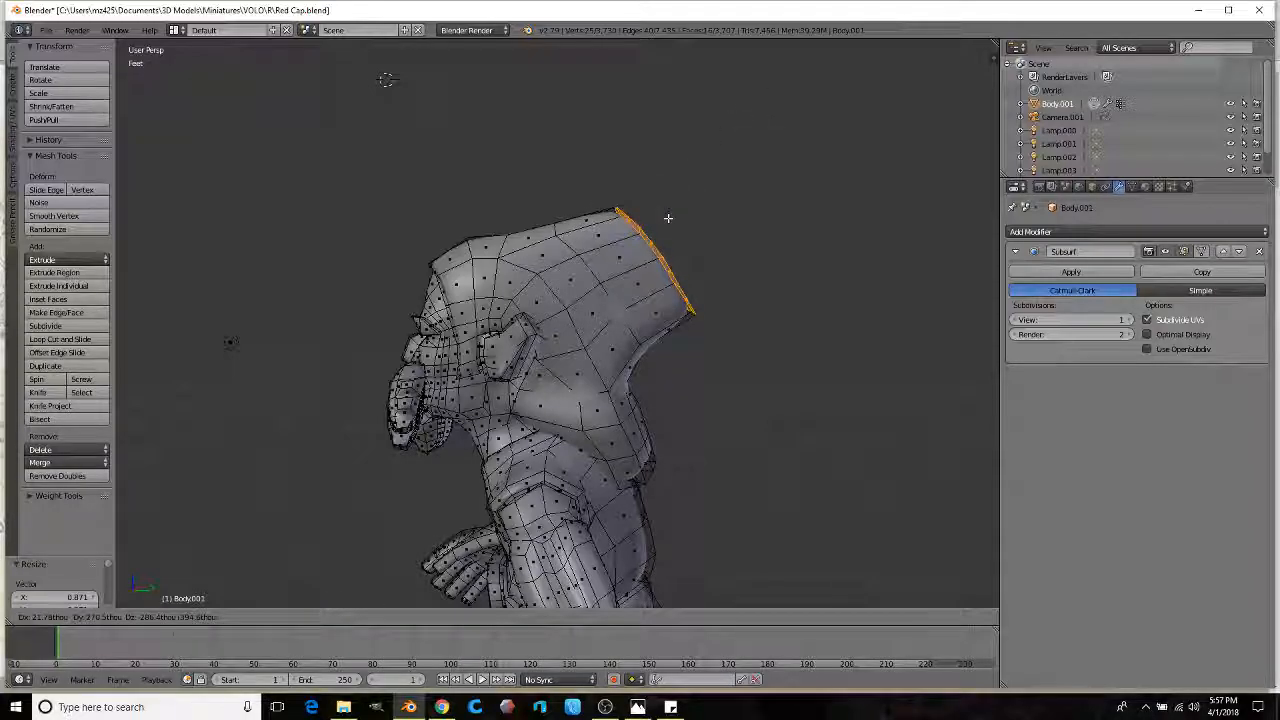
click(669, 219)
key(ctrl+z)
drag(669, 209, 680, 223)
middle_drag(680, 223, 508, 314)
Step: Extrude a band of faces on the hood back, scale it smaller and move it down
scroll(586, 303, up, 3)
right_click(586, 303)
ctrl+right_click(566, 298)
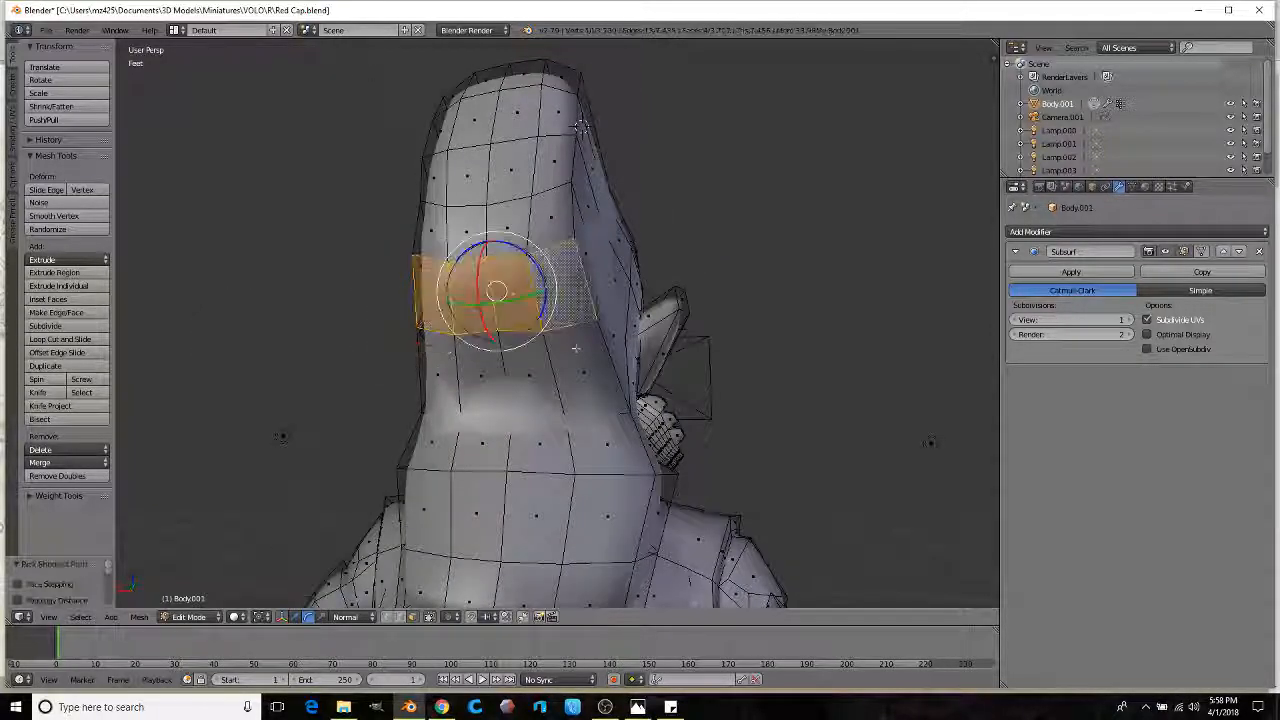
ctrl+right_click(524, 373)
middle_drag(480, 372, 664, 298)
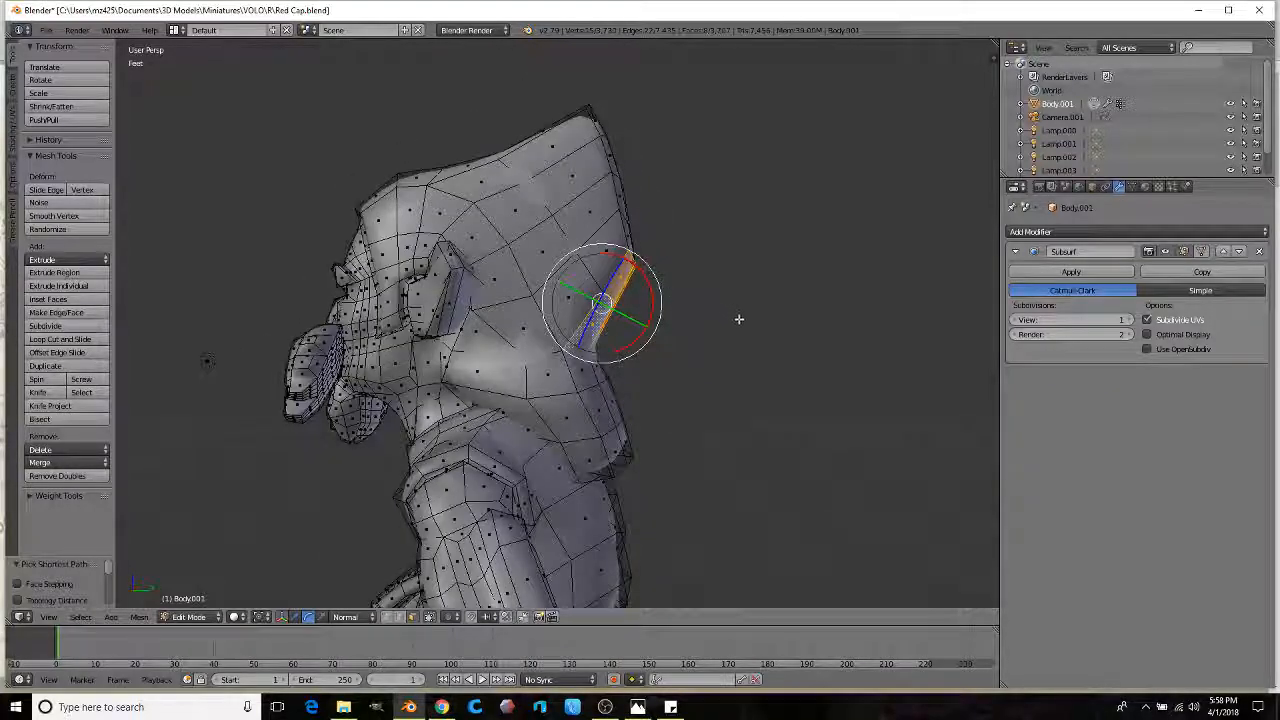
click(785, 343)
key(s)
click(746, 354)
key(g)
click(751, 383)
middle_drag(751, 383, 756, 361)
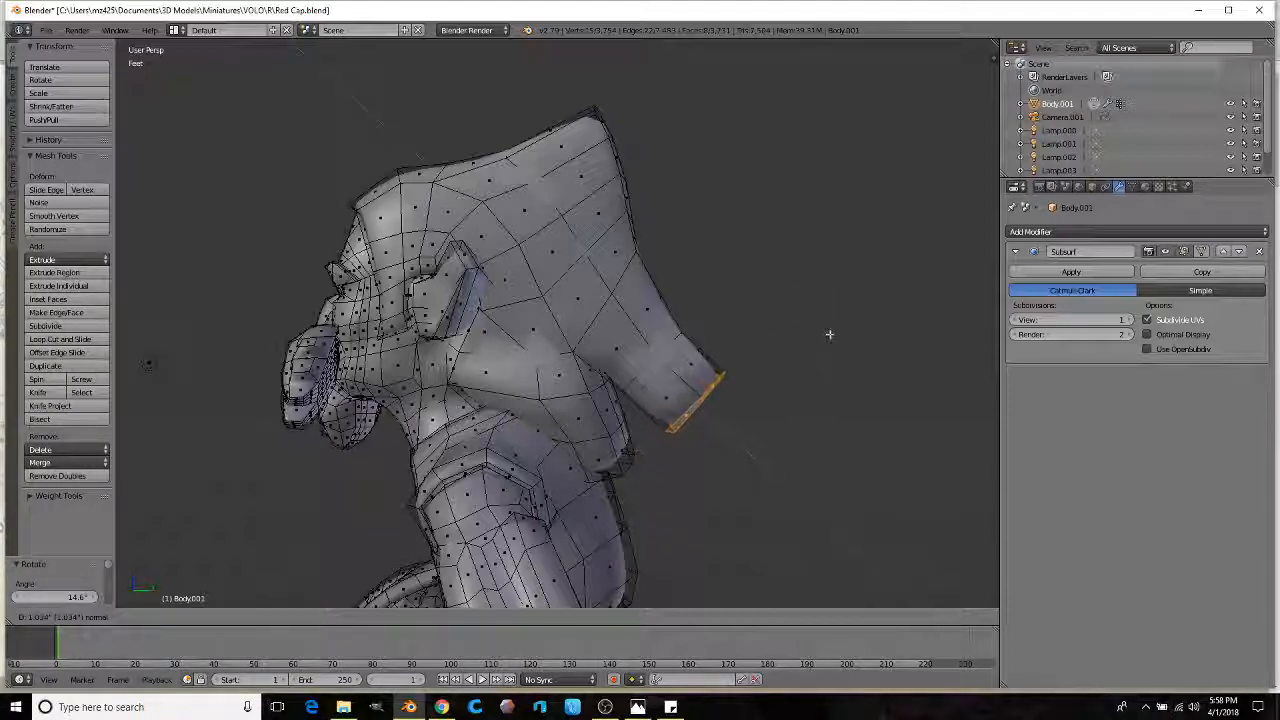
Step: Shrink the tail faces to 0.713 and tilt them 33.3°
key(s)
click(778, 368)
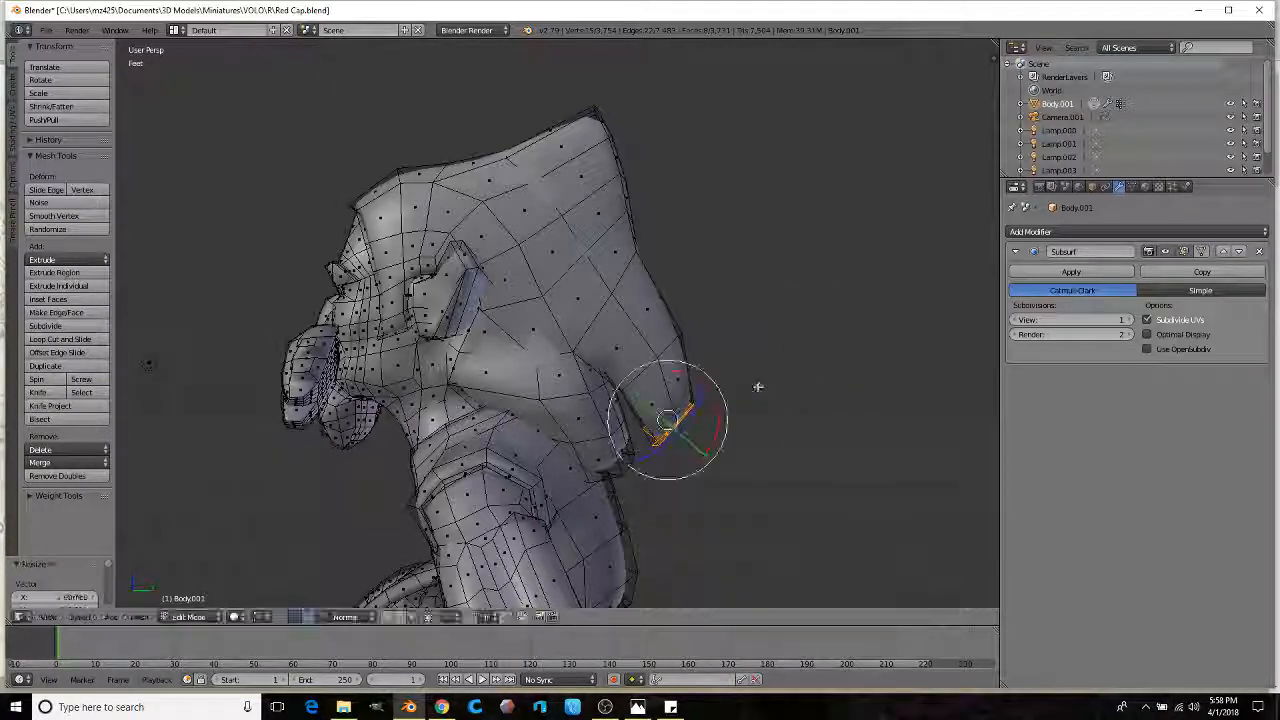
middle_drag(758, 387, 778, 360)
click(777, 420)
middle_drag(777, 417, 723, 383)
Step: Extrude the tail's end edge further and rotate it 37.9°
key(e)
click(703, 443)
middle_drag(703, 443, 532, 321)
key(r)
click(729, 468)
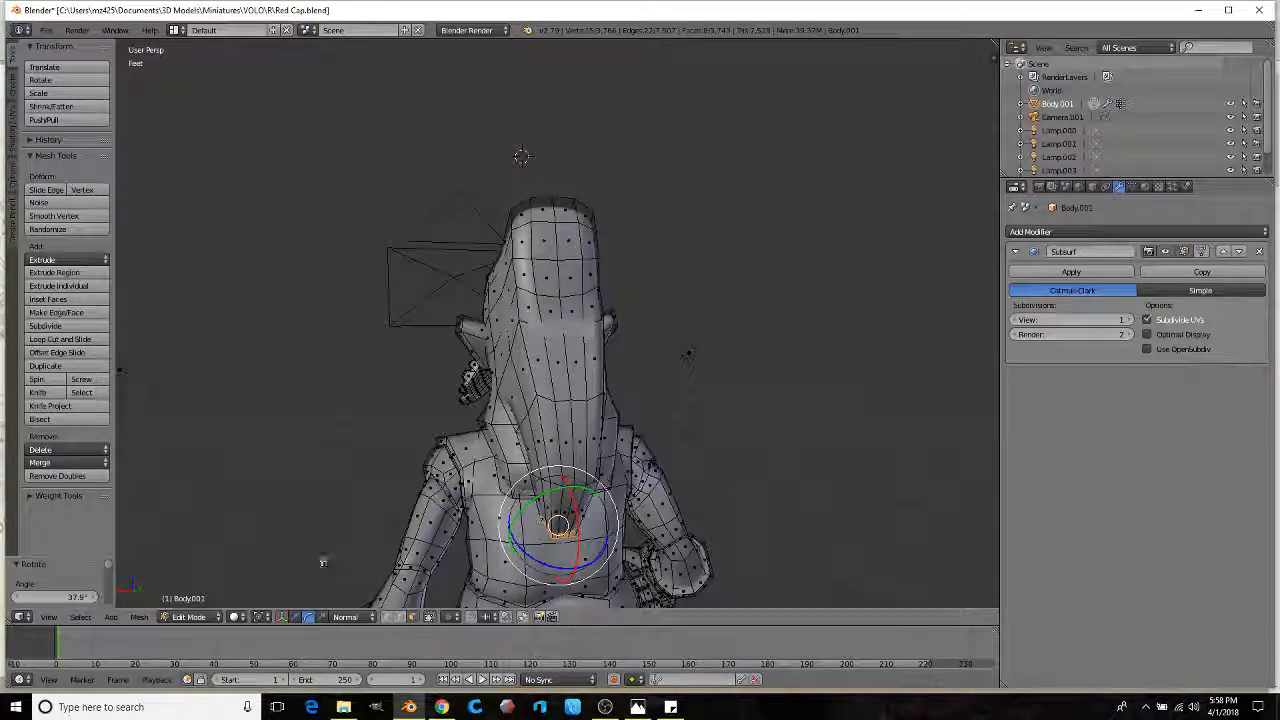
click(343, 617)
click(188, 616)
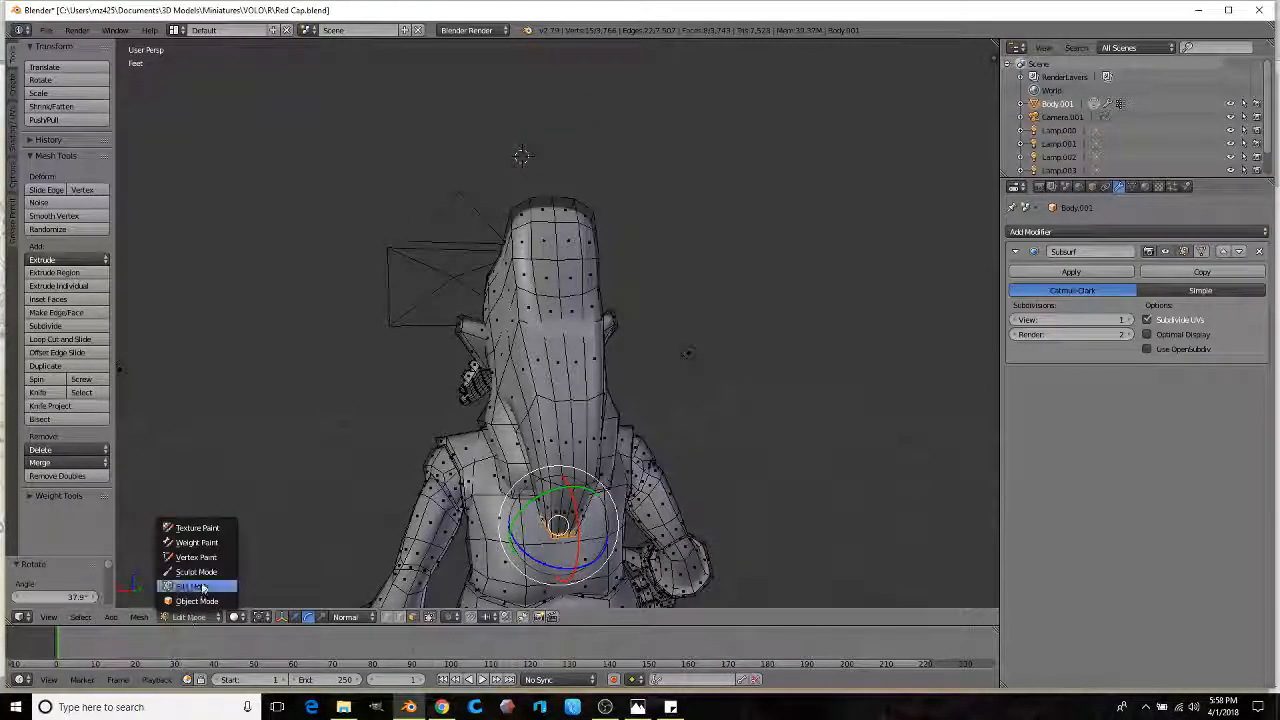
click(200, 586)
middle_drag(371, 409, 286, 343)
click(64, 115)
click(55, 192)
middle_drag(380, 283, 558, 318)
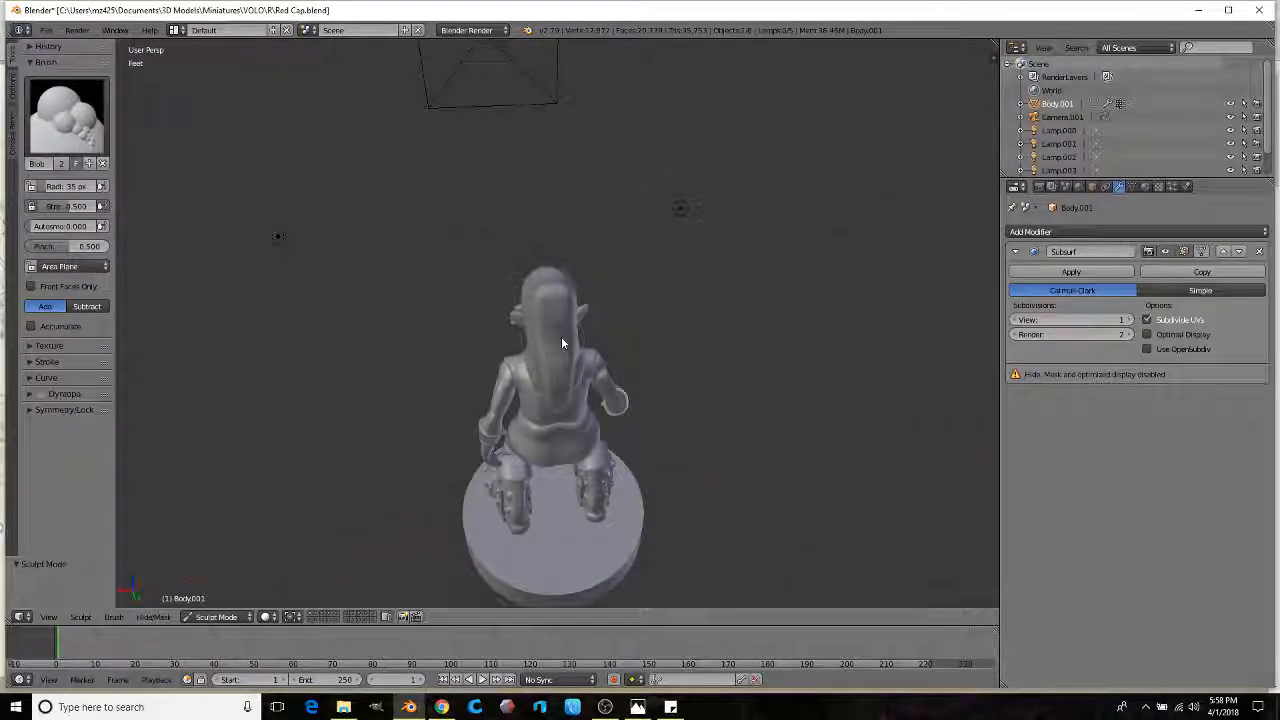
mouse_move(556, 311)
middle_down()
mouse_move(544, 322)
mouse_move(555, 317)
middle_up()
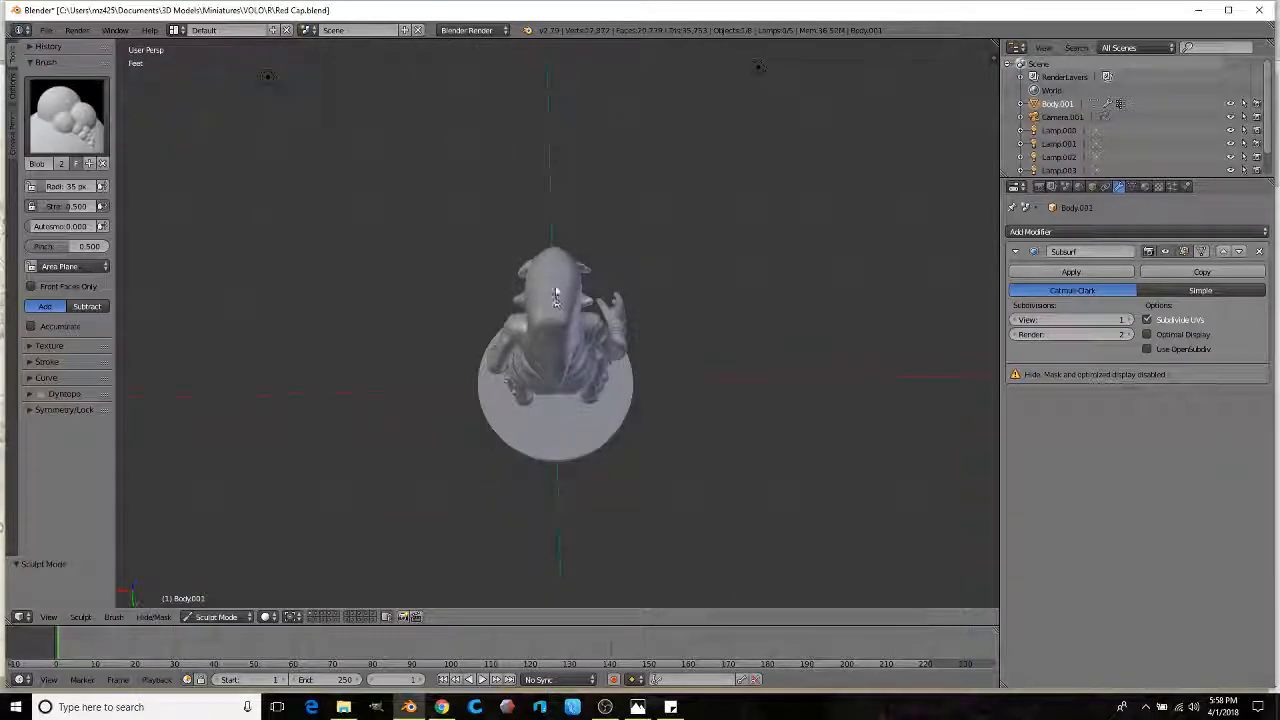
middle_drag(539, 328, 545, 252)
scroll(671, 233, up, 3)
mouse_move(622, 258)
middle_down()
mouse_move(503, 272)
mouse_move(474, 225)
mouse_move(636, 197)
middle_up()
scroll(562, 257, up, 3)
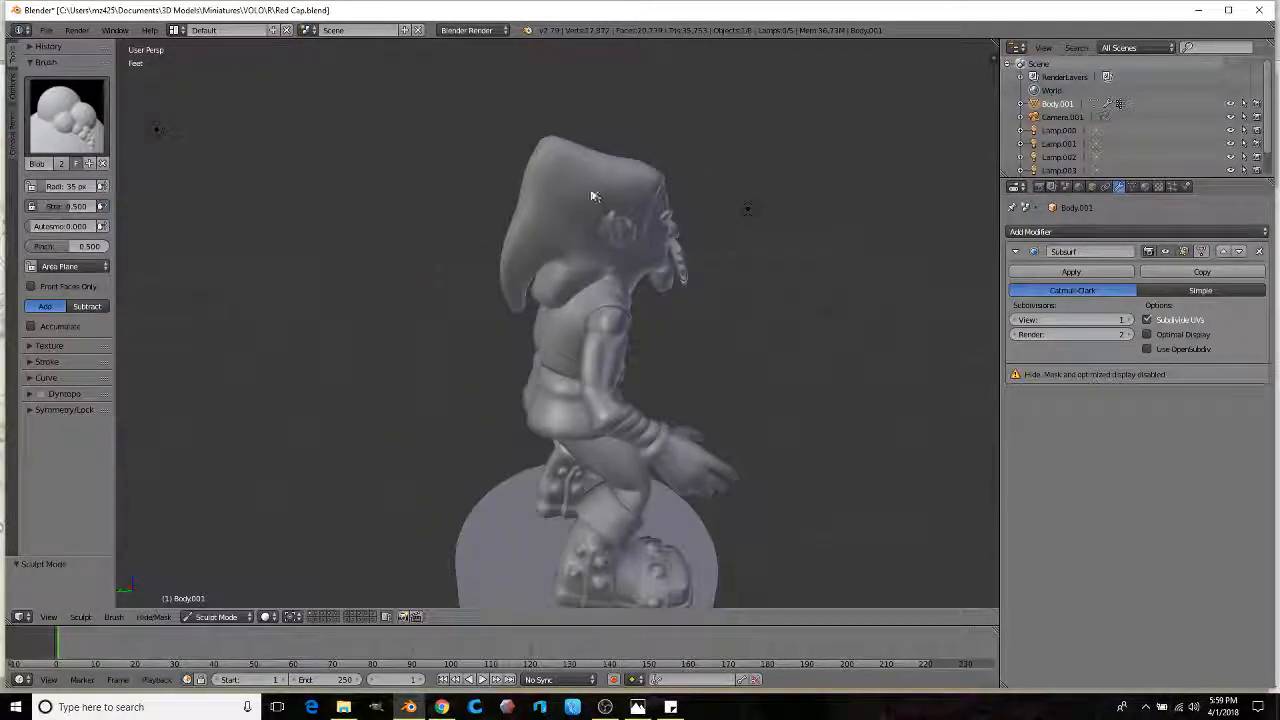
mouse_move(577, 227)
middle_down()
mouse_move(545, 227)
mouse_move(558, 231)
middle_up()
scroll(557, 237, up, 6)
key(Tab)
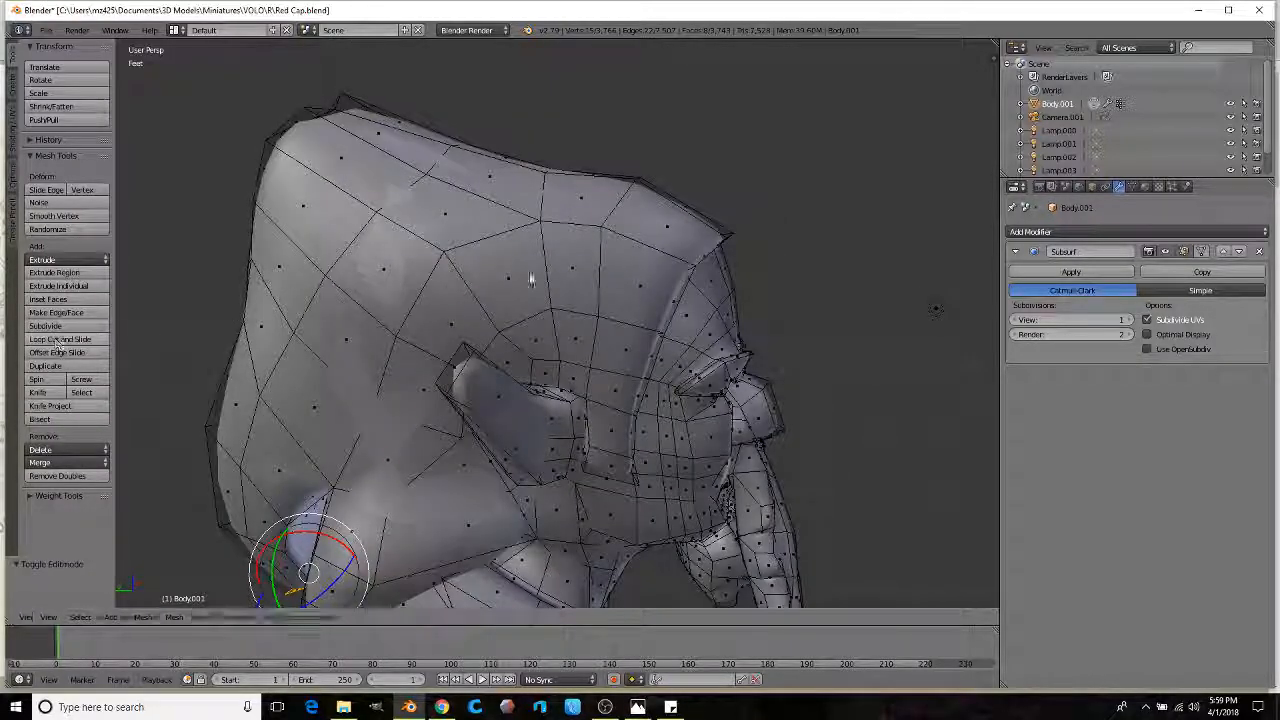
Step: Insert a new edge loop across the hood and zoom onto it
click(578, 310)
click(562, 314)
key(KP_Decimal)
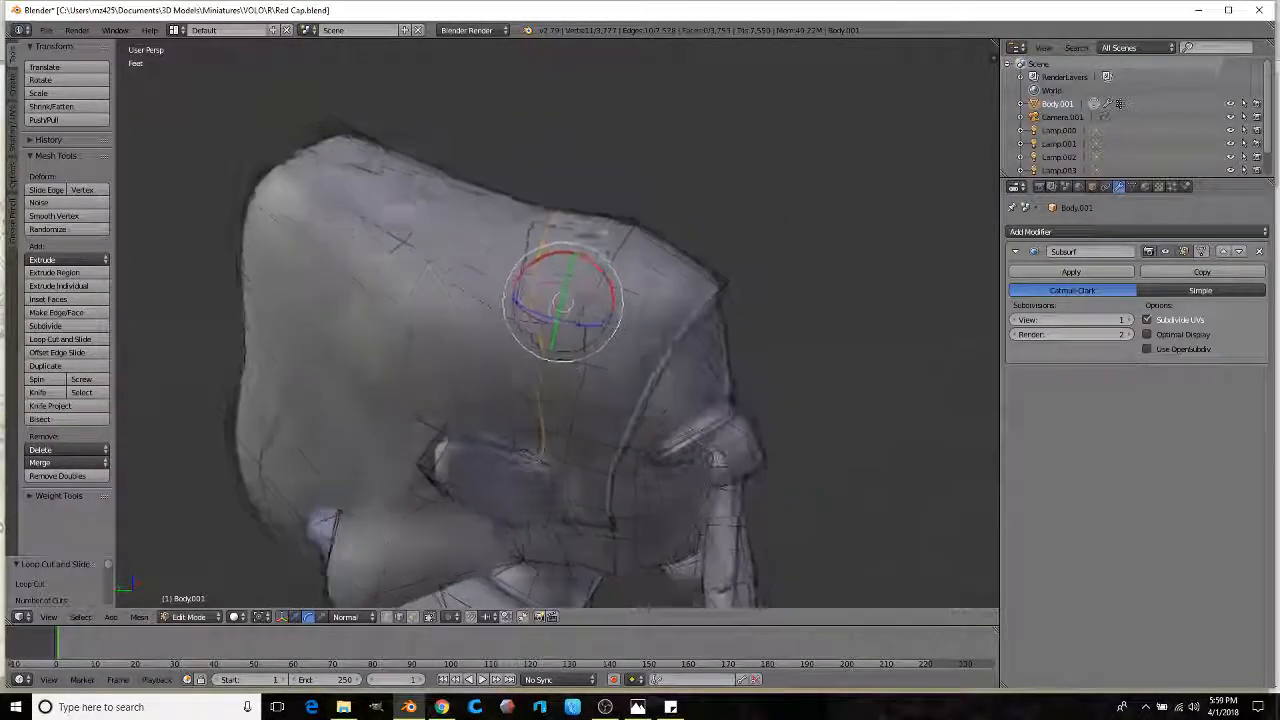
Step: Select edges along the new loop and raise them into a ridge on the hood
right_click(528, 242)
middle_drag(528, 242, 436, 505)
ctrl+right_click(486, 345)
click(345, 614)
drag(534, 227, 554, 191)
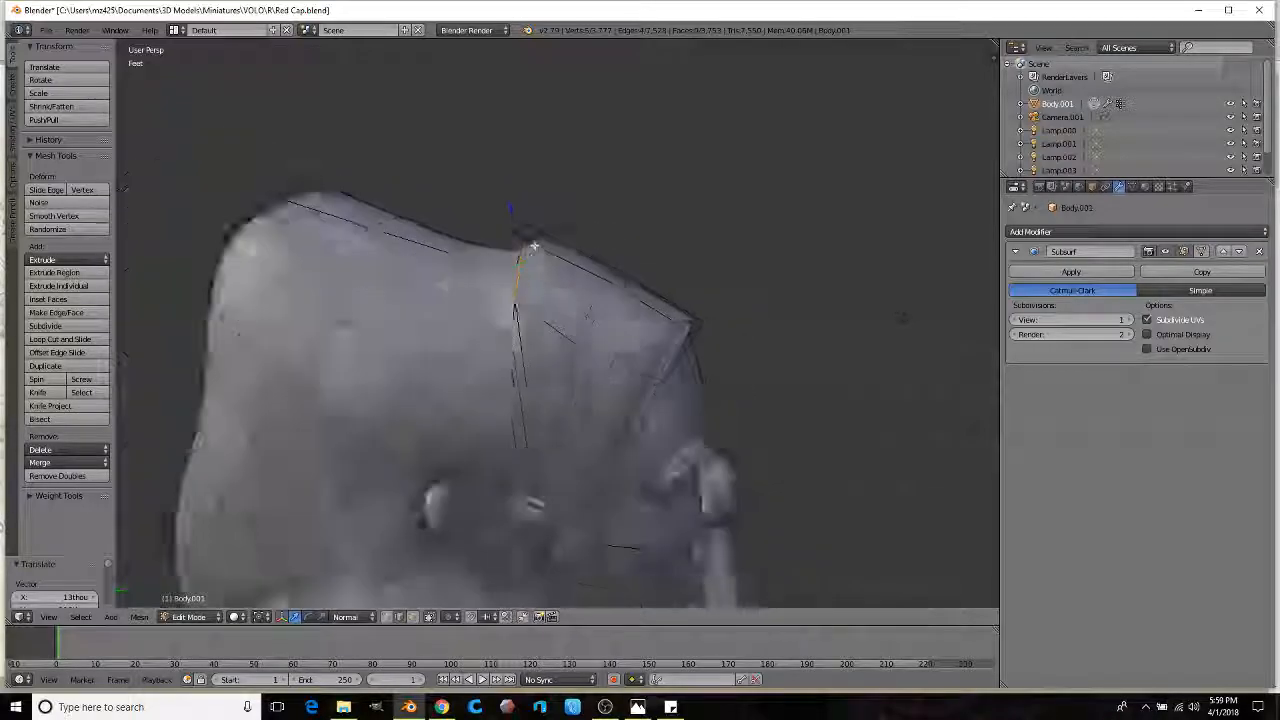
mouse_move(578, 265)
middle_down()
mouse_move(603, 183)
mouse_move(473, 263)
mouse_move(568, 238)
mouse_move(518, 234)
mouse_move(562, 284)
middle_up()
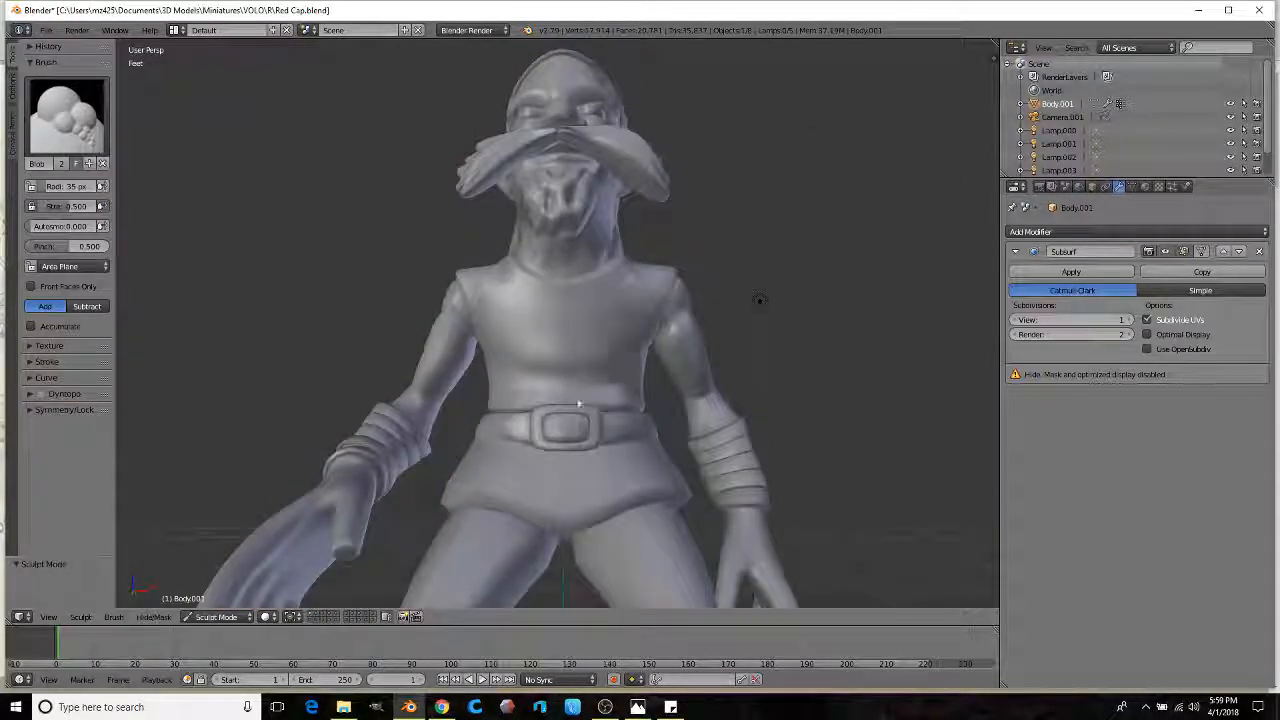
Step: Switch the goblin to Object Mode and then into Edit Mode
click(208, 617)
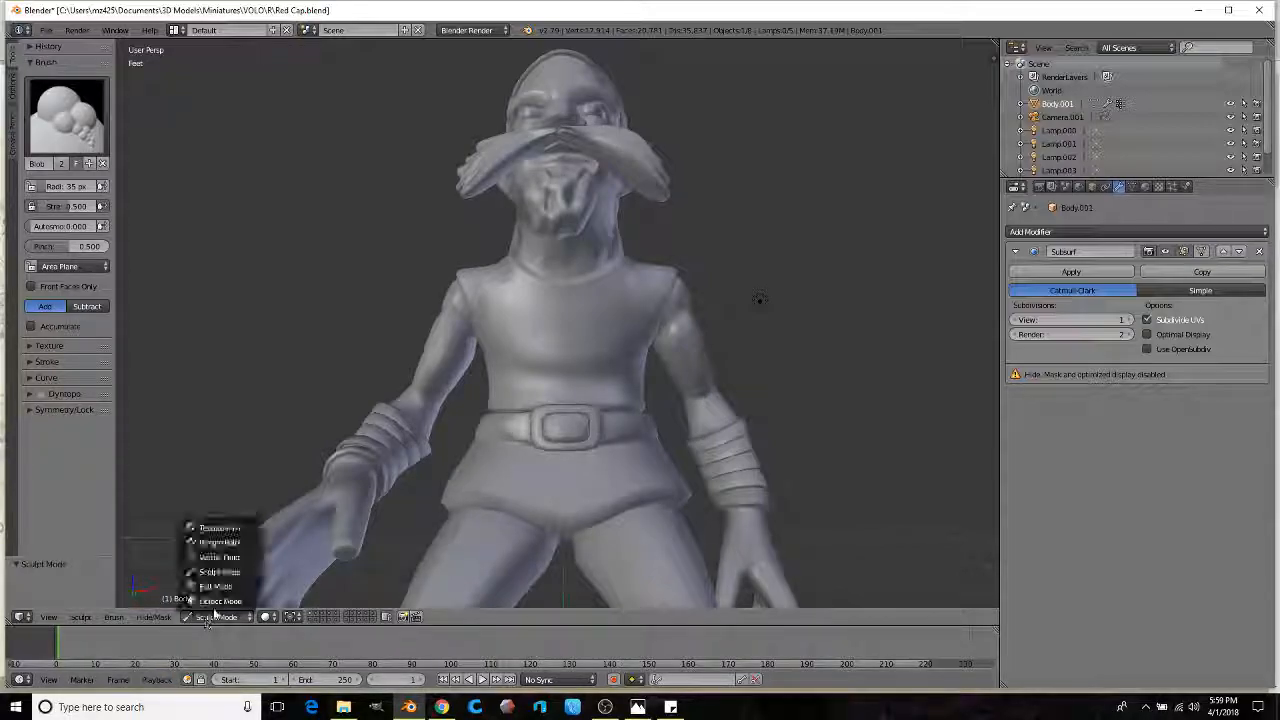
click(224, 601)
click(198, 617)
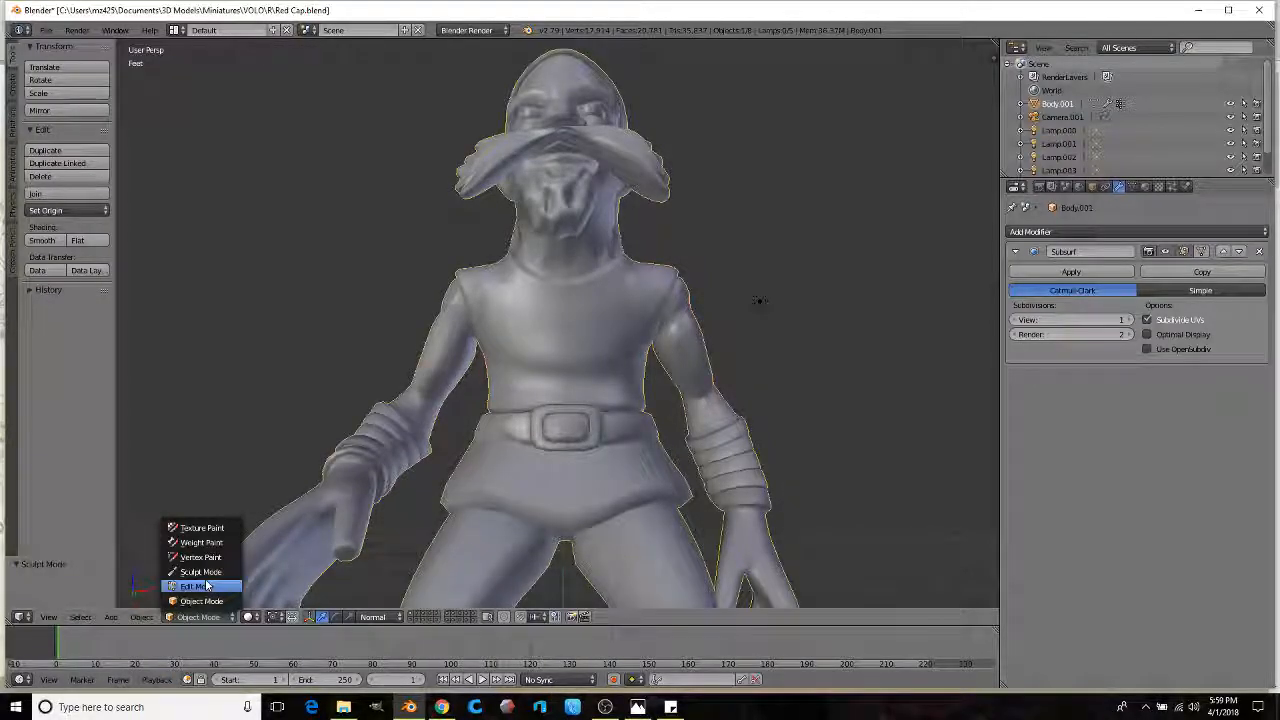
click(200, 586)
Step: Box-select the whole head in X-ray view and check the selection from several angles
key(z)
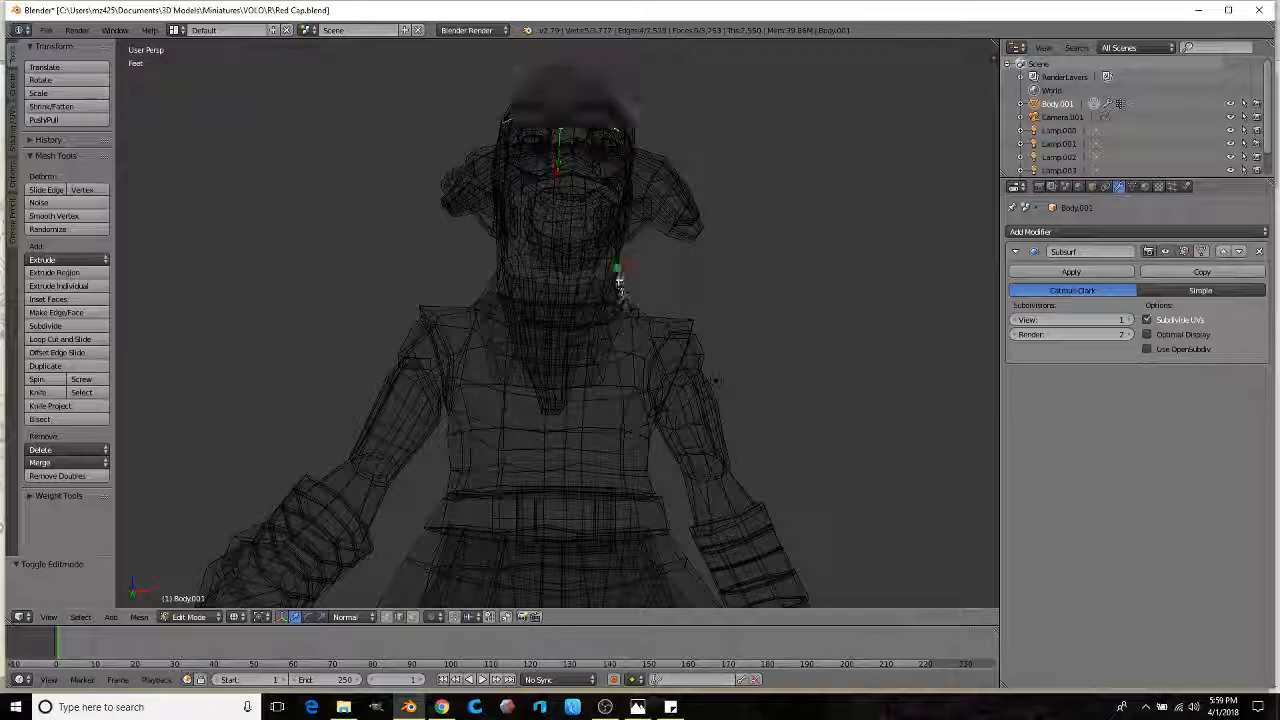
mouse_move(705, 262)
ctrl+mouse_down()
mouse_move(620, 45)
mouse_move(372, 252)
mouse_move(403, 276)
ctrl+mouse_up()
click(415, 617)
mouse_move(514, 300)
middle_down()
mouse_move(543, 314)
mouse_move(503, 314)
mouse_move(510, 288)
middle_up()
middle_drag(540, 147, 700, 165)
key(z)
middle_drag(365, 240, 410, 242)
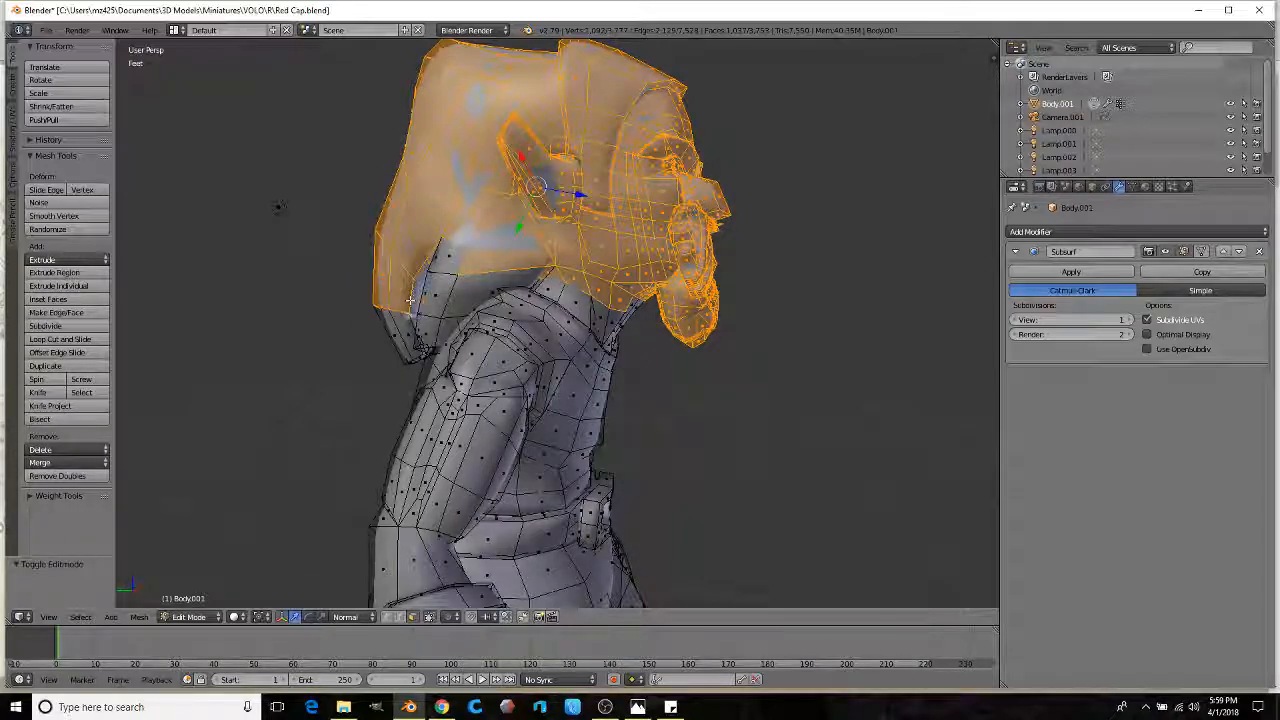
middle_drag(455, 261, 506, 261)
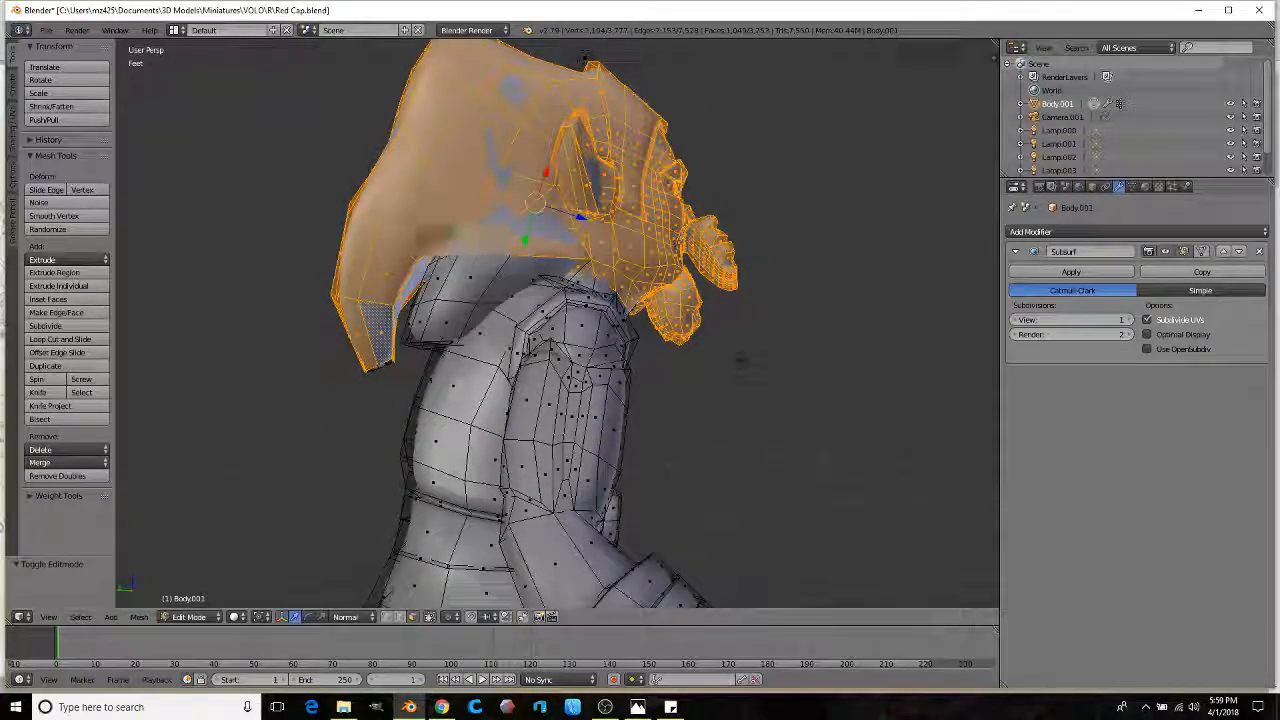
middle_drag(424, 315, 503, 219)
middle_drag(537, 138, 470, 118)
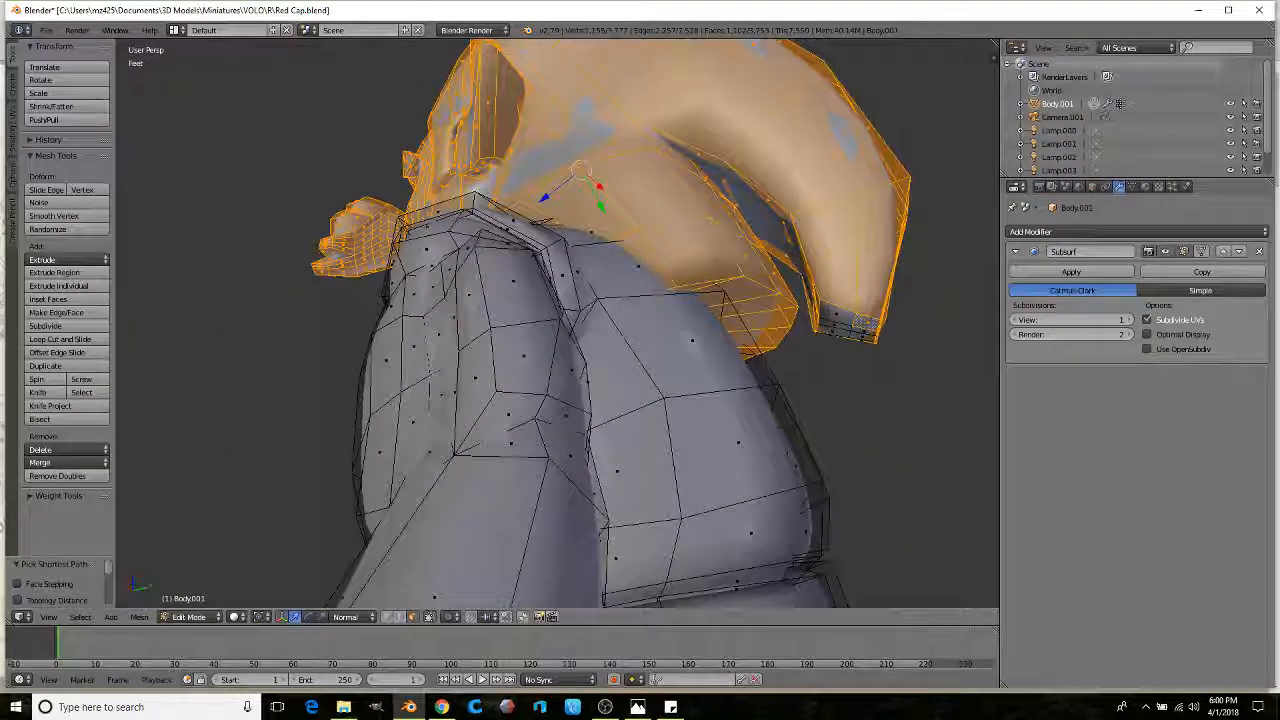
Step: Add the hood tip faces to the head selection
middle_drag(898, 366, 900, 294)
ctrl+drag(899, 286, 821, 253)
scroll(834, 223, down, 8)
key(z)
middle_drag(740, 237, 976, 260)
scroll(976, 260, up, 1)
key(z)
mouse_move(620, 300)
middle_down()
mouse_move(763, 309)
mouse_move(480, 270)
mouse_move(581, 255)
middle_up()
scroll(581, 255, up, 2)
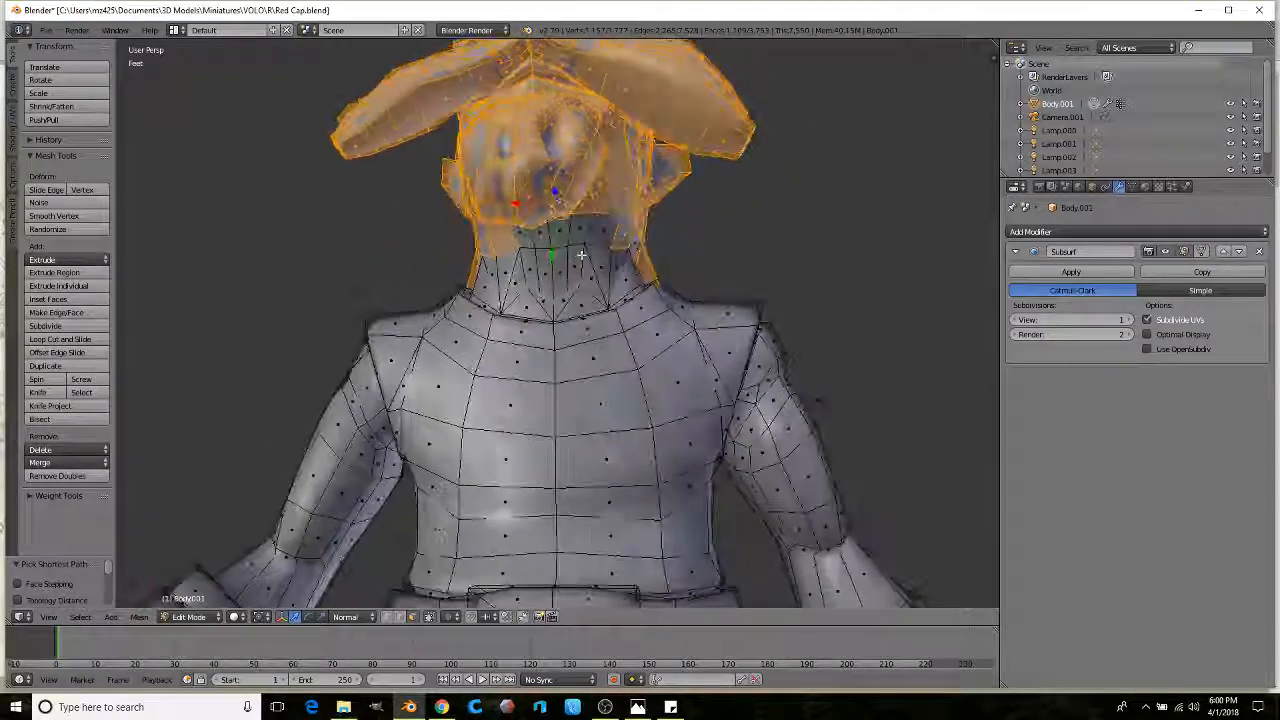
scroll(581, 255, up, 1)
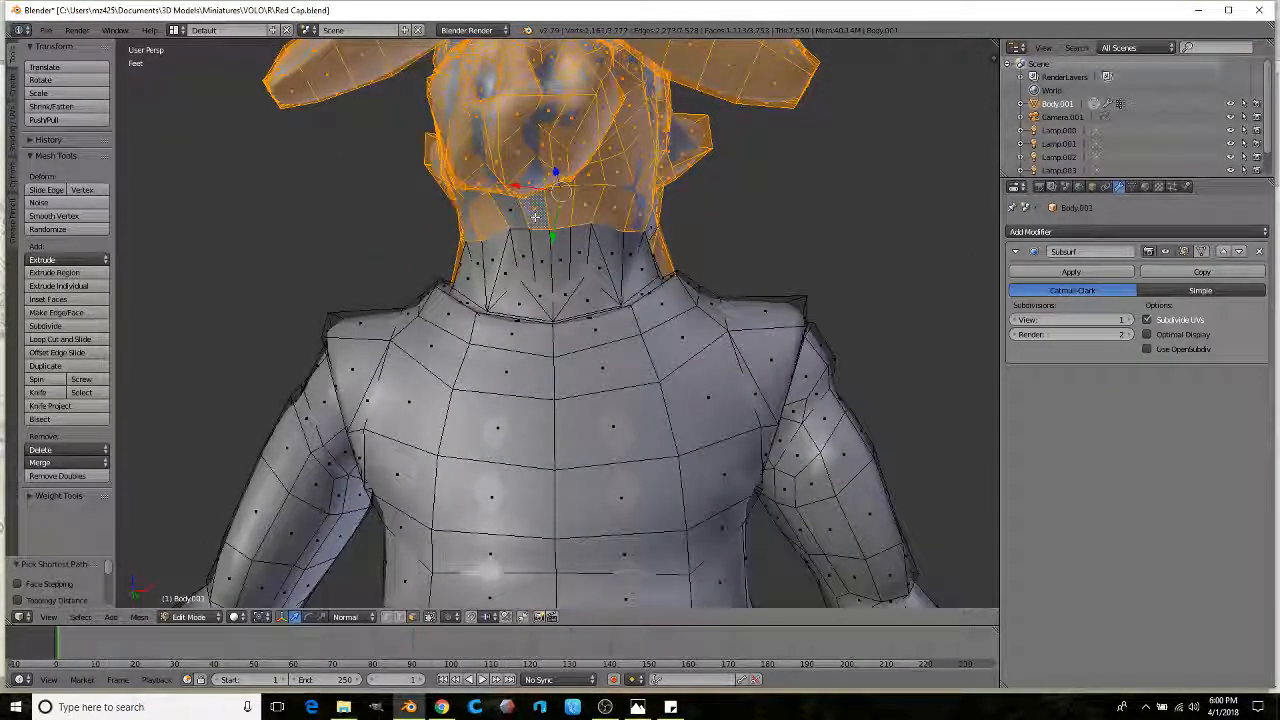
scroll(512, 216, down, 7)
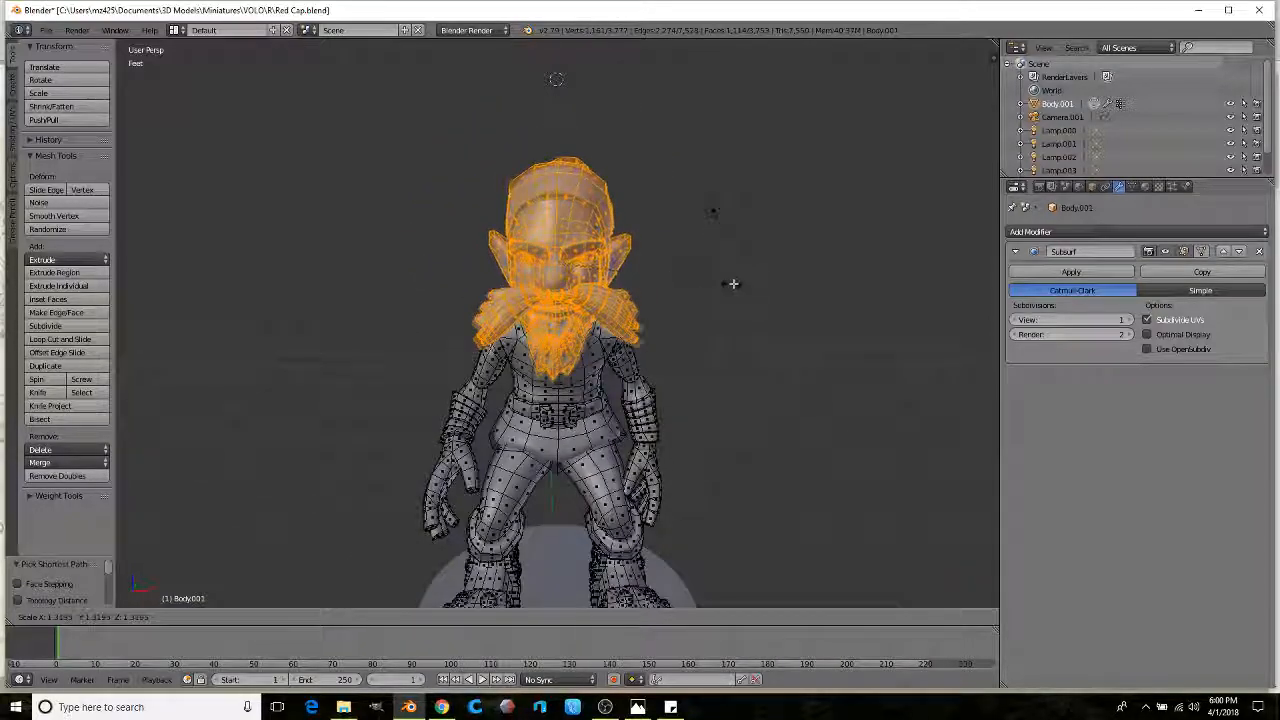
Step: Scale the head and beard up by 1.419, back down by 0.873, then return to Object Mode
click(737, 281)
middle_drag(737, 281, 606, 279)
scroll(606, 279, up, 1)
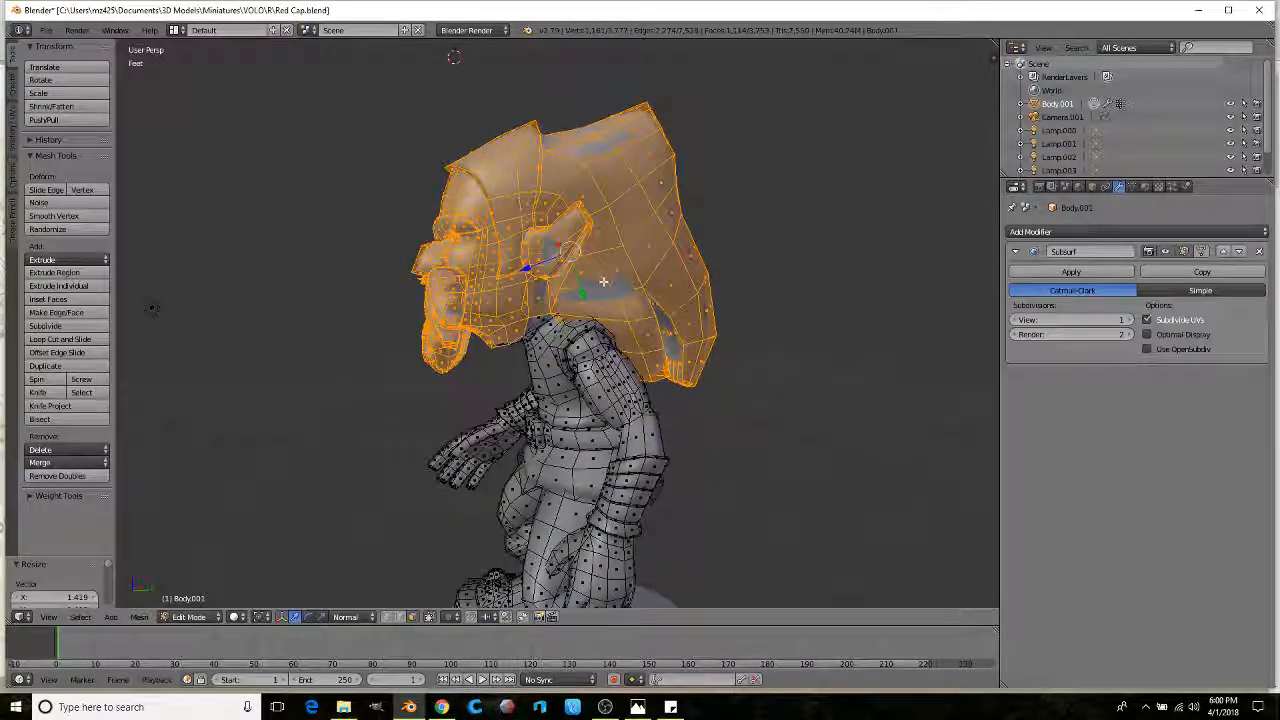
scroll(603, 280, down, 1)
key(s)
click(689, 294)
middle_drag(540, 298, 588, 305)
scroll(700, 318, up, 4)
middle_drag(711, 320, 723, 317)
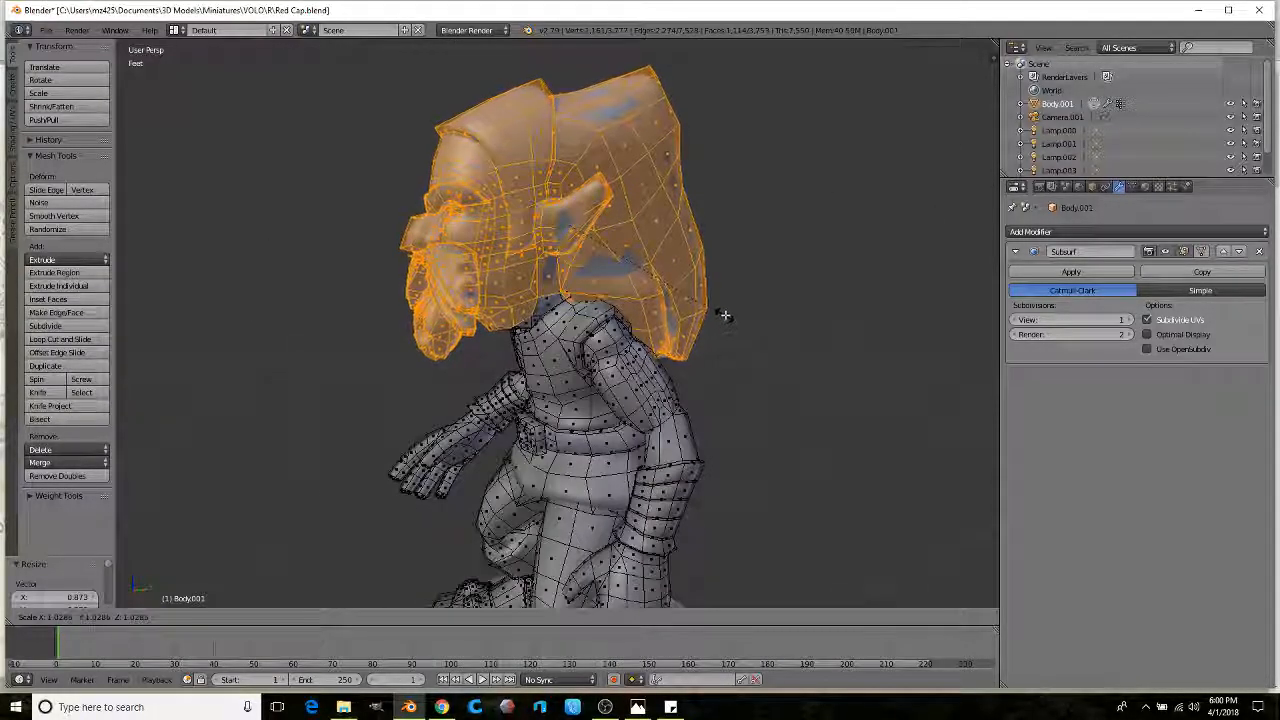
key(Tab)
middle_drag(611, 373, 563, 366)
Step: Switch the goblin to Sculpt Mode and orbit through its front, side and back views
click(183, 617)
click(200, 580)
middle_drag(314, 491, 552, 313)
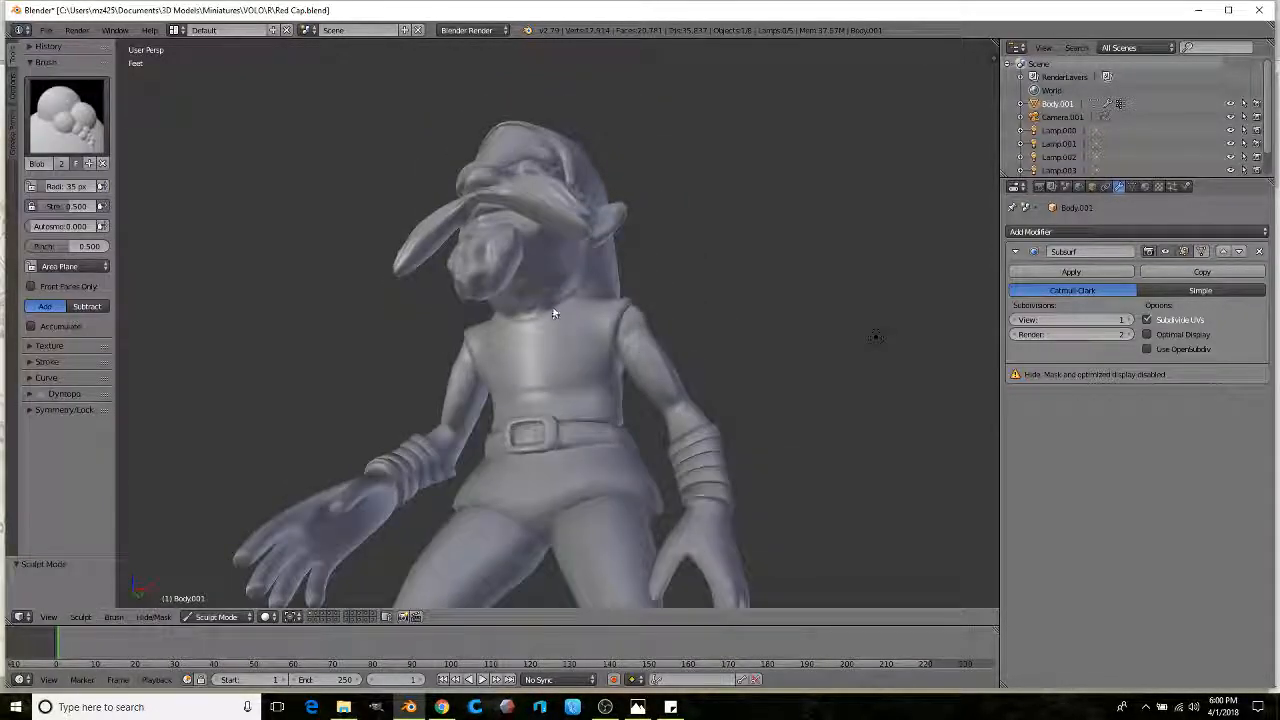
mouse_move(515, 313)
middle_down()
mouse_move(556, 307)
mouse_move(494, 301)
middle_up()
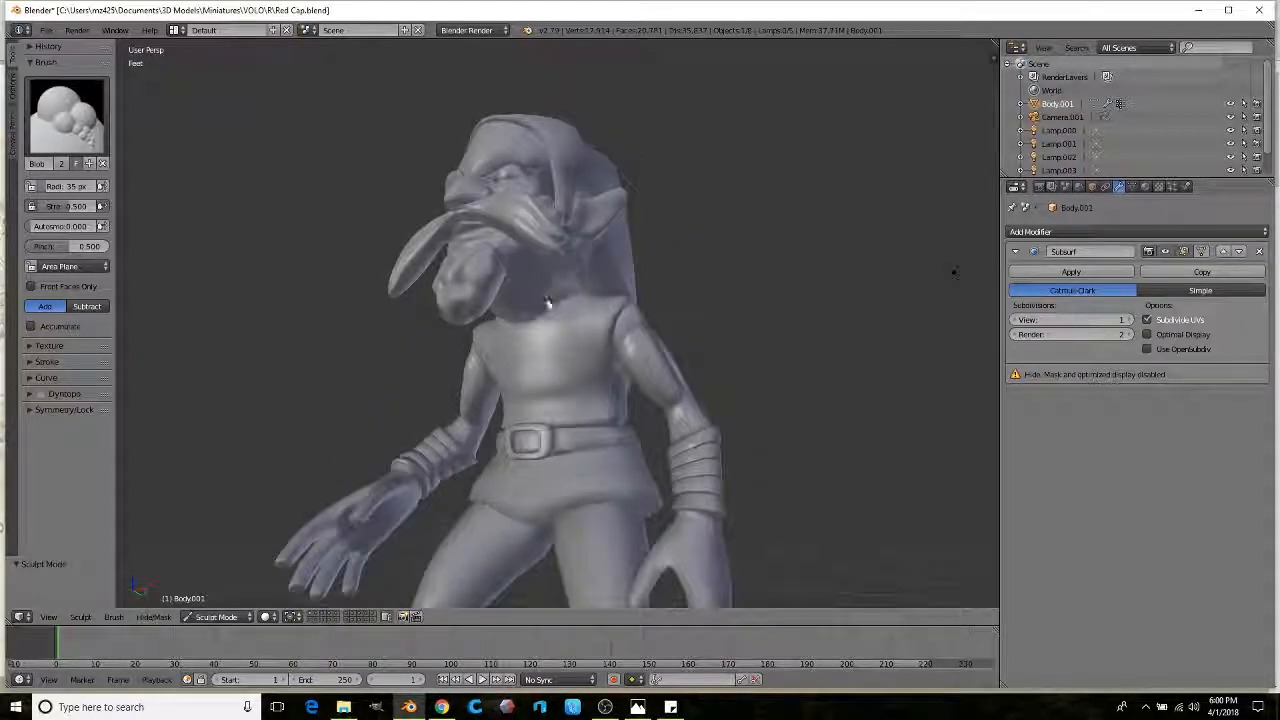
middle_drag(508, 320, 689, 310)
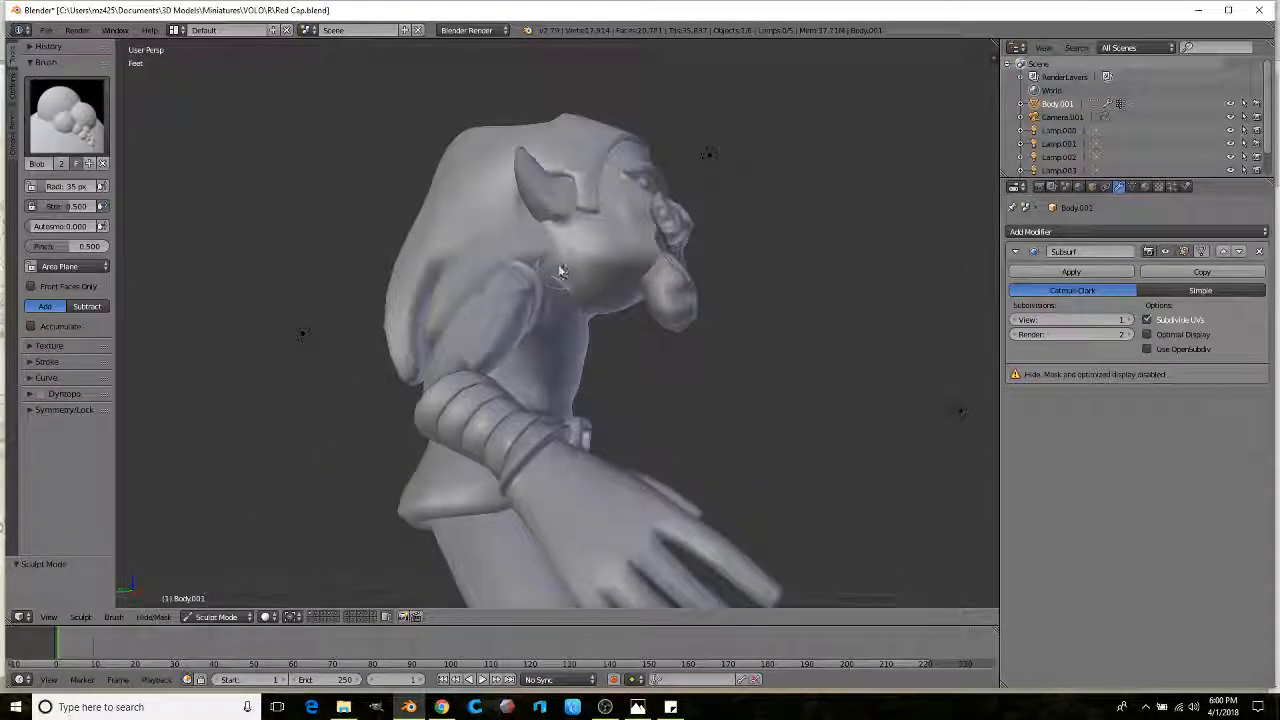
mouse_move(594, 305)
middle_down()
mouse_move(608, 304)
mouse_move(490, 320)
mouse_move(506, 320)
middle_up()
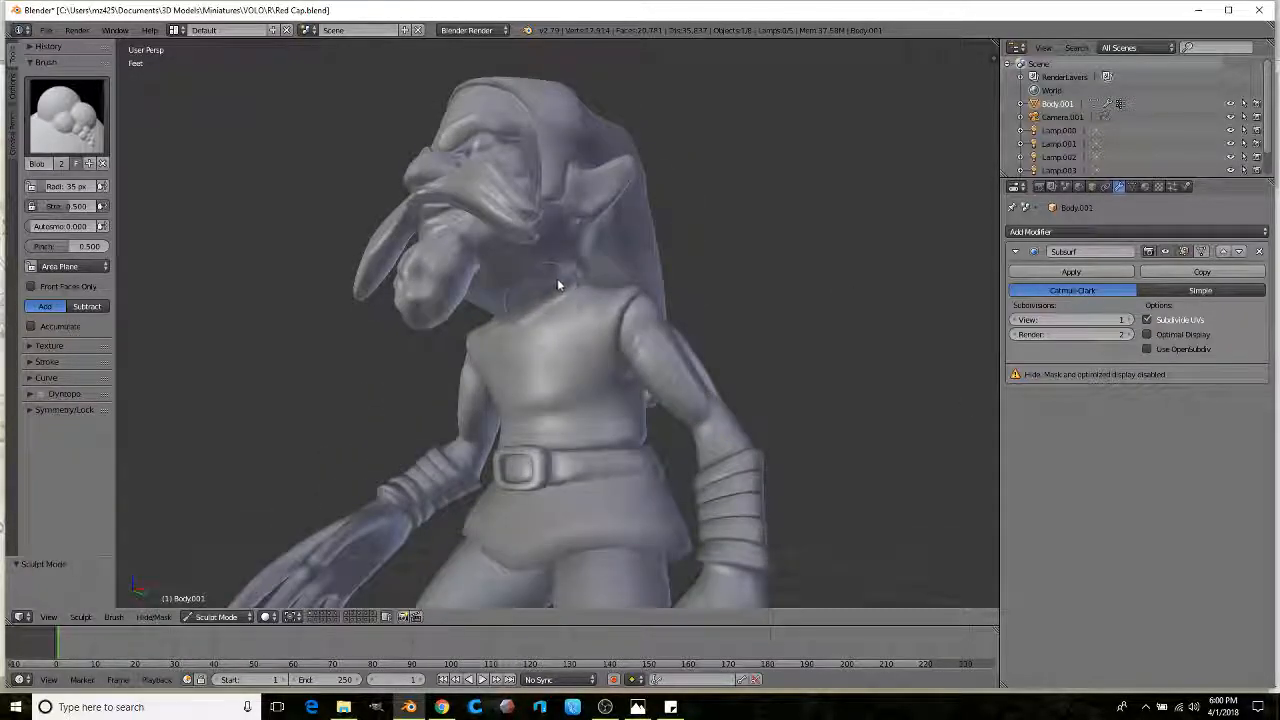
mouse_move(574, 272)
middle_down()
mouse_move(495, 308)
mouse_move(516, 305)
mouse_move(526, 272)
mouse_move(443, 337)
mouse_move(487, 316)
mouse_move(522, 274)
mouse_move(533, 299)
mouse_move(542, 286)
mouse_move(540, 300)
mouse_move(606, 290)
mouse_move(557, 286)
mouse_move(562, 272)
mouse_move(520, 319)
mouse_move(490, 330)
mouse_move(612, 302)
middle_up()
scroll(520, 319, down, 4)
Step: Zoom and orbit around the enlarged head to a rear three-quarter view, then enter Edit Mode
mouse_move(574, 365)
middle_down()
mouse_move(530, 343)
mouse_move(576, 356)
mouse_move(440, 343)
mouse_move(589, 309)
mouse_move(603, 330)
mouse_move(508, 358)
mouse_move(570, 350)
mouse_move(505, 343)
mouse_move(572, 309)
mouse_move(514, 300)
mouse_move(516, 362)
middle_up()
scroll(530, 343, up, 3)
scroll(603, 330, down, 3)
scroll(537, 345, up, 3)
scroll(500, 343, up, 3)
scroll(524, 315, up, 5)
scroll(574, 268, down, 2)
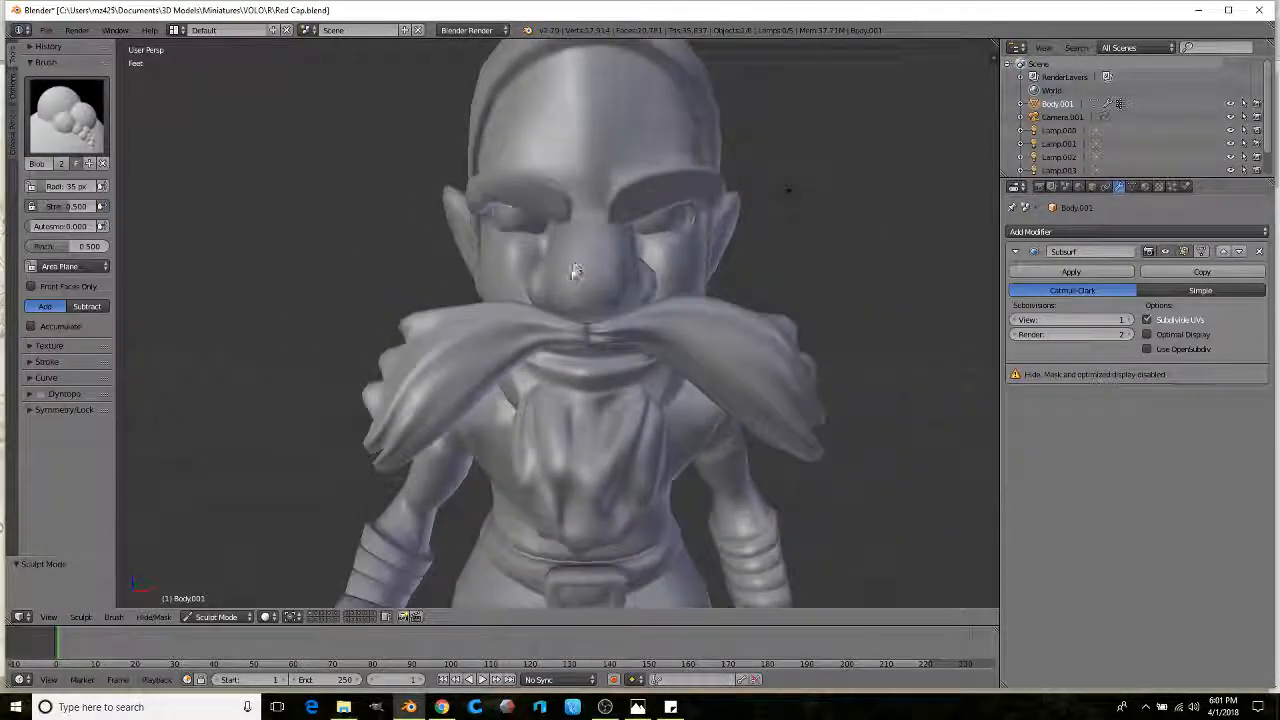
middle_drag(575, 270, 529, 271)
mouse_move(608, 240)
middle_down()
mouse_move(548, 235)
mouse_move(491, 209)
mouse_move(585, 261)
mouse_move(574, 260)
mouse_move(586, 294)
mouse_move(640, 289)
mouse_move(633, 269)
mouse_move(701, 291)
mouse_move(706, 277)
mouse_move(598, 263)
mouse_move(536, 371)
mouse_move(612, 335)
mouse_move(593, 313)
mouse_move(525, 313)
mouse_move(594, 323)
mouse_move(610, 306)
middle_up()
scroll(586, 294, down, 3)
scroll(536, 371, up, 3)
scroll(612, 335, down, 3)
scroll(600, 319, down, 1)
scroll(610, 306, down, 2)
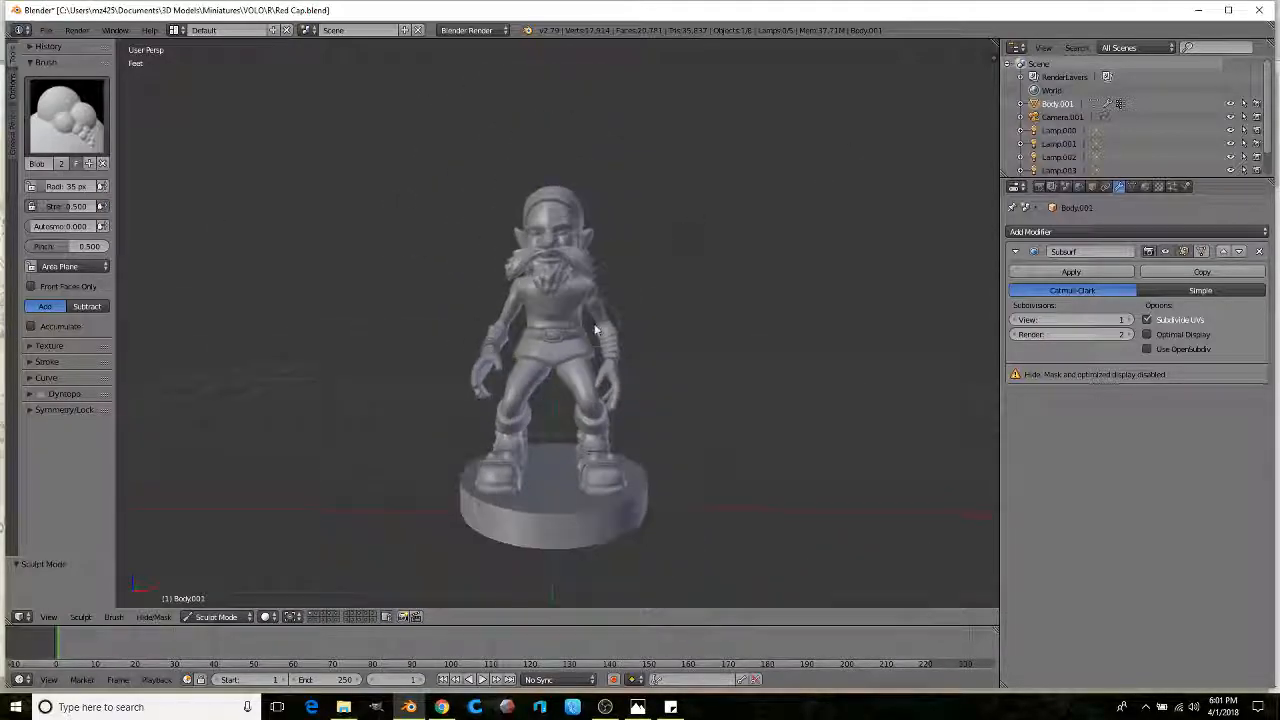
key(Tab)
scroll(600, 340, up, 4)
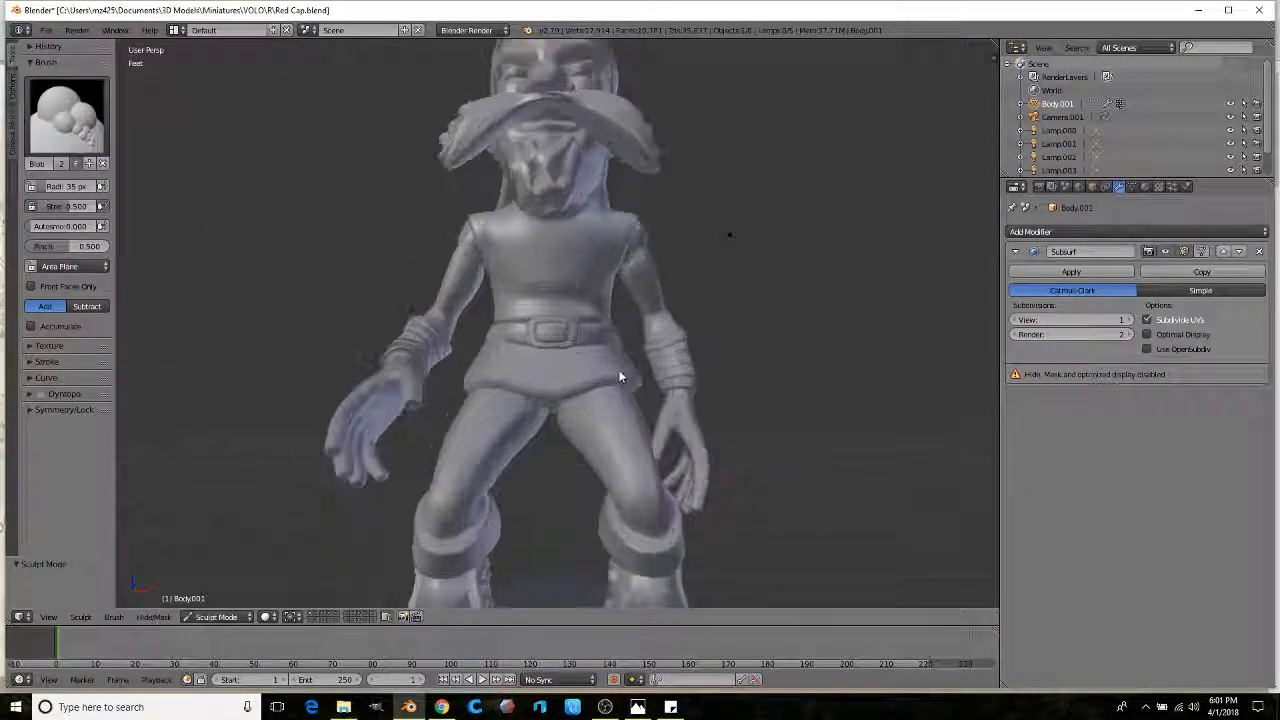
Step: Select the face and beard, then add the shoulders, chest and left arm
key(ctrl+l)
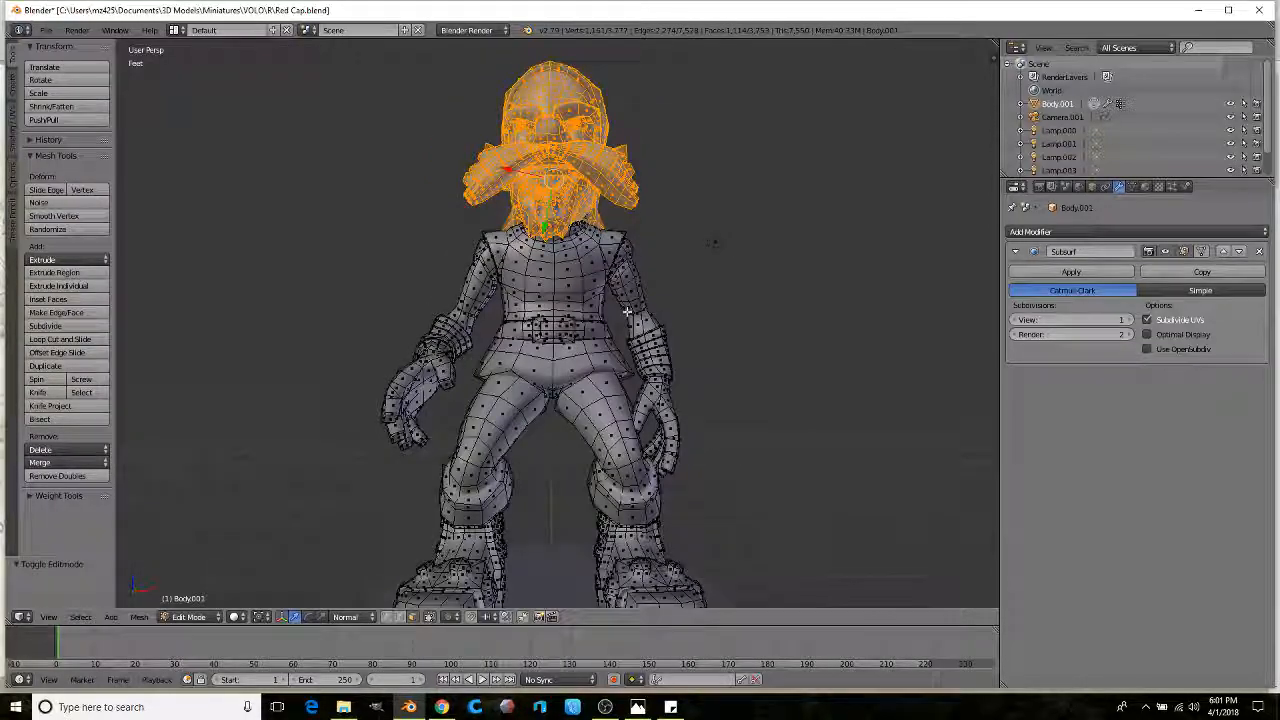
key(z)
mouse_move(617, 284)
ctrl+mouse_down()
mouse_move(357, 166)
mouse_move(337, 286)
mouse_move(447, 304)
ctrl+mouse_up()
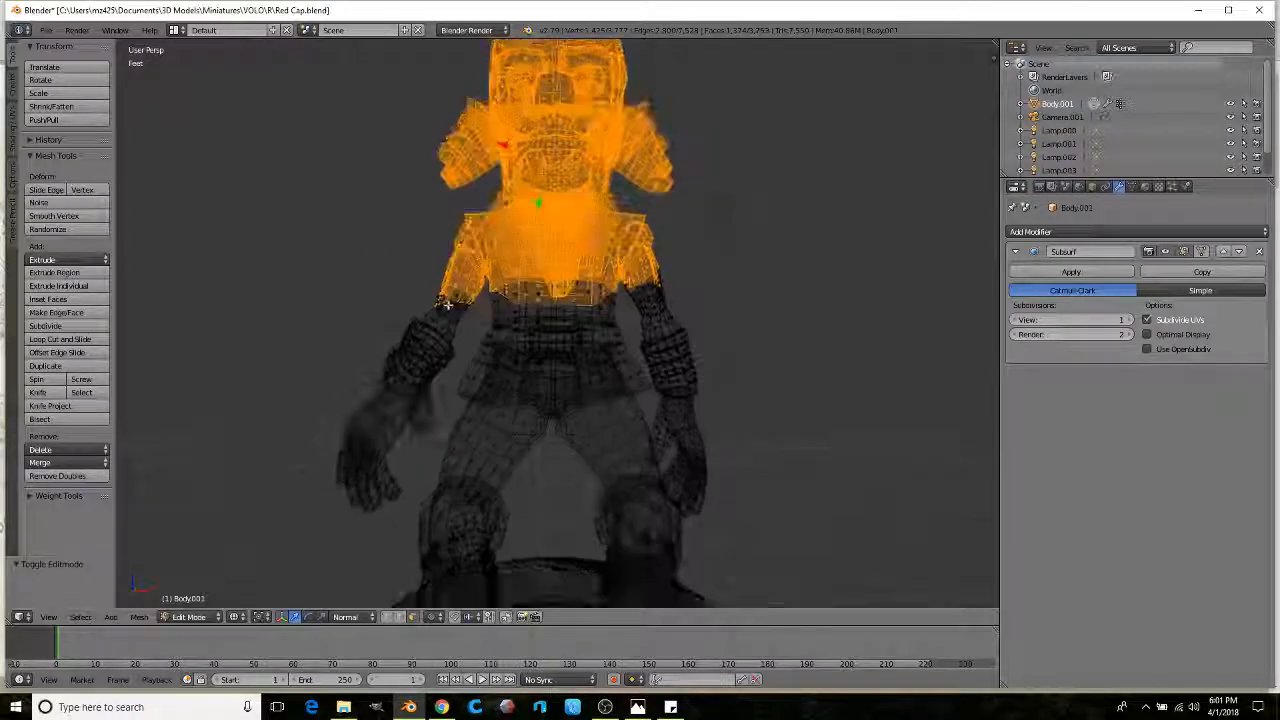
ctrl+drag(437, 468, 444, 425)
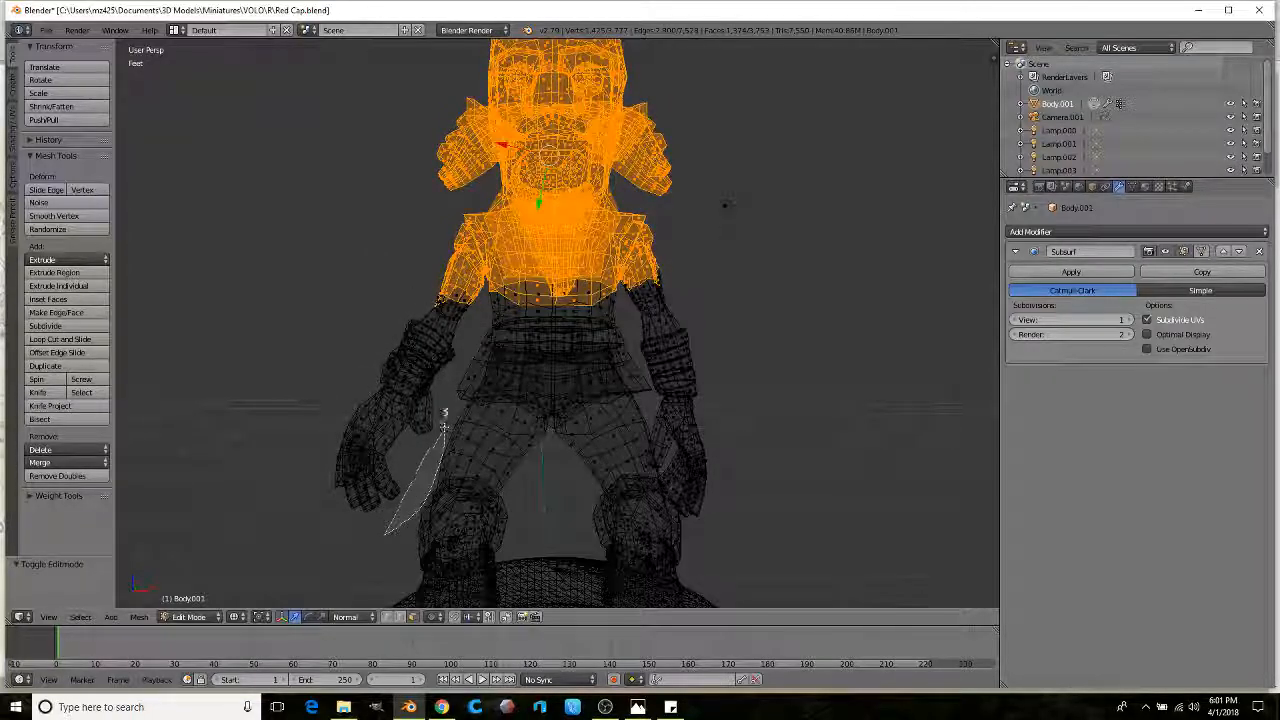
mouse_move(467, 357)
ctrl+mouse_down()
mouse_move(440, 290)
mouse_move(257, 553)
ctrl+mouse_up()
mouse_move(257, 553)
middle_down()
mouse_move(451, 343)
mouse_move(620, 311)
middle_up()
scroll(620, 311, up, 2)
Step: Add the right forearm and hand to the upper-body selection
ctrl+drag(766, 258, 701, 297)
mouse_move(580, 295)
ctrl+mouse_down()
mouse_move(570, 335)
mouse_move(620, 320)
mouse_move(718, 154)
mouse_move(718, 372)
ctrl+mouse_up()
scroll(672, 291, up, 2)
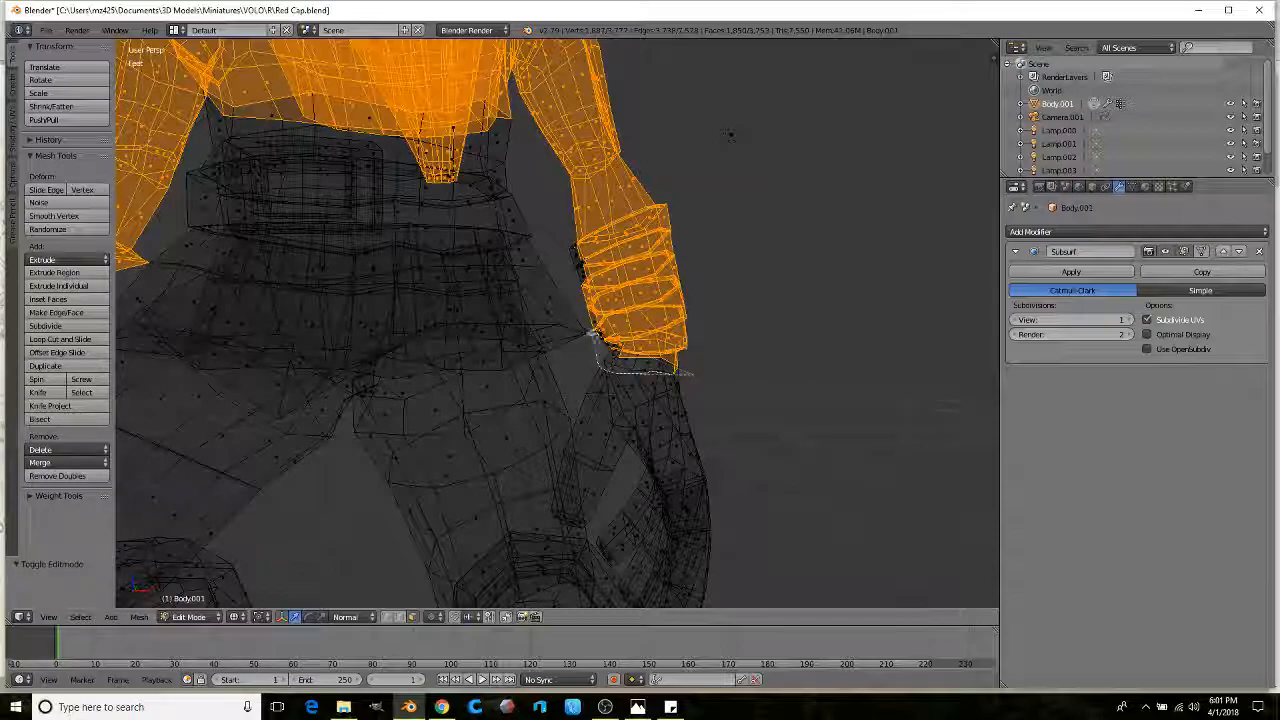
shift+middle_drag(730, 135, 655, 95)
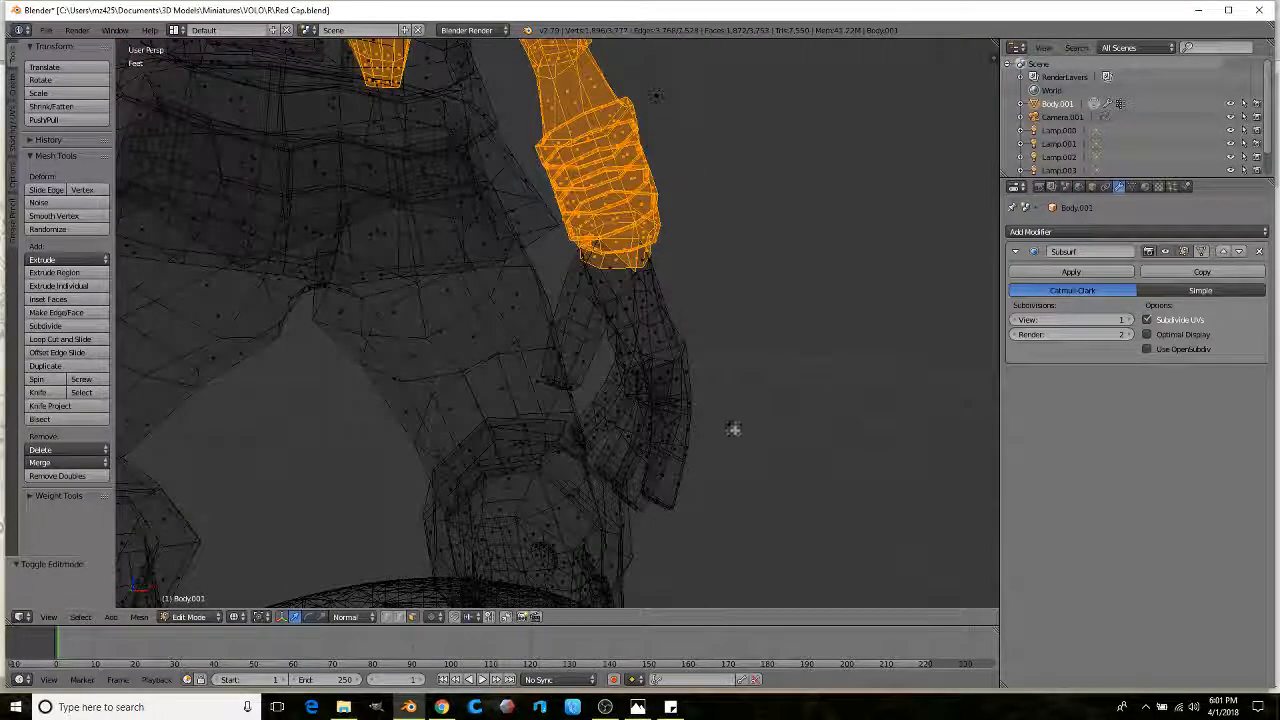
ctrl+drag(563, 287, 566, 295)
mouse_move(703, 226)
middle_down()
mouse_move(723, 343)
mouse_move(685, 357)
mouse_move(665, 342)
middle_up()
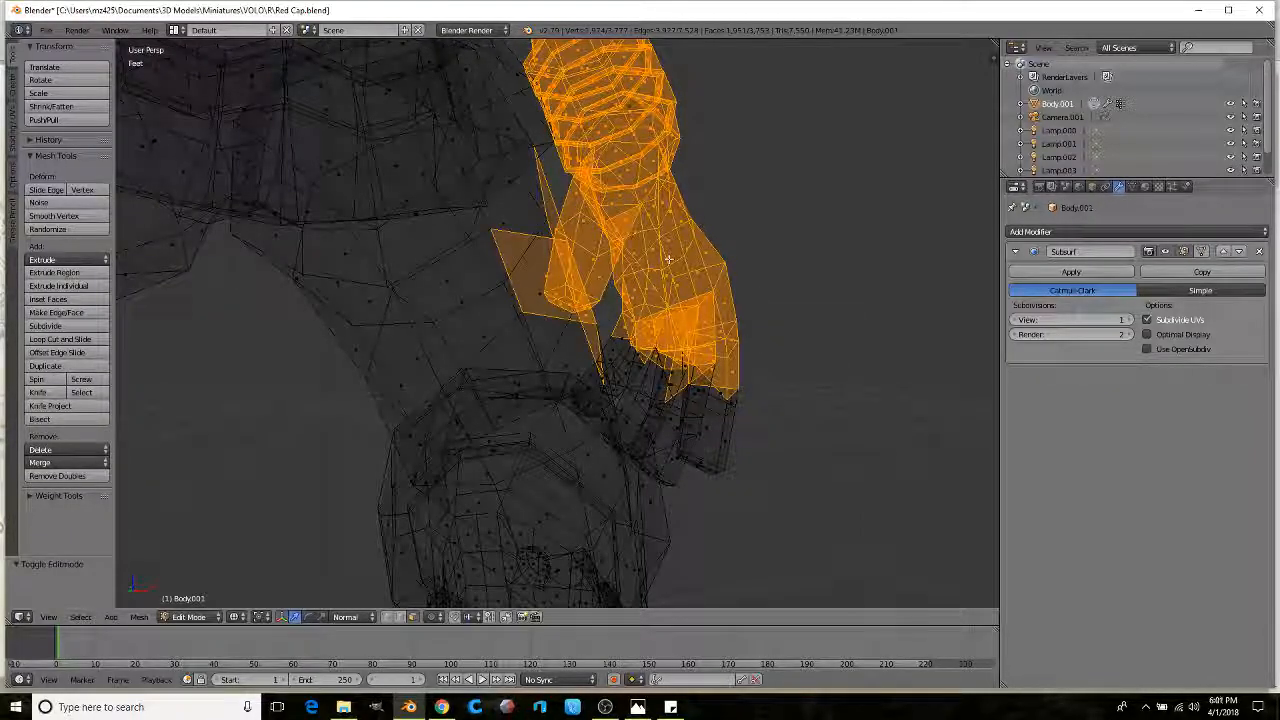
key(z)
middle_drag(516, 283, 501, 295)
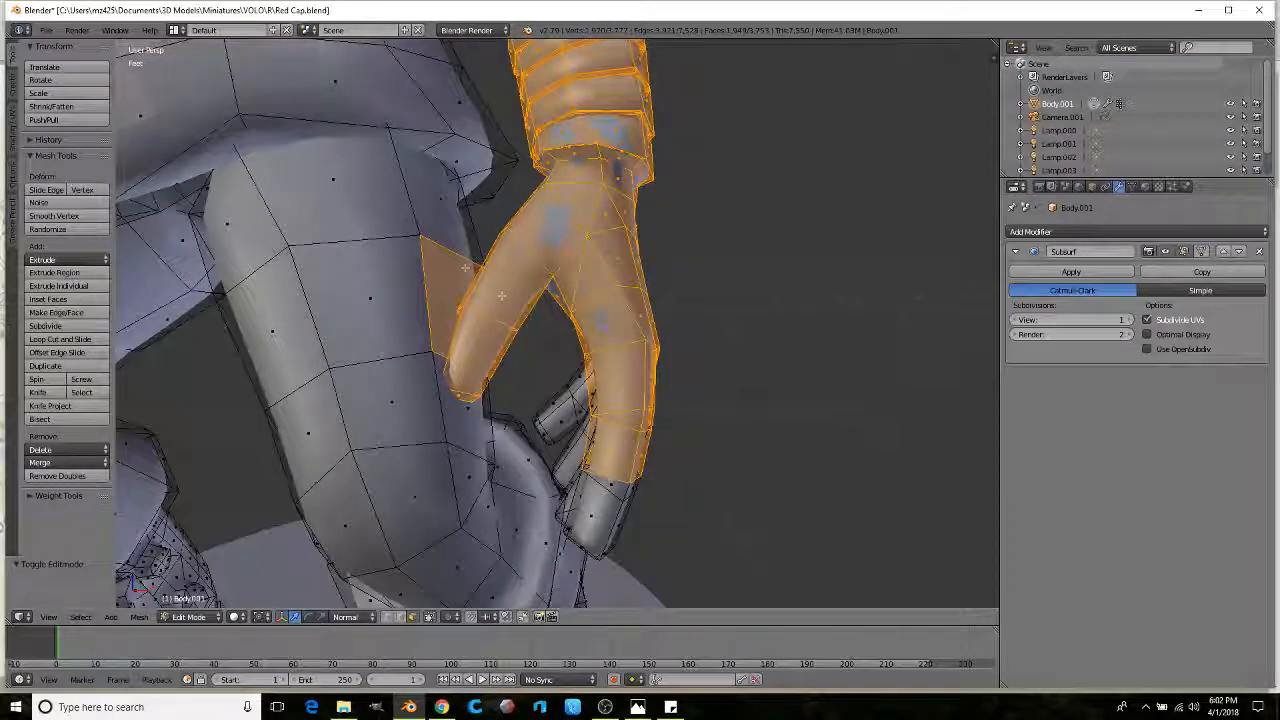
mouse_move(483, 349)
middle_down()
mouse_move(532, 352)
mouse_move(584, 314)
mouse_move(619, 374)
middle_up()
key(z)
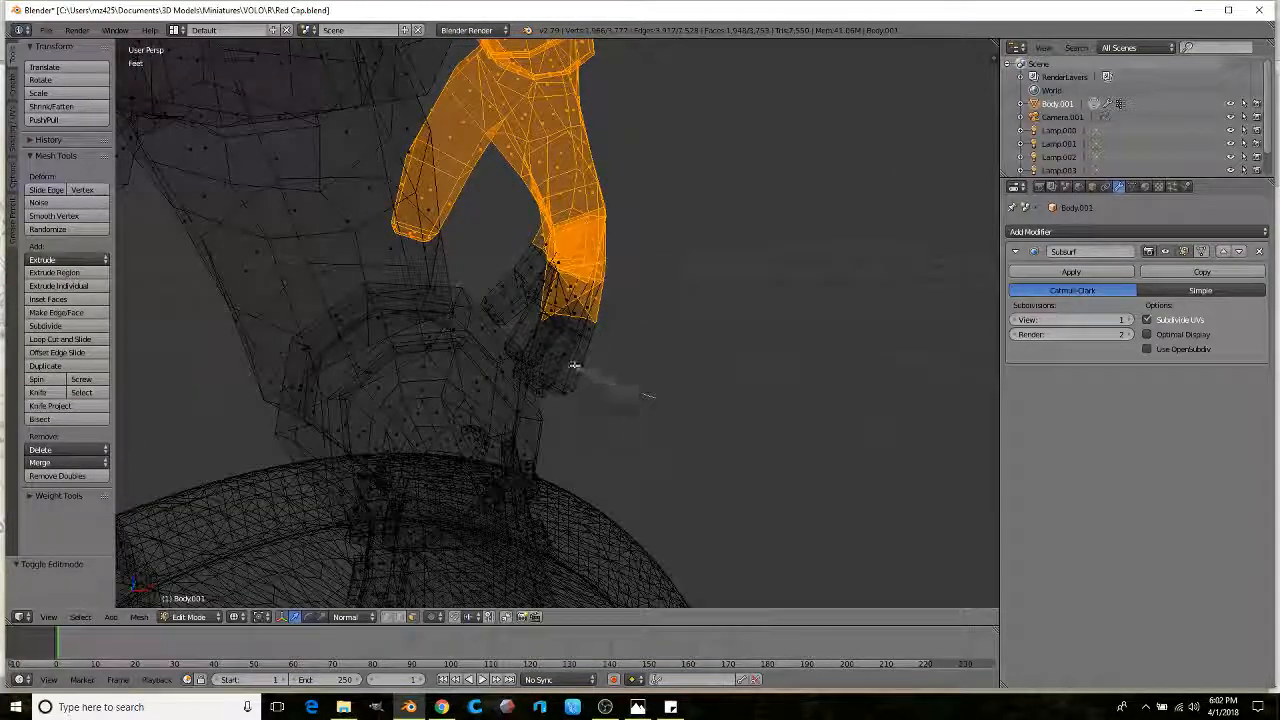
middle_drag(561, 261, 641, 333)
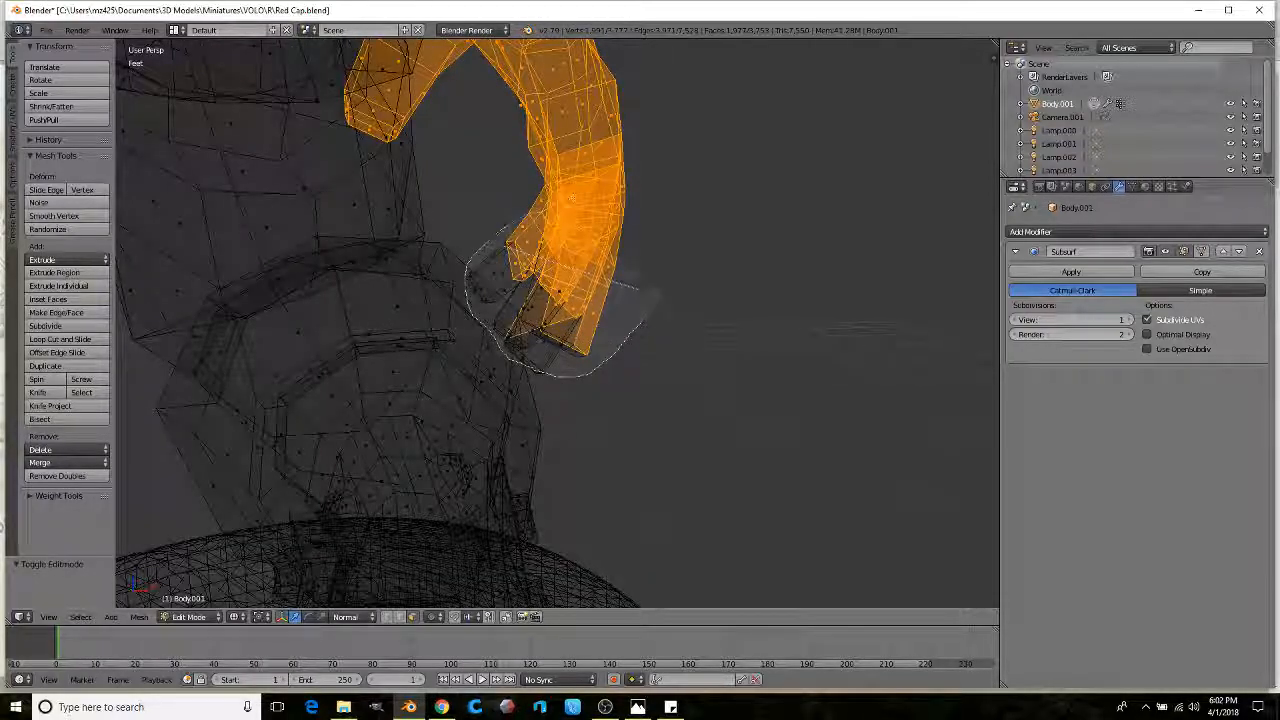
key(z)
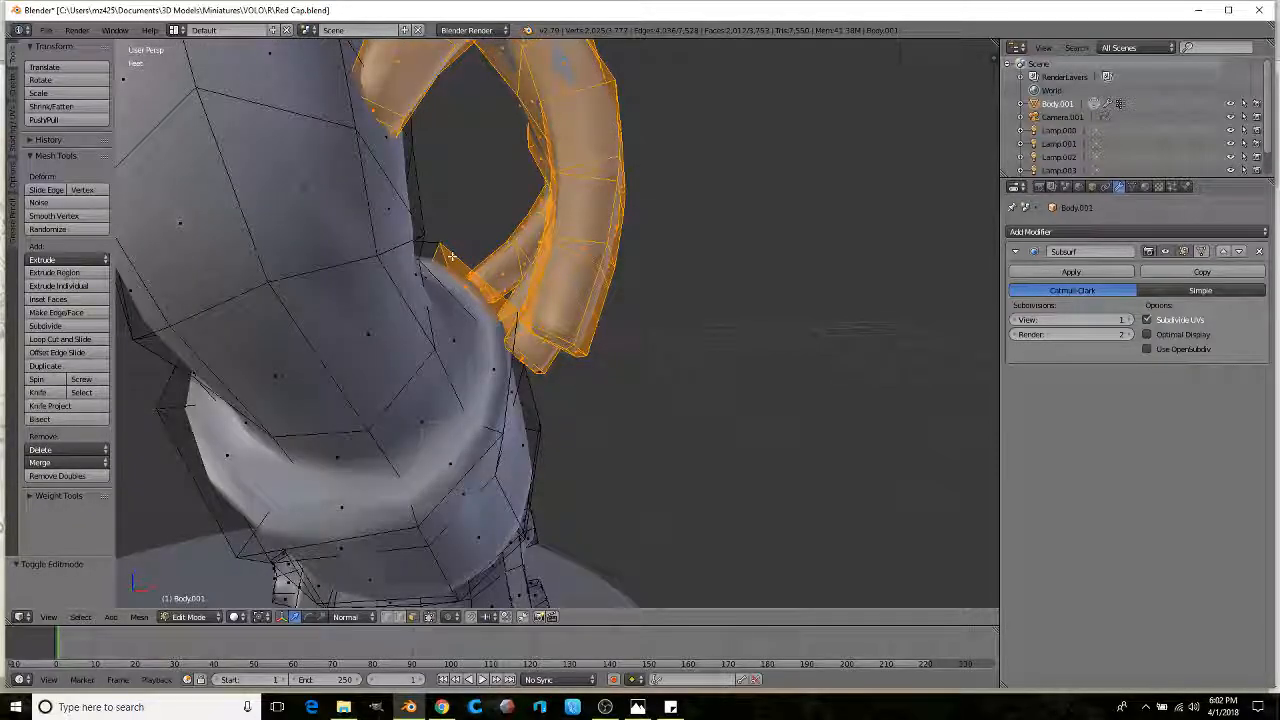
Step: Add a loop of hand faces and check the full upper-body selection in wireframe
alt+shift+right_click(441, 291)
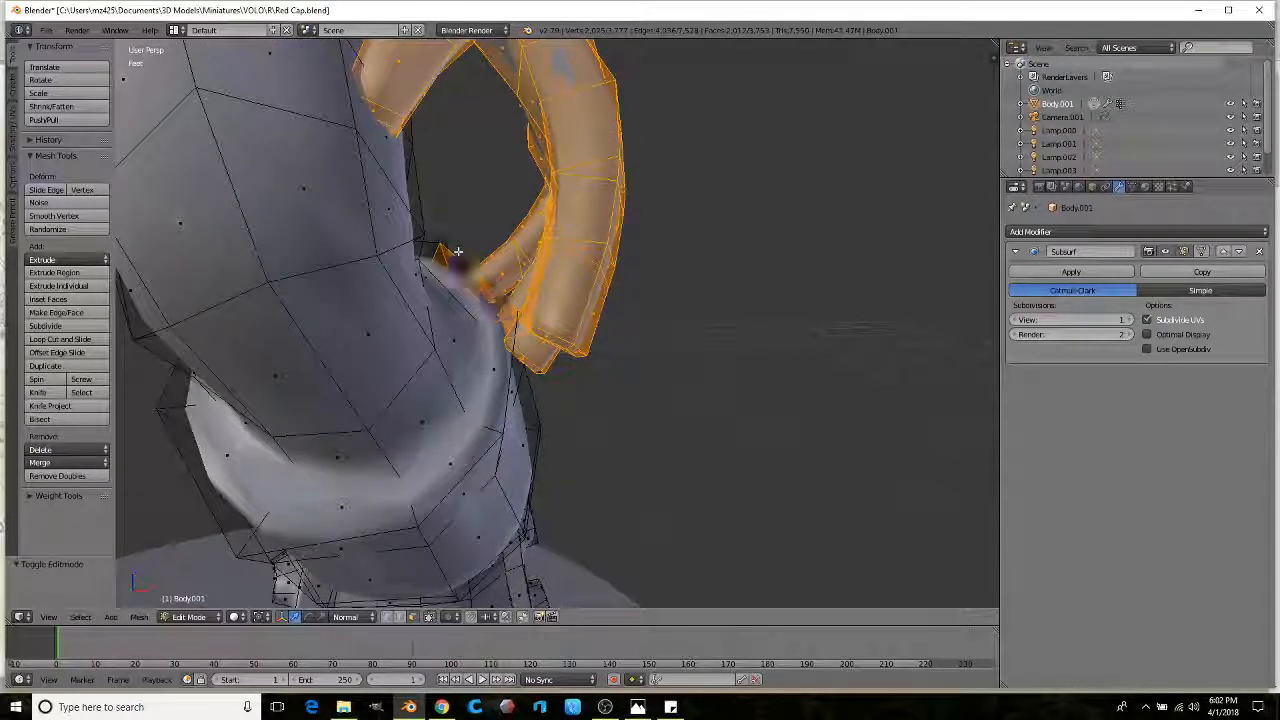
scroll(482, 261, down, 3)
key(z)
scroll(557, 288, up, 3)
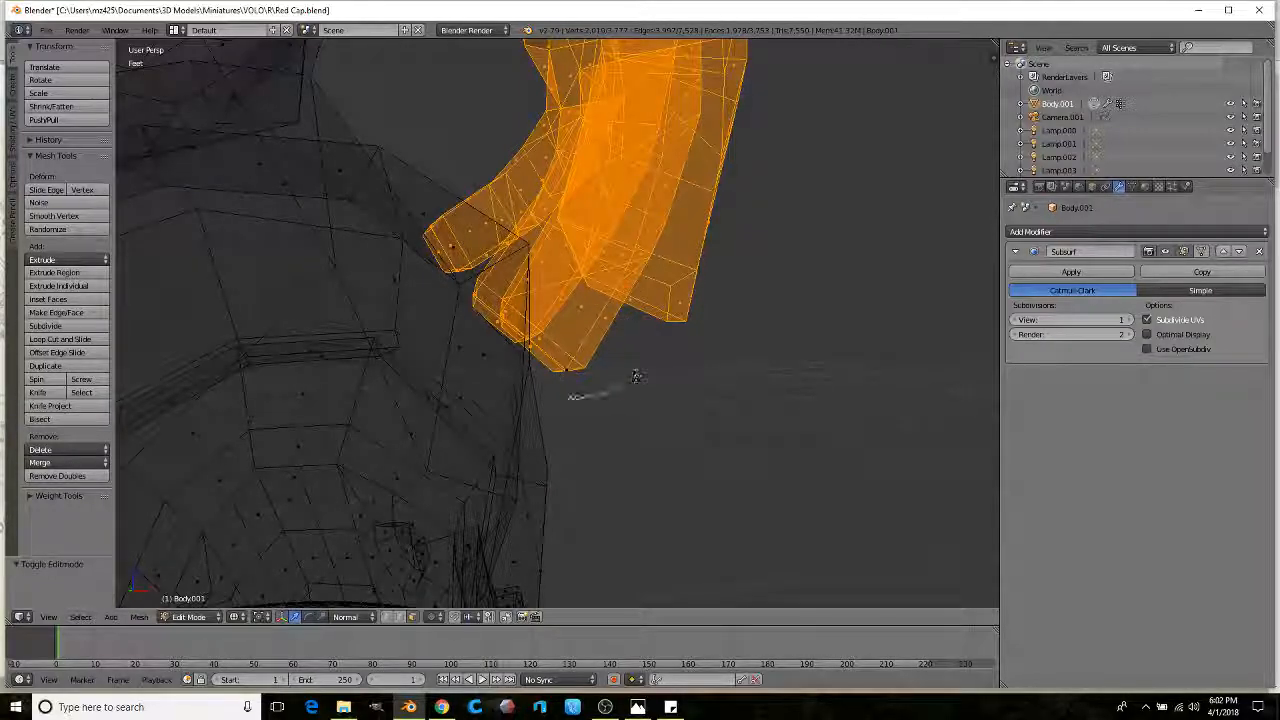
scroll(612, 303, up, 4)
scroll(612, 303, down, 4)
middle_drag(612, 303, 558, 312)
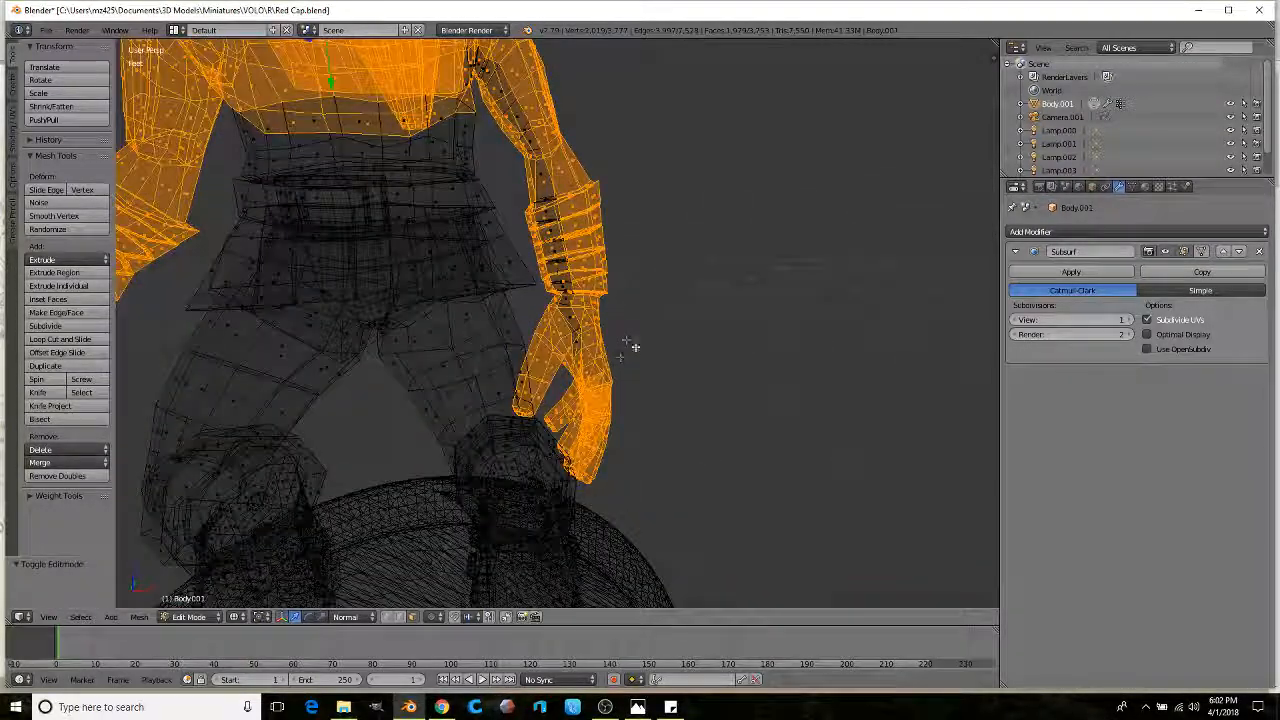
middle_drag(643, 170, 676, 246)
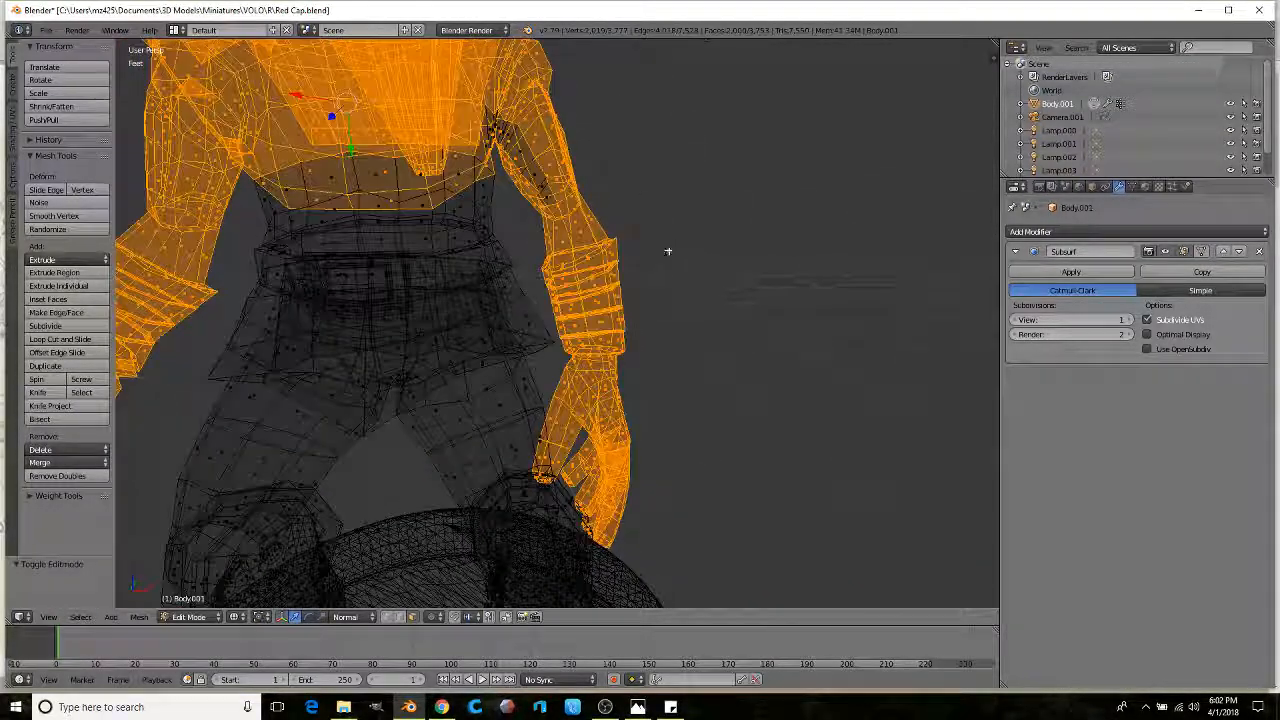
scroll(651, 151, up, 5)
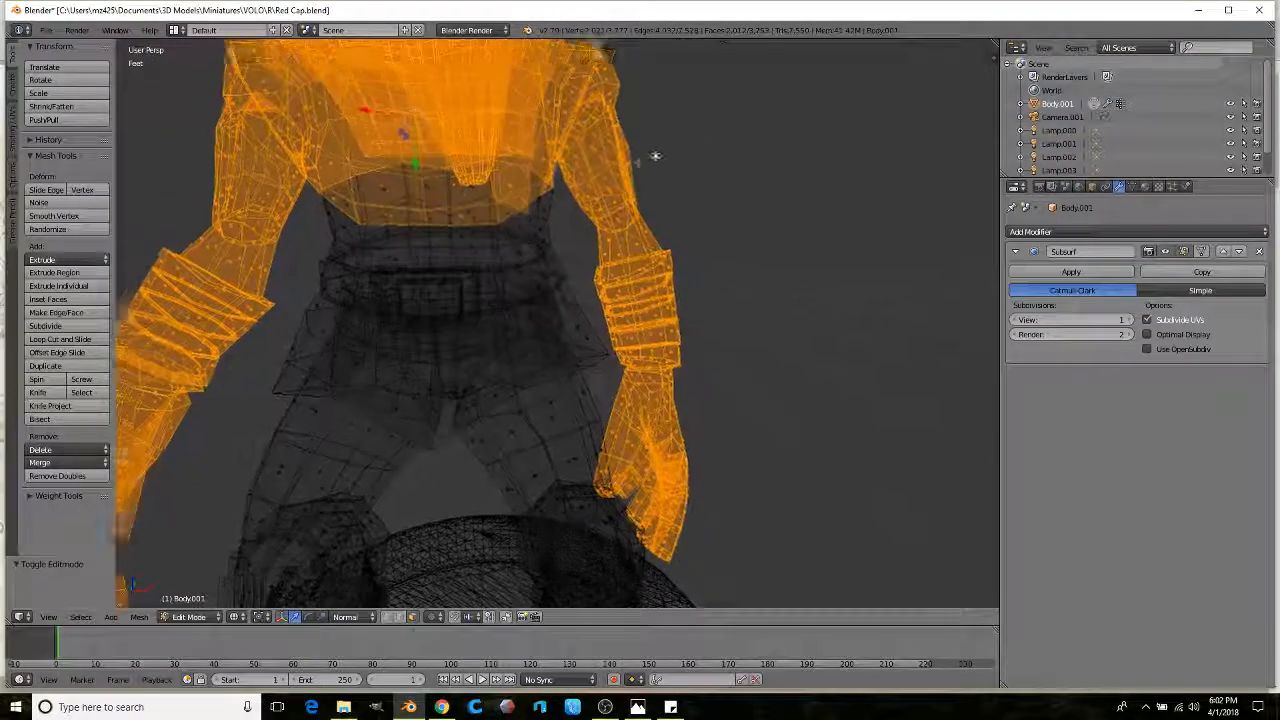
key(z)
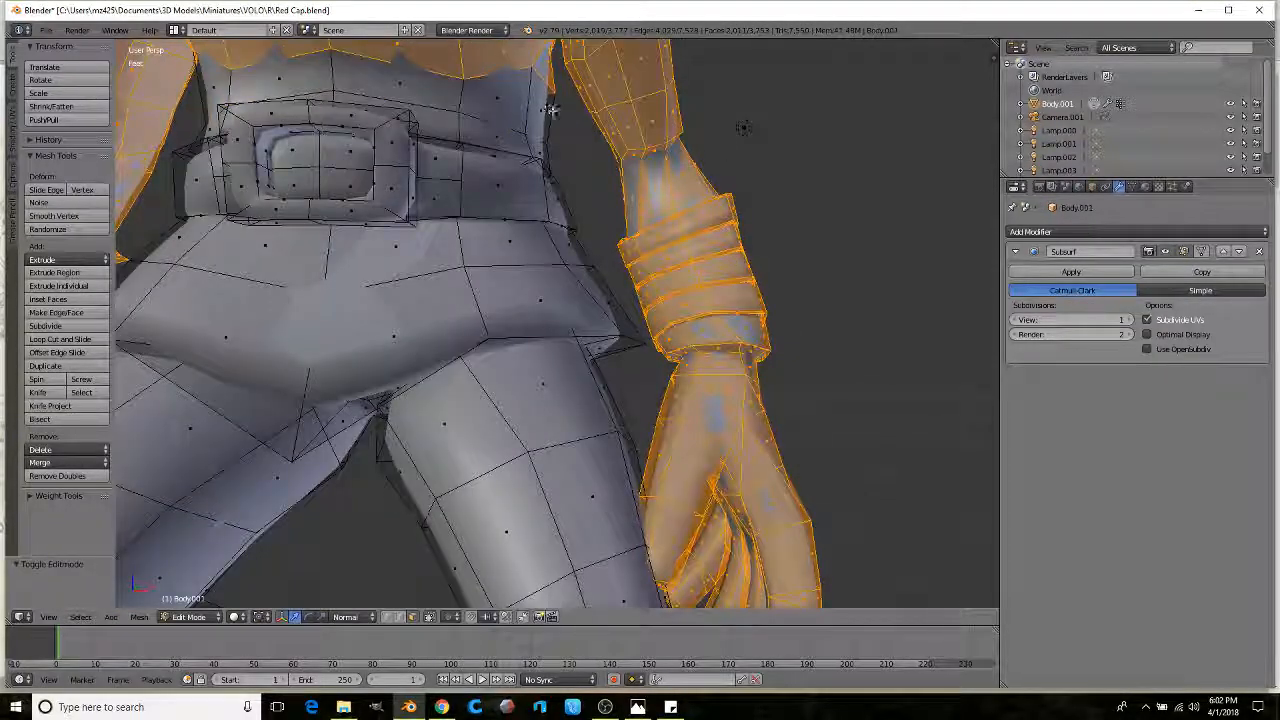
key(z)
scroll(551, 109, down, 4)
mouse_move(600, 130)
middle_down()
mouse_move(645, 210)
mouse_move(641, 168)
mouse_move(595, 195)
mouse_move(589, 171)
middle_up()
scroll(641, 168, up, 3)
scroll(630, 175, down, 1)
scroll(620, 180, up, 1)
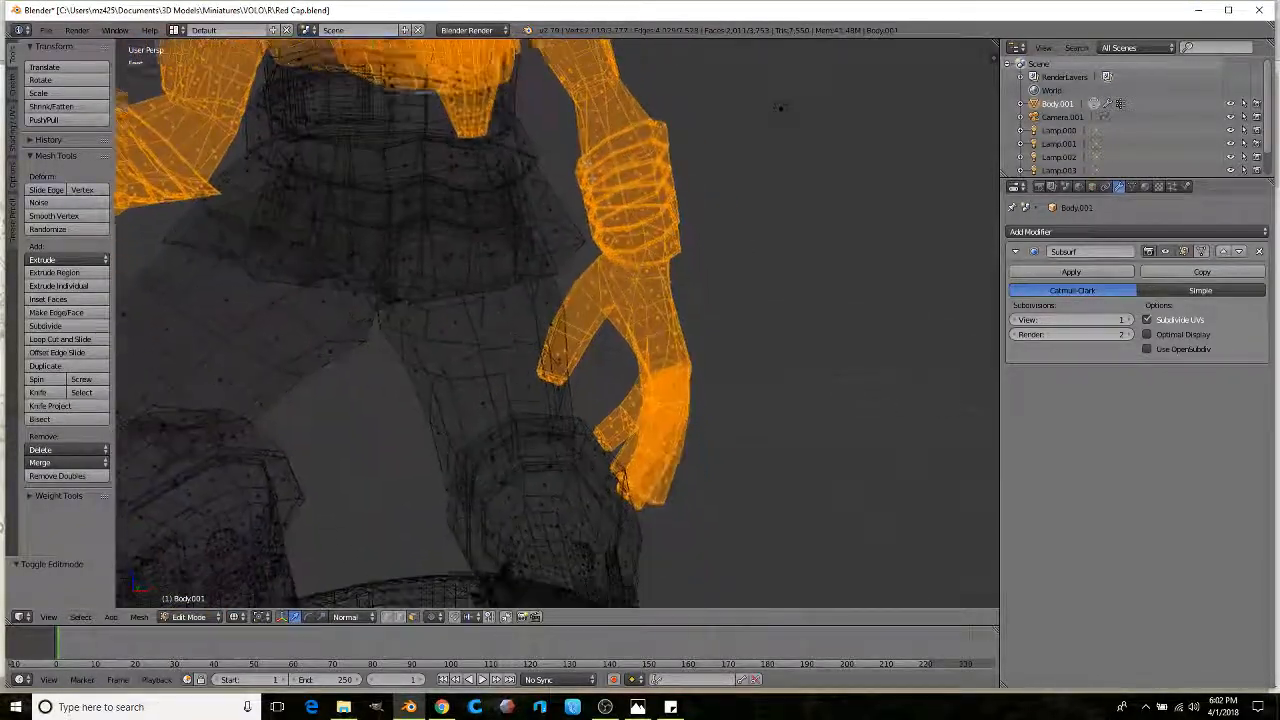
scroll(589, 170, up, 6)
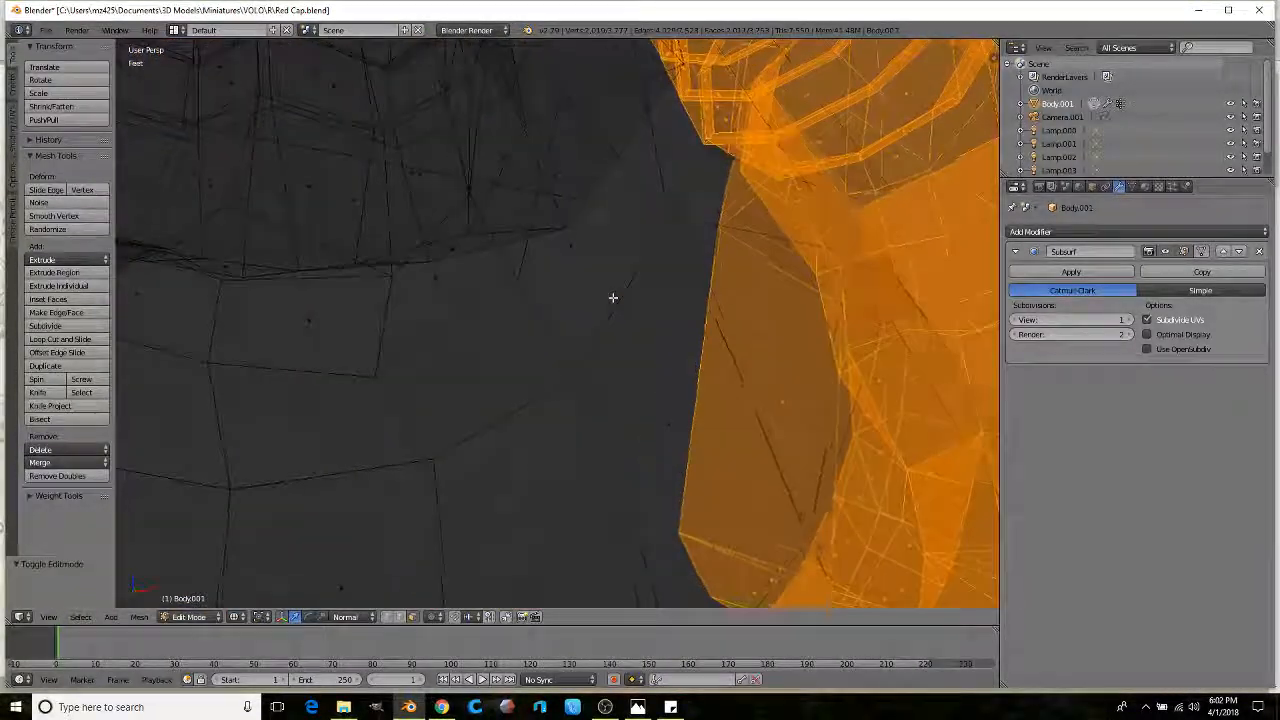
scroll(613, 297, down, 7)
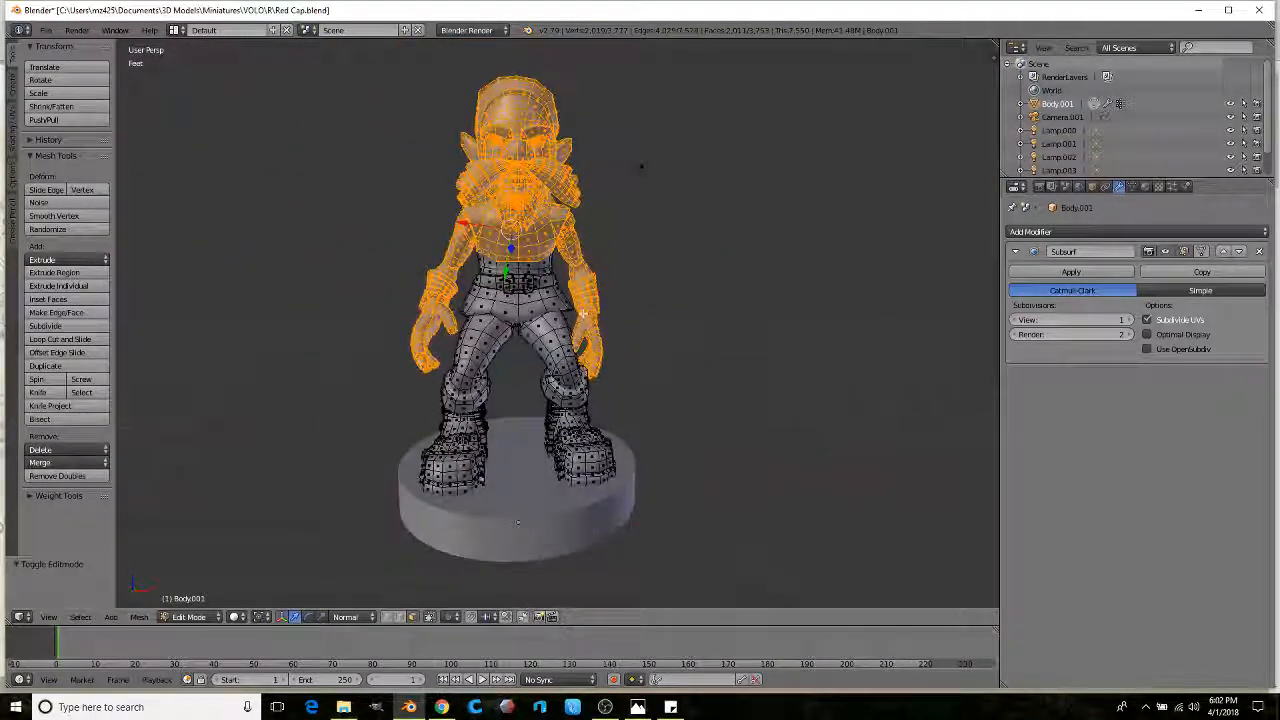
scroll(583, 313, up, 2)
Step: Scale the selected head, torso and arms up by about 1.09, then to 0.992
key(s)
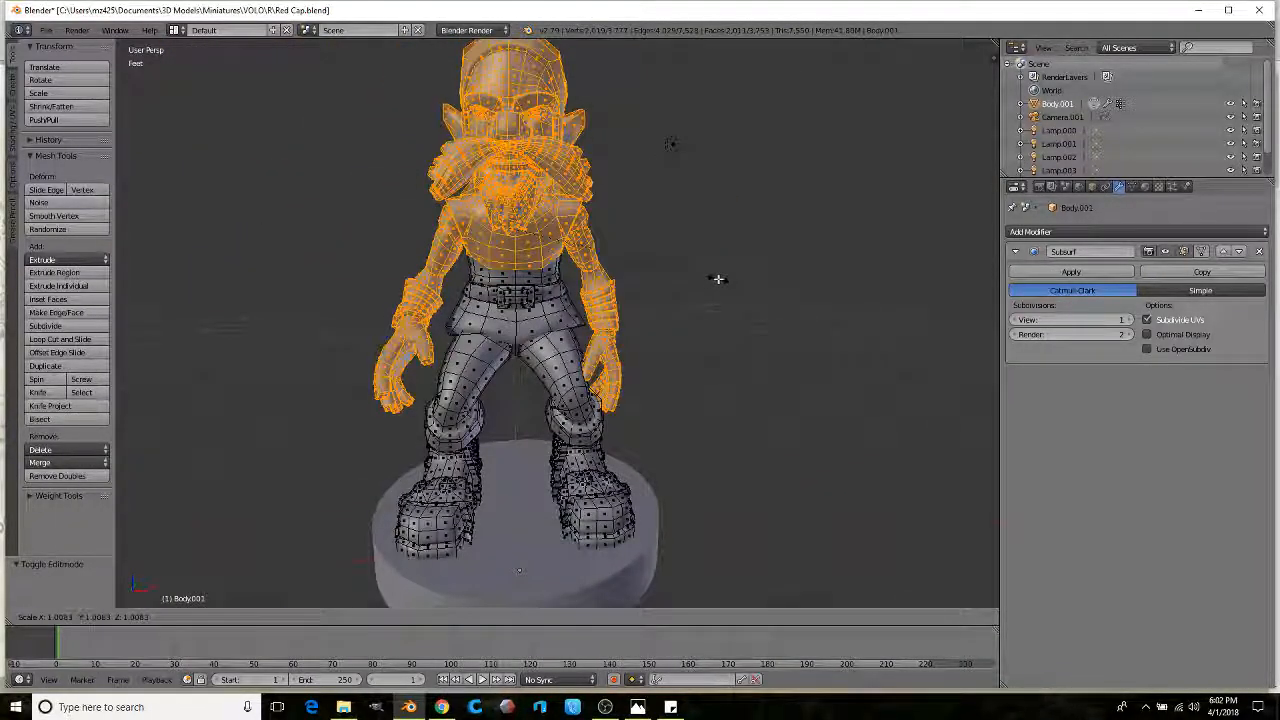
click(734, 277)
middle_drag(711, 277, 606, 265)
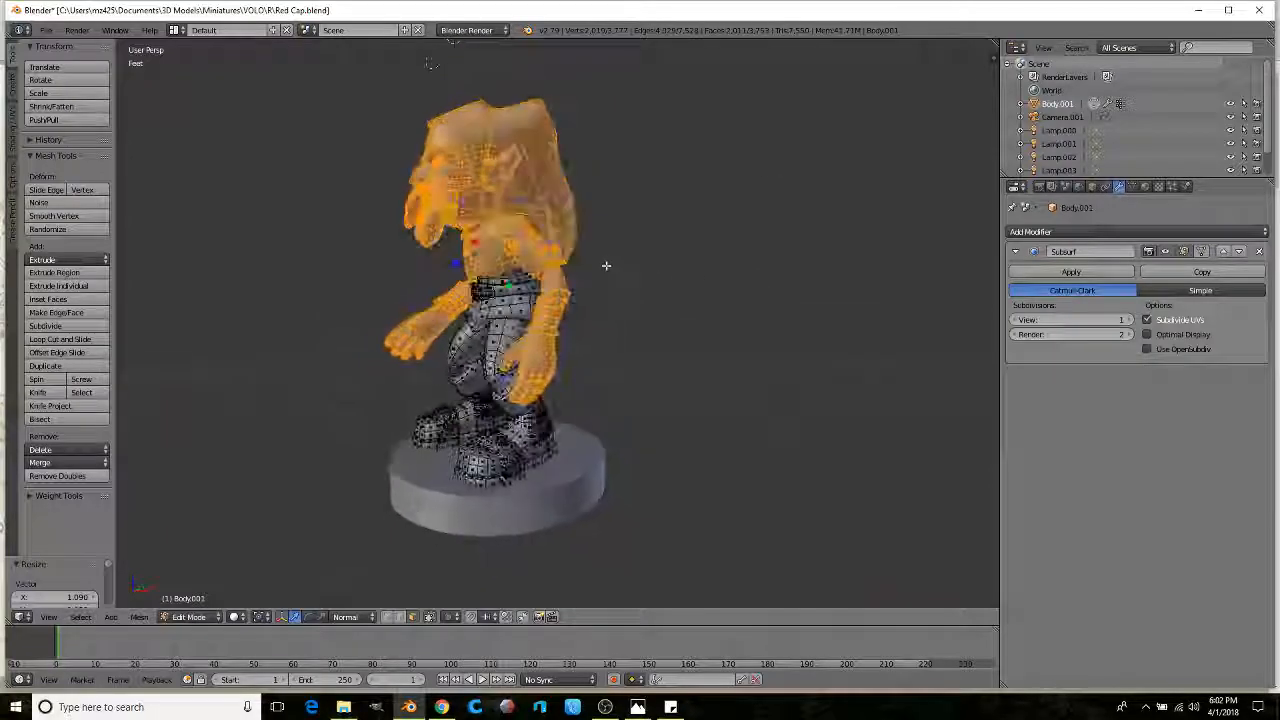
key(s)
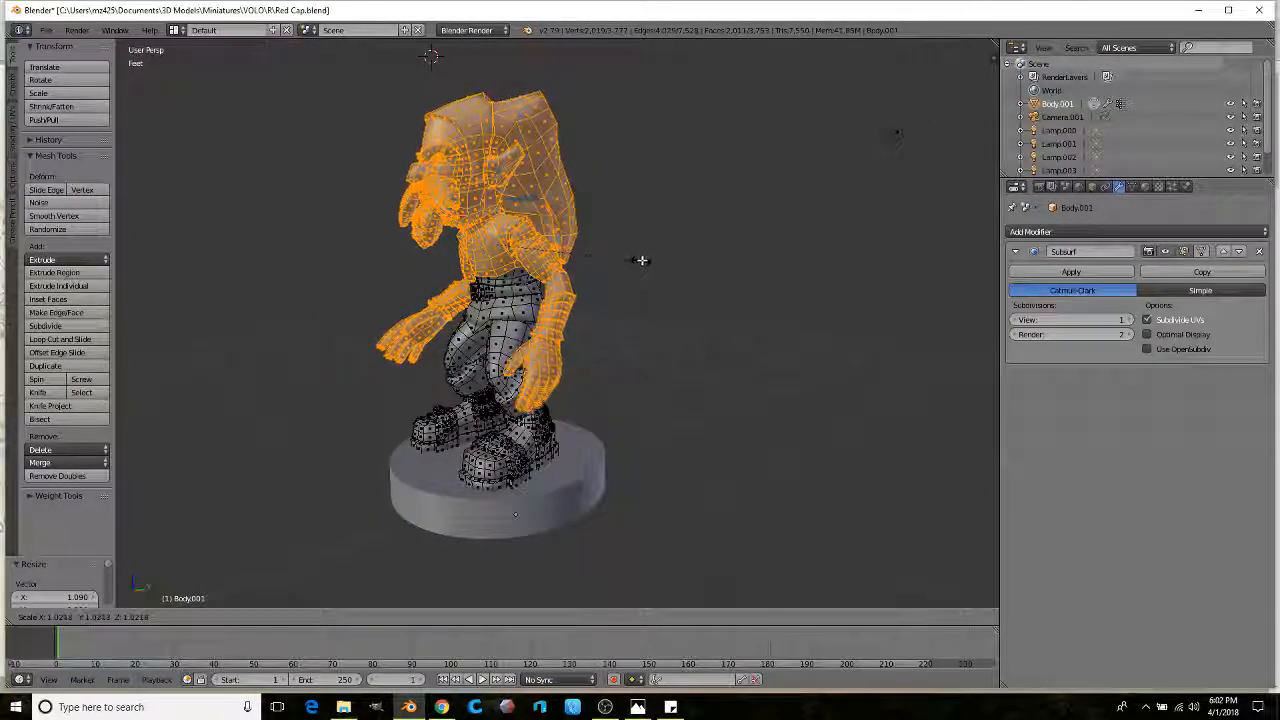
click(563, 266)
mouse_move(563, 266)
middle_down()
mouse_move(652, 248)
mouse_move(600, 297)
mouse_move(560, 290)
middle_up()
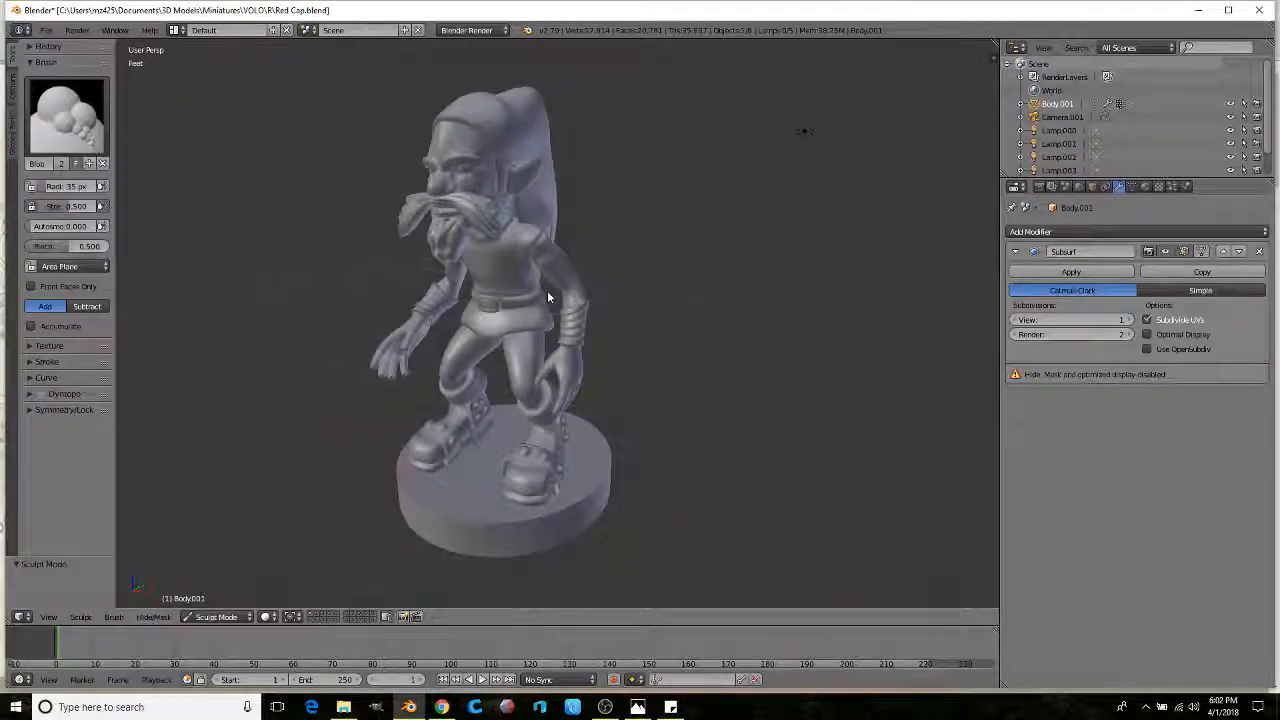
mouse_move(547, 295)
middle_down()
mouse_move(613, 280)
mouse_move(542, 282)
mouse_move(584, 304)
mouse_move(626, 277)
mouse_move(533, 332)
mouse_move(575, 320)
middle_up()
Step: Pick the Grab brush from the brush grid and view the goblin from side and front
scroll(586, 297, up, 3)
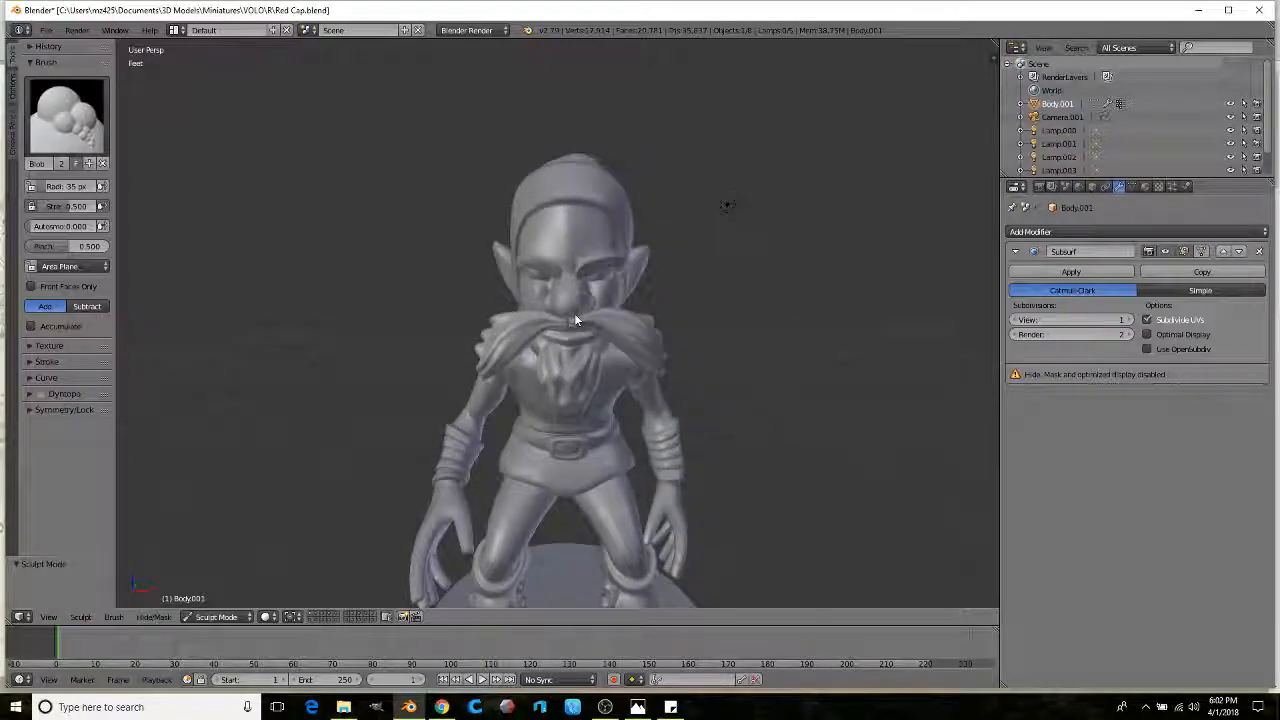
scroll(575, 320, down, 2)
click(66, 115)
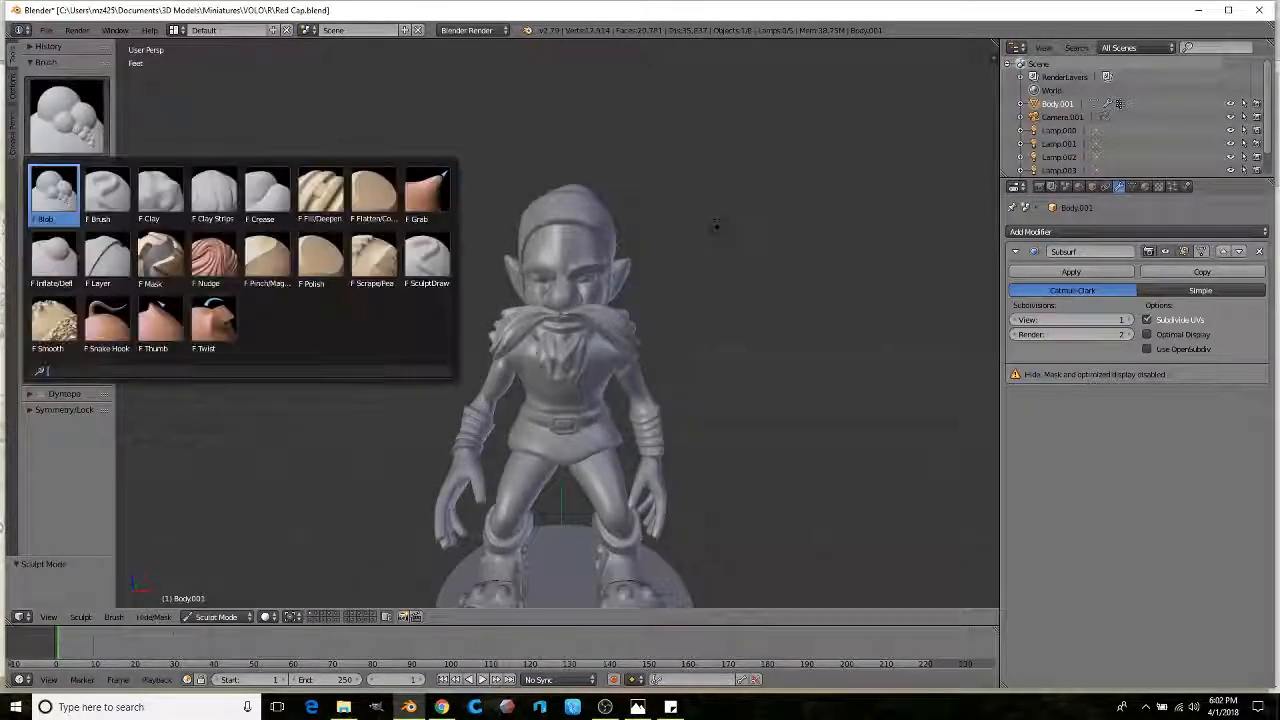
click(407, 213)
scroll(549, 268, up, 1)
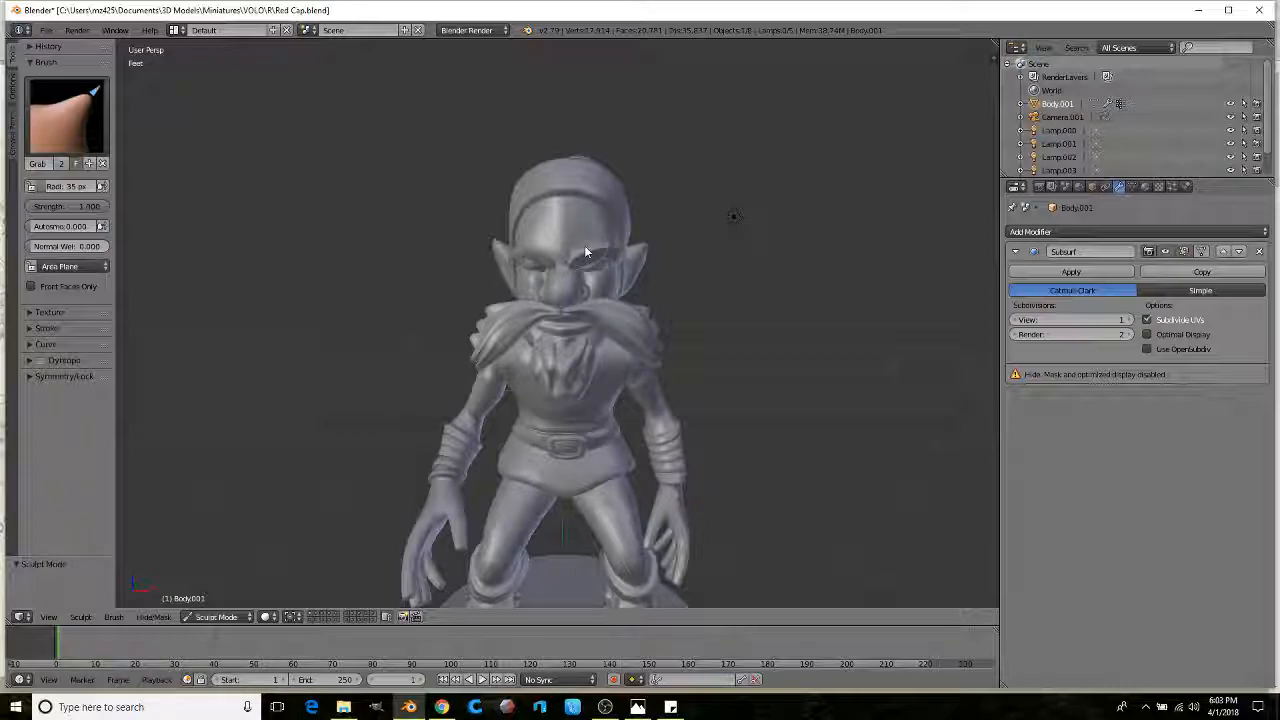
middle_drag(530, 257, 418, 289)
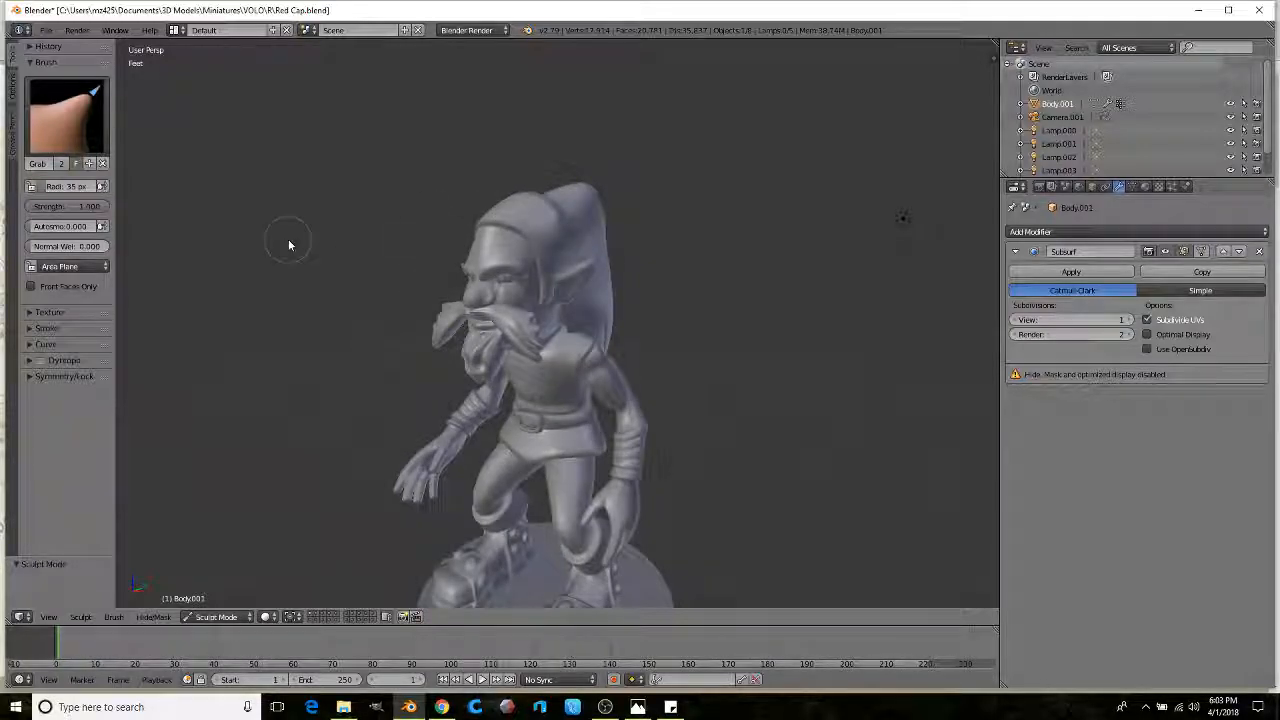
scroll(372, 239, up, 2)
mouse_move(372, 239)
middle_down()
mouse_move(420, 205)
mouse_move(470, 225)
middle_up()
Step: In Edit Mode, add a new edge loop across the goblin's forehead
key(Tab)
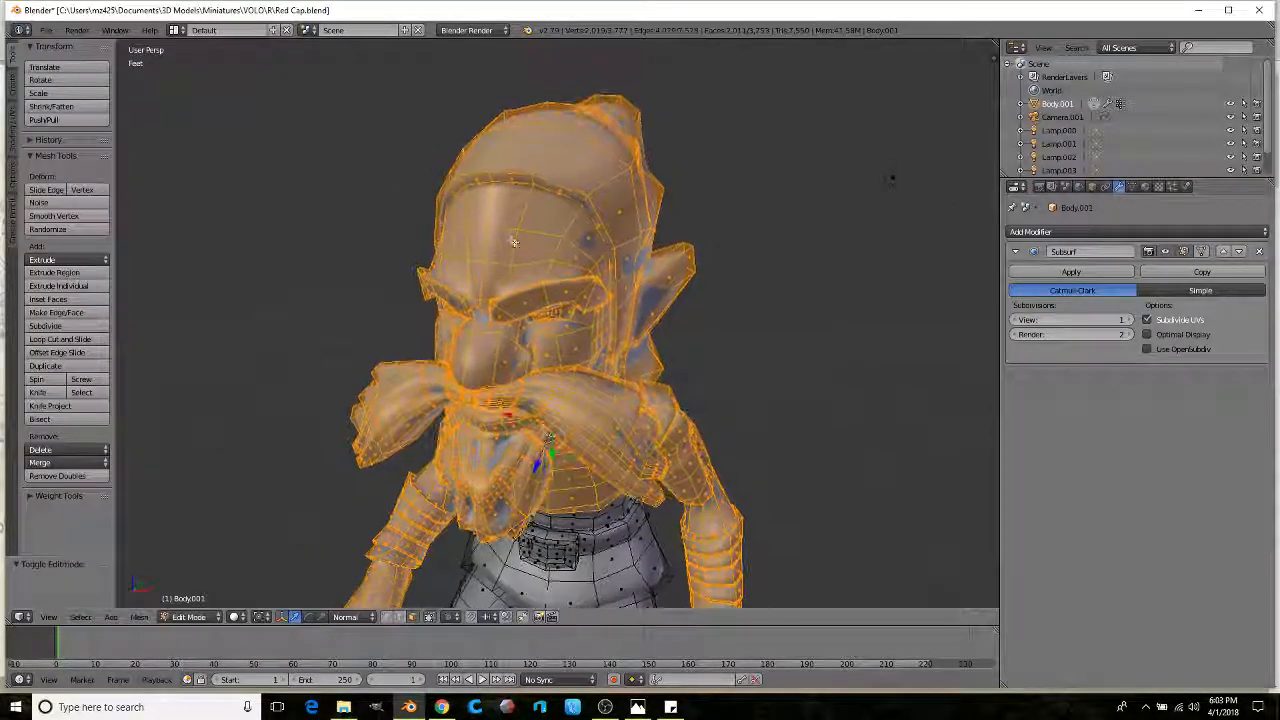
scroll(513, 242, up, 4)
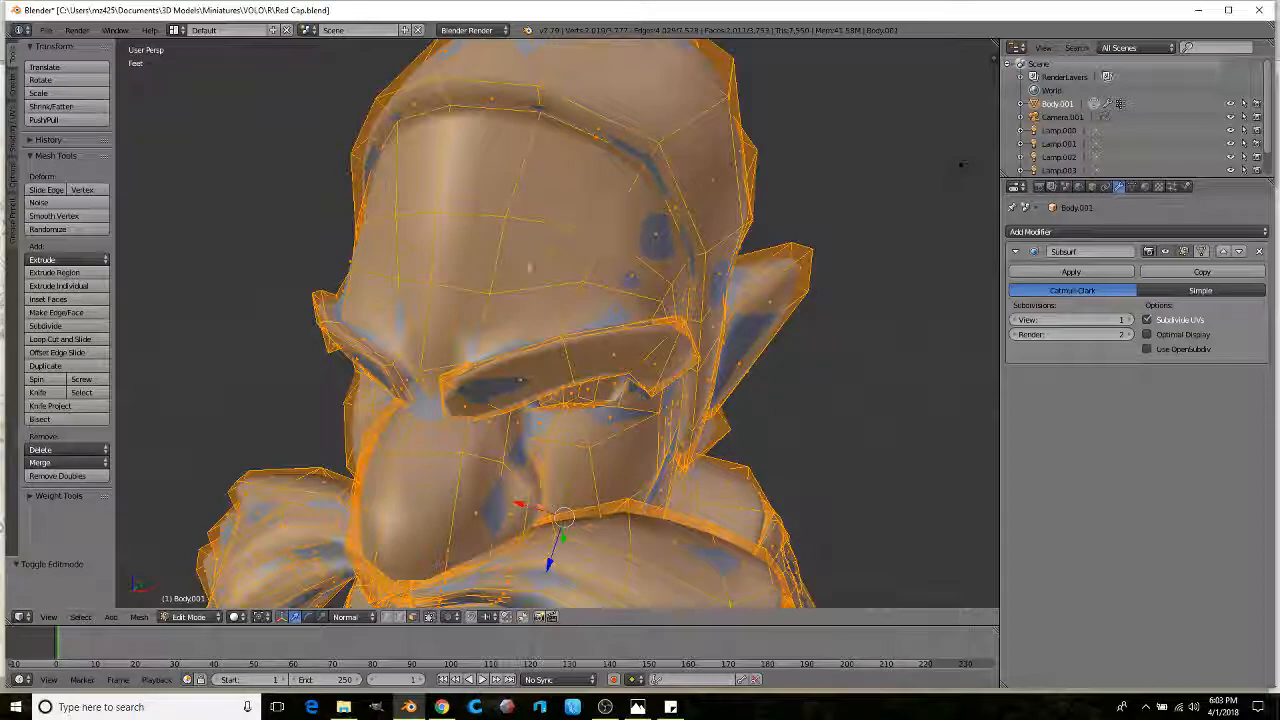
click(73, 343)
click(536, 169)
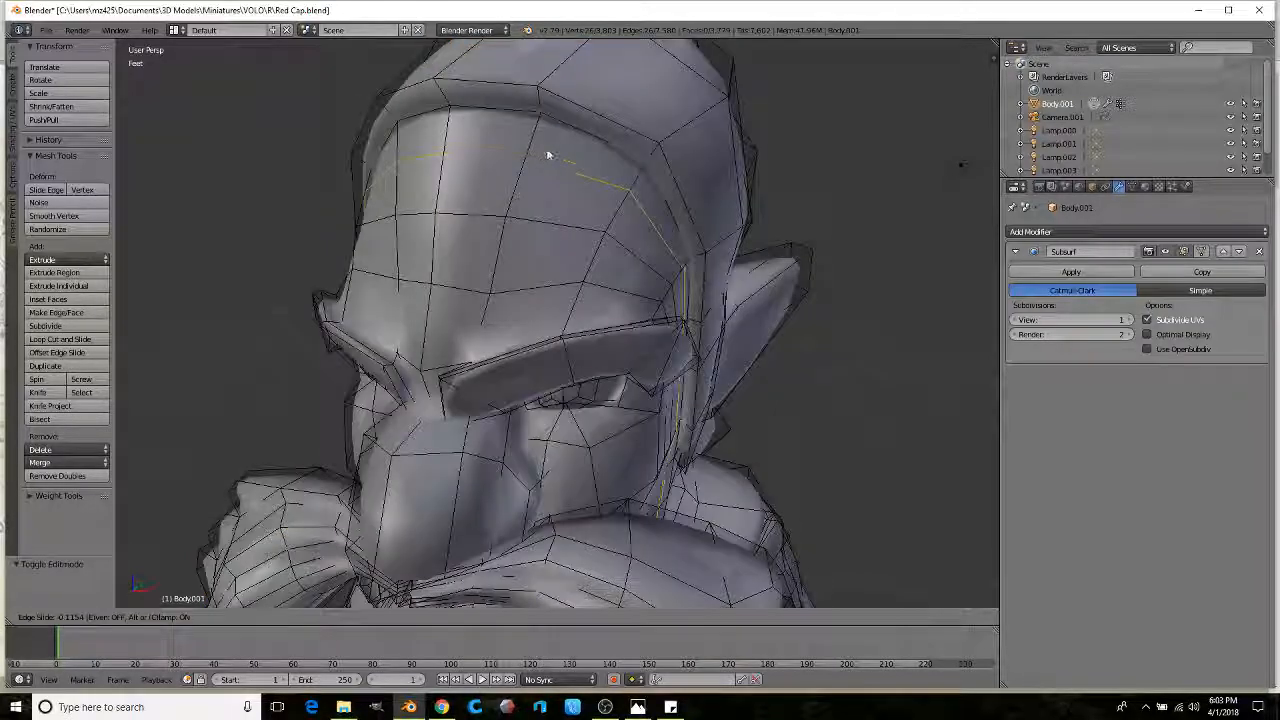
click(554, 149)
middle_drag(554, 149, 580, 136)
Step: Select the forehead edges and move them into position
right_click(700, 130)
ctrl+right_click(508, 134)
key(g)
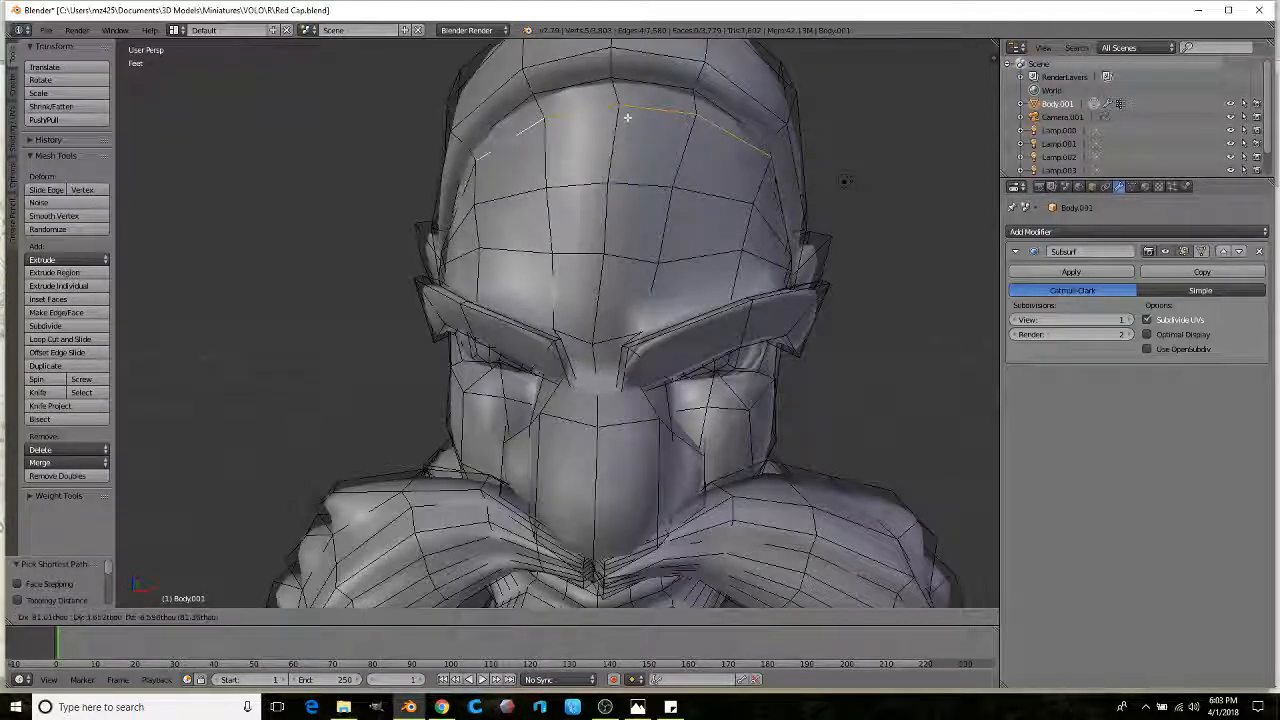
click(622, 129)
middle_drag(622, 129, 219, 315)
click(530, 145)
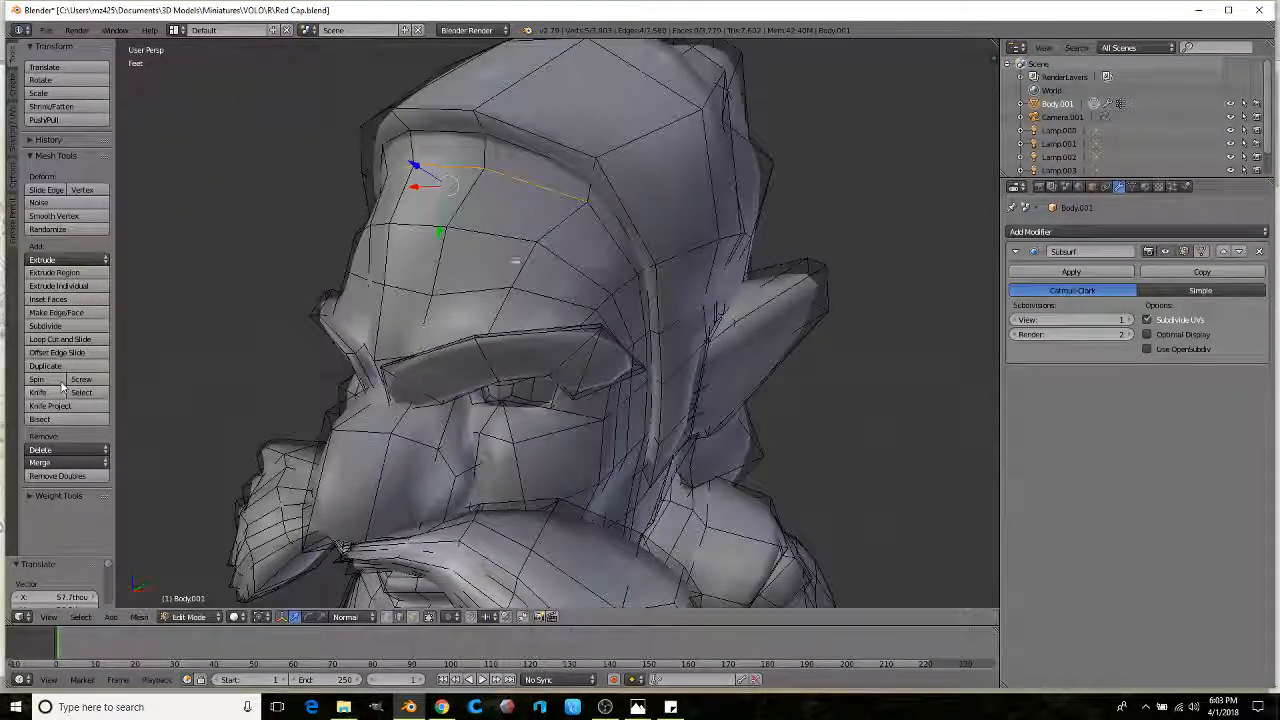
Step: Select the face loop along the forehead ridge and subdivide it
alt+right_click(584, 186)
middle_drag(584, 186, 395, 283)
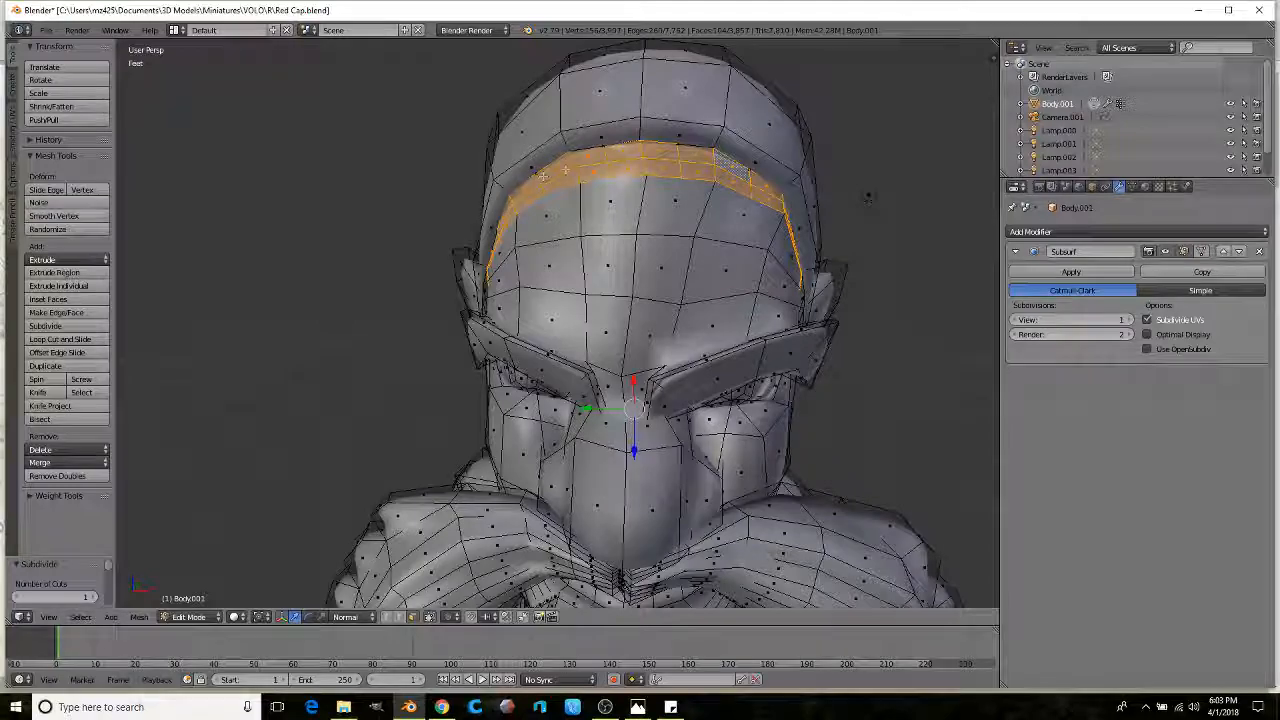
click(45, 326)
middle_drag(594, 172, 546, 169)
Step: Extrude the forehead faces, shrink them, shift them down-left and resize them into a brow
key(e)
click(514, 182)
key(s)
click(446, 196)
key(g)
click(463, 231)
middle_drag(463, 231, 518, 197)
key(s)
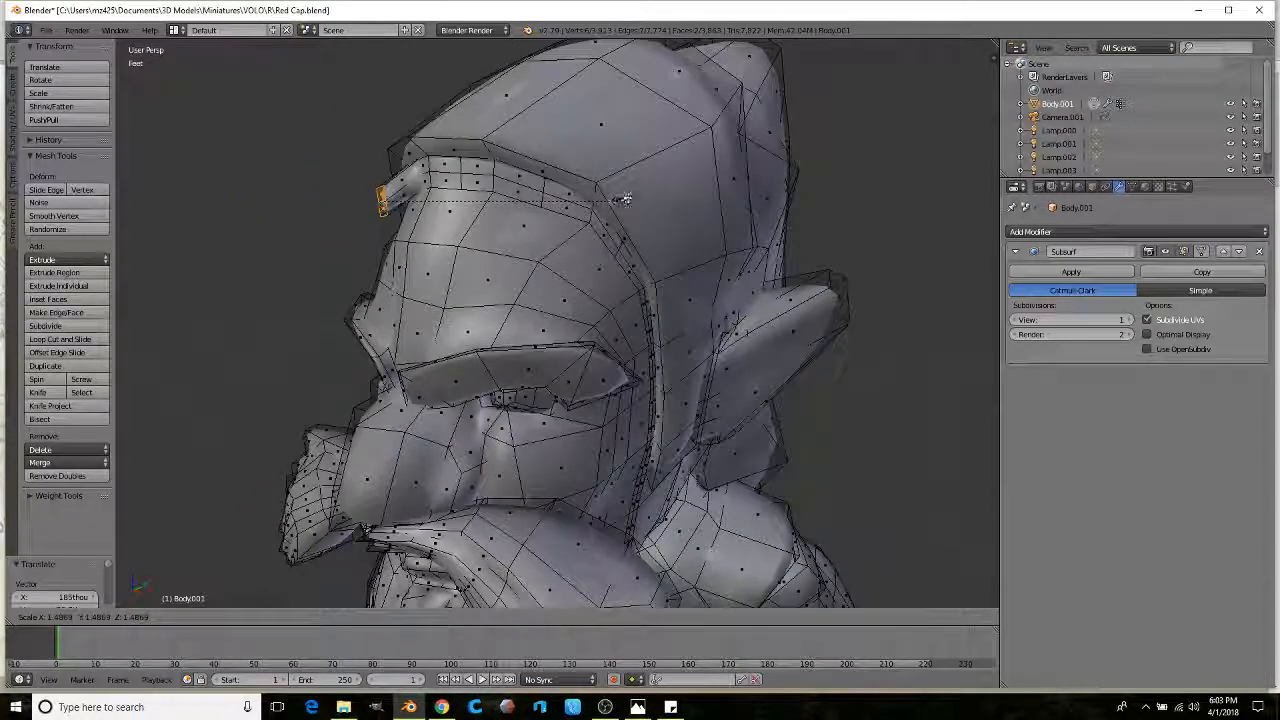
click(496, 116)
Step: Extrude the brow faces further outward from the forehead in several passes
key(e)
click(480, 280)
middle_drag(480, 280, 537, 262)
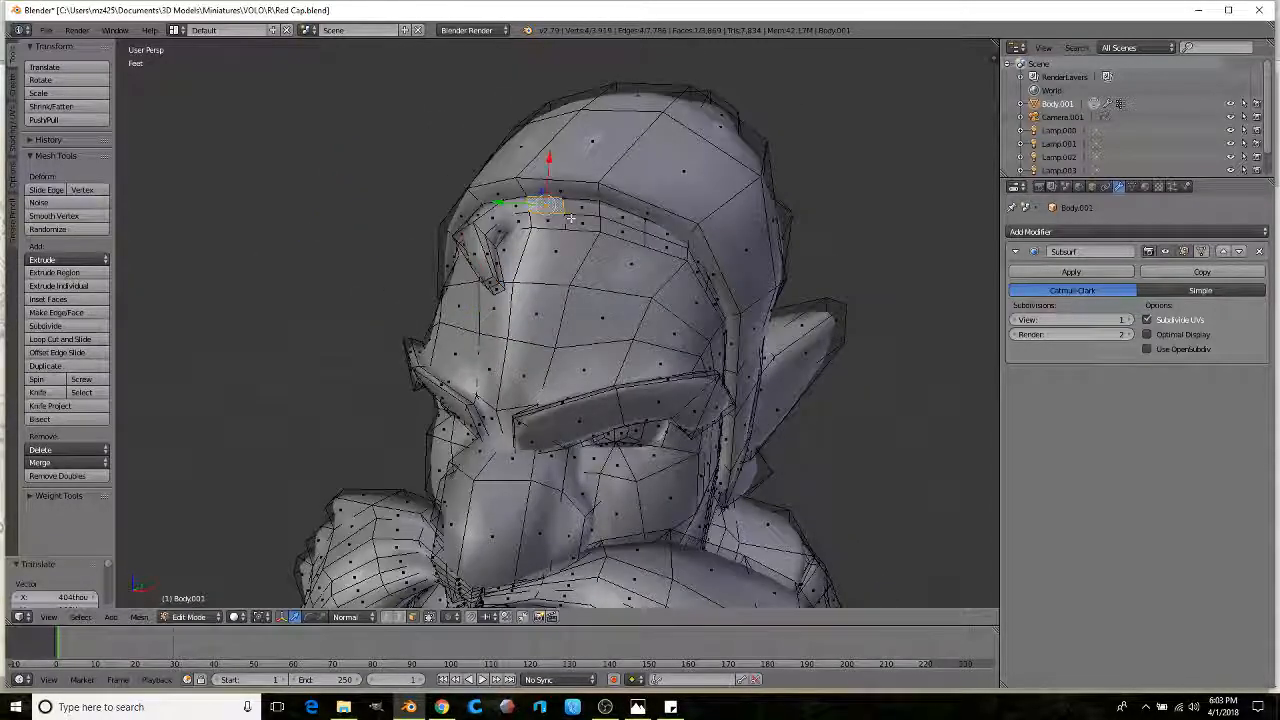
middle_drag(556, 219, 588, 206)
key(e)
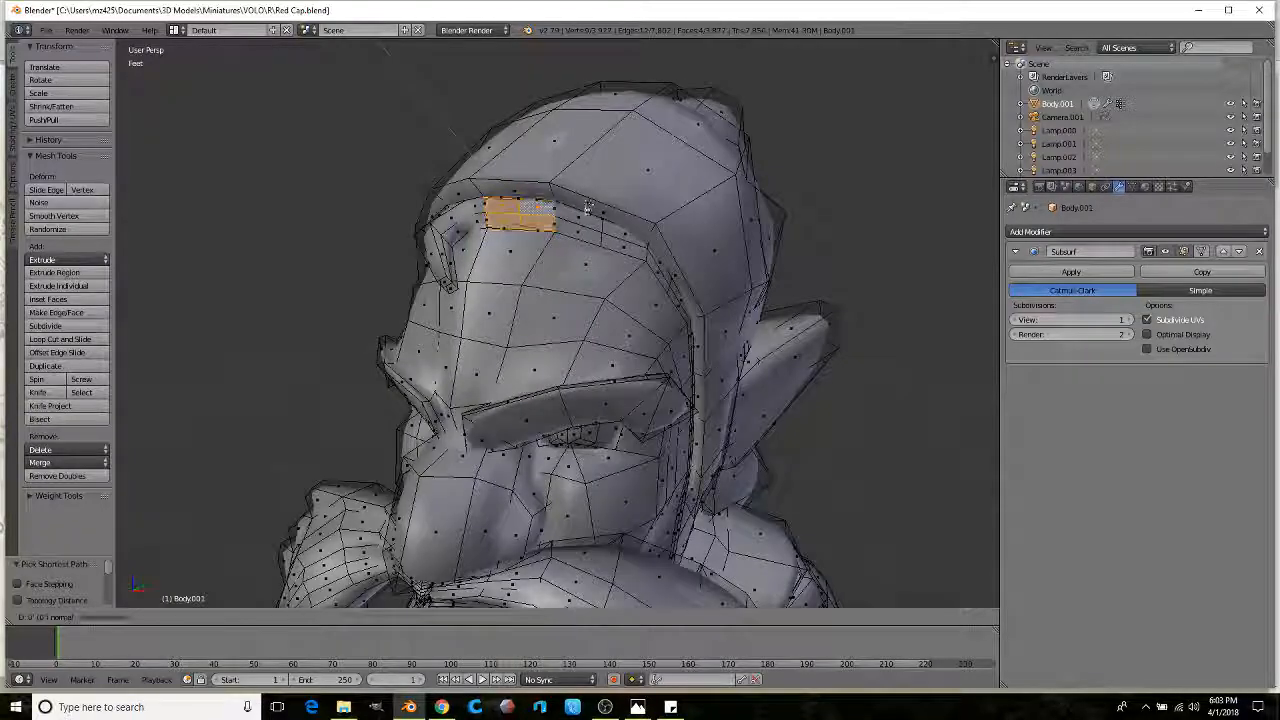
key(e)
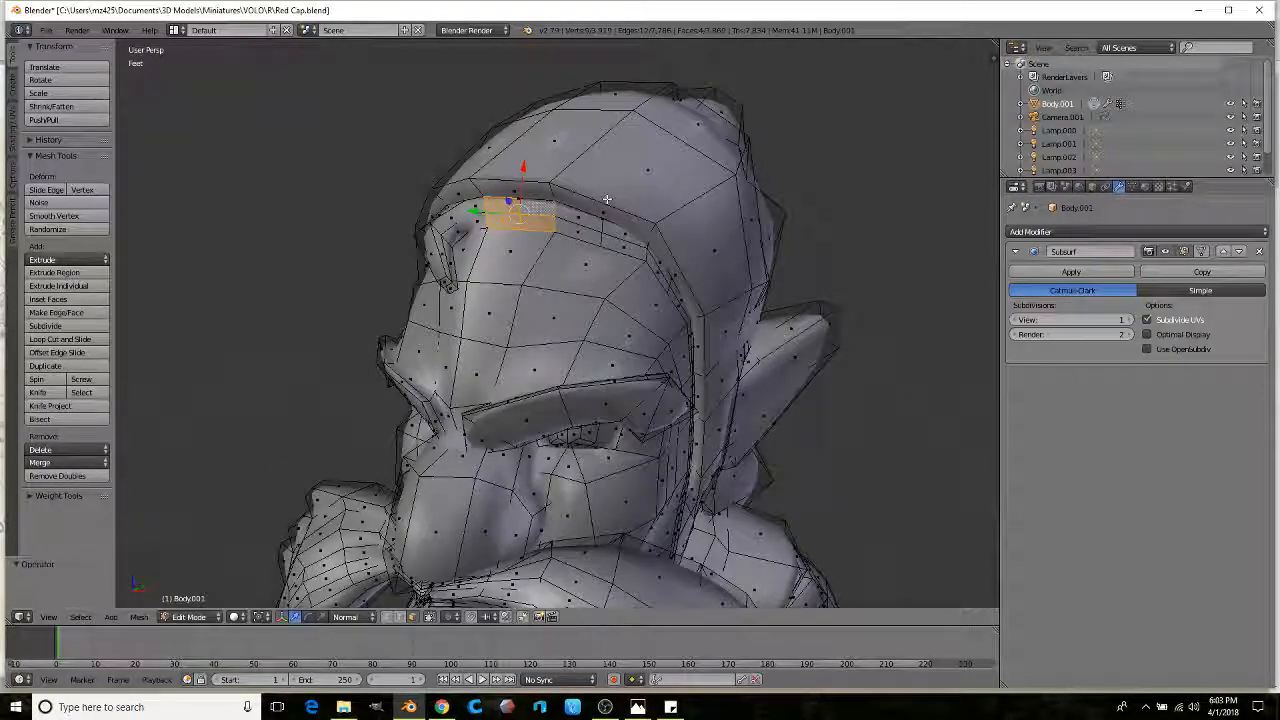
mouse_move(582, 217)
middle_down()
mouse_move(600, 183)
mouse_move(531, 193)
mouse_move(600, 200)
middle_up()
Step: Select two faces on the brow's bottom edge, extrude and rotate them, then extrude downward
right_click(540, 154)
shift+right_click(568, 166)
key(e)
click(641, 258)
key(e)
click(570, 291)
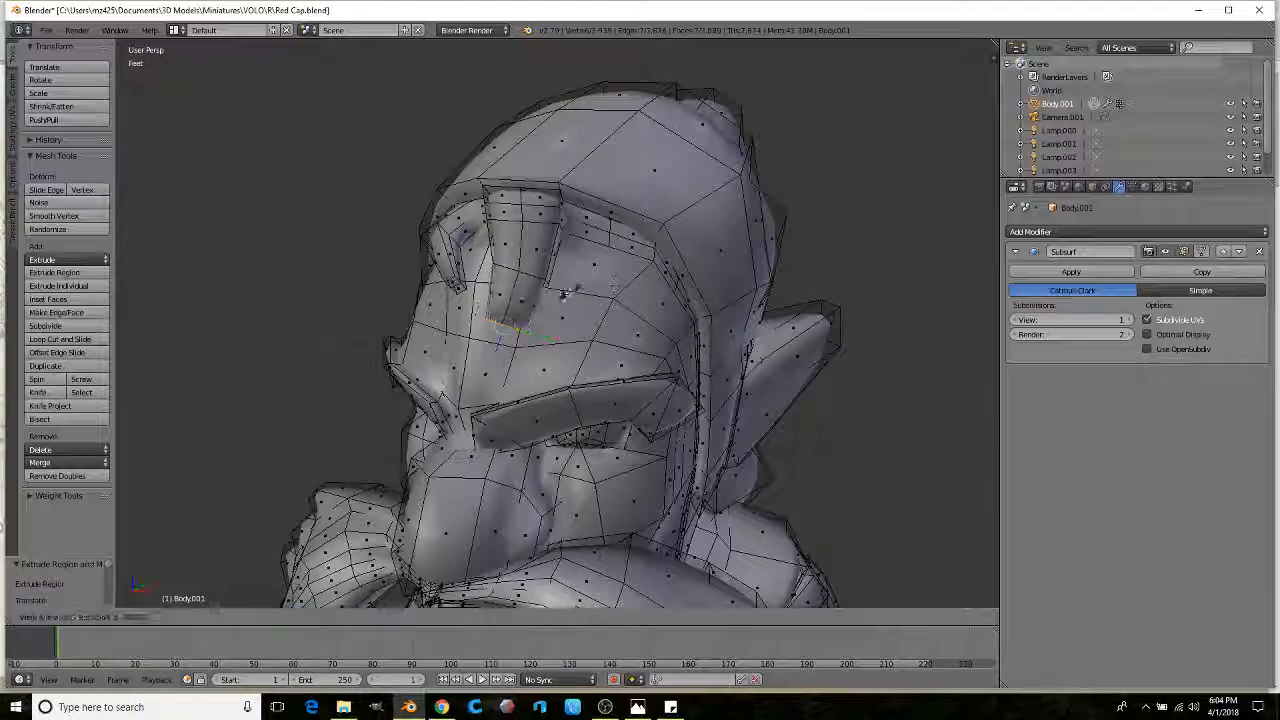
Step: Extrude a single brow face inward and scale it down
right_click(598, 240)
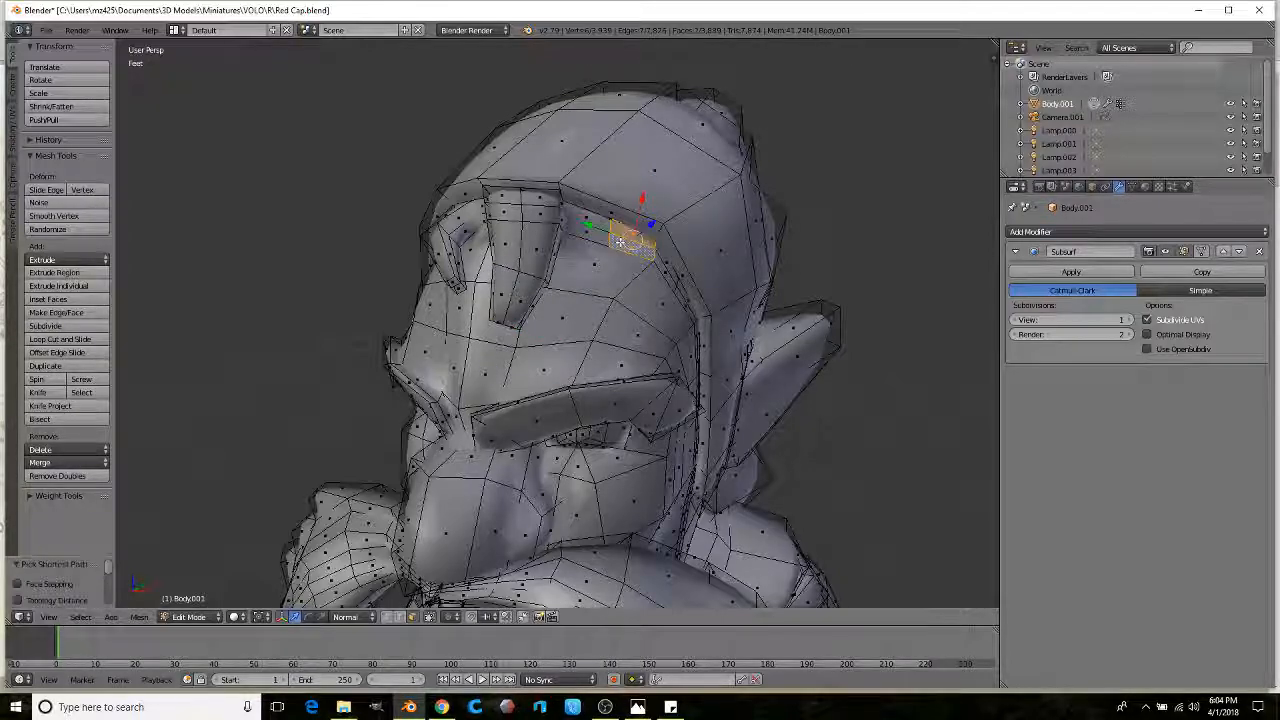
middle_drag(620, 242, 607, 234)
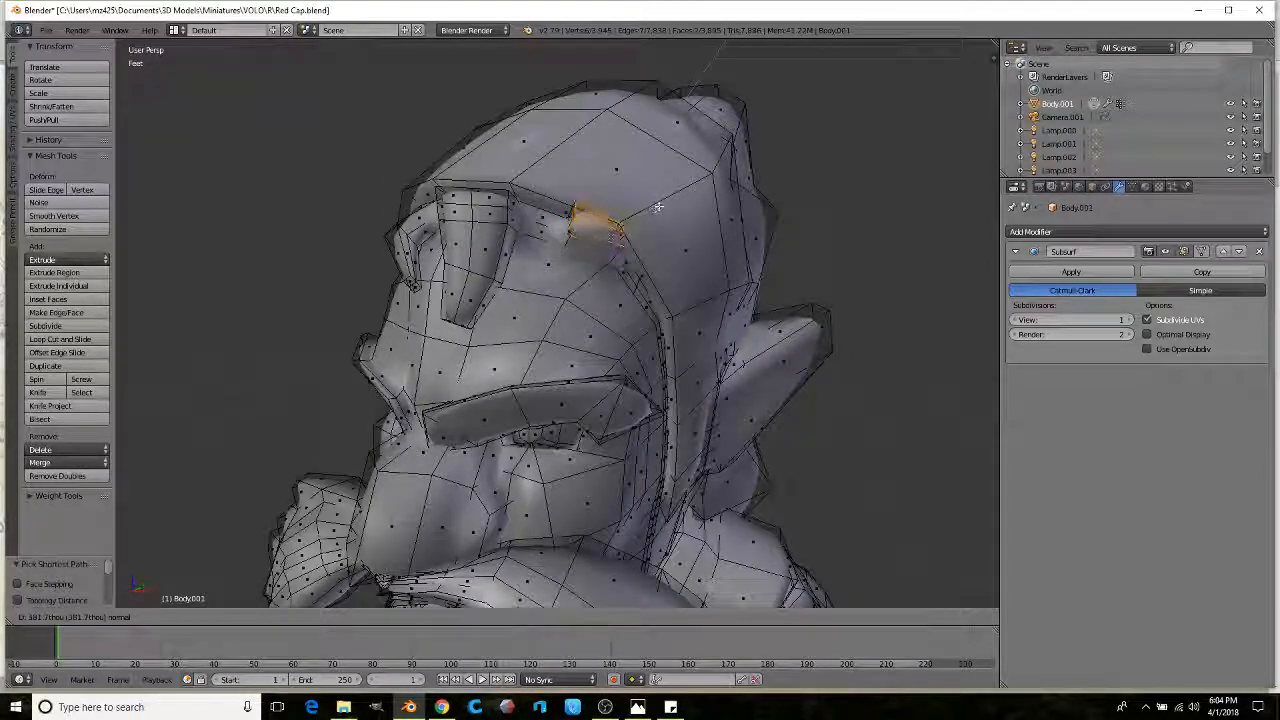
click(640, 224)
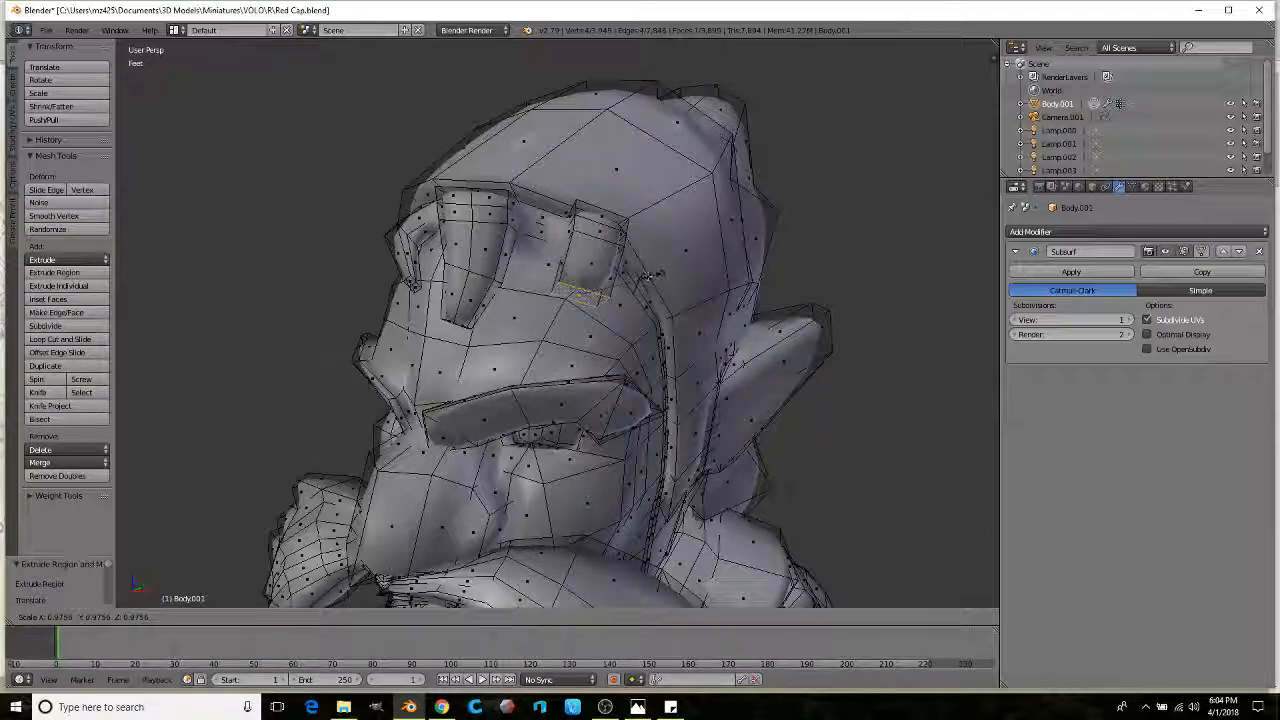
right_click(547, 222)
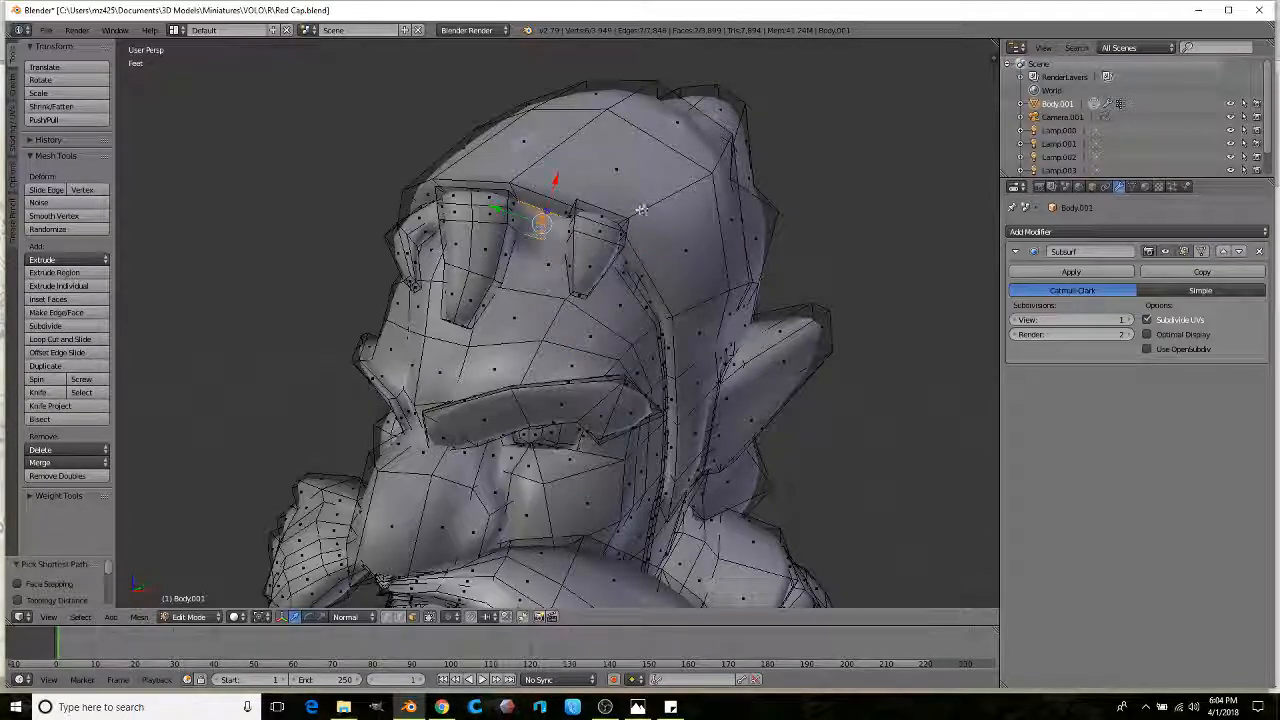
key(e)
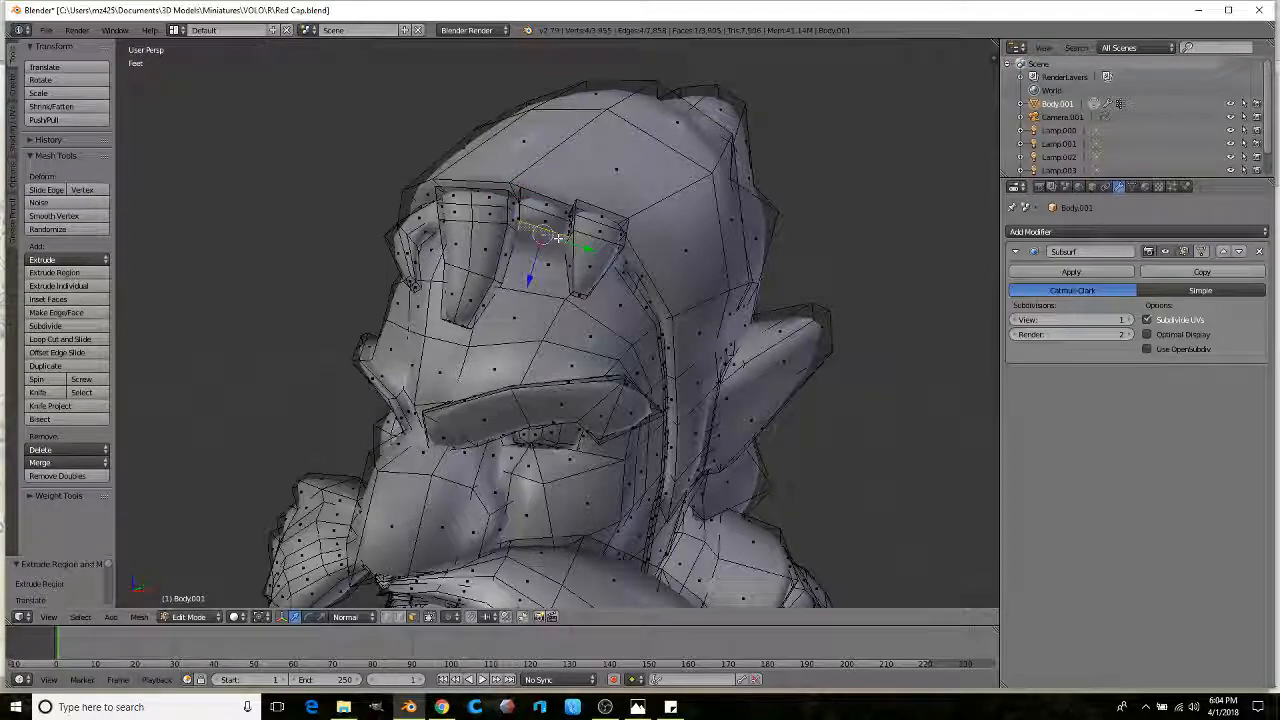
click(640, 252)
click(549, 275)
Step: Select a strip of brow faces on the other side of the forehead and extrude them
middle_drag(549, 275, 730, 265)
scroll(720, 240, up, 2)
right_click(705, 188)
ctrl+right_click(701, 174)
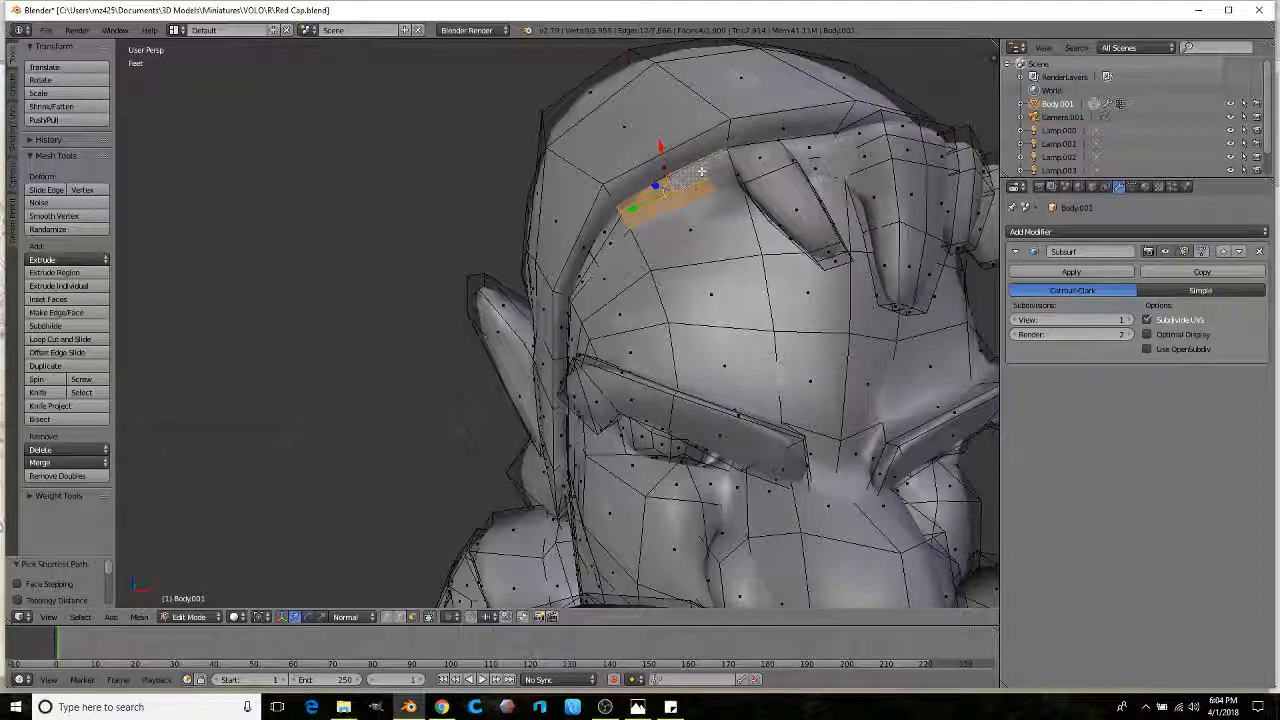
middle_drag(642, 152, 655, 135)
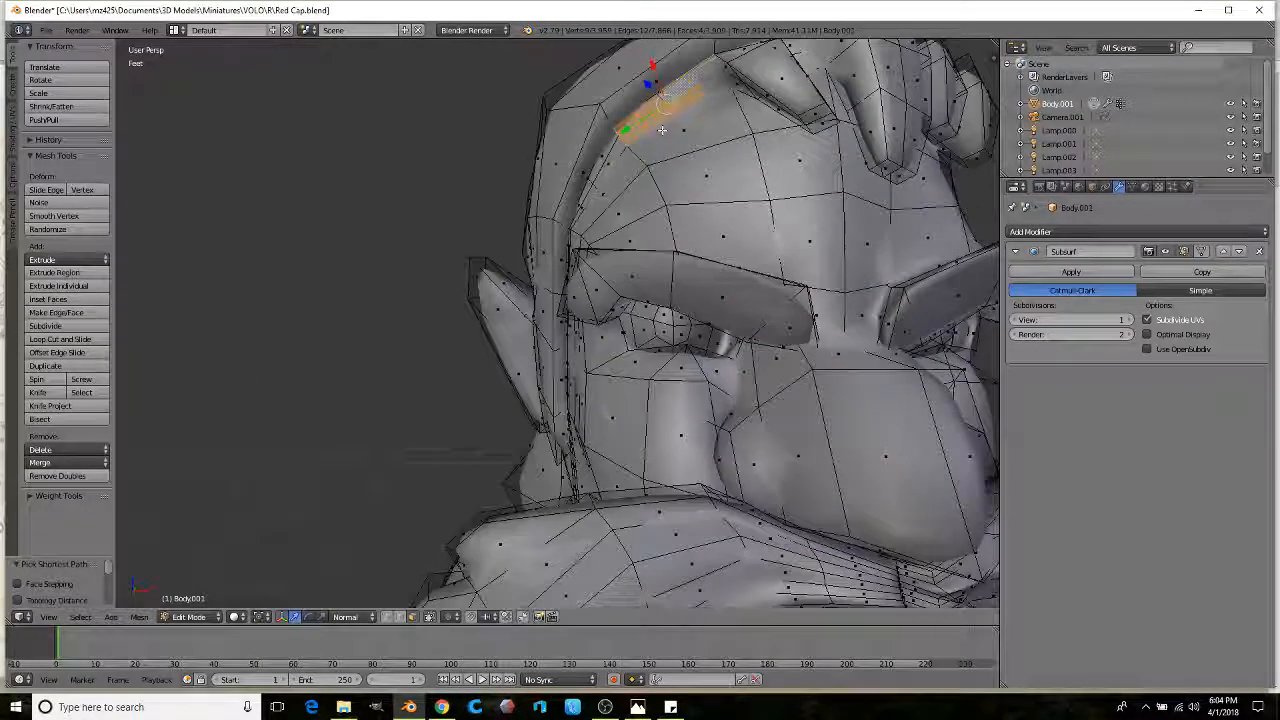
key(e)
click(701, 61)
Step: Extrude two brow faces downward and shrink the new edge to 0.716
right_click(692, 90)
ctrl+right_click(640, 123)
scroll(700, 120, down, 2)
middle_drag(722, 125, 752, 150)
key(e)
click(786, 198)
key(s)
click(749, 217)
Step: Extrude the edge downward again, shrink it to 0.667, and move the faces along their normal
key(e)
click(746, 296)
key(s)
click(716, 311)
mouse_move(716, 311)
middle_down()
mouse_move(636, 230)
mouse_move(646, 254)
mouse_move(586, 271)
middle_up()
click(630, 211)
scroll(630, 211, down, 5)
Step: Switch between Sculpt and Edit Mode while orbiting around the figure toward the beard
key(Tab)
scroll(583, 275, up, 6)
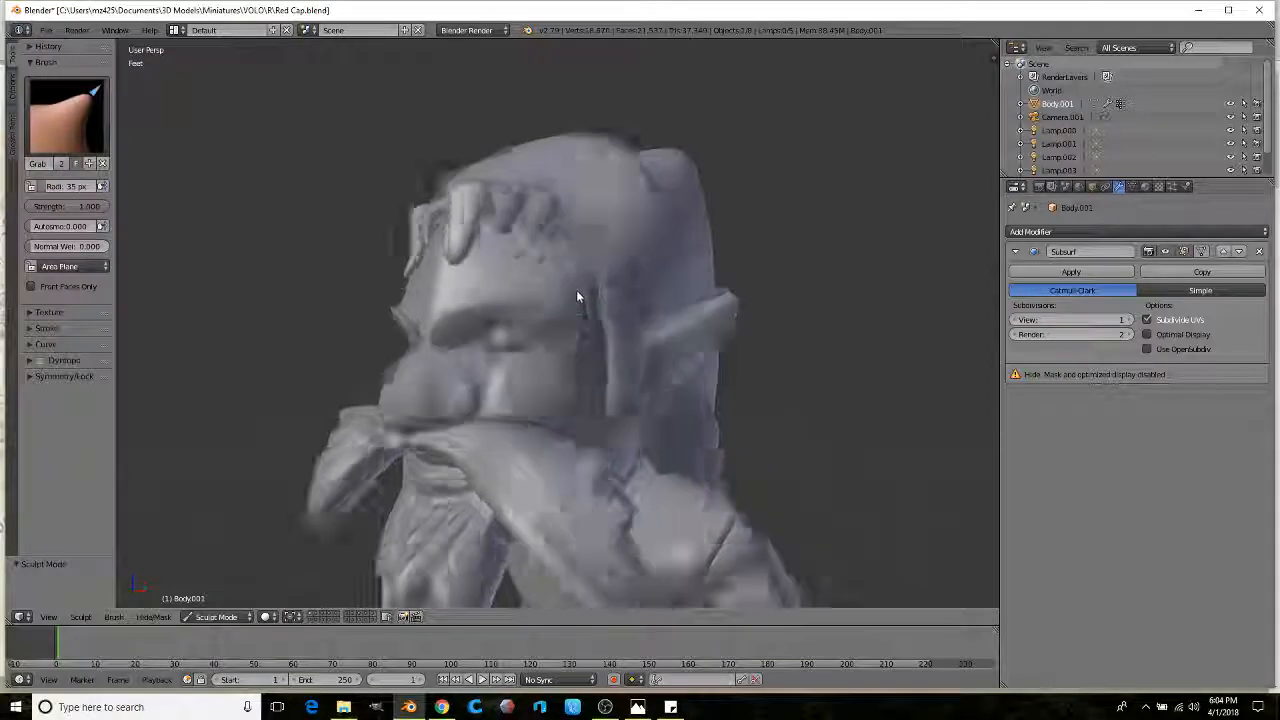
key(Tab)
scroll(567, 207, down, 2)
middle_drag(566, 207, 584, 250)
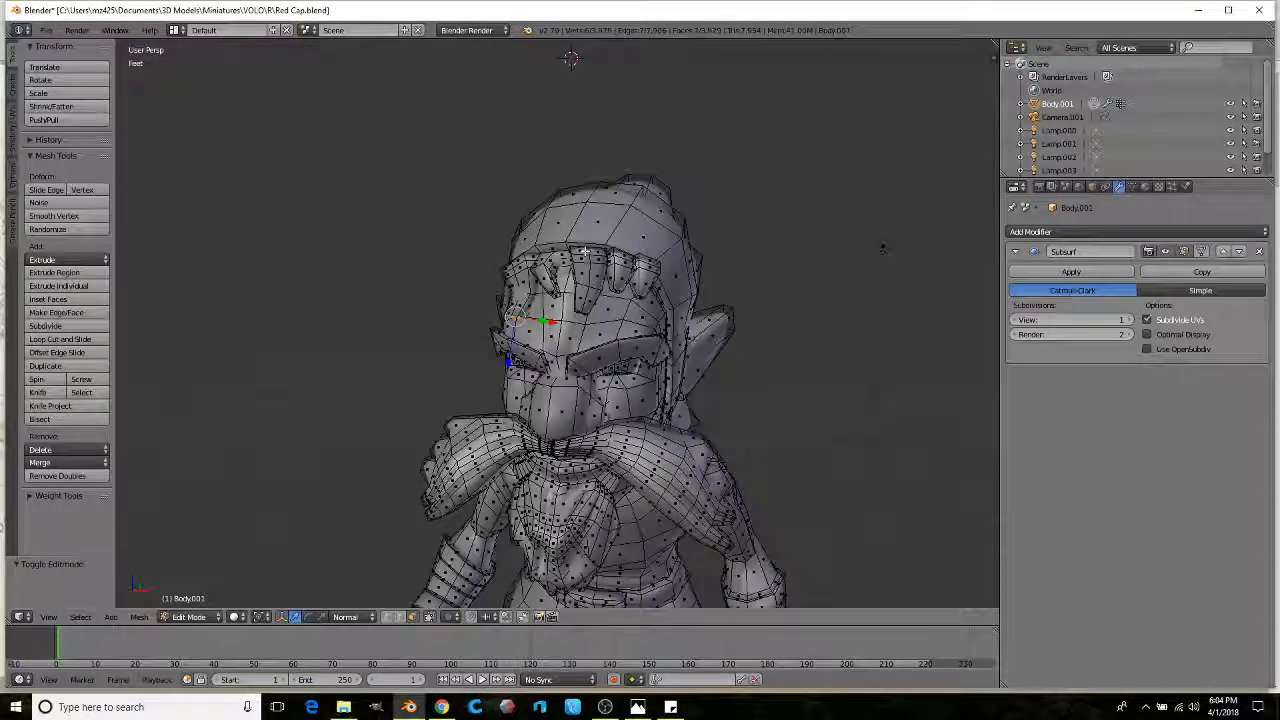
scroll(627, 99, up, 3)
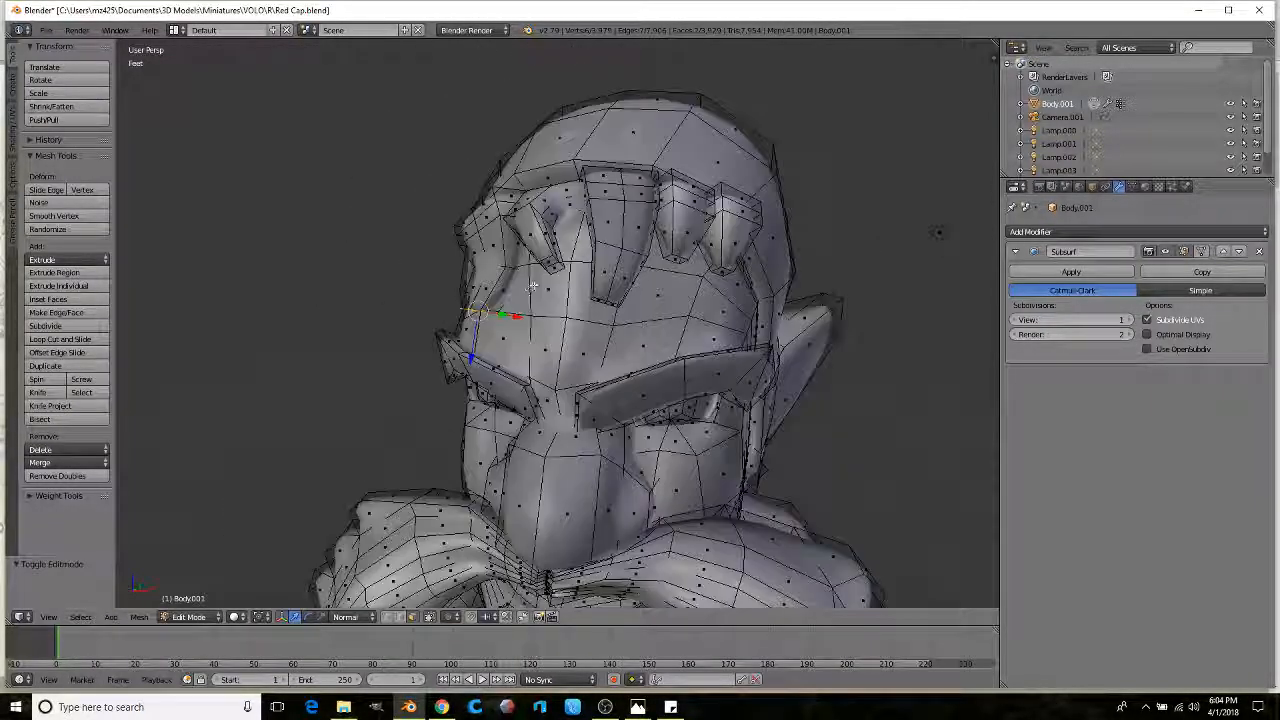
key(Tab)
scroll(600, 200, down, 4)
mouse_move(600, 200)
middle_down()
mouse_move(498, 271)
mouse_move(521, 259)
mouse_move(613, 279)
mouse_move(646, 217)
mouse_move(649, 301)
middle_up()
scroll(523, 259, up, 2)
scroll(646, 217, up, 1)
scroll(660, 230, down, 3)
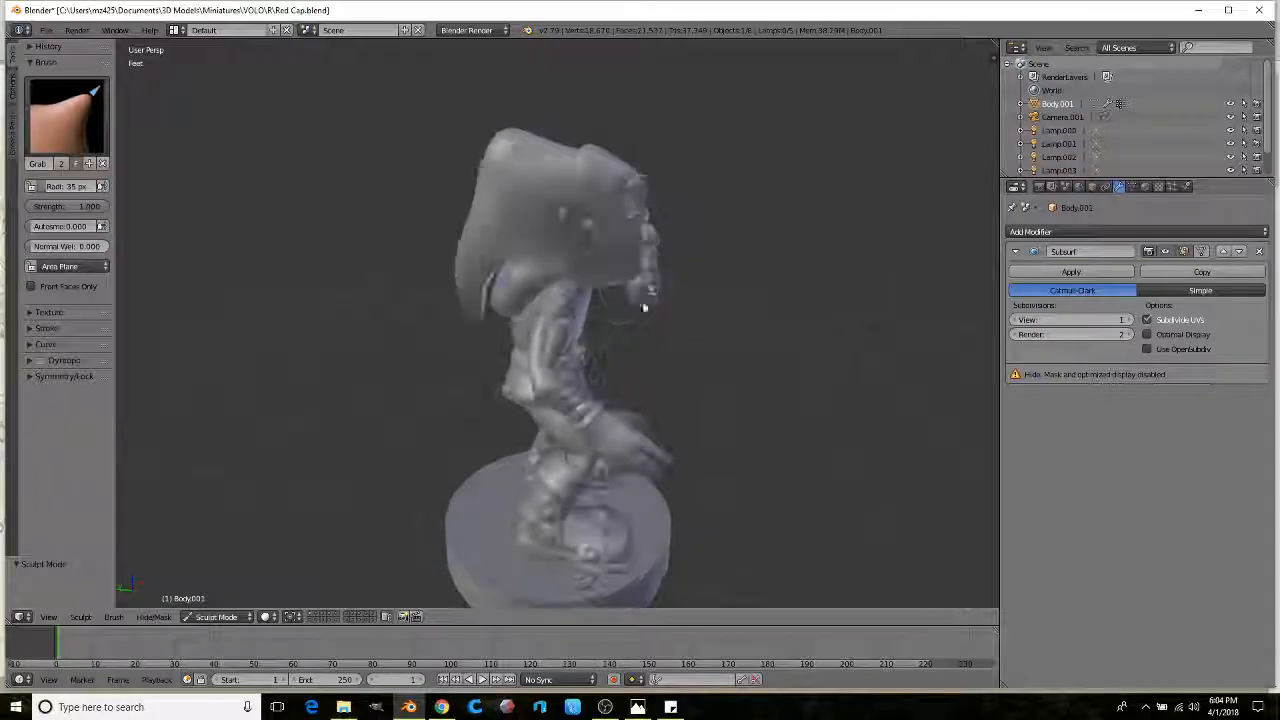
scroll(553, 314, up, 5)
mouse_move(553, 314)
middle_down()
mouse_move(594, 311)
mouse_move(563, 330)
middle_up()
scroll(563, 325, up, 3)
Step: In Edit Mode, select a strip of faces running down one beard piece to its tip
key(Tab)
shift+middle_drag(465, 176, 493, 186)
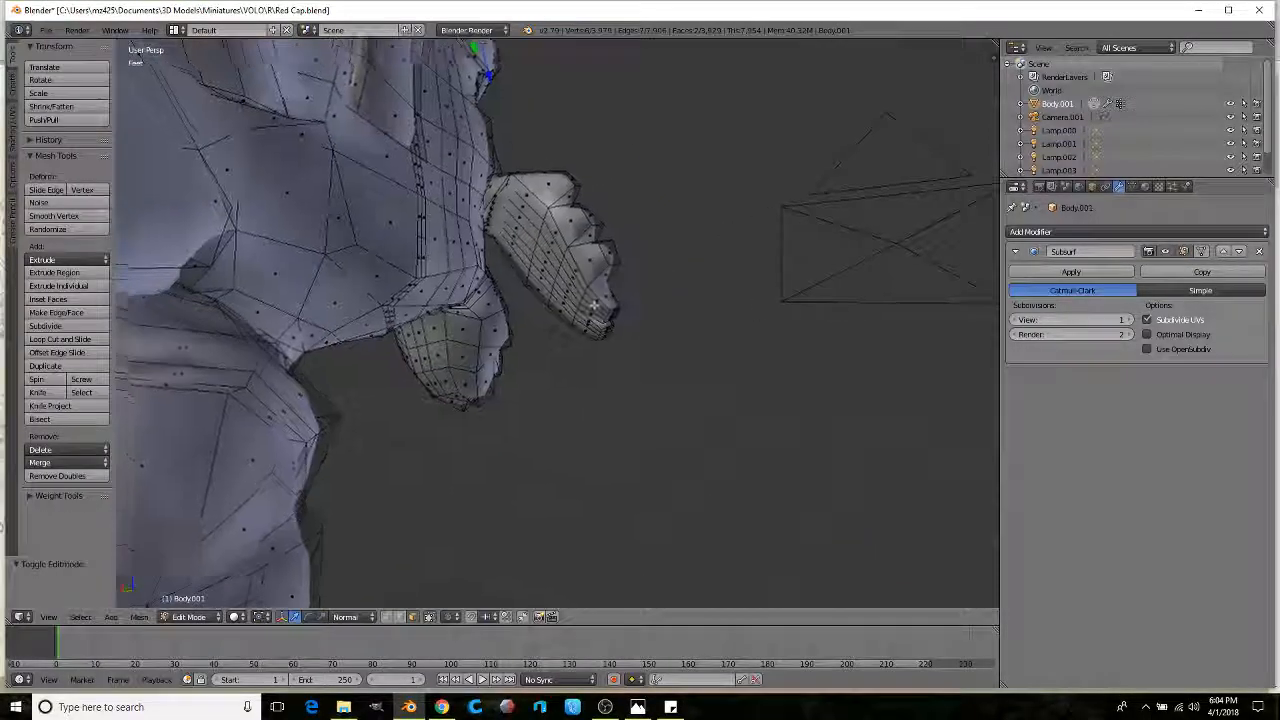
scroll(493, 186, up, 2)
scroll(493, 186, up, 3)
click(565, 150)
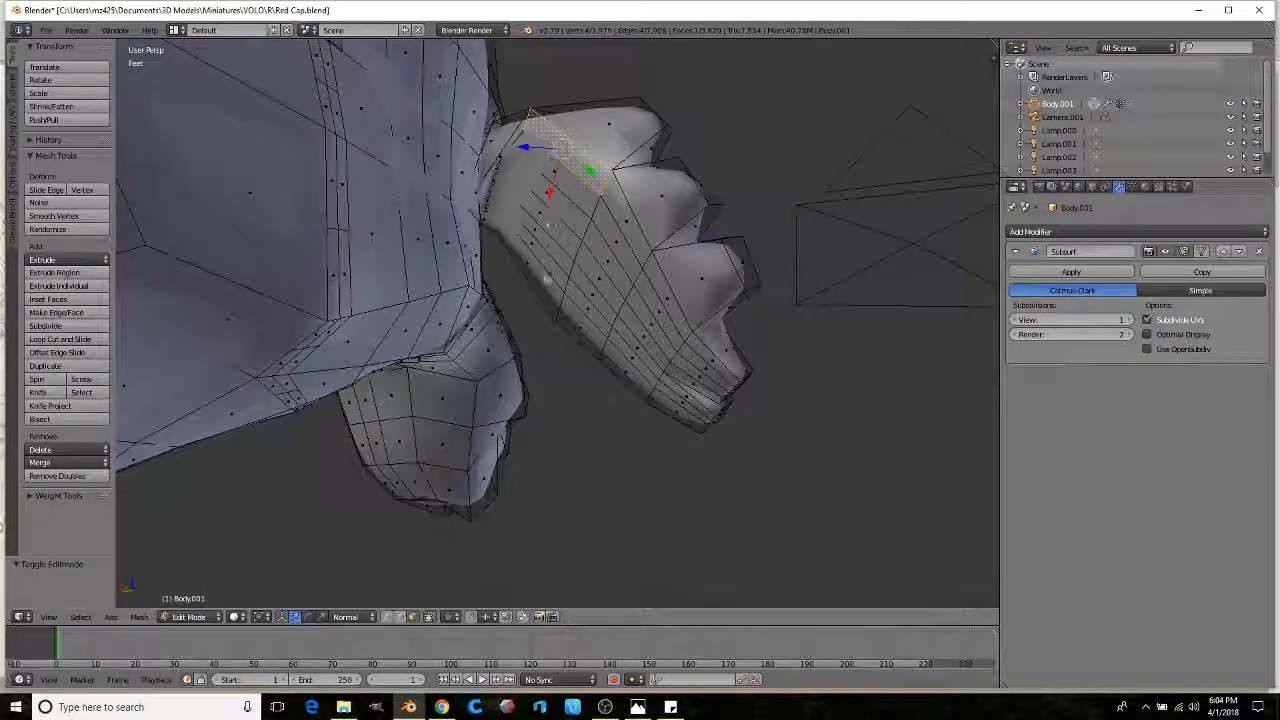
ctrl+click(545, 281)
shift+click(628, 240)
ctrl+click(586, 346)
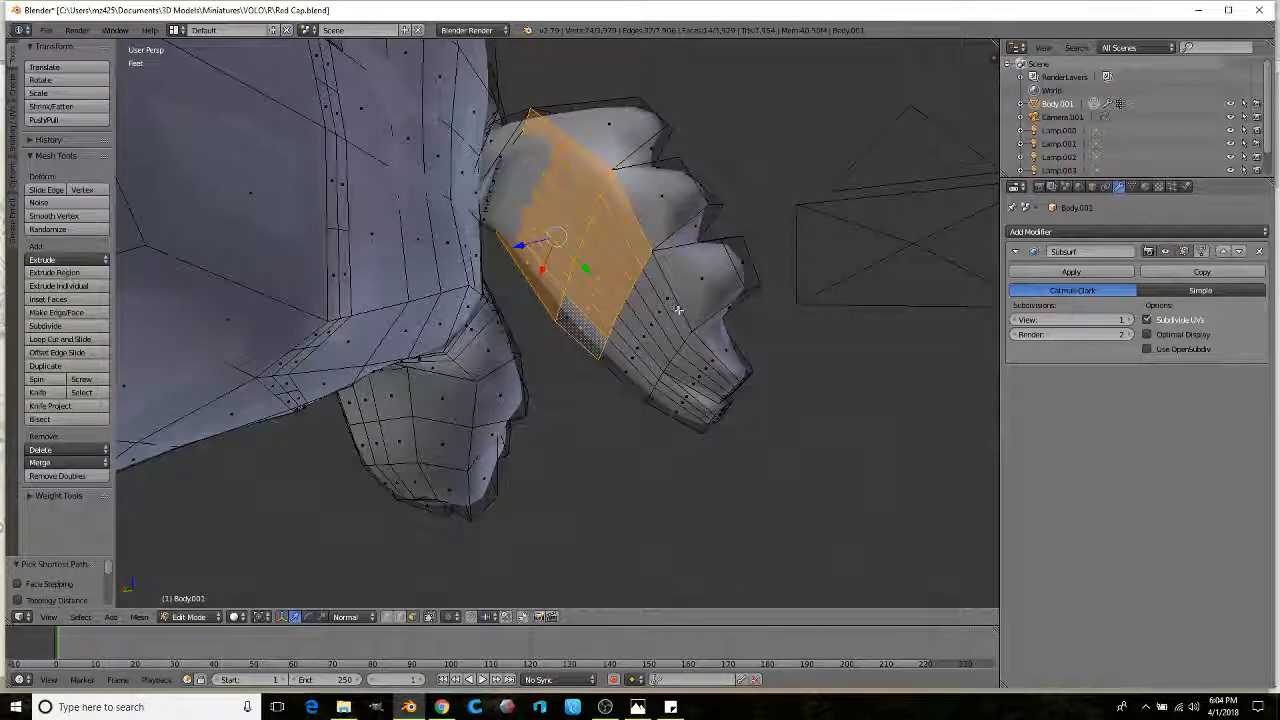
shift+click(718, 360)
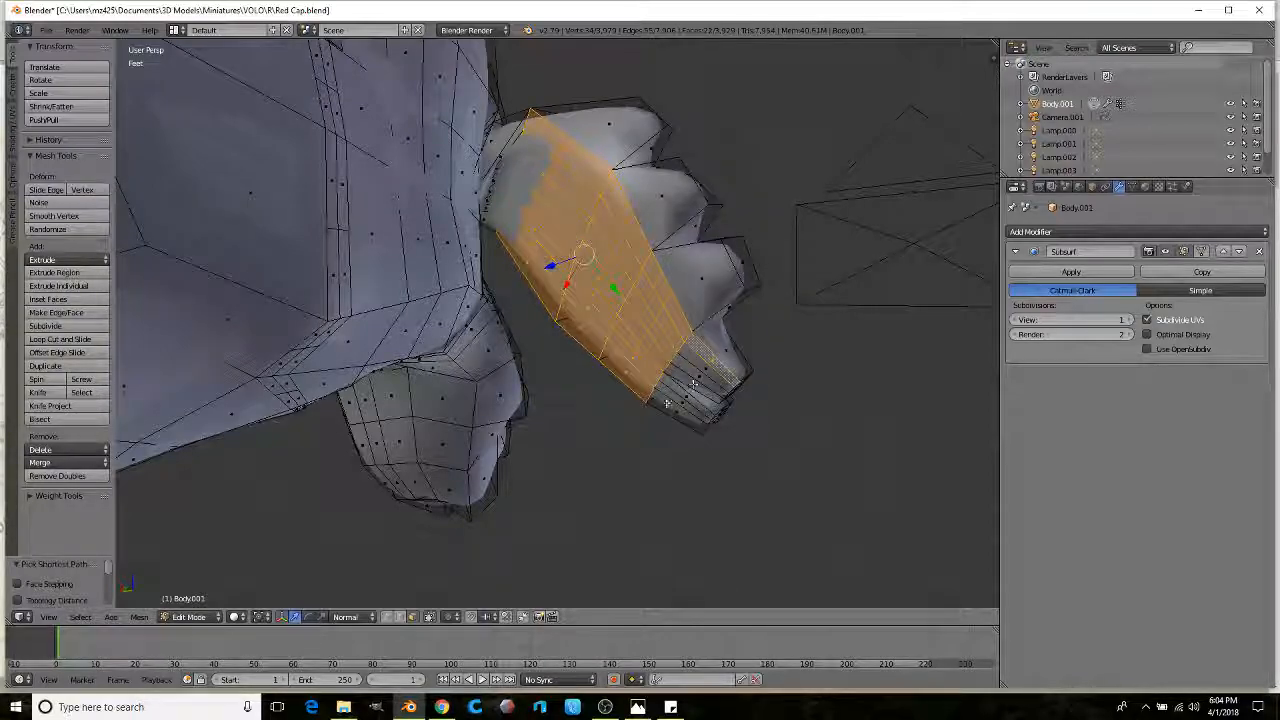
shift+click(674, 395)
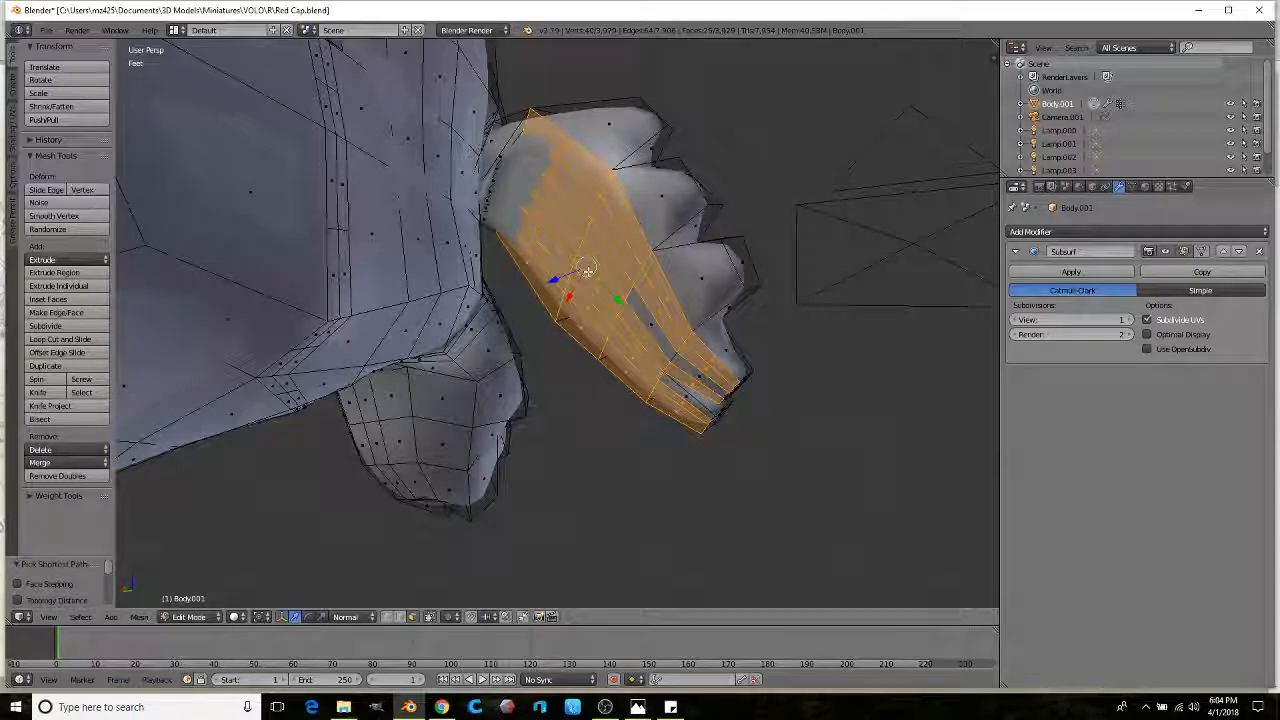
middle_drag(552, 298, 564, 321)
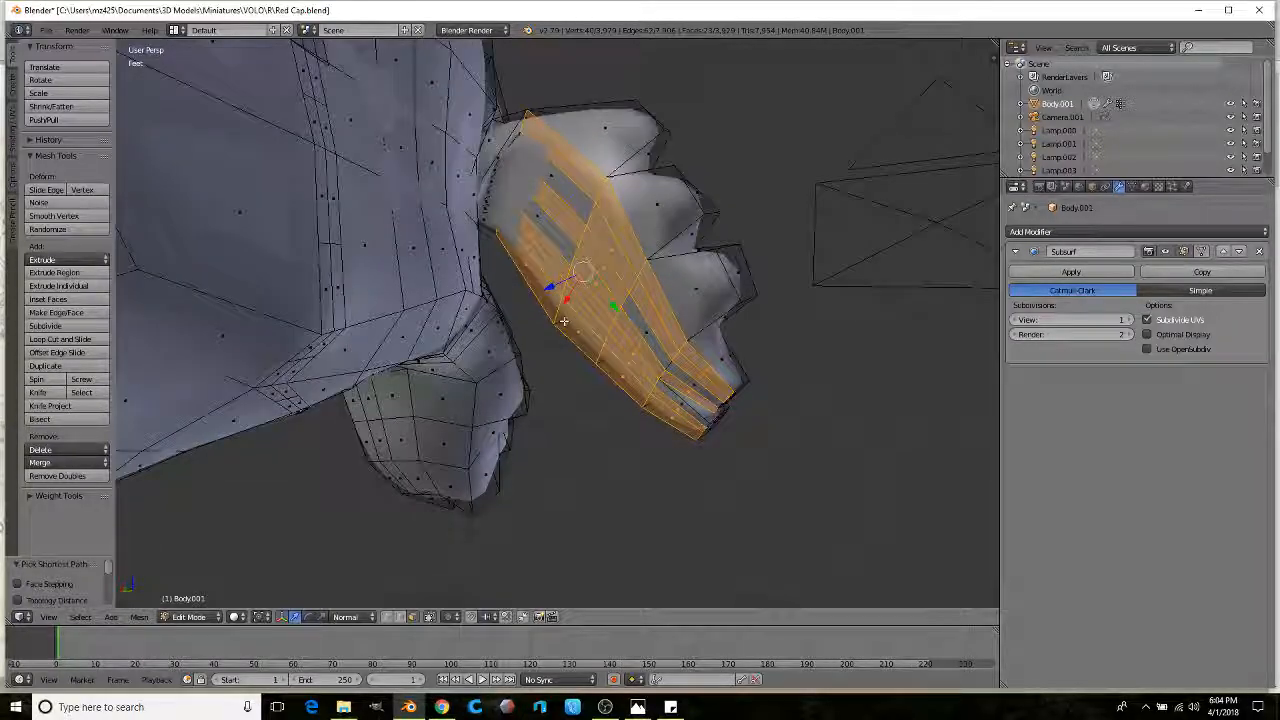
Step: Move the selected beard face strip to cut a groove into the beard
key(g)
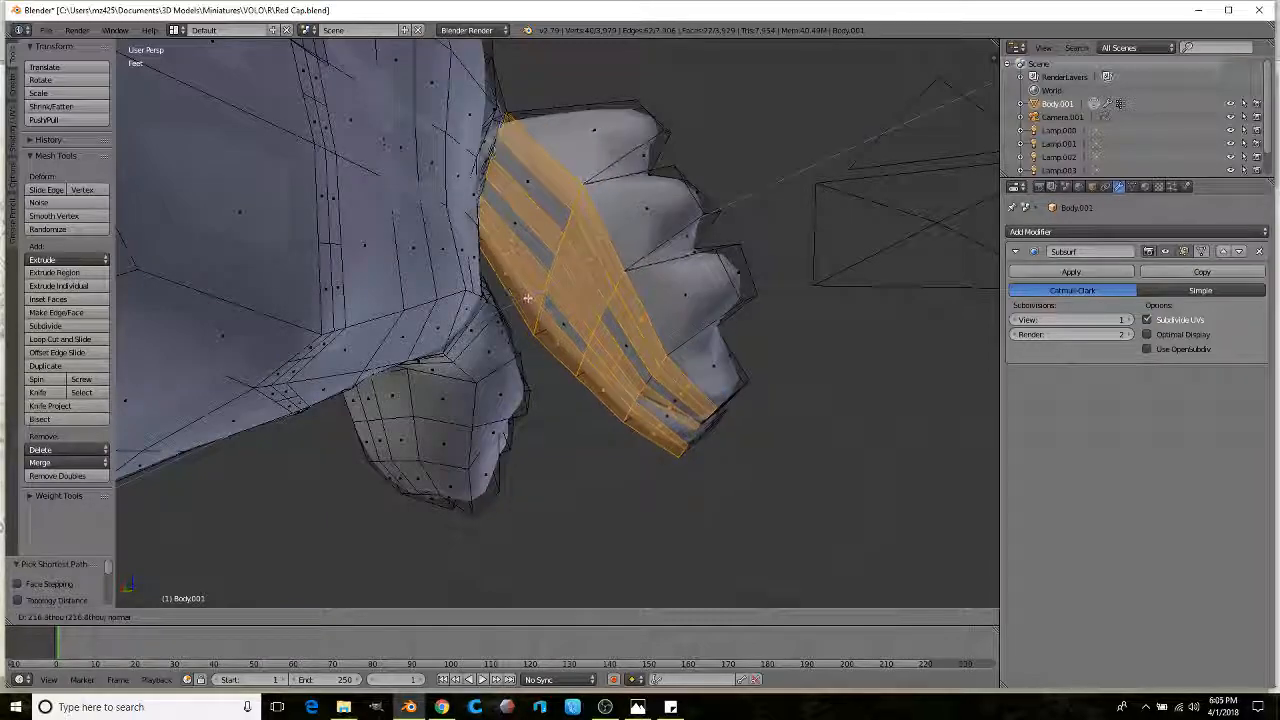
click(641, 317)
middle_drag(641, 317, 415, 300)
scroll(618, 240, down, 4)
scroll(618, 316, up, 2)
scroll(618, 316, up, 5)
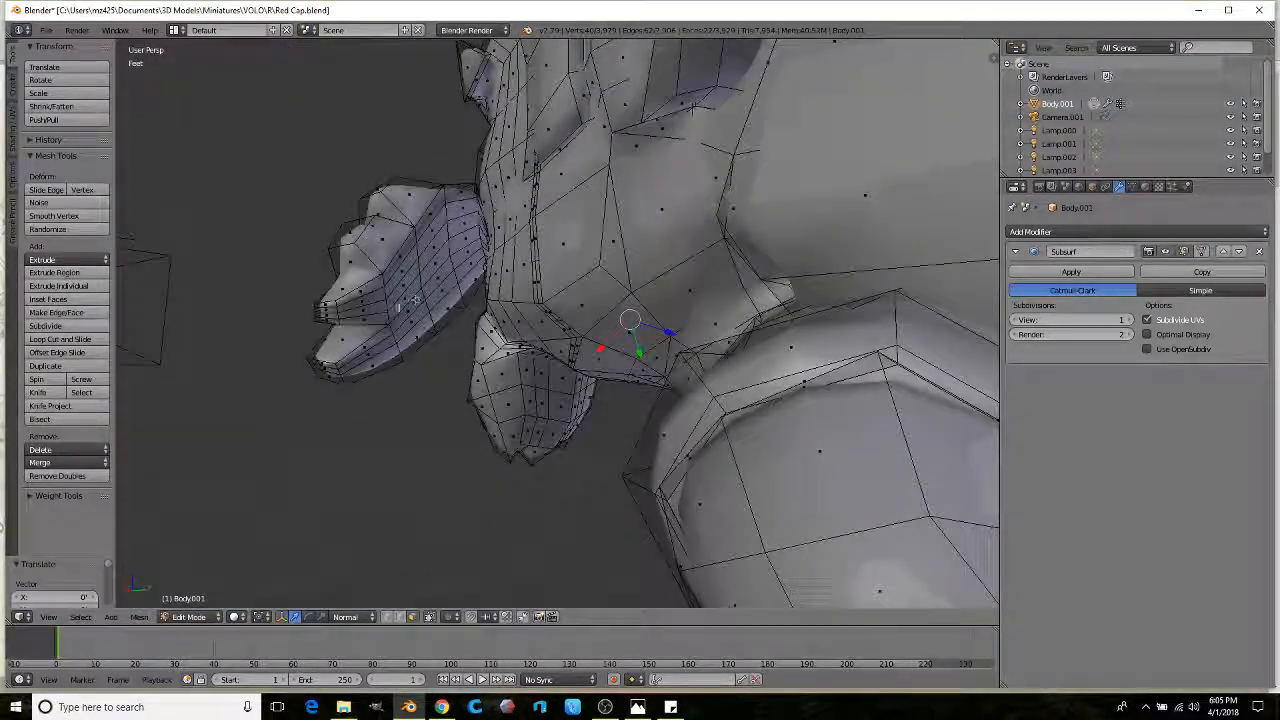
Step: Select face strips on the other beard piece and move them vertically
right_click(397, 265)
ctrl+right_click(420, 340)
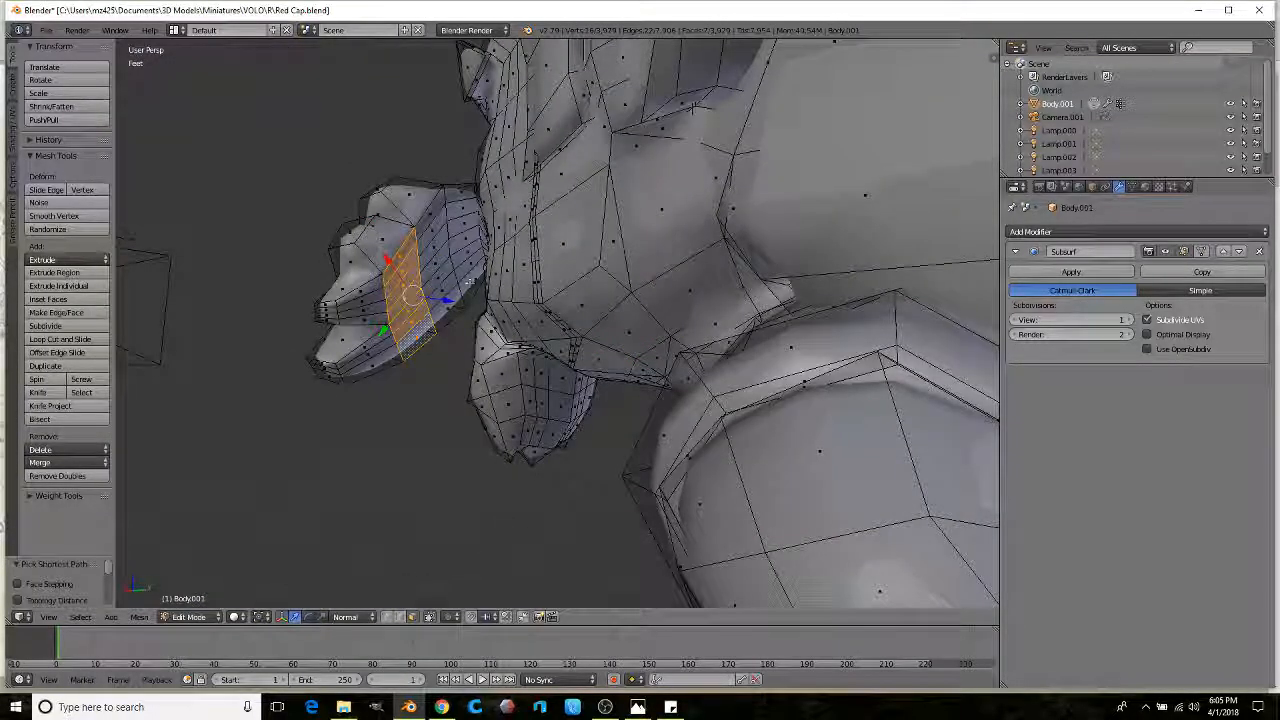
ctrl+right_click(453, 197)
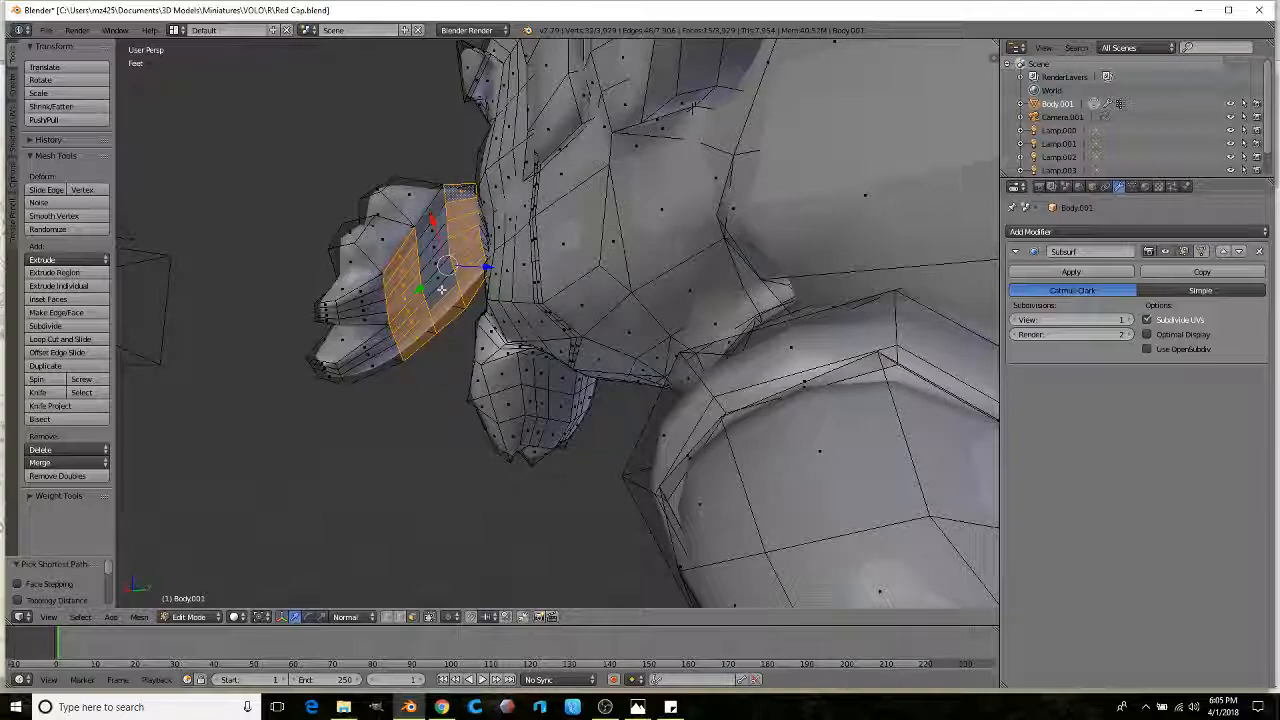
ctrl+right_click(412, 260)
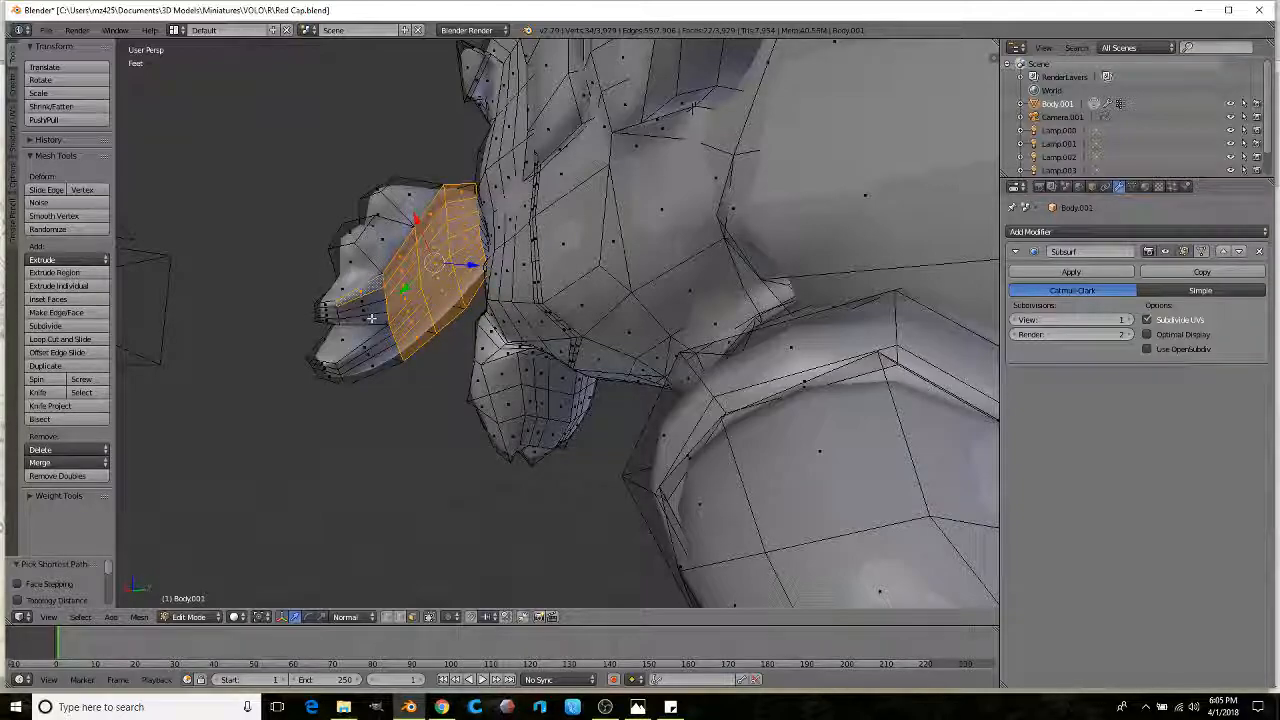
ctrl+right_click(378, 352)
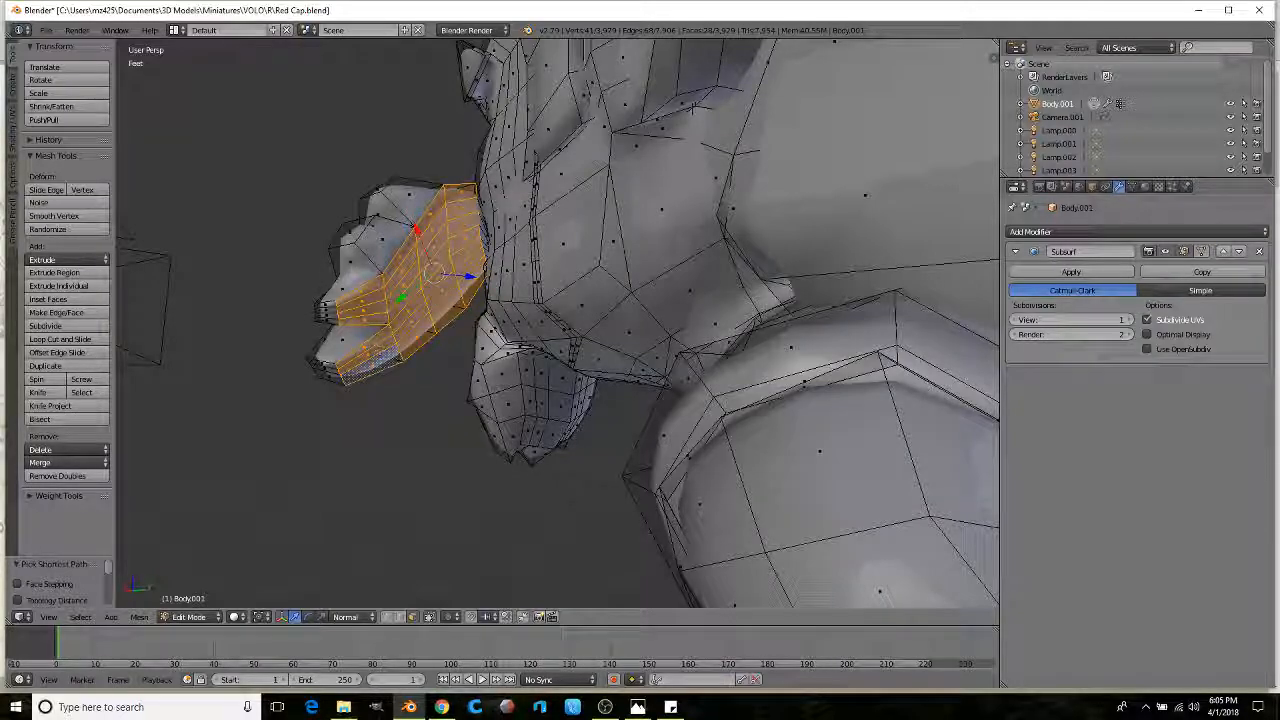
middle_drag(378, 352, 324, 292)
drag(566, 323, 607, 328)
mouse_move(607, 328)
middle_down()
mouse_move(713, 329)
mouse_move(663, 234)
mouse_move(620, 390)
mouse_move(594, 384)
mouse_move(649, 294)
mouse_move(509, 337)
mouse_move(561, 340)
mouse_move(544, 408)
mouse_move(540, 392)
middle_up()
scroll(713, 329, down, 4)
Step: Switch to Object Mode and scale the goblin figure to 1.083 along X
key(Tab)
scroll(649, 294, down, 3)
scroll(544, 408, up, 1)
scroll(544, 408, up, 2)
click(216, 616)
click(215, 605)
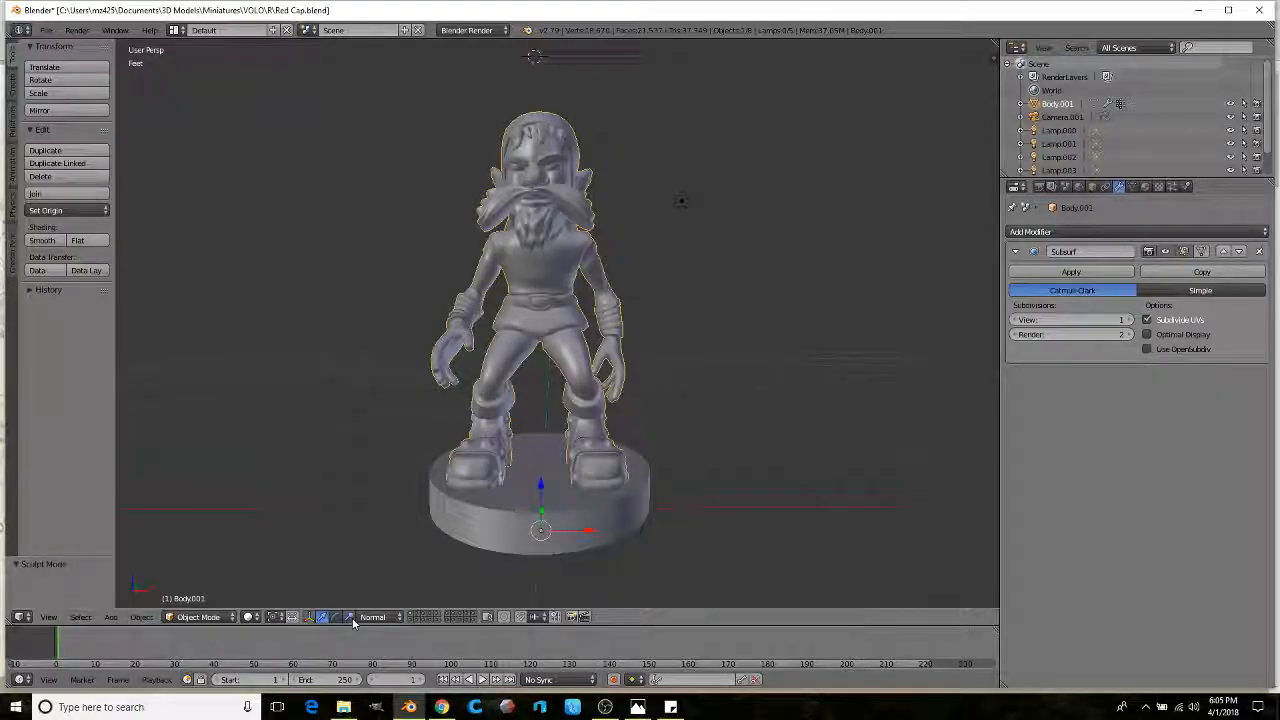
drag(590, 536, 591, 534)
middle_drag(591, 534, 449, 420)
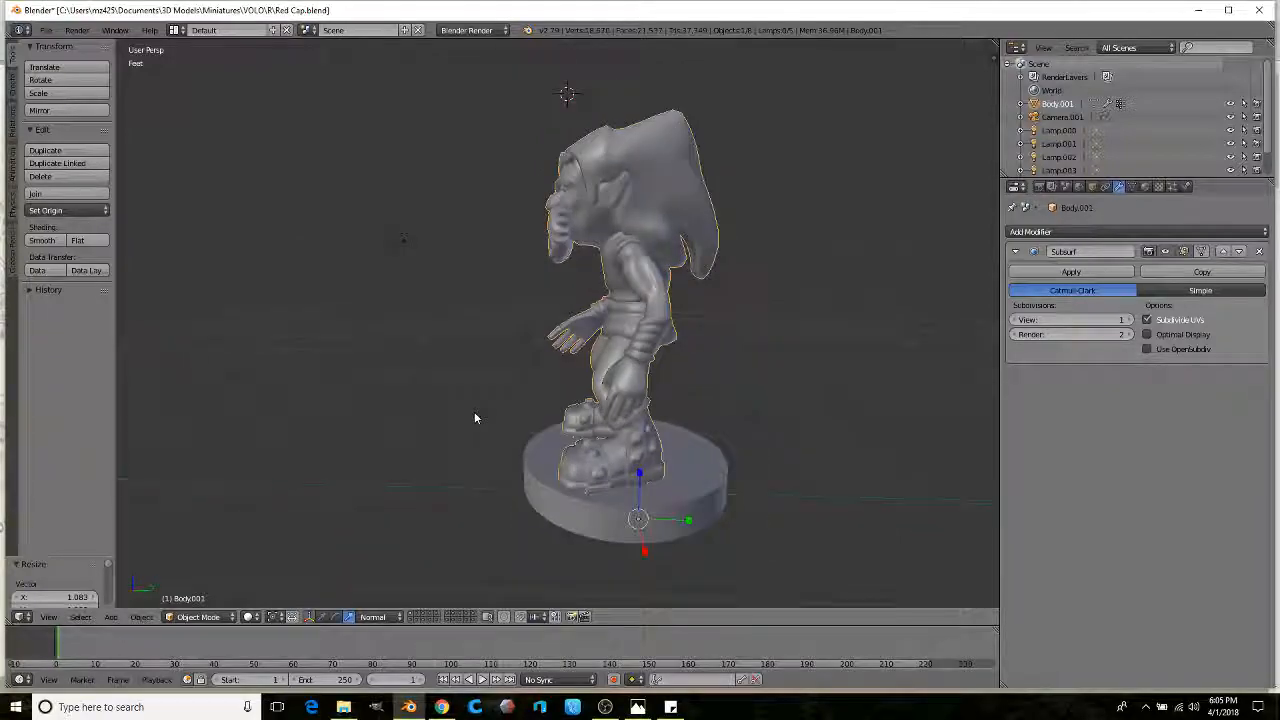
middle_drag(701, 563, 600, 545)
Step: Back in Object Mode, select the goblin figure and bring up the File menu
key(Tab)
scroll(600, 400, up, 3)
key(Tab)
middle_drag(437, 371, 513, 397)
right_click(513, 390)
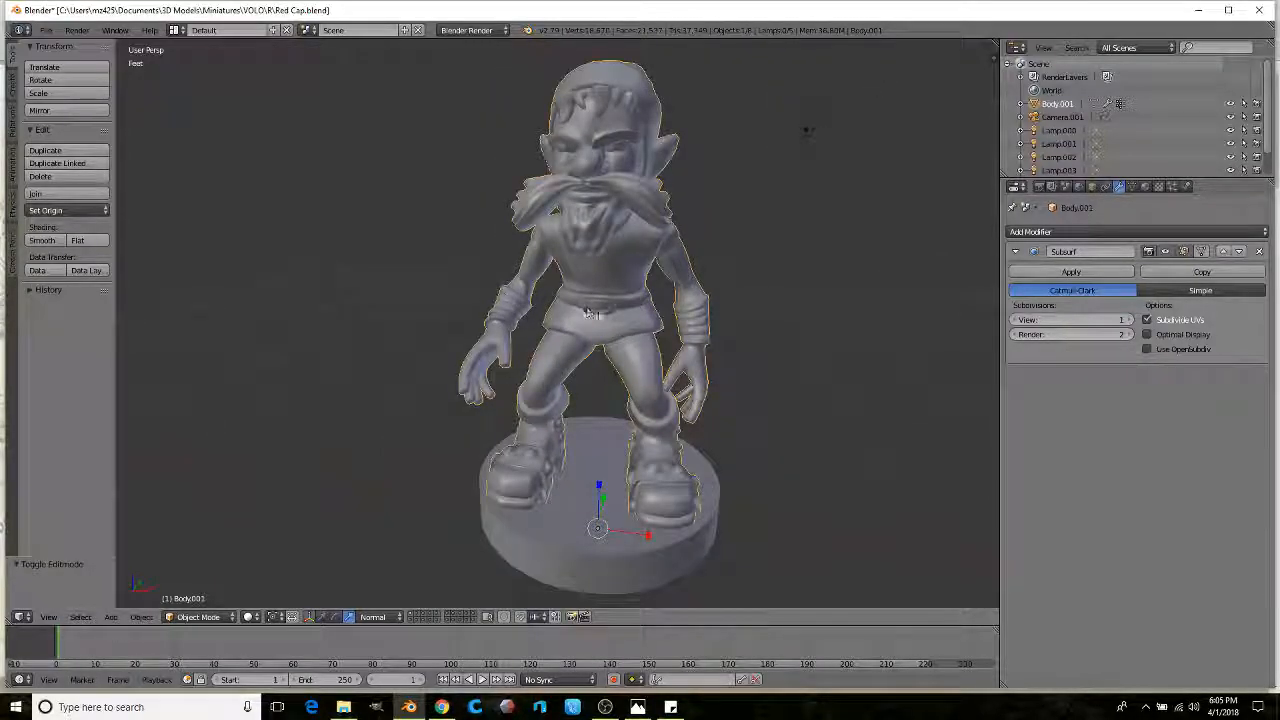
scroll(590, 312, up, 3)
middle_drag(508, 313, 461, 314)
scroll(453, 343, up, 3)
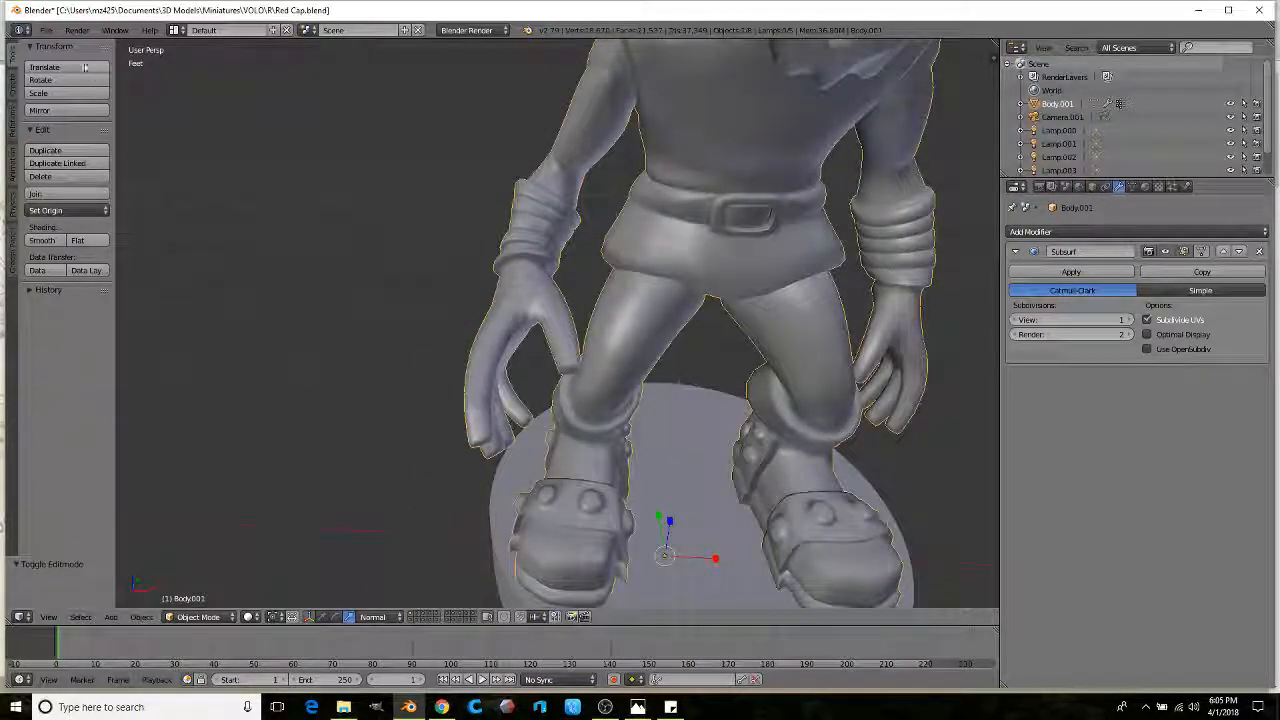
click(46, 30)
Step: Import 'Hand holding something RIGHT HAND.stl' and 'Hand holding something.stl' as STL models
mouse_move(68, 272)
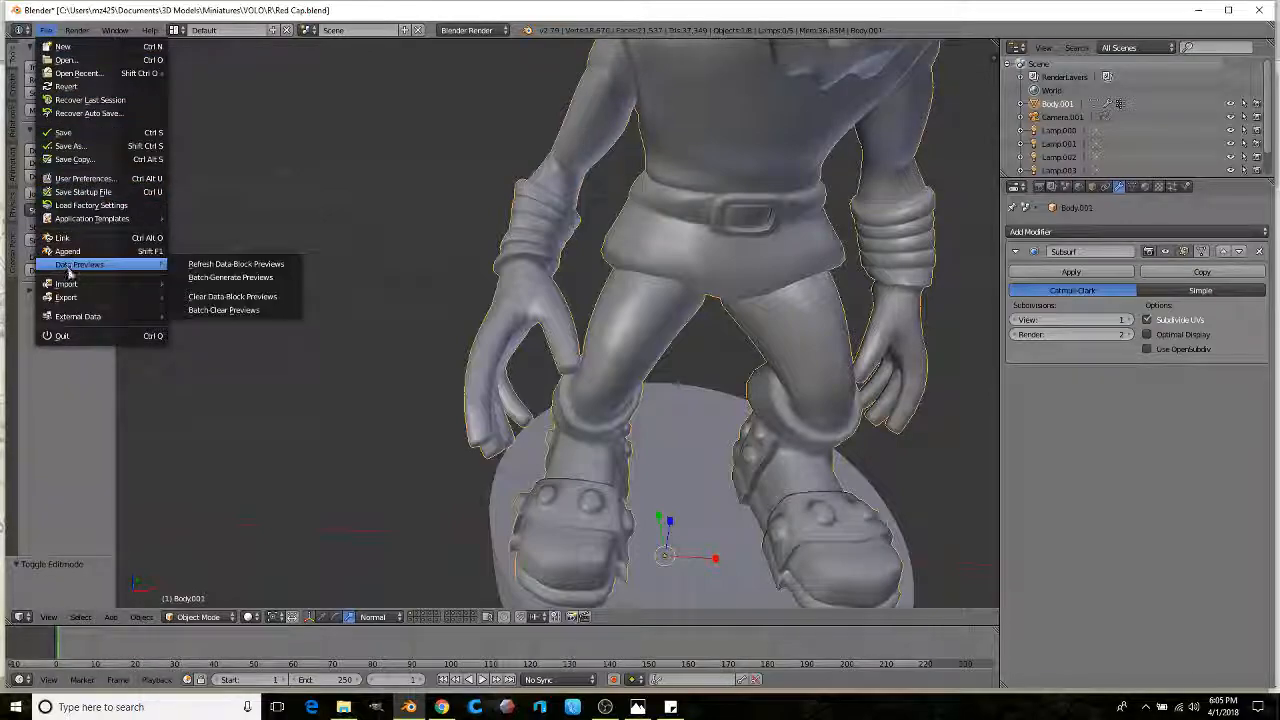
click(208, 389)
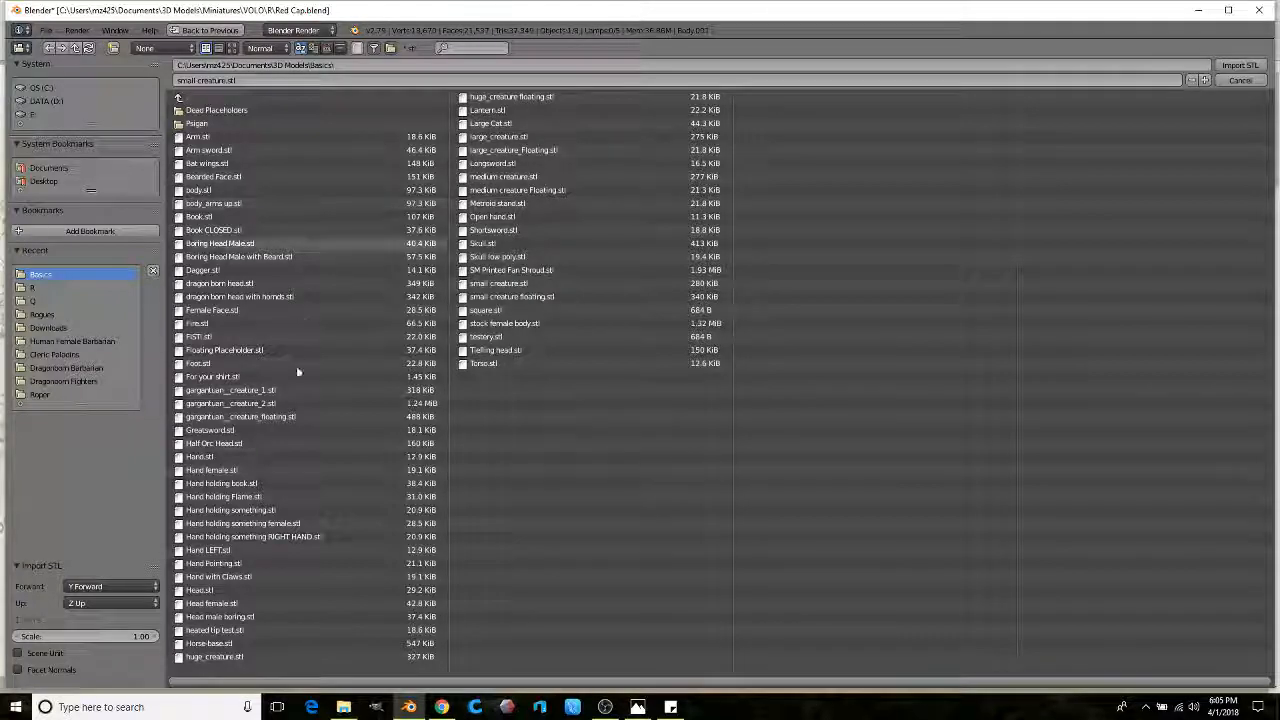
click(244, 536)
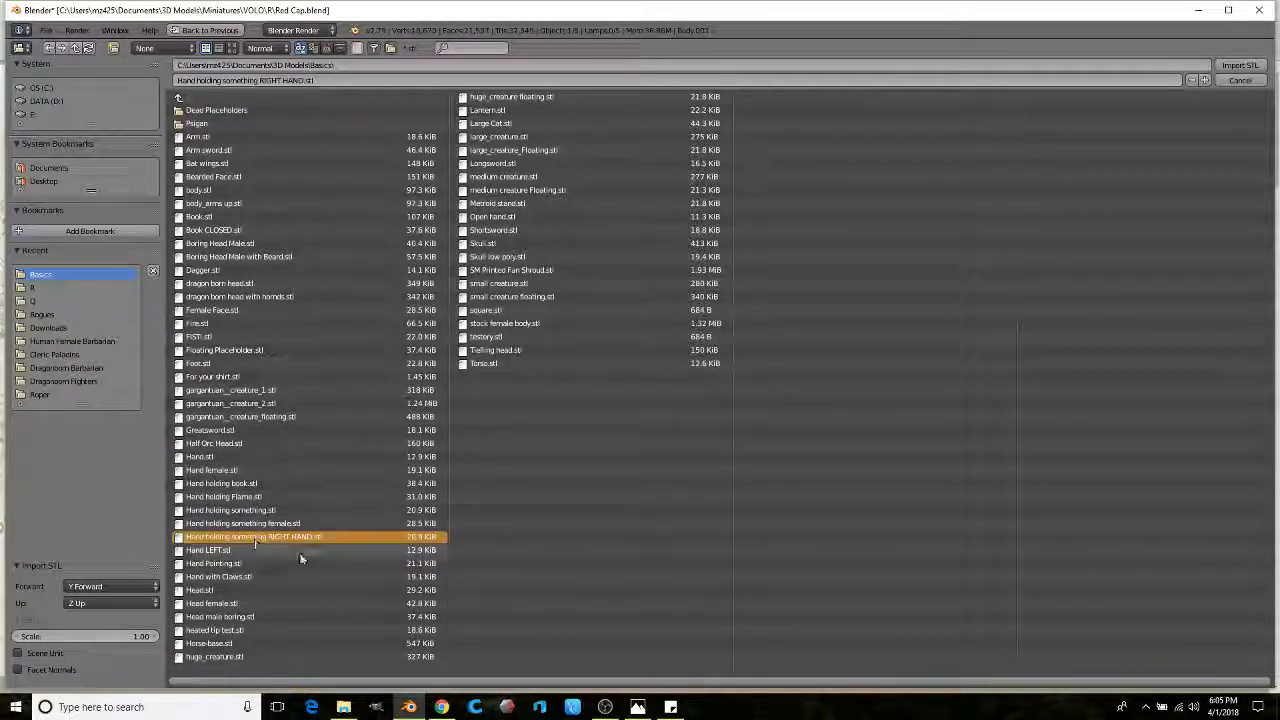
shift+click(237, 510)
click(1240, 65)
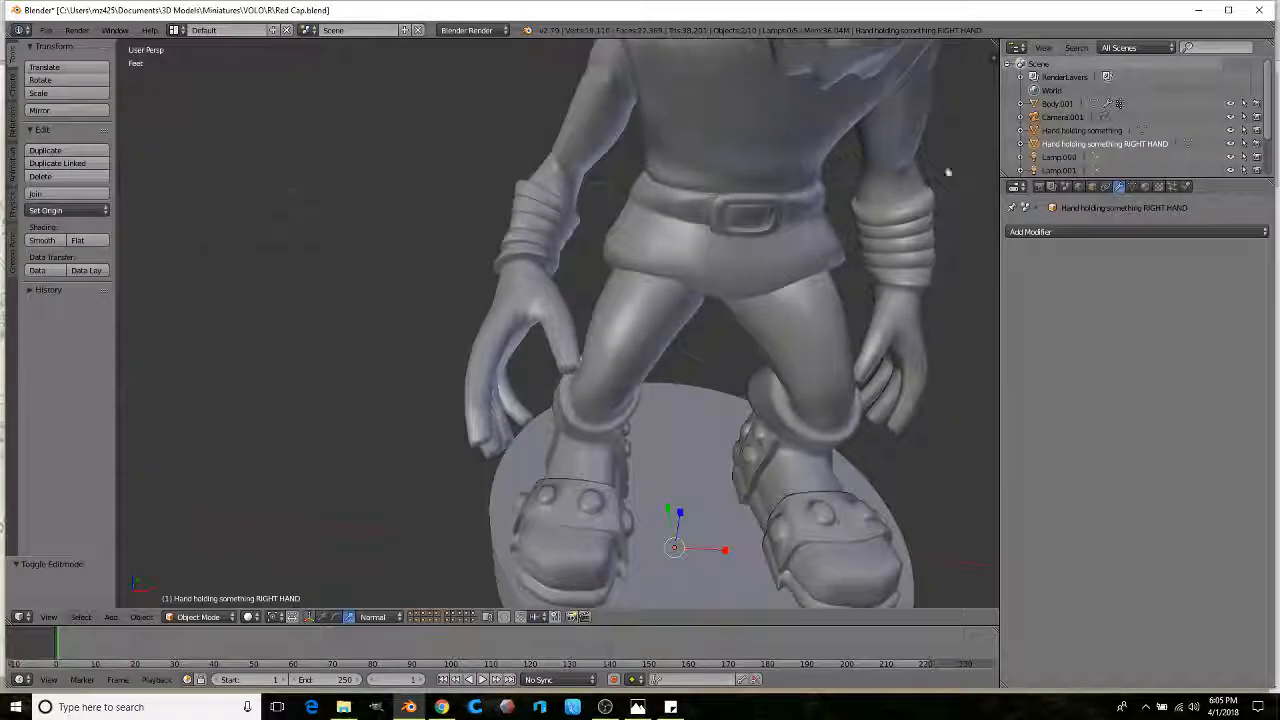
scroll(505, 333, down, 6)
Step: Set the hand pieces' origins to Center of Mass (Surface)
middle_drag(420, 254, 417, 317)
scroll(417, 317, up, 2)
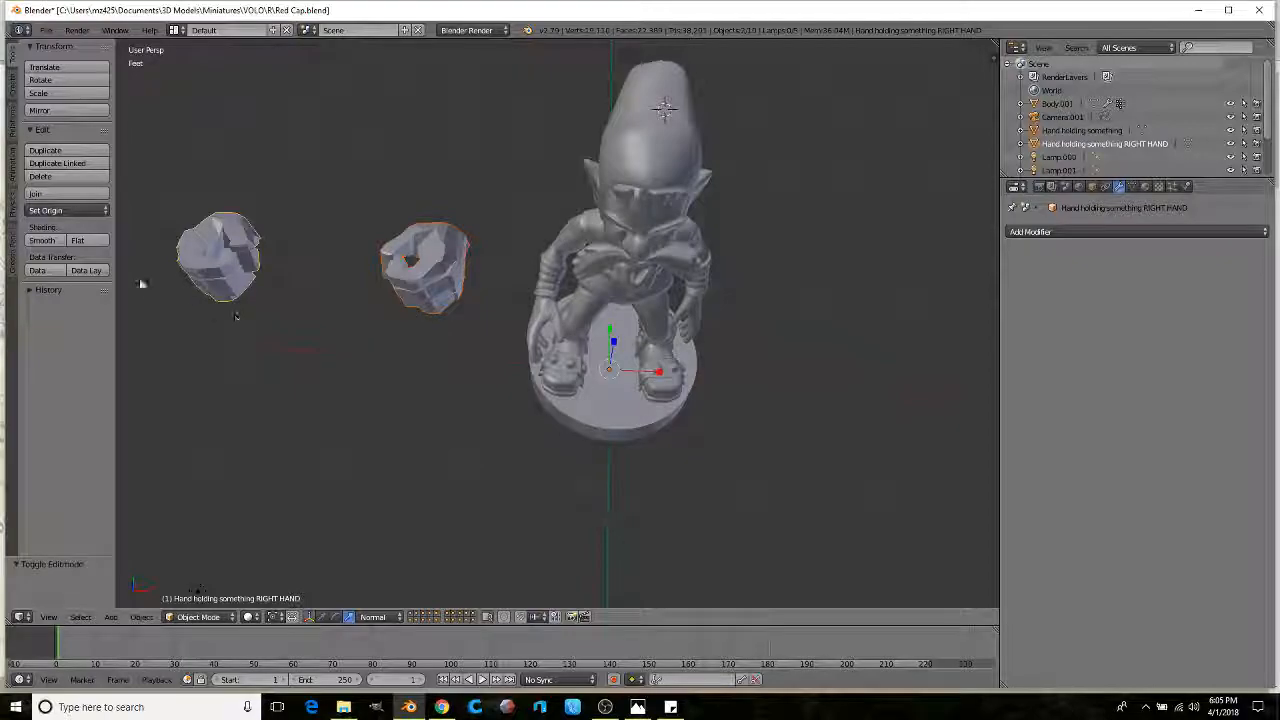
click(201, 617)
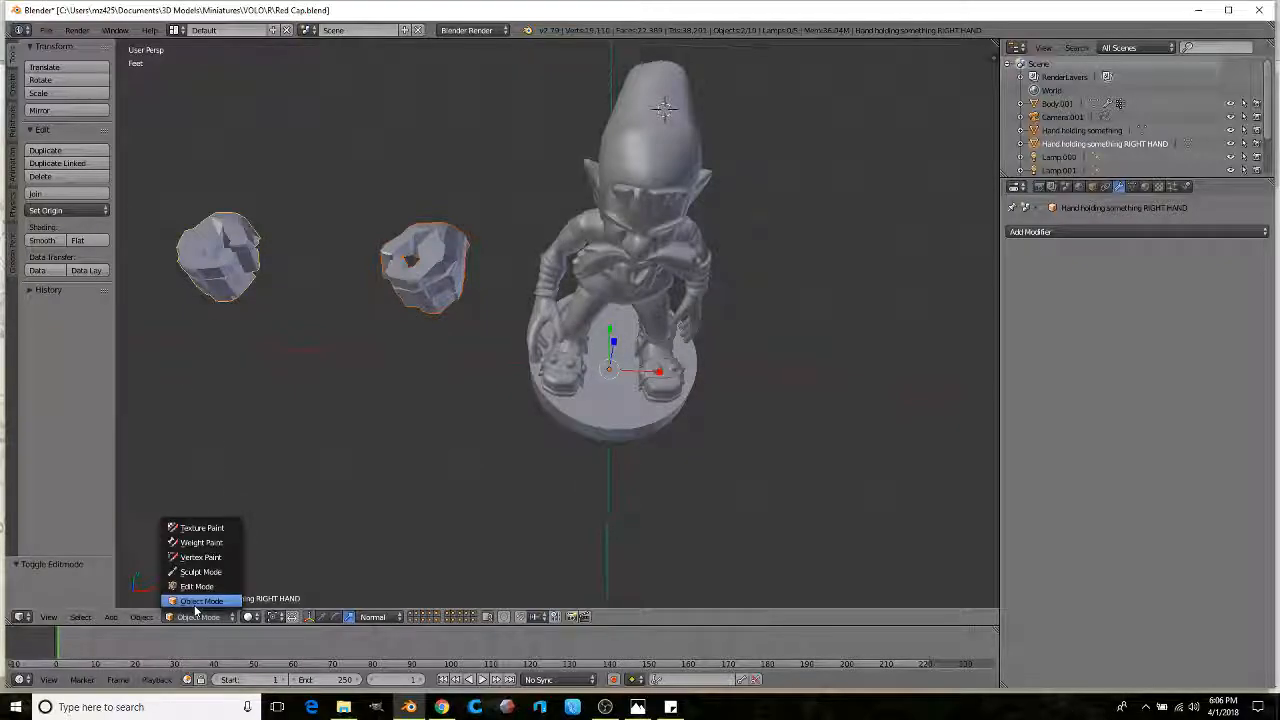
click(198, 601)
right_click(250, 275)
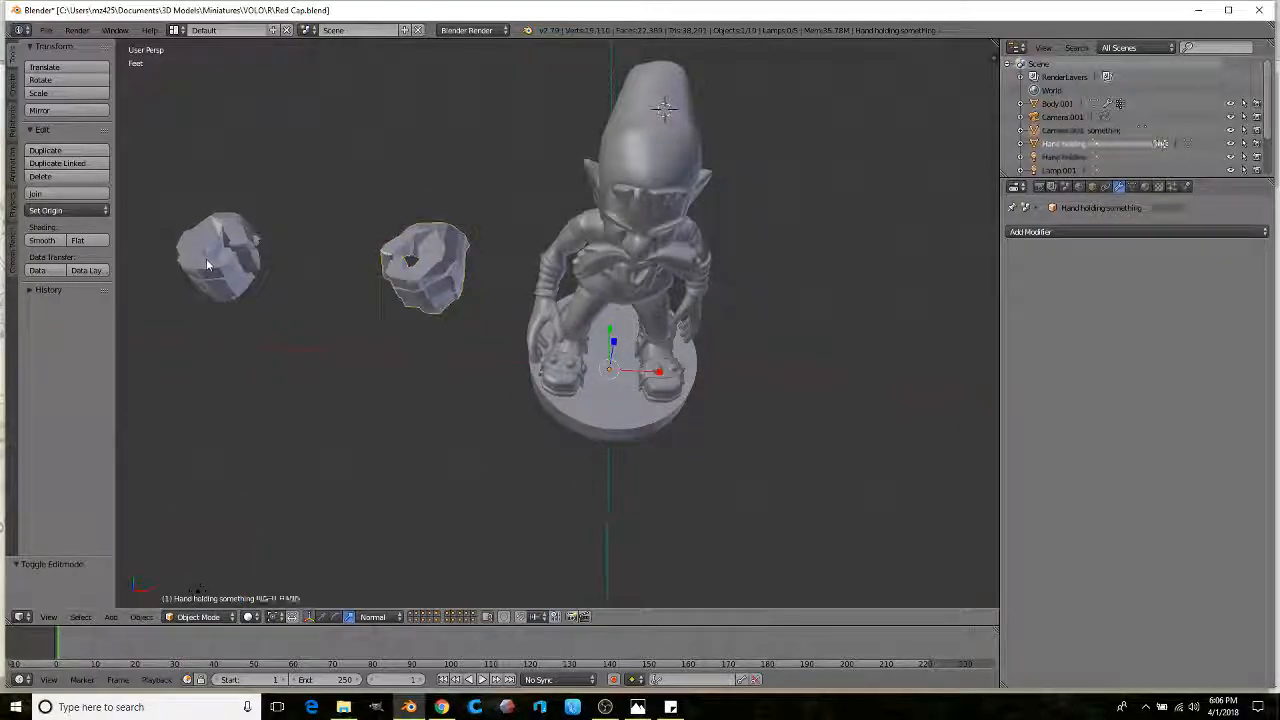
click(88, 210)
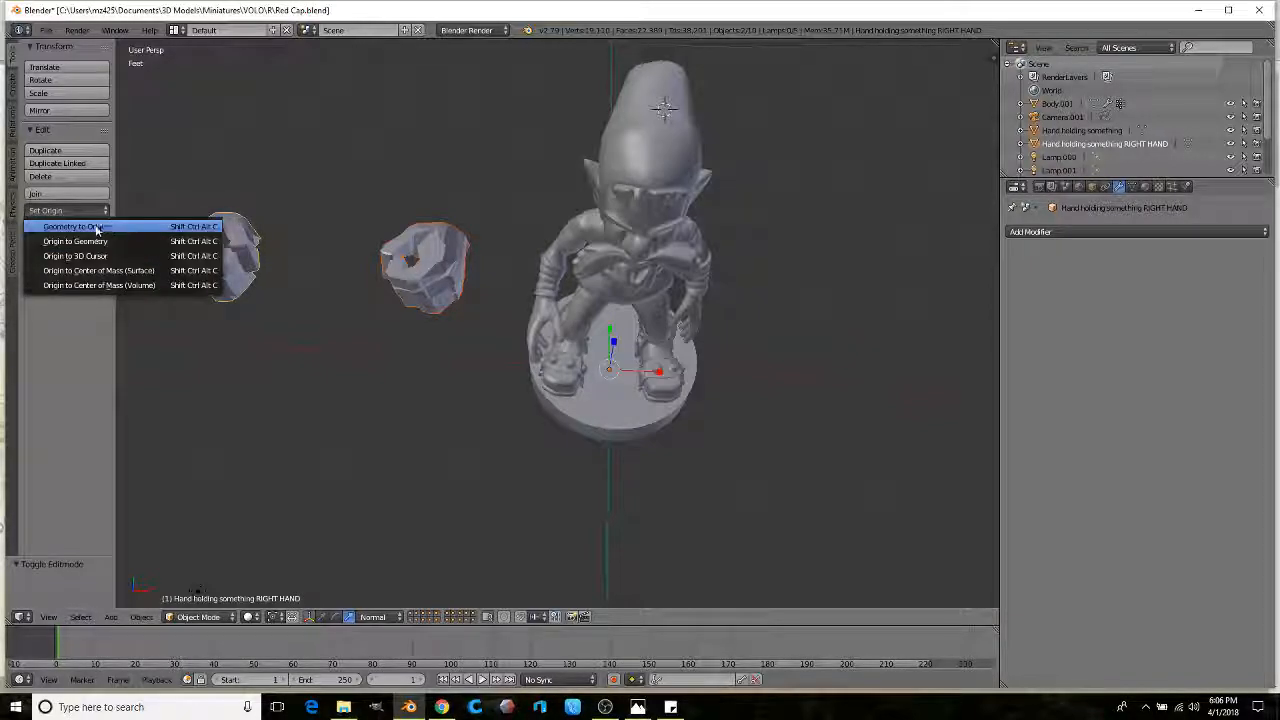
click(77, 276)
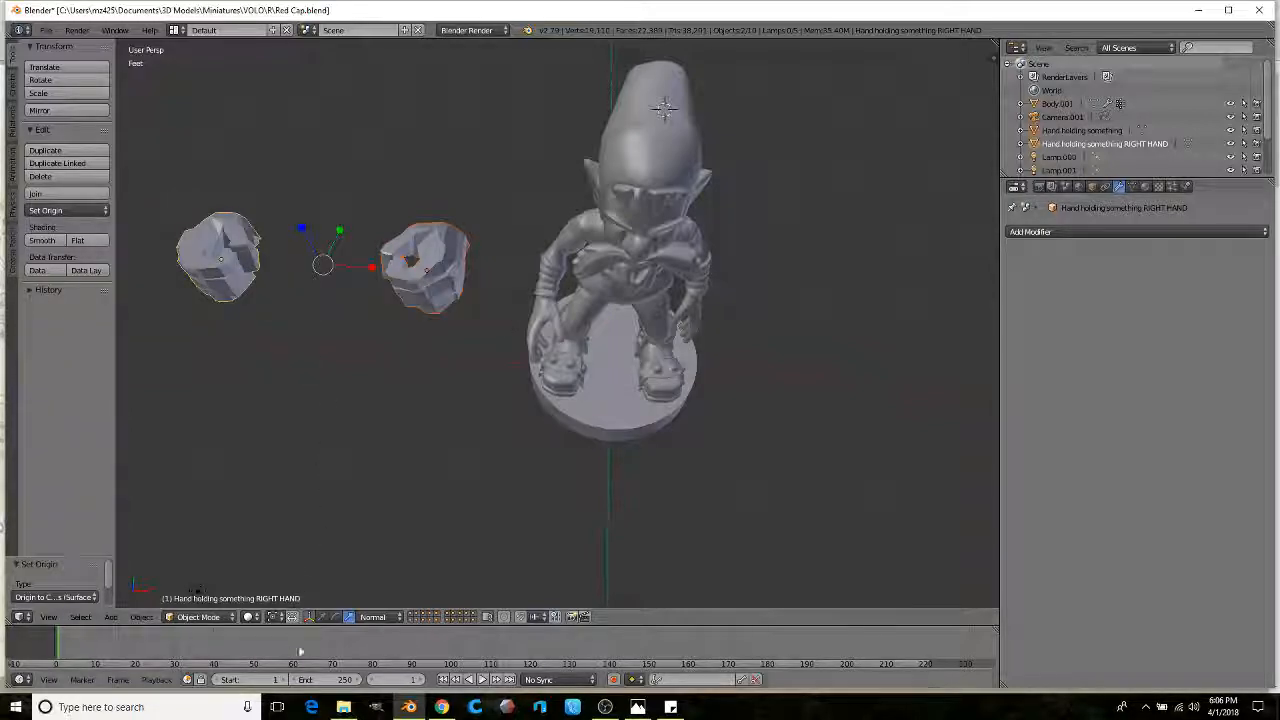
Step: Move both hands down beside the figure, then rotate one hand onto the figure's hand
drag(371, 276, 703, 324)
middle_drag(703, 324, 656, 267)
drag(606, 48, 603, 300)
middle_drag(603, 300, 478, 294)
scroll(478, 294, up, 2)
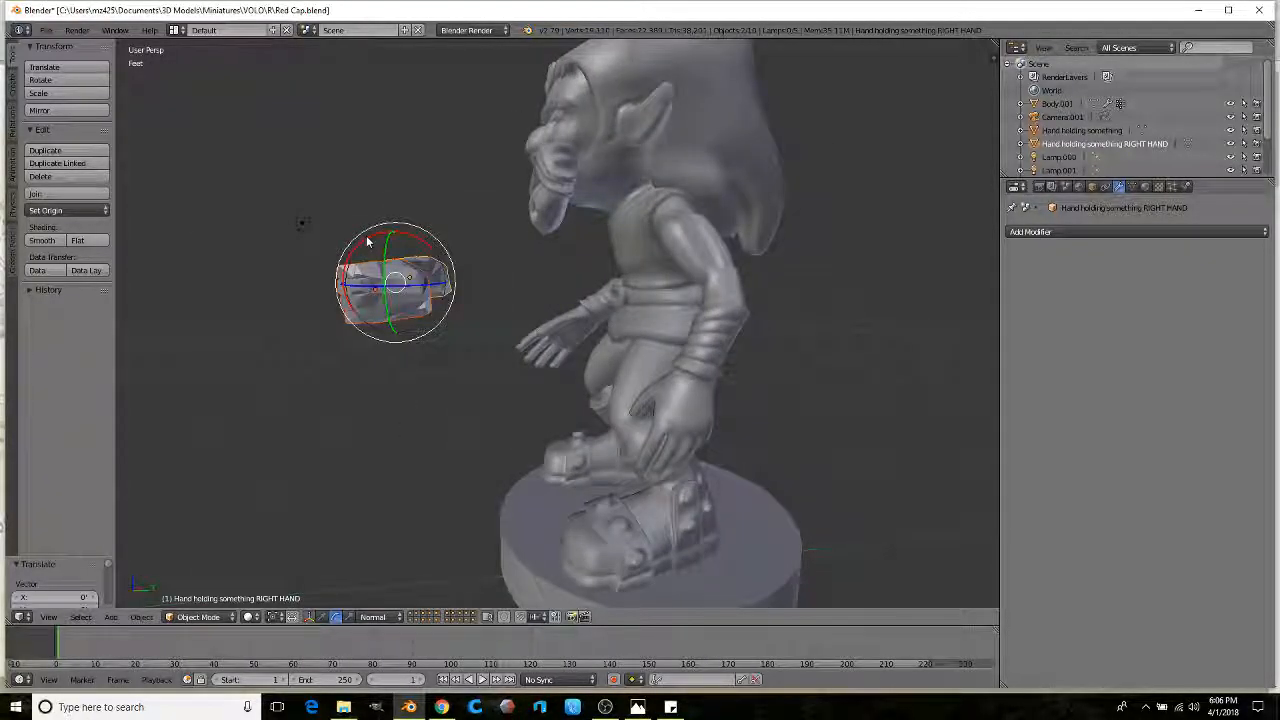
drag(367, 241, 363, 325)
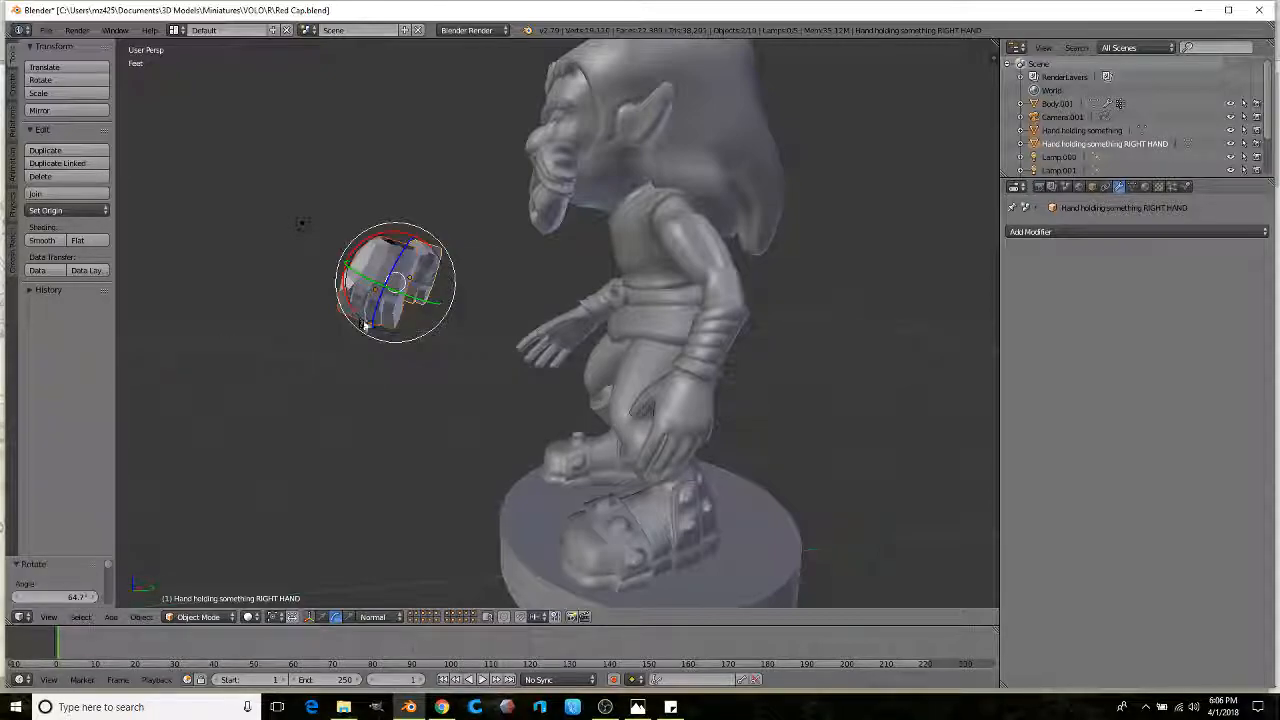
click(322, 616)
drag(349, 268, 513, 365)
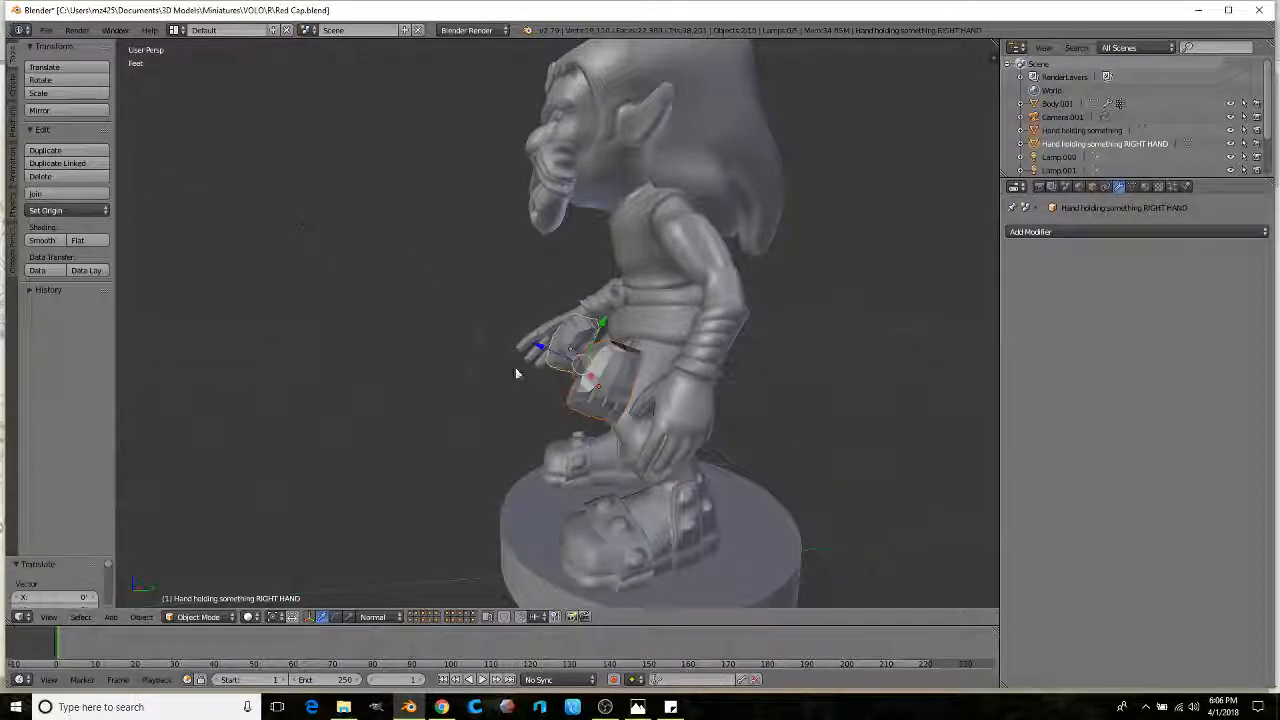
middle_drag(513, 365, 644, 371)
Step: Scale the hands up, then nudge the left-side hand outward along its axis
key(s)
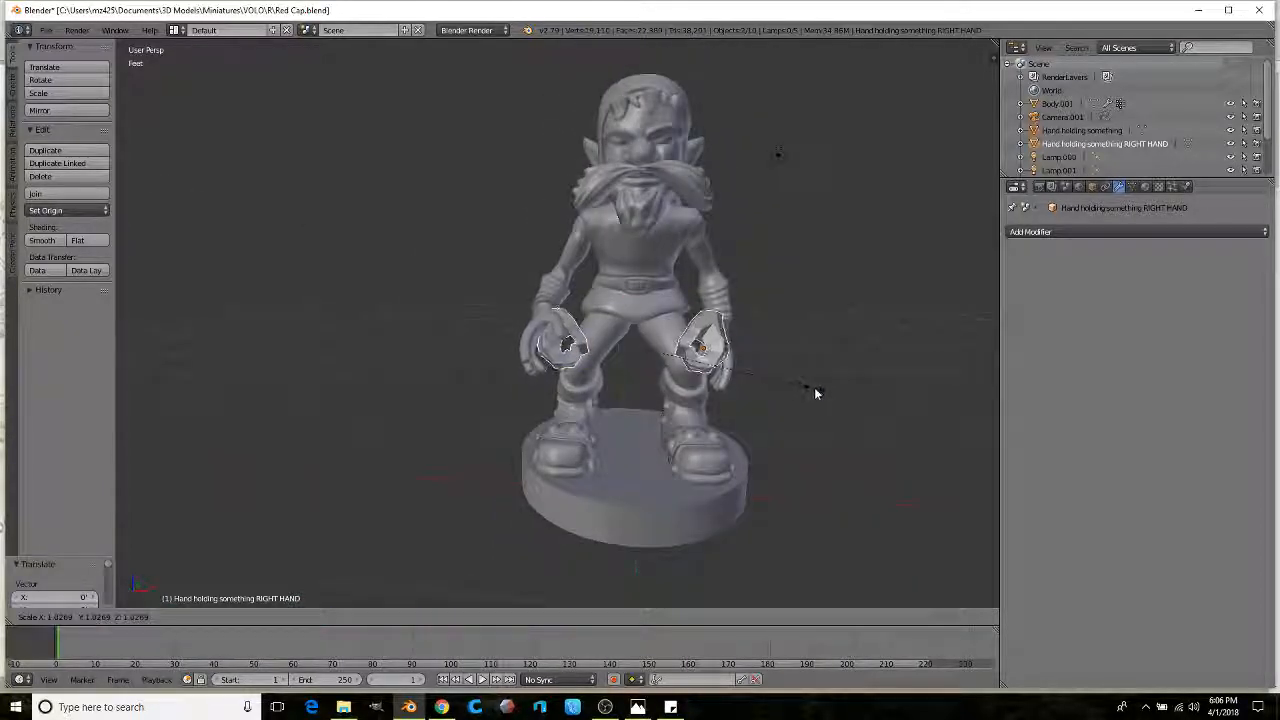
click(829, 382)
middle_drag(829, 382, 759, 428)
scroll(758, 425, up, 1)
right_click(710, 416)
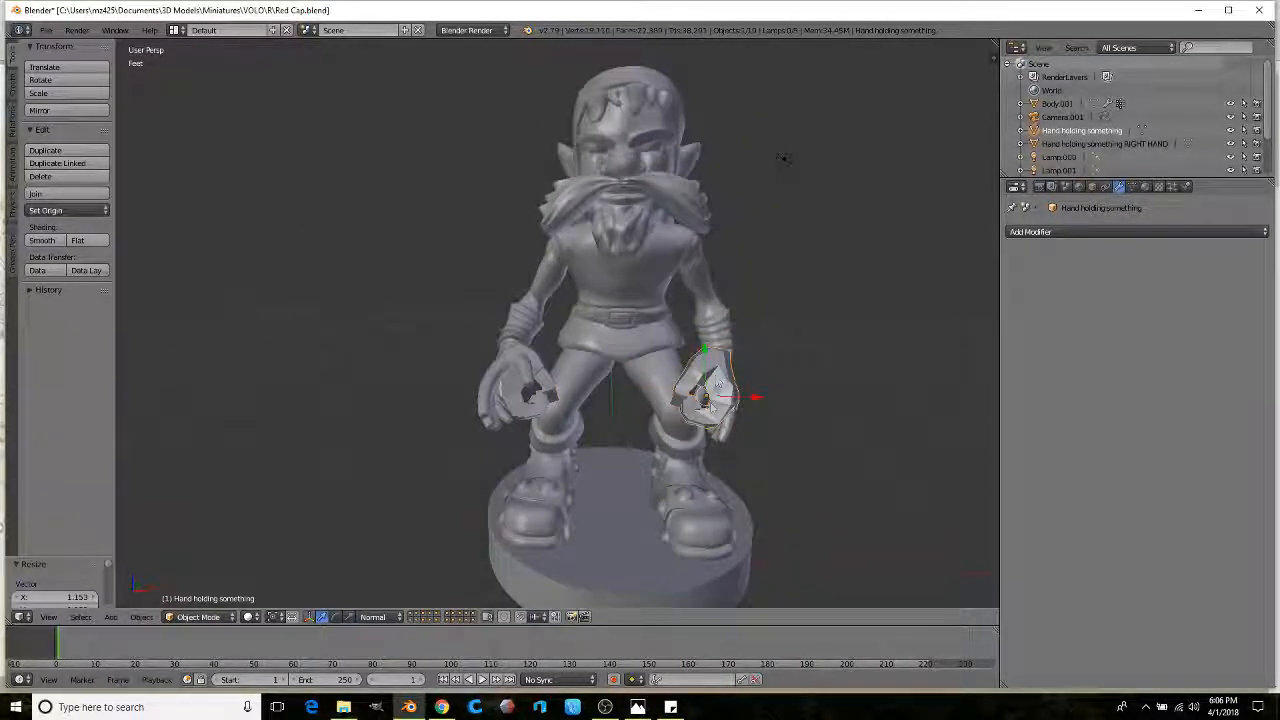
scroll(740, 404, up, 1)
drag(776, 407, 800, 420)
middle_drag(800, 420, 569, 417)
Step: Slide the right hand along its axis and rotate it -27.7°
right_click(563, 380)
scroll(563, 380, down, 3)
scroll(569, 417, up, 3)
drag(568, 416, 542, 416)
middle_drag(542, 416, 733, 349)
click(617, 384)
key(r)
click(603, 308)
Step: Move the right hand freely into place beside the arm
scroll(607, 330, down, 1)
key(g)
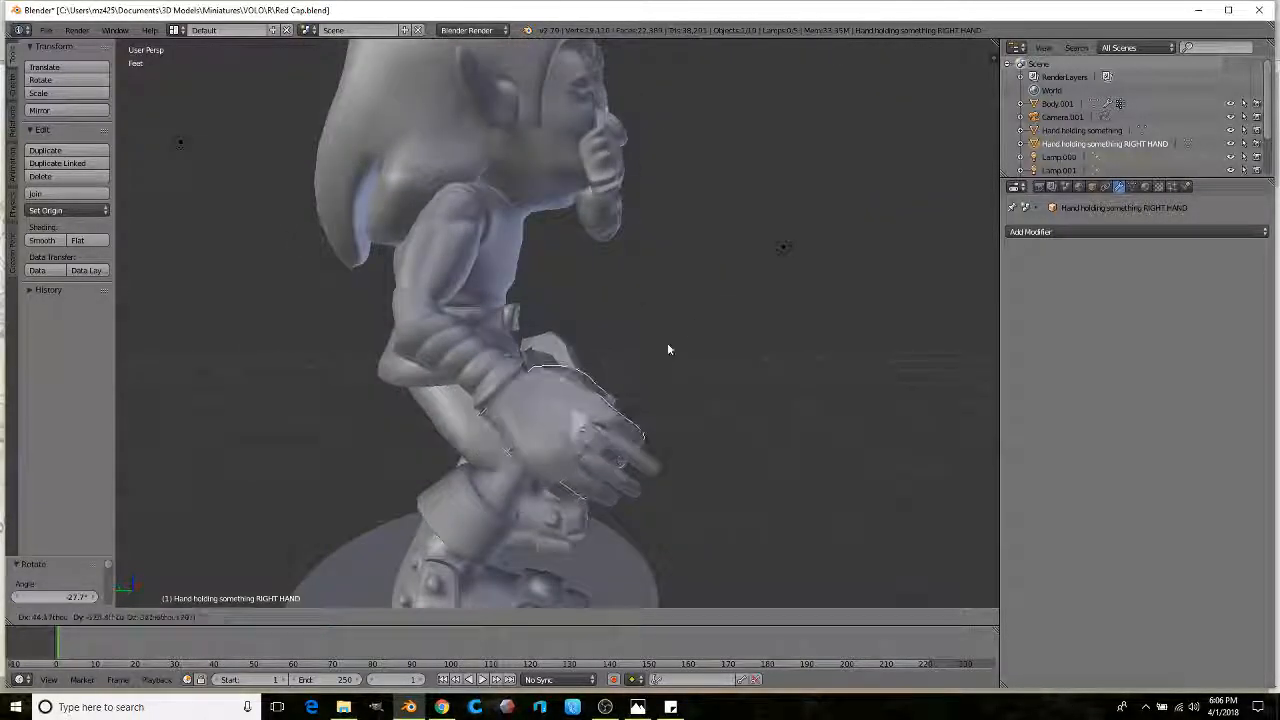
click(660, 362)
scroll(660, 368, down, 1)
middle_drag(660, 368, 442, 344)
scroll(450, 350, up, 1)
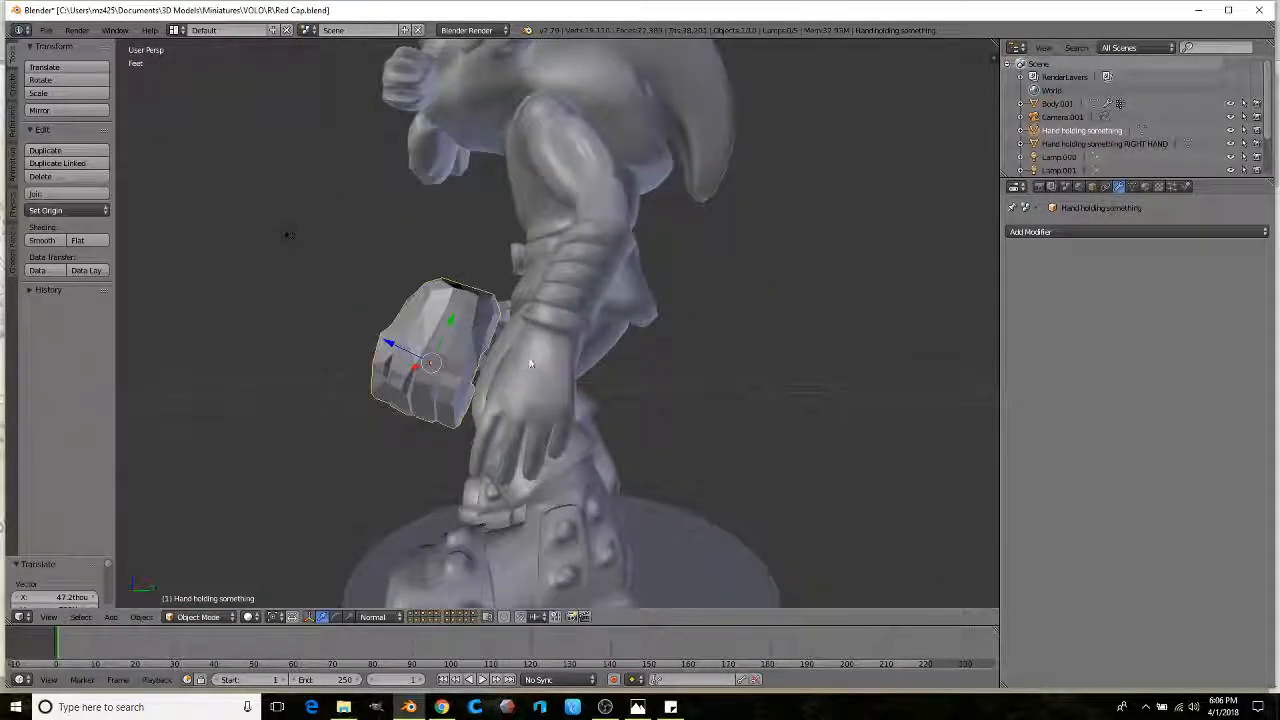
Step: Rotate the hand and move it onto the arm, adjusting its position twice
key(r)
click(530, 334)
key(g)
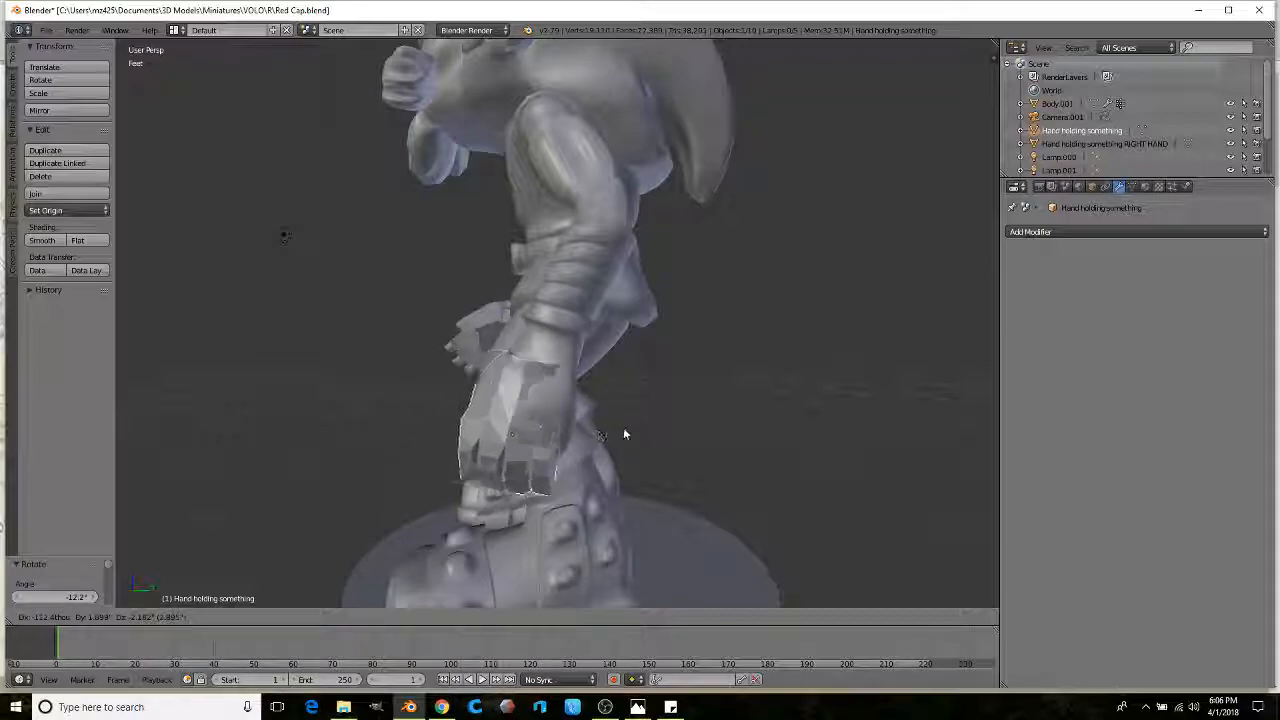
click(625, 412)
middle_drag(606, 414, 729, 426)
key(g)
click(740, 423)
Step: Fine-tune the hand's rotation, seat it at the wrist, then select the goblin's body mesh
scroll(776, 427, up, 1)
key(r)
click(764, 399)
key(g)
click(796, 423)
middle_drag(796, 423, 455, 410)
right_click(467, 418)
scroll(475, 412, up, 2)
Step: In Edit Mode with X-ray on, select the first original hand and delete its faces
key(Tab)
scroll(490, 405, up, 2)
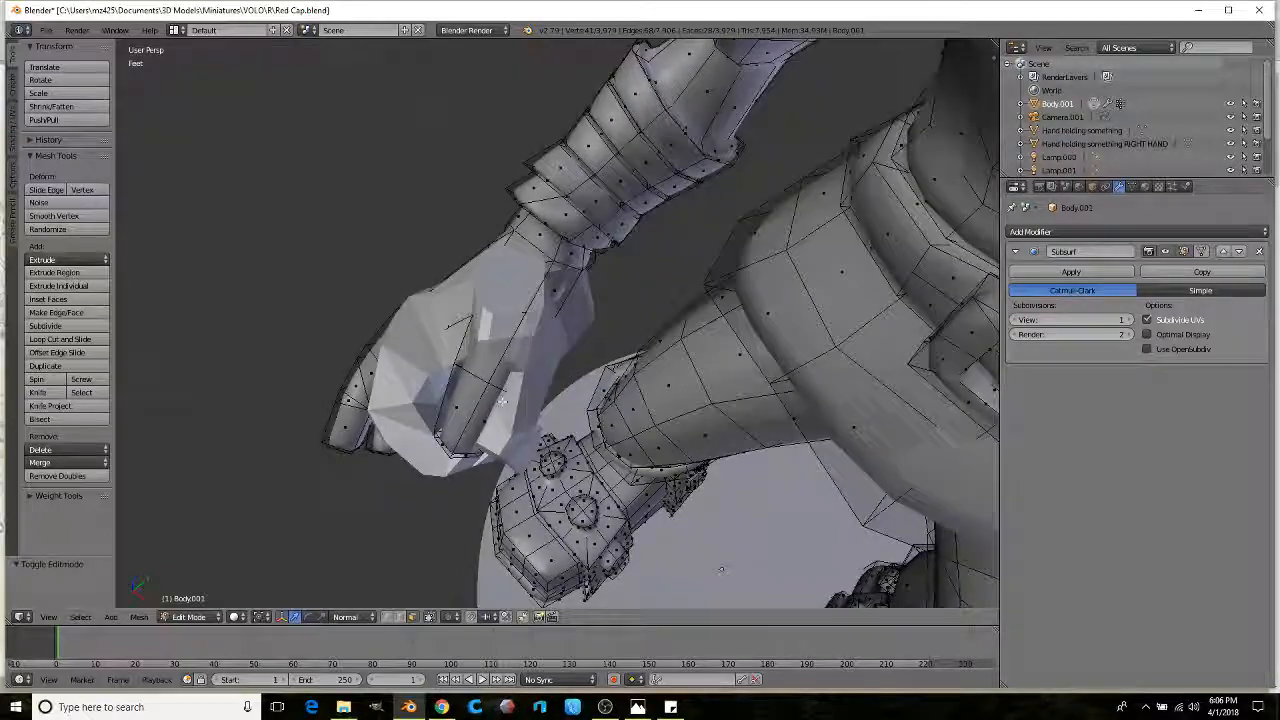
middle_drag(461, 570, 611, 330)
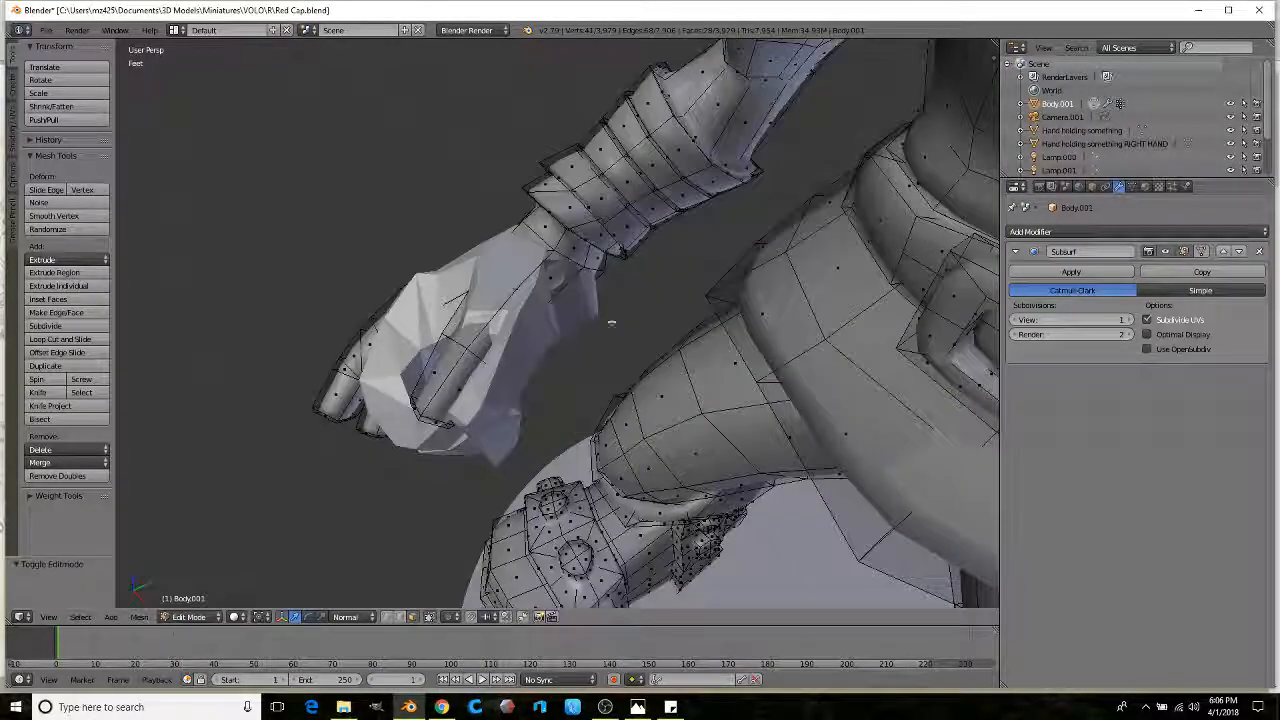
key(z)
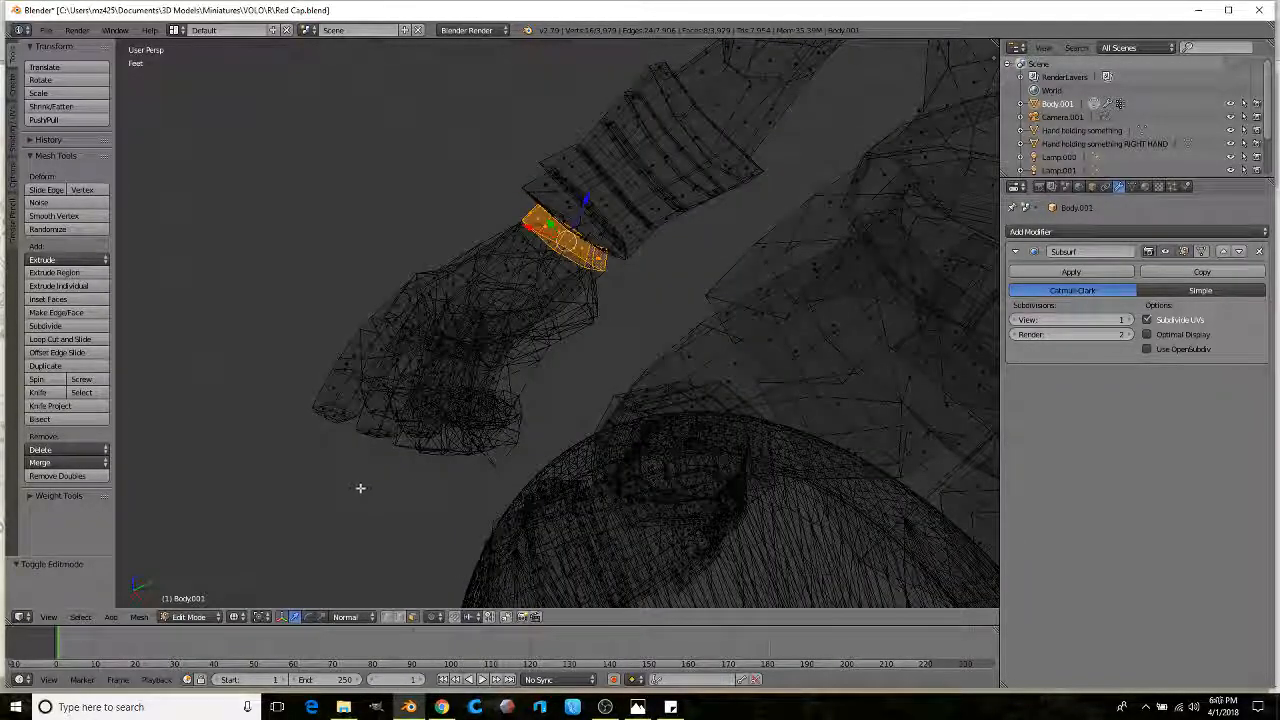
mouse_move(595, 373)
ctrl+mouse_down()
mouse_move(610, 290)
mouse_move(560, 220)
mouse_move(360, 470)
mouse_move(360, 488)
ctrl+mouse_up()
key(x)
click(322, 425)
Step: Select the other original hand's faces, checking them in solid and X-ray views
mouse_move(330, 428)
middle_down()
mouse_move(480, 354)
mouse_move(516, 312)
mouse_move(694, 357)
mouse_move(557, 306)
mouse_move(640, 303)
mouse_move(634, 228)
mouse_move(574, 249)
mouse_move(646, 306)
mouse_move(551, 351)
mouse_move(538, 550)
mouse_move(541, 286)
mouse_move(517, 263)
mouse_move(476, 362)
mouse_move(497, 356)
middle_up()
key(z)
key(z)
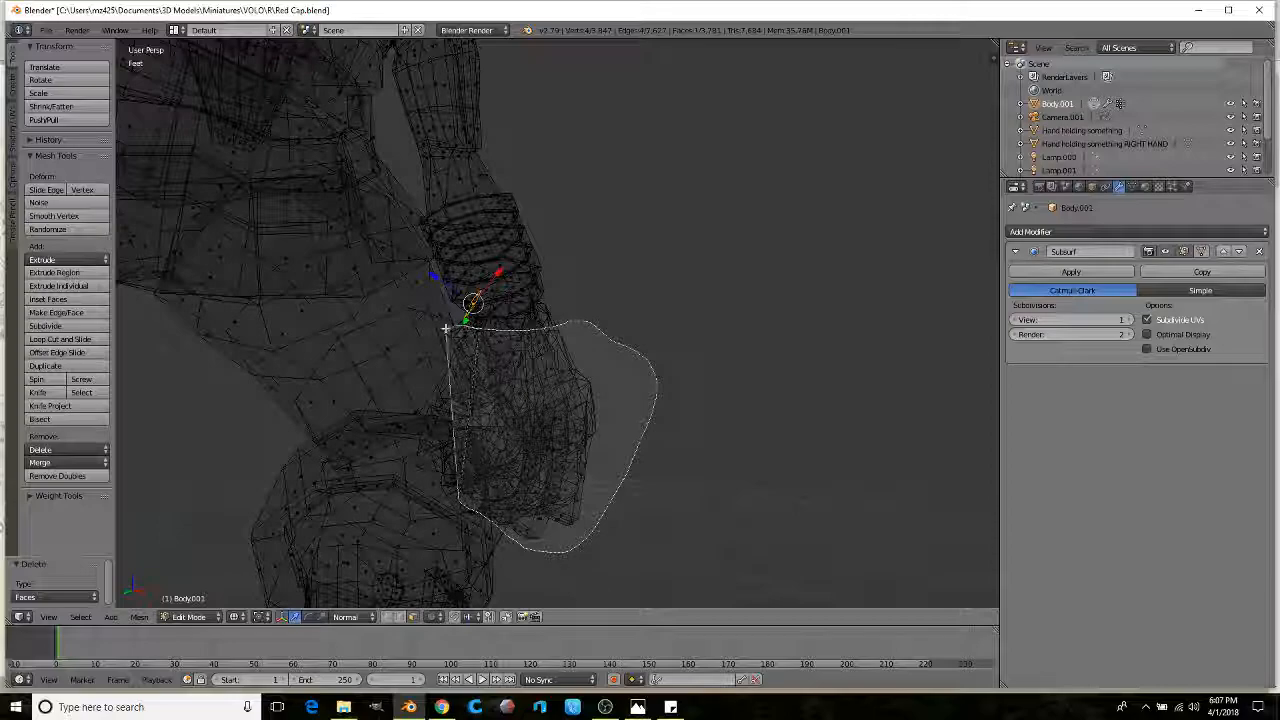
ctrl+drag(426, 410, 427, 408)
middle_drag(427, 408, 518, 372)
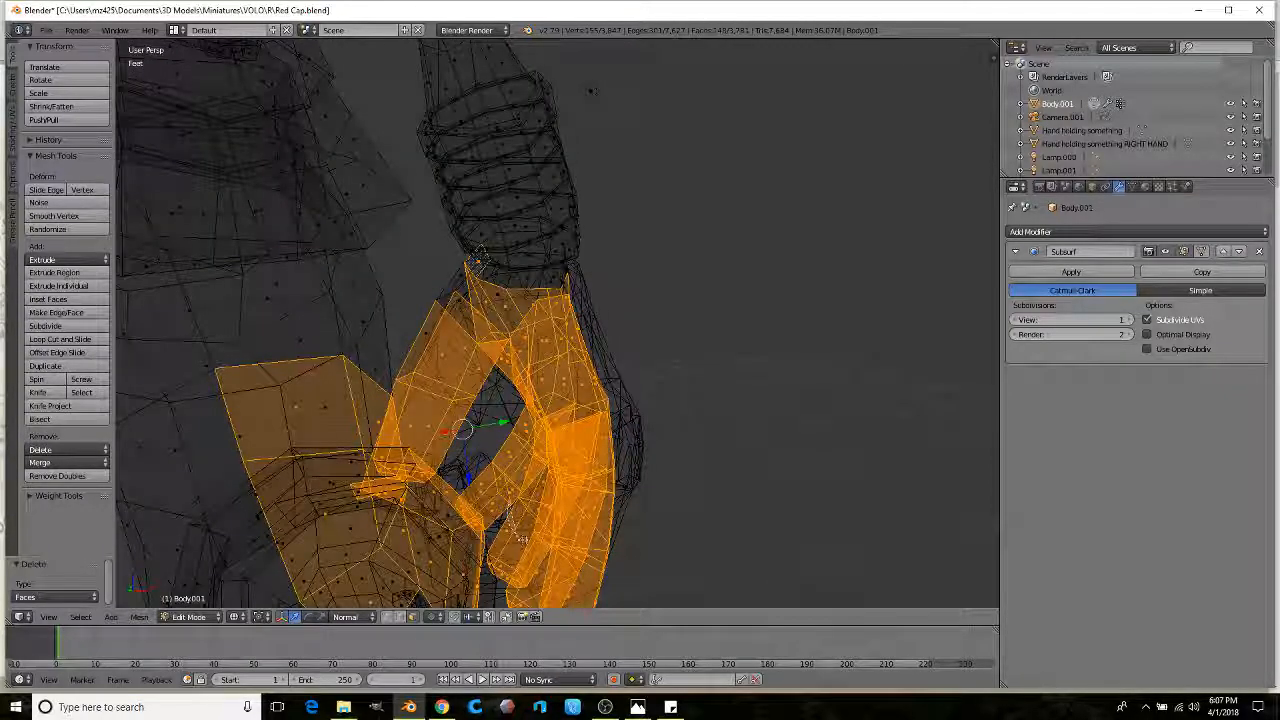
scroll(592, 88, up, 4)
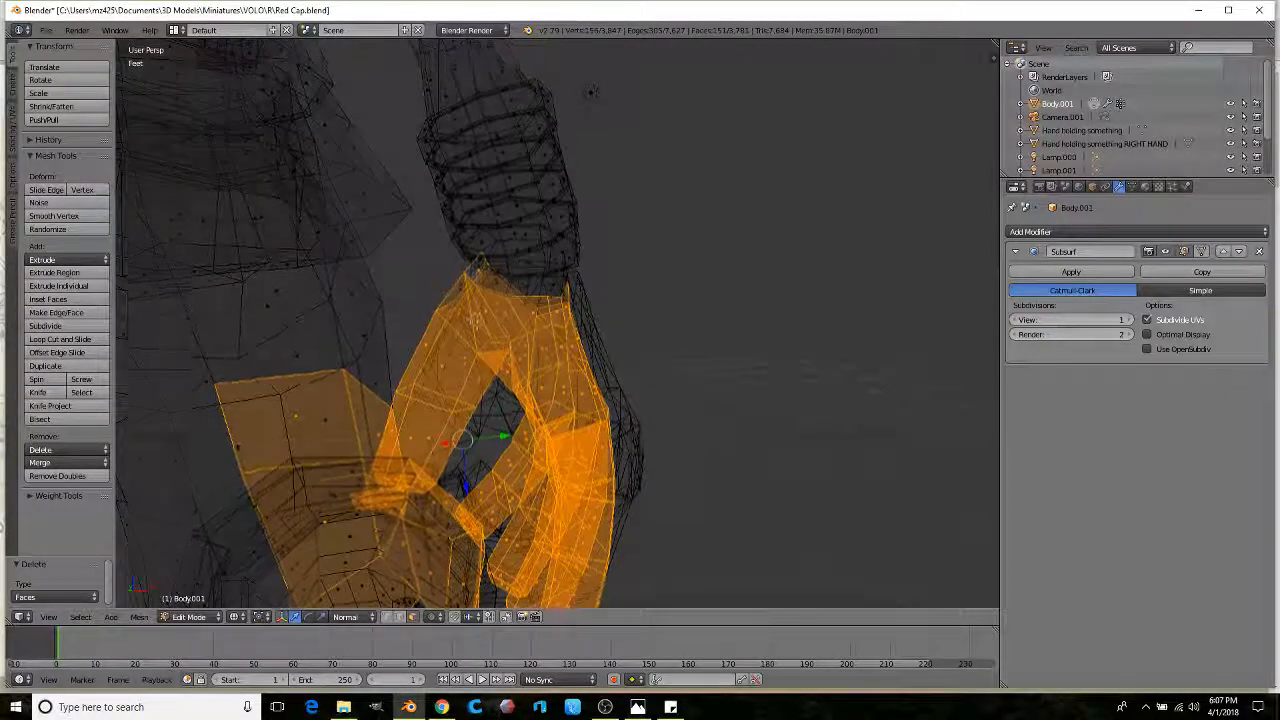
key(z)
middle_drag(452, 280, 401, 383)
key(z)
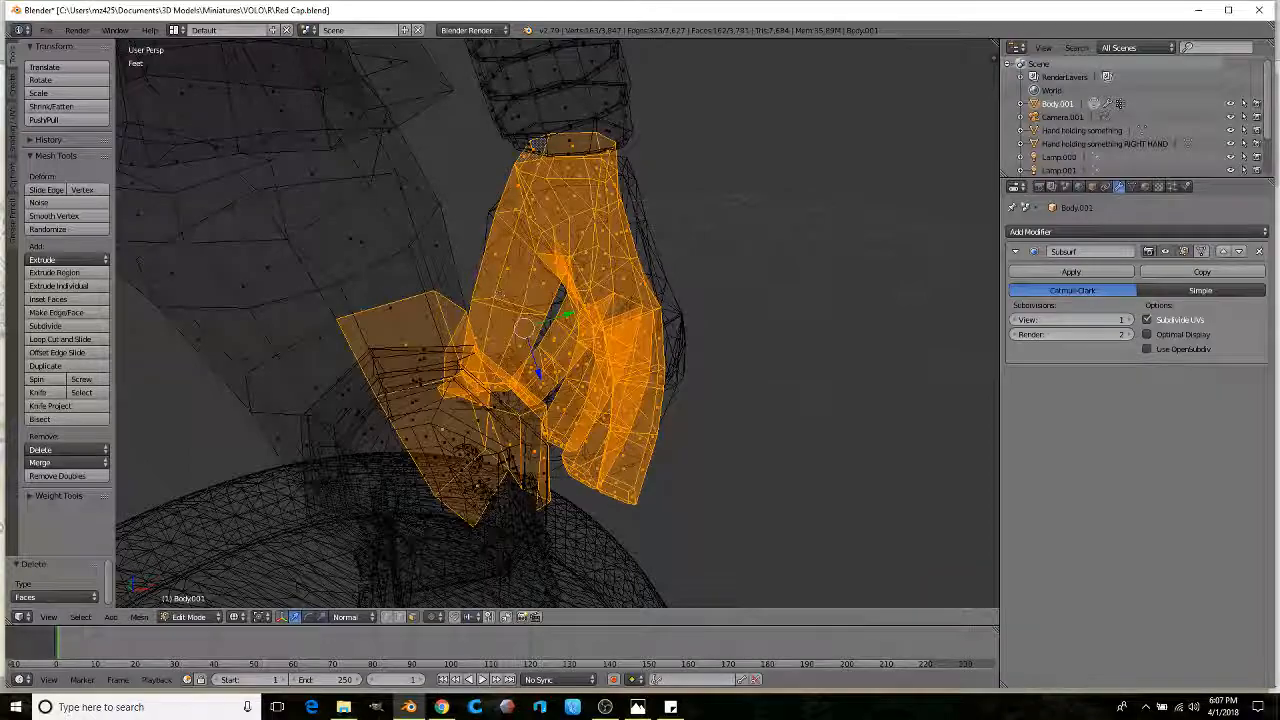
key(z)
middle_drag(449, 499, 527, 508)
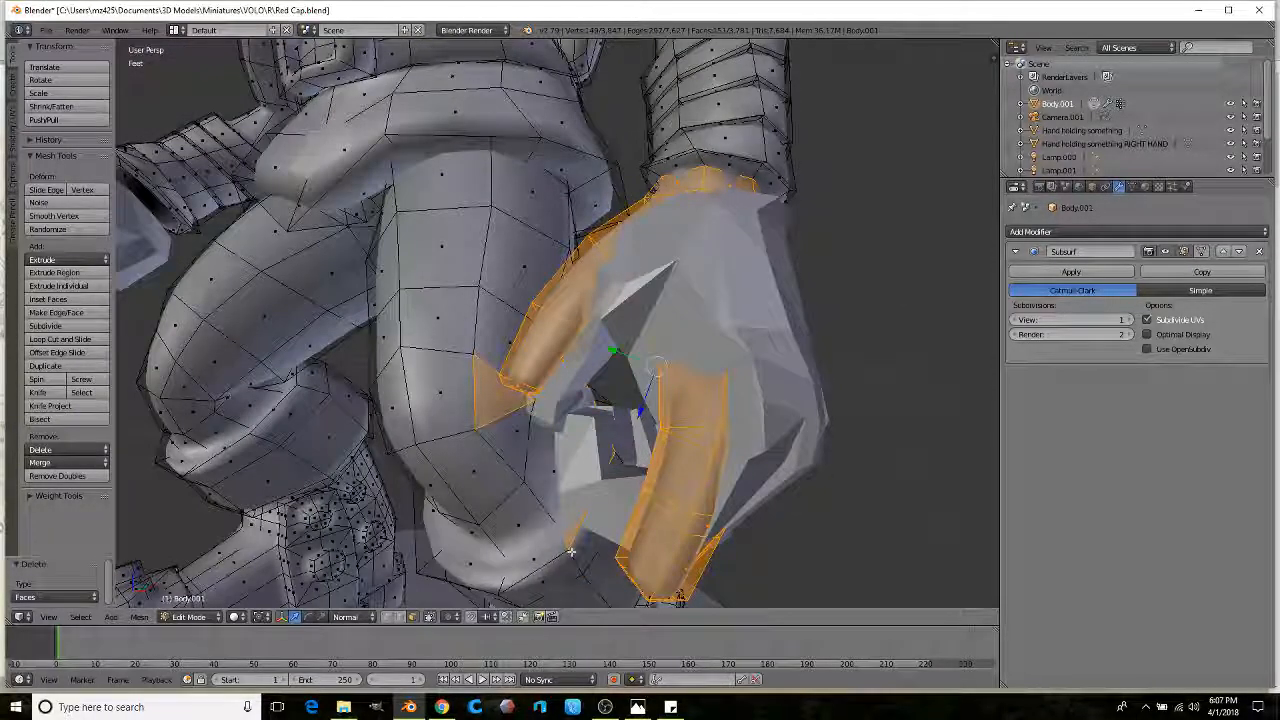
Step: Delete the second original hand's faces and return to Object Mode
key(z)
scroll(503, 403, down, 4)
mouse_move(503, 403)
middle_down()
mouse_move(531, 414)
mouse_move(604, 342)
mouse_move(640, 336)
middle_up()
key(z)
key(z)
scroll(604, 342, up, 3)
key(z)
key(x)
click(641, 339)
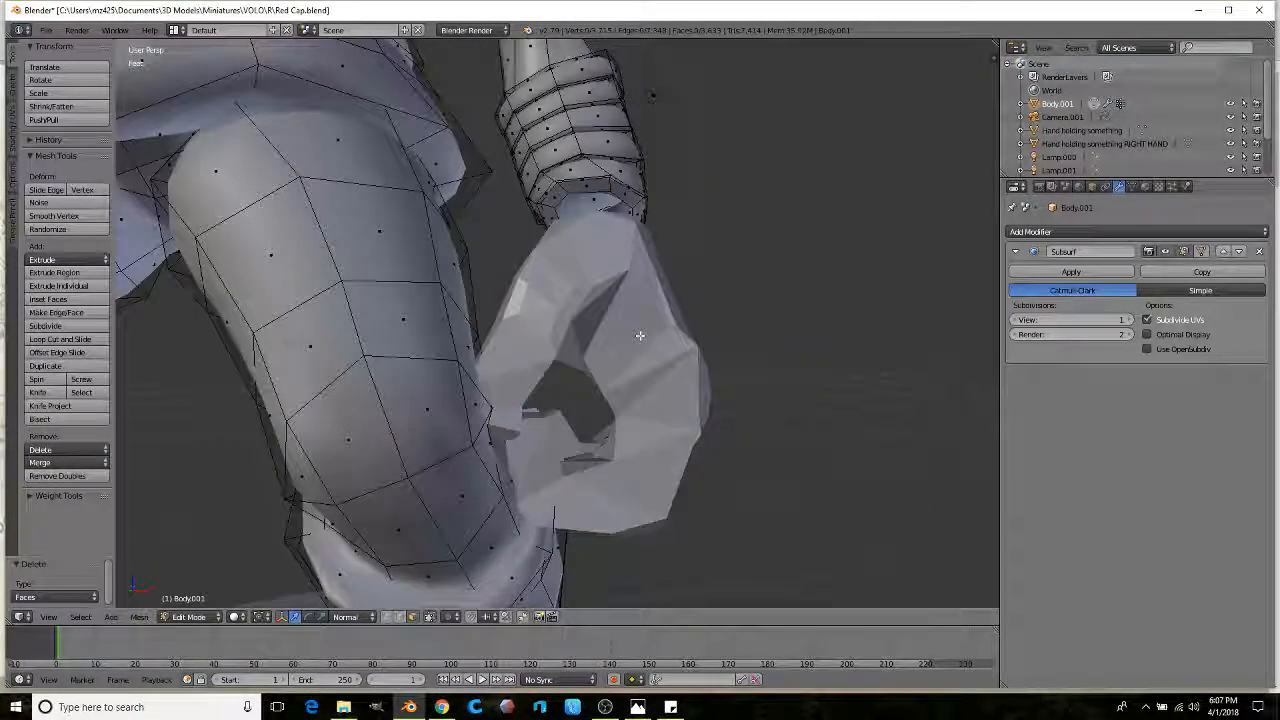
scroll(628, 300, down, 3)
middle_drag(628, 300, 577, 269)
scroll(465, 340, up, 1)
key(Tab)
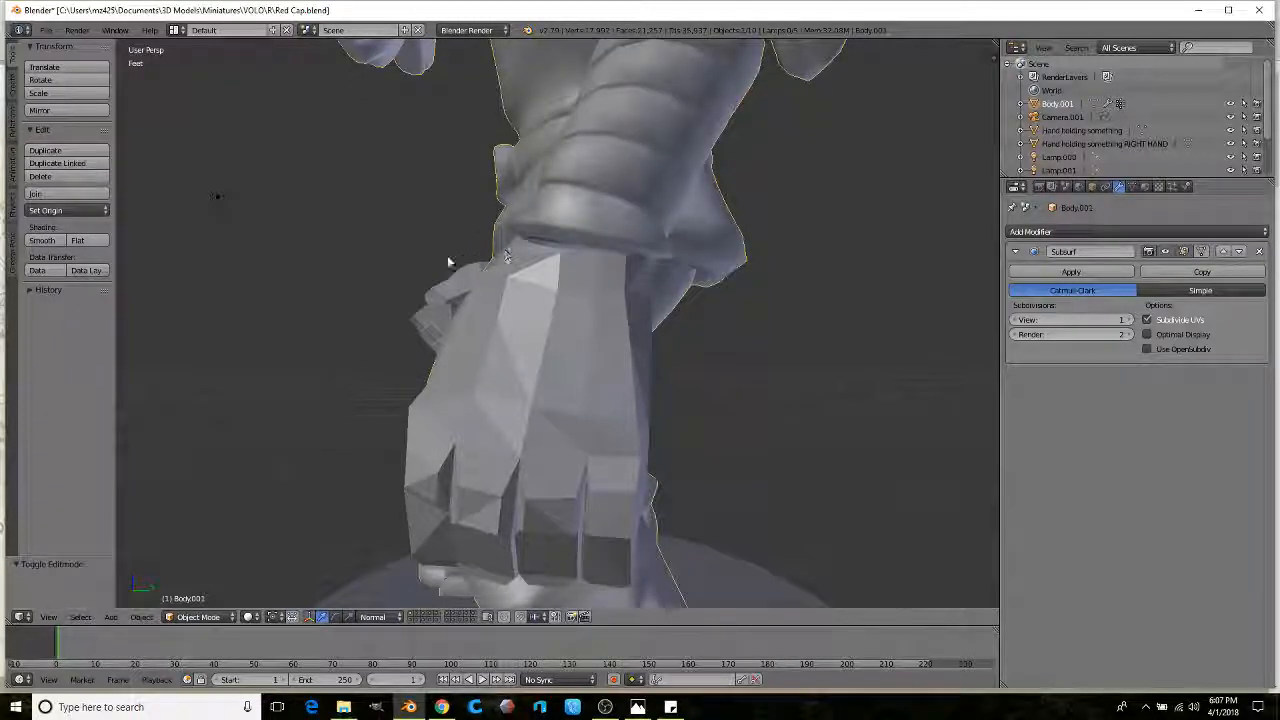
Step: Join the body and both hand pieces into one object and shade it smooth
scroll(457, 260, down, 3)
middle_drag(457, 260, 630, 268)
right_click(541, 342)
scroll(540, 338, down, 4)
scroll(378, 310, up, 1)
middle_drag(340, 309, 400, 312)
shift+right_click(234, 324)
click(47, 195)
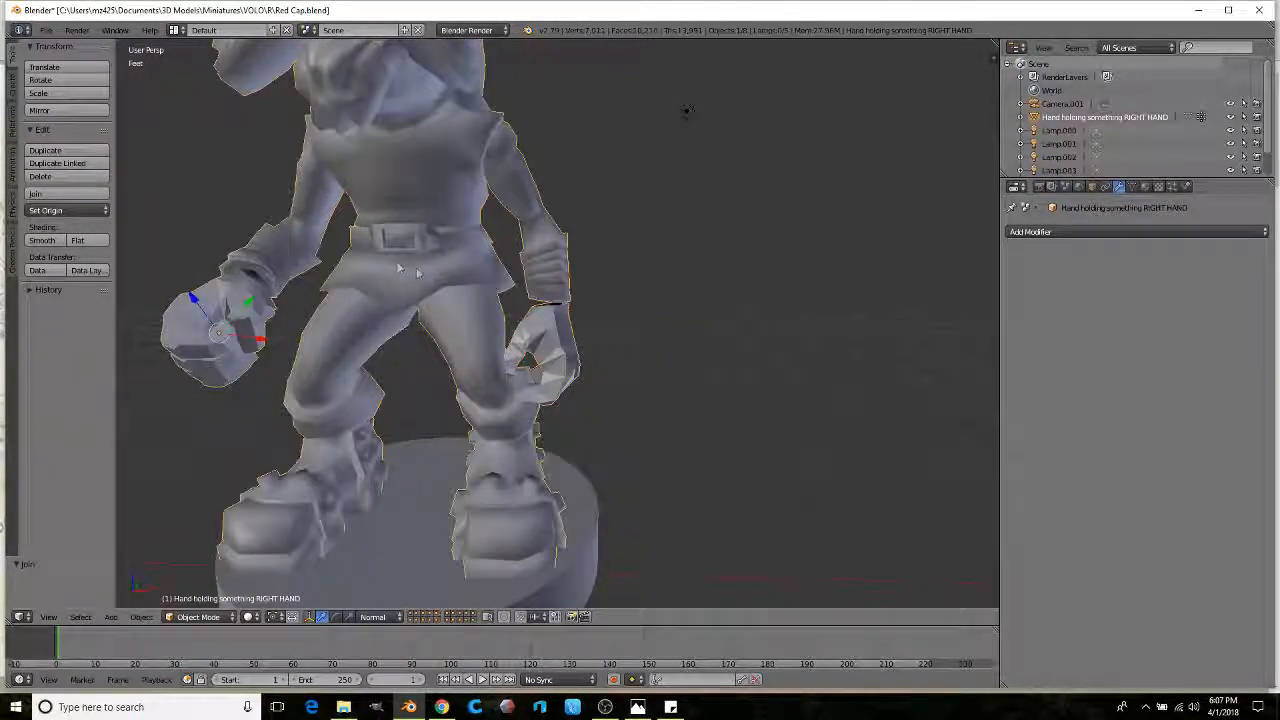
key(KP_Add)
click(50, 241)
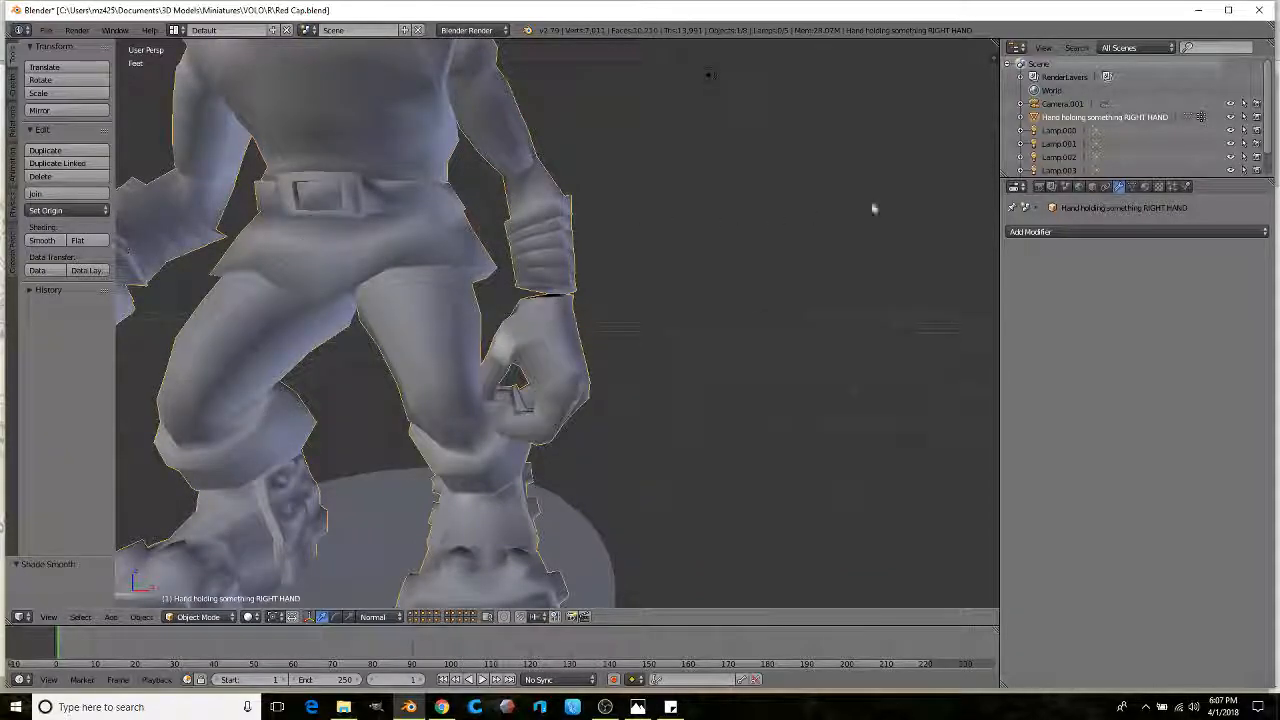
Step: Add a Subdivision Surface modifier, then convert the hand's triangles to quads in Edit Mode
click(1012, 232)
click(1019, 454)
middle_drag(760, 305, 575, 364)
key(Tab)
middle_drag(535, 291, 544, 298)
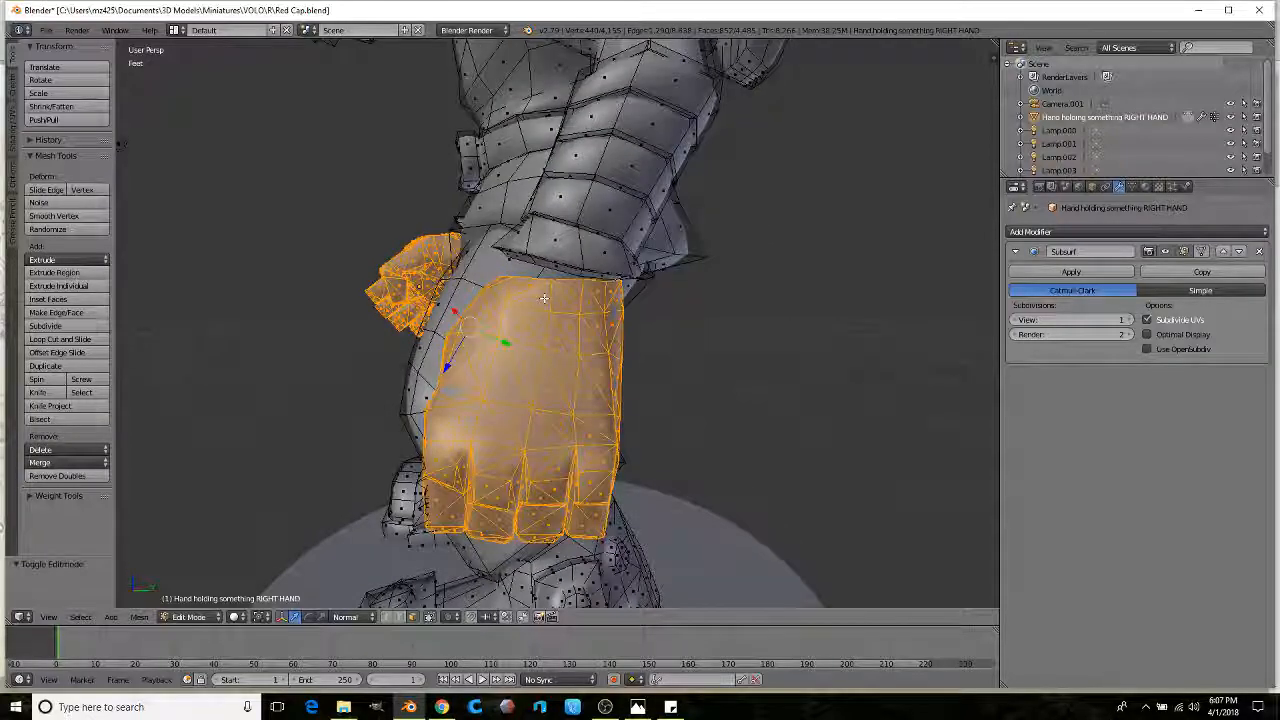
key(alt+j)
scroll(544, 298, up, 2)
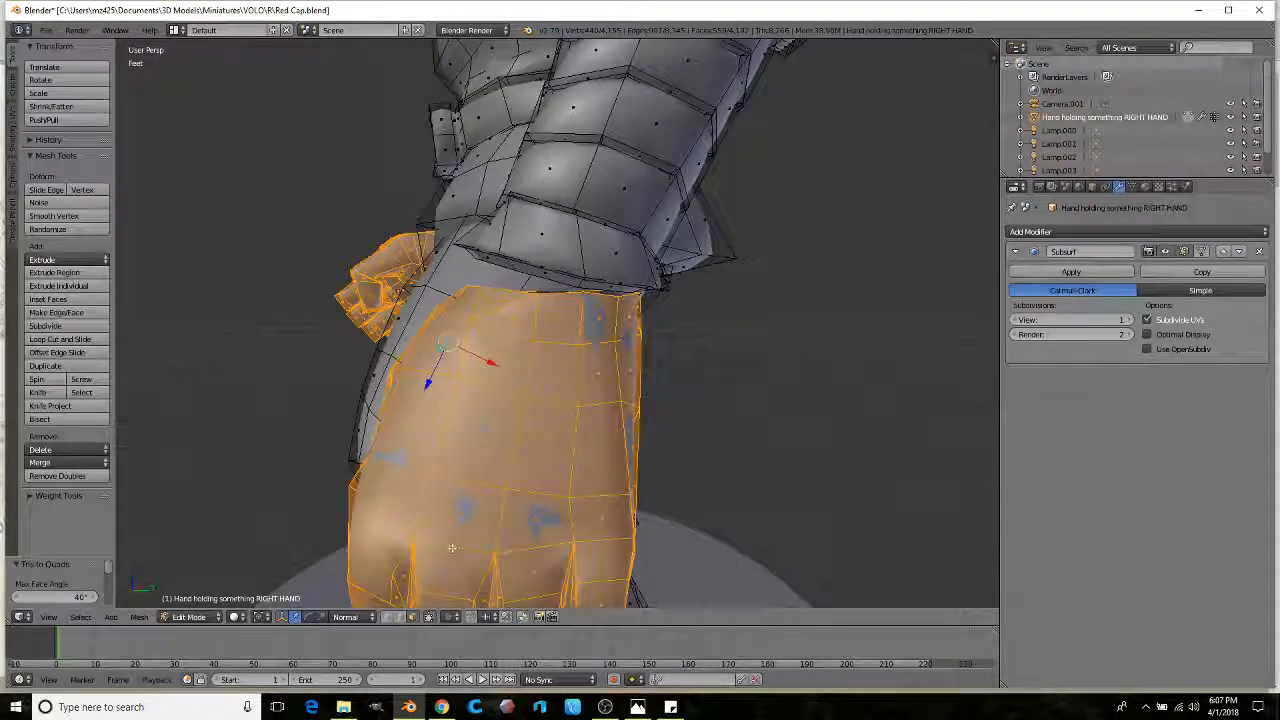
Step: Select the hand's top edge loop and the sleeve's loop and bridge them
alt+right_click(565, 293)
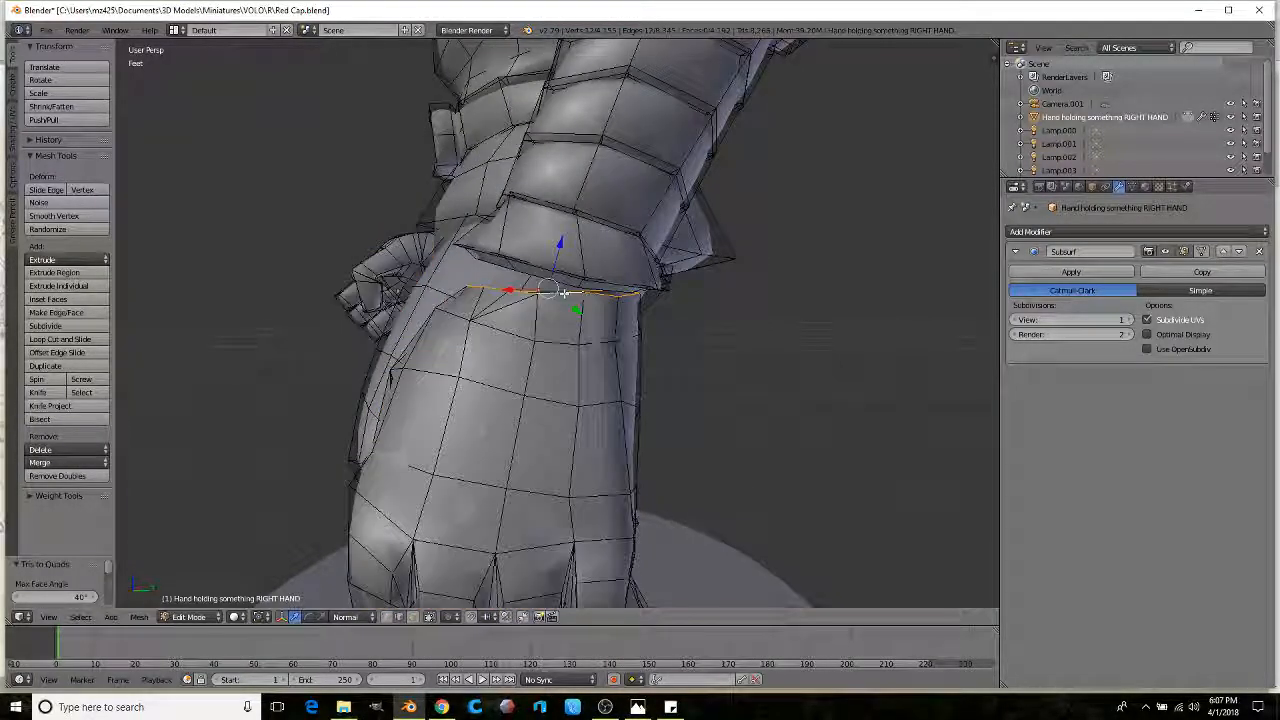
key(r)
middle_drag(596, 302, 500, 268)
scroll(500, 268, up, 1)
alt+shift+right_click(494, 254)
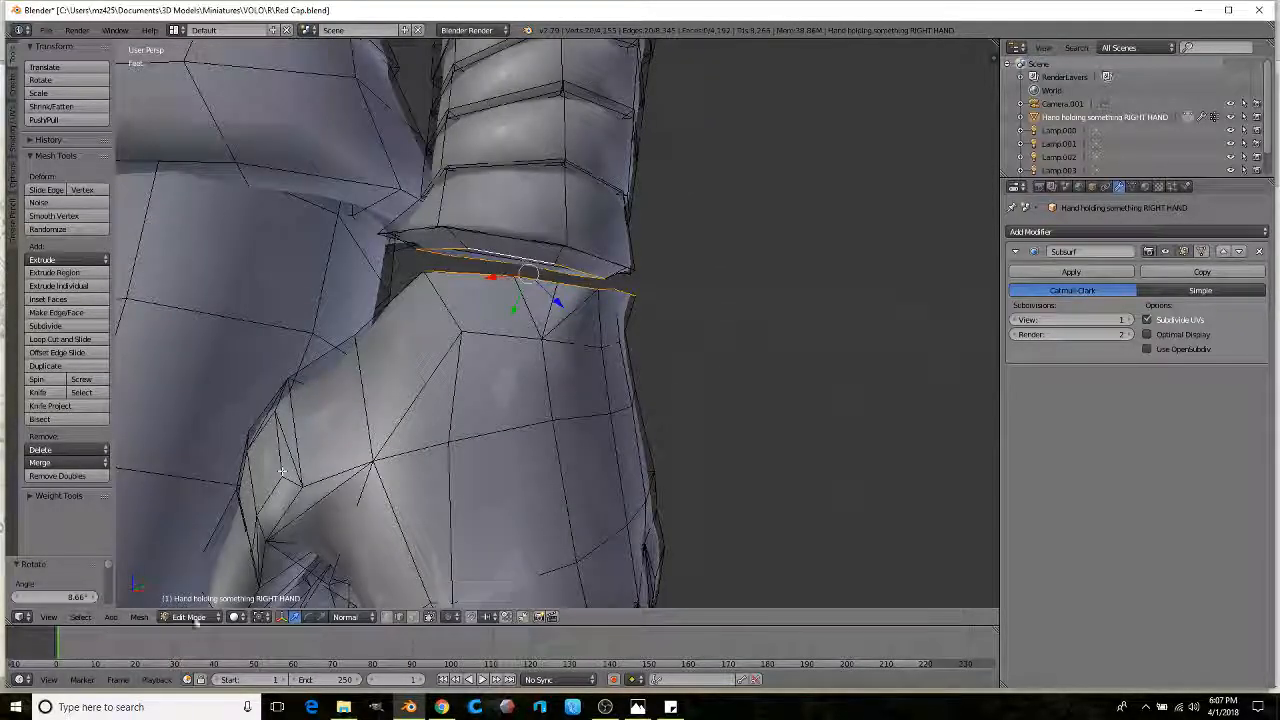
click(140, 617)
mouse_move(194, 429)
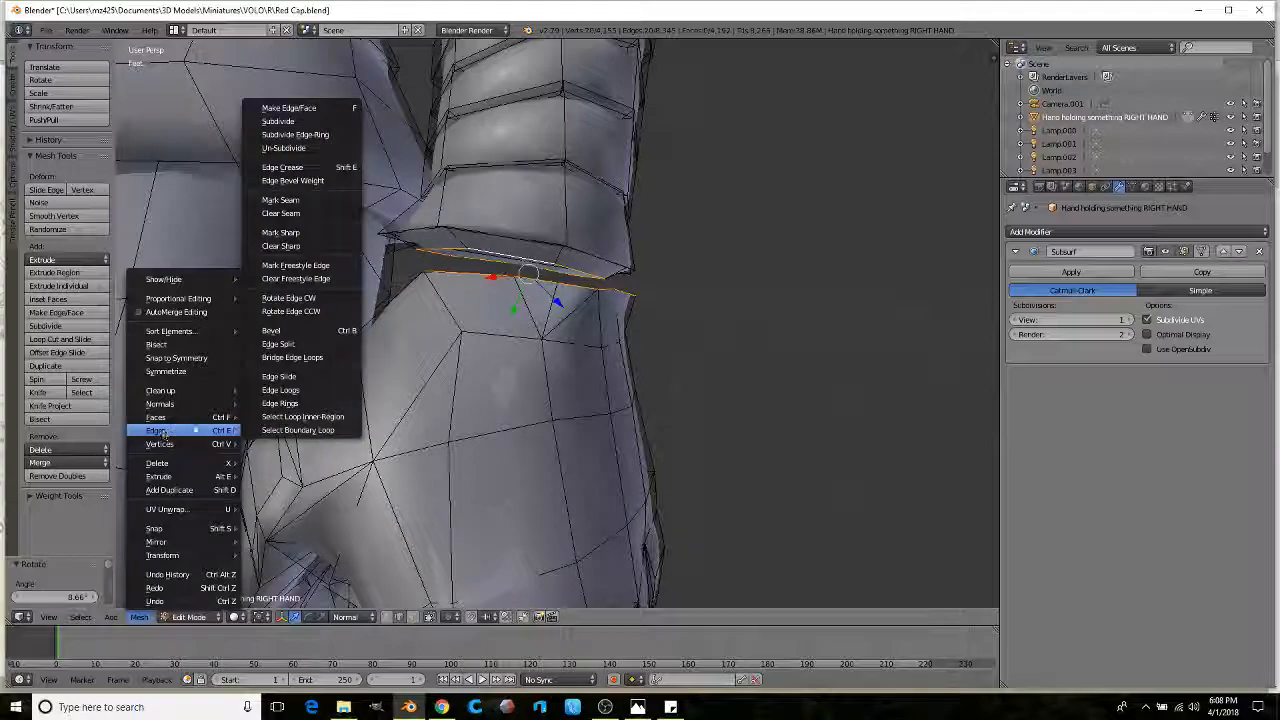
click(306, 359)
scroll(469, 286, down, 5)
shift+middle_drag(501, 292, 554, 294)
Step: Check the result in Object Mode, then try moving the hand edge and undo it
key(Tab)
scroll(522, 287, up, 4)
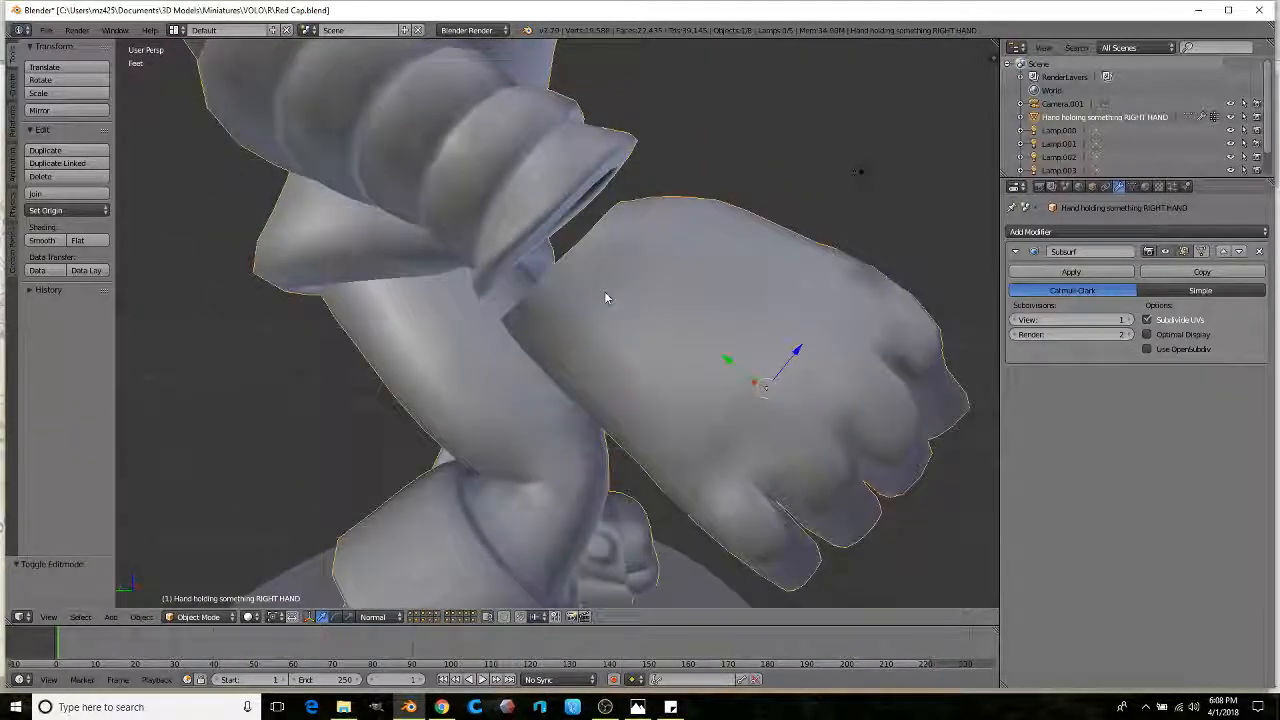
key(Tab)
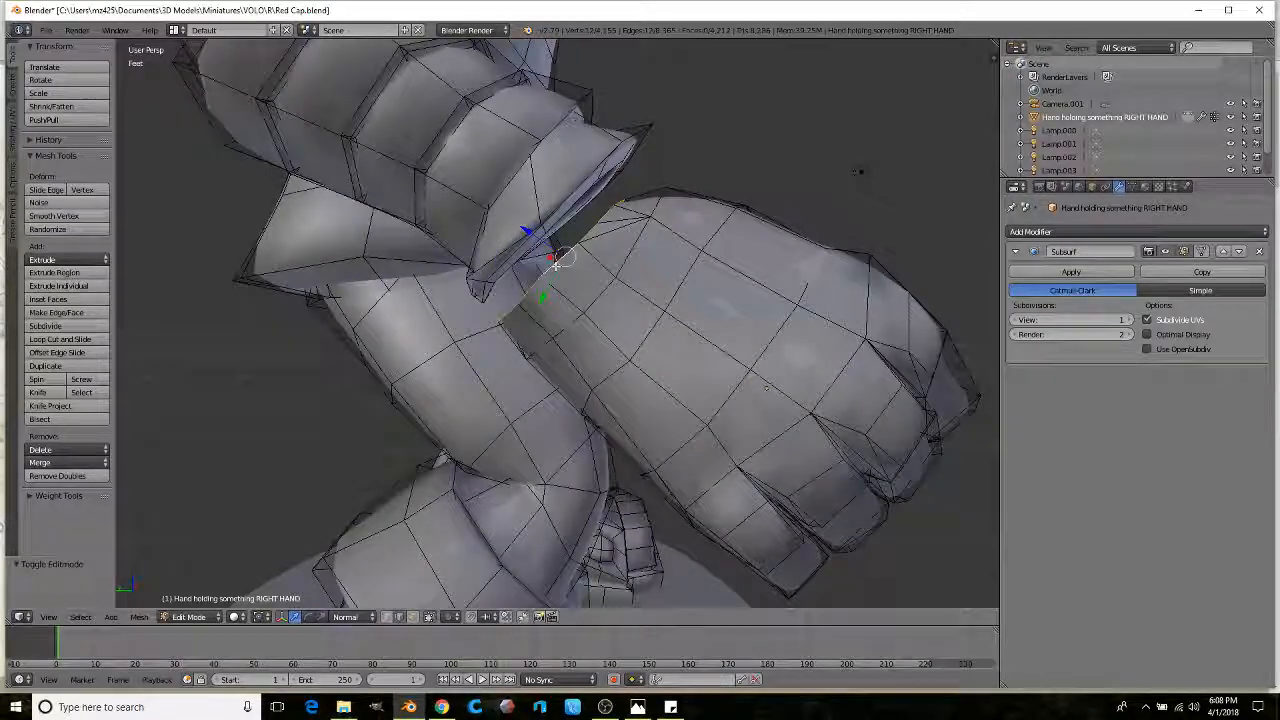
middle_drag(557, 263, 566, 271)
key(g)
click(627, 218)
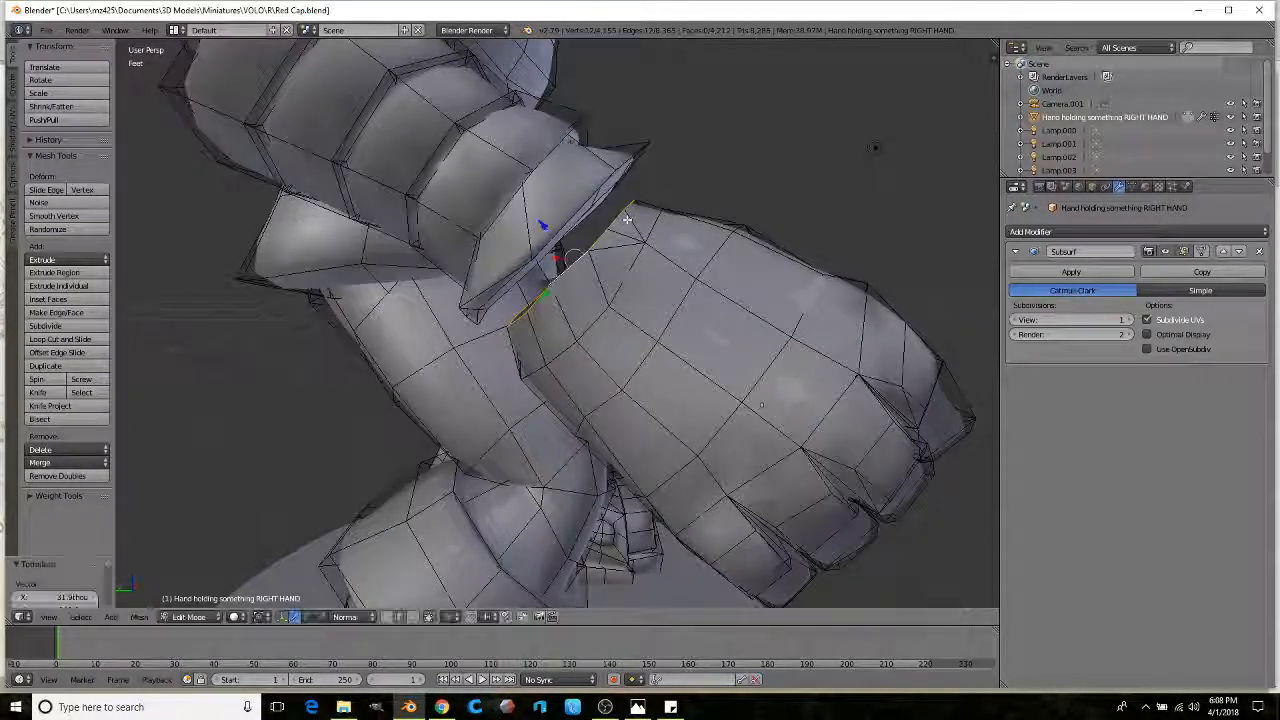
key(g)
scroll(560, 300, up, 3)
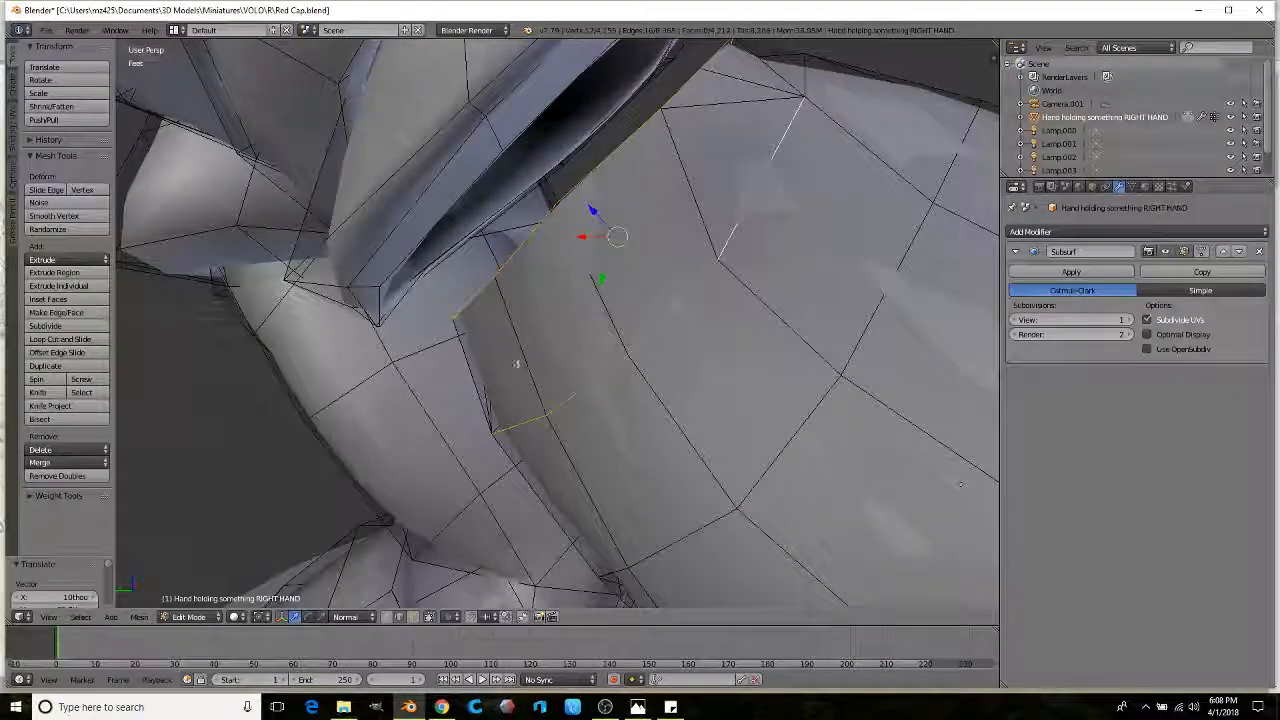
key(ctrl+z)
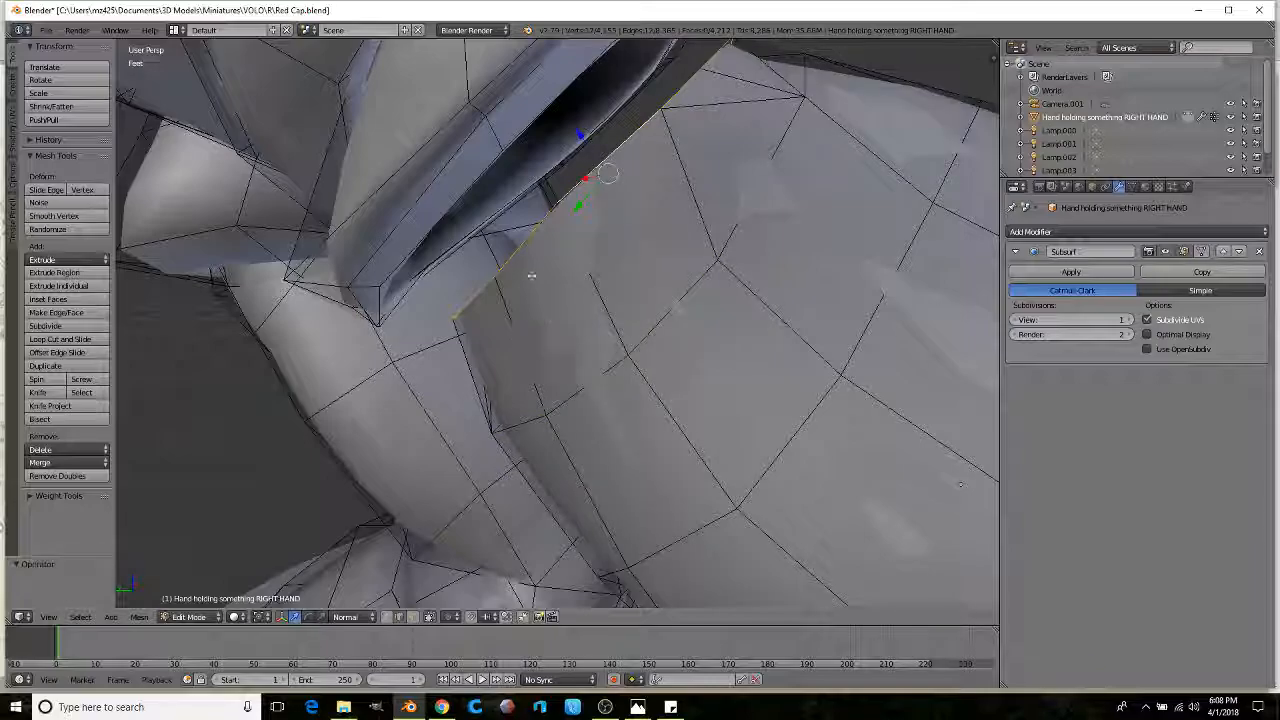
middle_drag(535, 284, 518, 256)
scroll(385, 229, down, 5)
Step: Bridge the hand's remaining open edge rings with faces and return to Object Mode
middle_drag(385, 229, 228, 572)
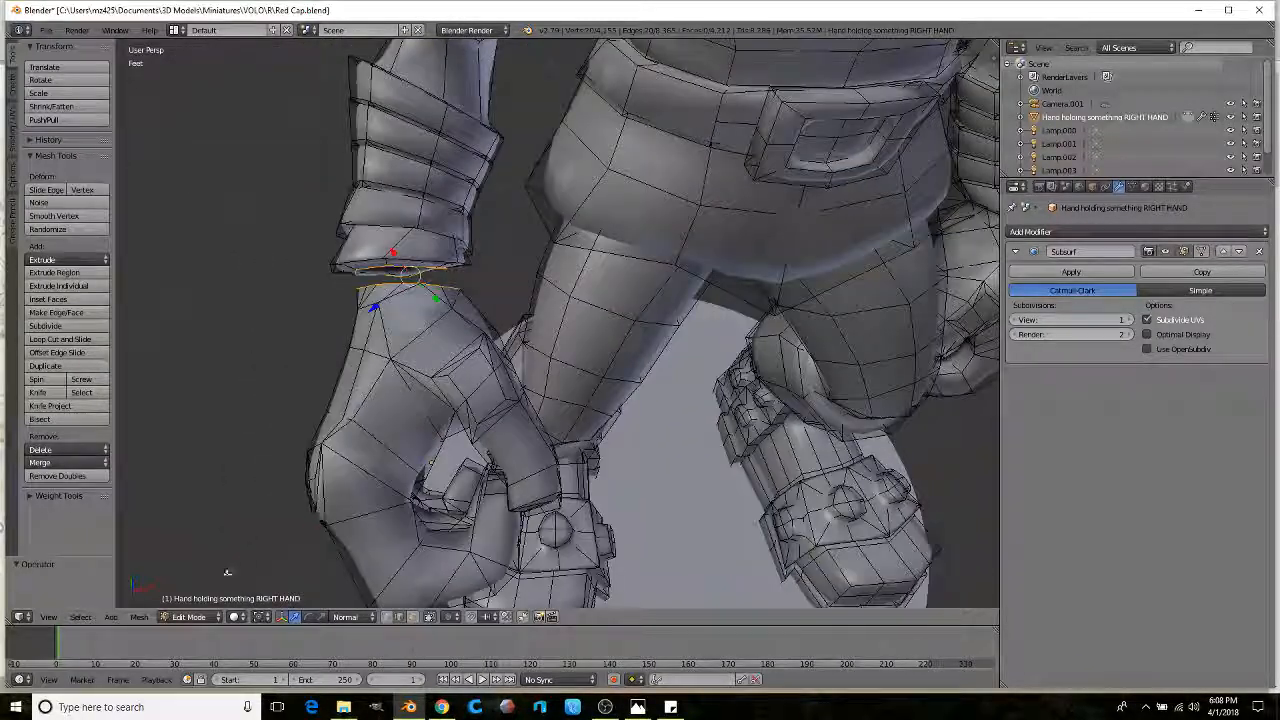
click(138, 617)
mouse_move(163, 432)
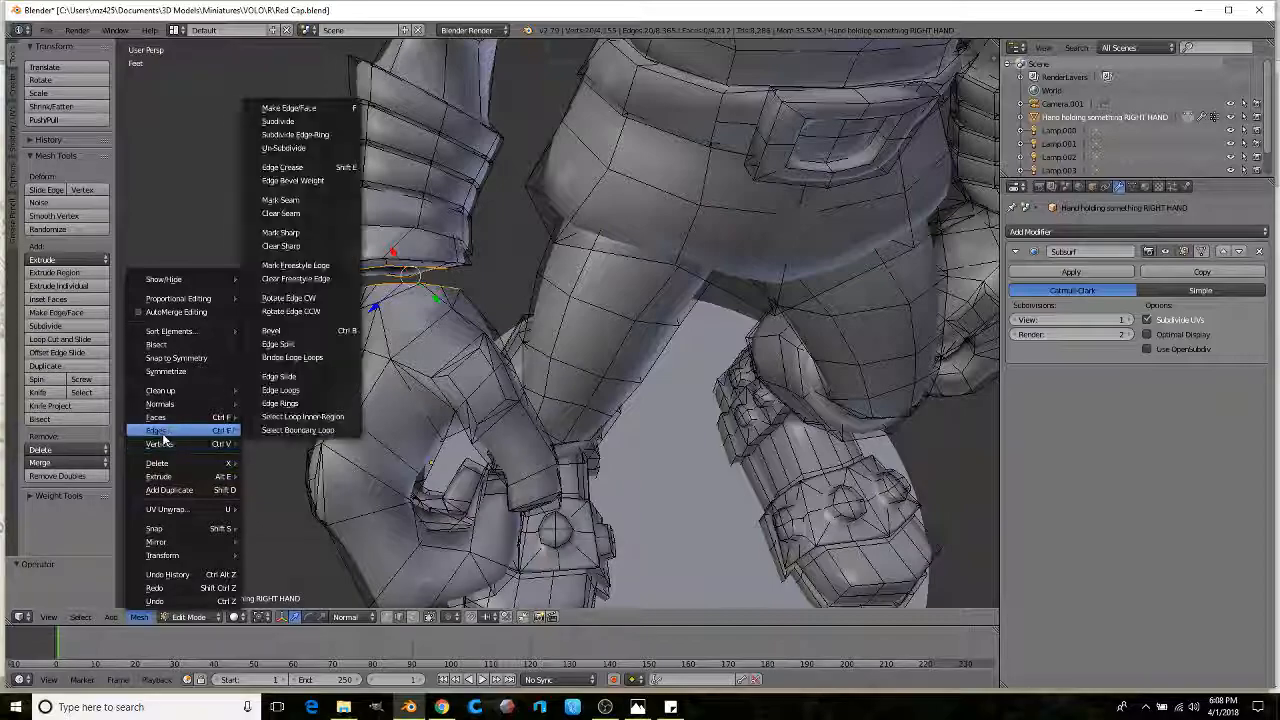
click(301, 358)
scroll(420, 360, down, 5)
middle_drag(420, 360, 330, 330)
scroll(512, 304, down, 4)
key(Tab)
click(198, 616)
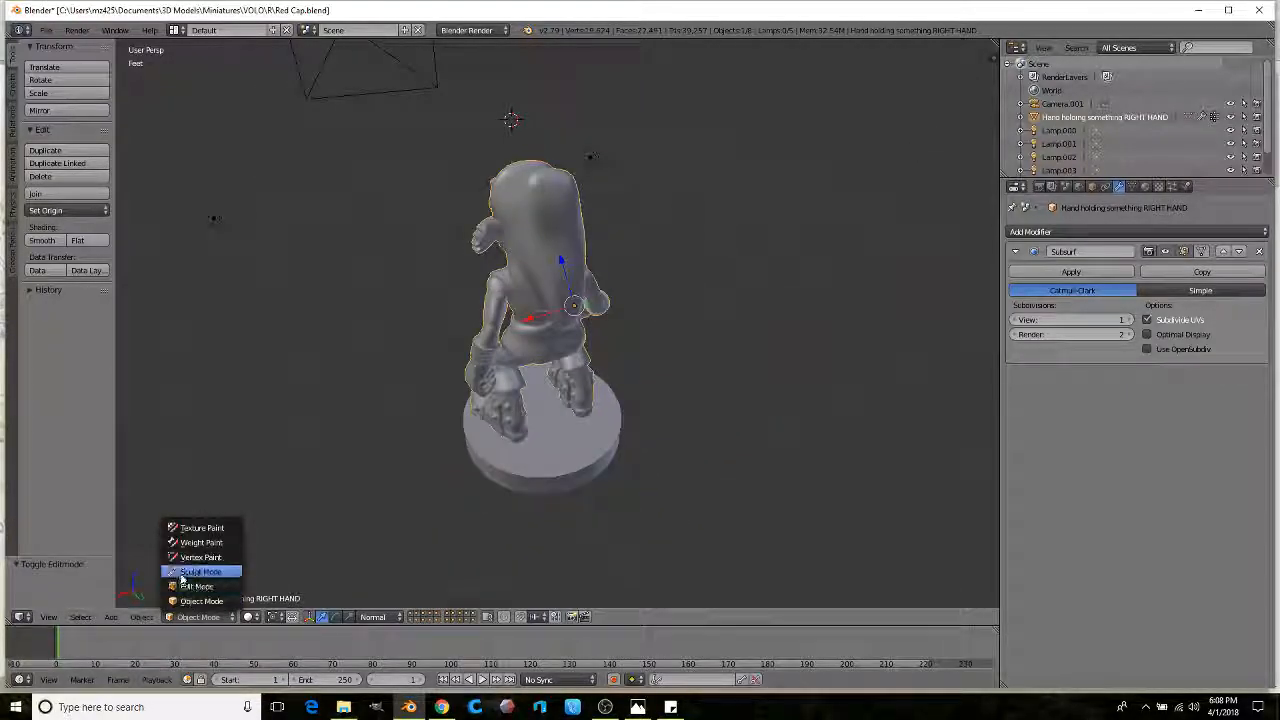
click(195, 574)
middle_drag(251, 237, 137, 157)
click(66, 115)
click(53, 192)
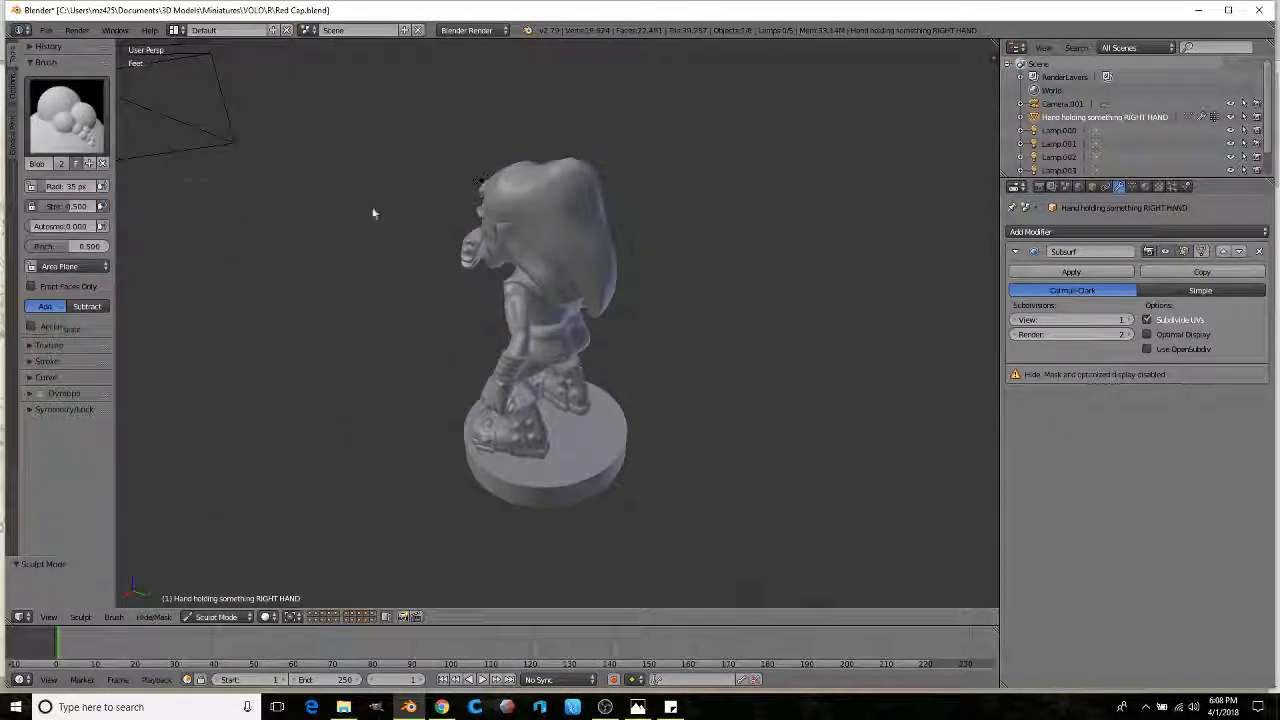
middle_drag(365, 206, 478, 202)
mouse_move(605, 297)
middle_down()
mouse_move(543, 248)
mouse_move(569, 266)
mouse_move(446, 263)
mouse_move(538, 248)
mouse_move(497, 277)
mouse_move(469, 277)
middle_up()
scroll(480, 277, up, 3)
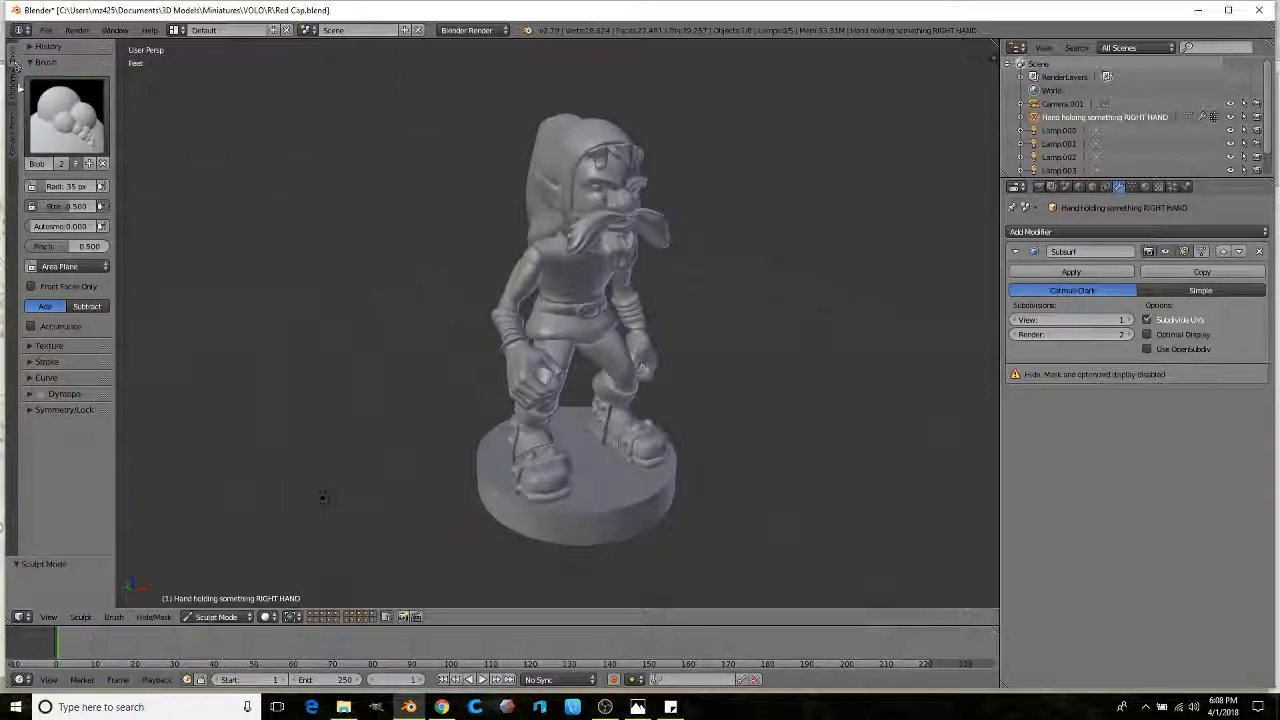
click(214, 616)
click(218, 602)
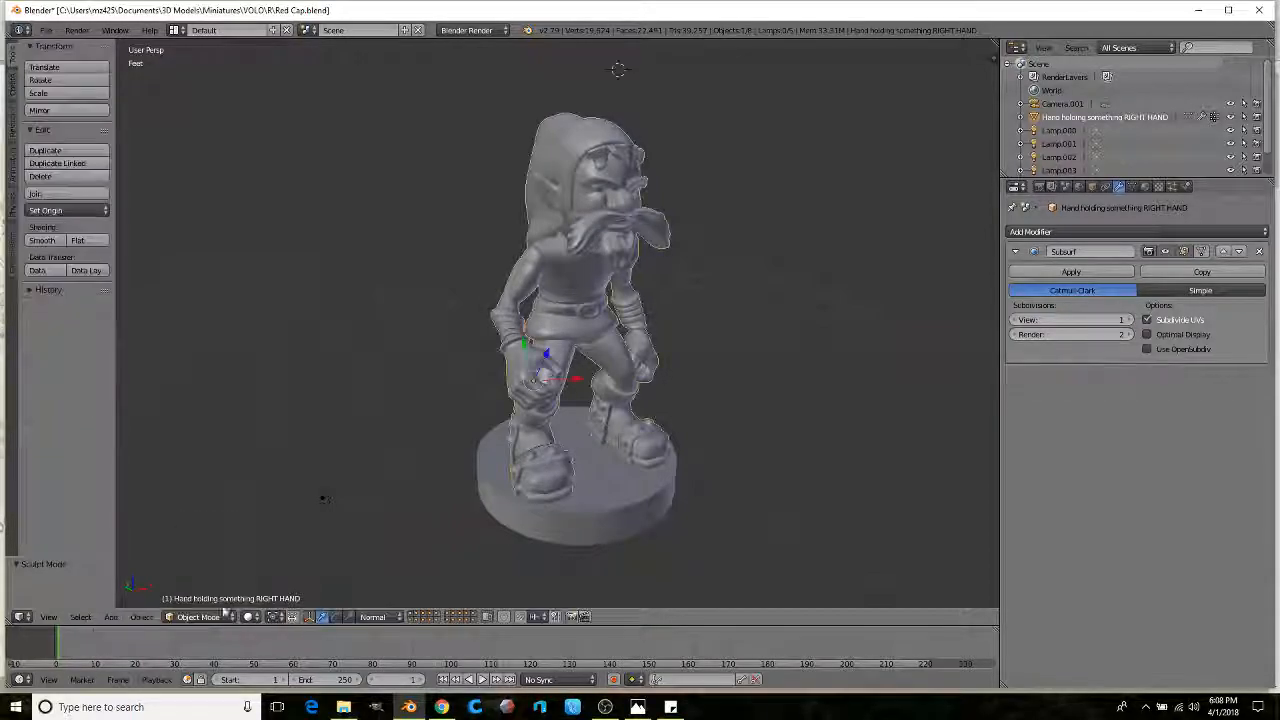
Step: Add a new cube and move it along X to the left of the figure
click(12, 86)
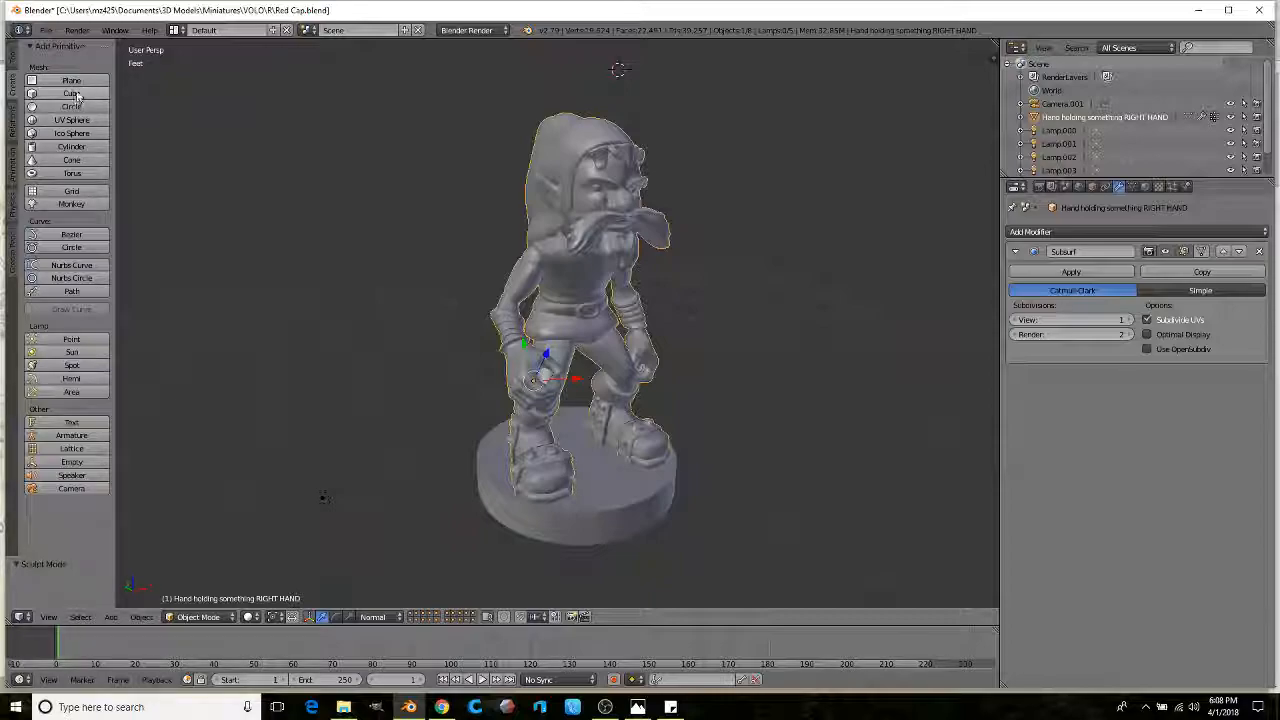
scroll(463, 251, down, 6)
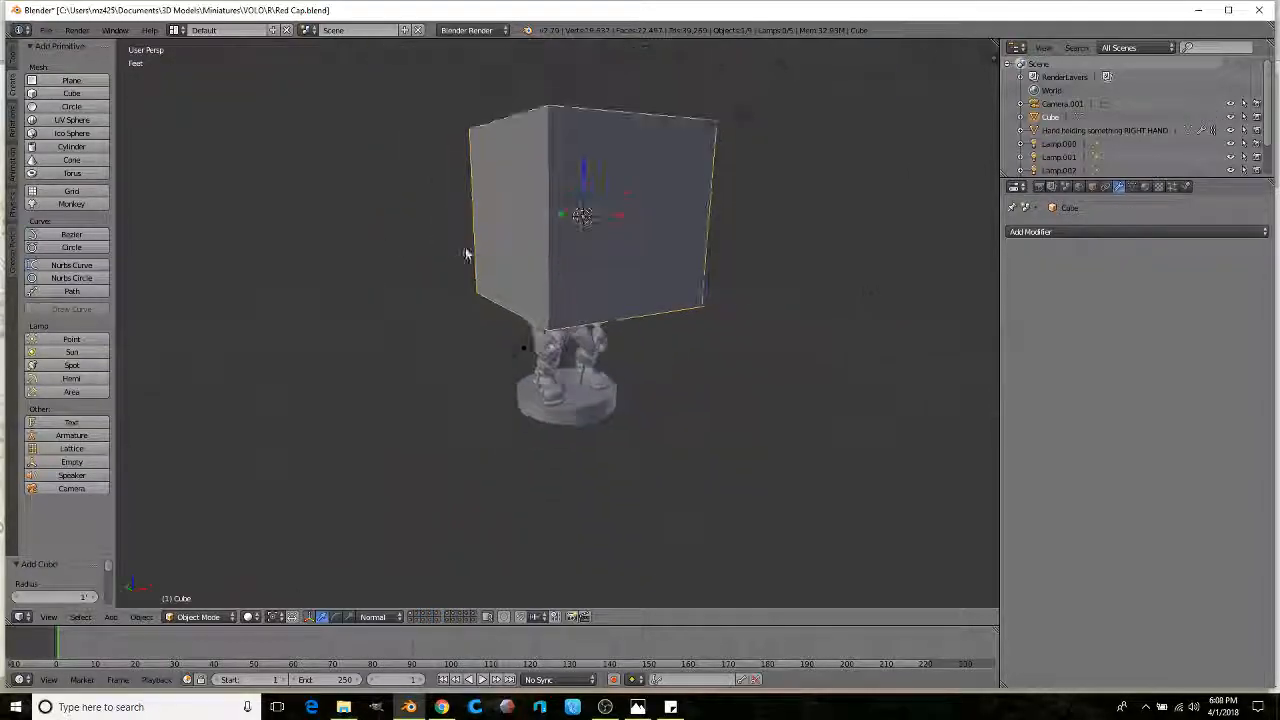
key(g)
key(x)
click(477, 272)
middle_drag(477, 272, 515, 350)
scroll(577, 262, up, 2)
scroll(515, 350, down, 3)
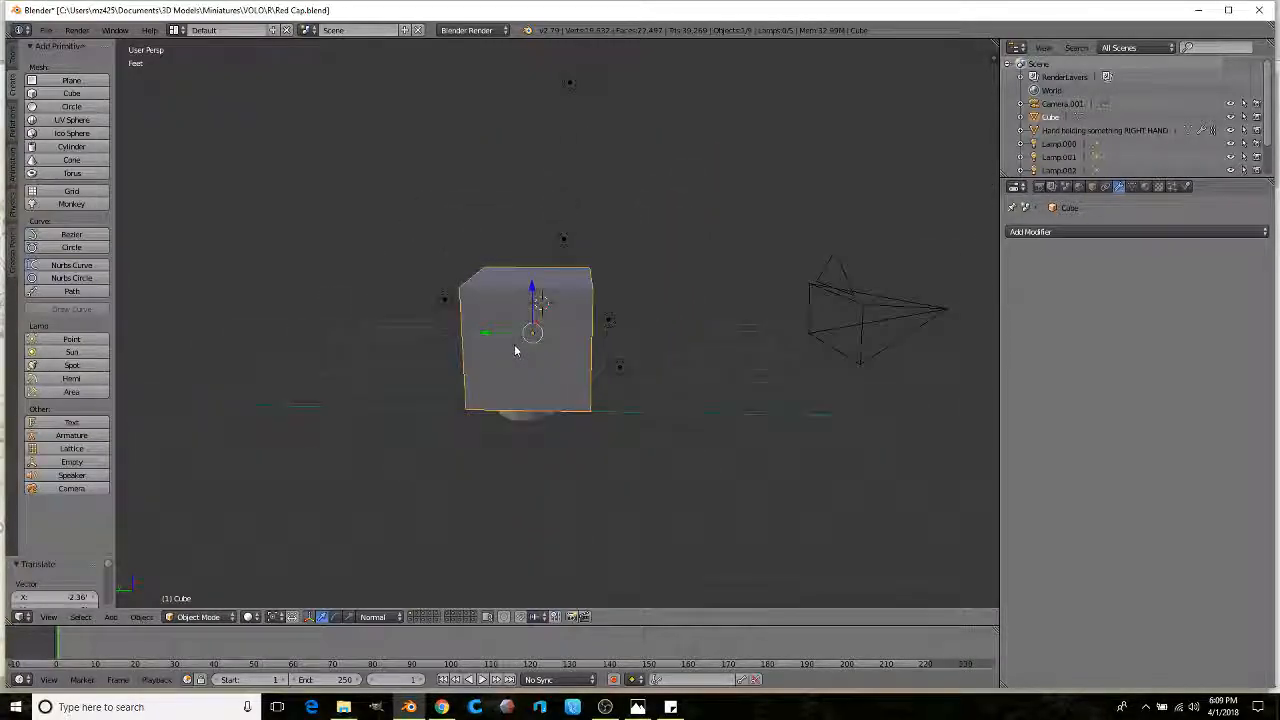
Step: In Edit Mode, extrude the cube's top face upward twice to form a column
key(Tab)
right_click(499, 309)
middle_drag(499, 309, 531, 343)
scroll(514, 320, down, 1)
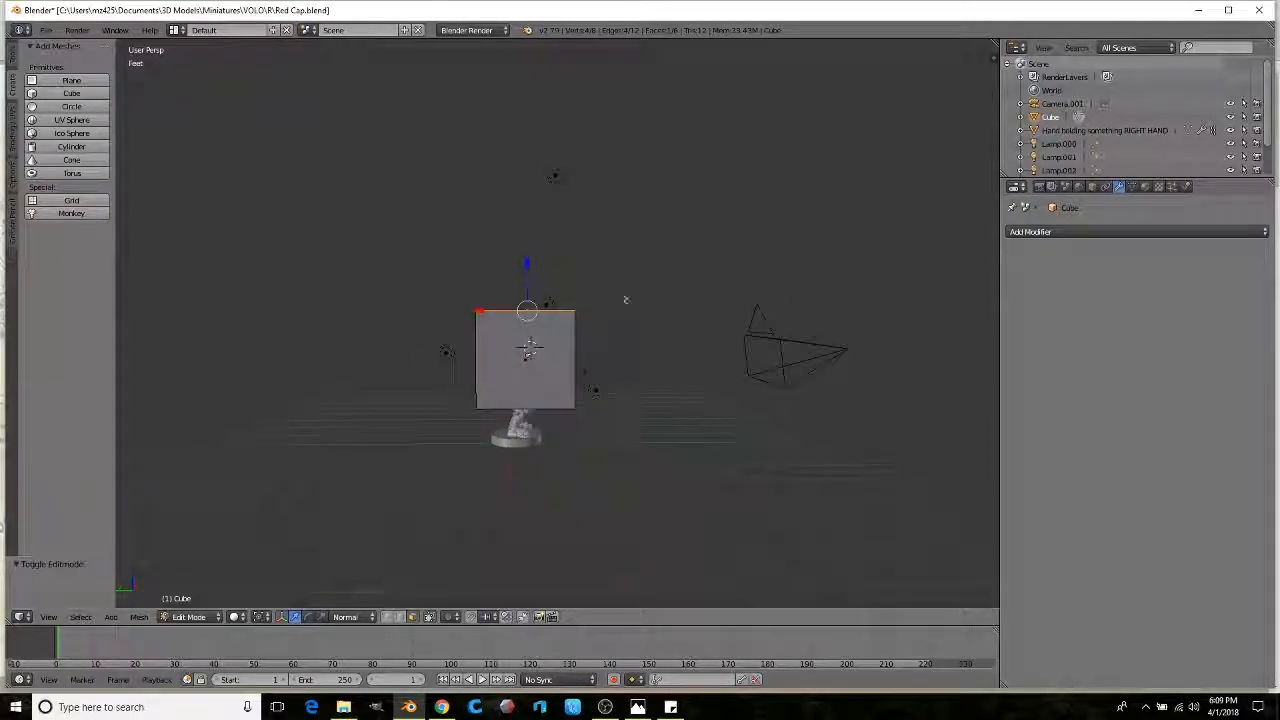
key(e)
click(643, 209)
middle_drag(643, 209, 633, 250)
key(e)
click(644, 136)
middle_drag(644, 136, 540, 203)
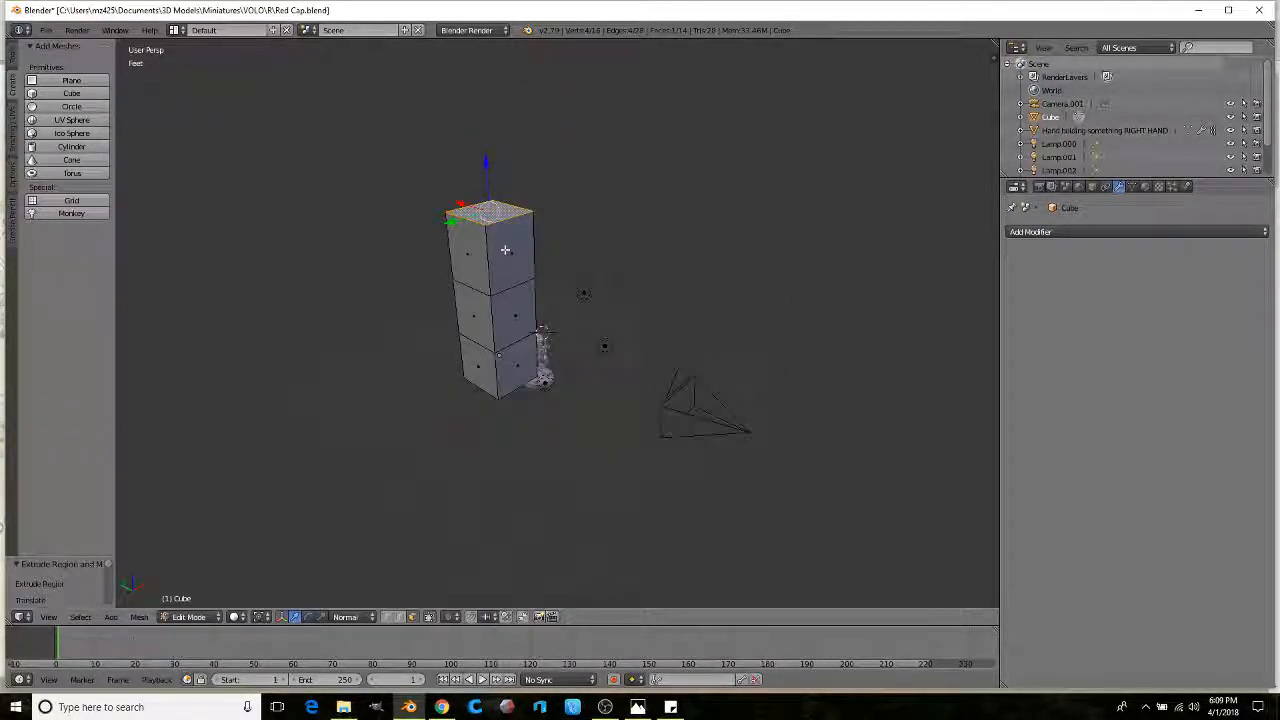
Step: Extrude the top face a short way and shrink it inward
right_click(505, 249)
middle_drag(505, 249, 540, 222)
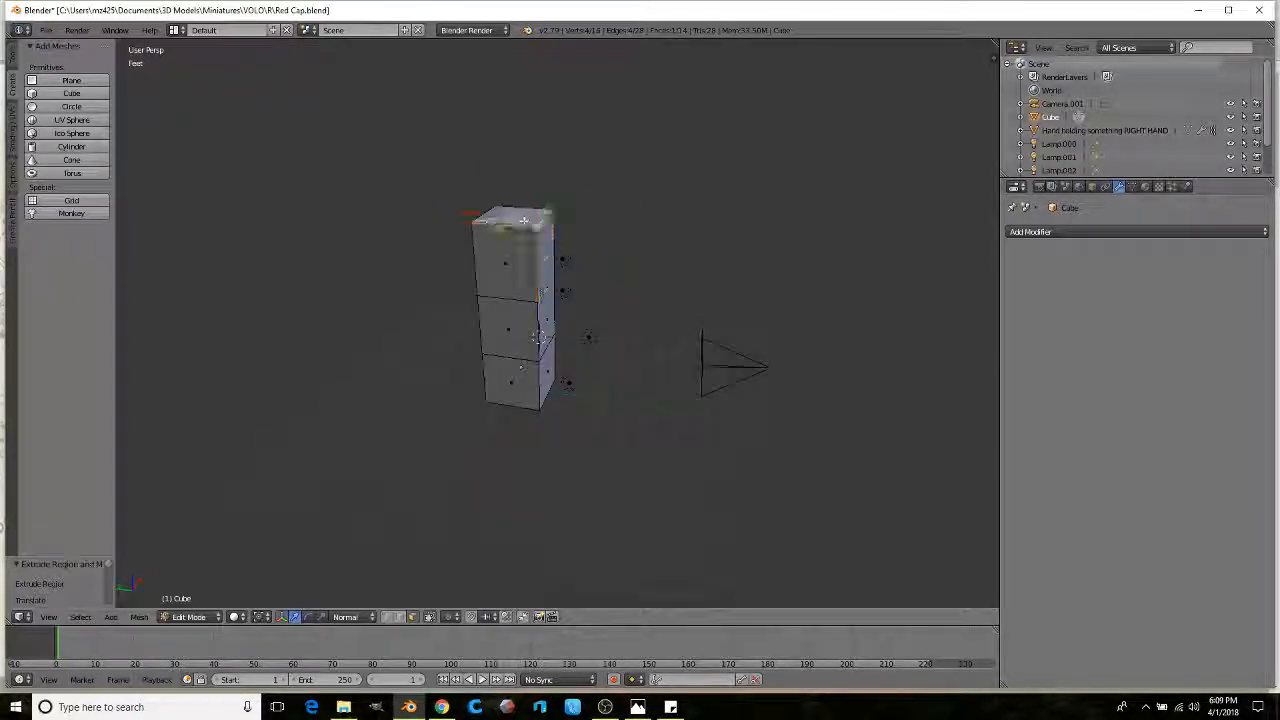
scroll(523, 220, down, 1)
key(e)
click(637, 234)
key(s)
click(598, 240)
Step: Extrude the top face again, then widen and rescale it
key(e)
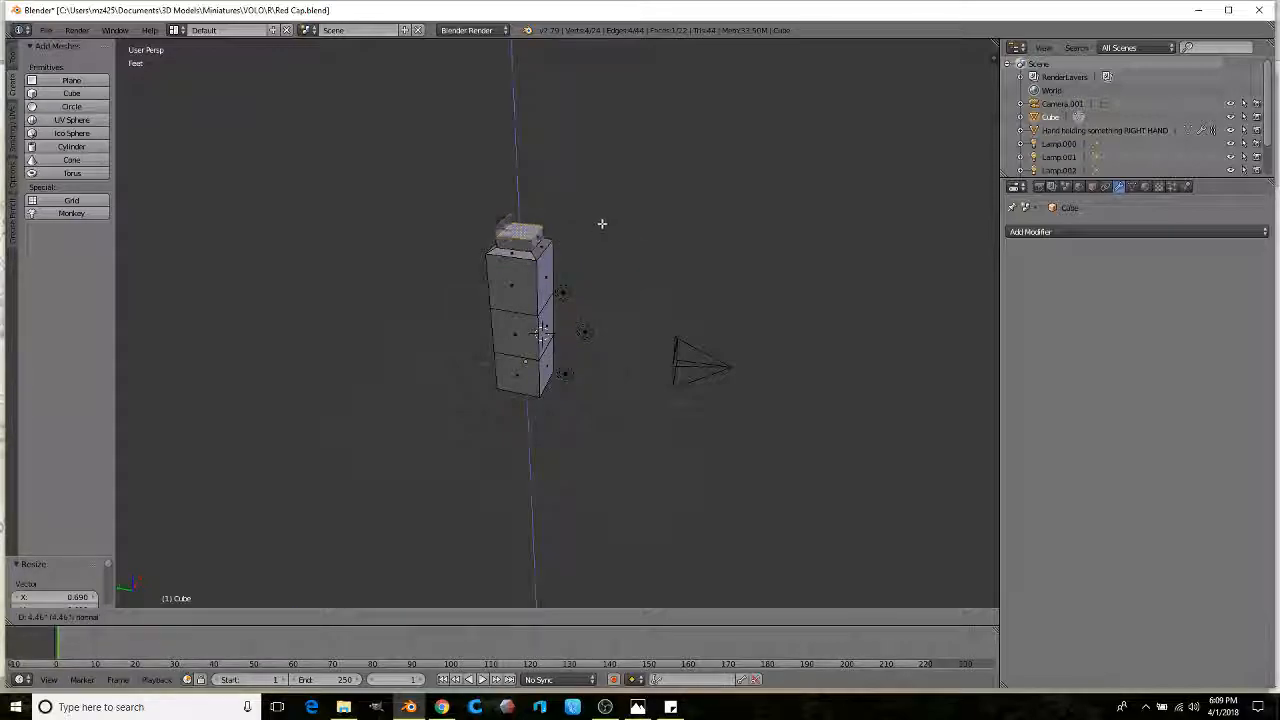
click(603, 217)
key(s)
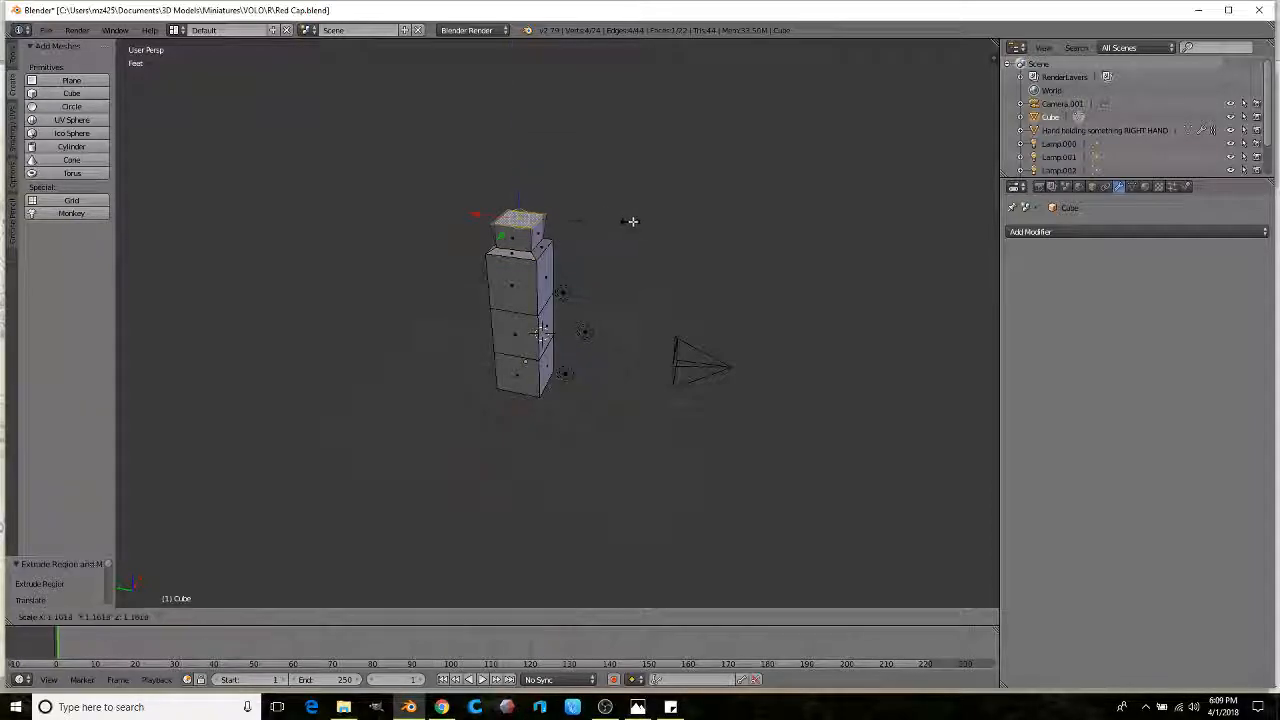
click(655, 217)
middle_drag(655, 217, 586, 209)
key(s)
click(604, 205)
Step: Extrude the top upward and narrow it into a tapered head, lowering it slightly
key(e)
click(606, 173)
key(s)
click(556, 183)
middle_drag(546, 189, 550, 140)
drag(511, 108, 511, 119)
middle_drag(585, 157, 563, 177)
scroll(563, 177, up, 2)
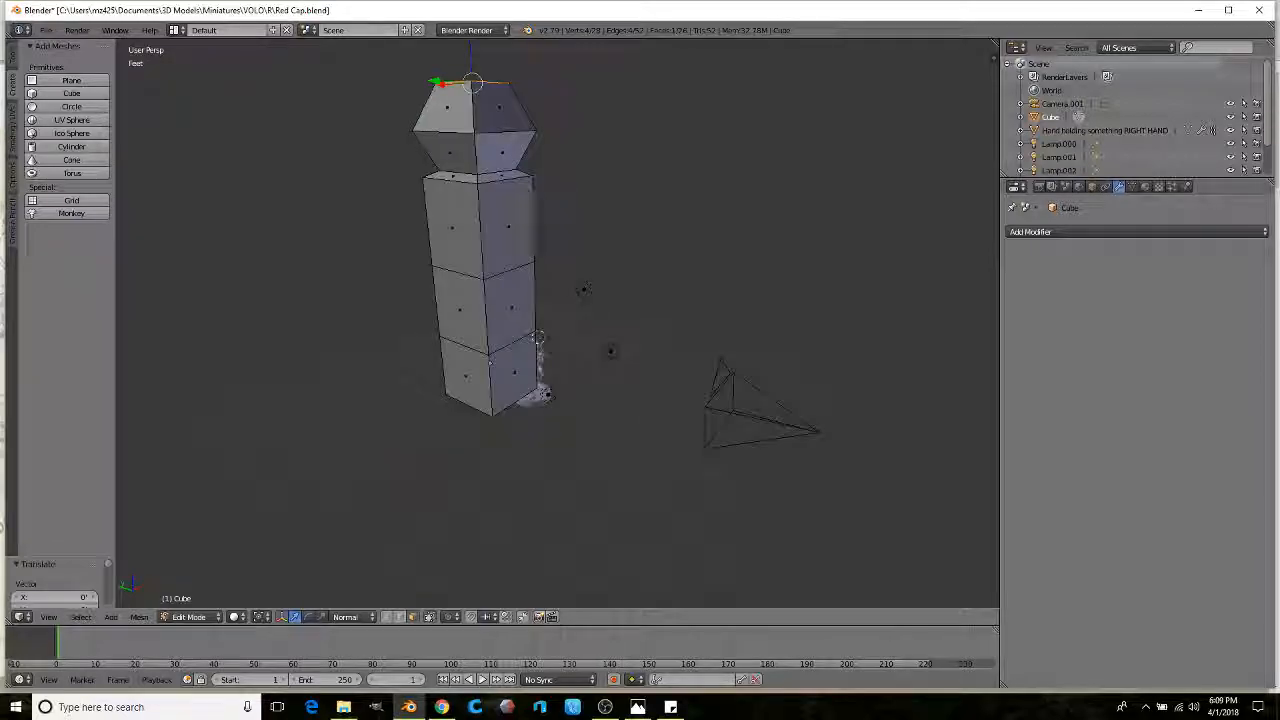
Step: Extrude two side faces of the head outward and flatten them along their normal
shift+right_click(496, 154)
middle_drag(494, 157, 556, 188)
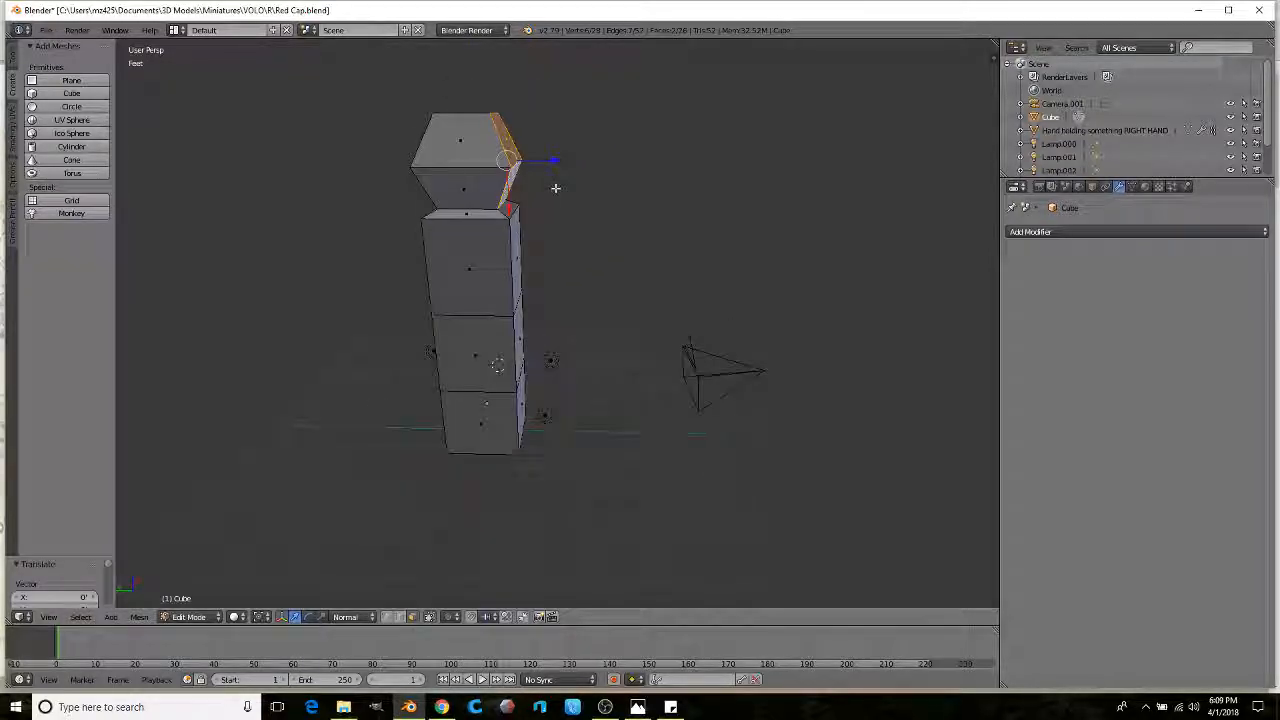
key(e)
click(616, 187)
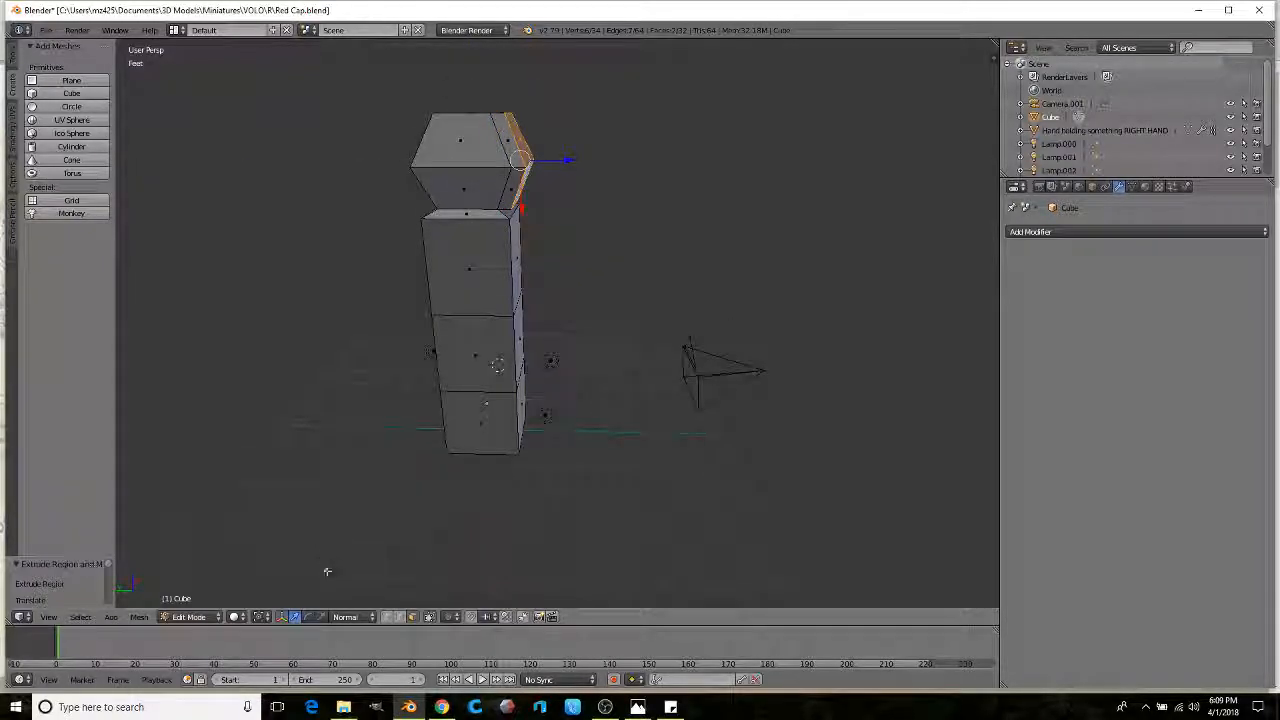
drag(581, 162, 536, 180)
scroll(545, 183, down, 3)
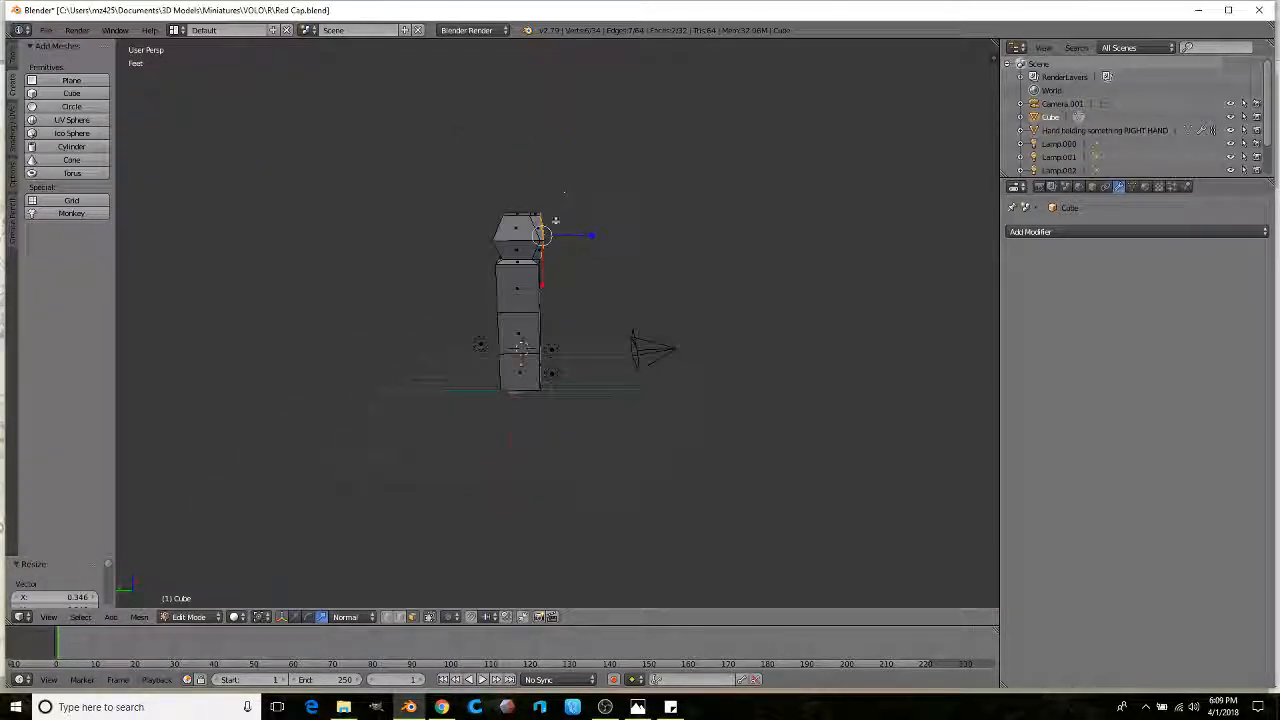
scroll(553, 224, up, 3)
scroll(551, 228, down, 3)
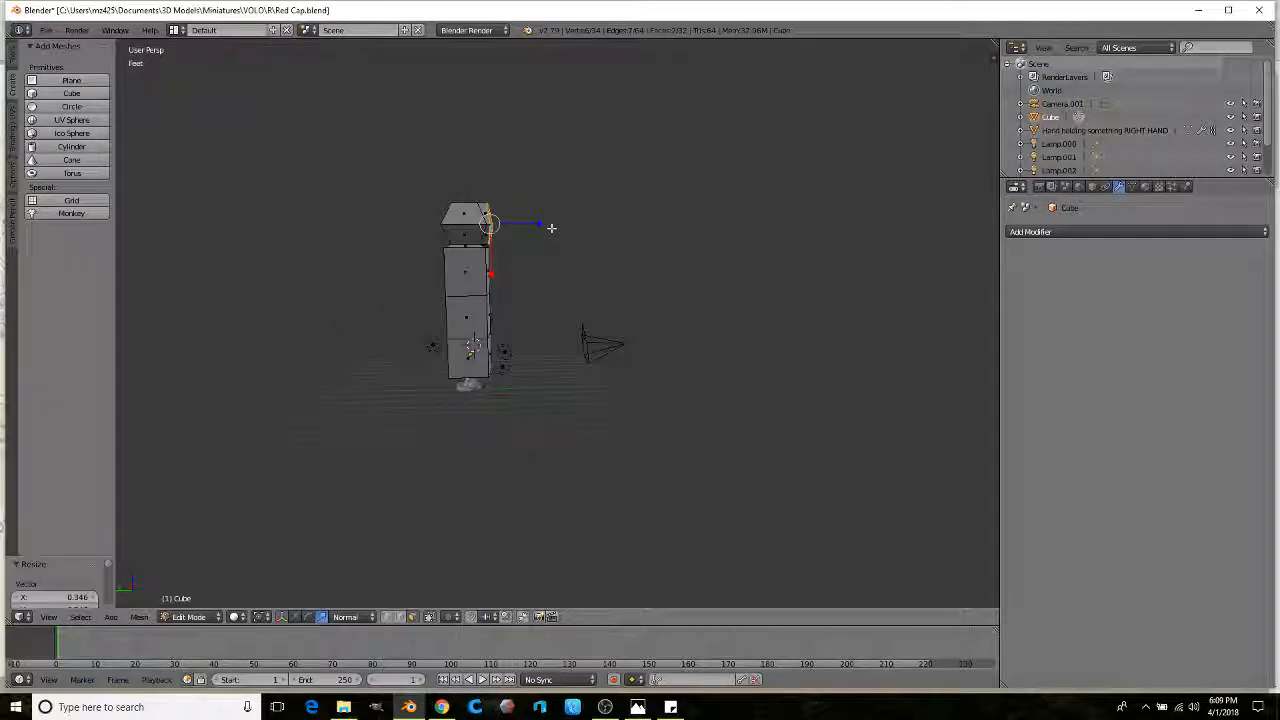
middle_drag(538, 231, 542, 234)
Step: Extrude the side face into an arm, tilt its end upward, and add another segment
key(e)
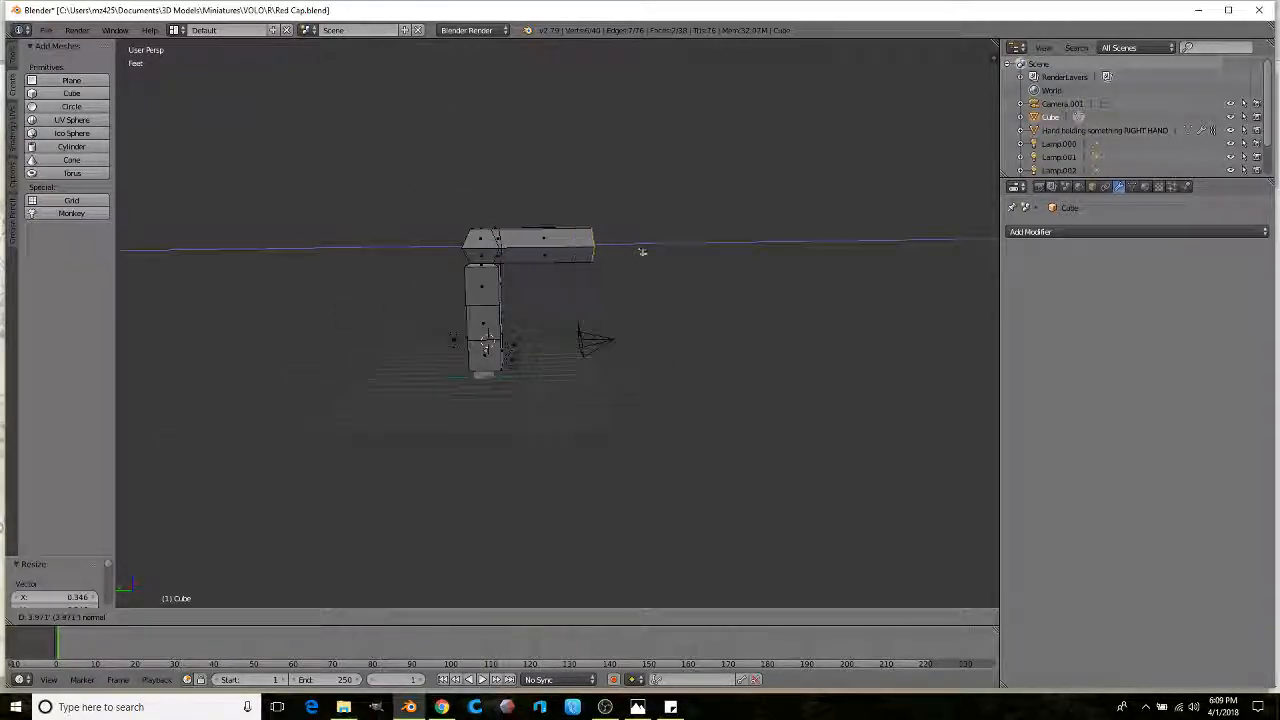
click(645, 253)
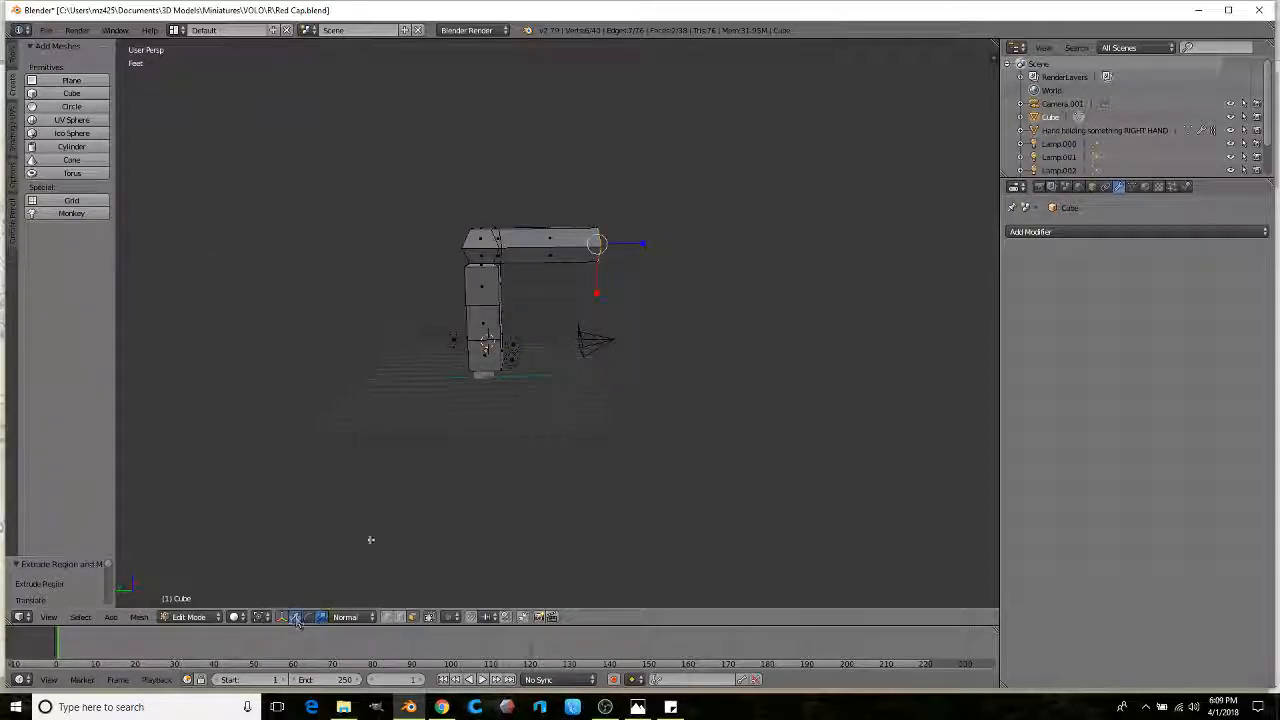
drag(590, 295, 592, 255)
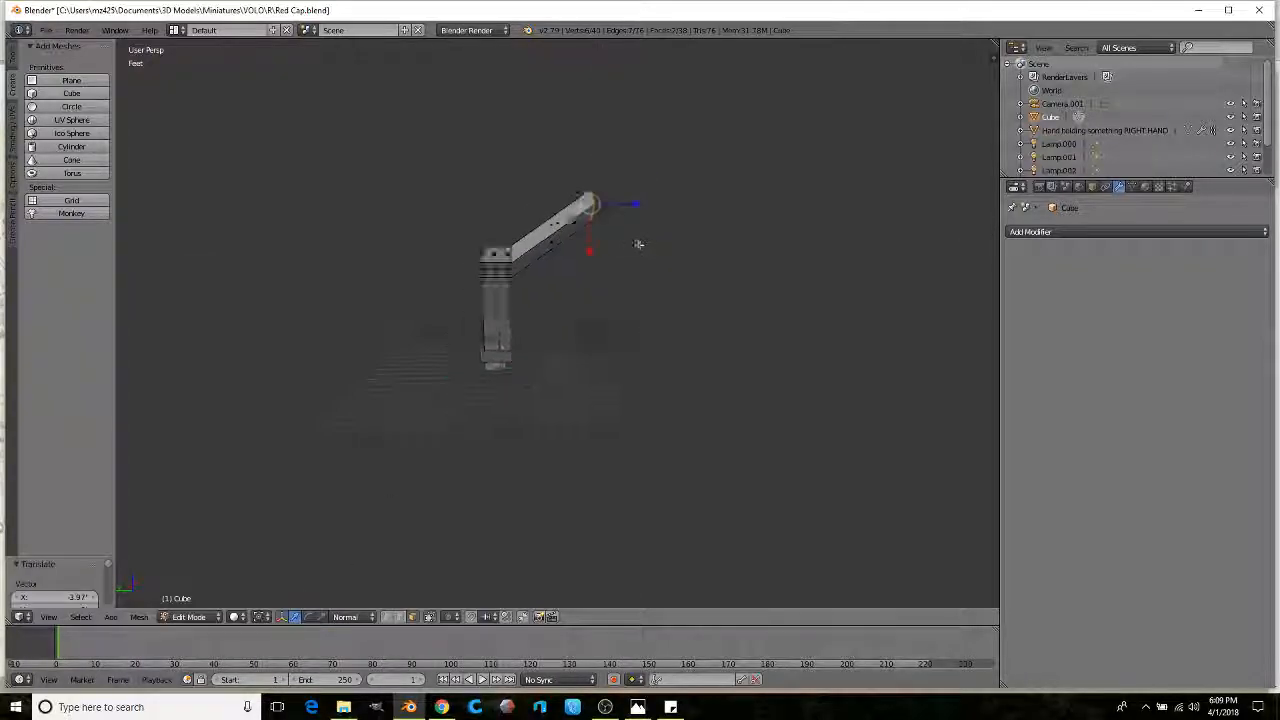
key(e)
click(771, 266)
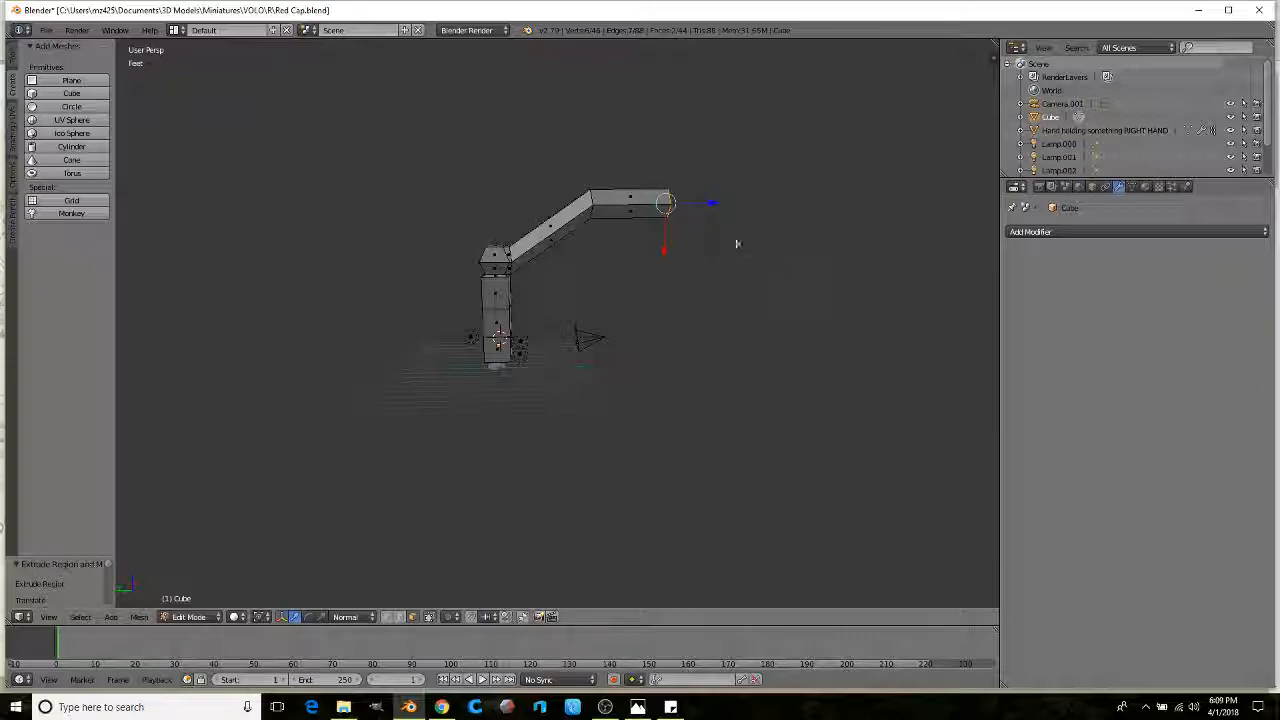
shift+middle_drag(743, 243, 668, 237)
scroll(668, 237, up, 1)
Step: Extend the arm tip, rotate it 37.3°, and add a downward-curving hook segment
key(e)
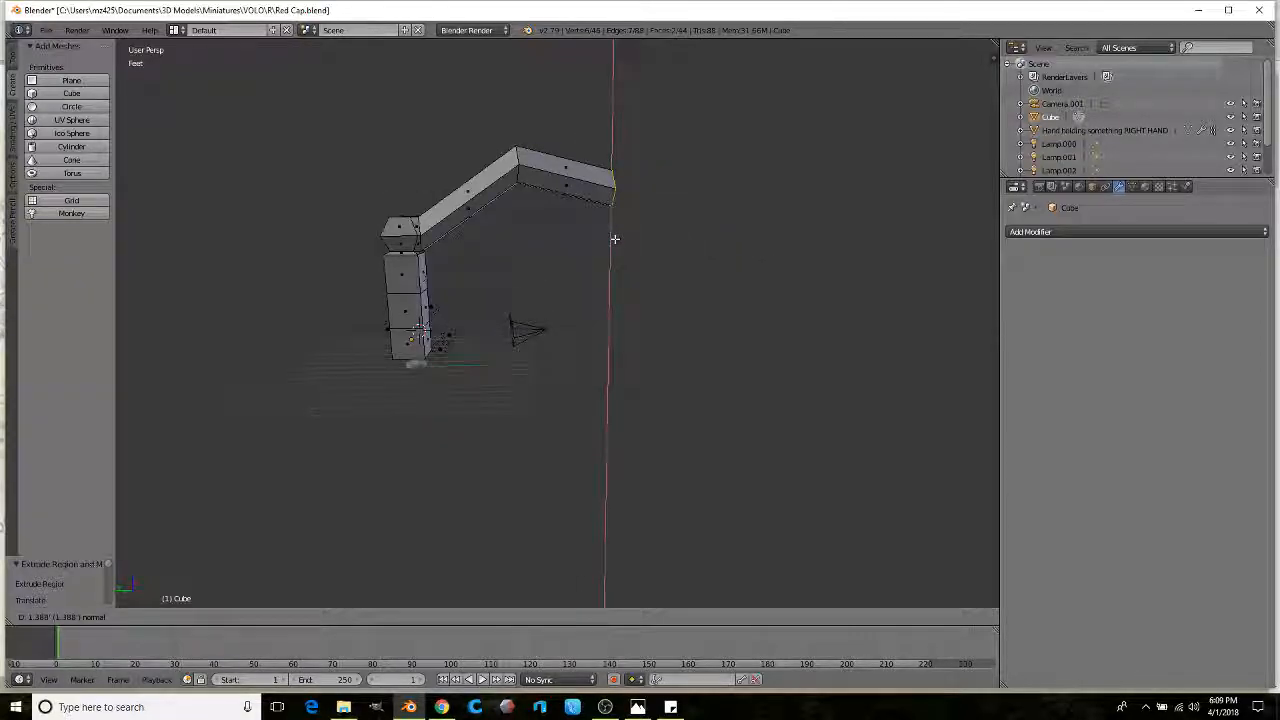
click(614, 239)
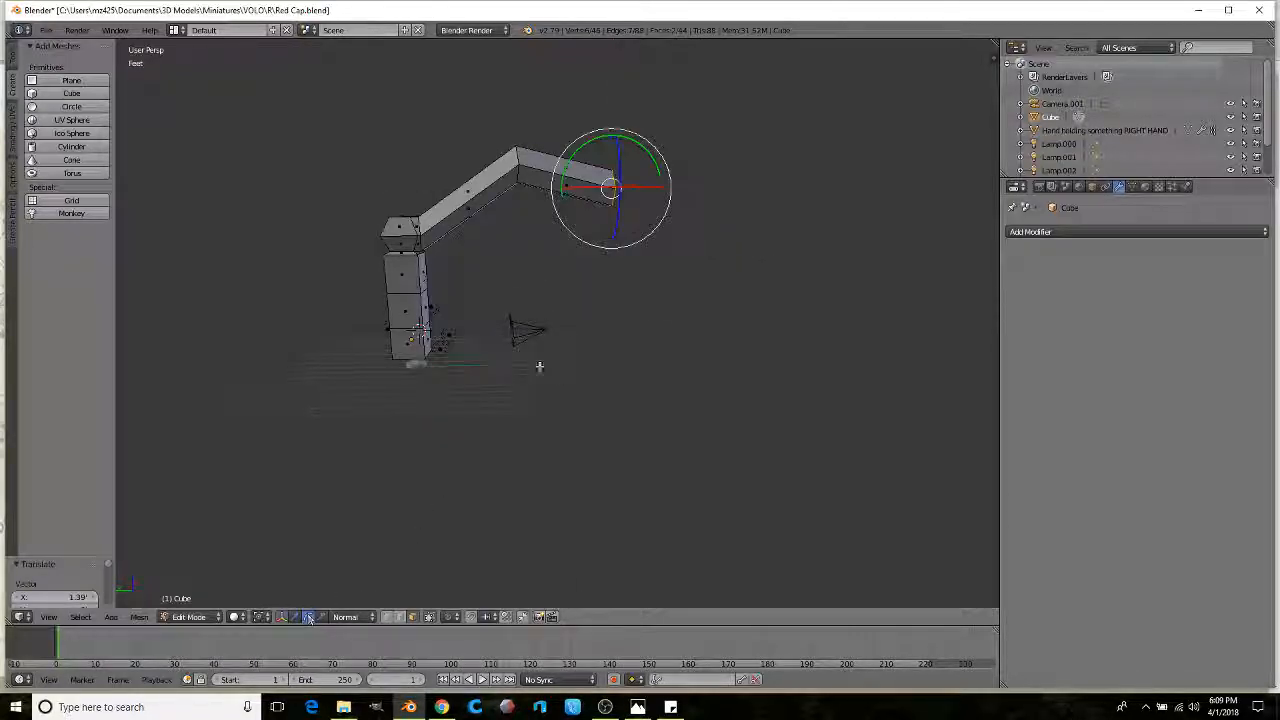
drag(641, 148, 657, 163)
click(662, 177)
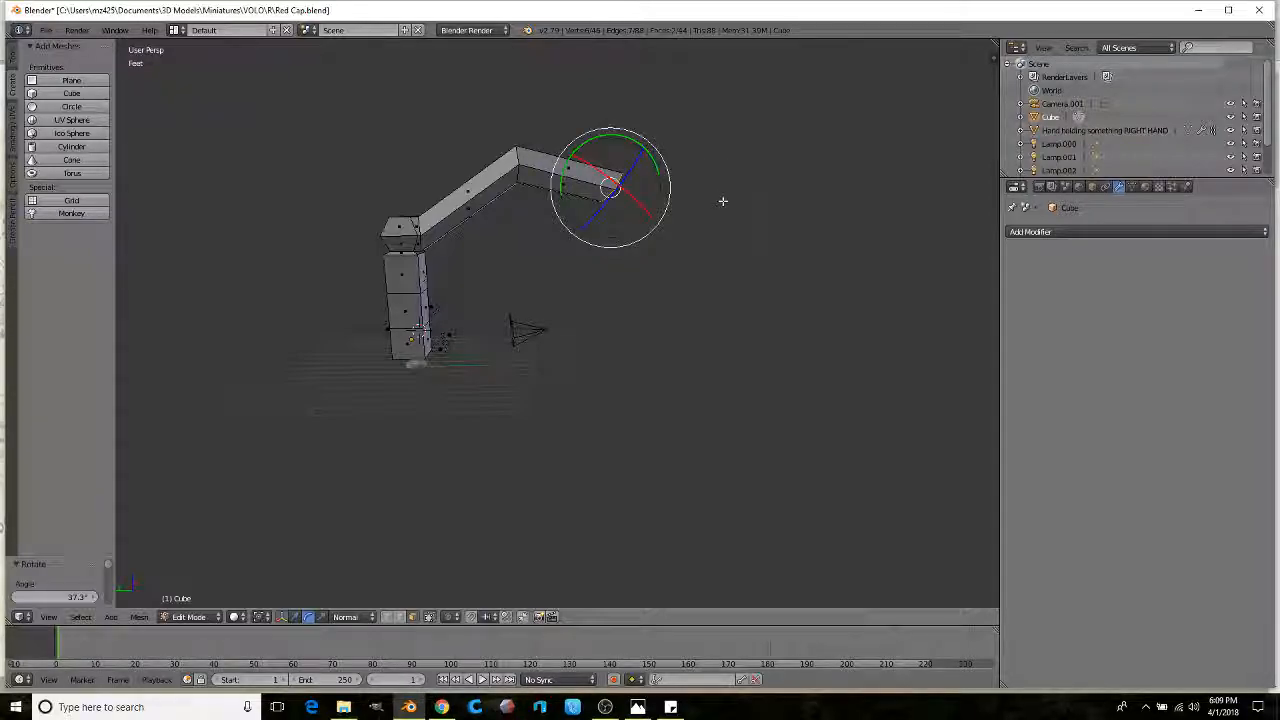
key(e)
click(811, 299)
drag(707, 205, 776, 242)
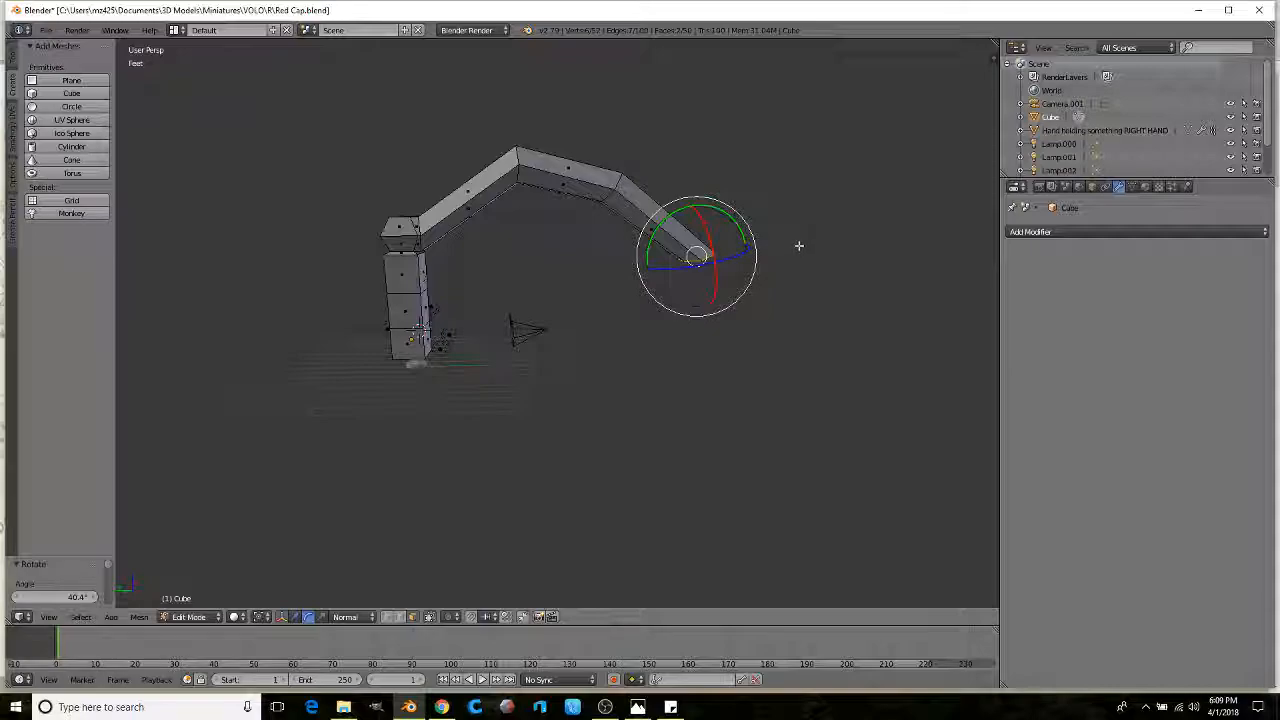
Step: Add a final shrunken hook segment and start a loop cut across the arch
key(e)
click(837, 331)
key(s)
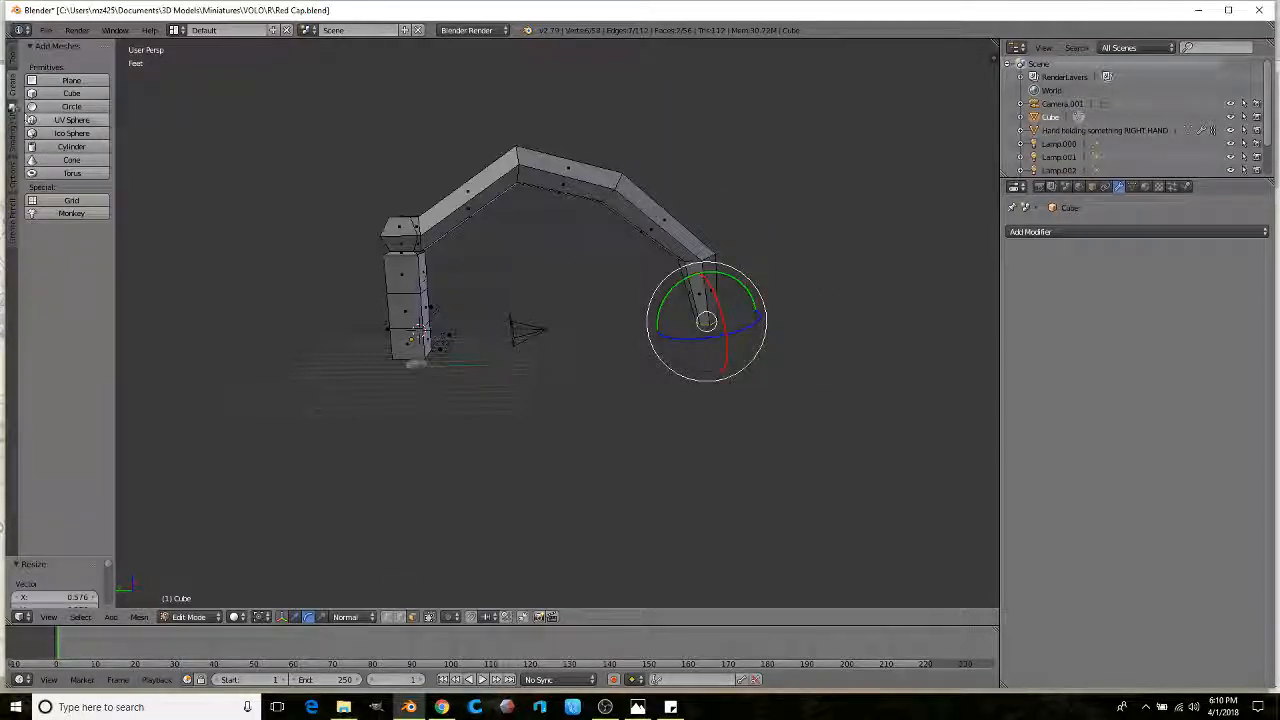
click(12, 62)
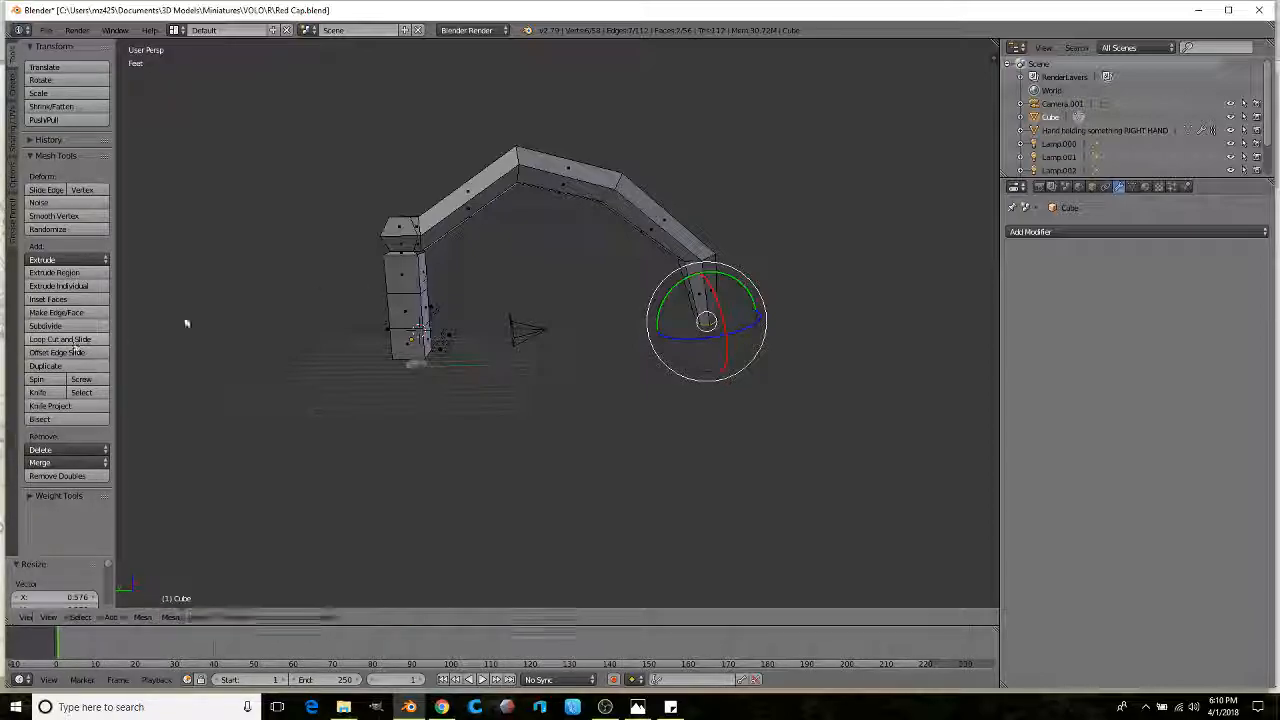
click(475, 219)
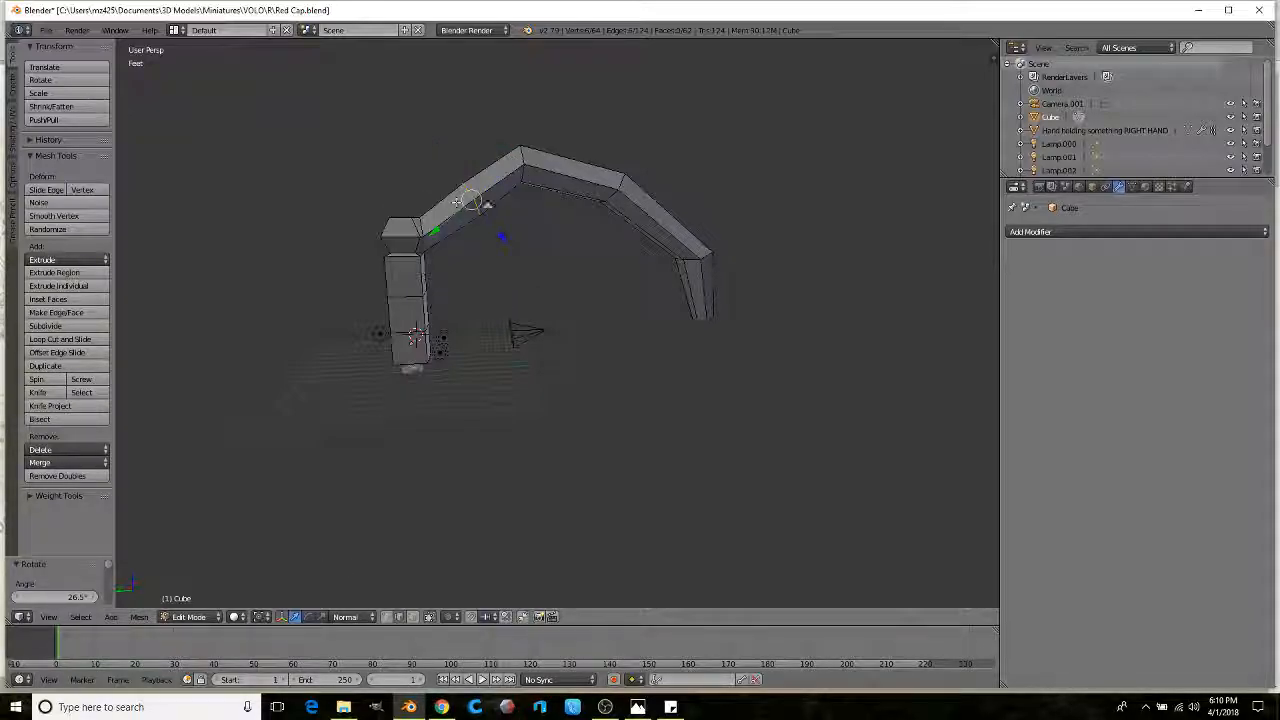
Step: Slide the new edge loop into place and shift it along Y
key(g)
key(z)
key(z)
key(Return)
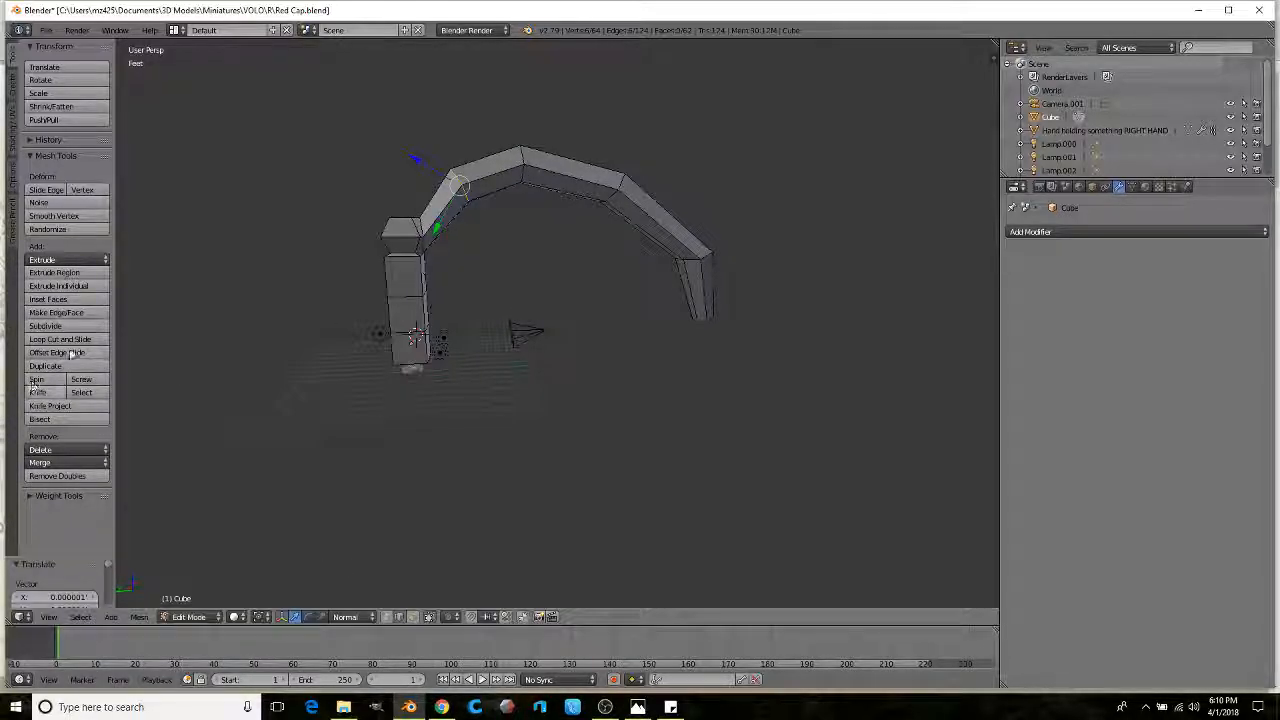
drag(568, 230, 575, 219)
middle_drag(586, 234, 616, 243)
Step: Cut another edge loop and move the arch's top and right-side edges to round it
click(50, 339)
drag(611, 241, 603, 186)
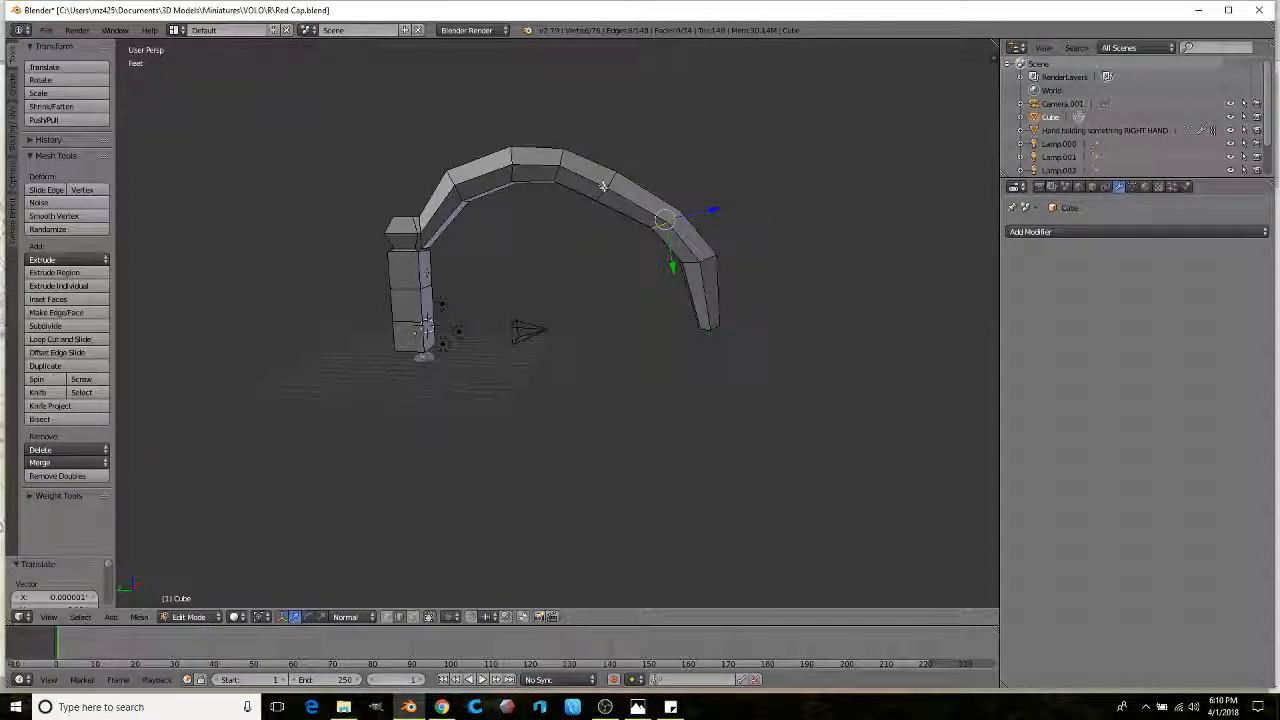
drag(598, 237, 600, 225)
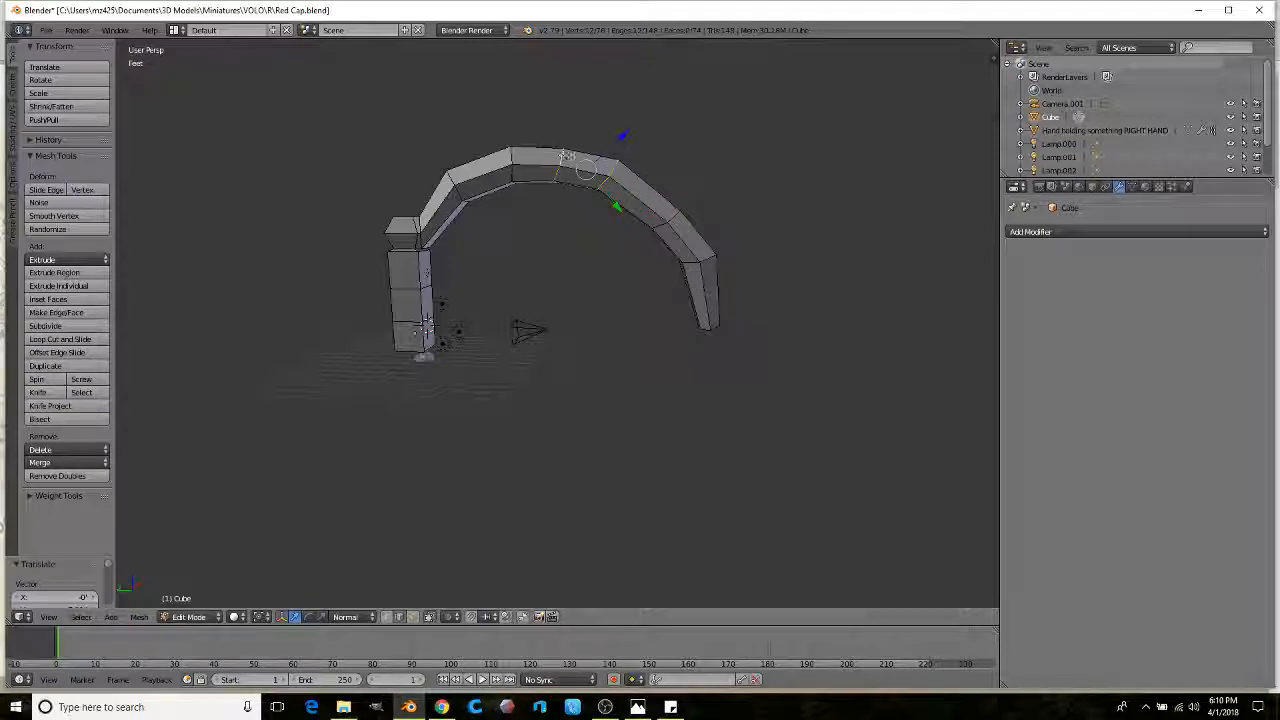
right_click(676, 217)
drag(636, 247, 680, 260)
right_click(691, 259)
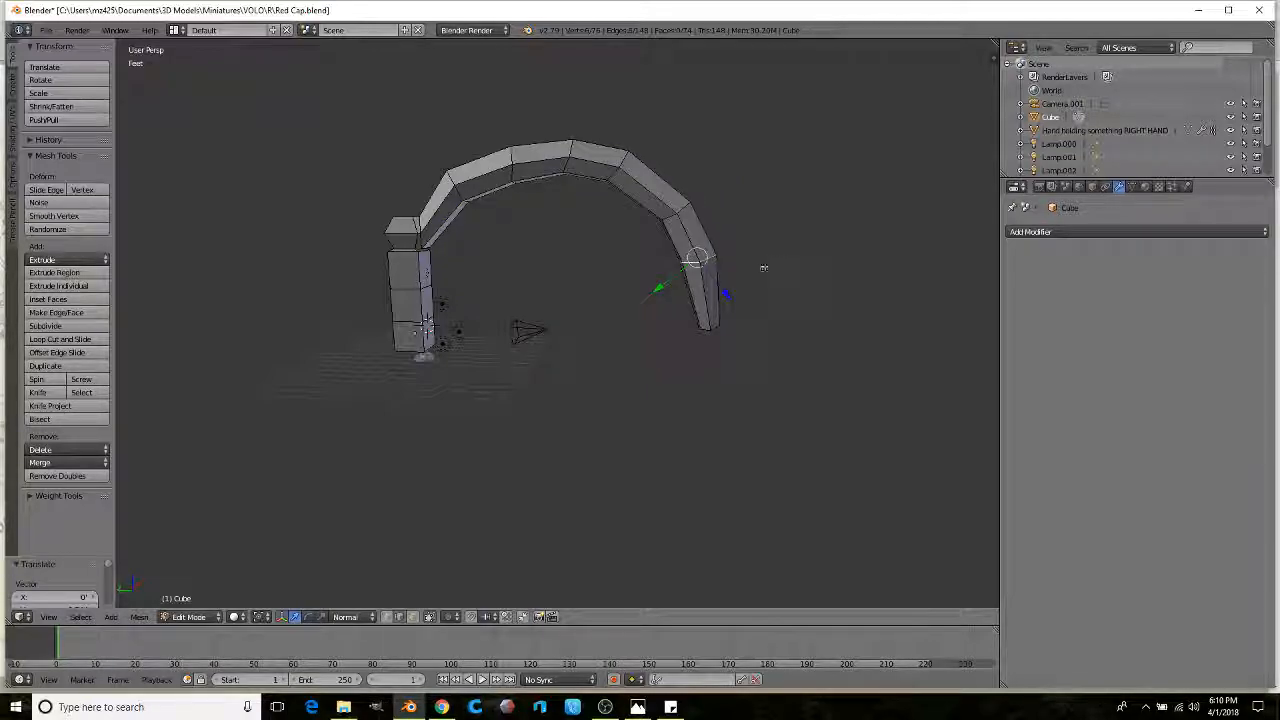
drag(660, 290, 654, 291)
middle_drag(619, 456, 611, 416)
Step: In see-through view, select the arch's lower right end, move it down, and return to Object Mode
scroll(611, 416, up, 1)
key(z)
mouse_move(640, 355)
ctrl+mouse_down()
mouse_move(727, 268)
mouse_move(683, 317)
mouse_move(678, 293)
ctrl+mouse_up()
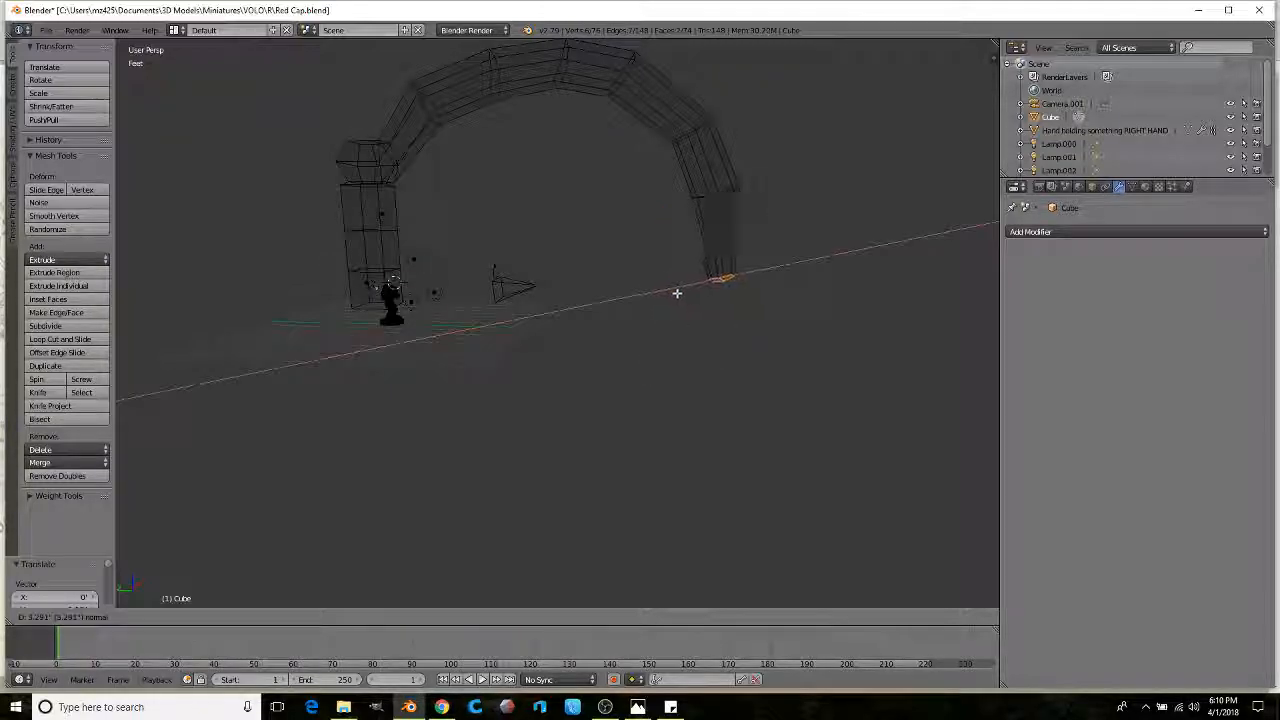
click(667, 297)
middle_drag(667, 297, 597, 289)
scroll(597, 289, down, 3)
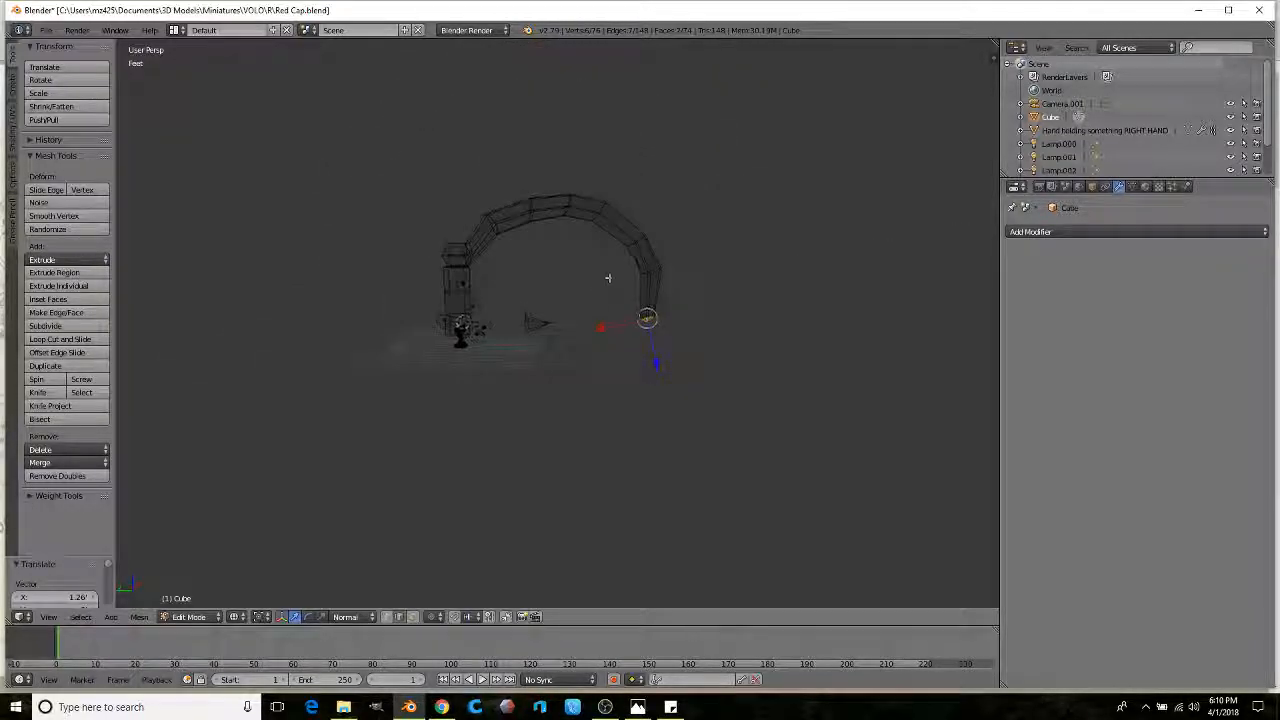
key(Tab)
key(Tab)
key(Tab)
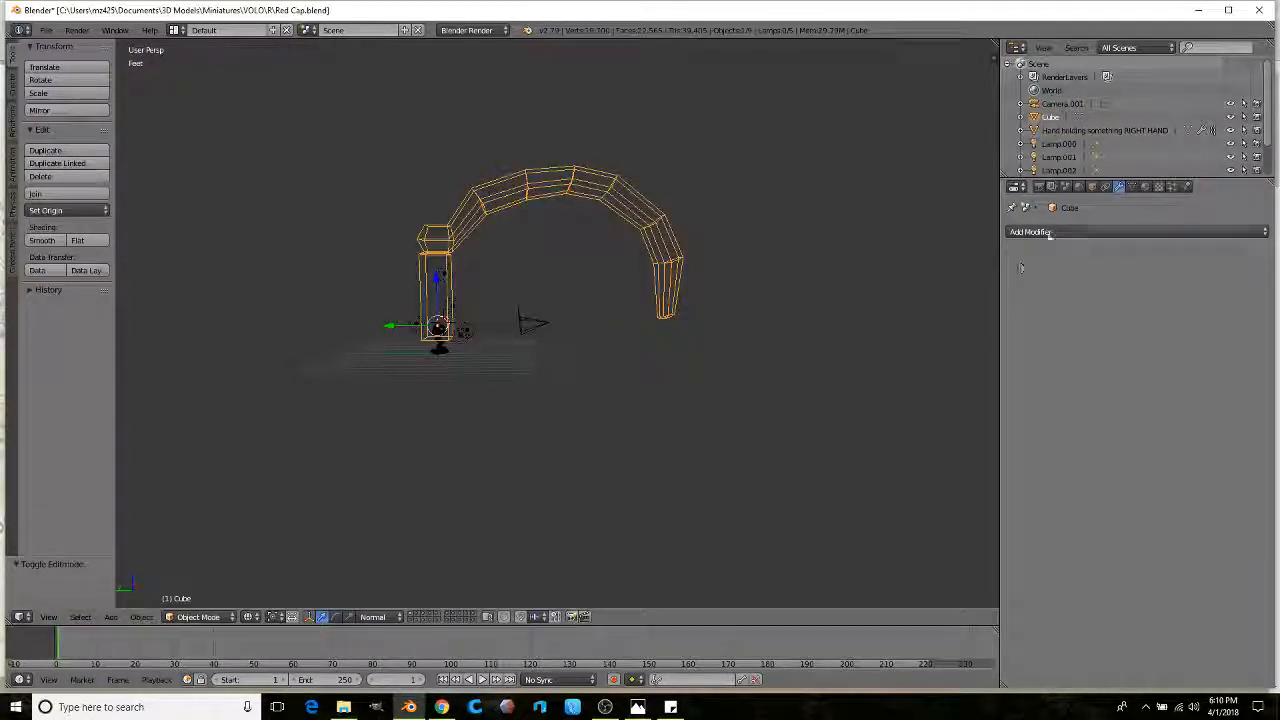
Step: Add a Subdivision Surface modifier to the pole and switch back to solid shading
click(1043, 232)
click(1018, 453)
key(z)
scroll(600, 250, up, 4)
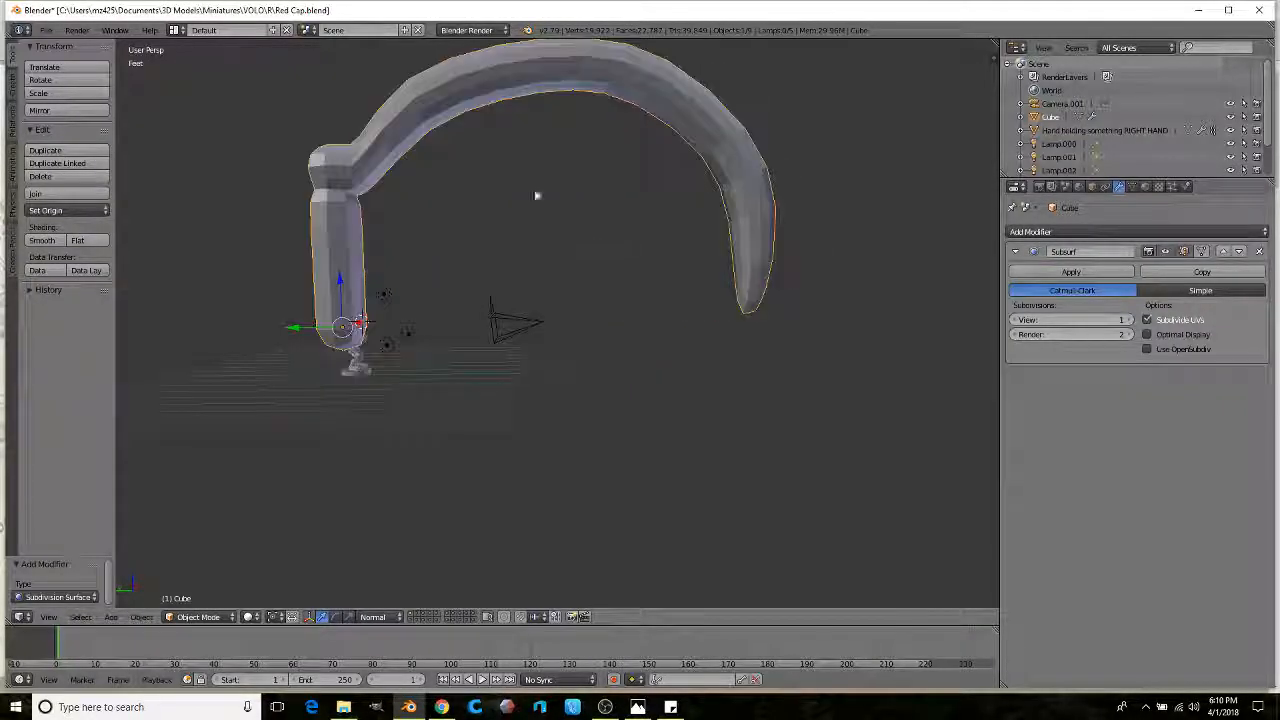
scroll(556, 246, down, 1)
Step: Apply Shade Smooth, inspect the rounded hook, and re-enter Edit Mode
click(48, 241)
shift+middle_drag(388, 294, 441, 263)
scroll(460, 294, up, 2)
scroll(500, 263, down, 2)
scroll(480, 290, up, 3)
scroll(475, 286, down, 3)
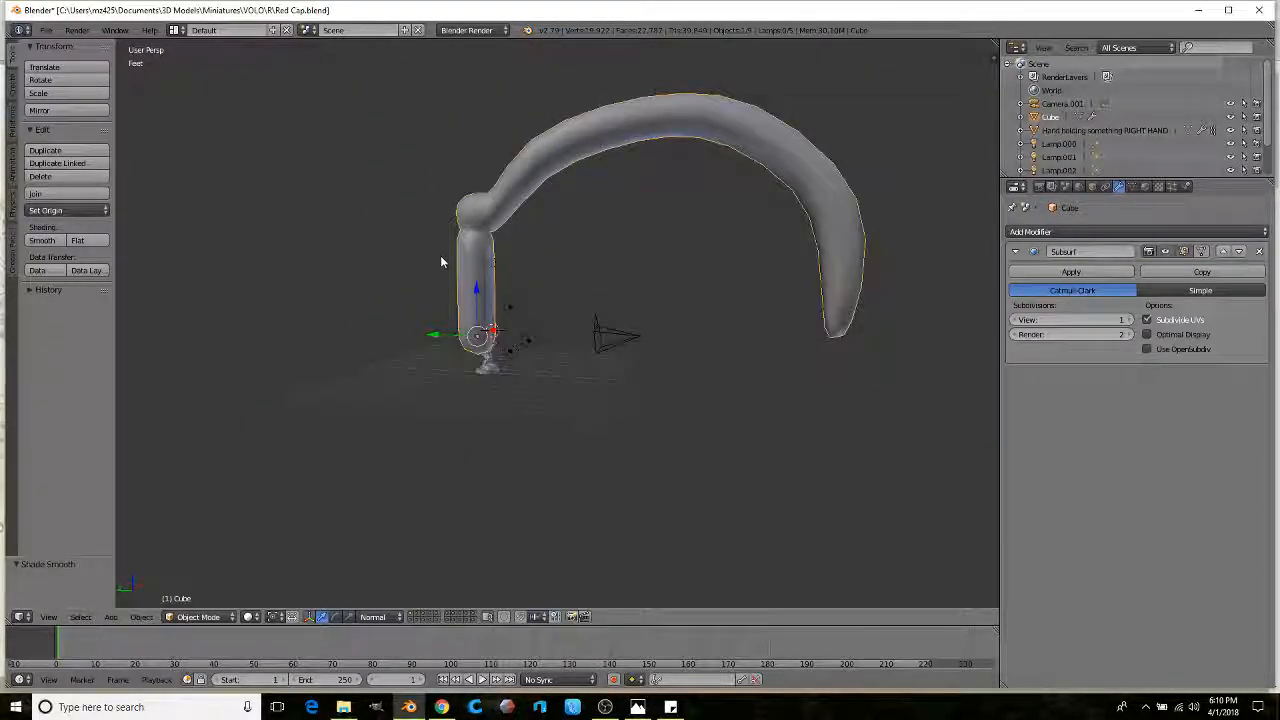
middle_drag(563, 168, 719, 351)
scroll(584, 225, down, 2)
key(Tab)
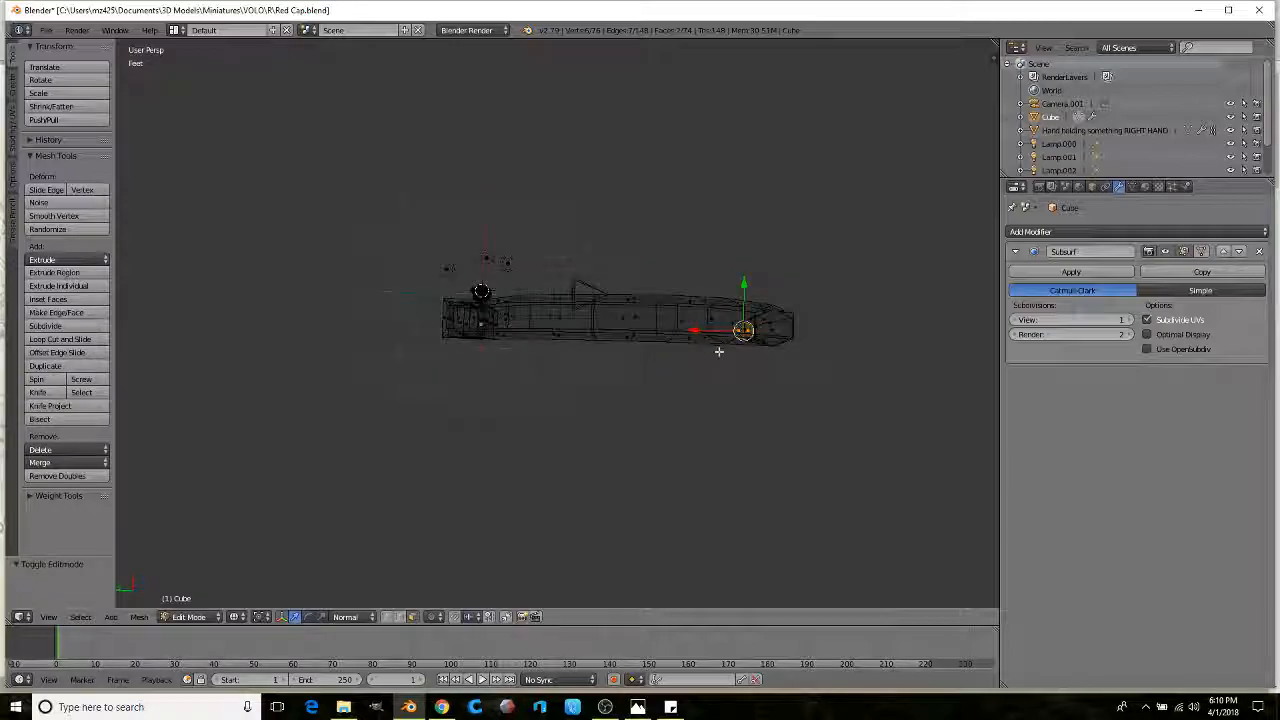
Step: Select the pole mesh and thin it along X to 0.583
mouse_move(719, 385)
ctrl+mouse_down()
mouse_move(774, 237)
mouse_move(586, 373)
ctrl+mouse_up()
middle_drag(586, 373, 668, 412)
mouse_move(667, 411)
ctrl+mouse_down()
mouse_move(755, 260)
mouse_move(600, 285)
mouse_move(615, 405)
ctrl+mouse_up()
mouse_move(615, 405)
middle_down()
mouse_move(598, 311)
mouse_move(648, 300)
mouse_move(654, 331)
mouse_move(566, 419)
middle_up()
key(z)
click(322, 617)
middle_drag(590, 360, 600, 465)
middle_drag(649, 289, 622, 329)
drag(615, 319, 624, 339)
middle_drag(624, 339, 563, 314)
scroll(612, 246, down, 1)
scroll(586, 275, up, 1)
scroll(600, 312, up, 1)
Step: With Global orientation, raise the arch's top edge loop along Z and shift it along Y
click(399, 616)
alt+right_click(515, 231)
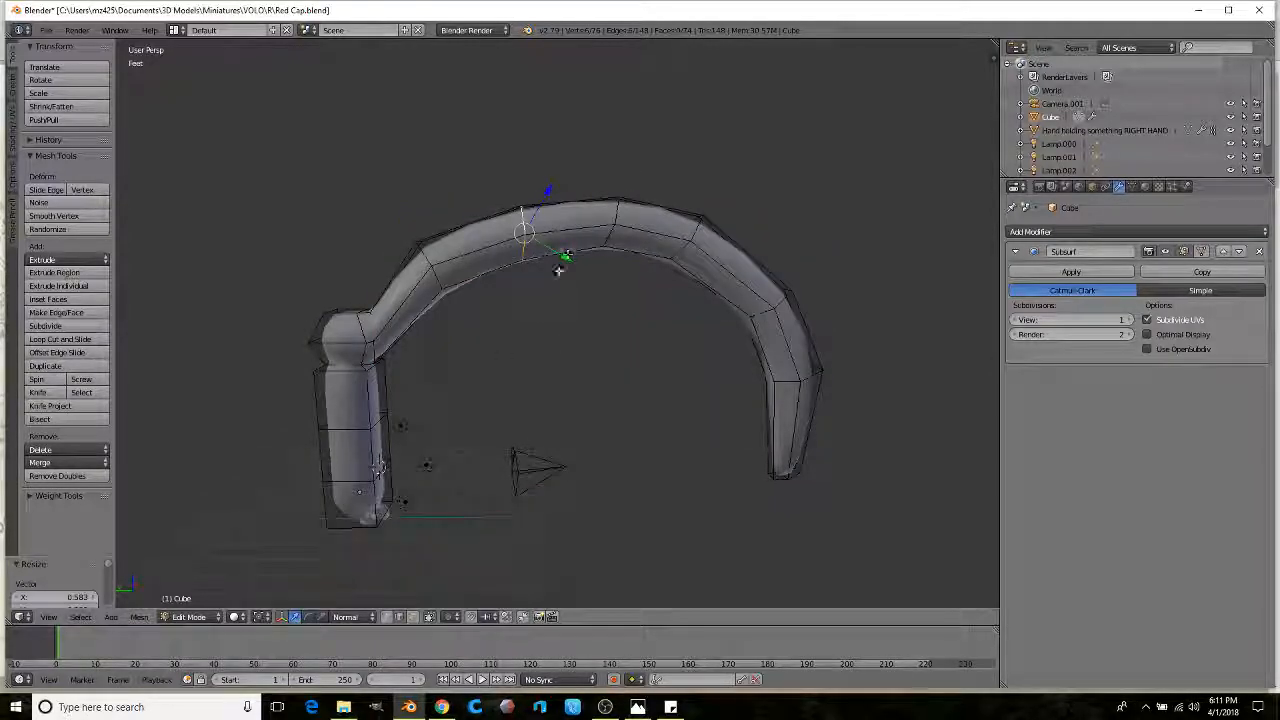
click(349, 615)
click(349, 600)
drag(525, 180, 526, 150)
drag(479, 208, 462, 211)
drag(609, 171, 609, 136)
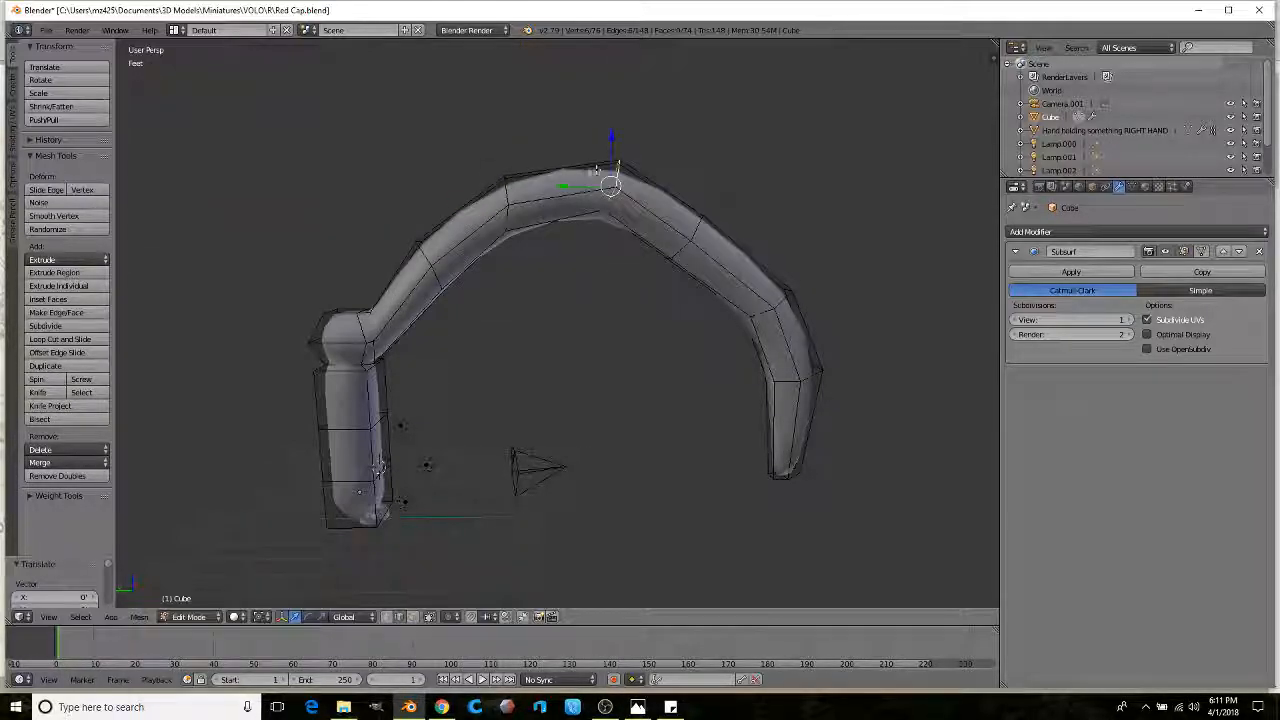
drag(563, 185, 553, 188)
Step: Tilt the top edge loop around X and lift the cross loop near the arch top
click(308, 616)
drag(577, 134, 556, 147)
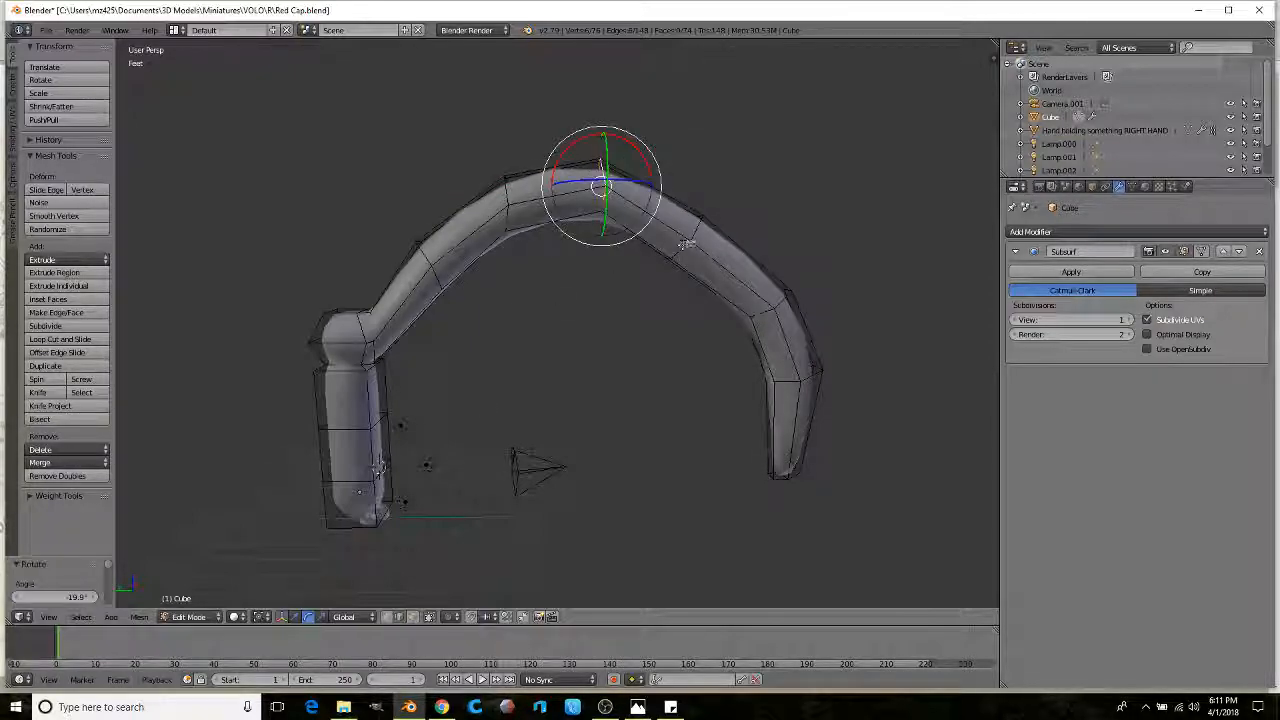
drag(667, 187, 696, 158)
shift+middle_drag(796, 261, 723, 243)
alt+right_click(691, 276)
alt+right_click(694, 279)
drag(703, 235, 705, 220)
shift+middle_drag(423, 266, 543, 206)
ctrl+middle_drag(543, 206, 597, 197)
Step: Extrude the shaft's bottom face downward to lengthen it, then return to Object Mode
key(Tab)
key(Tab)
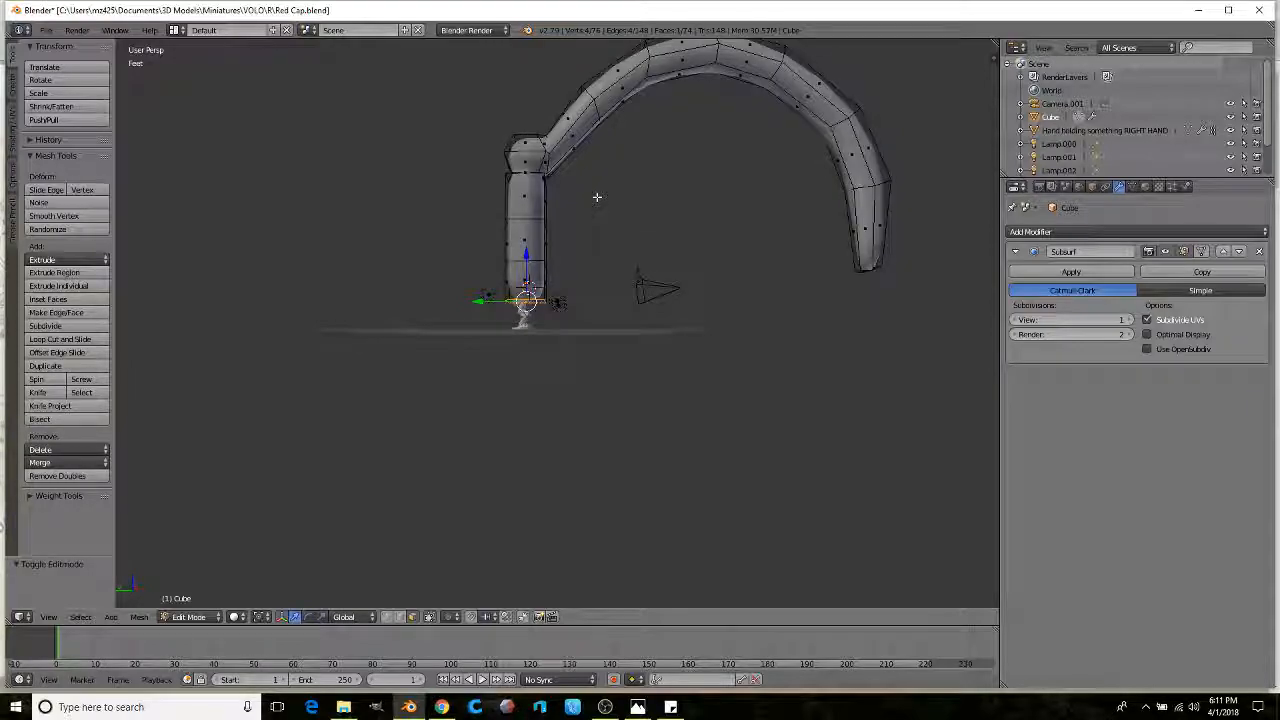
key(e)
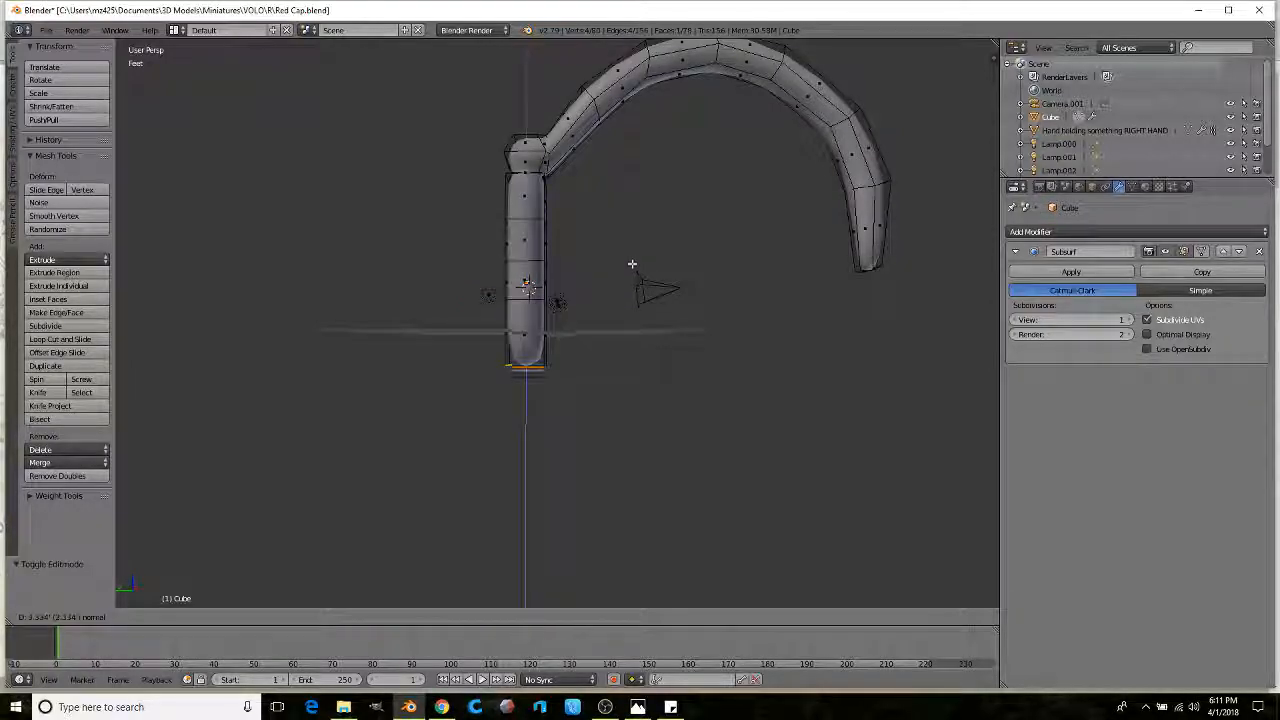
click(632, 271)
middle_drag(634, 229, 580, 249)
scroll(603, 223, up, 4)
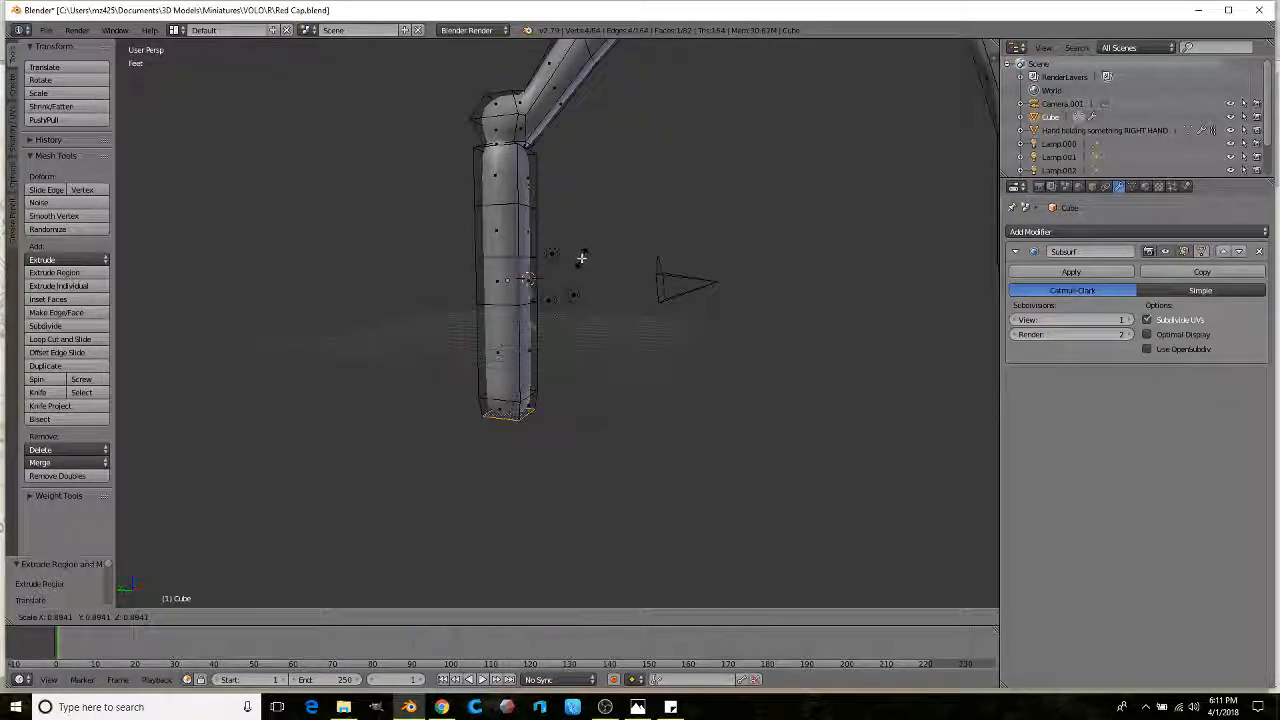
key(Tab)
scroll(586, 266, down, 3)
middle_drag(604, 268, 617, 293)
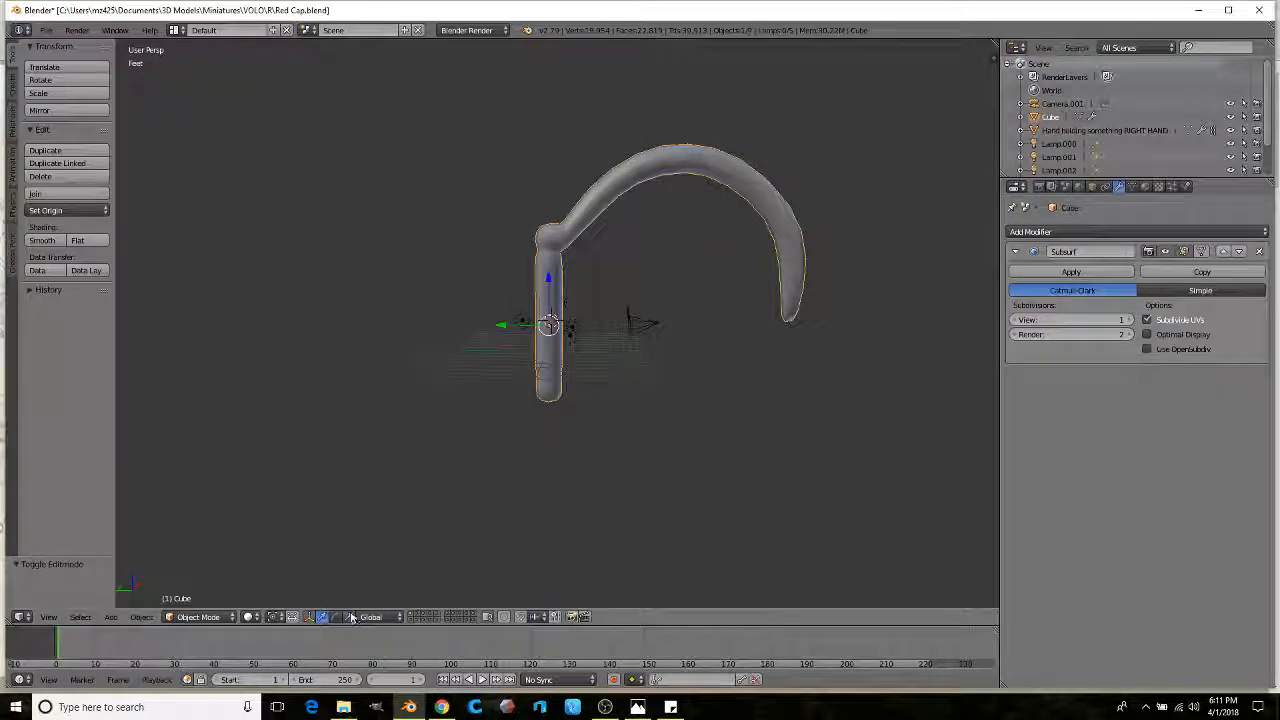
Step: Lay the pole down with a -89.8° X rotation and scale it to 0.089
scroll(502, 296, up, 2)
drag(521, 289, 508, 352)
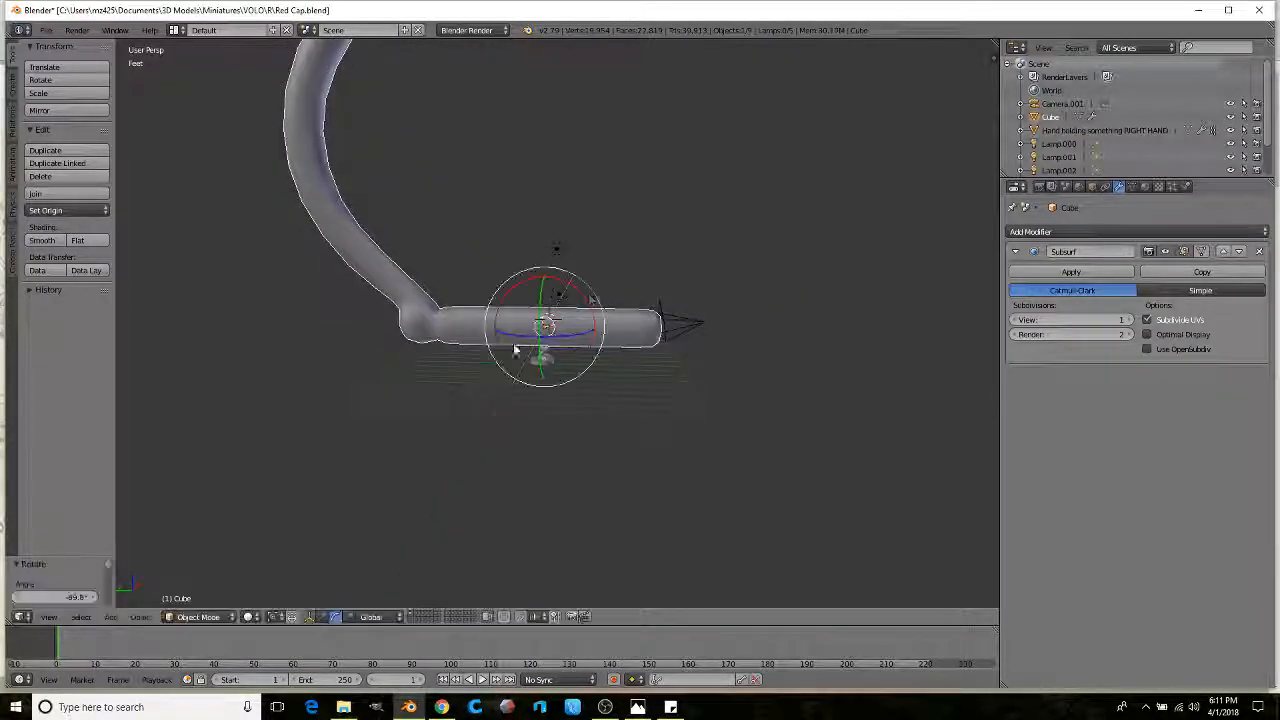
key(s)
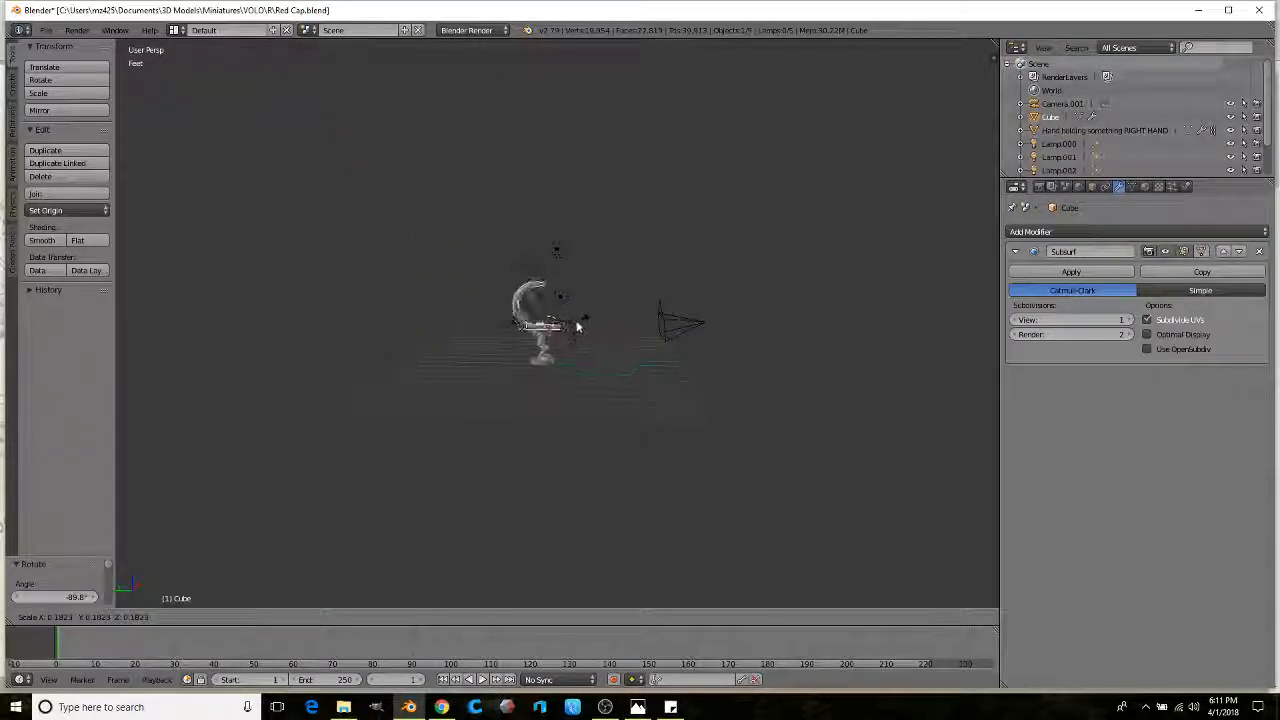
click(572, 328)
scroll(575, 330, up, 5)
scroll(600, 360, down, 2)
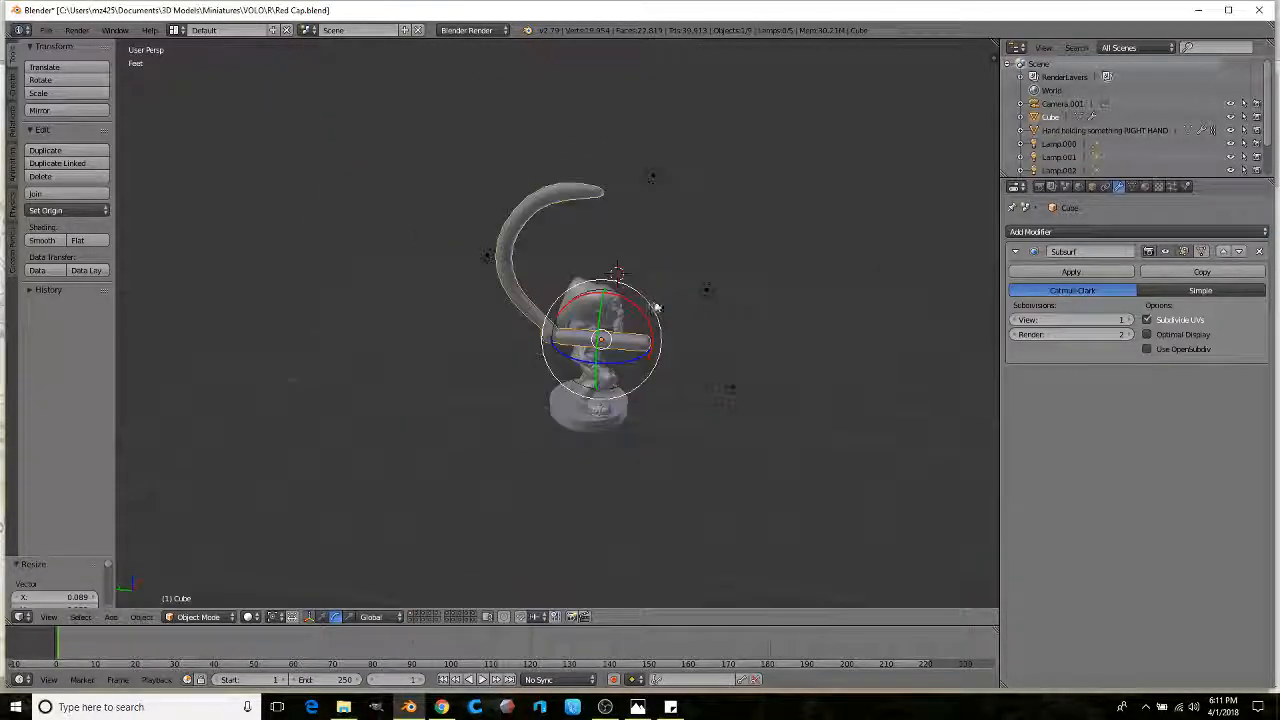
Step: Swing the pole around the figure on Z and move it toward the goblin
key(r)
key(z)
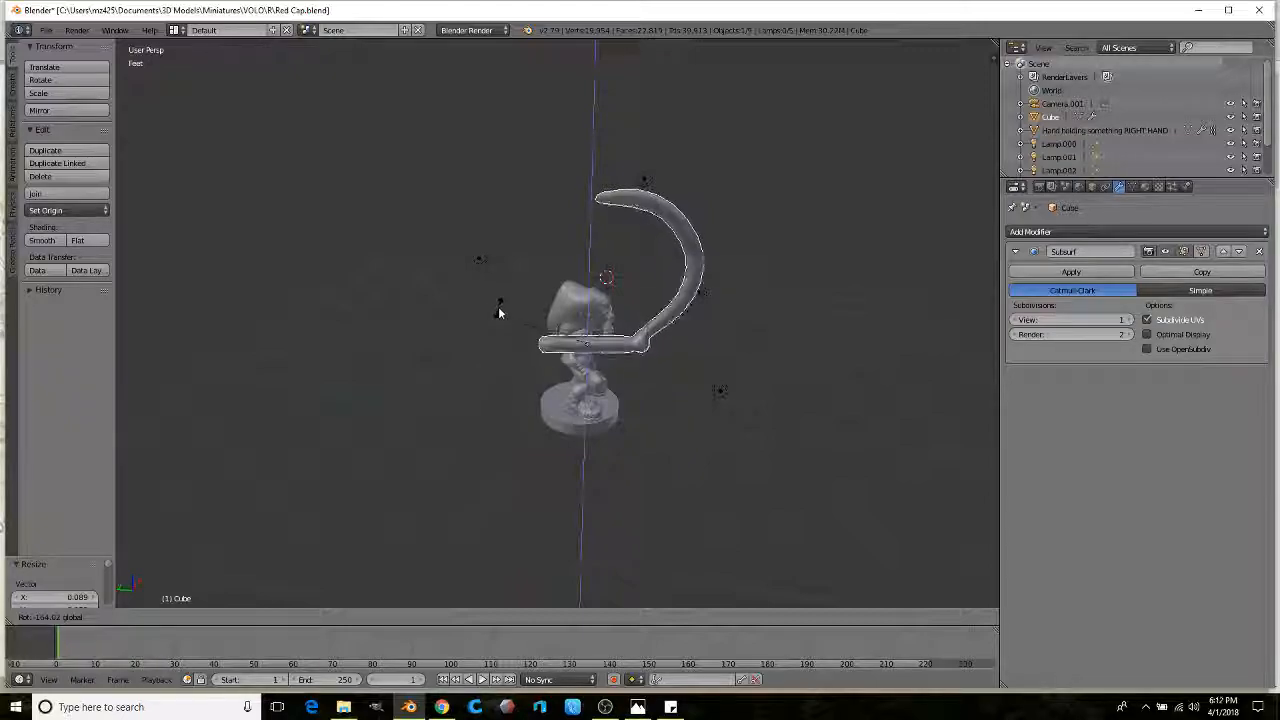
click(524, 305)
middle_drag(524, 305, 532, 381)
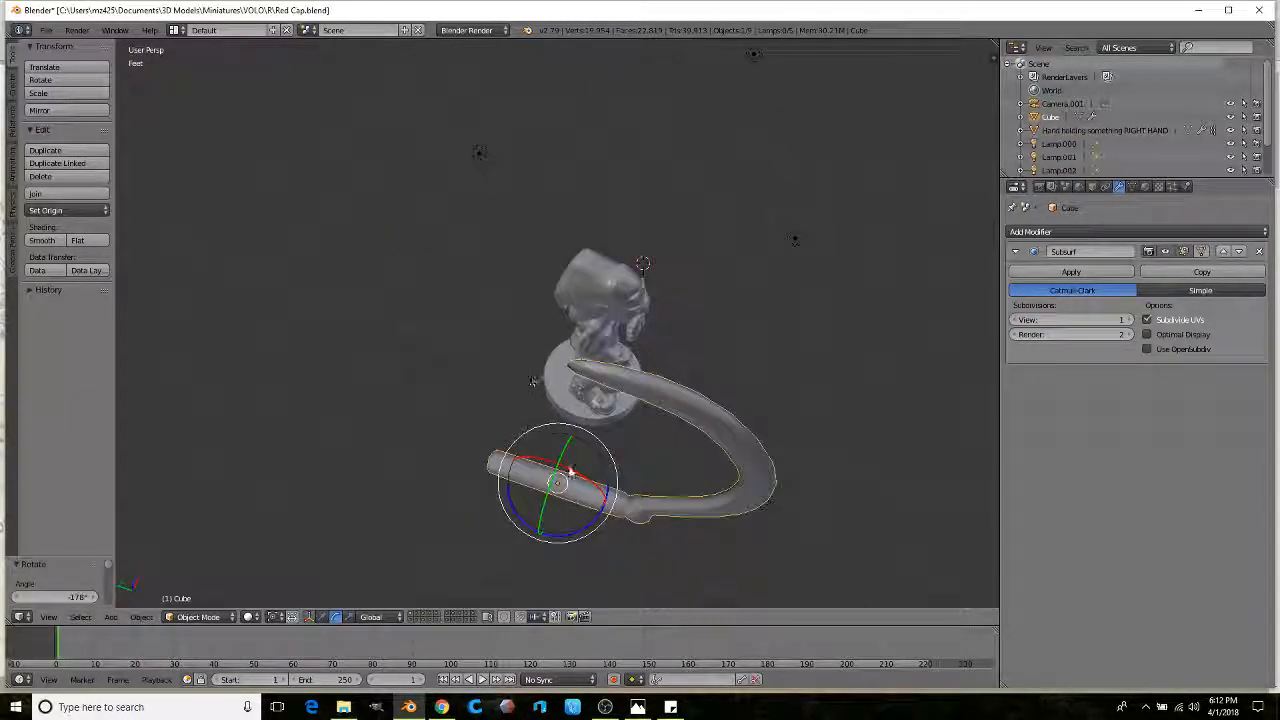
key(g)
click(586, 528)
Step: Turn the pole again about Z and check it from front and side views
key(r)
key(z)
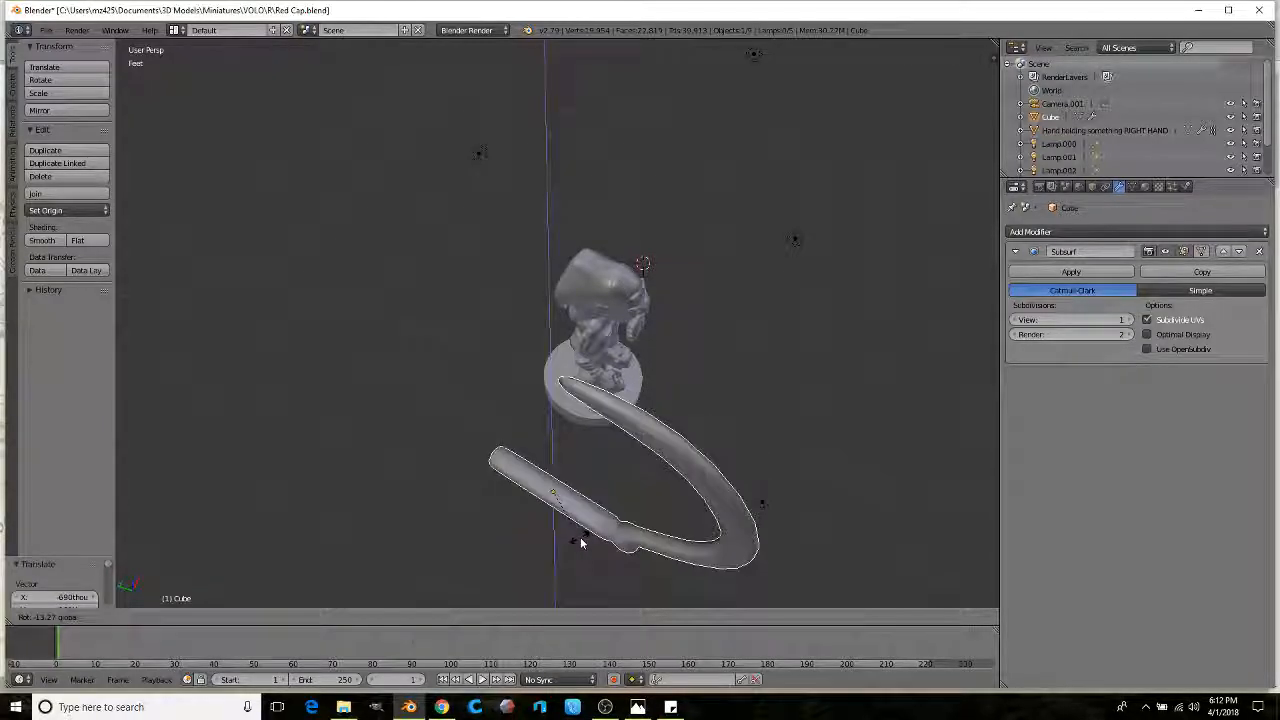
click(586, 529)
middle_drag(586, 529, 512, 337)
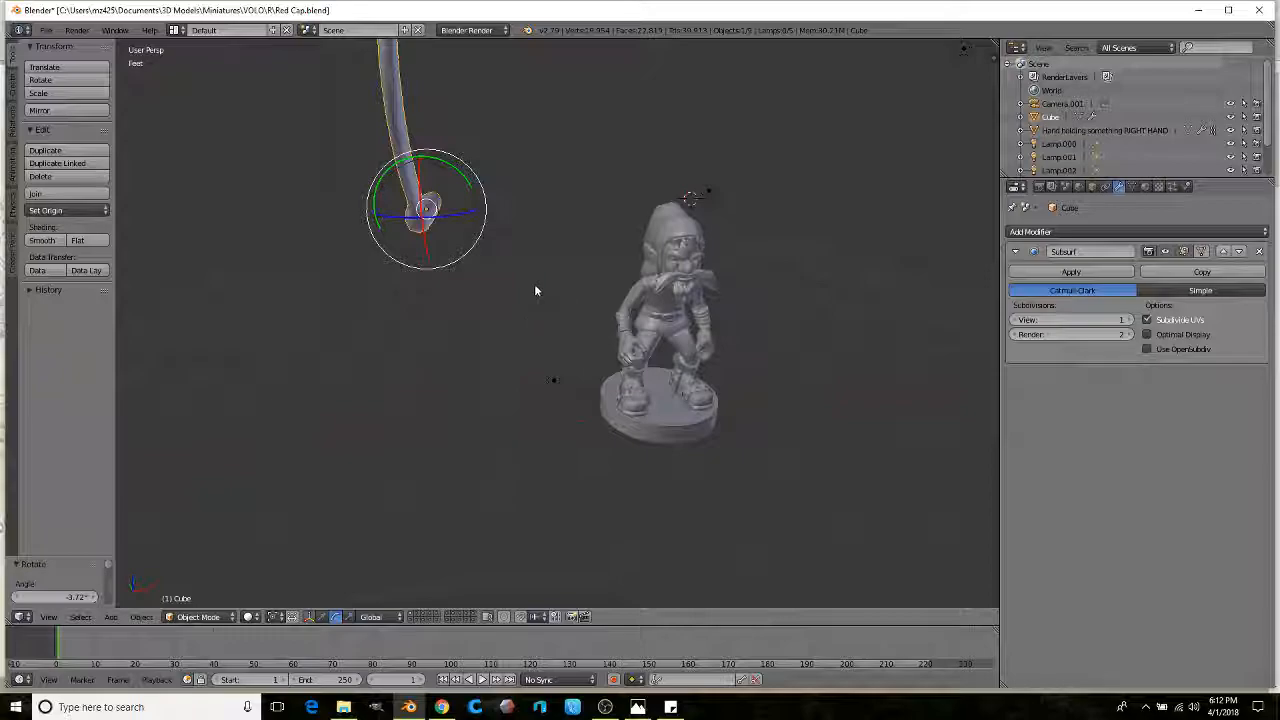
middle_drag(535, 290, 754, 451)
Step: Shift the pole 1.76 along X so it hangs inverted beside the goblin's hand
key(g)
click(589, 420)
middle_drag(589, 420, 734, 400)
scroll(705, 436, up, 3)
middle_drag(743, 446, 632, 405)
drag(620, 410, 706, 292)
middle_drag(703, 367, 508, 383)
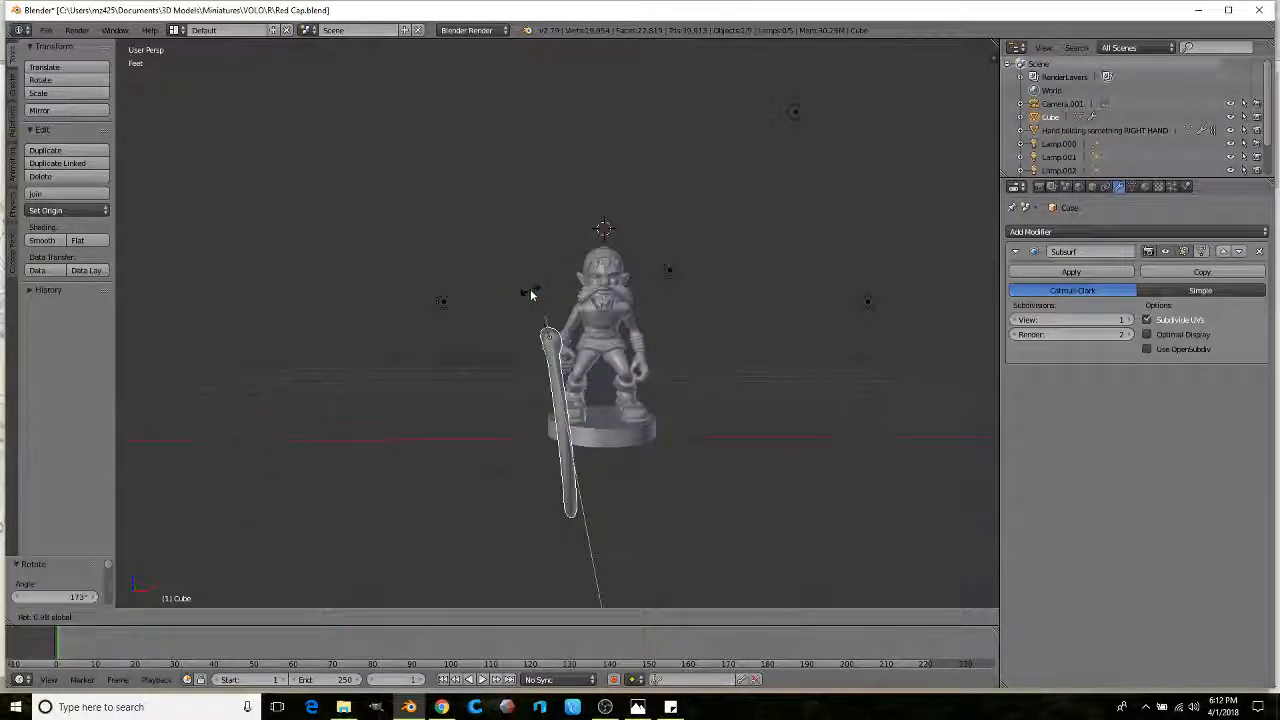
Step: Tilt the pole about X, scale it down and move it toward the goblin's hand
click(535, 290)
middle_drag(535, 290, 628, 327)
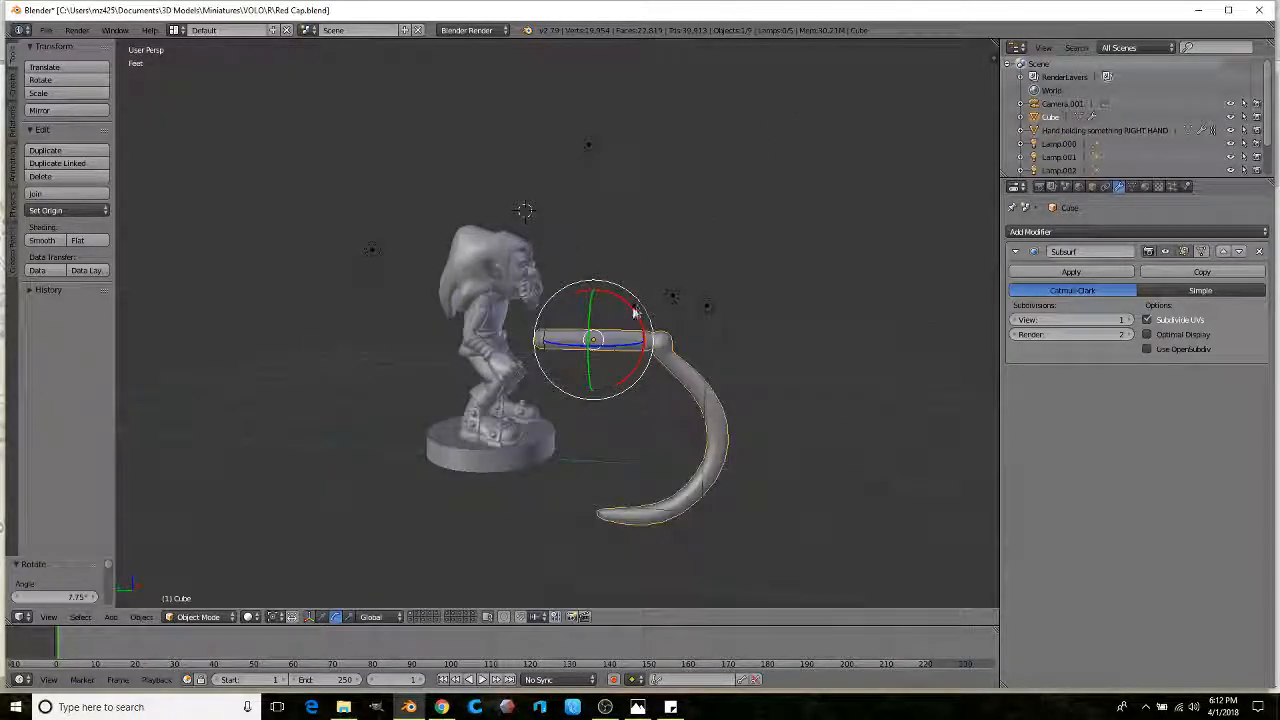
key(r)
key(x)
scroll(640, 350, up, 2)
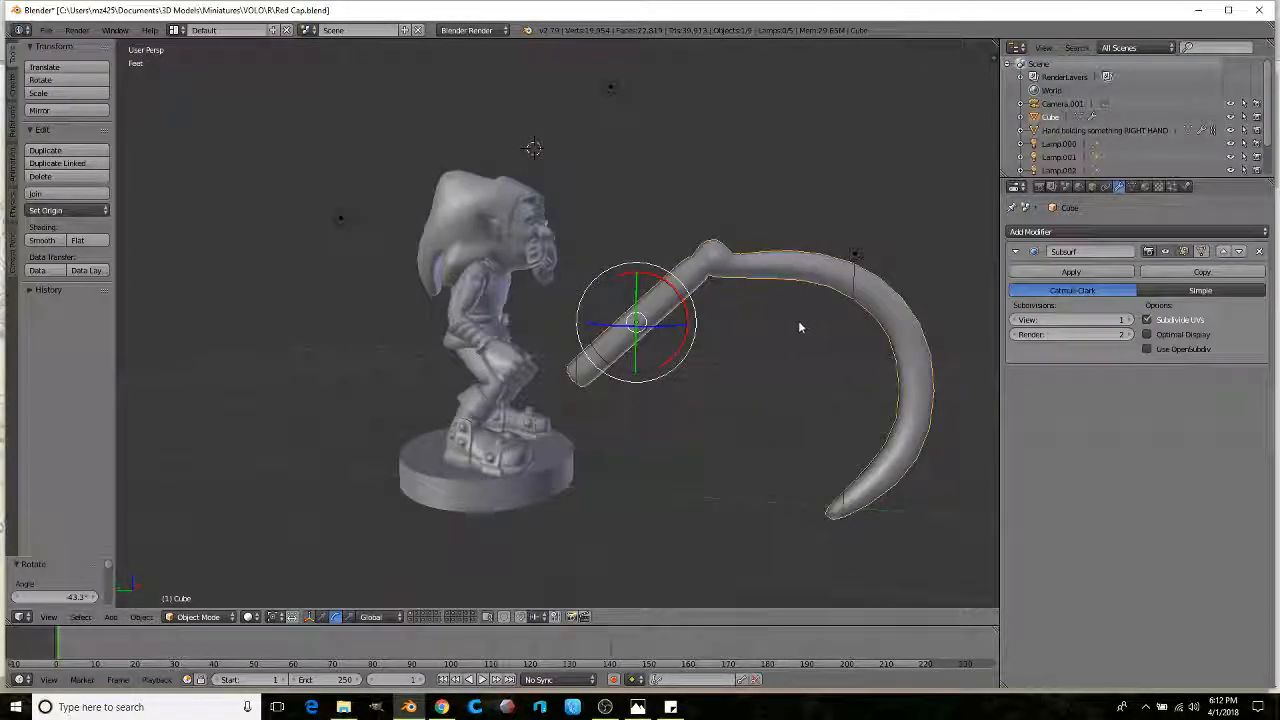
key(s)
click(768, 331)
key(g)
click(641, 403)
Step: Place the pole into the goblin's hand and nudge it slightly left
middle_drag(641, 403, 676, 293)
scroll(480, 389, up, 3)
key(g)
click(557, 390)
scroll(640, 382, up, 1)
key(g)
click(611, 375)
scroll(611, 375, down, 1)
scroll(663, 304, up, 5)
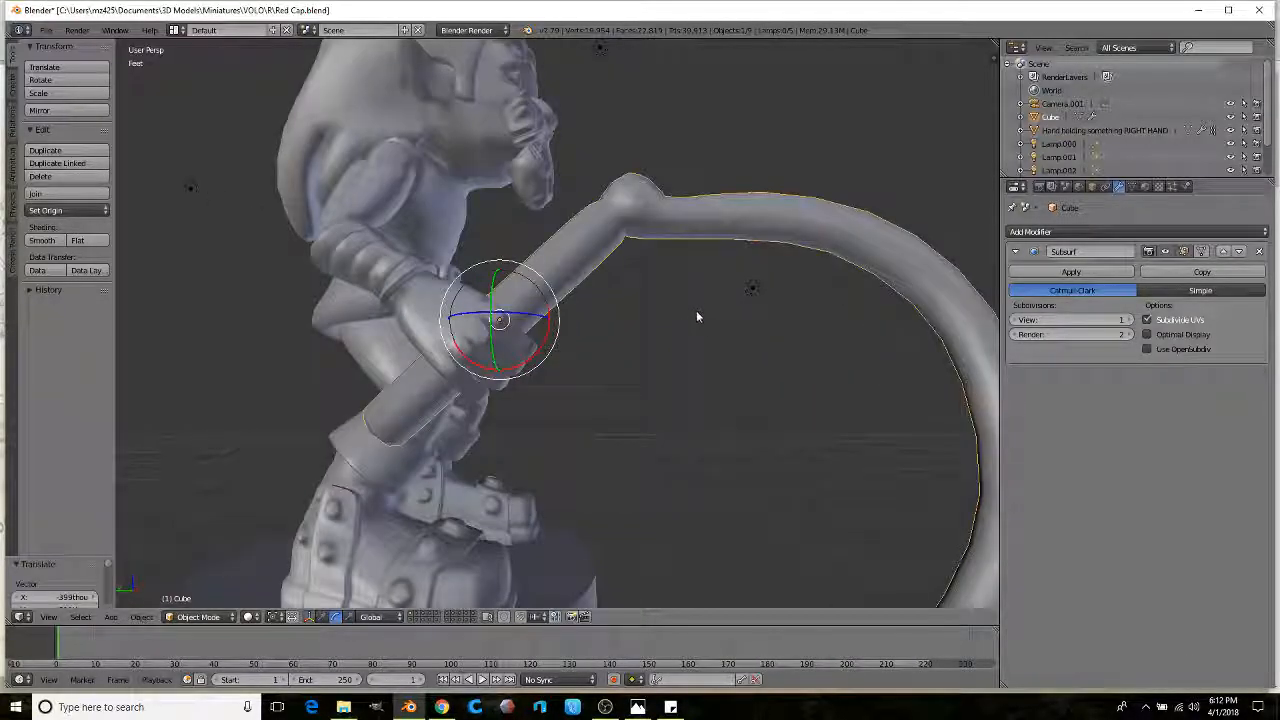
Step: Rotate, reposition and shrink the hooked pole, then shift it again in the hand
key(r)
click(680, 285)
key(g)
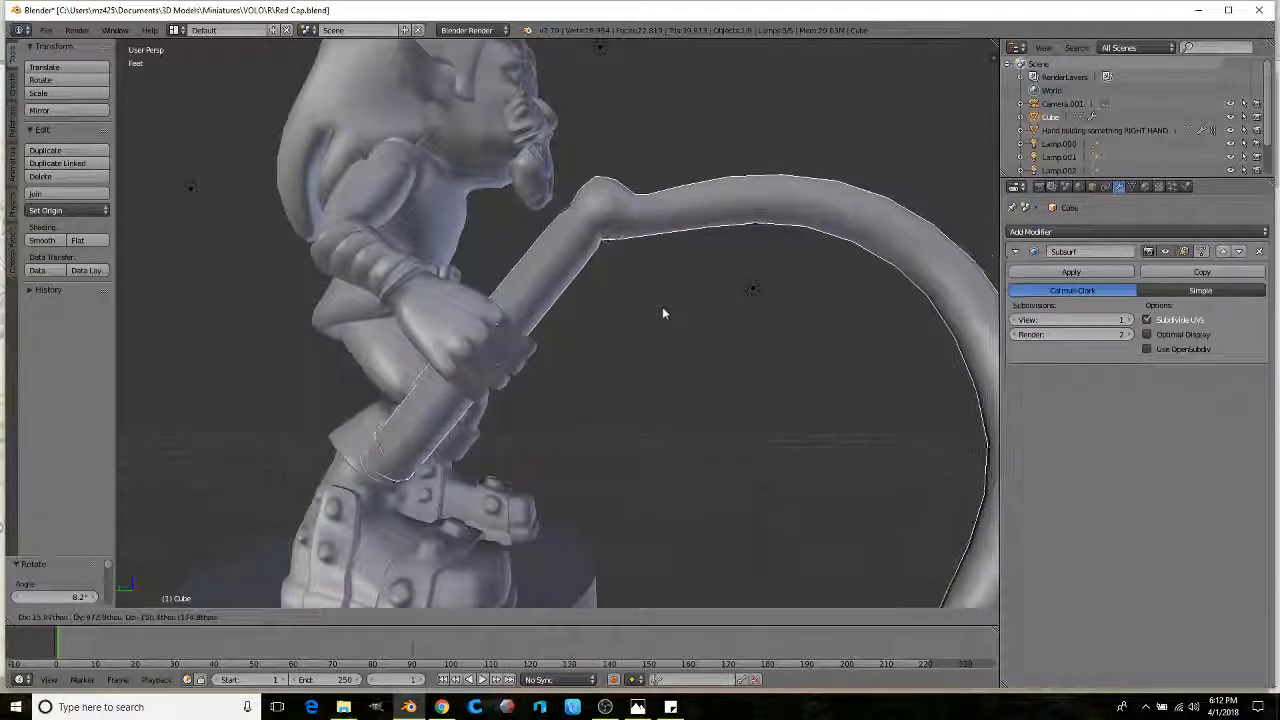
click(655, 310)
key(s)
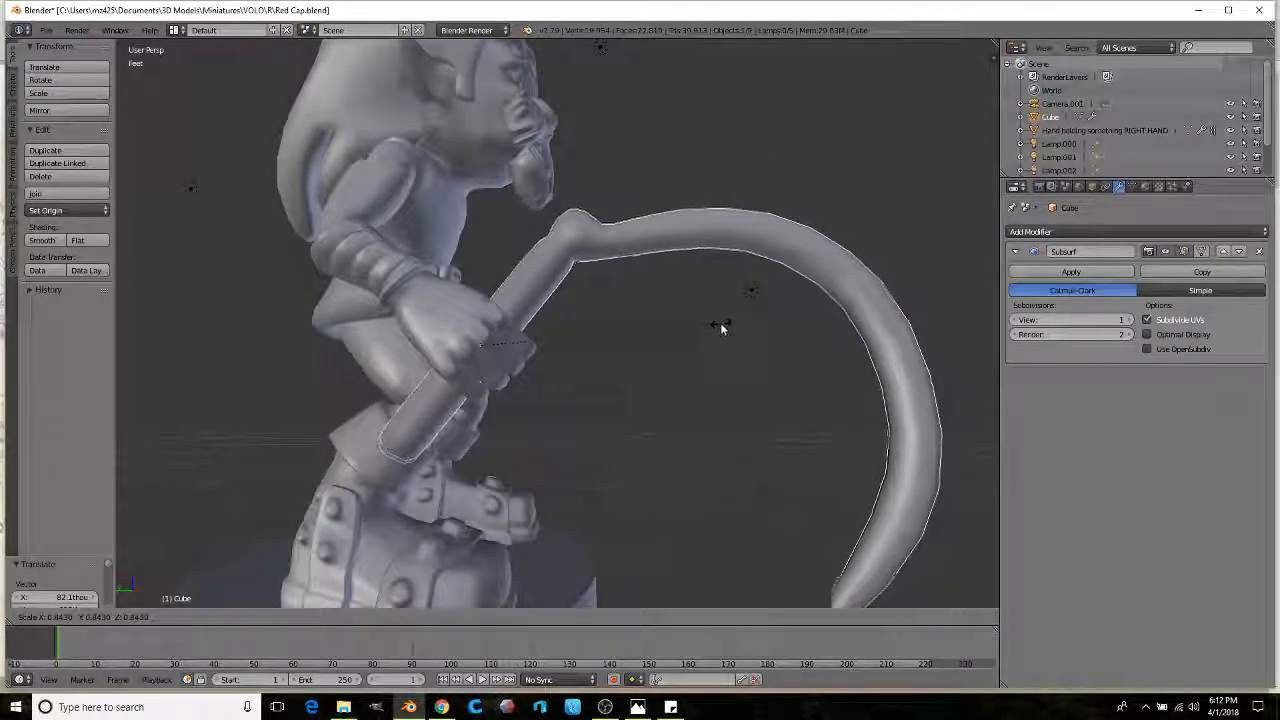
click(720, 327)
middle_drag(720, 327, 674, 364)
key(g)
key(g)
click(671, 352)
Step: Resize the pole slightly larger, nudge it and give it a slight rotation
scroll(671, 352, down, 1)
scroll(671, 331, up, 1)
scroll(666, 334, down, 2)
scroll(651, 408, up, 2)
key(s)
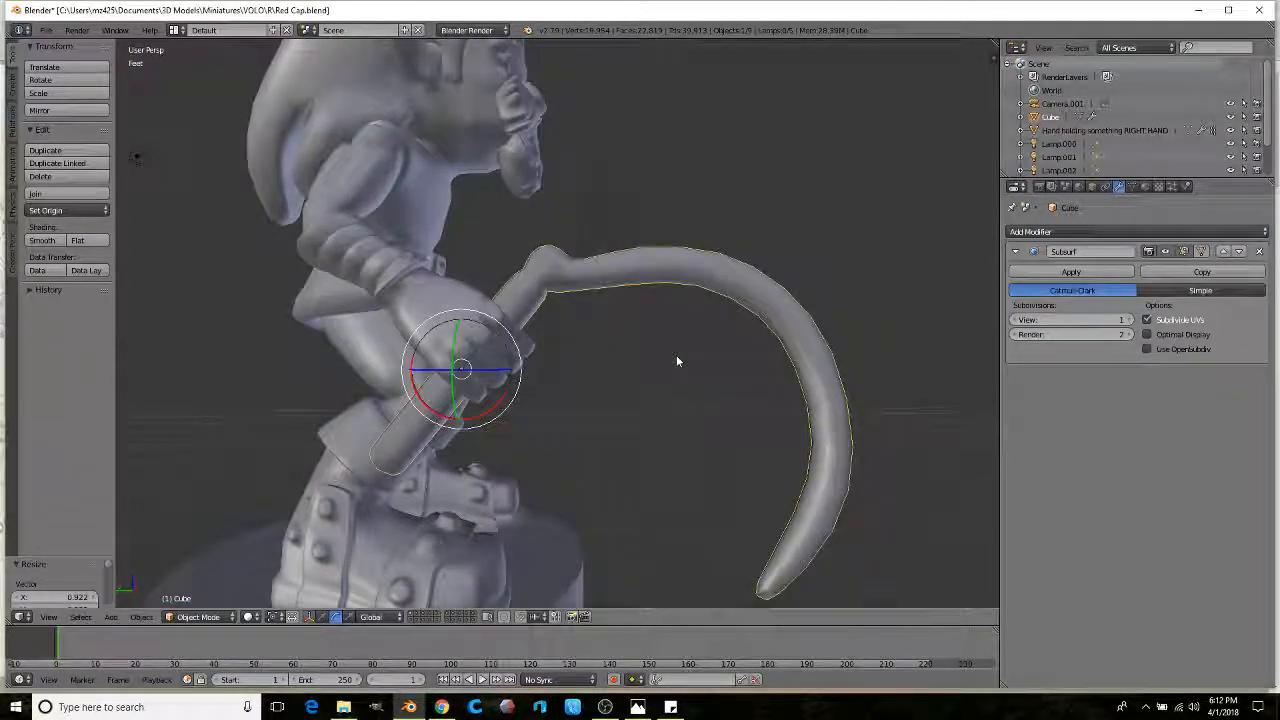
key(s)
key(g)
click(728, 326)
scroll(728, 326, up, 1)
key(r)
click(710, 318)
scroll(708, 320, down, 4)
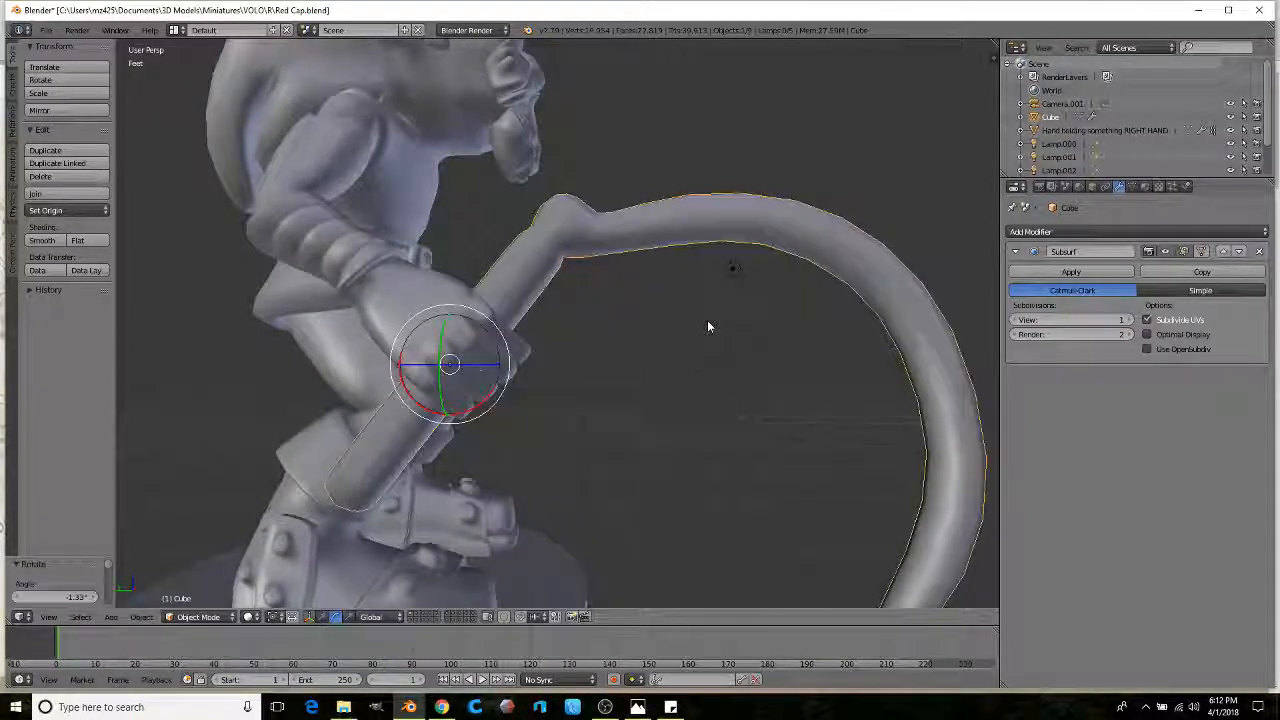
Step: From a higher three-quarter view, switch the transform orientation to Normal
middle_drag(686, 337, 456, 352)
scroll(688, 325, up, 1)
middle_drag(594, 326, 565, 343)
scroll(474, 337, up, 5)
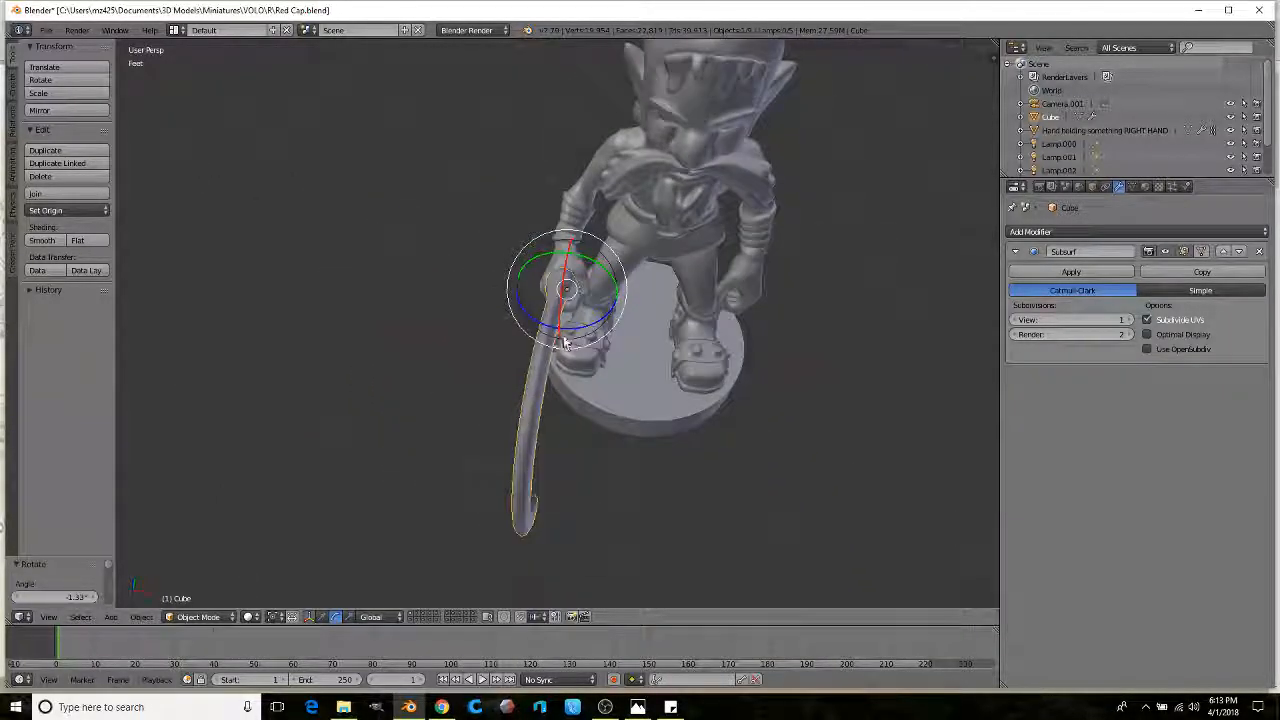
click(378, 614)
click(414, 557)
Step: Rotate the pole with the gizmo rings so its hook arches behind the head, checking the Redcap reference
middle_drag(414, 557, 563, 330)
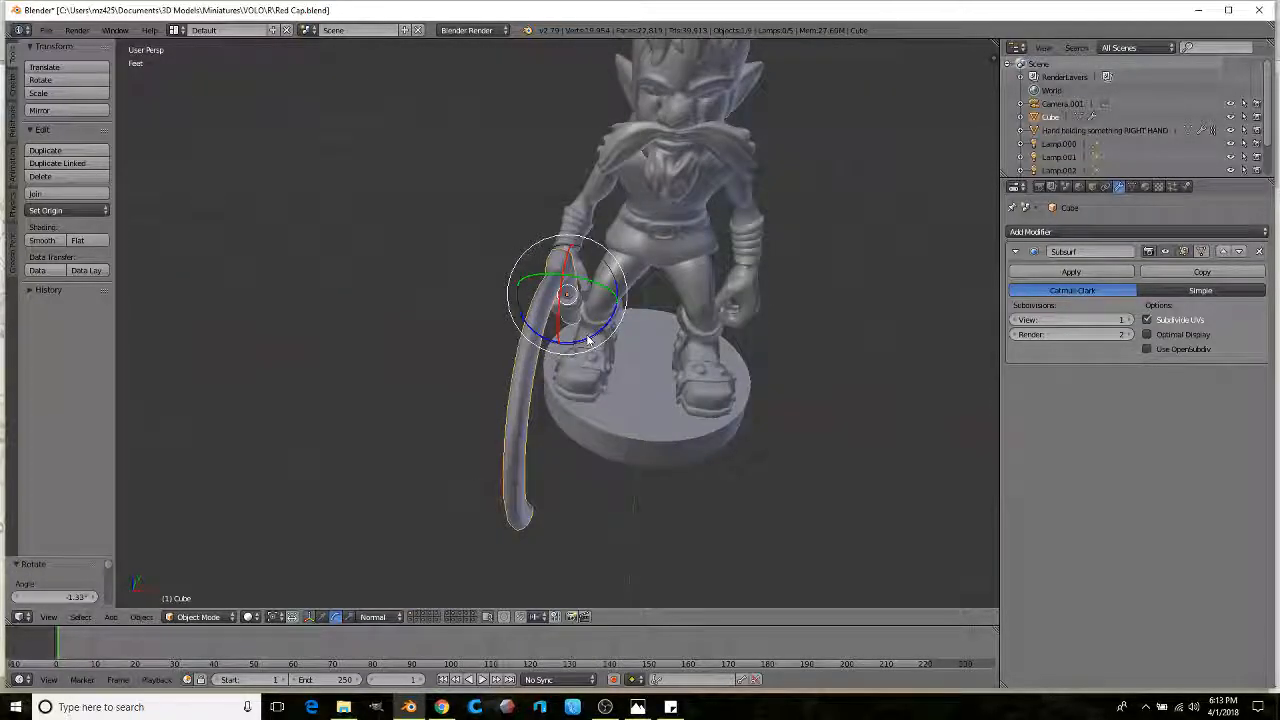
drag(590, 340, 596, 333)
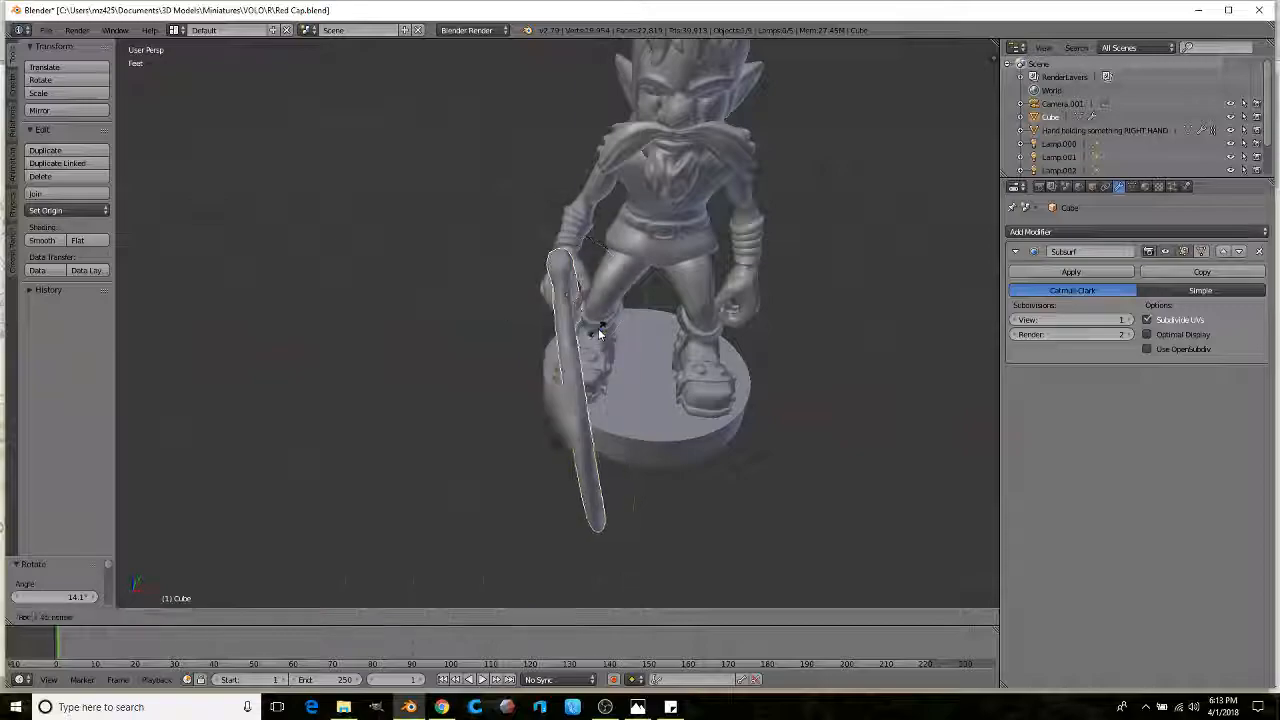
middle_drag(606, 334, 563, 366)
scroll(514, 376, up, 1)
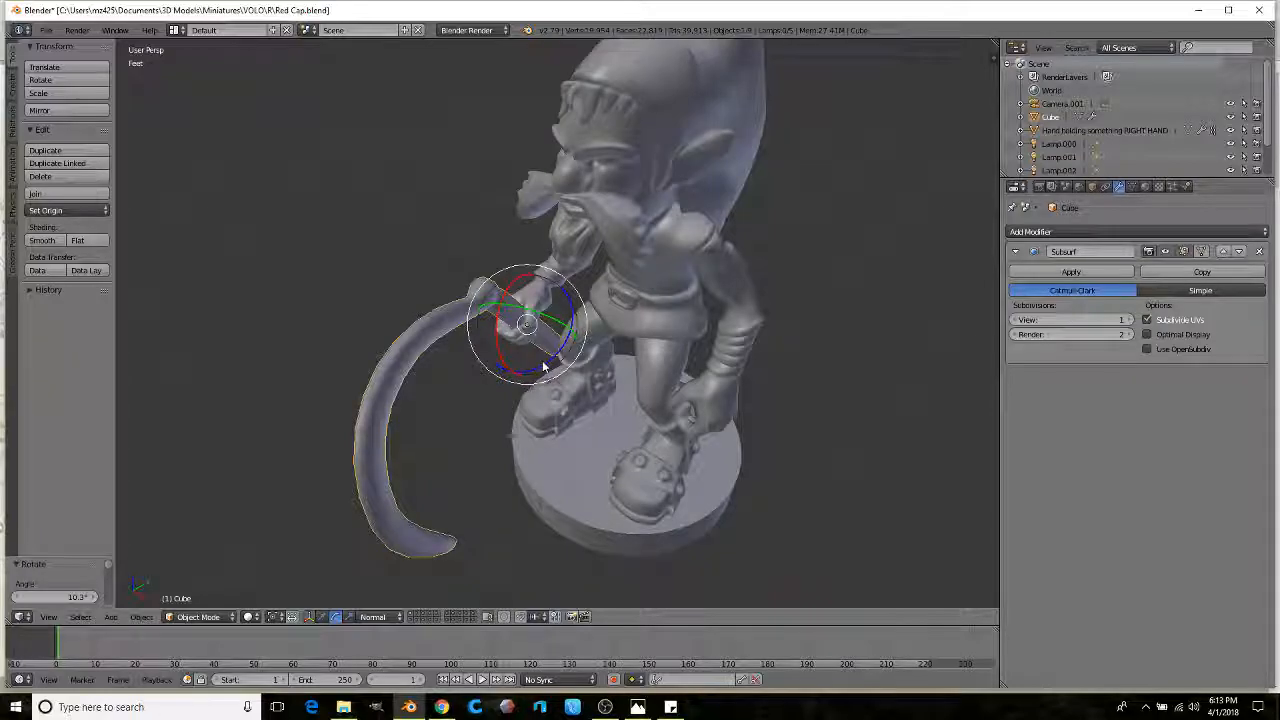
drag(543, 367, 558, 325)
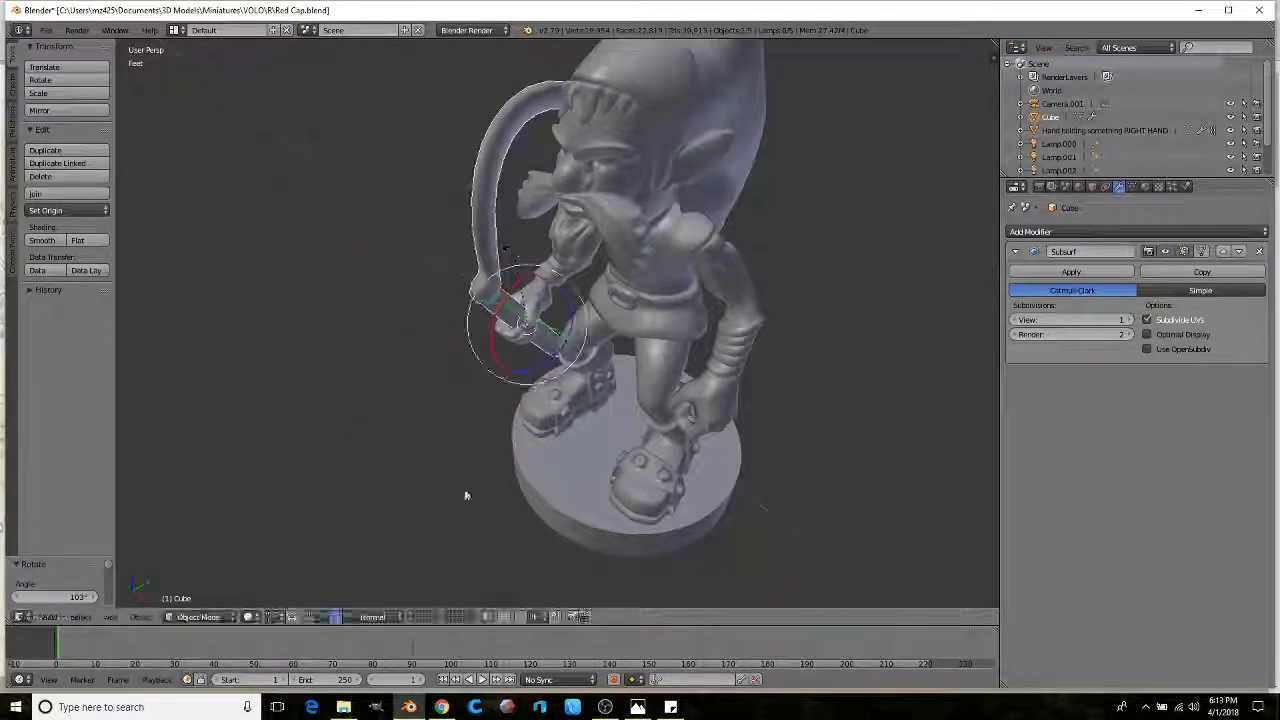
click(443, 707)
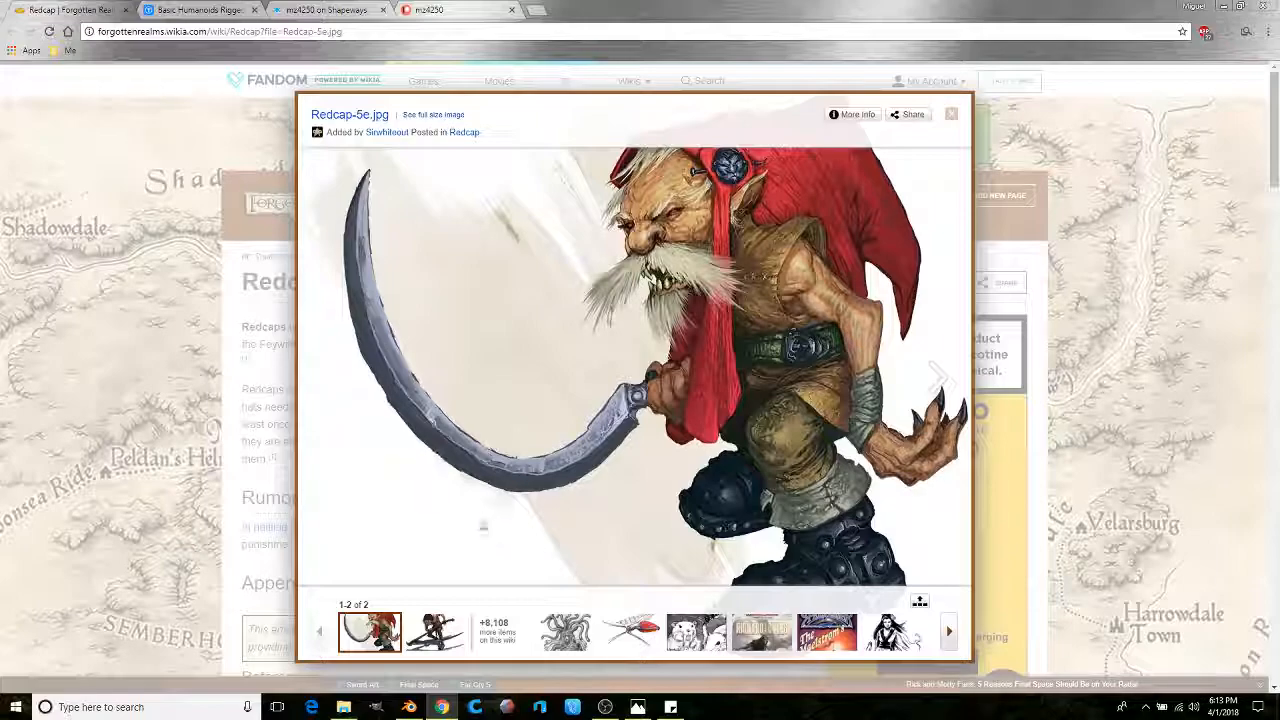
key(alt+Tab)
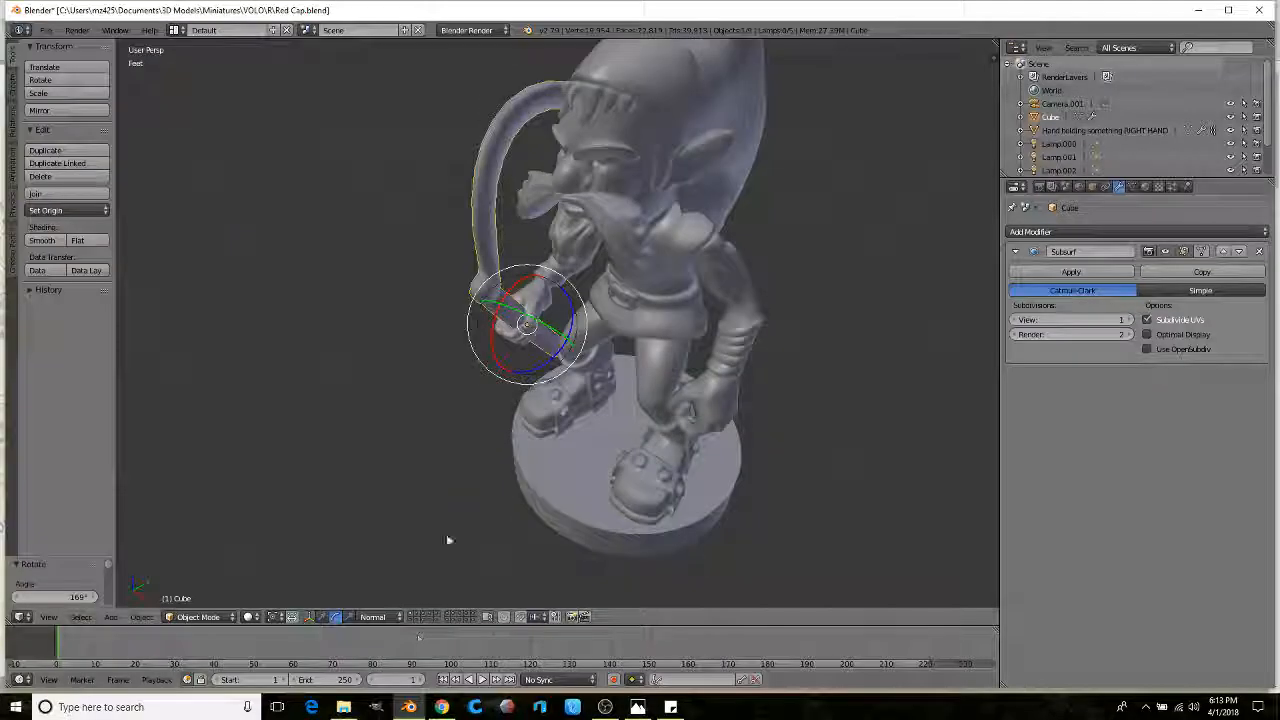
Step: Tilt the held pole about -13° on the red gizmo ring and nudge it slightly
scroll(521, 370, up, 8)
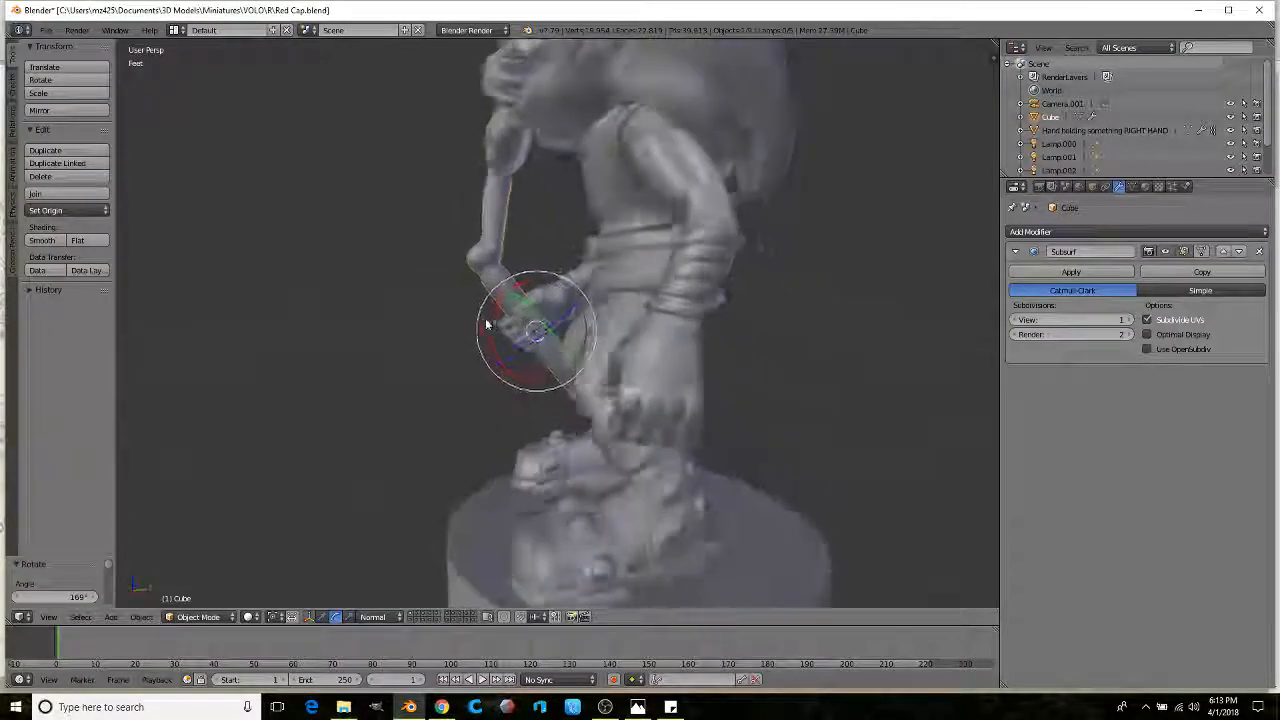
drag(519, 386, 527, 371)
scroll(479, 380, down, 2)
middle_drag(479, 380, 637, 374)
scroll(637, 374, up, 1)
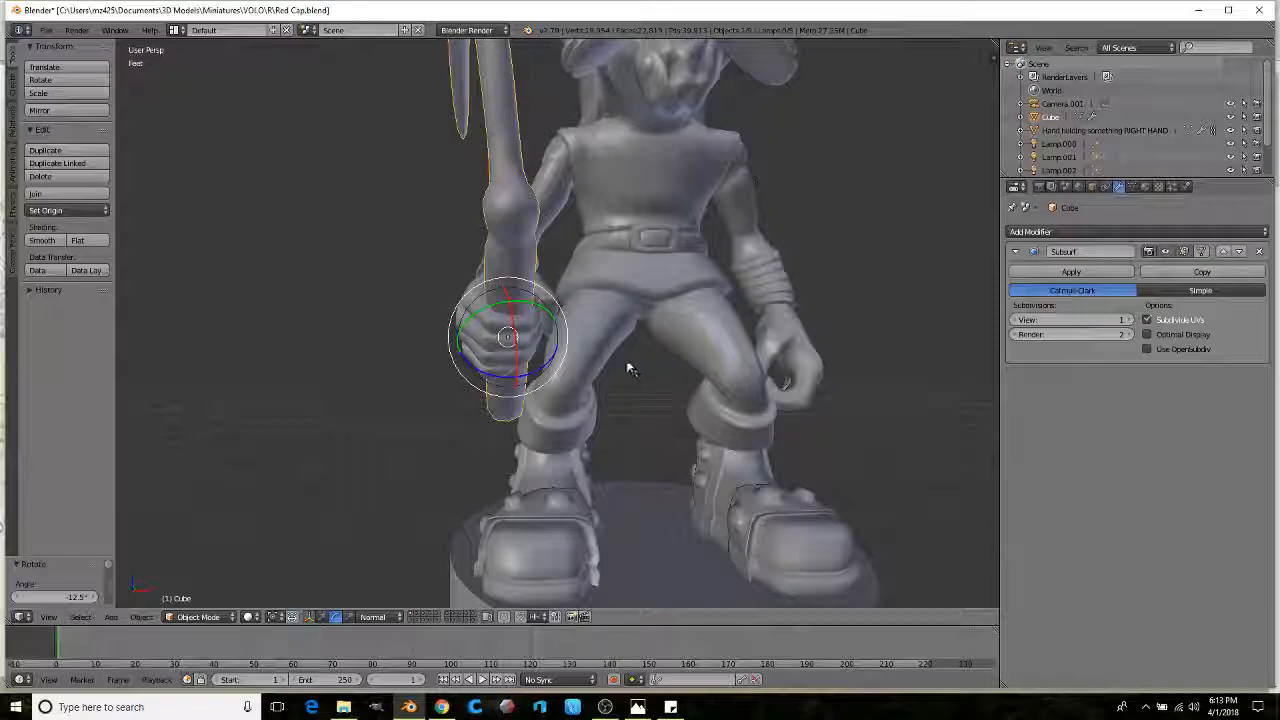
key(g)
click(617, 347)
Step: Refine the pole's small rotation while orbiting around the figure
scroll(606, 352, down, 1)
middle_drag(606, 355, 592, 379)
scroll(742, 372, up, 1)
scroll(742, 372, down, 4)
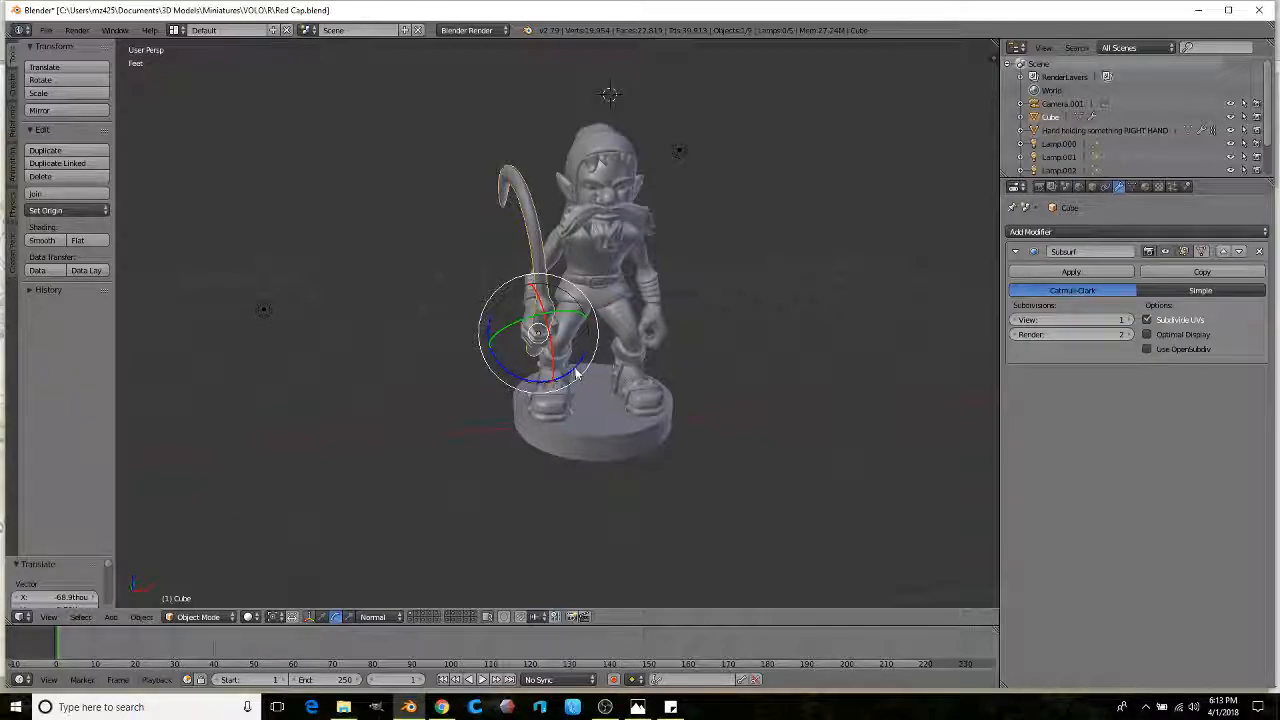
click(577, 367)
scroll(580, 370, down, 2)
middle_drag(580, 370, 646, 346)
Step: Confirm the pole's -13.2° upright rotation from a full view of figure and base, then open File
scroll(694, 349, up, 6)
middle_drag(730, 333, 590, 305)
scroll(556, 354, down, 3)
scroll(560, 356, down, 2)
click(557, 374)
scroll(558, 318, up, 3)
scroll(590, 305, down, 4)
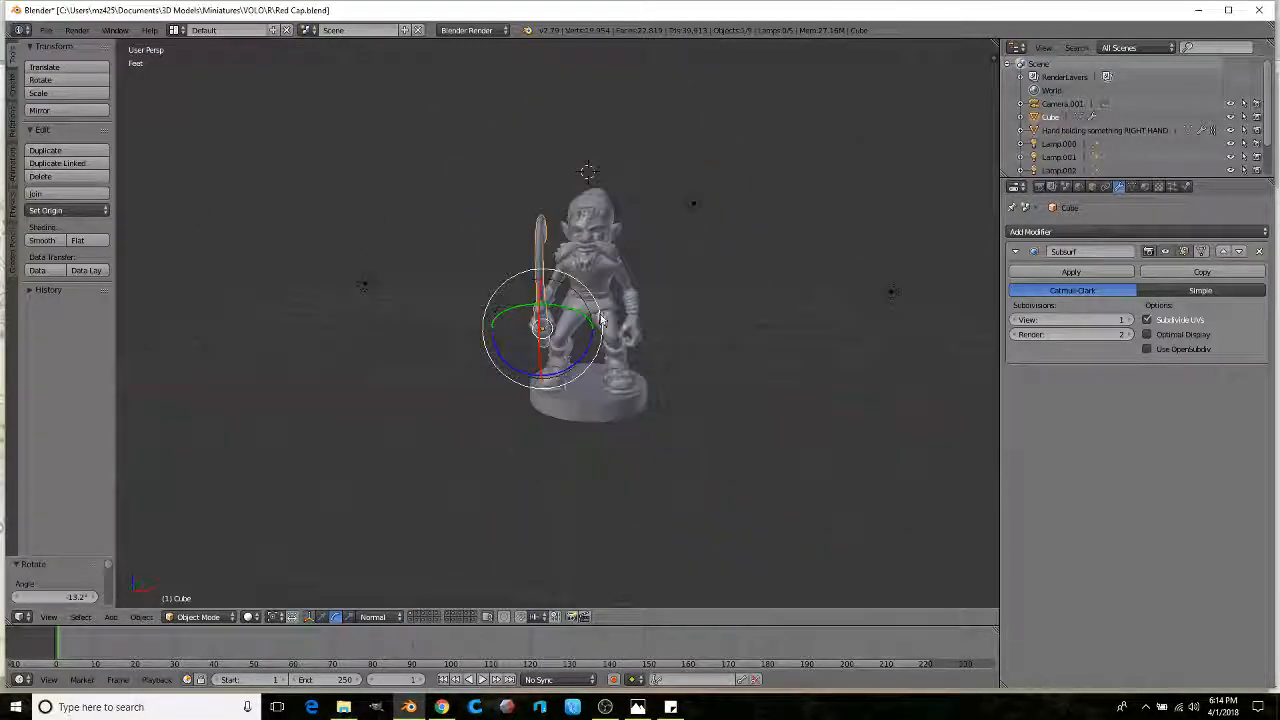
scroll(462, 252, up, 3)
click(45, 31)
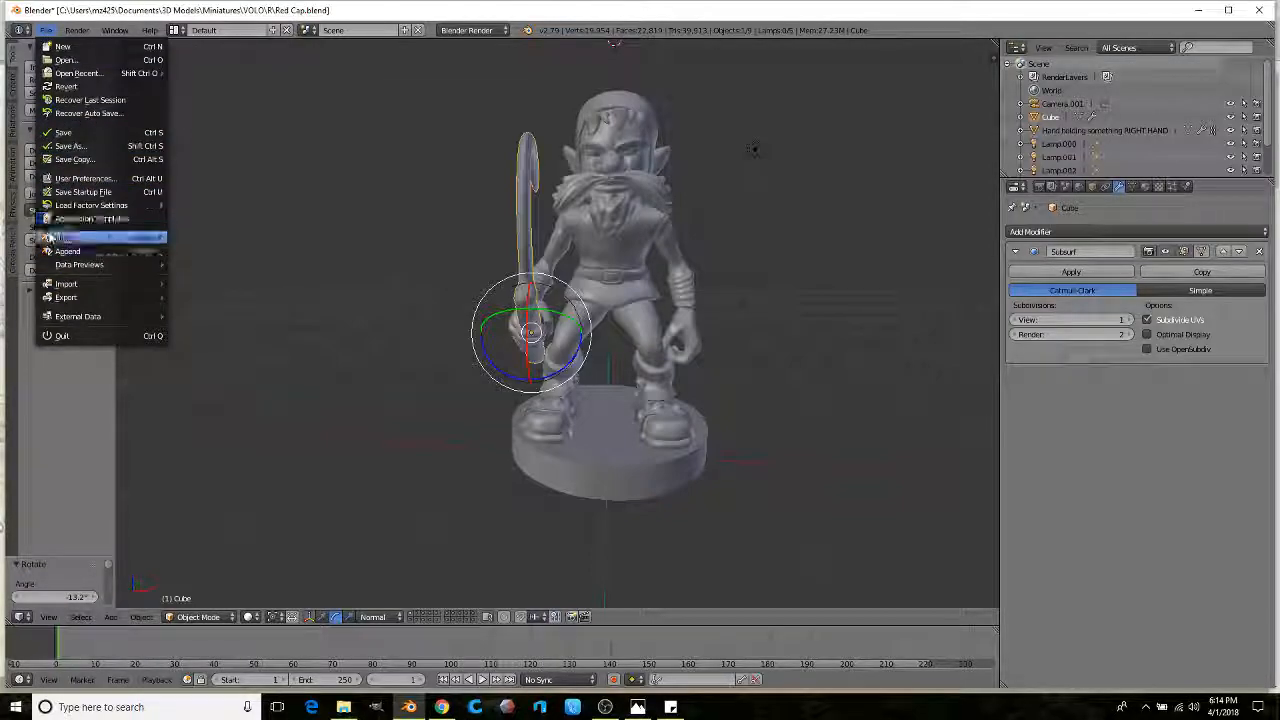
Step: Import the Human Female Barbarian STL model for size comparison
mouse_move(60, 284)
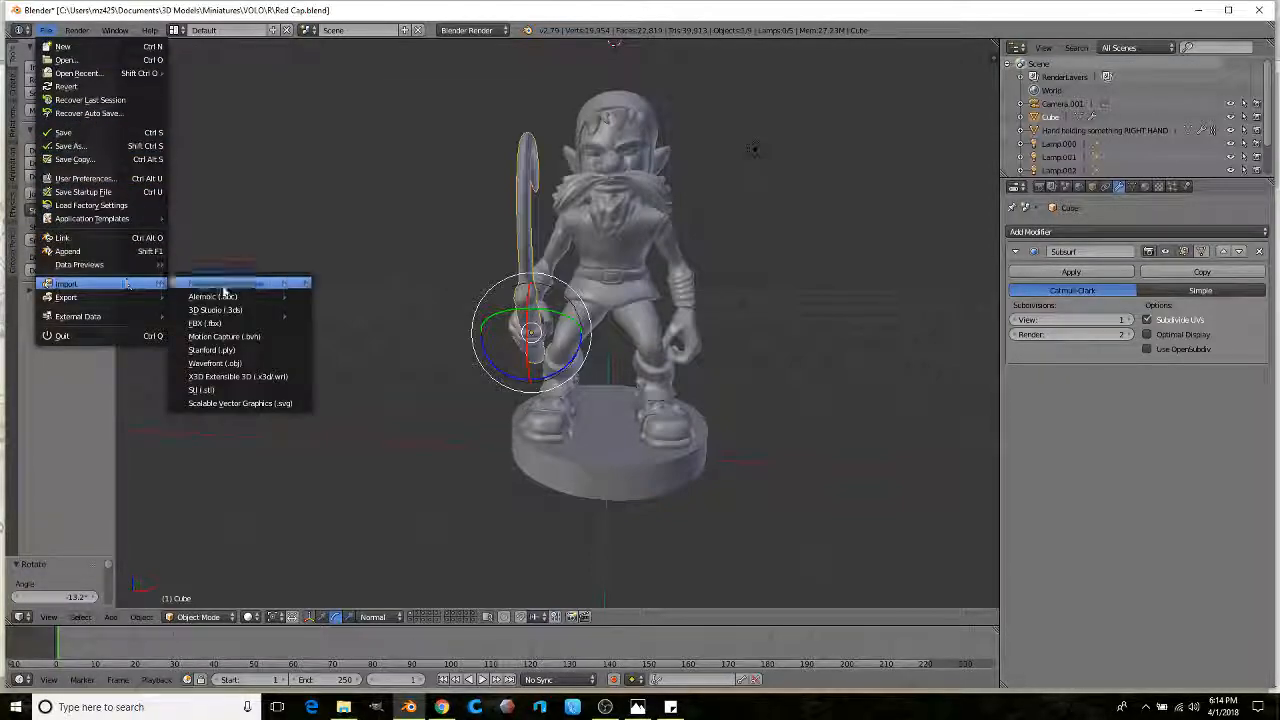
click(203, 389)
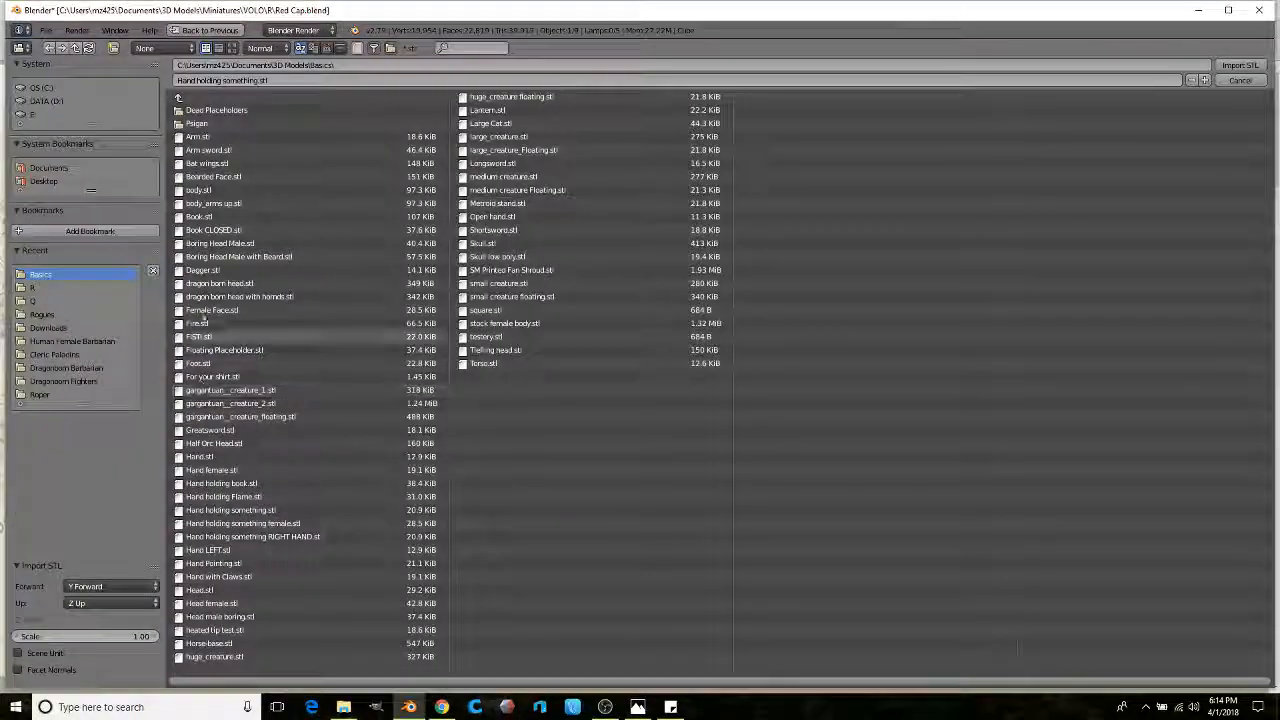
click(52, 342)
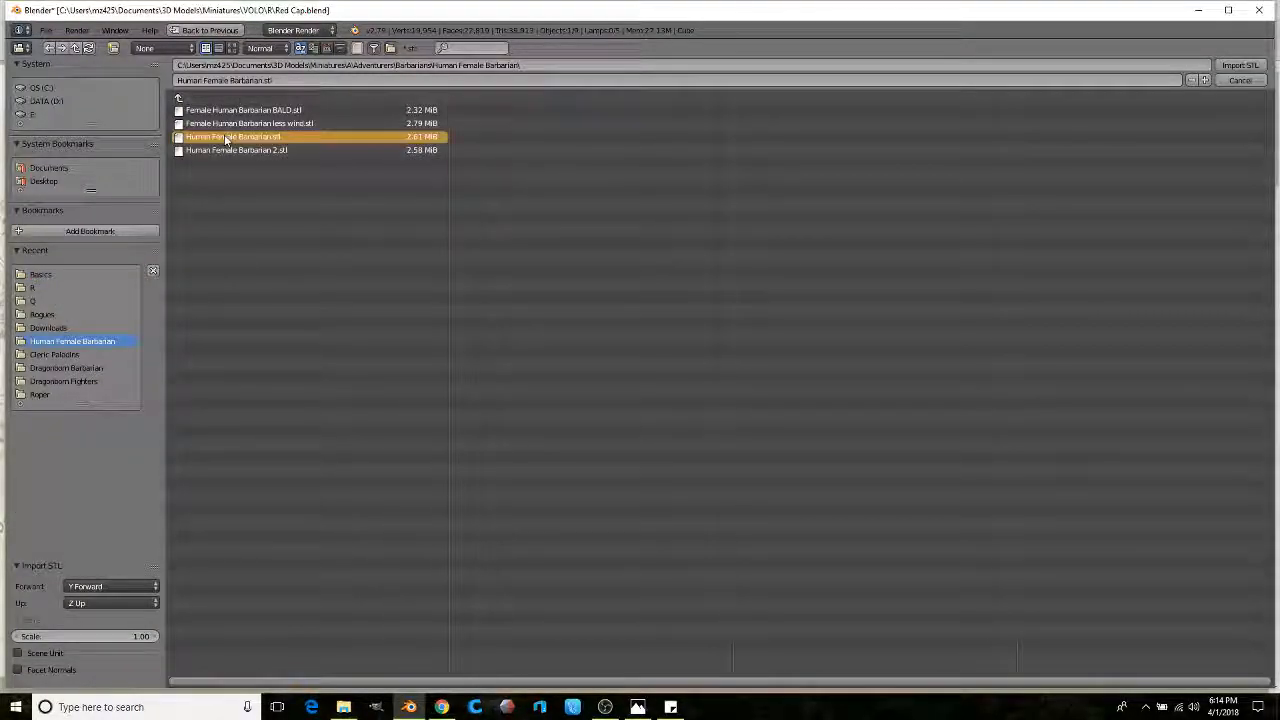
double_click(226, 139)
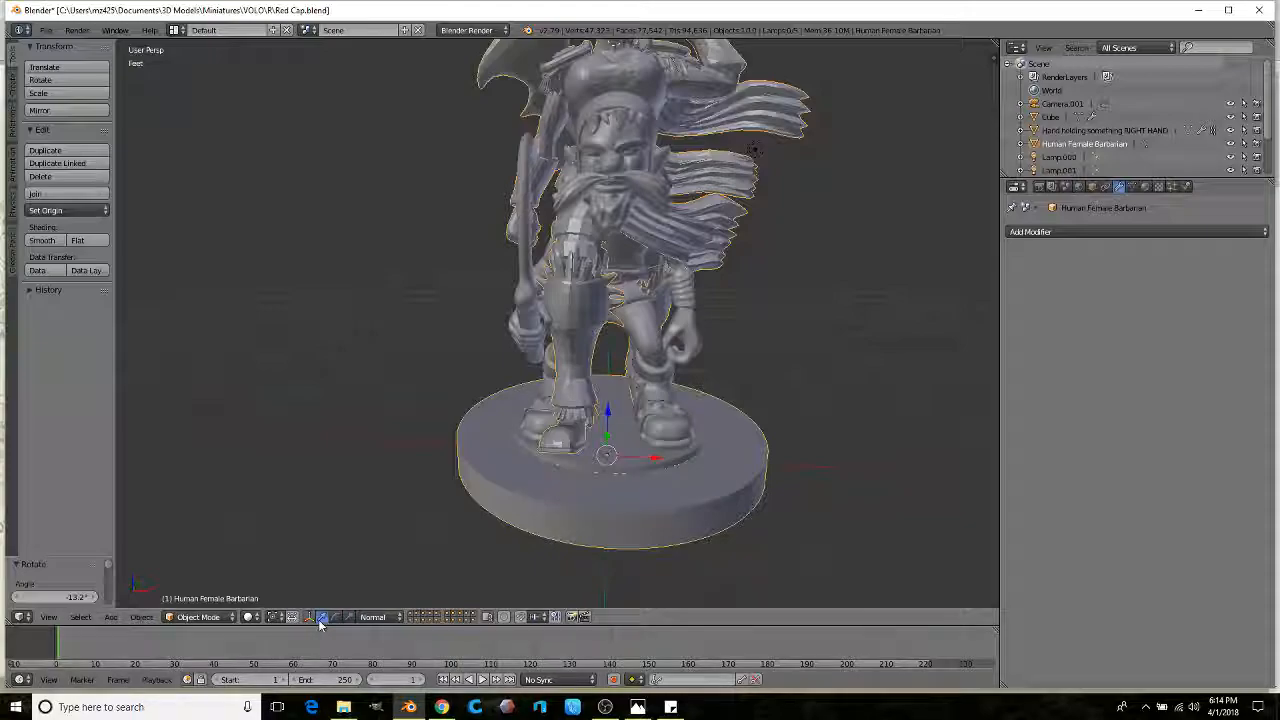
Step: Move the barbarian to the left of the goblin and adjust its height
drag(655, 458, 360, 443)
middle_drag(400, 454, 463, 414)
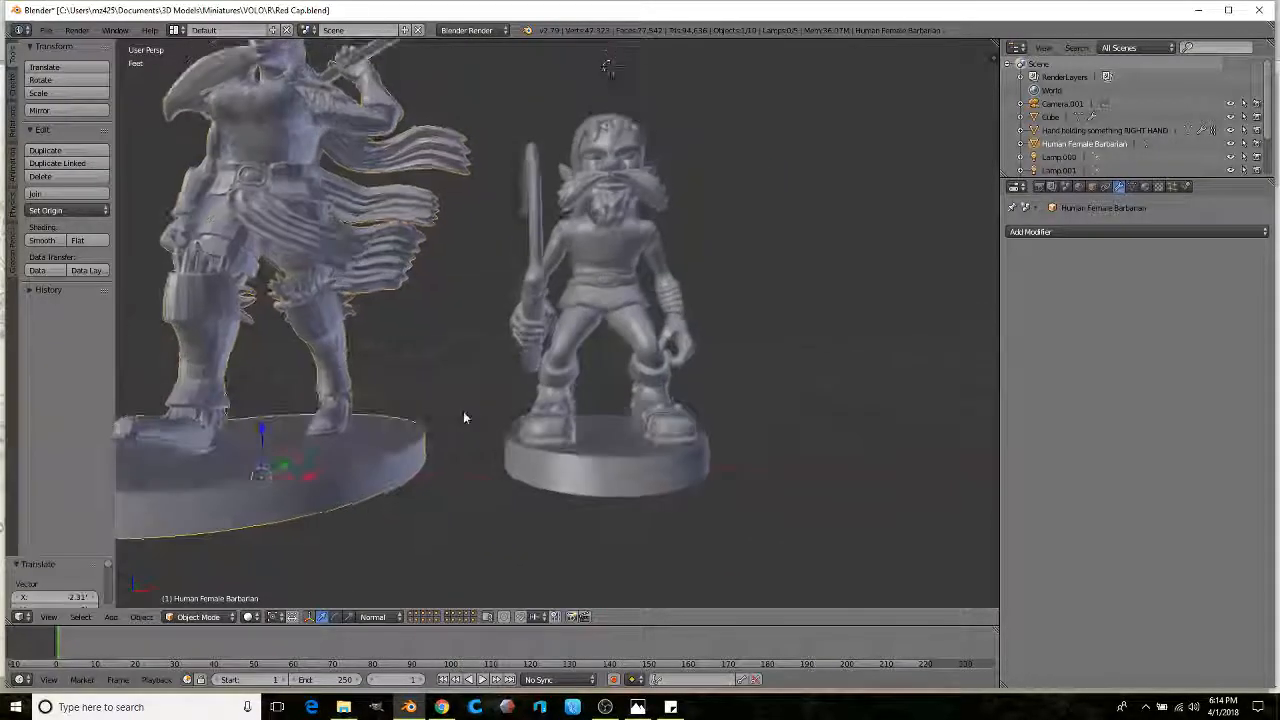
drag(260, 431, 271, 417)
scroll(271, 417, down, 2)
middle_drag(357, 432, 391, 414)
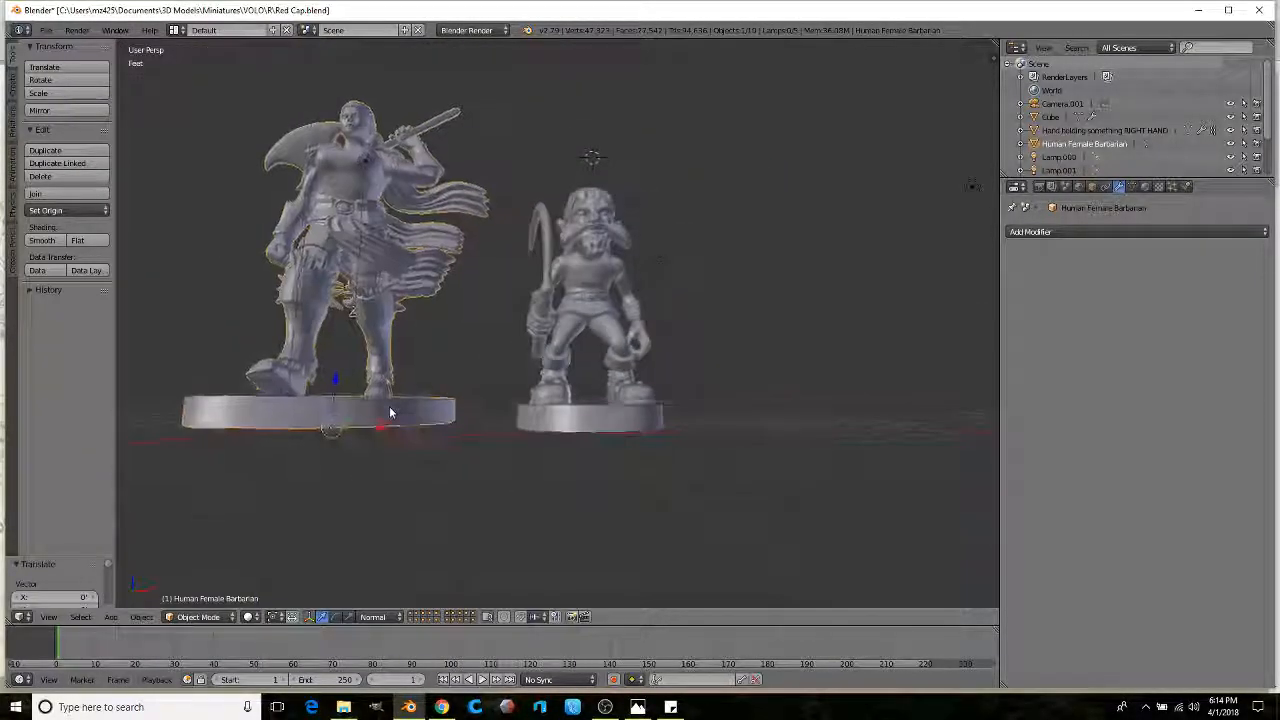
drag(332, 378, 329, 387)
mouse_move(329, 387)
middle_down()
mouse_move(357, 418)
mouse_move(309, 376)
mouse_move(529, 383)
mouse_move(329, 393)
middle_up()
scroll(357, 418, down, 3)
scroll(340, 393, up, 2)
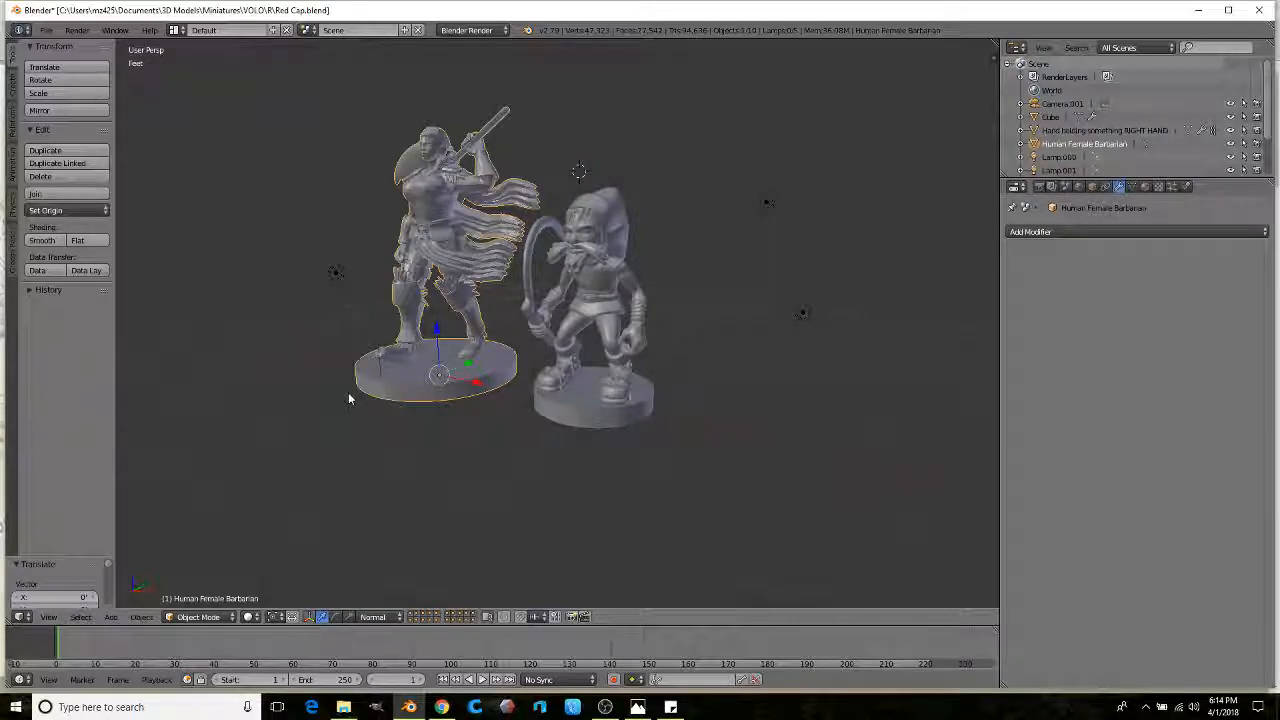
scroll(466, 287, up, 3)
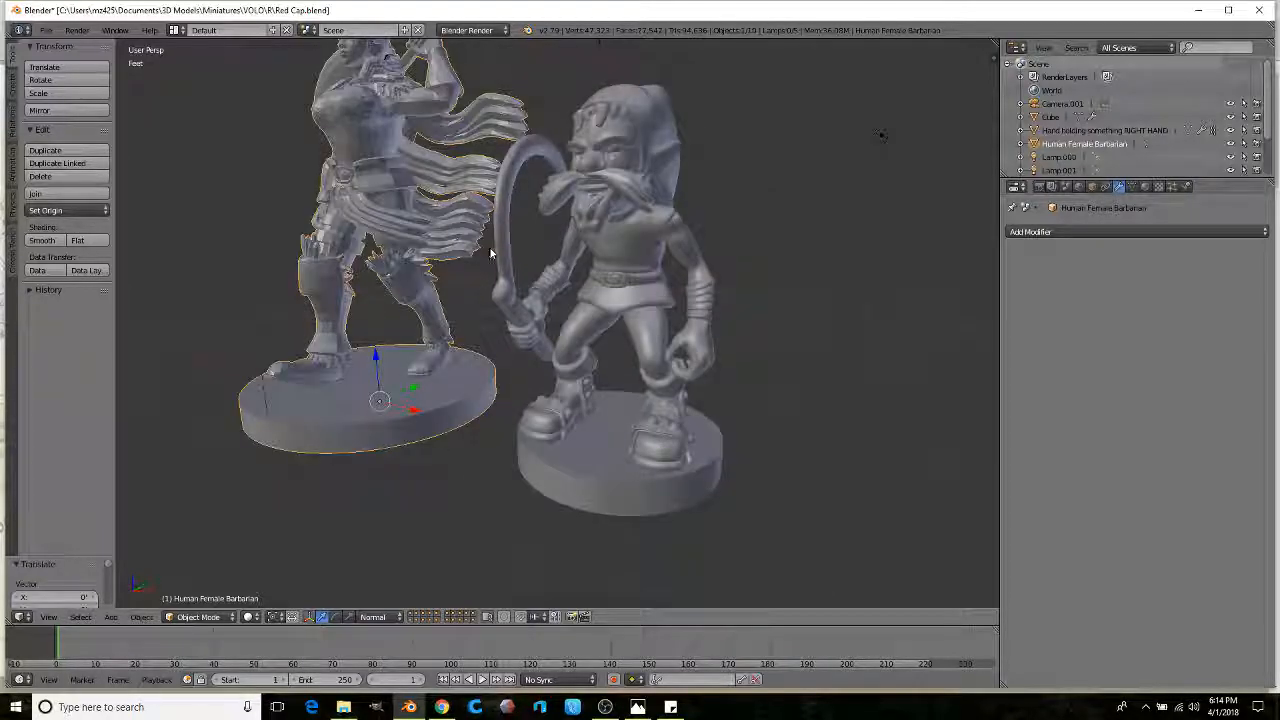
Step: Select the goblin and scale it down relative to the barbarian
right_click(492, 254)
middle_drag(593, 282, 714, 292)
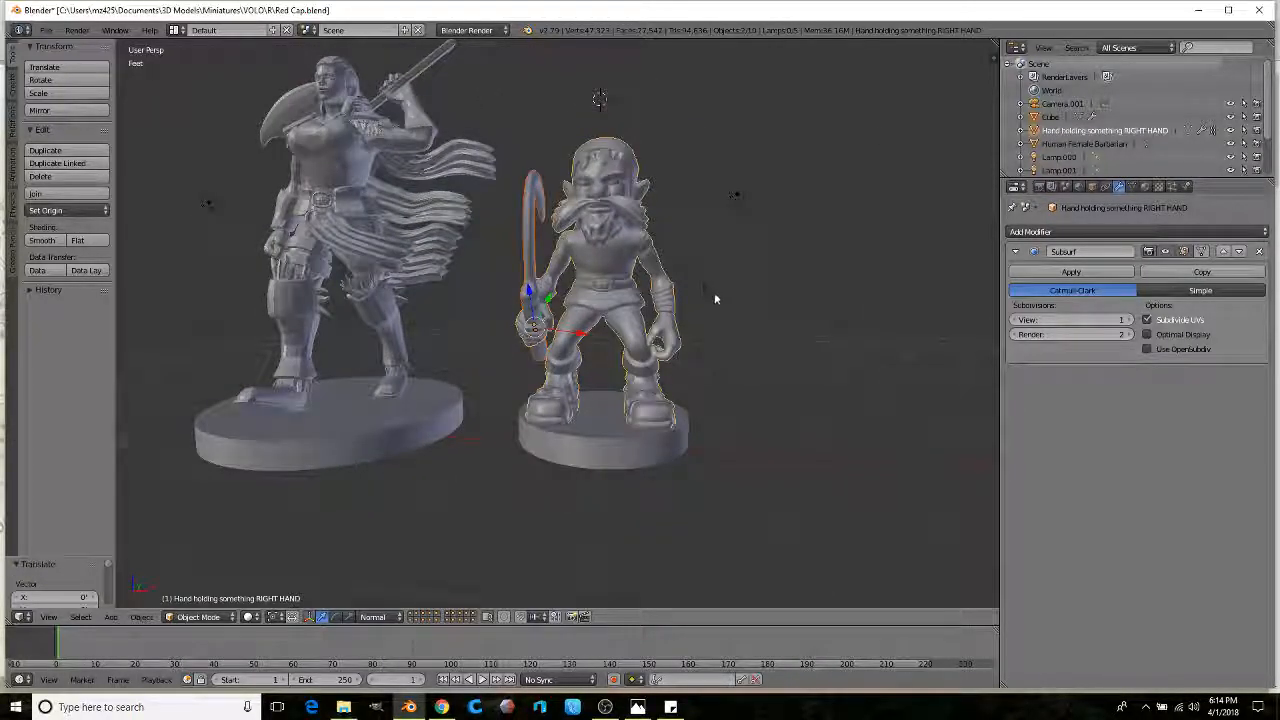
scroll(816, 301, up, 2)
key(s)
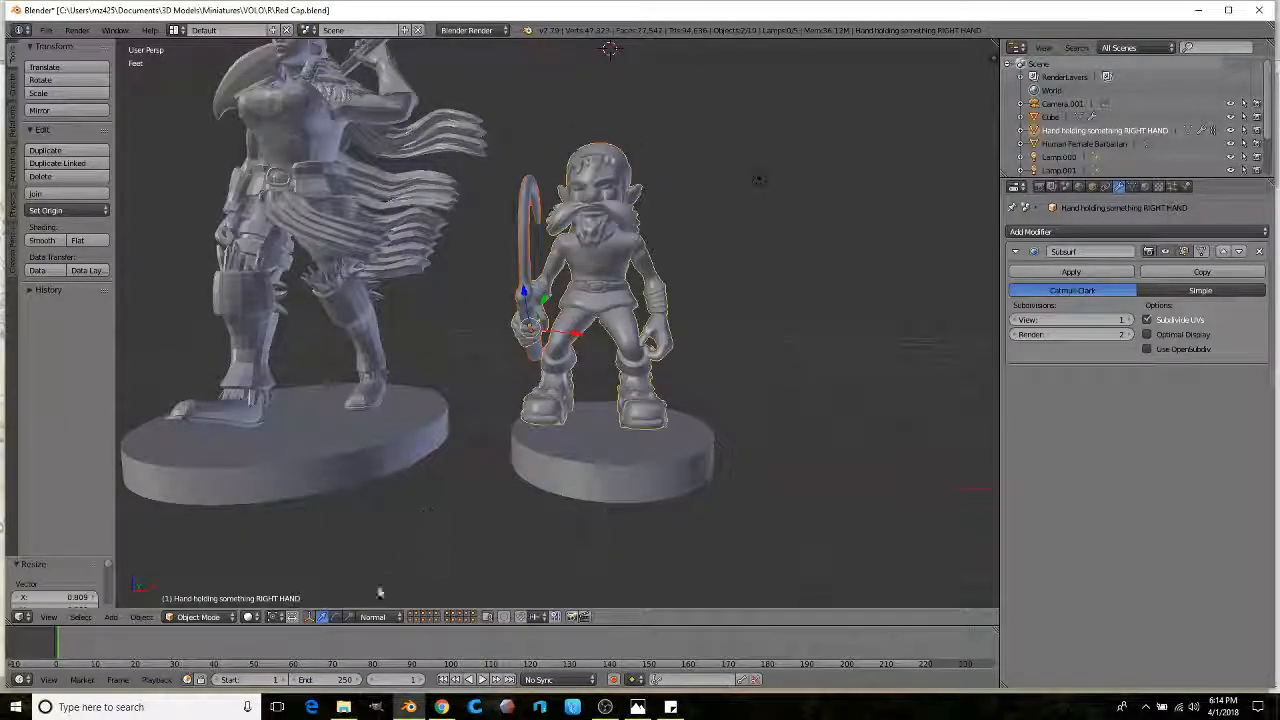
Step: Switch transform orientation back to Global, then scale the goblin on X and move it on Z
click(372, 616)
click(385, 560)
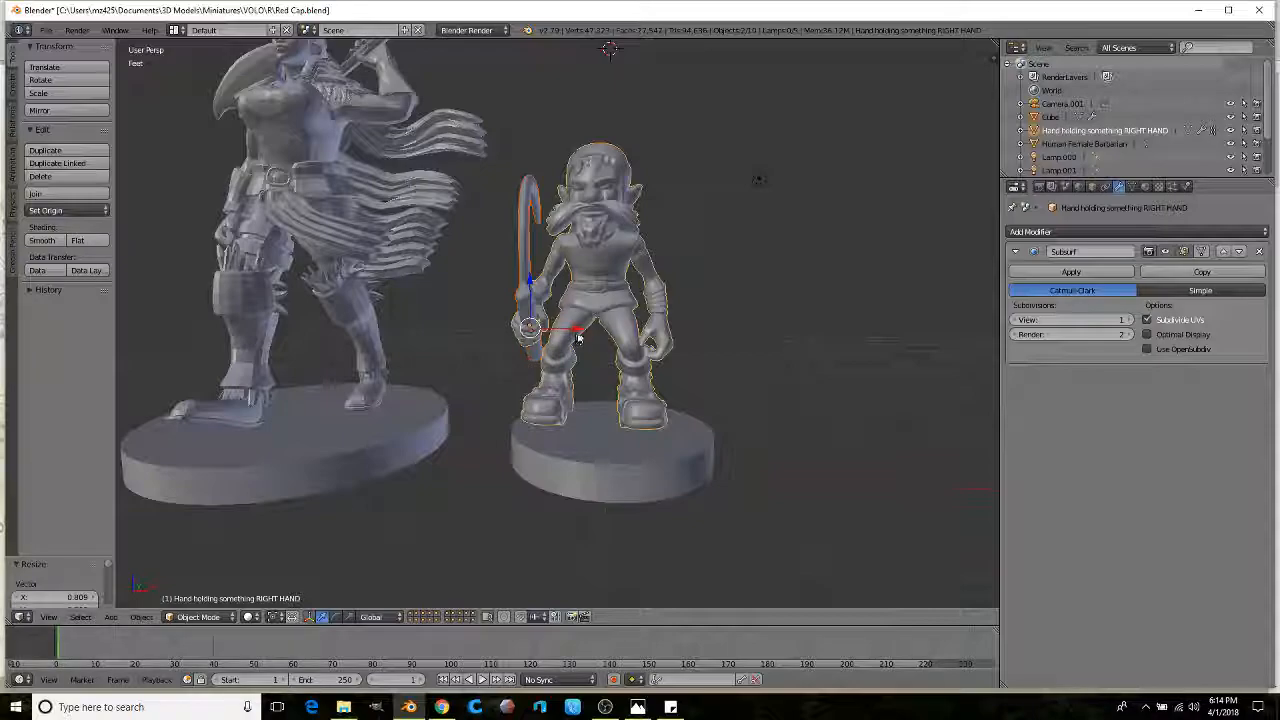
key(s)
key(x)
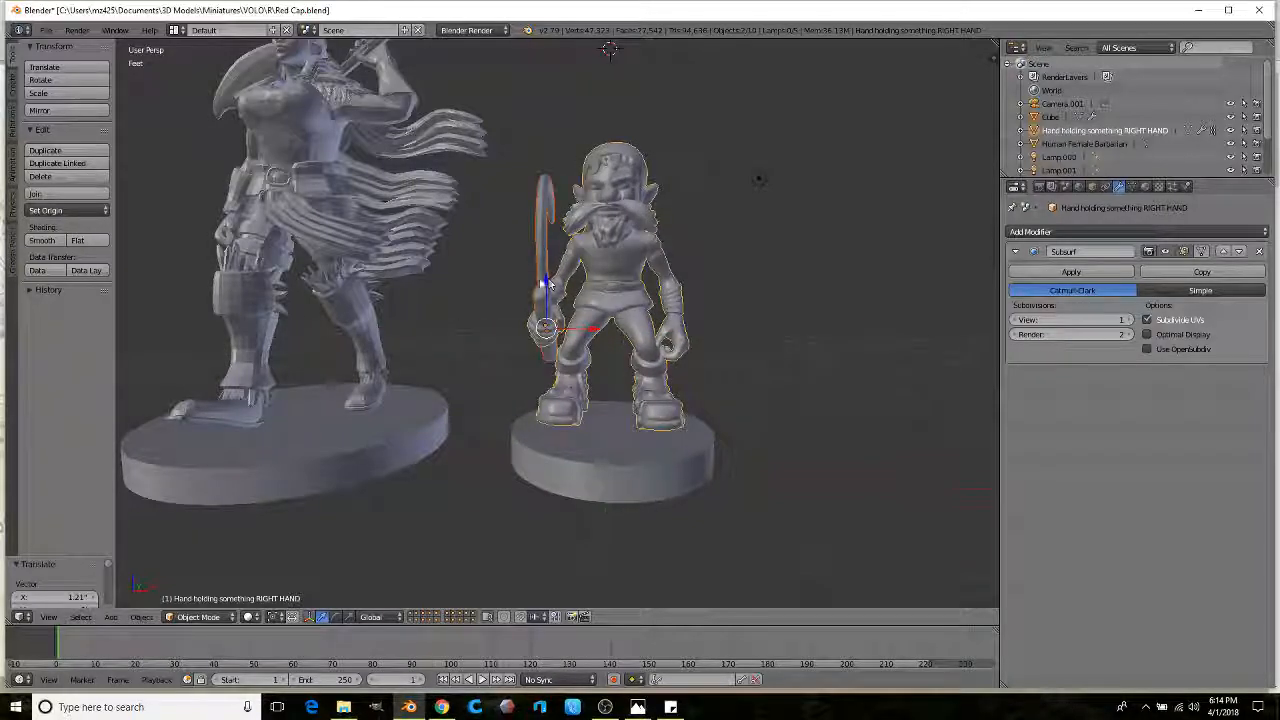
key(g)
key(z)
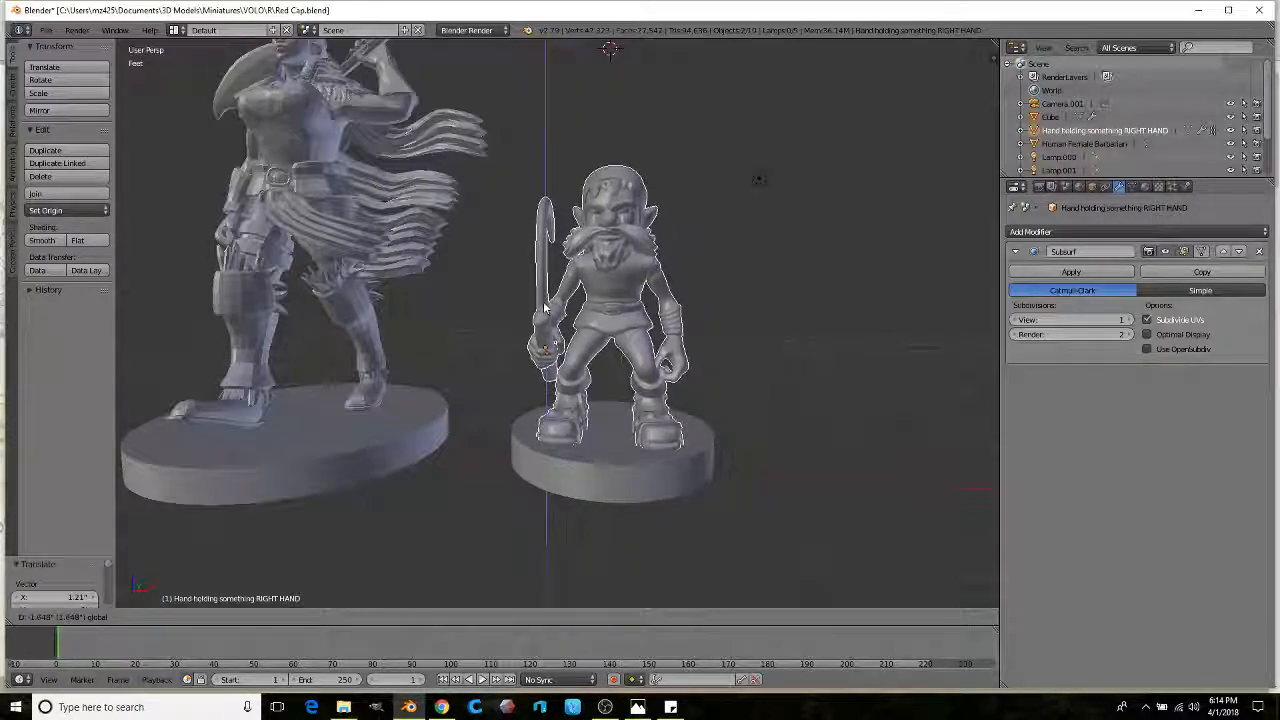
mouse_move(545, 307)
middle_down()
mouse_move(600, 285)
mouse_move(660, 317)
mouse_move(532, 323)
middle_up()
Step: Remove the barbarian figure and orbit around the remaining Red Cap goblin
right_click(394, 233)
key(x)
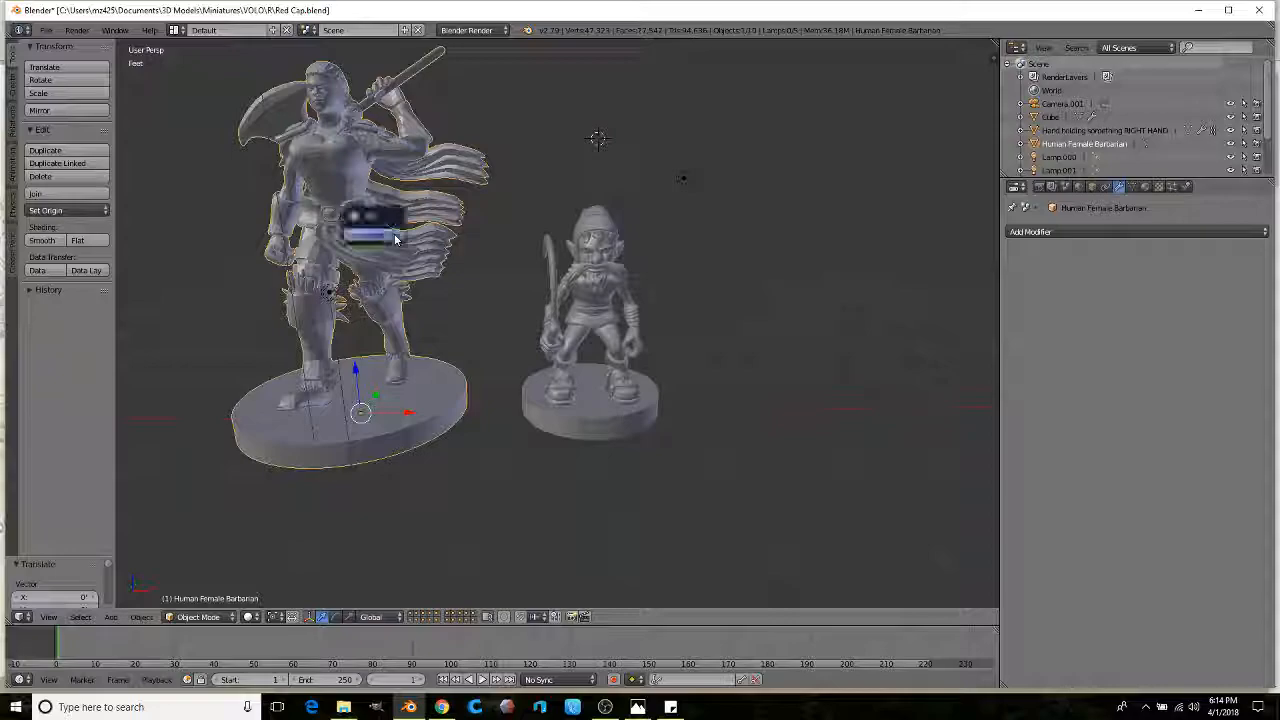
click(394, 233)
middle_drag(394, 240, 420, 226)
scroll(434, 214, up, 6)
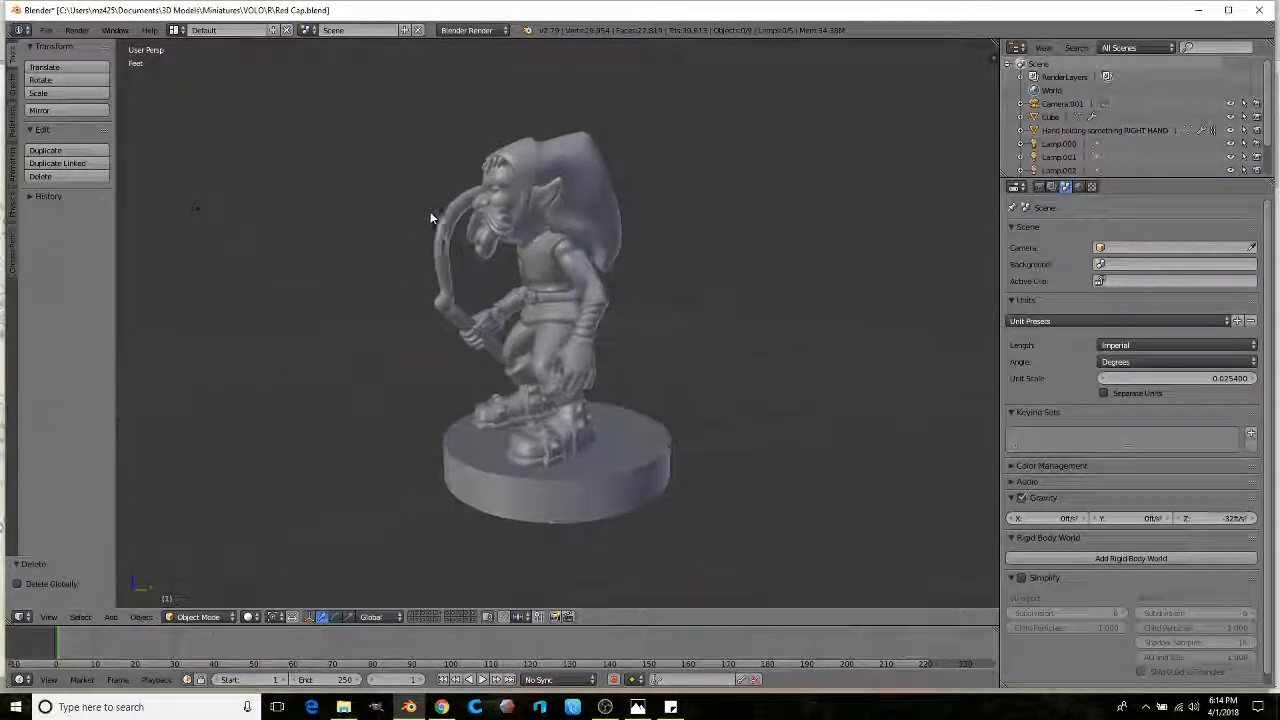
Step: Orbit and zoom around the Red Cap goblin from behind and three-quarter side, then open File
middle_drag(523, 269, 564, 315)
scroll(609, 257, up, 2)
scroll(616, 205, up, 2)
scroll(616, 205, down, 3)
scroll(592, 273, up, 3)
scroll(590, 276, down, 3)
scroll(564, 315, up, 3)
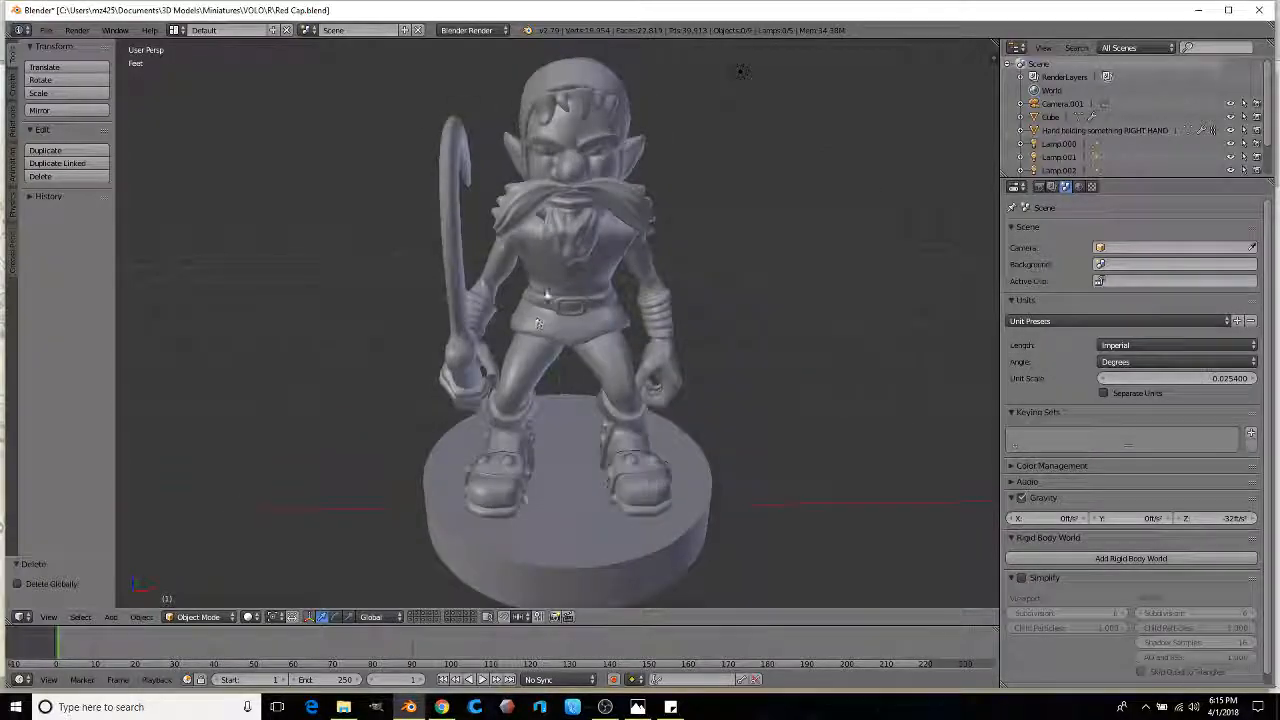
scroll(545, 290, down, 3)
middle_drag(549, 269, 480, 276)
scroll(480, 276, up, 3)
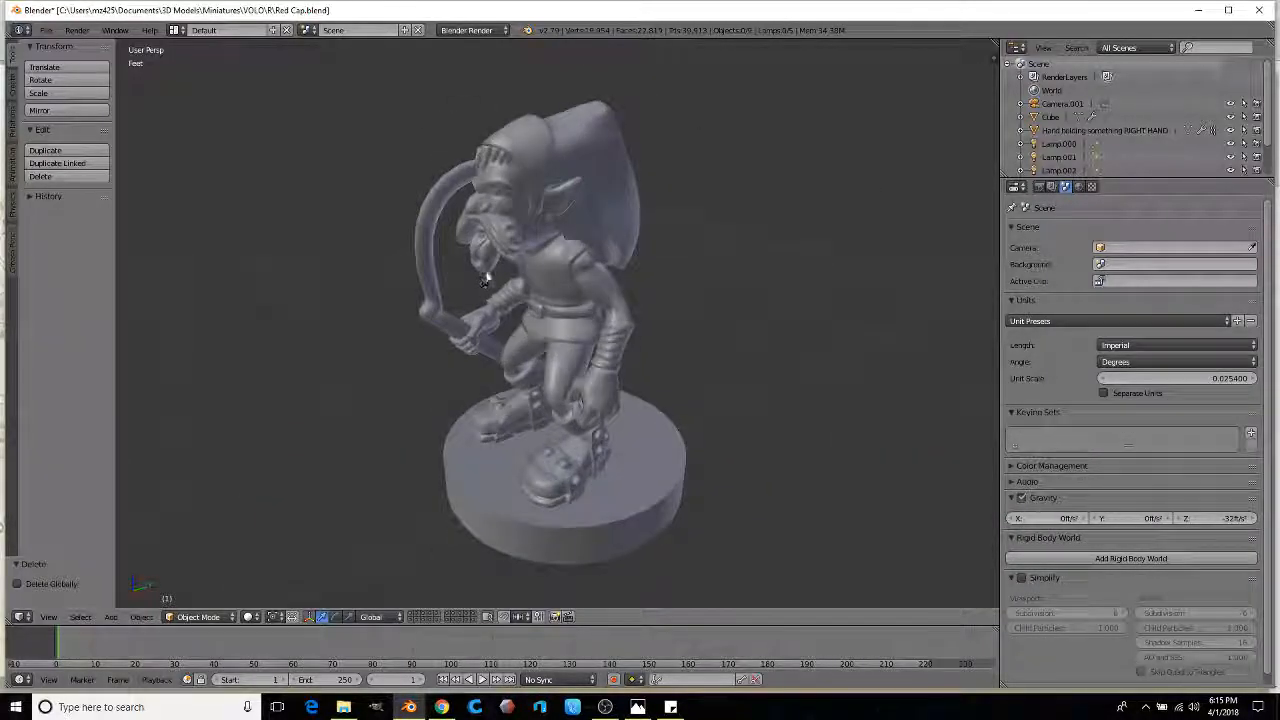
click(46, 30)
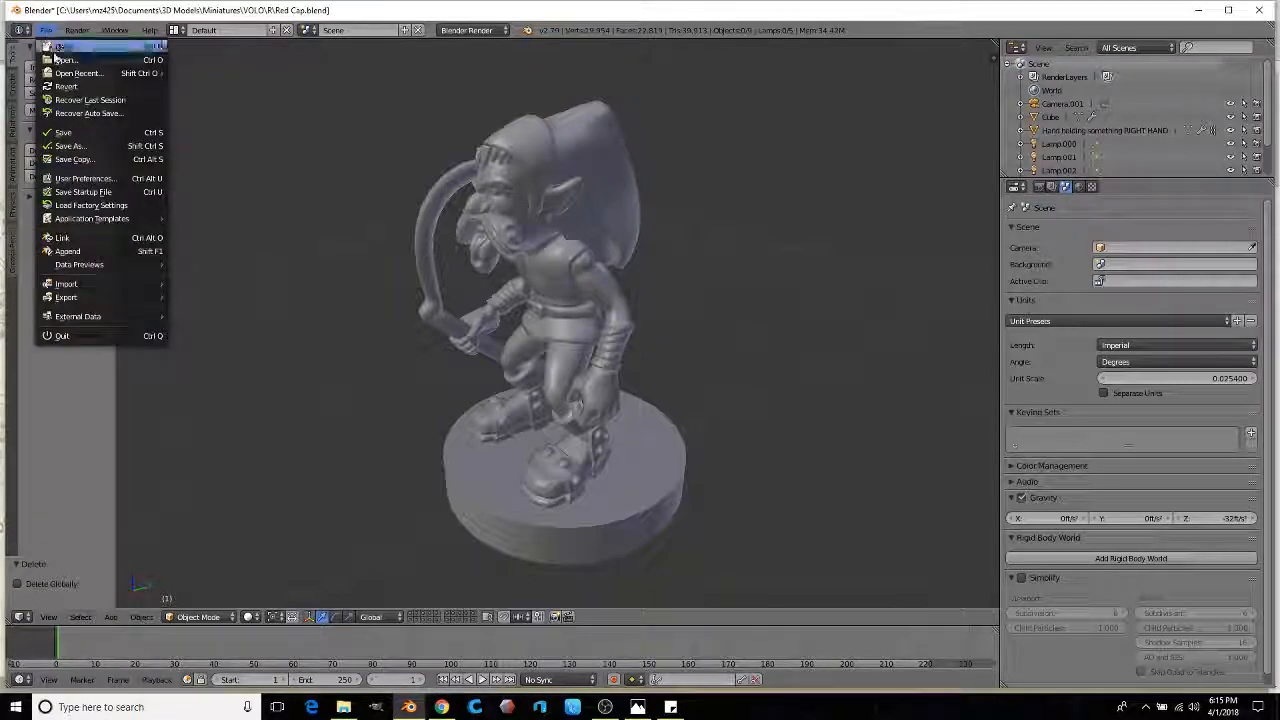
Step: Save the goblin scene and export the model as Red Cap.stl
click(84, 133)
click(41, 34)
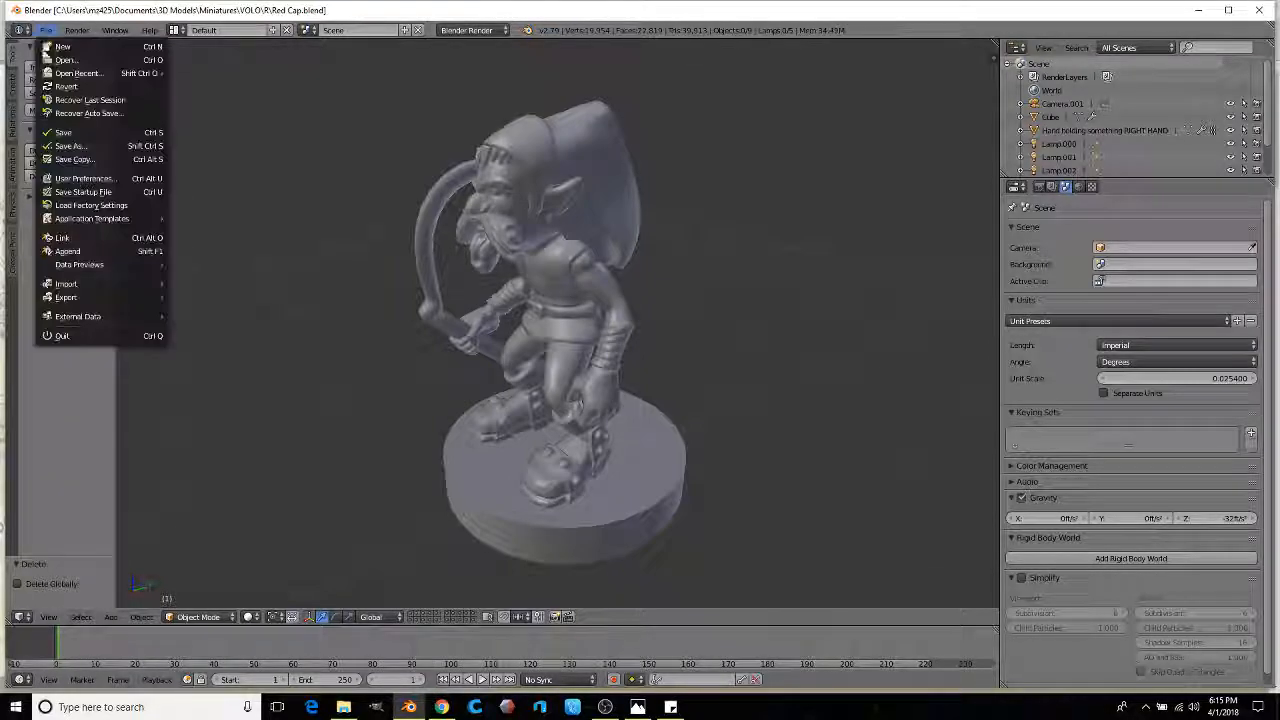
mouse_move(120, 298)
click(204, 403)
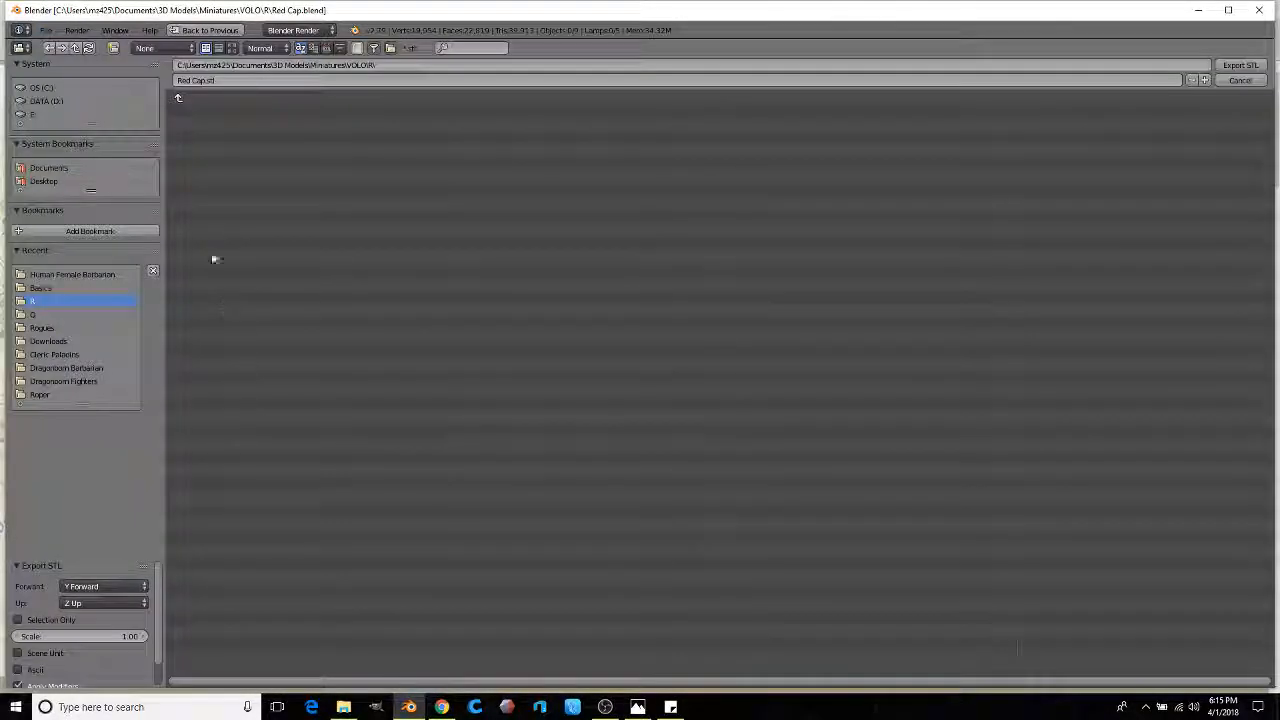
click(1238, 66)
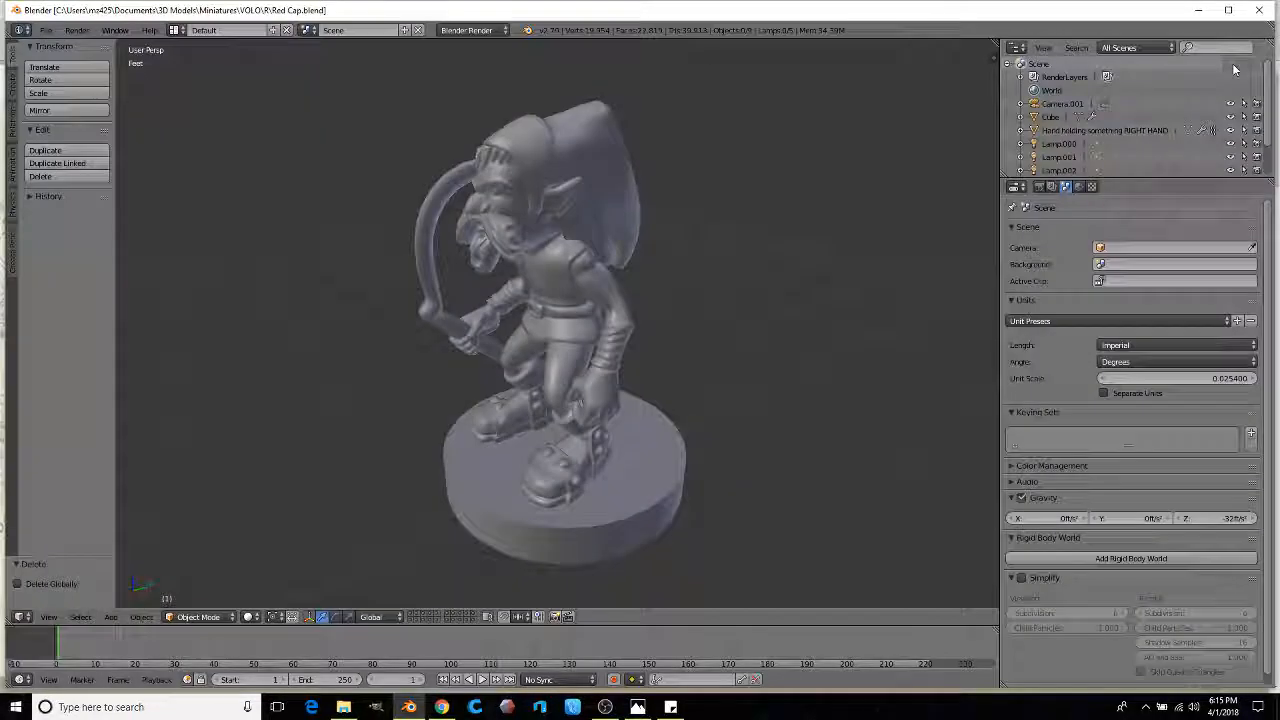
Step: Nudge the right-hand object holding the pole slightly along the Y axis
middle_drag(527, 531, 540, 380)
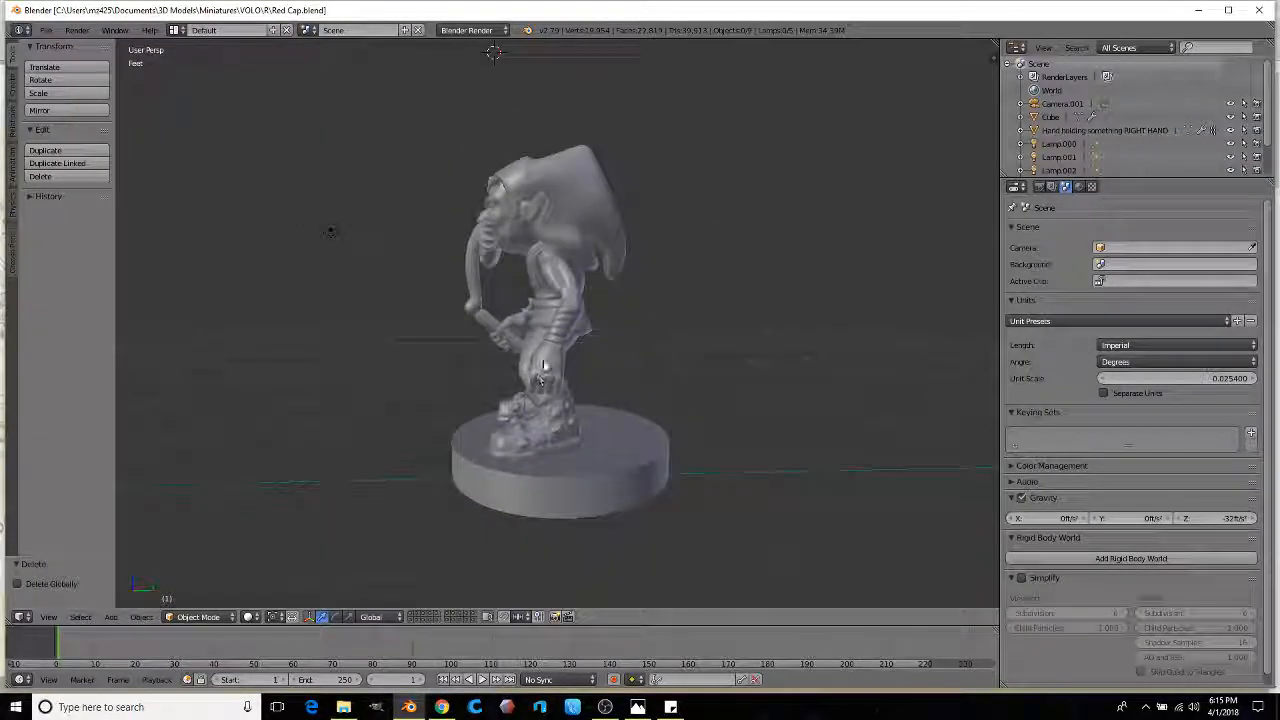
right_click(477, 323)
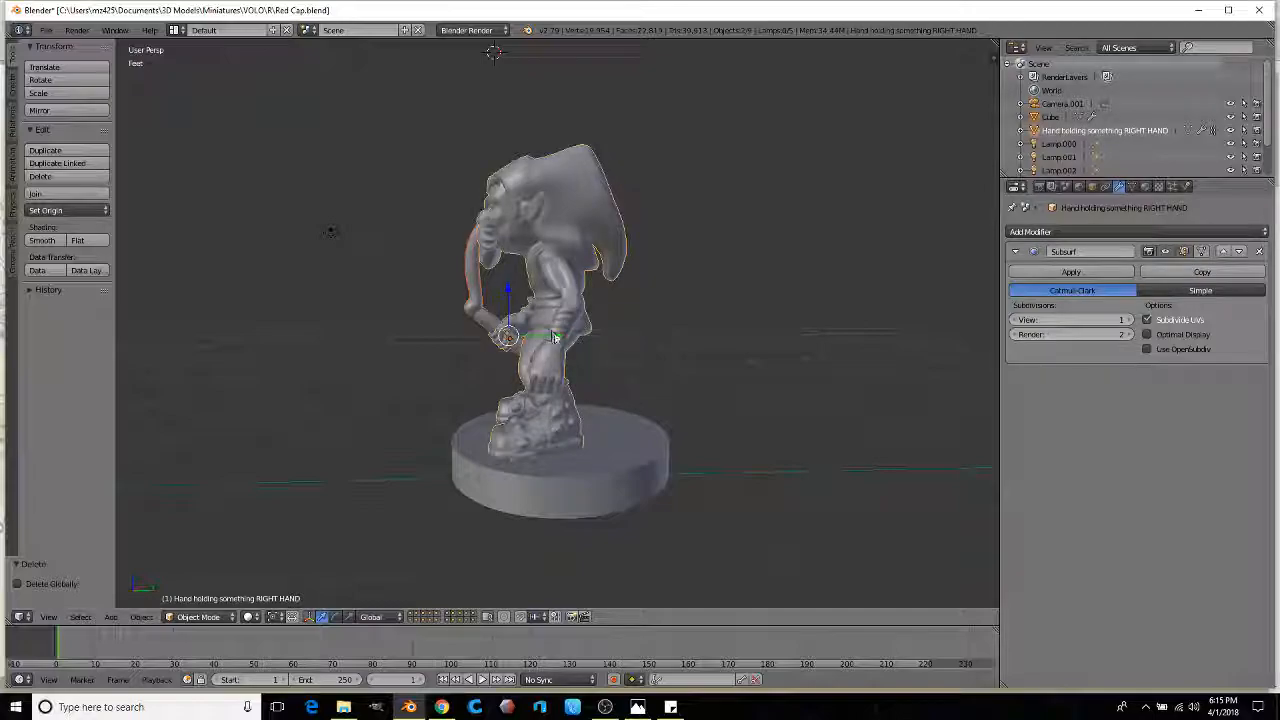
key(g)
key(y)
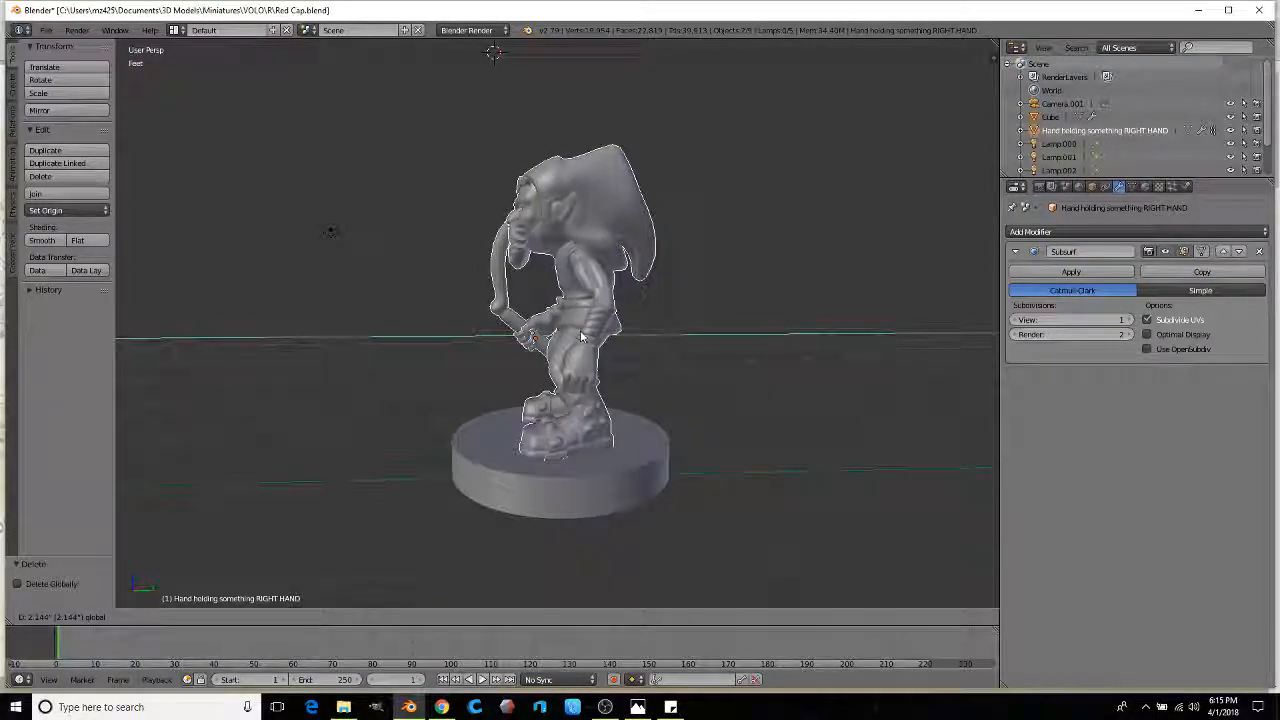
click(581, 337)
Step: Overwrite Red Cap.stl with the updated model and bring up Cura
click(44, 30)
click(44, 30)
mouse_move(101, 298)
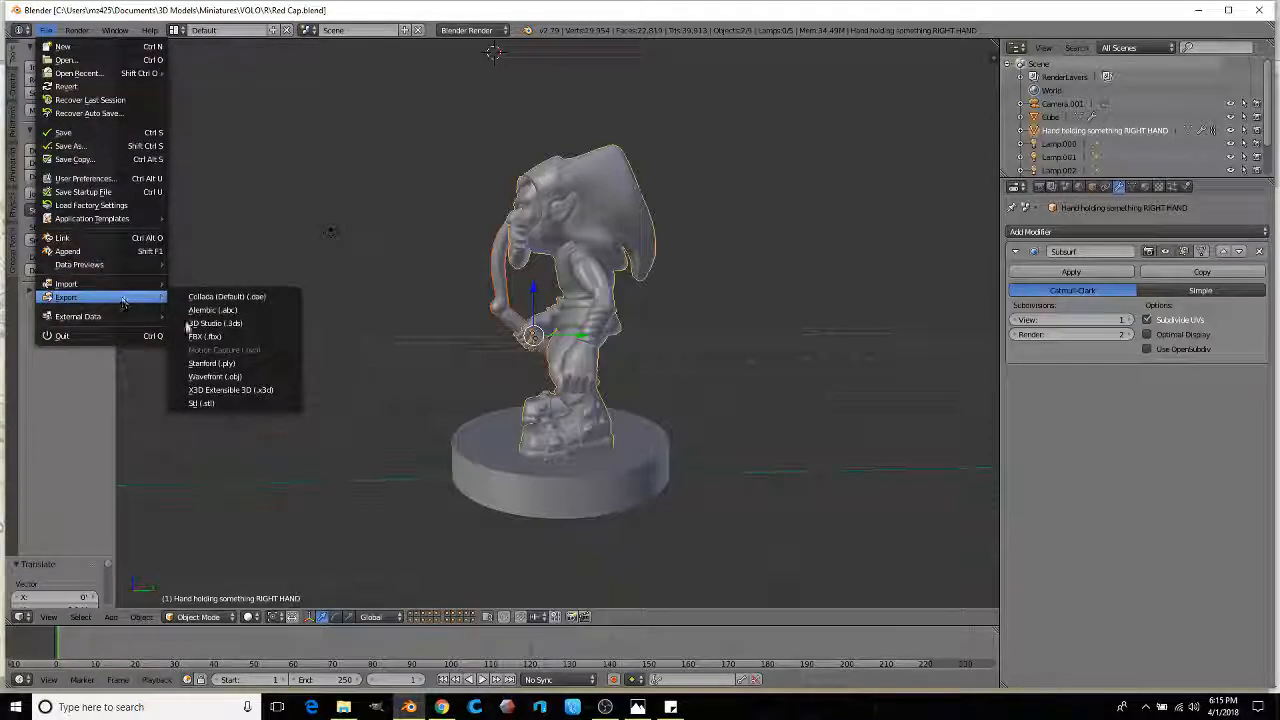
click(201, 403)
double_click(203, 112)
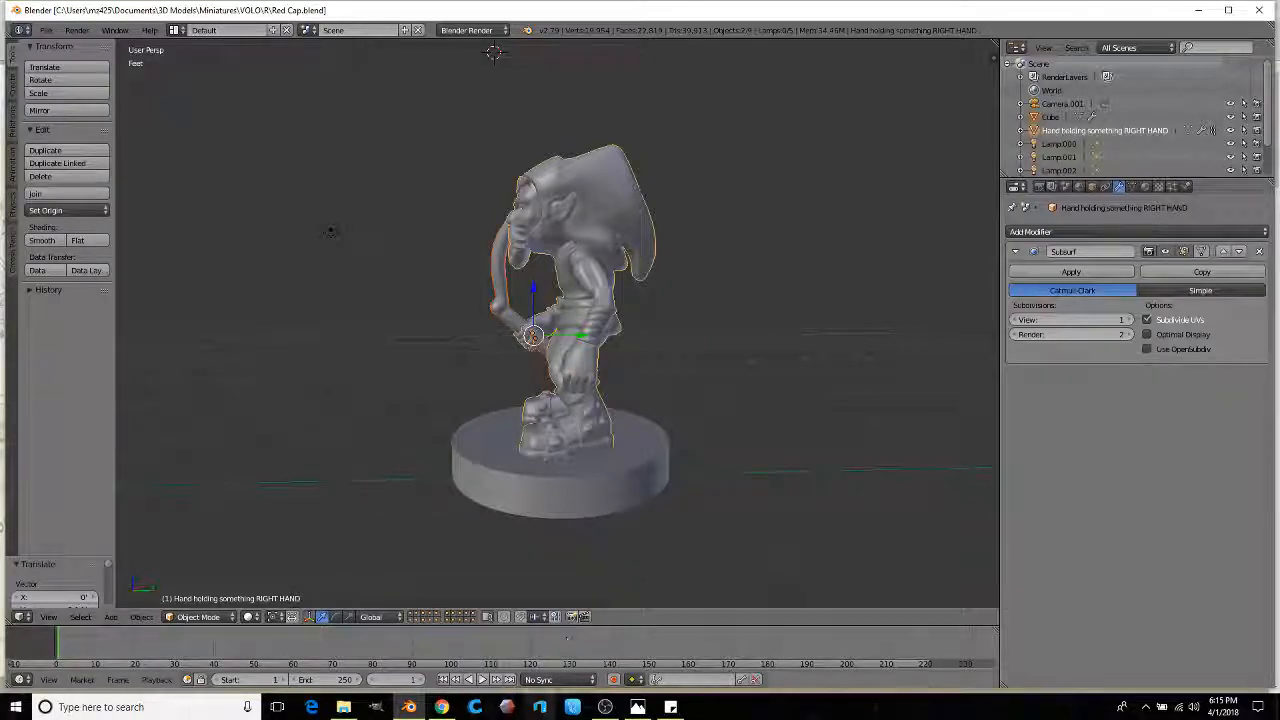
click(473, 709)
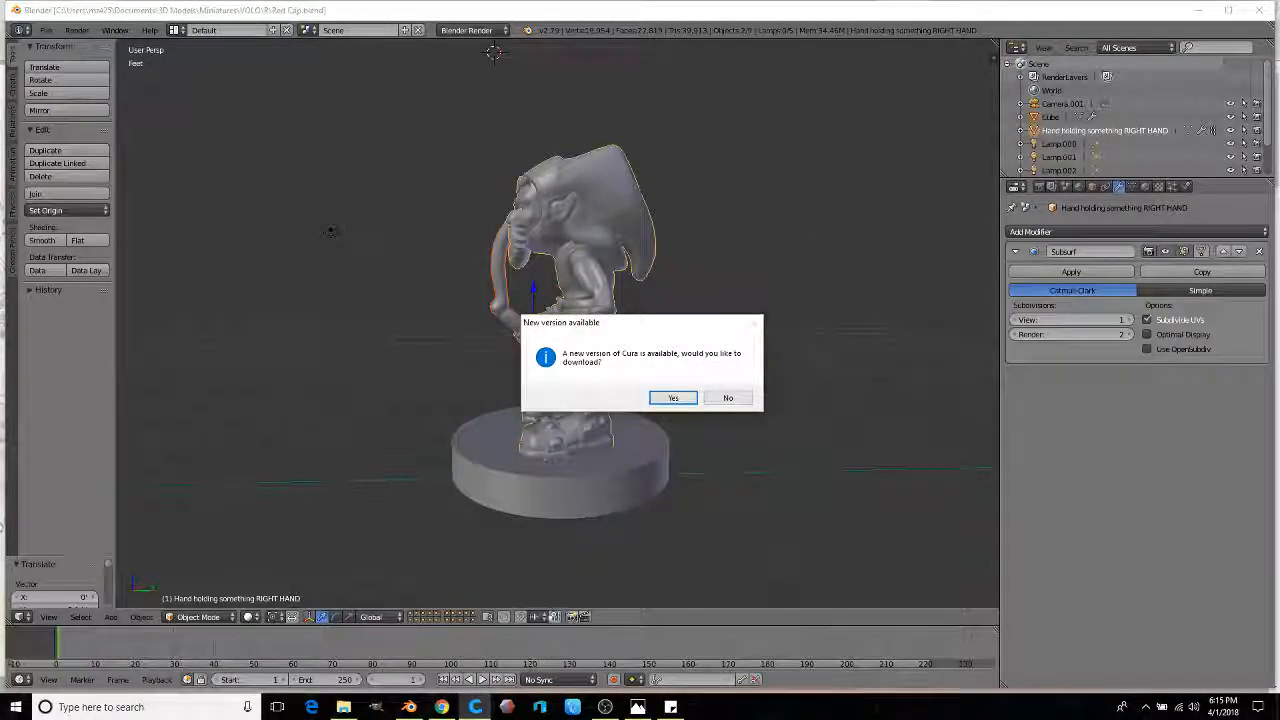
Step: Skip the Cura update, load Red Cap from VOLO > R, and set layer height 0.05 mm
click(728, 397)
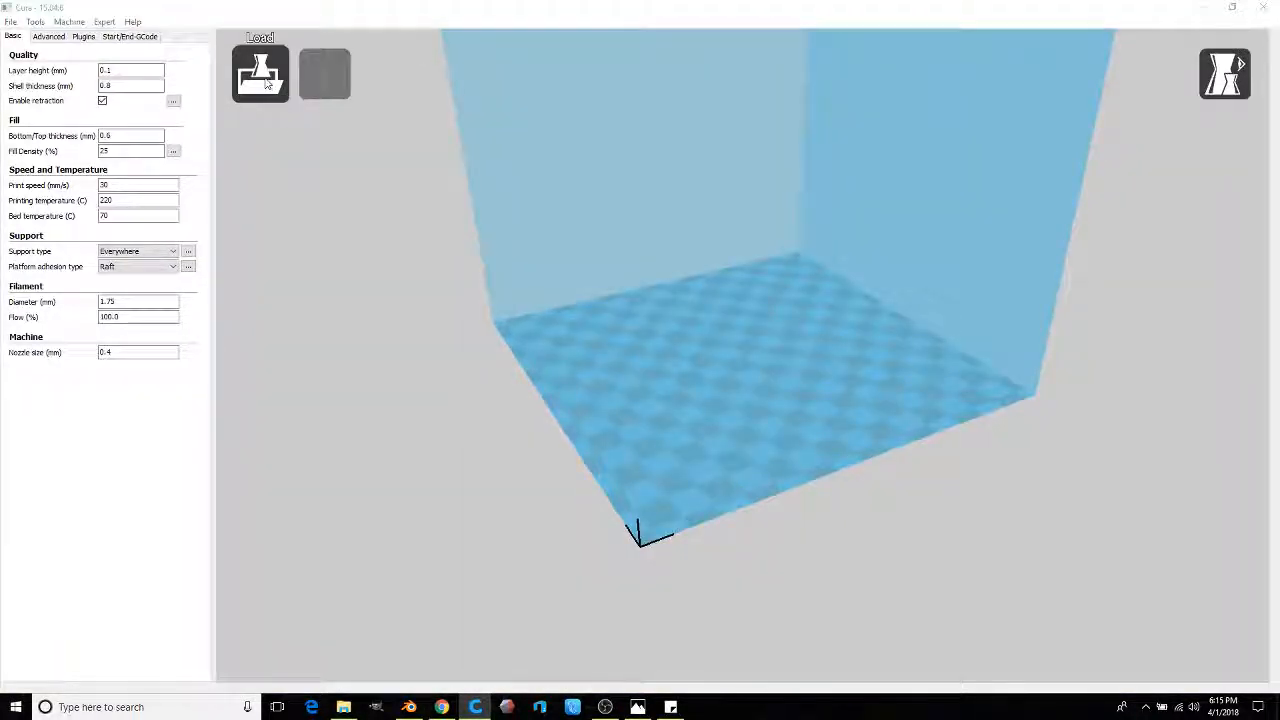
click(262, 75)
click(45, 257)
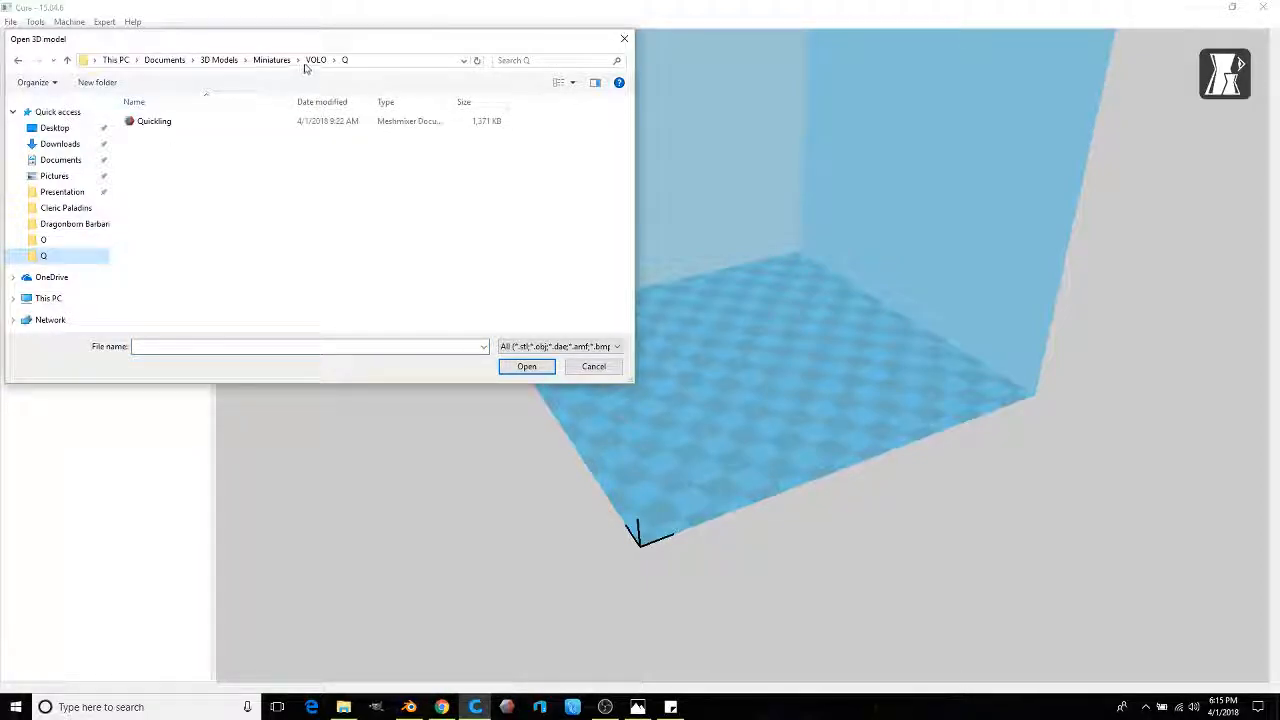
click(314, 60)
double_click(163, 316)
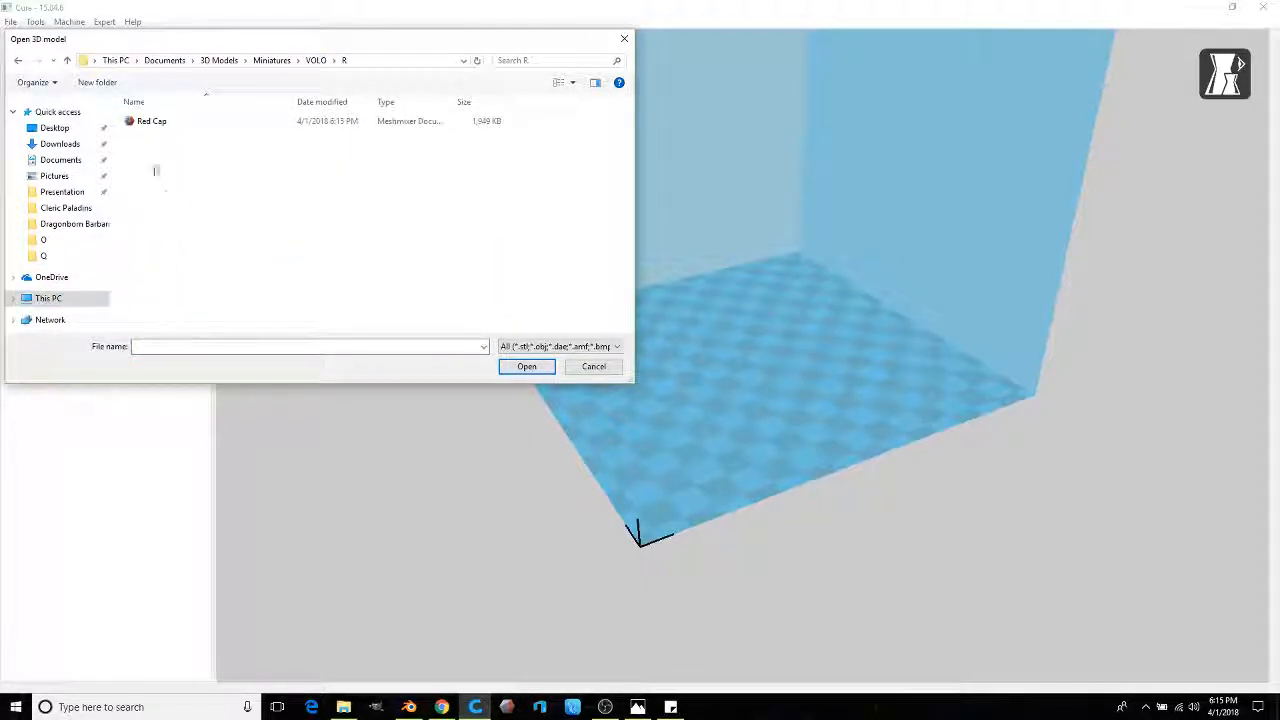
double_click(155, 122)
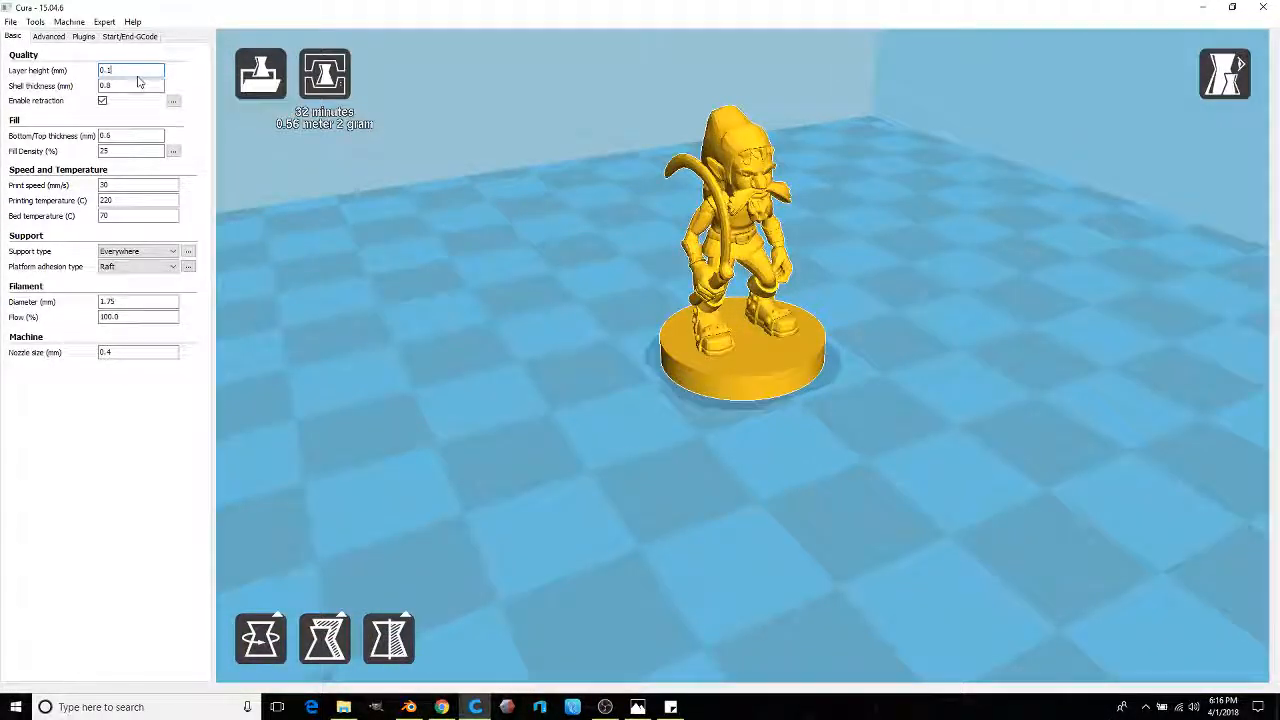
key(BackSpace)
text(05)
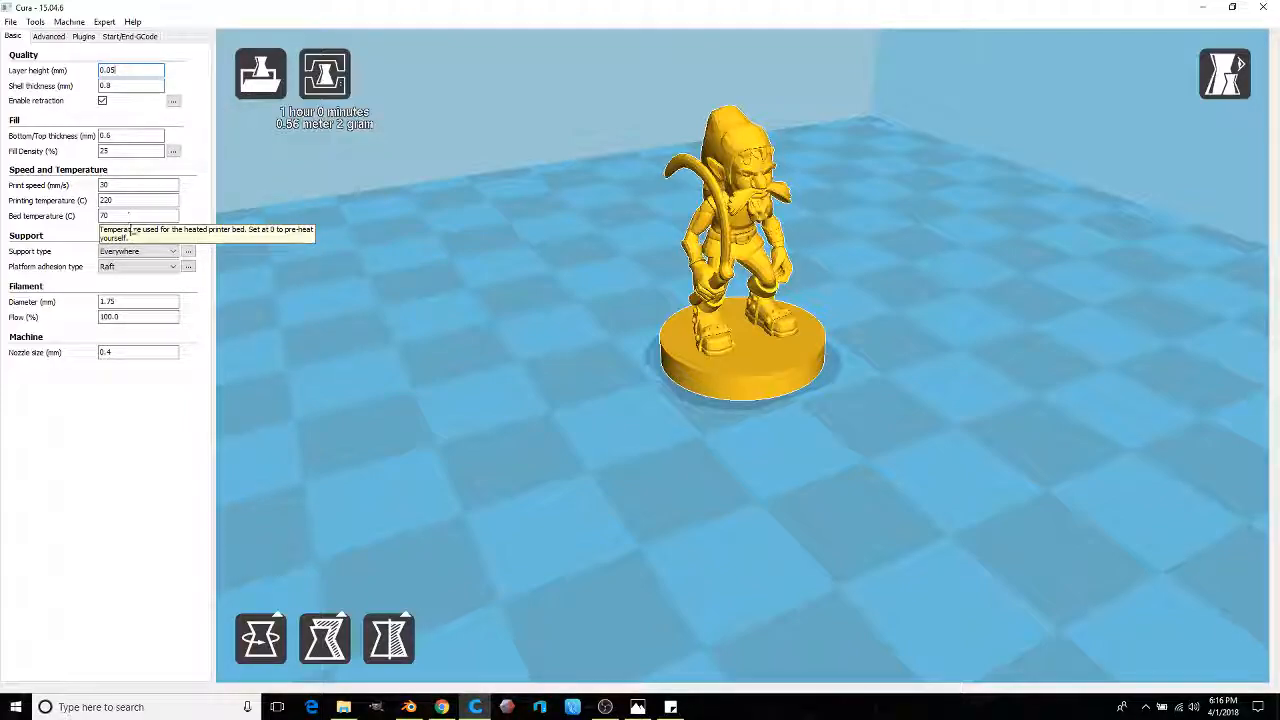
click(188, 252)
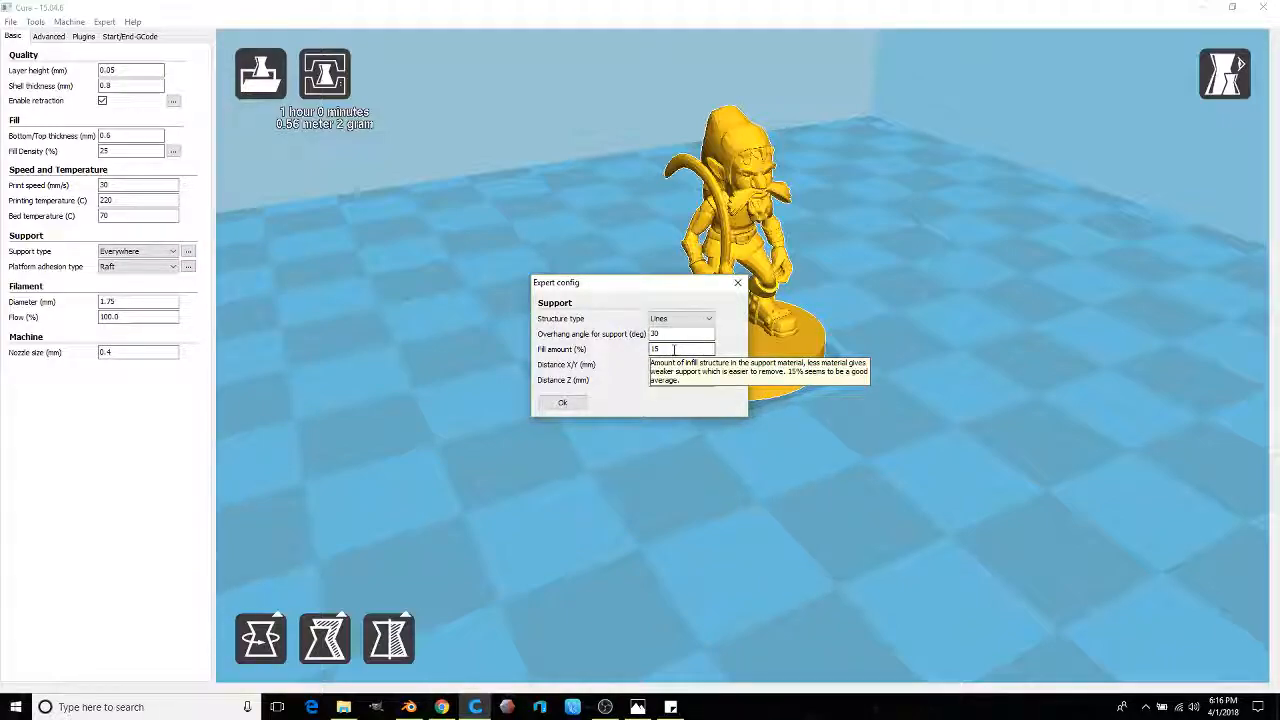
click(565, 403)
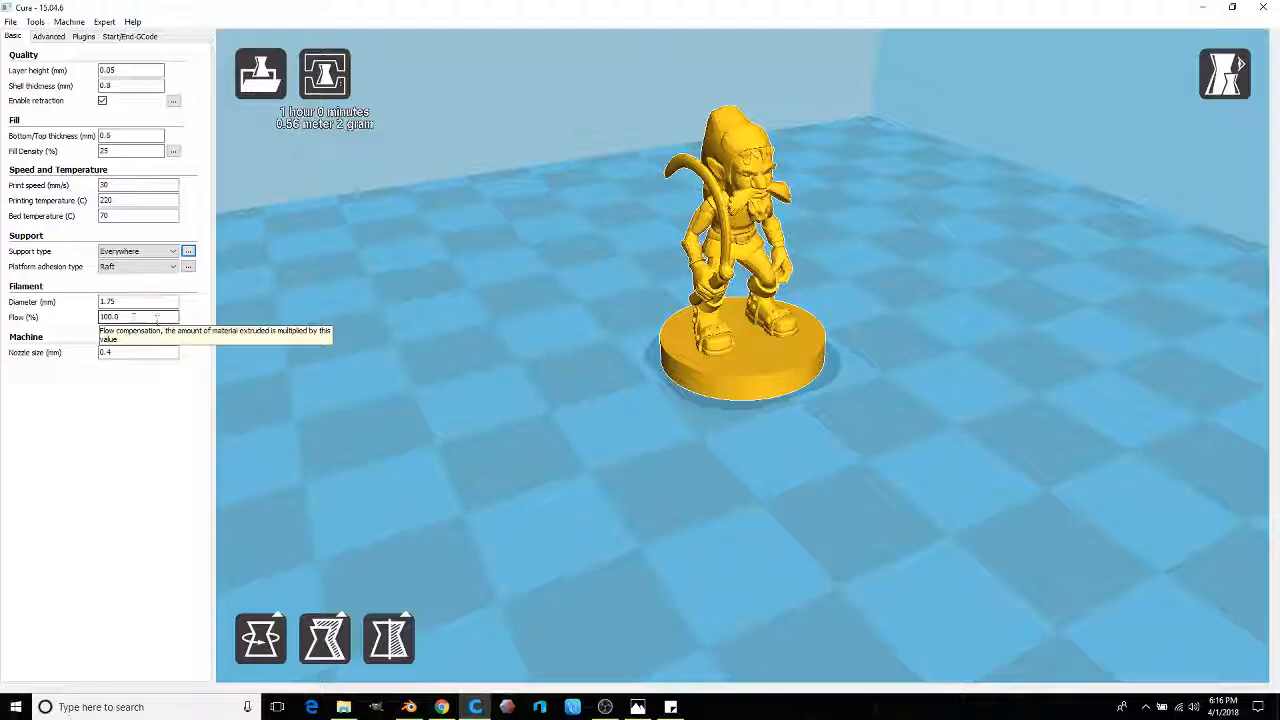
click(1224, 73)
click(1234, 254)
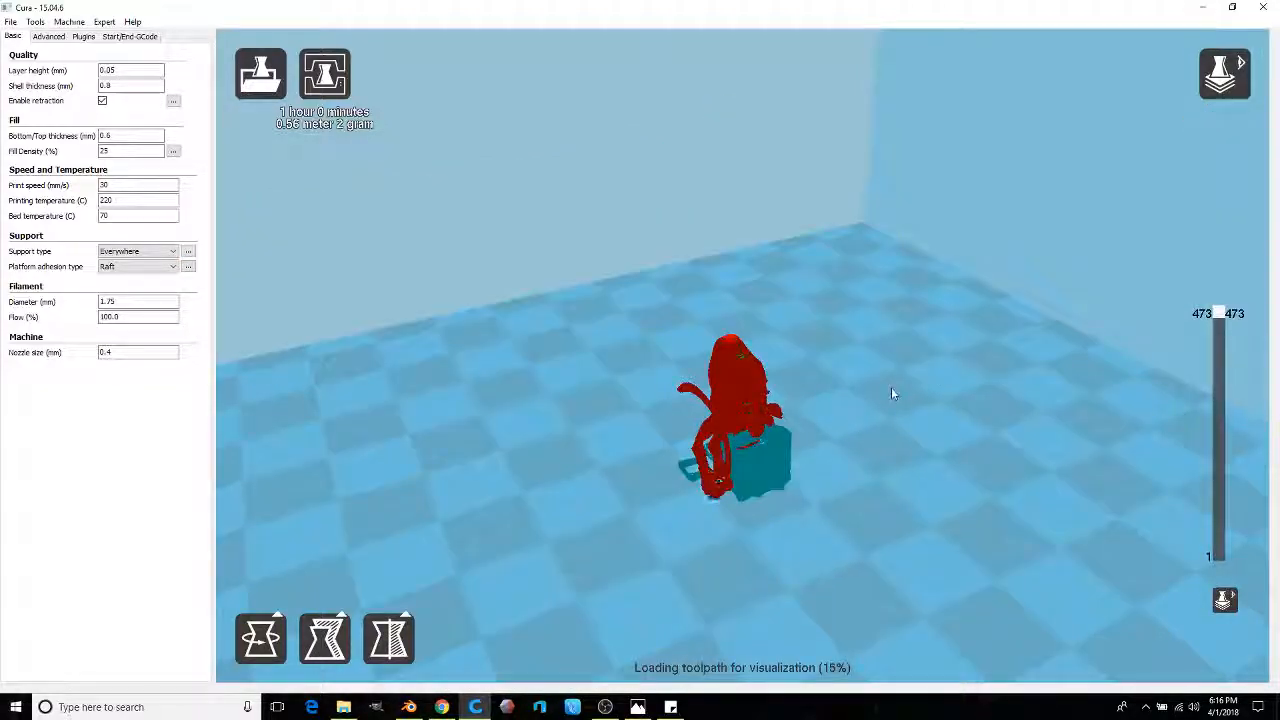
scroll(891, 390, up, 3)
right_drag(872, 443, 846, 403)
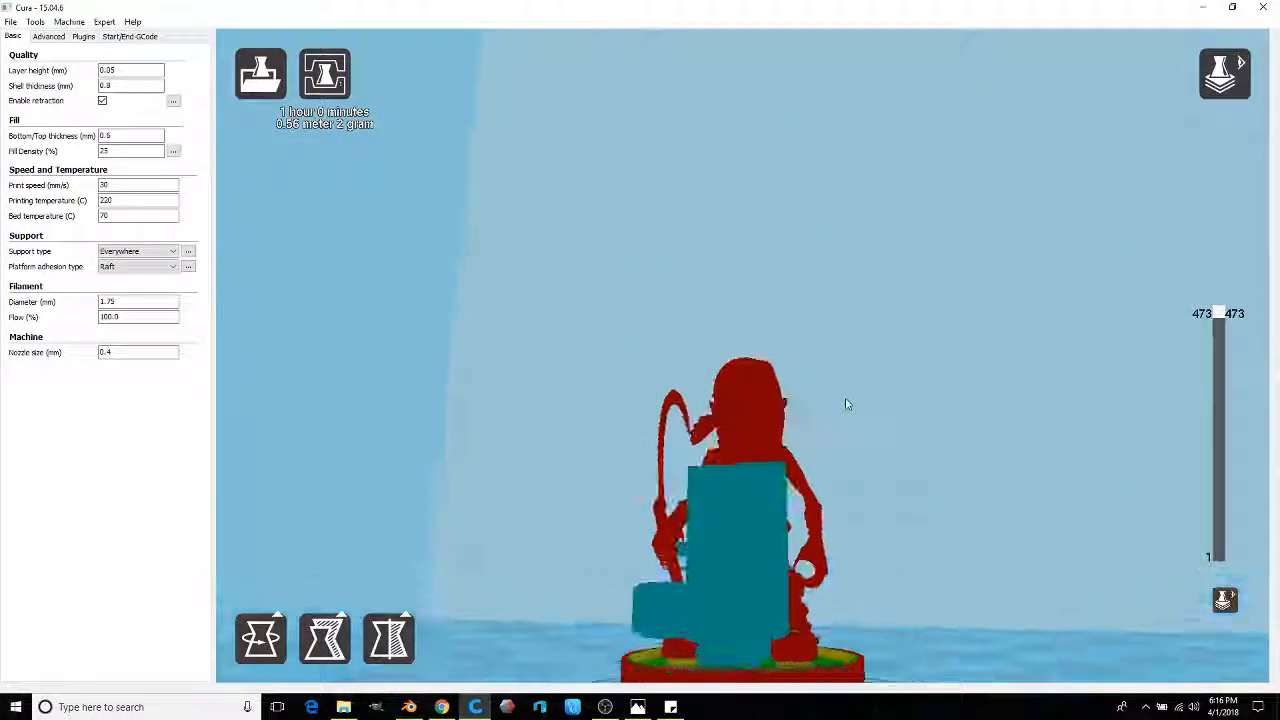
scroll(857, 423, up, 2)
scroll(858, 423, up, 1)
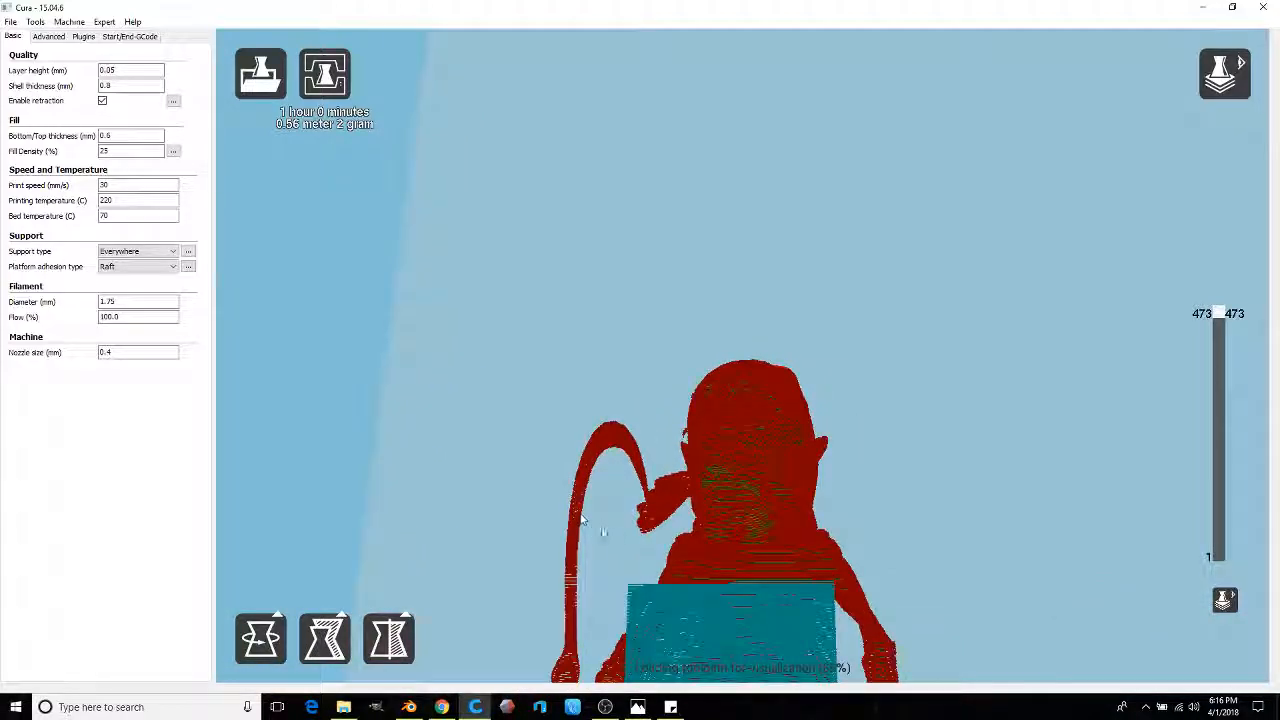
click(646, 557)
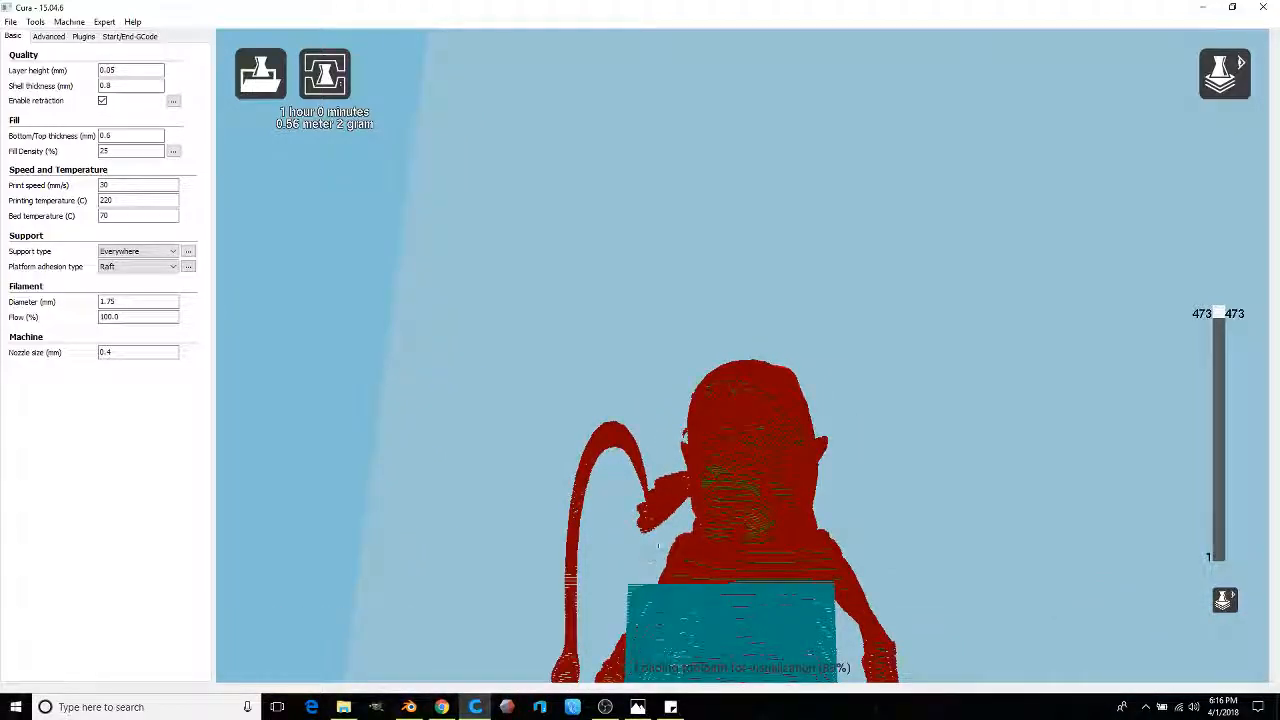
mouse_move(807, 521)
right_down()
mouse_move(994, 520)
mouse_move(780, 549)
mouse_move(803, 540)
right_up()
scroll(803, 540, down, 8)
right_drag(869, 514, 1168, 243)
click(1222, 88)
click(1232, 124)
click(755, 440)
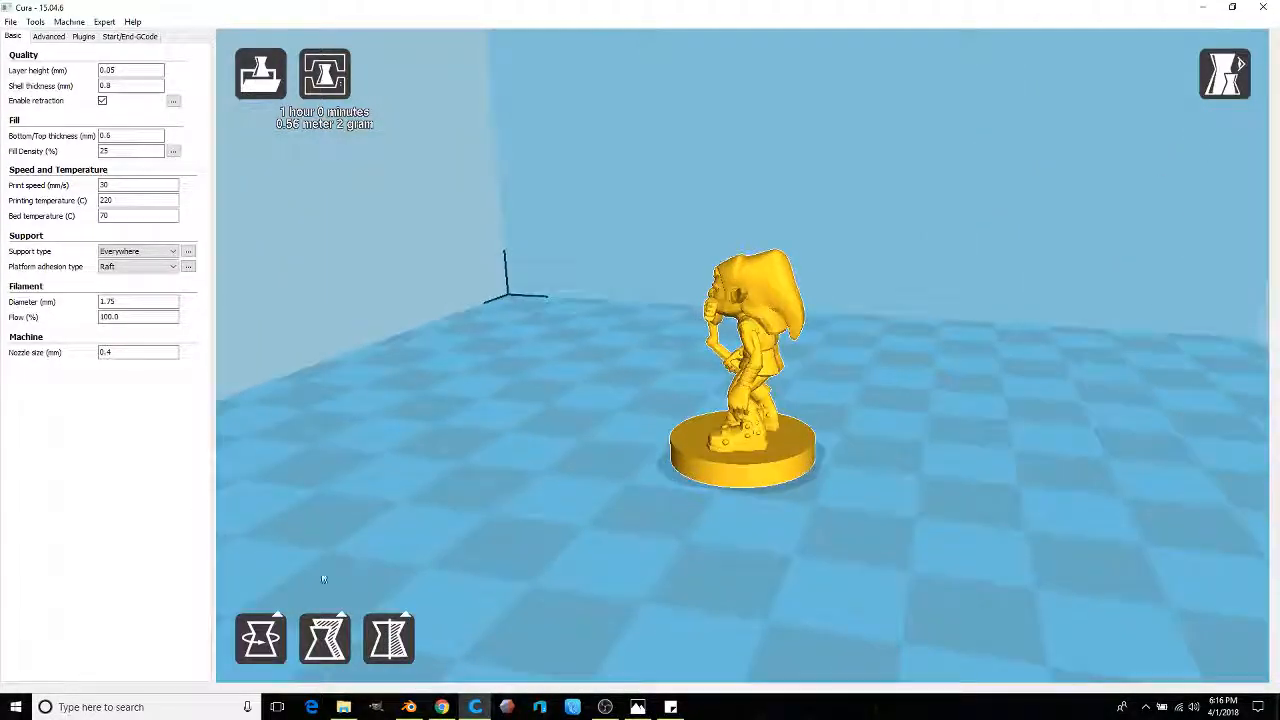
Step: Rotate the Red Cap model to lie horizontally with its round base standing vertical
click(251, 631)
drag(663, 181, 887, 273)
right_drag(1064, 325, 1079, 314)
drag(918, 258, 950, 276)
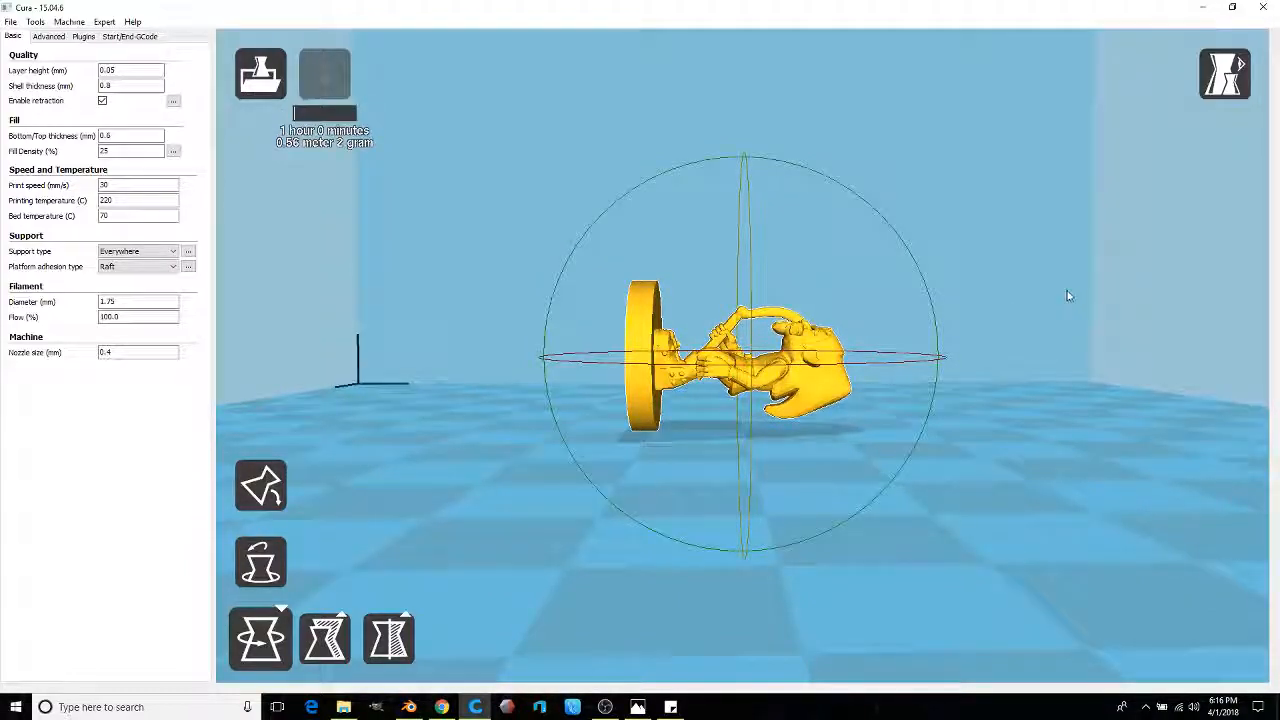
right_drag(1036, 282, 1096, 252)
Step: Switch to the Layers view to preview the sliced toolpaths from a low angle
mouse_move(1240, 86)
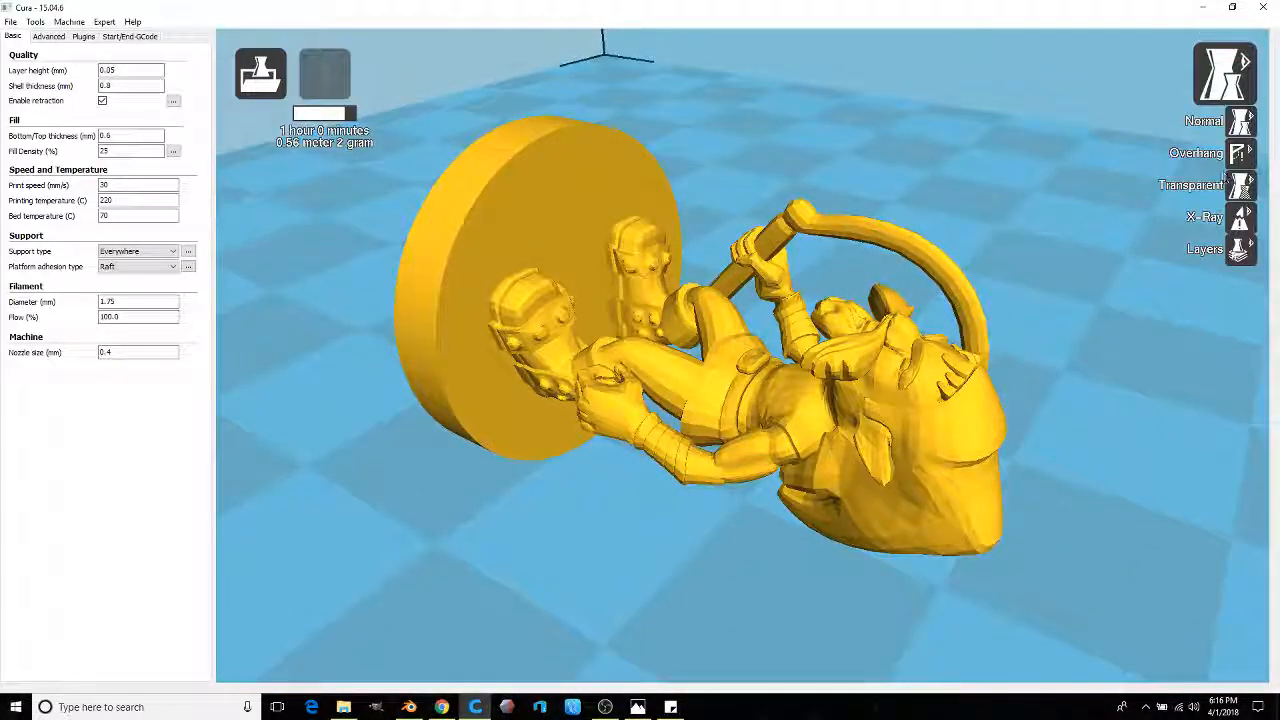
click(1240, 250)
right_drag(927, 293, 826, 308)
Step: Inspect the sliced layers from several angles, then return to the Normal solid view mode
right_drag(577, 398, 549, 411)
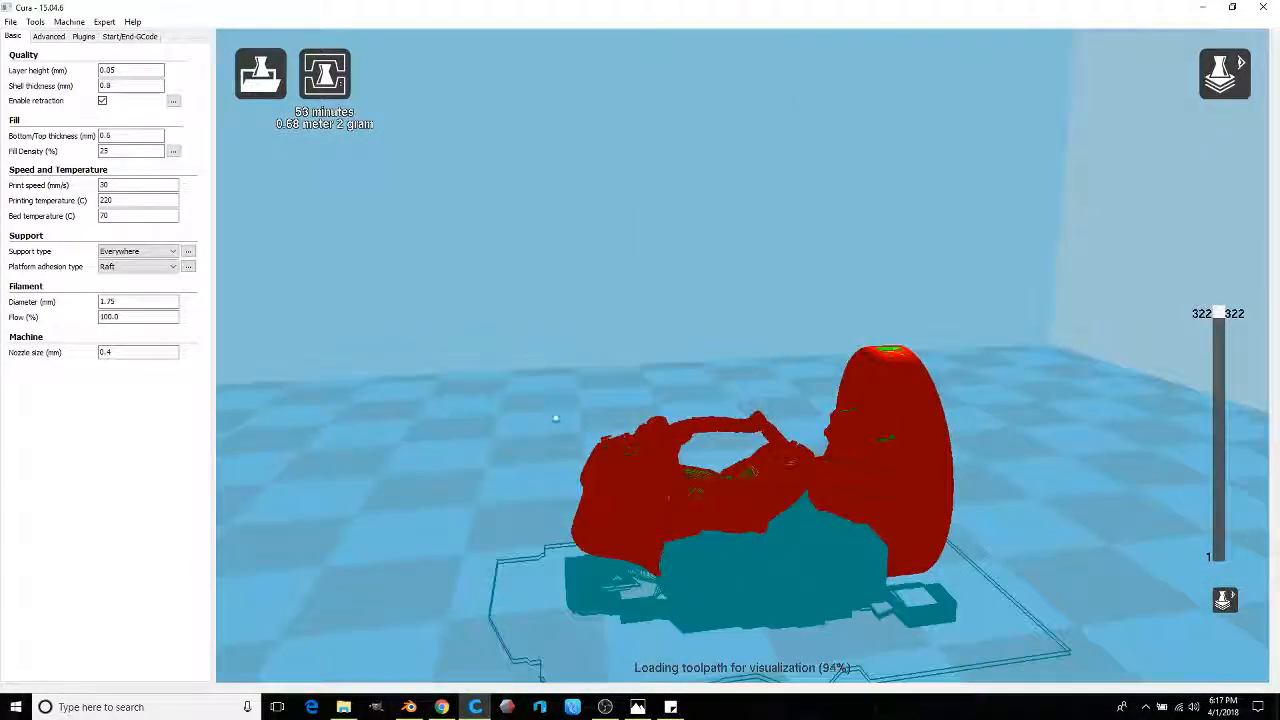
right_drag(713, 420, 707, 395)
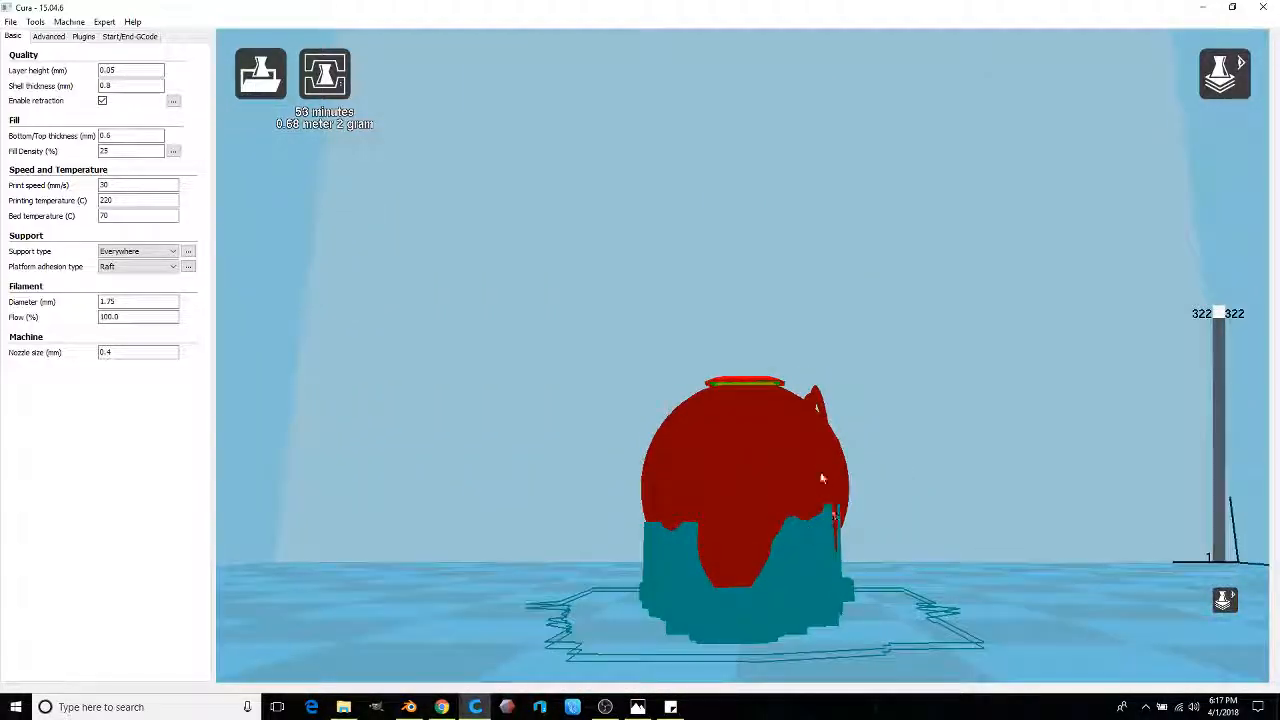
right_drag(826, 400, 789, 515)
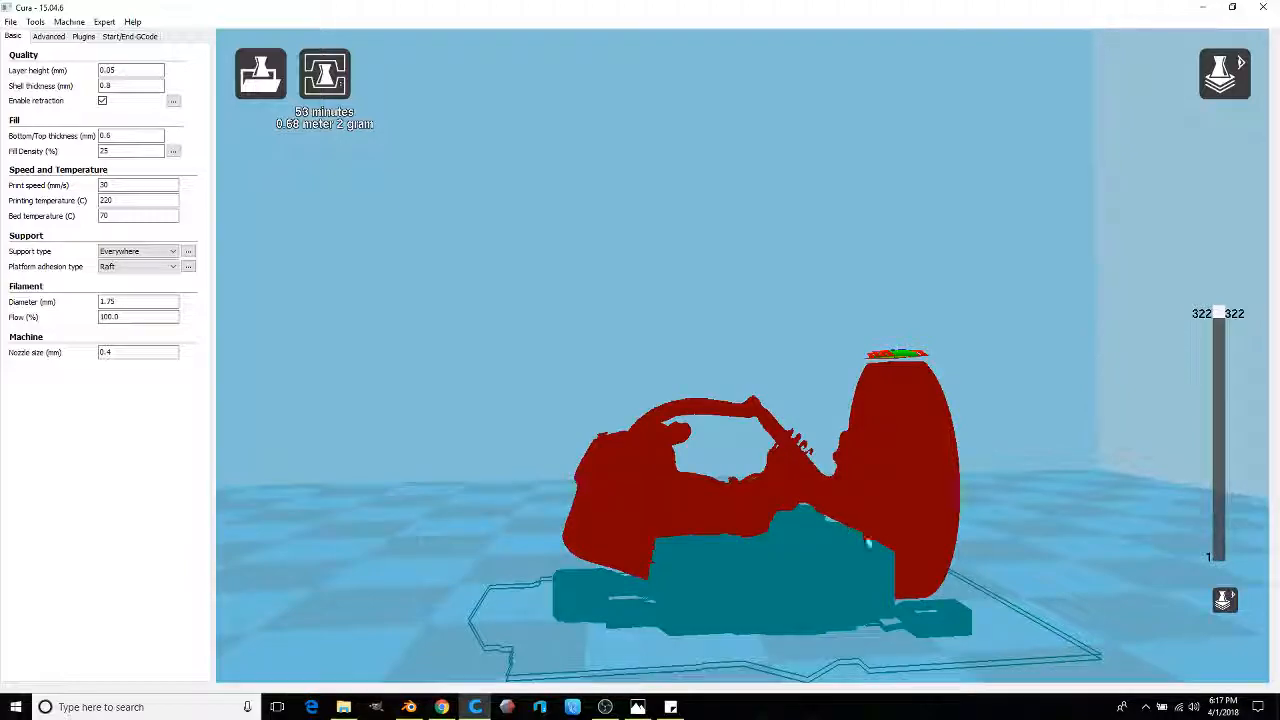
right_drag(578, 377, 678, 374)
scroll(714, 331, up, 5)
click(1226, 98)
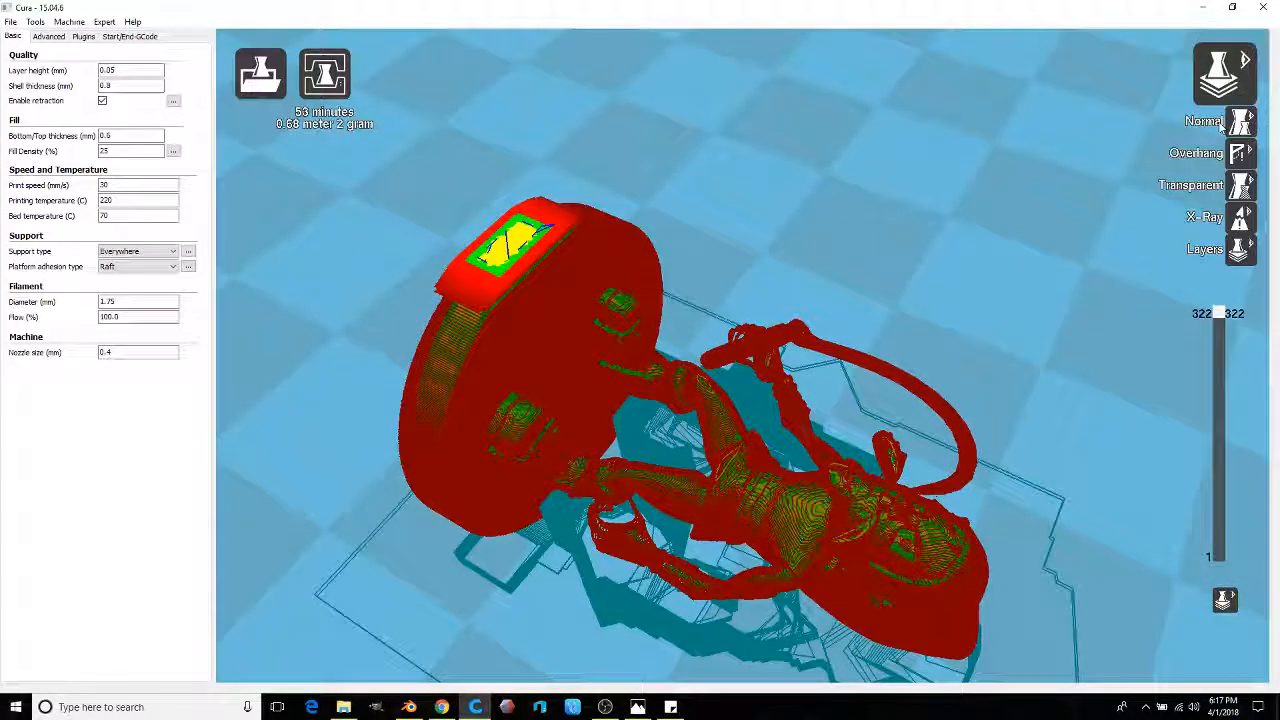
click(1240, 122)
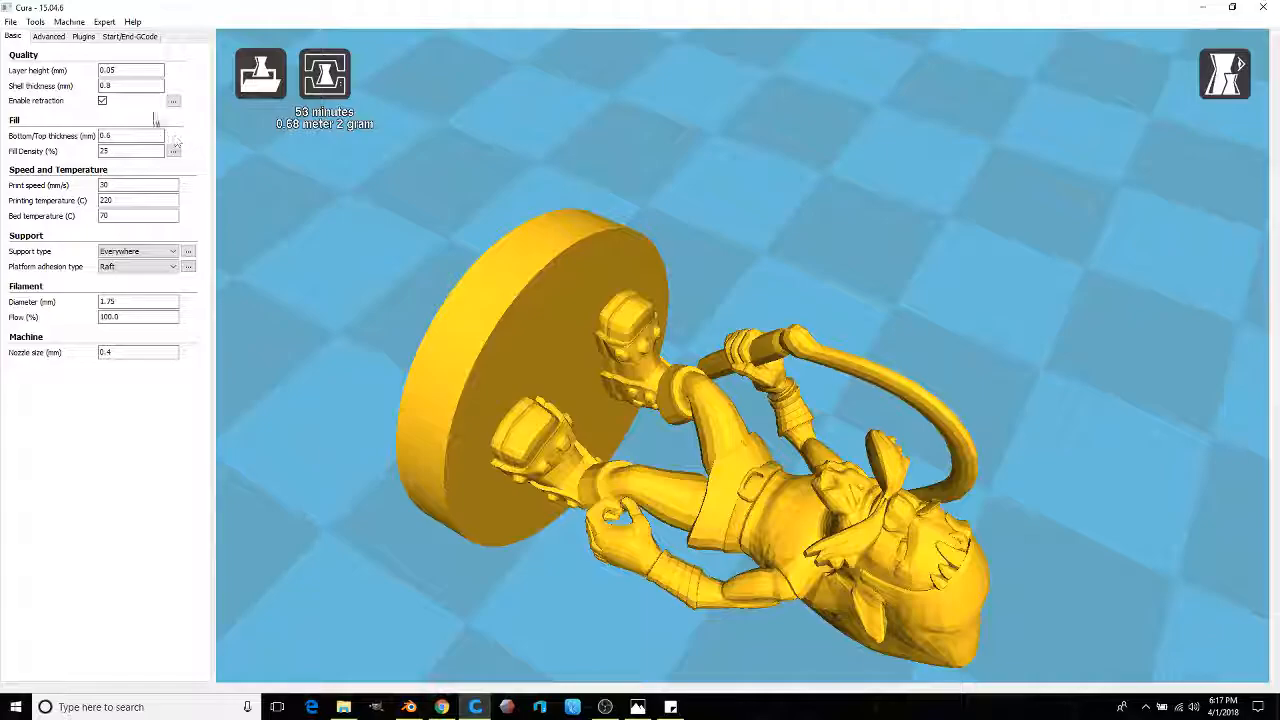
Step: Close Cura, launch XYZware, dismiss the da Vinci promo and postpone printer registration
click(1268, 8)
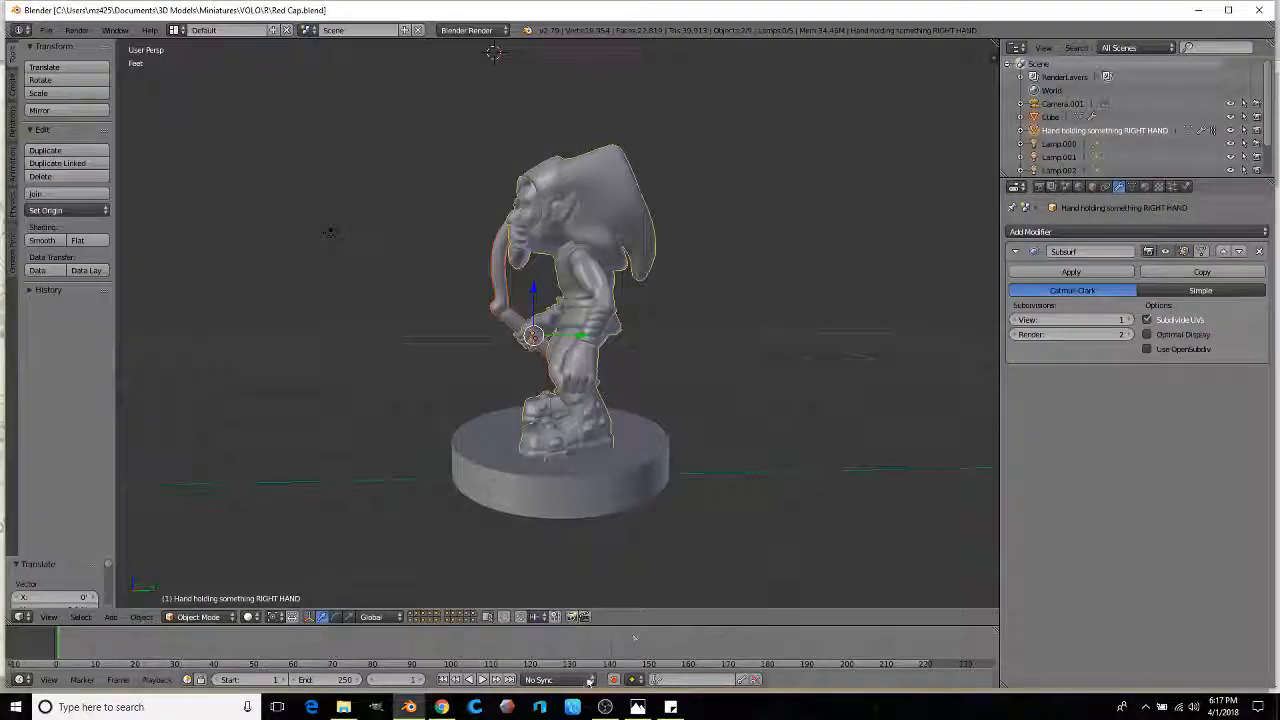
click(575, 706)
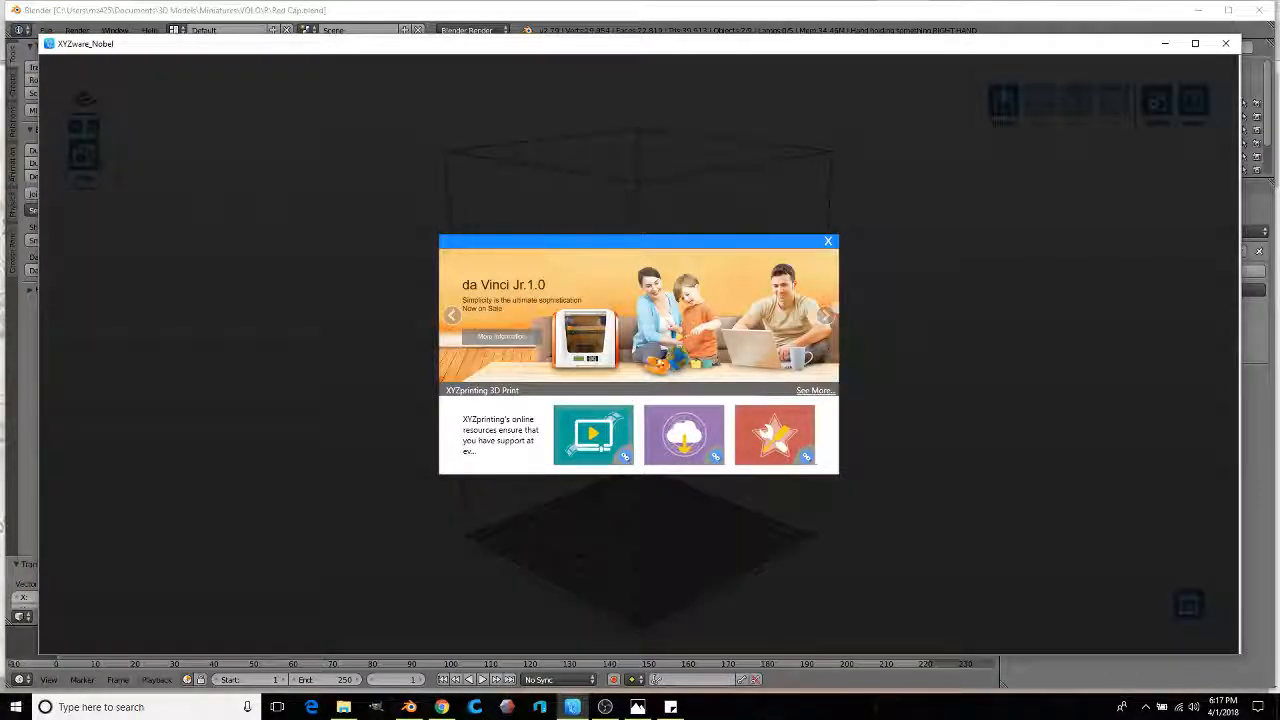
click(823, 246)
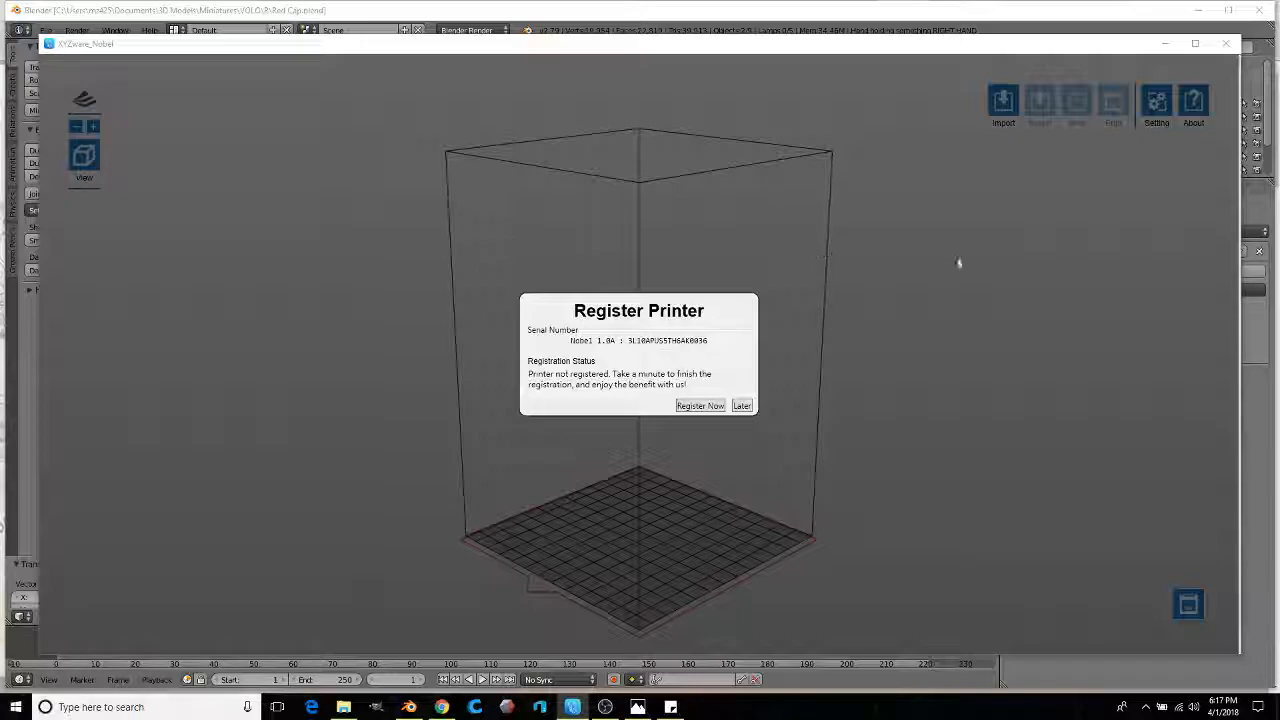
click(742, 406)
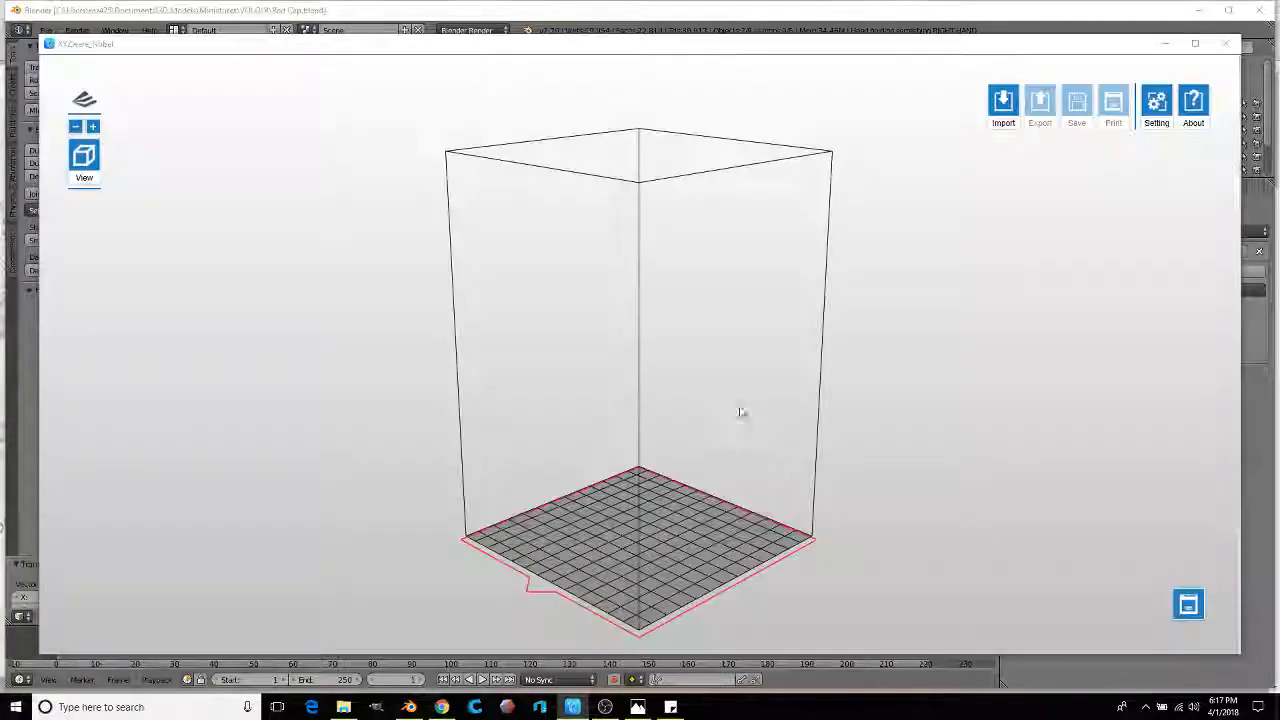
Step: Import Red Cap from VOLO > R and zoom in to view the goblin side-on
click(1003, 103)
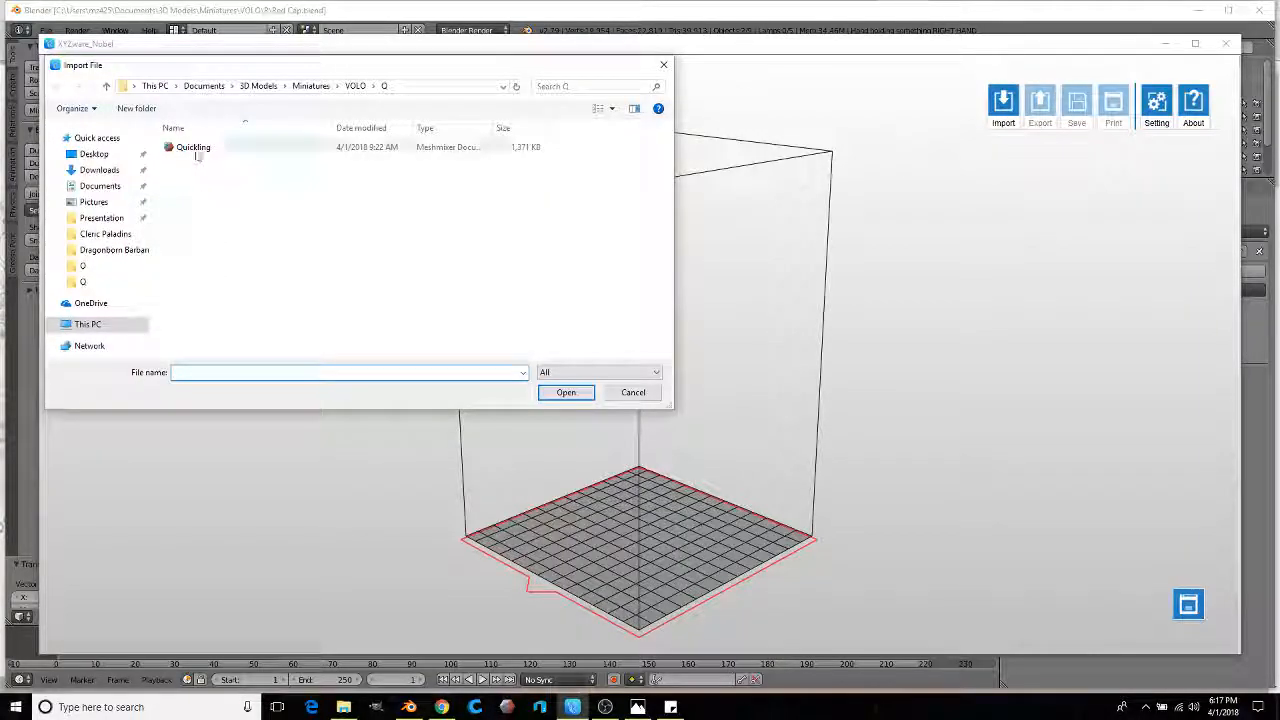
click(356, 86)
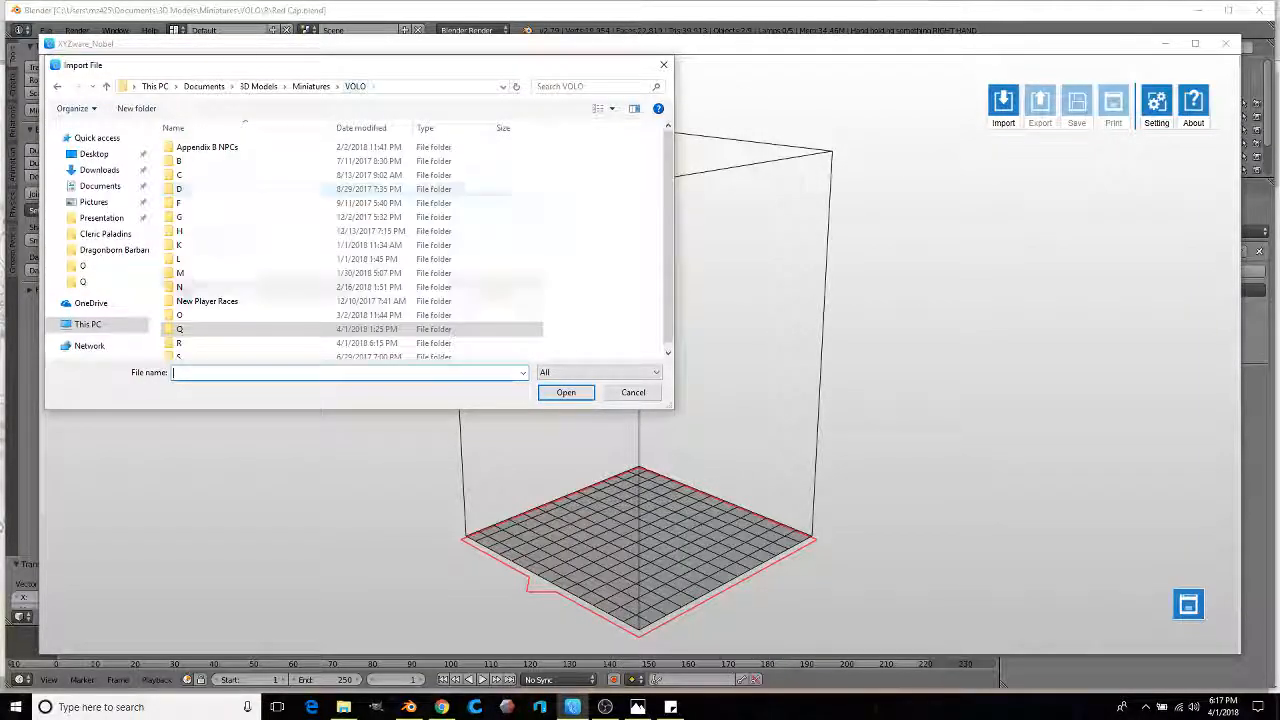
double_click(189, 344)
double_click(191, 148)
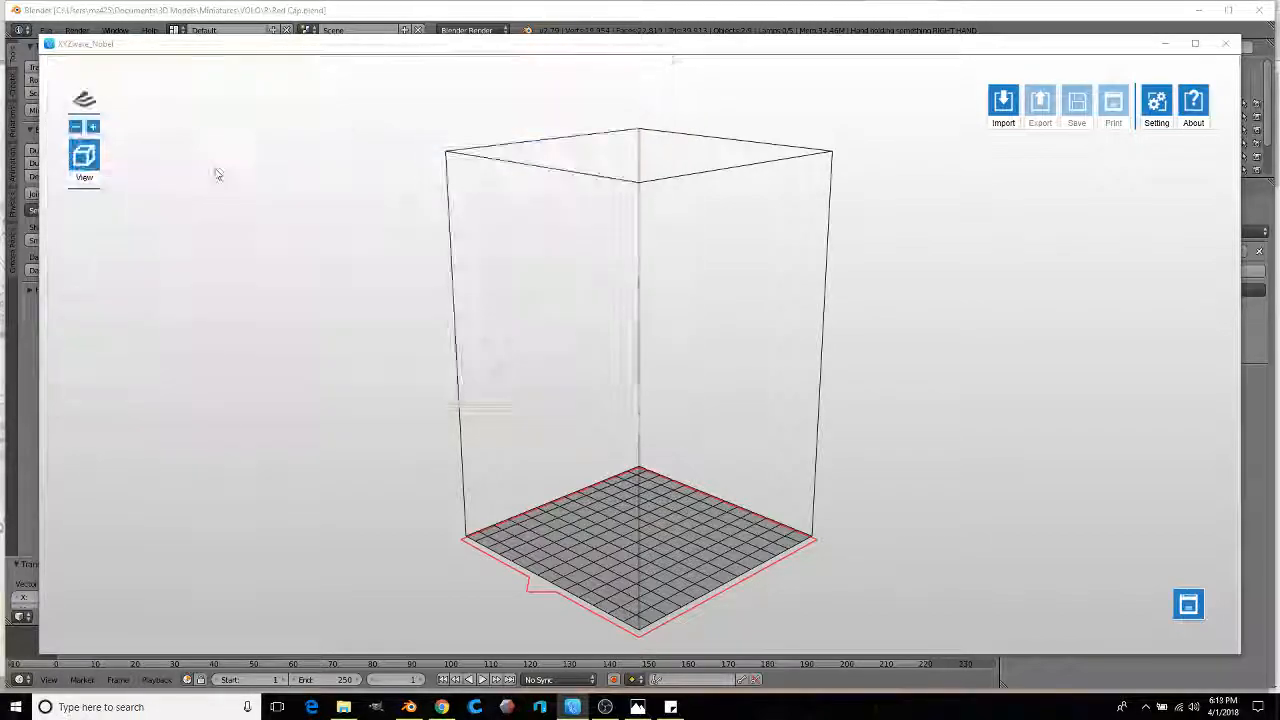
scroll(640, 480, up, 5)
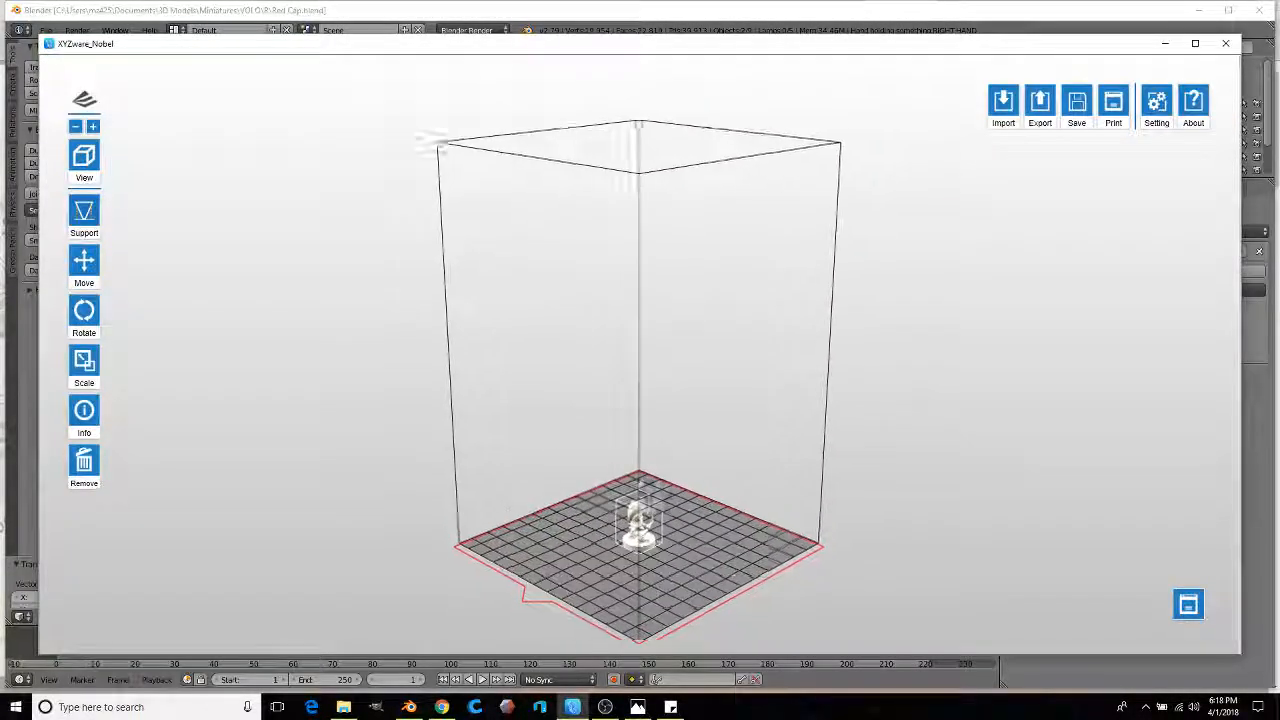
right_drag(643, 481, 671, 300)
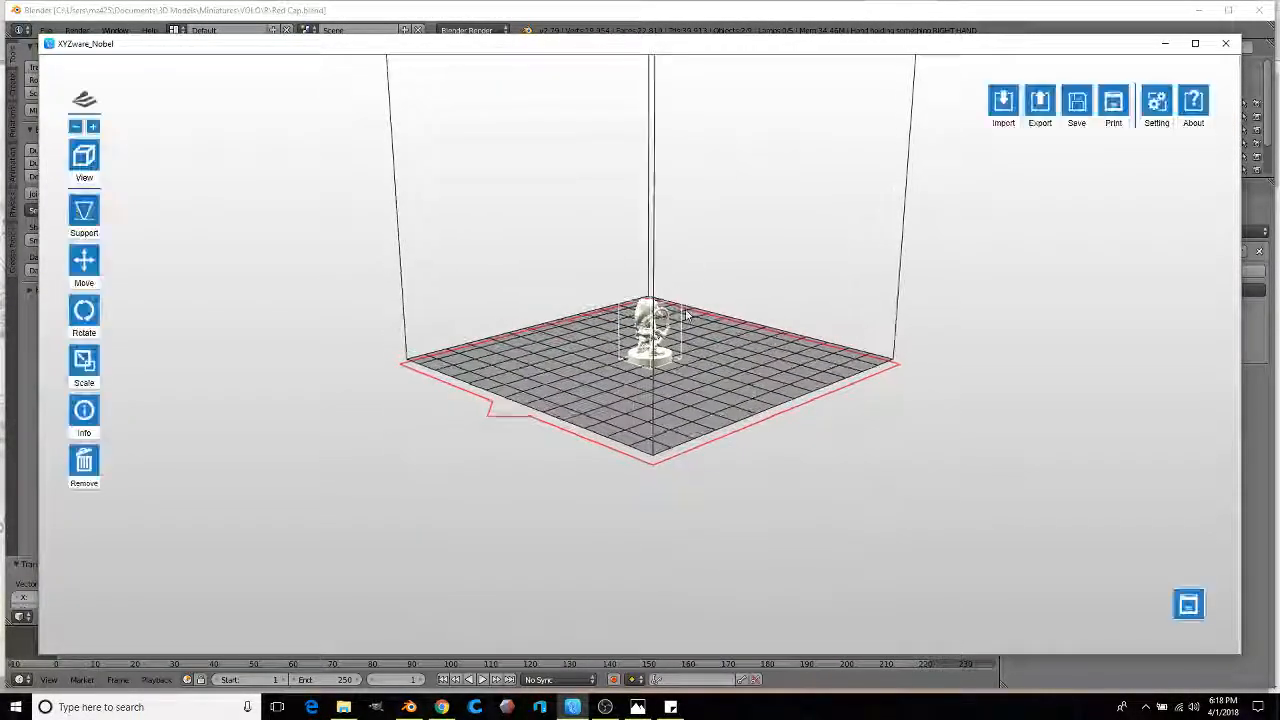
scroll(668, 305, up, 4)
drag(668, 312, 690, 354)
scroll(686, 354, up, 6)
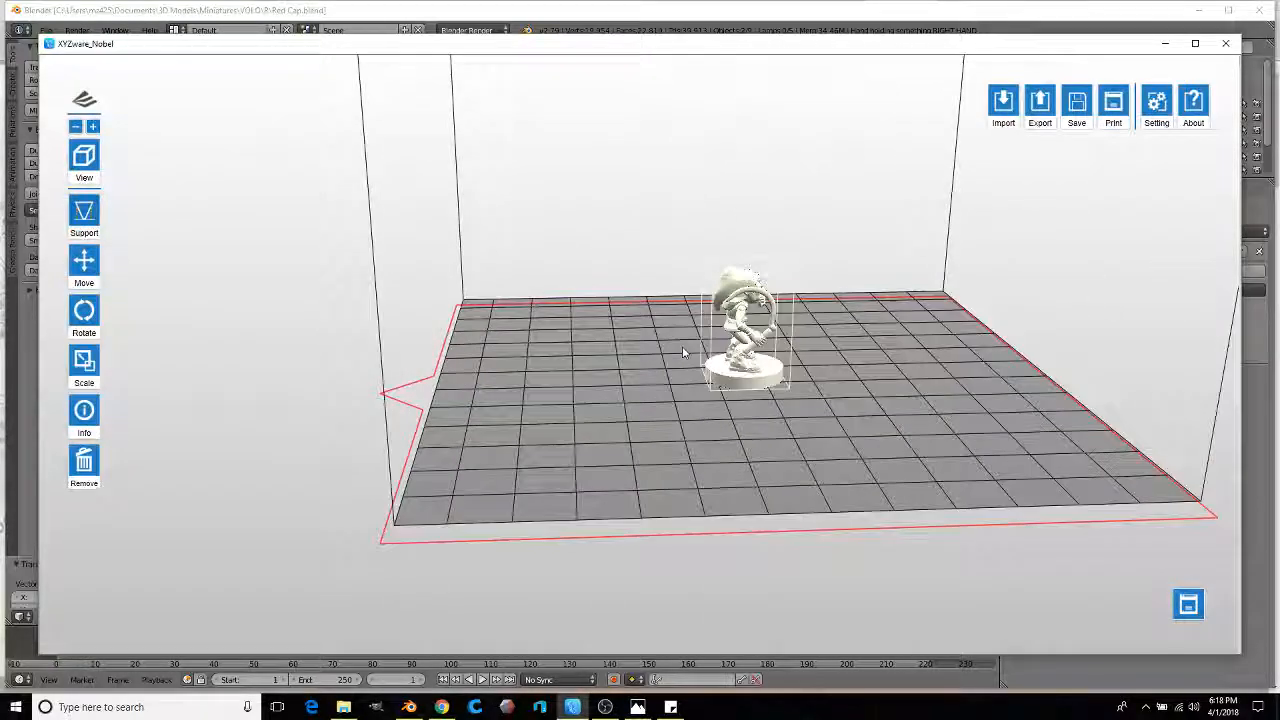
drag(605, 332, 532, 366)
scroll(640, 370, up, 3)
Step: Auto-generate supports for the goblin using the Auto support option
click(78, 215)
click(161, 212)
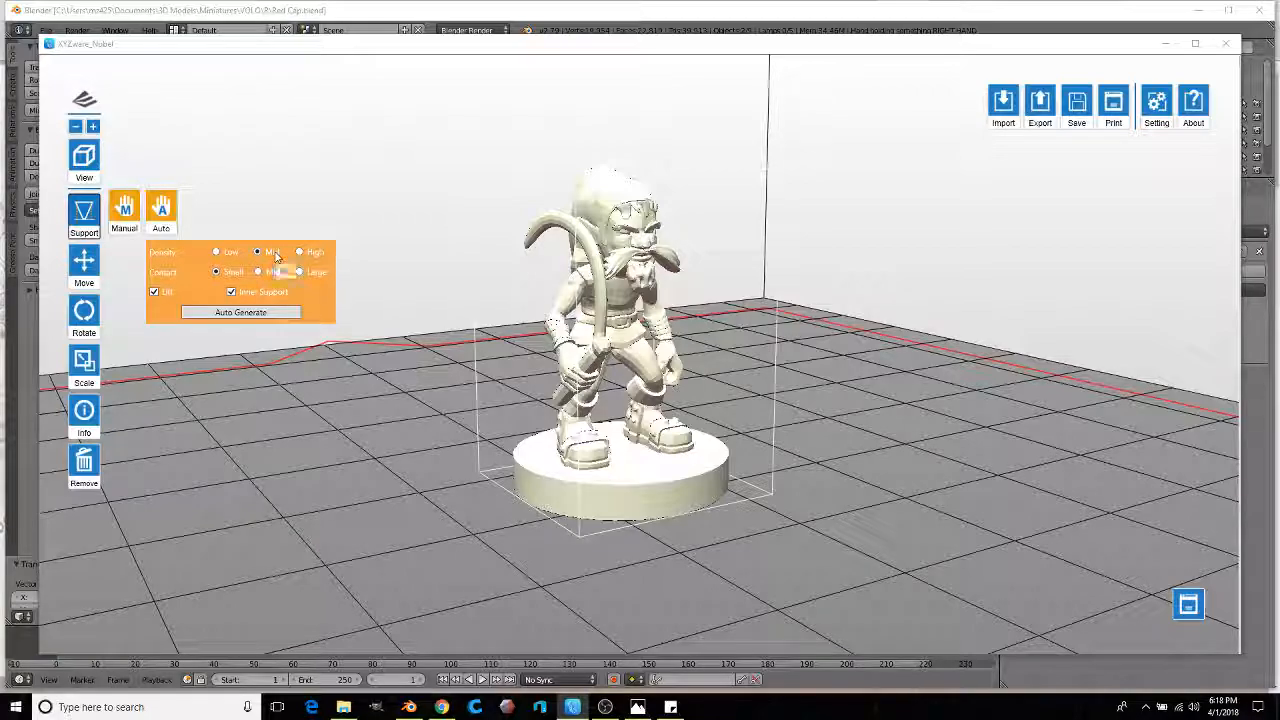
click(240, 312)
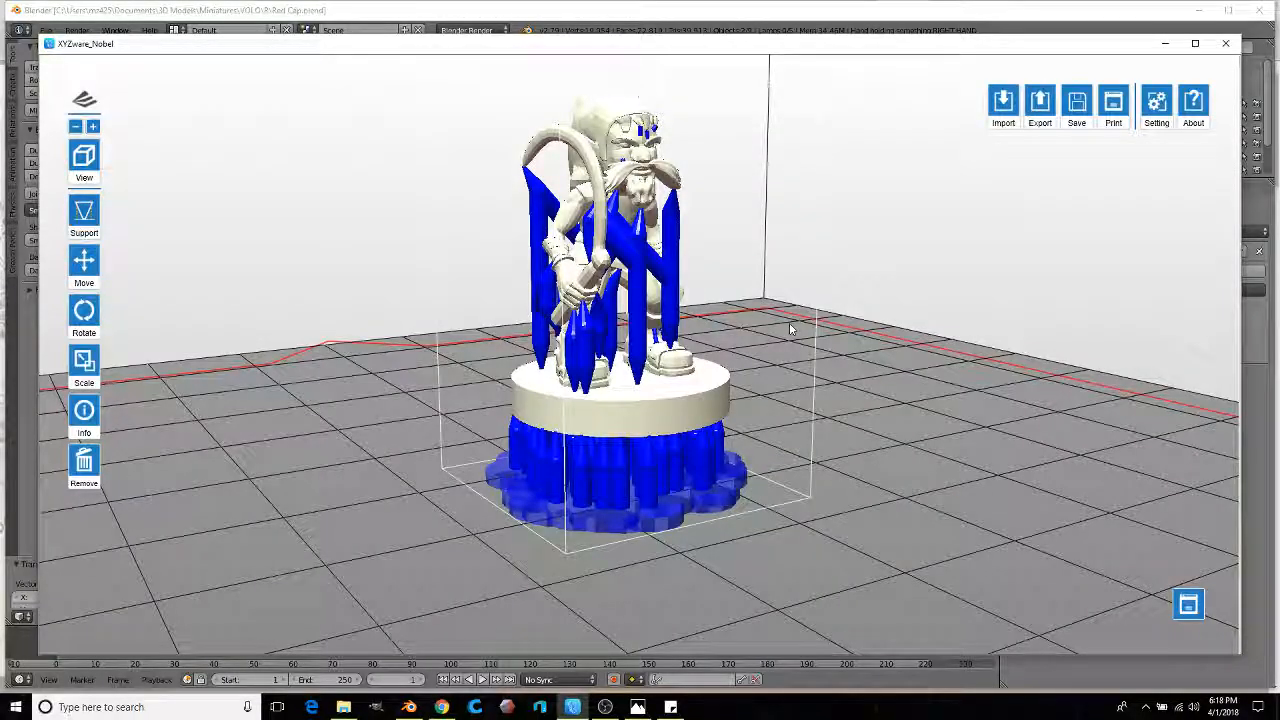
Step: Orbit around the model and zoom out to inspect the generated supports
drag(793, 337, 570, 250)
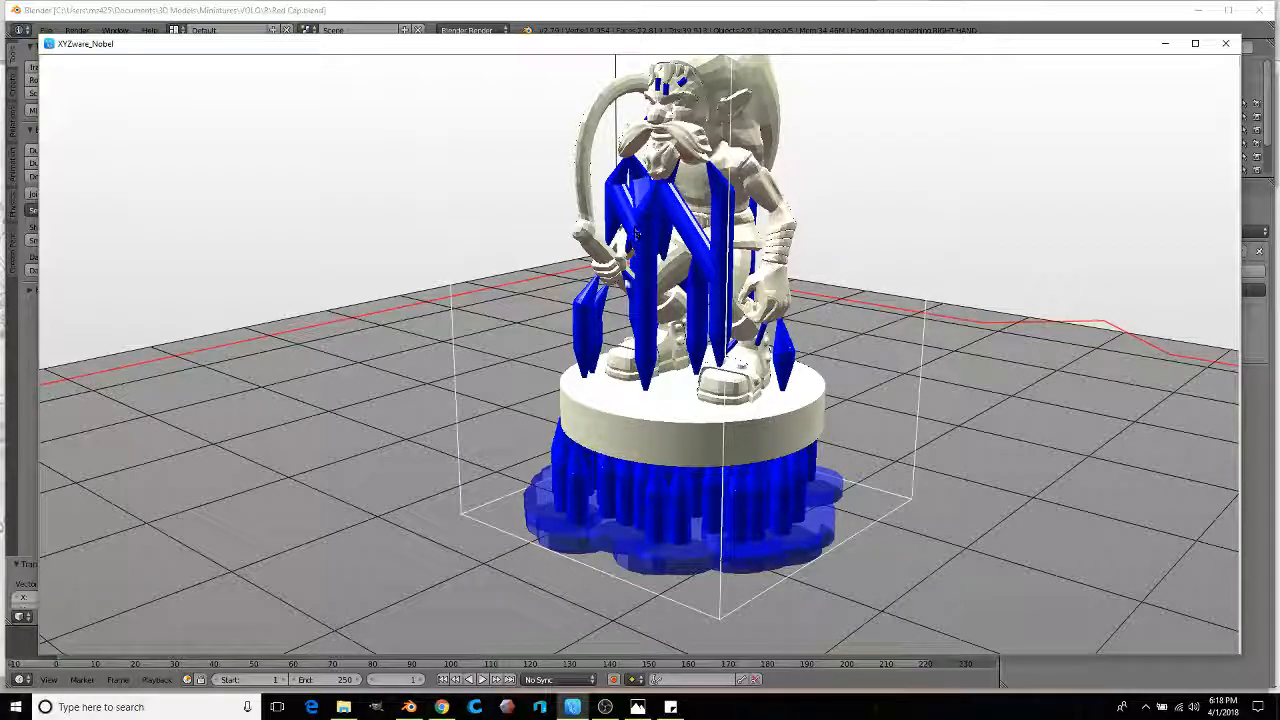
drag(519, 293, 781, 278)
drag(440, 220, 795, 200)
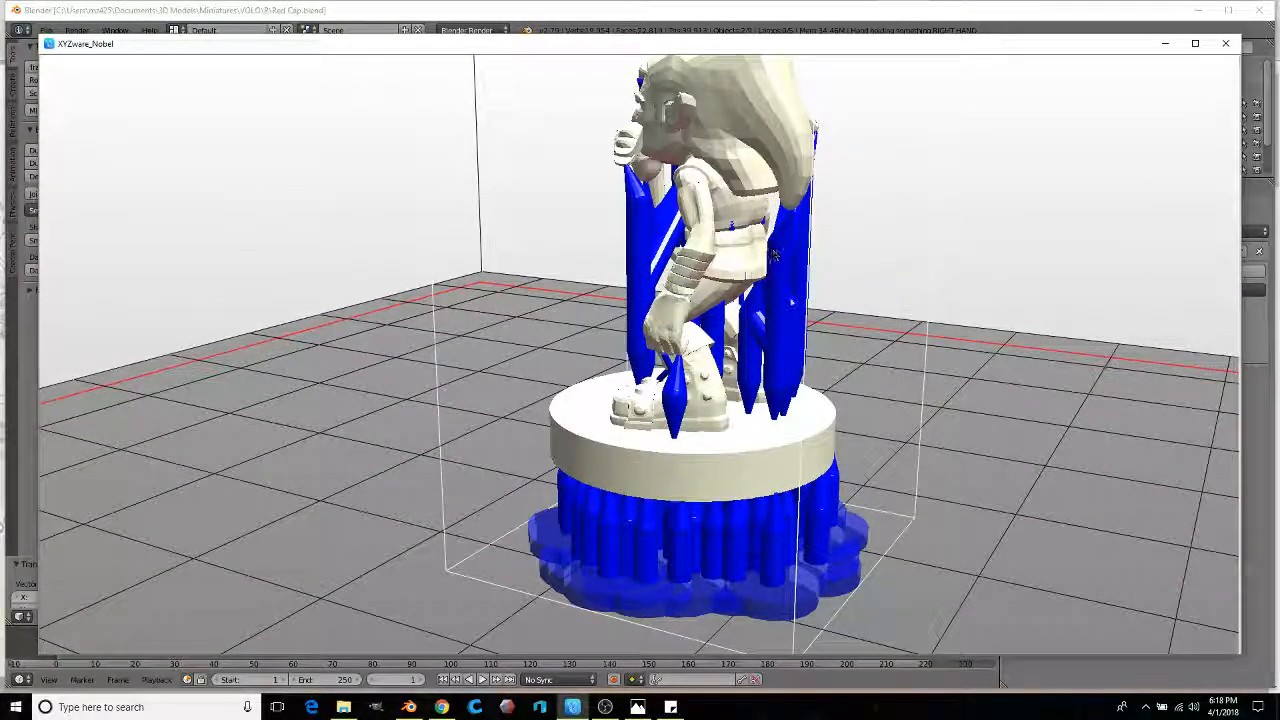
drag(790, 300, 543, 346)
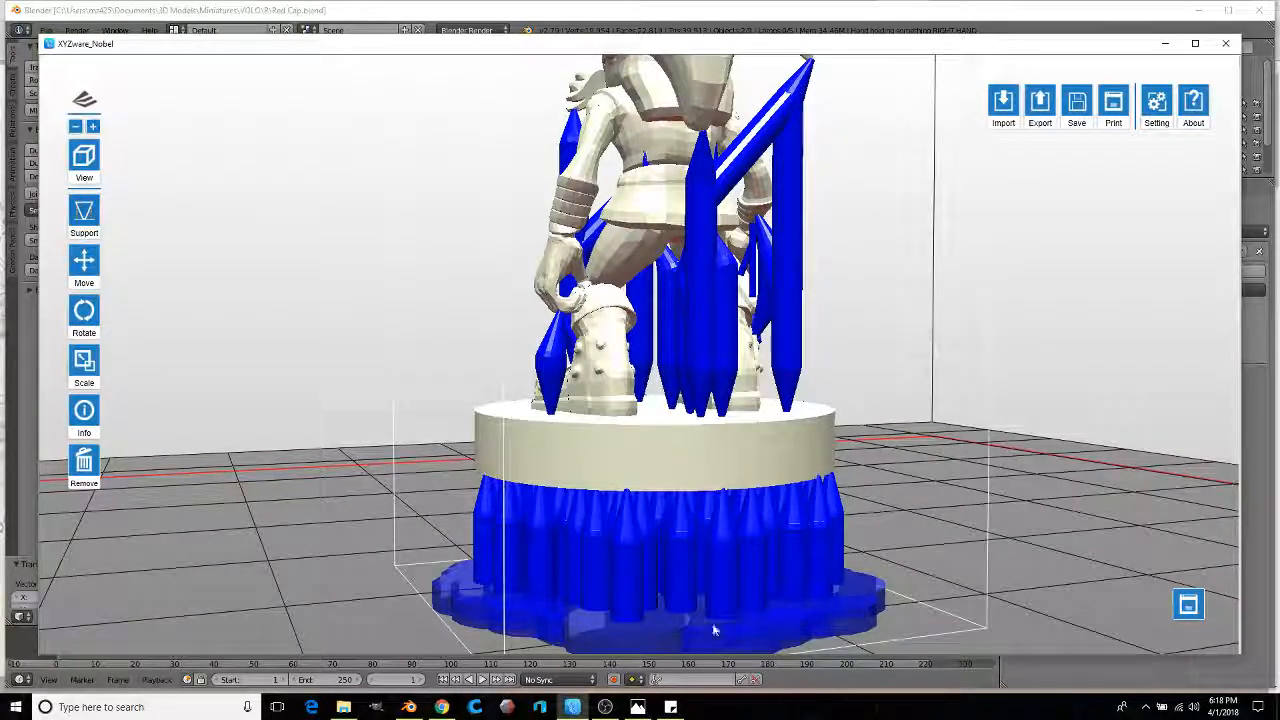
drag(415, 545, 754, 444)
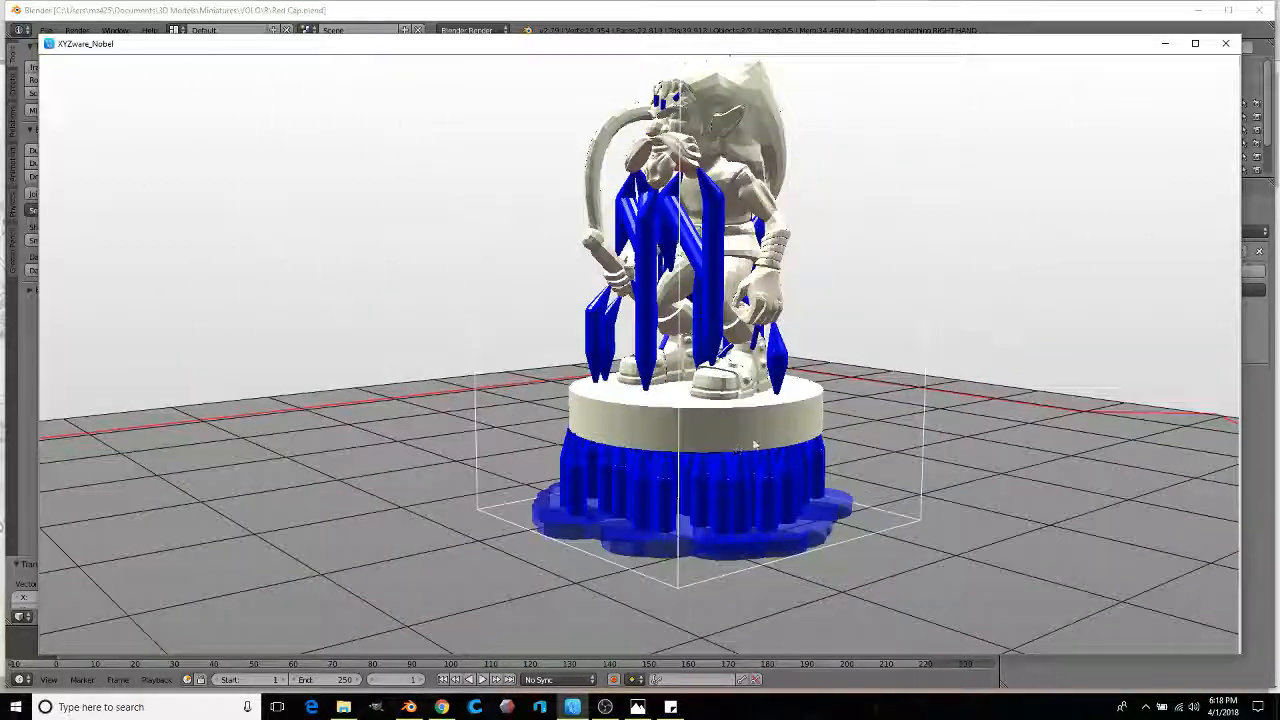
scroll(700, 331, down, 5)
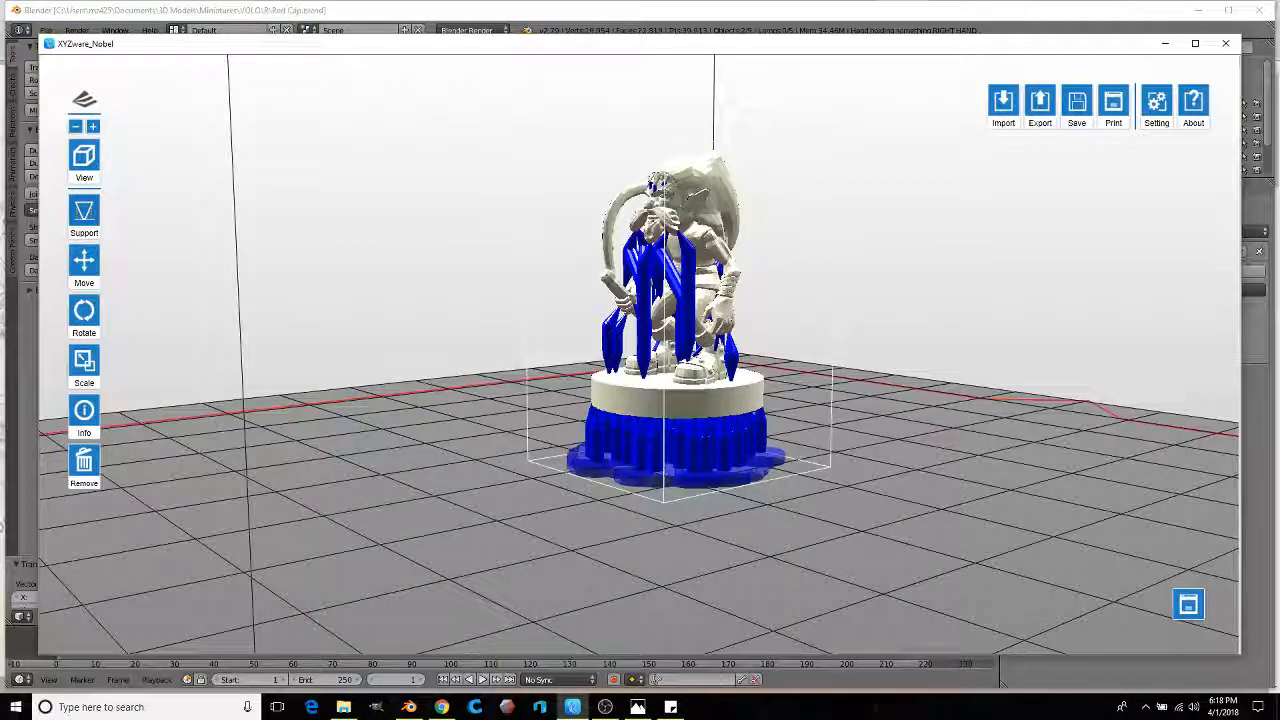
Step: Bring up Blender, orbit the goblin to a front three-quarter view, then switch to the Redcap reference page
click(612, 20)
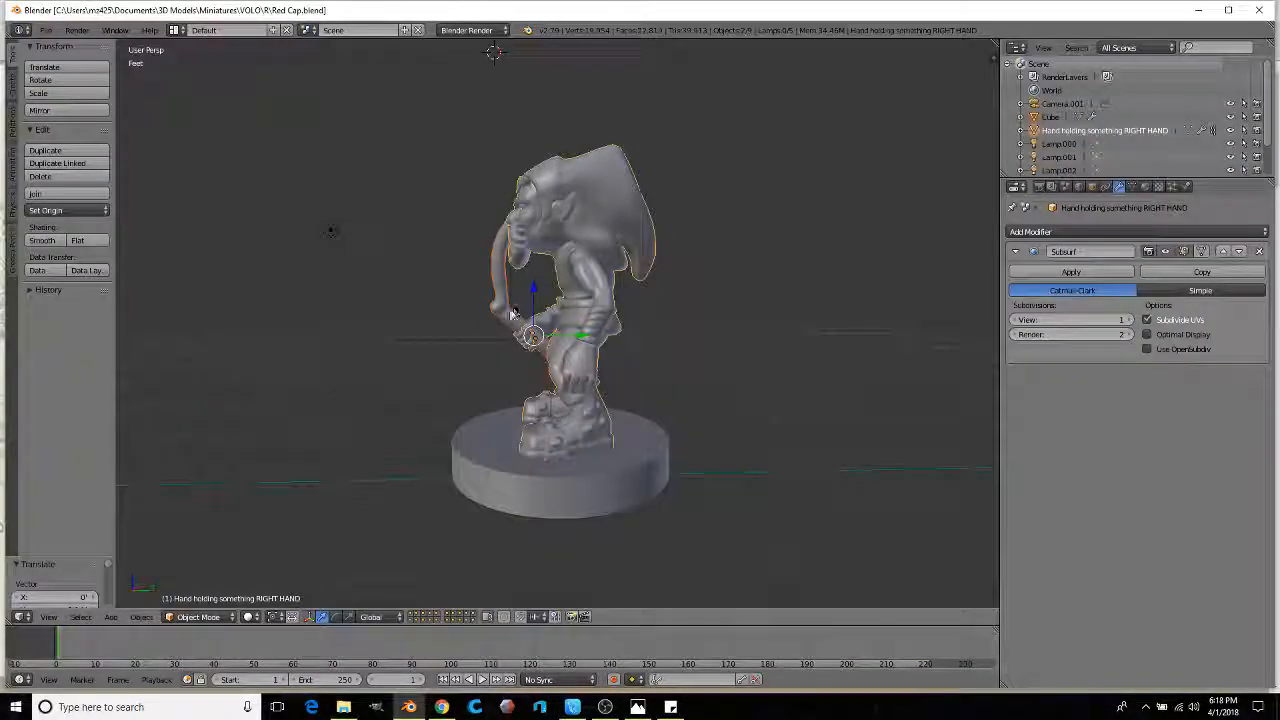
middle_drag(463, 320, 558, 343)
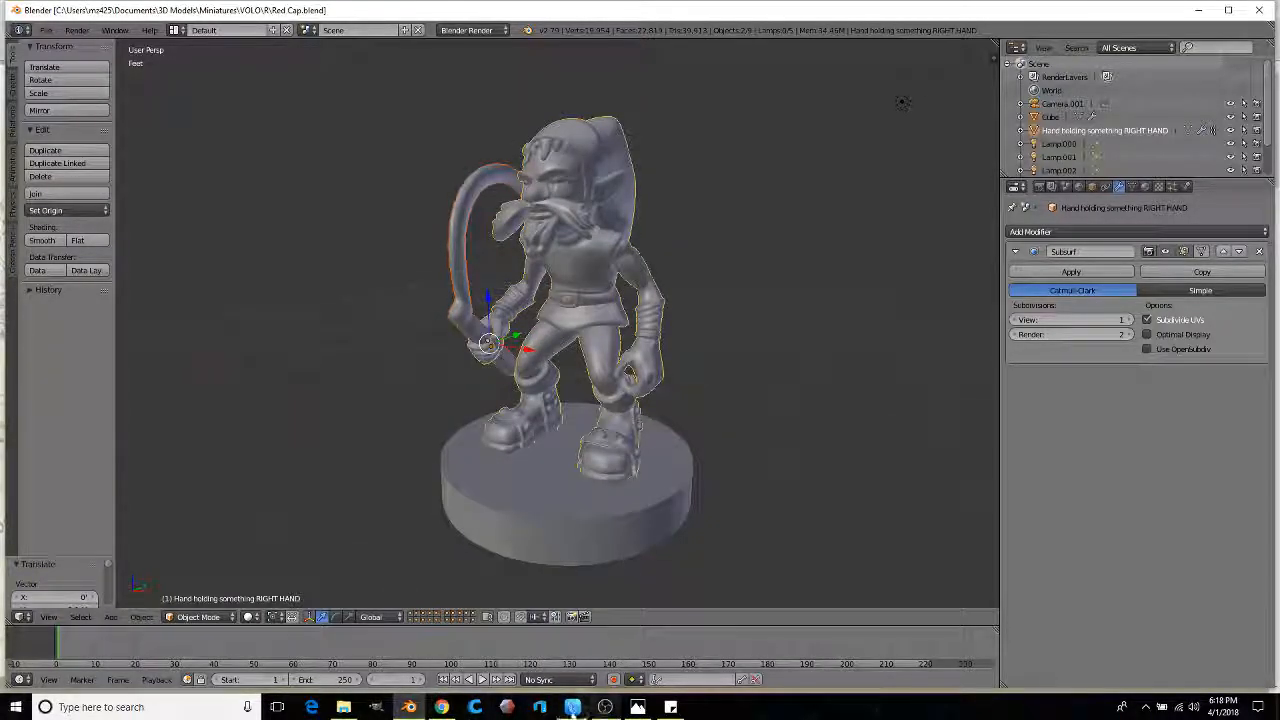
click(441, 707)
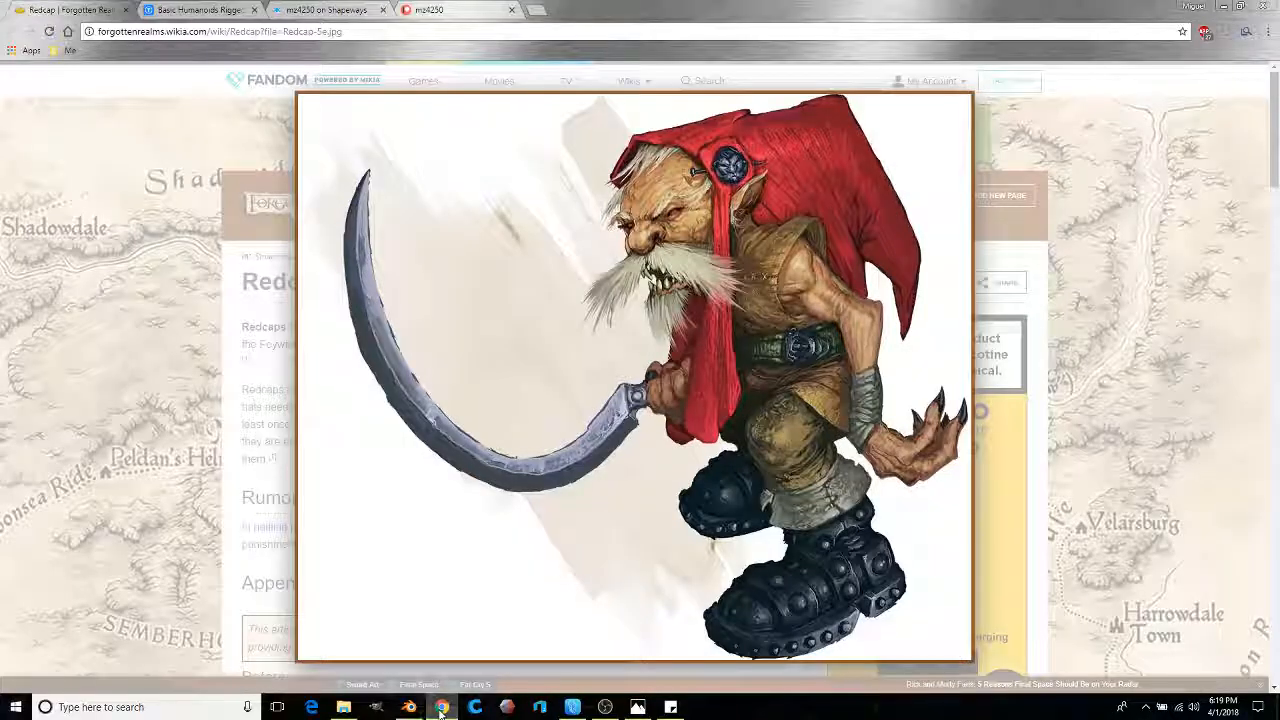
Step: Delete the latest Shapeways post about the updated Sahuagin, then return to the Redcap wiki tab
click(327, 10)
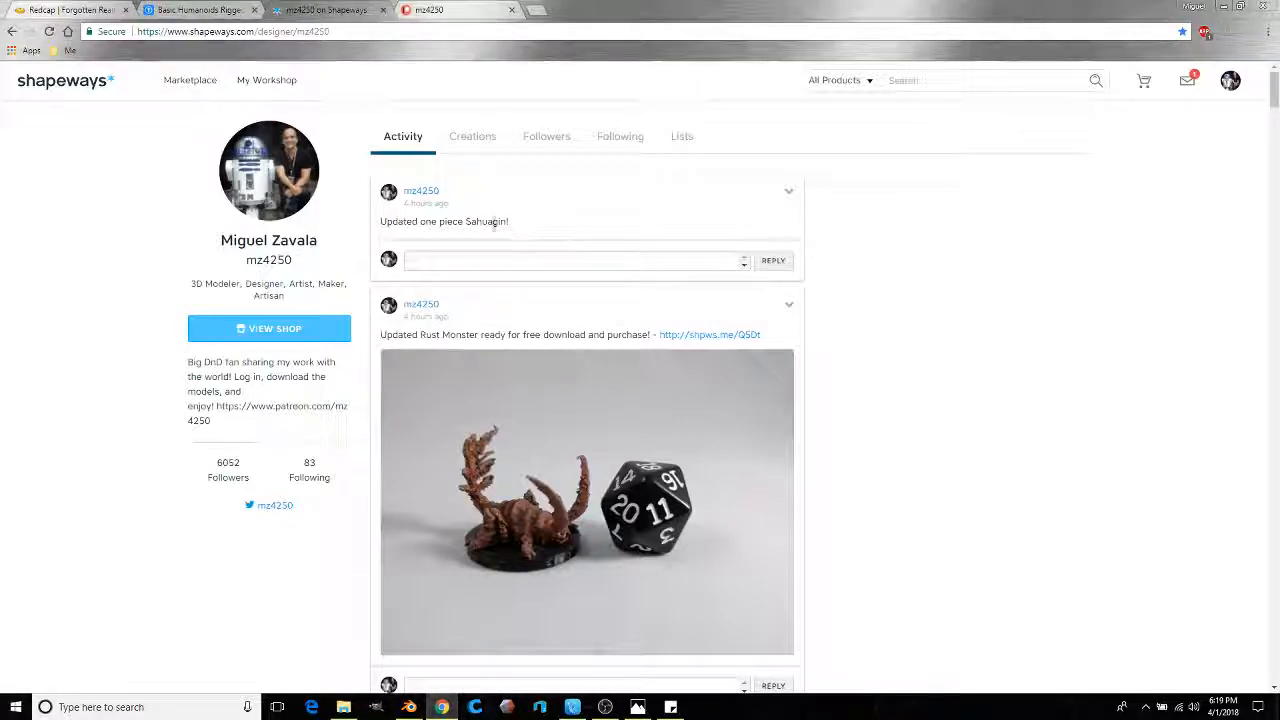
click(789, 191)
click(770, 231)
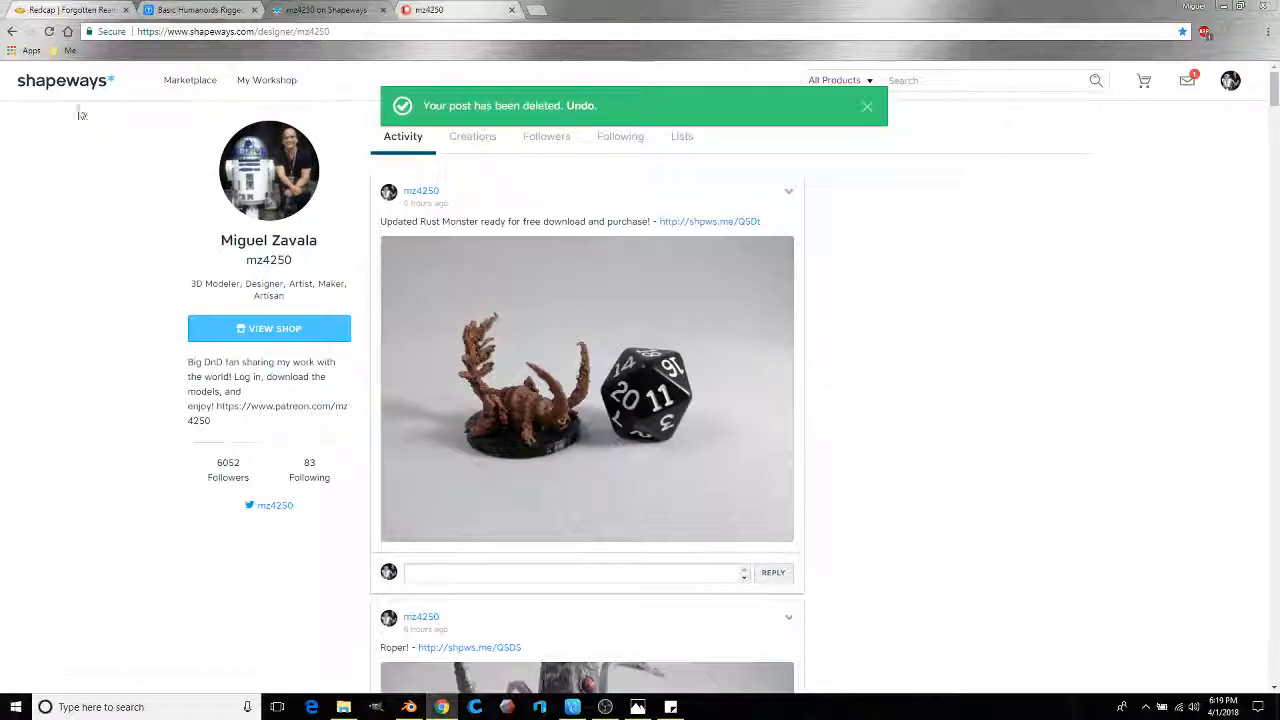
click(70, 10)
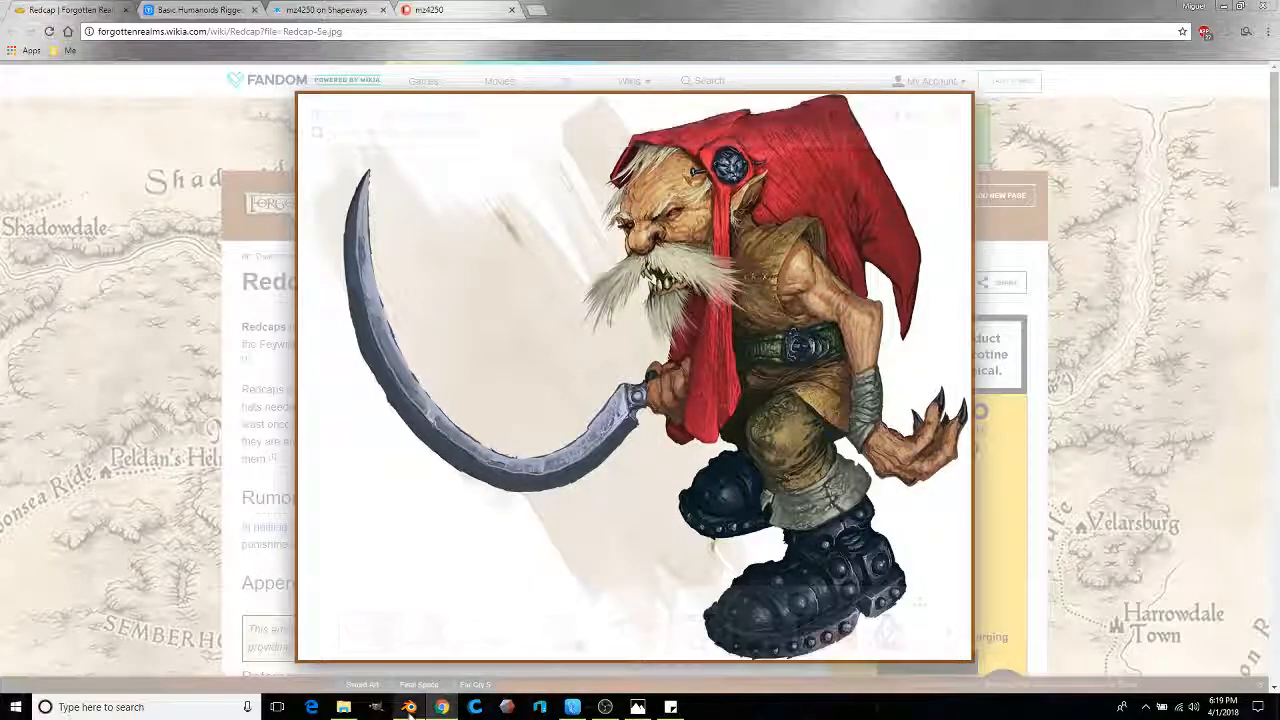
Step: After briefly viewing the goblin in Blender, stop the OBS live stream while recording continues
click(409, 707)
mouse_move(580, 345)
middle_down()
mouse_move(691, 343)
mouse_move(491, 357)
mouse_move(778, 332)
mouse_move(660, 368)
mouse_move(540, 362)
mouse_move(575, 360)
middle_up()
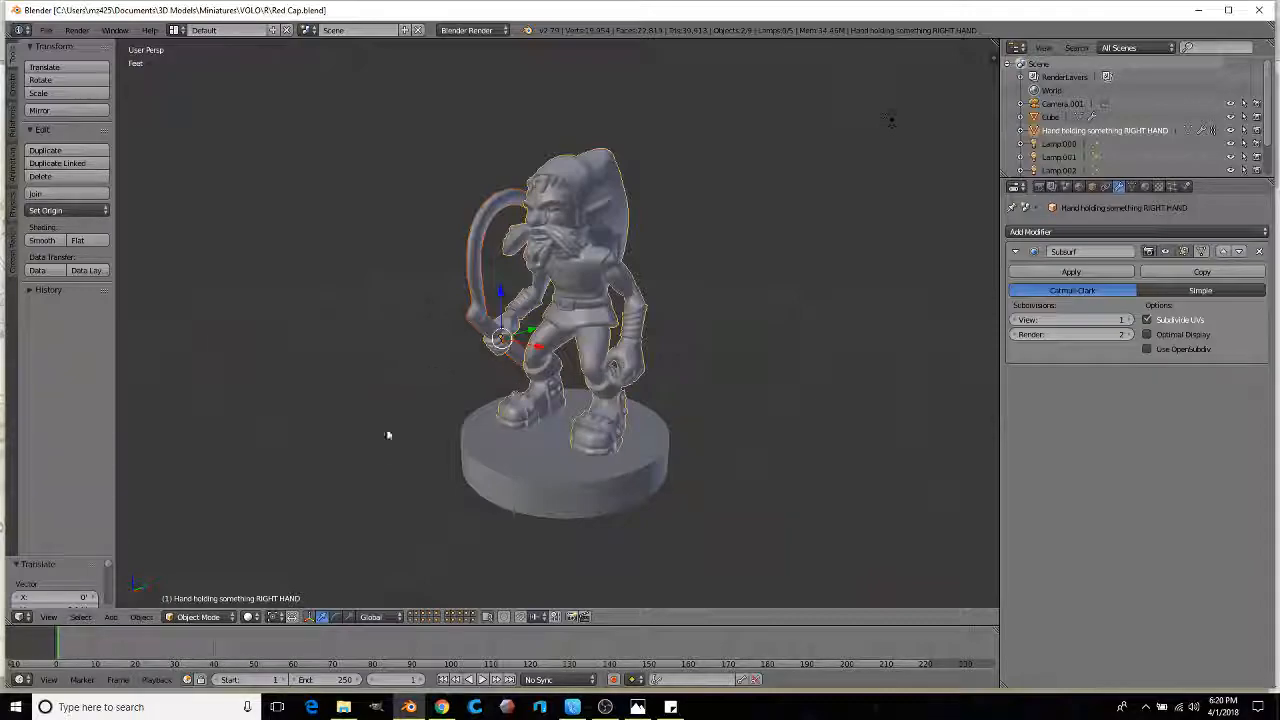
click(605, 707)
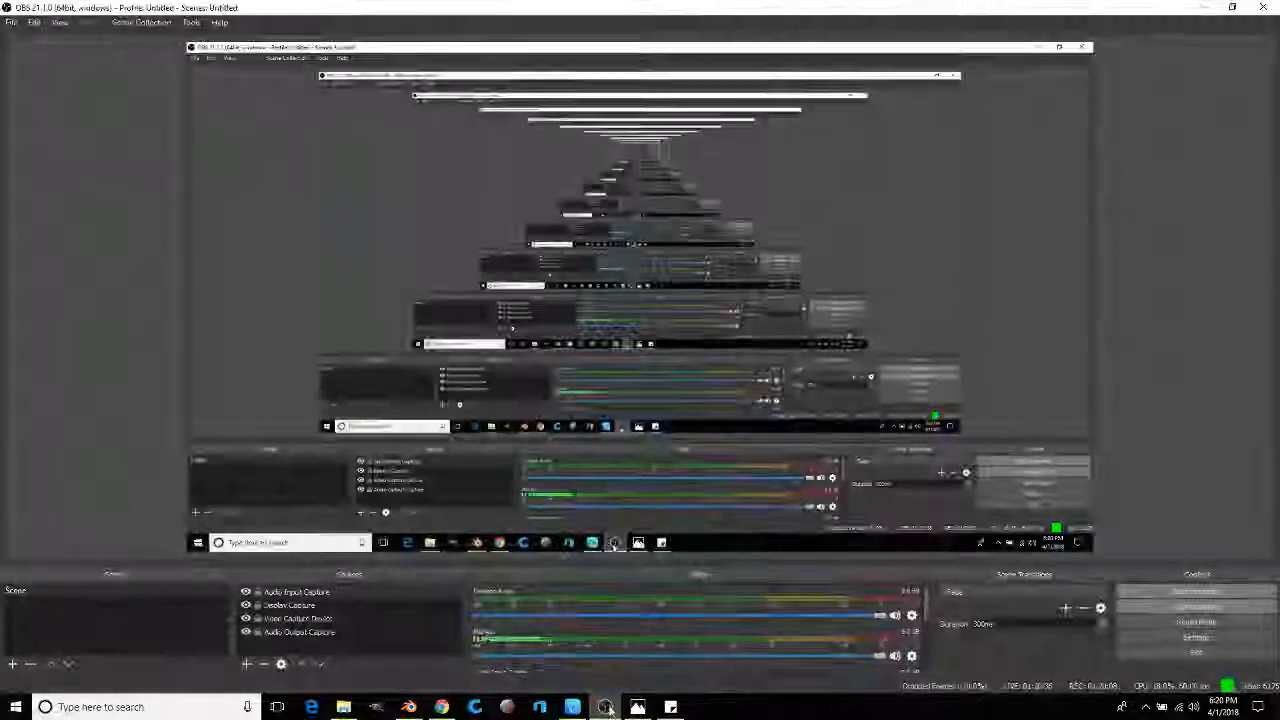
click(1180, 592)
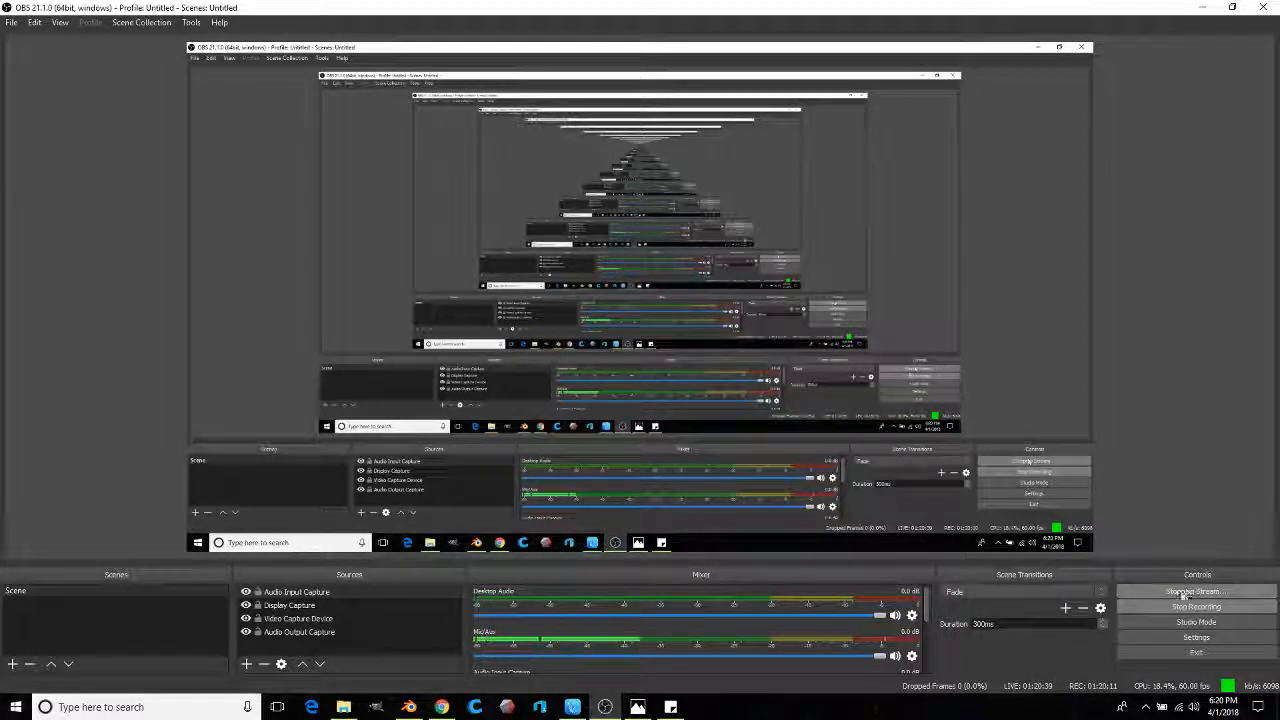